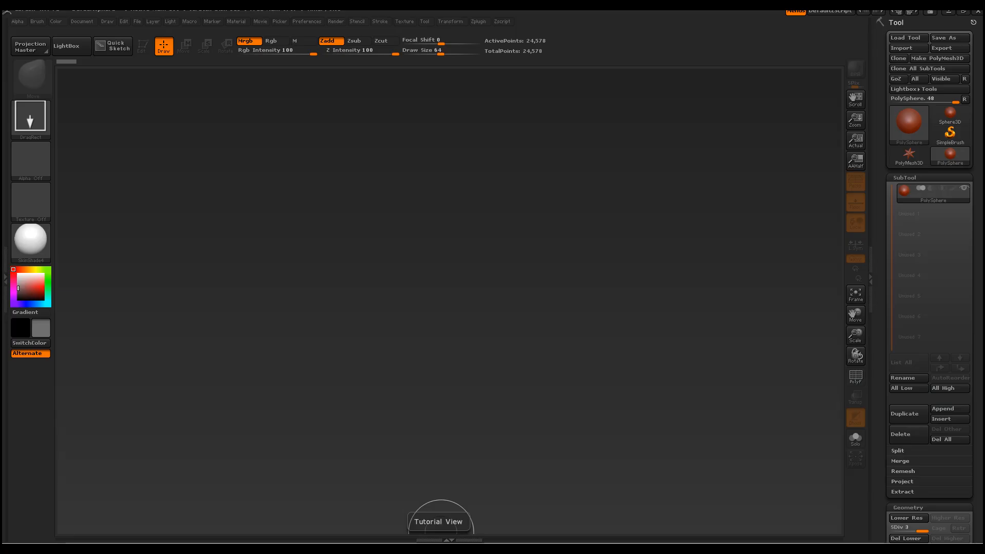
Load the DefaultSphere.ZPR project from the LightBox project library
{"action": "mouse_move", "coordinate": [424, 58]}
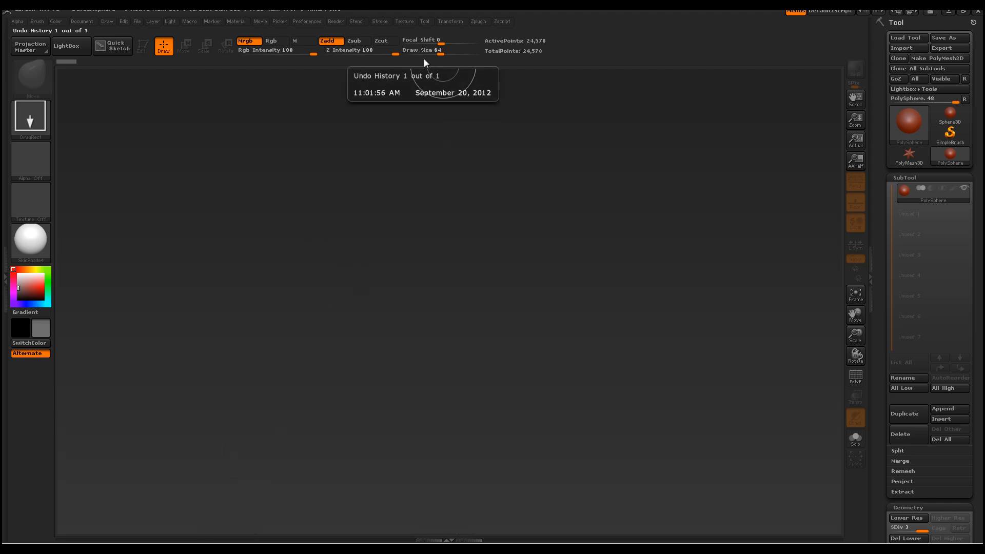
{"action": "left_click", "coordinate": [76, 47]}
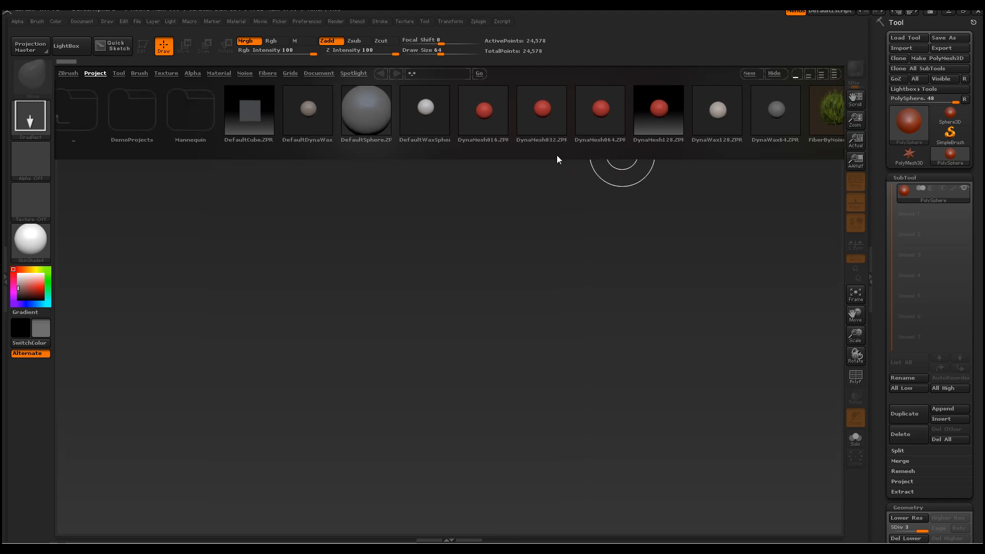
{"action": "left_click_drag", "start_coordinate": [717, 110], "coordinate": [698, 147]}
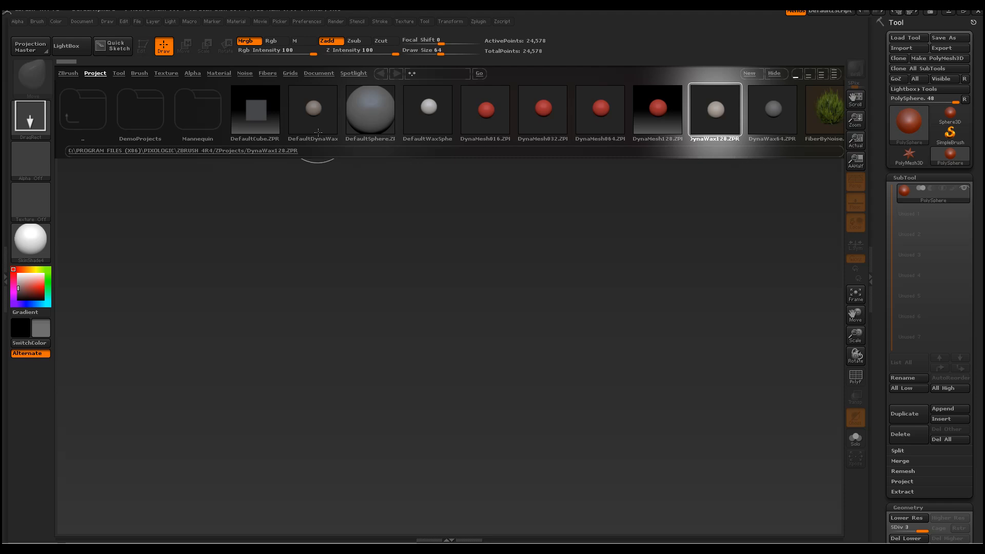
{"action": "double_click", "coordinate": [369, 112]}
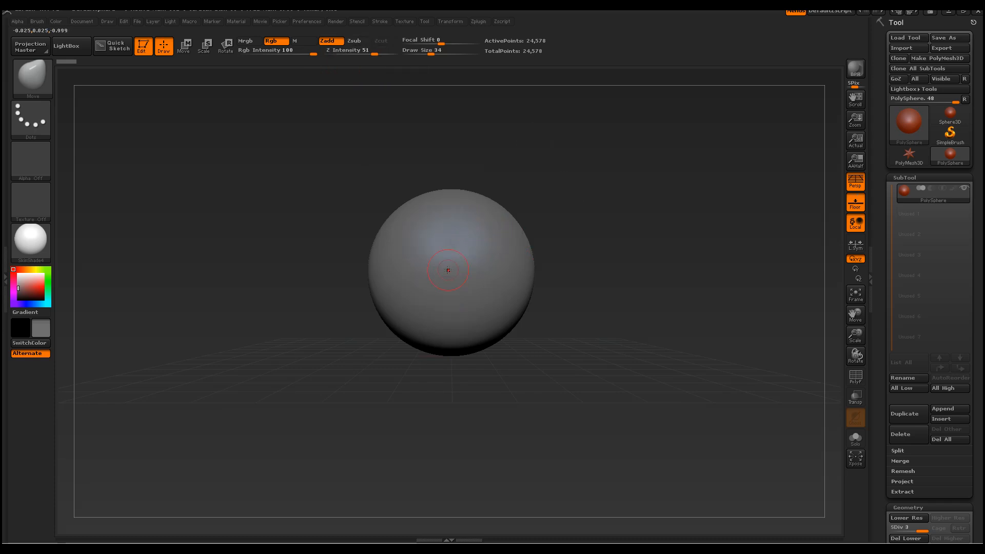
Try a short Move brush stroke on the front of the sphere and switch to the Standard brush
{"action": "left_click_drag", "start_coordinate": [439, 271], "coordinate": [465, 274]}
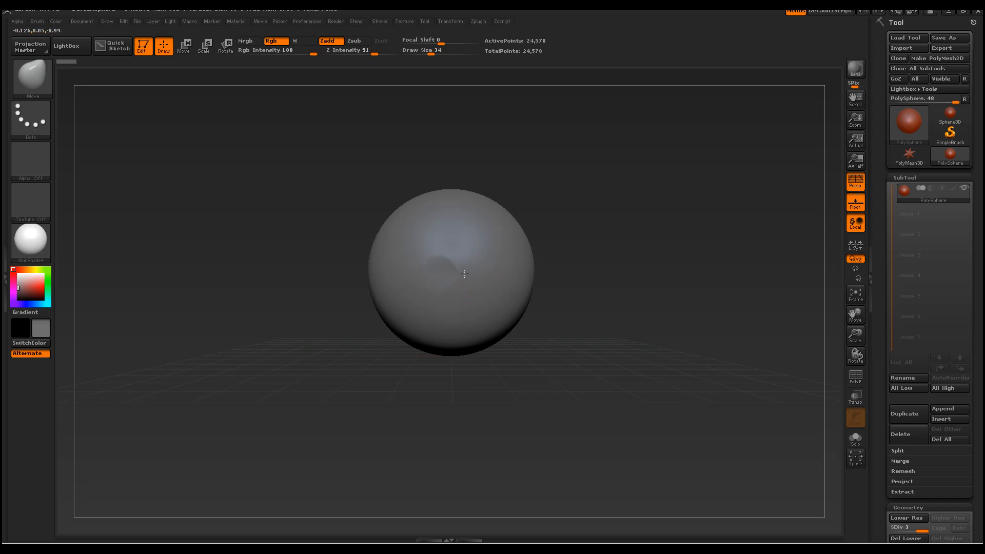
{"action": "left_click", "coordinate": [36, 77]}
{"action": "left_click", "coordinate": [290, 88]}
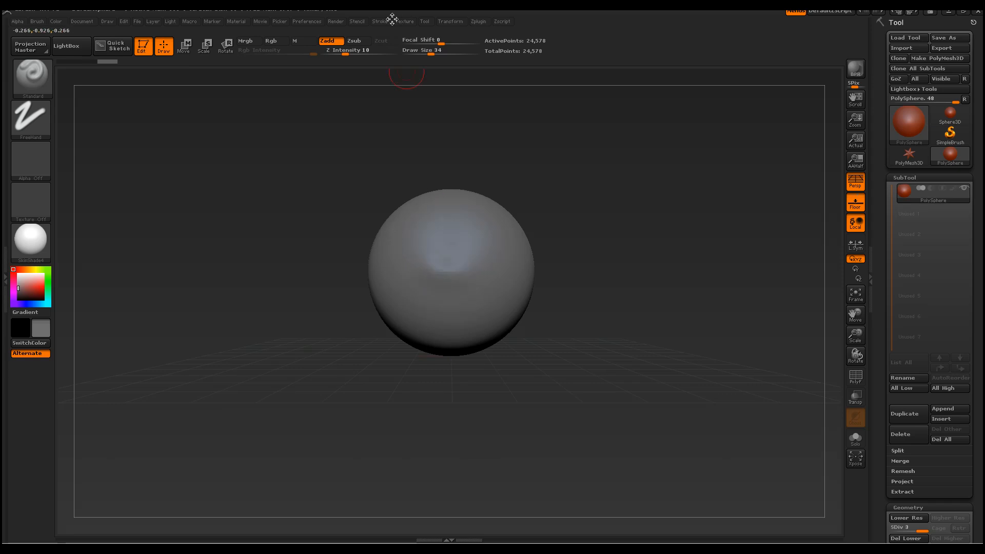
Set Z Intensity to 24 and sculpt raised strokes on the sphere, plus a recessed stroke using Zsub
{"action": "left_click_drag", "start_coordinate": [346, 53], "coordinate": [358, 53]}
{"action": "mouse_move", "coordinate": [494, 226]}
{"action": "left_mouse_down"}
{"action": "mouse_move", "coordinate": [474, 300]}
{"action": "mouse_move", "coordinate": [488, 231]}
{"action": "mouse_move", "coordinate": [481, 210]}
{"action": "left_mouse_up"}
{"action": "left_click_drag", "start_coordinate": [481, 210], "coordinate": [478, 308]}
{"action": "left_click", "coordinate": [354, 40]}
{"action": "mouse_move", "coordinate": [433, 224]}
{"action": "left_mouse_down"}
{"action": "mouse_move", "coordinate": [408, 251]}
{"action": "mouse_move", "coordinate": [418, 314]}
{"action": "mouse_move", "coordinate": [422, 208]}
{"action": "mouse_move", "coordinate": [410, 284]}
{"action": "mouse_move", "coordinate": [436, 308]}
{"action": "left_mouse_up"}
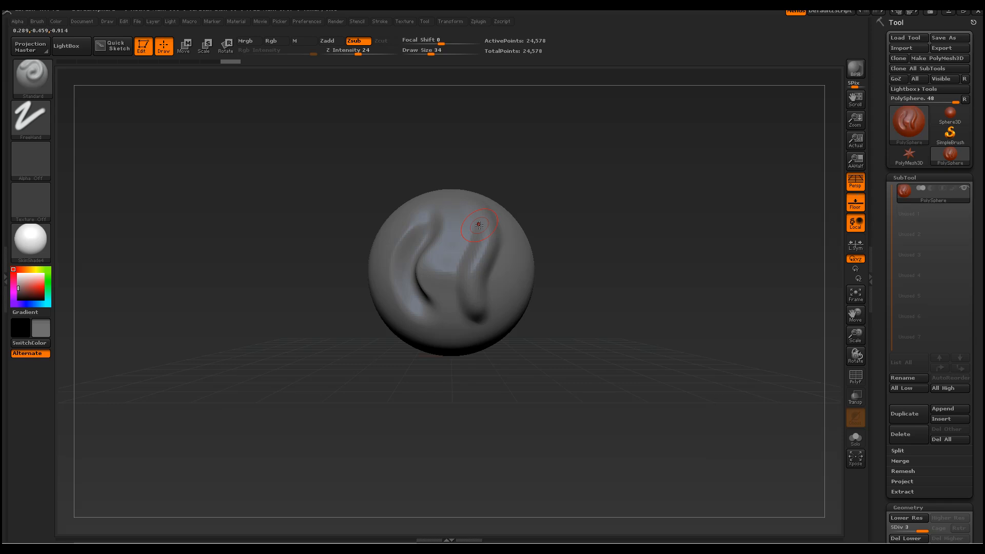
Undo all the raised and recessed test strokes on the sphere
{"action": "key", "text": "ctrl+z"}
{"action": "key", "text": "ctrl+z"}
{"action": "key", "text": "ctrl+z"}
{"action": "key", "text": "ctrl+z"}
{"action": "key", "text": "ctrl+z"}
{"action": "key", "text": "ctrl+z"}
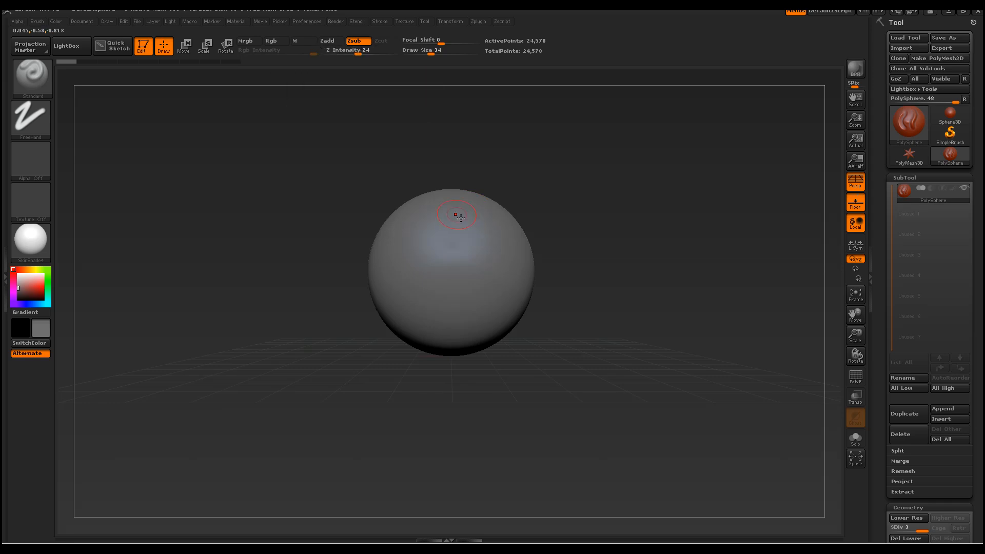
Try thin recessed strokes on the sphere at draw size 12 and undo them
{"action": "key", "text": "space"}
{"action": "left_click_drag", "start_coordinate": [482, 259], "coordinate": [469, 262]}
{"action": "mouse_move", "coordinate": [474, 215]}
{"action": "left_mouse_down"}
{"action": "mouse_move", "coordinate": [456, 275]}
{"action": "mouse_move", "coordinate": [483, 207]}
{"action": "mouse_move", "coordinate": [476, 237]}
{"action": "mouse_move", "coordinate": [429, 296]}
{"action": "mouse_move", "coordinate": [448, 301]}
{"action": "left_mouse_up"}
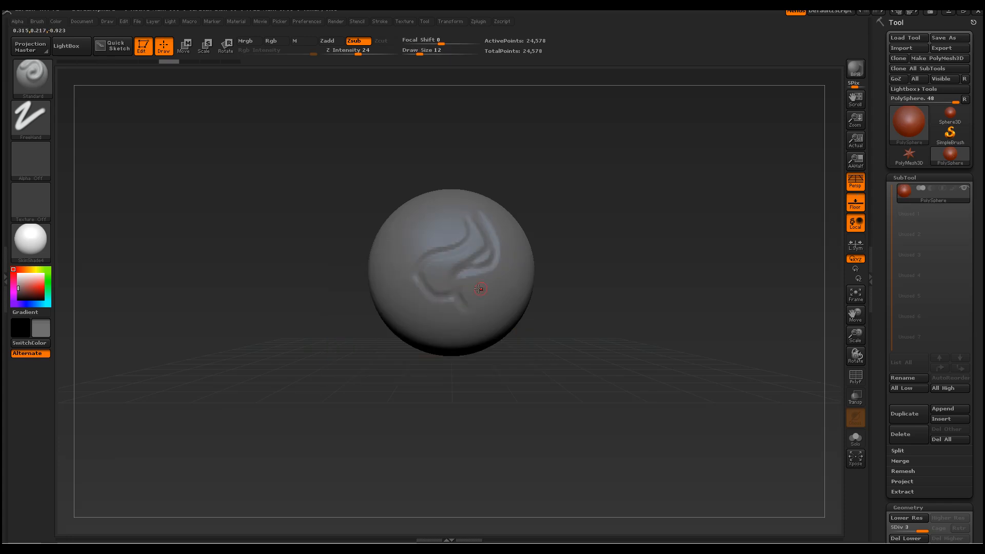
{"action": "key", "text": "ctrl+z"}
{"action": "key", "text": "ctrl+z"}
{"action": "key", "text": "ctrl+z"}
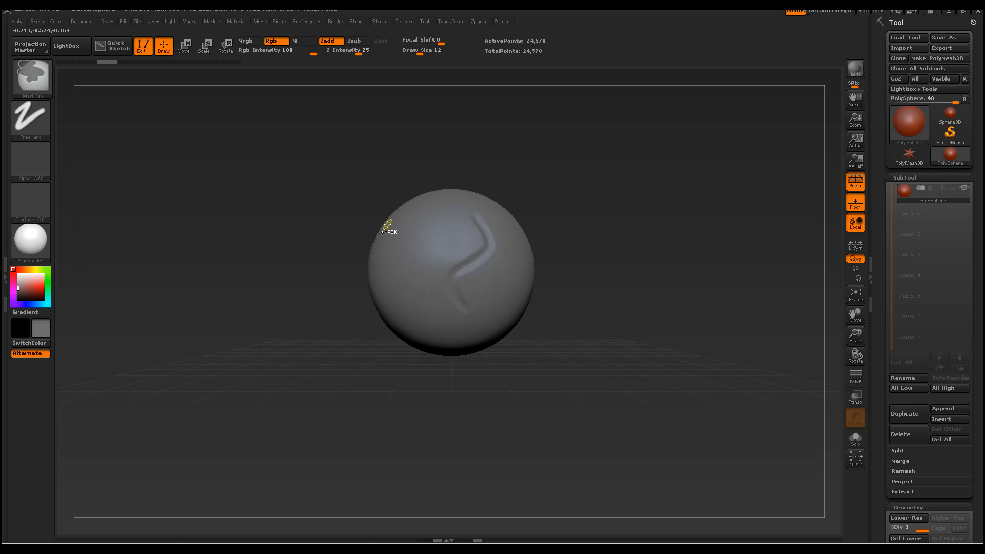
{"action": "key", "text": "ctrl+z"}
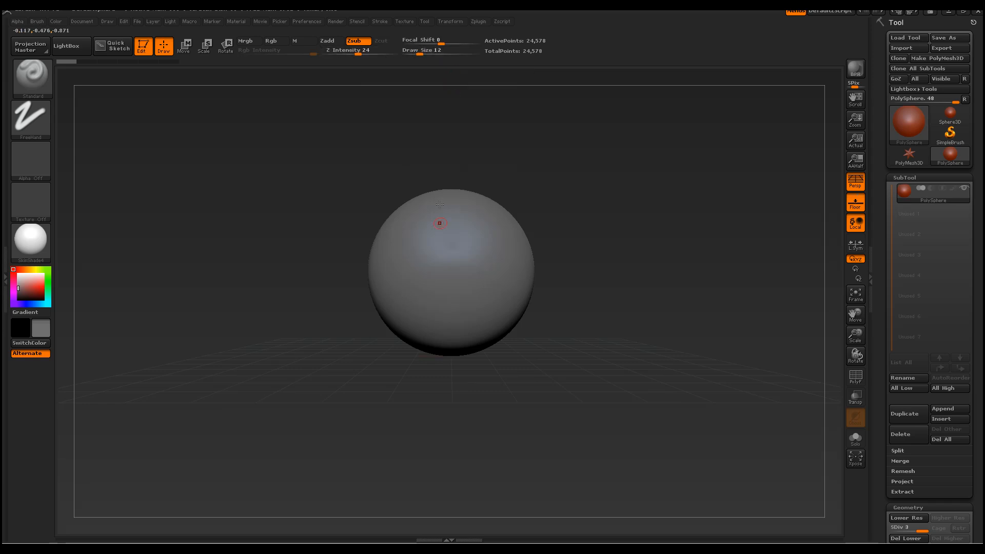
Try broad recessed strokes on the sphere at draw size 82 and undo them
{"action": "left_click_drag", "start_coordinate": [420, 54], "coordinate": [446, 54]}
{"action": "mouse_move", "coordinate": [456, 246]}
{"action": "left_mouse_down"}
{"action": "mouse_move", "coordinate": [419, 302]}
{"action": "mouse_move", "coordinate": [459, 221]}
{"action": "mouse_move", "coordinate": [433, 307]}
{"action": "left_mouse_up"}
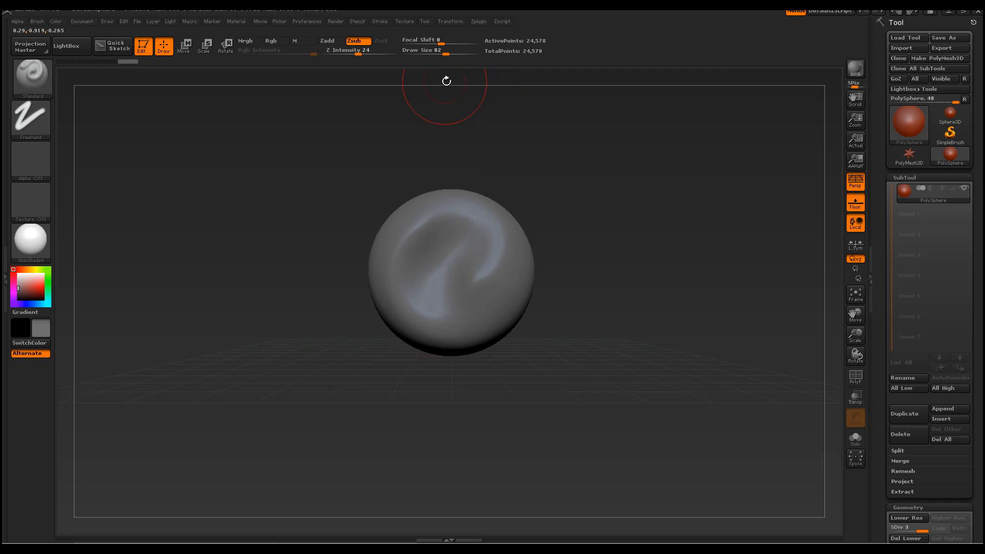
{"action": "key", "text": "ctrl+z"}
{"action": "key", "text": "ctrl+z"}
{"action": "key", "text": "ctrl+z"}
{"action": "key", "text": "ctrl+z"}
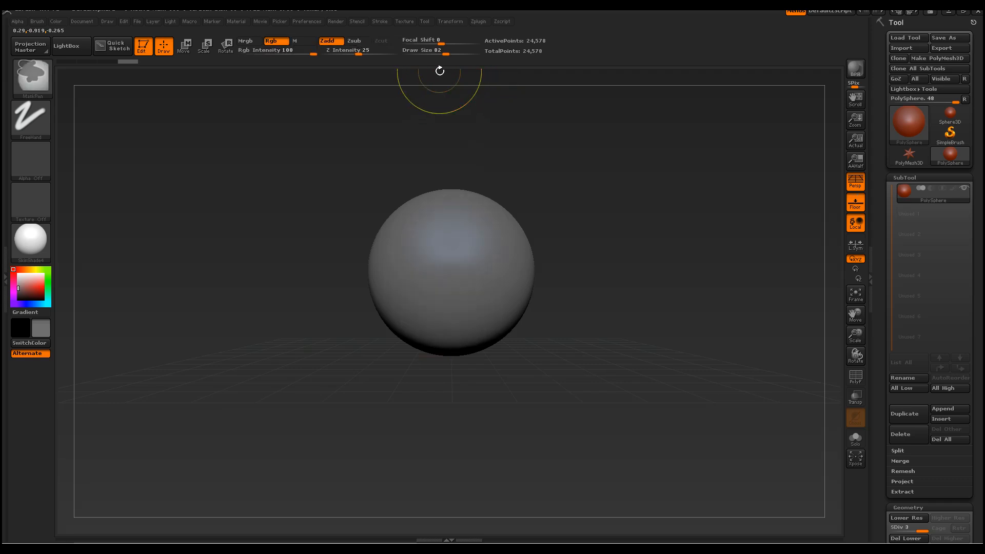
Set the draw size to 15, test it with a narrow recessed stroke and undo the stroke
{"action": "left_click_drag", "start_coordinate": [442, 52], "coordinate": [422, 51]}
{"action": "mouse_move", "coordinate": [474, 213]}
{"action": "left_mouse_down"}
{"action": "mouse_move", "coordinate": [436, 281]}
{"action": "mouse_move", "coordinate": [452, 306]}
{"action": "left_mouse_up"}
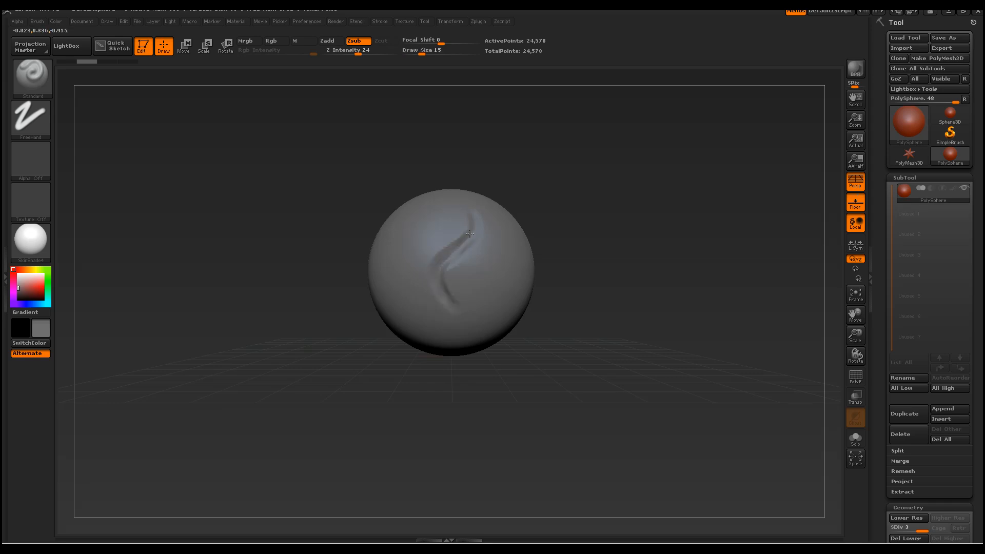
{"action": "key", "text": "ctrl+z"}
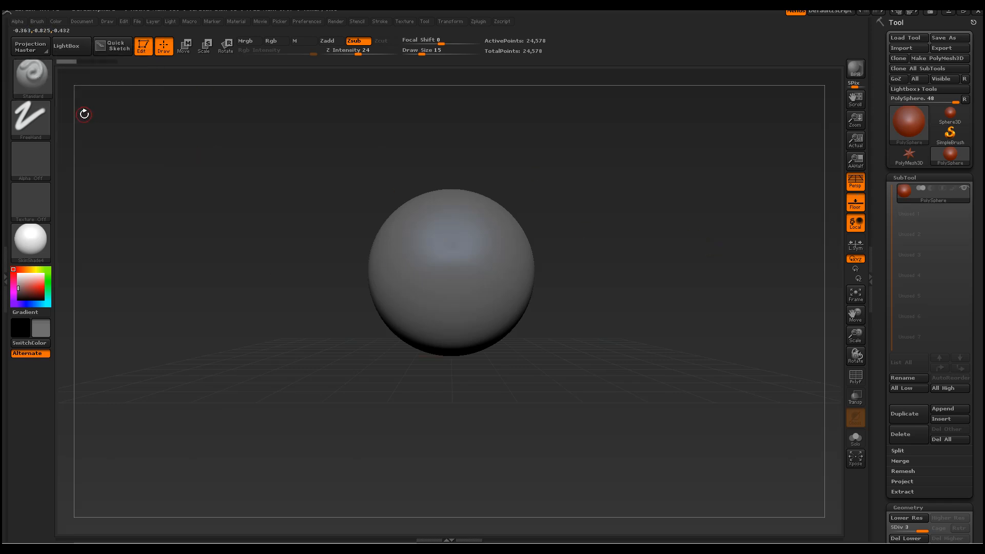
Look through the available 3D sculpting brushes, including the IMM Curve insert brush
{"action": "left_click", "coordinate": [29, 72]}
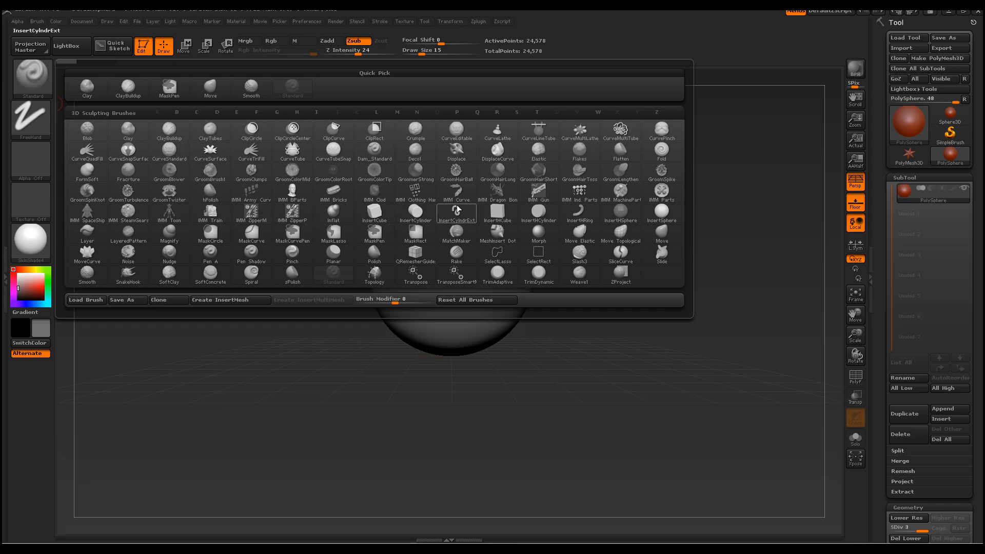
{"action": "mouse_move", "coordinate": [484, 195]}
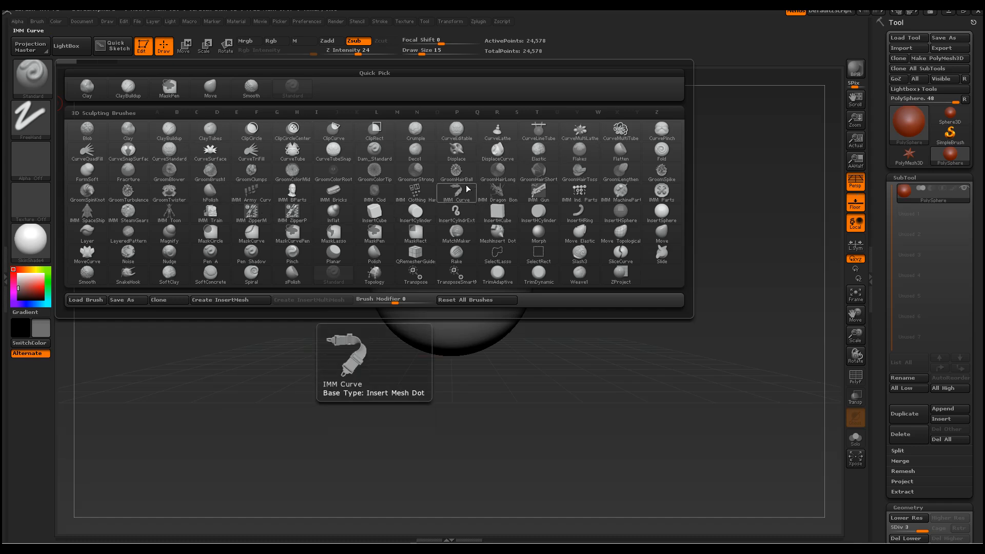
{"action": "mouse_move", "coordinate": [603, 174]}
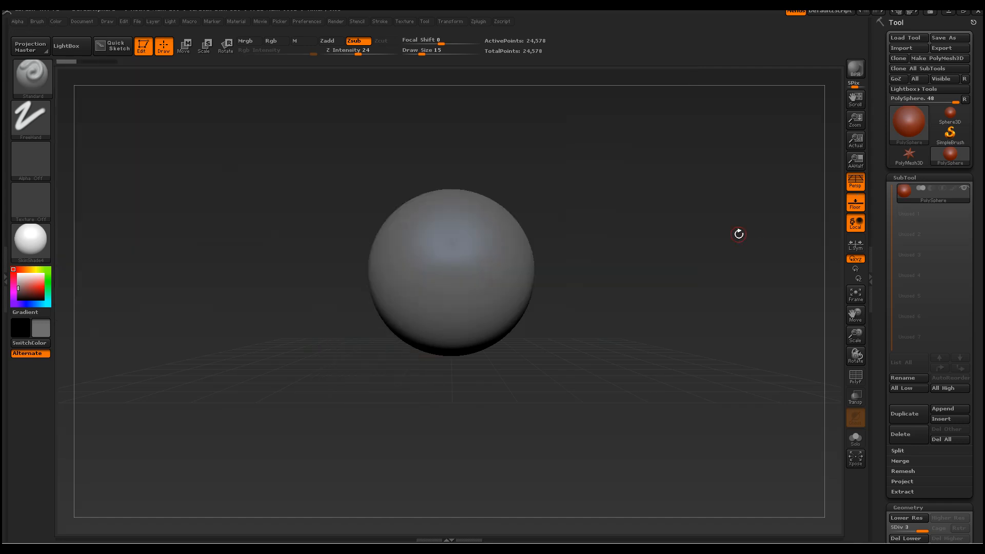
{"action": "left_click", "coordinate": [46, 82]}
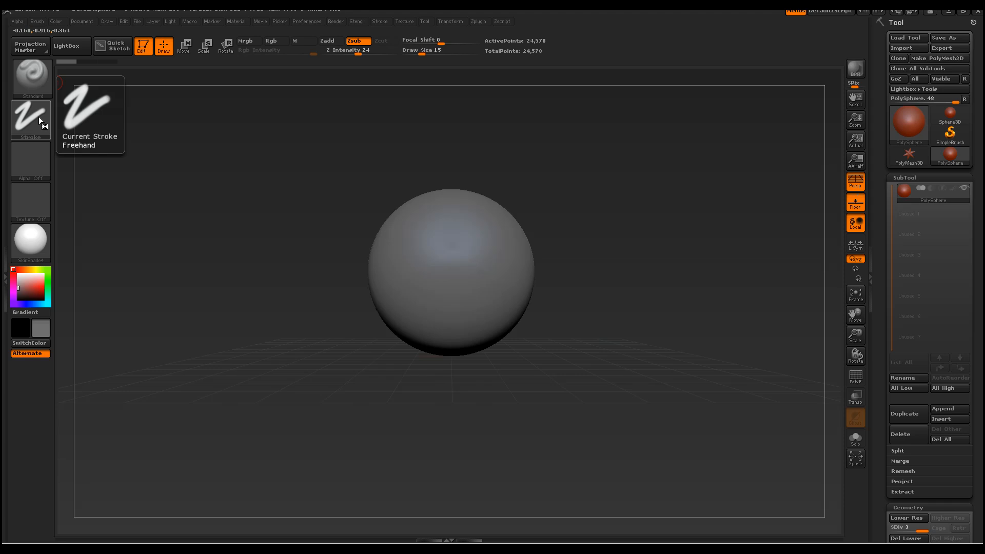
Try the Dots stroke type for the Standard brush and switch back to Freehand
{"action": "left_click", "coordinate": [39, 116]}
{"action": "left_click", "coordinate": [98, 129]}
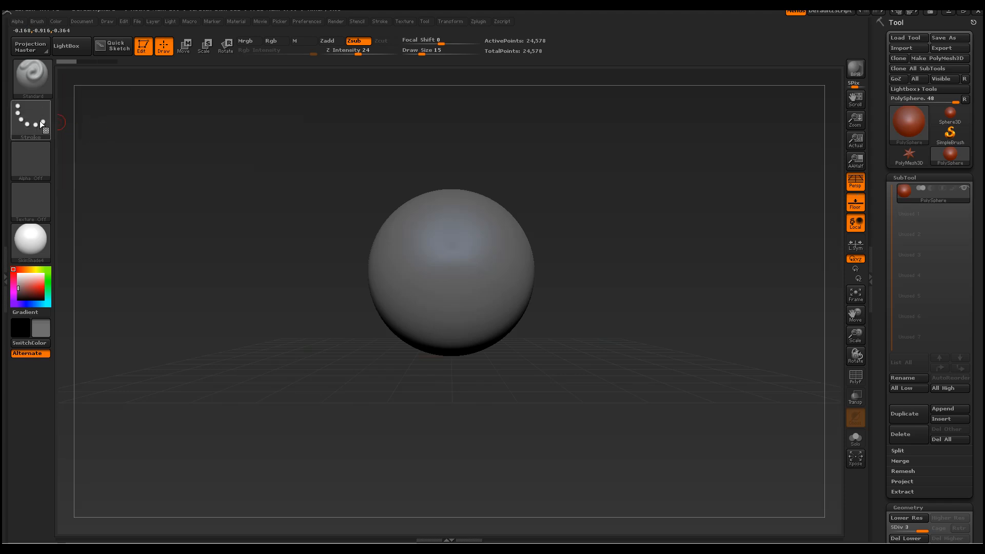
{"action": "left_click", "coordinate": [35, 120]}
{"action": "left_click", "coordinate": [164, 135]}
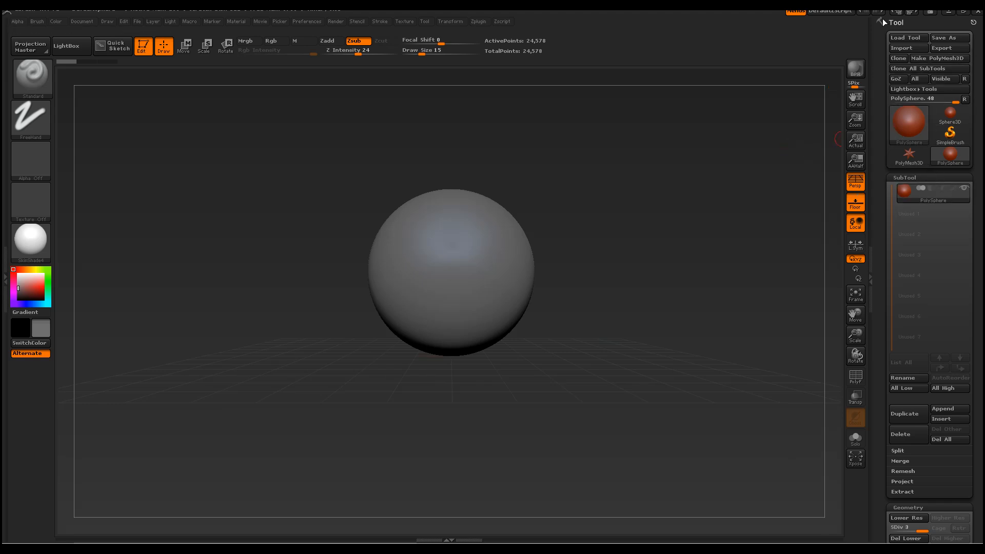
Collapse the SubTool settings and leave the Geometry settings expanded
{"action": "left_click", "coordinate": [919, 177]}
{"action": "left_click", "coordinate": [919, 178]}
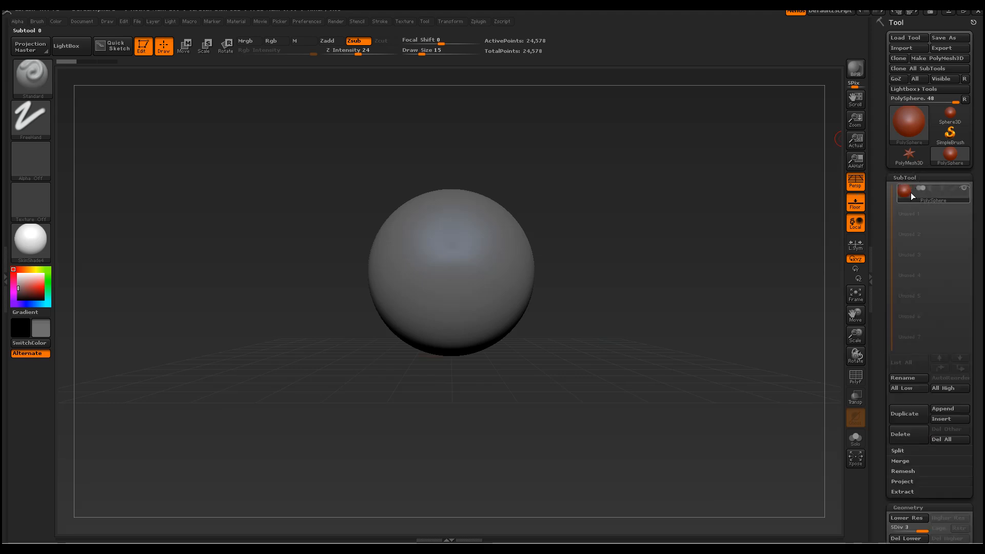
{"action": "left_click", "coordinate": [911, 178]}
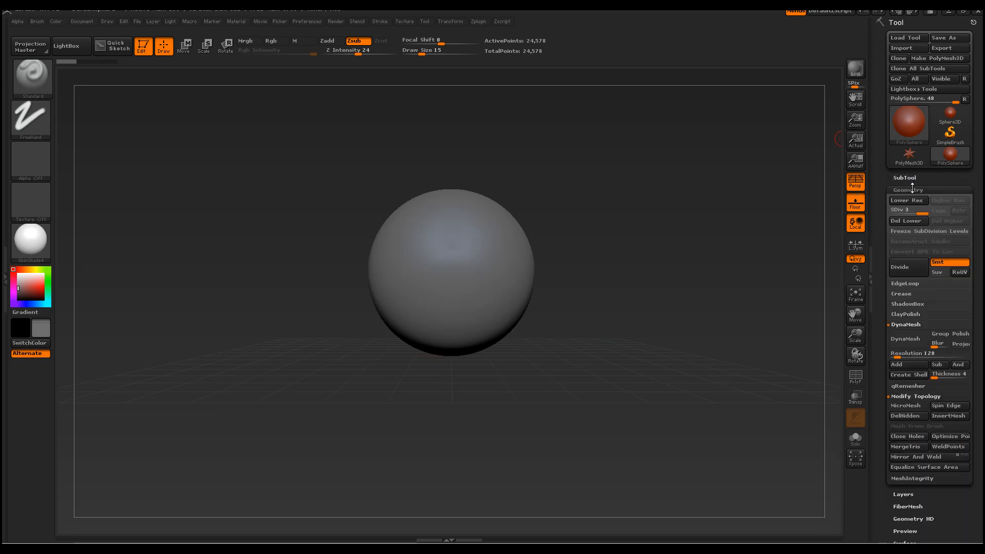
{"action": "left_click", "coordinate": [906, 190]}
{"action": "left_click", "coordinate": [918, 190]}
Convert the sphere to a DynaMesh with its subdivision levels frozen, and collapse the qRemesher settings
{"action": "left_click", "coordinate": [911, 325]}
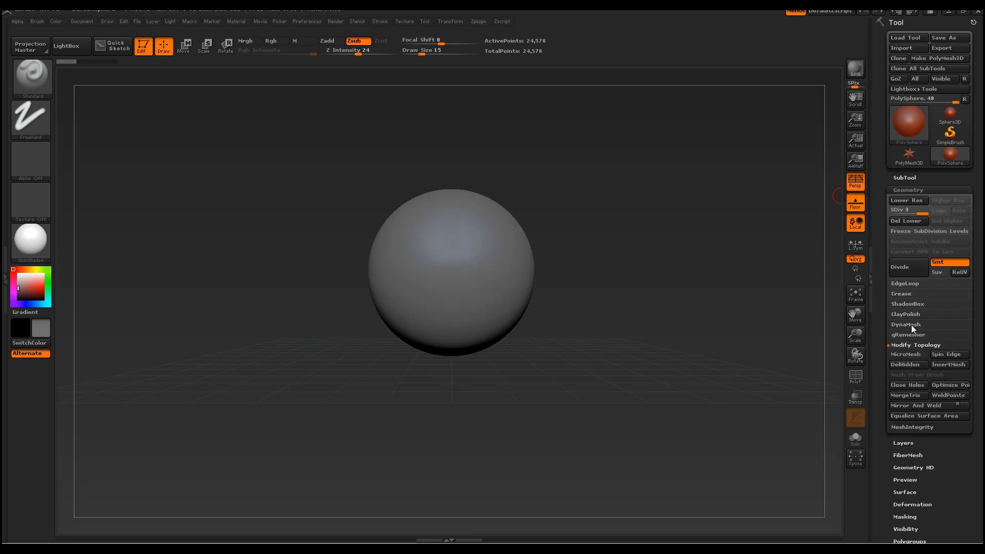
{"action": "left_click", "coordinate": [906, 333]}
{"action": "left_click", "coordinate": [906, 325]}
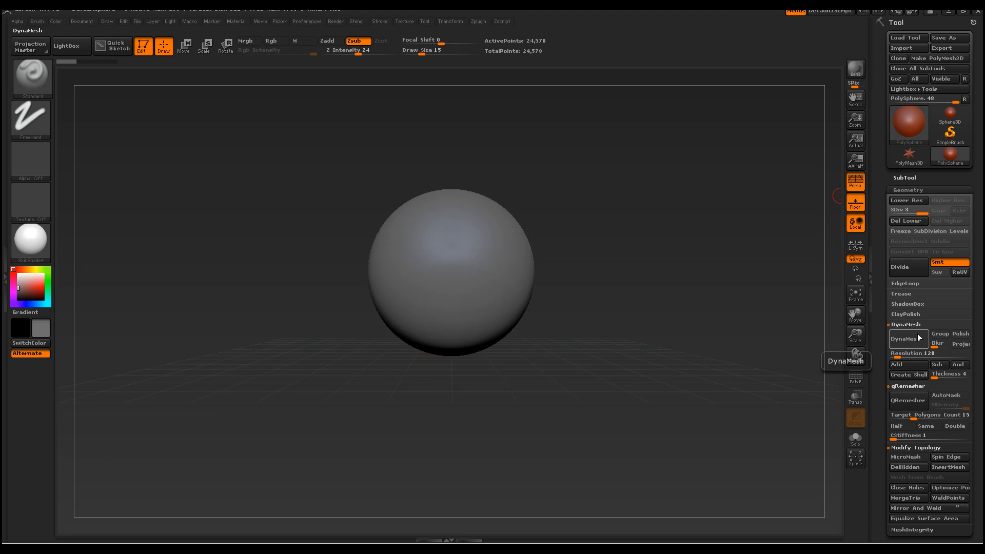
{"action": "left_click", "coordinate": [913, 339]}
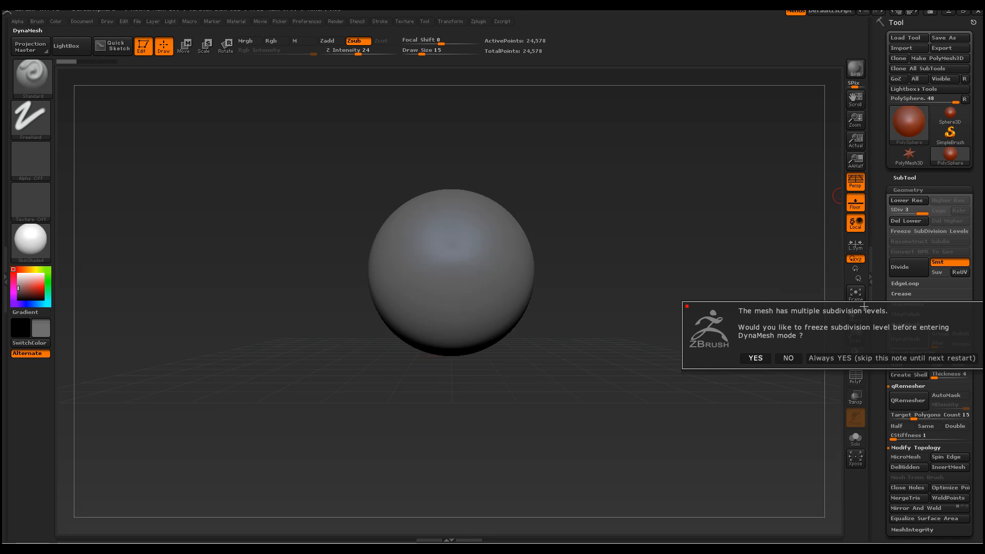
{"action": "left_click", "coordinate": [754, 358]}
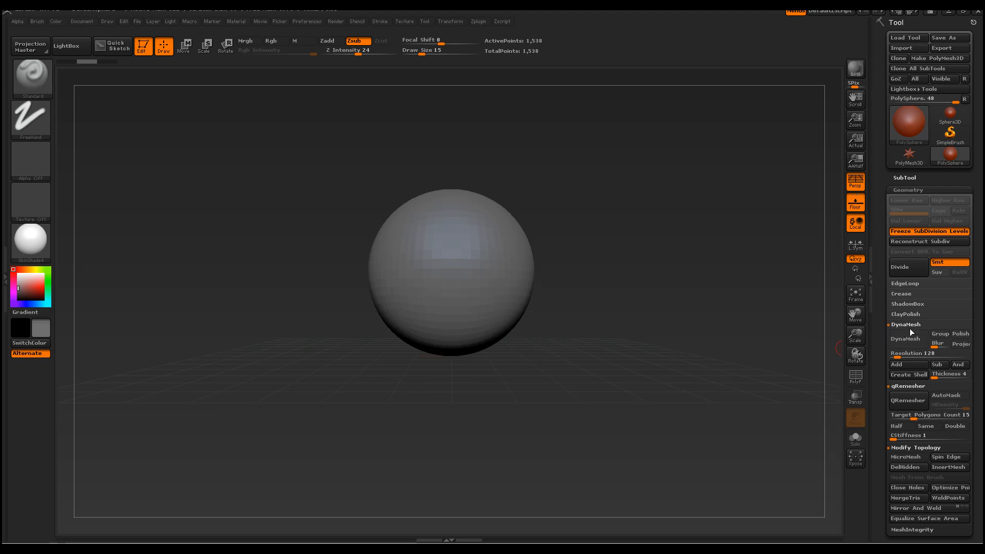
{"action": "left_click", "coordinate": [907, 340]}
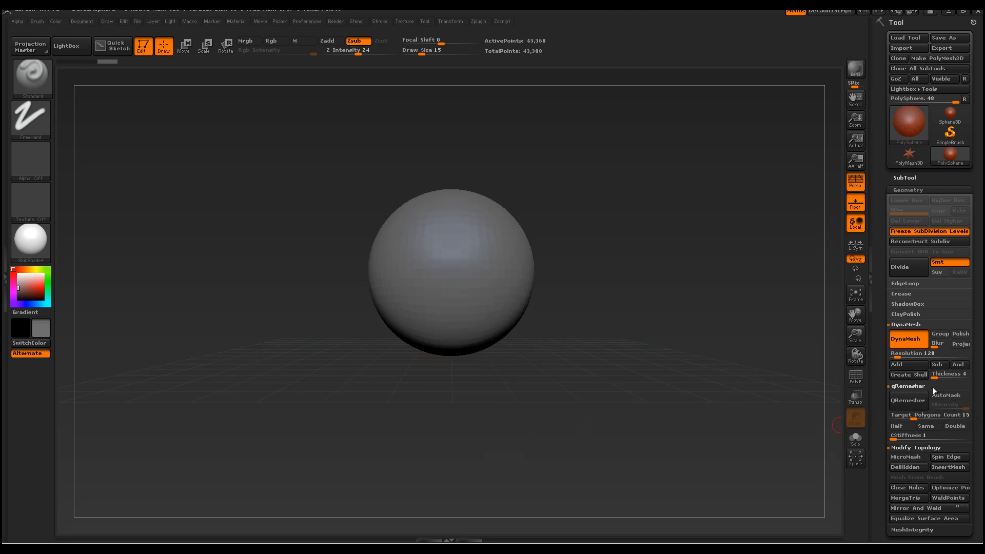
{"action": "left_click", "coordinate": [907, 386]}
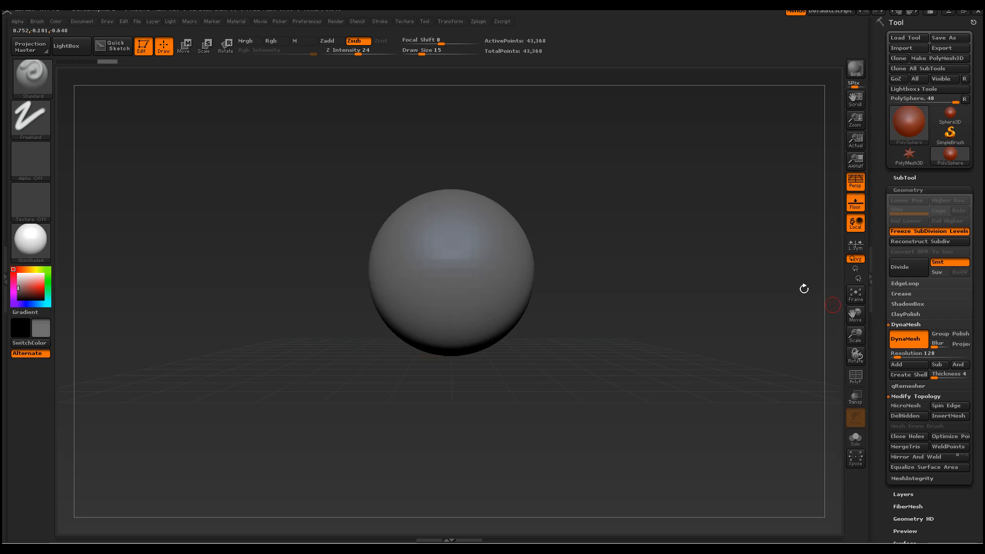
Optimize the mesh's point order and remesh the sphere at a DynaMesh resolution of 368
{"action": "left_click_drag", "start_coordinate": [897, 358], "coordinate": [906, 358]}
{"action": "left_click", "coordinate": [954, 437]}
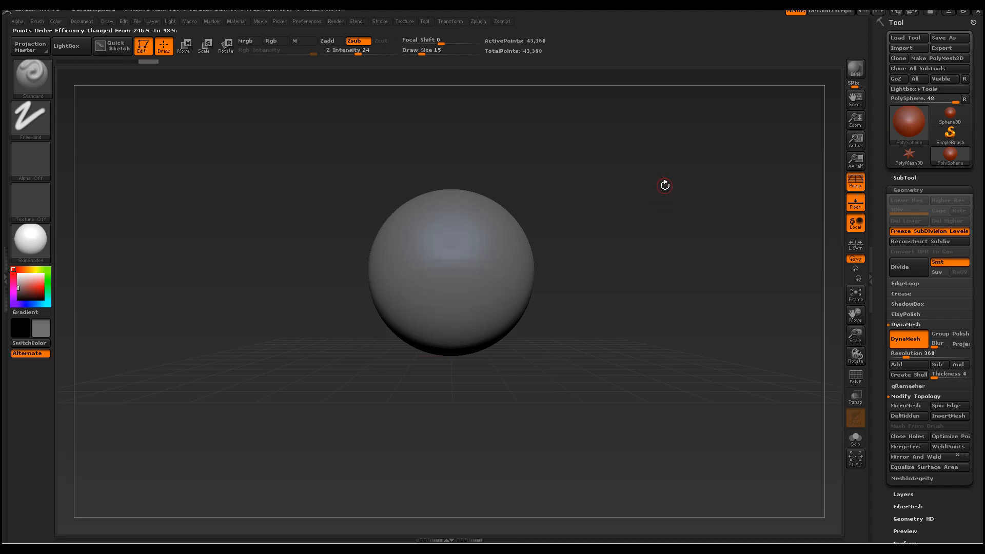
{"action": "left_click_drag", "start_coordinate": [661, 276], "coordinate": [671, 252]}
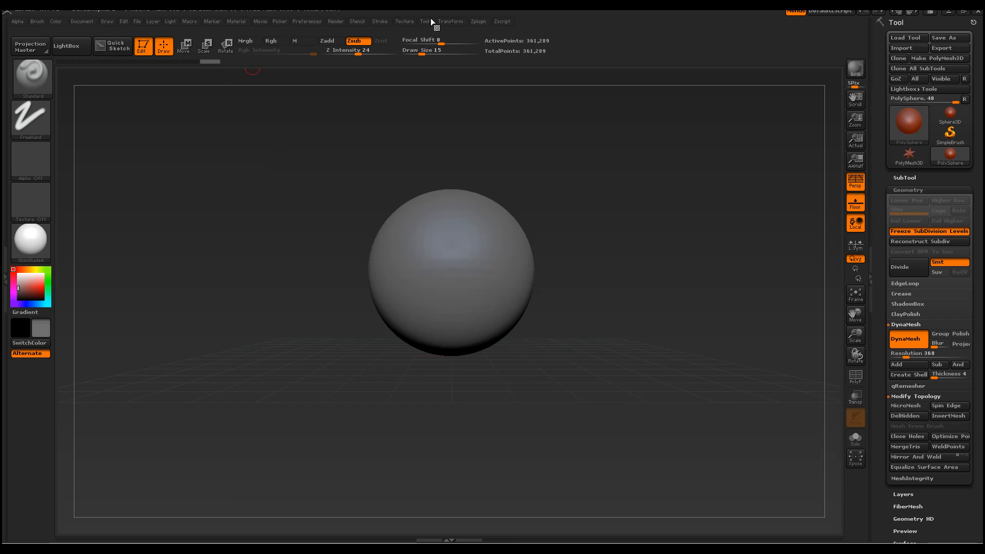
Dock the Texture palette above the Tool palette
{"action": "left_click", "coordinate": [403, 21]}
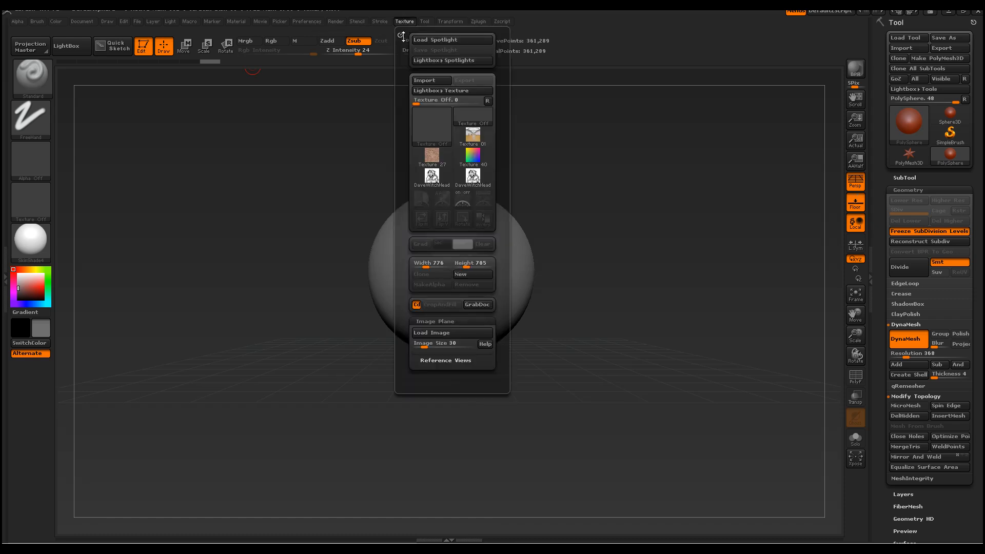
{"action": "left_click_drag", "start_coordinate": [402, 34], "coordinate": [937, 116]}
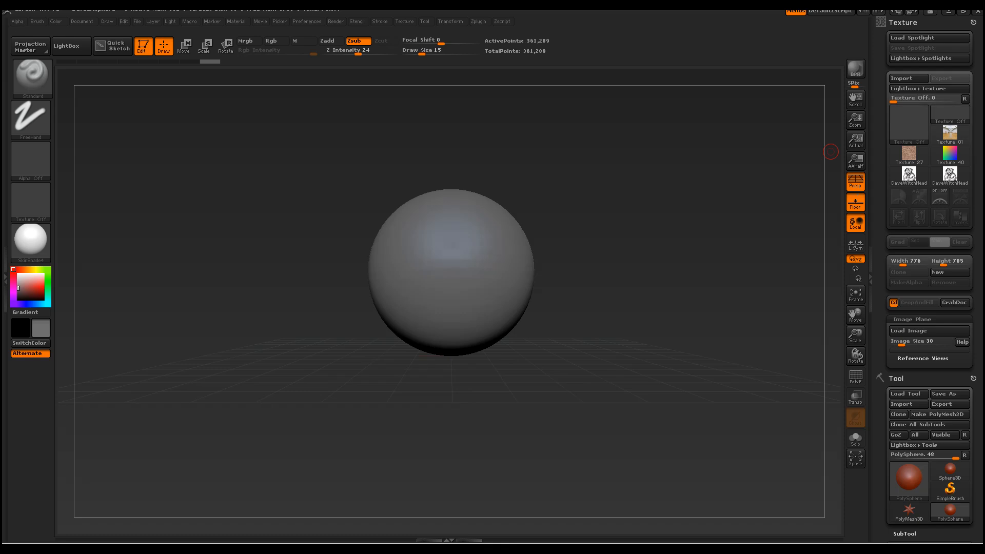
Start loading a reference image for the Image Plane and cancel the file selection
{"action": "scroll", "coordinate": [943, 291], "scroll_direction": "down", "scroll_amount": 2}
{"action": "left_click", "coordinate": [944, 291]}
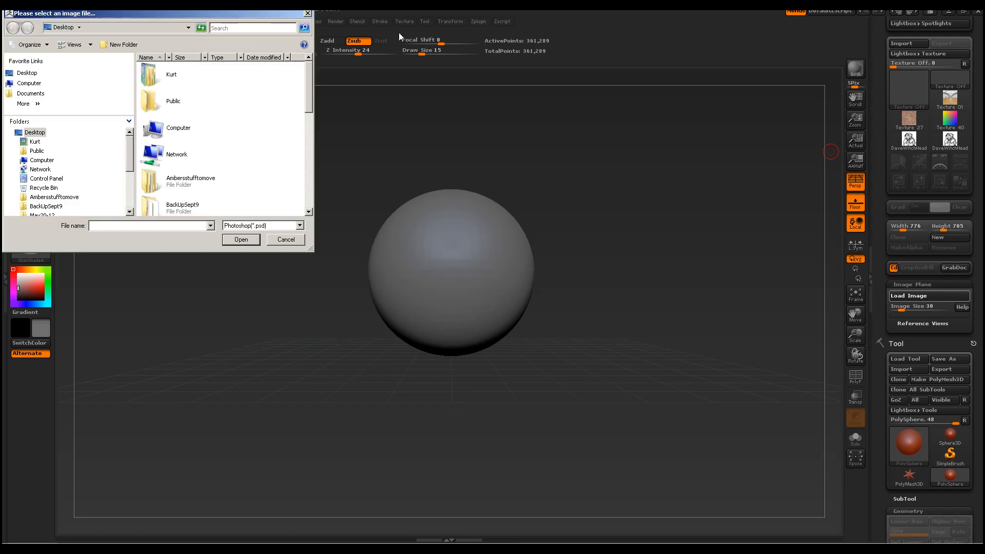
{"action": "left_click", "coordinate": [308, 15]}
{"action": "left_click", "coordinate": [912, 284]}
{"action": "left_click", "coordinate": [911, 284]}
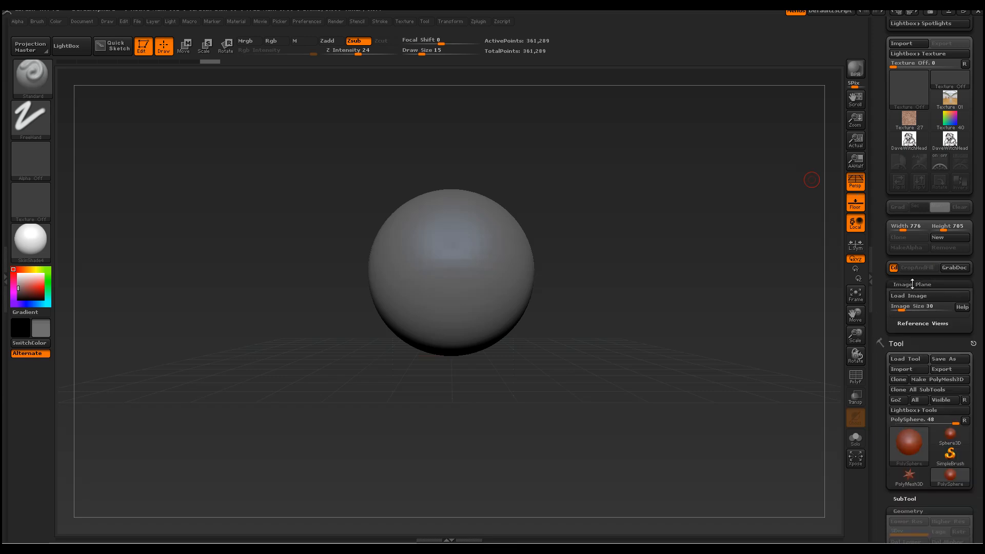
Load the witch head sketch as an image plane with an image size of 30
{"action": "left_click", "coordinate": [909, 308]}
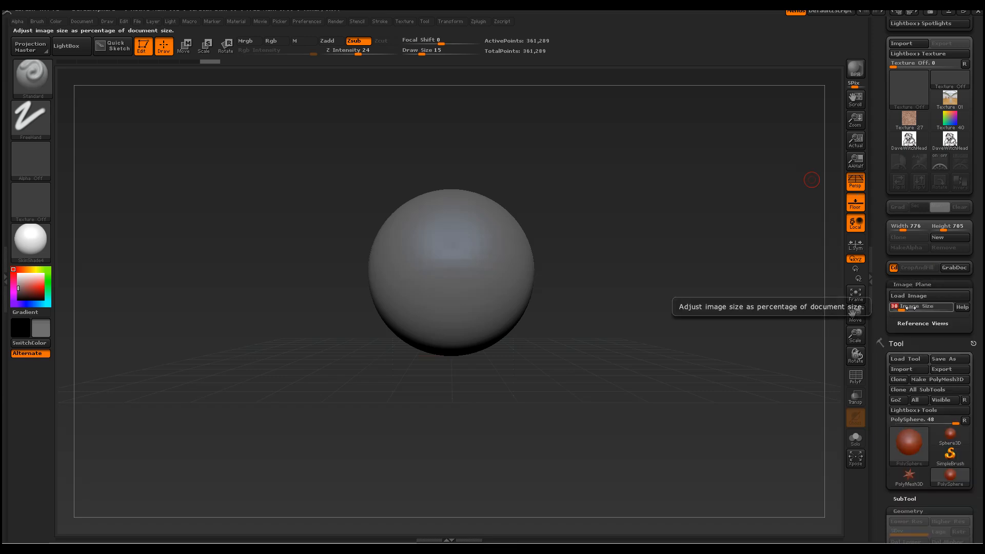
{"action": "type", "text": "30"}
{"action": "key", "text": "Return"}
{"action": "left_click", "coordinate": [923, 296]}
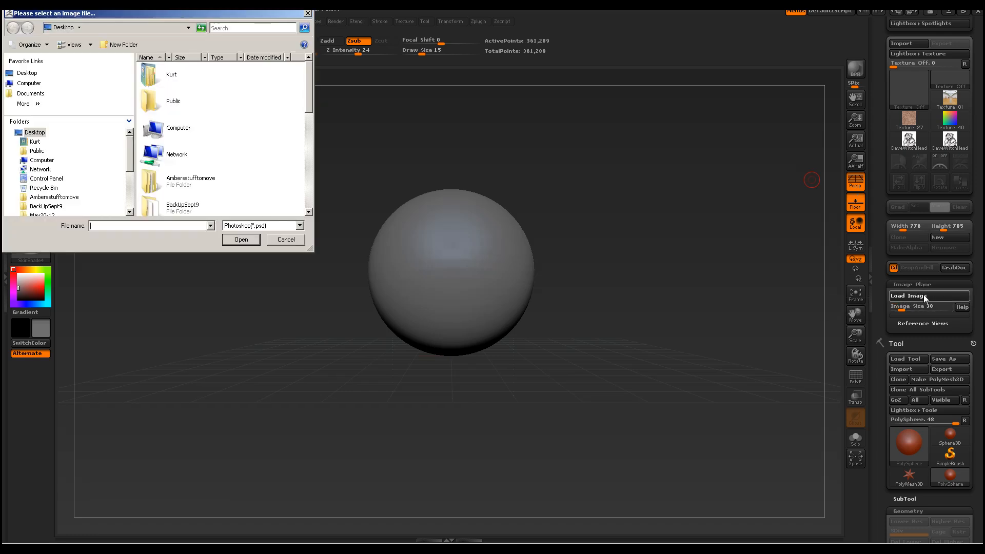
{"action": "scroll", "coordinate": [308, 74], "scroll_direction": "down", "scroll_amount": 1}
{"action": "left_click_drag", "start_coordinate": [308, 74], "coordinate": [312, 175]}
{"action": "double_click", "coordinate": [174, 176]}
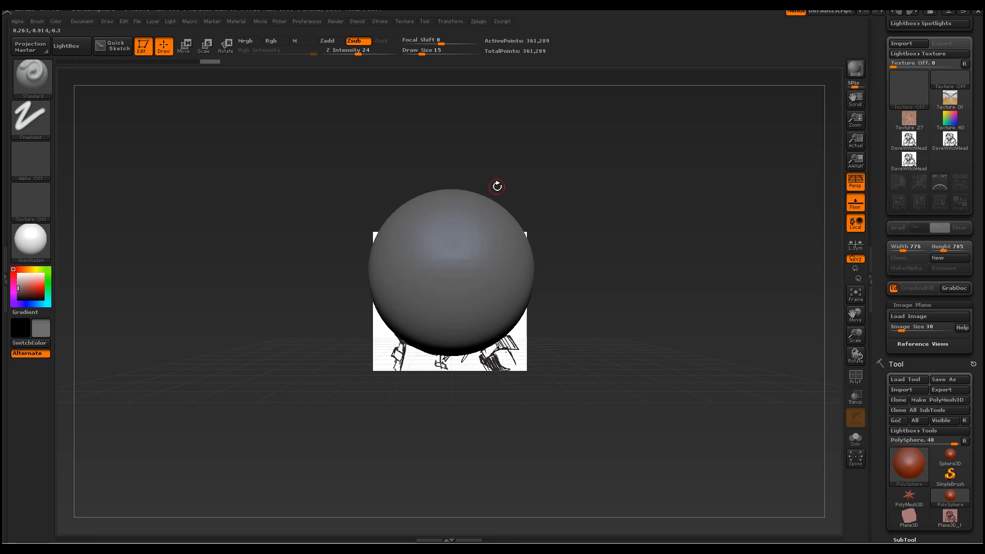
Try symmetrical carved strokes on the front of the sphere with the Standard brush and undo them
{"action": "mouse_move", "coordinate": [550, 179]}
{"action": "left_mouse_down", "text": "alt"}
{"action": "mouse_move", "coordinate": [627, 183]}
{"action": "mouse_move", "coordinate": [349, 164]}
{"action": "mouse_move", "coordinate": [729, 174]}
{"action": "mouse_move", "coordinate": [480, 293]}
{"action": "mouse_move", "coordinate": [508, 145]}
{"action": "mouse_move", "coordinate": [511, 175]}
{"action": "mouse_move", "coordinate": [646, 195]}
{"action": "mouse_move", "coordinate": [564, 182]}
{"action": "mouse_move", "coordinate": [580, 193]}
{"action": "left_mouse_up", "text": "alt"}
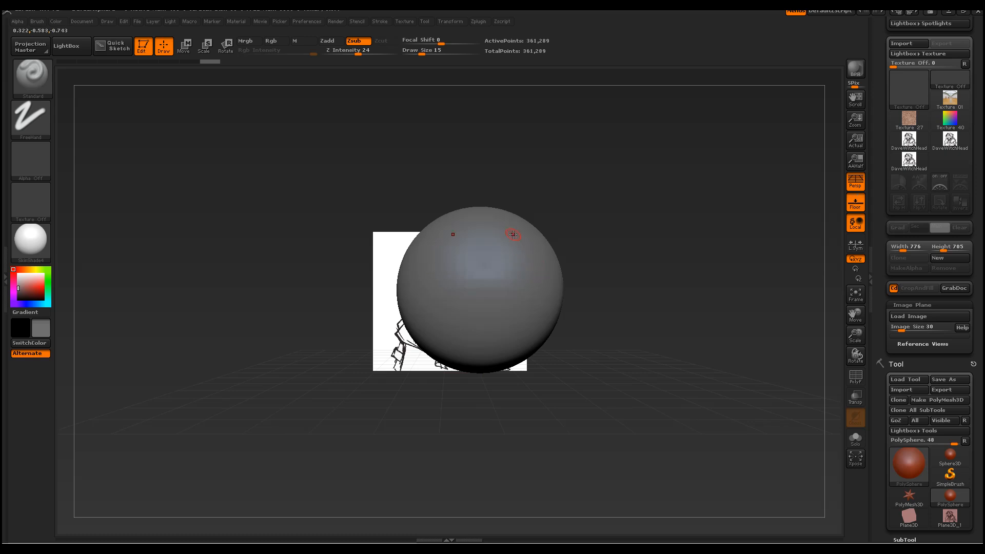
{"action": "mouse_move", "coordinate": [523, 232]}
{"action": "left_mouse_down"}
{"action": "mouse_move", "coordinate": [529, 251]}
{"action": "mouse_move", "coordinate": [517, 296]}
{"action": "left_mouse_up"}
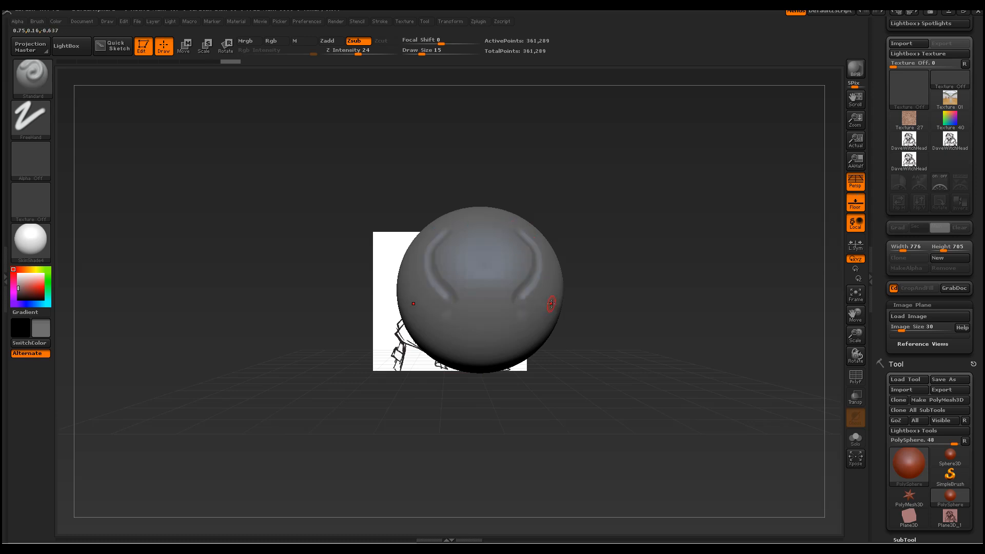
{"action": "key", "text": "ctrl+z"}
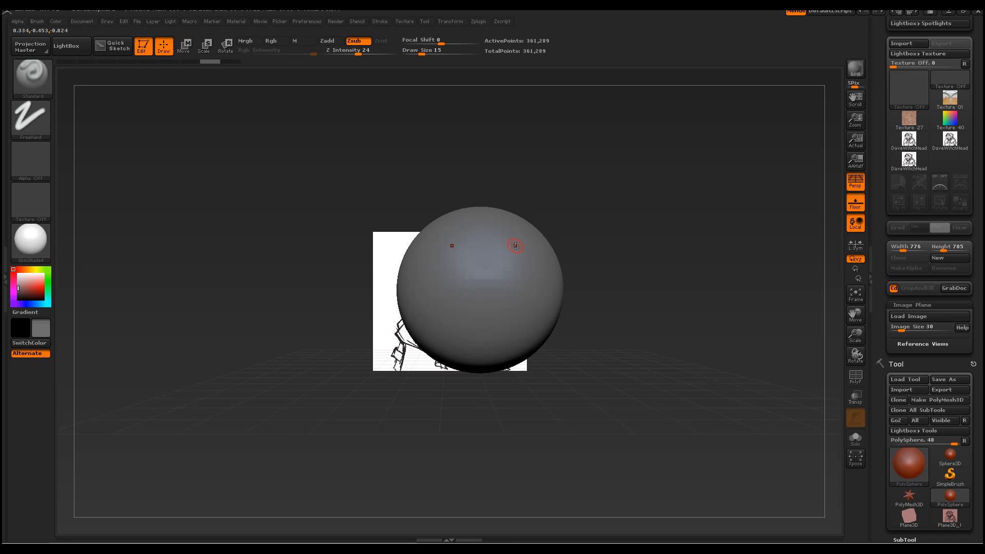
{"action": "mouse_move", "coordinate": [513, 227]}
{"action": "left_mouse_down"}
{"action": "mouse_move", "coordinate": [518, 305]}
{"action": "mouse_move", "coordinate": [513, 267]}
{"action": "mouse_move", "coordinate": [523, 248]}
{"action": "left_mouse_up"}
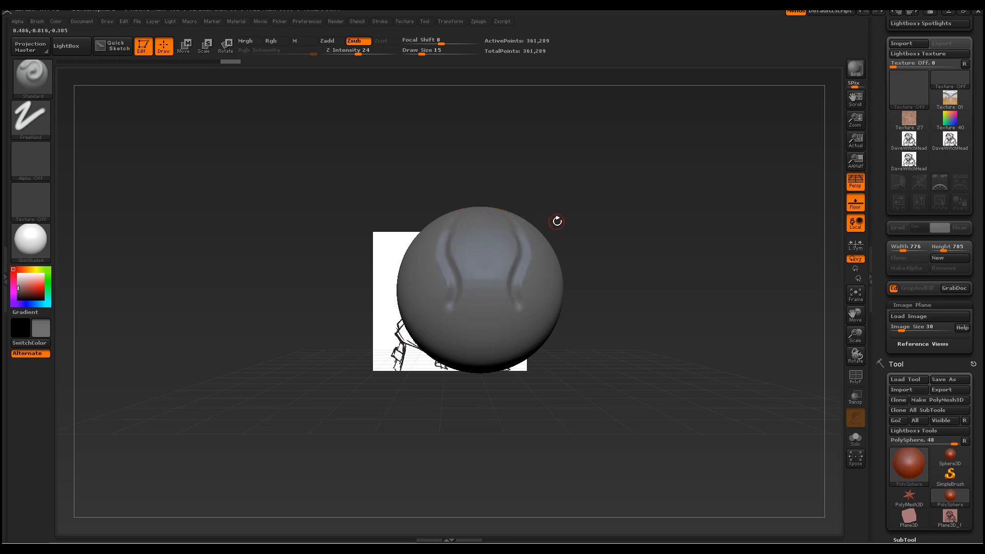
{"action": "key", "text": "ctrl+z"}
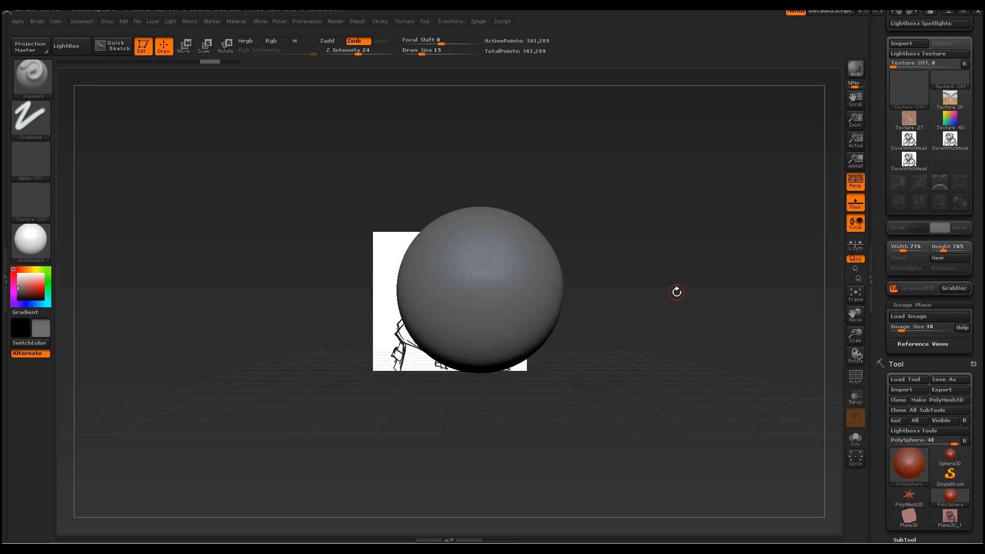
{"action": "mouse_move", "coordinate": [690, 292]}
{"action": "left_mouse_down"}
{"action": "mouse_move", "coordinate": [653, 294]}
{"action": "mouse_move", "coordinate": [673, 293]}
{"action": "mouse_move", "coordinate": [657, 281]}
{"action": "left_mouse_up"}
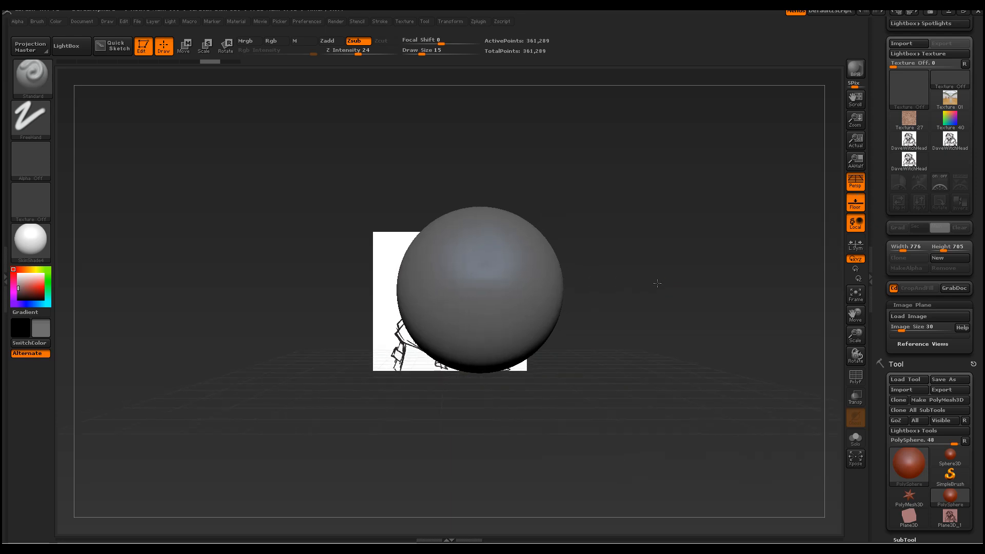
Select the Move brush with a draw size of 92 and the FreeHand stroke
{"action": "left_click", "coordinate": [45, 76]}
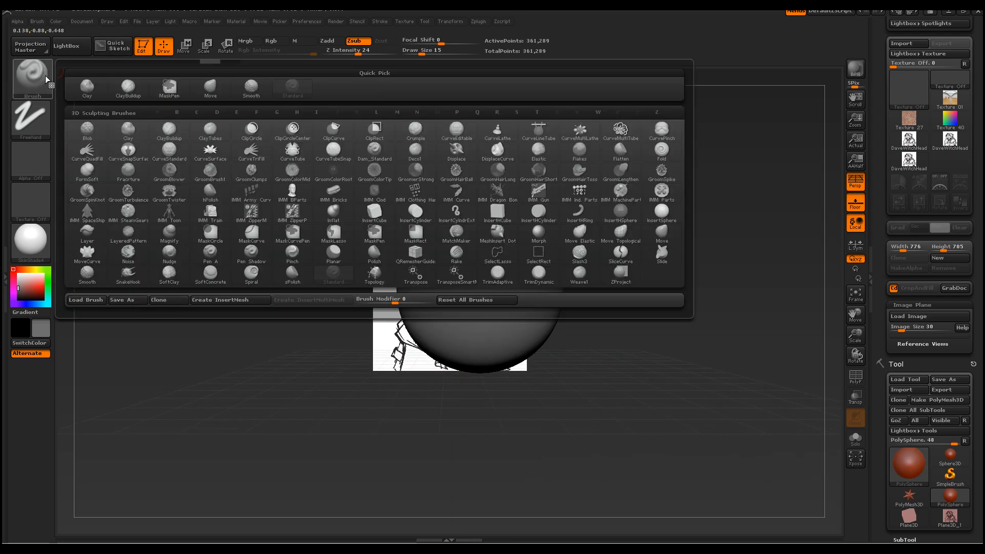
{"action": "left_click", "coordinate": [660, 233]}
{"action": "mouse_move", "coordinate": [574, 370]}
{"action": "left_mouse_down"}
{"action": "mouse_move", "coordinate": [672, 372]}
{"action": "mouse_move", "coordinate": [598, 374]}
{"action": "mouse_move", "coordinate": [633, 366]}
{"action": "mouse_move", "coordinate": [632, 333]}
{"action": "mouse_move", "coordinate": [616, 333]}
{"action": "left_mouse_up"}
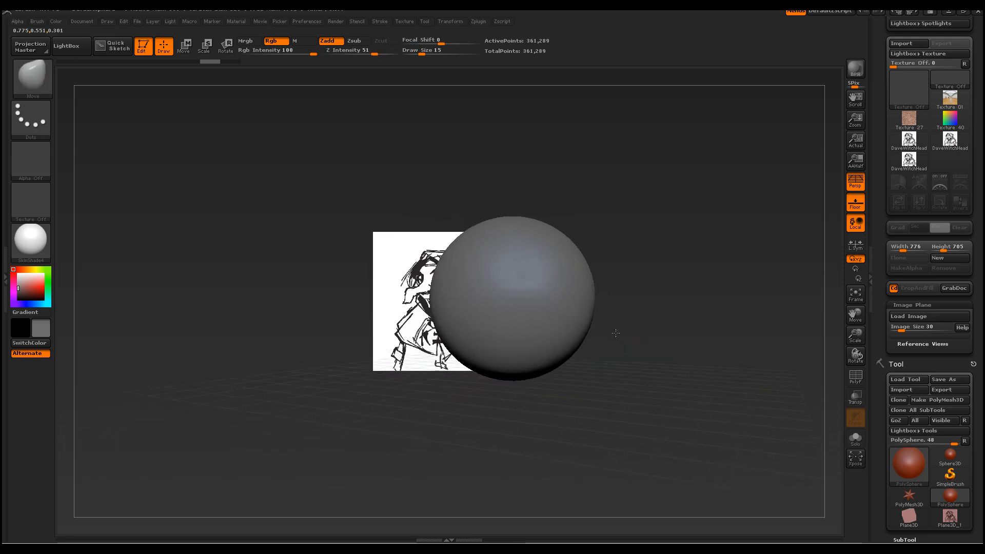
{"action": "key", "text": "space"}
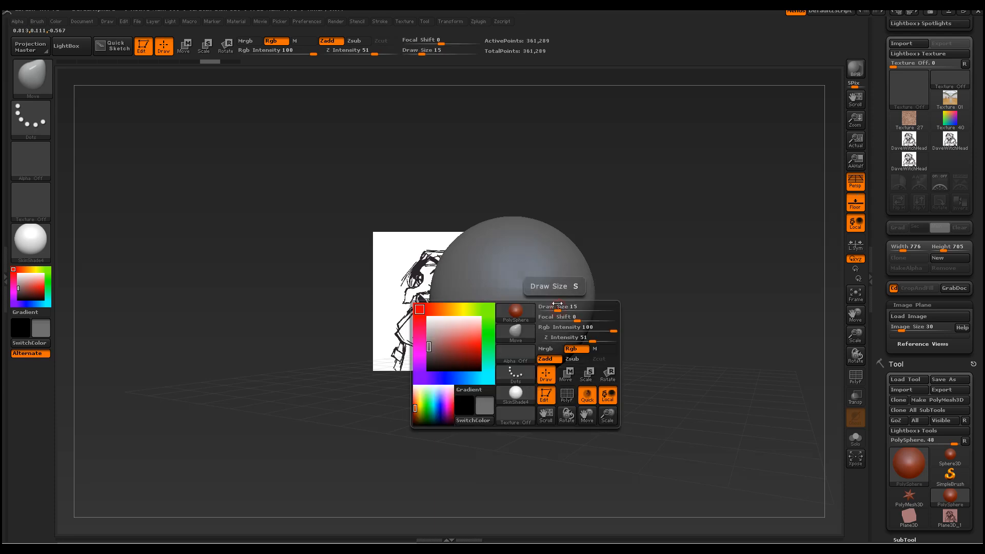
{"action": "key", "text": "space"}
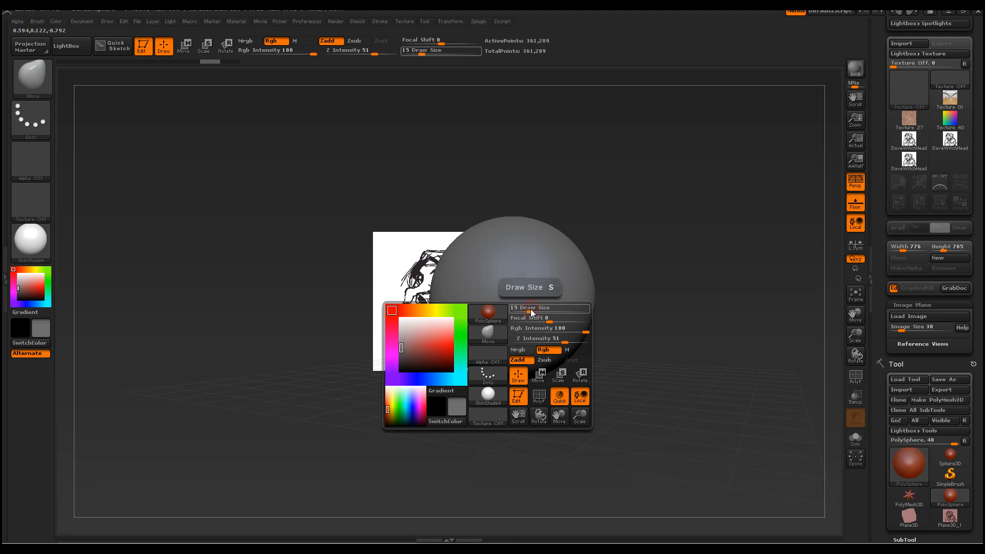
{"action": "left_click_drag", "start_coordinate": [531, 312], "coordinate": [554, 307]}
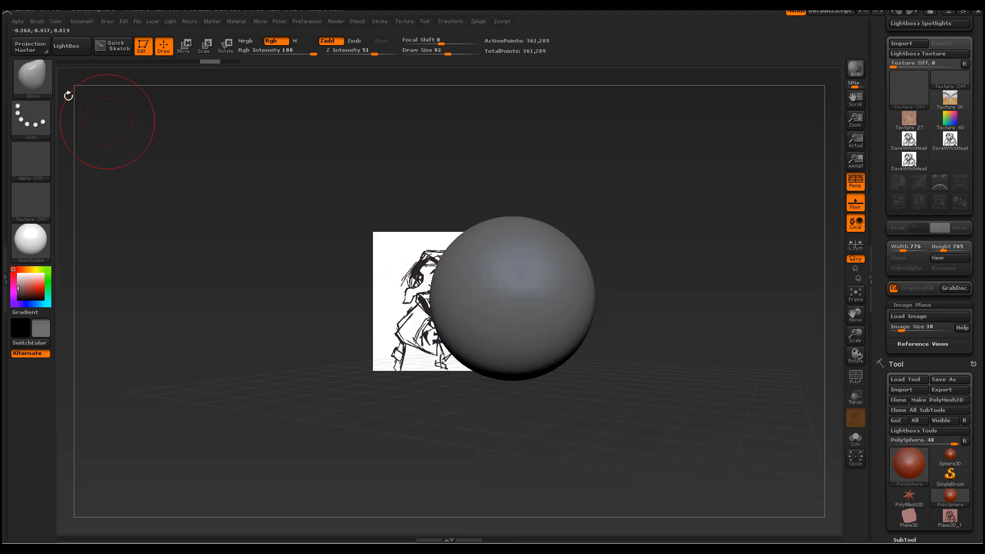
{"action": "left_click", "coordinate": [33, 122]}
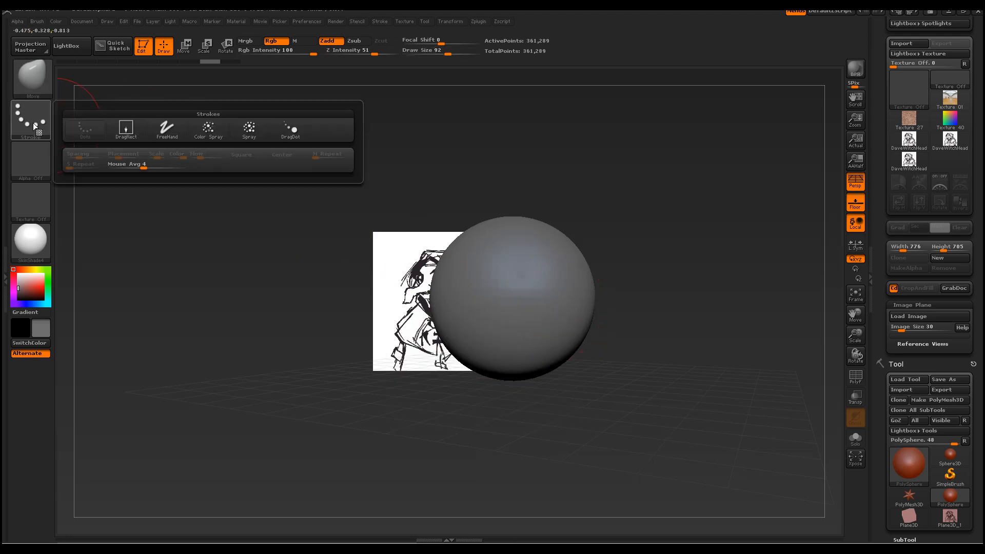
{"action": "left_click", "coordinate": [167, 137]}
Push the sphere's rear underside upward with the Move brush to rough out a skull profile, undoing unwanted strokes
{"action": "left_click_drag", "start_coordinate": [161, 173], "coordinate": [195, 240]}
{"action": "mouse_move", "coordinate": [570, 339]}
{"action": "left_mouse_down", "text": "alt"}
{"action": "mouse_move", "coordinate": [610, 338]}
{"action": "mouse_move", "coordinate": [563, 334]}
{"action": "left_mouse_up", "text": "alt"}
{"action": "mouse_move", "coordinate": [632, 385]}
{"action": "left_mouse_down"}
{"action": "mouse_move", "coordinate": [604, 384]}
{"action": "mouse_move", "coordinate": [583, 358]}
{"action": "mouse_move", "coordinate": [608, 333]}
{"action": "left_mouse_up"}
{"action": "mouse_move", "coordinate": [619, 345]}
{"action": "left_mouse_down"}
{"action": "mouse_move", "coordinate": [606, 344]}
{"action": "mouse_move", "coordinate": [624, 325]}
{"action": "left_mouse_up"}
{"action": "key", "text": "ctrl+z"}
{"action": "key", "text": "ctrl+z"}
{"action": "key", "text": "ctrl+z"}
{"action": "key", "text": "ctrl+z"}
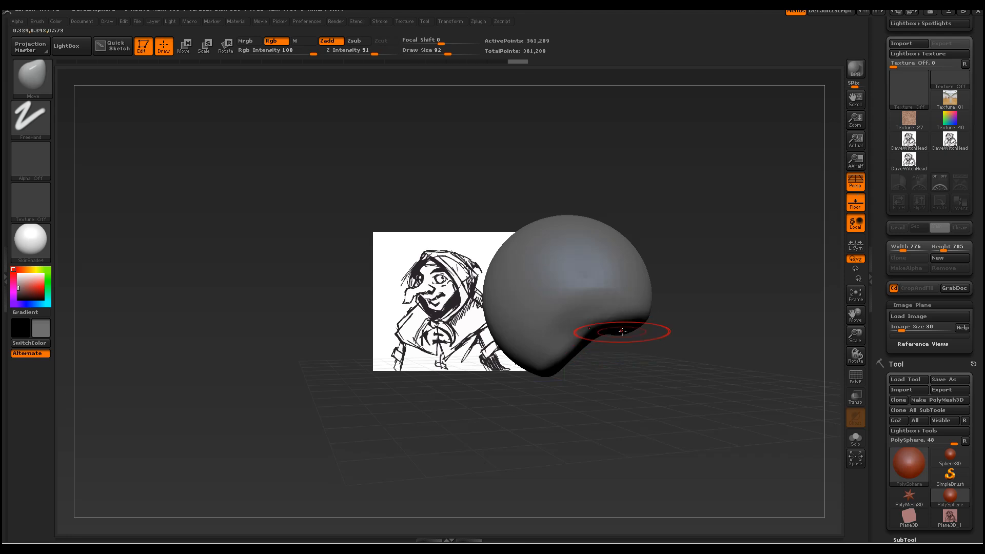
{"action": "left_click_drag", "start_coordinate": [581, 353], "coordinate": [578, 347]}
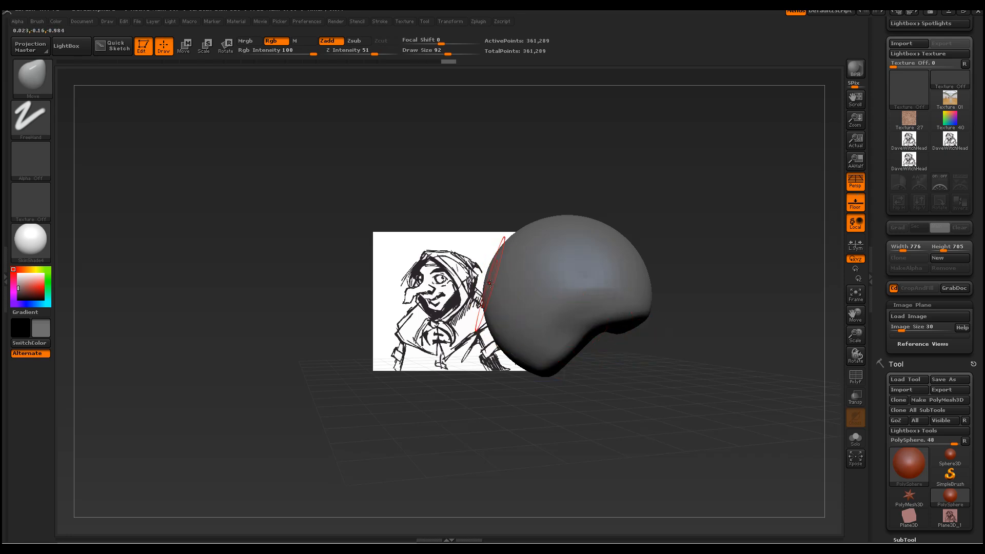
Set the draw size to 37 and refine the hollow under the head with the Smooth brush
{"action": "key", "text": "space"}
{"action": "mouse_move", "coordinate": [490, 286]}
{"action": "left_mouse_down"}
{"action": "mouse_move", "coordinate": [477, 286]}
{"action": "mouse_move", "coordinate": [495, 283]}
{"action": "mouse_move", "coordinate": [486, 282]}
{"action": "left_mouse_up"}
{"action": "key", "text": "space"}
{"action": "key", "text": "space"}
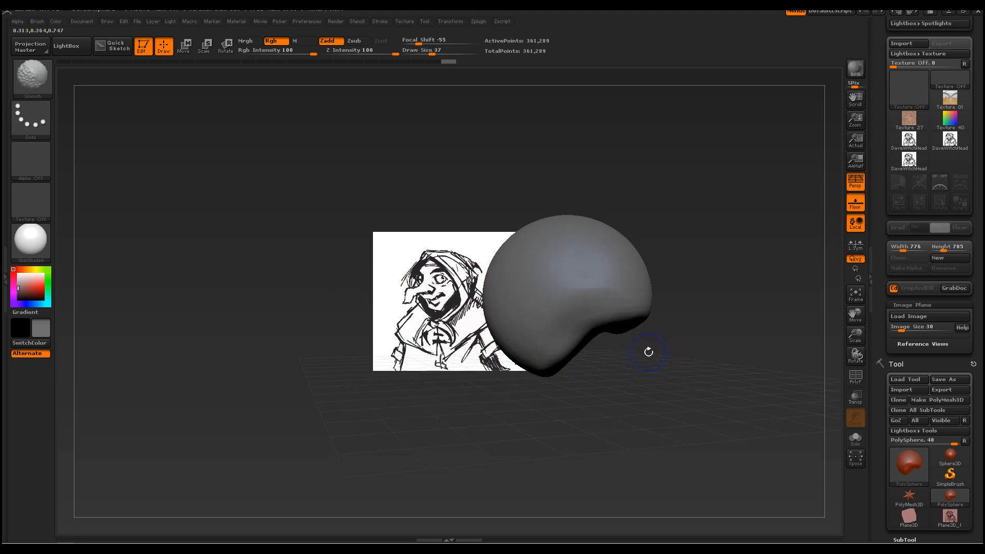
{"action": "left_click_drag", "start_coordinate": [655, 349], "coordinate": [652, 352], "text": "shift"}
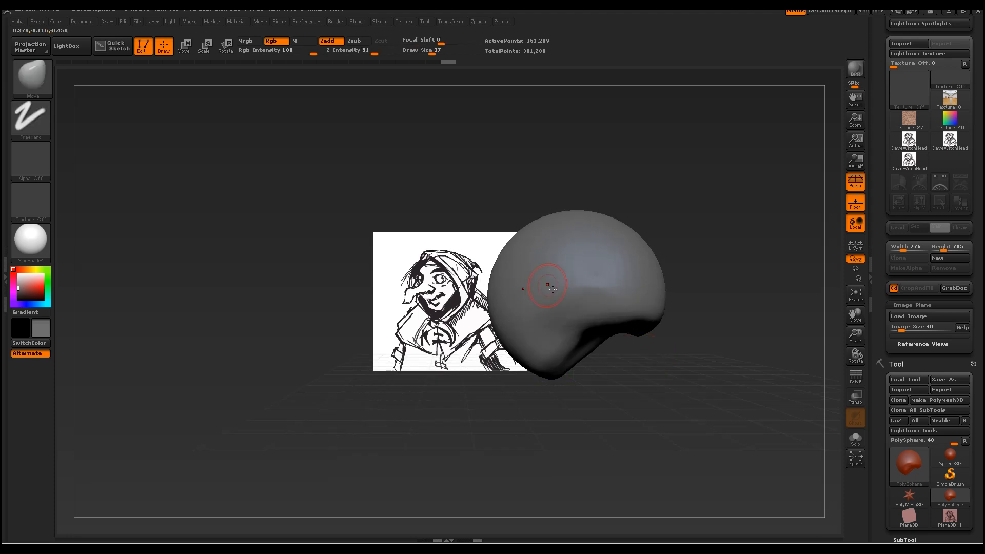
Push two symmetrical eye sockets into the front of the head using the Move brush at draw size 59
{"action": "key", "text": "space"}
{"action": "left_click", "coordinate": [503, 281]}
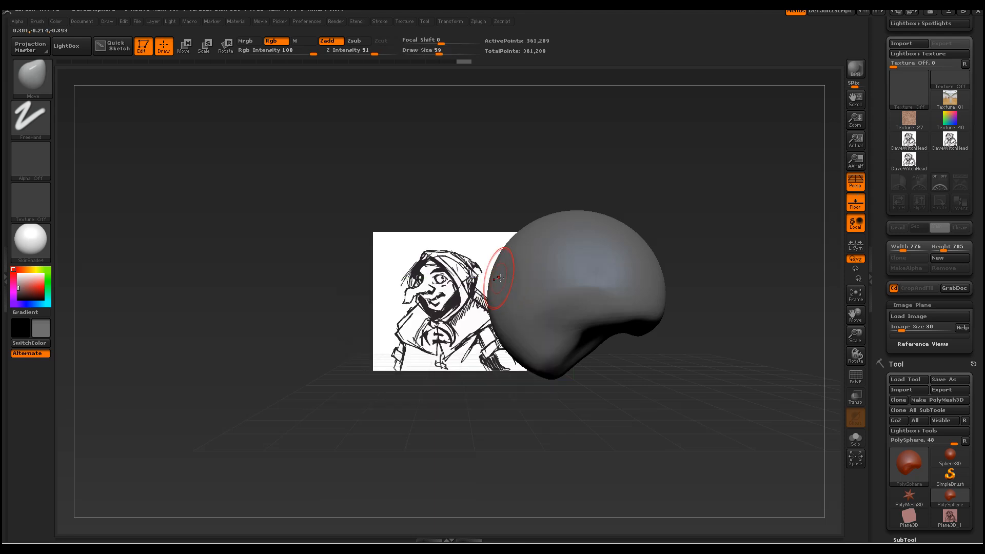
{"action": "left_click_drag", "start_coordinate": [515, 283], "coordinate": [506, 280]}
{"action": "mouse_move", "coordinate": [502, 197]}
{"action": "left_mouse_down"}
{"action": "mouse_move", "coordinate": [513, 214]}
{"action": "mouse_move", "coordinate": [561, 204]}
{"action": "left_mouse_up"}
{"action": "left_click_drag", "start_coordinate": [662, 292], "coordinate": [719, 292], "text": "alt"}
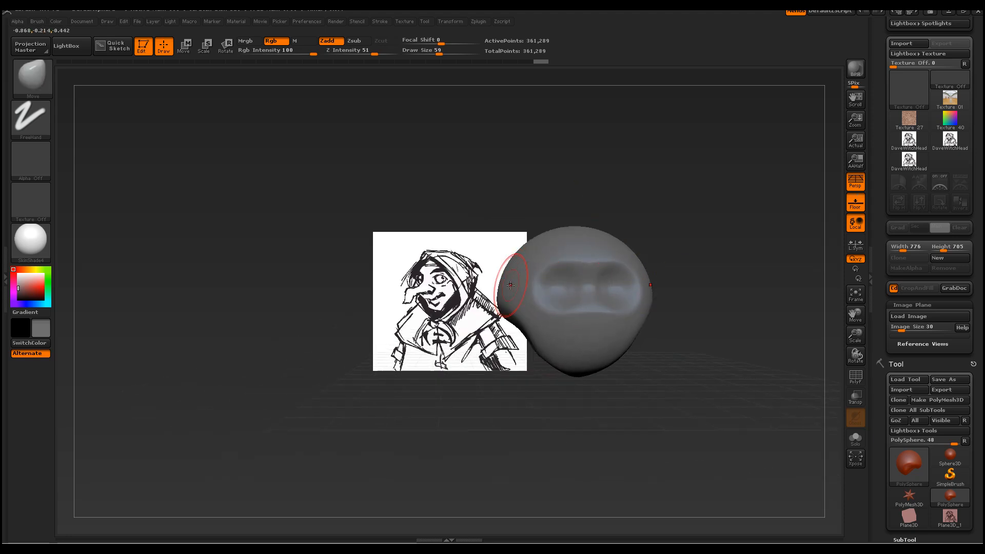
{"action": "key", "text": "shift"}
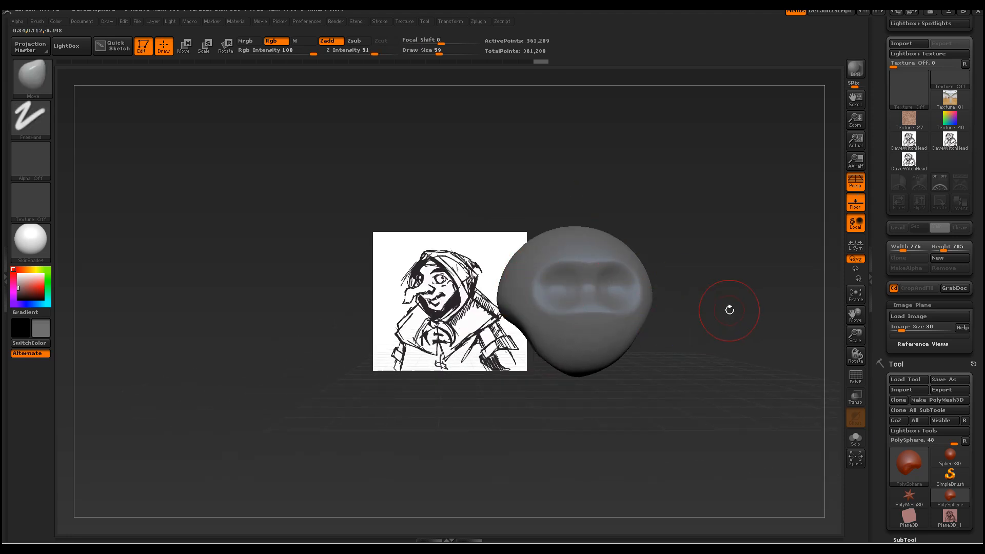
{"action": "left_click_drag", "start_coordinate": [730, 308], "coordinate": [674, 308], "text": "alt"}
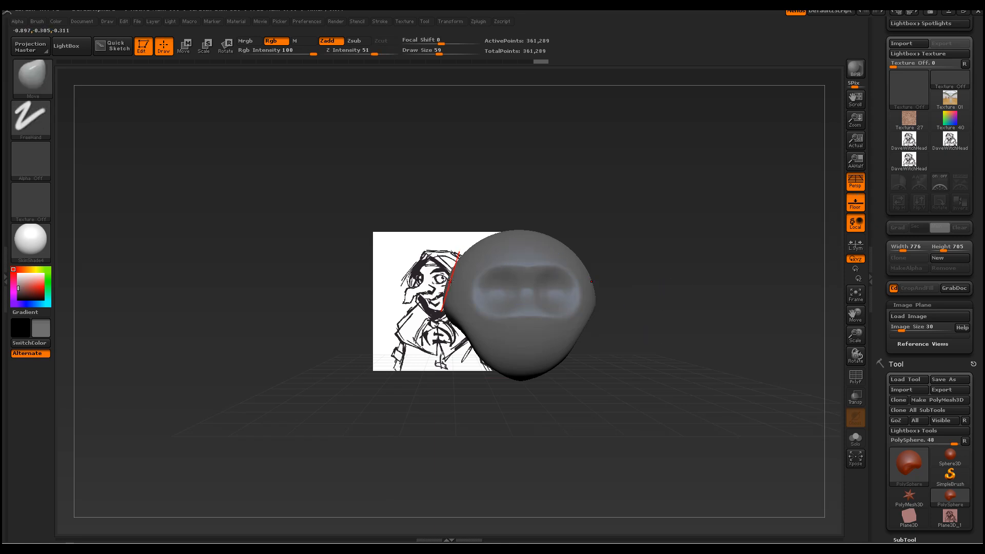
Shape the sides of the head and the jaw from several angles with the Move brush
{"action": "key", "text": "space"}
{"action": "left_click_drag", "start_coordinate": [451, 285], "coordinate": [460, 292]}
{"action": "mouse_move", "coordinate": [329, 328]}
{"action": "left_mouse_down"}
{"action": "mouse_move", "coordinate": [382, 327]}
{"action": "mouse_move", "coordinate": [426, 346]}
{"action": "left_mouse_up"}
{"action": "left_click_drag", "start_coordinate": [453, 311], "coordinate": [458, 311]}
{"action": "left_click_drag", "start_coordinate": [427, 347], "coordinate": [467, 395]}
{"action": "left_click_drag", "start_coordinate": [533, 338], "coordinate": [474, 321]}
{"action": "mouse_move", "coordinate": [598, 379]}
{"action": "left_mouse_down"}
{"action": "mouse_move", "coordinate": [569, 358]}
{"action": "mouse_move", "coordinate": [462, 354]}
{"action": "mouse_move", "coordinate": [477, 313]}
{"action": "mouse_move", "coordinate": [484, 337]}
{"action": "left_mouse_up"}
{"action": "key", "text": "space"}
{"action": "mouse_move", "coordinate": [551, 360]}
{"action": "left_mouse_down"}
{"action": "mouse_move", "coordinate": [519, 353]}
{"action": "mouse_move", "coordinate": [500, 326]}
{"action": "mouse_move", "coordinate": [556, 306]}
{"action": "left_mouse_up"}
Smooth the side of the head and the cheek area at draw size 50
{"action": "key", "text": "shift"}
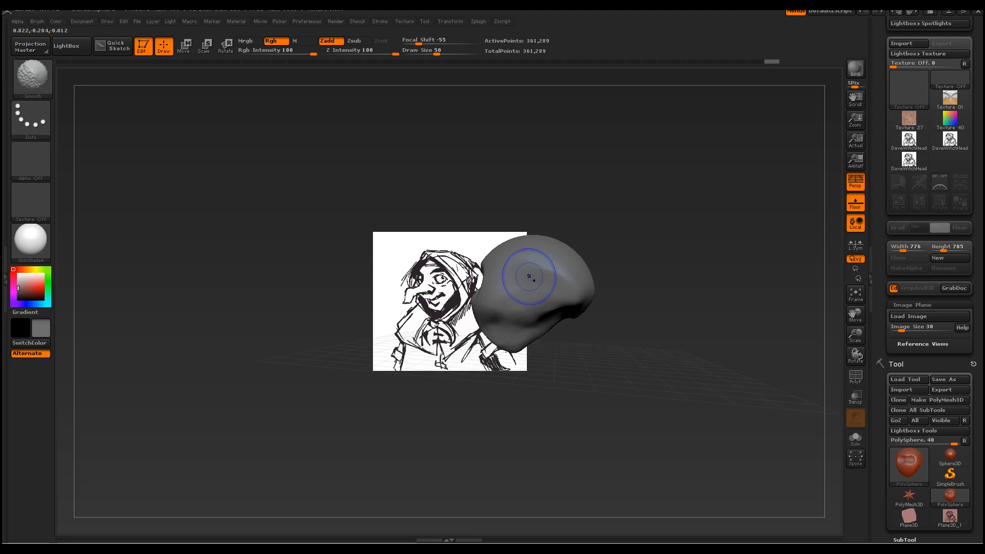
{"action": "mouse_move", "coordinate": [529, 276]}
{"action": "left_mouse_down", "text": "shift"}
{"action": "mouse_move", "coordinate": [553, 278]}
{"action": "mouse_move", "coordinate": [528, 311]}
{"action": "left_mouse_up", "text": "shift"}
{"action": "left_click_drag", "start_coordinate": [618, 306], "coordinate": [626, 303]}
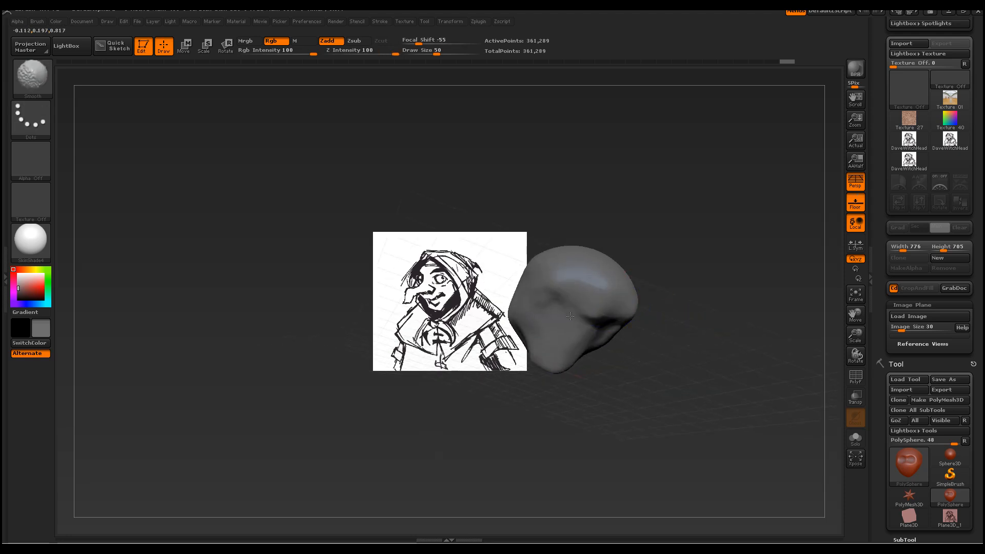
{"action": "left_click_drag", "start_coordinate": [533, 311], "coordinate": [536, 312], "text": "shift"}
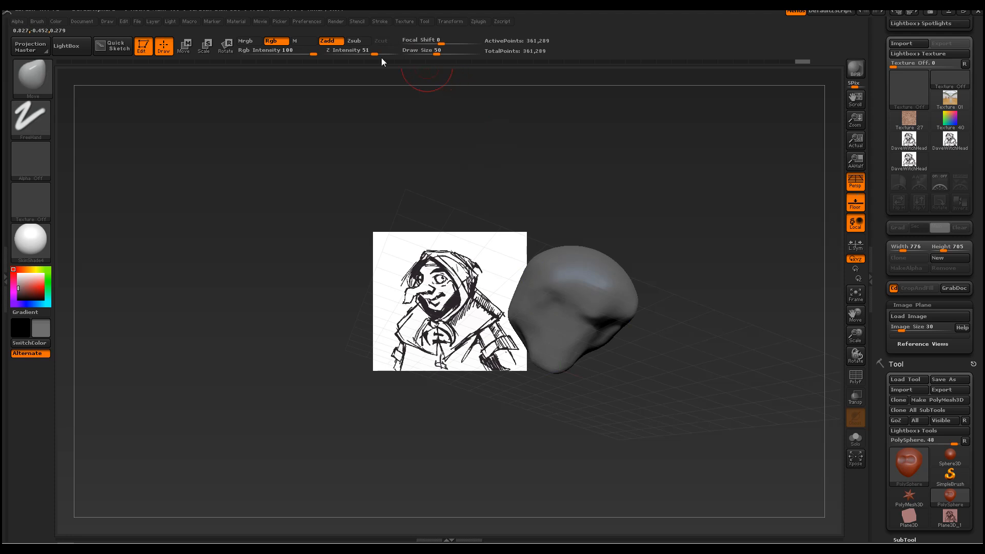
Reshape the cranium and pull the jaw down into a narrow chin with the Move brush at draw size 103
{"action": "key", "text": "Return"}
{"action": "mouse_move", "coordinate": [589, 171]}
{"action": "left_mouse_down"}
{"action": "mouse_move", "coordinate": [651, 206]}
{"action": "mouse_move", "coordinate": [680, 205]}
{"action": "left_mouse_up"}
{"action": "mouse_move", "coordinate": [698, 237]}
{"action": "left_mouse_down"}
{"action": "mouse_move", "coordinate": [657, 343]}
{"action": "mouse_move", "coordinate": [634, 343]}
{"action": "mouse_move", "coordinate": [637, 329]}
{"action": "left_mouse_up"}
{"action": "key", "text": "space"}
{"action": "left_click_drag", "start_coordinate": [664, 280], "coordinate": [650, 343]}
{"action": "mouse_move", "coordinate": [636, 266]}
{"action": "left_mouse_down"}
{"action": "mouse_move", "coordinate": [612, 187]}
{"action": "mouse_move", "coordinate": [630, 210]}
{"action": "mouse_move", "coordinate": [598, 209]}
{"action": "mouse_move", "coordinate": [554, 292]}
{"action": "mouse_move", "coordinate": [695, 308]}
{"action": "mouse_move", "coordinate": [729, 415]}
{"action": "mouse_move", "coordinate": [561, 412]}
{"action": "left_mouse_up"}
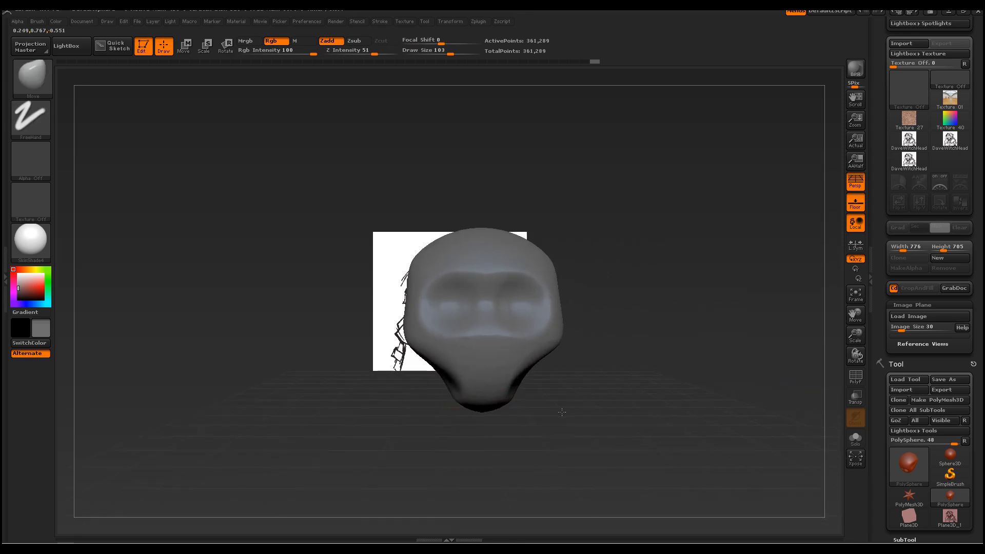
{"action": "left_click_drag", "start_coordinate": [697, 300], "coordinate": [745, 301], "text": "alt"}
Remesh the head at a DynaMesh resolution of 168 and smooth its surface
{"action": "left_click_drag", "start_coordinate": [976, 385], "coordinate": [969, 264]}
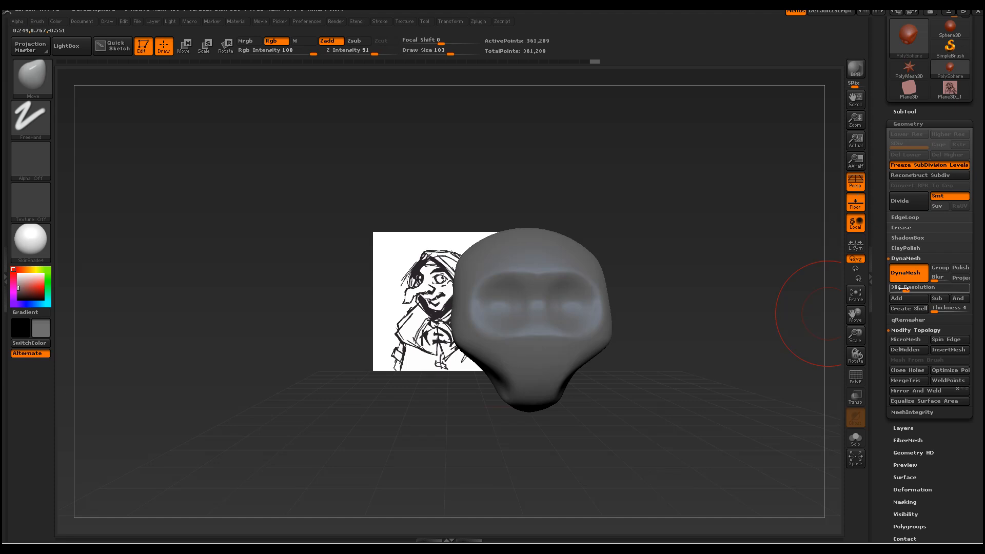
{"action": "left_click", "coordinate": [901, 289]}
{"action": "left_click_drag", "start_coordinate": [900, 291], "coordinate": [888, 284]}
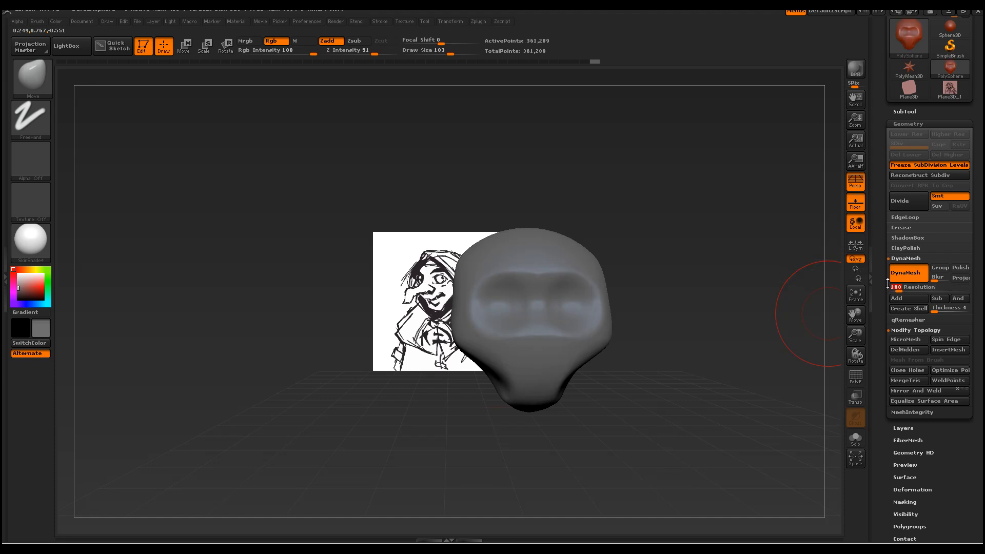
{"action": "left_click_drag", "start_coordinate": [759, 220], "coordinate": [760, 222], "text": "ctrl"}
{"action": "key", "text": "shift"}
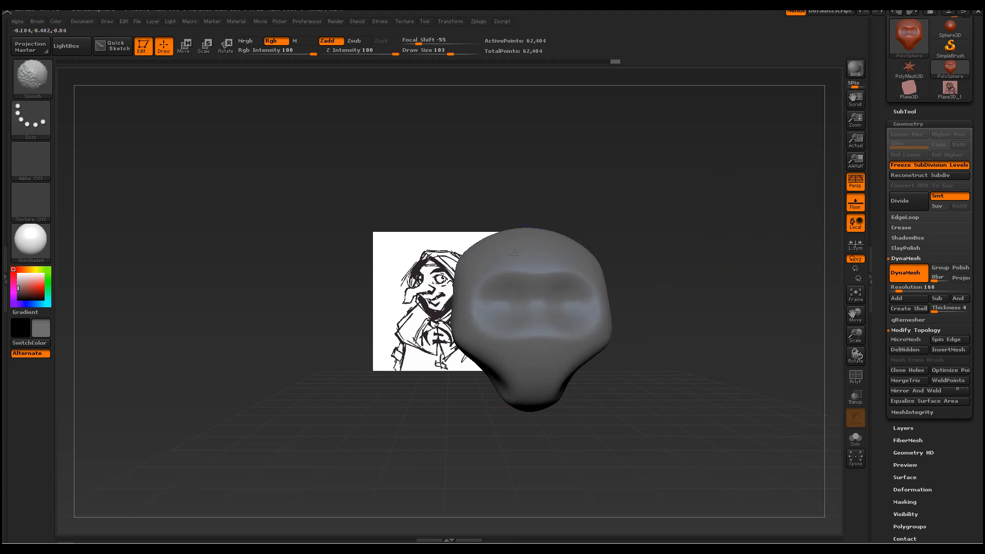
{"action": "left_click_drag", "start_coordinate": [691, 288], "coordinate": [618, 348]}
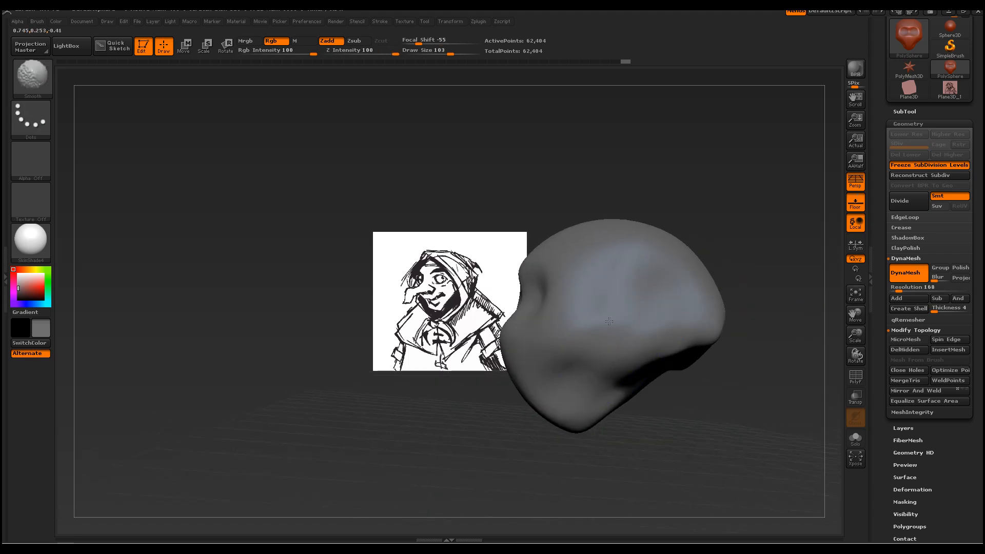
Remesh the head at a DynaMesh resolution of 96 and display its polyframe
{"action": "left_click", "coordinate": [895, 289]}
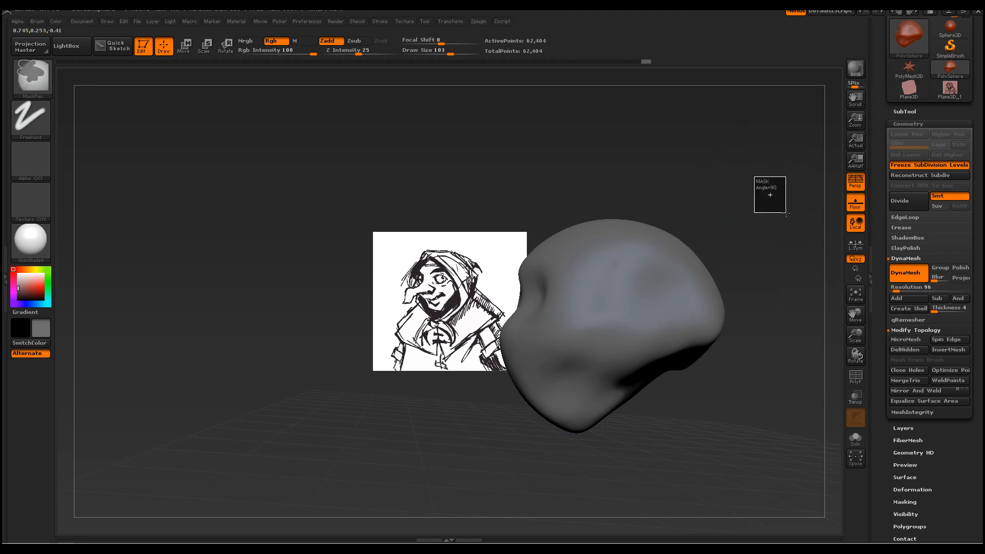
{"action": "left_click", "coordinate": [855, 378]}
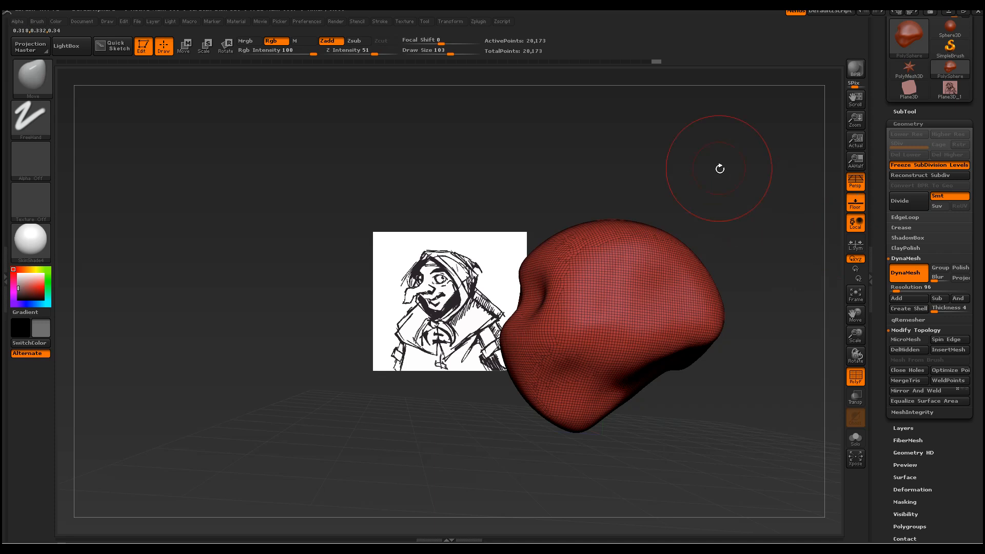
Set the DynaMesh resolution to 48 and smooth the top, side and front of the head at draw size 103
{"action": "left_click_drag", "start_coordinate": [901, 289], "coordinate": [893, 291]}
{"action": "key", "text": "ctrl"}
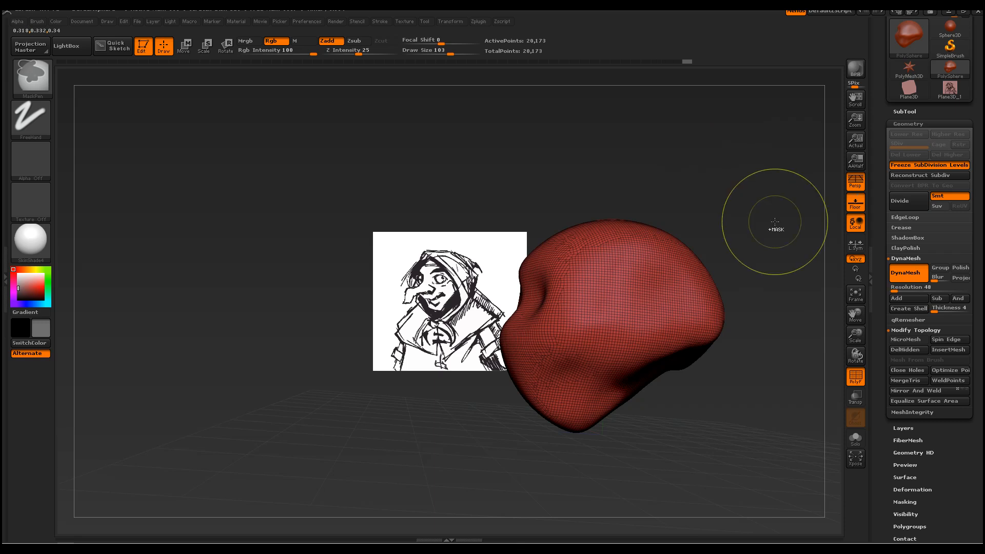
{"action": "key", "text": "shift"}
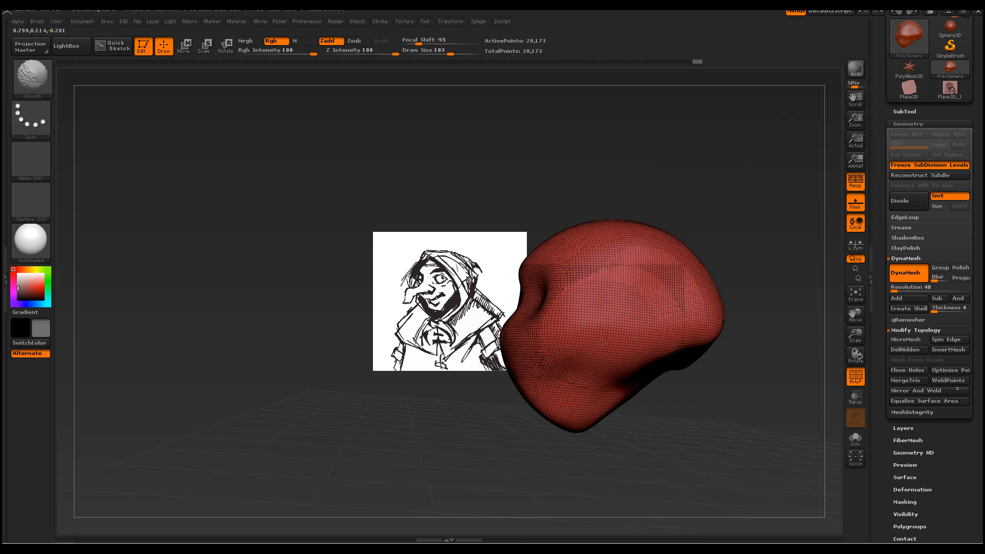
{"action": "mouse_move", "coordinate": [585, 230]}
{"action": "left_mouse_down", "text": "shift"}
{"action": "mouse_move", "coordinate": [533, 318]}
{"action": "mouse_move", "coordinate": [553, 389]}
{"action": "left_mouse_up", "text": "shift"}
{"action": "mouse_move", "coordinate": [655, 336]}
{"action": "left_mouse_down", "text": "shift"}
{"action": "mouse_move", "coordinate": [597, 259]}
{"action": "mouse_move", "coordinate": [652, 289]}
{"action": "mouse_move", "coordinate": [659, 308]}
{"action": "left_mouse_up", "text": "shift"}
{"action": "mouse_move", "coordinate": [689, 172]}
{"action": "left_mouse_down"}
{"action": "mouse_move", "coordinate": [732, 176]}
{"action": "mouse_move", "coordinate": [729, 189]}
{"action": "left_mouse_up"}
{"action": "left_click_drag", "start_coordinate": [653, 279], "coordinate": [608, 288], "text": "shift"}
{"action": "mouse_move", "coordinate": [610, 247]}
{"action": "left_mouse_down", "text": "shift"}
{"action": "mouse_move", "coordinate": [582, 264]}
{"action": "mouse_move", "coordinate": [541, 375]}
{"action": "left_mouse_up", "text": "shift"}
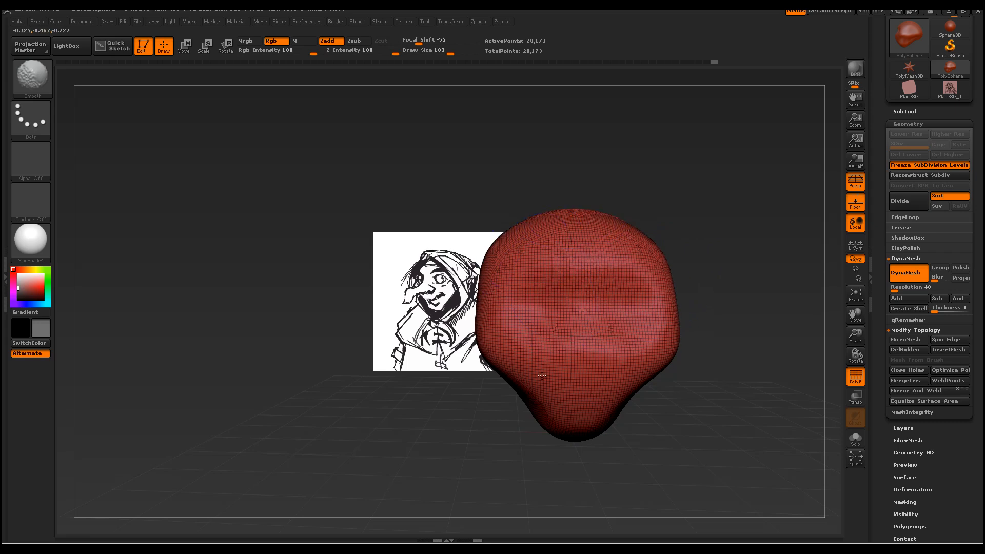
{"action": "left_click_drag", "start_coordinate": [784, 186], "coordinate": [731, 199]}
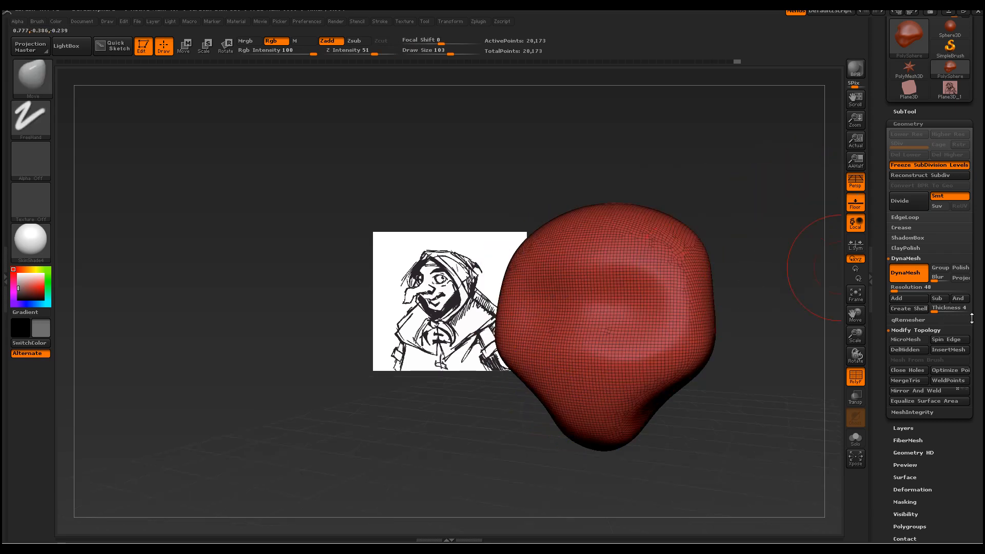
Remesh the head at a DynaMesh resolution of 248 and turn off the polyframe display
{"action": "left_click", "coordinate": [900, 288]}
{"action": "type", "text": "224"}
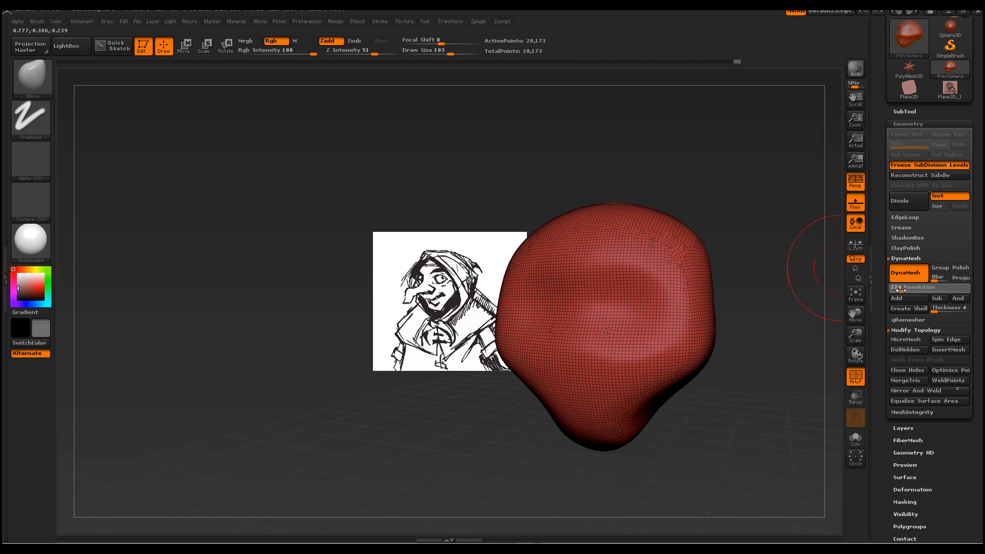
{"action": "key", "text": "Return"}
{"action": "mouse_move", "coordinate": [731, 182]}
{"action": "left_mouse_down", "text": "ctrl"}
{"action": "mouse_move", "coordinate": [760, 199]}
{"action": "mouse_move", "coordinate": [757, 306]}
{"action": "mouse_move", "coordinate": [738, 291]}
{"action": "mouse_move", "coordinate": [662, 298]}
{"action": "left_mouse_up", "text": "ctrl"}
{"action": "left_click", "coordinate": [856, 379]}
Pull a long pointed nose out of the middle of the face with the Move brush at draw size 39
{"action": "key", "text": "space"}
{"action": "left_click_drag", "start_coordinate": [489, 329], "coordinate": [469, 328]}
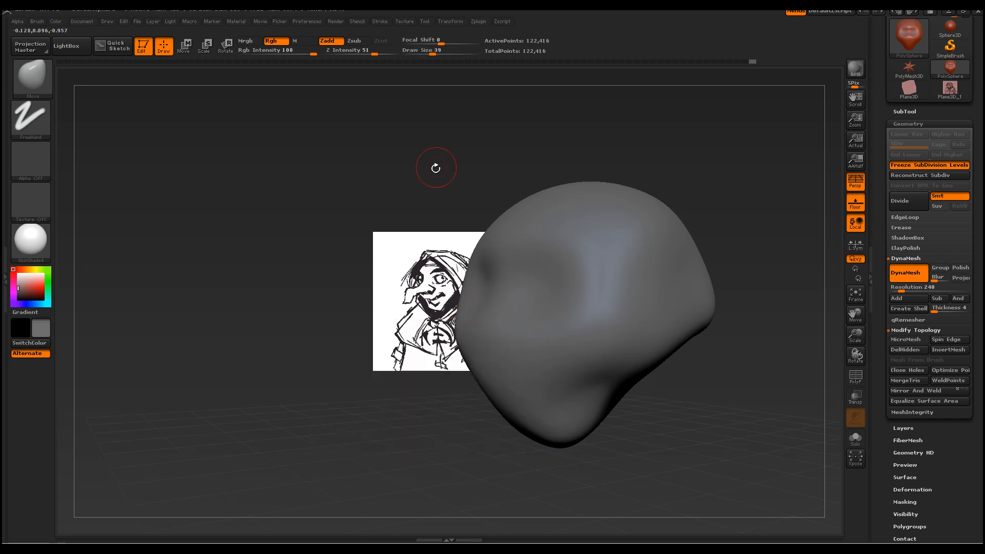
{"action": "left_click_drag", "start_coordinate": [435, 168], "coordinate": [437, 187]}
{"action": "left_click_drag", "start_coordinate": [477, 328], "coordinate": [411, 354]}
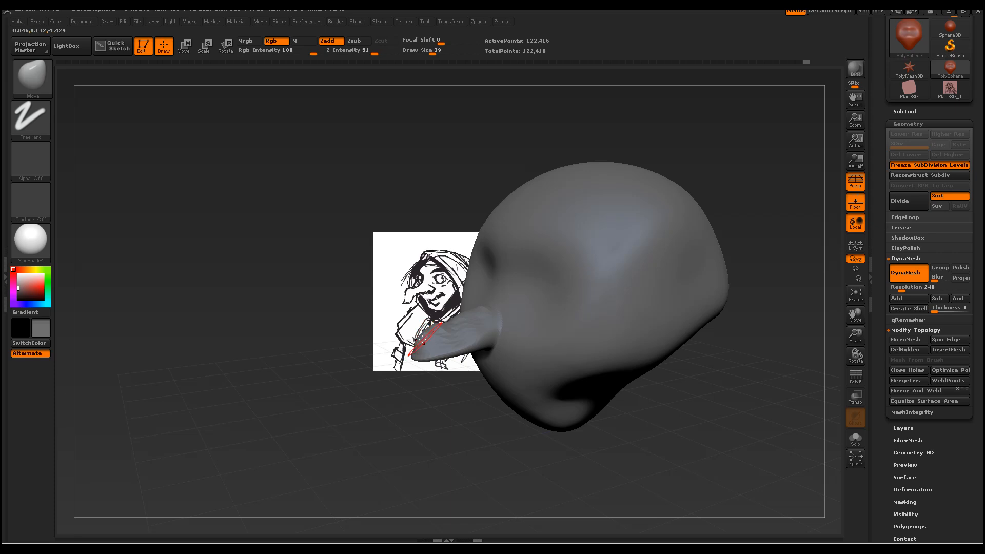
{"action": "key", "text": "shift"}
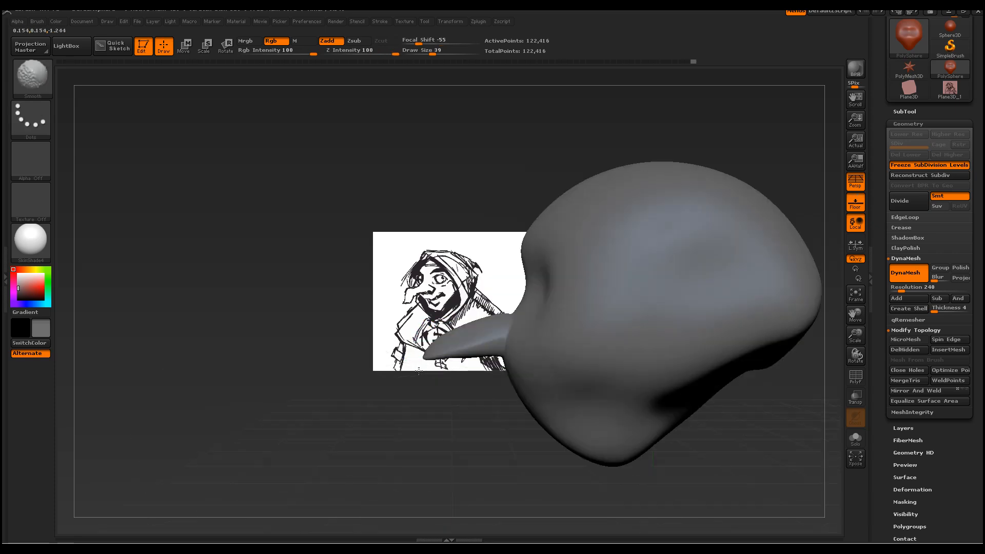
Thicken the nose and bend its tip downward with the Move brush, then remesh the head
{"action": "left_click_drag", "start_coordinate": [450, 336], "coordinate": [469, 321]}
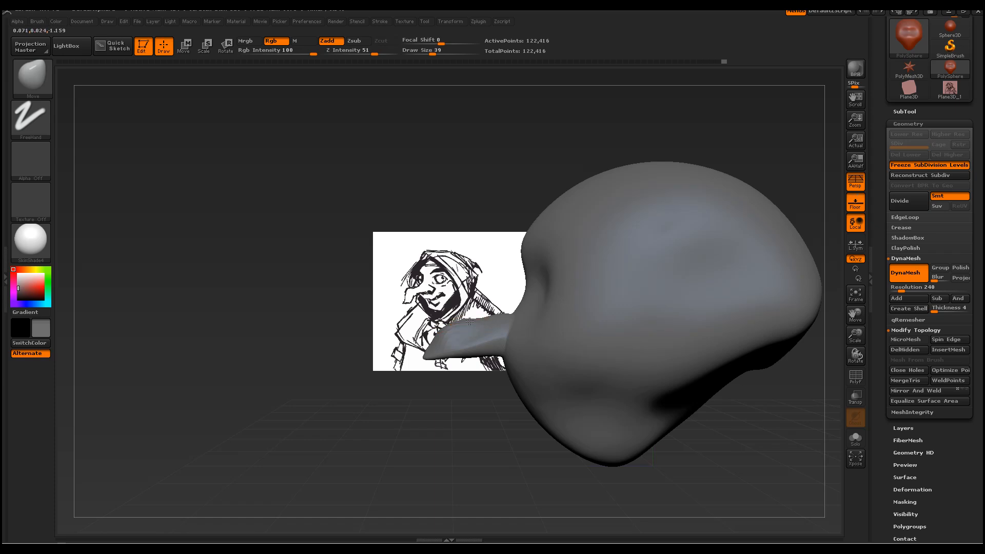
{"action": "left_click_drag", "start_coordinate": [443, 358], "coordinate": [441, 402]}
{"action": "left_click_drag", "start_coordinate": [446, 361], "coordinate": [458, 417]}
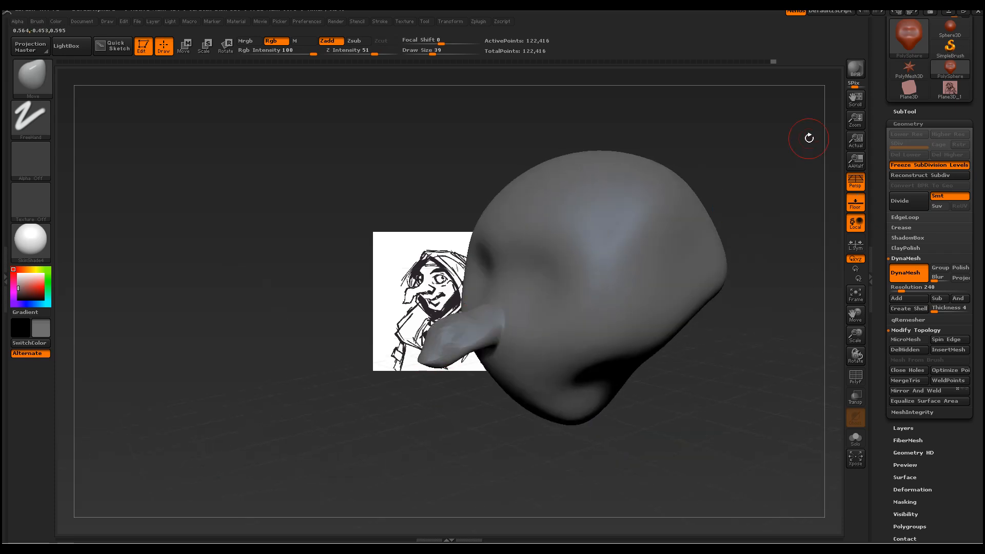
{"action": "key", "text": "ctrl"}
{"action": "left_click_drag", "start_coordinate": [776, 139], "coordinate": [790, 157], "text": "ctrl"}
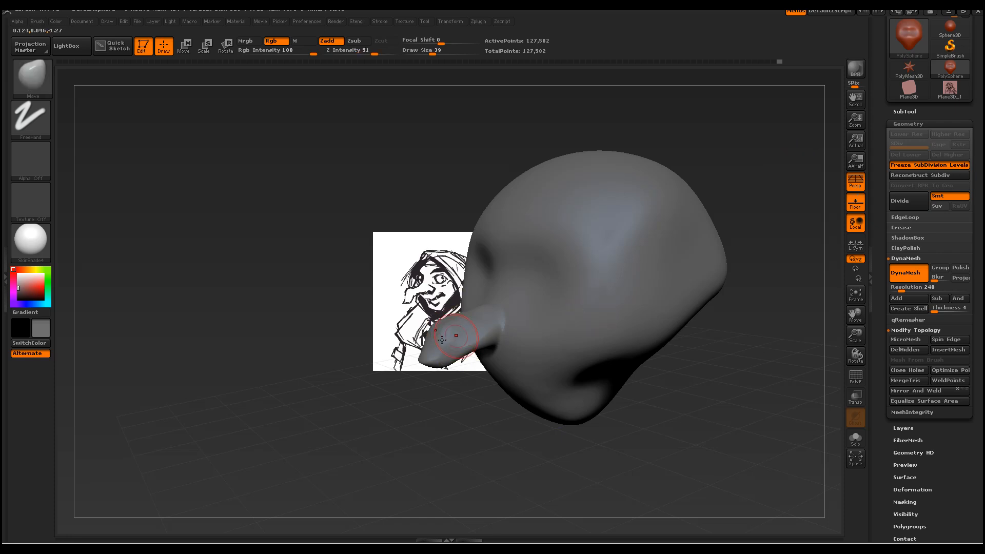
Push a mouth hollow into the face below the nose with the Move brush at draw size 39
{"action": "mouse_move", "coordinate": [469, 440]}
{"action": "left_mouse_down"}
{"action": "mouse_move", "coordinate": [548, 429]}
{"action": "mouse_move", "coordinate": [499, 431]}
{"action": "mouse_move", "coordinate": [535, 414]}
{"action": "mouse_move", "coordinate": [373, 410]}
{"action": "left_mouse_up"}
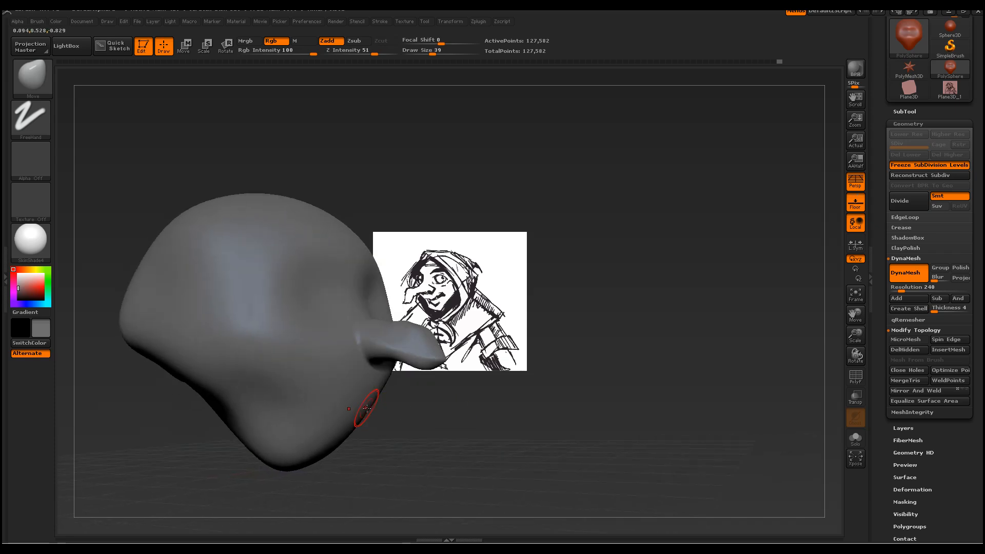
{"action": "mouse_move", "coordinate": [363, 404]}
{"action": "left_mouse_down", "text": "alt"}
{"action": "mouse_move", "coordinate": [349, 404]}
{"action": "mouse_move", "coordinate": [505, 437]}
{"action": "left_mouse_up", "text": "alt"}
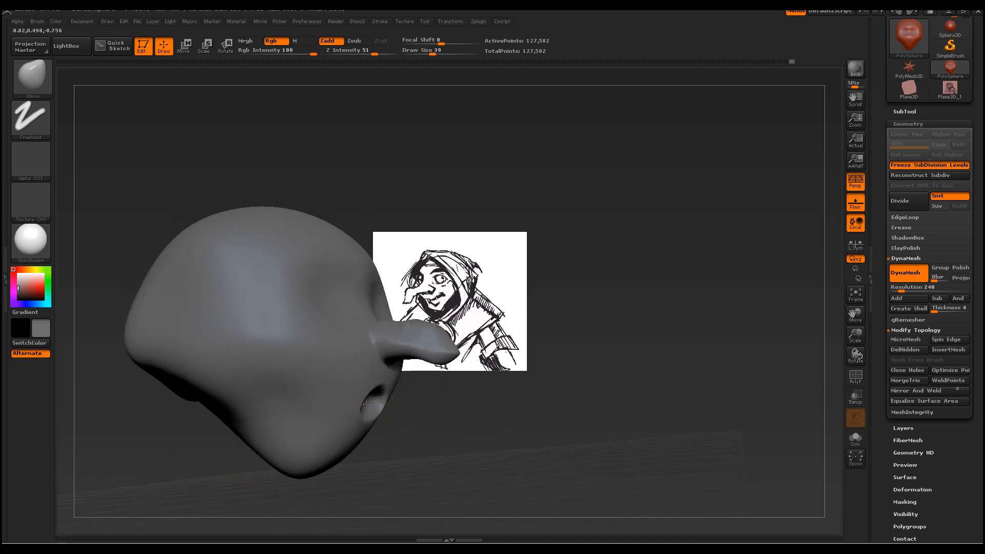
{"action": "mouse_move", "coordinate": [362, 436]}
{"action": "left_mouse_down"}
{"action": "mouse_move", "coordinate": [598, 457]}
{"action": "mouse_move", "coordinate": [690, 391]}
{"action": "left_mouse_up"}
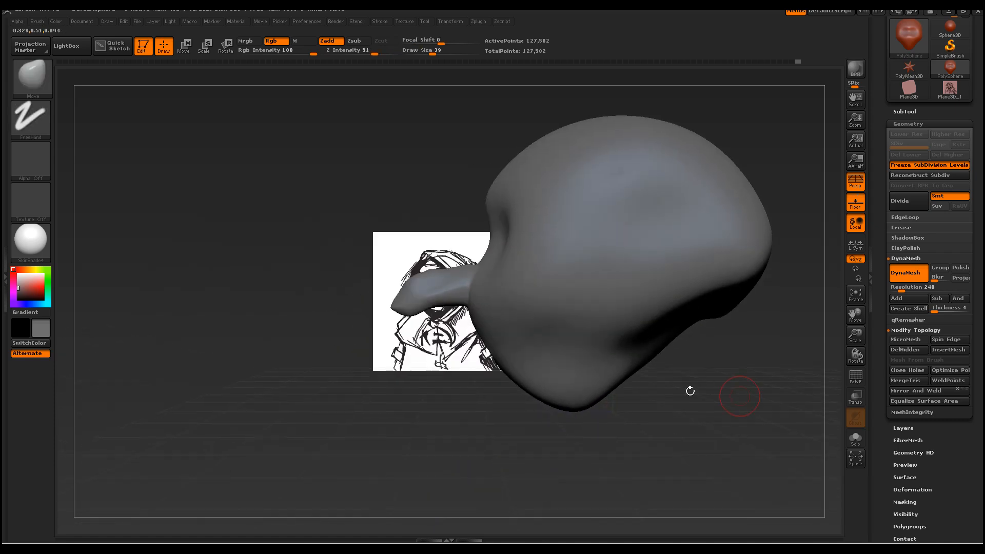
Reshape the area around the mouth and chin with the Move brush at draw sizes 63 and 67
{"action": "key", "text": "space"}
{"action": "mouse_move", "coordinate": [507, 368]}
{"action": "left_mouse_down"}
{"action": "mouse_move", "coordinate": [520, 370]}
{"action": "mouse_move", "coordinate": [512, 368]}
{"action": "left_mouse_up"}
{"action": "left_click_drag", "start_coordinate": [476, 299], "coordinate": [478, 292]}
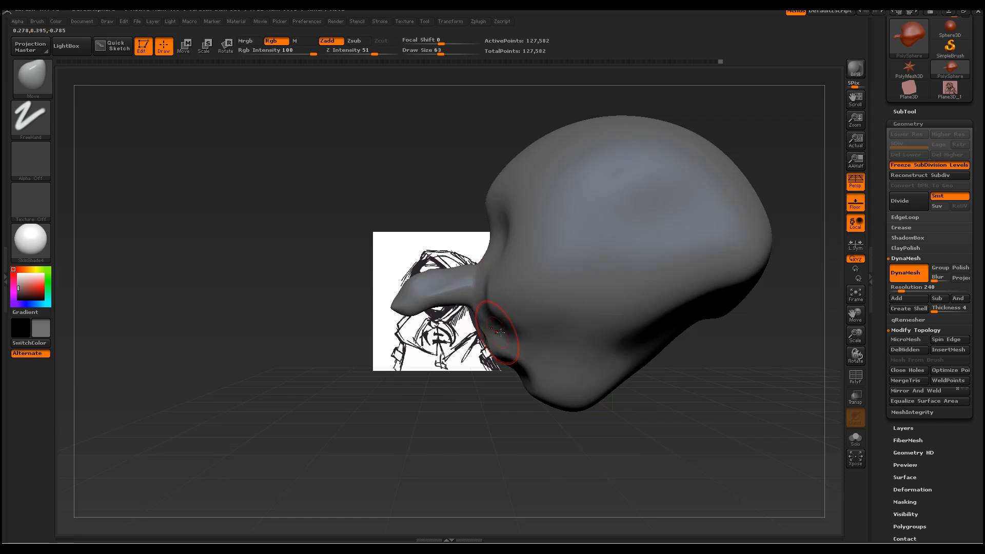
{"action": "mouse_move", "coordinate": [395, 377]}
{"action": "left_mouse_down"}
{"action": "mouse_move", "coordinate": [488, 391]}
{"action": "mouse_move", "coordinate": [526, 366]}
{"action": "mouse_move", "coordinate": [474, 385]}
{"action": "mouse_move", "coordinate": [483, 381]}
{"action": "left_mouse_up"}
{"action": "key", "text": "space"}
{"action": "key", "text": "space"}
{"action": "mouse_move", "coordinate": [483, 333]}
{"action": "left_mouse_down"}
{"action": "mouse_move", "coordinate": [494, 331]}
{"action": "mouse_move", "coordinate": [493, 346]}
{"action": "mouse_move", "coordinate": [482, 343]}
{"action": "left_mouse_up"}
{"action": "left_click_drag", "start_coordinate": [680, 463], "coordinate": [638, 461]}
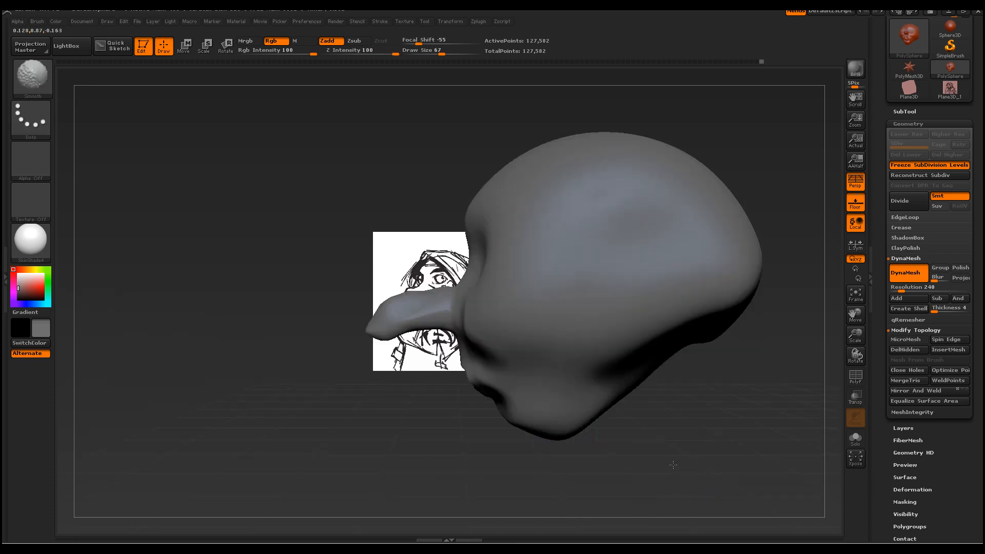
Push the underside of the jaw up behind the chin and pull the brow forward at draw size 113
{"action": "key", "text": "space"}
{"action": "mouse_move", "coordinate": [584, 387]}
{"action": "left_mouse_down"}
{"action": "mouse_move", "coordinate": [594, 387]}
{"action": "mouse_move", "coordinate": [568, 412]}
{"action": "left_mouse_up"}
{"action": "left_click_drag", "start_coordinate": [627, 391], "coordinate": [662, 344]}
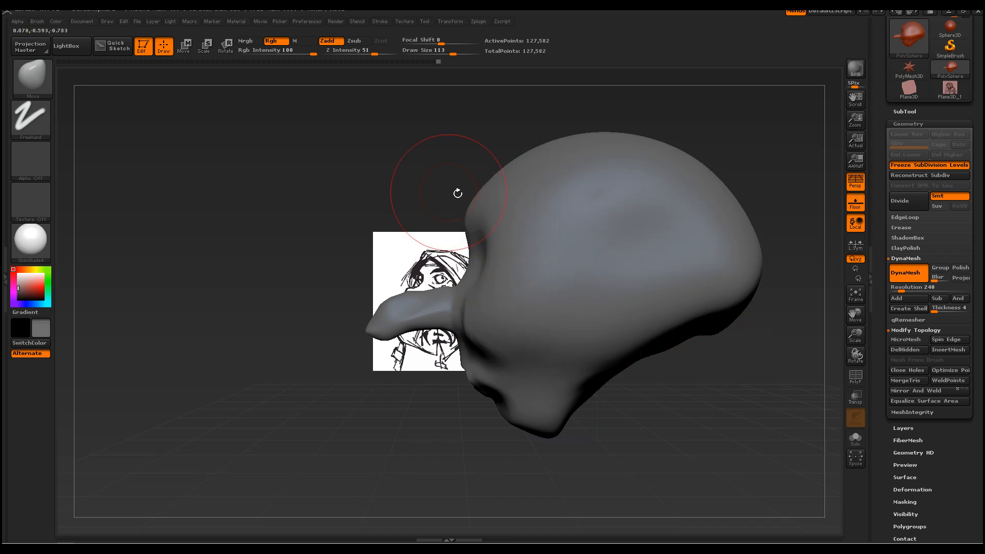
{"action": "left_click_drag", "start_coordinate": [469, 220], "coordinate": [449, 221]}
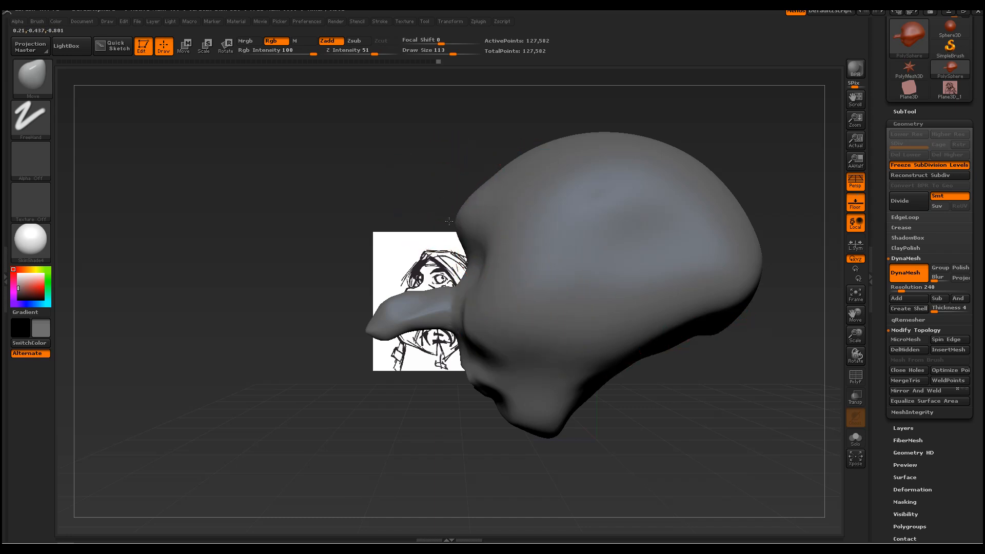
Narrow the face by pushing in the temples and cheeks on both sides with the Move brush at draw size 113
{"action": "right_click_drag", "start_coordinate": [482, 224], "coordinate": [520, 224]}
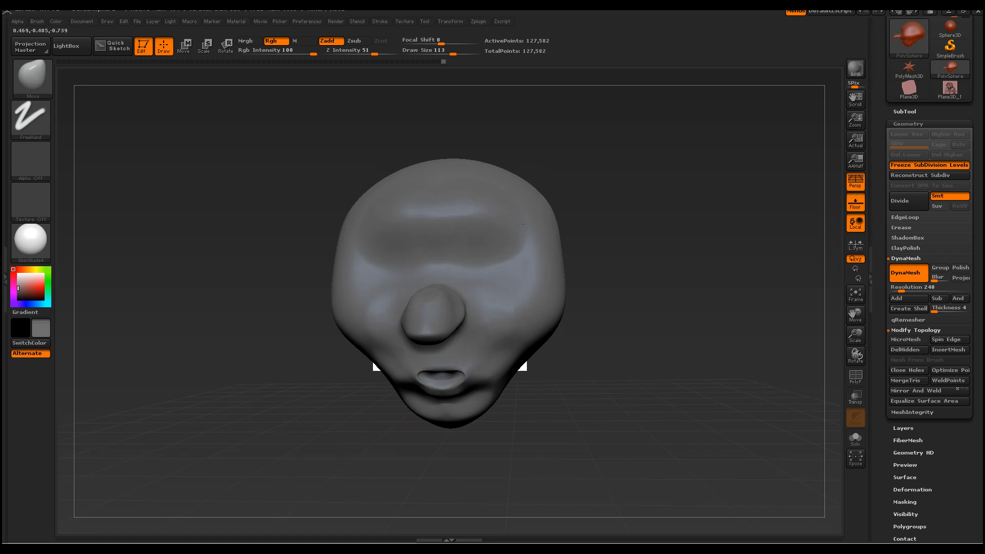
{"action": "left_click_drag", "start_coordinate": [560, 305], "coordinate": [528, 319]}
{"action": "left_click_drag", "start_coordinate": [540, 251], "coordinate": [529, 253]}
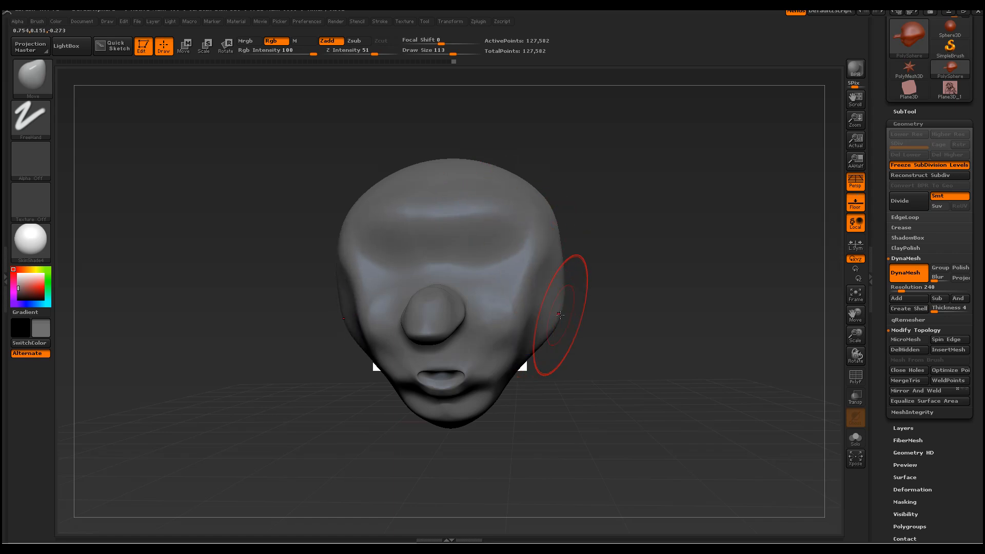
{"action": "left_click_drag", "start_coordinate": [598, 339], "coordinate": [576, 352]}
{"action": "left_click_drag", "start_coordinate": [554, 319], "coordinate": [521, 340]}
{"action": "left_click_drag", "start_coordinate": [560, 312], "coordinate": [543, 328]}
{"action": "left_click_drag", "start_coordinate": [622, 294], "coordinate": [611, 297]}
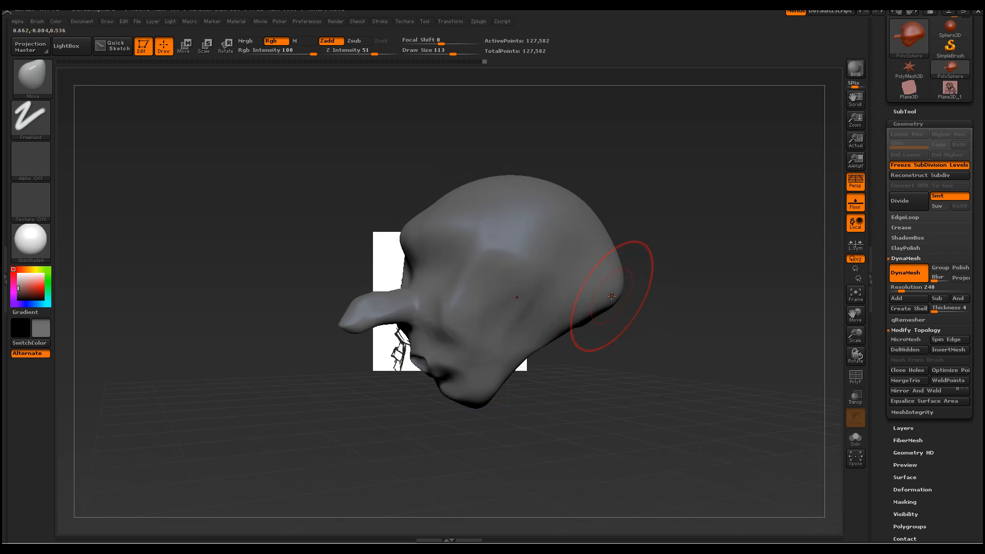
Try to pull a neck out of the head's underside with the Move brush at draw size 72
{"action": "left_click_drag", "start_coordinate": [649, 370], "coordinate": [622, 362]}
{"action": "right_click", "coordinate": [557, 355]}
{"action": "mouse_move", "coordinate": [557, 357]}
{"action": "left_mouse_down"}
{"action": "mouse_move", "coordinate": [547, 357]}
{"action": "mouse_move", "coordinate": [557, 424]}
{"action": "mouse_move", "coordinate": [621, 343]}
{"action": "mouse_move", "coordinate": [607, 333]}
{"action": "left_mouse_up"}
{"action": "key", "text": "shift"}
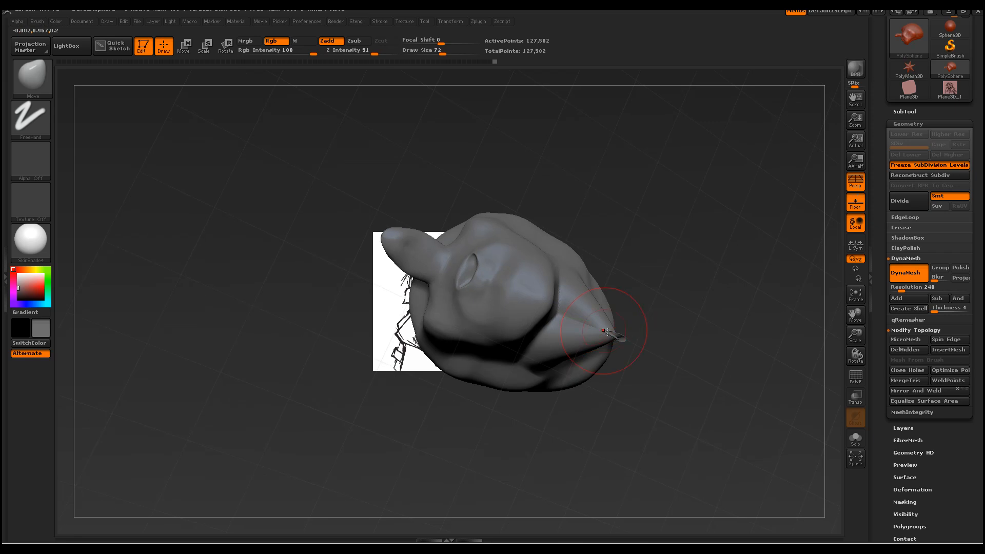
{"action": "key", "text": "ctrl+z"}
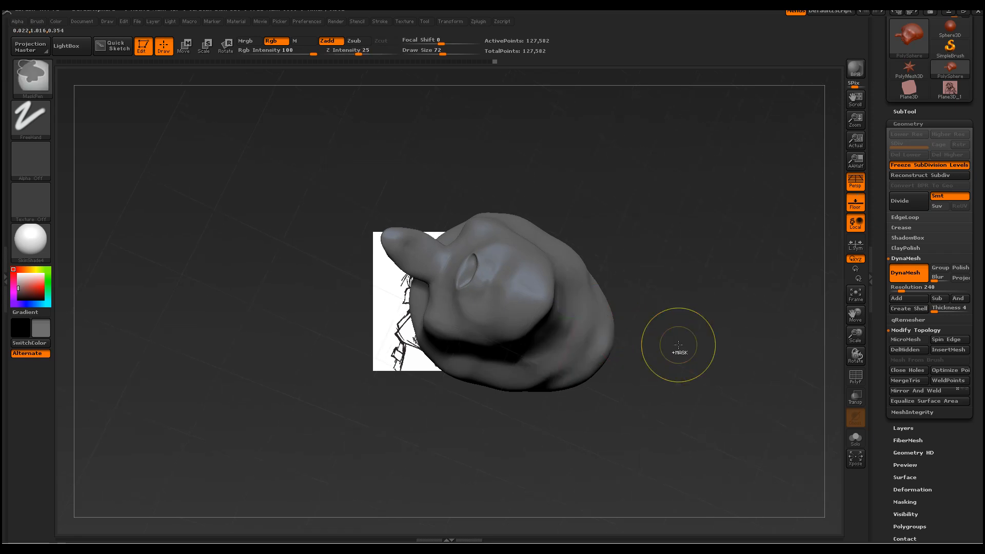
Pull a neck down from the underside of the skull with the Move brush at draw size 72
{"action": "left_click_drag", "start_coordinate": [672, 361], "coordinate": [675, 293]}
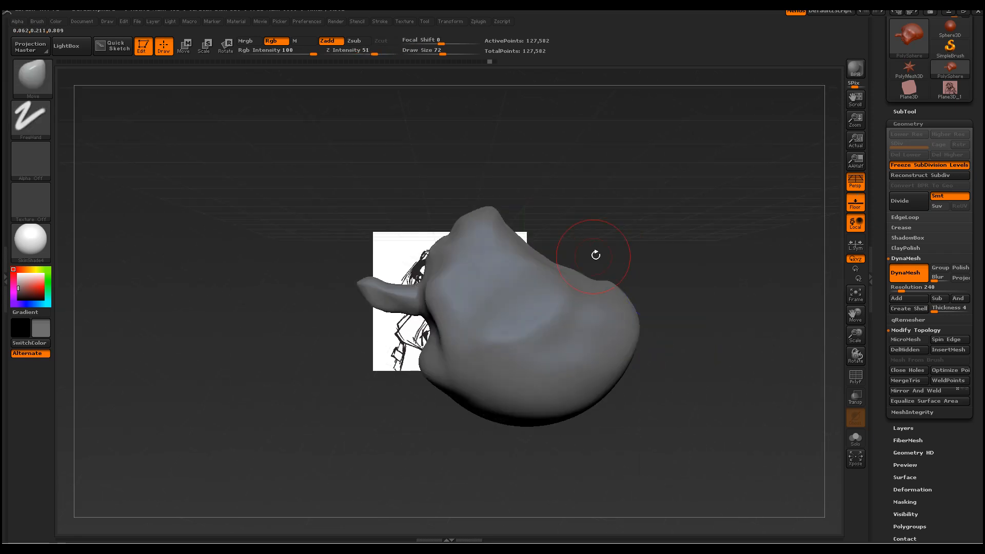
{"action": "left_click_drag", "start_coordinate": [547, 254], "coordinate": [524, 354]}
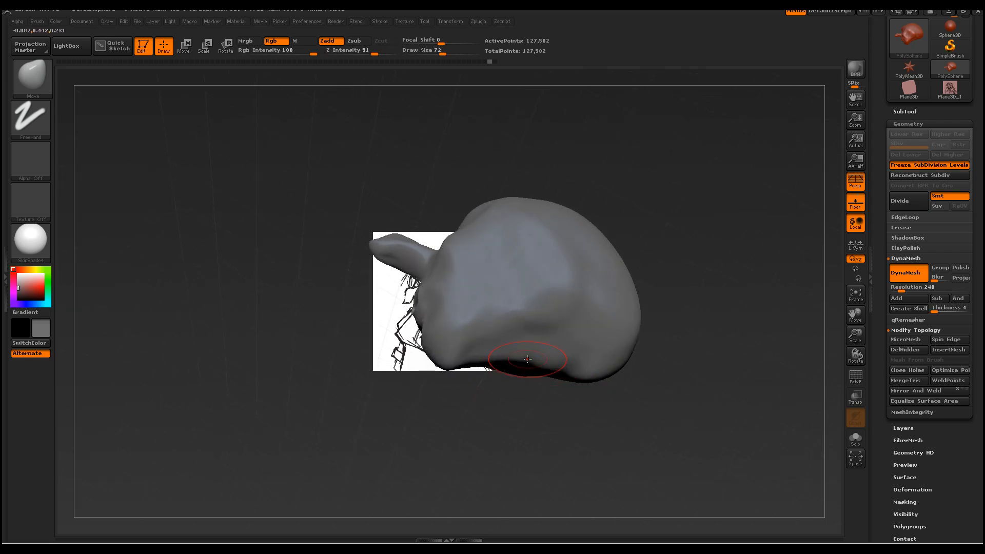
{"action": "left_click_drag", "start_coordinate": [527, 359], "coordinate": [538, 464]}
{"action": "left_click_drag", "start_coordinate": [623, 433], "coordinate": [619, 474]}
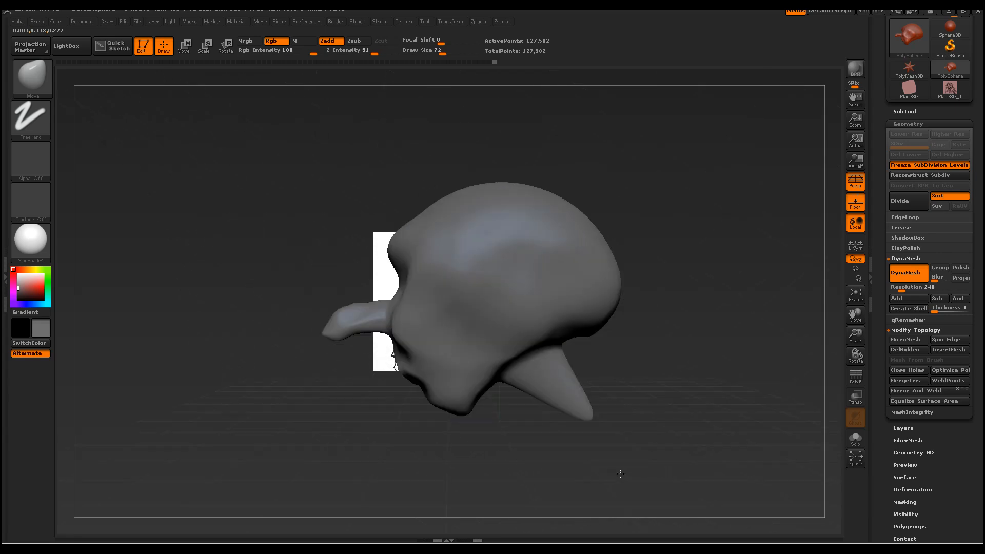
{"action": "left_click_drag", "start_coordinate": [582, 422], "coordinate": [525, 472]}
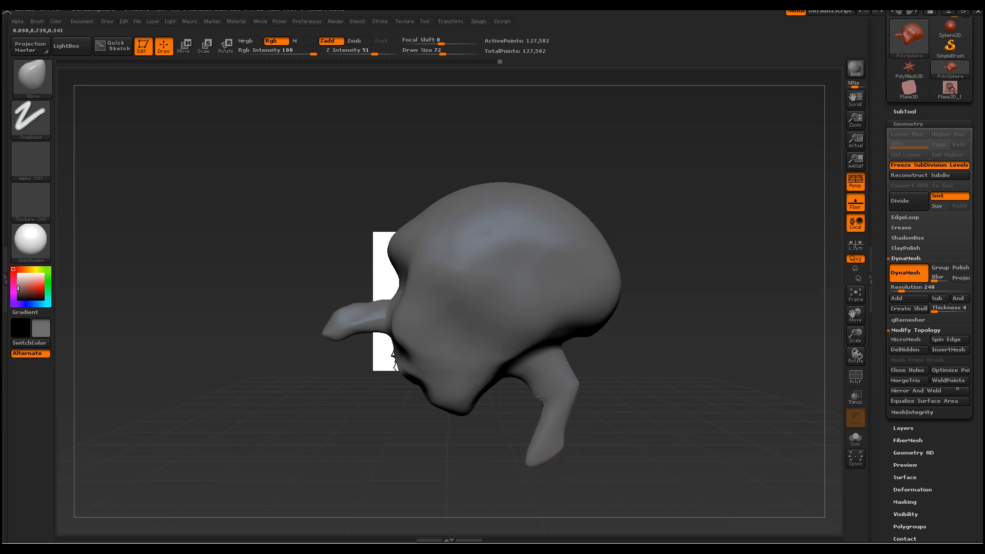
Thicken the neck and widen its lower end with the Move brush, then remesh the model
{"action": "mouse_move", "coordinate": [568, 370]}
{"action": "left_mouse_down"}
{"action": "mouse_move", "coordinate": [546, 375]}
{"action": "mouse_move", "coordinate": [597, 448]}
{"action": "mouse_move", "coordinate": [574, 459]}
{"action": "mouse_move", "coordinate": [603, 462]}
{"action": "mouse_move", "coordinate": [625, 447]}
{"action": "mouse_move", "coordinate": [598, 452]}
{"action": "left_mouse_up"}
{"action": "left_click_drag", "start_coordinate": [613, 461], "coordinate": [677, 456]}
{"action": "left_click_drag", "start_coordinate": [540, 445], "coordinate": [540, 454]}
{"action": "left_click_drag", "start_coordinate": [730, 298], "coordinate": [699, 290]}
{"action": "left_click_drag", "start_coordinate": [763, 180], "coordinate": [780, 215], "text": "ctrl"}
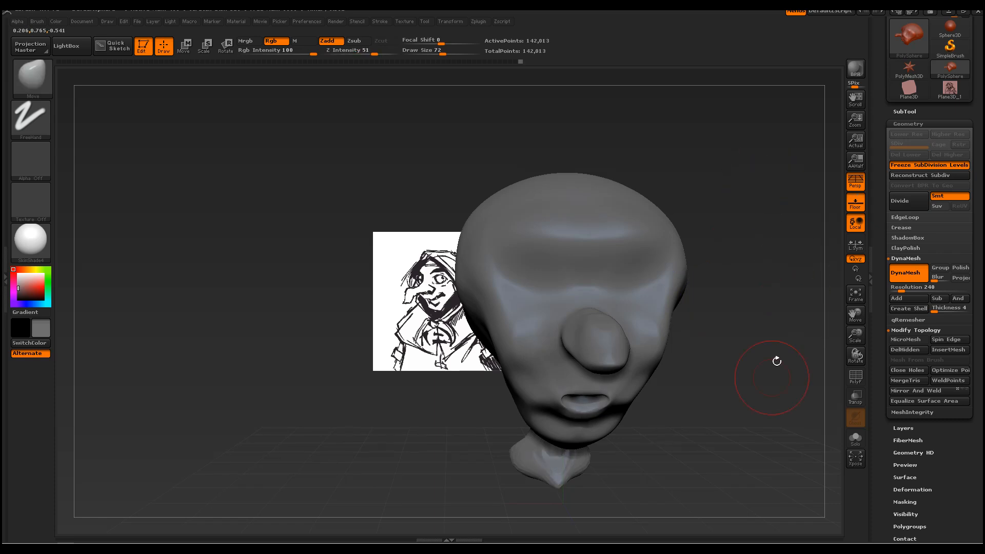
Smooth and refine the neck and its flared base from several sides at draw size 72
{"action": "left_click_drag", "start_coordinate": [774, 359], "coordinate": [695, 407]}
{"action": "key", "text": "shift"}
{"action": "left_click_drag", "start_coordinate": [564, 465], "coordinate": [531, 416], "text": "shift"}
{"action": "left_click_drag", "start_coordinate": [703, 405], "coordinate": [663, 436]}
{"action": "left_click_drag", "start_coordinate": [587, 487], "coordinate": [569, 493], "text": "shift"}
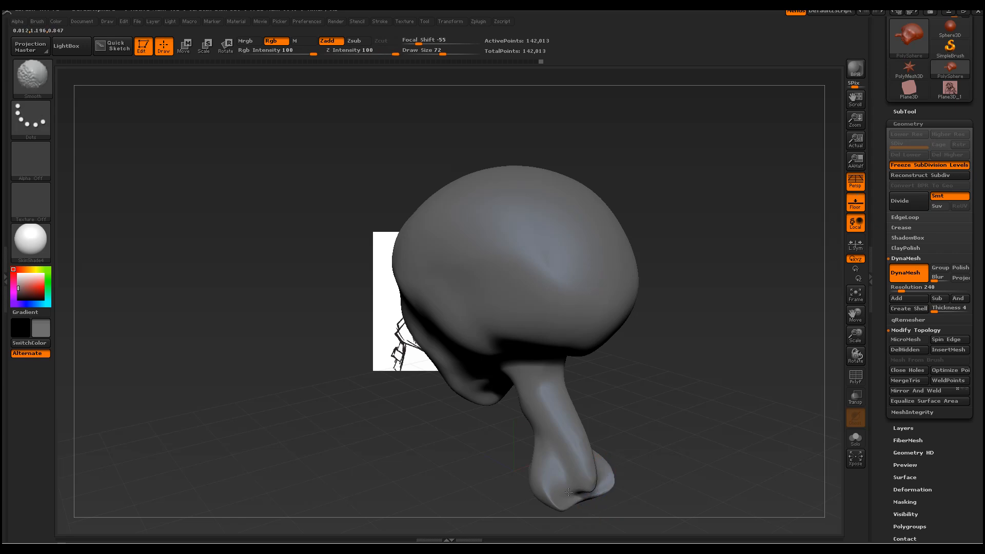
{"action": "mouse_move", "coordinate": [656, 473]}
{"action": "left_mouse_down"}
{"action": "mouse_move", "coordinate": [675, 411]}
{"action": "mouse_move", "coordinate": [627, 386]}
{"action": "mouse_move", "coordinate": [637, 438]}
{"action": "mouse_move", "coordinate": [595, 443]}
{"action": "mouse_move", "coordinate": [592, 427]}
{"action": "left_mouse_up"}
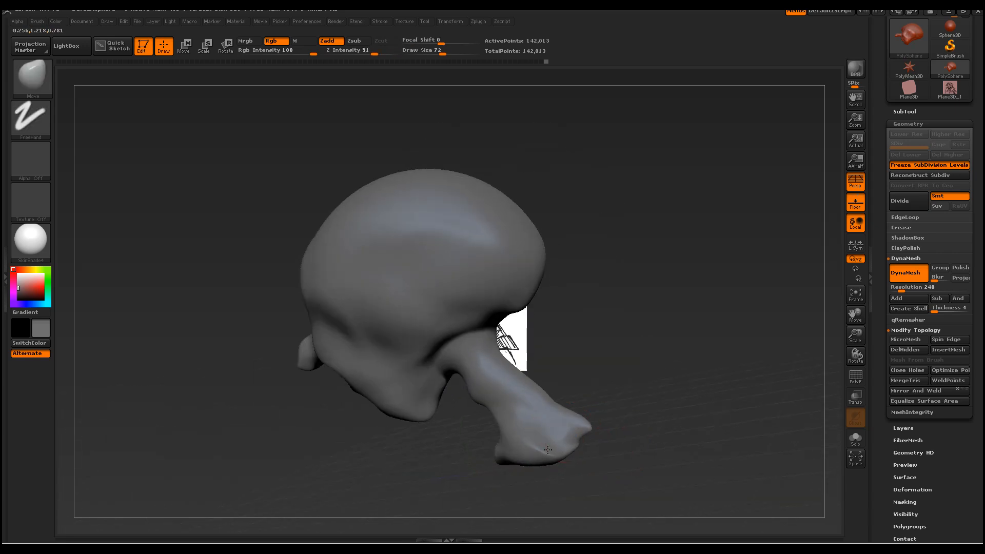
{"action": "key", "text": "shift"}
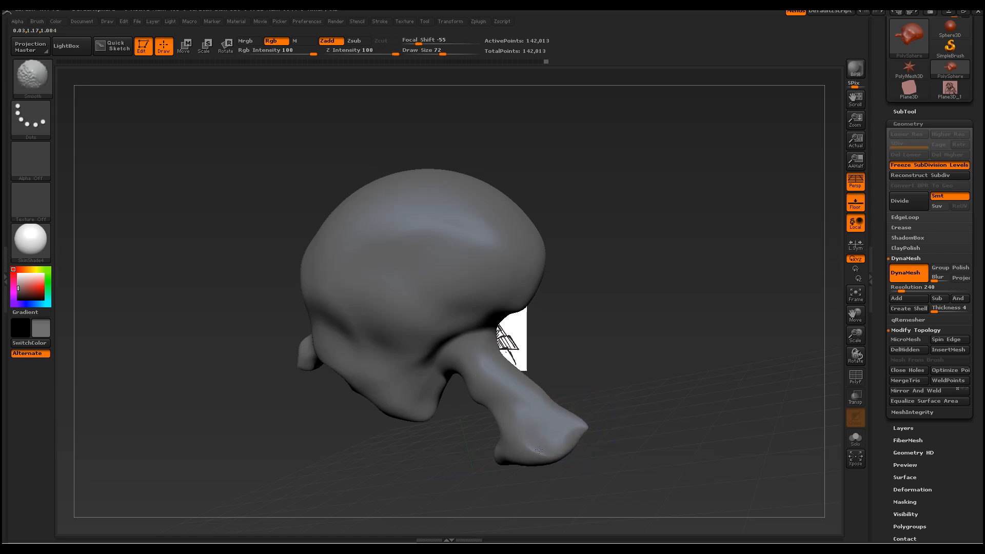
{"action": "mouse_move", "coordinate": [512, 357]}
{"action": "left_mouse_down", "text": "shift"}
{"action": "mouse_move", "coordinate": [560, 420]}
{"action": "mouse_move", "coordinate": [525, 455]}
{"action": "left_mouse_up", "text": "shift"}
Push in the cheeks beside the mouth, and reshape the side of the head at draw size 143
{"action": "mouse_move", "coordinate": [554, 378]}
{"action": "left_mouse_down"}
{"action": "mouse_move", "coordinate": [467, 369]}
{"action": "mouse_move", "coordinate": [662, 368]}
{"action": "left_mouse_up"}
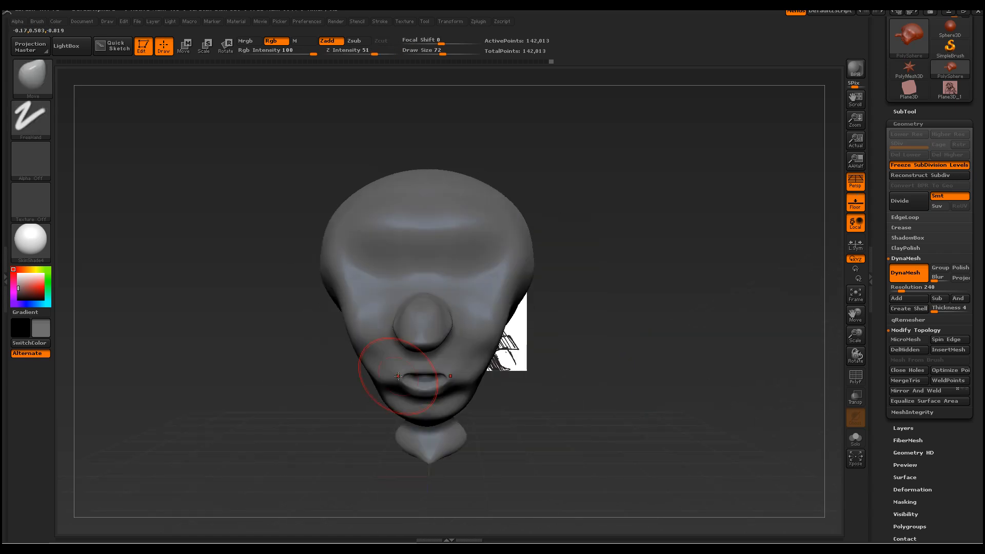
{"action": "left_click_drag", "start_coordinate": [378, 369], "coordinate": [386, 365]}
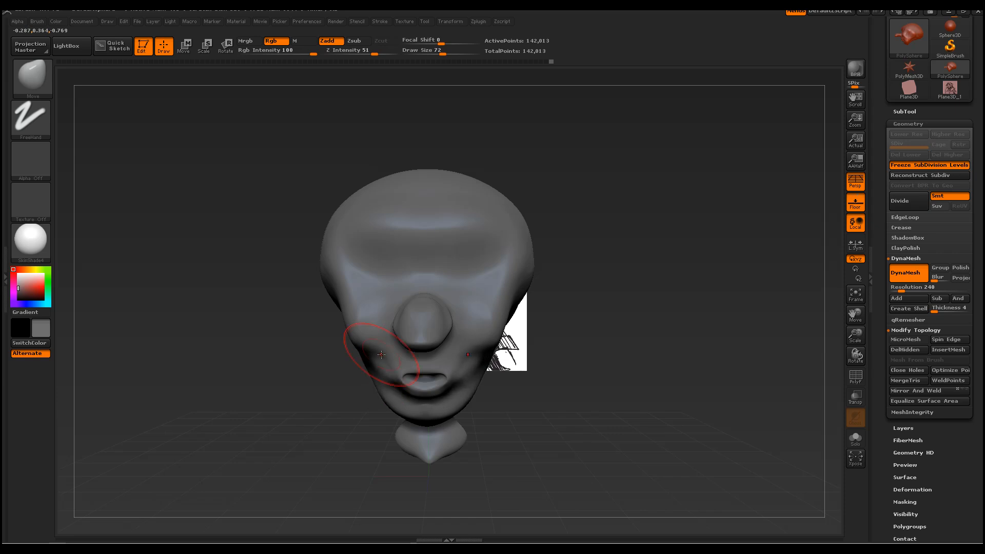
{"action": "key", "text": "space"}
{"action": "mouse_move", "coordinate": [330, 260]}
{"action": "left_mouse_down"}
{"action": "mouse_move", "coordinate": [343, 261]}
{"action": "mouse_move", "coordinate": [317, 252]}
{"action": "mouse_move", "coordinate": [334, 288]}
{"action": "left_mouse_up"}
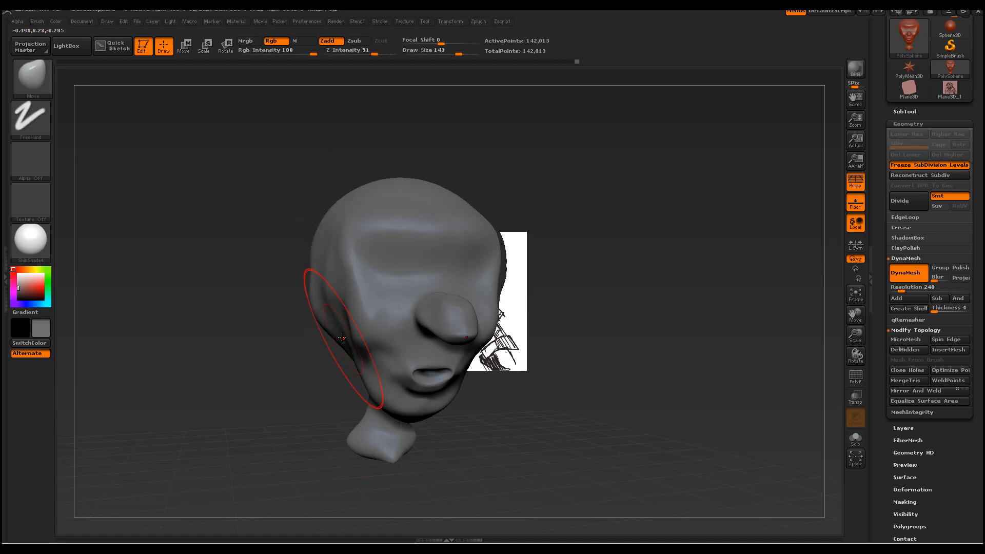
{"action": "right_click_drag", "start_coordinate": [342, 338], "coordinate": [465, 407]}
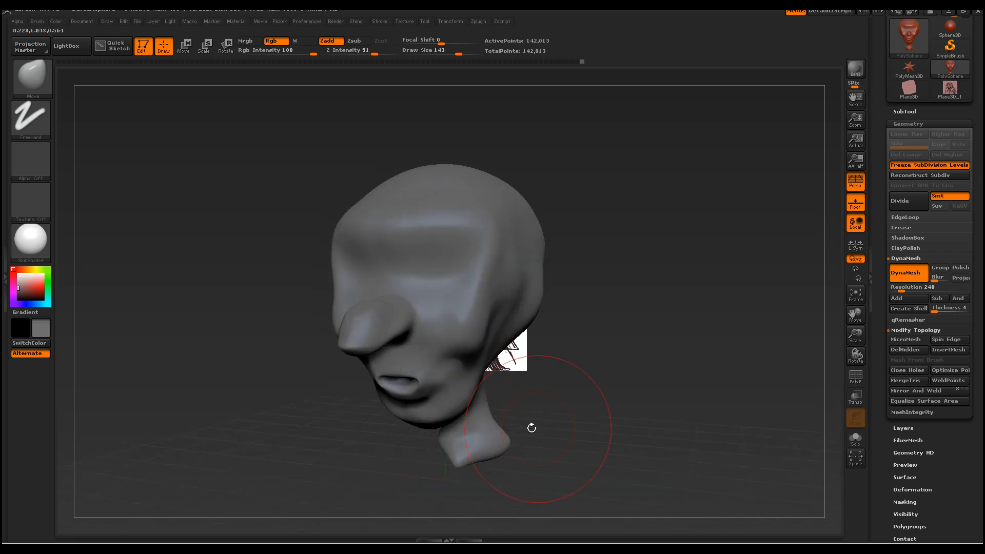
Place the head beside the witch sketch, and reshape the chin and jaw with the Move brush at draw size 82
{"action": "right_click_drag", "start_coordinate": [532, 428], "coordinate": [468, 423]}
{"action": "right_click", "coordinate": [416, 420]}
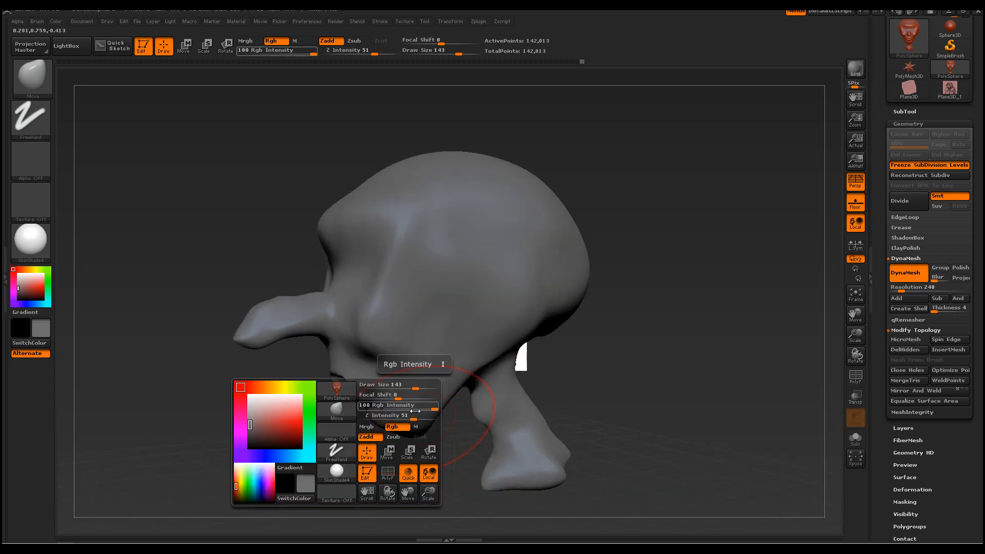
{"action": "left_click", "coordinate": [408, 386]}
{"action": "right_click_drag", "start_coordinate": [606, 352], "coordinate": [780, 311], "text": "alt"}
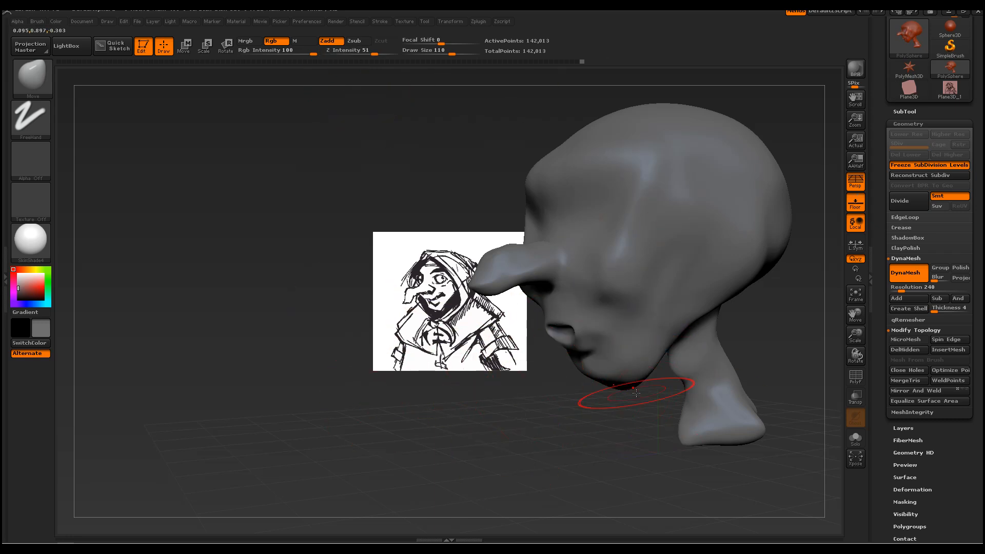
{"action": "key", "text": "space"}
{"action": "mouse_move", "coordinate": [612, 384]}
{"action": "left_mouse_down"}
{"action": "mouse_move", "coordinate": [593, 396]}
{"action": "mouse_move", "coordinate": [576, 380]}
{"action": "mouse_move", "coordinate": [638, 396]}
{"action": "left_mouse_up"}
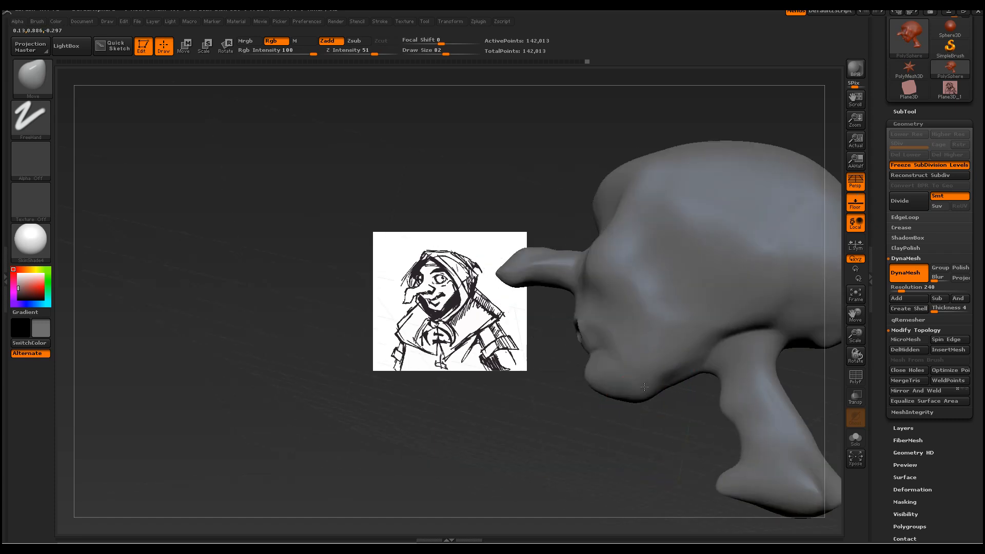
{"action": "mouse_move", "coordinate": [683, 371]}
{"action": "left_mouse_down"}
{"action": "mouse_move", "coordinate": [664, 382]}
{"action": "mouse_move", "coordinate": [693, 351]}
{"action": "left_mouse_up"}
{"action": "left_click_drag", "start_coordinate": [608, 427], "coordinate": [716, 429]}
{"action": "mouse_move", "coordinate": [716, 375]}
{"action": "left_mouse_down"}
{"action": "mouse_move", "coordinate": [705, 377]}
{"action": "mouse_move", "coordinate": [703, 394]}
{"action": "mouse_move", "coordinate": [706, 382]}
{"action": "mouse_move", "coordinate": [775, 393]}
{"action": "mouse_move", "coordinate": [601, 367]}
{"action": "left_mouse_up"}
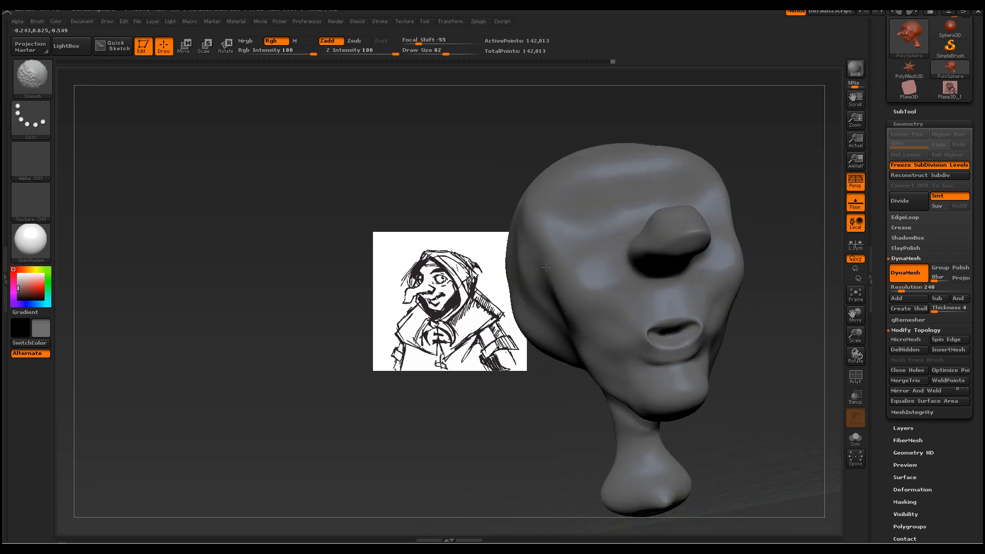
Reshape the area around the mouth and chin with the Move brush at draw size 151
{"action": "mouse_move", "coordinate": [748, 330]}
{"action": "left_mouse_down"}
{"action": "mouse_move", "coordinate": [622, 354]}
{"action": "mouse_move", "coordinate": [613, 320]}
{"action": "mouse_move", "coordinate": [616, 336]}
{"action": "mouse_move", "coordinate": [635, 330]}
{"action": "mouse_move", "coordinate": [620, 329]}
{"action": "left_mouse_up"}
{"action": "right_click", "coordinate": [560, 387]}
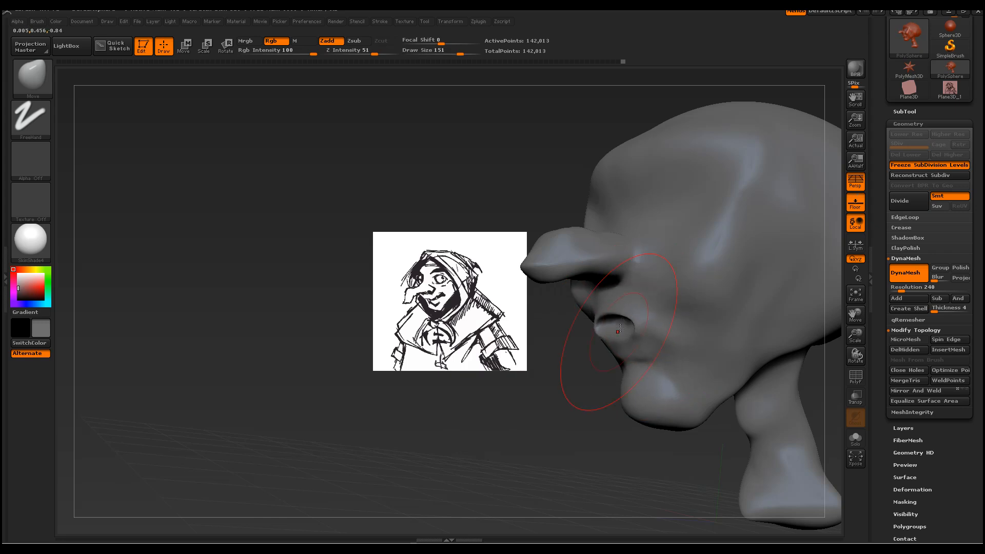
{"action": "left_click_drag", "start_coordinate": [593, 414], "coordinate": [621, 400]}
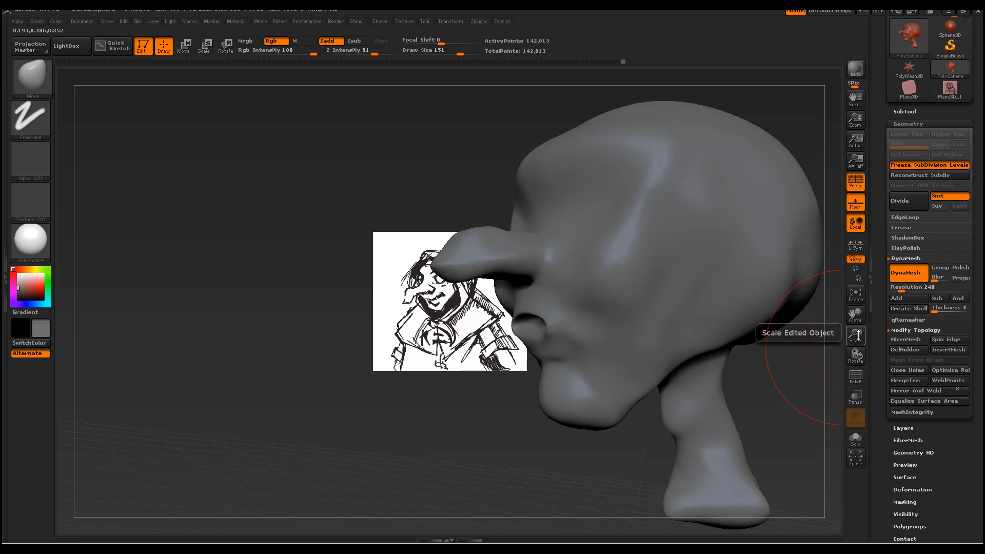
Compare the whole head's silhouette with the witch sketch at a small scale, and set the draw size to 61
{"action": "left_click_drag", "start_coordinate": [857, 334], "coordinate": [843, 299]}
{"action": "left_click_drag", "start_coordinate": [766, 342], "coordinate": [691, 320]}
{"action": "left_click_drag", "start_coordinate": [855, 336], "coordinate": [847, 309]}
{"action": "left_click_drag", "start_coordinate": [728, 290], "coordinate": [706, 295]}
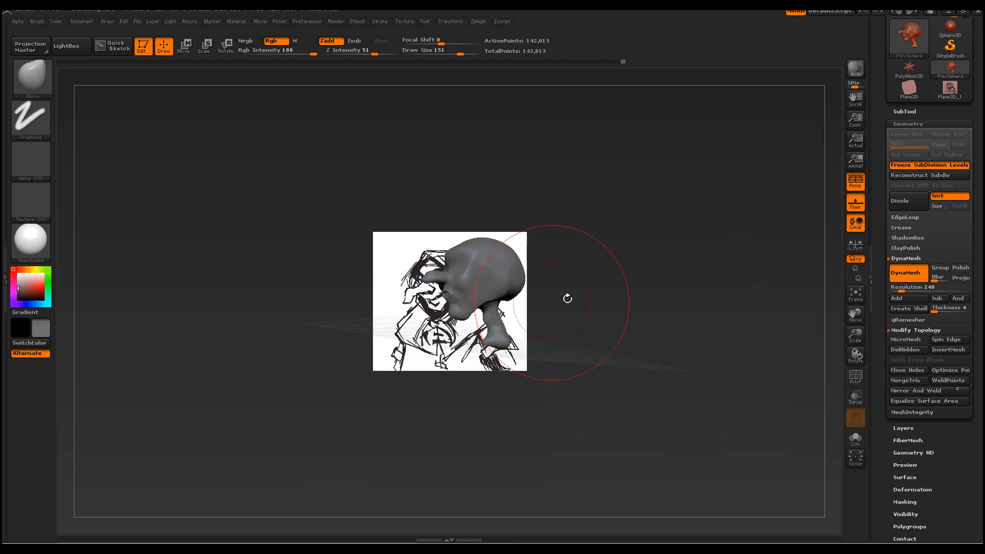
{"action": "key", "text": "space"}
{"action": "left_click_drag", "start_coordinate": [462, 300], "coordinate": [448, 300]}
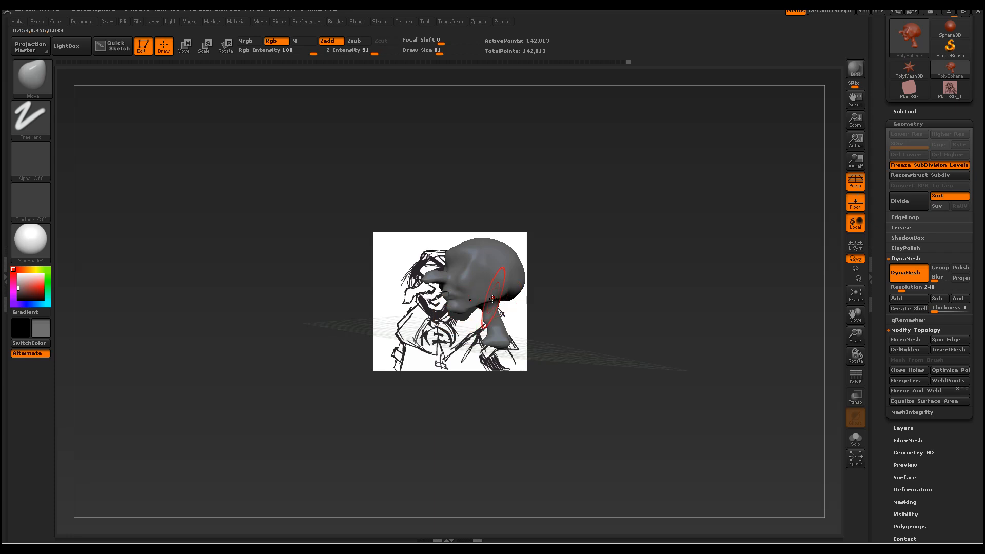
{"action": "left_click_drag", "start_coordinate": [578, 293], "coordinate": [521, 297]}
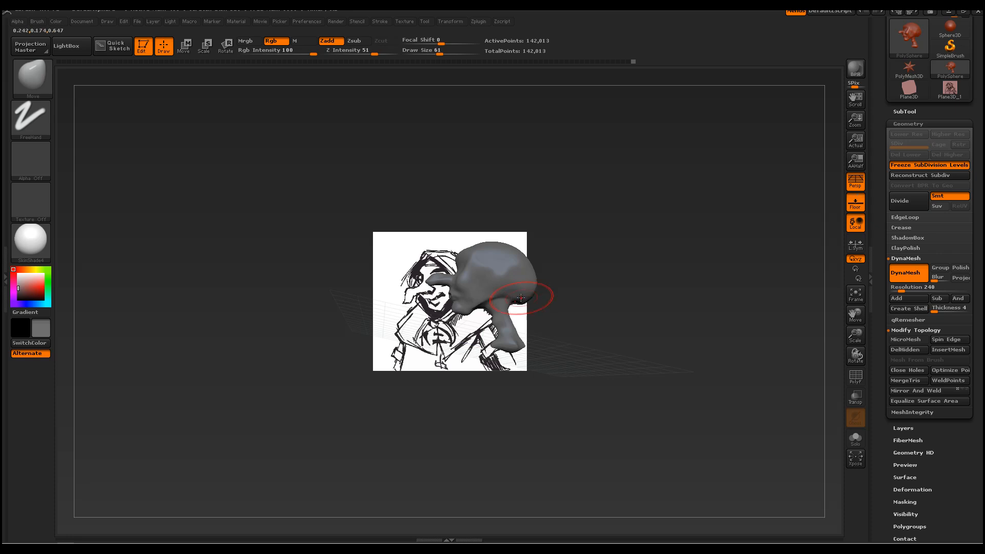
{"action": "left_click_drag", "start_coordinate": [560, 314], "coordinate": [664, 318]}
Bend the nose tip down into a hook and adjust the mouth with the Move brush at draw size 61
{"action": "mouse_move", "coordinate": [857, 338]}
{"action": "left_mouse_down"}
{"action": "mouse_move", "coordinate": [703, 330]}
{"action": "mouse_move", "coordinate": [718, 330]}
{"action": "mouse_move", "coordinate": [754, 364]}
{"action": "mouse_move", "coordinate": [730, 356]}
{"action": "mouse_move", "coordinate": [754, 351]}
{"action": "mouse_move", "coordinate": [730, 358]}
{"action": "left_mouse_up"}
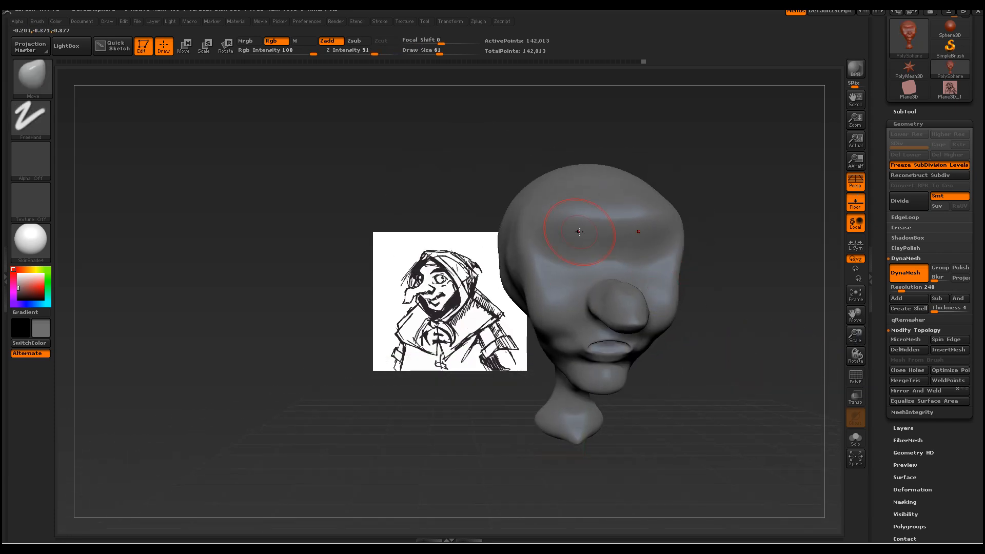
{"action": "left_click_drag", "start_coordinate": [510, 202], "coordinate": [572, 336]}
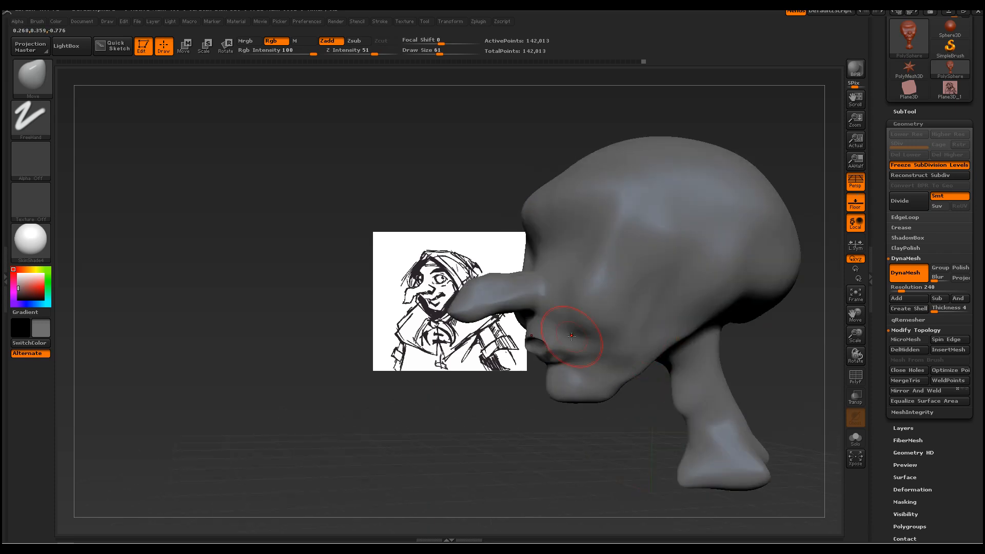
{"action": "left_click_drag", "start_coordinate": [471, 317], "coordinate": [474, 353]}
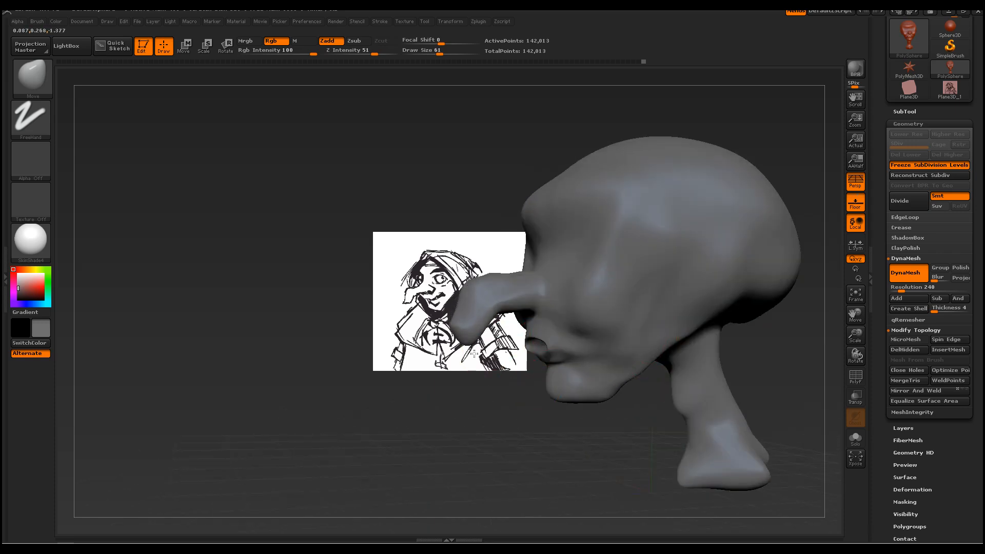
{"action": "left_click_drag", "start_coordinate": [516, 269], "coordinate": [473, 279]}
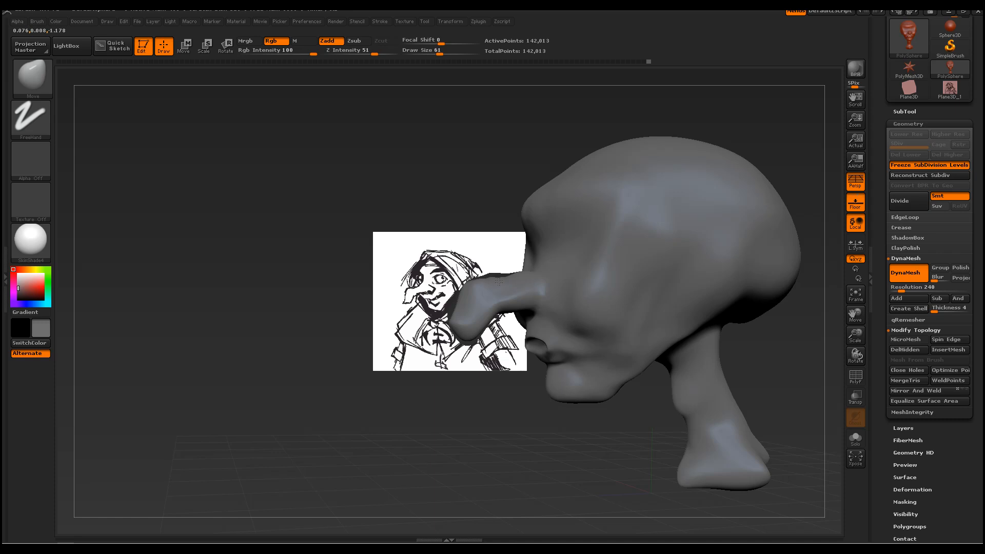
{"action": "left_click_drag", "start_coordinate": [502, 361], "coordinate": [517, 393]}
{"action": "left_click_drag", "start_coordinate": [512, 360], "coordinate": [512, 368]}
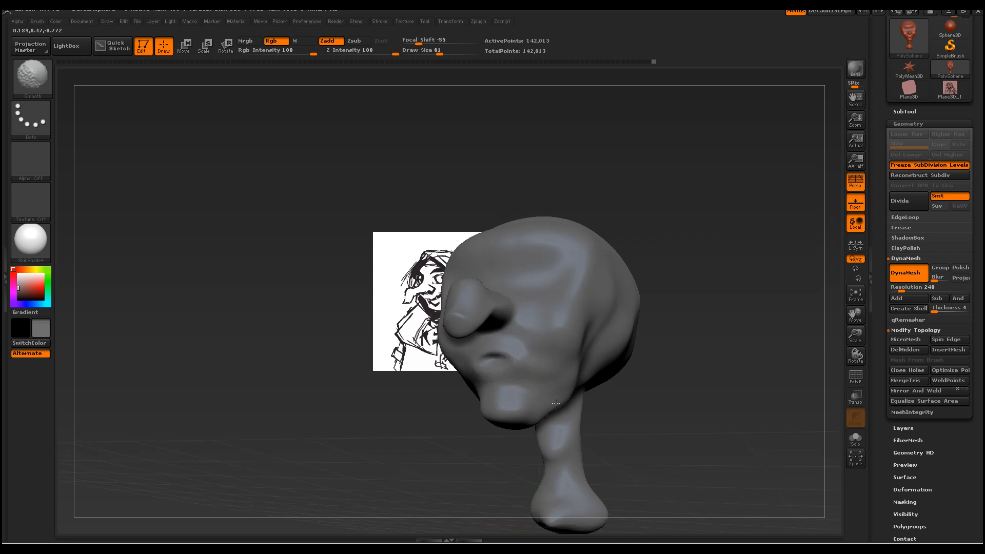
Smooth the side of the head and face, and refine the cheeks and lower face at draw size 61
{"action": "mouse_move", "coordinate": [660, 226]}
{"action": "left_mouse_down", "text": "shift"}
{"action": "mouse_move", "coordinate": [440, 292]}
{"action": "mouse_move", "coordinate": [646, 321]}
{"action": "mouse_move", "coordinate": [587, 310]}
{"action": "left_mouse_up", "text": "shift"}
{"action": "left_click_drag", "start_coordinate": [556, 275], "coordinate": [556, 279]}
{"action": "mouse_move", "coordinate": [718, 303]}
{"action": "left_mouse_down"}
{"action": "mouse_move", "coordinate": [567, 280]}
{"action": "mouse_move", "coordinate": [576, 308]}
{"action": "mouse_move", "coordinate": [567, 371]}
{"action": "mouse_move", "coordinate": [559, 363]}
{"action": "left_mouse_up"}
{"action": "left_click_drag", "start_coordinate": [535, 331], "coordinate": [537, 333]}
{"action": "mouse_move", "coordinate": [507, 507]}
{"action": "left_mouse_down"}
{"action": "mouse_move", "coordinate": [507, 450]}
{"action": "mouse_move", "coordinate": [521, 452]}
{"action": "left_mouse_up"}
{"action": "mouse_move", "coordinate": [585, 442]}
{"action": "left_mouse_down"}
{"action": "mouse_move", "coordinate": [726, 398]}
{"action": "mouse_move", "coordinate": [616, 408]}
{"action": "mouse_move", "coordinate": [713, 407]}
{"action": "mouse_move", "coordinate": [654, 398]}
{"action": "mouse_move", "coordinate": [694, 425]}
{"action": "mouse_move", "coordinate": [749, 433]}
{"action": "left_mouse_up"}
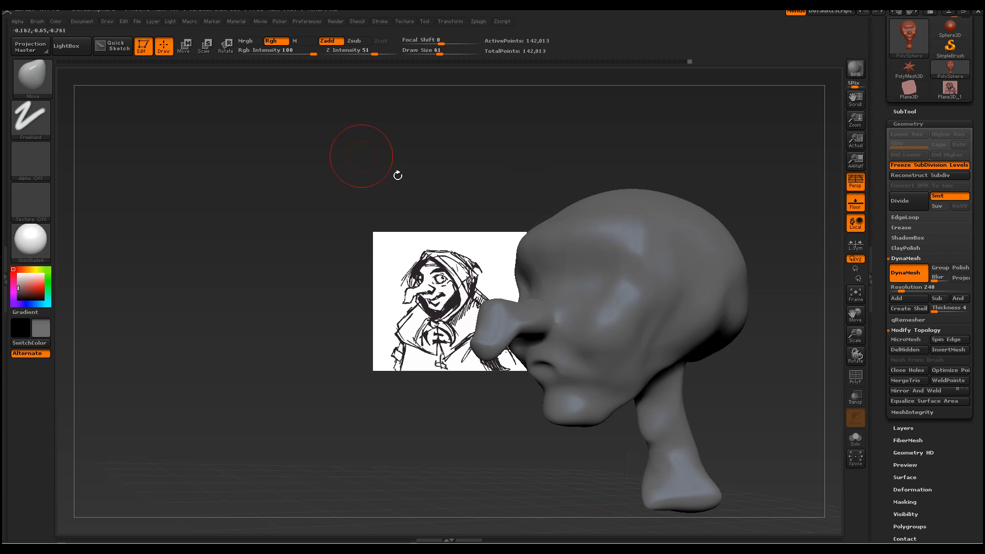
Select the ClayBuildup brush with Alpha 01, and set its Z Intensity to 10
{"action": "left_click", "coordinate": [19, 77]}
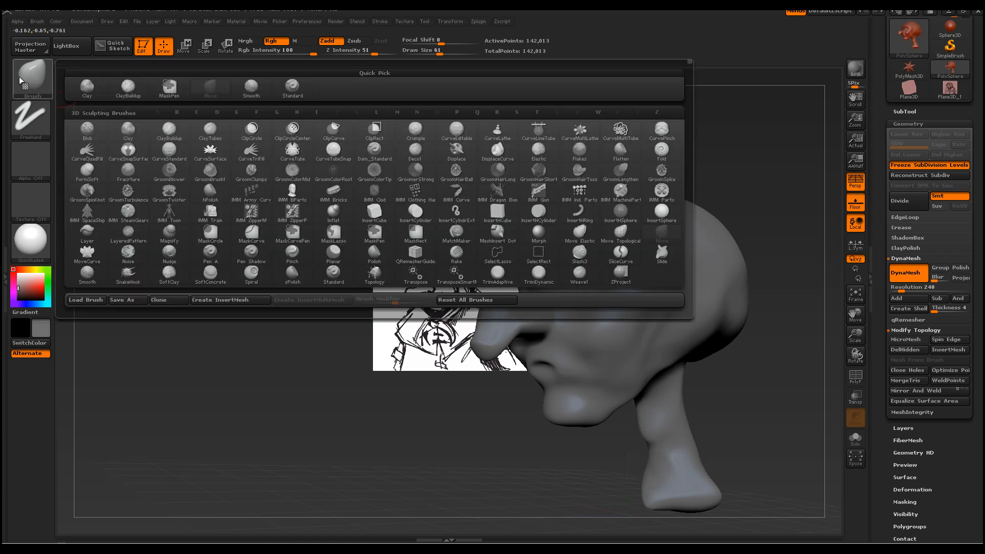
{"action": "left_click", "coordinate": [133, 90]}
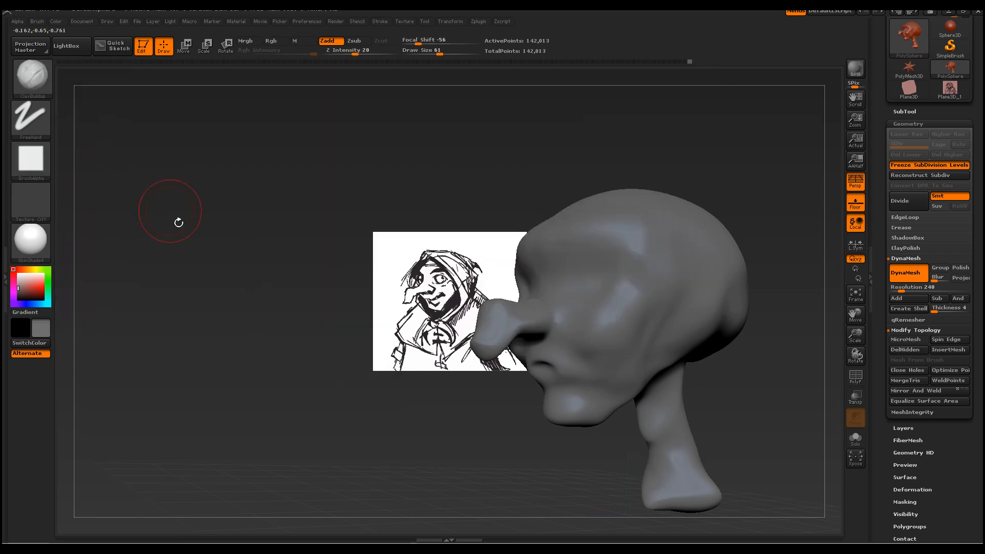
{"action": "left_click", "coordinate": [44, 163]}
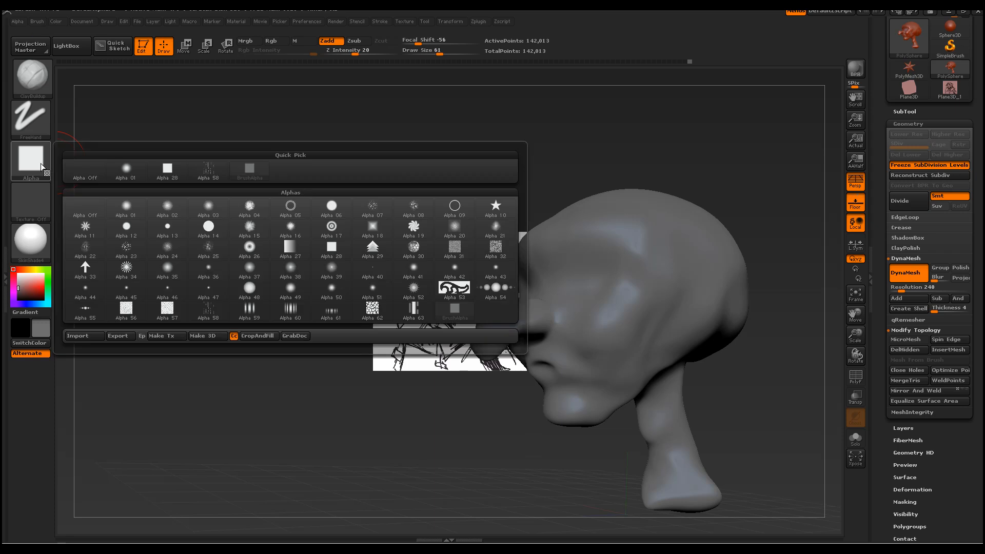
{"action": "left_click", "coordinate": [127, 173]}
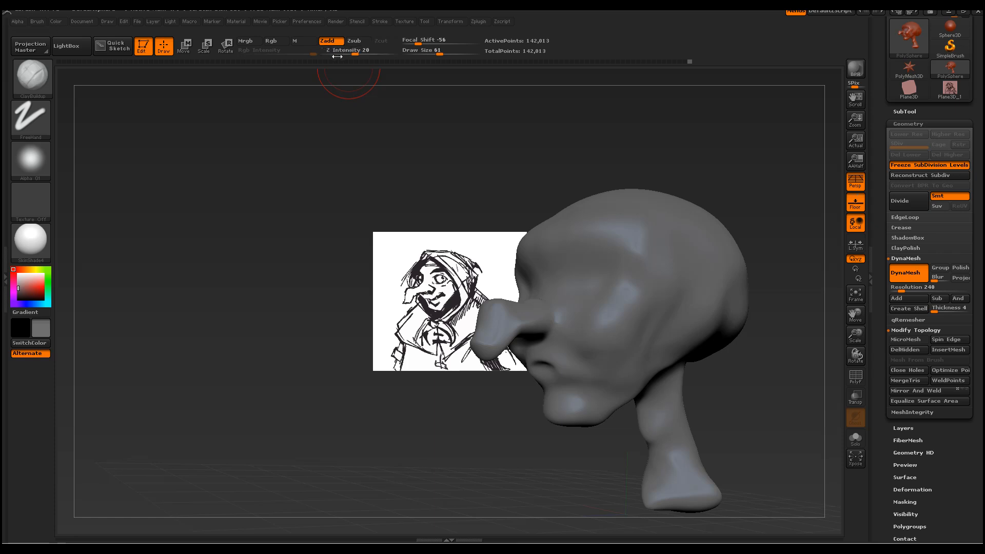
{"action": "left_click_drag", "start_coordinate": [353, 53], "coordinate": [347, 53]}
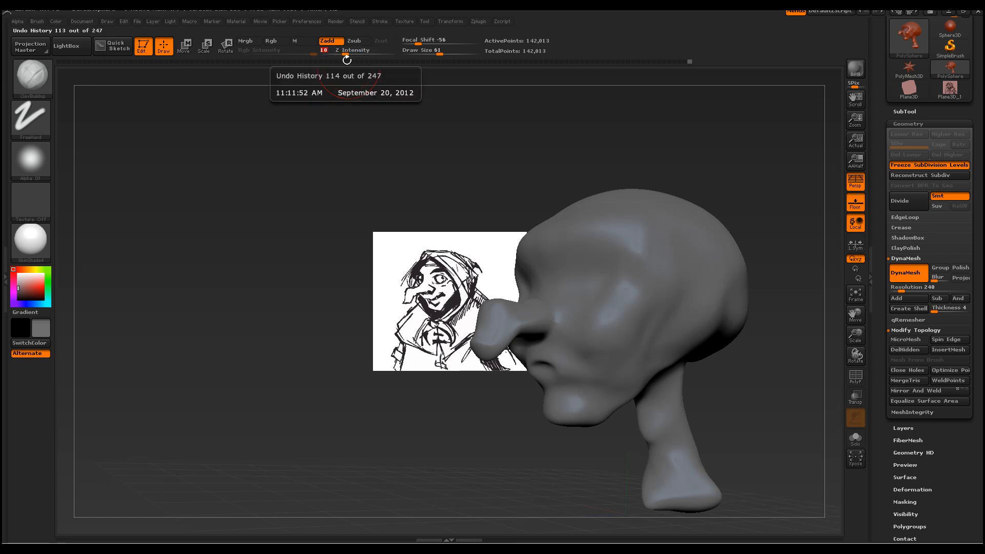
Sculpt the eye sockets, brow ridges and bridge of the nose with ClayBuildup at draw size 37
{"action": "mouse_move", "coordinate": [369, 209]}
{"action": "left_mouse_down"}
{"action": "mouse_move", "coordinate": [405, 257]}
{"action": "mouse_move", "coordinate": [369, 273]}
{"action": "left_mouse_up"}
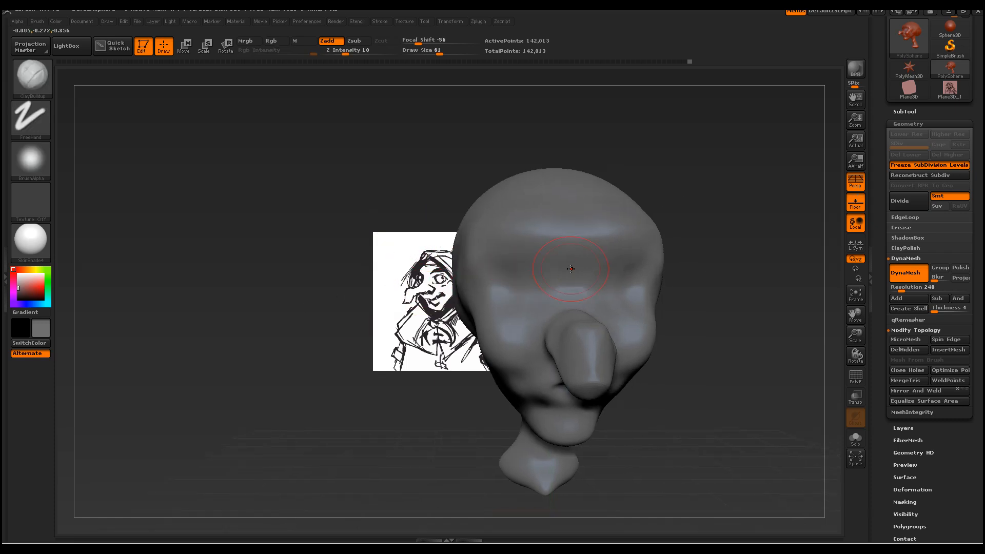
{"action": "key", "text": "space"}
{"action": "mouse_move", "coordinate": [570, 269]}
{"action": "left_mouse_down"}
{"action": "mouse_move", "coordinate": [548, 269]}
{"action": "mouse_move", "coordinate": [587, 268]}
{"action": "left_mouse_up"}
{"action": "key", "text": "space"}
{"action": "left_click_drag", "start_coordinate": [566, 284], "coordinate": [641, 265]}
{"action": "mouse_move", "coordinate": [559, 263]}
{"action": "left_mouse_down"}
{"action": "mouse_move", "coordinate": [495, 264]}
{"action": "mouse_move", "coordinate": [568, 267]}
{"action": "left_mouse_up"}
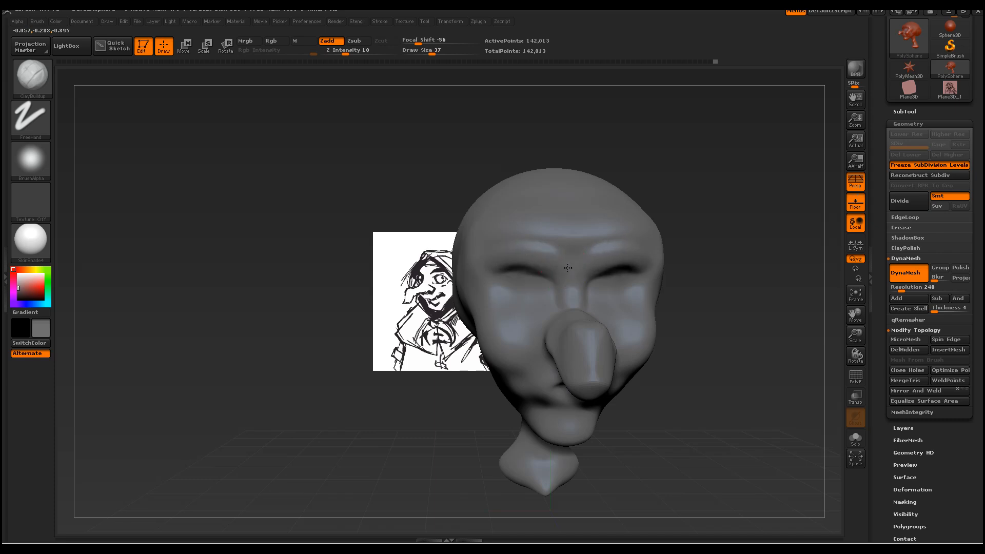
Build up the cheekbones, the area below the eyes and the sides of the nose at draw size 37
{"action": "left_click_drag", "start_coordinate": [702, 343], "coordinate": [580, 298]}
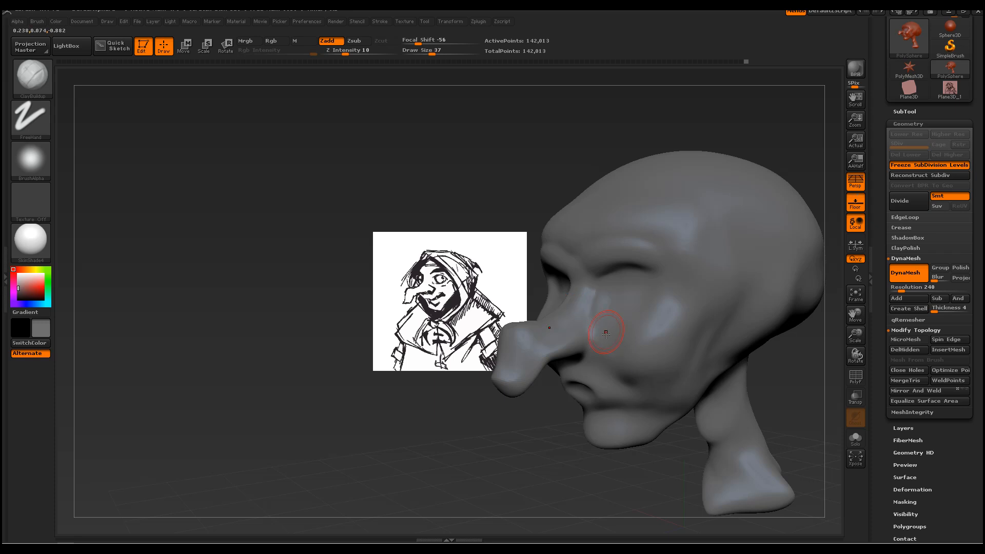
{"action": "mouse_move", "coordinate": [593, 321]}
{"action": "left_mouse_down"}
{"action": "mouse_move", "coordinate": [623, 346]}
{"action": "mouse_move", "coordinate": [631, 403]}
{"action": "mouse_move", "coordinate": [600, 343]}
{"action": "mouse_move", "coordinate": [642, 332]}
{"action": "mouse_move", "coordinate": [595, 320]}
{"action": "left_mouse_up"}
{"action": "left_click_drag", "start_coordinate": [452, 184], "coordinate": [564, 312]}
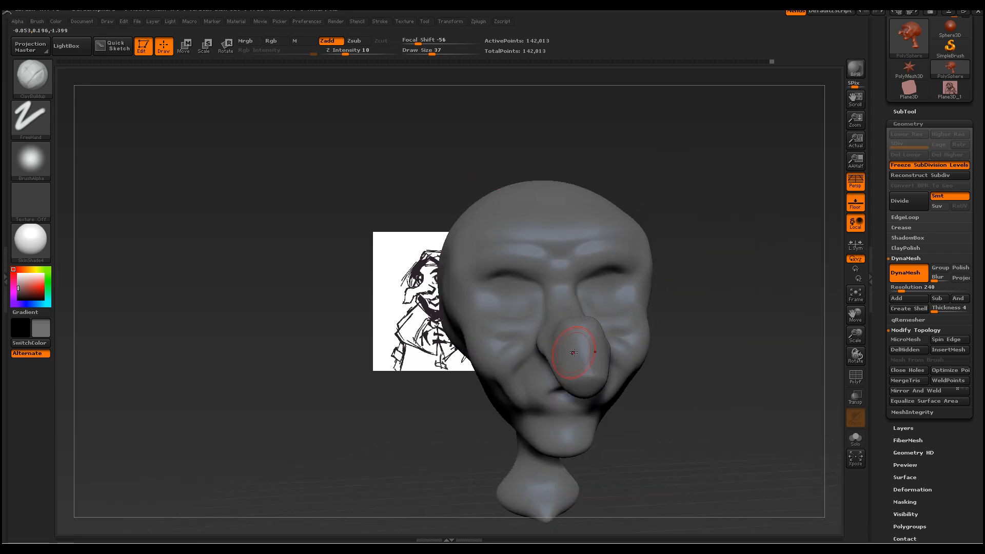
{"action": "left_click_drag", "start_coordinate": [696, 404], "coordinate": [744, 395]}
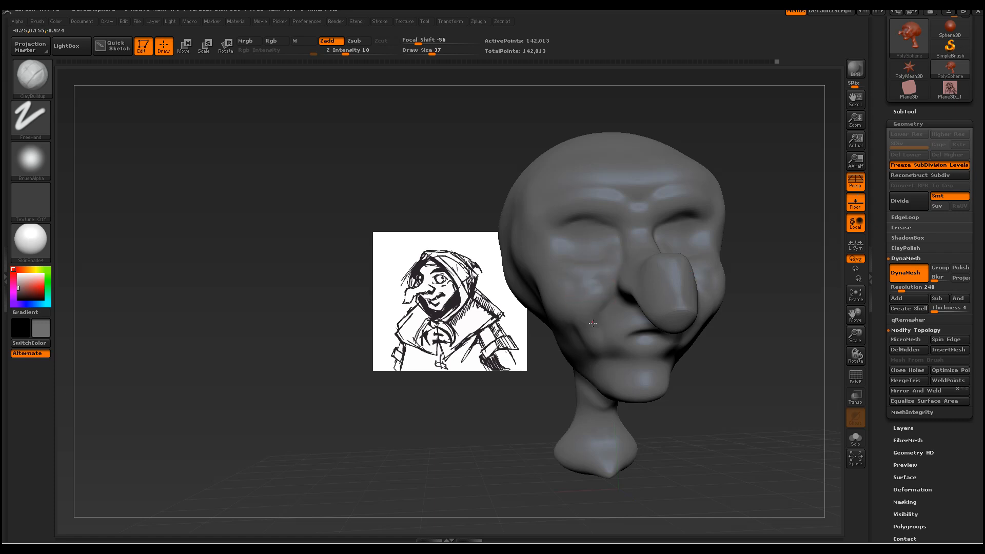
Sculpt the folds running from the nose down past the mouth corners with ClayBuildup at draw size 22
{"action": "left_click_drag", "start_coordinate": [613, 281], "coordinate": [587, 344]}
{"action": "left_click_drag", "start_coordinate": [599, 275], "coordinate": [605, 395]}
{"action": "key", "text": "space"}
{"action": "mouse_move", "coordinate": [594, 326]}
{"action": "left_mouse_down"}
{"action": "mouse_move", "coordinate": [616, 360]}
{"action": "mouse_move", "coordinate": [607, 355]}
{"action": "mouse_move", "coordinate": [624, 364]}
{"action": "mouse_move", "coordinate": [600, 354]}
{"action": "left_mouse_up"}
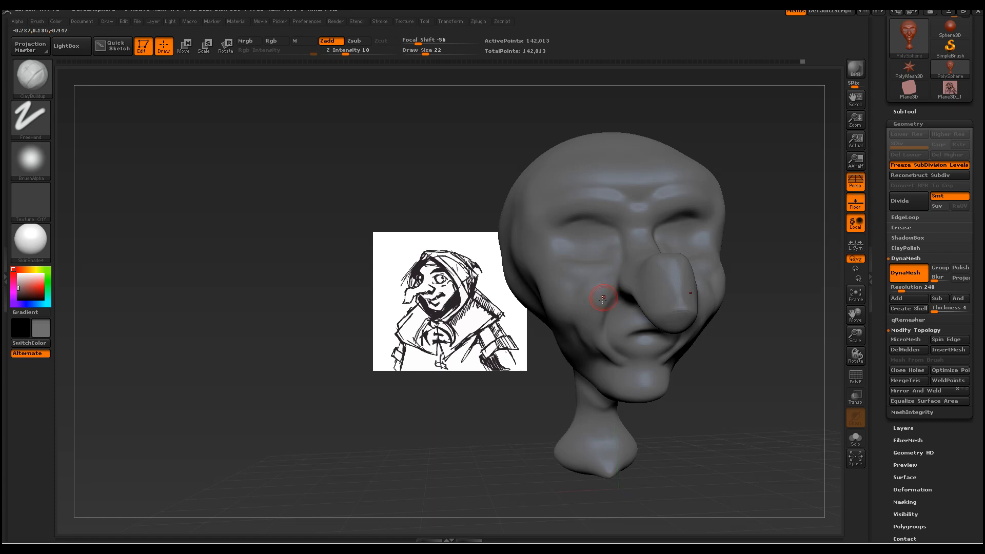
{"action": "right_click_drag", "start_coordinate": [601, 347], "coordinate": [708, 427]}
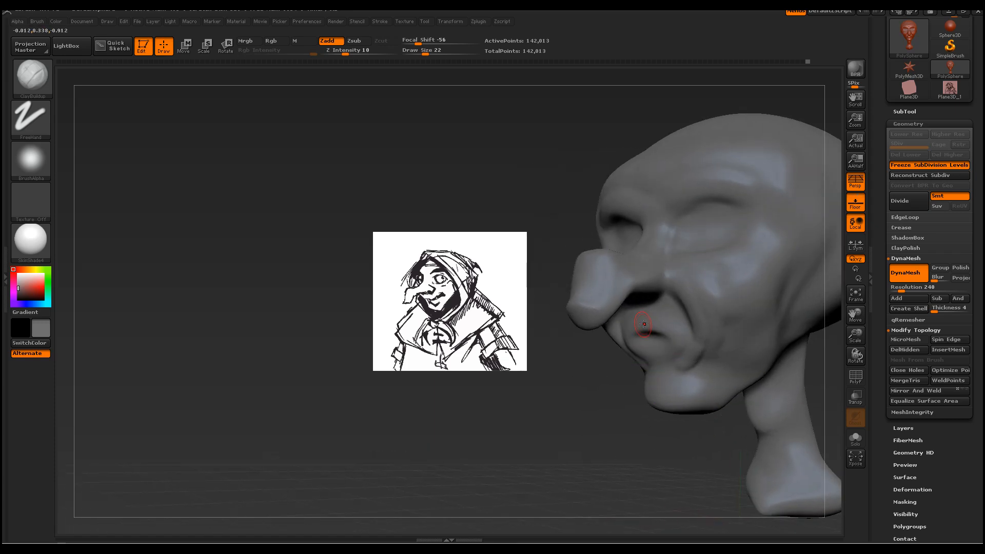
Build up the upper lip and the ridge between nose and mouth with ClayBuildup at draw size 30
{"action": "left_click_drag", "start_coordinate": [856, 333], "coordinate": [861, 370]}
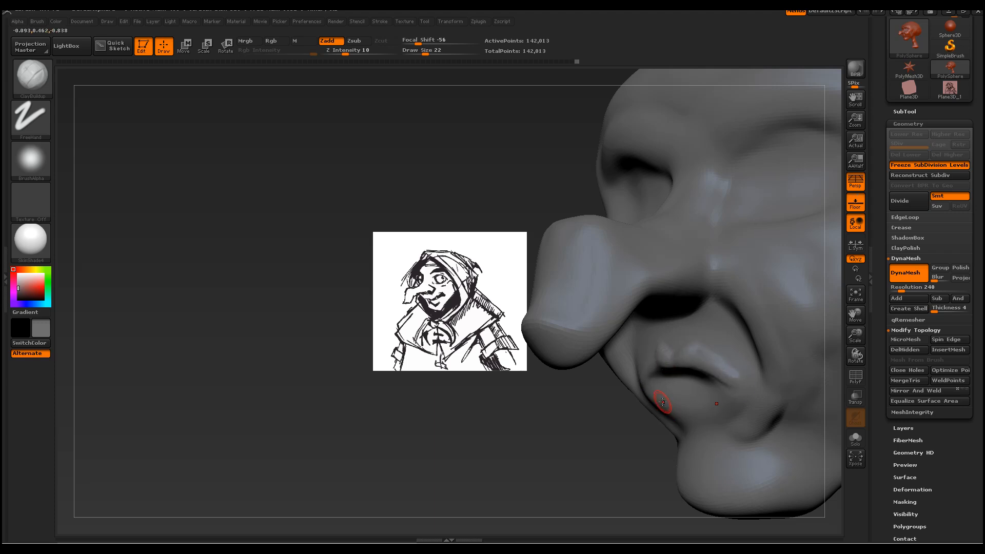
{"action": "key", "text": "space"}
{"action": "left_click", "coordinate": [678, 334]}
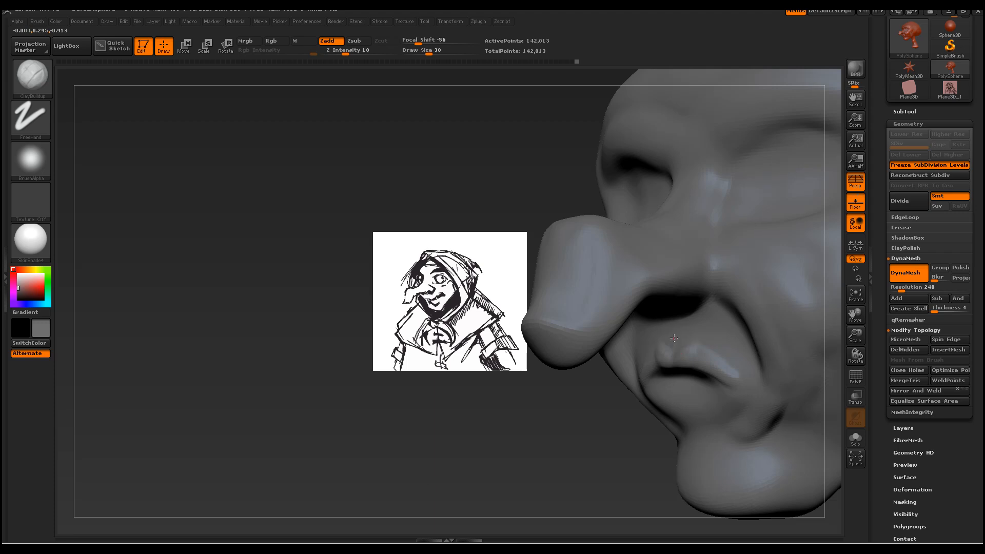
{"action": "mouse_move", "coordinate": [676, 344]}
{"action": "left_mouse_down"}
{"action": "mouse_move", "coordinate": [678, 331]}
{"action": "mouse_move", "coordinate": [674, 340]}
{"action": "left_mouse_up"}
Carve a crease under the lower lip with ClayBuildup at draw size 30
{"action": "mouse_move", "coordinate": [603, 463]}
{"action": "left_mouse_down"}
{"action": "mouse_move", "coordinate": [544, 441]}
{"action": "mouse_move", "coordinate": [590, 441]}
{"action": "mouse_move", "coordinate": [728, 396]}
{"action": "left_mouse_up"}
{"action": "left_click_drag", "start_coordinate": [659, 412], "coordinate": [731, 397], "text": "alt"}
{"action": "mouse_move", "coordinate": [658, 412]}
{"action": "left_mouse_down", "text": "alt"}
{"action": "mouse_move", "coordinate": [729, 399]}
{"action": "mouse_move", "coordinate": [697, 399]}
{"action": "left_mouse_up", "text": "alt"}
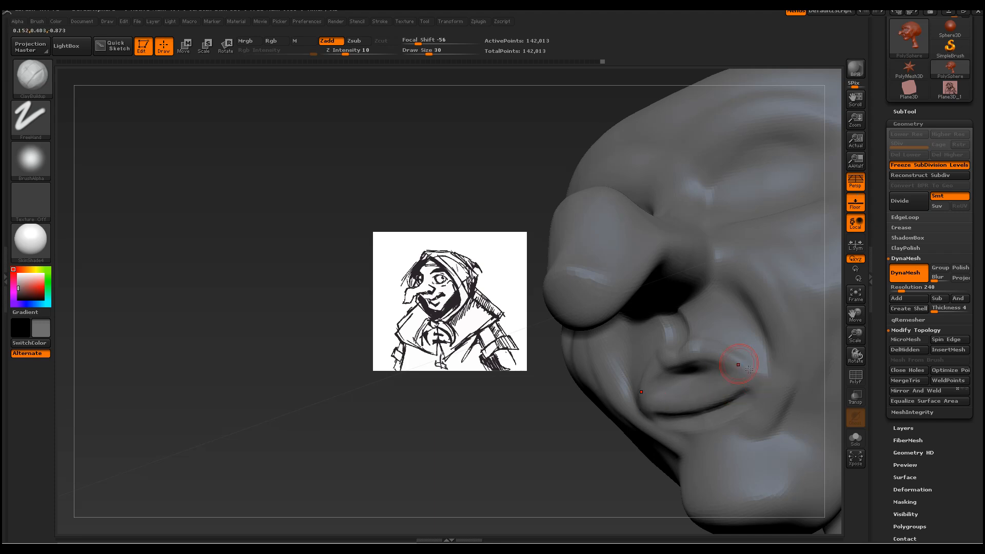
Define the mouth opening, lip corners and lower lip with ClayBuildup, using draw sizes 5 and 23
{"action": "key", "text": "space"}
{"action": "left_click_drag", "start_coordinate": [727, 371], "coordinate": [725, 371]}
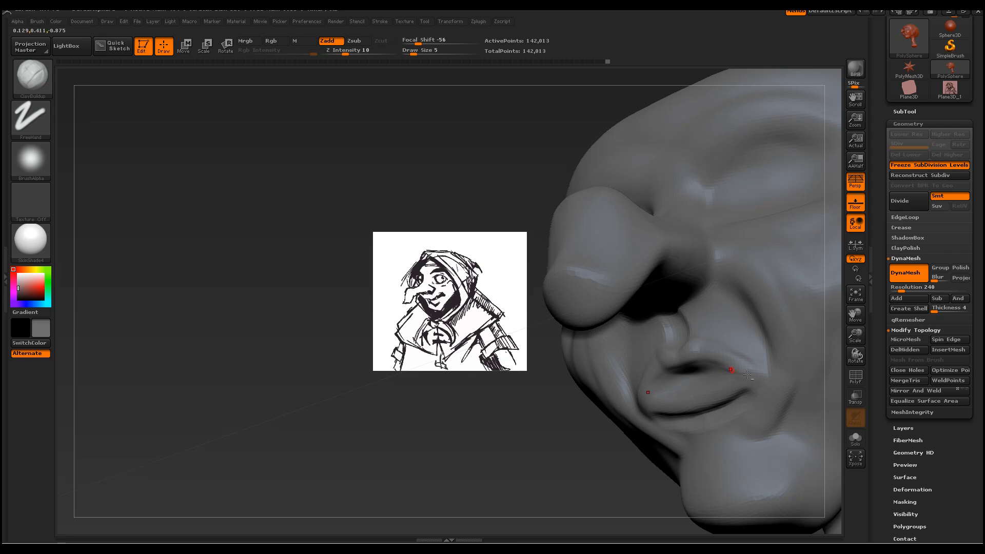
{"action": "key", "text": "space"}
{"action": "left_click_drag", "start_coordinate": [704, 377], "coordinate": [716, 374]}
{"action": "key", "text": "space"}
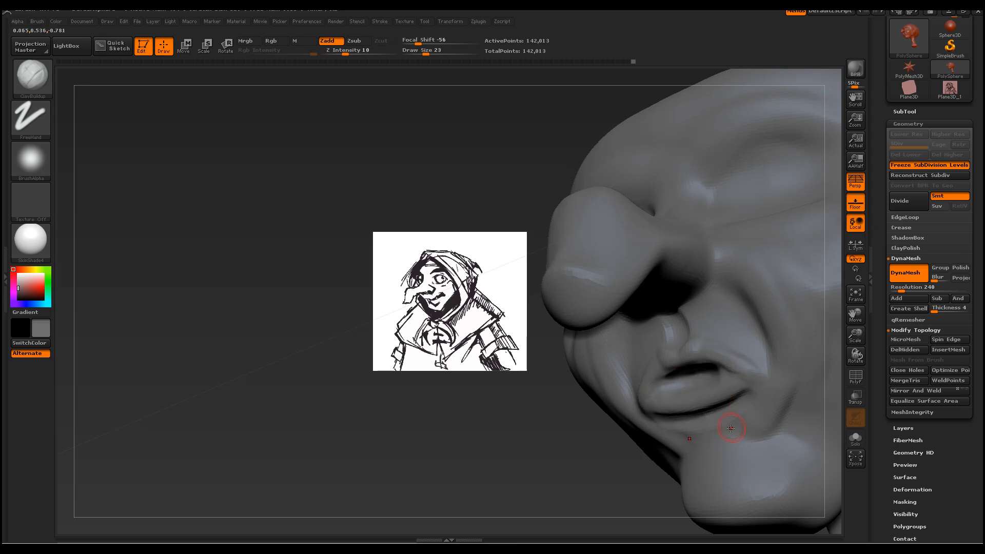
{"action": "mouse_move", "coordinate": [517, 466]}
{"action": "left_mouse_down"}
{"action": "mouse_move", "coordinate": [554, 460]}
{"action": "mouse_move", "coordinate": [496, 418]}
{"action": "mouse_move", "coordinate": [479, 433]}
{"action": "mouse_move", "coordinate": [546, 431]}
{"action": "mouse_move", "coordinate": [530, 415]}
{"action": "mouse_move", "coordinate": [578, 385]}
{"action": "left_mouse_up"}
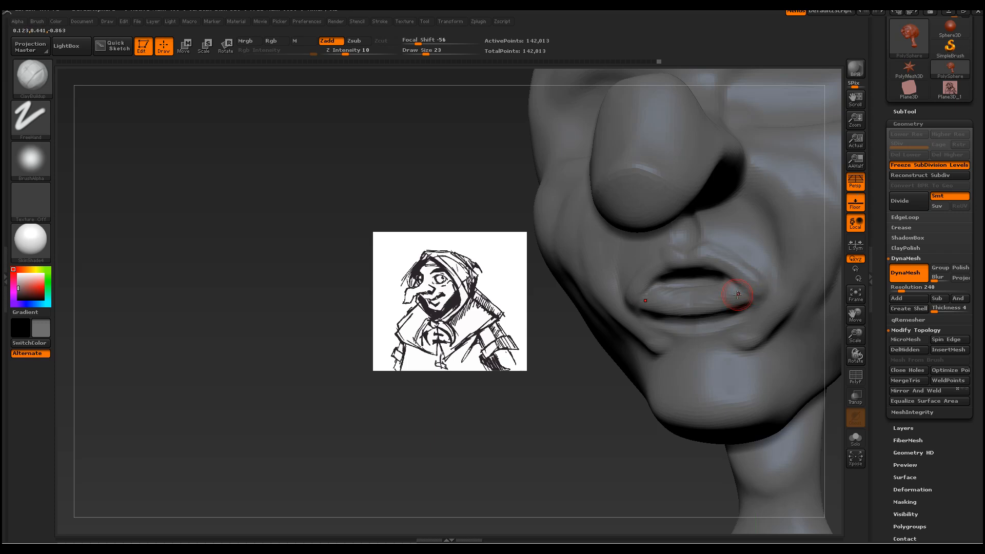
Smooth the lower lip and the transition from the mouth to the chin at draw size 23
{"action": "key", "text": "shift"}
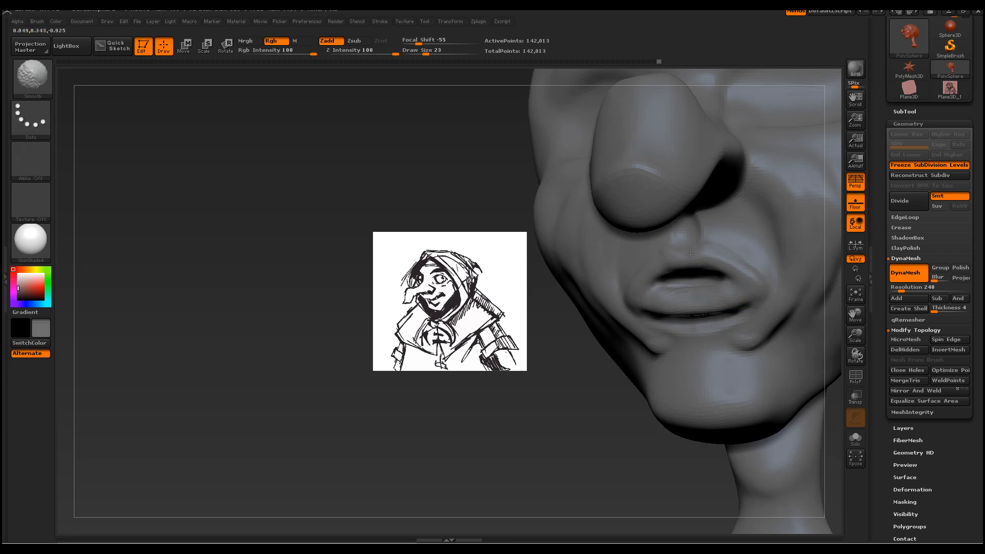
{"action": "left_click_drag", "start_coordinate": [720, 310], "coordinate": [680, 316], "text": "shift"}
{"action": "left_click_drag", "start_coordinate": [750, 323], "coordinate": [692, 331], "text": "shift"}
{"action": "left_click_drag", "start_coordinate": [756, 344], "coordinate": [679, 346], "text": "shift"}
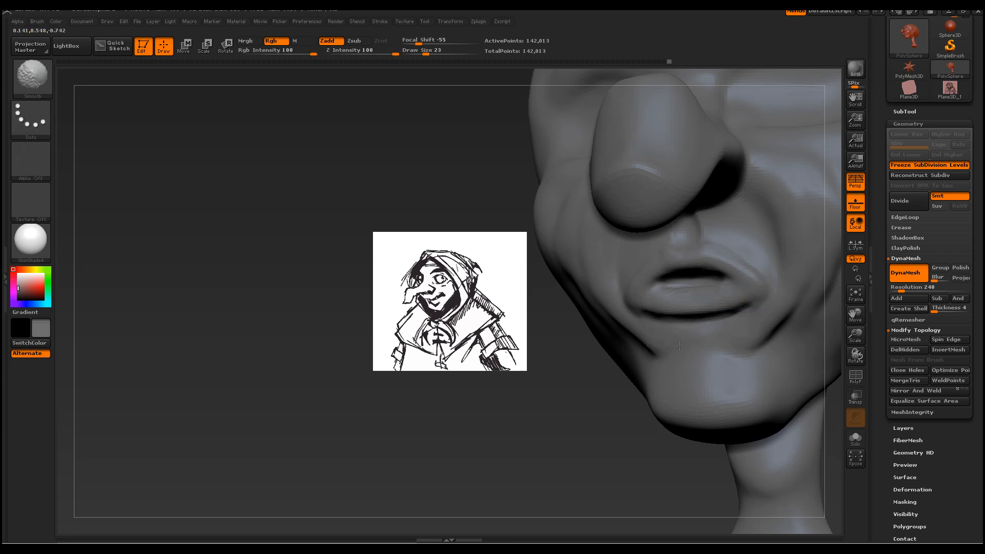
Build up the nostril wings at the sides of the nose with ClayBuildup, using draw sizes 51 and 33
{"action": "right_click_drag", "start_coordinate": [679, 346], "coordinate": [596, 364]}
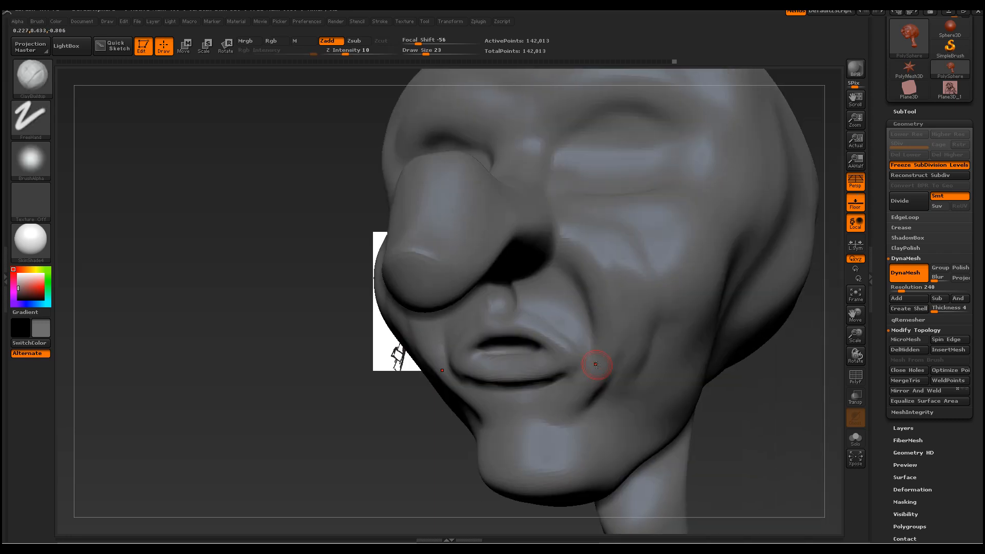
{"action": "right_click_drag", "start_coordinate": [703, 416], "coordinate": [737, 449]}
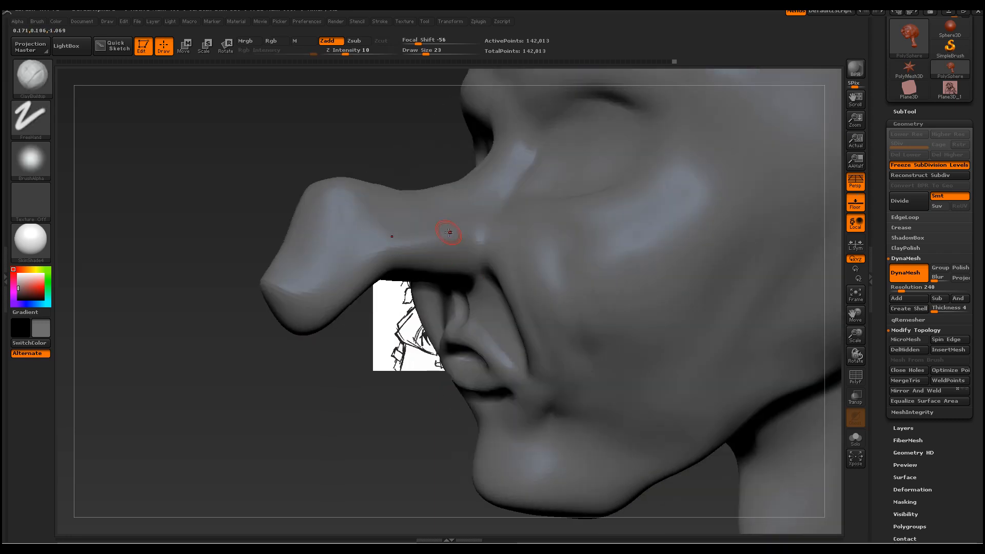
{"action": "key", "text": "space"}
{"action": "left_click_drag", "start_coordinate": [457, 245], "coordinate": [466, 245]}
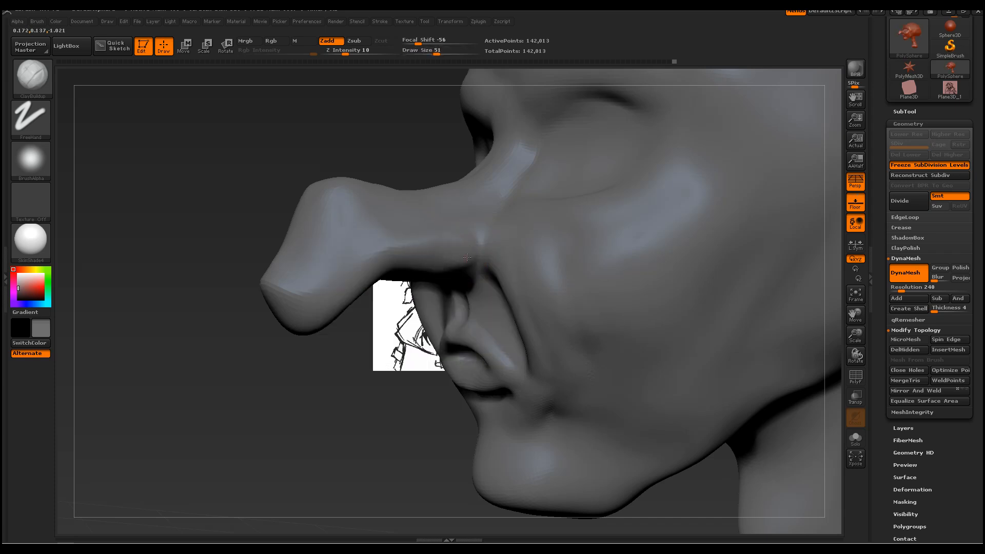
{"action": "left_click_drag", "start_coordinate": [380, 392], "coordinate": [450, 263]}
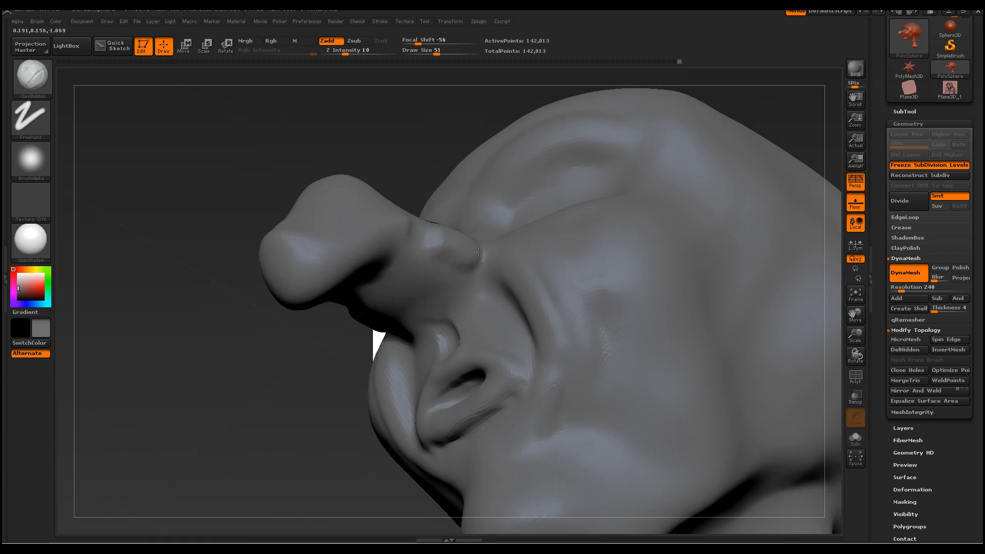
{"action": "mouse_move", "coordinate": [478, 254]}
{"action": "left_mouse_down"}
{"action": "mouse_move", "coordinate": [465, 257]}
{"action": "mouse_move", "coordinate": [469, 268]}
{"action": "left_mouse_up"}
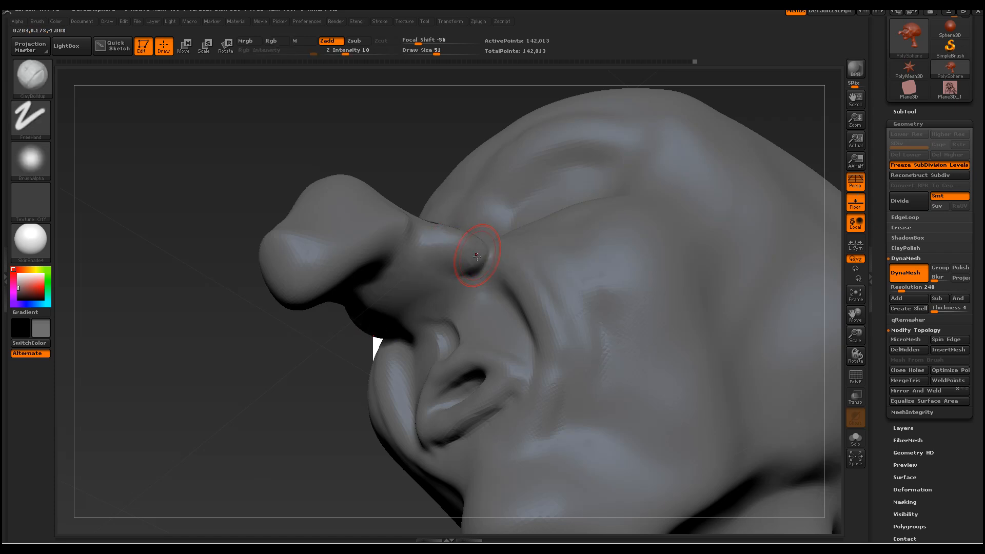
{"action": "left_click_drag", "start_coordinate": [366, 449], "coordinate": [443, 463]}
{"action": "key", "text": "space"}
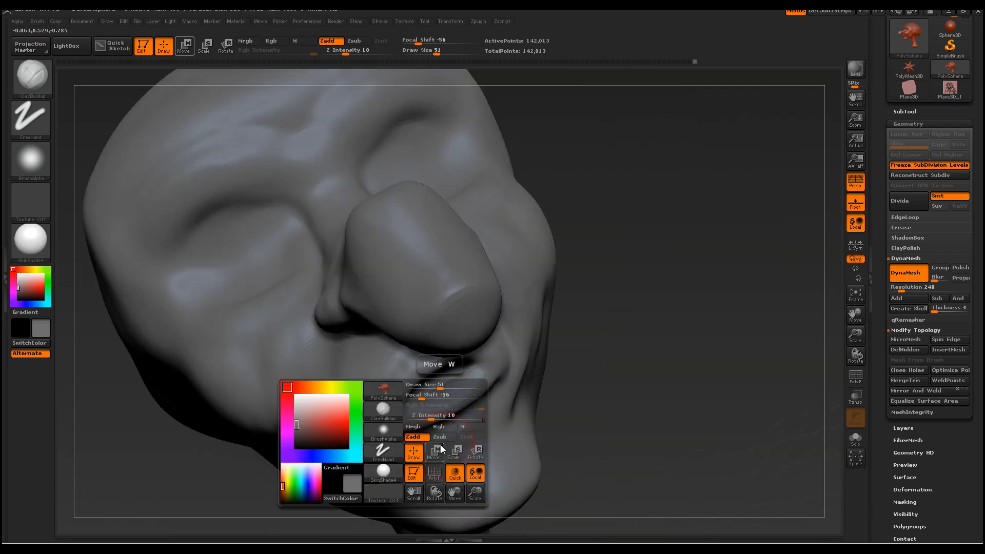
{"action": "left_click_drag", "start_coordinate": [443, 386], "coordinate": [434, 386]}
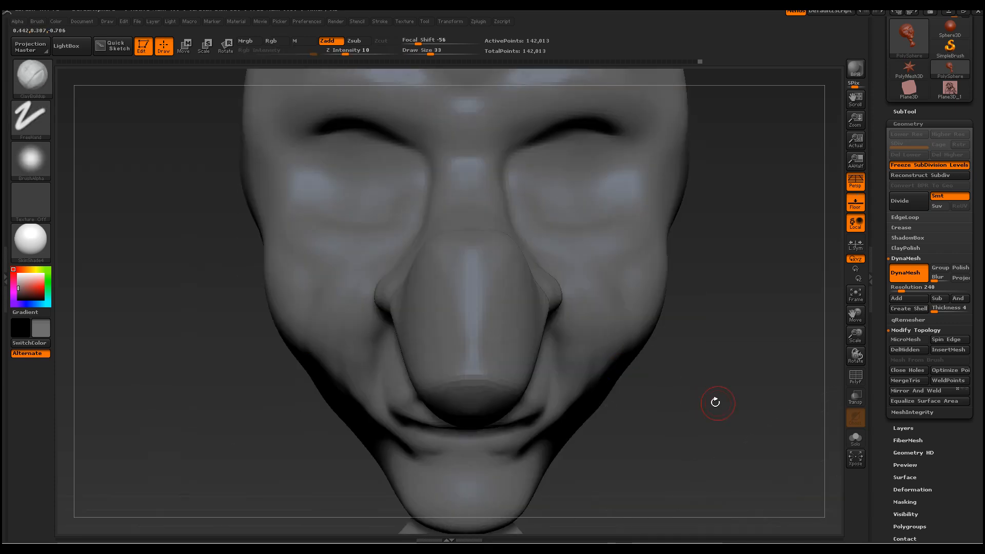
Remesh the whole head with DynaMesh at resolution 248
{"action": "left_click_drag", "start_coordinate": [847, 322], "coordinate": [846, 290]}
{"action": "left_click_drag", "start_coordinate": [763, 334], "coordinate": [737, 328]}
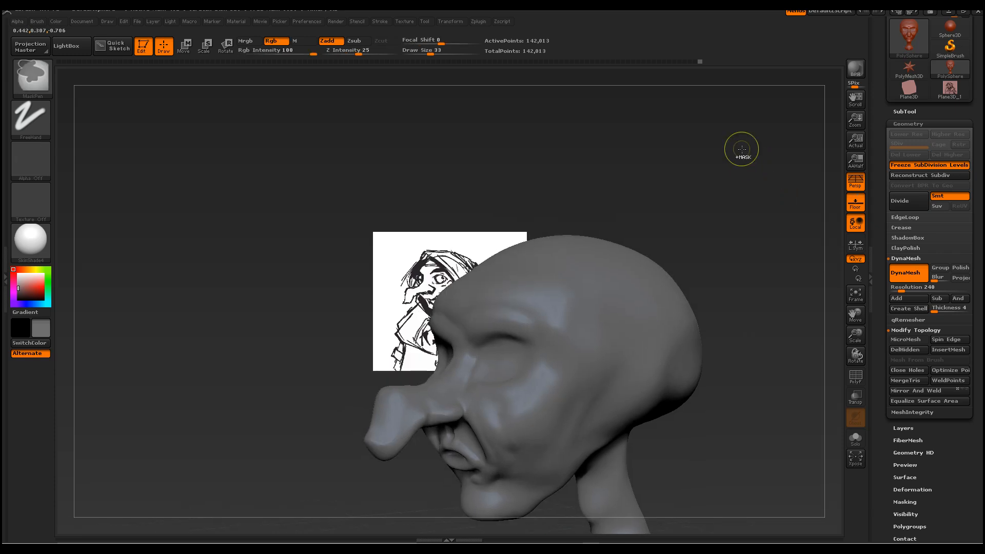
{"action": "mouse_move", "coordinate": [763, 324]}
{"action": "left_mouse_down"}
{"action": "mouse_move", "coordinate": [738, 385]}
{"action": "mouse_move", "coordinate": [731, 350]}
{"action": "mouse_move", "coordinate": [760, 343]}
{"action": "left_mouse_up"}
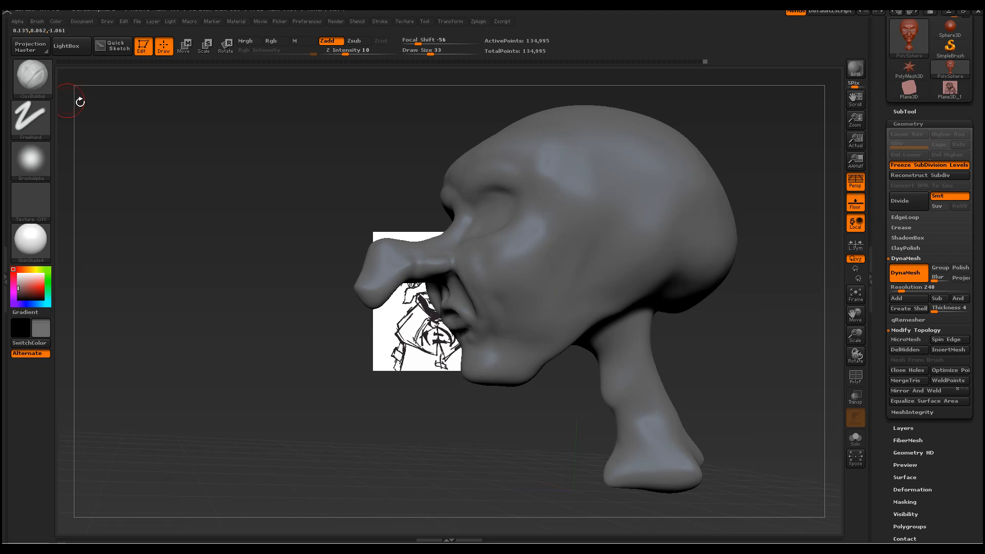
Reshape the chin and the underside of the jaw with the Move brush at draw size 122
{"action": "left_click", "coordinate": [29, 76]}
{"action": "left_click", "coordinate": [211, 87]}
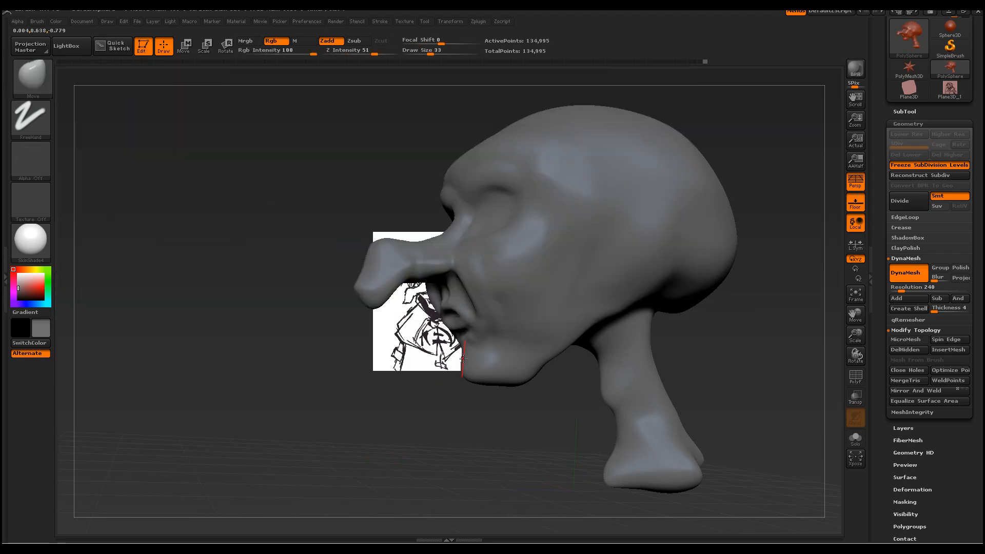
{"action": "key", "text": "space"}
{"action": "left_click_drag", "start_coordinate": [465, 258], "coordinate": [492, 258]}
{"action": "mouse_move", "coordinate": [450, 319]}
{"action": "left_mouse_down"}
{"action": "mouse_move", "coordinate": [466, 375]}
{"action": "mouse_move", "coordinate": [450, 379]}
{"action": "left_mouse_up"}
{"action": "mouse_move", "coordinate": [513, 377]}
{"action": "left_mouse_down"}
{"action": "mouse_move", "coordinate": [530, 358]}
{"action": "mouse_move", "coordinate": [550, 393]}
{"action": "mouse_move", "coordinate": [544, 359]}
{"action": "left_mouse_up"}
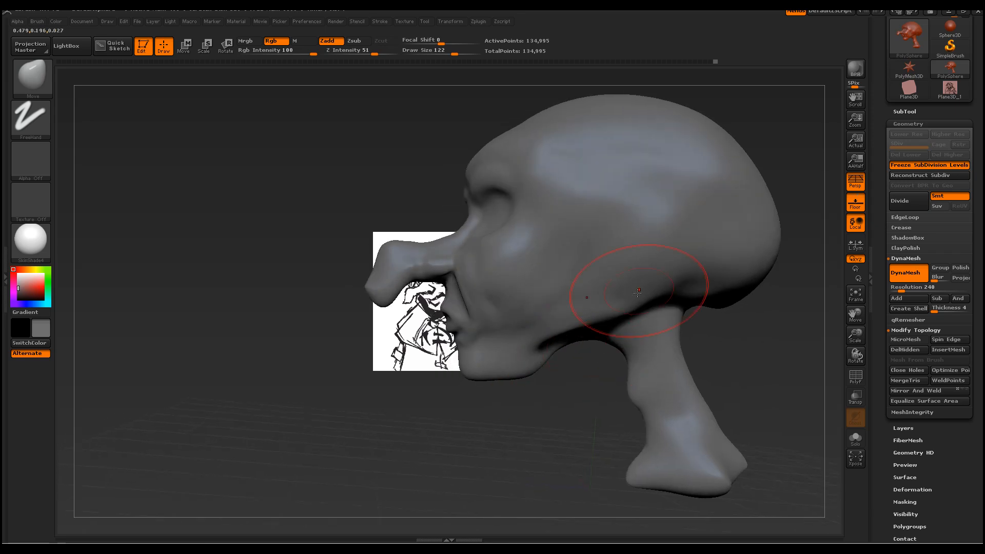
{"action": "left_click_drag", "start_coordinate": [790, 328], "coordinate": [695, 347]}
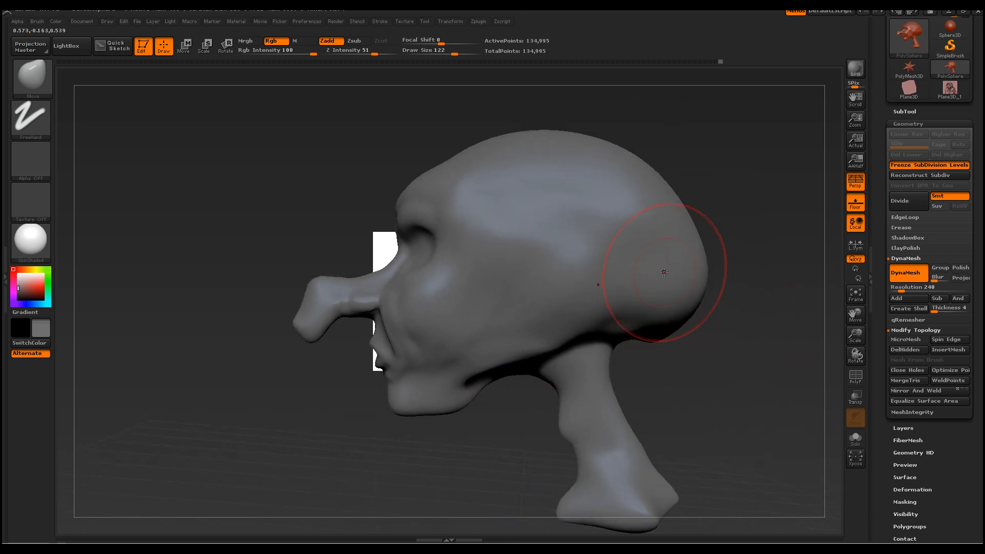
Push in the back of the skull and round out the forehead and crown with Move at draw size 242
{"action": "key", "text": "space"}
{"action": "mouse_move", "coordinate": [664, 275]}
{"action": "left_mouse_down"}
{"action": "mouse_move", "coordinate": [684, 275]}
{"action": "mouse_move", "coordinate": [660, 274]}
{"action": "mouse_move", "coordinate": [624, 181]}
{"action": "left_mouse_up"}
{"action": "left_click_drag", "start_coordinate": [502, 142], "coordinate": [494, 135]}
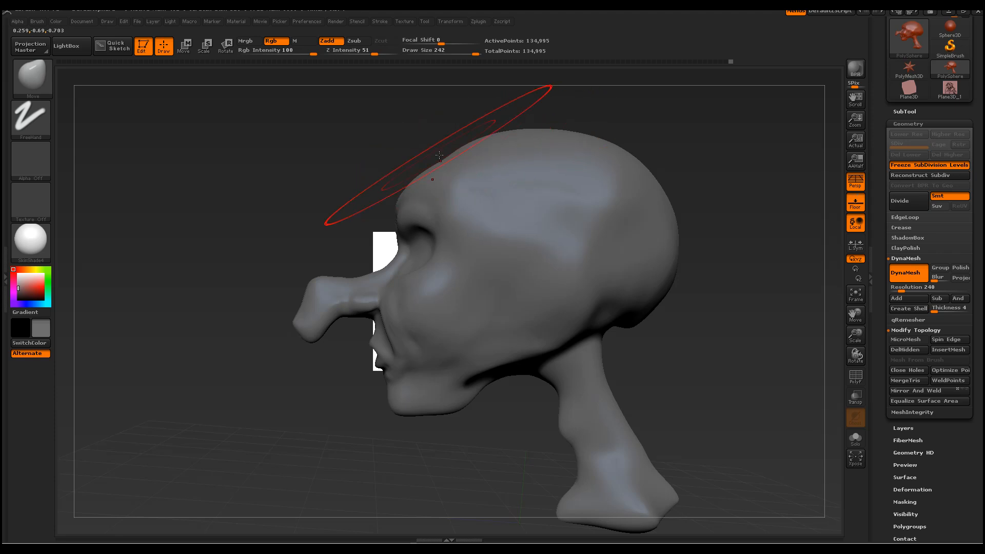
{"action": "mouse_move", "coordinate": [438, 159]}
{"action": "left_mouse_down"}
{"action": "mouse_move", "coordinate": [426, 143]}
{"action": "mouse_move", "coordinate": [456, 146]}
{"action": "mouse_move", "coordinate": [449, 141]}
{"action": "left_mouse_up"}
{"action": "mouse_move", "coordinate": [533, 139]}
{"action": "left_mouse_down"}
{"action": "mouse_move", "coordinate": [518, 123]}
{"action": "mouse_move", "coordinate": [544, 115]}
{"action": "mouse_move", "coordinate": [638, 162]}
{"action": "left_mouse_up"}
{"action": "left_click_drag", "start_coordinate": [655, 213], "coordinate": [661, 214]}
{"action": "left_click_drag", "start_coordinate": [654, 281], "coordinate": [658, 287]}
Adjust the rear of the jawline and reshape the neck and its flared base with Move at draw size 146
{"action": "key", "text": "space"}
{"action": "mouse_move", "coordinate": [550, 337]}
{"action": "left_mouse_down"}
{"action": "mouse_move", "coordinate": [524, 338]}
{"action": "mouse_move", "coordinate": [535, 336]}
{"action": "mouse_move", "coordinate": [513, 326]}
{"action": "left_mouse_up"}
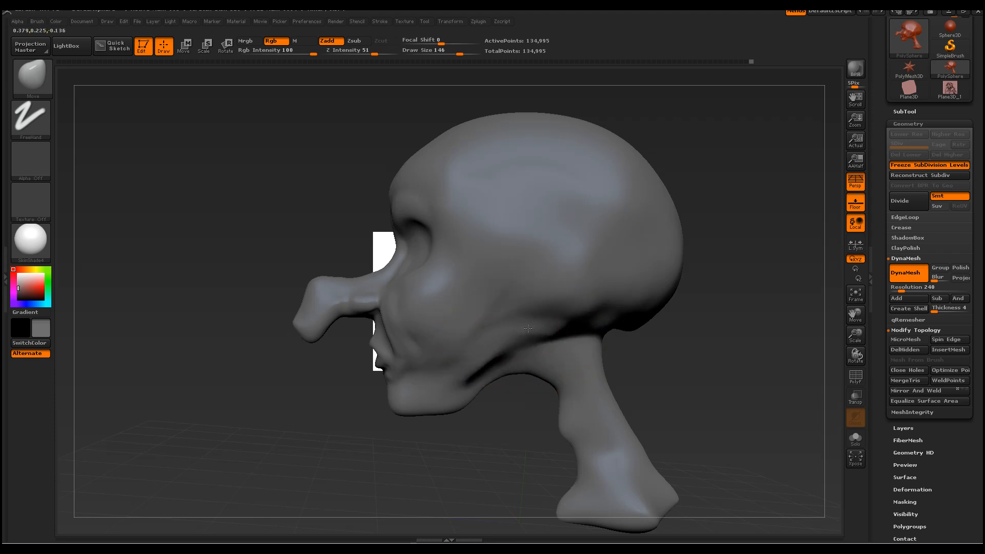
{"action": "left_click_drag", "start_coordinate": [681, 362], "coordinate": [555, 329]}
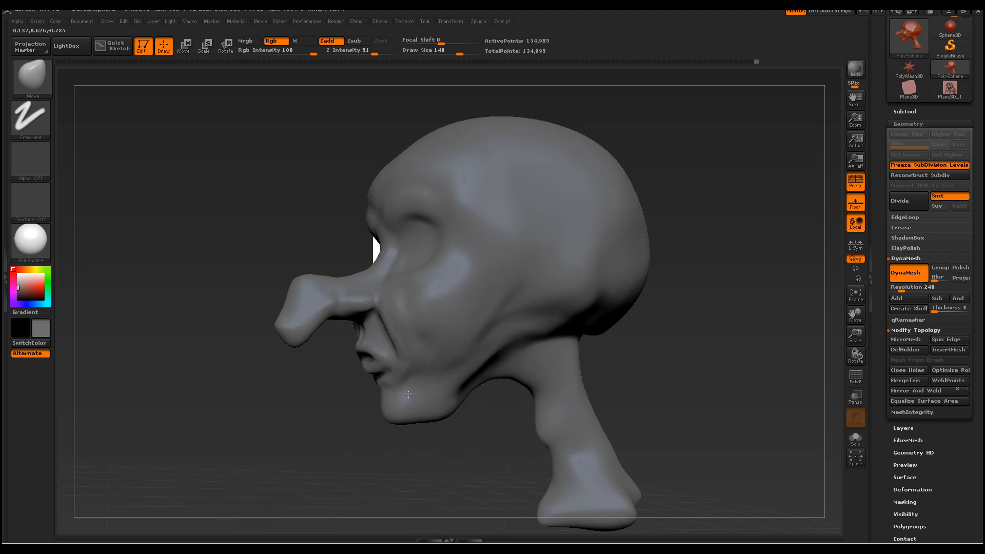
{"action": "left_click_drag", "start_coordinate": [662, 461], "coordinate": [714, 446]}
{"action": "left_click_drag", "start_coordinate": [574, 486], "coordinate": [623, 508]}
{"action": "left_click_drag", "start_coordinate": [685, 480], "coordinate": [627, 467]}
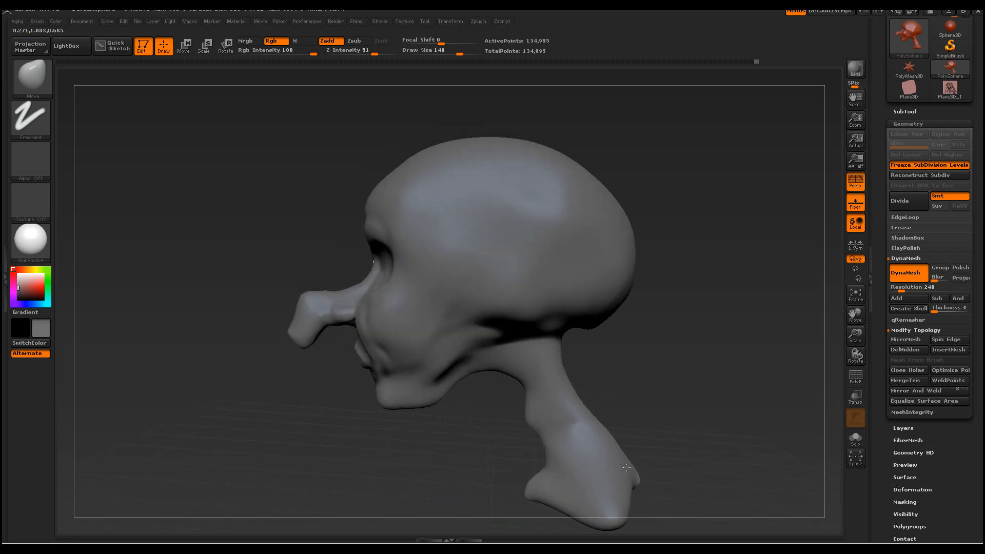
{"action": "left_click_drag", "start_coordinate": [531, 428], "coordinate": [547, 425]}
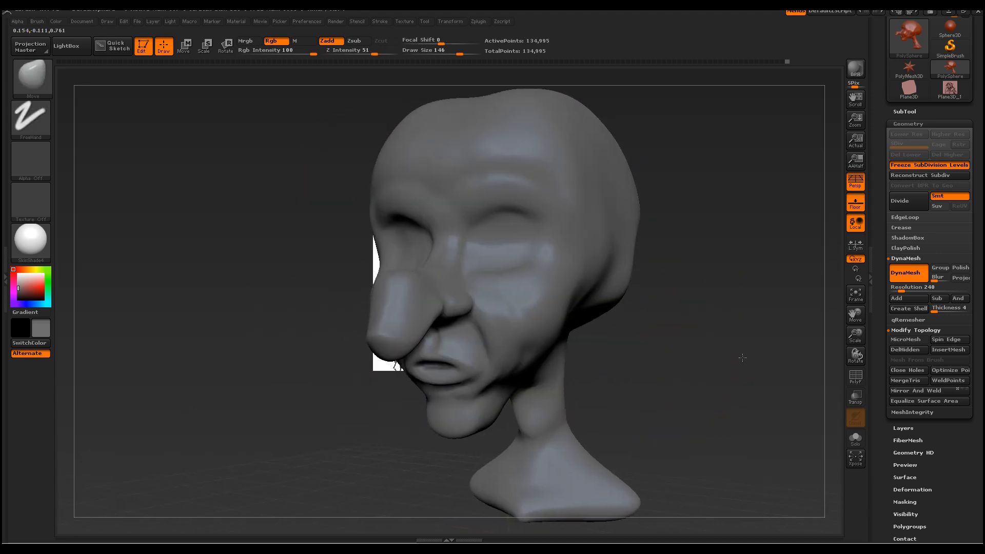
Round the top and upper sides of the skull with Move at draw size 146, working from several angles
{"action": "left_click_drag", "start_coordinate": [743, 357], "coordinate": [727, 245]}
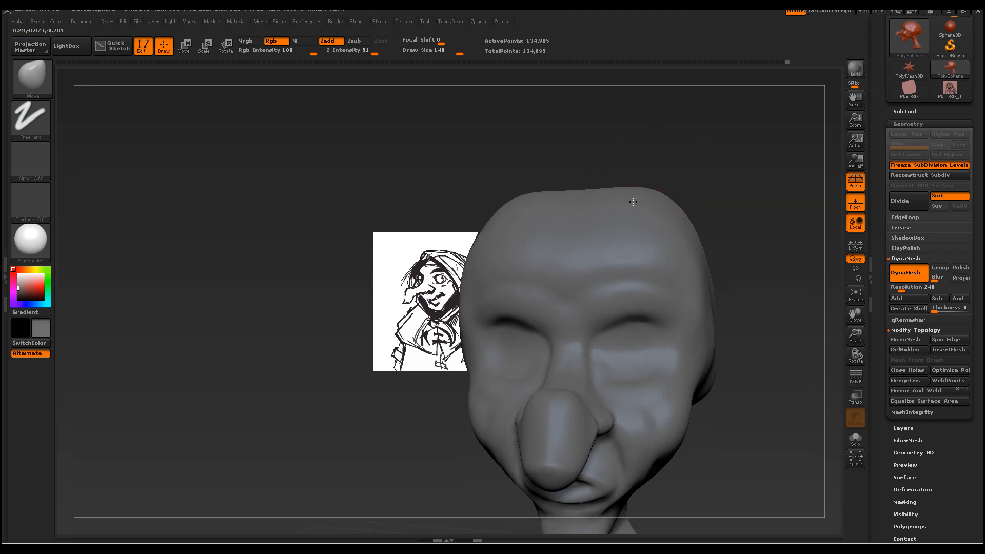
{"action": "left_click_drag", "start_coordinate": [646, 195], "coordinate": [728, 211]}
{"action": "left_click_drag", "start_coordinate": [503, 182], "coordinate": [509, 196]}
{"action": "mouse_move", "coordinate": [573, 197]}
{"action": "left_mouse_down"}
{"action": "mouse_move", "coordinate": [585, 224]}
{"action": "mouse_move", "coordinate": [587, 216]}
{"action": "left_mouse_up"}
{"action": "left_click_drag", "start_coordinate": [509, 193], "coordinate": [506, 186]}
{"action": "left_click_drag", "start_coordinate": [500, 149], "coordinate": [570, 165]}
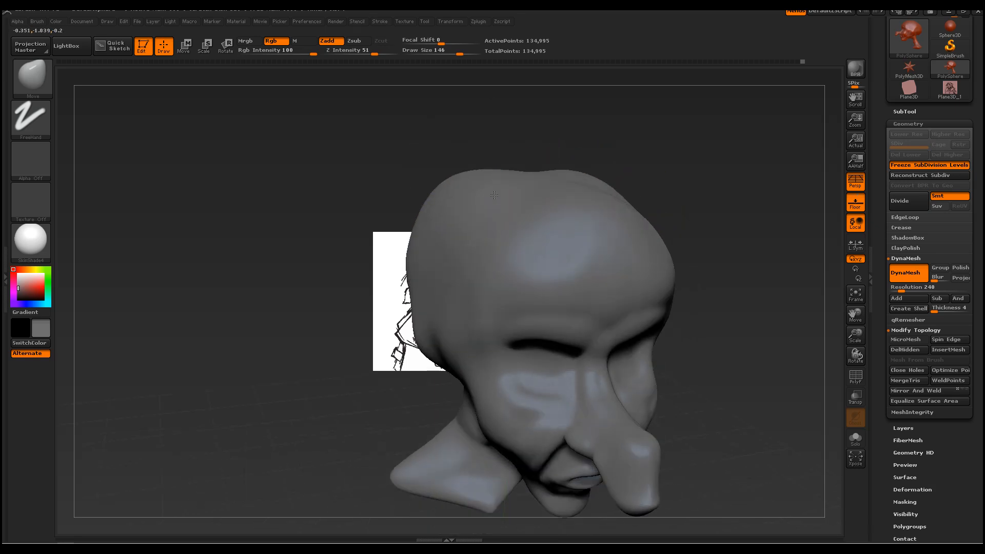
{"action": "left_click_drag", "start_coordinate": [454, 179], "coordinate": [436, 199]}
{"action": "mouse_move", "coordinate": [436, 145]}
{"action": "left_mouse_down"}
{"action": "mouse_move", "coordinate": [473, 164]}
{"action": "mouse_move", "coordinate": [470, 173]}
{"action": "mouse_move", "coordinate": [462, 162]}
{"action": "left_mouse_up"}
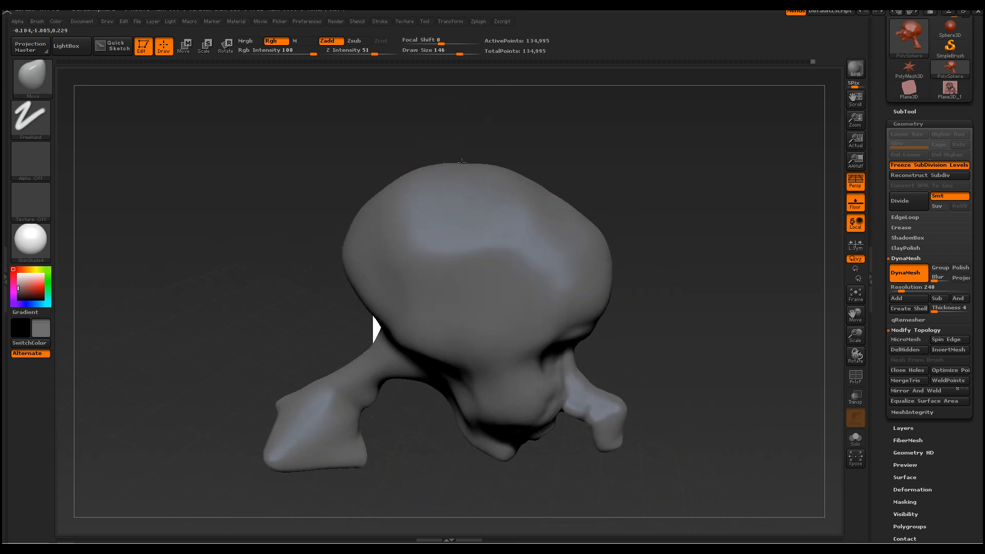
Push in the lower back of the skull where it meets the neck with Move at draw size 146
{"action": "left_click_drag", "start_coordinate": [304, 285], "coordinate": [301, 243]}
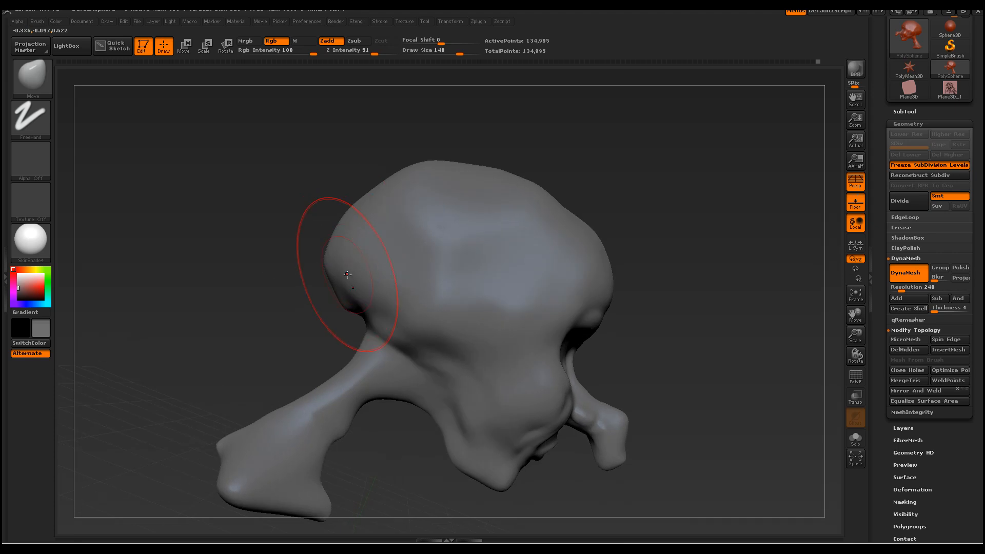
{"action": "left_click_drag", "start_coordinate": [343, 304], "coordinate": [347, 301]}
{"action": "left_click_drag", "start_coordinate": [331, 261], "coordinate": [344, 255]}
{"action": "left_click_drag", "start_coordinate": [331, 302], "coordinate": [359, 303]}
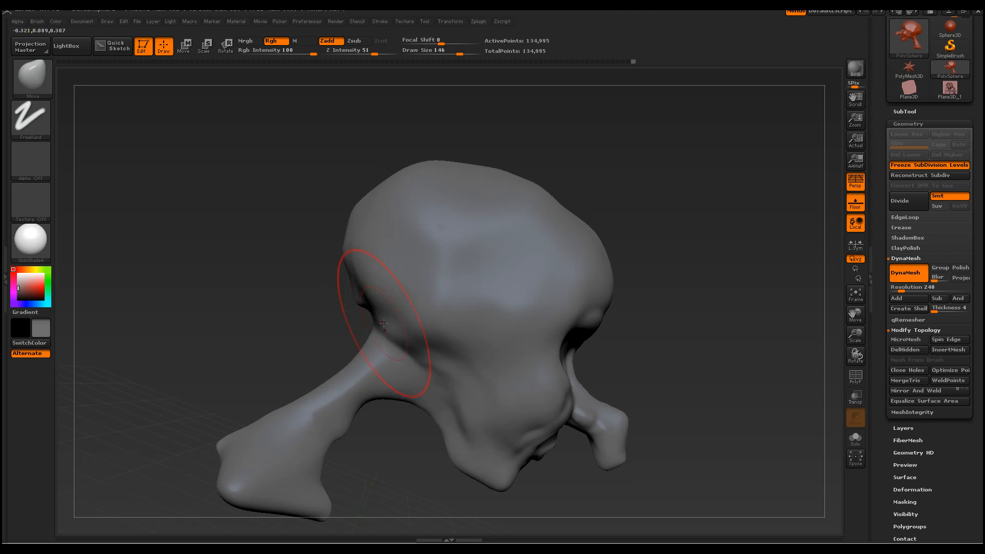
{"action": "mouse_move", "coordinate": [287, 282]}
{"action": "left_mouse_down"}
{"action": "mouse_move", "coordinate": [506, 346]}
{"action": "mouse_move", "coordinate": [382, 300]}
{"action": "mouse_move", "coordinate": [361, 277]}
{"action": "left_mouse_up"}
Refine the hollow at the back of the skull with Move at draw size 76 and smooth the surrounding head surface
{"action": "key", "text": "space"}
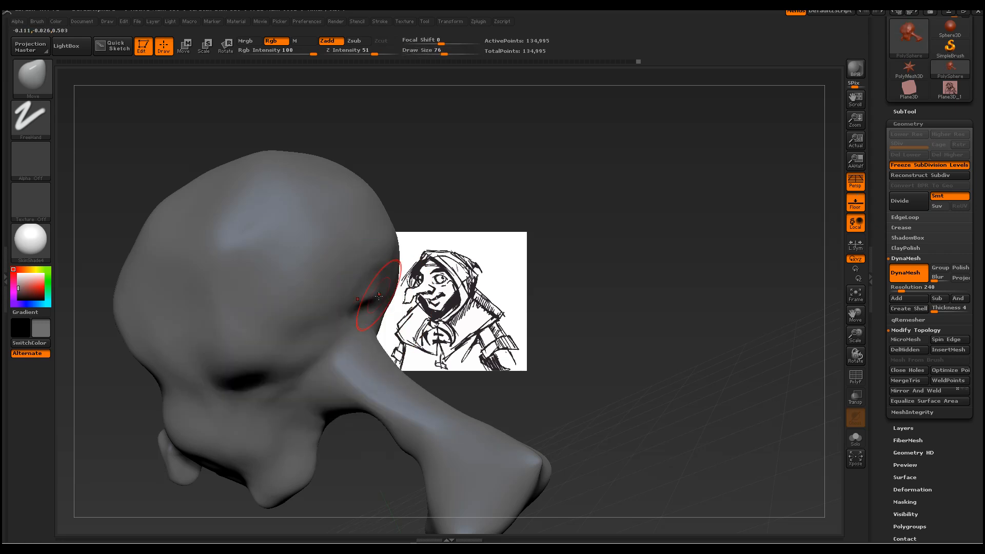
{"action": "key", "text": "shift"}
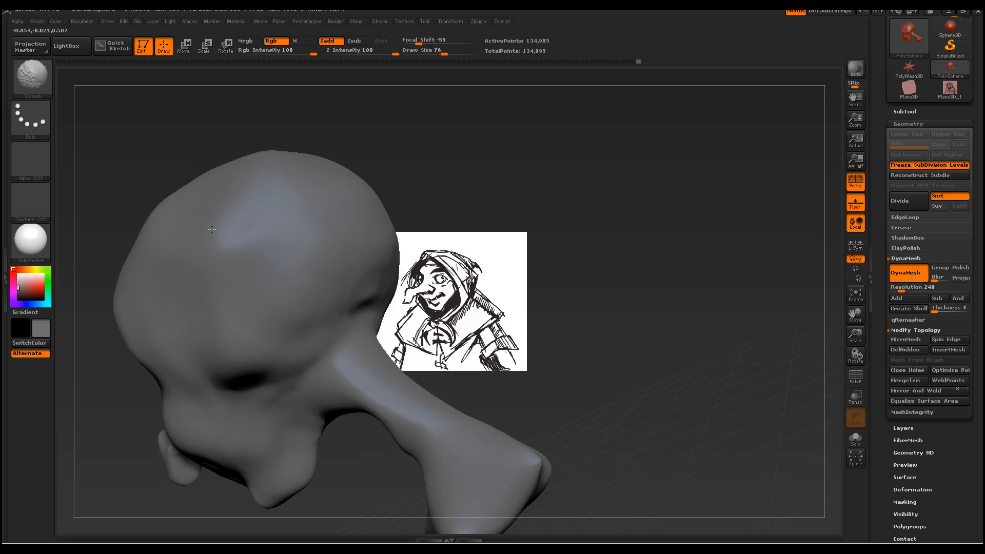
{"action": "mouse_move", "coordinate": [598, 257]}
{"action": "left_mouse_down"}
{"action": "mouse_move", "coordinate": [633, 272]}
{"action": "mouse_move", "coordinate": [638, 290]}
{"action": "left_mouse_up"}
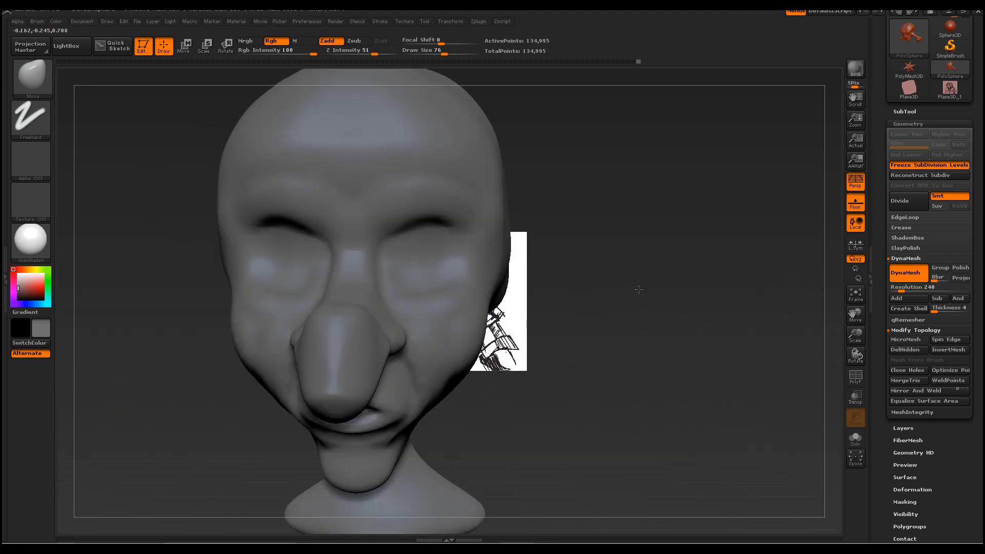
{"action": "left_click_drag", "start_coordinate": [684, 343], "coordinate": [587, 331]}
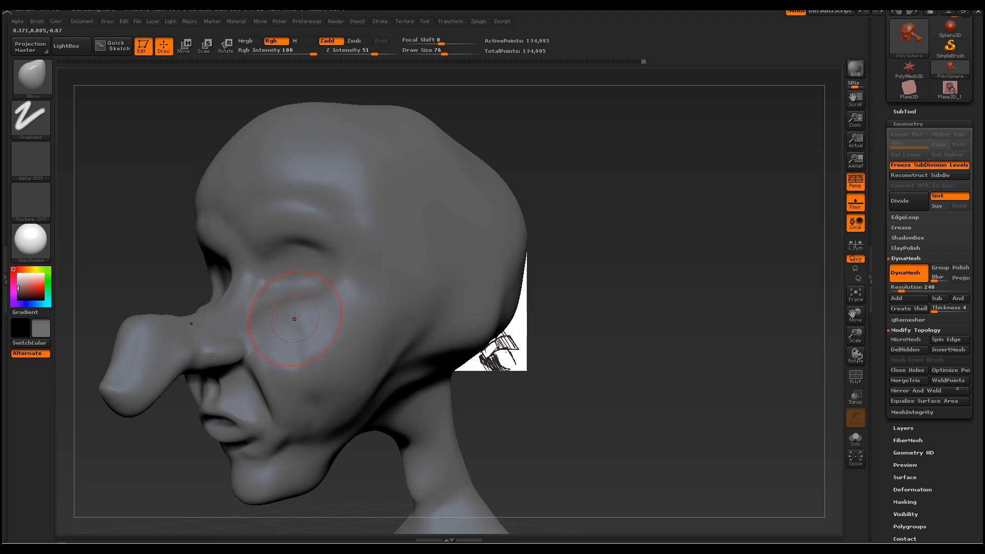
{"action": "right_click_drag", "start_coordinate": [296, 317], "coordinate": [325, 343]}
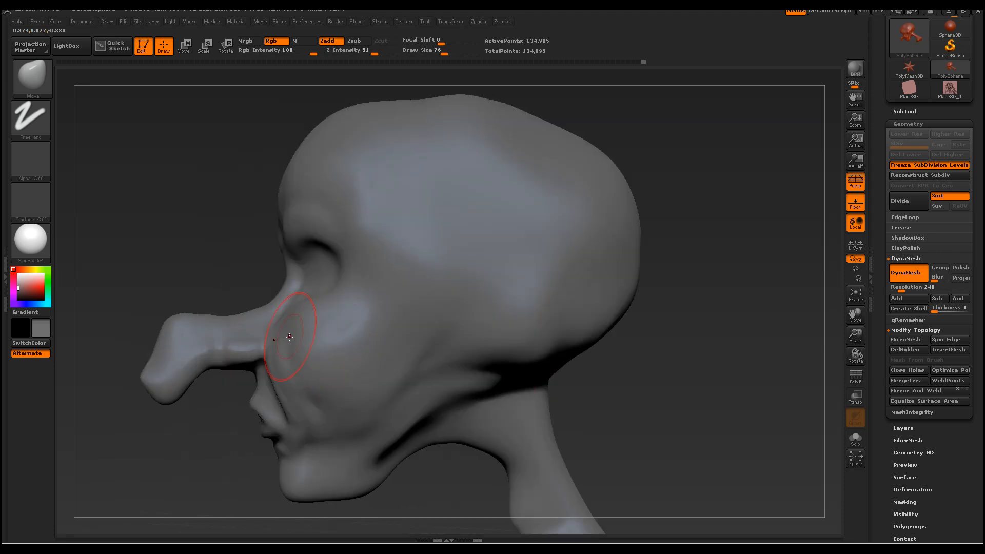
{"action": "left_click_drag", "start_coordinate": [654, 399], "coordinate": [922, 341], "text": "alt"}
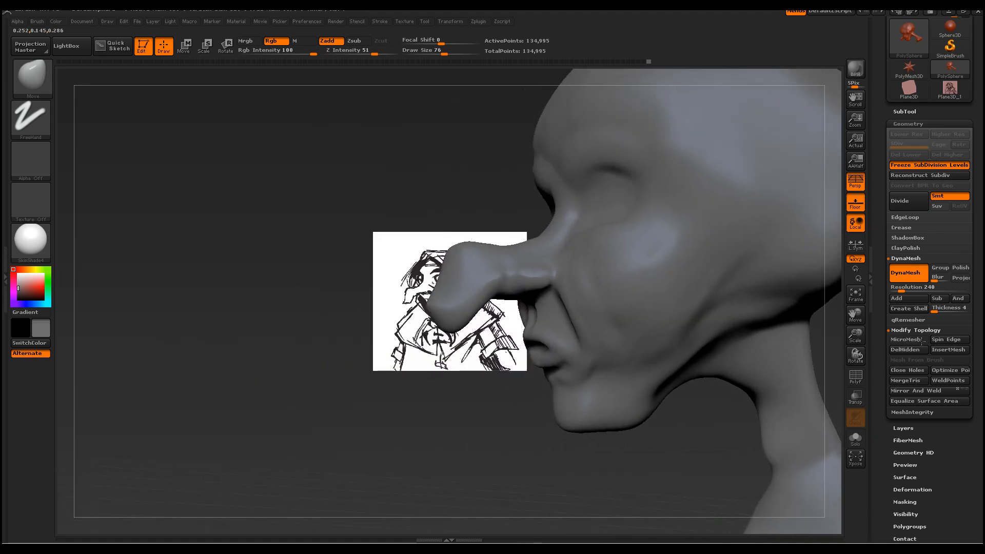
{"action": "right_click_drag", "start_coordinate": [528, 400], "coordinate": [626, 335]}
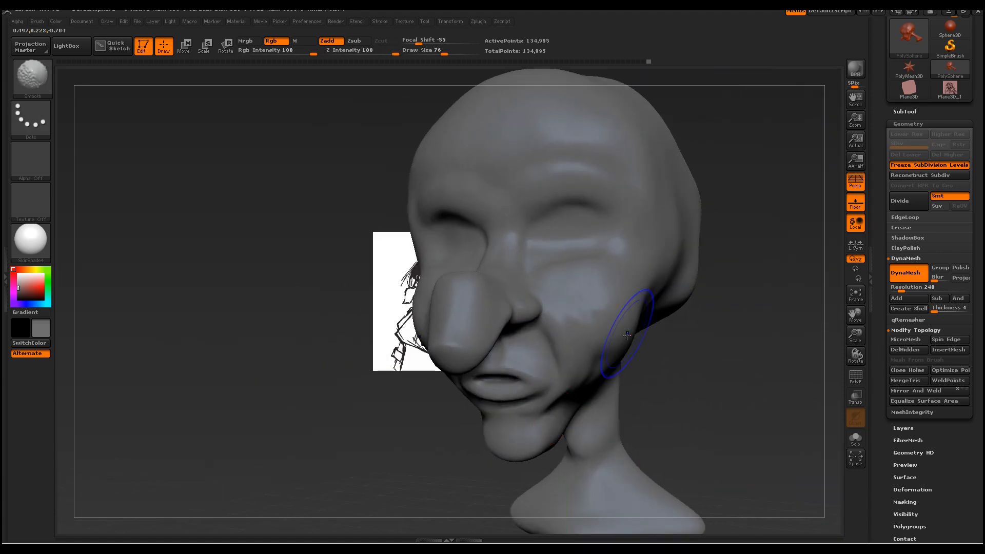
{"action": "right_click_drag", "start_coordinate": [544, 78], "coordinate": [731, 352], "text": "shift"}
Remesh the head with DynaMesh at resolution 128 and smooth the top of the skull at draw size 76
{"action": "left_click_drag", "start_coordinate": [901, 288], "coordinate": [897, 289]}
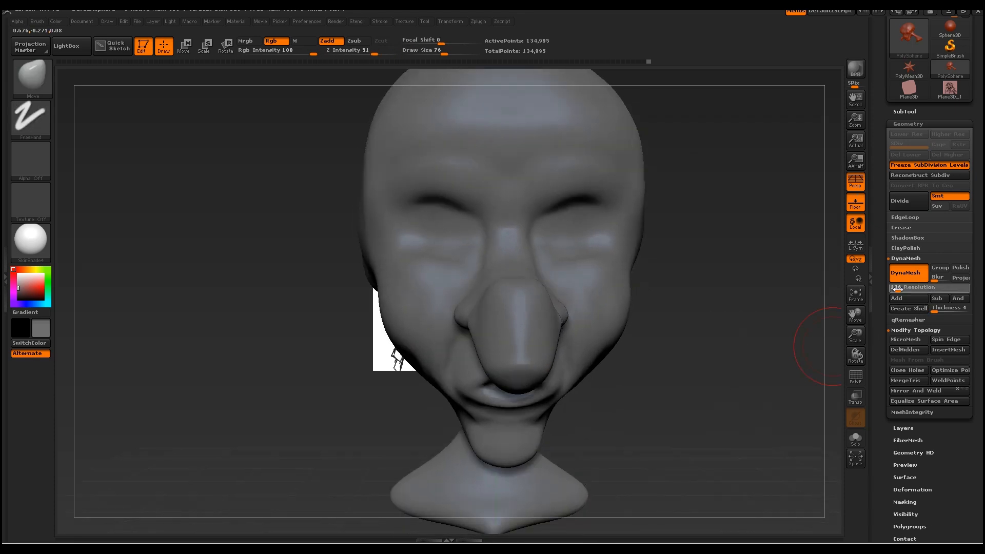
{"action": "mouse_move", "coordinate": [732, 154]}
{"action": "left_mouse_down", "text": "alt"}
{"action": "mouse_move", "coordinate": [756, 187]}
{"action": "mouse_move", "coordinate": [779, 259]}
{"action": "left_mouse_up", "text": "alt"}
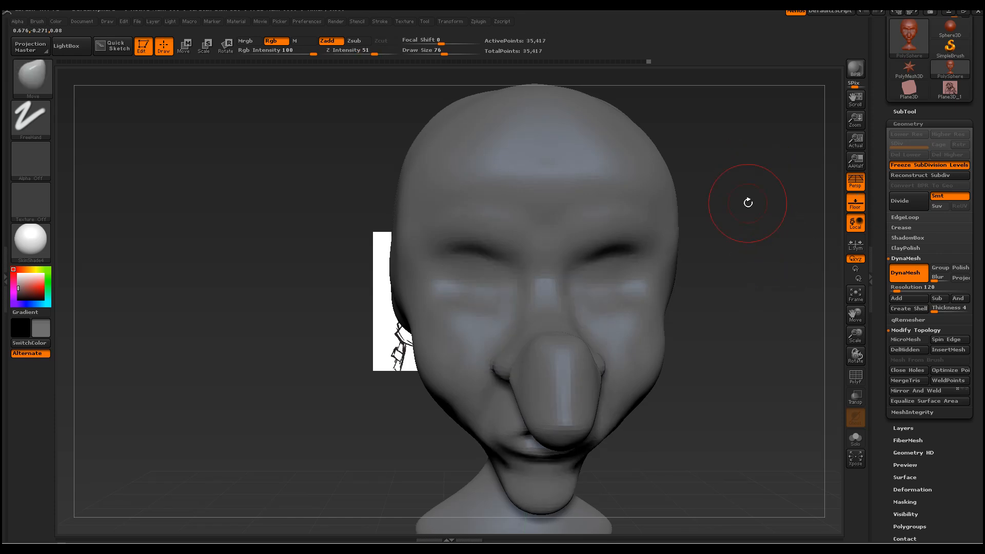
{"action": "mouse_move", "coordinate": [511, 188]}
{"action": "left_mouse_down", "text": "shift"}
{"action": "mouse_move", "coordinate": [545, 161]}
{"action": "mouse_move", "coordinate": [493, 100]}
{"action": "left_mouse_up", "text": "shift"}
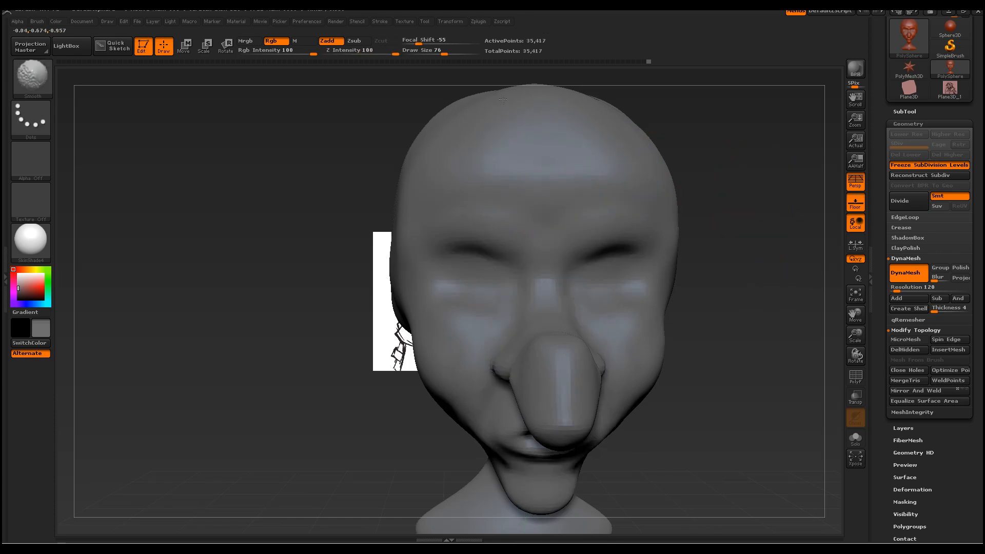
{"action": "left_click_drag", "start_coordinate": [725, 172], "coordinate": [710, 277], "text": "alt"}
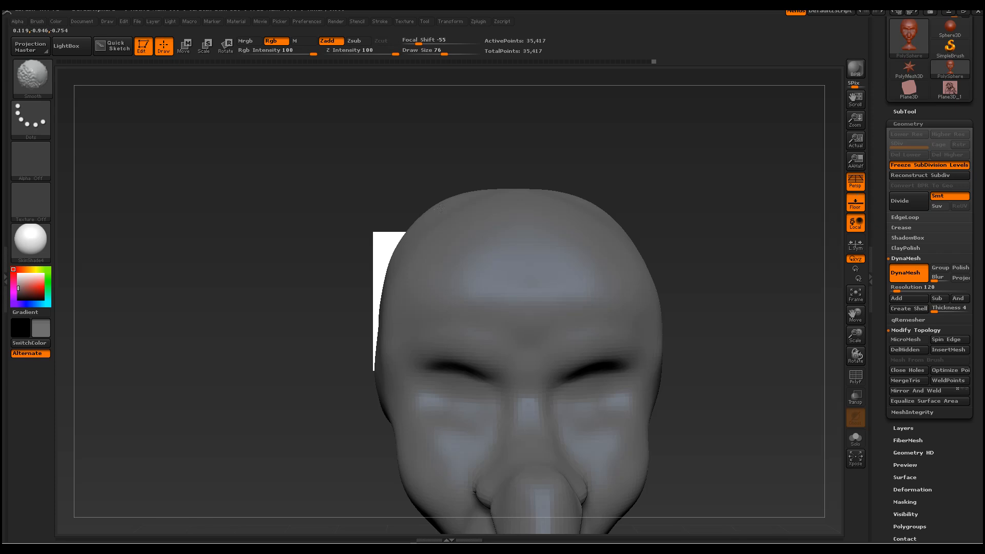
Remesh the head with DynaMesh at resolution 96 and smooth the top of the skull
{"action": "left_click_drag", "start_coordinate": [897, 289], "coordinate": [896, 290]}
{"action": "left_click_drag", "start_coordinate": [742, 151], "coordinate": [768, 183], "text": "ctrl"}
{"action": "key", "text": "shift"}
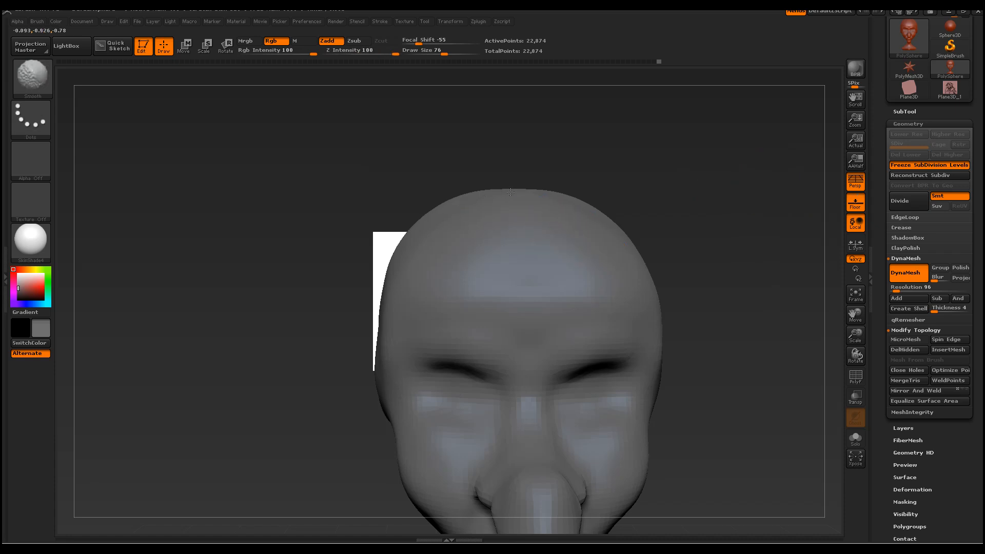
Smooth the cheek, temple and side of the forehead at draw size 76
{"action": "mouse_move", "coordinate": [728, 373]}
{"action": "left_mouse_down"}
{"action": "mouse_move", "coordinate": [770, 452]}
{"action": "mouse_move", "coordinate": [749, 331]}
{"action": "left_mouse_up"}
{"action": "key", "text": "shift"}
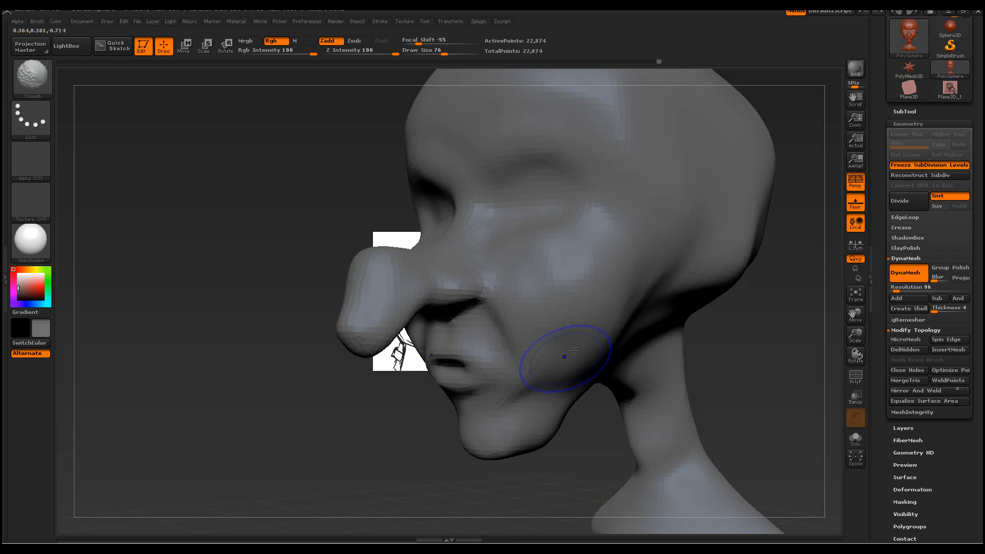
{"action": "left_click_drag", "start_coordinate": [505, 283], "coordinate": [499, 275], "text": "shift"}
{"action": "mouse_move", "coordinate": [536, 176]}
{"action": "left_mouse_down", "text": "shift"}
{"action": "mouse_move", "coordinate": [596, 181]}
{"action": "mouse_move", "coordinate": [613, 123]}
{"action": "left_mouse_up", "text": "shift"}
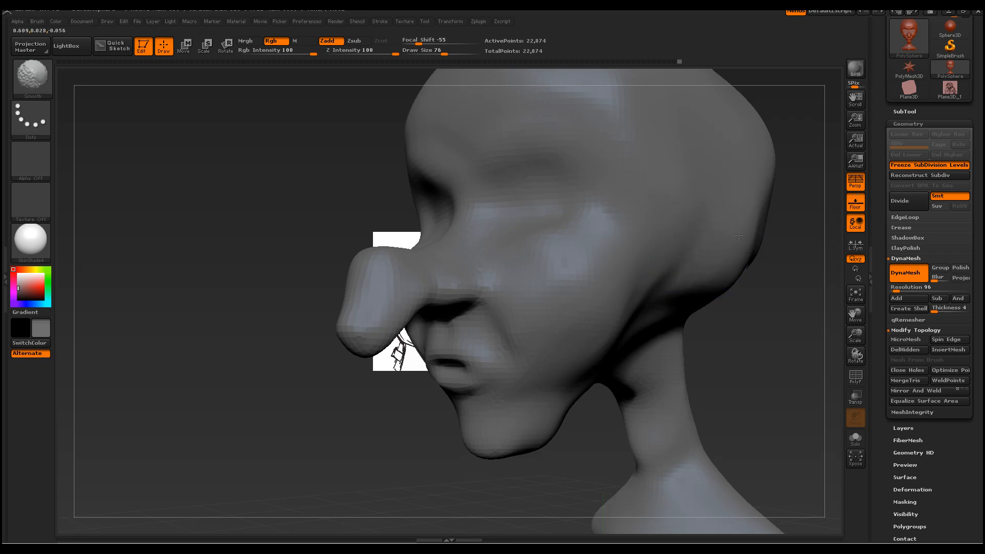
Reshape the upper side and back of the skull with Move at draw size 168, smoothing the surface between strokes
{"action": "mouse_move", "coordinate": [731, 284]}
{"action": "left_mouse_down"}
{"action": "mouse_move", "coordinate": [758, 359]}
{"action": "mouse_move", "coordinate": [779, 364]}
{"action": "mouse_move", "coordinate": [703, 419]}
{"action": "left_mouse_up"}
{"action": "key", "text": "space"}
{"action": "left_click_drag", "start_coordinate": [568, 220], "coordinate": [586, 220]}
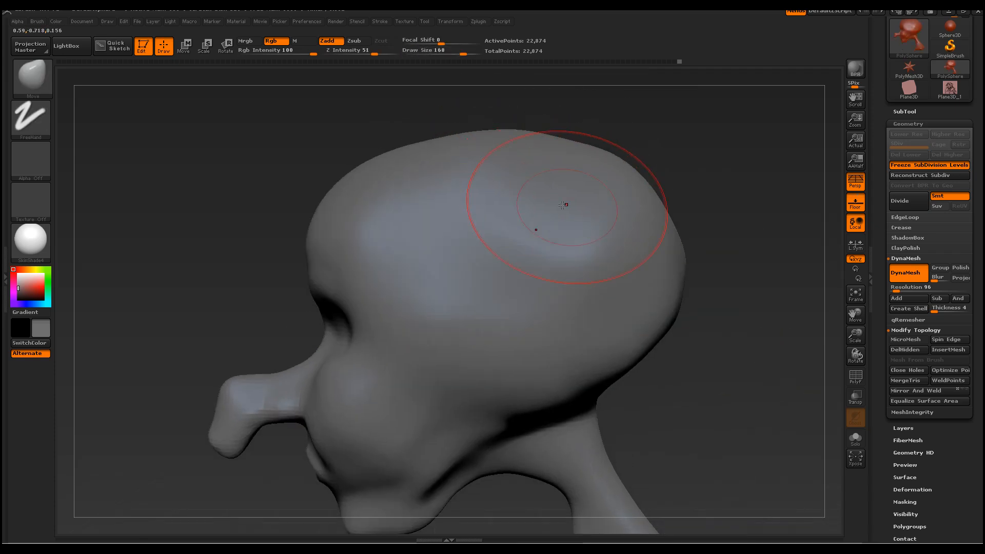
{"action": "key", "text": "shift"}
{"action": "left_click_drag", "start_coordinate": [511, 217], "coordinate": [514, 219], "text": "shift"}
{"action": "left_click_drag", "start_coordinate": [681, 264], "coordinate": [677, 262]}
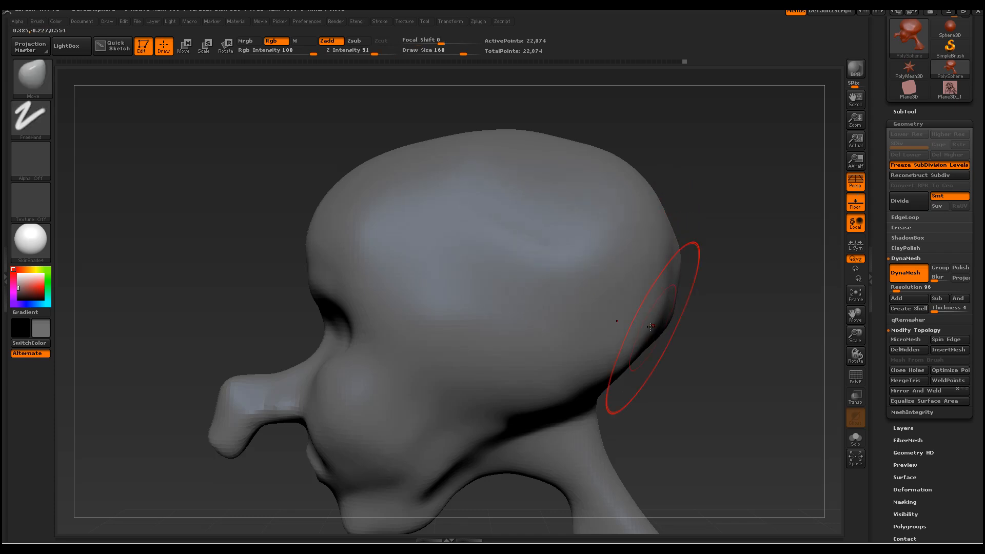
{"action": "mouse_move", "coordinate": [651, 335]}
{"action": "left_mouse_down", "text": "shift"}
{"action": "mouse_move", "coordinate": [672, 267]}
{"action": "mouse_move", "coordinate": [624, 149]}
{"action": "left_mouse_up", "text": "shift"}
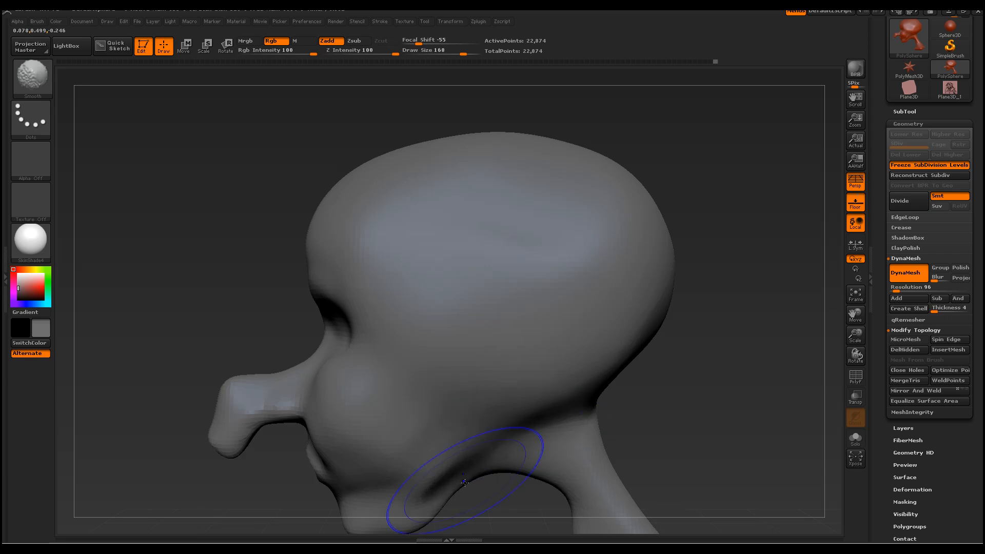
Refine the jawline and chin with Move at draw size 67, working from the front and the side
{"action": "left_click_drag", "start_coordinate": [735, 402], "coordinate": [715, 267], "text": "alt"}
{"action": "left_click_drag", "start_coordinate": [351, 402], "coordinate": [728, 345]}
{"action": "key", "text": "space"}
{"action": "left_click_drag", "start_coordinate": [548, 349], "coordinate": [529, 347]}
{"action": "key", "text": "space"}
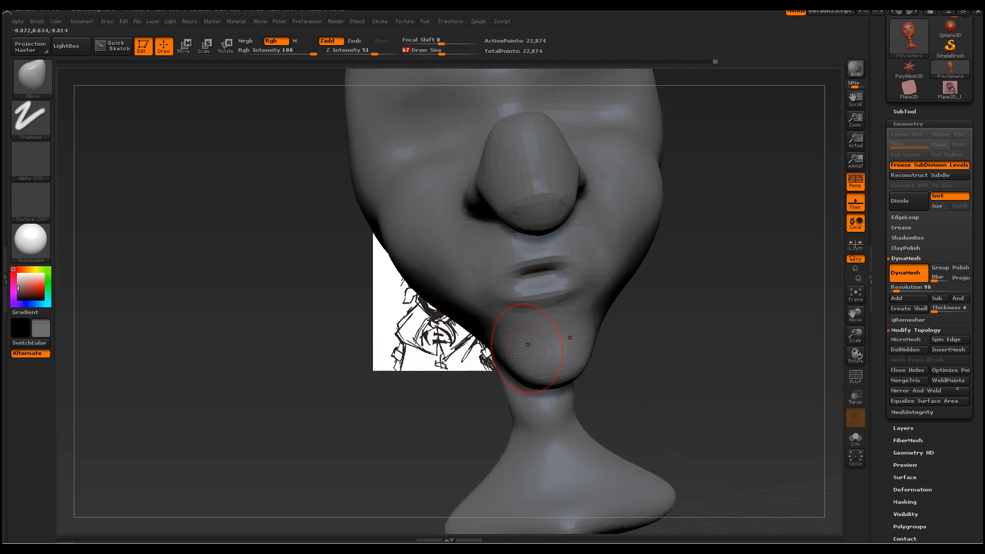
{"action": "left_click_drag", "start_coordinate": [471, 329], "coordinate": [485, 323]}
{"action": "left_click_drag", "start_coordinate": [652, 388], "coordinate": [759, 385]}
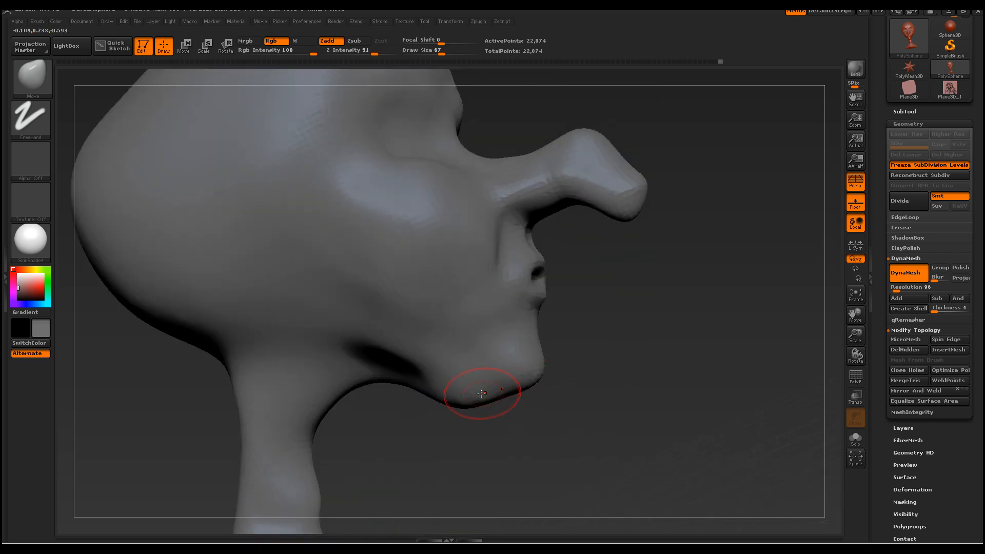
{"action": "left_click_drag", "start_coordinate": [659, 392], "coordinate": [679, 408], "text": "shift"}
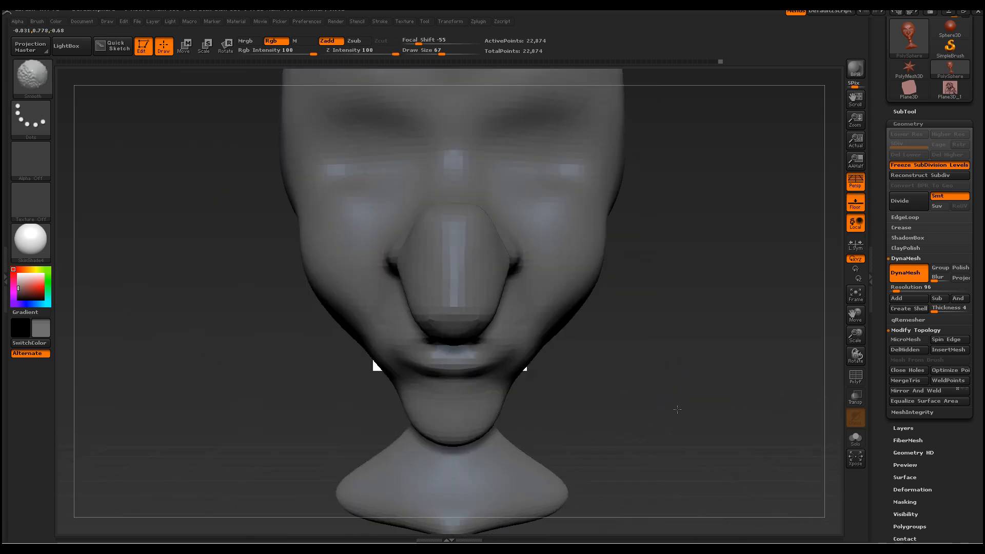
Remesh the head with DynaMesh at resolution 296 and smooth the face
{"action": "left_click_drag", "start_coordinate": [896, 289], "coordinate": [903, 289]}
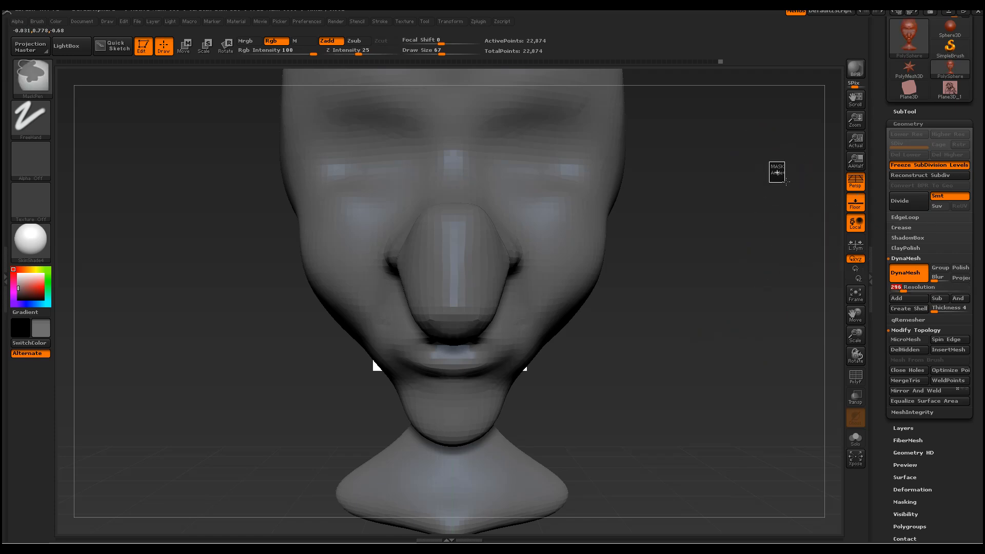
{"action": "left_click_drag", "start_coordinate": [784, 185], "coordinate": [784, 186], "text": "ctrl"}
{"action": "key", "text": "shift"}
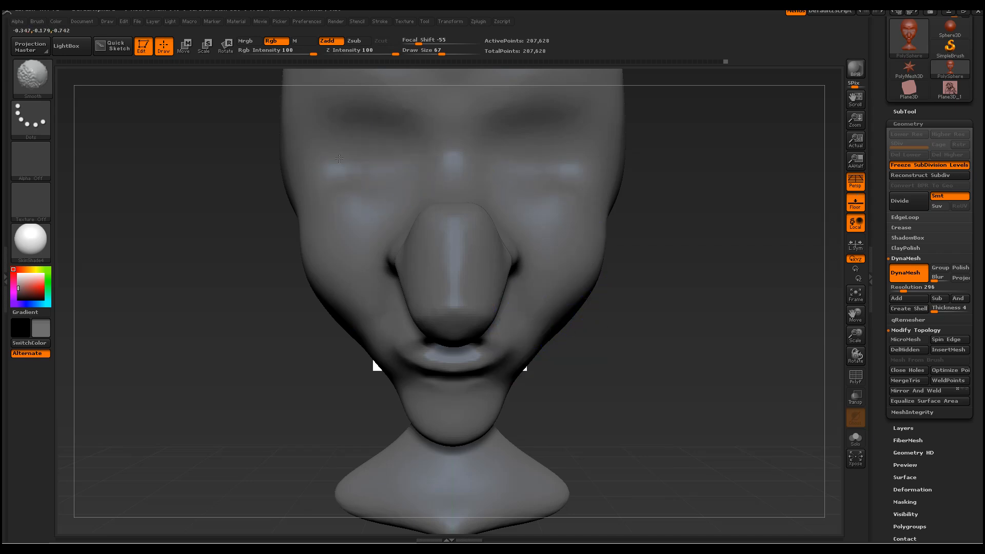
Smooth the cheeks and the area around the mouth at draw size 67 from several angles
{"action": "mouse_move", "coordinate": [730, 272]}
{"action": "left_mouse_down"}
{"action": "mouse_move", "coordinate": [734, 386]}
{"action": "mouse_move", "coordinate": [709, 378]}
{"action": "mouse_move", "coordinate": [718, 385]}
{"action": "left_mouse_up"}
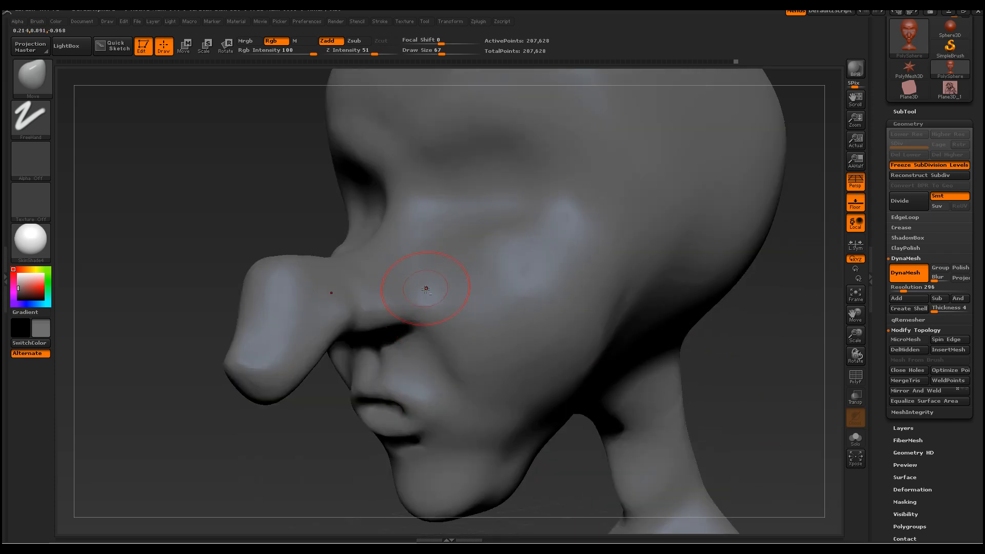
{"action": "left_click_drag", "start_coordinate": [773, 428], "coordinate": [759, 411]}
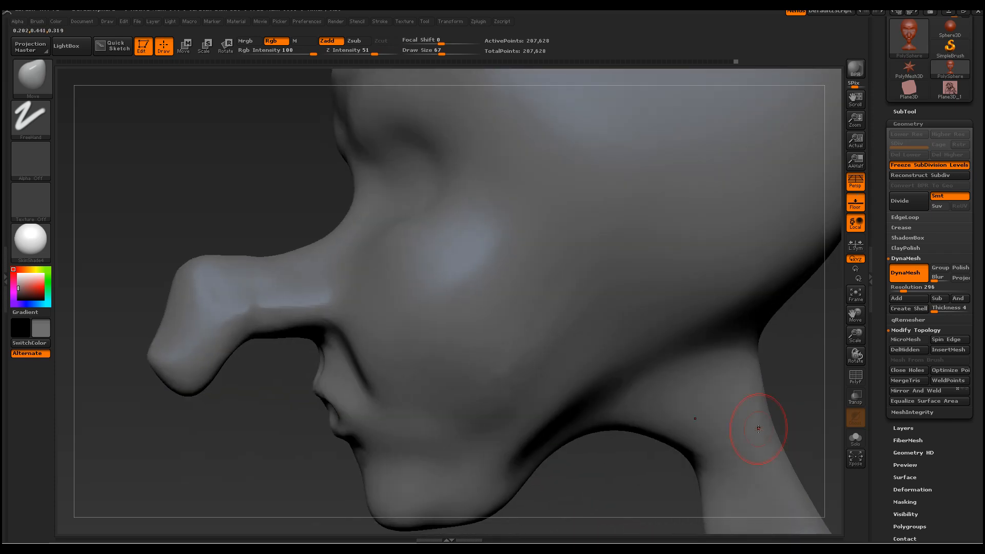
{"action": "key", "text": "shift"}
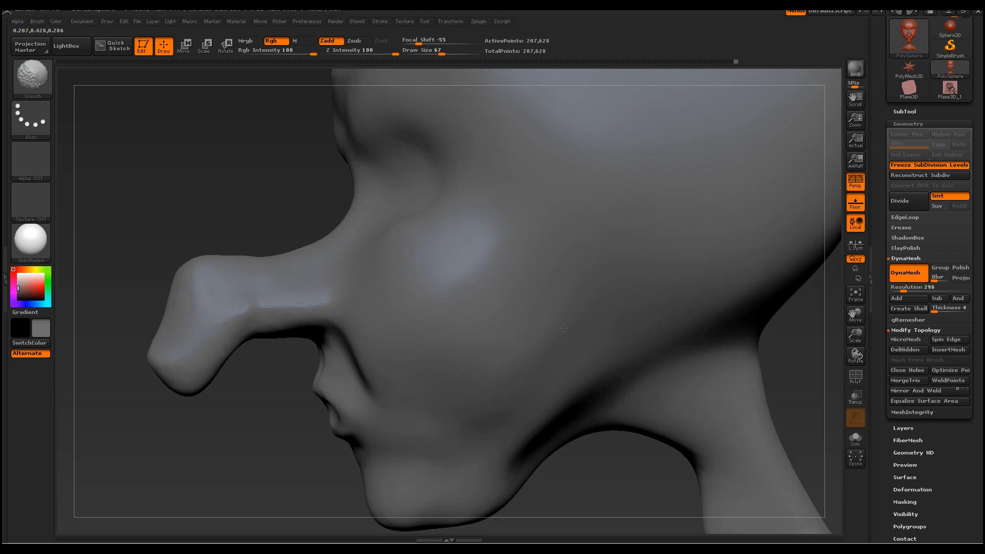
{"action": "left_click_drag", "start_coordinate": [267, 451], "coordinate": [286, 446]}
{"action": "key", "text": "shift"}
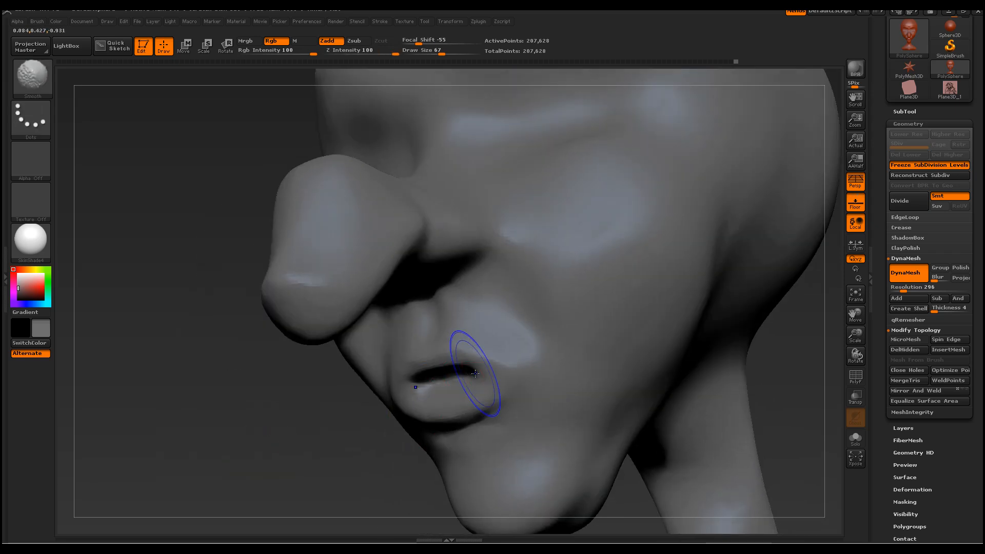
{"action": "mouse_move", "coordinate": [406, 407]}
{"action": "left_mouse_down"}
{"action": "mouse_move", "coordinate": [366, 442]}
{"action": "mouse_move", "coordinate": [375, 440]}
{"action": "left_mouse_up"}
{"action": "mouse_move", "coordinate": [464, 378]}
{"action": "left_mouse_down", "text": "shift"}
{"action": "mouse_move", "coordinate": [436, 377]}
{"action": "mouse_move", "coordinate": [447, 373]}
{"action": "mouse_move", "coordinate": [415, 414]}
{"action": "left_mouse_up", "text": "shift"}
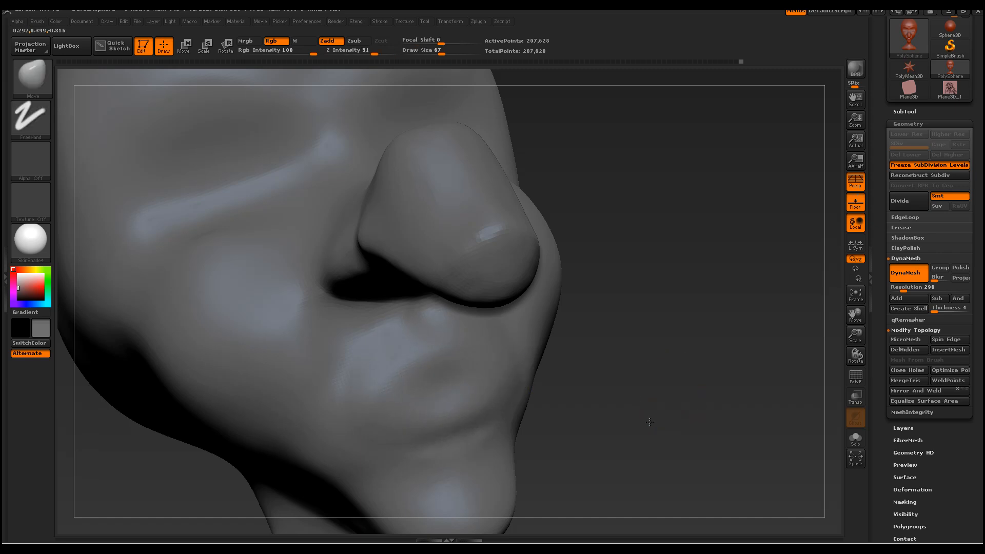
Paint a mask over the mouth opening with MaskPen at draw size 13
{"action": "left_click_drag", "start_coordinate": [651, 415], "coordinate": [714, 416]}
{"action": "left_click_drag", "start_coordinate": [850, 336], "coordinate": [687, 324]}
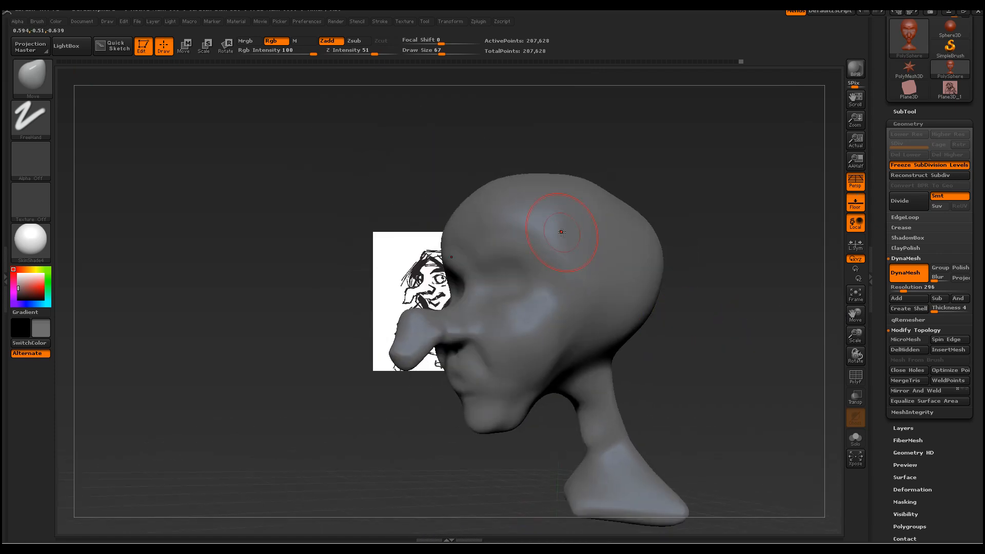
{"action": "key", "text": "ctrl"}
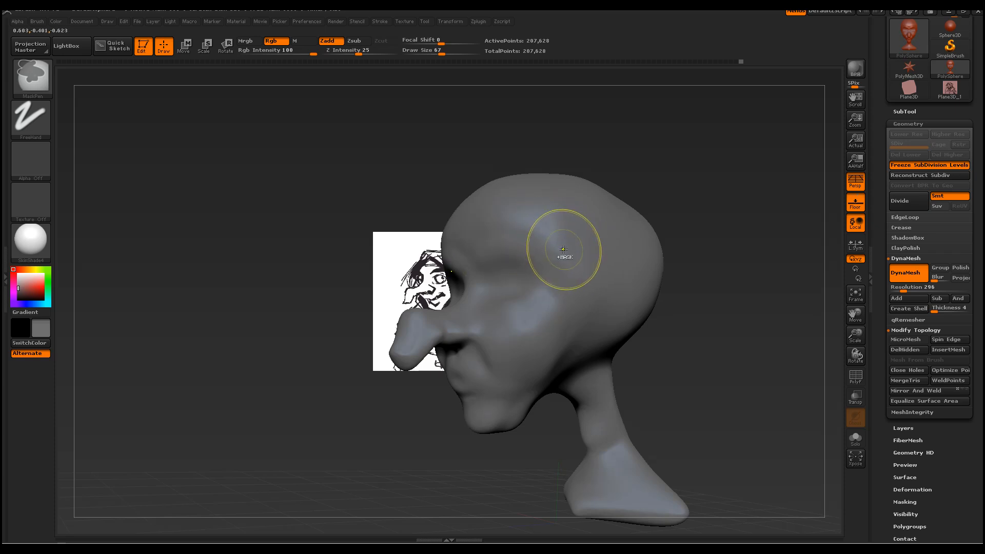
{"action": "right_click", "coordinate": [583, 260]}
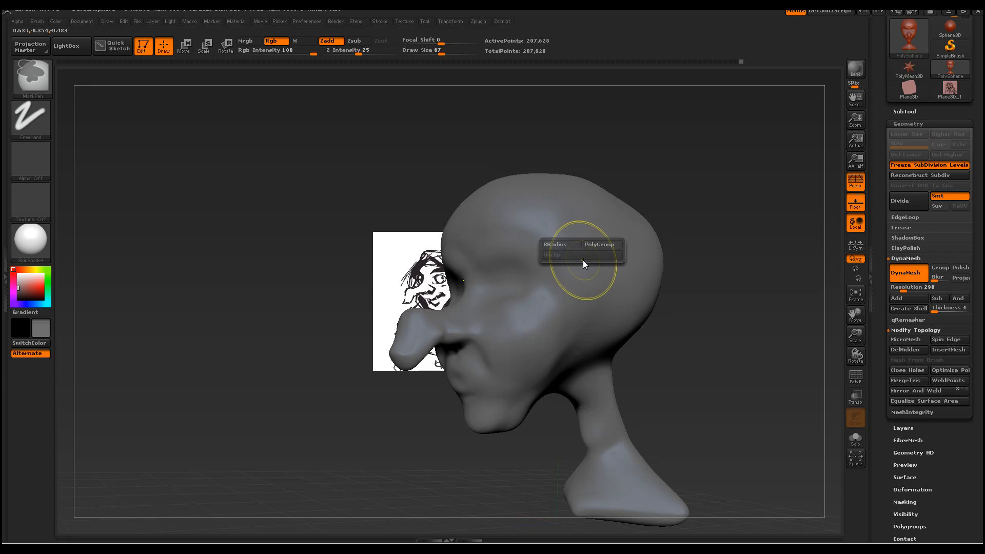
{"action": "right_click", "coordinate": [579, 209]}
{"action": "key", "text": "ctrl"}
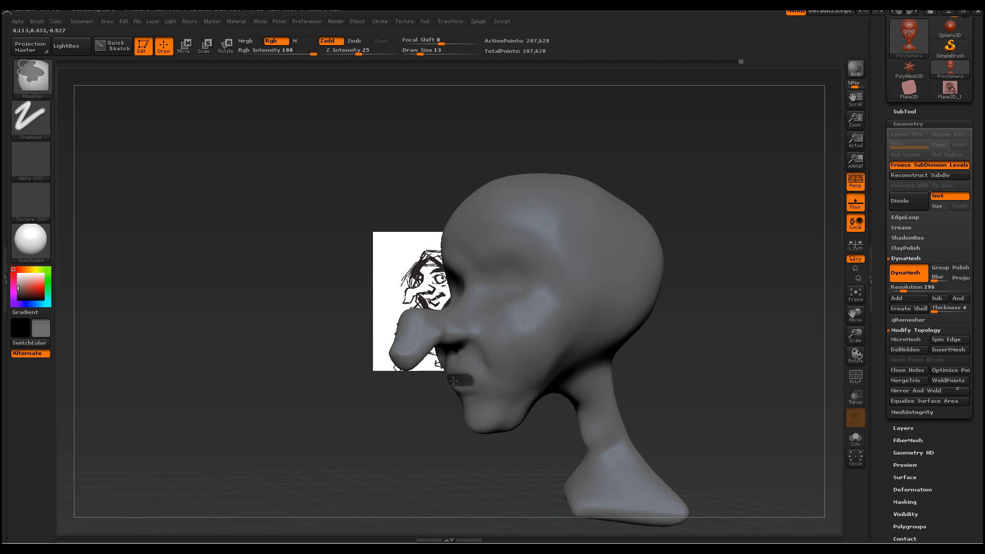
{"action": "mouse_move", "coordinate": [395, 428]}
{"action": "left_mouse_down"}
{"action": "mouse_move", "coordinate": [359, 420]}
{"action": "mouse_move", "coordinate": [447, 411]}
{"action": "left_mouse_up"}
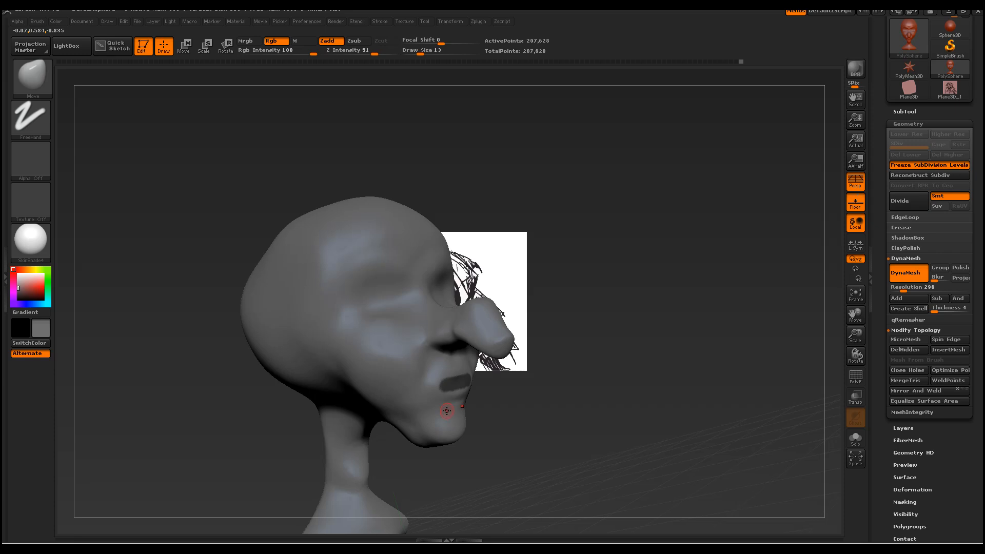
{"action": "left_click_drag", "start_coordinate": [679, 288], "coordinate": [519, 367]}
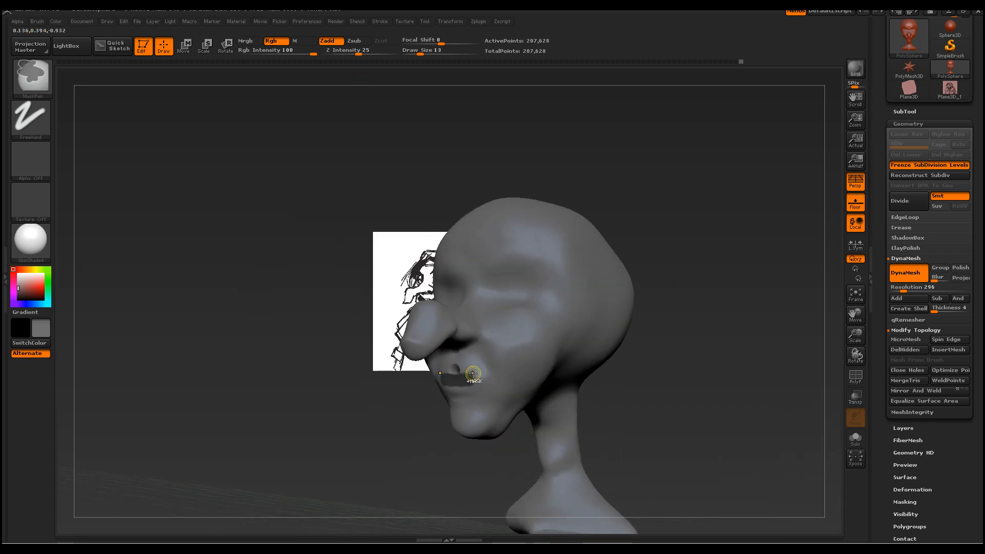
Select the ClayBuildup brush and invert the mask so that only the mouth area is editable
{"action": "left_click", "coordinate": [33, 77]}
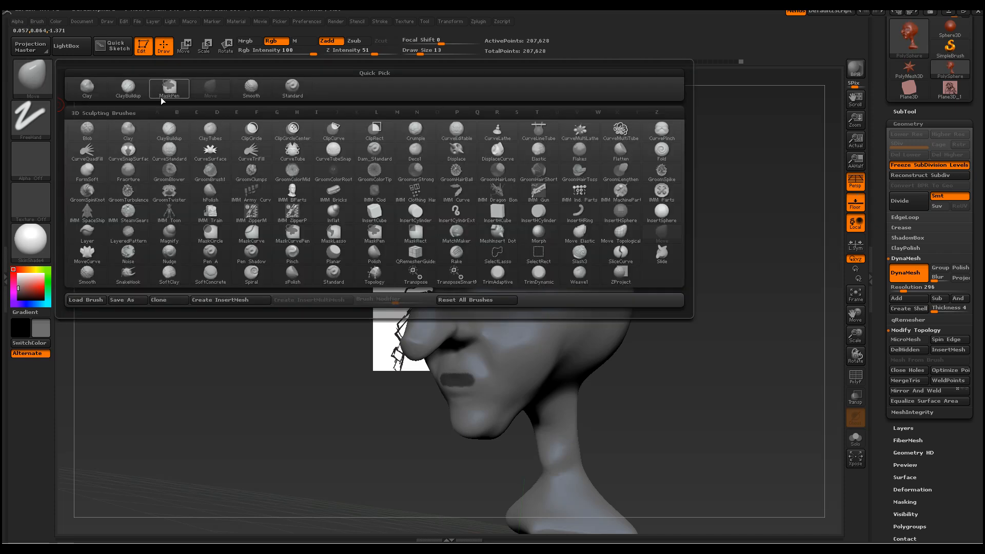
{"action": "left_click", "coordinate": [129, 88]}
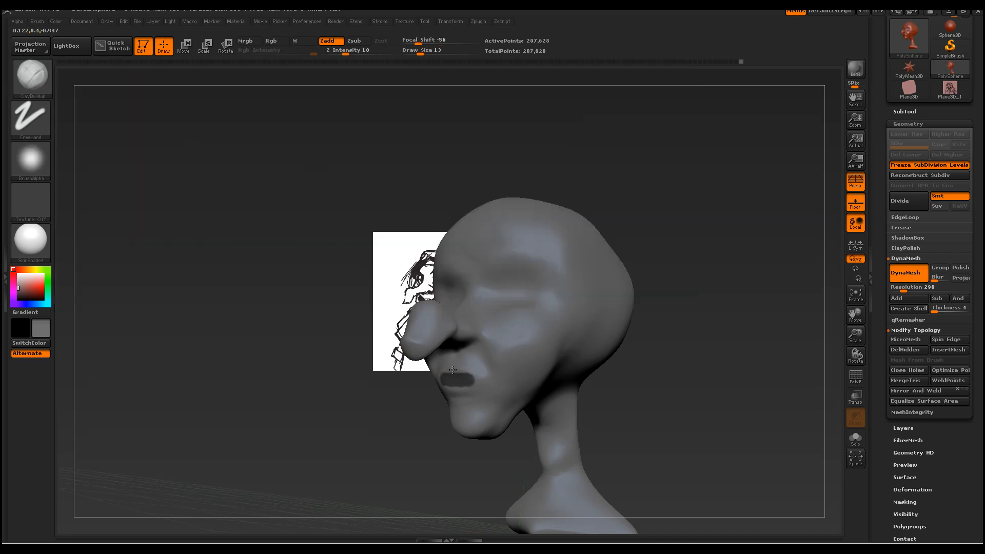
{"action": "left_click_drag", "start_coordinate": [651, 423], "coordinate": [823, 442]}
{"action": "left_click_drag", "start_coordinate": [977, 462], "coordinate": [970, 401]}
{"action": "left_click", "coordinate": [907, 421]}
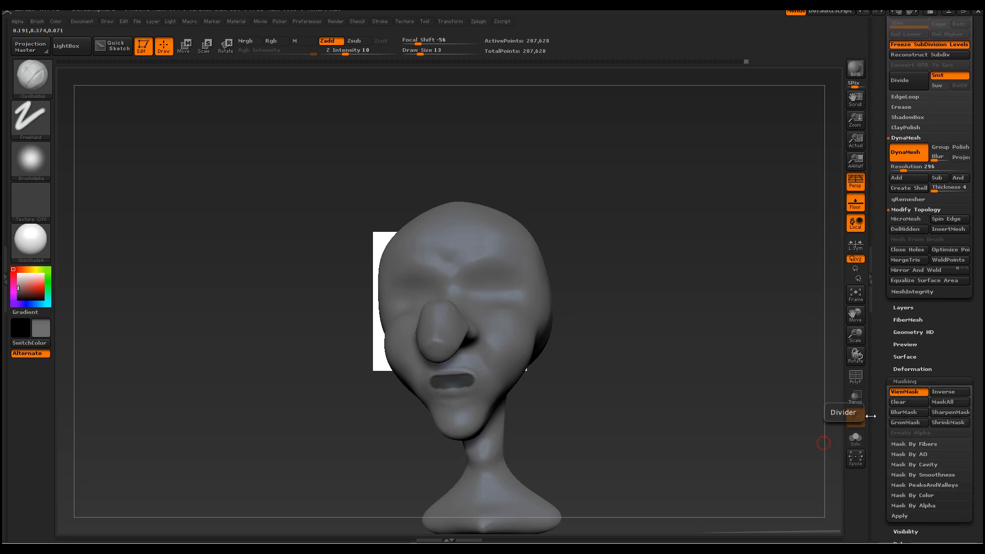
{"action": "left_click", "coordinate": [942, 393]}
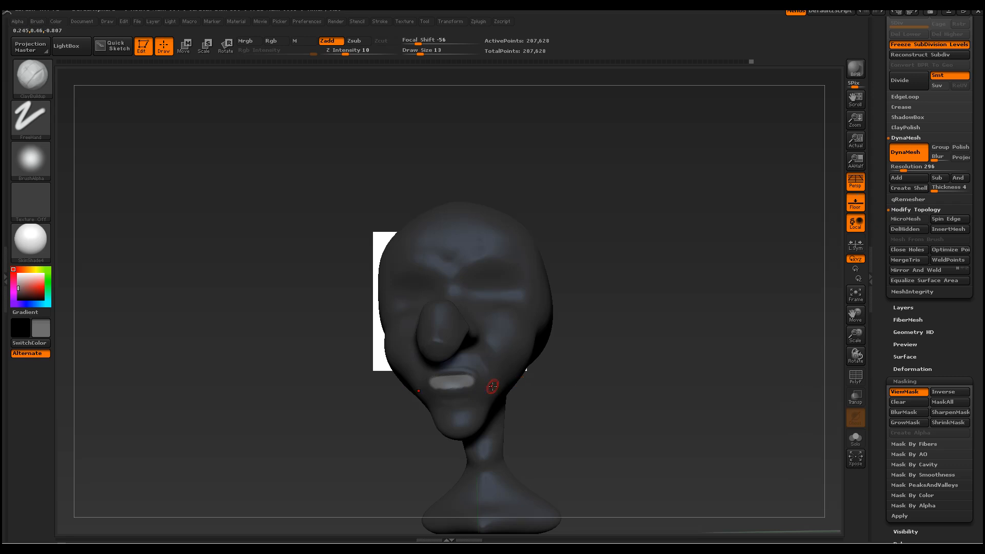
Soften the mask edge and carve into the unmasked mouth area with ClayBuildup at draw size 41
{"action": "left_click_drag", "start_coordinate": [617, 409], "coordinate": [653, 425]}
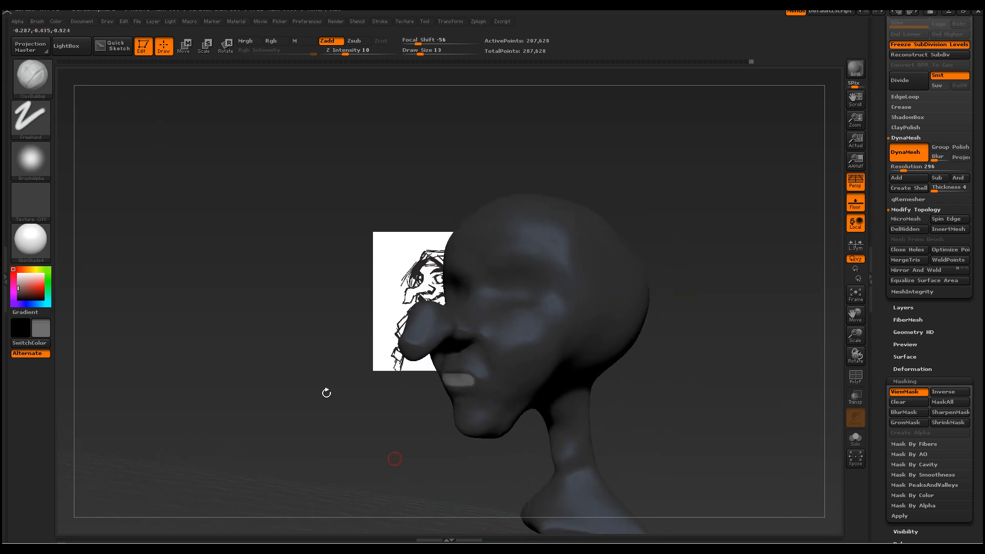
{"action": "key", "text": "space"}
{"action": "left_click_drag", "start_coordinate": [452, 379], "coordinate": [471, 378]}
{"action": "left_click", "coordinate": [473, 389], "text": "ctrl"}
{"action": "left_click", "coordinate": [465, 378]}
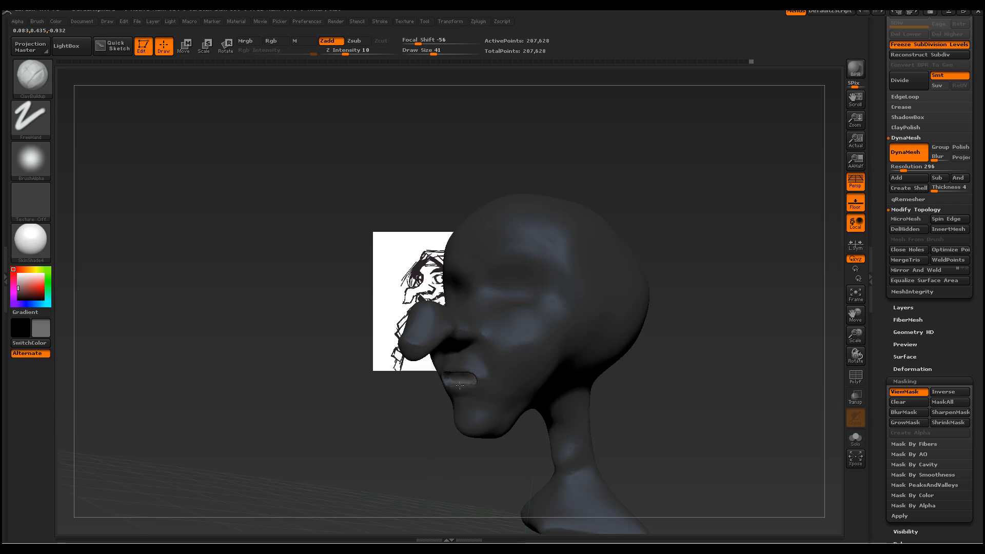
{"action": "left_click_drag", "start_coordinate": [659, 417], "coordinate": [670, 391]}
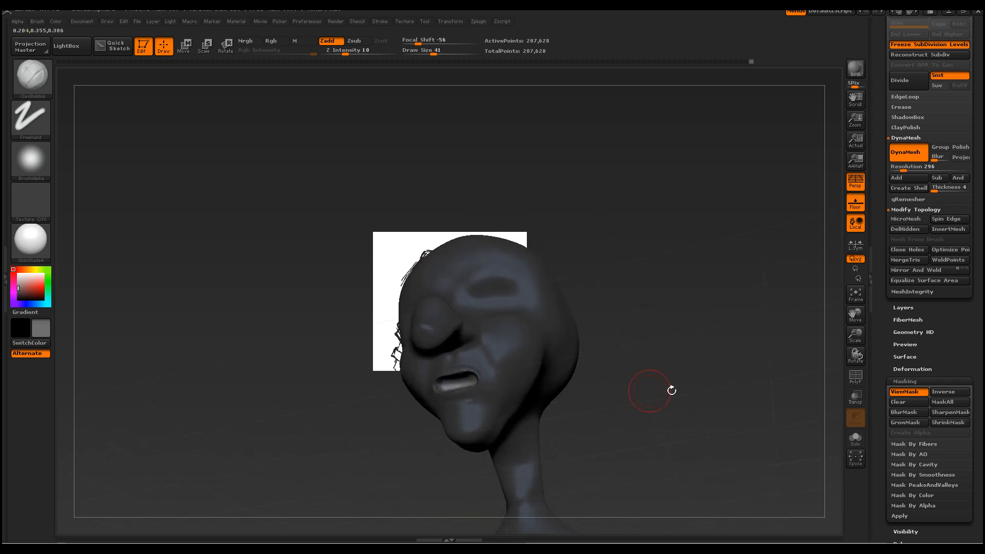
{"action": "key", "text": "shift"}
{"action": "left_click_drag", "start_coordinate": [645, 433], "coordinate": [577, 411]}
{"action": "key", "text": "shift"}
{"action": "left_click_drag", "start_coordinate": [454, 391], "coordinate": [458, 232]}
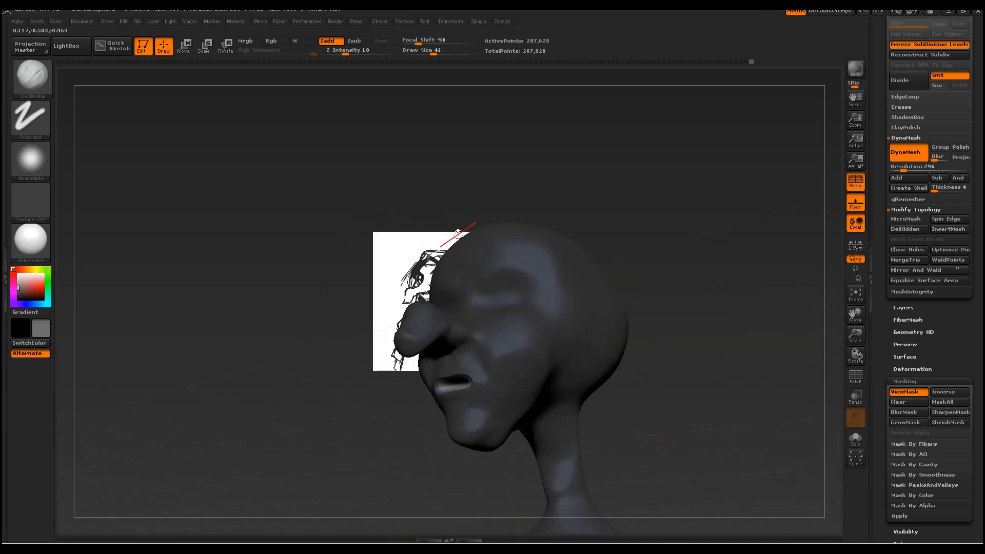
Push the unmasked mouth area back into the head using a transpose Move line drawn from the lips
{"action": "left_click", "coordinate": [186, 49]}
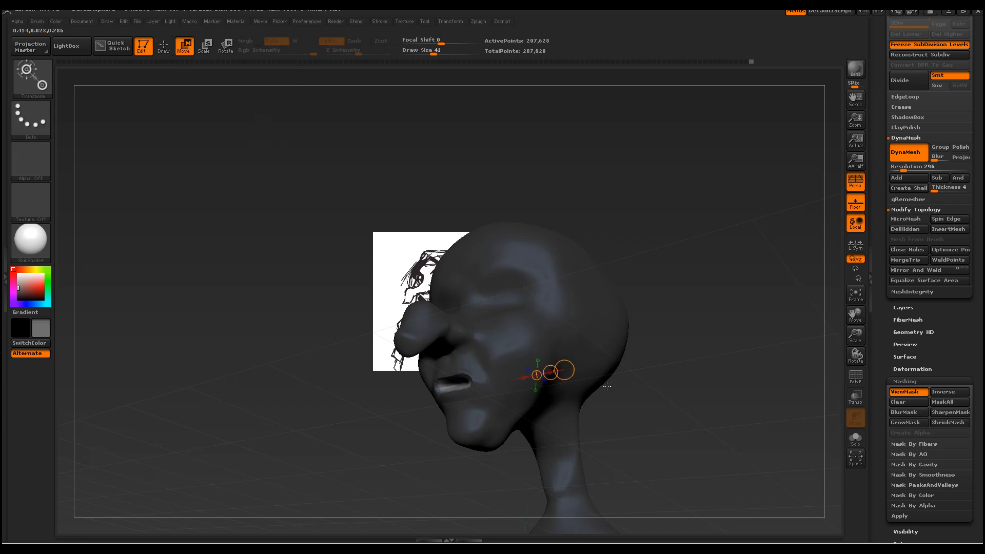
{"action": "left_click_drag", "start_coordinate": [672, 211], "coordinate": [629, 240]}
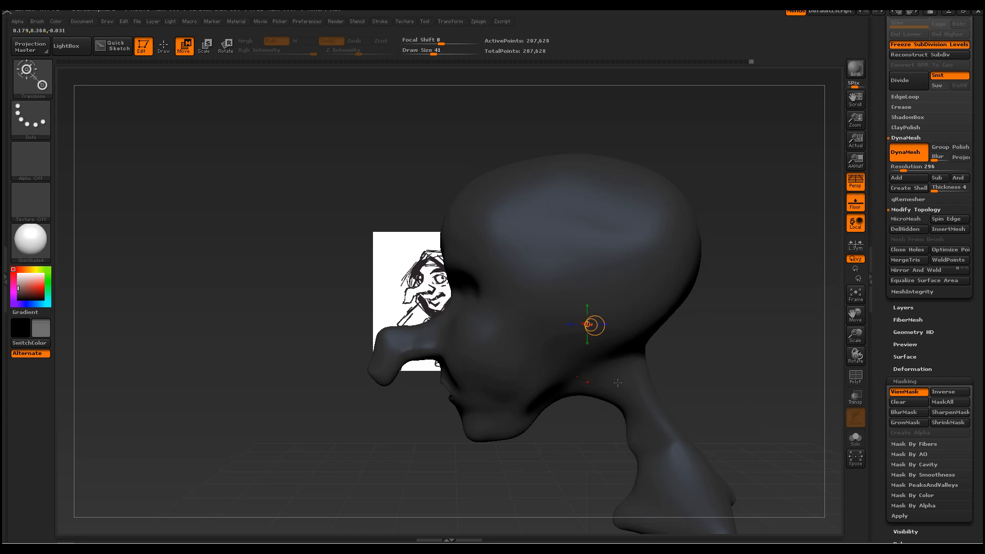
{"action": "left_click_drag", "start_coordinate": [449, 389], "coordinate": [512, 380]}
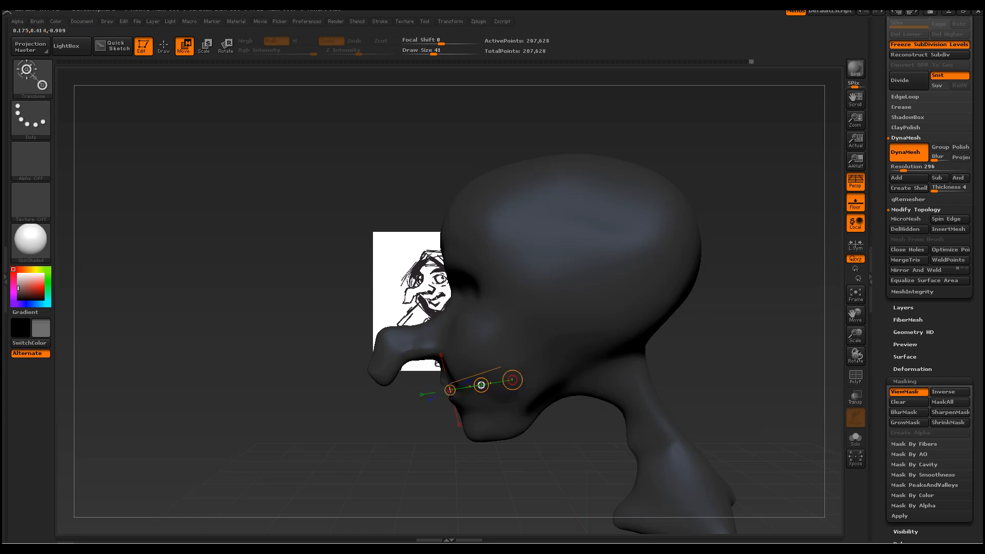
{"action": "left_click_drag", "start_coordinate": [481, 385], "coordinate": [493, 383]}
{"action": "left_click_drag", "start_coordinate": [328, 421], "coordinate": [462, 355]}
{"action": "left_click_drag", "start_coordinate": [471, 392], "coordinate": [471, 384]}
Draw a transpose Scale line up the face from just below the mouth
{"action": "left_click_drag", "start_coordinate": [641, 397], "coordinate": [624, 379]}
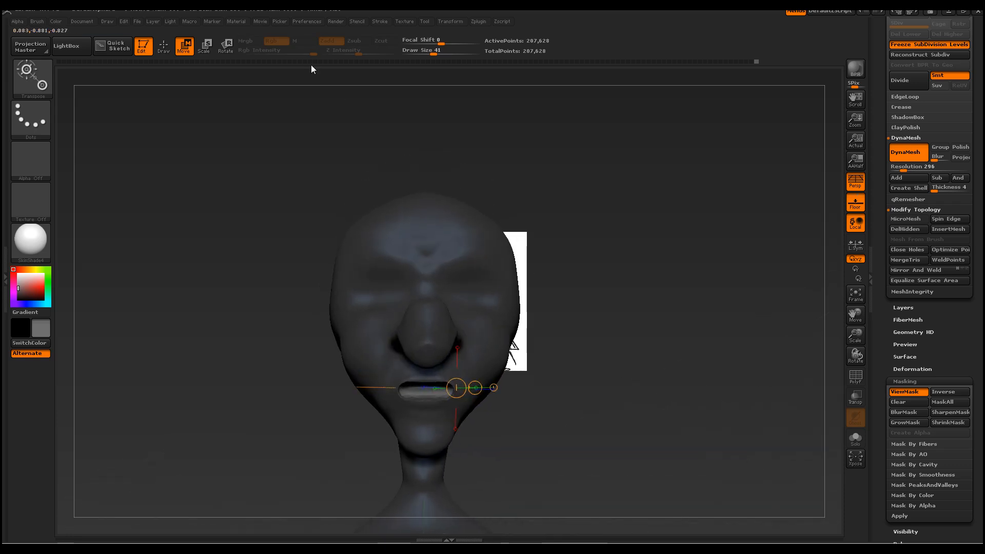
{"action": "left_click", "coordinate": [203, 47]}
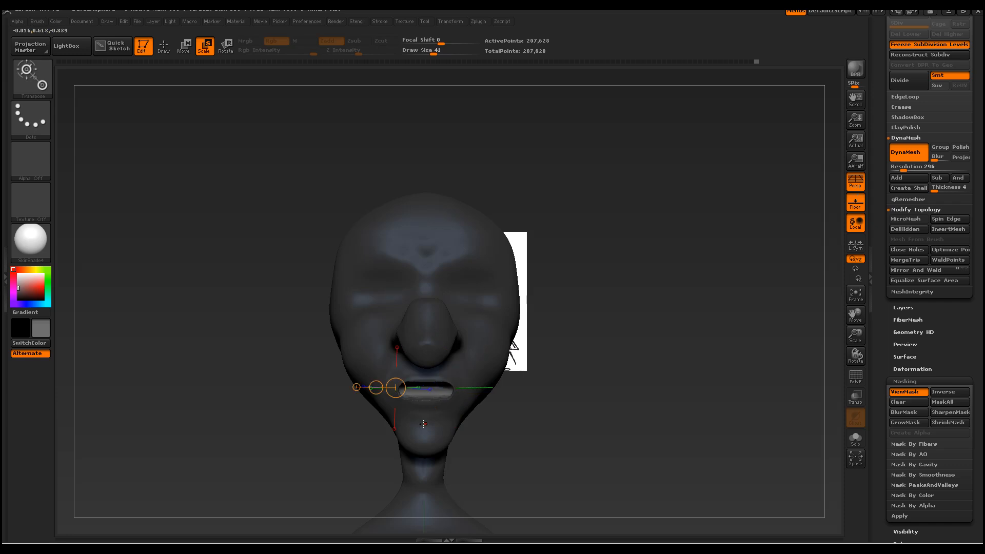
{"action": "left_click_drag", "start_coordinate": [425, 402], "coordinate": [422, 282]}
{"action": "mouse_move", "coordinate": [518, 420]}
{"action": "left_mouse_down"}
{"action": "mouse_move", "coordinate": [571, 403]}
{"action": "mouse_move", "coordinate": [584, 413]}
{"action": "mouse_move", "coordinate": [647, 410]}
{"action": "left_mouse_up"}
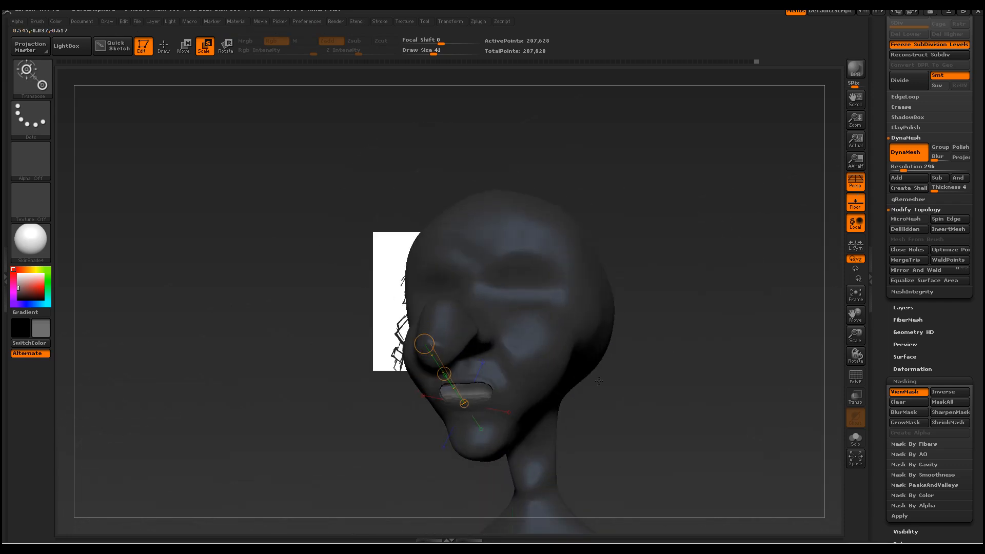
Return to Draw mode, turn off the mask display, and re-DynaMesh the head
{"action": "left_click", "coordinate": [164, 46]}
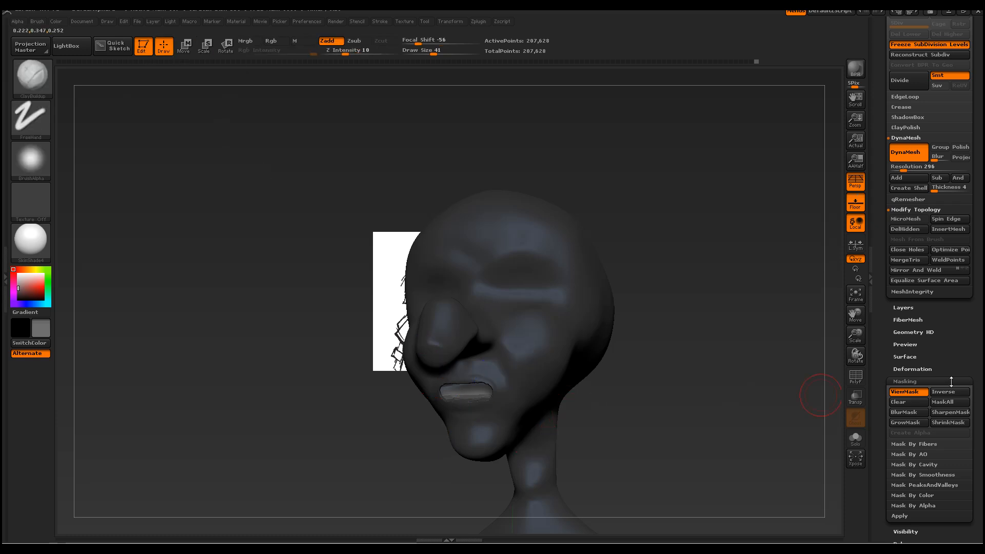
{"action": "left_click", "coordinate": [915, 401]}
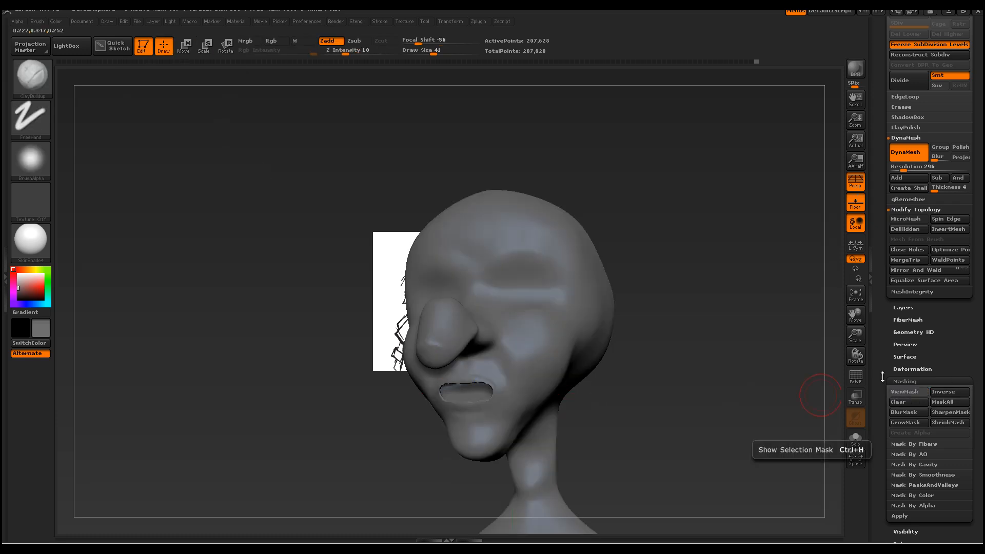
{"action": "left_click_drag", "start_coordinate": [720, 172], "coordinate": [739, 195], "text": "ctrl"}
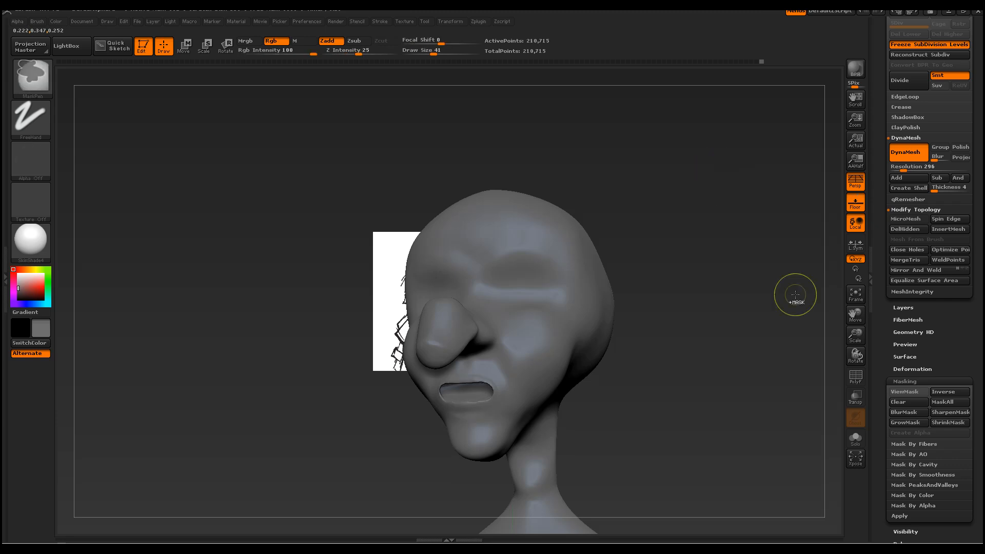
Select the Move brush and reshape the upper lip at draw size 41
{"action": "mouse_move", "coordinate": [729, 355]}
{"action": "left_mouse_down"}
{"action": "mouse_move", "coordinate": [703, 370]}
{"action": "mouse_move", "coordinate": [729, 382]}
{"action": "mouse_move", "coordinate": [674, 364]}
{"action": "mouse_move", "coordinate": [756, 410]}
{"action": "left_mouse_up"}
{"action": "left_click_drag", "start_coordinate": [856, 336], "coordinate": [590, 351]}
{"action": "left_click_drag", "start_coordinate": [314, 427], "coordinate": [390, 421]}
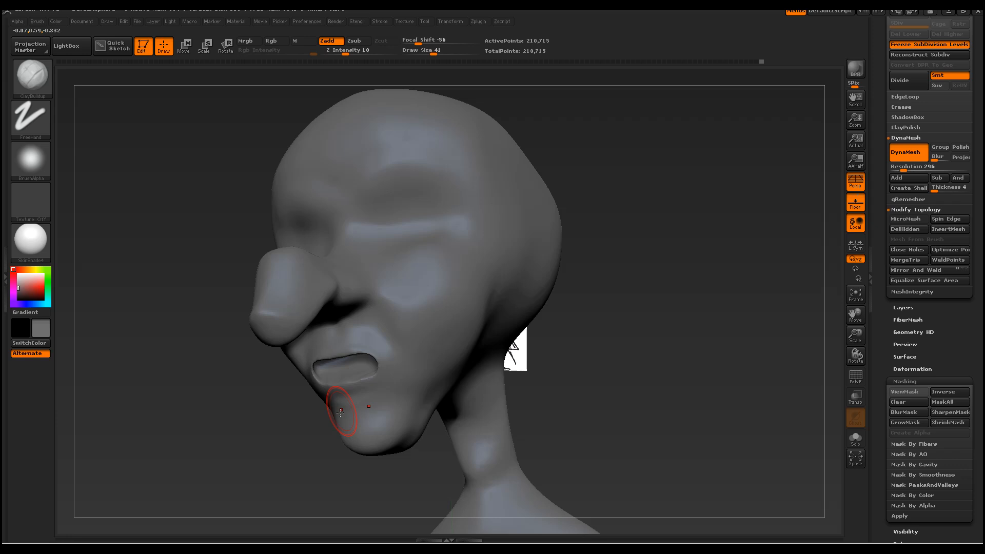
{"action": "left_click", "coordinate": [41, 84]}
{"action": "left_click", "coordinate": [272, 92]}
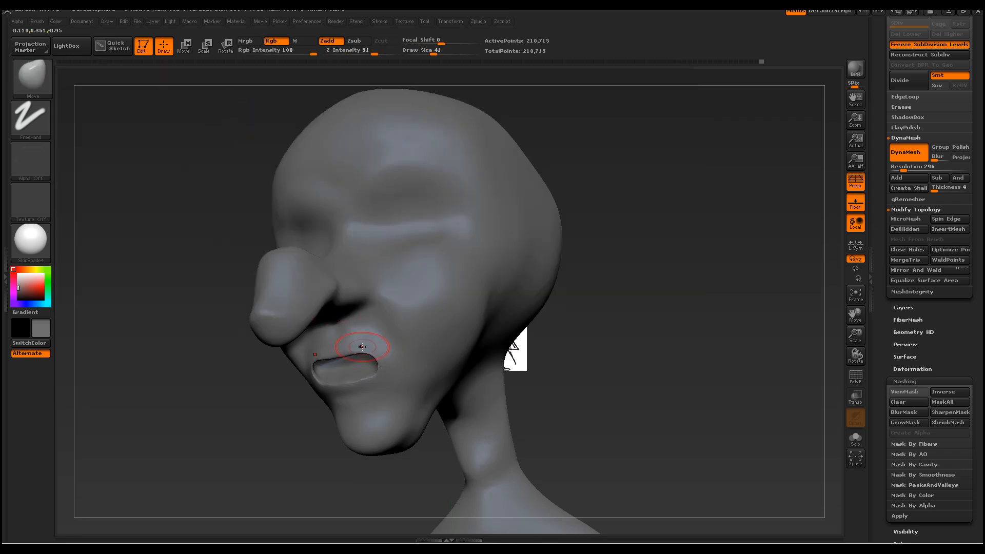
{"action": "mouse_move", "coordinate": [358, 351]}
{"action": "left_mouse_down"}
{"action": "mouse_move", "coordinate": [359, 386]}
{"action": "mouse_move", "coordinate": [384, 373]}
{"action": "mouse_move", "coordinate": [355, 369]}
{"action": "mouse_move", "coordinate": [371, 353]}
{"action": "left_mouse_up"}
Pull the corner of the mouth slightly downward with the Move brush at draw size 72
{"action": "key", "text": "space"}
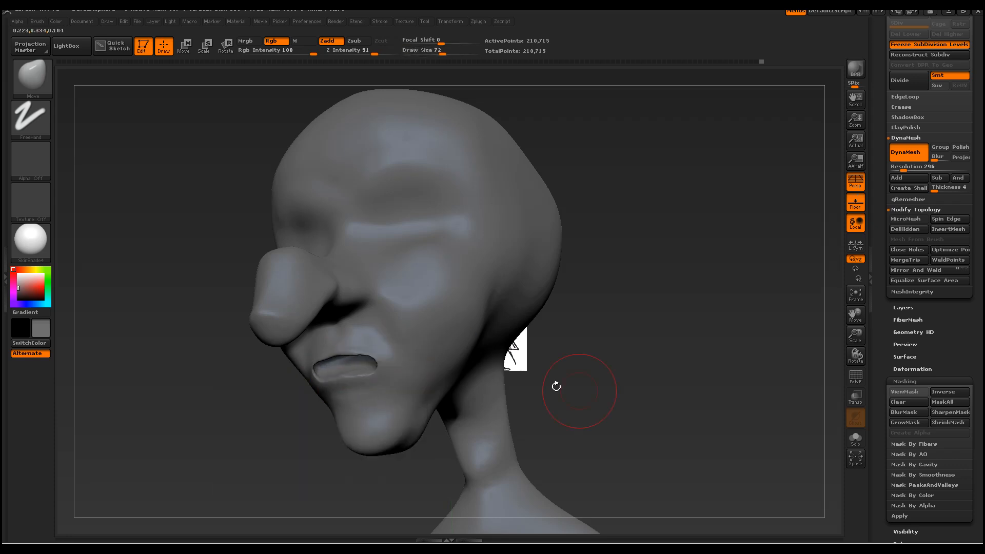
{"action": "left_click_drag", "start_coordinate": [556, 385], "coordinate": [607, 386]}
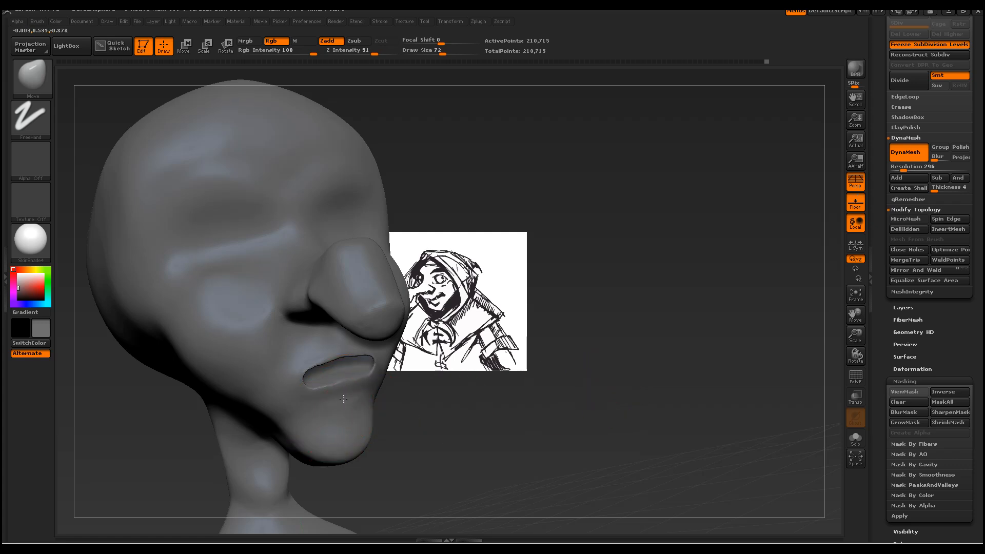
{"action": "mouse_move", "coordinate": [301, 377]}
{"action": "left_mouse_down"}
{"action": "mouse_move", "coordinate": [341, 363]}
{"action": "mouse_move", "coordinate": [301, 384]}
{"action": "left_mouse_up"}
Push in the eye sockets with the Move brush at draw size 38 and smooth the area beneath them
{"action": "mouse_move", "coordinate": [534, 418]}
{"action": "left_mouse_down"}
{"action": "mouse_move", "coordinate": [675, 424]}
{"action": "mouse_move", "coordinate": [675, 439]}
{"action": "mouse_move", "coordinate": [694, 408]}
{"action": "left_mouse_up"}
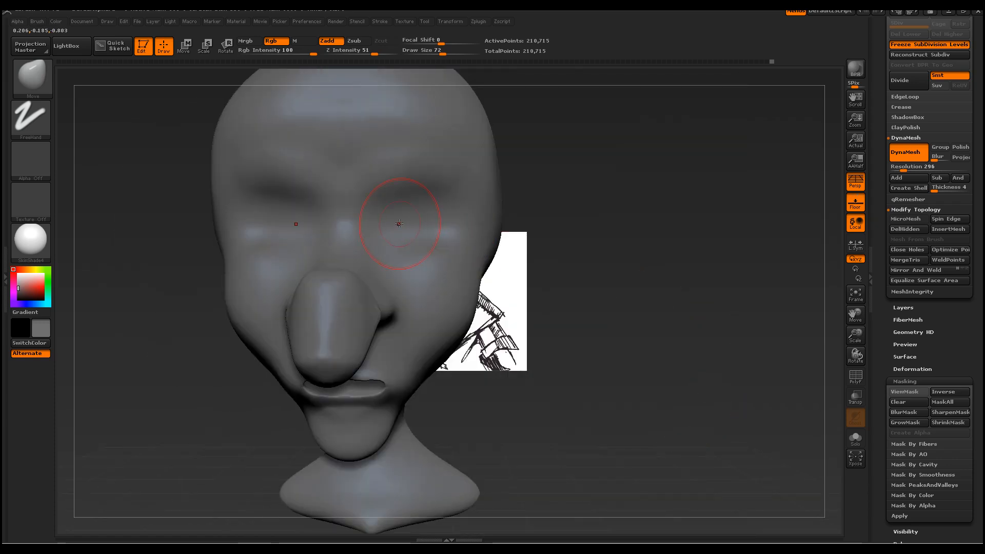
{"action": "key", "text": "space"}
{"action": "left_click_drag", "start_coordinate": [408, 227], "coordinate": [399, 227]}
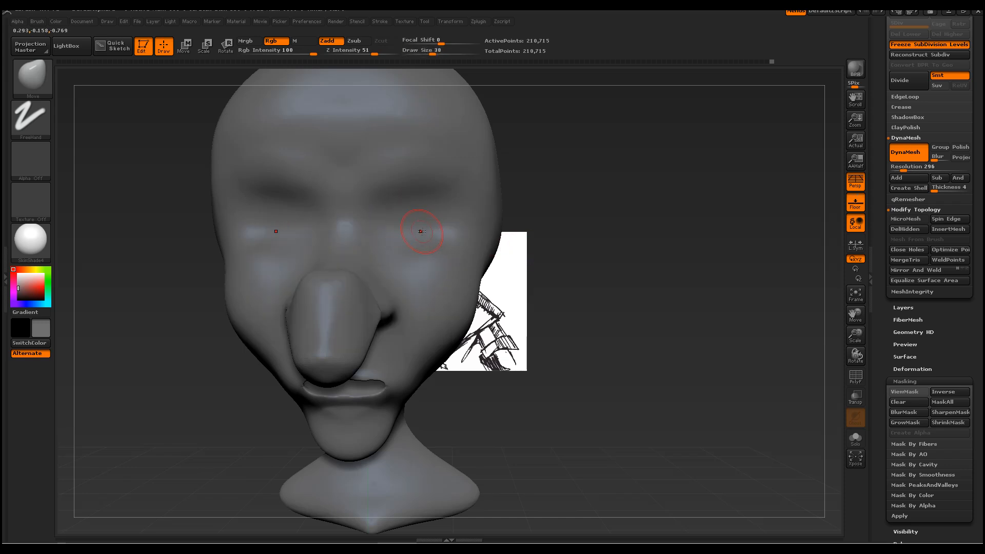
{"action": "mouse_move", "coordinate": [410, 220]}
{"action": "left_mouse_down"}
{"action": "mouse_move", "coordinate": [409, 211]}
{"action": "mouse_move", "coordinate": [409, 222]}
{"action": "mouse_move", "coordinate": [388, 221]}
{"action": "left_mouse_up"}
{"action": "left_click_drag", "start_coordinate": [593, 262], "coordinate": [426, 246]}
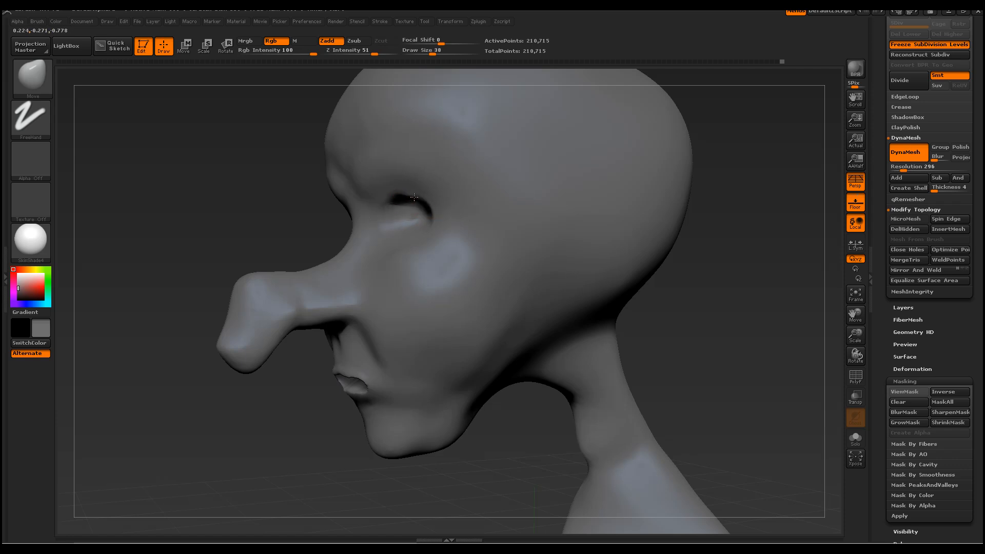
{"action": "left_click_drag", "start_coordinate": [418, 222], "coordinate": [408, 233]}
{"action": "left_click_drag", "start_coordinate": [272, 211], "coordinate": [416, 222]}
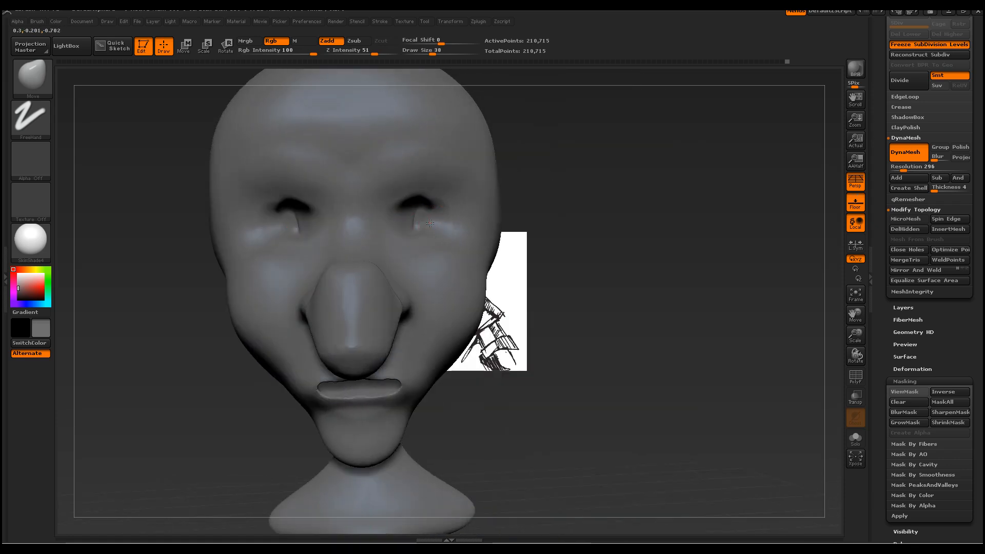
{"action": "key", "text": "shift"}
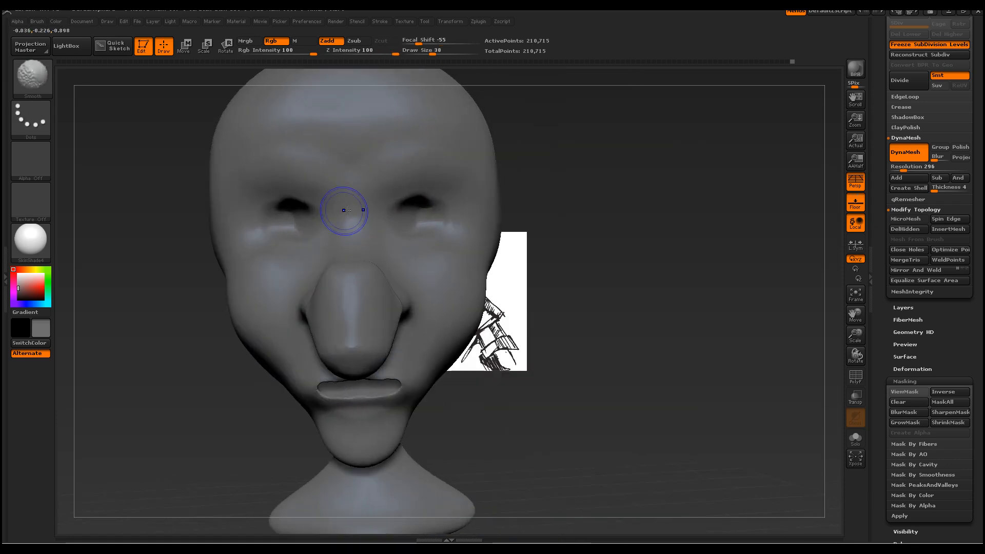
Widen and deepen the eye sockets with the Move brush at draw size 82
{"action": "key", "text": "space"}
{"action": "left_click_drag", "start_coordinate": [279, 226], "coordinate": [292, 226]}
{"action": "left_click_drag", "start_coordinate": [554, 290], "coordinate": [714, 308]}
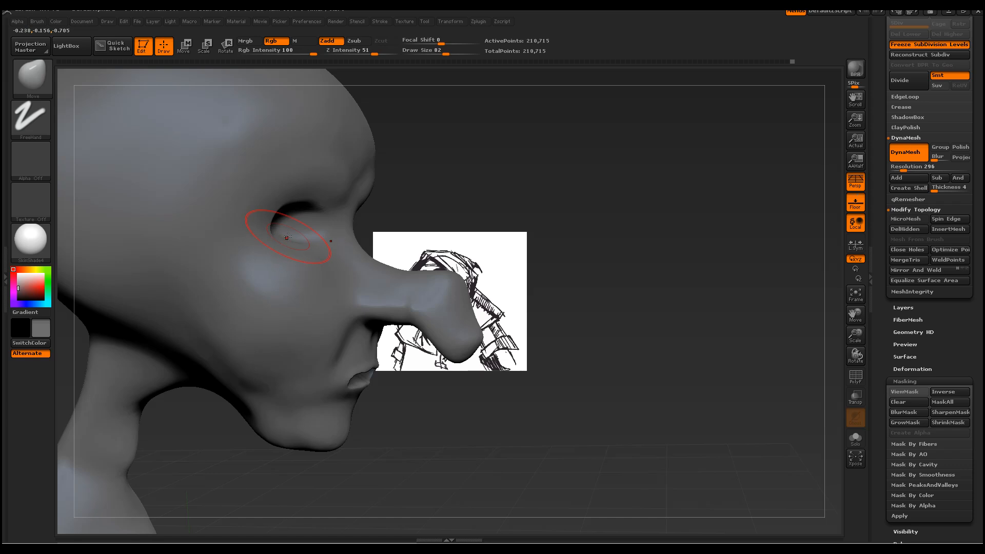
{"action": "mouse_move", "coordinate": [558, 229]}
{"action": "left_mouse_down"}
{"action": "mouse_move", "coordinate": [313, 216]}
{"action": "mouse_move", "coordinate": [254, 231]}
{"action": "mouse_move", "coordinate": [289, 215]}
{"action": "left_mouse_up"}
{"action": "left_click_drag", "start_coordinate": [590, 267], "coordinate": [654, 263]}
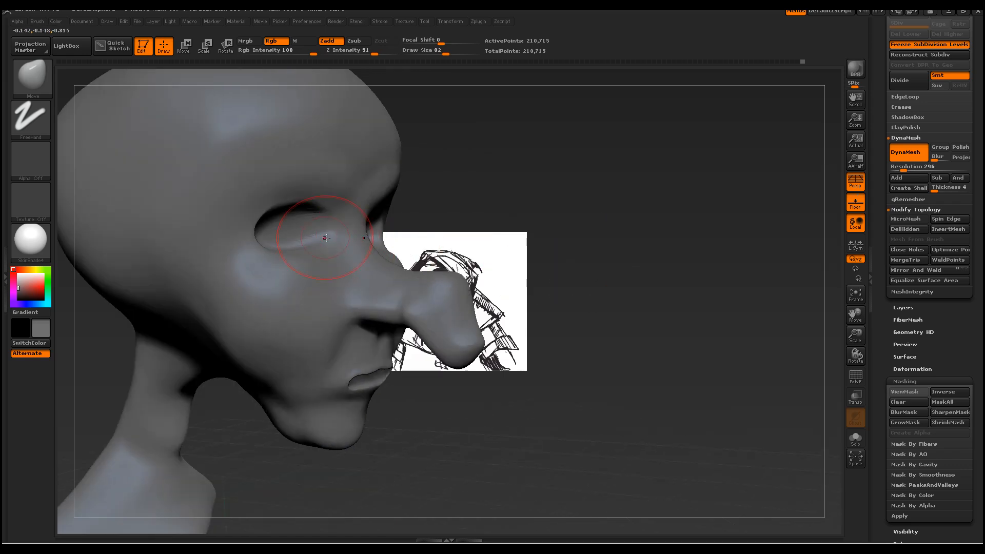
{"action": "left_click_drag", "start_coordinate": [302, 233], "coordinate": [303, 226]}
{"action": "left_click_drag", "start_coordinate": [705, 264], "coordinate": [640, 276]}
Refine the corner of the mouth with the Move brush at draw size 37
{"action": "left_click_drag", "start_coordinate": [580, 388], "coordinate": [452, 401]}
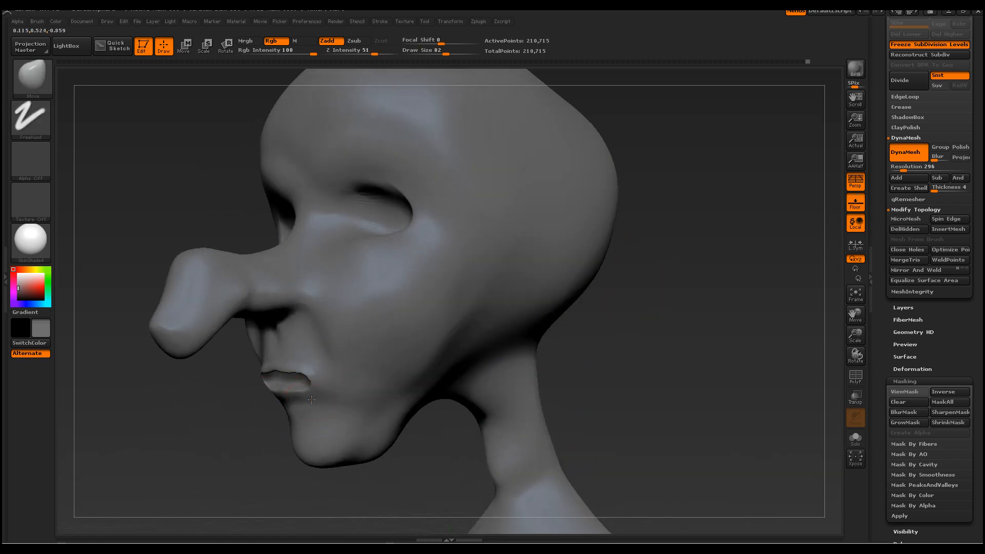
{"action": "key", "text": "space"}
{"action": "left_click_drag", "start_coordinate": [311, 385], "coordinate": [302, 389]}
{"action": "left_click_drag", "start_coordinate": [711, 422], "coordinate": [650, 425]}
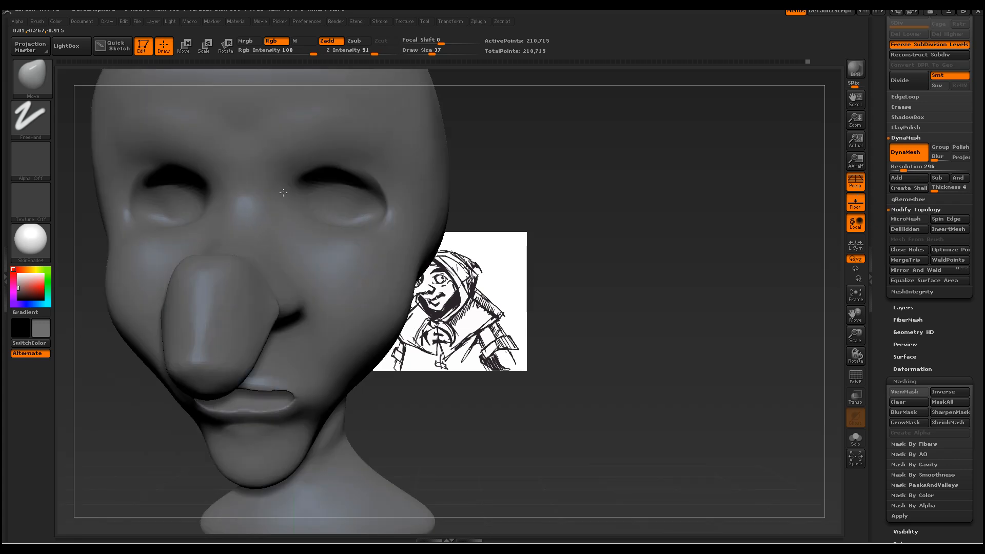
Save the active tool to the Desktop as a ZTool file named WitchDynaPart1
{"action": "left_click", "coordinate": [730, 380]}
{"action": "left_click_drag", "start_coordinate": [856, 336], "coordinate": [825, 310]}
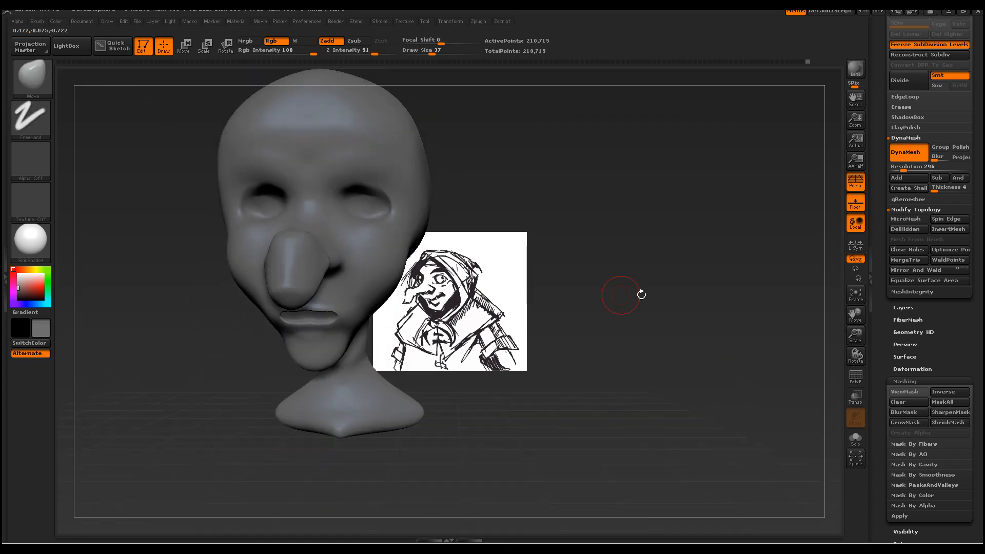
{"action": "left_click_drag", "start_coordinate": [623, 292], "coordinate": [718, 332], "text": "alt"}
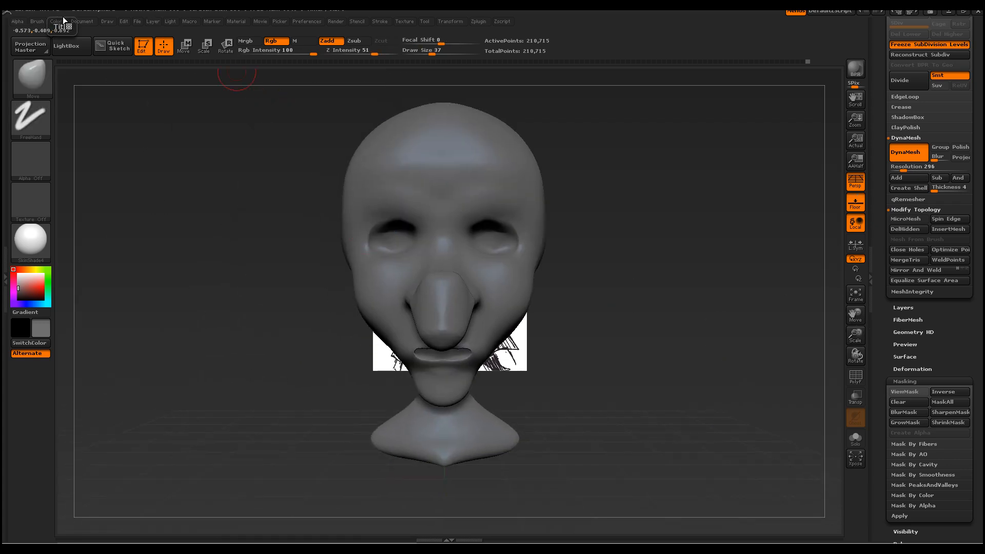
{"action": "left_click", "coordinate": [79, 21]}
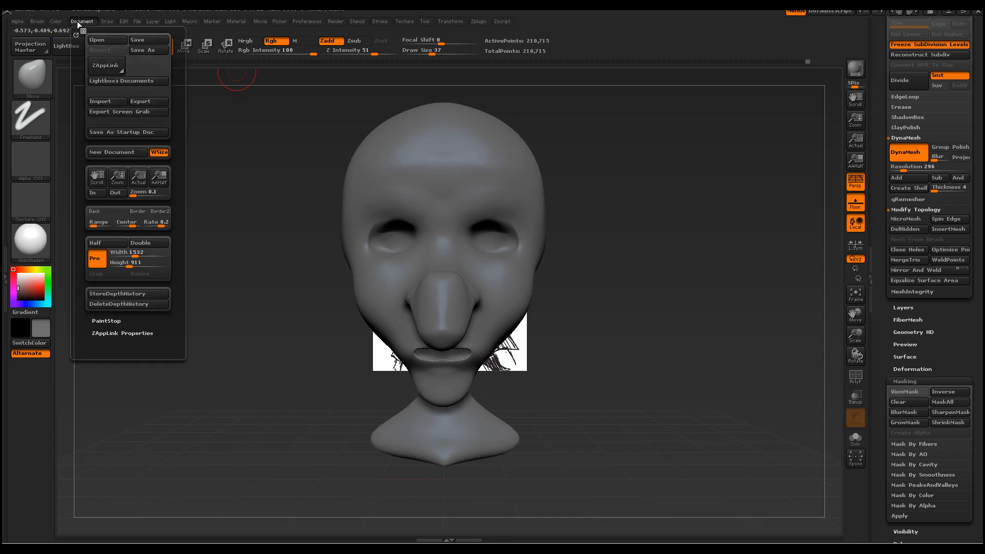
{"action": "left_click", "coordinate": [138, 51]}
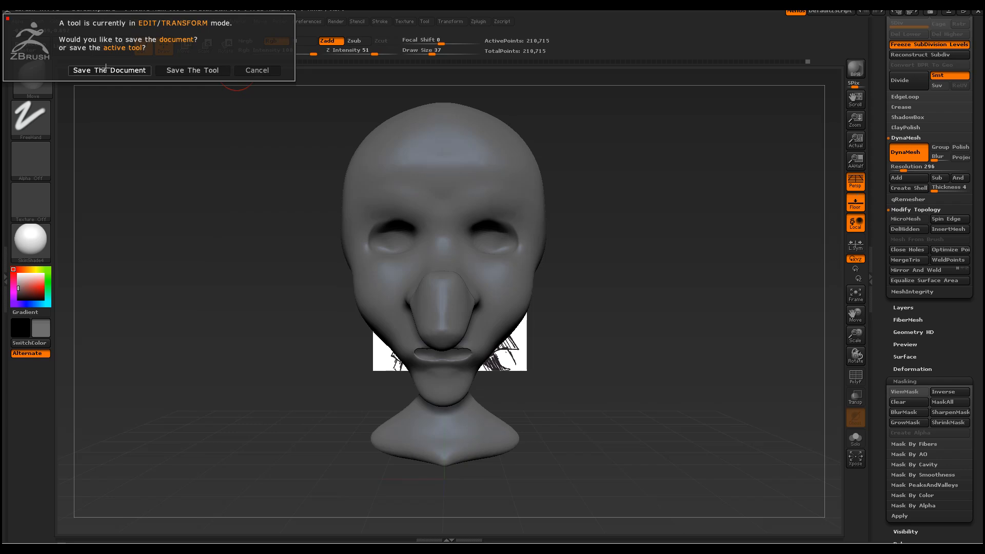
{"action": "left_click", "coordinate": [192, 70]}
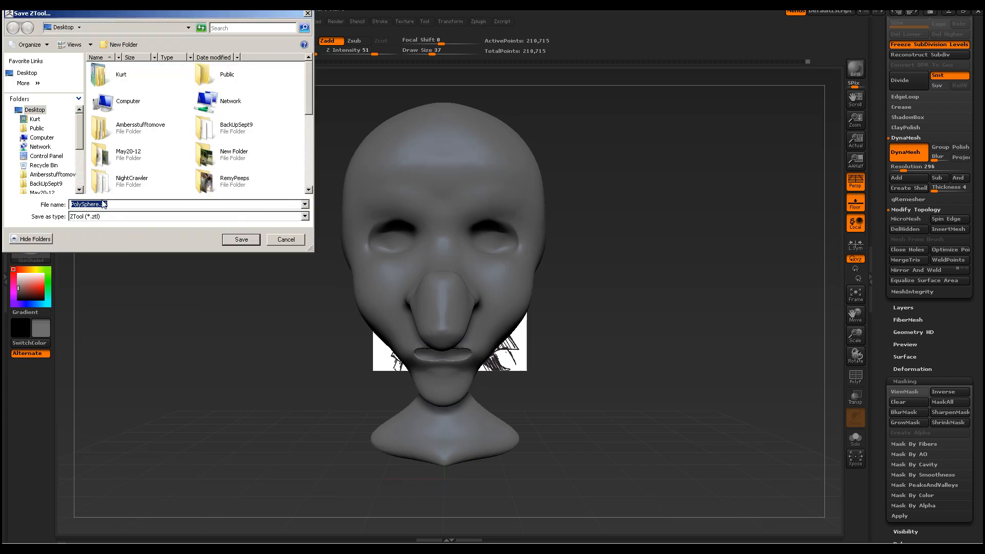
{"action": "type", "text": "Witch"}
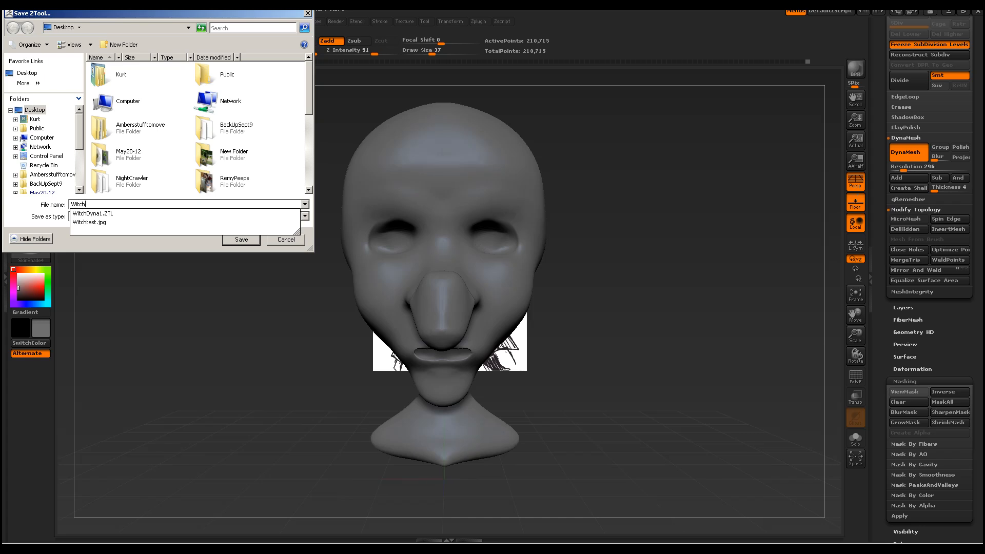
{"action": "type", "text": "DynaPart1"}
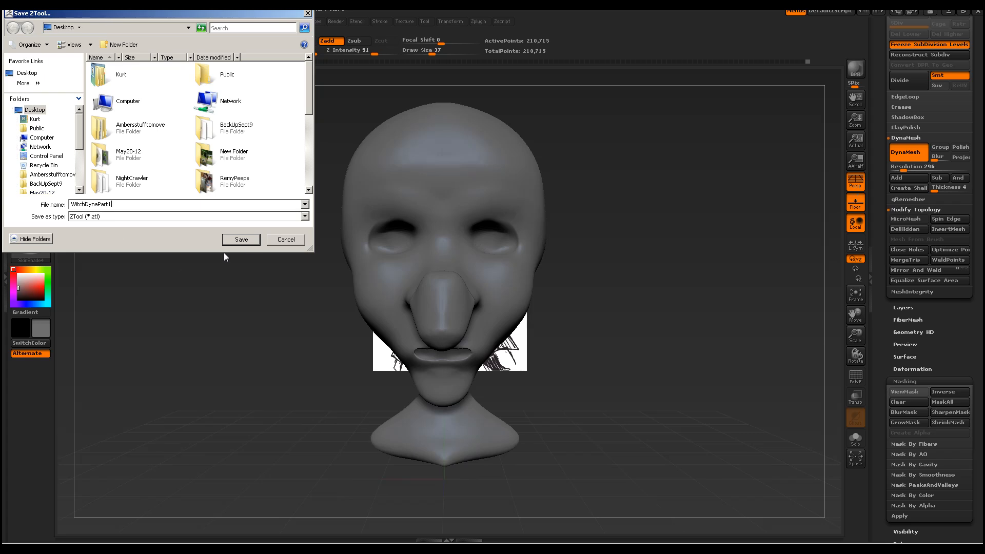
{"action": "left_click", "coordinate": [241, 241]}
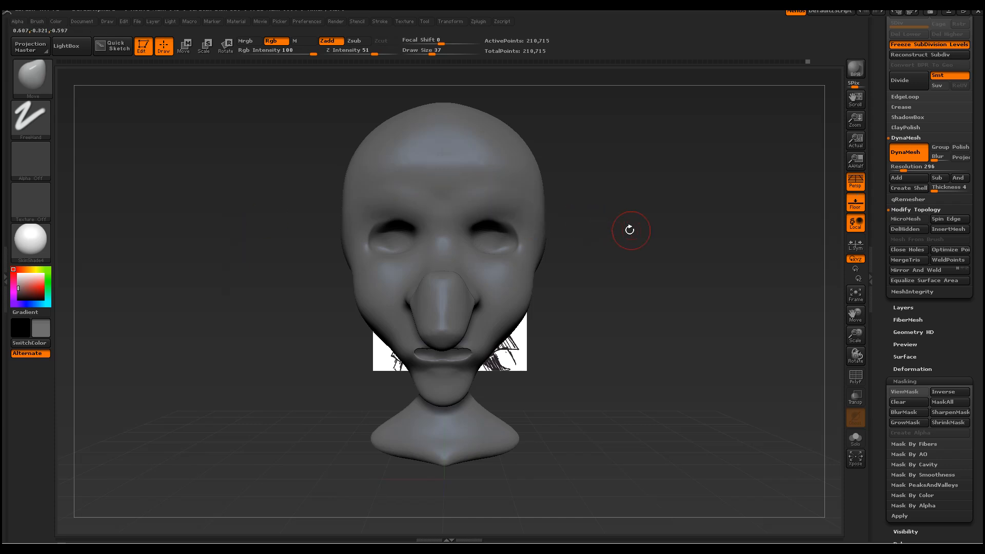
Append a Sphere3D to the witch head as a new subtool
{"action": "mouse_move", "coordinate": [656, 234]}
{"action": "left_mouse_down"}
{"action": "mouse_move", "coordinate": [595, 254]}
{"action": "mouse_move", "coordinate": [658, 234]}
{"action": "mouse_move", "coordinate": [628, 232]}
{"action": "mouse_move", "coordinate": [669, 226]}
{"action": "mouse_move", "coordinate": [646, 225]}
{"action": "left_mouse_up"}
{"action": "scroll", "coordinate": [923, 215], "scroll_direction": "up", "scroll_amount": 3}
{"action": "scroll", "coordinate": [978, 360], "scroll_direction": "up", "scroll_amount": 3}
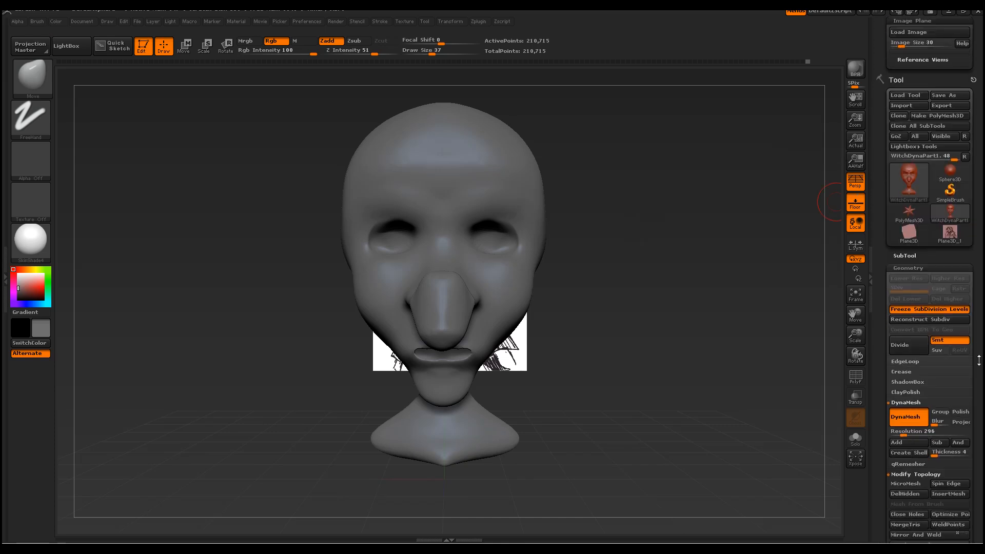
{"action": "scroll", "coordinate": [979, 360], "scroll_direction": "up", "scroll_amount": 1}
{"action": "left_click", "coordinate": [905, 275]}
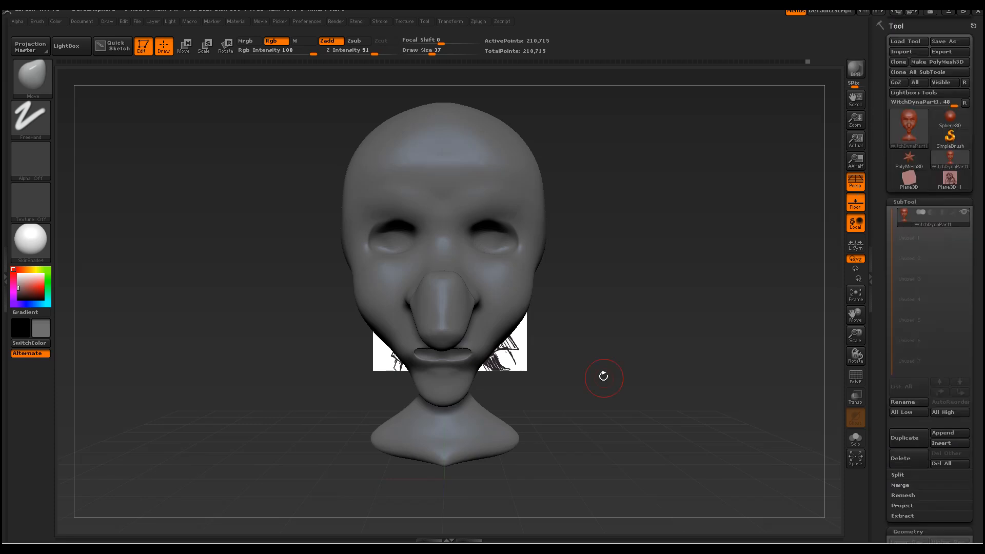
{"action": "left_click", "coordinate": [952, 434]}
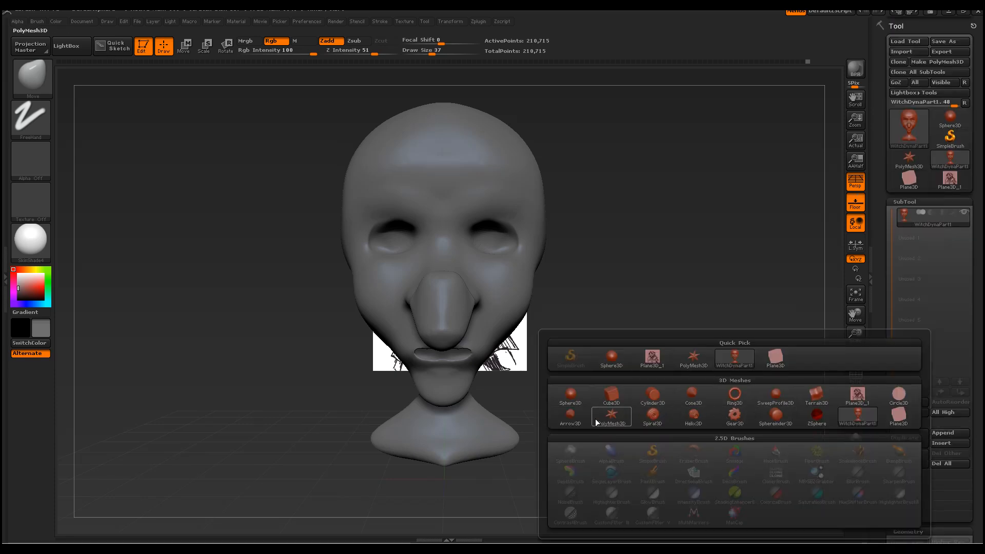
{"action": "left_click", "coordinate": [573, 399]}
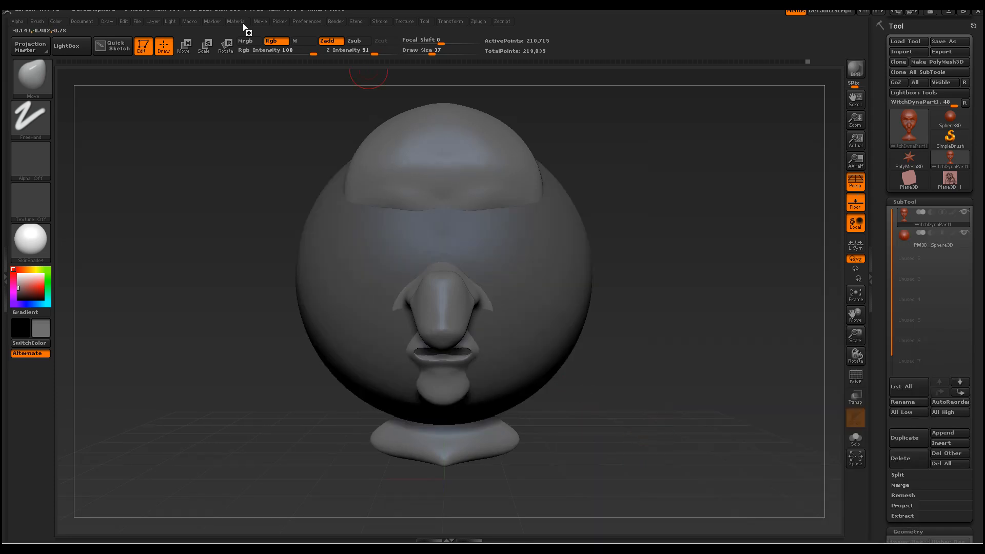
{"action": "left_click", "coordinate": [206, 47]}
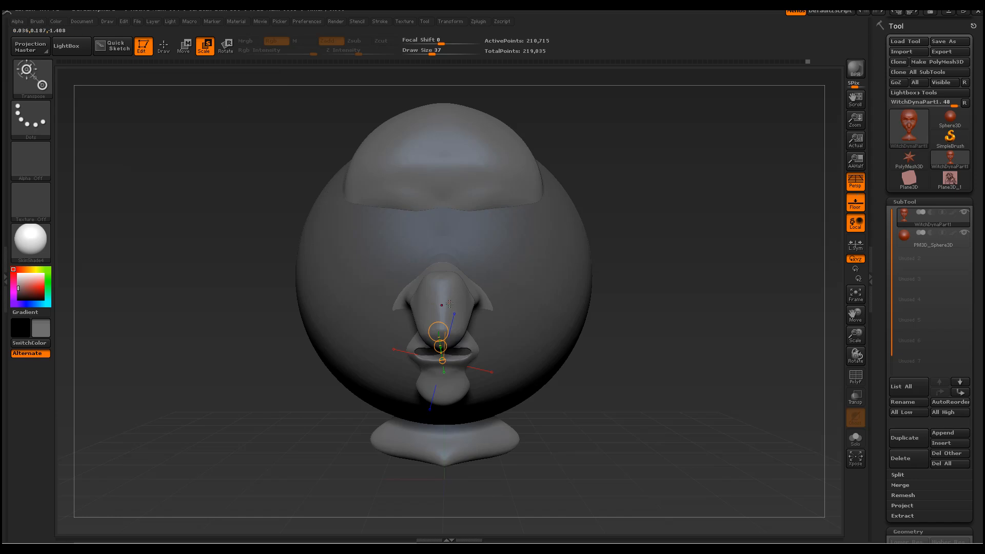
{"action": "left_click_drag", "start_coordinate": [472, 413], "coordinate": [474, 133]}
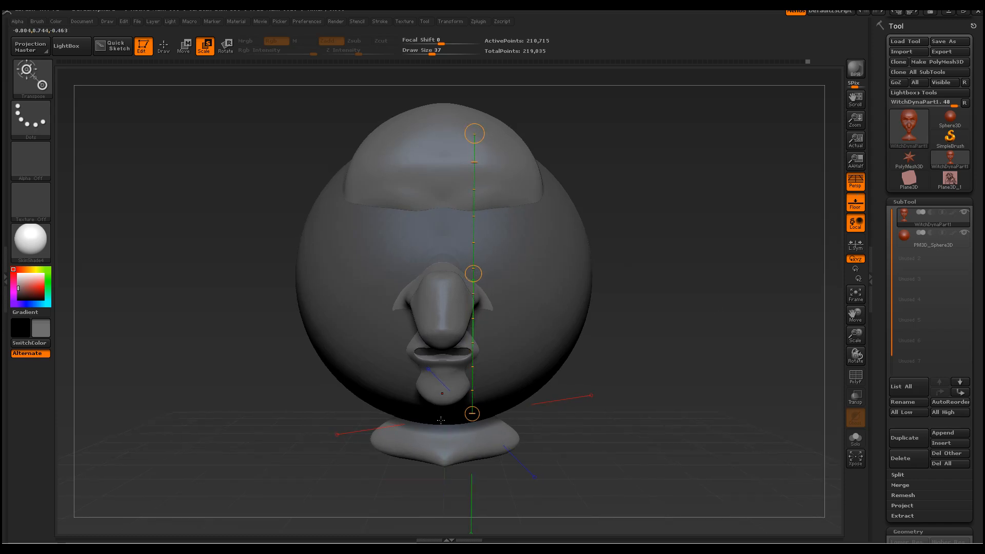
{"action": "left_click_drag", "start_coordinate": [442, 419], "coordinate": [444, 125], "text": "shift"}
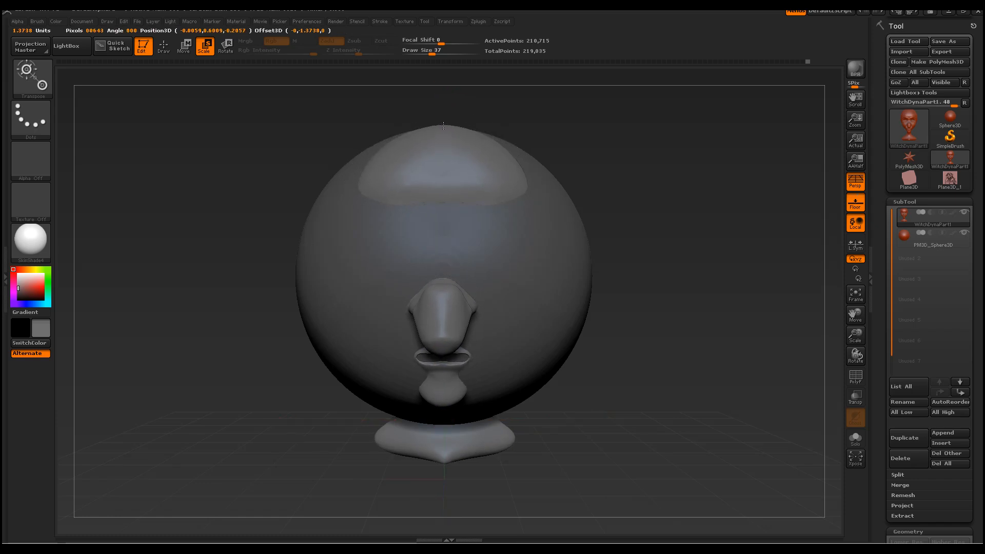
{"action": "key", "text": "ctrl+z"}
Make the PM3D_Sphere3D subtool active and scale it down to a small ball beneath the witch's head
{"action": "left_click", "coordinate": [931, 239]}
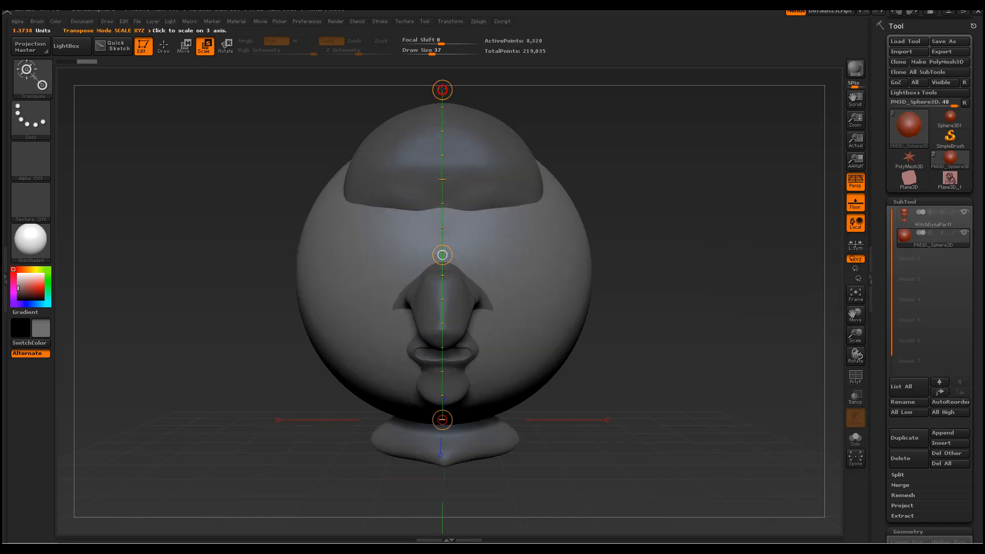
{"action": "left_click_drag", "start_coordinate": [442, 89], "coordinate": [593, 424]}
{"action": "left_click_drag", "start_coordinate": [475, 90], "coordinate": [474, 292]}
{"action": "left_click_drag", "start_coordinate": [746, 312], "coordinate": [710, 324]}
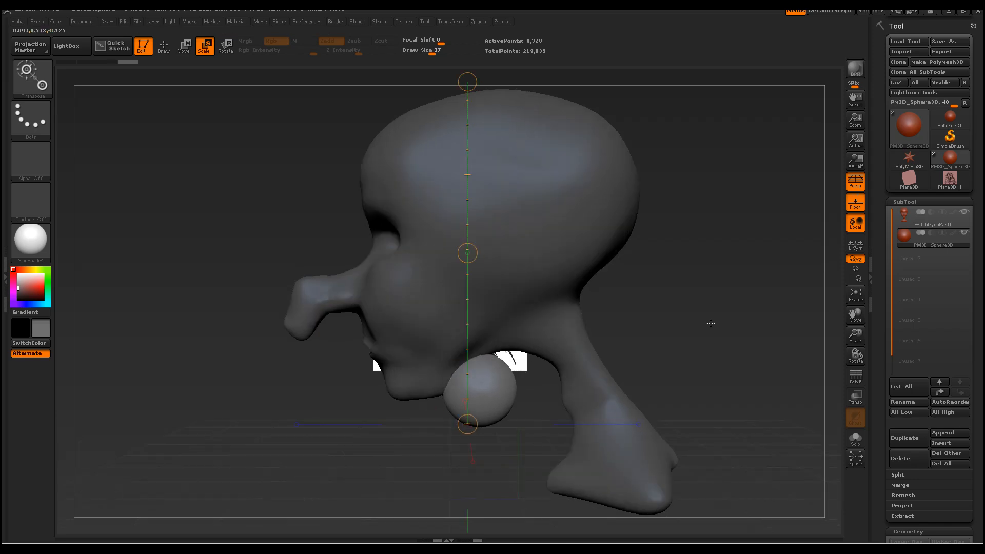
Turn on ghost transparency and move the sphere up to the level of the witch's eye socket, offset to one side of the face
{"action": "left_click", "coordinate": [862, 400]}
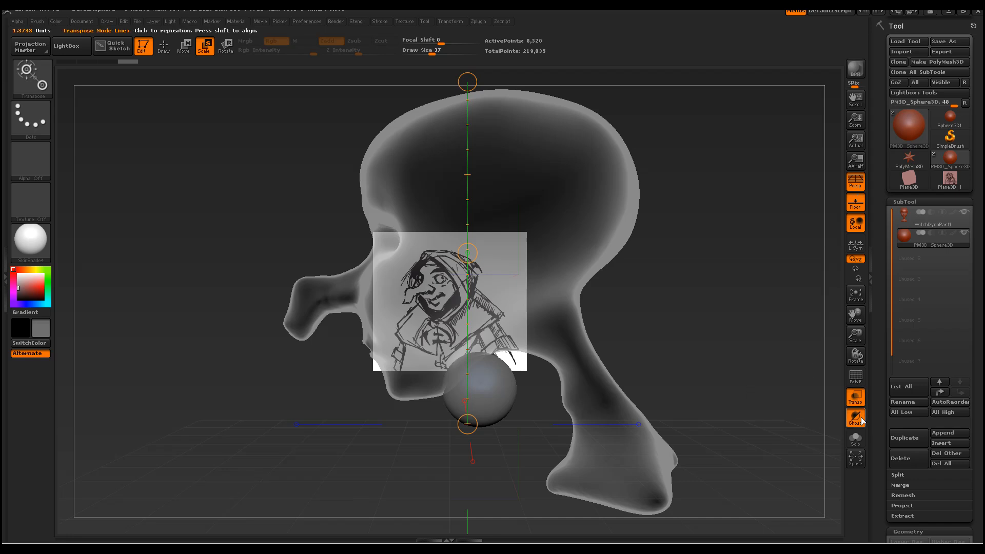
{"action": "left_click", "coordinate": [184, 46]}
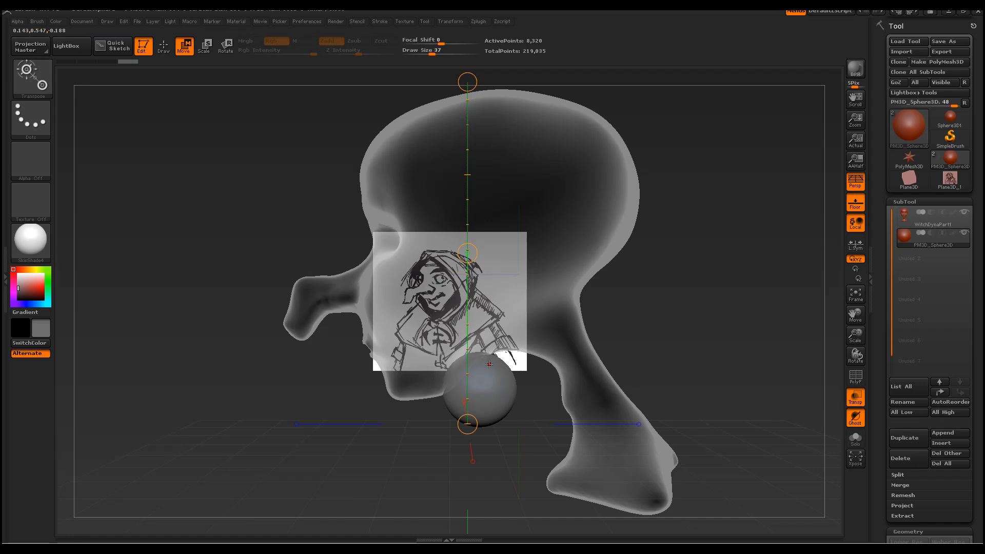
{"action": "left_click_drag", "start_coordinate": [489, 363], "coordinate": [417, 248]}
{"action": "left_click_drag", "start_coordinate": [681, 319], "coordinate": [731, 325]}
{"action": "left_click_drag", "start_coordinate": [421, 227], "coordinate": [511, 225]}
{"action": "left_click_drag", "start_coordinate": [595, 220], "coordinate": [659, 268]}
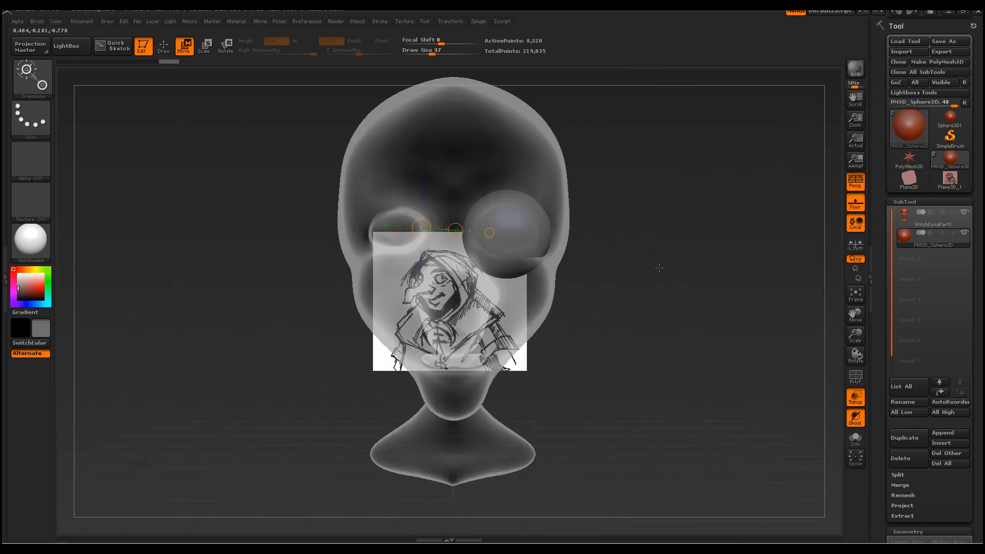
Scale the sphere down to roughly the size of an eyeball
{"action": "left_click", "coordinate": [204, 45]}
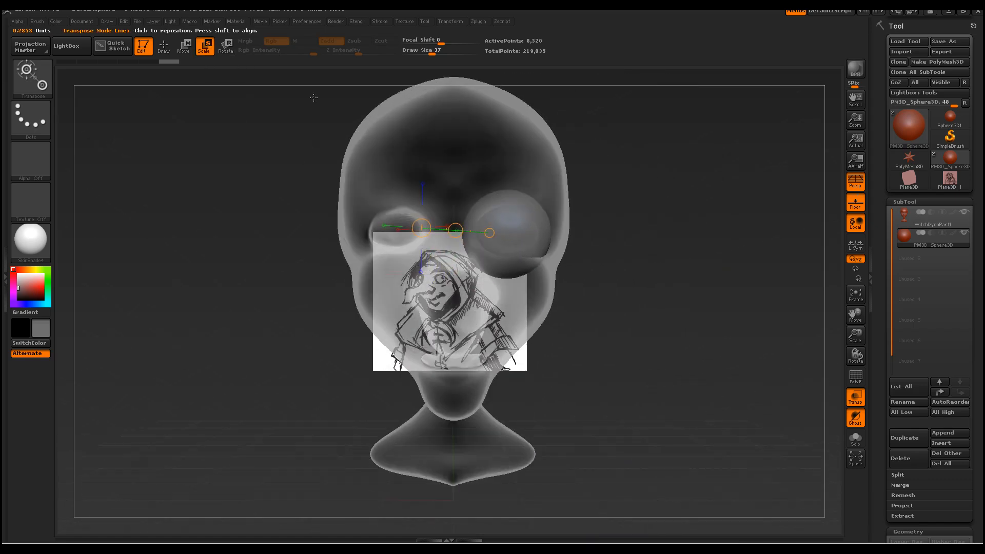
{"action": "left_click_drag", "start_coordinate": [512, 192], "coordinate": [512, 275]}
{"action": "left_click_drag", "start_coordinate": [512, 194], "coordinate": [513, 196]}
{"action": "mouse_move", "coordinate": [513, 237]}
{"action": "left_mouse_down"}
{"action": "mouse_move", "coordinate": [512, 183]}
{"action": "mouse_move", "coordinate": [514, 249]}
{"action": "mouse_move", "coordinate": [512, 169]}
{"action": "mouse_move", "coordinate": [510, 351]}
{"action": "mouse_move", "coordinate": [440, 359]}
{"action": "left_mouse_up"}
{"action": "left_click_drag", "start_coordinate": [255, 149], "coordinate": [256, 257]}
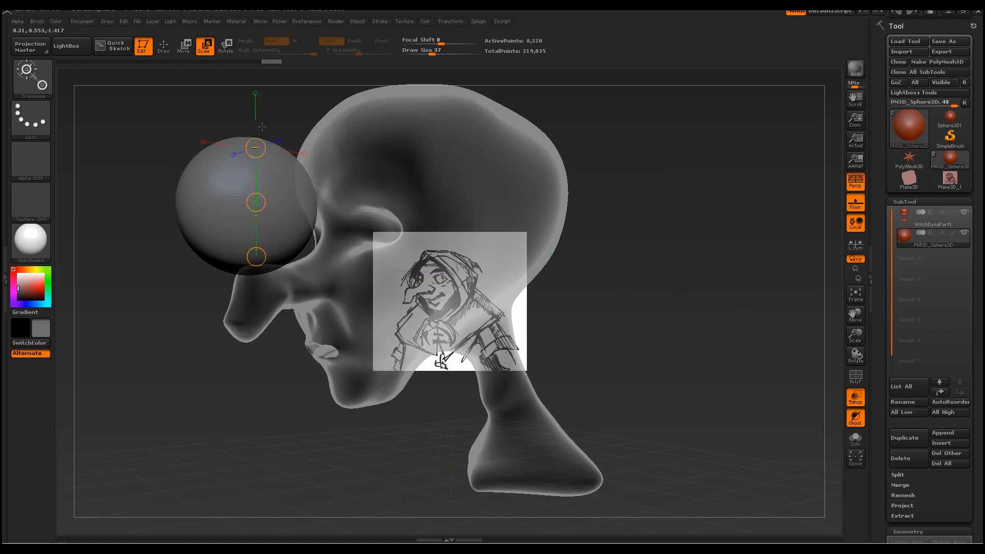
{"action": "left_click_drag", "start_coordinate": [256, 148], "coordinate": [254, 211]}
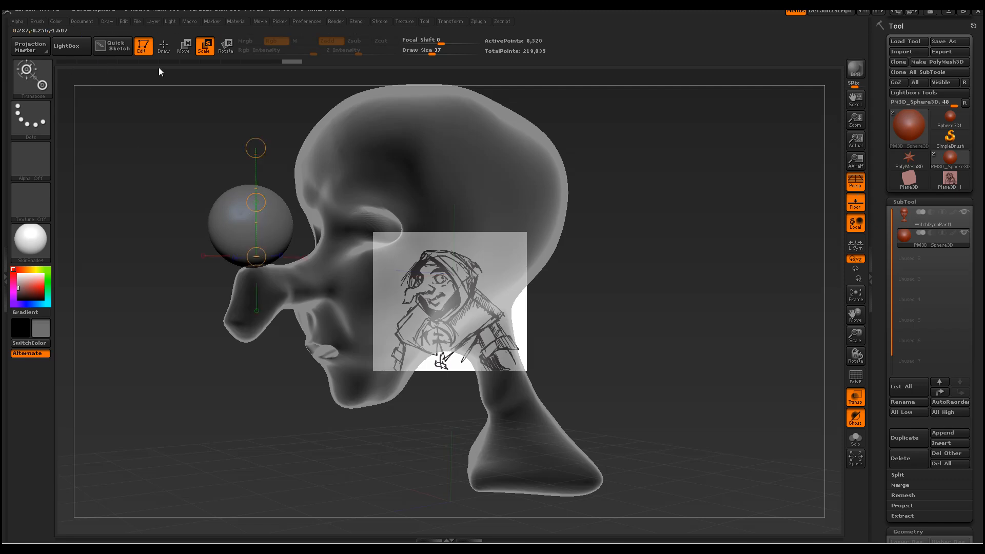
Move the eyeball sphere back toward the eye socket and turn transparency off
{"action": "left_click", "coordinate": [185, 46]}
{"action": "left_click_drag", "start_coordinate": [256, 201], "coordinate": [363, 204]}
{"action": "left_click_drag", "start_coordinate": [590, 290], "coordinate": [744, 298]}
{"action": "left_click", "coordinate": [855, 398]}
{"action": "mouse_move", "coordinate": [667, 360]}
{"action": "left_mouse_down"}
{"action": "mouse_move", "coordinate": [590, 297]}
{"action": "mouse_move", "coordinate": [535, 266]}
{"action": "mouse_move", "coordinate": [511, 266]}
{"action": "left_mouse_up"}
{"action": "left_click_drag", "start_coordinate": [805, 318], "coordinate": [705, 325]}
{"action": "left_click_drag", "start_coordinate": [511, 302], "coordinate": [532, 302]}
{"action": "key", "text": "ctrl+z"}
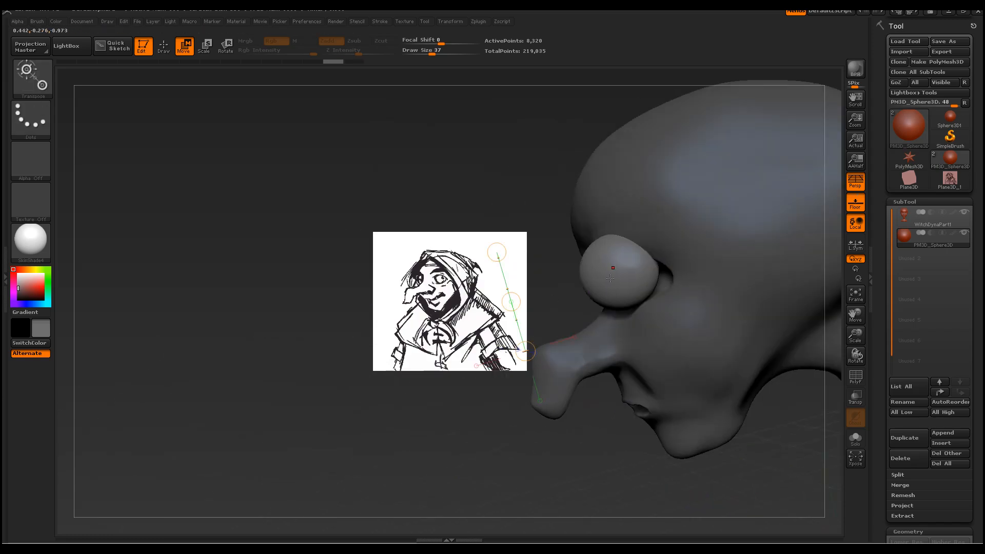
Seat the eyeball sphere inside the eye socket, adjusting its depth and sideways position from front and side views
{"action": "mouse_move", "coordinate": [619, 254]}
{"action": "left_mouse_down"}
{"action": "mouse_move", "coordinate": [635, 300]}
{"action": "mouse_move", "coordinate": [645, 277]}
{"action": "mouse_move", "coordinate": [674, 276]}
{"action": "left_mouse_up"}
{"action": "left_click_drag", "start_coordinate": [539, 169], "coordinate": [744, 323]}
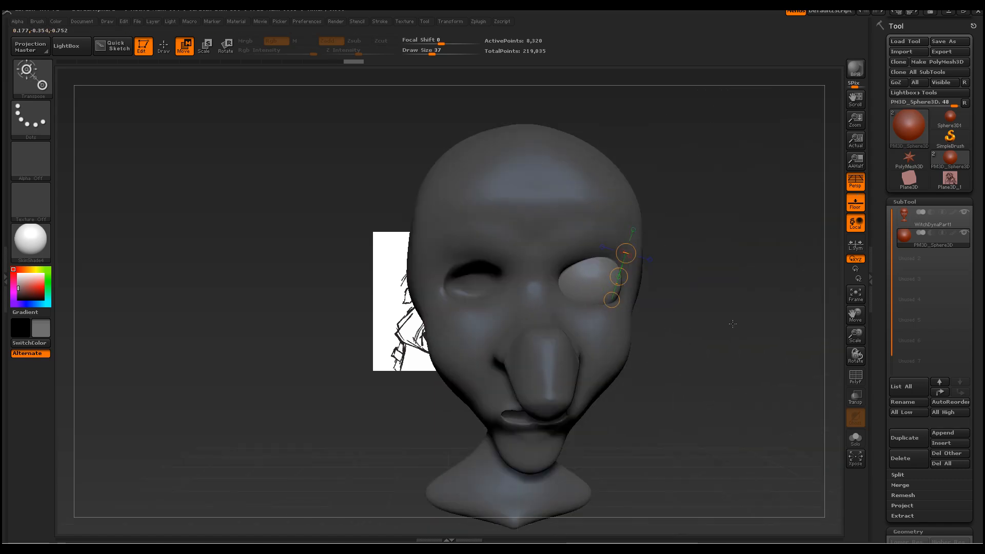
{"action": "left_click_drag", "start_coordinate": [619, 276], "coordinate": [616, 280]}
{"action": "left_click_drag", "start_coordinate": [743, 308], "coordinate": [663, 309]}
{"action": "left_click_drag", "start_coordinate": [588, 277], "coordinate": [586, 278]}
{"action": "left_click_drag", "start_coordinate": [459, 186], "coordinate": [522, 196]}
{"action": "left_click_drag", "start_coordinate": [676, 271], "coordinate": [597, 282]}
{"action": "left_click_drag", "start_coordinate": [497, 170], "coordinate": [520, 168]}
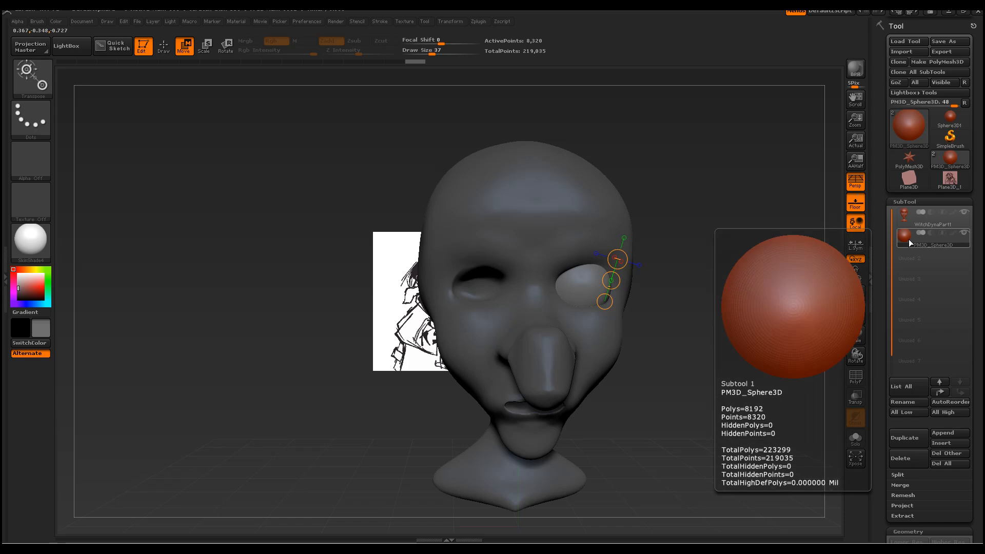
Duplicate the eyeball subtool and mirror the copy into the opposite eye socket with the Mirror deformation
{"action": "left_click", "coordinate": [165, 46]}
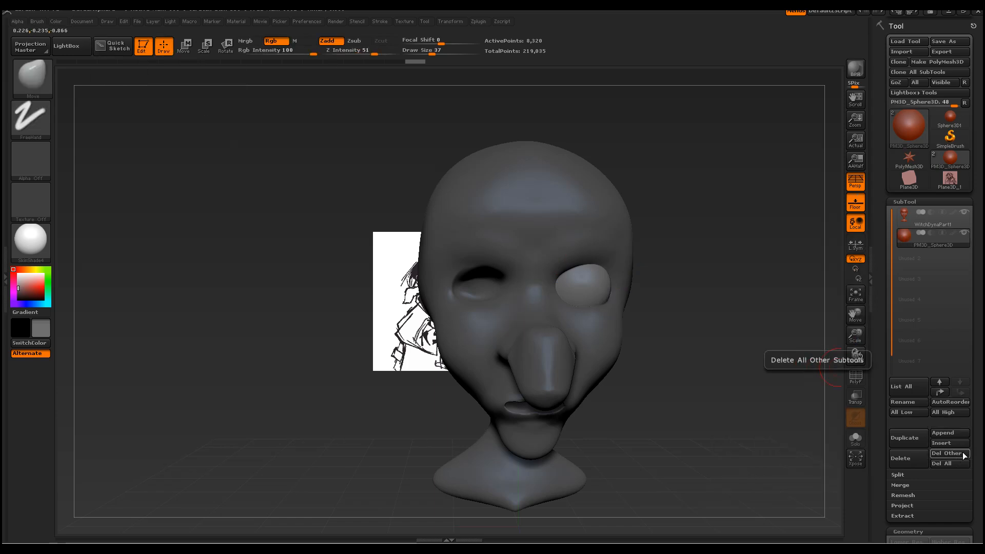
{"action": "left_click", "coordinate": [912, 439]}
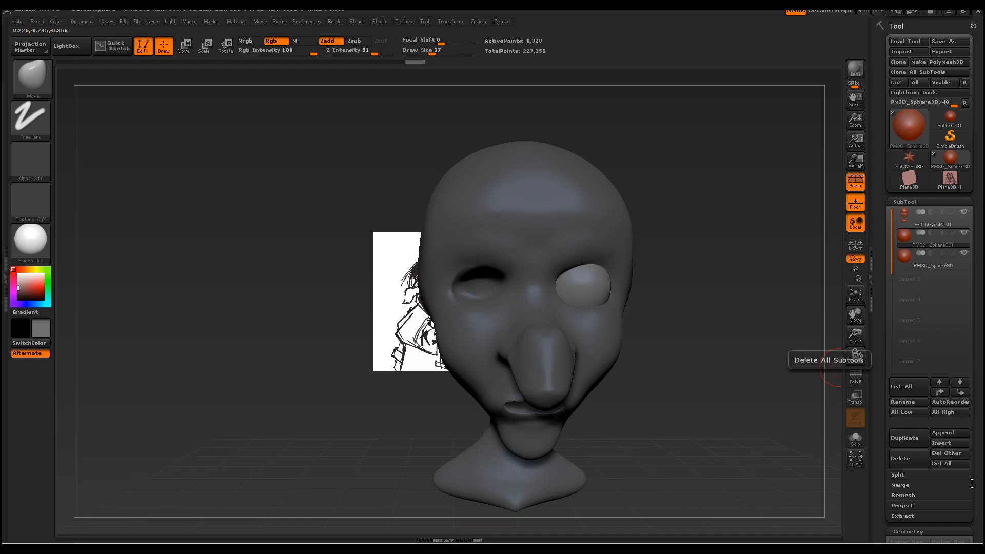
{"action": "left_click_drag", "start_coordinate": [975, 489], "coordinate": [965, 368]}
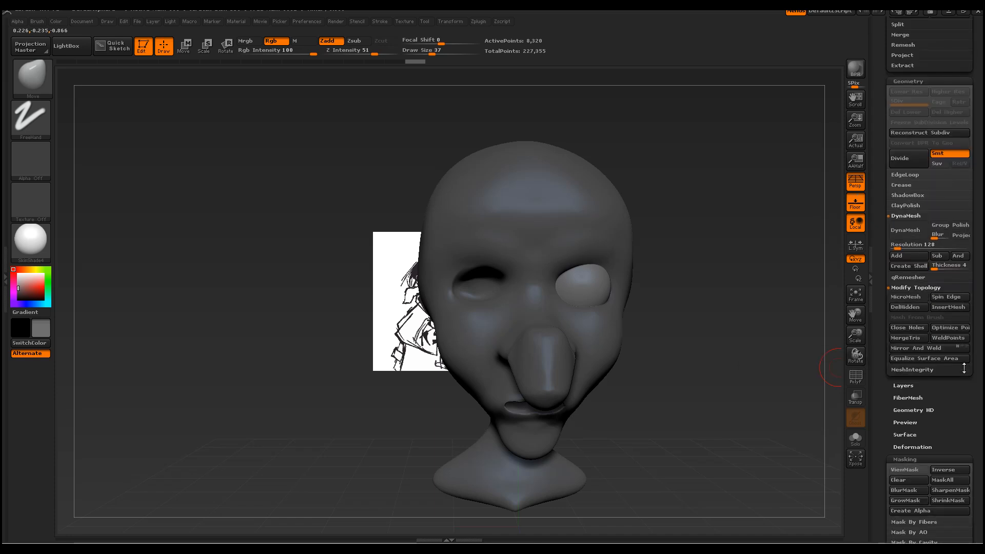
{"action": "left_click", "coordinate": [907, 435]}
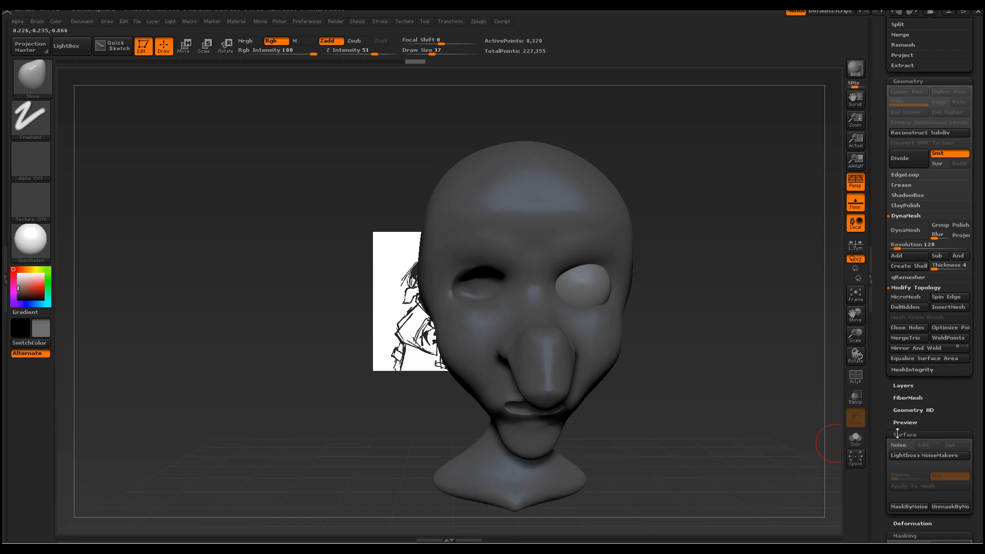
{"action": "left_click", "coordinate": [902, 434]}
{"action": "left_click", "coordinate": [917, 447]}
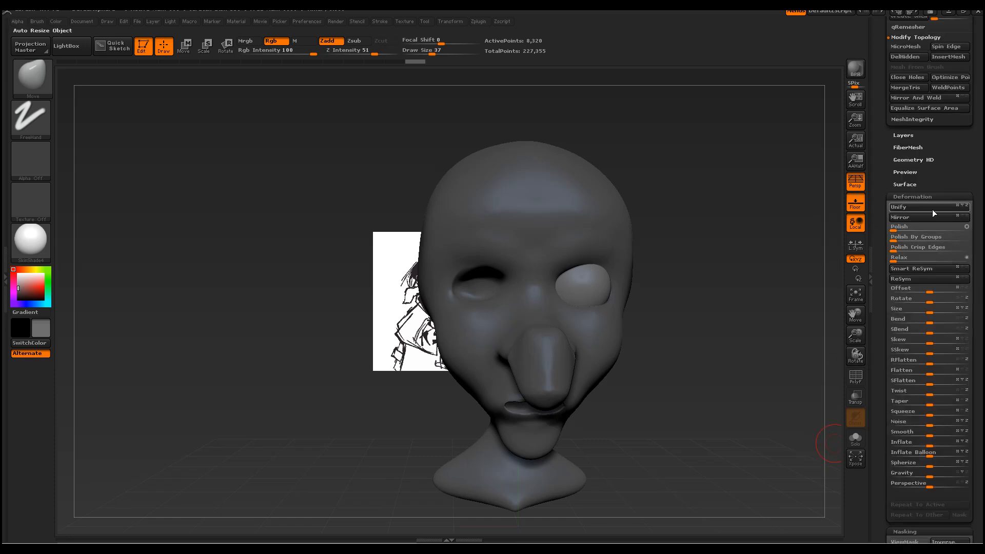
{"action": "left_click", "coordinate": [918, 216]}
{"action": "mouse_move", "coordinate": [750, 362]}
{"action": "left_mouse_down"}
{"action": "mouse_move", "coordinate": [718, 346]}
{"action": "mouse_move", "coordinate": [734, 331]}
{"action": "mouse_move", "coordinate": [756, 360]}
{"action": "mouse_move", "coordinate": [739, 357]}
{"action": "left_mouse_up"}
Make the WitchDynaPart1 head subtool active and choose the ClayBuildup brush with draw size 14
{"action": "left_click_drag", "start_coordinate": [974, 282], "coordinate": [975, 390]}
{"action": "left_click", "coordinate": [910, 299]}
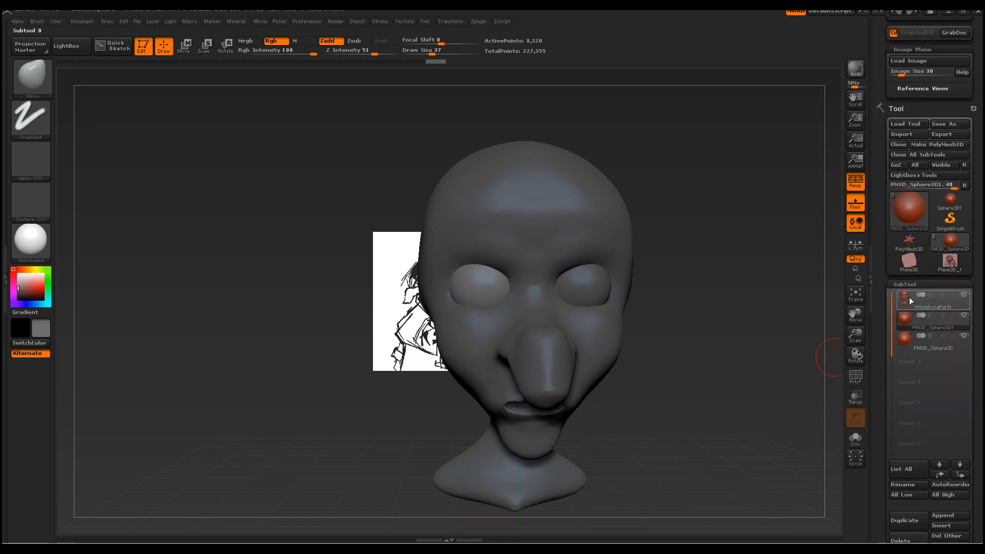
{"action": "left_click_drag", "start_coordinate": [769, 355], "coordinate": [658, 378]}
{"action": "left_click", "coordinate": [46, 76]}
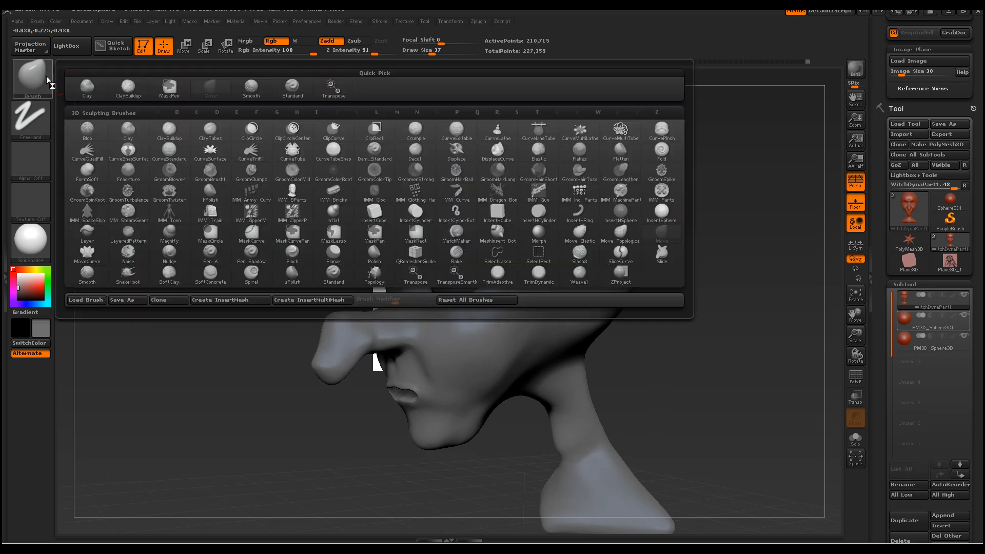
{"action": "left_click", "coordinate": [129, 86]}
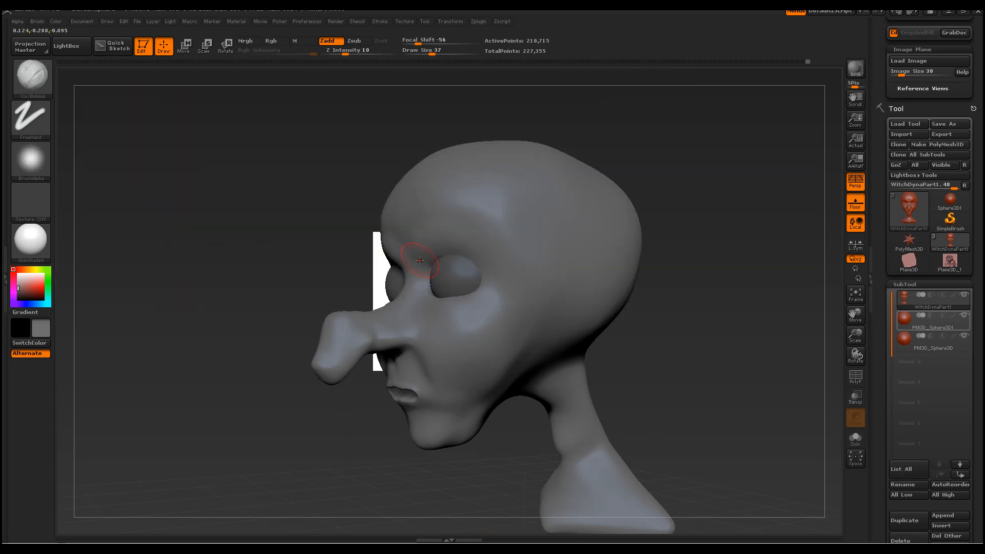
{"action": "right_click", "coordinate": [447, 248]}
{"action": "left_click_drag", "start_coordinate": [447, 247], "coordinate": [440, 248]}
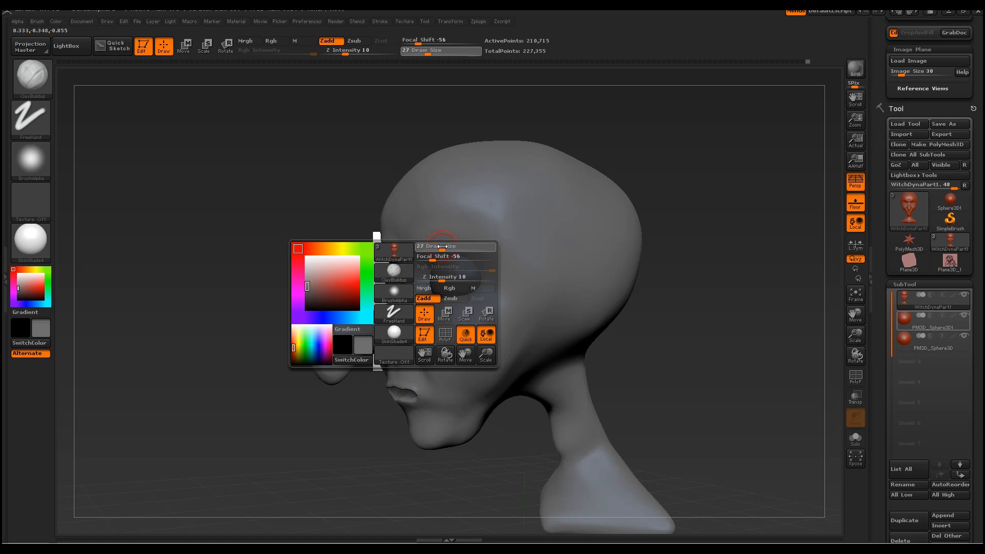
{"action": "left_click_drag", "start_coordinate": [861, 339], "coordinate": [859, 316]}
{"action": "left_click_drag", "start_coordinate": [283, 199], "coordinate": [324, 206]}
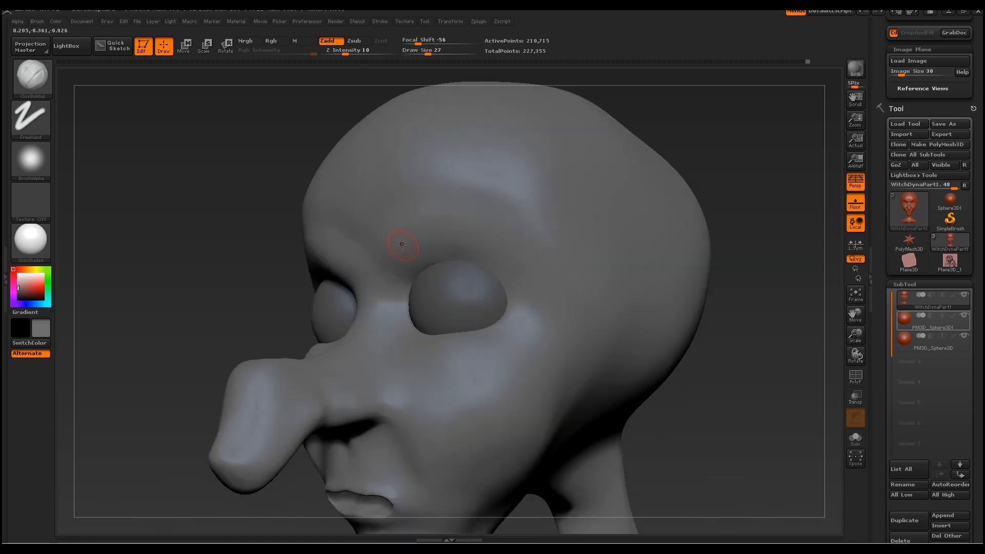
{"action": "key", "text": "space"}
{"action": "left_click_drag", "start_coordinate": [411, 254], "coordinate": [406, 254]}
{"action": "left_click_drag", "start_coordinate": [429, 257], "coordinate": [501, 258]}
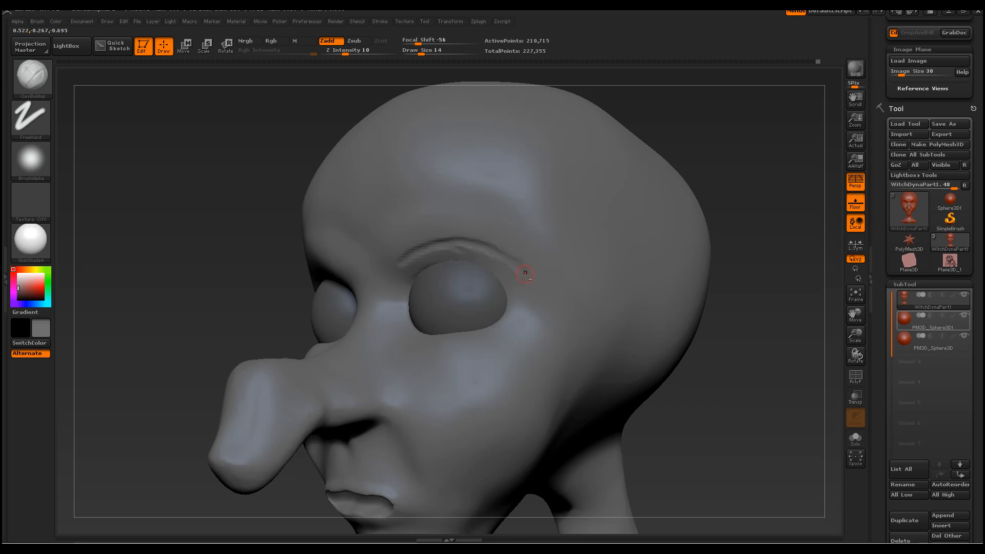
{"action": "left_click_drag", "start_coordinate": [207, 222], "coordinate": [574, 291], "text": "shift"}
{"action": "key", "text": "ctrl"}
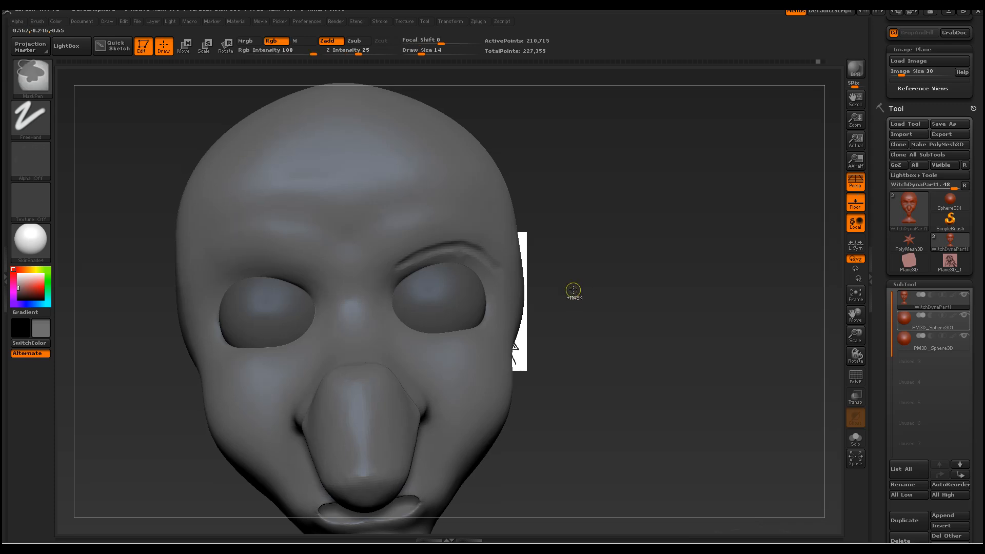
{"action": "key", "text": "ctrl+z"}
{"action": "key", "text": "ctrl+z"}
Turn on symmetry across the face and sculpt lid ridges above and around both eyes with ClayBuildup at draw size 14
{"action": "left_click_drag", "start_coordinate": [679, 311], "coordinate": [538, 292]}
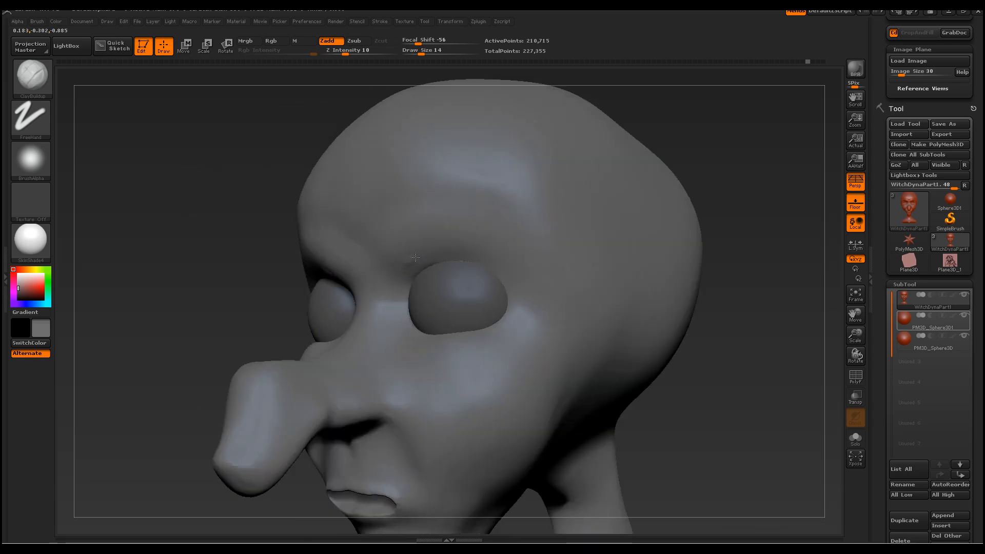
{"action": "key", "text": "ctrl"}
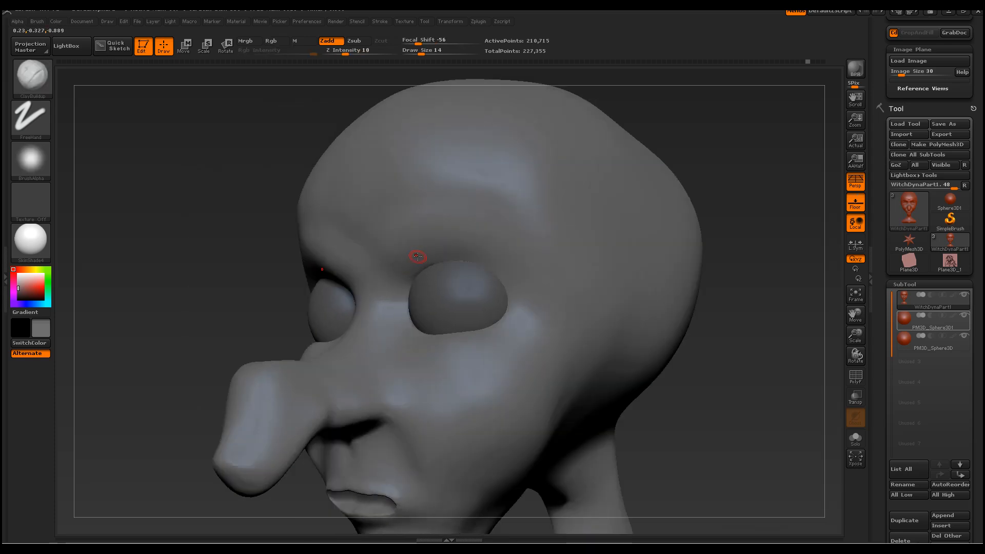
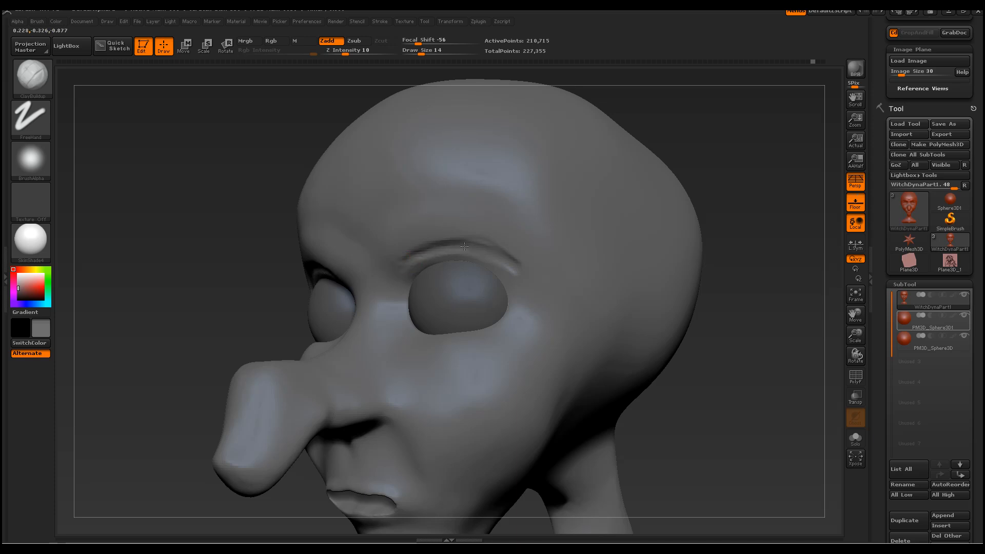
{"action": "left_click_drag", "start_coordinate": [767, 412], "coordinate": [657, 389]}
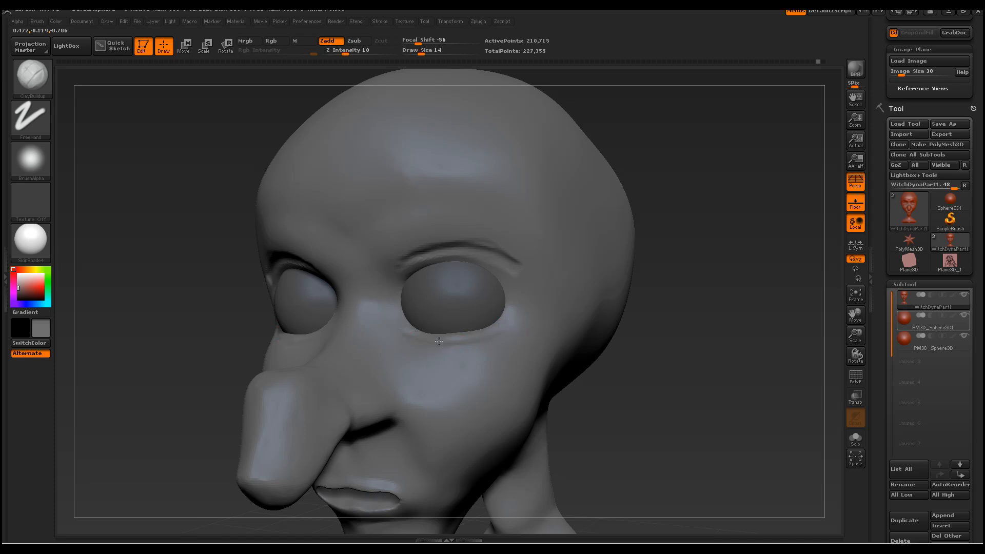
{"action": "key", "text": "ctrl+z"}
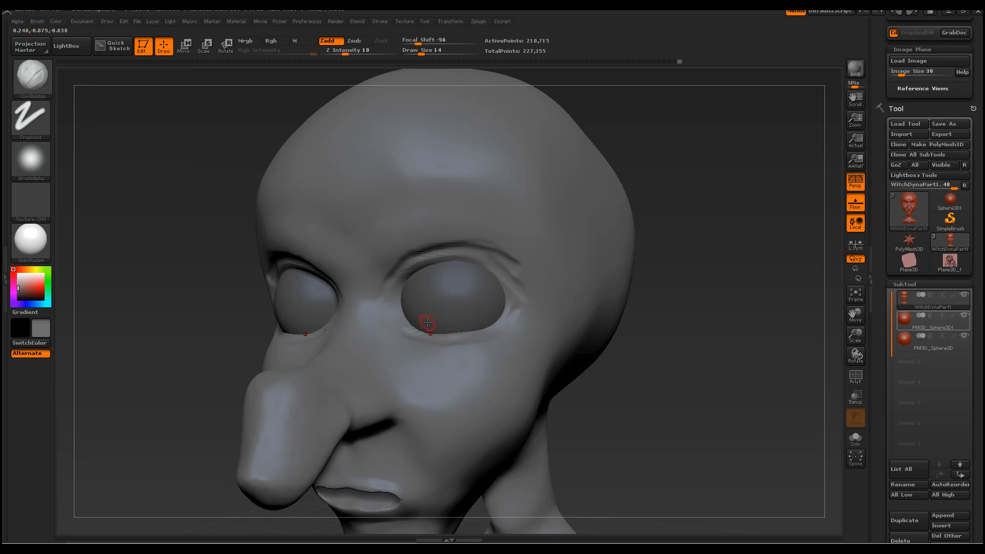
Build up and smooth the upper and lower eyelids around the eyeballs with ClayBuildup at draw size 30
{"action": "key", "text": "space"}
{"action": "mouse_move", "coordinate": [407, 324]}
{"action": "left_mouse_down"}
{"action": "mouse_move", "coordinate": [435, 333]}
{"action": "mouse_move", "coordinate": [508, 313]}
{"action": "left_mouse_up"}
{"action": "left_click_drag", "start_coordinate": [402, 322], "coordinate": [505, 307]}
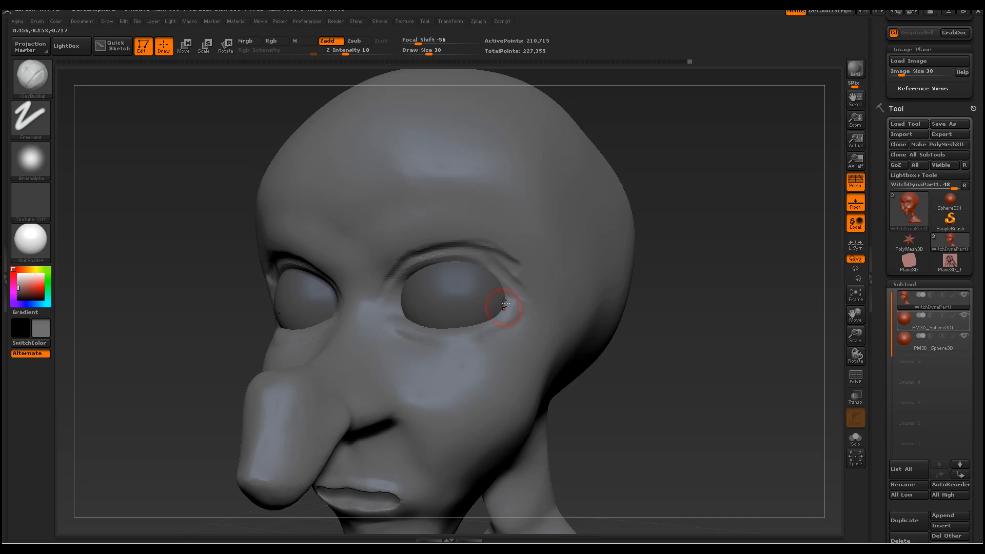
{"action": "mouse_move", "coordinate": [491, 270]}
{"action": "left_mouse_down"}
{"action": "mouse_move", "coordinate": [442, 259]}
{"action": "mouse_move", "coordinate": [398, 278]}
{"action": "left_mouse_up"}
{"action": "left_click_drag", "start_coordinate": [472, 261], "coordinate": [511, 284], "text": "shift"}
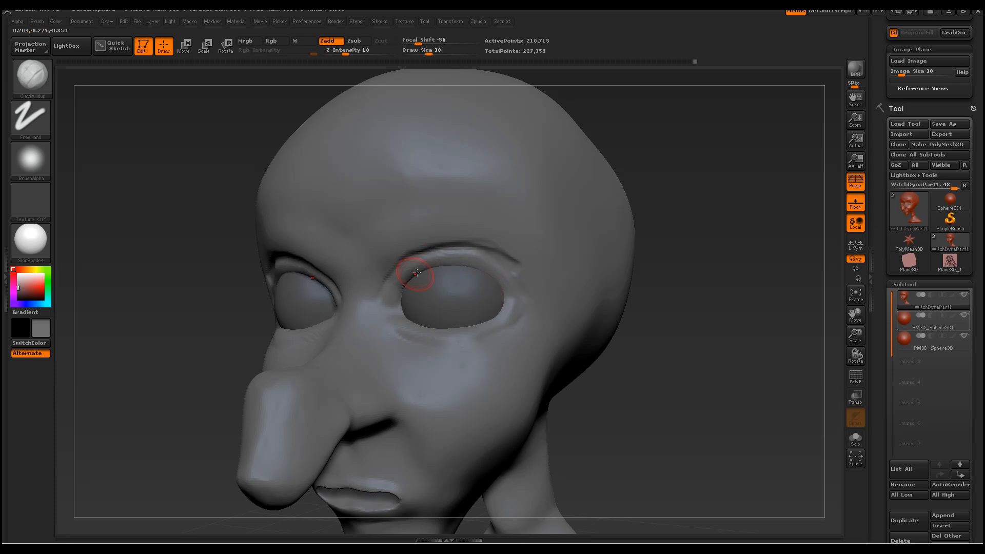
{"action": "left_click_drag", "start_coordinate": [640, 370], "coordinate": [485, 279]}
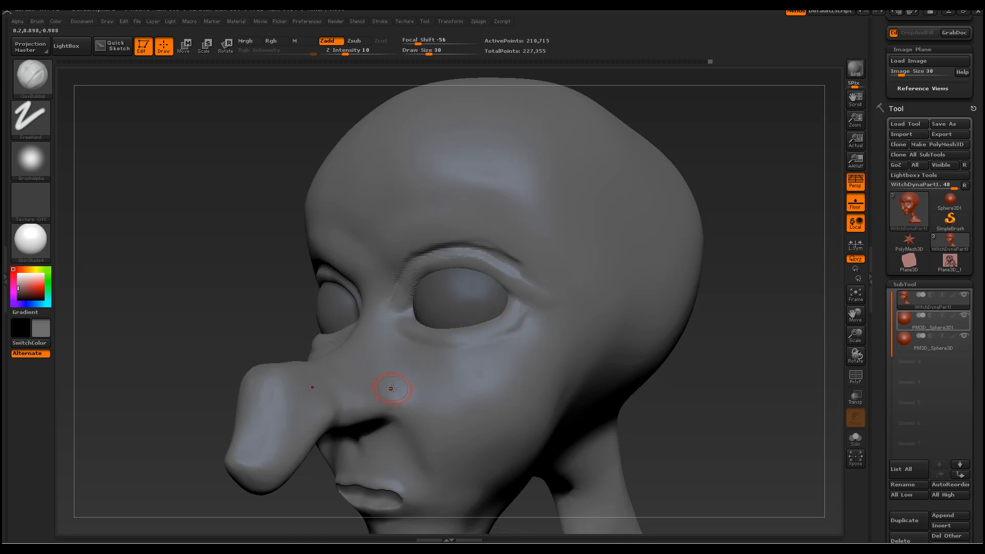
Set the ClayBuildup draw size to 10 and sculpt a fold beside the nostrils
{"action": "key", "text": "space"}
{"action": "left_click_drag", "start_coordinate": [395, 387], "coordinate": [389, 388]}
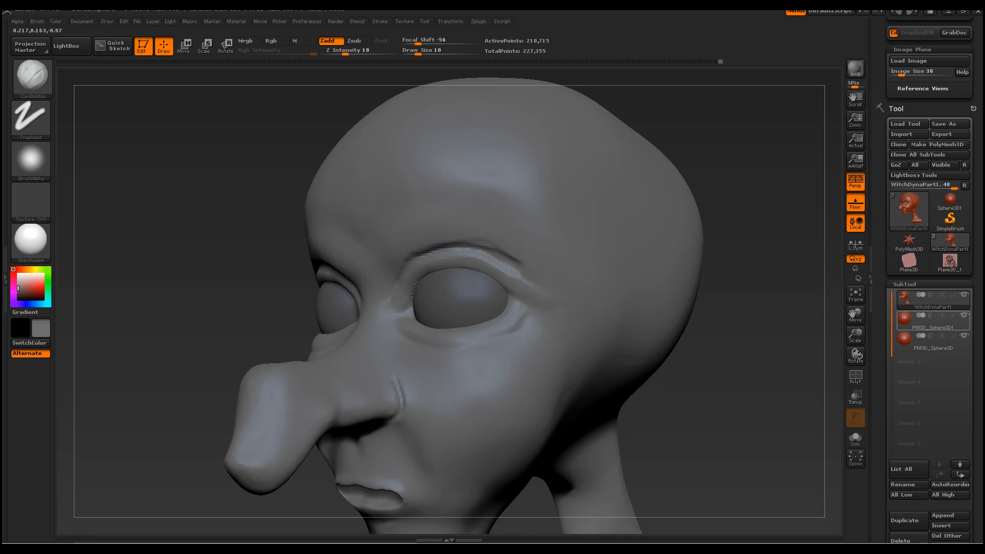
Extend the fold from beside the nostrils down past the mouth corners and touch up the upper lip with ClayBuildup
{"action": "mouse_move", "coordinate": [763, 473]}
{"action": "left_mouse_down"}
{"action": "mouse_move", "coordinate": [711, 459]}
{"action": "mouse_move", "coordinate": [721, 398]}
{"action": "mouse_move", "coordinate": [458, 332]}
{"action": "left_mouse_up"}
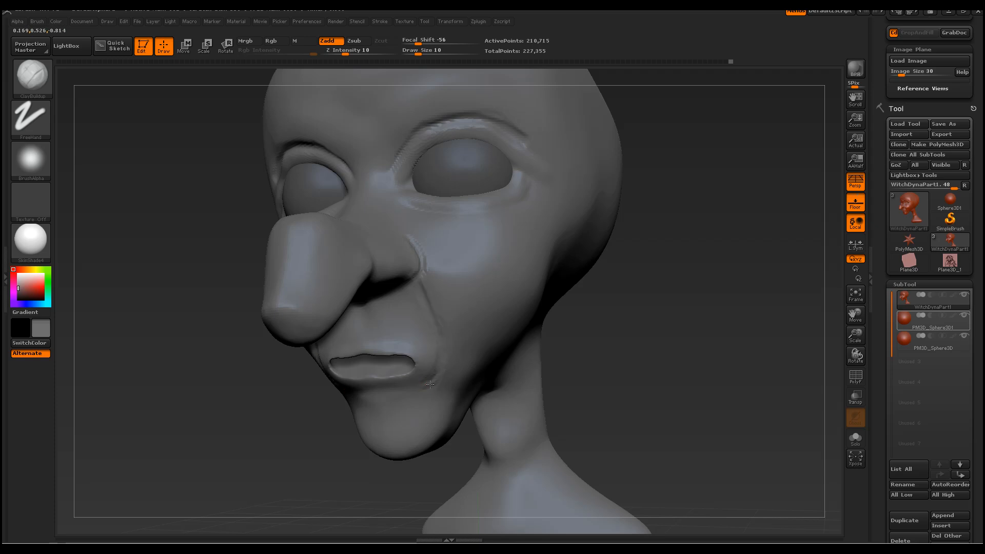
{"action": "left_click_drag", "start_coordinate": [415, 279], "coordinate": [422, 291]}
{"action": "left_click_drag", "start_coordinate": [374, 349], "coordinate": [379, 346]}
Choose the Inflat brush at draw size 22 and swell the upper and lower lips around the mouth opening
{"action": "mouse_move", "coordinate": [572, 354]}
{"action": "left_mouse_down"}
{"action": "mouse_move", "coordinate": [614, 342]}
{"action": "mouse_move", "coordinate": [613, 293]}
{"action": "left_mouse_up"}
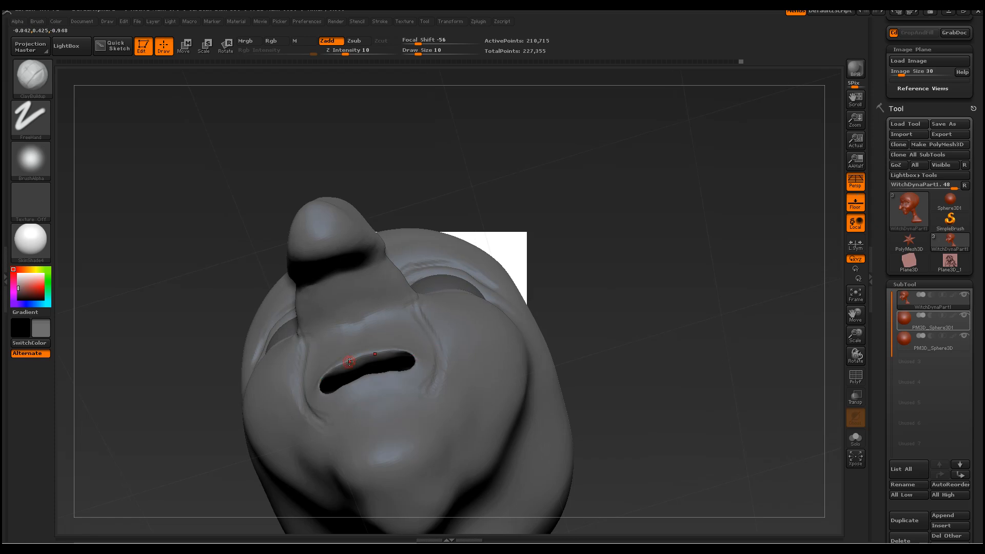
{"action": "left_click", "coordinate": [44, 86]}
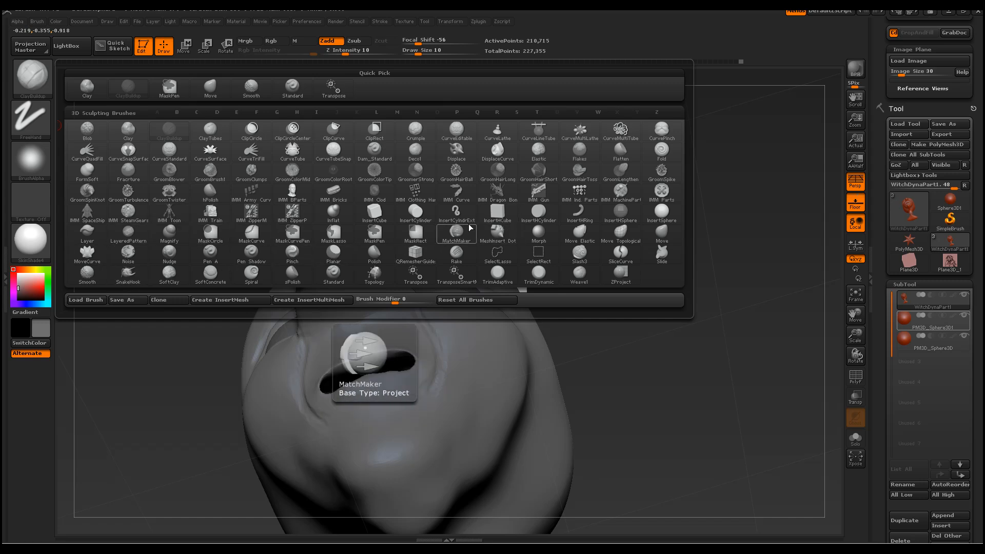
{"action": "left_click", "coordinate": [339, 218]}
{"action": "left_click_drag", "start_coordinate": [588, 373], "coordinate": [453, 353]}
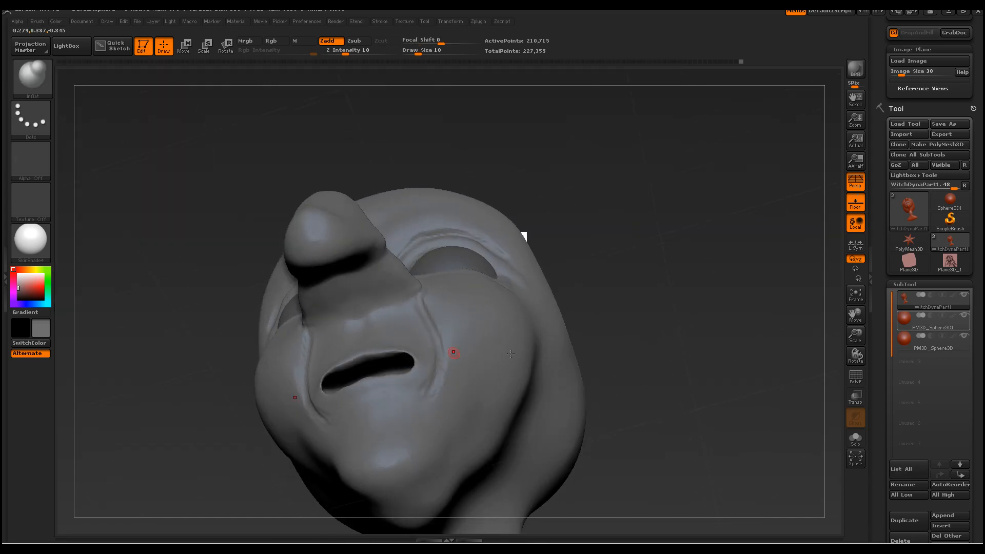
{"action": "key", "text": "space"}
{"action": "left_click_drag", "start_coordinate": [366, 358], "coordinate": [377, 358]}
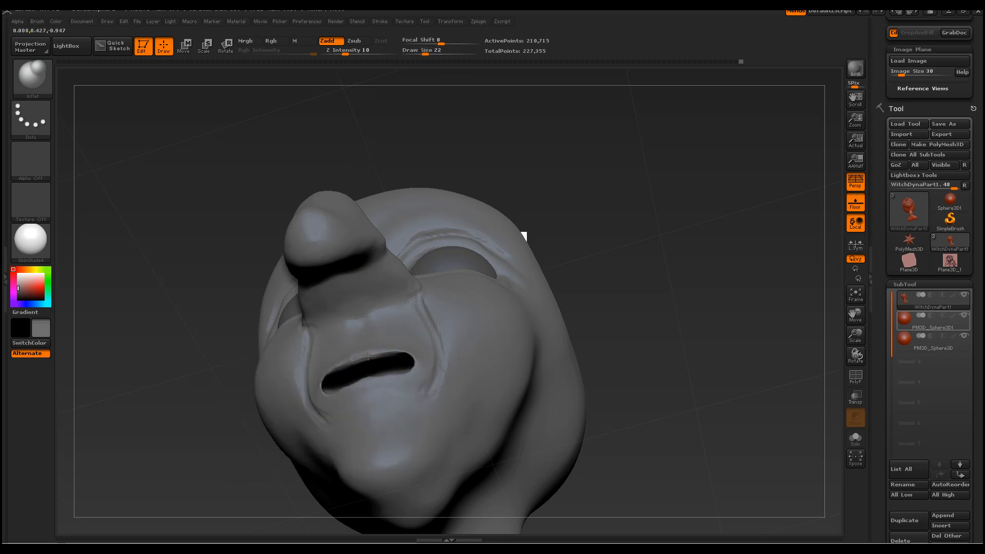
{"action": "mouse_move", "coordinate": [415, 353]}
{"action": "left_mouse_down"}
{"action": "mouse_move", "coordinate": [402, 353]}
{"action": "mouse_move", "coordinate": [393, 380]}
{"action": "mouse_move", "coordinate": [362, 385]}
{"action": "left_mouse_up"}
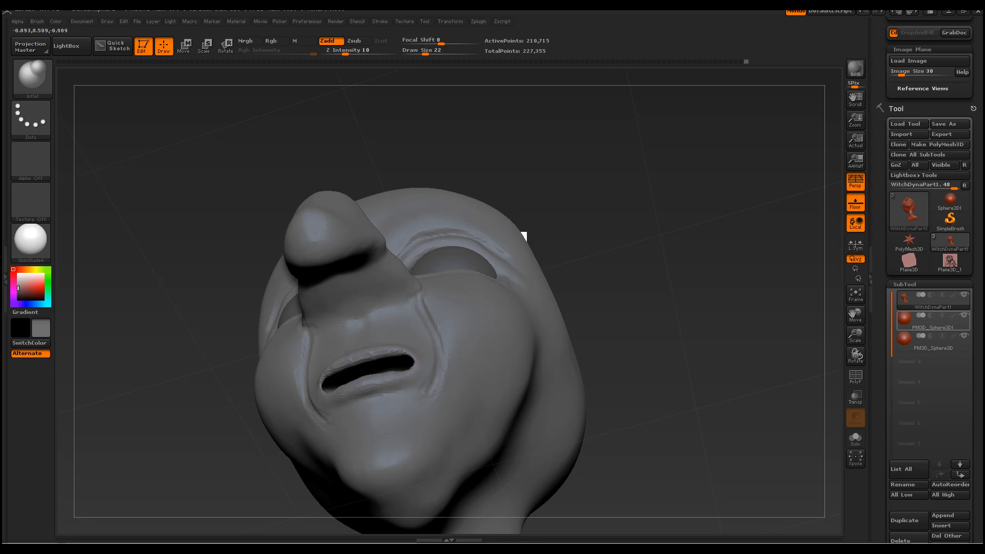
{"action": "left_click_drag", "start_coordinate": [618, 351], "coordinate": [608, 406]}
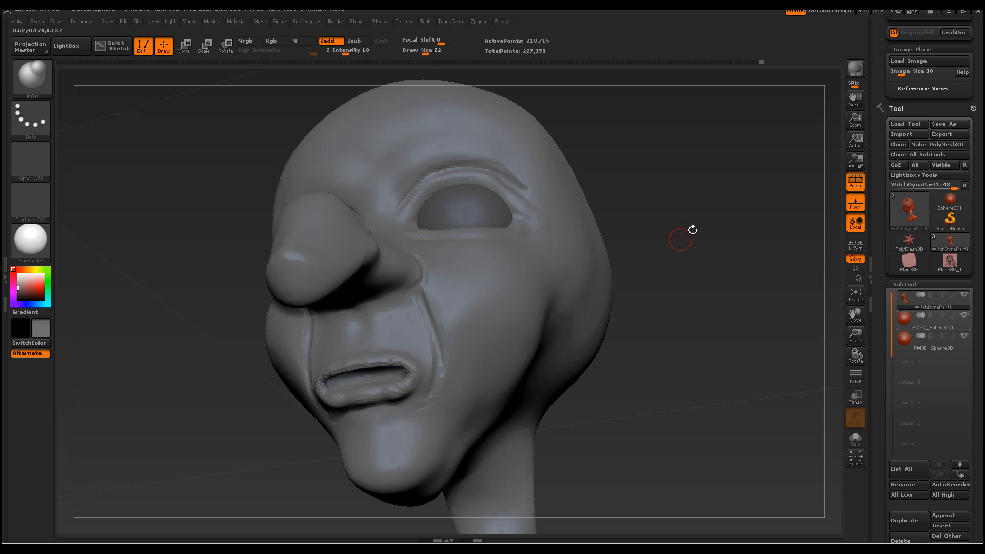
Remesh the head with DynaMesh to even out the stretched geometry around the lips and folds
{"action": "left_click_drag", "start_coordinate": [654, 336], "coordinate": [690, 345]}
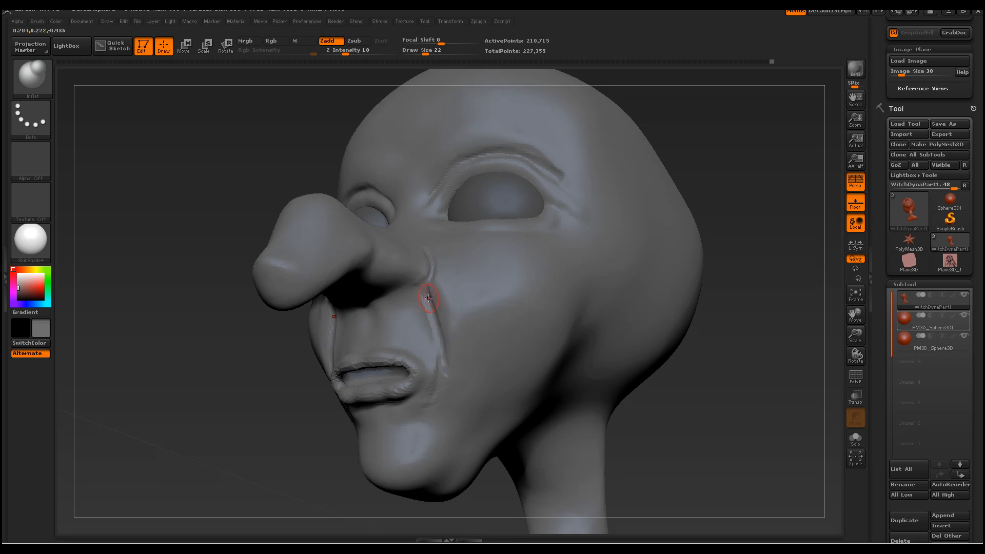
{"action": "left_click_drag", "start_coordinate": [794, 112], "coordinate": [810, 153], "text": "ctrl"}
{"action": "left_click_drag", "start_coordinate": [777, 212], "coordinate": [611, 351]}
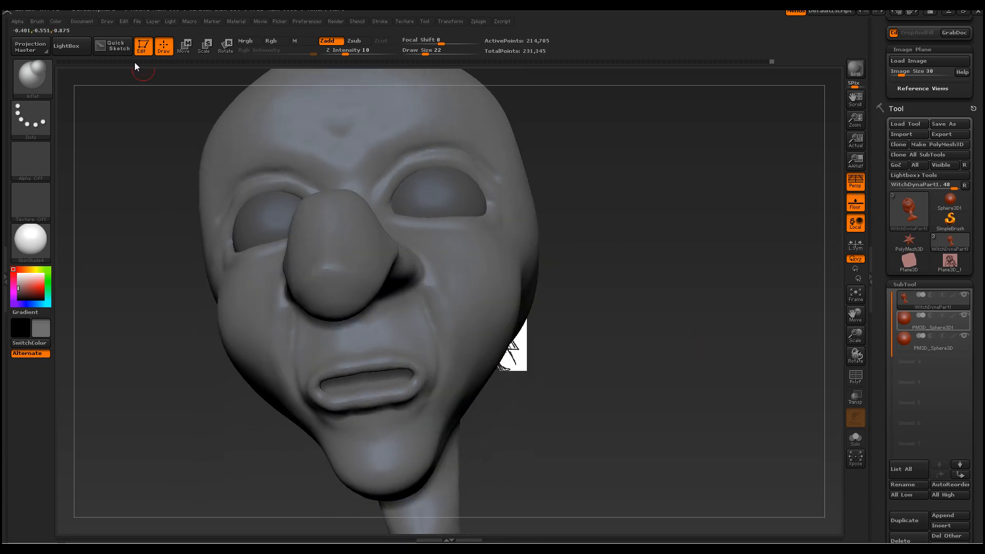
Build up the lower lip, upper lip edge and mouth corners with ClayBuildup at draw size 22
{"action": "left_click", "coordinate": [44, 77]}
{"action": "left_click", "coordinate": [128, 89]}
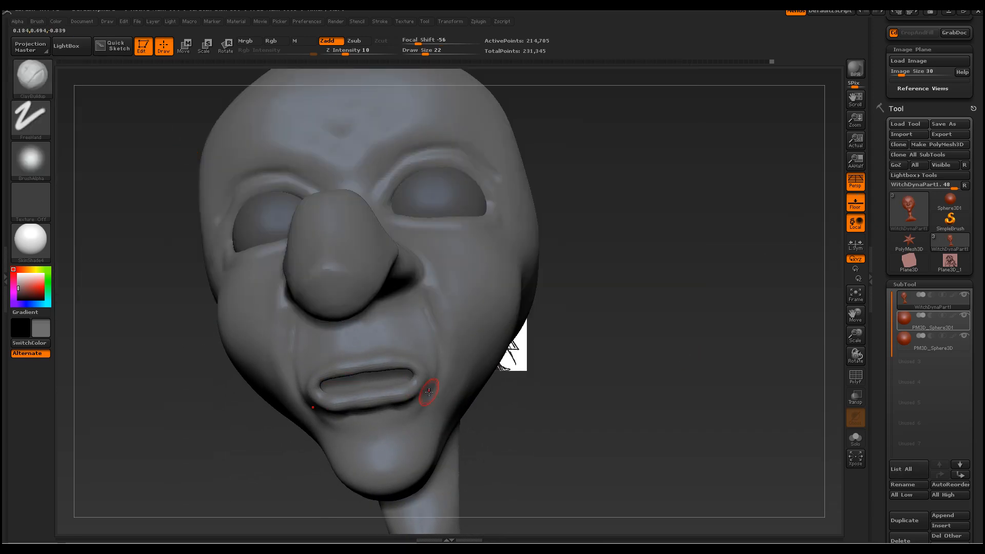
{"action": "left_click_drag", "start_coordinate": [605, 469], "coordinate": [580, 470]}
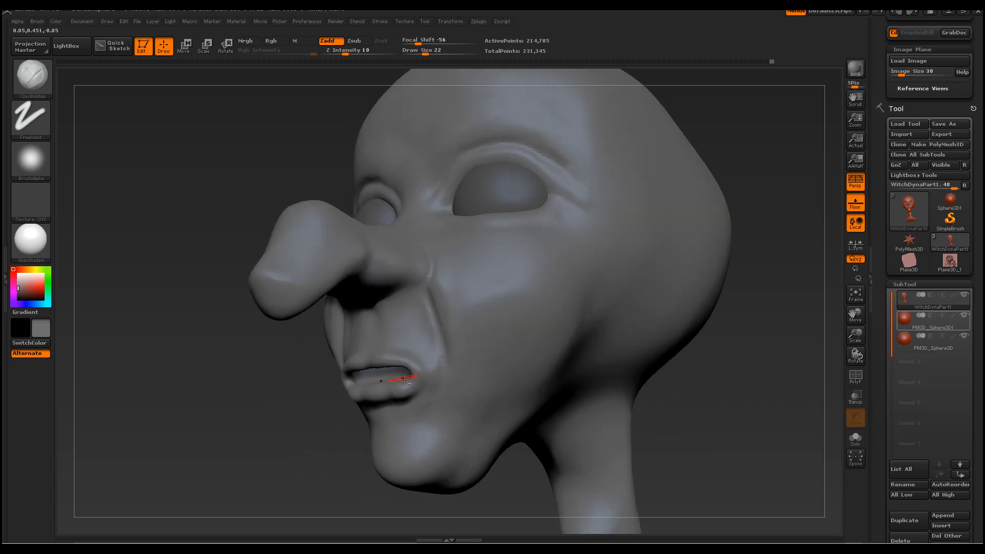
{"action": "mouse_move", "coordinate": [421, 396]}
{"action": "left_mouse_down"}
{"action": "mouse_move", "coordinate": [352, 406]}
{"action": "mouse_move", "coordinate": [411, 388]}
{"action": "left_mouse_up"}
{"action": "left_click_drag", "start_coordinate": [353, 406], "coordinate": [410, 387]}
{"action": "left_click_drag", "start_coordinate": [354, 406], "coordinate": [362, 410]}
{"action": "left_click_drag", "start_coordinate": [662, 383], "coordinate": [619, 442]}
{"action": "right_click_drag", "start_coordinate": [379, 354], "coordinate": [464, 373]}
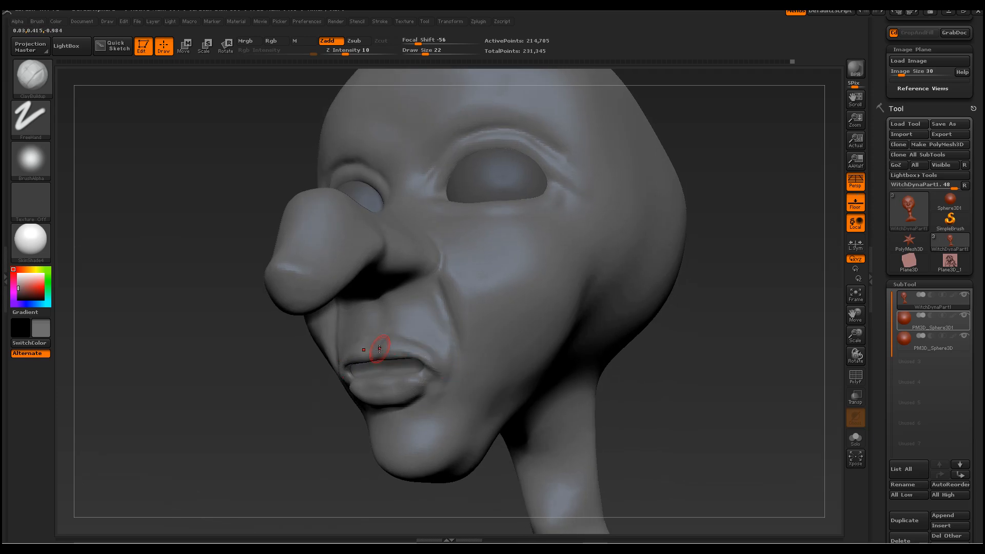
{"action": "left_click_drag", "start_coordinate": [439, 373], "coordinate": [444, 362]}
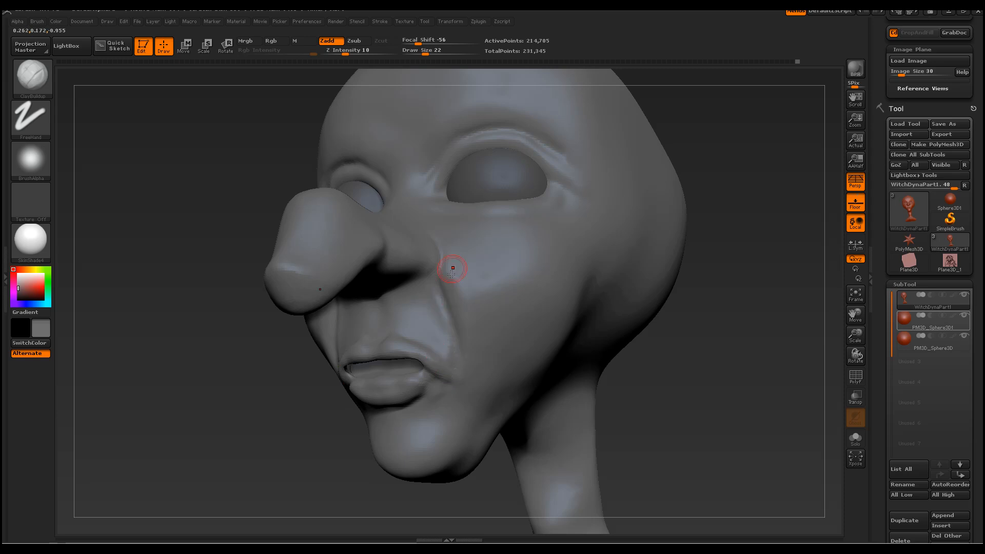
Set the ClayBuildup focal shift to 0 and draw size to 61, and work the cheek area beside the mouth
{"action": "key", "text": "space"}
{"action": "mouse_move", "coordinate": [460, 261]}
{"action": "left_mouse_down"}
{"action": "mouse_move", "coordinate": [476, 272]}
{"action": "mouse_move", "coordinate": [488, 250]}
{"action": "left_mouse_up"}
{"action": "key", "text": "space"}
{"action": "key", "text": "space"}
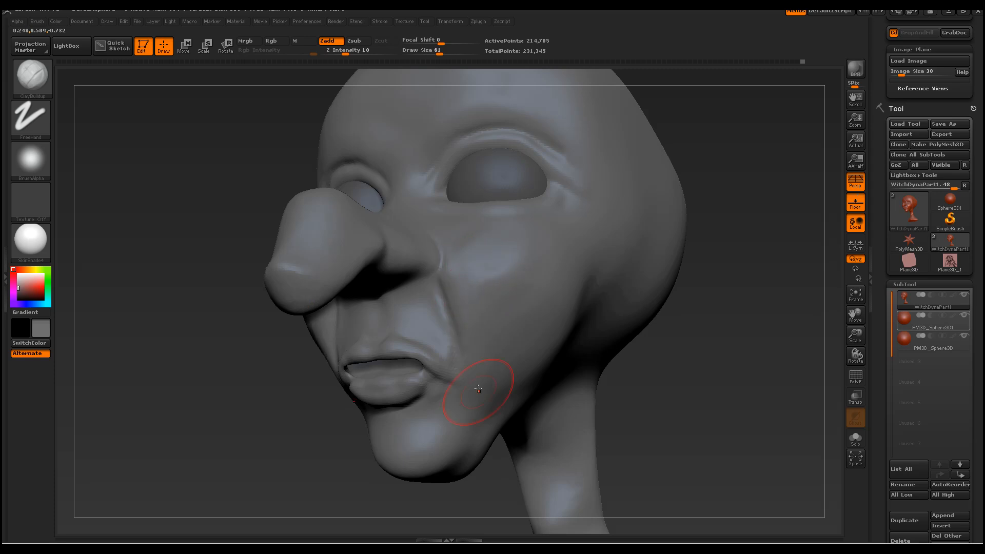
{"action": "left_click_drag", "start_coordinate": [479, 387], "coordinate": [489, 399]}
{"action": "left_click_drag", "start_coordinate": [754, 436], "coordinate": [716, 431]}
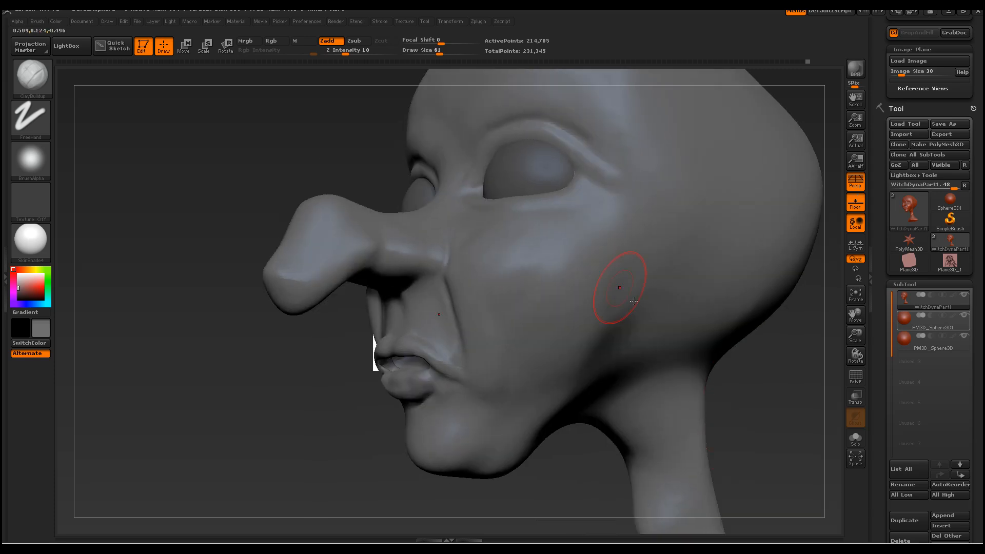
Choose the Move brush at draw size 61, reshape the upper lip and mouth corners, and smooth the lips
{"action": "mouse_move", "coordinate": [160, 247]}
{"action": "left_mouse_down"}
{"action": "mouse_move", "coordinate": [319, 329]}
{"action": "mouse_move", "coordinate": [377, 387]}
{"action": "left_mouse_up"}
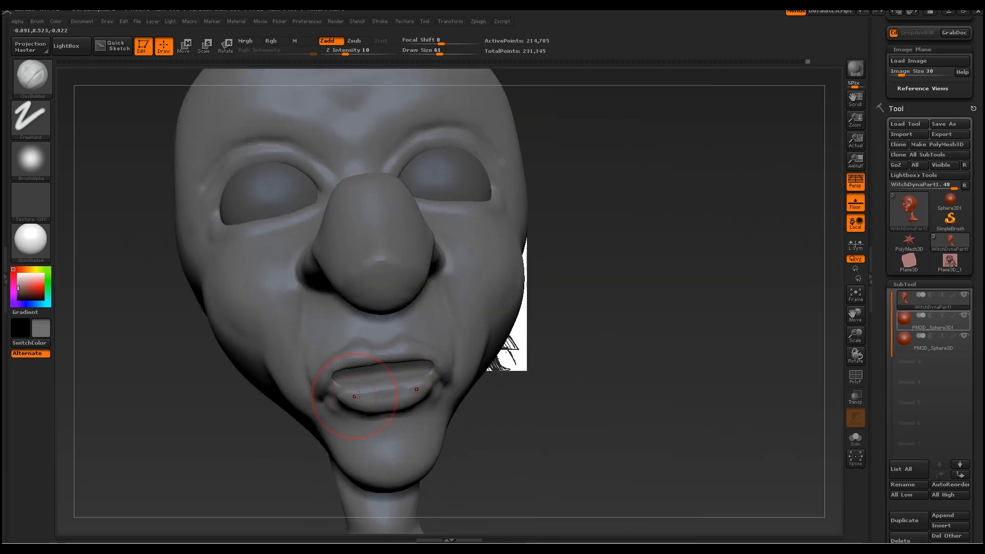
{"action": "left_click", "coordinate": [32, 77]}
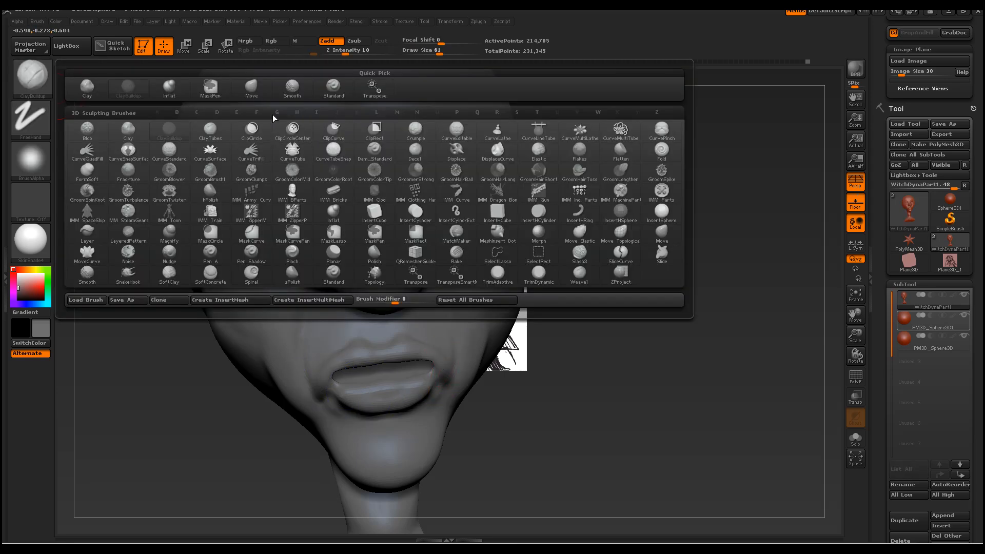
{"action": "left_click", "coordinate": [253, 88]}
{"action": "mouse_move", "coordinate": [436, 364]}
{"action": "left_mouse_down"}
{"action": "mouse_move", "coordinate": [421, 372]}
{"action": "mouse_move", "coordinate": [407, 350]}
{"action": "left_mouse_up"}
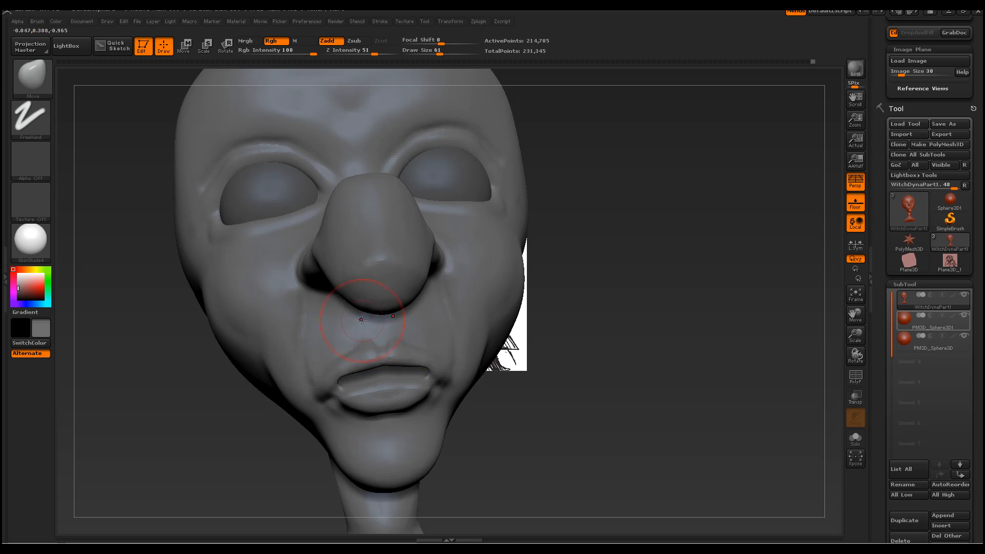
{"action": "mouse_move", "coordinate": [341, 386]}
{"action": "left_mouse_down", "text": "shift"}
{"action": "mouse_move", "coordinate": [375, 418]}
{"action": "mouse_move", "coordinate": [397, 416]}
{"action": "left_mouse_up", "text": "shift"}
{"action": "left_click_drag", "start_coordinate": [582, 419], "coordinate": [399, 358]}
{"action": "mouse_move", "coordinate": [579, 277]}
{"action": "left_mouse_down"}
{"action": "mouse_move", "coordinate": [495, 232]}
{"action": "mouse_move", "coordinate": [371, 359]}
{"action": "mouse_move", "coordinate": [468, 377]}
{"action": "left_mouse_up"}
Set the Move draw size to 125 and adjust the mouth corners and surrounding cheeks, undoing unwanted pulls
{"action": "key", "text": "space"}
{"action": "mouse_move", "coordinate": [410, 295]}
{"action": "left_mouse_down"}
{"action": "mouse_move", "coordinate": [451, 295]}
{"action": "mouse_move", "coordinate": [419, 314]}
{"action": "left_mouse_up"}
{"action": "key", "text": "ctrl+z"}
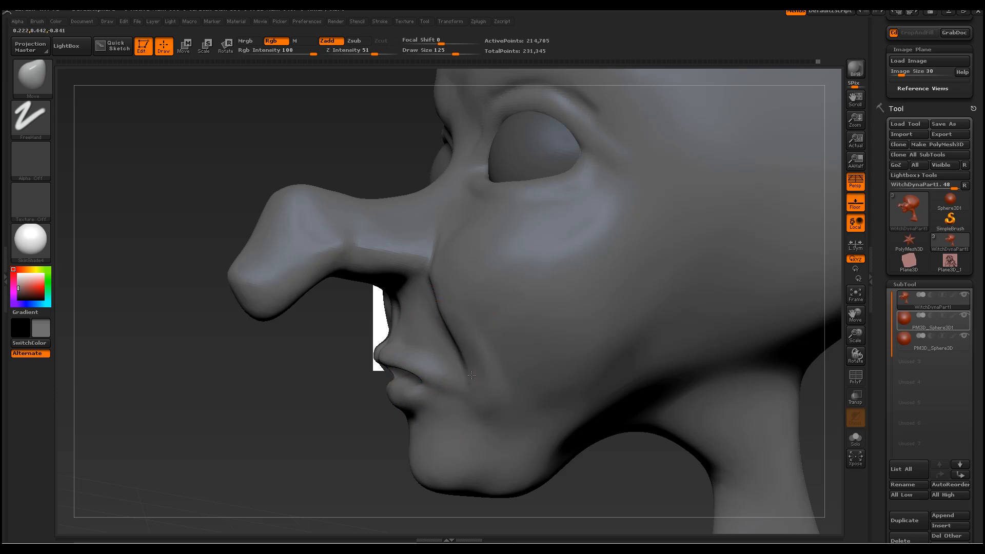
{"action": "mouse_move", "coordinate": [244, 464]}
{"action": "left_mouse_down"}
{"action": "mouse_move", "coordinate": [316, 470]}
{"action": "mouse_move", "coordinate": [308, 464]}
{"action": "left_mouse_up"}
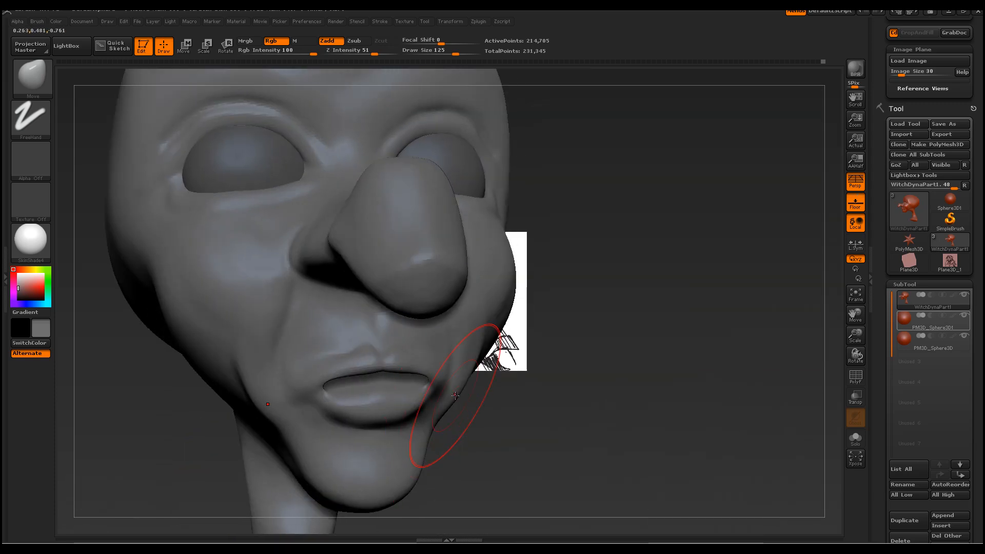
{"action": "key", "text": "ctrl+z"}
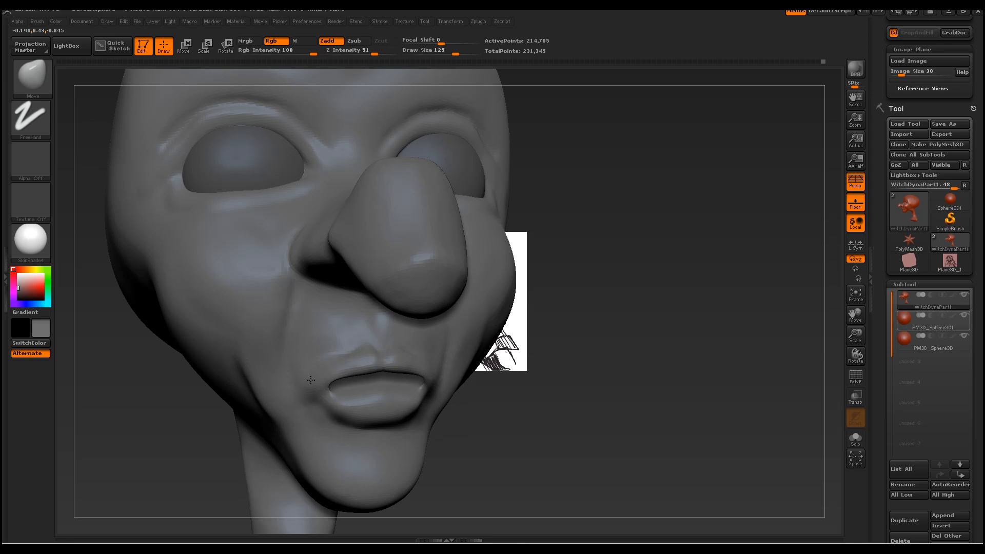
{"action": "left_click_drag", "start_coordinate": [312, 378], "coordinate": [560, 436]}
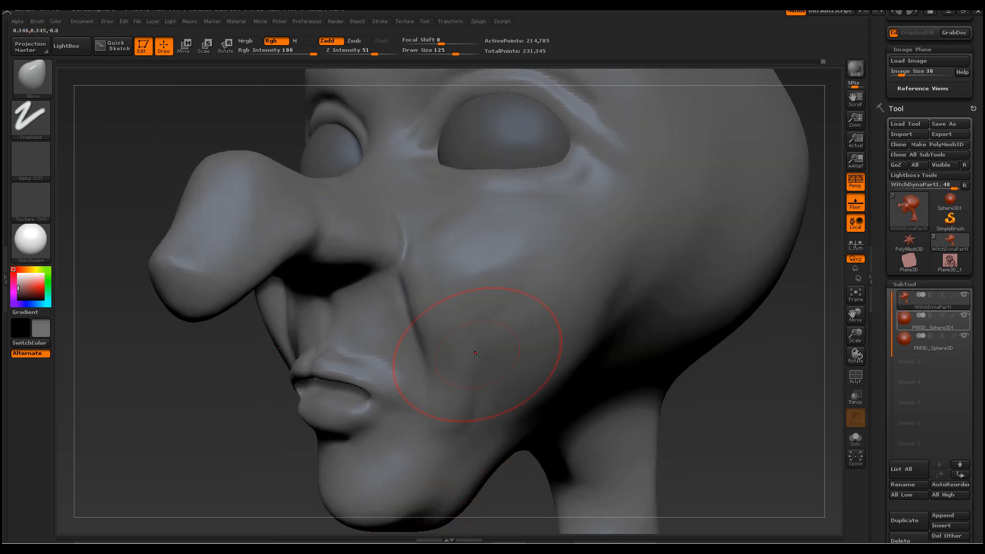
Reshape the eyelids, inner eye corners and brow around the eyeballs with the Move brush at draw size 125
{"action": "left_click_drag", "start_coordinate": [285, 149], "coordinate": [389, 260]}
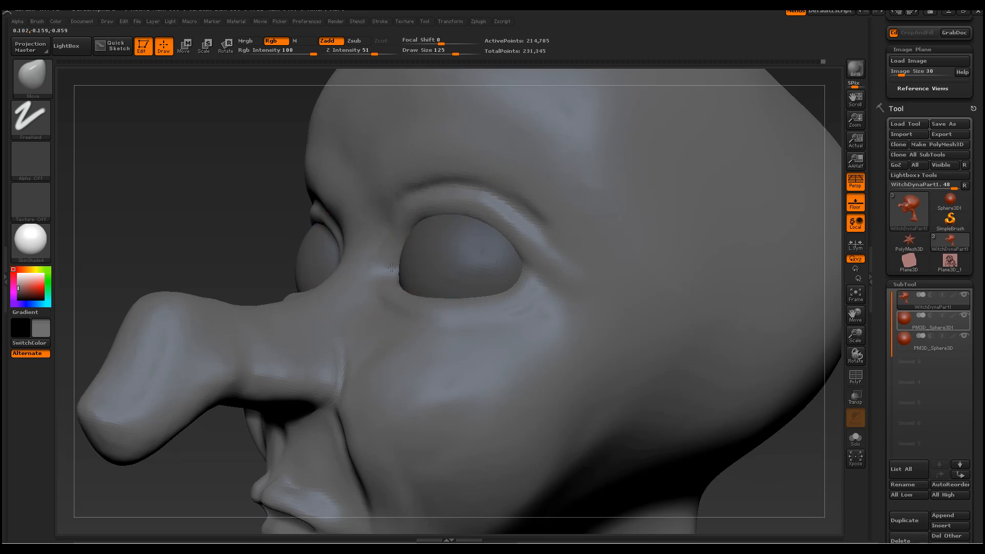
{"action": "left_click_drag", "start_coordinate": [395, 279], "coordinate": [394, 278]}
{"action": "left_click_drag", "start_coordinate": [282, 203], "coordinate": [239, 195]}
{"action": "left_click_drag", "start_coordinate": [412, 188], "coordinate": [400, 187]}
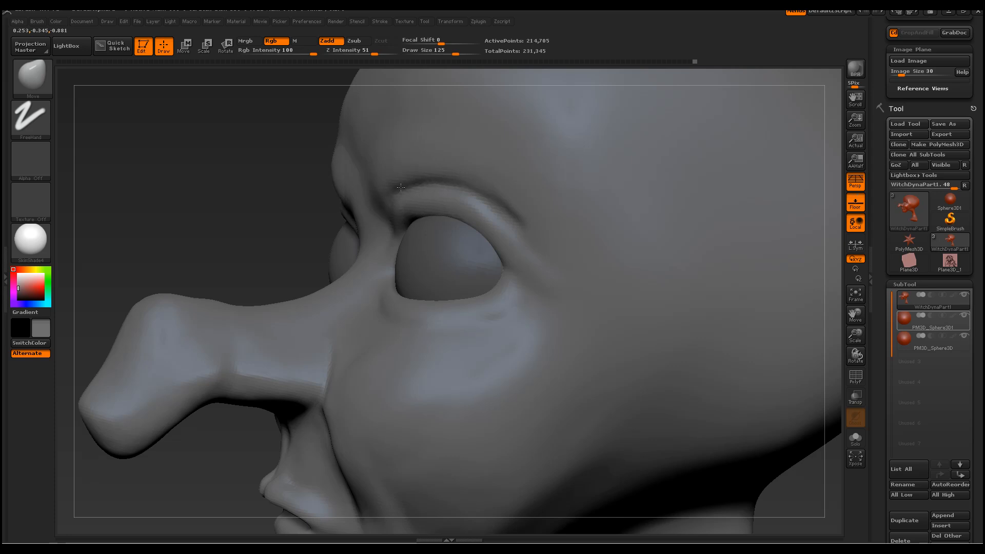
{"action": "mouse_move", "coordinate": [332, 187]}
{"action": "left_mouse_down"}
{"action": "mouse_move", "coordinate": [269, 179]}
{"action": "mouse_move", "coordinate": [485, 218]}
{"action": "mouse_move", "coordinate": [472, 206]}
{"action": "left_mouse_up"}
{"action": "left_click_drag", "start_coordinate": [699, 292], "coordinate": [516, 234]}
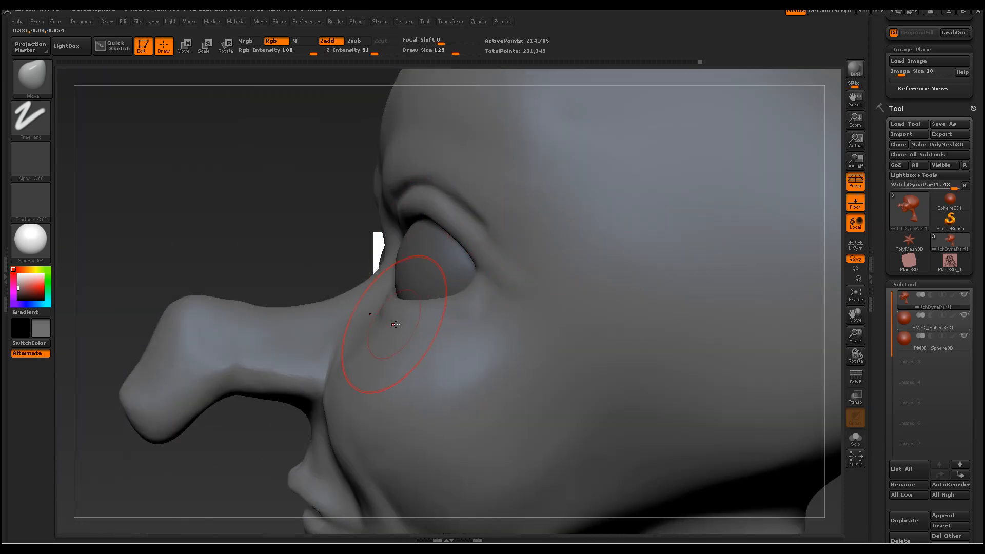
{"action": "left_click_drag", "start_coordinate": [284, 221], "coordinate": [436, 318]}
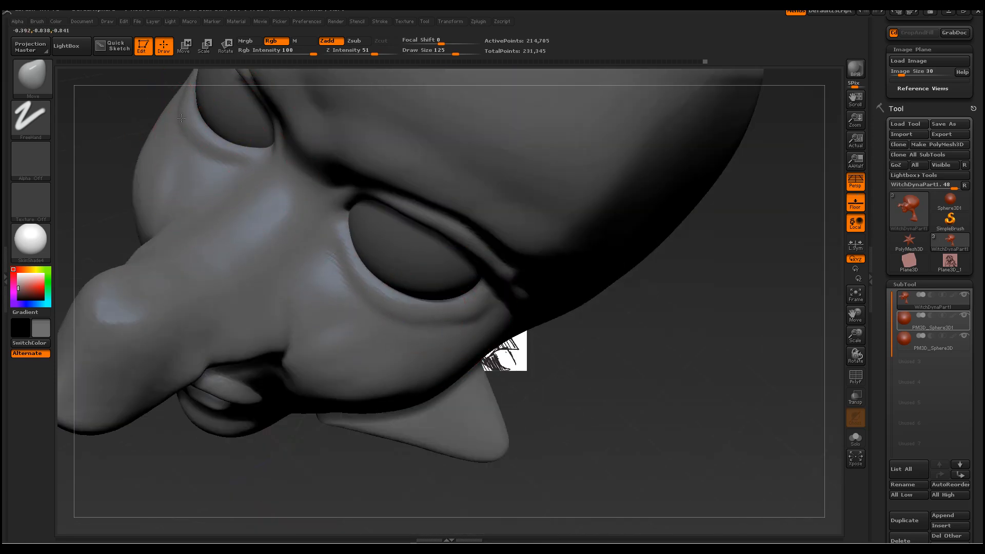
Set the Move draw size to 256 and, in side view, pull the neck and its base forward beneath the head
{"action": "left_click_drag", "start_coordinate": [662, 447], "coordinate": [712, 428]}
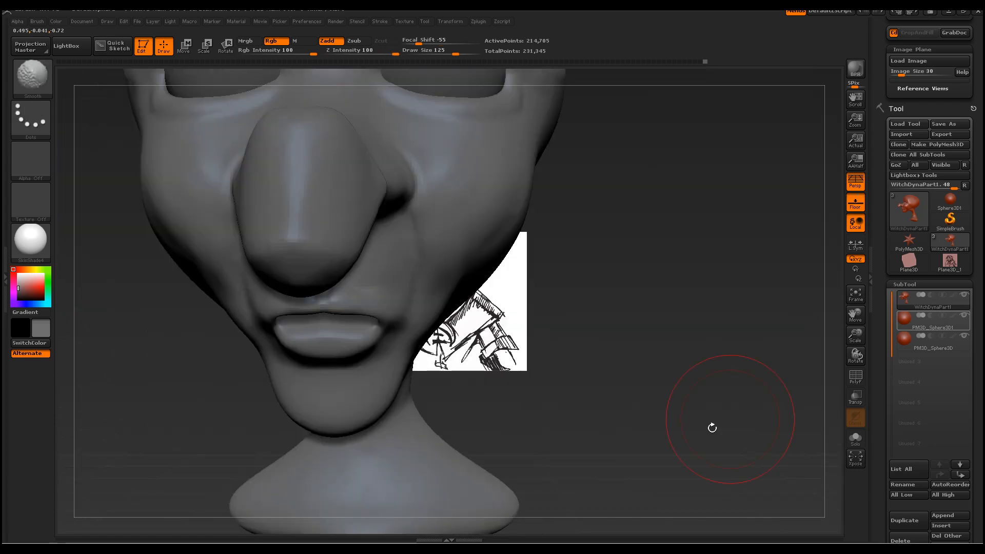
{"action": "mouse_move", "coordinate": [855, 354]}
{"action": "left_mouse_down"}
{"action": "mouse_move", "coordinate": [689, 347]}
{"action": "mouse_move", "coordinate": [704, 315]}
{"action": "mouse_move", "coordinate": [686, 319]}
{"action": "mouse_move", "coordinate": [715, 339]}
{"action": "left_mouse_up"}
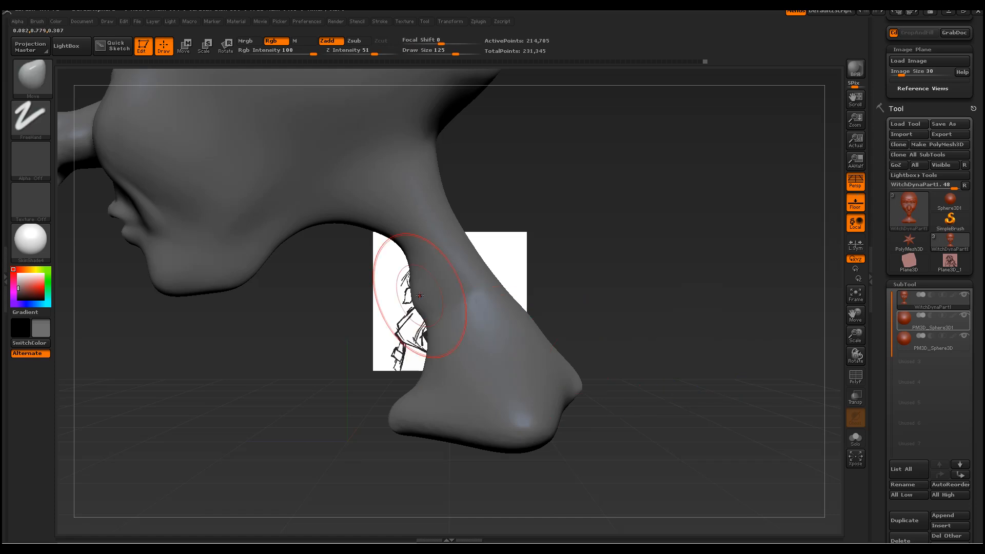
{"action": "key", "text": "space"}
{"action": "left_click_drag", "start_coordinate": [411, 241], "coordinate": [442, 241]}
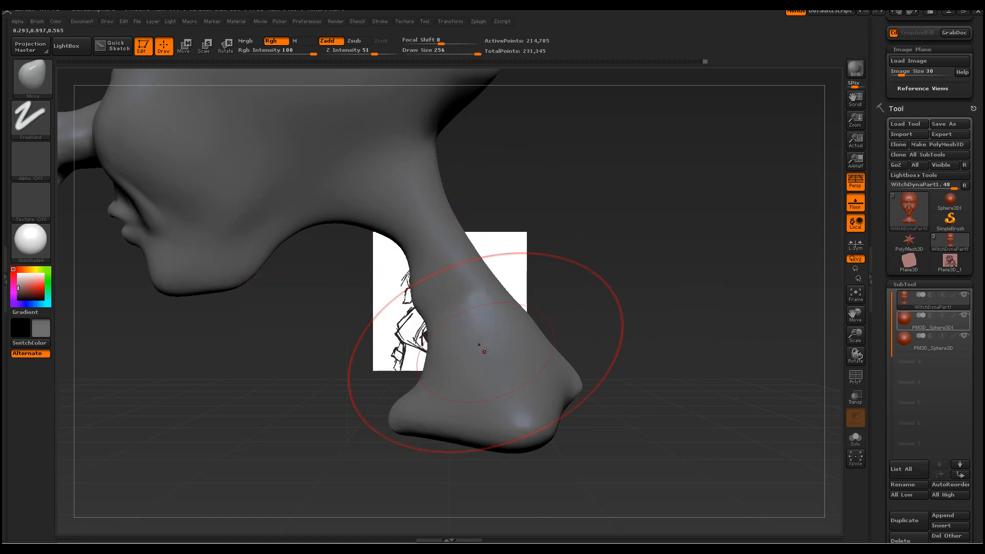
{"action": "key", "text": "space"}
{"action": "left_click", "coordinate": [450, 296]}
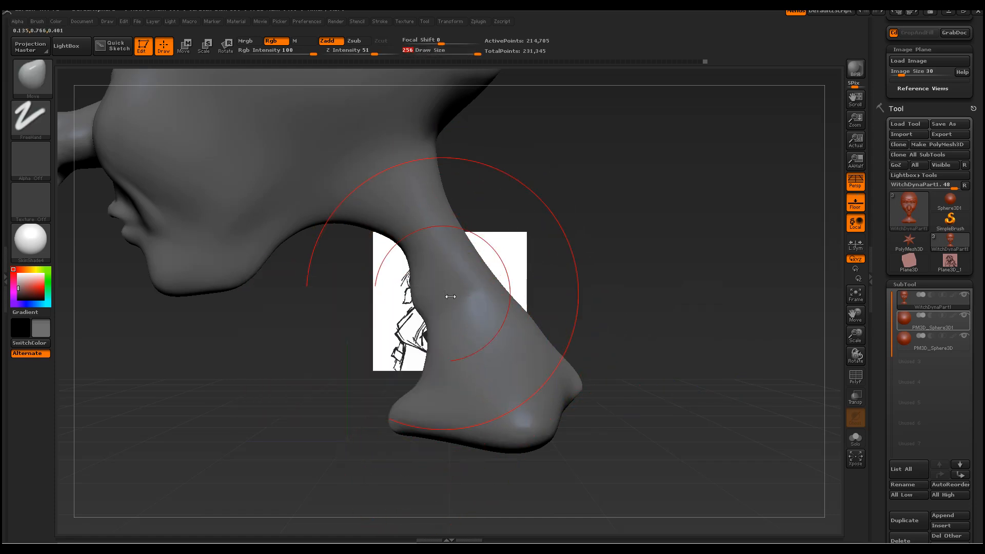
{"action": "left_click_drag", "start_coordinate": [423, 246], "coordinate": [384, 260]}
{"action": "mouse_move", "coordinate": [451, 311]}
{"action": "left_mouse_down"}
{"action": "mouse_move", "coordinate": [436, 366]}
{"action": "mouse_move", "coordinate": [425, 370]}
{"action": "left_mouse_up"}
{"action": "left_click_drag", "start_coordinate": [472, 395], "coordinate": [460, 418]}
{"action": "left_click_drag", "start_coordinate": [546, 379], "coordinate": [476, 377]}
{"action": "left_click_drag", "start_coordinate": [468, 330], "coordinate": [437, 332]}
{"action": "left_click_drag", "start_coordinate": [420, 260], "coordinate": [369, 240]}
{"action": "left_click_drag", "start_coordinate": [380, 397], "coordinate": [369, 402]}
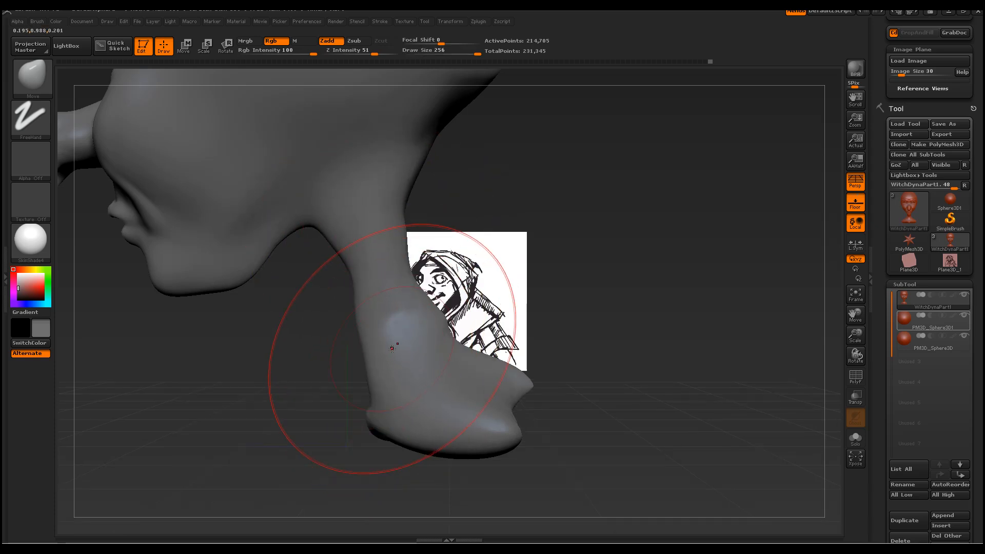
Set the Move draw size to 106 and refine the front of the neck and the back of its base
{"action": "key", "text": "space"}
{"action": "mouse_move", "coordinate": [391, 348]}
{"action": "left_mouse_down"}
{"action": "mouse_move", "coordinate": [379, 348]}
{"action": "mouse_move", "coordinate": [385, 368]}
{"action": "left_mouse_up"}
{"action": "left_click_drag", "start_coordinate": [528, 382], "coordinate": [511, 379]}
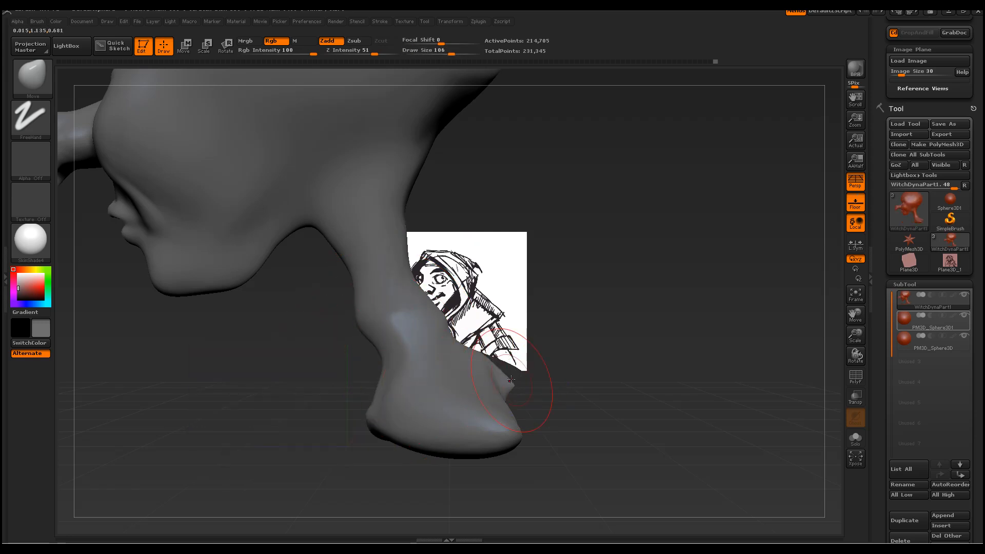
{"action": "key", "text": "shift"}
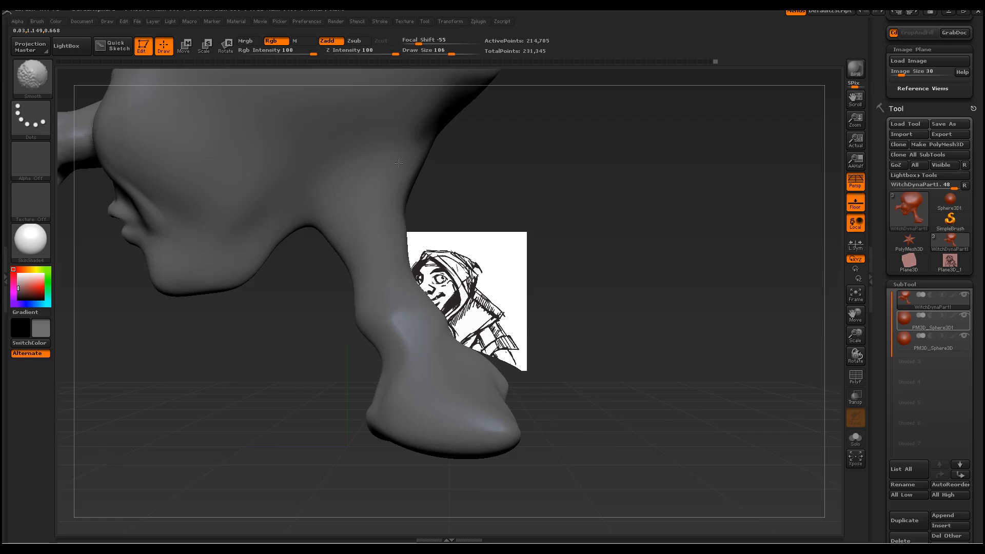
{"action": "mouse_move", "coordinate": [580, 214]}
{"action": "left_mouse_down"}
{"action": "mouse_move", "coordinate": [696, 417]}
{"action": "mouse_move", "coordinate": [655, 386]}
{"action": "left_mouse_up"}
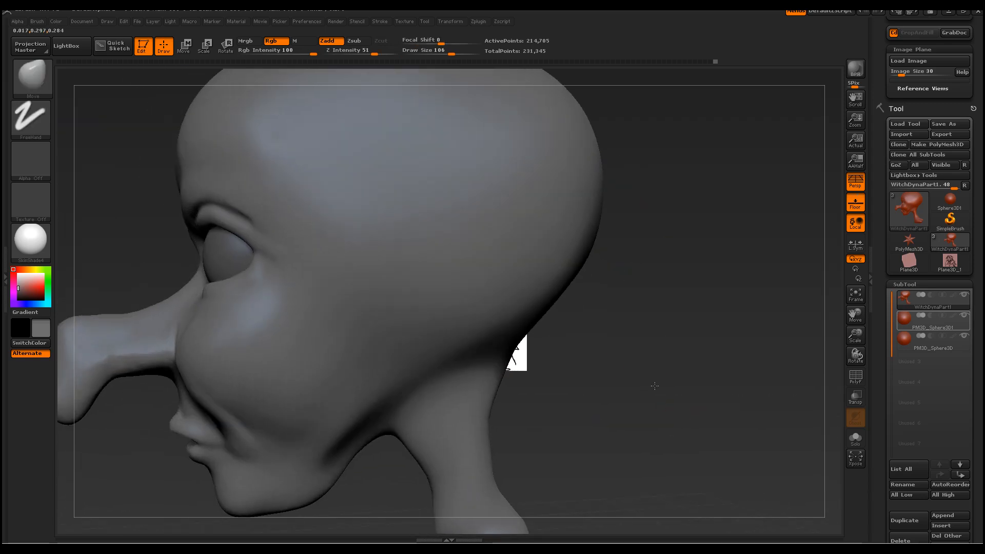
{"action": "left_click_drag", "start_coordinate": [854, 334], "coordinate": [849, 328]}
{"action": "mouse_move", "coordinate": [682, 288]}
{"action": "left_mouse_down"}
{"action": "mouse_move", "coordinate": [704, 282]}
{"action": "mouse_move", "coordinate": [720, 314]}
{"action": "mouse_move", "coordinate": [737, 307]}
{"action": "left_mouse_up"}
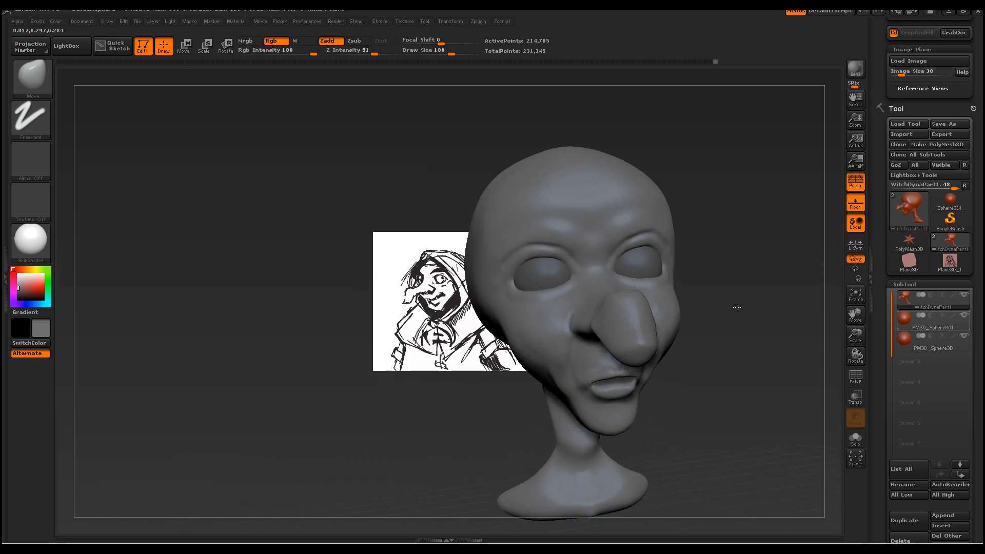
Set the Move draw size to 67 and adjust the corner of the mouth and the fold beside it
{"action": "left_click_drag", "start_coordinate": [733, 416], "coordinate": [738, 429]}
{"action": "left_click_drag", "start_coordinate": [859, 328], "coordinate": [857, 336]}
{"action": "left_click_drag", "start_coordinate": [747, 432], "coordinate": [515, 302]}
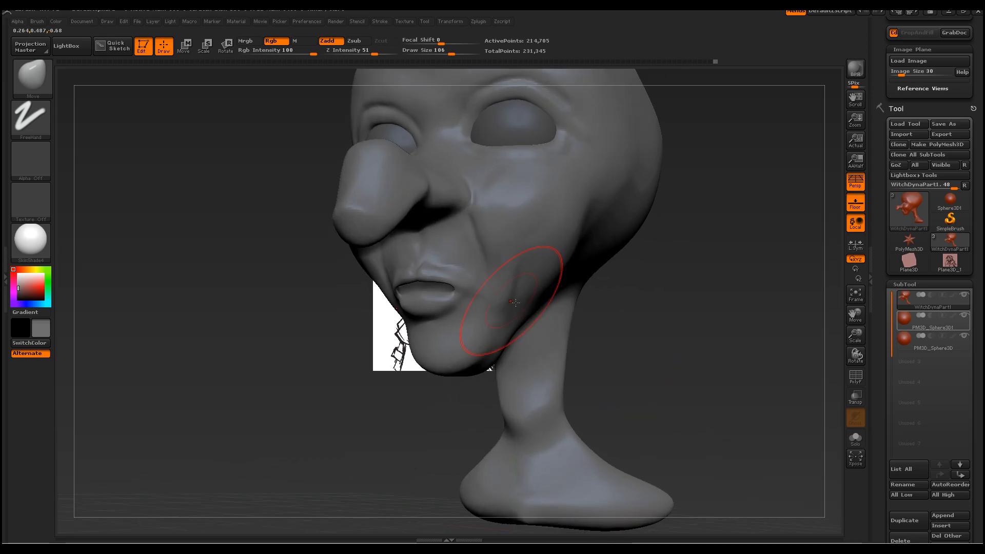
{"action": "key", "text": "space"}
{"action": "mouse_move", "coordinate": [477, 267]}
{"action": "left_mouse_down"}
{"action": "mouse_move", "coordinate": [461, 267]}
{"action": "mouse_move", "coordinate": [448, 293]}
{"action": "mouse_move", "coordinate": [469, 280]}
{"action": "mouse_move", "coordinate": [455, 299]}
{"action": "left_mouse_up"}
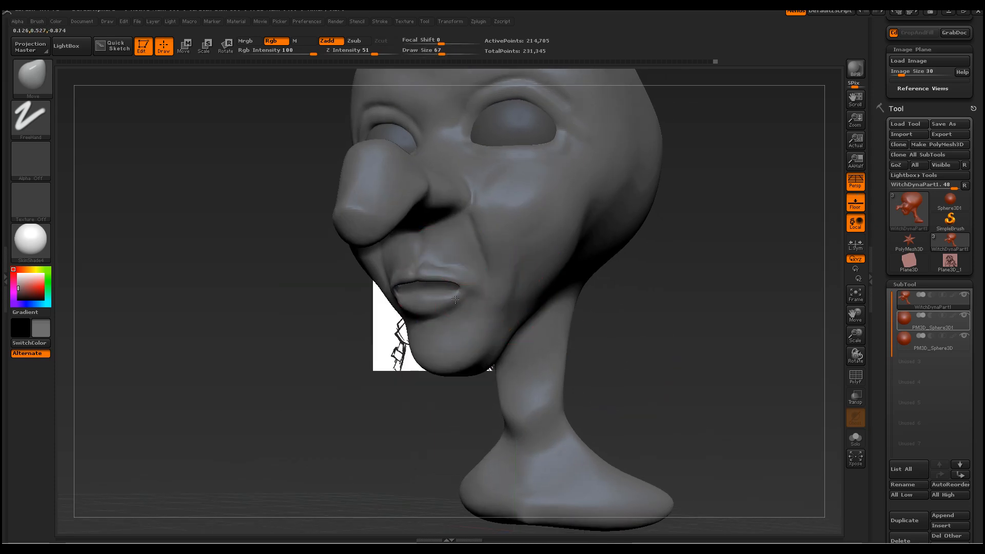
Set the Move draw size to 113 and reshape the lower cheek and chin beneath the mouth
{"action": "mouse_move", "coordinate": [664, 369]}
{"action": "left_mouse_down", "text": "shift"}
{"action": "mouse_move", "coordinate": [687, 363]}
{"action": "mouse_move", "coordinate": [639, 370]}
{"action": "mouse_move", "coordinate": [567, 426]}
{"action": "left_mouse_up", "text": "shift"}
{"action": "key", "text": "space"}
{"action": "mouse_move", "coordinate": [561, 336]}
{"action": "left_mouse_down"}
{"action": "mouse_move", "coordinate": [577, 336]}
{"action": "mouse_move", "coordinate": [559, 352]}
{"action": "mouse_move", "coordinate": [576, 359]}
{"action": "mouse_move", "coordinate": [533, 366]}
{"action": "left_mouse_up"}
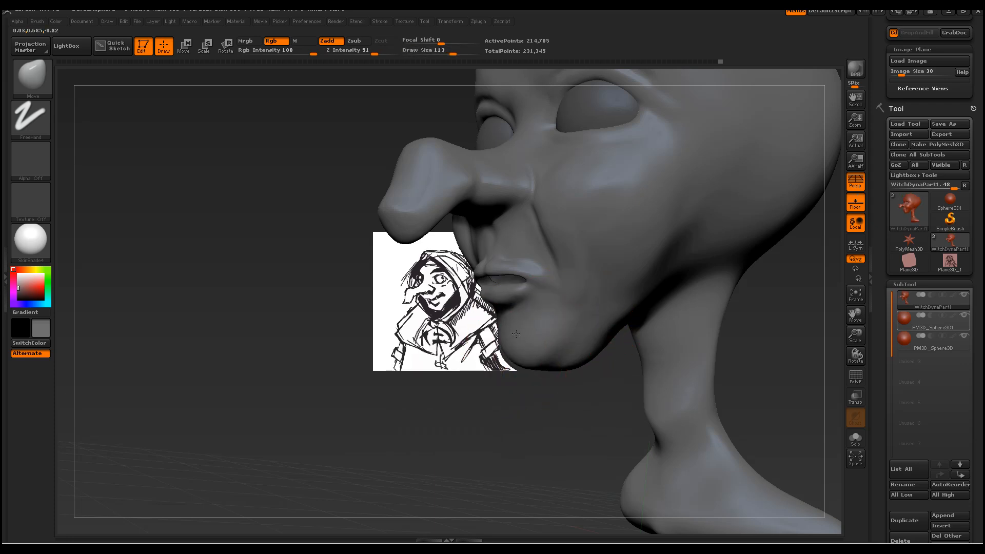
{"action": "left_click_drag", "start_coordinate": [465, 403], "coordinate": [519, 405]}
{"action": "mouse_move", "coordinate": [508, 362]}
{"action": "left_mouse_down"}
{"action": "mouse_move", "coordinate": [588, 362]}
{"action": "mouse_move", "coordinate": [465, 355]}
{"action": "mouse_move", "coordinate": [477, 354]}
{"action": "left_mouse_up"}
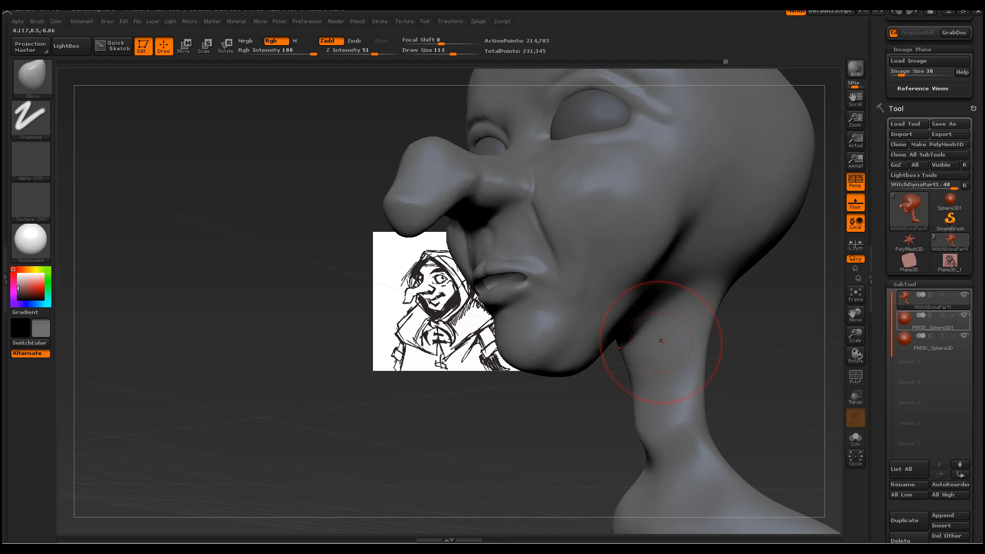
Switch to the ClayBuildup brush and save the tool as WitchDynaPart1.ztl, replacing the existing file
{"action": "left_click", "coordinate": [23, 83]}
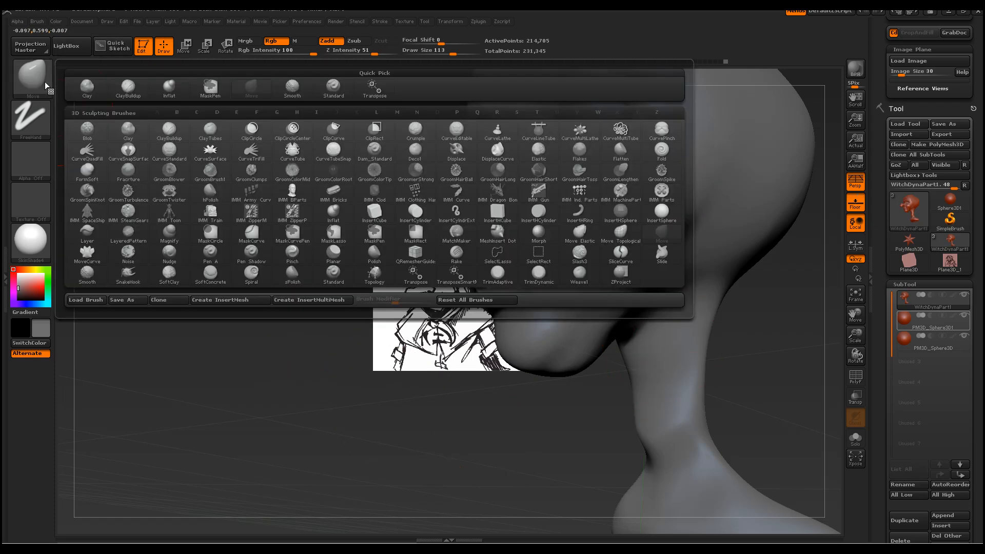
{"action": "left_click", "coordinate": [142, 90]}
{"action": "mouse_move", "coordinate": [225, 277]}
{"action": "left_mouse_down"}
{"action": "mouse_move", "coordinate": [290, 361]}
{"action": "mouse_move", "coordinate": [677, 392]}
{"action": "left_mouse_up"}
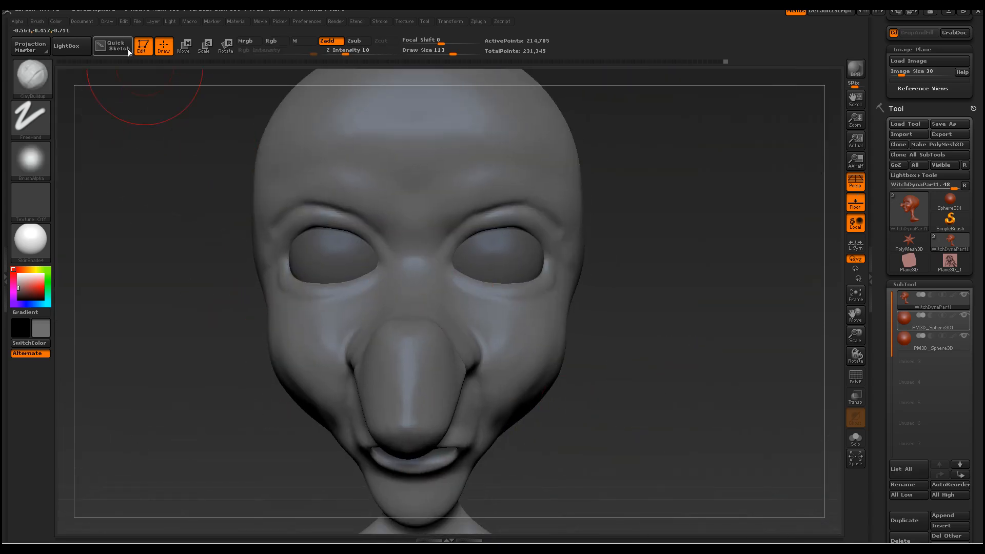
{"action": "left_click", "coordinate": [87, 20]}
{"action": "left_click", "coordinate": [148, 51]}
{"action": "left_click", "coordinate": [195, 75]}
{"action": "left_click", "coordinate": [228, 240]}
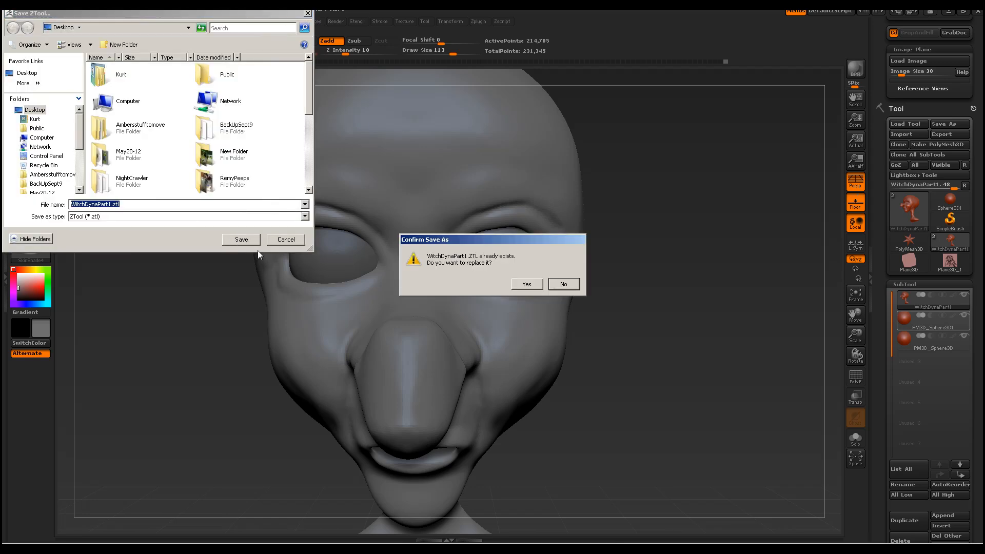
{"action": "left_click", "coordinate": [527, 284]}
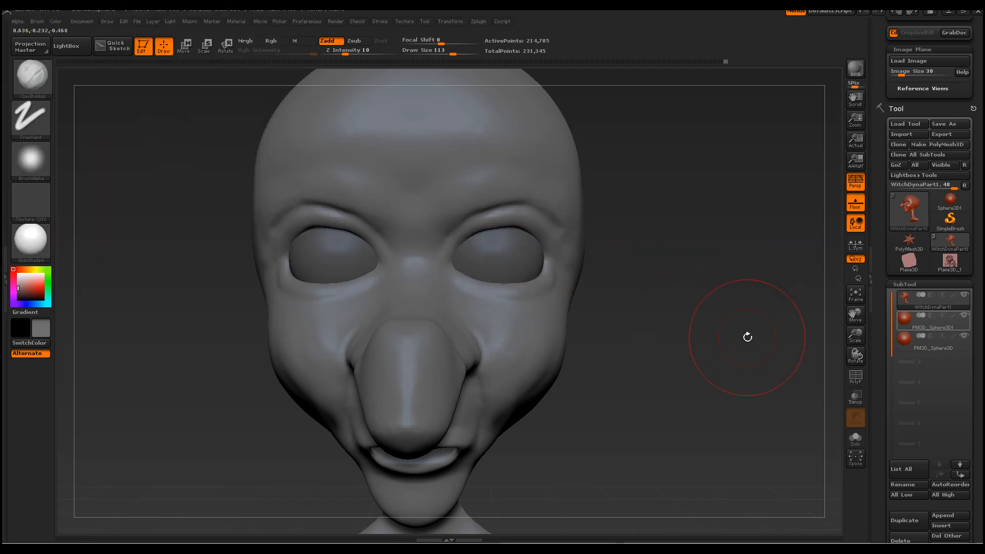
Set the ClayBuildup draw size to 15 and sketch a curved ear outline on the side of the head
{"action": "left_click_drag", "start_coordinate": [748, 337], "coordinate": [714, 330]}
{"action": "mouse_move", "coordinate": [854, 330]}
{"action": "left_mouse_down"}
{"action": "mouse_move", "coordinate": [747, 321]}
{"action": "mouse_move", "coordinate": [706, 352]}
{"action": "mouse_move", "coordinate": [690, 346]}
{"action": "left_mouse_up"}
{"action": "left_click", "coordinate": [32, 77]}
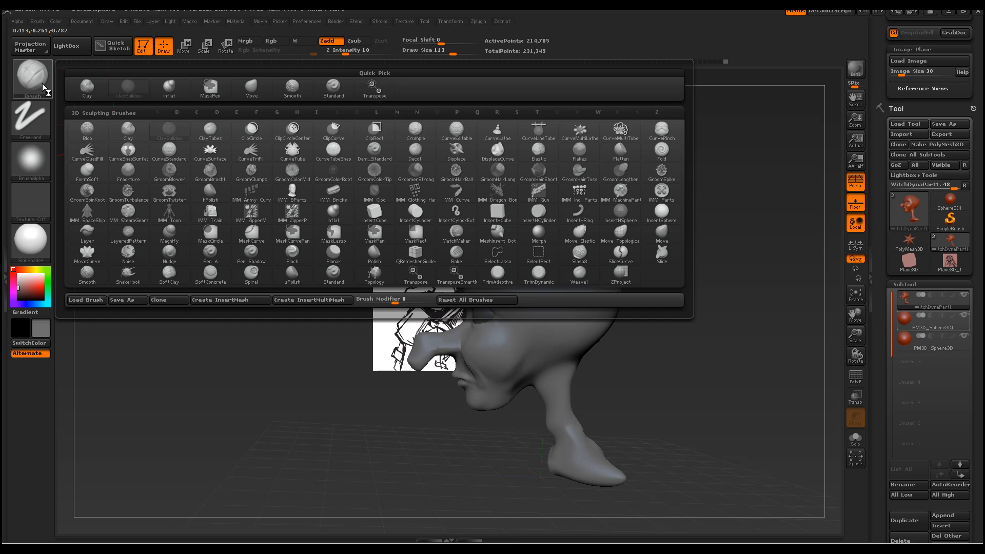
{"action": "key", "text": "space"}
{"action": "left_click_drag", "start_coordinate": [581, 302], "coordinate": [556, 302]}
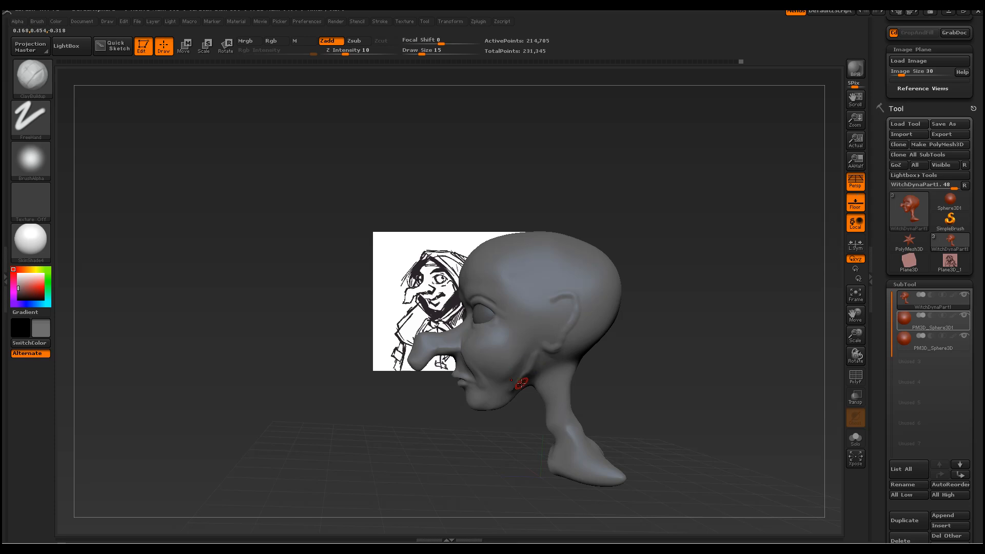
Enlarge the ClayBuildup brush, build up the jawline from below the ear towards the chin, and smooth it
{"action": "key", "text": "space"}
{"action": "left_click_drag", "start_coordinate": [531, 361], "coordinate": [514, 392]}
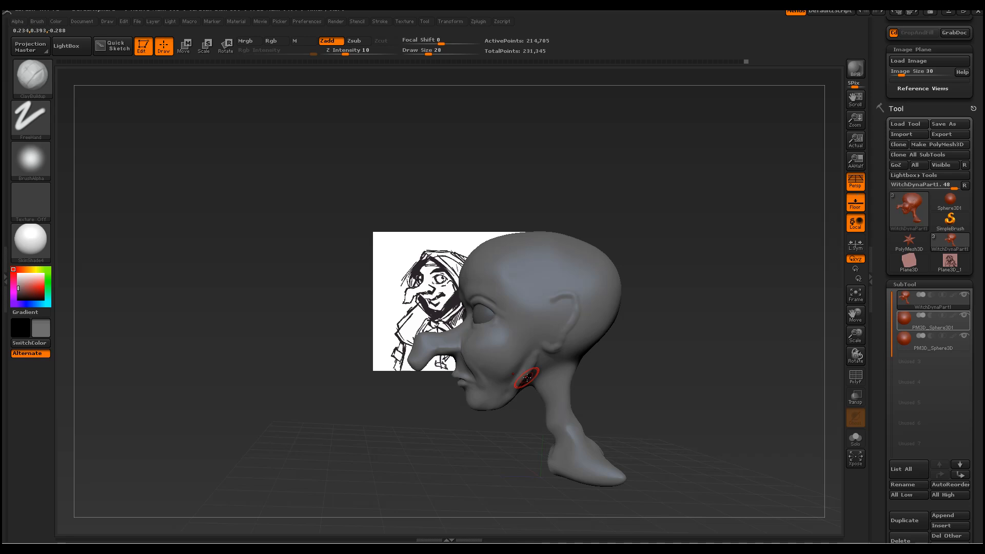
{"action": "key", "text": "shift"}
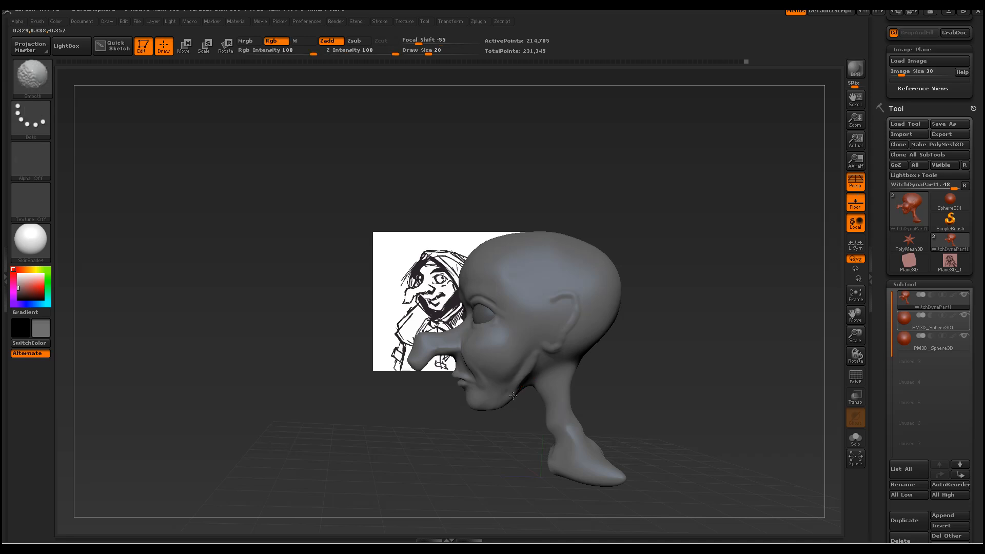
{"action": "left_click_drag", "start_coordinate": [636, 382], "coordinate": [660, 379]}
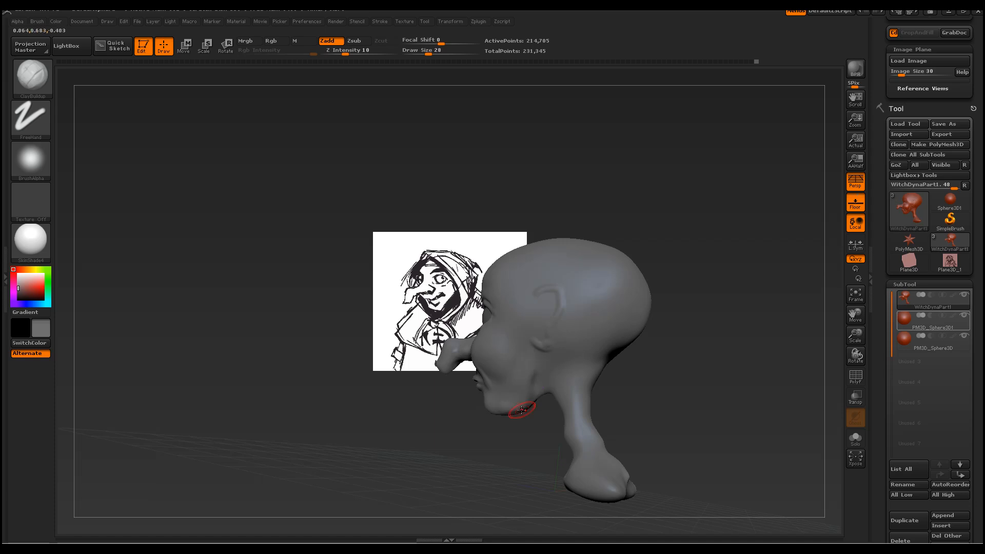
{"action": "mouse_move", "coordinate": [518, 412]}
{"action": "left_mouse_down"}
{"action": "mouse_move", "coordinate": [528, 430]}
{"action": "mouse_move", "coordinate": [698, 418]}
{"action": "left_mouse_up"}
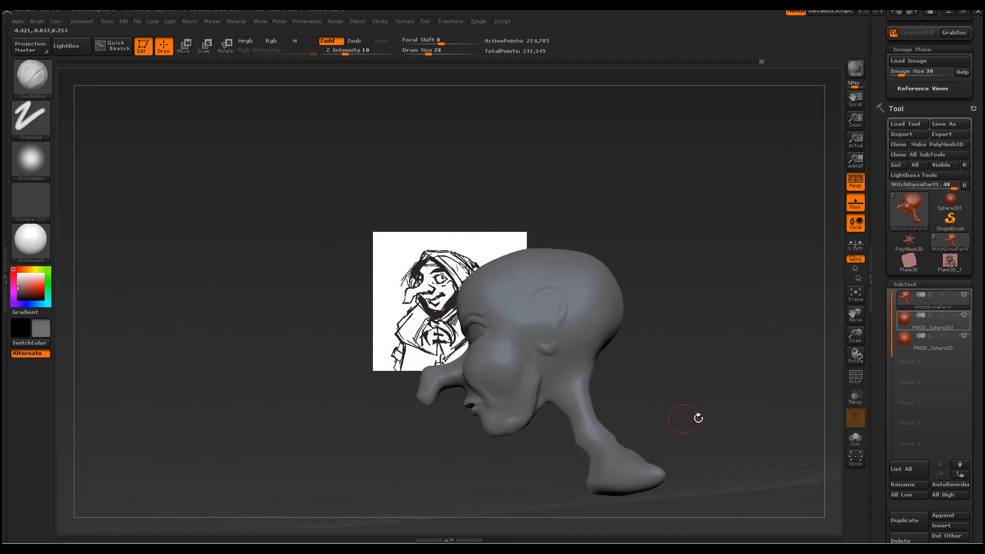
{"action": "left_click_drag", "start_coordinate": [511, 432], "coordinate": [538, 405]}
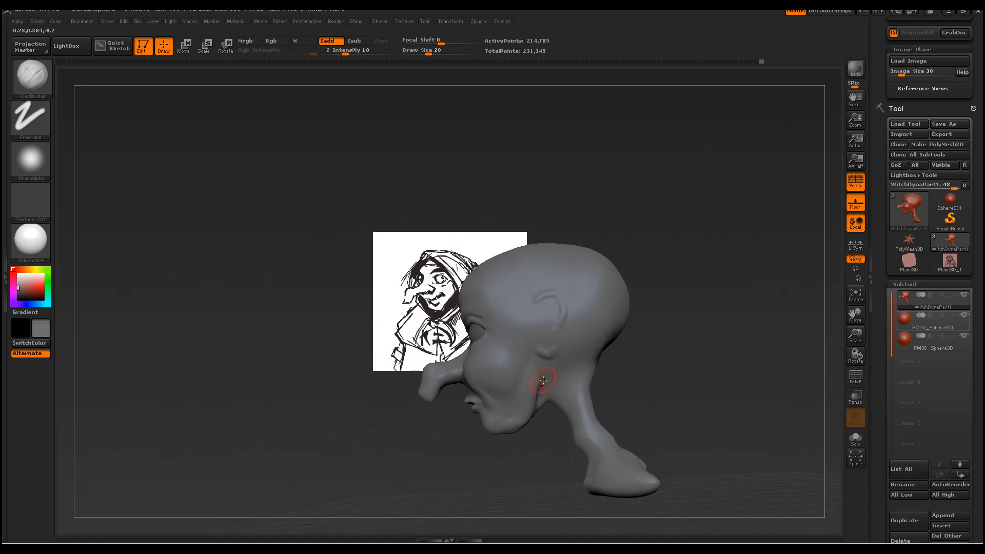
{"action": "key", "text": "shift"}
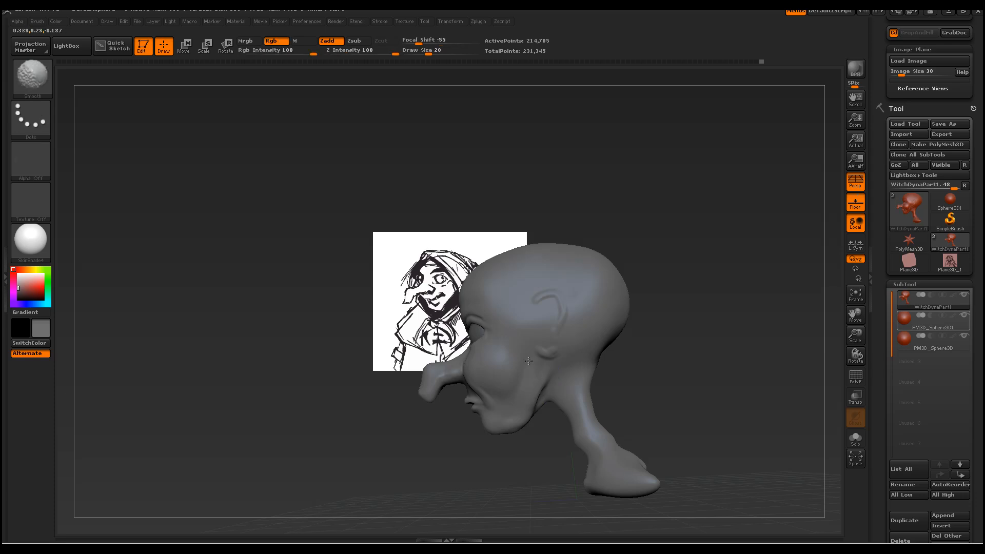
{"action": "mouse_move", "coordinate": [557, 431]}
{"action": "left_mouse_down"}
{"action": "mouse_move", "coordinate": [641, 400]}
{"action": "mouse_move", "coordinate": [695, 368]}
{"action": "mouse_move", "coordinate": [702, 345]}
{"action": "mouse_move", "coordinate": [660, 401]}
{"action": "left_mouse_up"}
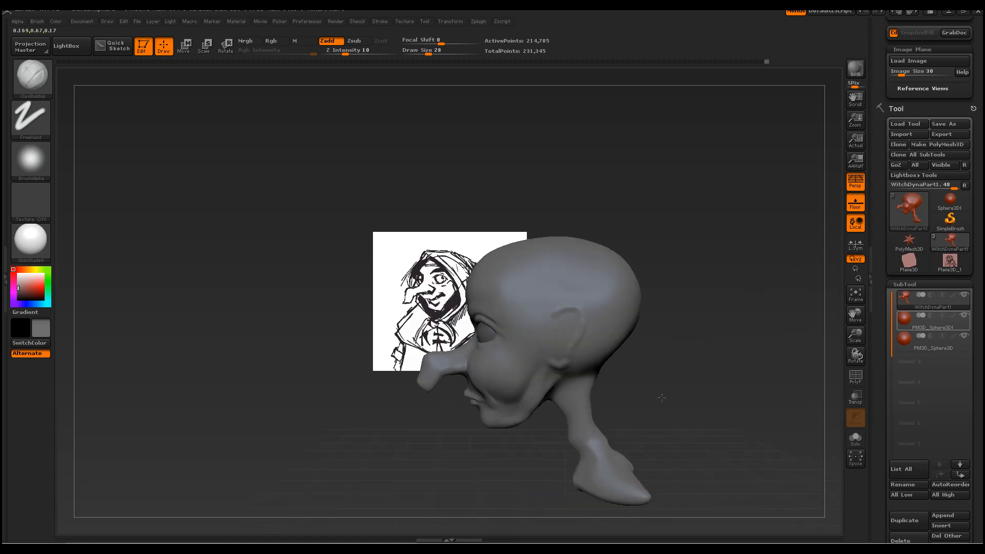
Set the draw size to 13, mask the ear's rim, lobe and tragus, and smooth the inner ear
{"action": "key", "text": "space"}
{"action": "mouse_move", "coordinate": [565, 300]}
{"action": "left_mouse_down"}
{"action": "mouse_move", "coordinate": [551, 300]}
{"action": "mouse_move", "coordinate": [559, 343]}
{"action": "mouse_move", "coordinate": [583, 310]}
{"action": "mouse_move", "coordinate": [548, 327]}
{"action": "mouse_move", "coordinate": [581, 328]}
{"action": "left_mouse_up"}
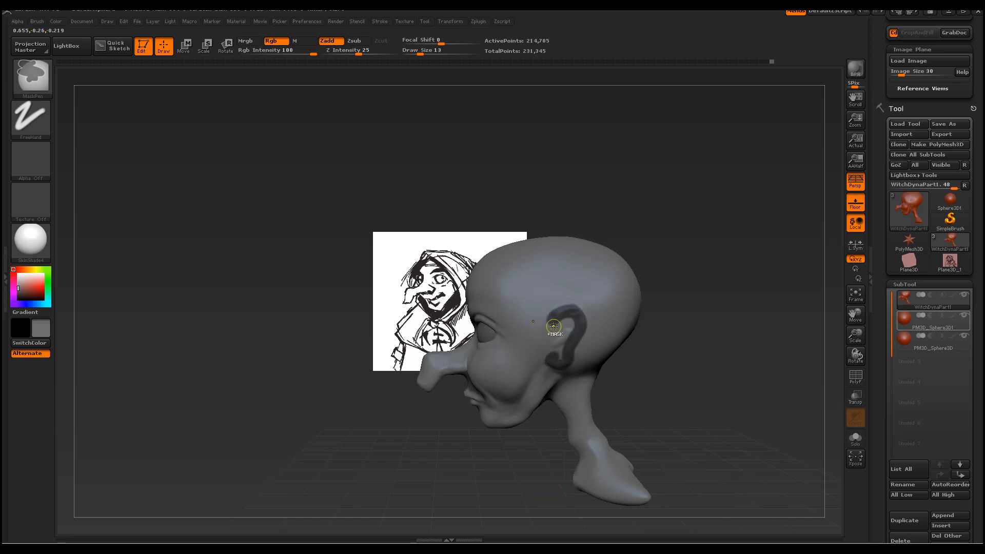
{"action": "left_click_drag", "start_coordinate": [576, 319], "coordinate": [557, 343], "text": "ctrl"}
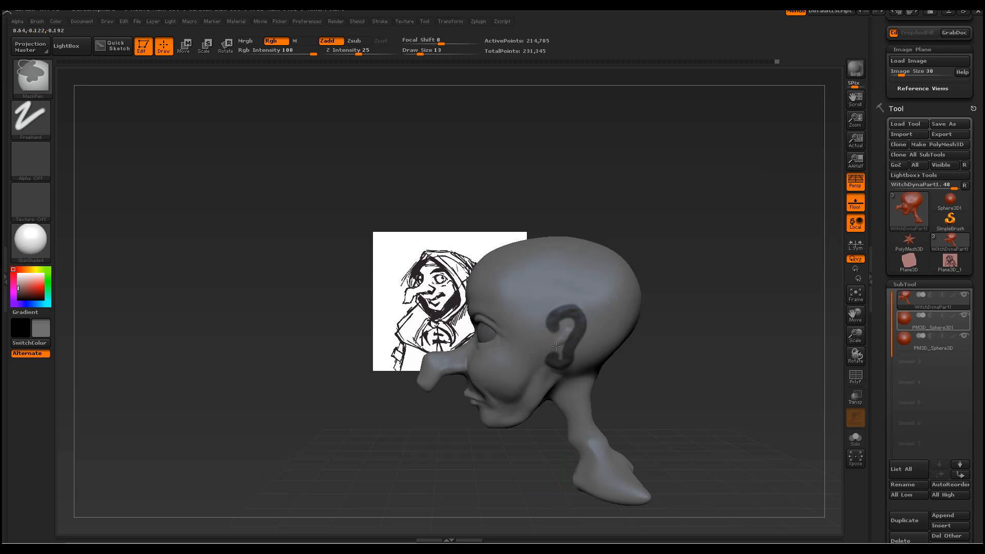
{"action": "left_click", "coordinate": [555, 347], "text": "ctrl"}
{"action": "left_click_drag", "start_coordinate": [557, 341], "coordinate": [556, 347], "text": "ctrl"}
{"action": "mouse_move", "coordinate": [721, 376]}
{"action": "left_mouse_down"}
{"action": "mouse_move", "coordinate": [709, 383]}
{"action": "mouse_move", "coordinate": [739, 375]}
{"action": "mouse_move", "coordinate": [726, 373]}
{"action": "left_mouse_up"}
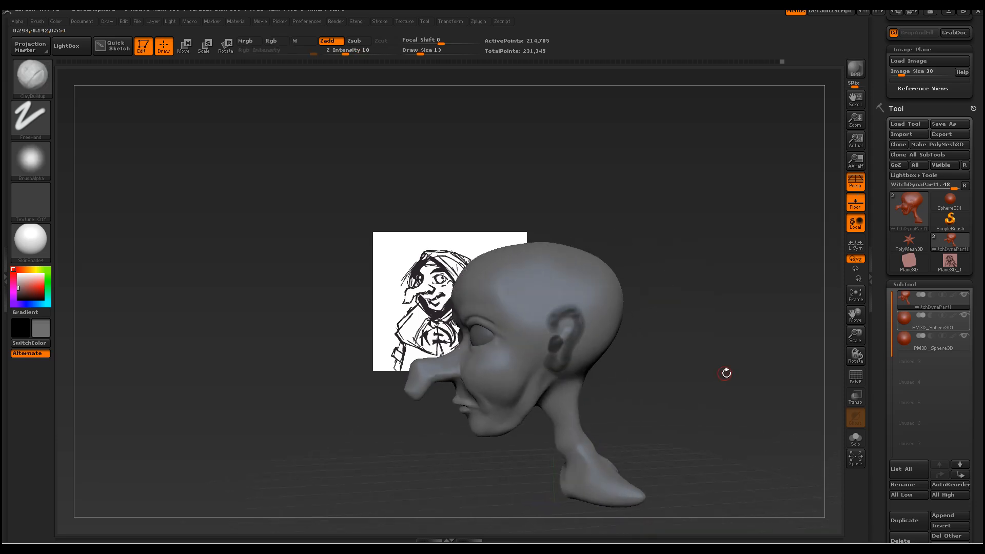
{"action": "mouse_move", "coordinate": [562, 325]}
{"action": "left_mouse_down", "text": "shift"}
{"action": "mouse_move", "coordinate": [571, 312]}
{"action": "mouse_move", "coordinate": [565, 343]}
{"action": "left_mouse_up", "text": "shift"}
Try to inflate the unmasked head around the masked ear with the Inflate deformation
{"action": "left_click_drag", "start_coordinate": [675, 363], "coordinate": [827, 380]}
{"action": "scroll", "coordinate": [976, 403], "scroll_direction": "down", "scroll_amount": 10}
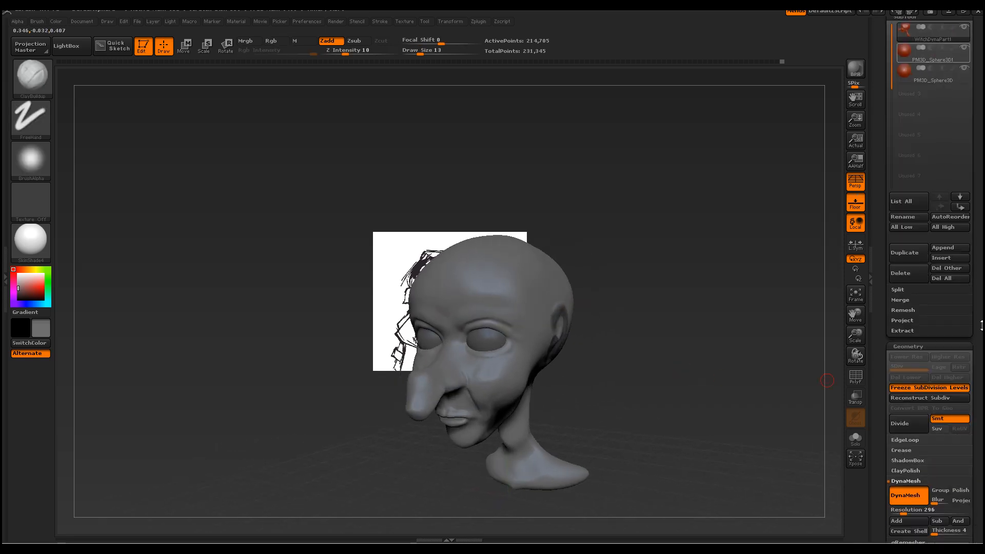
{"action": "mouse_move", "coordinate": [702, 376]}
{"action": "left_mouse_down"}
{"action": "mouse_move", "coordinate": [646, 372]}
{"action": "mouse_move", "coordinate": [677, 371]}
{"action": "left_mouse_up"}
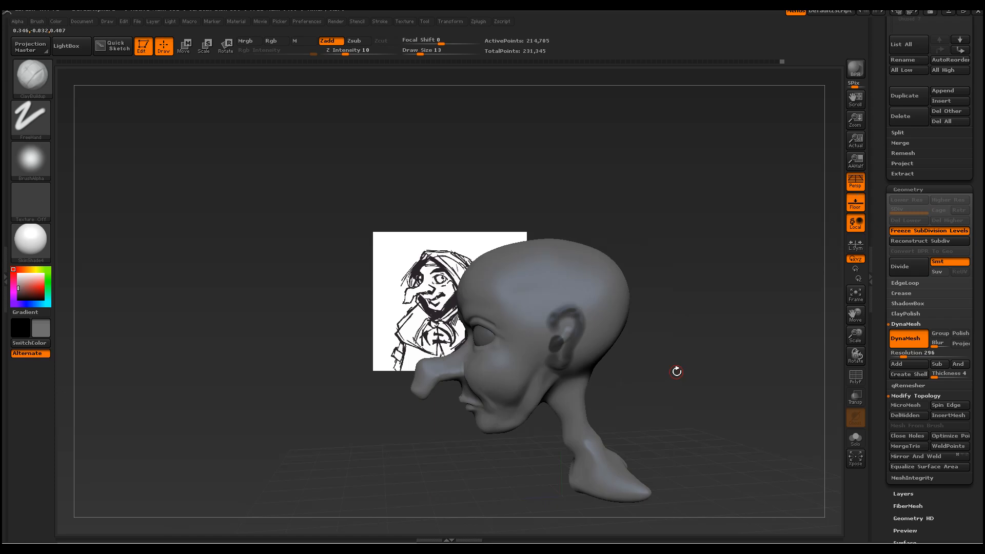
{"action": "scroll", "coordinate": [981, 456], "scroll_direction": "down", "scroll_amount": 5}
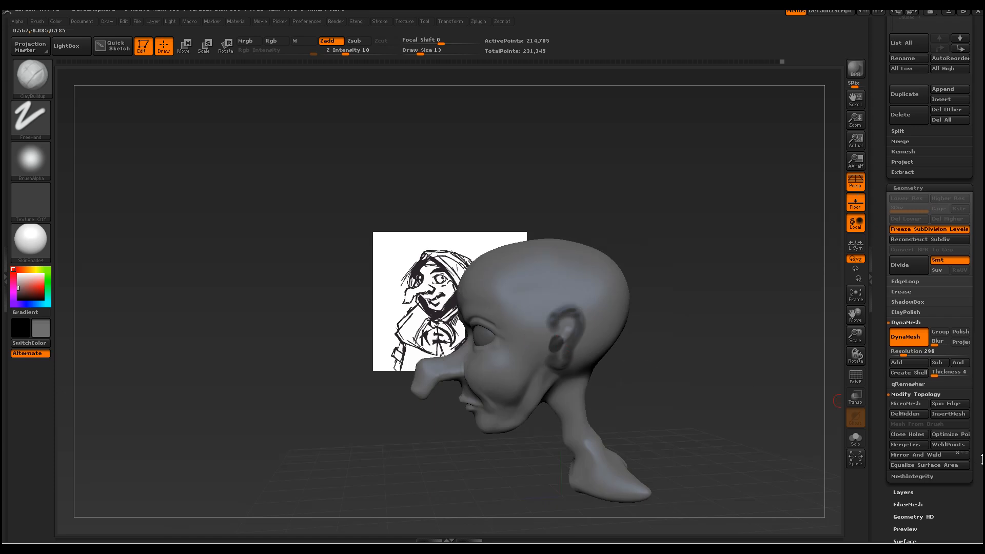
{"action": "scroll", "coordinate": [972, 375], "scroll_direction": "down", "scroll_amount": 2}
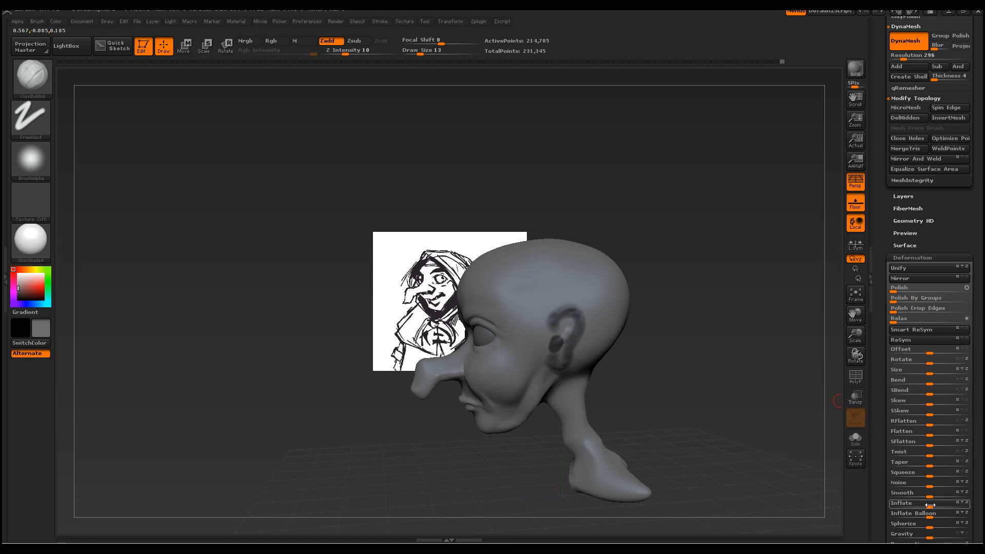
{"action": "left_click_drag", "start_coordinate": [932, 508], "coordinate": [939, 508]}
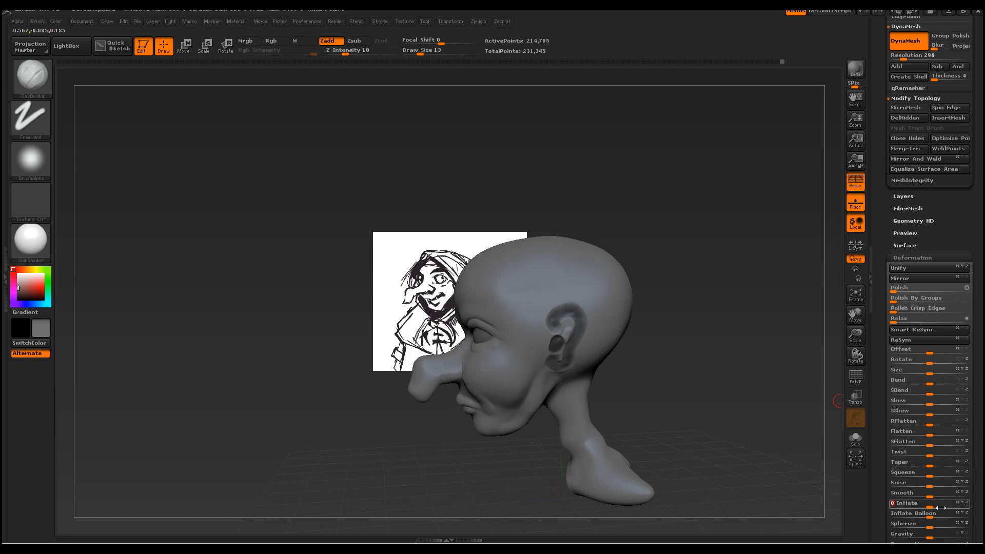
{"action": "mouse_move", "coordinate": [682, 383]}
{"action": "left_mouse_down"}
{"action": "mouse_move", "coordinate": [730, 379]}
{"action": "mouse_move", "coordinate": [697, 374]}
{"action": "left_mouse_up"}
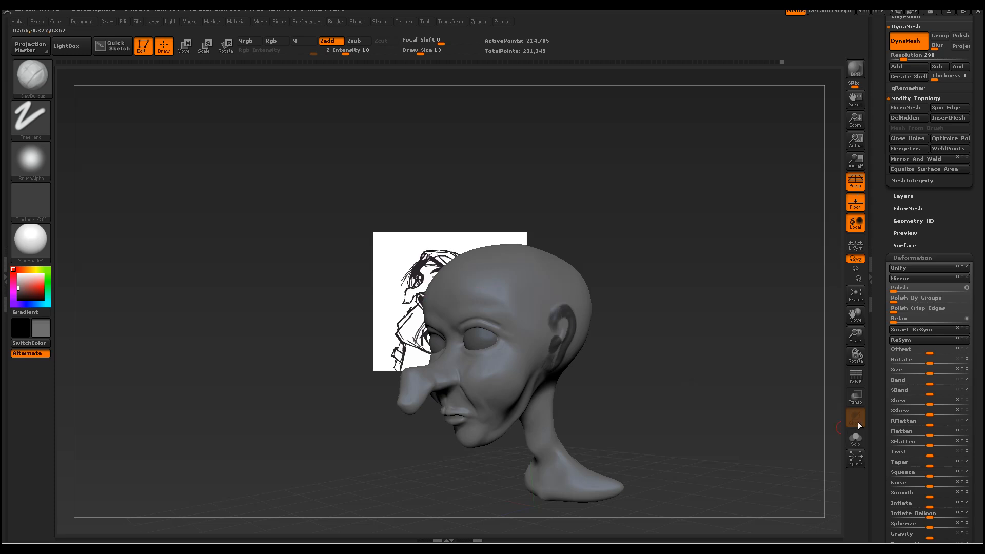
Inflate the ear outward with the Inflate deformation through the inverted mask, and clear the mask
{"action": "left_click_drag", "start_coordinate": [973, 219], "coordinate": [973, 137]}
{"action": "left_click", "coordinate": [949, 395]}
{"action": "left_click_drag", "start_coordinate": [735, 297], "coordinate": [714, 306]}
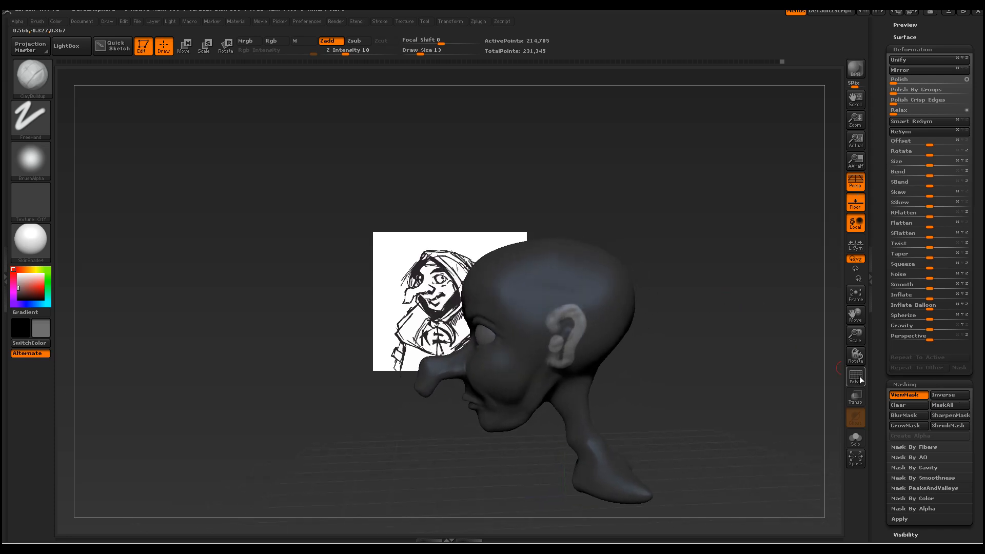
{"action": "left_click_drag", "start_coordinate": [929, 296], "coordinate": [954, 294]}
{"action": "left_click_drag", "start_coordinate": [687, 263], "coordinate": [708, 250]}
{"action": "left_click", "coordinate": [911, 405]}
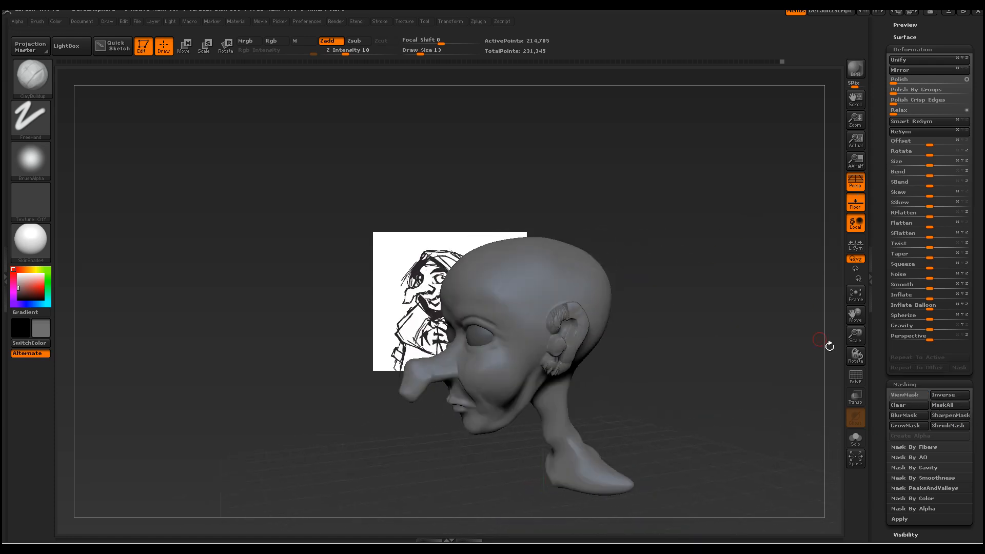
Update the DynaMesh of the head and smooth the rough rim, inner area and lobe of the ear
{"action": "key", "text": "ctrl"}
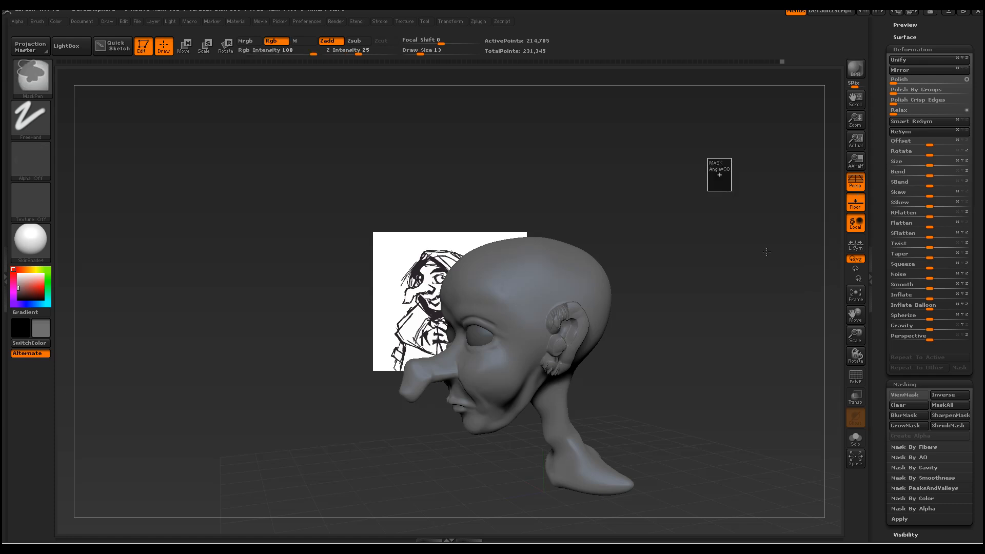
{"action": "key", "text": "shift"}
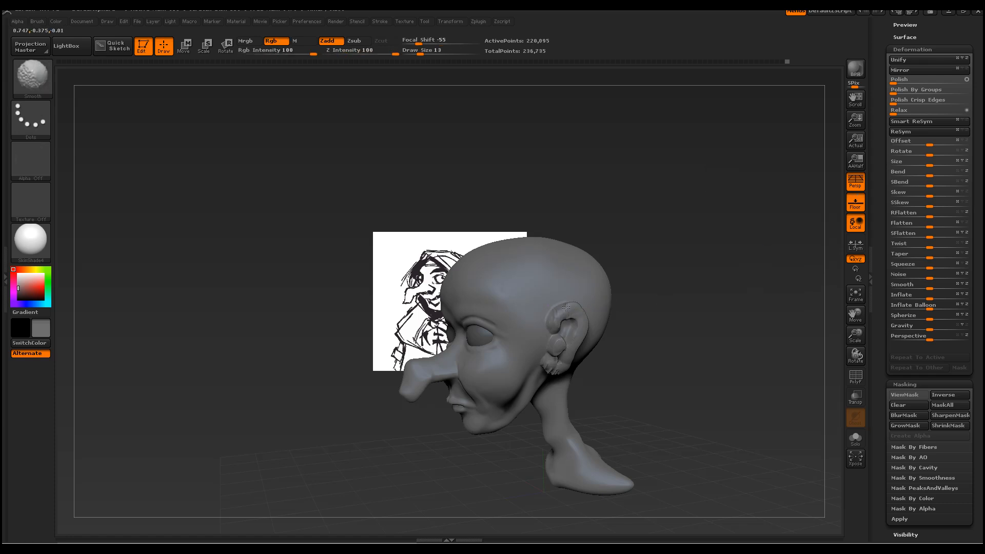
{"action": "left_click_drag", "start_coordinate": [574, 317], "coordinate": [566, 345], "text": "shift"}
{"action": "right_click_drag", "start_coordinate": [567, 374], "coordinate": [555, 374]}
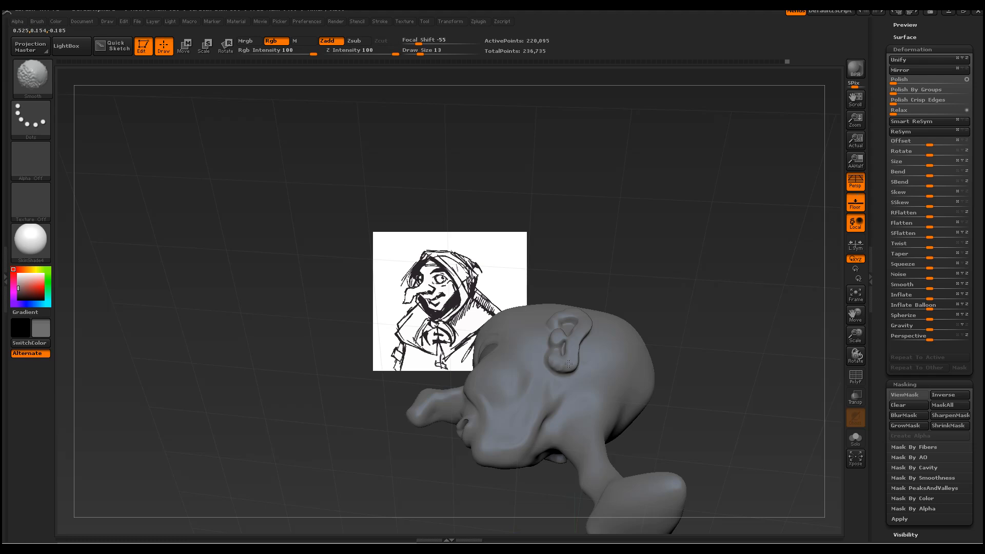
{"action": "right_click_drag", "start_coordinate": [606, 253], "coordinate": [561, 342], "text": "shift"}
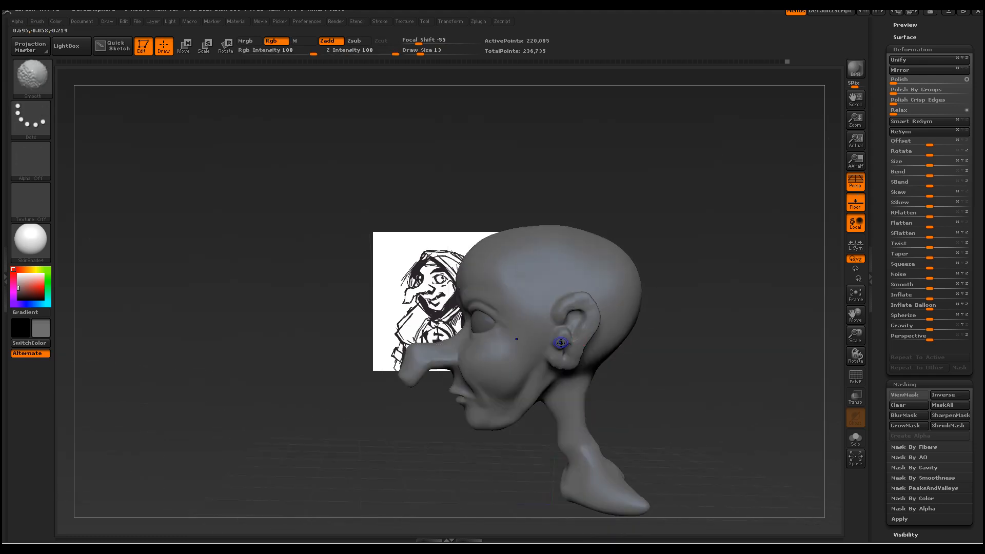
Set the ClayBuildup draw size to 33 and Z Intensity to 23, and sculpt the folds inside the ear
{"action": "mouse_move", "coordinate": [855, 334]}
{"action": "left_mouse_down"}
{"action": "mouse_move", "coordinate": [677, 351]}
{"action": "mouse_move", "coordinate": [593, 327]}
{"action": "left_mouse_up"}
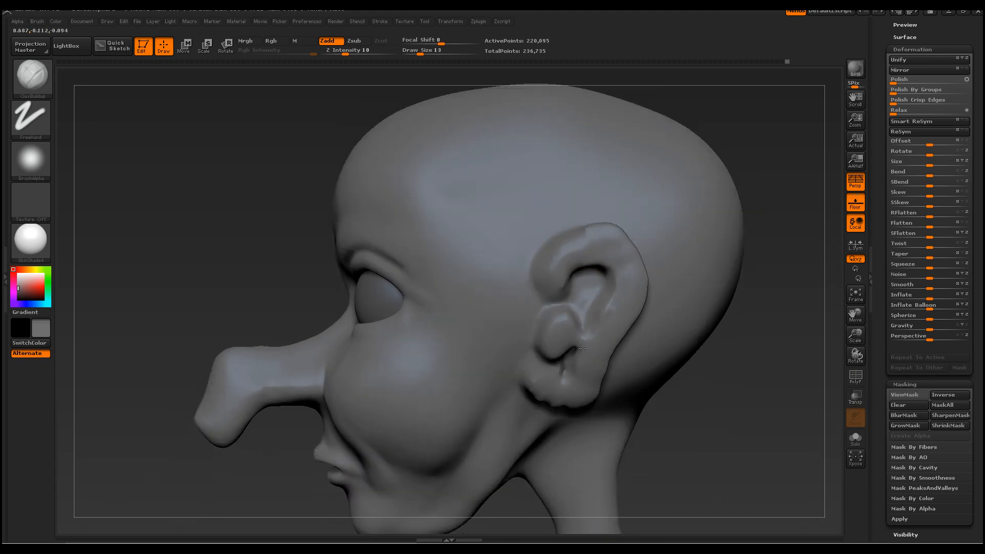
{"action": "key", "text": "super"}
{"action": "left_click_drag", "start_coordinate": [312, 147], "coordinate": [273, 146]}
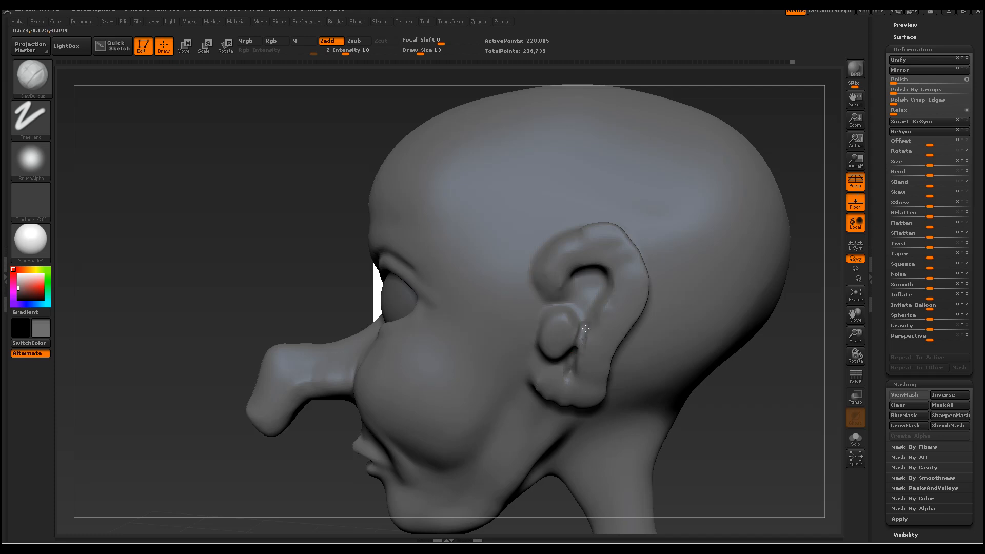
{"action": "key", "text": "space"}
{"action": "mouse_move", "coordinate": [604, 289]}
{"action": "left_mouse_down"}
{"action": "mouse_move", "coordinate": [612, 289]}
{"action": "mouse_move", "coordinate": [576, 270]}
{"action": "mouse_move", "coordinate": [609, 265]}
{"action": "left_mouse_up"}
{"action": "left_click_drag", "start_coordinate": [345, 53], "coordinate": [357, 52]}
{"action": "mouse_move", "coordinate": [569, 276]}
{"action": "left_mouse_down"}
{"action": "mouse_move", "coordinate": [606, 262]}
{"action": "mouse_move", "coordinate": [572, 270]}
{"action": "mouse_move", "coordinate": [618, 269]}
{"action": "mouse_move", "coordinate": [618, 305]}
{"action": "mouse_move", "coordinate": [589, 362]}
{"action": "mouse_move", "coordinate": [590, 314]}
{"action": "mouse_move", "coordinate": [576, 354]}
{"action": "mouse_move", "coordinate": [565, 313]}
{"action": "mouse_move", "coordinate": [569, 367]}
{"action": "mouse_move", "coordinate": [580, 363]}
{"action": "left_mouse_up"}
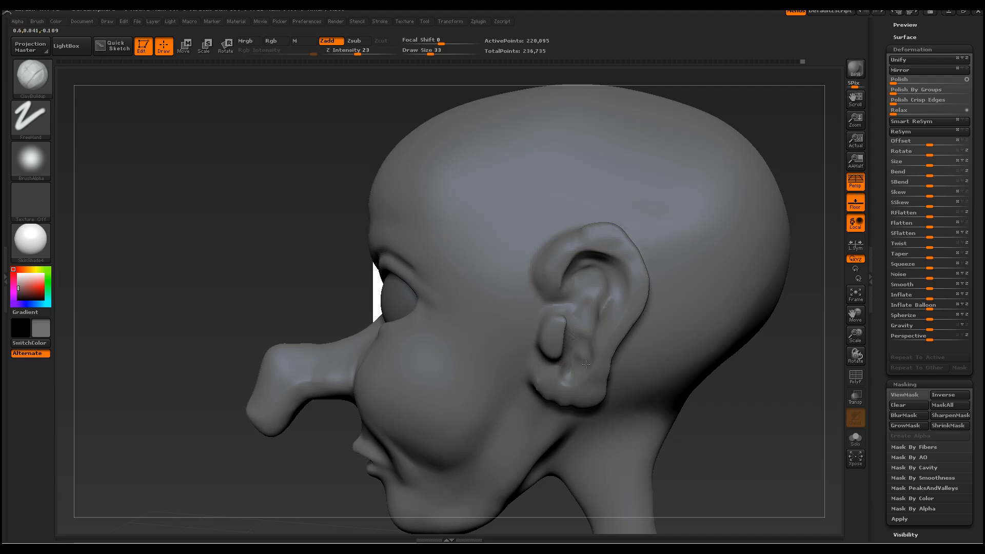
Build up and even out the inner bowl of the ear, from the upper fold down toward the lobe, with ClayBuildup
{"action": "mouse_move", "coordinate": [611, 305]}
{"action": "left_mouse_down"}
{"action": "mouse_move", "coordinate": [609, 267]}
{"action": "mouse_move", "coordinate": [595, 351]}
{"action": "left_mouse_up"}
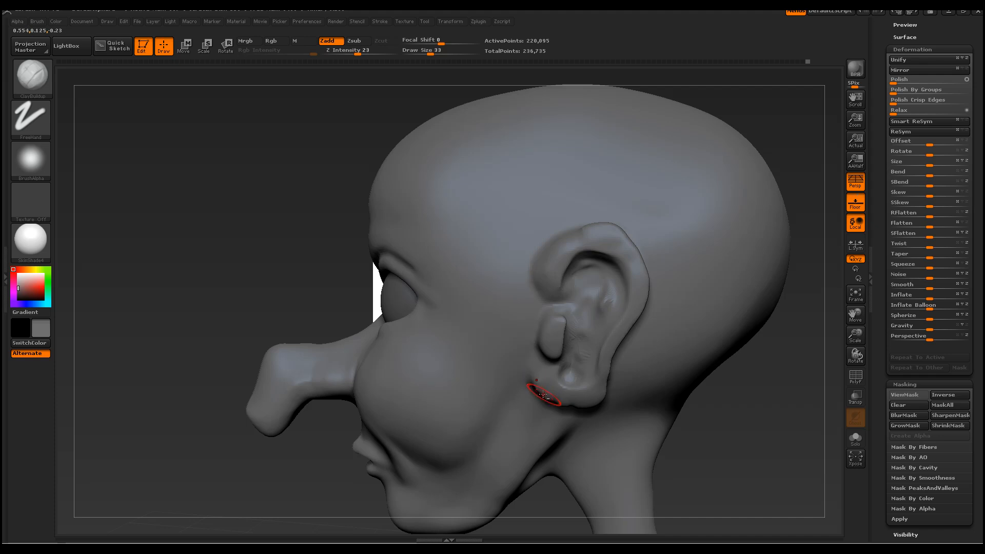
{"action": "left_click_drag", "start_coordinate": [604, 342], "coordinate": [606, 309]}
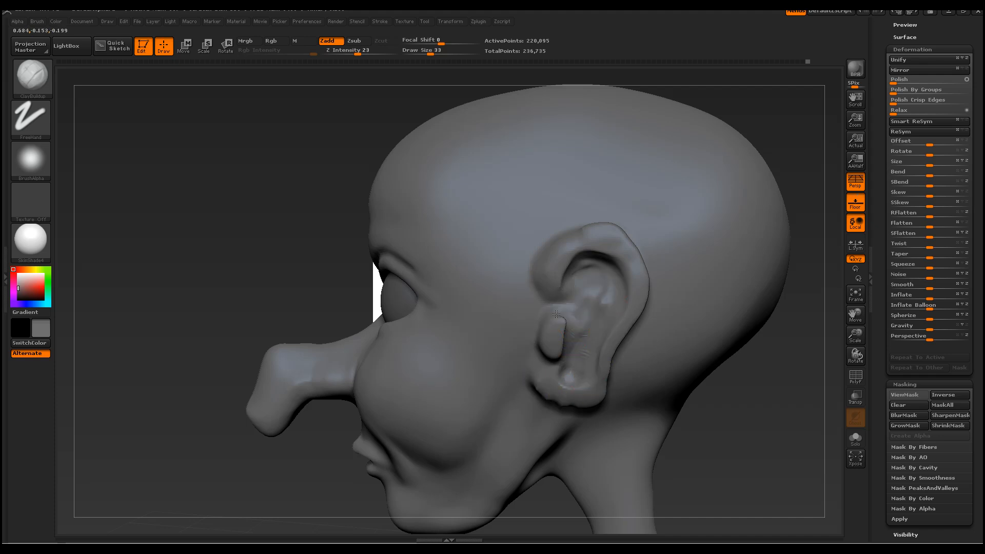
{"action": "mouse_move", "coordinate": [568, 279]}
{"action": "left_mouse_down"}
{"action": "mouse_move", "coordinate": [585, 270]}
{"action": "mouse_move", "coordinate": [571, 359]}
{"action": "left_mouse_up"}
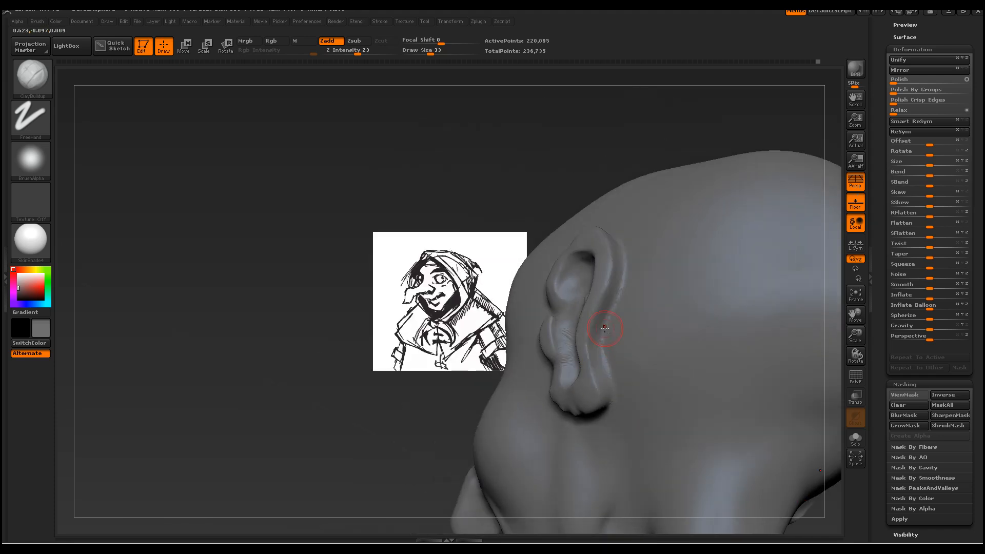
Set the ClayBuildup draw size to 22 and sculpt the groove and raised rim along the top and back of the ear
{"action": "right_click", "coordinate": [613, 317]}
{"action": "left_click_drag", "start_coordinate": [613, 295], "coordinate": [597, 296]}
{"action": "right_click_drag", "start_coordinate": [610, 308], "coordinate": [617, 304]}
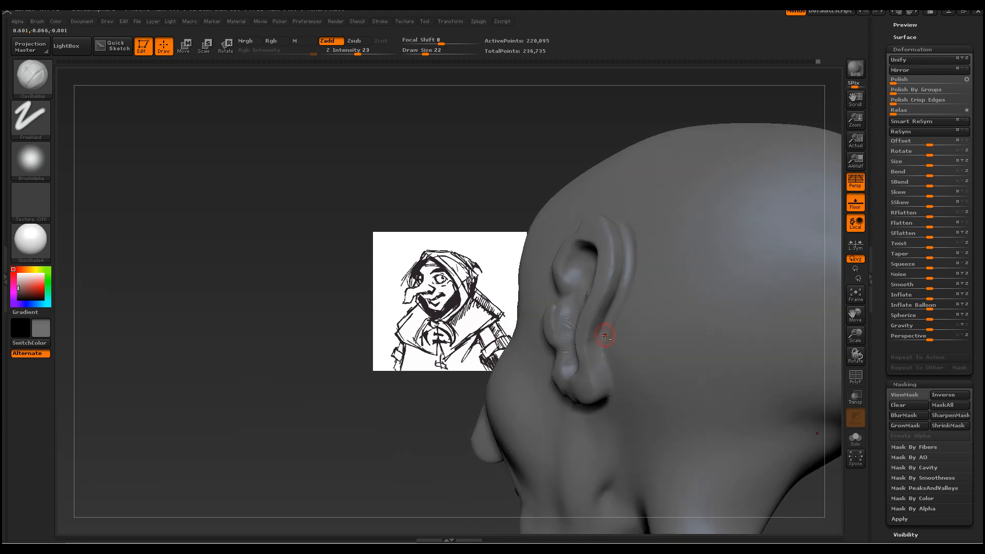
{"action": "right_click_drag", "start_coordinate": [631, 251], "coordinate": [617, 228]}
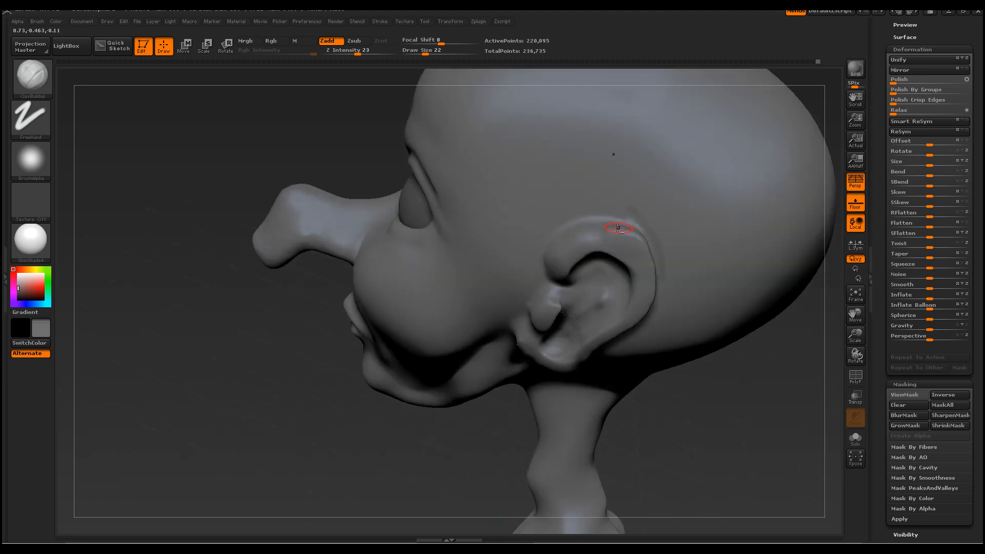
{"action": "left_click_drag", "start_coordinate": [576, 221], "coordinate": [627, 214]}
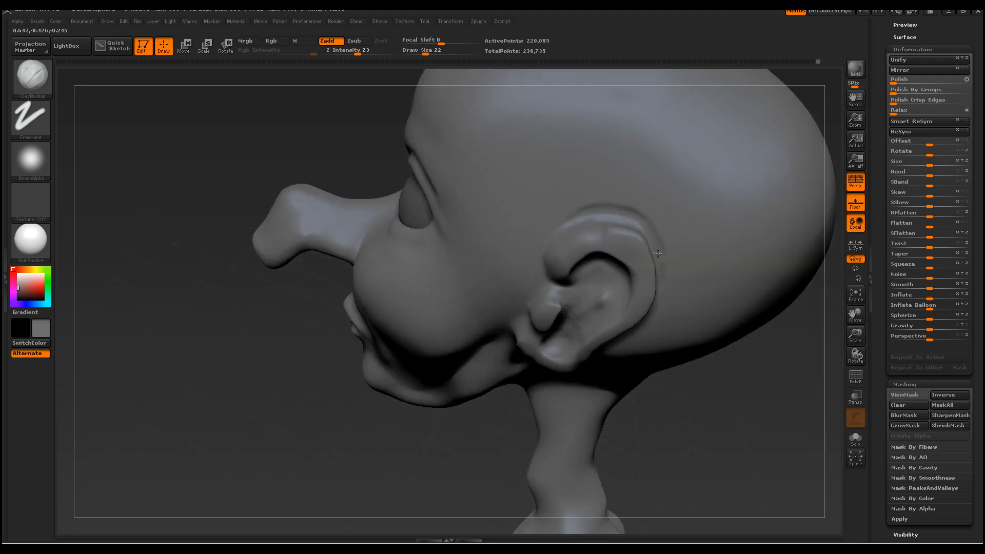
{"action": "left_click_drag", "start_coordinate": [703, 414], "coordinate": [742, 475]}
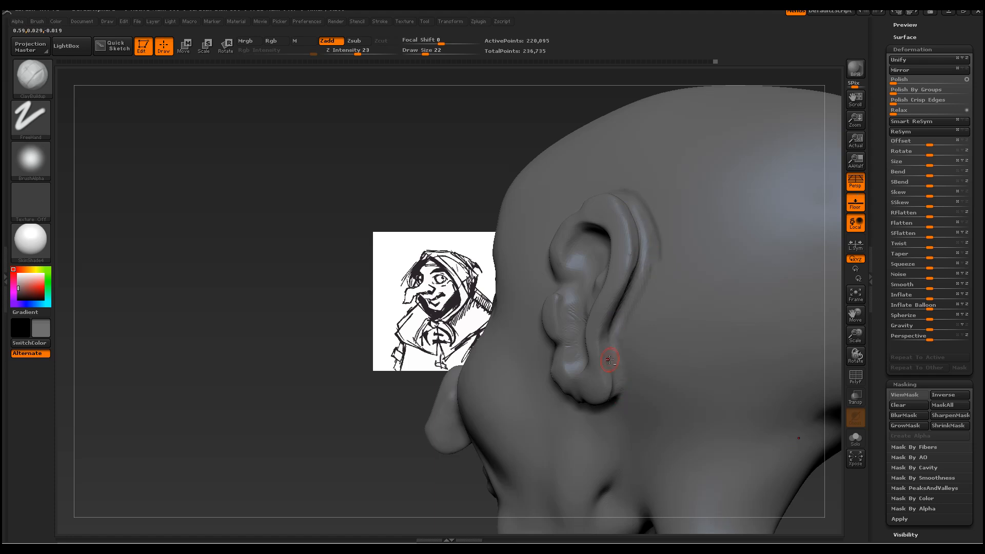
Carve the crease beneath the earlobe and along the ear's lower back edge with ClayBuildup
{"action": "left_click_drag", "start_coordinate": [312, 472], "coordinate": [582, 433]}
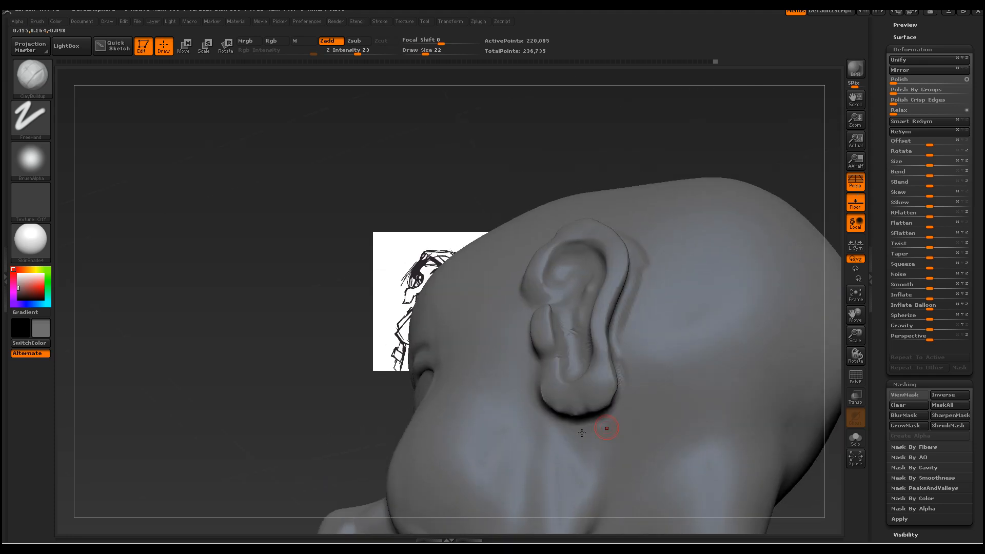
{"action": "left_click_drag", "start_coordinate": [624, 401], "coordinate": [575, 425], "text": "alt"}
{"action": "mouse_move", "coordinate": [621, 371]}
{"action": "left_mouse_down", "text": "alt"}
{"action": "mouse_move", "coordinate": [623, 385]}
{"action": "mouse_move", "coordinate": [587, 422]}
{"action": "left_mouse_up", "text": "alt"}
{"action": "left_click_drag", "start_coordinate": [442, 141], "coordinate": [568, 220]}
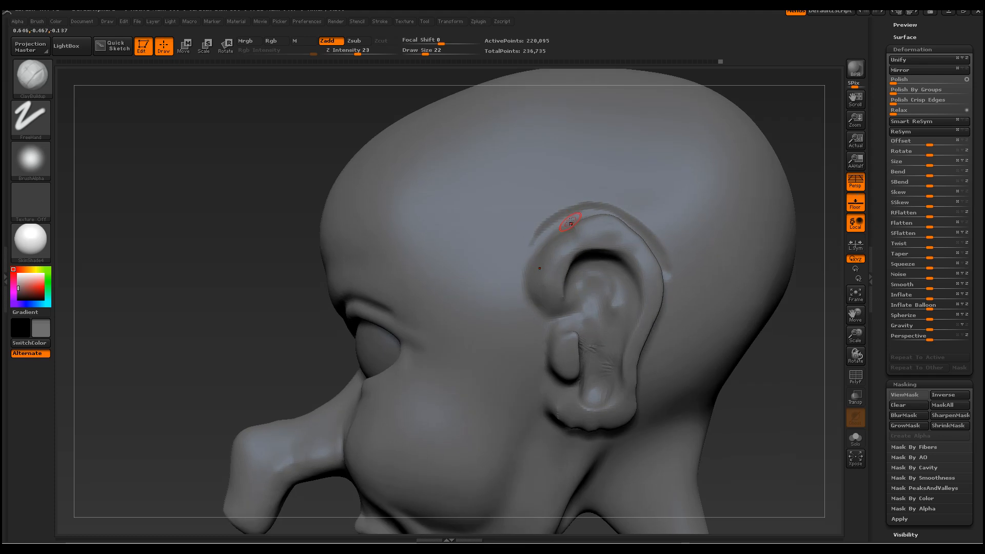
Update the DynaMesh of the head, reselect ClayBuildup, and smooth the ear's front fold, inner area and lobe
{"action": "key", "text": "ctrl"}
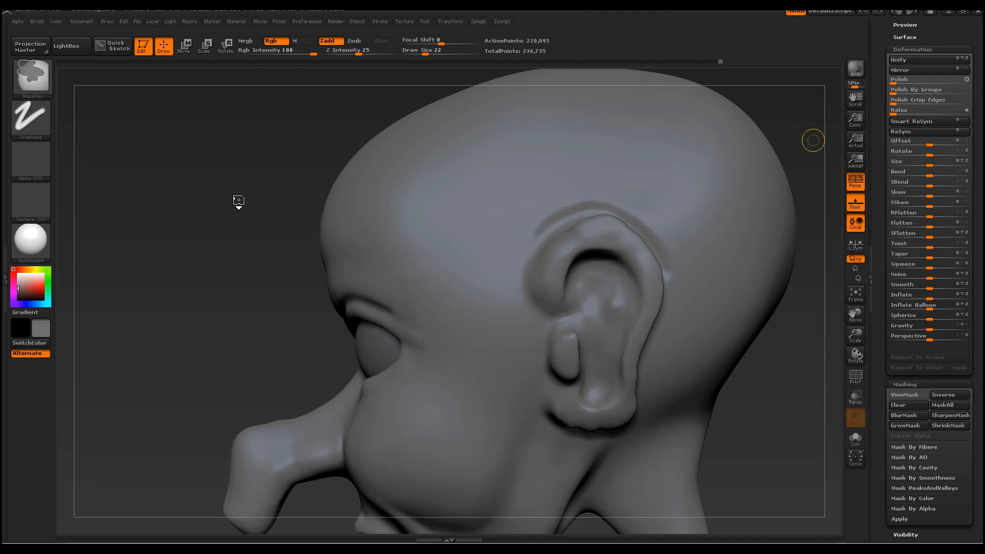
{"action": "key", "text": "b"}
{"action": "key", "text": "c"}
{"action": "key", "text": "b"}
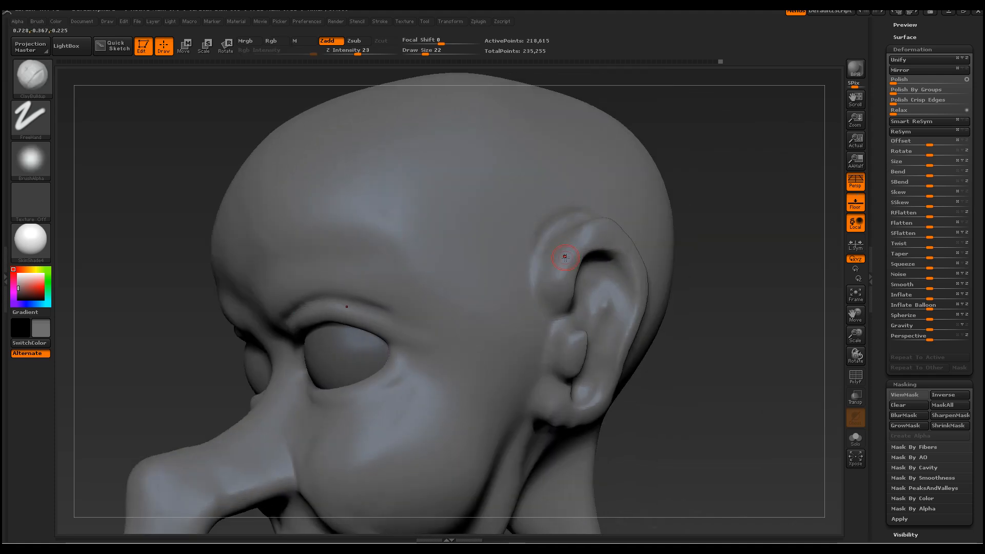
{"action": "key", "text": "shift"}
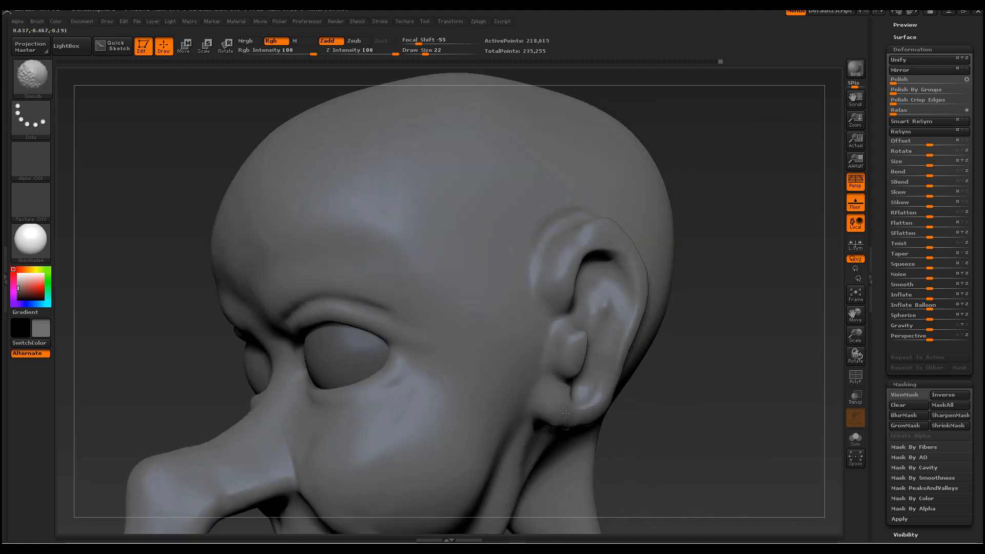
{"action": "left_click_drag", "start_coordinate": [704, 460], "coordinate": [611, 455]}
{"action": "key", "text": "shift"}
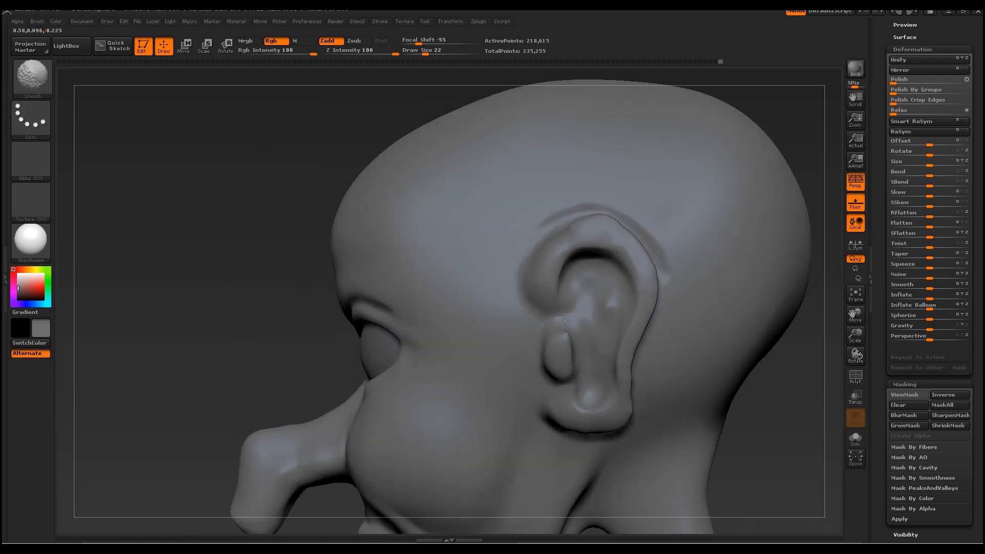
{"action": "key", "text": "shift"}
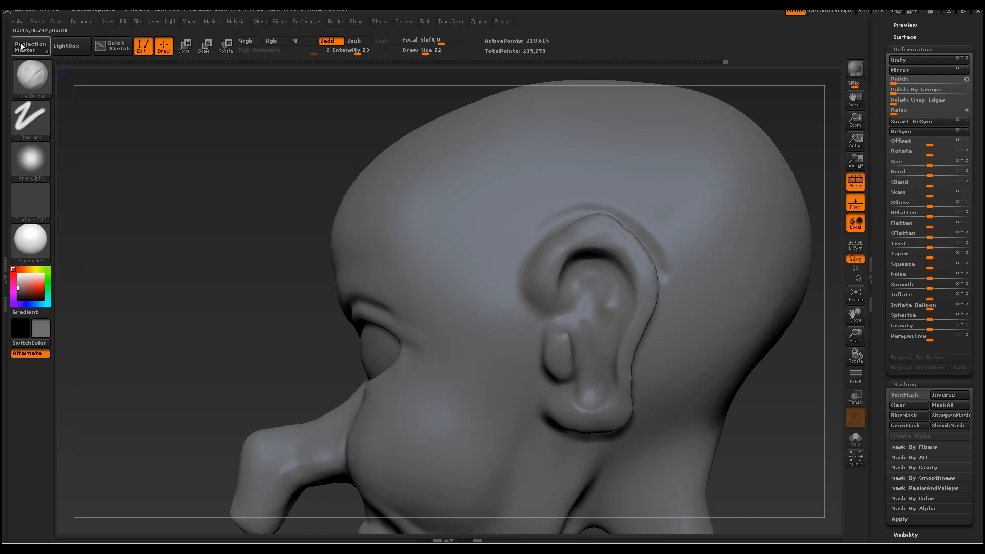
Reshape the ear's upper rim and narrow its lobe with the Move brush at draw size 80, and smooth the ear
{"action": "left_click", "coordinate": [31, 76]}
{"action": "left_click", "coordinate": [333, 287]}
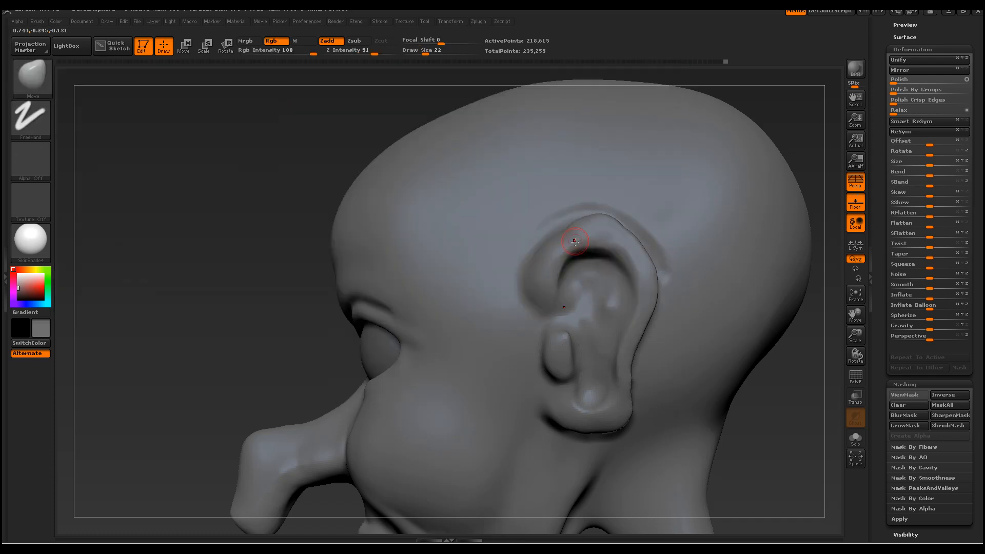
{"action": "key", "text": "space"}
{"action": "mouse_move", "coordinate": [577, 242]}
{"action": "left_mouse_down"}
{"action": "mouse_move", "coordinate": [564, 225]}
{"action": "mouse_move", "coordinate": [612, 220]}
{"action": "mouse_move", "coordinate": [645, 245]}
{"action": "left_mouse_up"}
{"action": "left_click_drag", "start_coordinate": [630, 405], "coordinate": [617, 396]}
{"action": "mouse_move", "coordinate": [587, 428]}
{"action": "left_mouse_down"}
{"action": "mouse_move", "coordinate": [585, 439]}
{"action": "mouse_move", "coordinate": [630, 413]}
{"action": "left_mouse_up"}
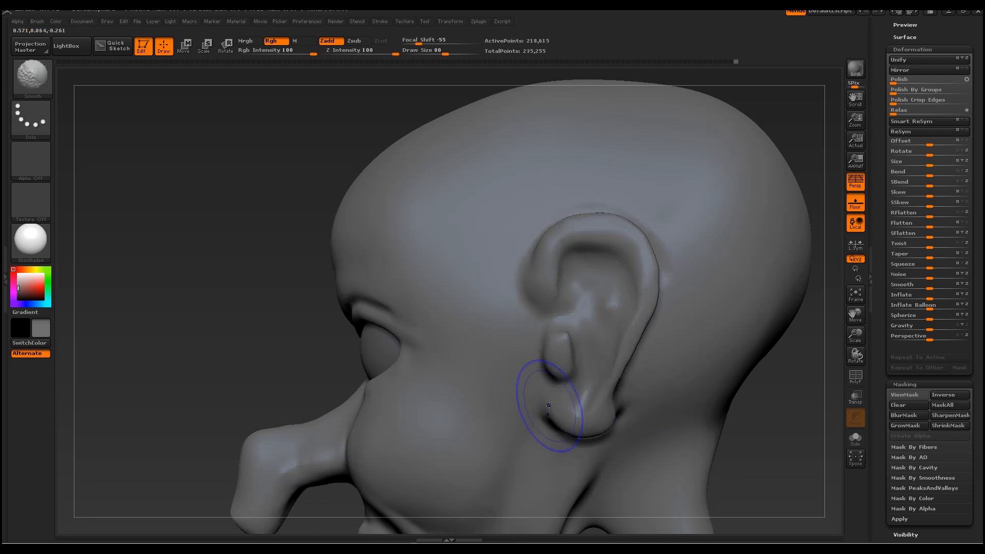
{"action": "left_click_drag", "start_coordinate": [590, 429], "coordinate": [644, 278], "text": "shift"}
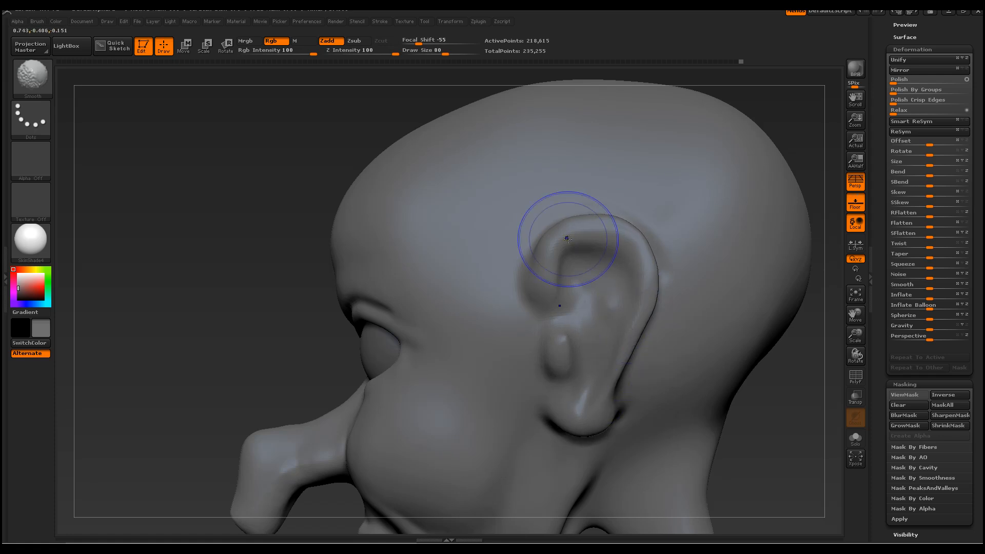
Refine the ear's shape and its angle to the head with the Move brush, reducing the draw size to 54
{"action": "key", "text": "b"}
{"action": "key", "text": "m"}
{"action": "key", "text": "v"}
{"action": "left_click_drag", "start_coordinate": [164, 330], "coordinate": [226, 323]}
{"action": "left_click_drag", "start_coordinate": [855, 336], "coordinate": [834, 295]}
{"action": "left_click_drag", "start_coordinate": [707, 328], "coordinate": [672, 314]}
{"action": "left_click_drag", "start_coordinate": [677, 191], "coordinate": [689, 257]}
{"action": "mouse_move", "coordinate": [670, 350]}
{"action": "left_mouse_down"}
{"action": "mouse_move", "coordinate": [671, 339]}
{"action": "mouse_move", "coordinate": [653, 343]}
{"action": "mouse_move", "coordinate": [690, 345]}
{"action": "left_mouse_up"}
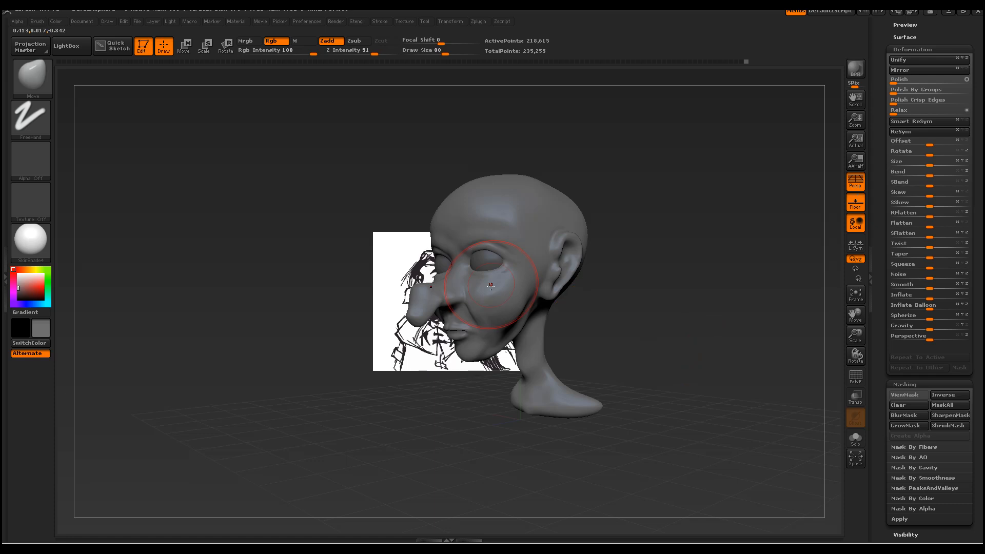
{"action": "left_click_drag", "start_coordinate": [611, 337], "coordinate": [723, 325]}
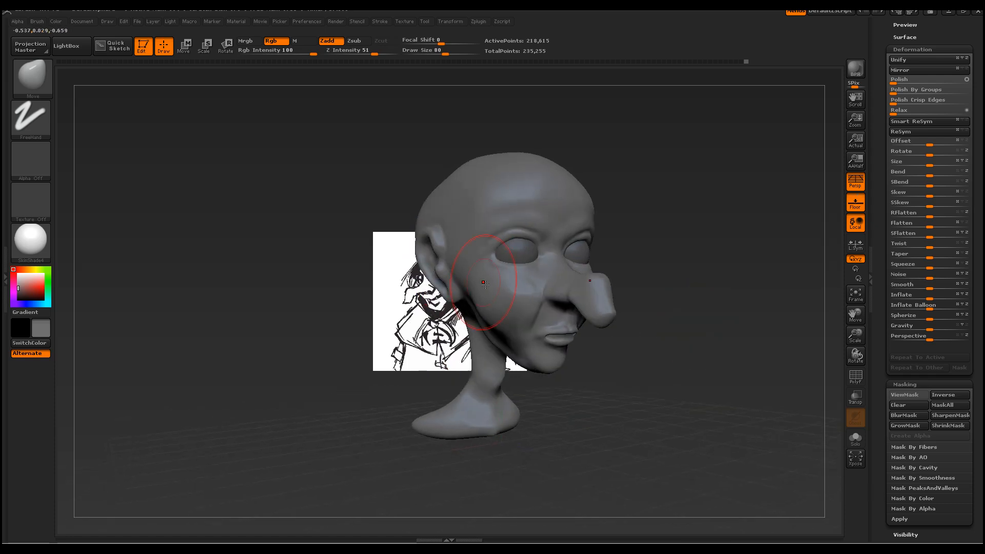
{"action": "key", "text": "space"}
{"action": "left_click_drag", "start_coordinate": [456, 260], "coordinate": [451, 260]}
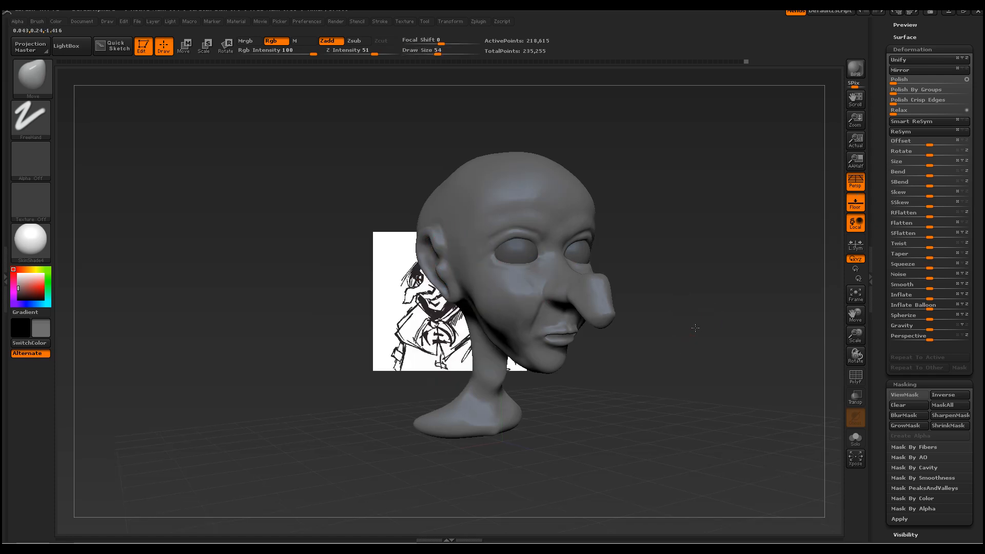
{"action": "left_click_drag", "start_coordinate": [667, 317], "coordinate": [615, 297]}
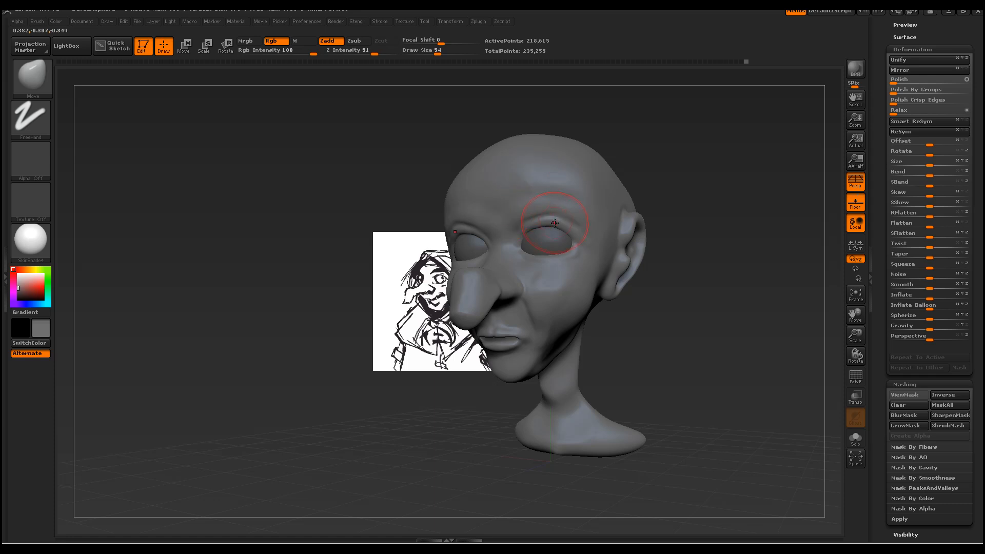
{"action": "left_click_drag", "start_coordinate": [704, 312], "coordinate": [648, 248]}
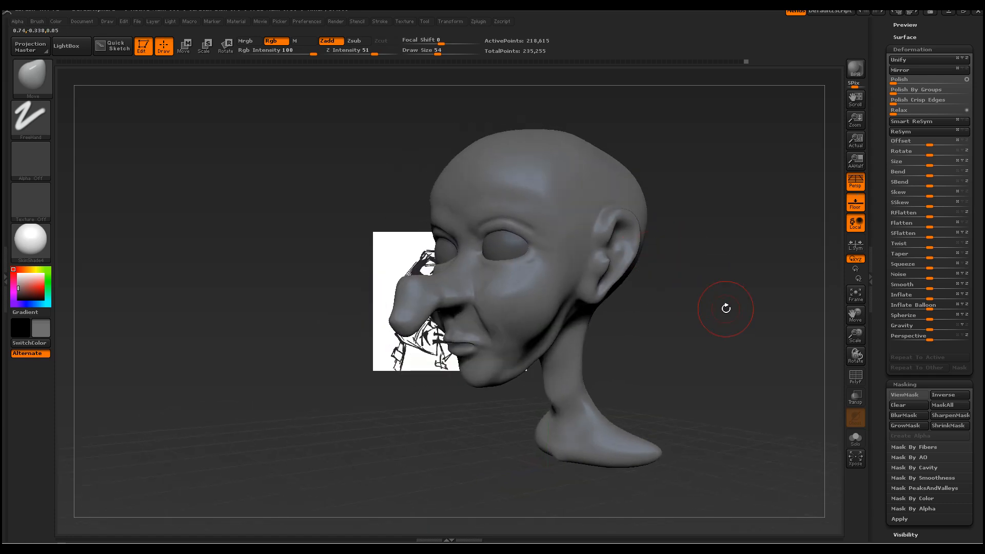
Switch to the ClayBuildup brush and set its draw size to 19 for detailing the head
{"action": "left_click_drag", "start_coordinate": [725, 303], "coordinate": [660, 310]}
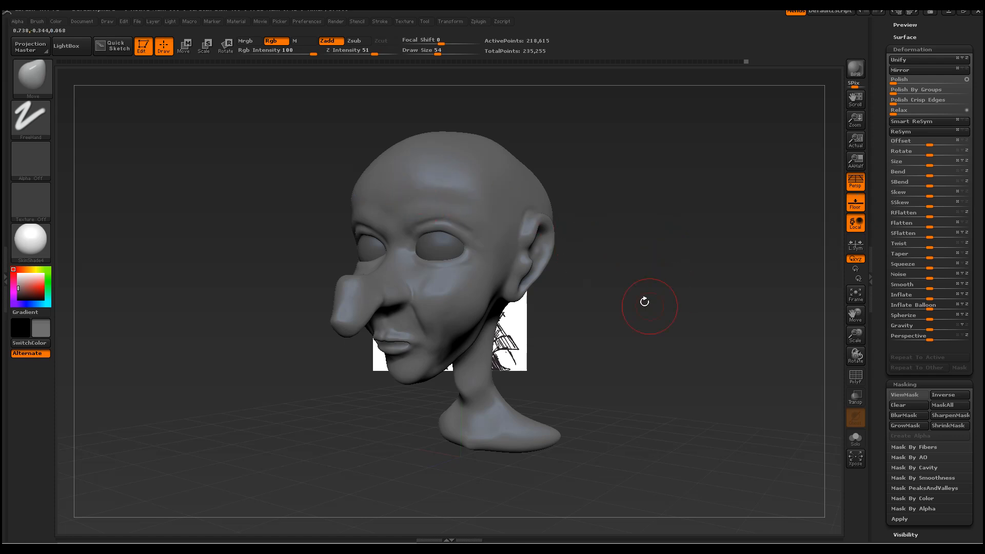
{"action": "left_click_drag", "start_coordinate": [655, 332], "coordinate": [749, 359]}
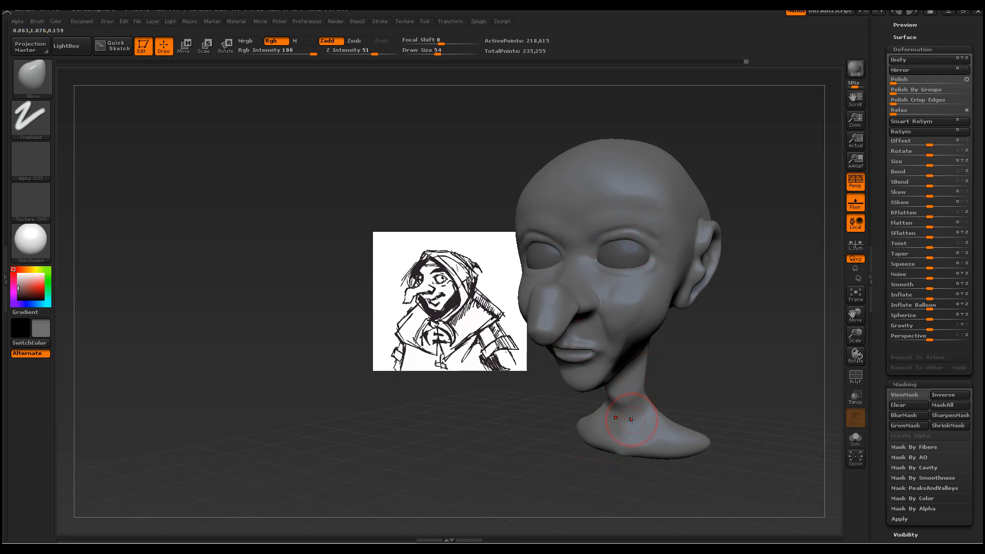
{"action": "mouse_move", "coordinate": [758, 369]}
{"action": "left_mouse_down"}
{"action": "mouse_move", "coordinate": [678, 370]}
{"action": "mouse_move", "coordinate": [615, 352]}
{"action": "left_mouse_up"}
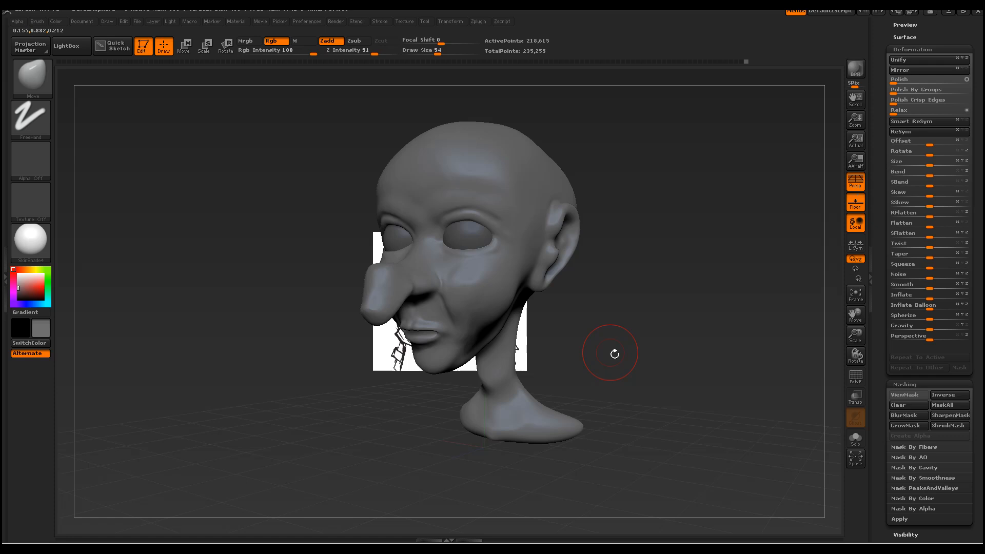
{"action": "left_click", "coordinate": [36, 81]}
{"action": "left_click", "coordinate": [36, 81]}
{"action": "left_click", "coordinate": [45, 76]}
{"action": "left_click", "coordinate": [129, 87]}
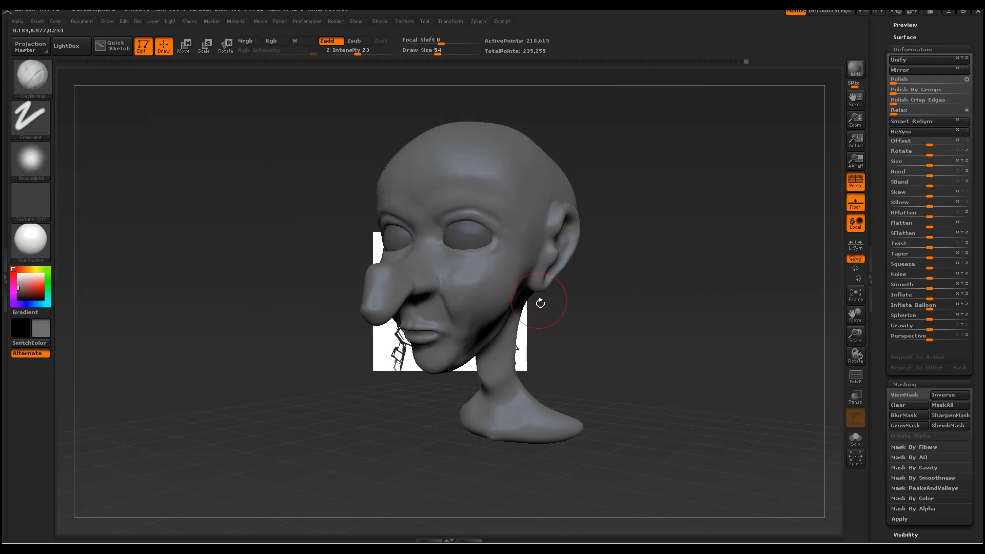
{"action": "key", "text": "space"}
{"action": "left_click_drag", "start_coordinate": [510, 237], "coordinate": [495, 236]}
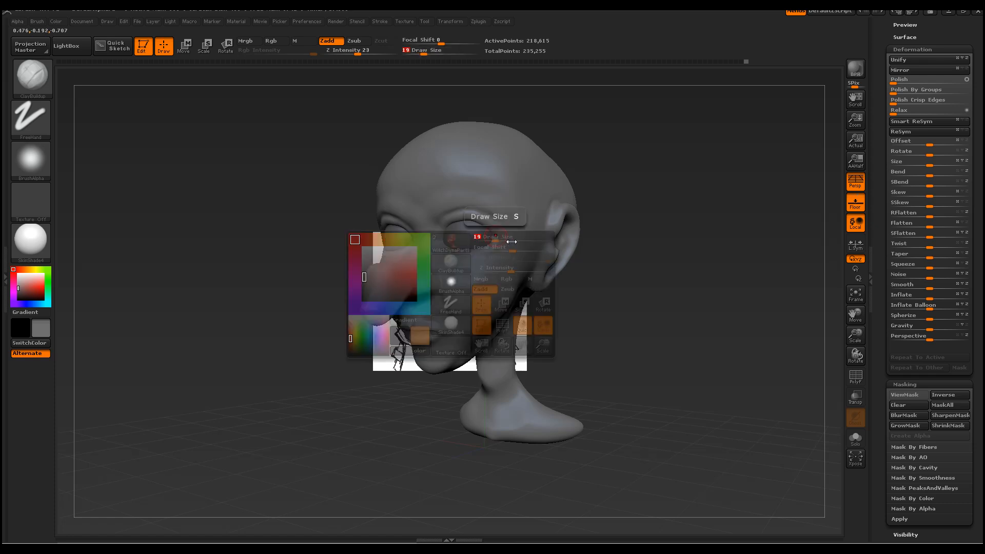
Sculpt fine creases at the inner corners and lower lids of both eyes with the clay brush at draw size 7
{"action": "left_click_drag", "start_coordinate": [653, 299], "coordinate": [662, 303], "text": "shift"}
{"action": "mouse_move", "coordinate": [852, 349]}
{"action": "left_mouse_down"}
{"action": "mouse_move", "coordinate": [657, 301]}
{"action": "mouse_move", "coordinate": [809, 308]}
{"action": "mouse_move", "coordinate": [788, 340]}
{"action": "mouse_move", "coordinate": [778, 338]}
{"action": "mouse_move", "coordinate": [731, 221]}
{"action": "left_mouse_up"}
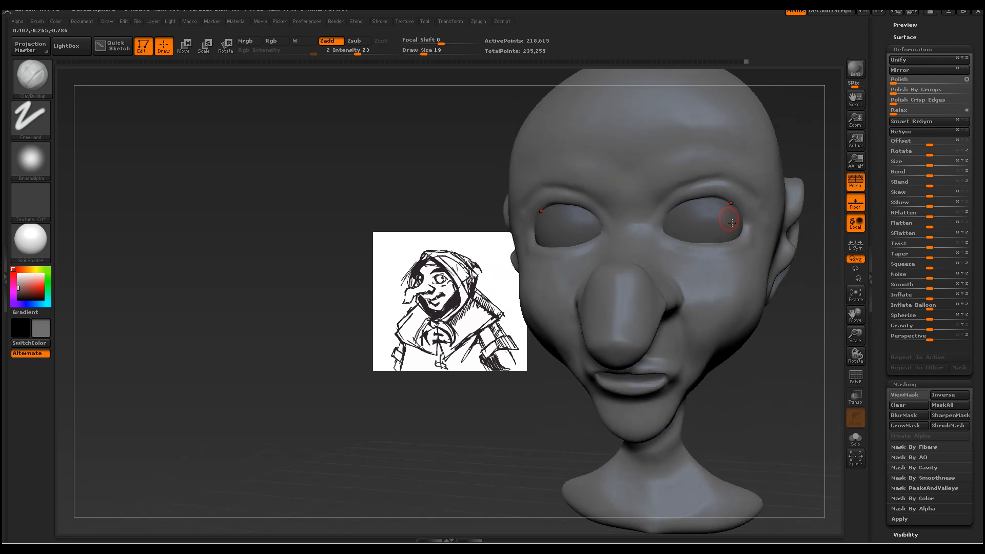
{"action": "key", "text": "ctrl"}
{"action": "key", "text": "space"}
{"action": "left_click_drag", "start_coordinate": [673, 192], "coordinate": [664, 195]}
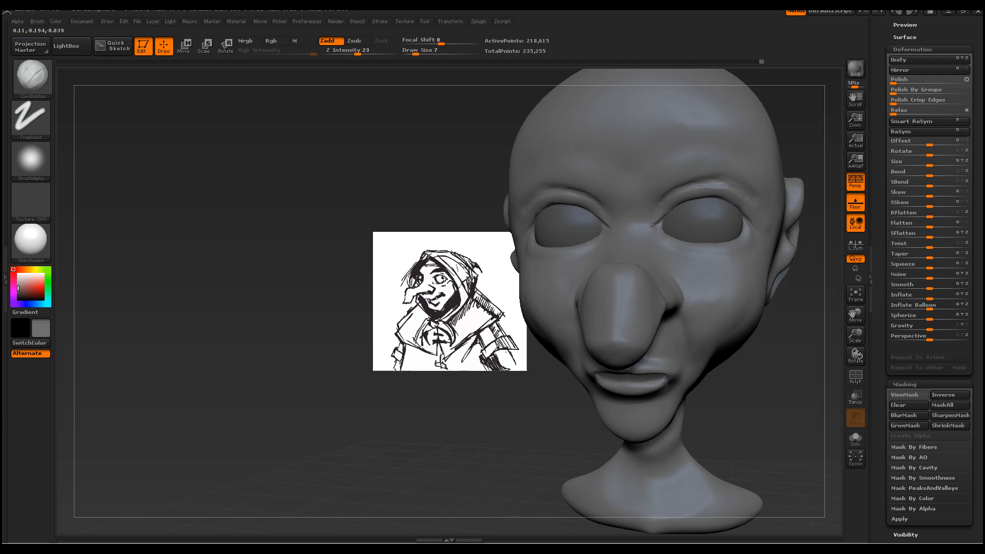
{"action": "left_click_drag", "start_coordinate": [680, 248], "coordinate": [714, 255]}
{"action": "key", "text": "ctrl"}
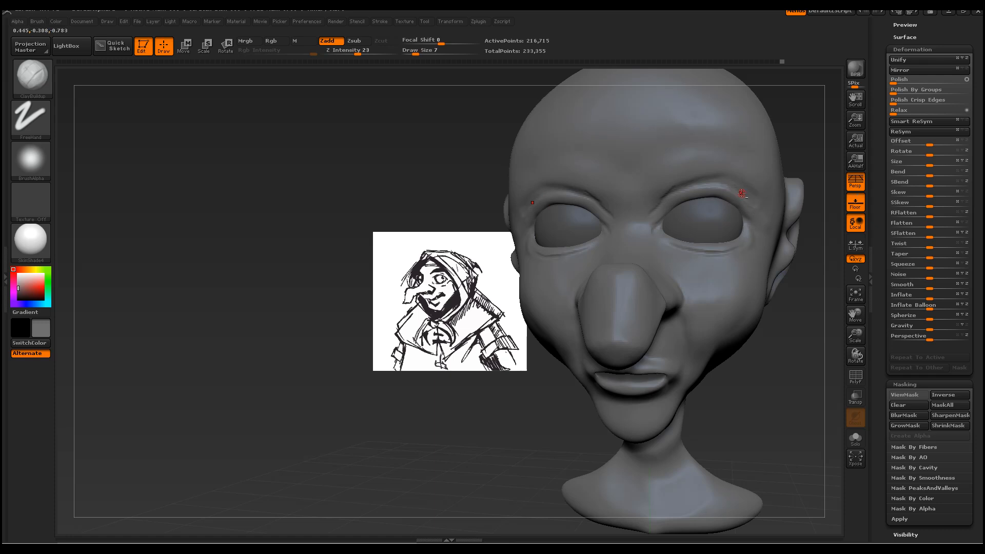
Add wrinkles at the outer eye corners and build up the upper eyelid folds, raising the draw size to 12
{"action": "left_click_drag", "start_coordinate": [785, 359], "coordinate": [743, 212]}
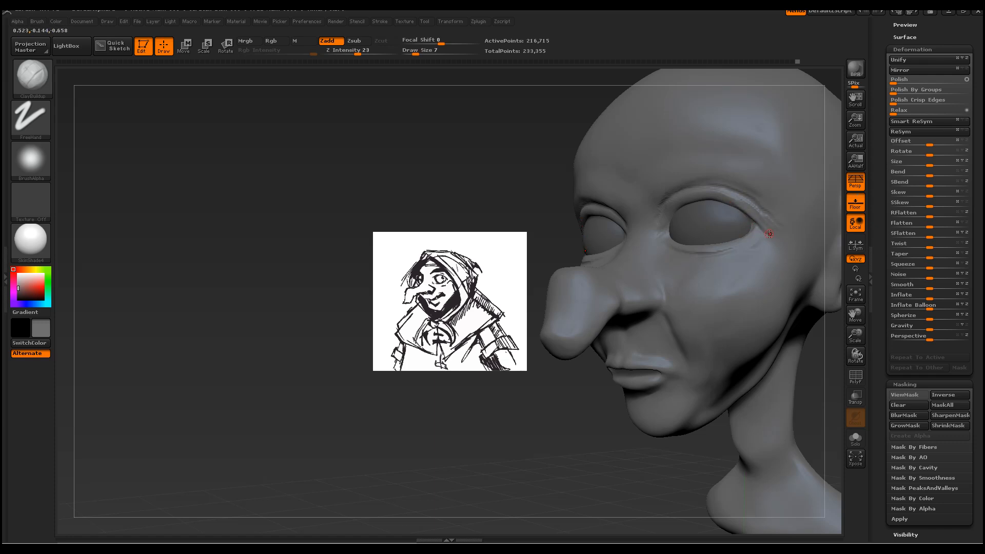
{"action": "left_click_drag", "start_coordinate": [556, 140], "coordinate": [542, 129], "text": "shift"}
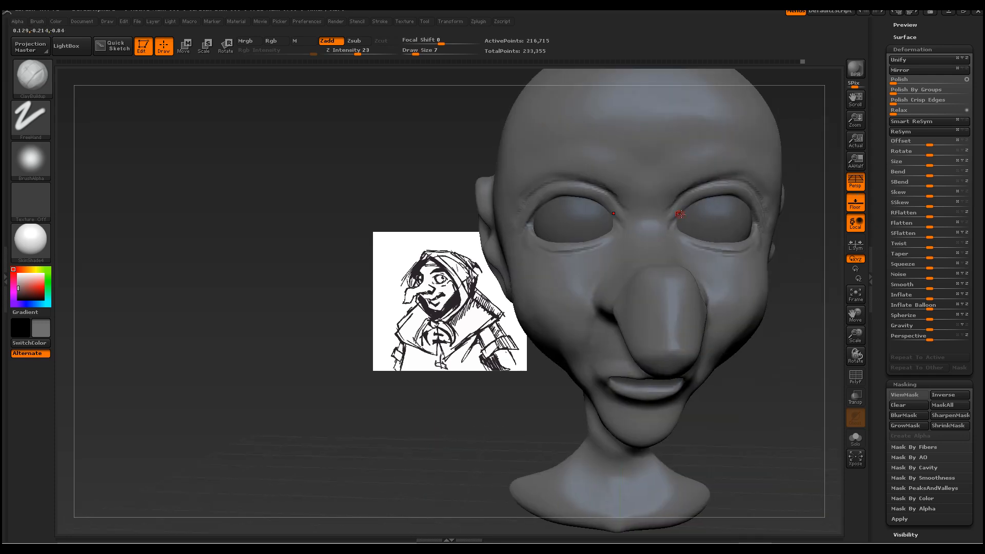
{"action": "left_click_drag", "start_coordinate": [706, 193], "coordinate": [739, 191]}
{"action": "left_click_drag", "start_coordinate": [811, 361], "coordinate": [757, 258]}
{"action": "key", "text": "space"}
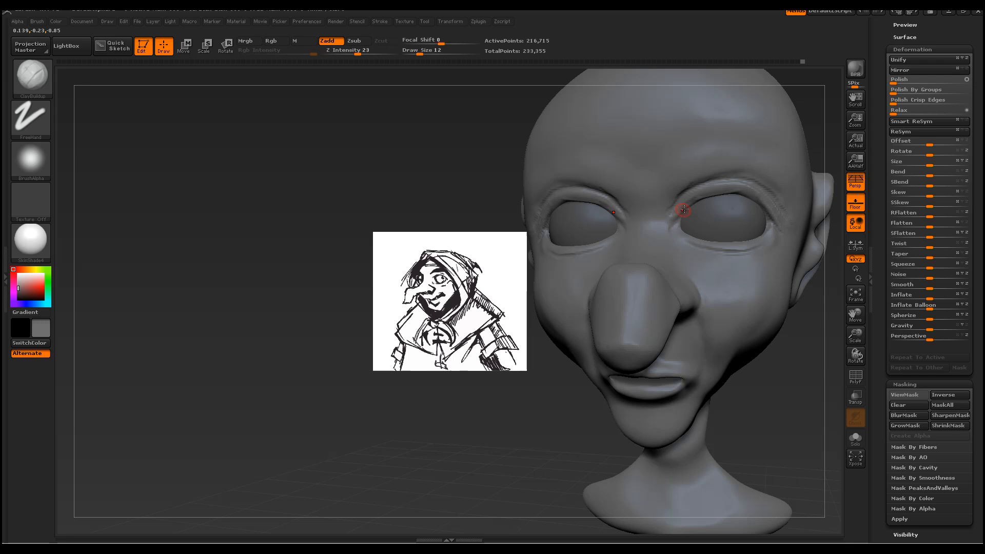
{"action": "left_click_drag", "start_coordinate": [703, 195], "coordinate": [721, 193]}
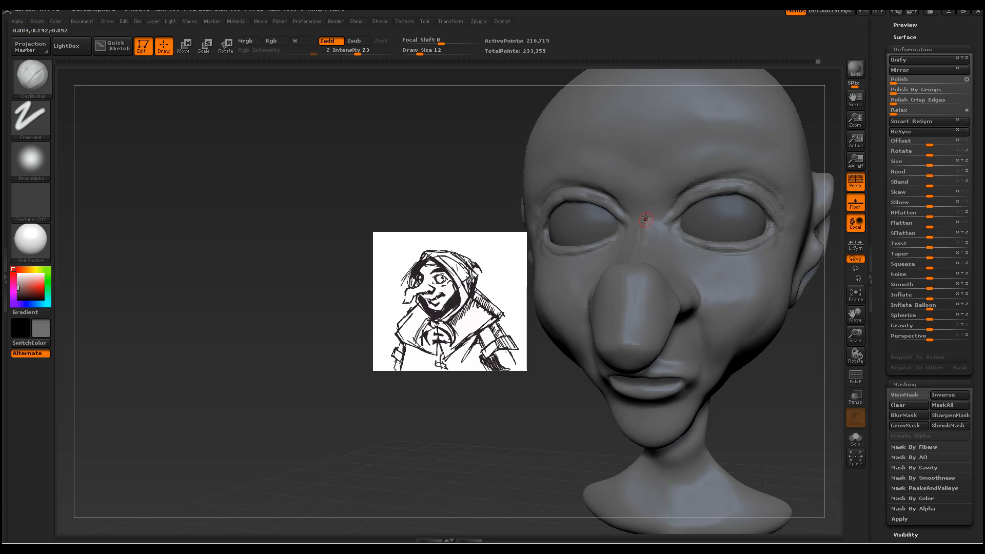
Sculpt frown wrinkles and ridges between the brows and over the nose bridge at draw size 14, smoothing the transitions
{"action": "key", "text": "space"}
{"action": "left_click_drag", "start_coordinate": [650, 219], "coordinate": [651, 223]}
{"action": "left_click_drag", "start_coordinate": [782, 384], "coordinate": [765, 410]}
{"action": "mouse_move", "coordinate": [635, 219]}
{"action": "left_mouse_down"}
{"action": "mouse_move", "coordinate": [647, 244]}
{"action": "mouse_move", "coordinate": [632, 269]}
{"action": "left_mouse_up"}
{"action": "mouse_move", "coordinate": [647, 222]}
{"action": "left_mouse_down"}
{"action": "mouse_move", "coordinate": [631, 249]}
{"action": "mouse_move", "coordinate": [648, 249]}
{"action": "mouse_move", "coordinate": [663, 222]}
{"action": "left_mouse_up"}
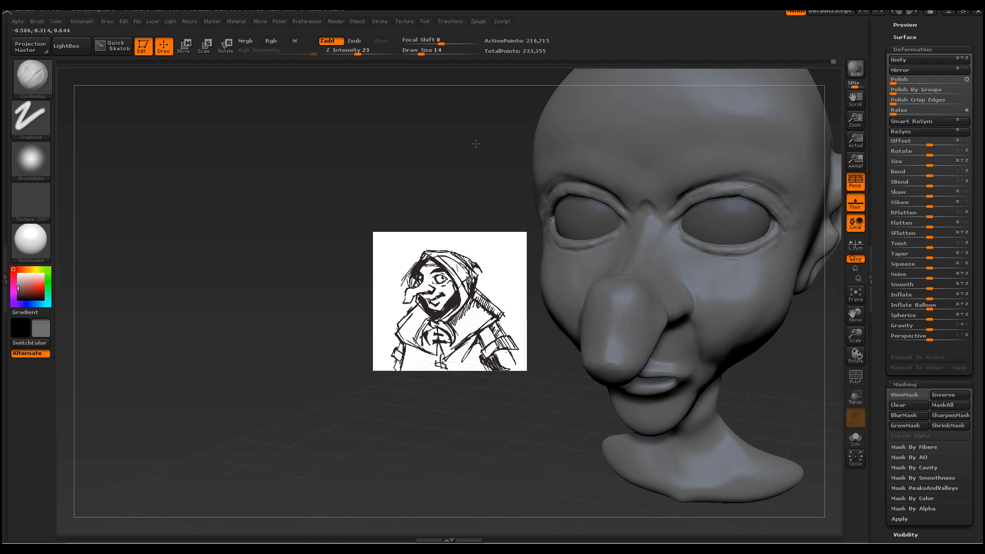
{"action": "left_click_drag", "start_coordinate": [475, 145], "coordinate": [539, 146]}
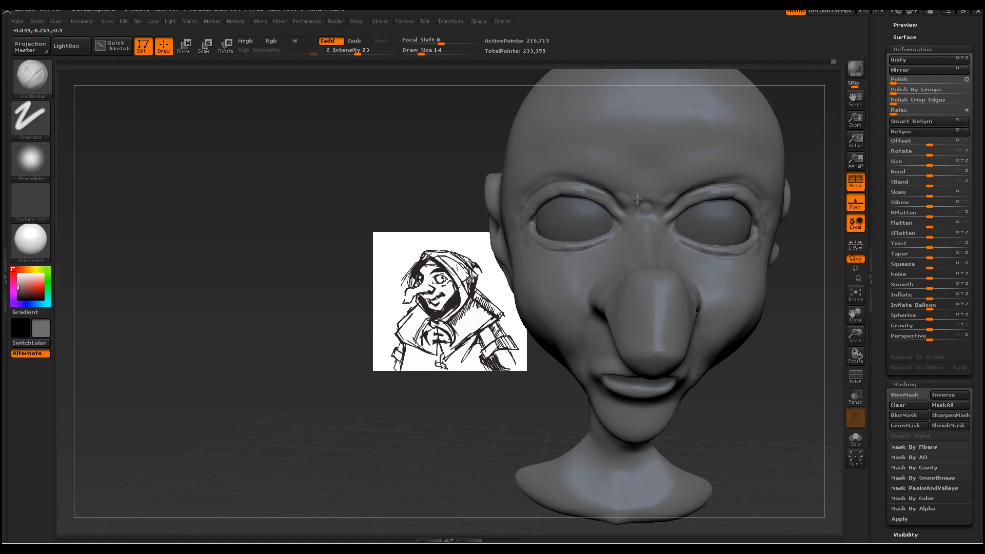
{"action": "key", "text": "shift"}
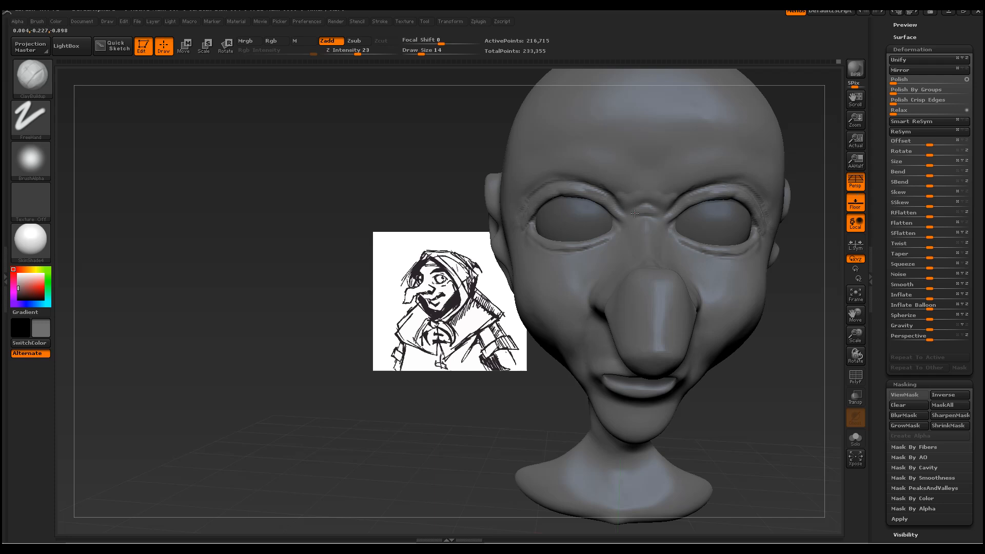
{"action": "mouse_move", "coordinate": [644, 210]}
{"action": "left_mouse_down", "text": "shift"}
{"action": "mouse_move", "coordinate": [573, 187]}
{"action": "mouse_move", "coordinate": [534, 193]}
{"action": "mouse_move", "coordinate": [536, 255]}
{"action": "left_mouse_up", "text": "shift"}
Build up rounded nostril wings at the sides of the nose with draw size 20 and smooth them
{"action": "left_click_drag", "start_coordinate": [802, 403], "coordinate": [769, 394]}
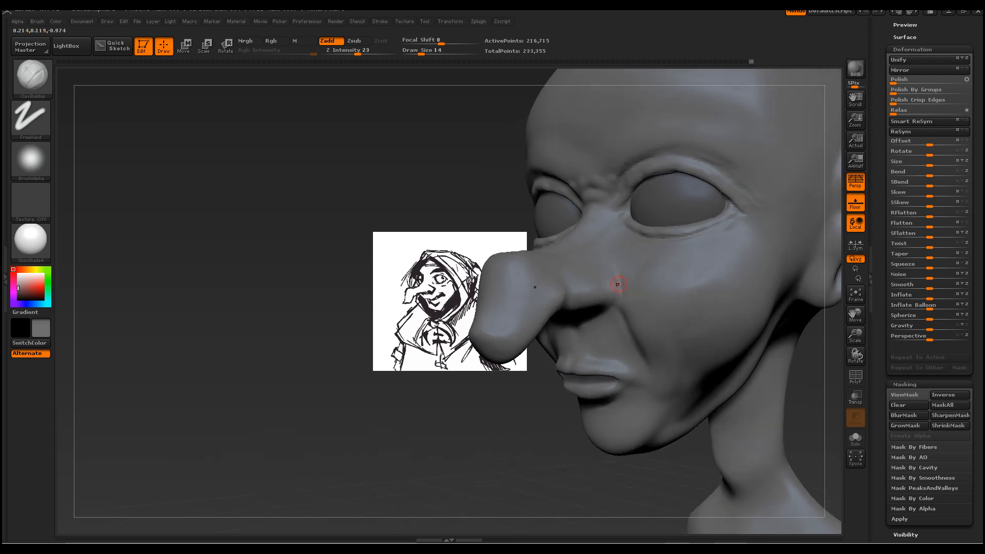
{"action": "key", "text": "space"}
{"action": "mouse_move", "coordinate": [611, 273]}
{"action": "left_mouse_down"}
{"action": "mouse_move", "coordinate": [606, 308]}
{"action": "mouse_move", "coordinate": [606, 281]}
{"action": "left_mouse_up"}
{"action": "mouse_move", "coordinate": [573, 393]}
{"action": "left_mouse_down"}
{"action": "mouse_move", "coordinate": [573, 295]}
{"action": "mouse_move", "coordinate": [583, 330]}
{"action": "left_mouse_up"}
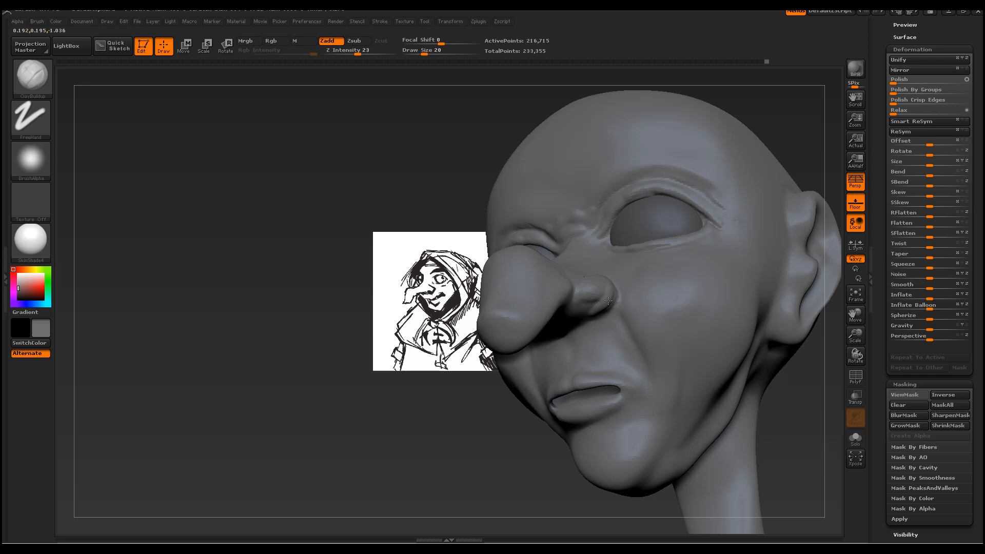
{"action": "left_click_drag", "start_coordinate": [460, 447], "coordinate": [440, 485]}
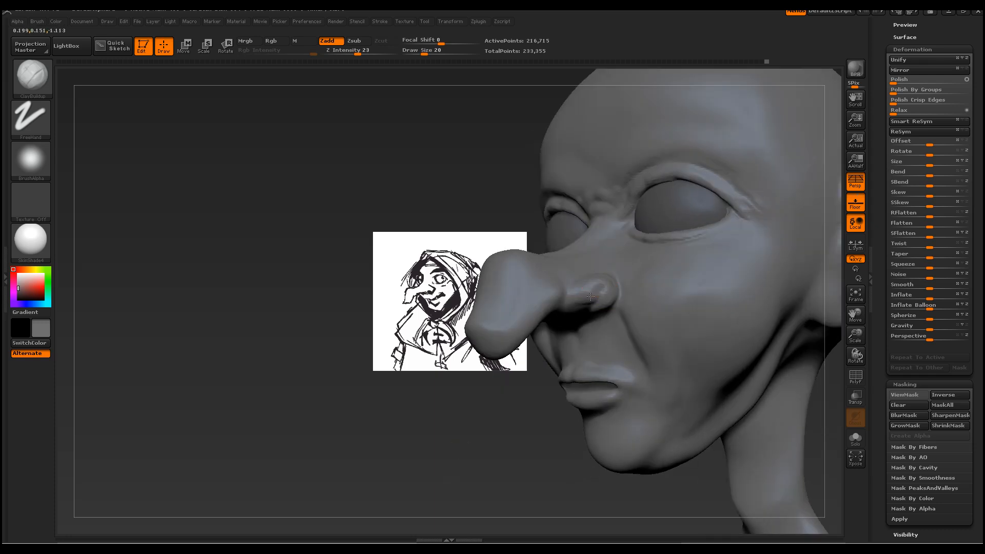
{"action": "key", "text": "shift"}
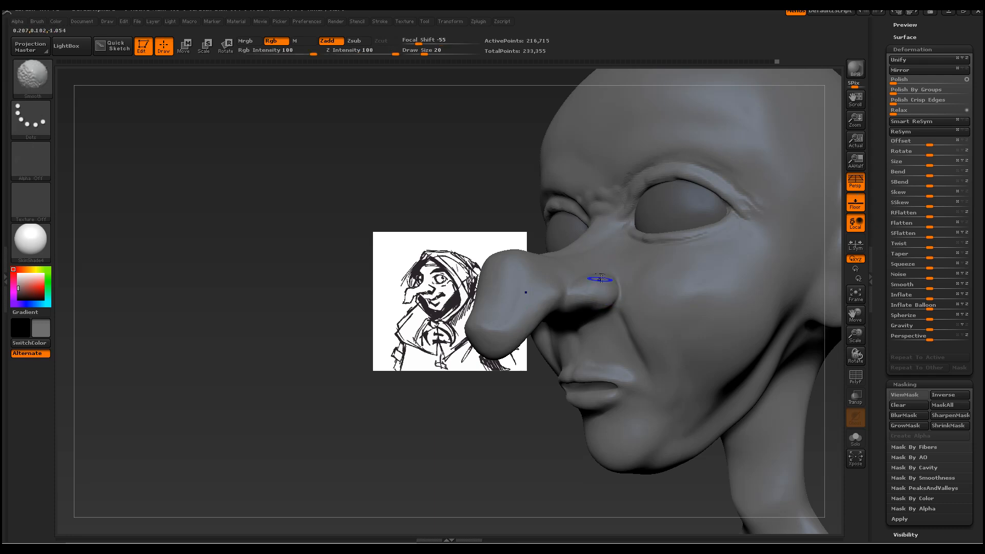
Define the crease of the nostril wings, shape the nostril openings from below, and hide the floor grid
{"action": "mouse_move", "coordinate": [481, 176]}
{"action": "left_mouse_down"}
{"action": "mouse_move", "coordinate": [433, 198]}
{"action": "mouse_move", "coordinate": [531, 220]}
{"action": "left_mouse_up"}
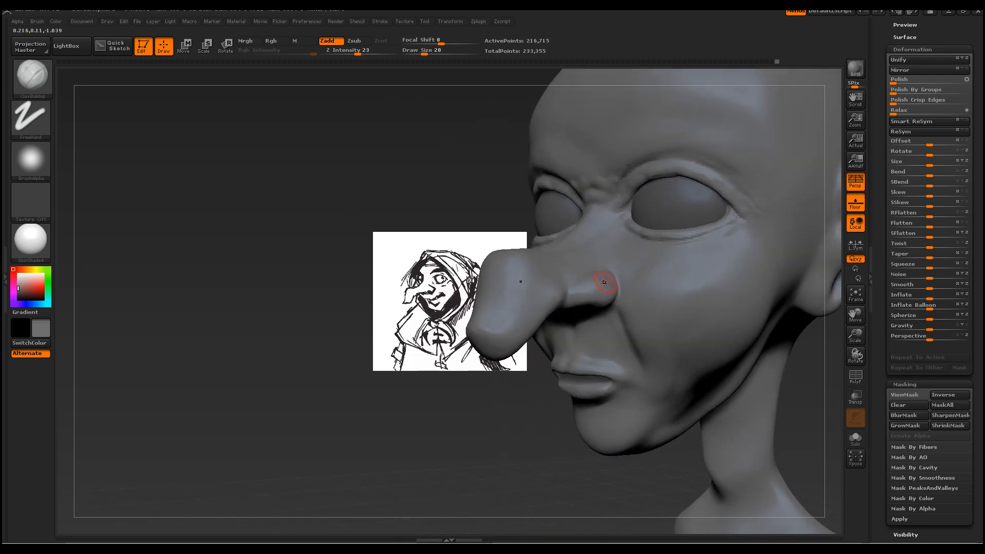
{"action": "mouse_move", "coordinate": [602, 293]}
{"action": "left_mouse_down"}
{"action": "mouse_move", "coordinate": [615, 290]}
{"action": "mouse_move", "coordinate": [579, 303]}
{"action": "left_mouse_up"}
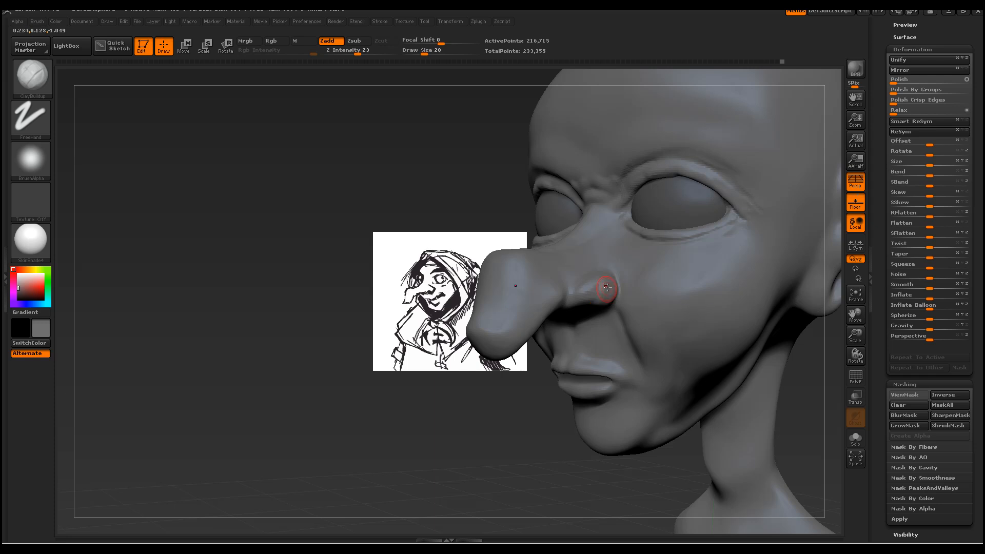
{"action": "mouse_move", "coordinate": [429, 433]}
{"action": "left_mouse_down"}
{"action": "mouse_move", "coordinate": [569, 302]}
{"action": "mouse_move", "coordinate": [587, 315]}
{"action": "mouse_move", "coordinate": [576, 303]}
{"action": "left_mouse_up"}
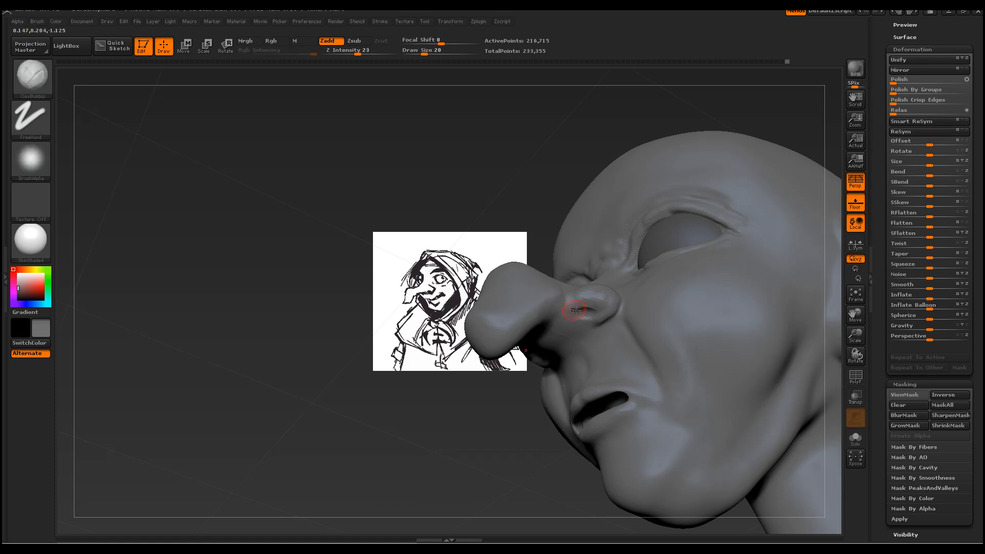
{"action": "left_click", "coordinate": [856, 203]}
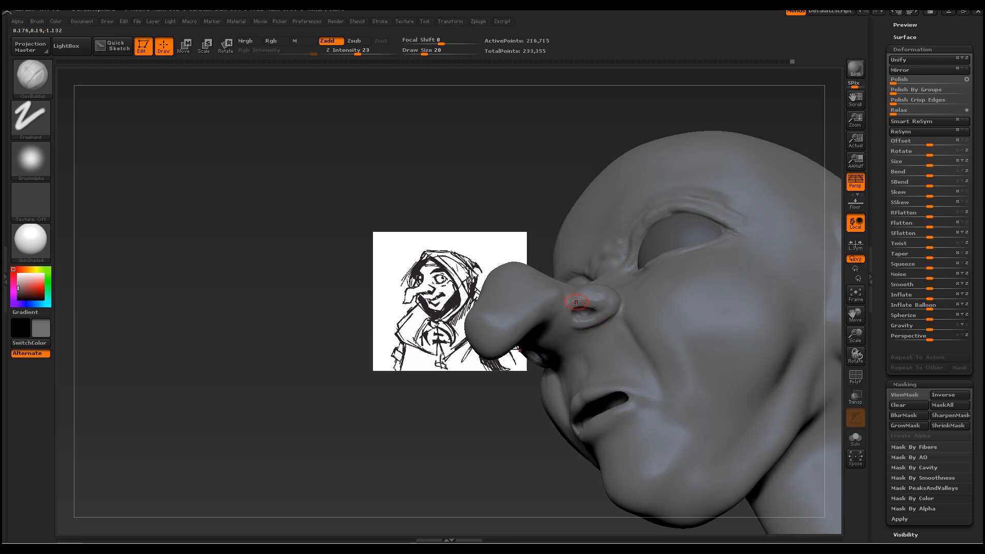
{"action": "left_click_drag", "start_coordinate": [507, 177], "coordinate": [517, 238]}
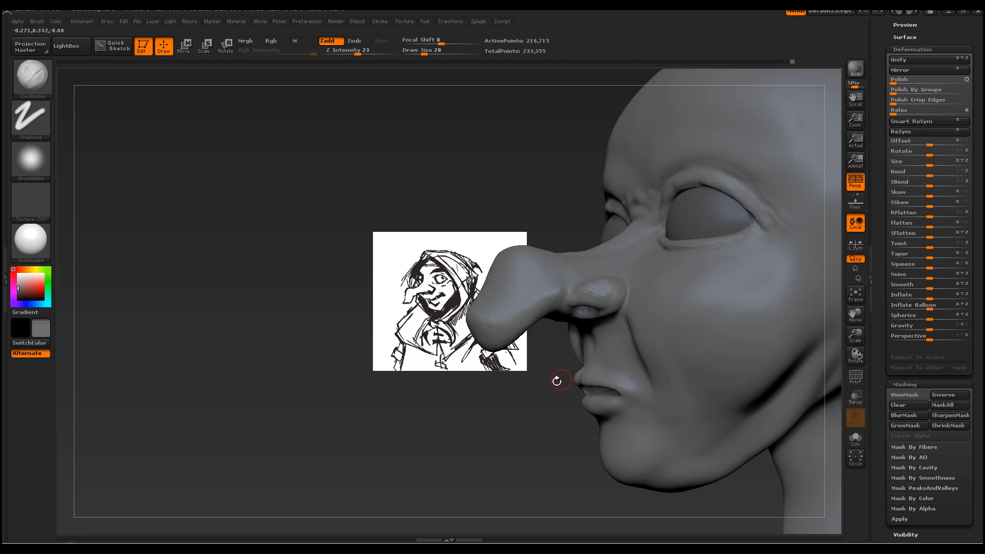
Sculpt the folds running from the nostrils to the mouth, and add volume to the cheeks with draw size 34
{"action": "mouse_move", "coordinate": [638, 283]}
{"action": "left_mouse_down"}
{"action": "mouse_move", "coordinate": [630, 323]}
{"action": "mouse_move", "coordinate": [650, 370]}
{"action": "left_mouse_up"}
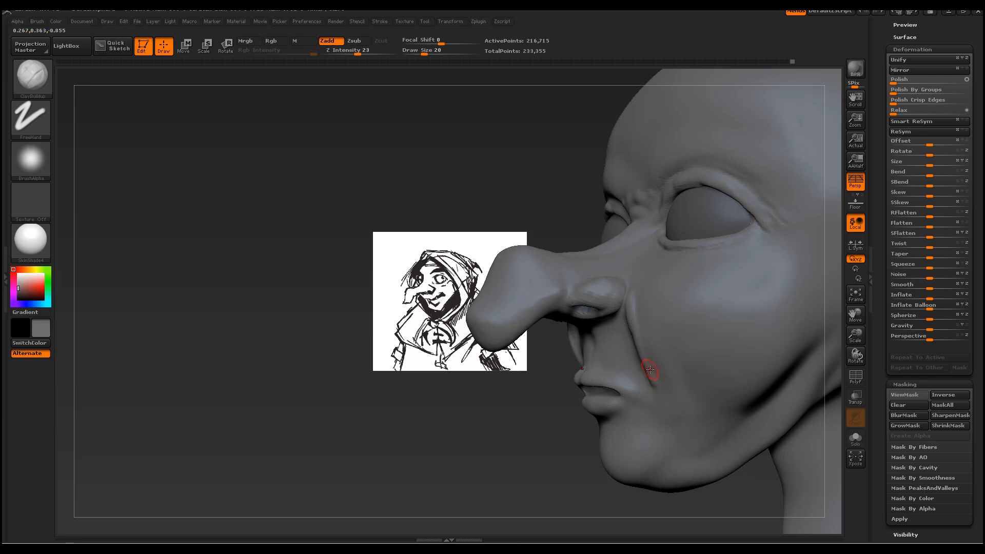
{"action": "key", "text": "space"}
{"action": "left_click_drag", "start_coordinate": [634, 277], "coordinate": [639, 279]}
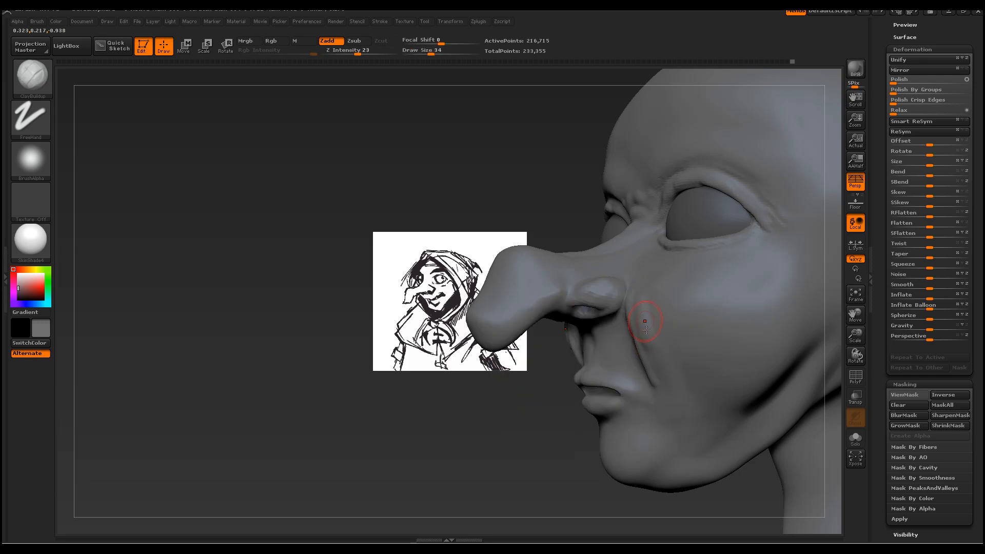
{"action": "mouse_move", "coordinate": [763, 295]}
{"action": "left_mouse_down"}
{"action": "mouse_move", "coordinate": [655, 315]}
{"action": "mouse_move", "coordinate": [774, 272]}
{"action": "mouse_move", "coordinate": [705, 302]}
{"action": "left_mouse_up"}
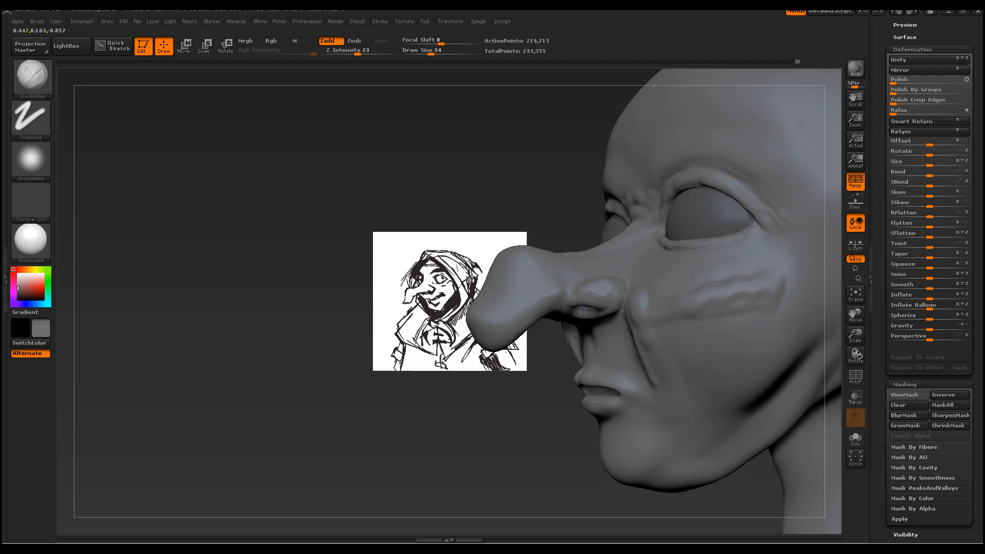
{"action": "left_click_drag", "start_coordinate": [568, 218], "coordinate": [598, 236]}
{"action": "left_click_drag", "start_coordinate": [630, 322], "coordinate": [641, 403]}
{"action": "left_click_drag", "start_coordinate": [635, 304], "coordinate": [632, 293]}
Reduce the Z Intensity to 13, shape the cheek folds on the other side of the face, and smooth them
{"action": "left_click_drag", "start_coordinate": [485, 458], "coordinate": [587, 449]}
{"action": "mouse_move", "coordinate": [450, 326]}
{"action": "left_mouse_down"}
{"action": "mouse_move", "coordinate": [434, 345]}
{"action": "mouse_move", "coordinate": [419, 344]}
{"action": "left_mouse_up"}
{"action": "left_click_drag", "start_coordinate": [354, 53], "coordinate": [347, 54]}
{"action": "left_click_drag", "start_coordinate": [339, 253], "coordinate": [390, 392]}
{"action": "mouse_move", "coordinate": [402, 338]}
{"action": "left_mouse_down"}
{"action": "mouse_move", "coordinate": [402, 319]}
{"action": "mouse_move", "coordinate": [419, 329]}
{"action": "mouse_move", "coordinate": [463, 326]}
{"action": "mouse_move", "coordinate": [464, 353]}
{"action": "left_mouse_up"}
{"action": "left_click_drag", "start_coordinate": [467, 315], "coordinate": [402, 331], "text": "shift"}
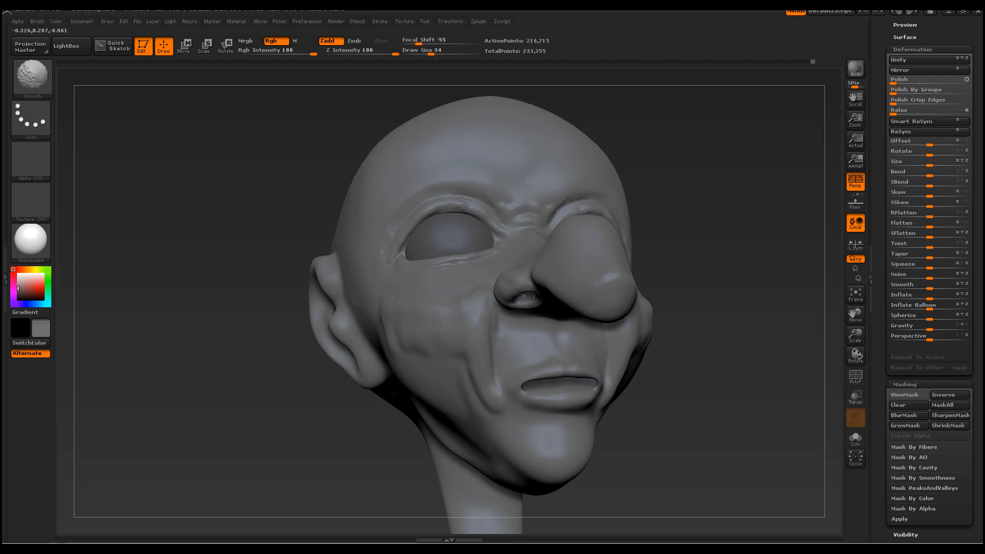
{"action": "mouse_move", "coordinate": [503, 407]}
{"action": "left_mouse_down", "text": "shift"}
{"action": "mouse_move", "coordinate": [492, 323]}
{"action": "mouse_move", "coordinate": [501, 403]}
{"action": "left_mouse_up", "text": "shift"}
{"action": "left_click_drag", "start_coordinate": [389, 304], "coordinate": [400, 319], "text": "shift"}
Sculpt bags and wrinkles beneath the eyes at draw size 16
{"action": "left_click_drag", "start_coordinate": [682, 359], "coordinate": [671, 442]}
{"action": "key", "text": "space"}
{"action": "mouse_move", "coordinate": [411, 284]}
{"action": "left_mouse_down"}
{"action": "mouse_move", "coordinate": [402, 282]}
{"action": "mouse_move", "coordinate": [452, 284]}
{"action": "left_mouse_up"}
{"action": "mouse_move", "coordinate": [513, 246]}
{"action": "left_mouse_down"}
{"action": "mouse_move", "coordinate": [479, 288]}
{"action": "mouse_move", "coordinate": [510, 244]}
{"action": "mouse_move", "coordinate": [503, 261]}
{"action": "left_mouse_up"}
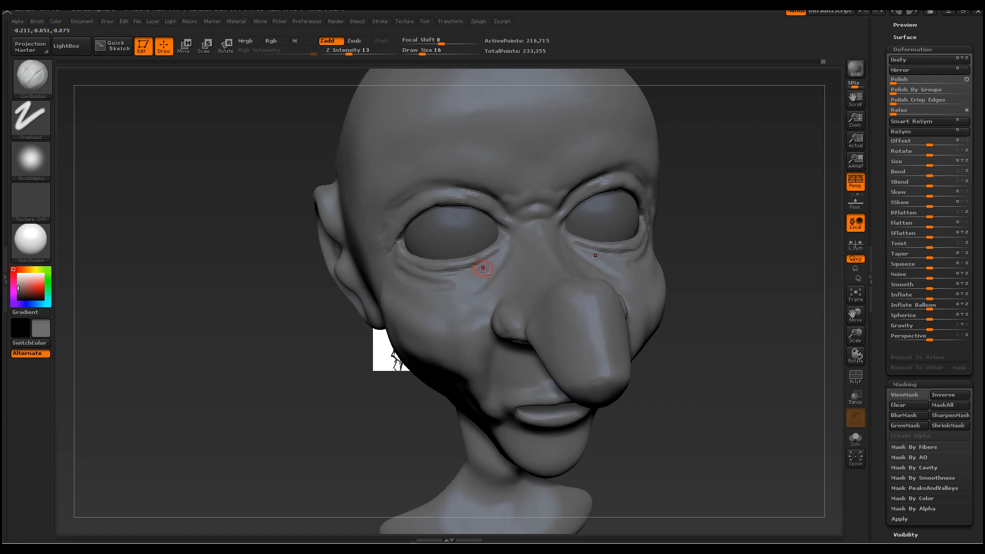
Extend the smile folds around the mouth corners and define the groove and rim above the upper lip
{"action": "left_click_drag", "start_coordinate": [672, 337], "coordinate": [676, 367]}
{"action": "left_click_drag", "start_coordinate": [510, 327], "coordinate": [538, 383]}
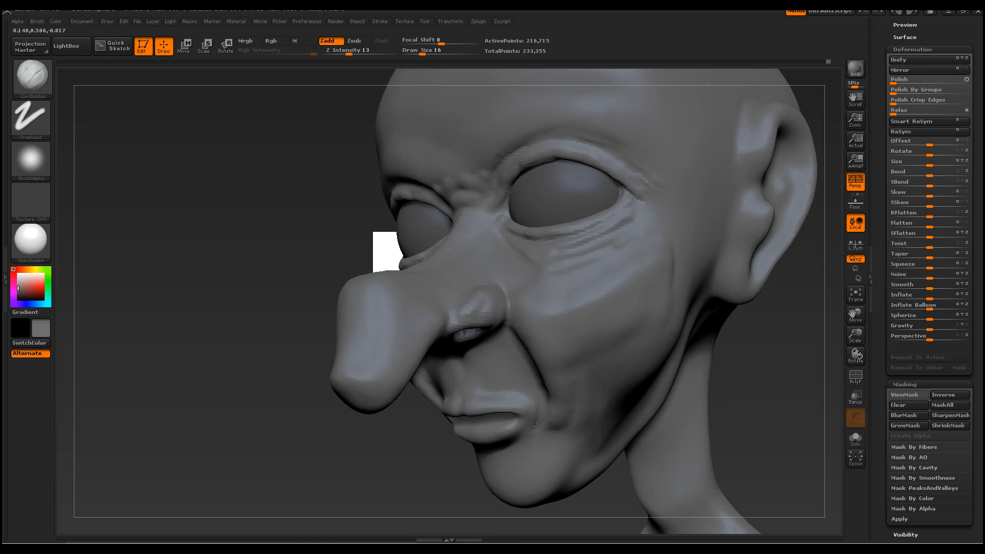
{"action": "left_click_drag", "start_coordinate": [750, 431], "coordinate": [529, 446]}
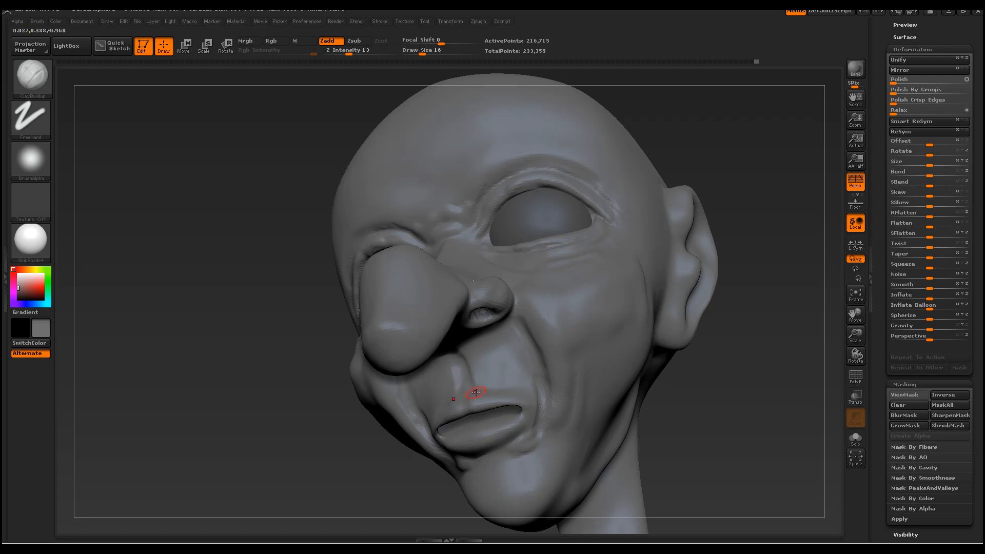
{"action": "left_click_drag", "start_coordinate": [498, 394], "coordinate": [534, 405]}
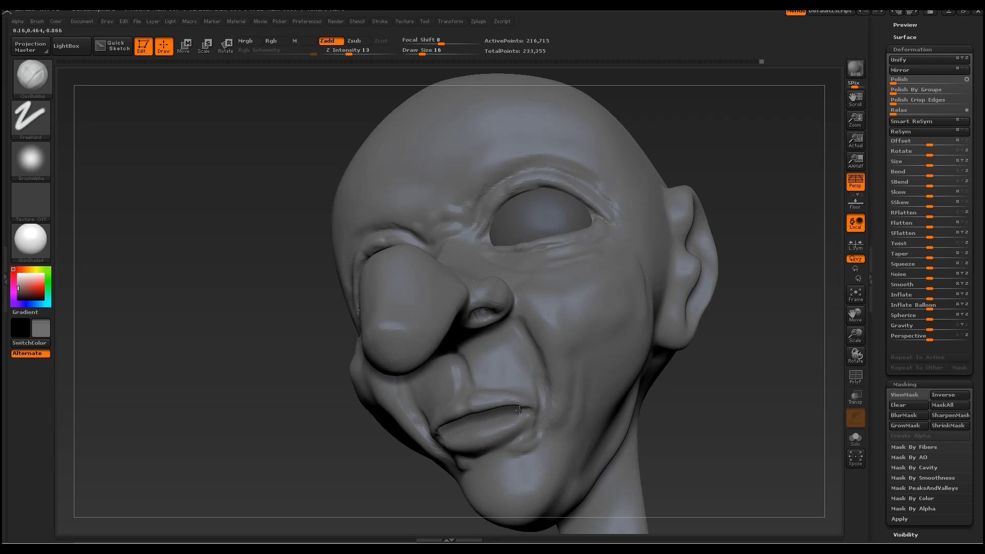
Refine and smooth the mouth corners, and sculpt a small dimple on the chin
{"action": "mouse_move", "coordinate": [656, 455]}
{"action": "left_mouse_down"}
{"action": "mouse_move", "coordinate": [484, 437]}
{"action": "mouse_move", "coordinate": [433, 447]}
{"action": "left_mouse_up"}
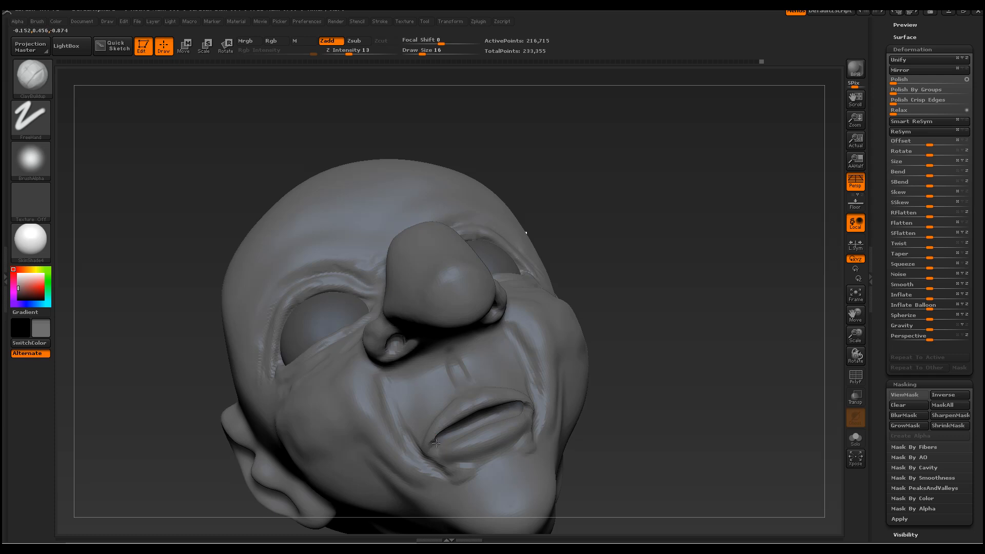
{"action": "key", "text": "shift"}
{"action": "mouse_move", "coordinate": [436, 435]}
{"action": "left_mouse_down", "text": "shift"}
{"action": "mouse_move", "coordinate": [448, 425]}
{"action": "mouse_move", "coordinate": [430, 454]}
{"action": "mouse_move", "coordinate": [464, 412]}
{"action": "left_mouse_up", "text": "shift"}
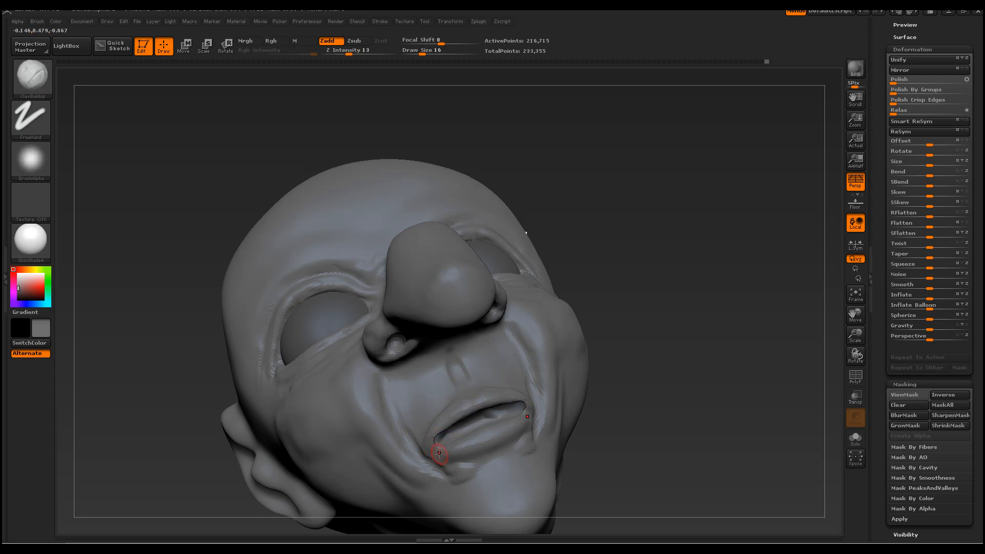
{"action": "mouse_move", "coordinate": [500, 467]}
{"action": "left_mouse_down"}
{"action": "mouse_move", "coordinate": [482, 469]}
{"action": "mouse_move", "coordinate": [495, 470]}
{"action": "left_mouse_up"}
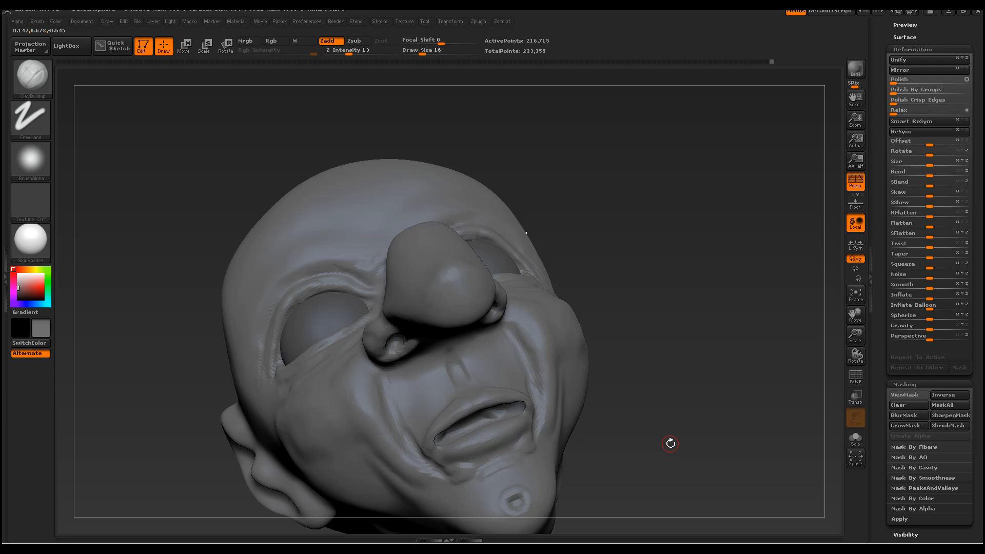
{"action": "left_click_drag", "start_coordinate": [669, 442], "coordinate": [645, 476]}
{"action": "left_click_drag", "start_coordinate": [362, 435], "coordinate": [666, 424], "text": "shift"}
Sculpt the cheek and jawline with draw size 39, and smooth the cheek surface
{"action": "left_click_drag", "start_coordinate": [855, 336], "coordinate": [712, 370]}
{"action": "key", "text": "space"}
{"action": "left_click_drag", "start_coordinate": [704, 326], "coordinate": [721, 327]}
{"action": "mouse_move", "coordinate": [659, 369]}
{"action": "left_mouse_down"}
{"action": "mouse_move", "coordinate": [708, 285]}
{"action": "mouse_move", "coordinate": [616, 397]}
{"action": "mouse_move", "coordinate": [701, 314]}
{"action": "mouse_move", "coordinate": [654, 373]}
{"action": "mouse_move", "coordinate": [713, 295]}
{"action": "mouse_move", "coordinate": [706, 325]}
{"action": "left_mouse_up"}
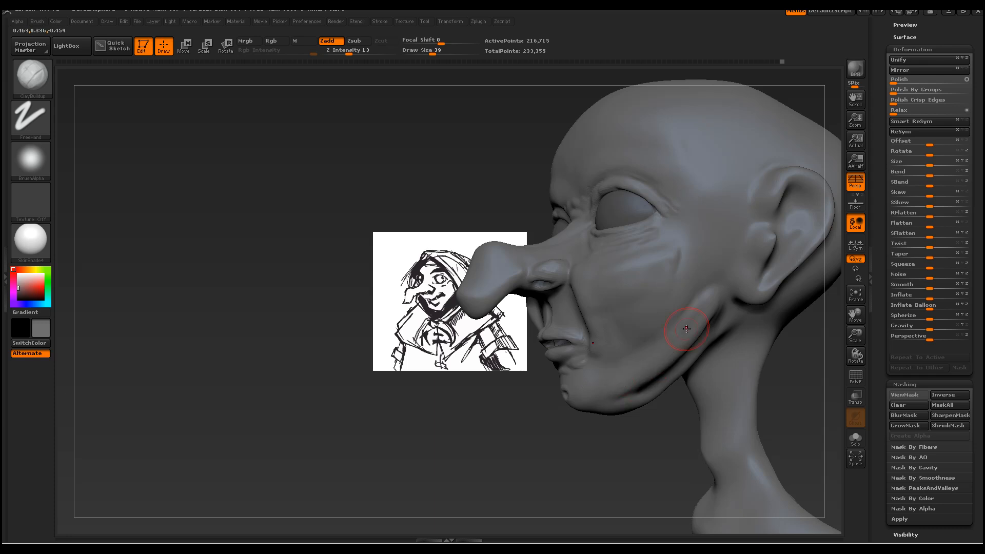
{"action": "key", "text": "shift"}
{"action": "mouse_move", "coordinate": [584, 392]}
{"action": "left_mouse_down", "text": "shift"}
{"action": "mouse_move", "coordinate": [560, 277]}
{"action": "mouse_move", "coordinate": [588, 281]}
{"action": "left_mouse_up", "text": "shift"}
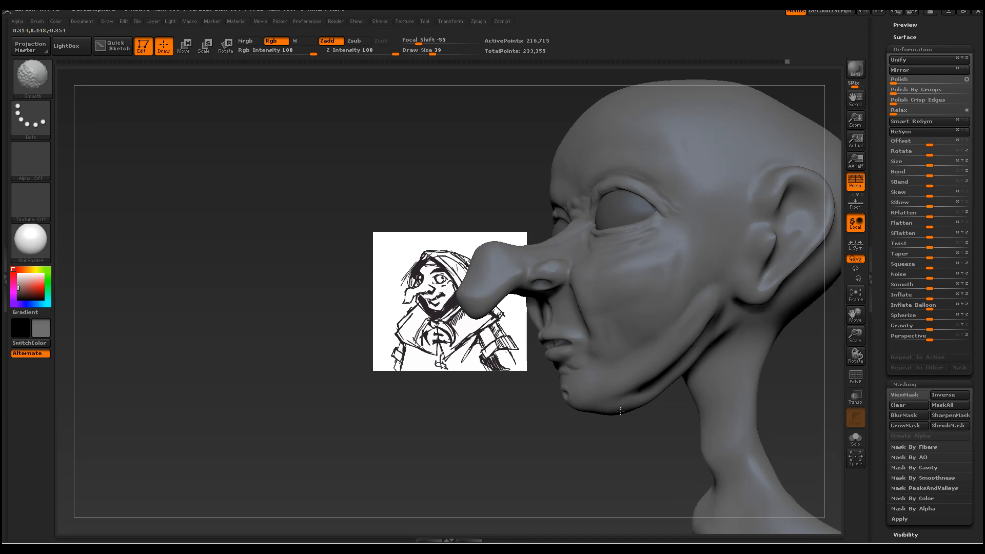
Smooth the area beside the nose, and model sagging hollows in the cheeks beside the mouth
{"action": "left_click_drag", "start_coordinate": [602, 420], "coordinate": [635, 464]}
{"action": "key", "text": "shift"}
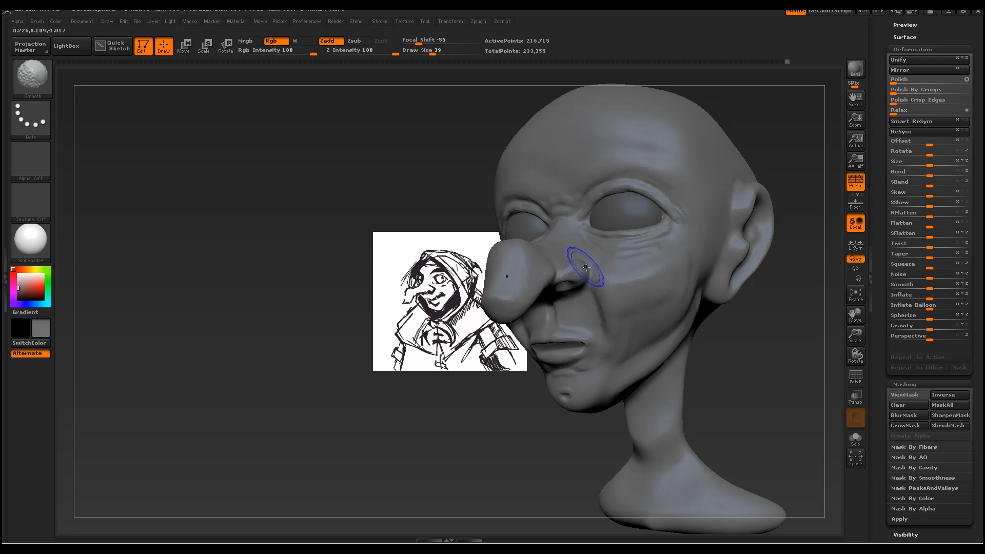
{"action": "key", "text": "shift"}
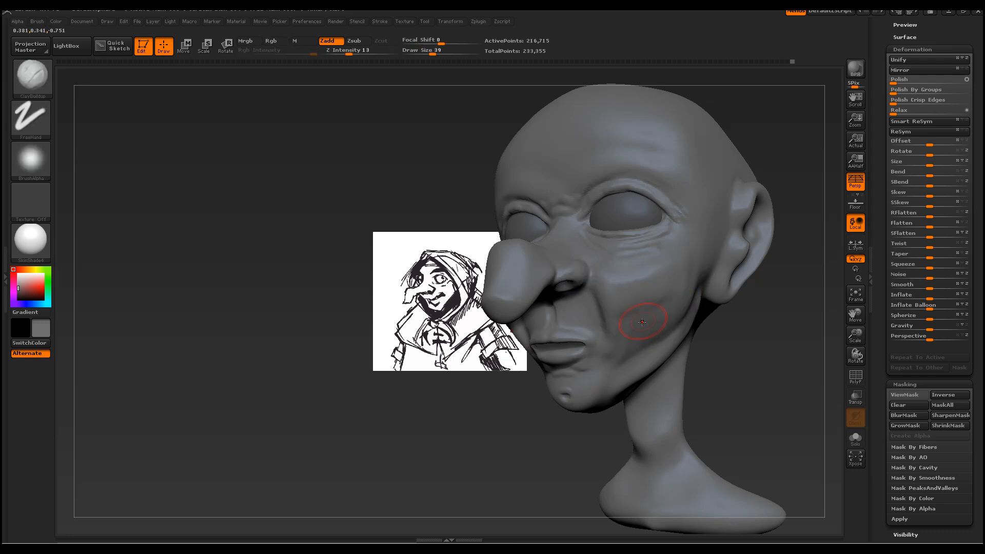
{"action": "mouse_move", "coordinate": [636, 326]}
{"action": "left_mouse_down"}
{"action": "mouse_move", "coordinate": [654, 315]}
{"action": "mouse_move", "coordinate": [639, 347]}
{"action": "left_mouse_up"}
{"action": "key", "text": "shift"}
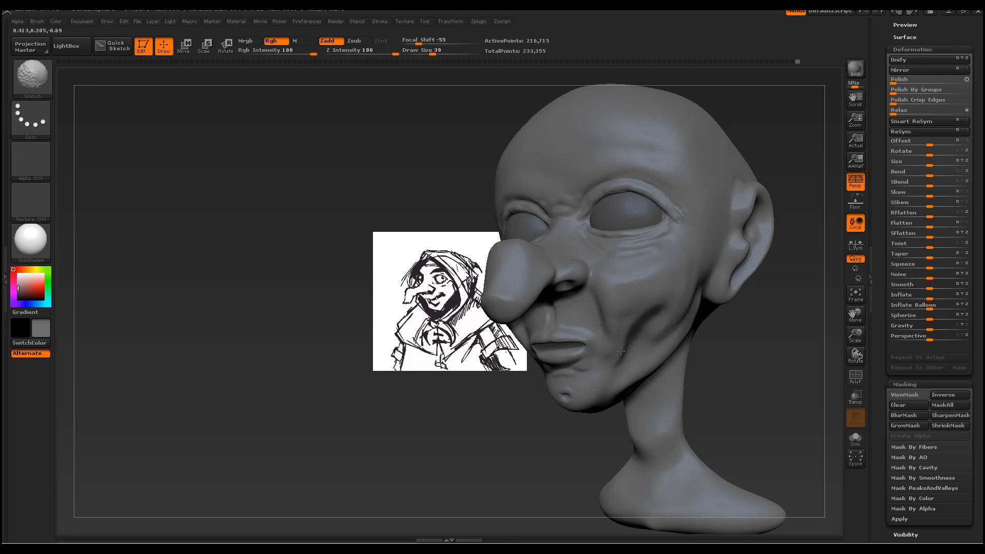
Sculpt and smooth horizontal wrinkles across the upper neck beneath the jaw with draw size 28
{"action": "left_click_drag", "start_coordinate": [754, 307], "coordinate": [774, 352]}
{"action": "key", "text": "shift"}
{"action": "left_click_drag", "start_coordinate": [747, 439], "coordinate": [682, 412]}
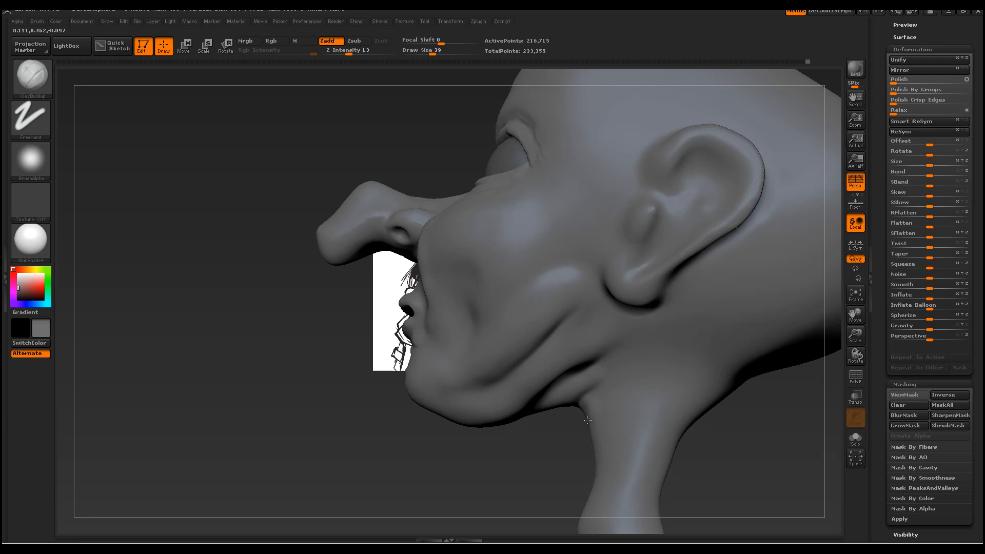
{"action": "mouse_move", "coordinate": [500, 493]}
{"action": "left_mouse_down"}
{"action": "mouse_move", "coordinate": [514, 455]}
{"action": "mouse_move", "coordinate": [587, 418]}
{"action": "left_mouse_up"}
{"action": "key", "text": "space"}
{"action": "left_click_drag", "start_coordinate": [610, 378], "coordinate": [609, 384]}
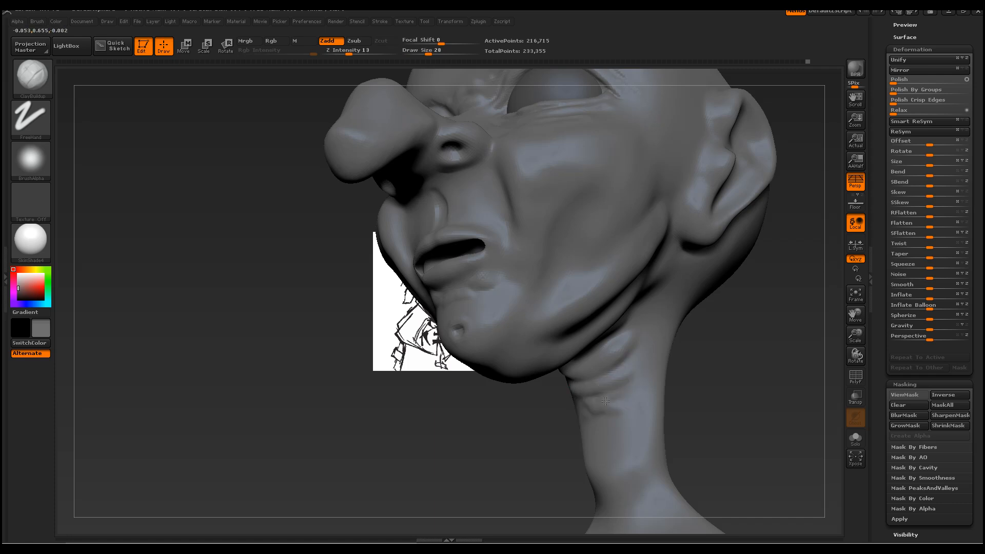
{"action": "key", "text": "shift"}
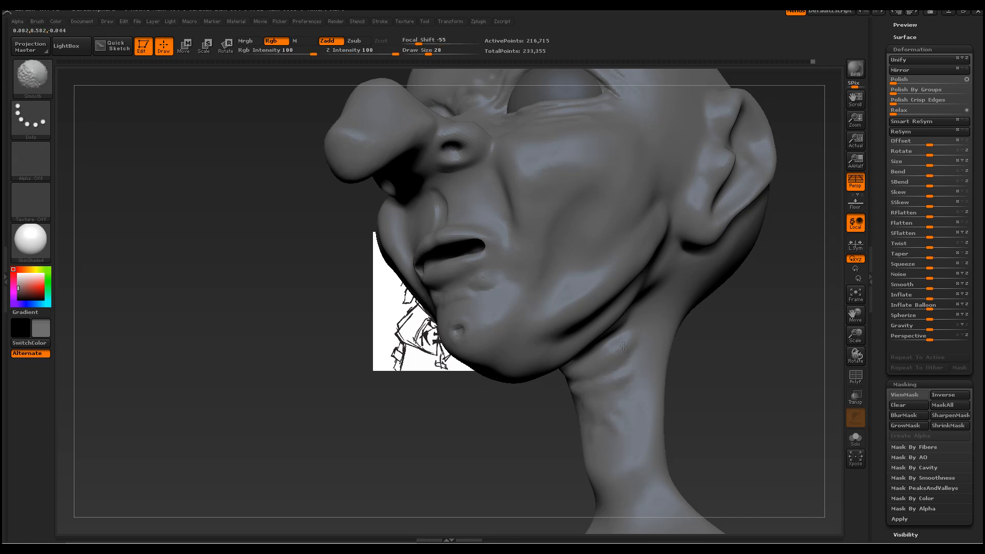
Extend the neck wrinkles up the side of the neck toward the corner of the jaw below the ear
{"action": "left_click_drag", "start_coordinate": [670, 390], "coordinate": [661, 347]}
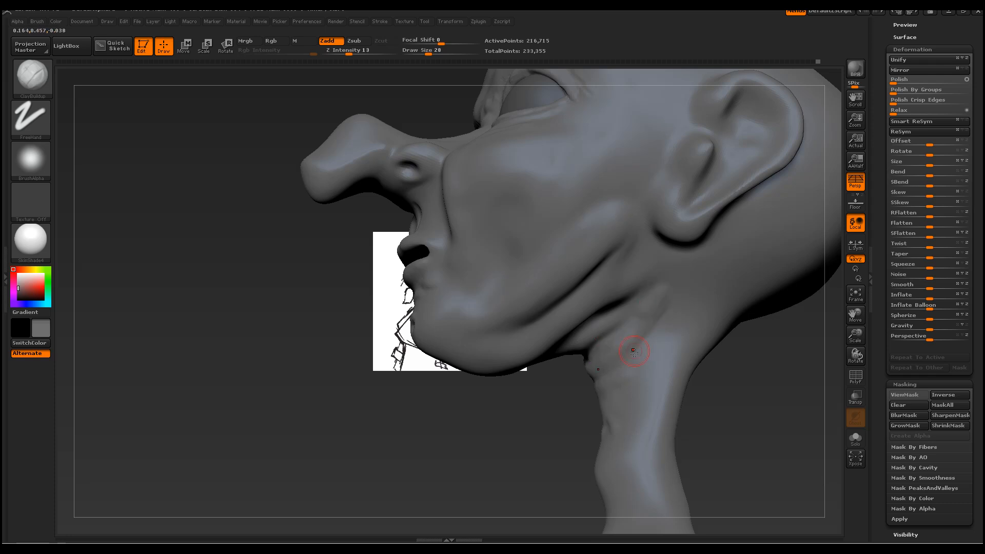
{"action": "key", "text": "shift"}
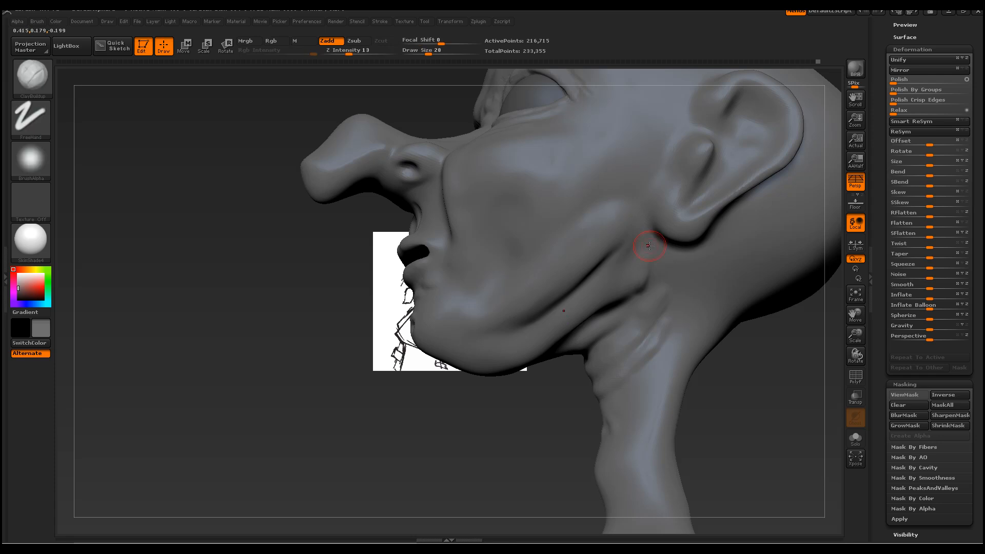
{"action": "left_click_drag", "start_coordinate": [537, 457], "coordinate": [510, 458]}
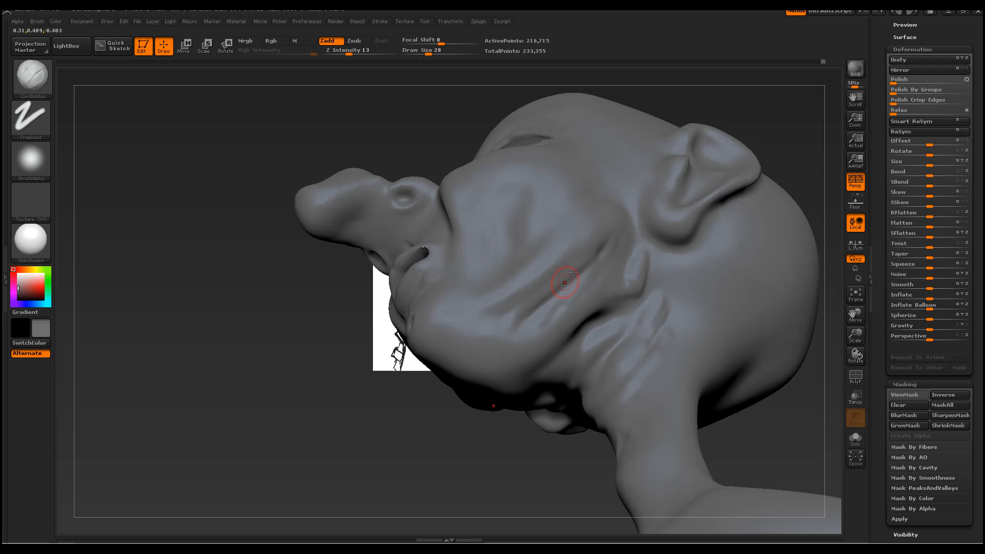
Sculpt skin folds along the jawline, and smooth the jaw and neck with draw size 70
{"action": "mouse_move", "coordinate": [611, 238]}
{"action": "left_mouse_down"}
{"action": "mouse_move", "coordinate": [603, 260]}
{"action": "mouse_move", "coordinate": [557, 302]}
{"action": "mouse_move", "coordinate": [508, 325]}
{"action": "left_mouse_up"}
{"action": "key", "text": "space"}
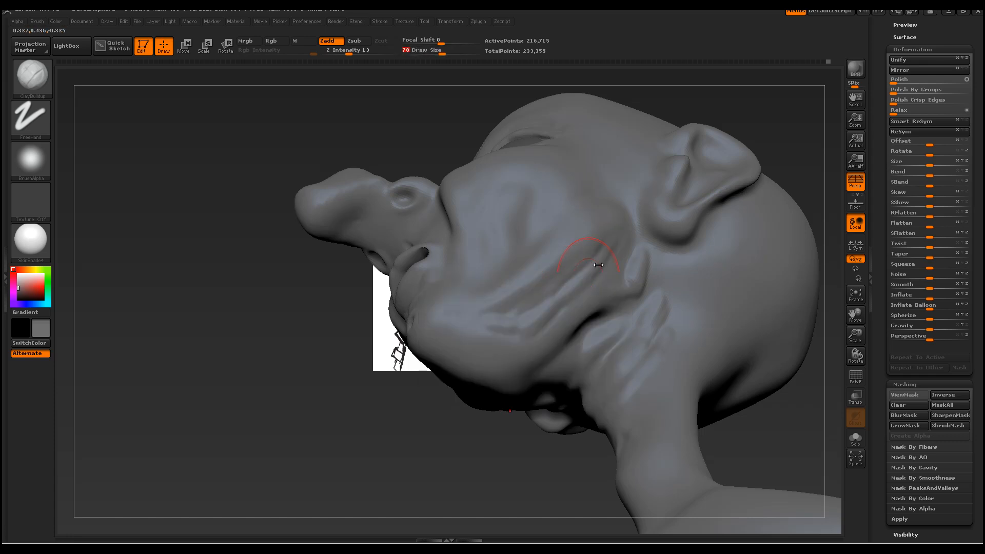
{"action": "key", "text": "shift"}
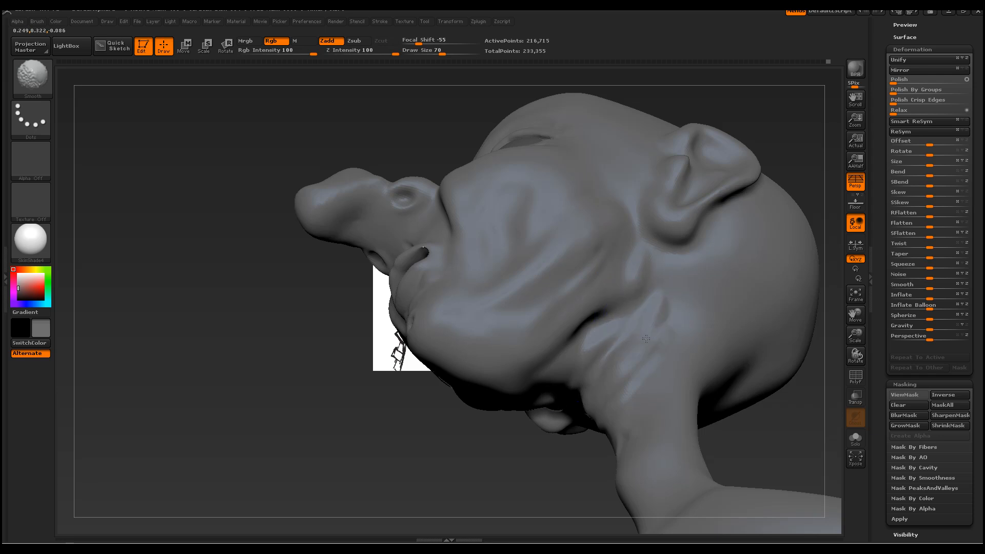
{"action": "left_click_drag", "start_coordinate": [470, 455], "coordinate": [638, 242]}
{"action": "key", "text": "shift"}
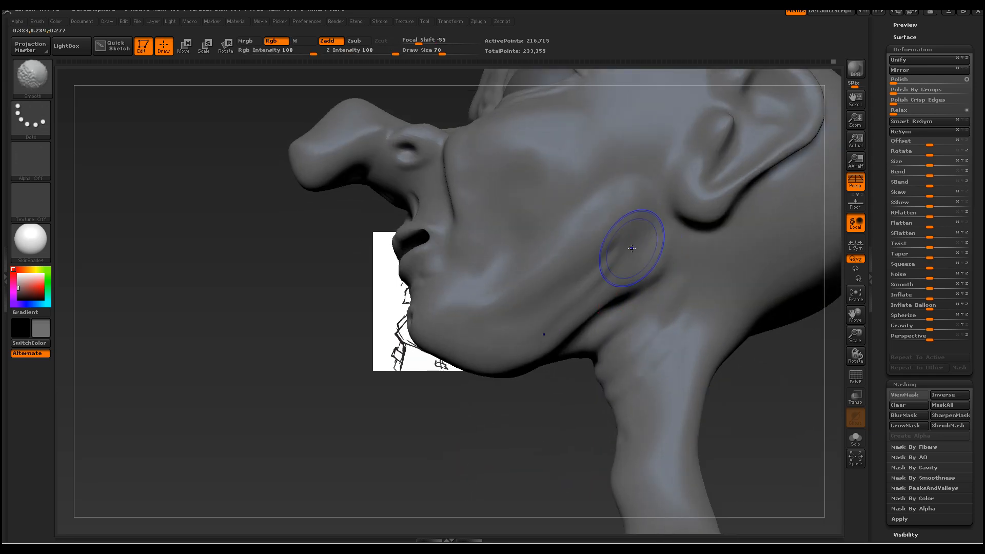
{"action": "mouse_move", "coordinate": [417, 421]}
{"action": "left_mouse_down"}
{"action": "mouse_move", "coordinate": [429, 325]}
{"action": "mouse_move", "coordinate": [477, 296]}
{"action": "left_mouse_up"}
{"action": "key", "text": "shift"}
{"action": "left_click_drag", "start_coordinate": [679, 352], "coordinate": [728, 378], "text": "shift"}
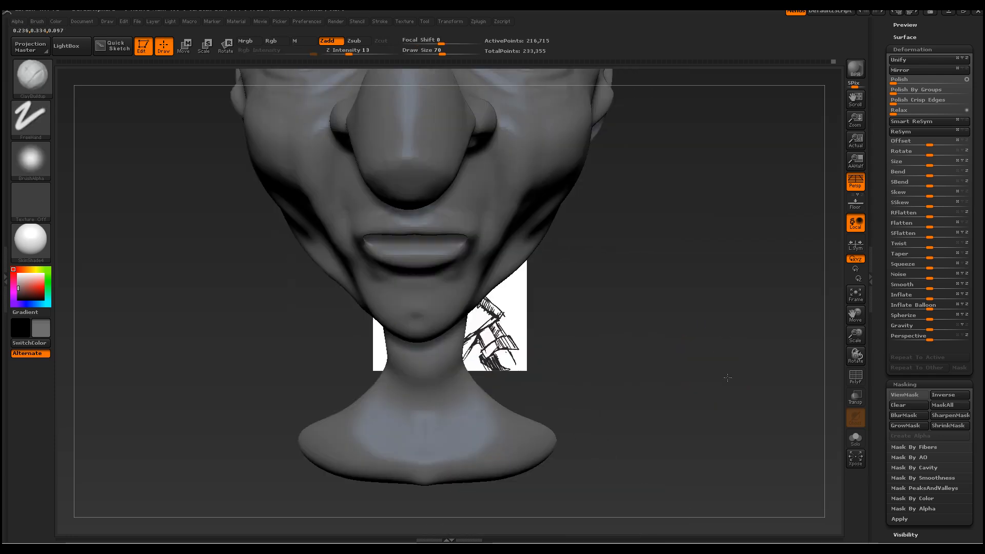
Carve and shape the hollow of the cheek near the back of the jaw
{"action": "mouse_move", "coordinate": [862, 332]}
{"action": "left_mouse_down"}
{"action": "mouse_move", "coordinate": [748, 315]}
{"action": "mouse_move", "coordinate": [788, 414]}
{"action": "mouse_move", "coordinate": [533, 446]}
{"action": "mouse_move", "coordinate": [567, 433]}
{"action": "mouse_move", "coordinate": [583, 374]}
{"action": "mouse_move", "coordinate": [588, 390]}
{"action": "mouse_move", "coordinate": [603, 362]}
{"action": "mouse_move", "coordinate": [593, 383]}
{"action": "left_mouse_up"}
{"action": "mouse_move", "coordinate": [628, 334]}
{"action": "left_mouse_down", "text": "alt"}
{"action": "mouse_move", "coordinate": [622, 392]}
{"action": "mouse_move", "coordinate": [610, 401]}
{"action": "mouse_move", "coordinate": [625, 348]}
{"action": "left_mouse_up", "text": "alt"}
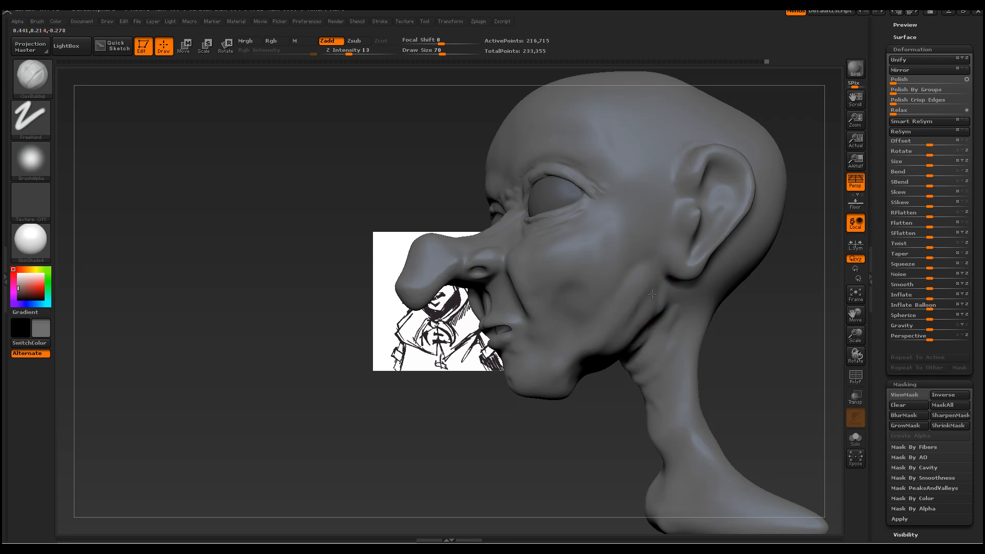
{"action": "mouse_move", "coordinate": [620, 422]}
{"action": "left_mouse_down"}
{"action": "mouse_move", "coordinate": [635, 375]}
{"action": "mouse_move", "coordinate": [629, 292]}
{"action": "left_mouse_up"}
Build up broad bulges across the forehead, smooth them, and remesh the head
{"action": "mouse_move", "coordinate": [377, 442]}
{"action": "left_mouse_down"}
{"action": "mouse_move", "coordinate": [434, 451]}
{"action": "mouse_move", "coordinate": [443, 470]}
{"action": "mouse_move", "coordinate": [805, 248]}
{"action": "mouse_move", "coordinate": [779, 250]}
{"action": "left_mouse_up"}
{"action": "left_click_drag", "start_coordinate": [488, 245], "coordinate": [632, 257]}
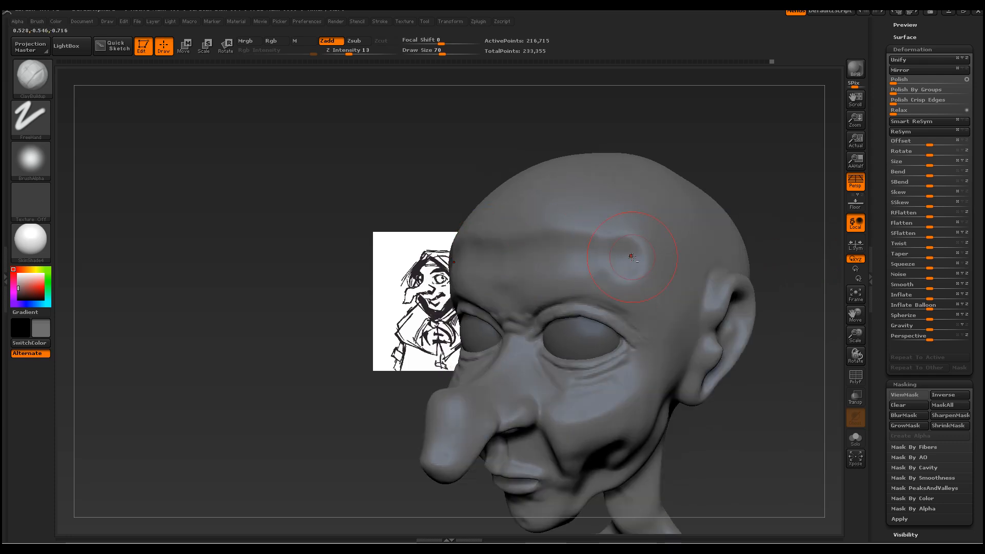
{"action": "left_click_drag", "start_coordinate": [501, 220], "coordinate": [584, 222]}
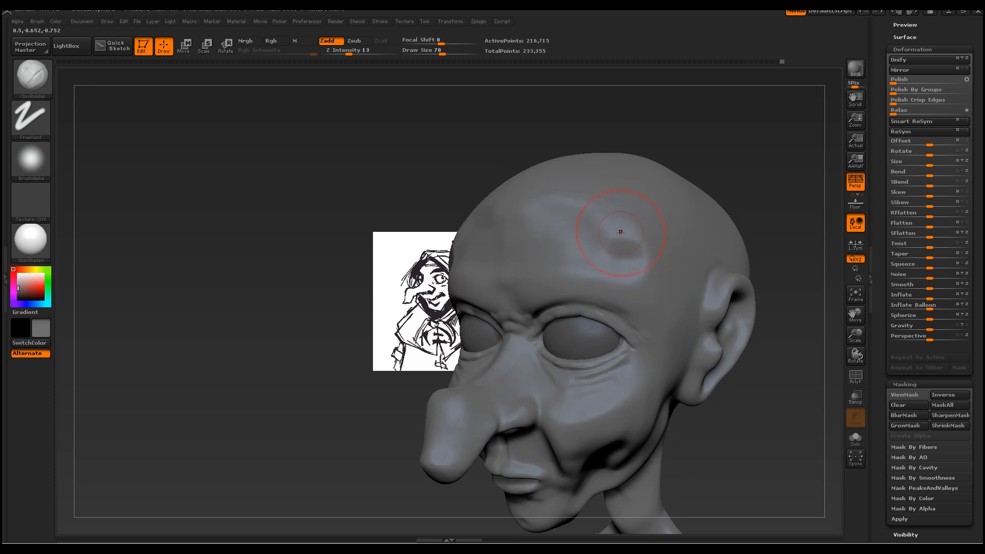
{"action": "key", "text": "shift"}
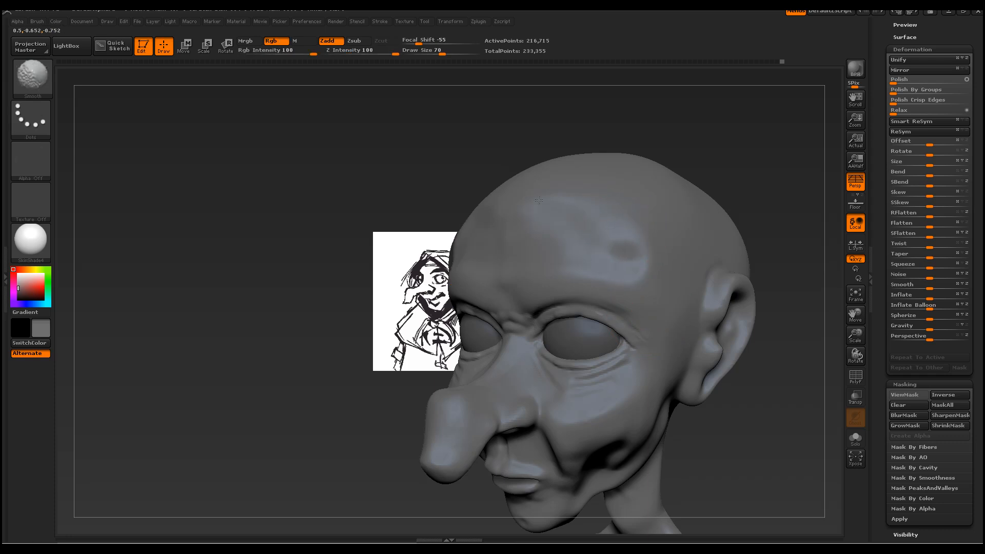
{"action": "left_click_drag", "start_coordinate": [385, 187], "coordinate": [455, 264], "text": "shift"}
{"action": "key", "text": "ctrl"}
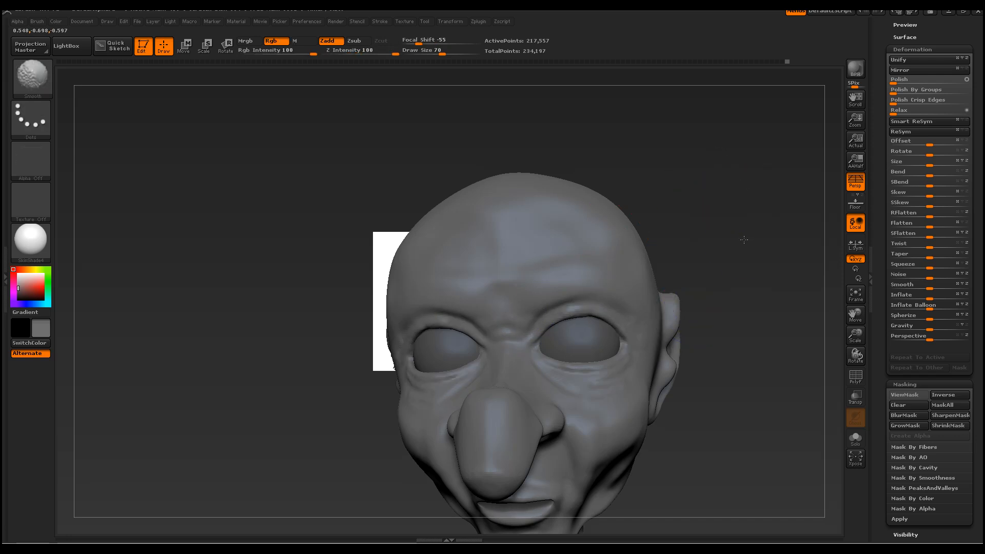
Refine the brow ridges above the eyes and smooth the forehead into them
{"action": "mouse_move", "coordinate": [732, 247]}
{"action": "left_mouse_down"}
{"action": "mouse_move", "coordinate": [749, 240]}
{"action": "mouse_move", "coordinate": [628, 251]}
{"action": "left_mouse_up"}
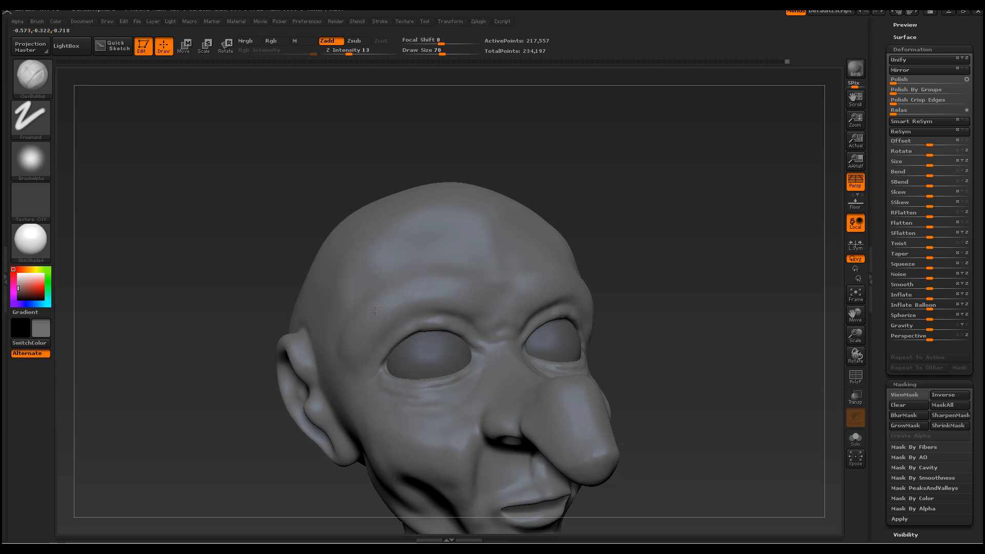
{"action": "left_click_drag", "start_coordinate": [729, 319], "coordinate": [765, 349]}
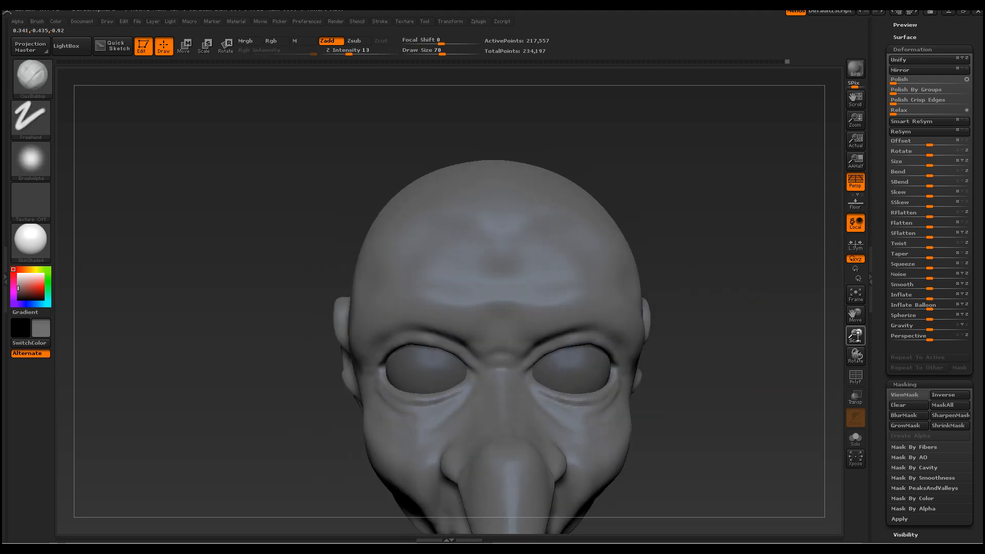
{"action": "left_click_drag", "start_coordinate": [855, 336], "coordinate": [636, 359]}
{"action": "left_click_drag", "start_coordinate": [764, 342], "coordinate": [699, 362]}
{"action": "left_click_drag", "start_coordinate": [855, 334], "coordinate": [855, 303]}
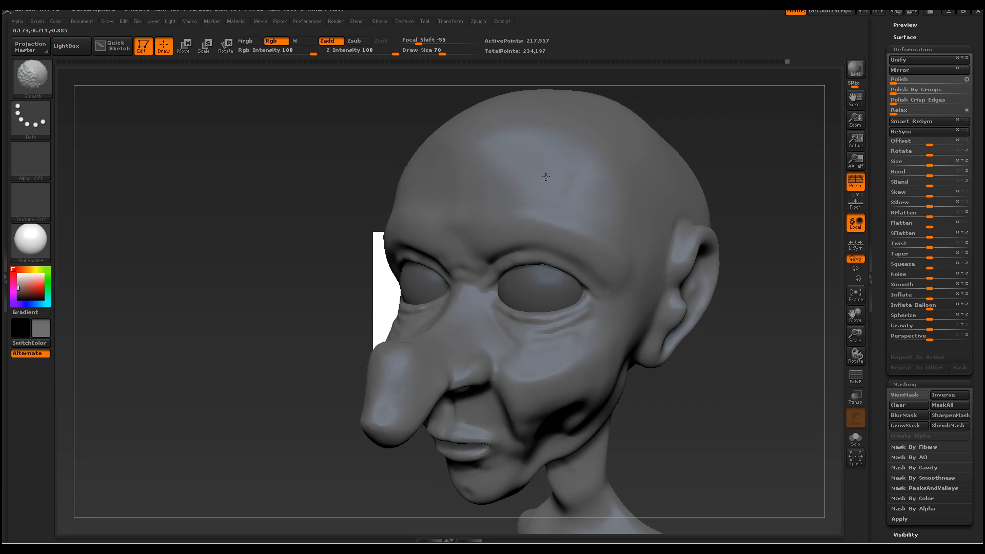
{"action": "mouse_move", "coordinate": [726, 415]}
{"action": "left_mouse_down"}
{"action": "mouse_move", "coordinate": [564, 359]}
{"action": "mouse_move", "coordinate": [297, 239]}
{"action": "mouse_move", "coordinate": [410, 226]}
{"action": "mouse_move", "coordinate": [675, 239]}
{"action": "left_mouse_up"}
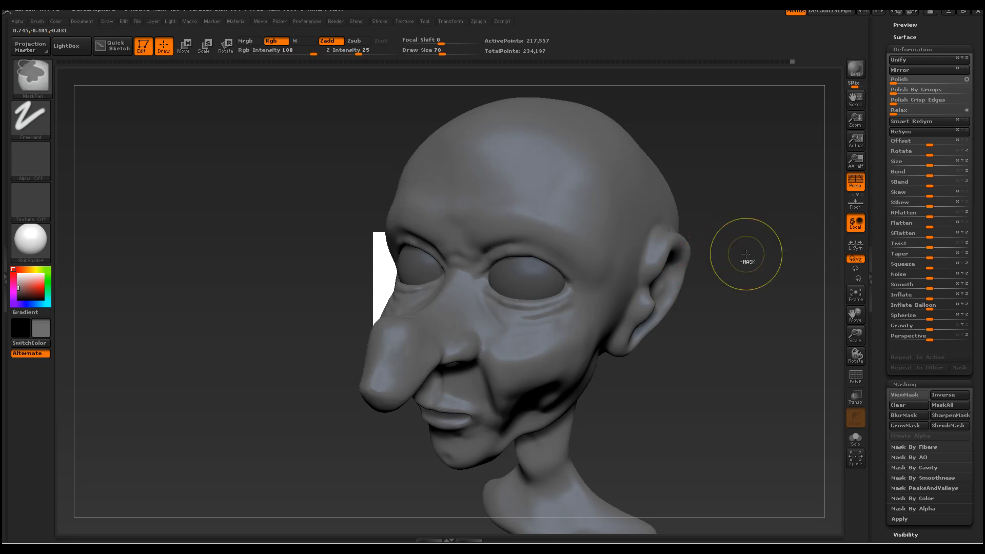
Try painting a mask over the temple and the side of the skull above the ear
{"action": "left_click_drag", "start_coordinate": [754, 264], "coordinate": [650, 255]}
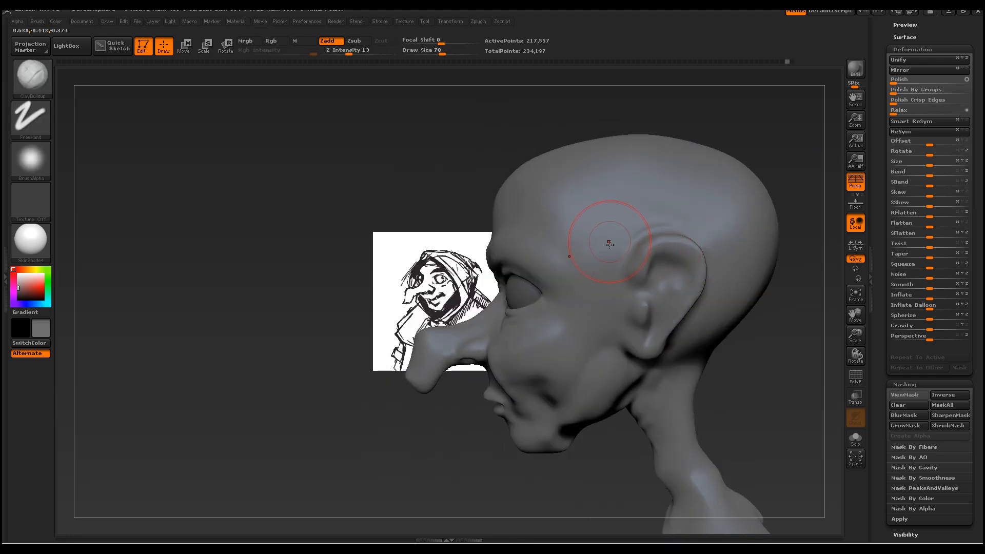
{"action": "key", "text": "ctrl"}
{"action": "key", "text": "ctrl"}
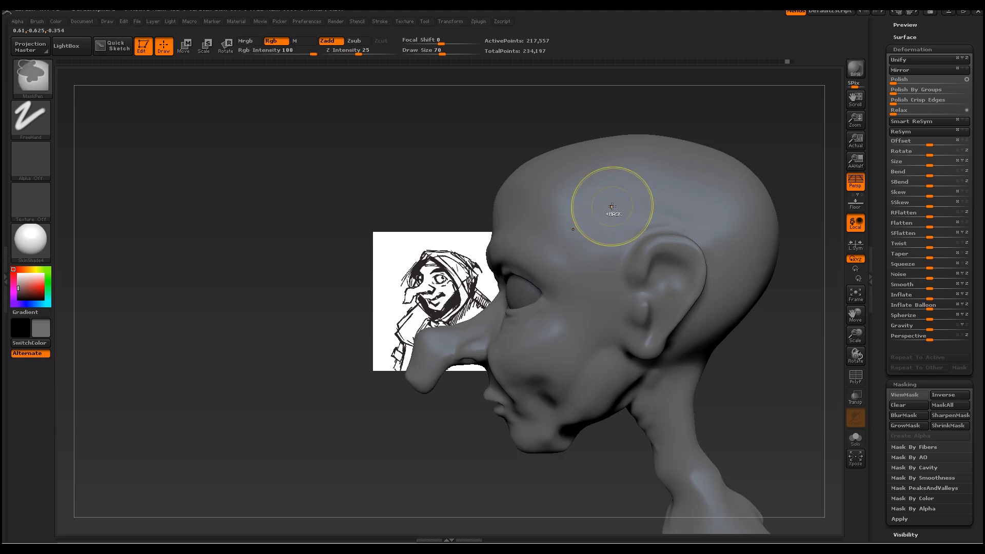
{"action": "key", "text": "ctrl"}
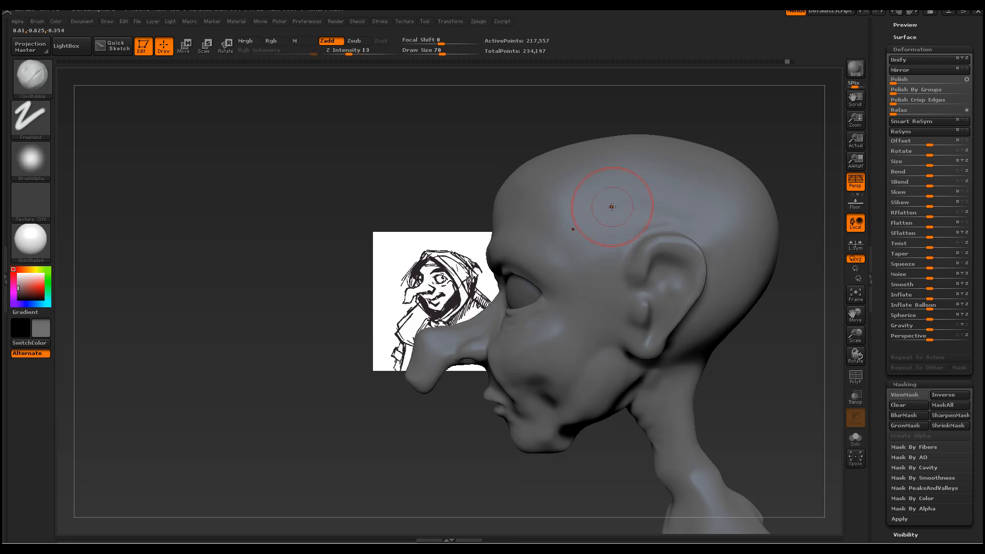
{"action": "key", "text": "ctrl"}
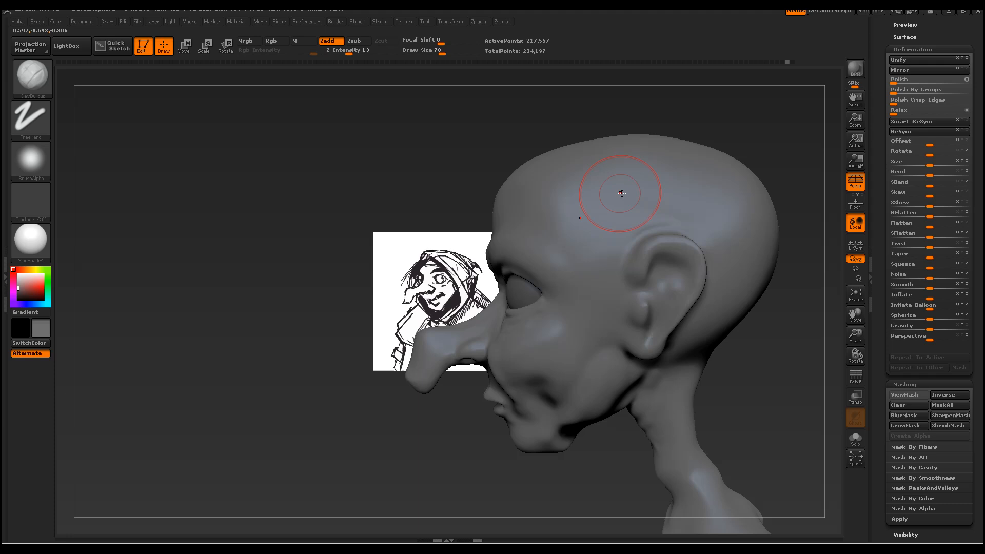
{"action": "left_click_drag", "start_coordinate": [416, 188], "coordinate": [284, 156]}
{"action": "key", "text": "ctrl"}
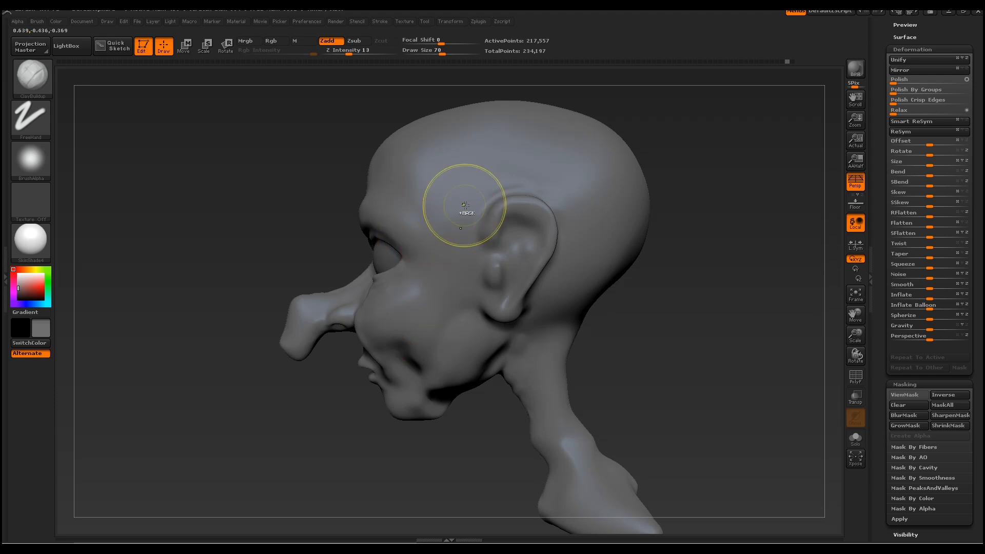
{"action": "mouse_move", "coordinate": [446, 176]}
{"action": "left_mouse_down", "text": "ctrl"}
{"action": "mouse_move", "coordinate": [463, 162]}
{"action": "mouse_move", "coordinate": [459, 139]}
{"action": "mouse_move", "coordinate": [554, 169]}
{"action": "mouse_move", "coordinate": [593, 165]}
{"action": "mouse_move", "coordinate": [491, 126]}
{"action": "mouse_move", "coordinate": [397, 206]}
{"action": "mouse_move", "coordinate": [426, 267]}
{"action": "mouse_move", "coordinate": [405, 154]}
{"action": "mouse_move", "coordinate": [486, 129]}
{"action": "left_mouse_up", "text": "ctrl"}
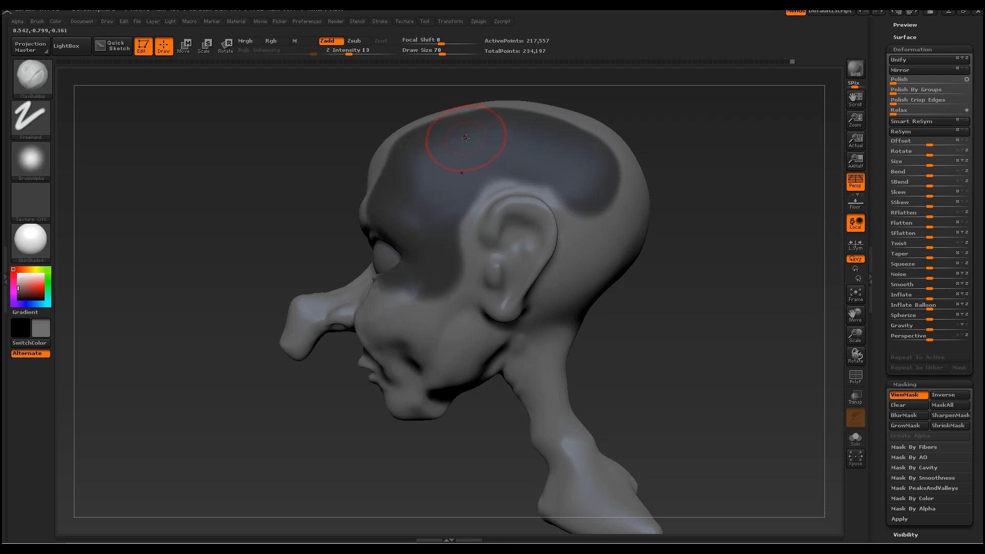
{"action": "key", "text": "ctrl+h"}
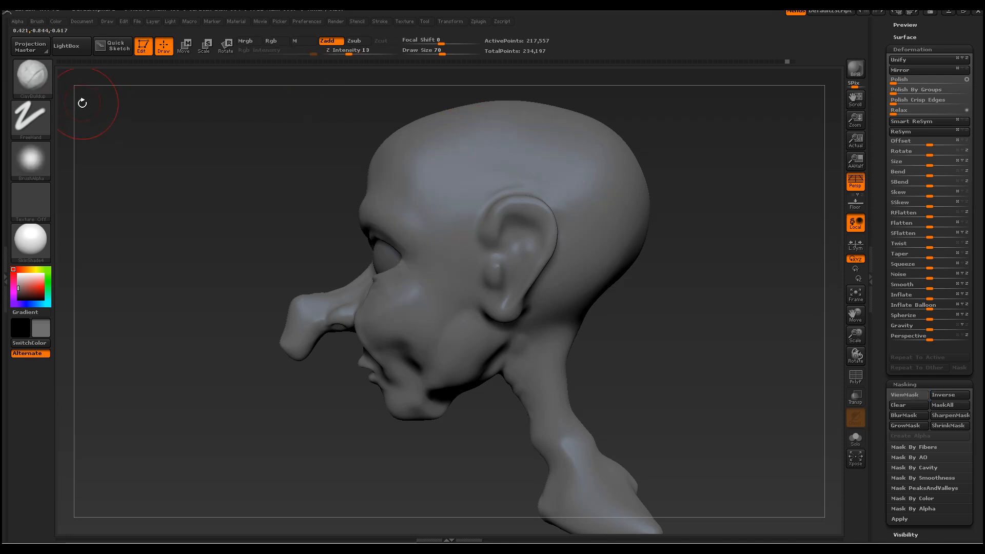
Choose the MaskLasso brush and mask the ear together with the area around it
{"action": "mouse_move", "coordinate": [40, 83]}
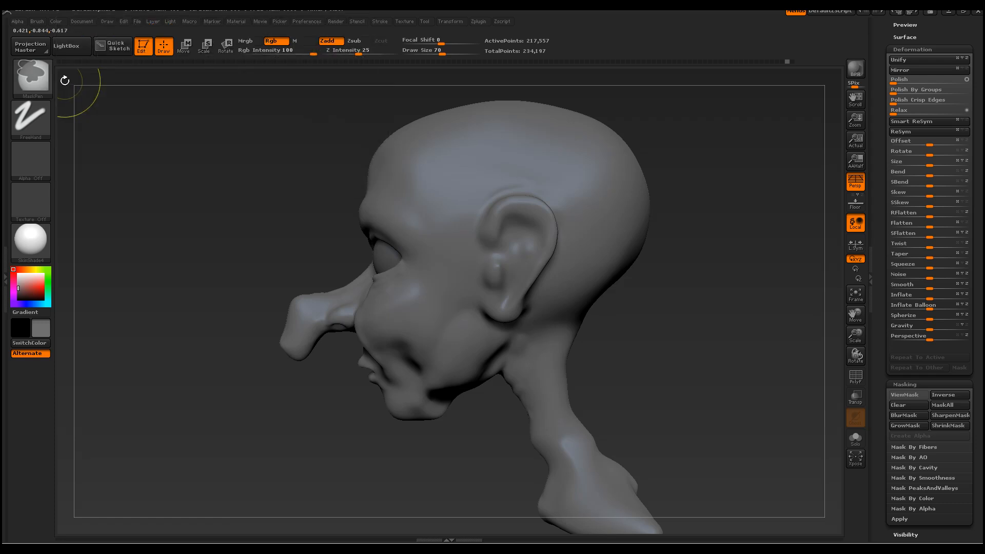
{"action": "left_click", "coordinate": [36, 80]}
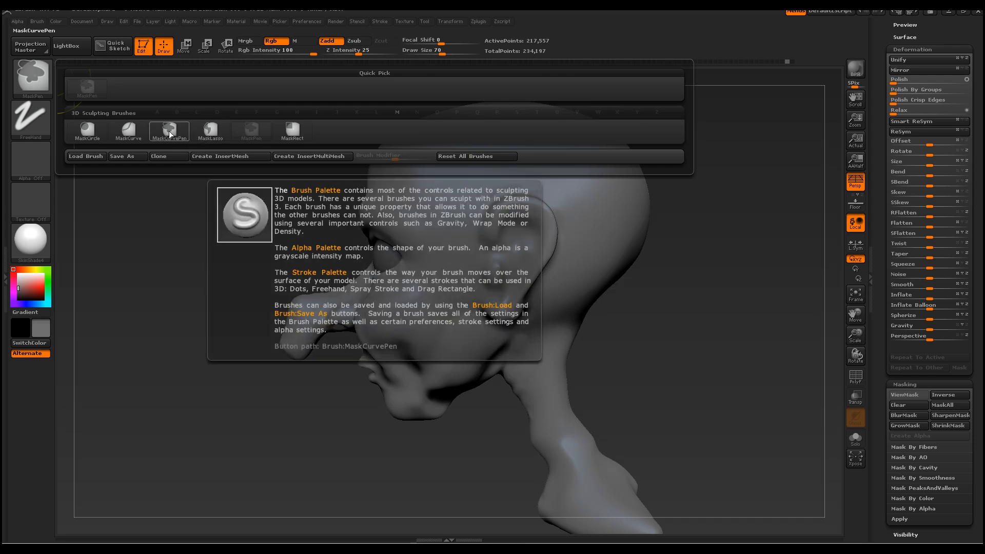
{"action": "left_click", "coordinate": [212, 135], "text": "ctrl"}
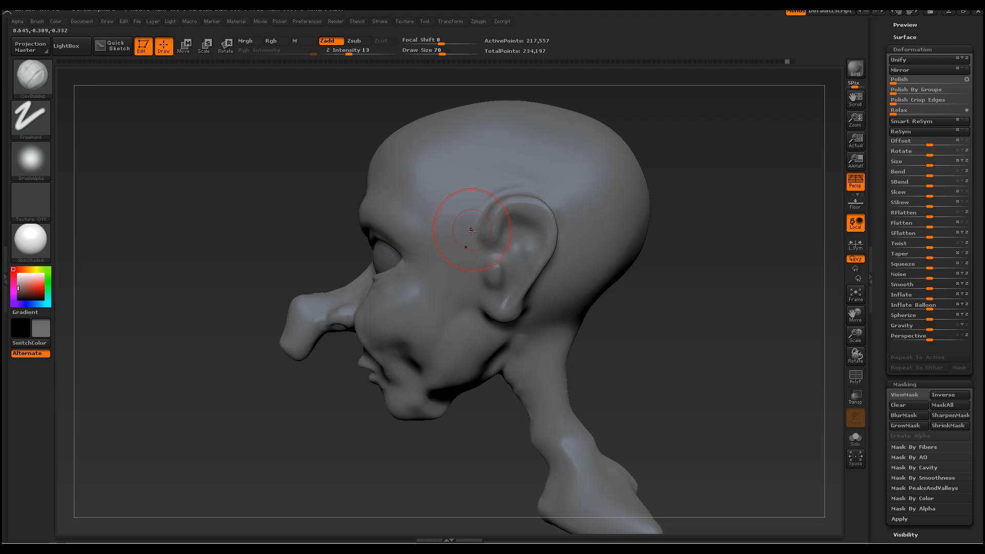
{"action": "key", "text": "ctrl"}
{"action": "mouse_move", "coordinate": [485, 206]}
{"action": "left_mouse_down", "text": "ctrl"}
{"action": "mouse_move", "coordinate": [503, 191]}
{"action": "mouse_move", "coordinate": [534, 189]}
{"action": "mouse_move", "coordinate": [558, 218]}
{"action": "mouse_move", "coordinate": [559, 256]}
{"action": "mouse_move", "coordinate": [507, 325]}
{"action": "mouse_move", "coordinate": [471, 303]}
{"action": "mouse_move", "coordinate": [477, 246]}
{"action": "left_mouse_up", "text": "ctrl"}
Invert the mask, and add lasso masking around the ear so that only the ear stays unmasked
{"action": "mouse_move", "coordinate": [732, 323]}
{"action": "left_mouse_down"}
{"action": "mouse_move", "coordinate": [718, 325]}
{"action": "mouse_move", "coordinate": [828, 307]}
{"action": "left_mouse_up"}
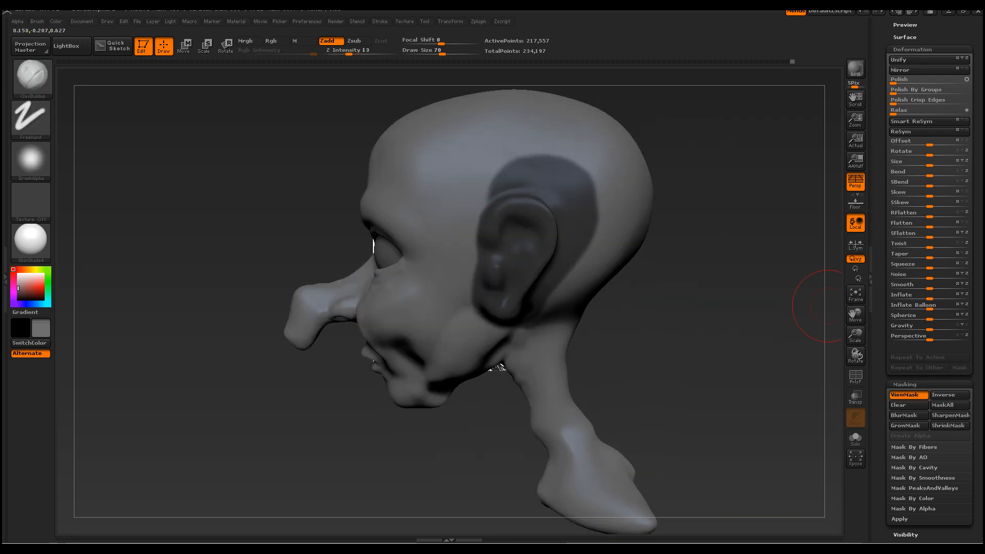
{"action": "left_click", "coordinate": [967, 396]}
{"action": "key", "text": "ctrl"}
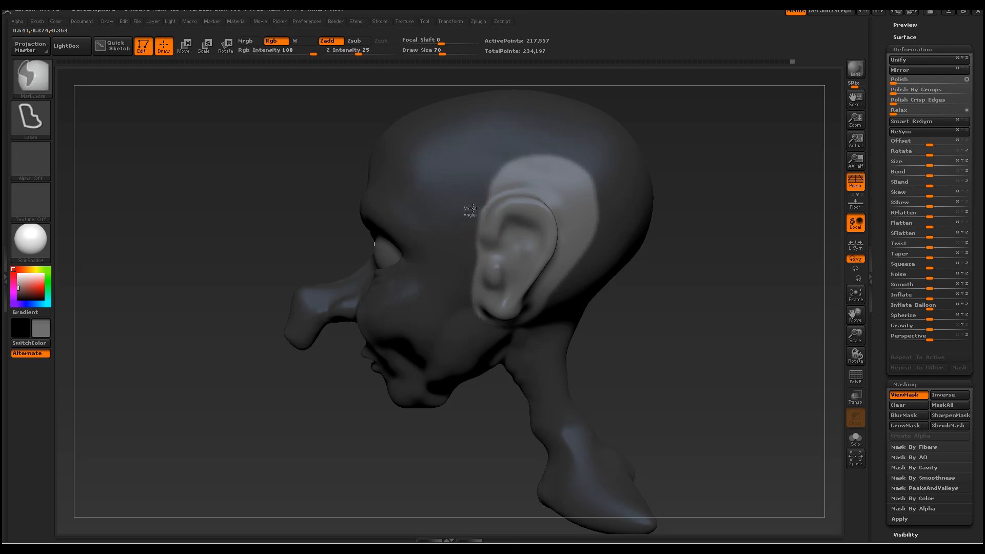
{"action": "mouse_move", "coordinate": [506, 192]}
{"action": "left_mouse_down", "text": "ctrl"}
{"action": "mouse_move", "coordinate": [553, 213]}
{"action": "mouse_move", "coordinate": [564, 247]}
{"action": "mouse_move", "coordinate": [531, 295]}
{"action": "mouse_move", "coordinate": [492, 313]}
{"action": "mouse_move", "coordinate": [473, 308]}
{"action": "mouse_move", "coordinate": [457, 328]}
{"action": "mouse_move", "coordinate": [590, 380]}
{"action": "mouse_move", "coordinate": [631, 144]}
{"action": "mouse_move", "coordinate": [452, 151]}
{"action": "mouse_move", "coordinate": [477, 165]}
{"action": "left_mouse_up", "text": "ctrl"}
{"action": "mouse_move", "coordinate": [751, 297]}
{"action": "left_mouse_down"}
{"action": "mouse_move", "coordinate": [683, 222]}
{"action": "mouse_move", "coordinate": [726, 293]}
{"action": "left_mouse_up"}
Switch the masking brush to MaskPen and set its draw size to 22 for work around the ear
{"action": "left_click", "coordinate": [44, 76]}
{"action": "key", "text": "ctrl+shift"}
{"action": "left_click", "coordinate": [43, 76]}
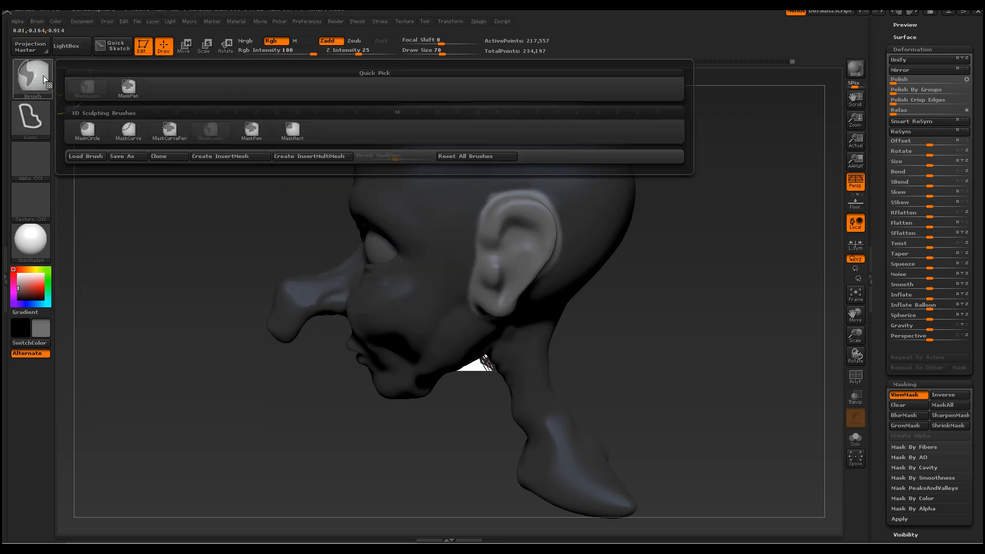
{"action": "left_click", "coordinate": [128, 86]}
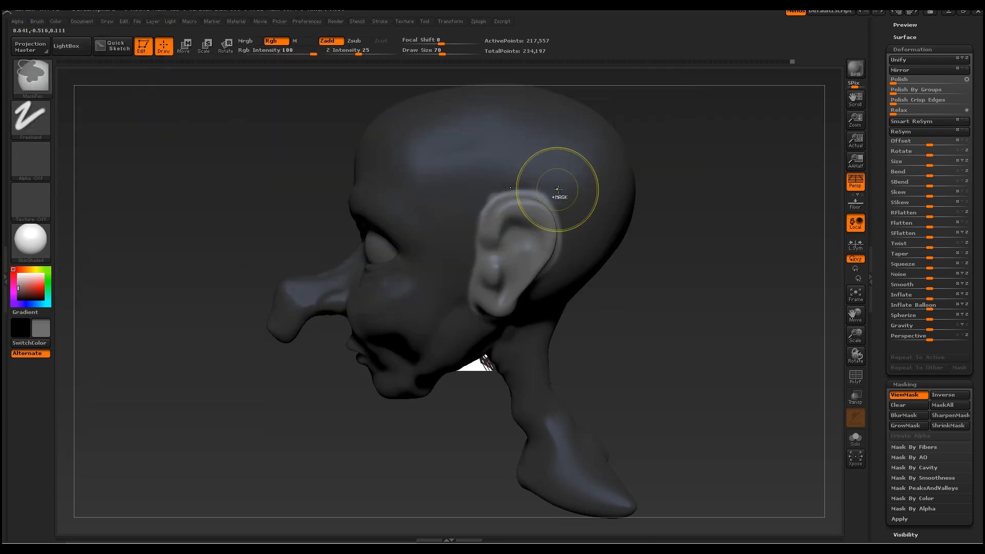
{"action": "key", "text": "space"}
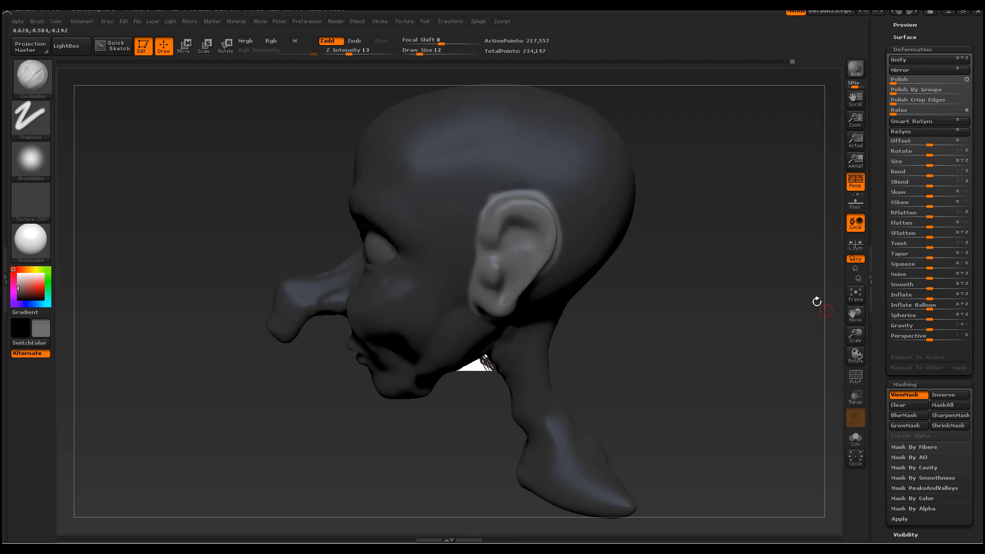
{"action": "mouse_move", "coordinate": [855, 336]}
{"action": "left_mouse_down"}
{"action": "mouse_move", "coordinate": [488, 183]}
{"action": "mouse_move", "coordinate": [464, 226]}
{"action": "mouse_move", "coordinate": [485, 207]}
{"action": "left_mouse_up"}
{"action": "key", "text": "space"}
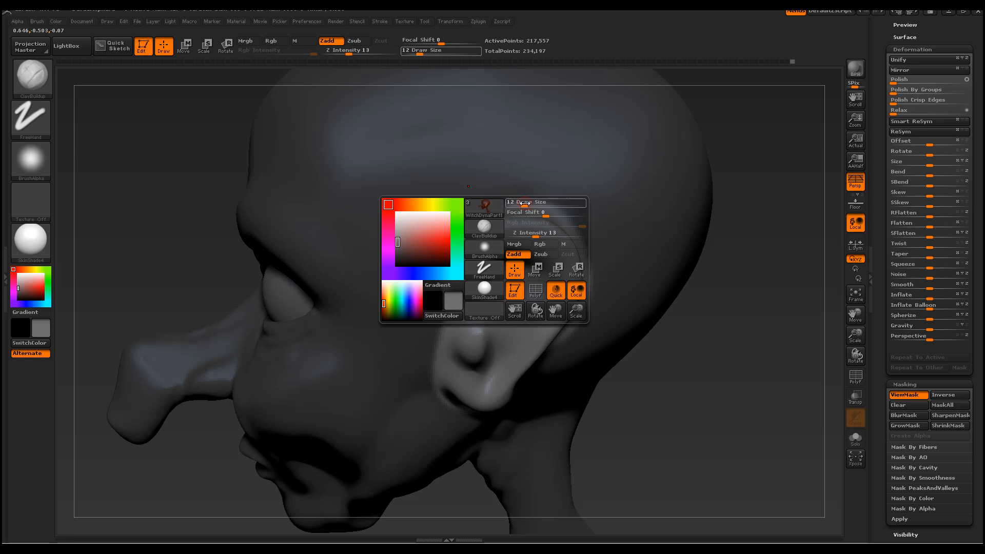
{"action": "left_click_drag", "start_coordinate": [761, 312], "coordinate": [734, 329]}
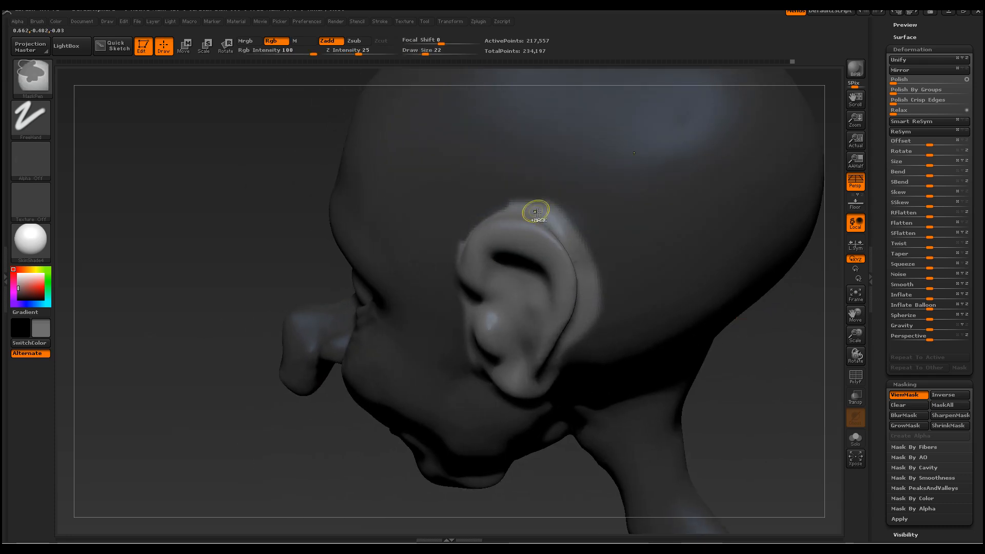
Paint the mask over the skin along the ear's upper and rear edges so only the ear stays unmasked
{"action": "mouse_move", "coordinate": [506, 202]}
{"action": "left_mouse_down", "text": "ctrl"}
{"action": "mouse_move", "coordinate": [570, 228]}
{"action": "mouse_move", "coordinate": [585, 267]}
{"action": "mouse_move", "coordinate": [583, 358]}
{"action": "left_mouse_up", "text": "ctrl"}
{"action": "mouse_move", "coordinate": [545, 215]}
{"action": "left_mouse_down"}
{"action": "mouse_move", "coordinate": [539, 231]}
{"action": "mouse_move", "coordinate": [563, 263]}
{"action": "mouse_move", "coordinate": [592, 382]}
{"action": "left_mouse_up"}
{"action": "key", "text": "ctrl+z"}
{"action": "key", "text": "ctrl+z"}
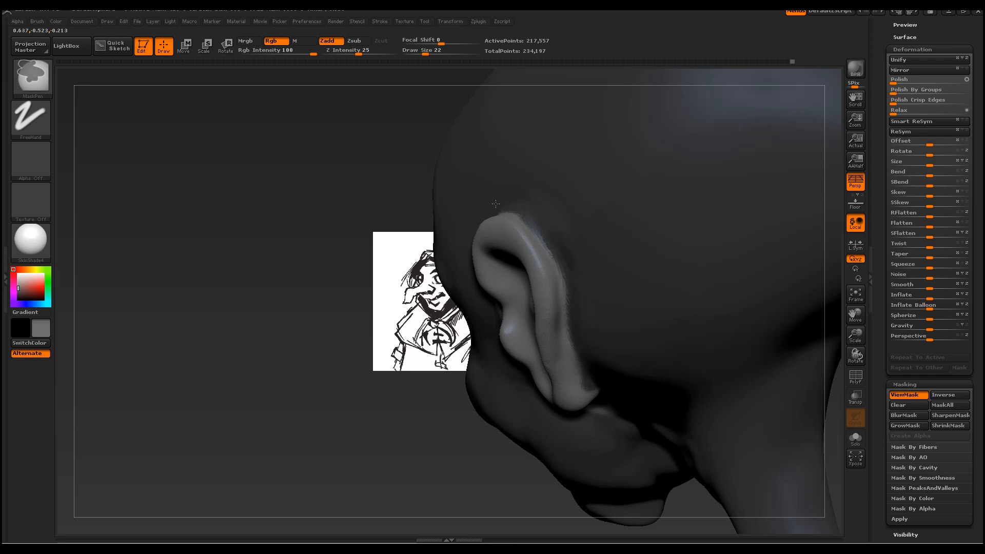
{"action": "mouse_move", "coordinate": [522, 212]}
{"action": "left_mouse_down", "text": "ctrl"}
{"action": "mouse_move", "coordinate": [550, 252]}
{"action": "mouse_move", "coordinate": [582, 358]}
{"action": "left_mouse_up", "text": "ctrl"}
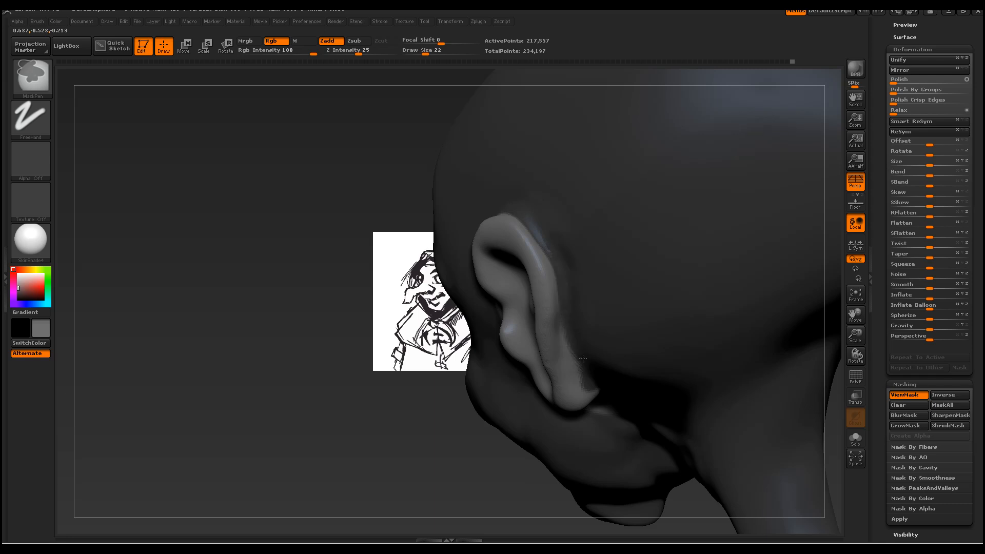
{"action": "left_click_drag", "start_coordinate": [434, 470], "coordinate": [448, 373]}
{"action": "mouse_move", "coordinate": [633, 302]}
{"action": "left_mouse_down", "text": "ctrl"}
{"action": "mouse_move", "coordinate": [627, 324]}
{"action": "mouse_move", "coordinate": [585, 369]}
{"action": "mouse_move", "coordinate": [545, 354]}
{"action": "mouse_move", "coordinate": [527, 333]}
{"action": "mouse_move", "coordinate": [600, 377]}
{"action": "mouse_move", "coordinate": [646, 326]}
{"action": "mouse_move", "coordinate": [636, 333]}
{"action": "mouse_move", "coordinate": [648, 365]}
{"action": "mouse_move", "coordinate": [661, 355]}
{"action": "left_mouse_up", "text": "ctrl"}
{"action": "left_click_drag", "start_coordinate": [254, 277], "coordinate": [426, 228]}
{"action": "left_click_drag", "start_coordinate": [855, 338], "coordinate": [841, 285]}
{"action": "mouse_move", "coordinate": [651, 262]}
{"action": "left_mouse_down"}
{"action": "mouse_move", "coordinate": [658, 189]}
{"action": "mouse_move", "coordinate": [670, 169]}
{"action": "left_mouse_up"}
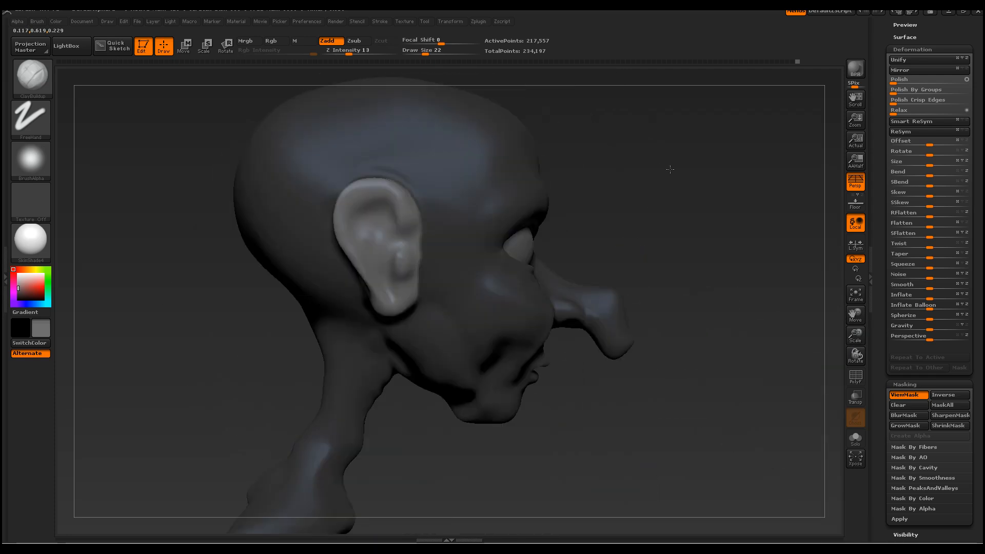
Choose the Move brush at draw size 56 and pull the upper part of the ear outward from the skull
{"action": "left_click_drag", "start_coordinate": [722, 222], "coordinate": [629, 222]}
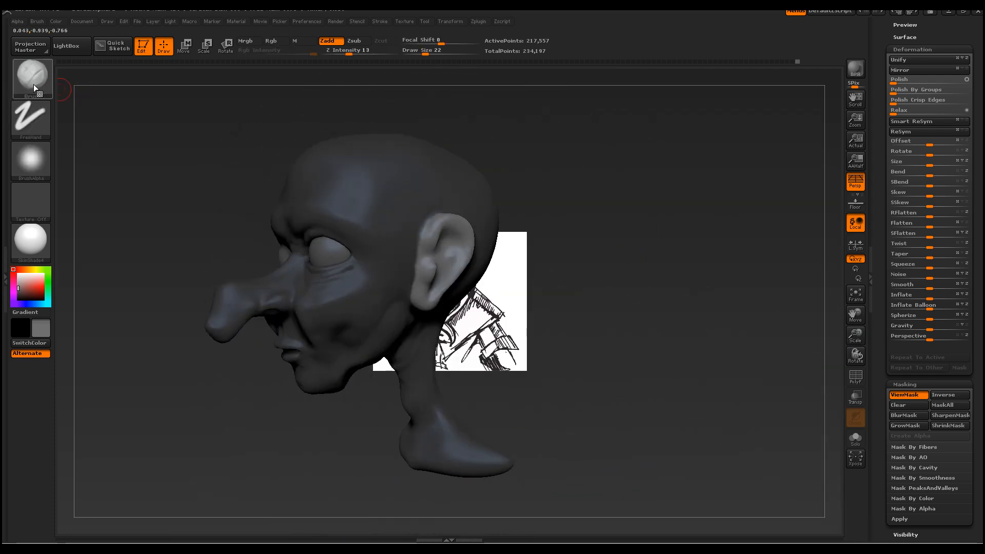
{"action": "left_click", "coordinate": [34, 81]}
{"action": "left_click", "coordinate": [292, 88]}
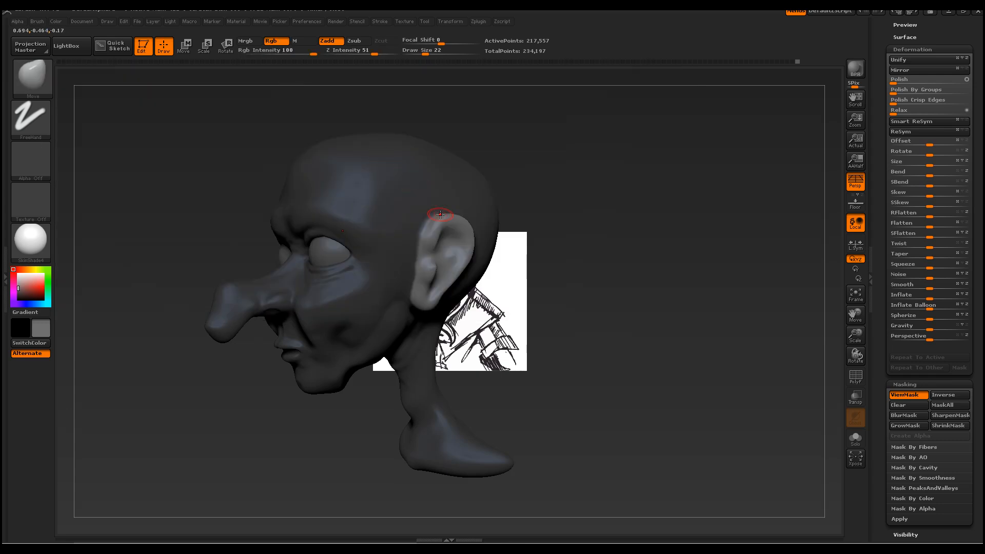
{"action": "key", "text": "space"}
{"action": "left_click_drag", "start_coordinate": [450, 220], "coordinate": [463, 219]}
{"action": "left_click_drag", "start_coordinate": [560, 225], "coordinate": [558, 309]}
{"action": "mouse_move", "coordinate": [457, 214]}
{"action": "left_mouse_down"}
{"action": "mouse_move", "coordinate": [460, 232]}
{"action": "mouse_move", "coordinate": [471, 226]}
{"action": "left_mouse_up"}
{"action": "left_click_drag", "start_coordinate": [577, 282], "coordinate": [483, 272]}
{"action": "left_click_drag", "start_coordinate": [485, 218], "coordinate": [480, 229]}
{"action": "left_click_drag", "start_coordinate": [369, 326], "coordinate": [454, 277]}
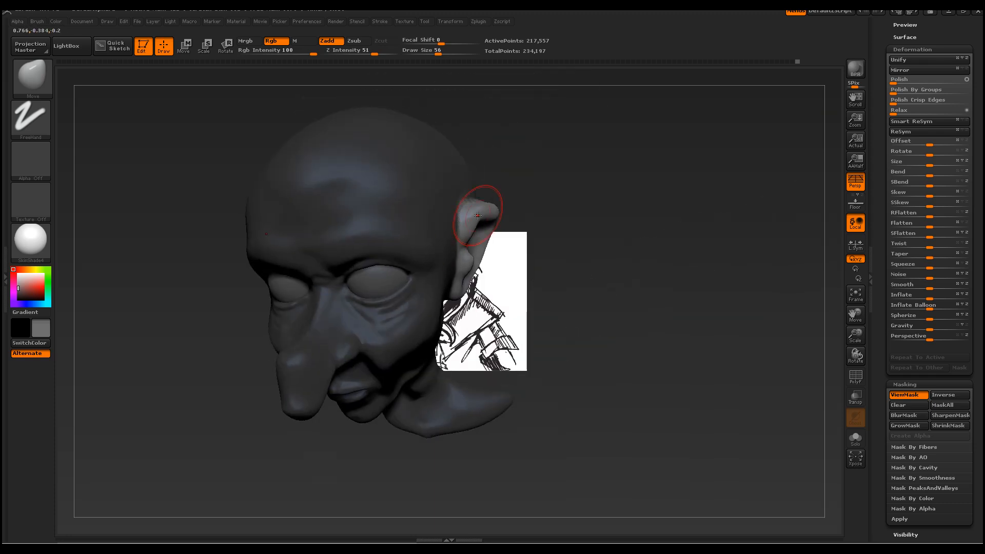
{"action": "mouse_move", "coordinate": [485, 215]}
{"action": "left_mouse_down"}
{"action": "mouse_move", "coordinate": [494, 206]}
{"action": "mouse_move", "coordinate": [513, 216]}
{"action": "mouse_move", "coordinate": [507, 209]}
{"action": "left_mouse_up"}
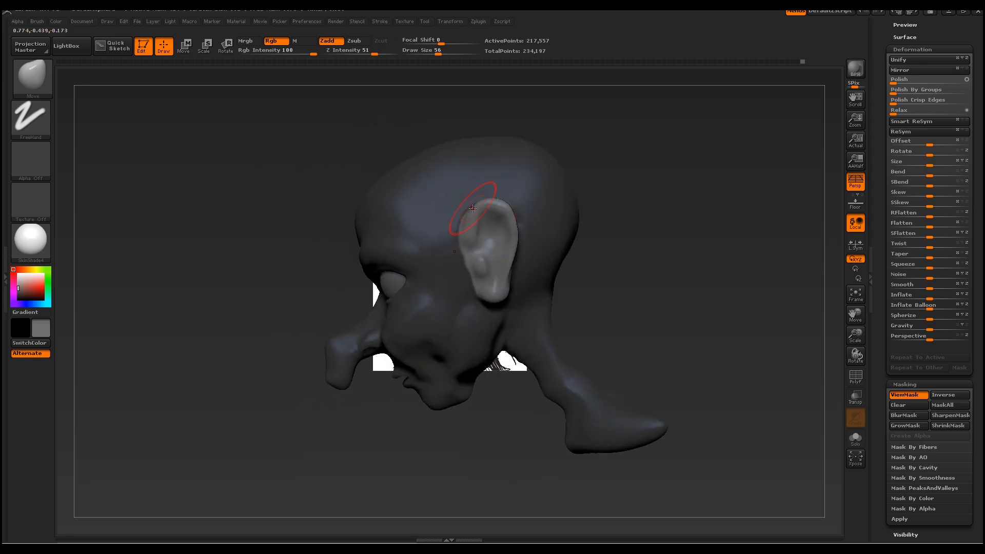
Adjust the ear's upper rim and lobe with the Move brush, and smooth the back of the ear
{"action": "mouse_move", "coordinate": [610, 231]}
{"action": "left_mouse_down"}
{"action": "mouse_move", "coordinate": [529, 216]}
{"action": "mouse_move", "coordinate": [499, 200]}
{"action": "left_mouse_up"}
{"action": "mouse_move", "coordinate": [759, 220]}
{"action": "left_mouse_down"}
{"action": "mouse_move", "coordinate": [800, 241]}
{"action": "mouse_move", "coordinate": [821, 267]}
{"action": "left_mouse_up"}
{"action": "left_click_drag", "start_coordinate": [505, 303], "coordinate": [502, 294]}
{"action": "mouse_move", "coordinate": [665, 321]}
{"action": "left_mouse_down"}
{"action": "mouse_move", "coordinate": [610, 371]}
{"action": "mouse_move", "coordinate": [497, 329]}
{"action": "mouse_move", "coordinate": [477, 262]}
{"action": "left_mouse_up"}
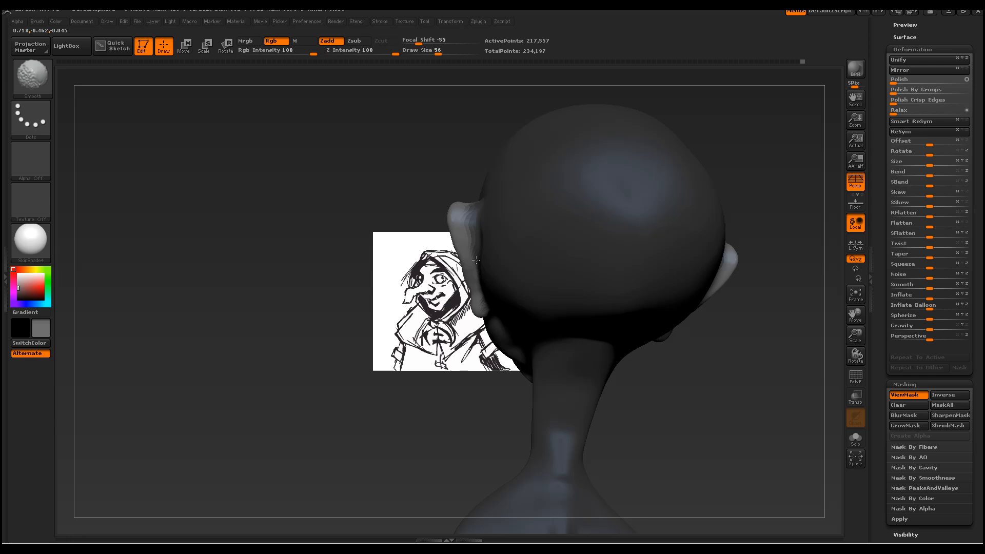
{"action": "left_click_drag", "start_coordinate": [364, 303], "coordinate": [490, 247]}
{"action": "mouse_move", "coordinate": [649, 336]}
{"action": "left_mouse_down"}
{"action": "mouse_move", "coordinate": [664, 369]}
{"action": "mouse_move", "coordinate": [591, 373]}
{"action": "mouse_move", "coordinate": [609, 300]}
{"action": "mouse_move", "coordinate": [513, 307]}
{"action": "mouse_move", "coordinate": [629, 330]}
{"action": "mouse_move", "coordinate": [636, 359]}
{"action": "mouse_move", "coordinate": [644, 356]}
{"action": "mouse_move", "coordinate": [579, 359]}
{"action": "mouse_move", "coordinate": [673, 353]}
{"action": "mouse_move", "coordinate": [606, 347]}
{"action": "mouse_move", "coordinate": [546, 324]}
{"action": "left_mouse_up"}
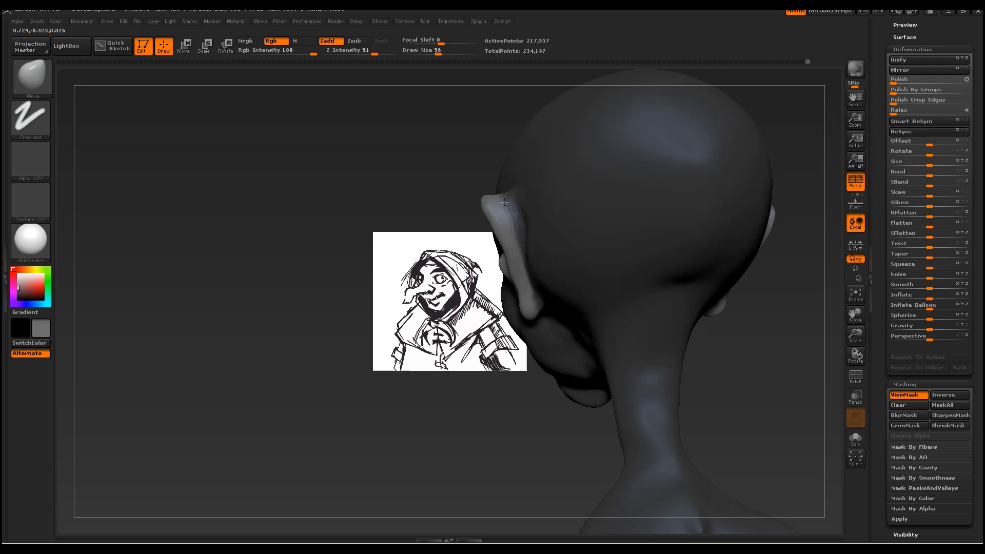
Choose the ClayBuildup brush at draw size 29 and build up volume on the back of the ear
{"action": "left_click", "coordinate": [20, 77]}
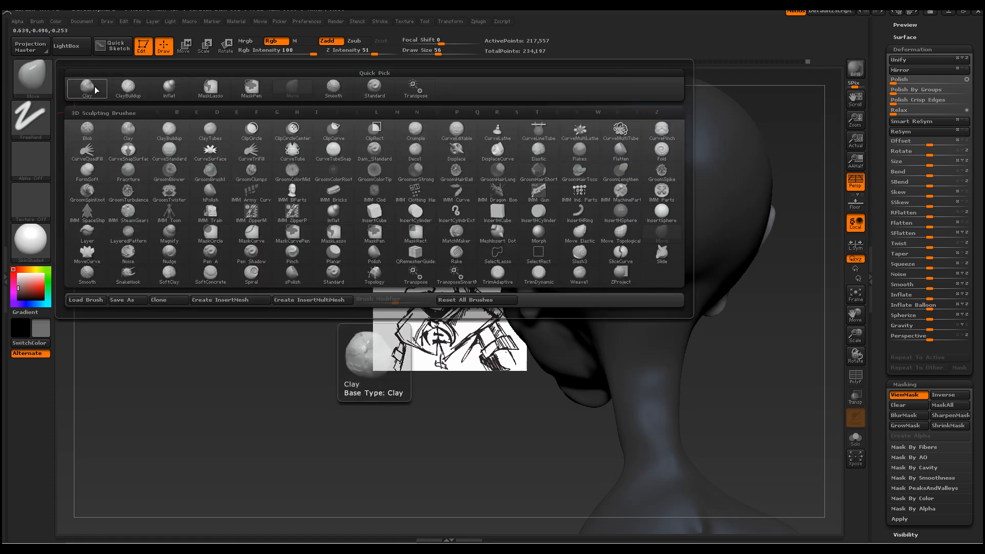
{"action": "left_click", "coordinate": [122, 85]}
{"action": "key", "text": "space"}
{"action": "mouse_move", "coordinate": [513, 207]}
{"action": "left_mouse_down"}
{"action": "mouse_move", "coordinate": [503, 206]}
{"action": "mouse_move", "coordinate": [494, 180]}
{"action": "mouse_move", "coordinate": [502, 203]}
{"action": "left_mouse_up"}
{"action": "key", "text": "ctrl+z"}
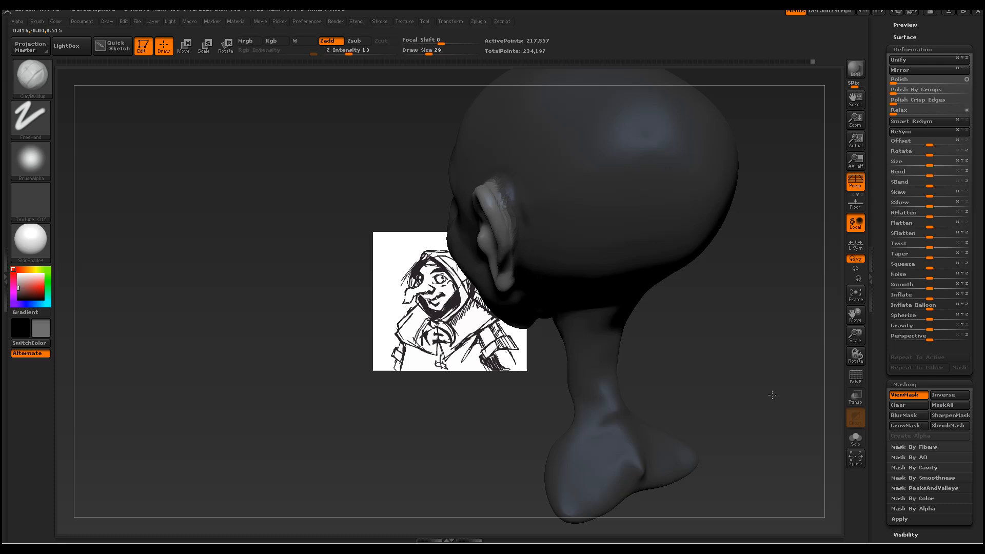
{"action": "right_click_drag", "start_coordinate": [565, 222], "coordinate": [572, 263]}
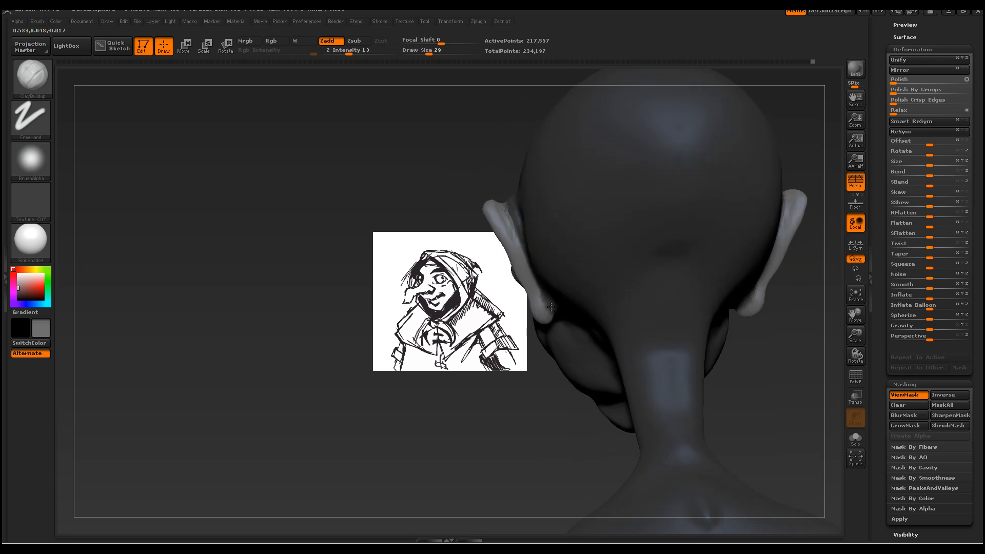
{"action": "right_click_drag", "start_coordinate": [550, 326], "coordinate": [586, 275]}
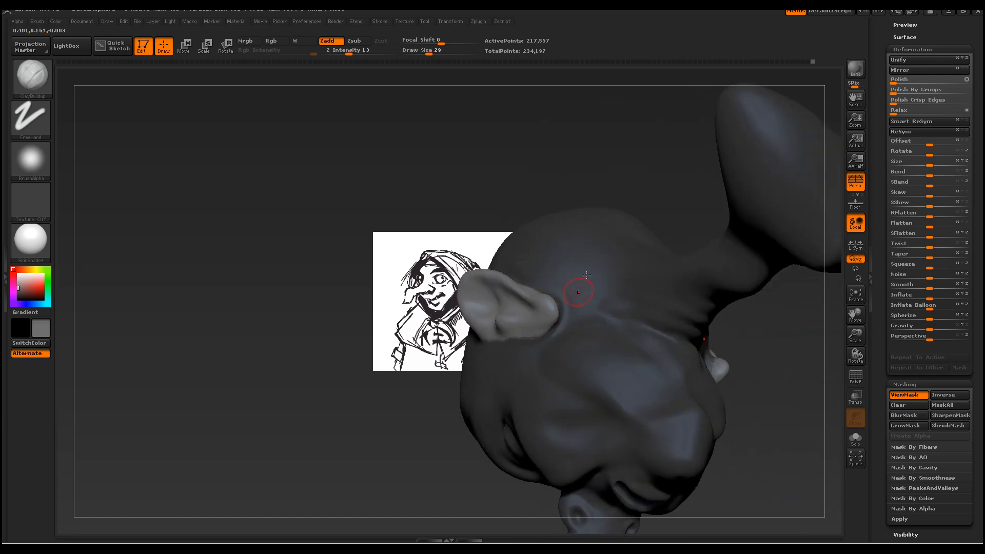
{"action": "right_click_drag", "start_coordinate": [662, 127], "coordinate": [508, 215]}
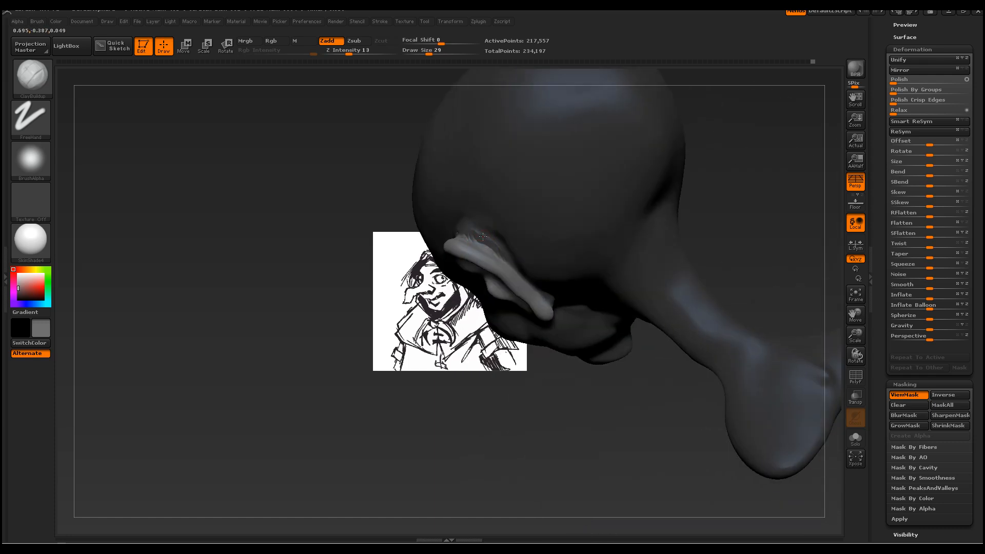
Clear the mask, and build up and smooth the join between the back of the ear and the skull
{"action": "left_click", "coordinate": [924, 407]}
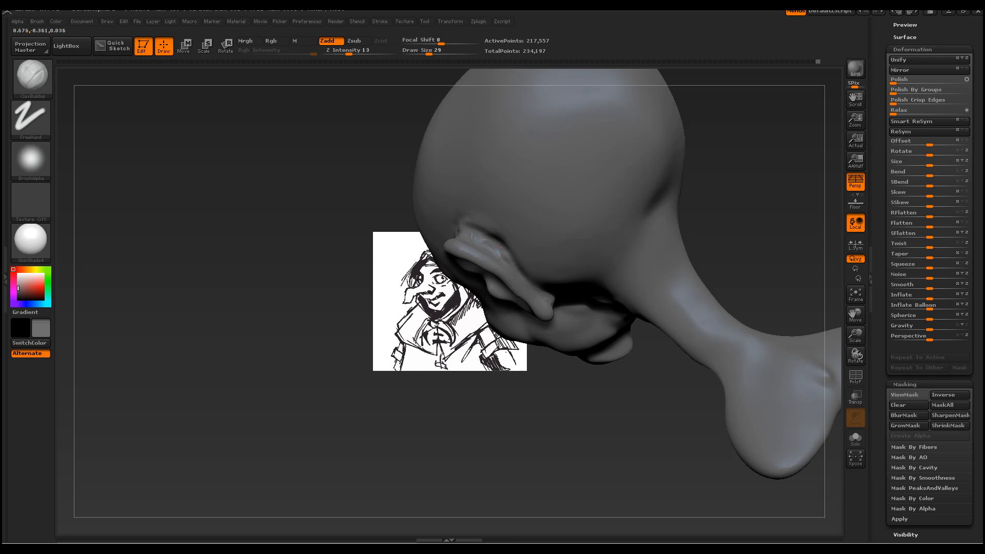
{"action": "key", "text": "shift"}
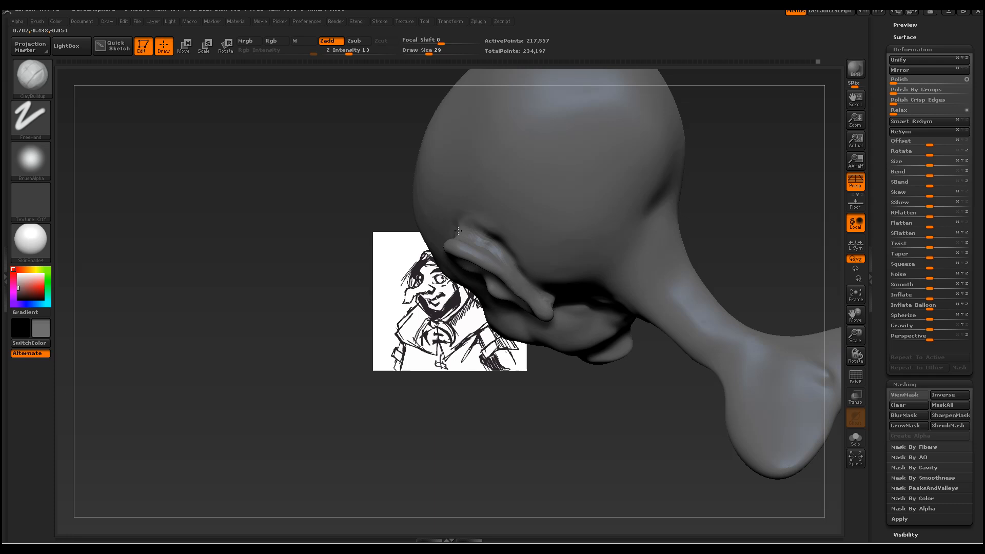
{"action": "right_click_drag", "start_coordinate": [472, 238], "coordinate": [437, 242]}
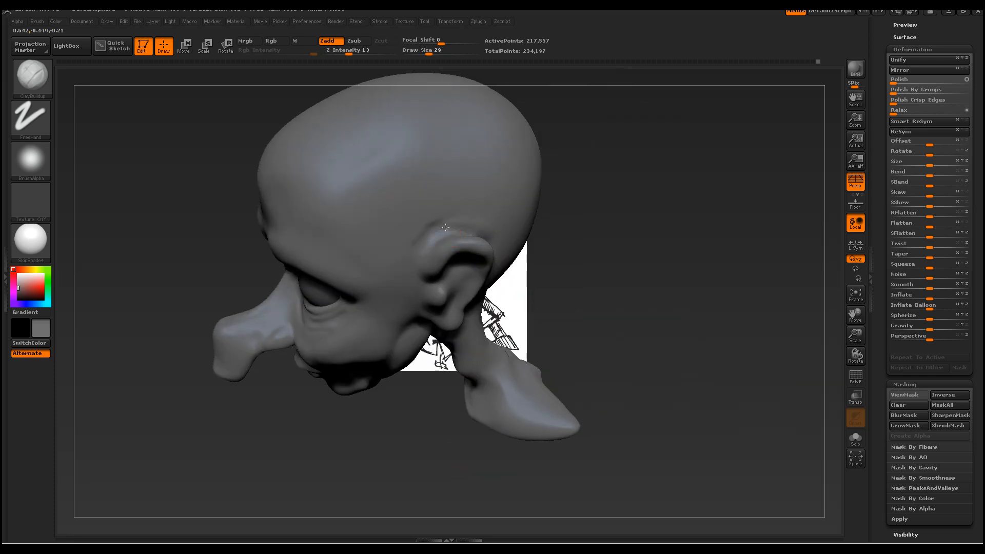
{"action": "left_click_drag", "start_coordinate": [668, 299], "coordinate": [453, 222]}
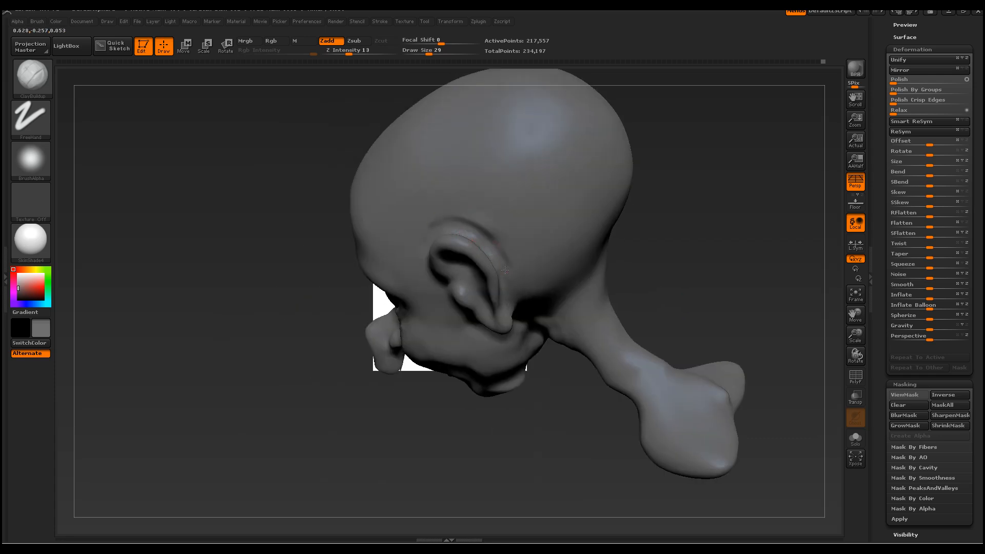
{"action": "left_click_drag", "start_coordinate": [677, 338], "coordinate": [559, 308]}
{"action": "left_click_drag", "start_coordinate": [510, 277], "coordinate": [518, 304]}
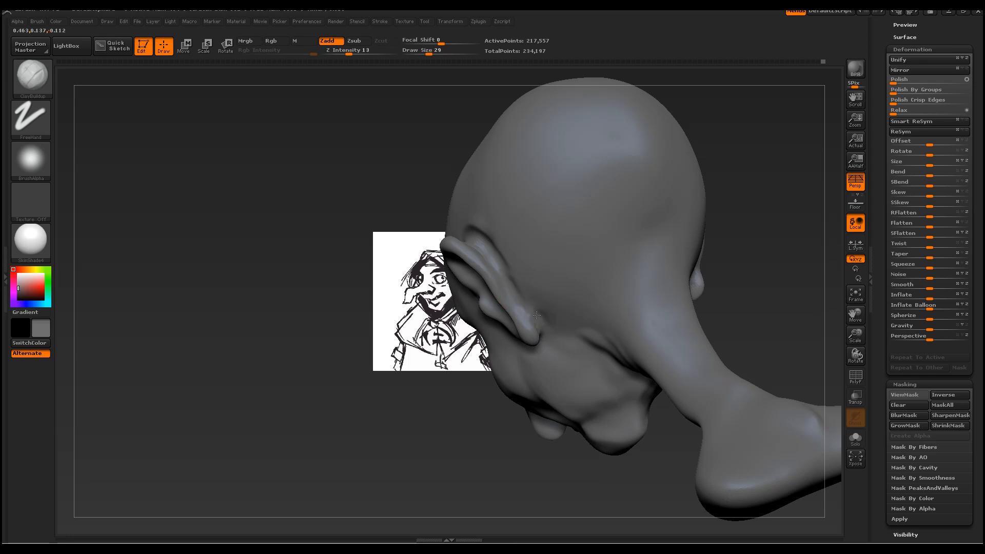
{"action": "left_click_drag", "start_coordinate": [542, 325], "coordinate": [508, 269]}
Set the ClayBuildup draw size to 59, fill the crease behind the ear and smooth it into the skull
{"action": "key", "text": "space"}
{"action": "left_click_drag", "start_coordinate": [473, 199], "coordinate": [475, 218]}
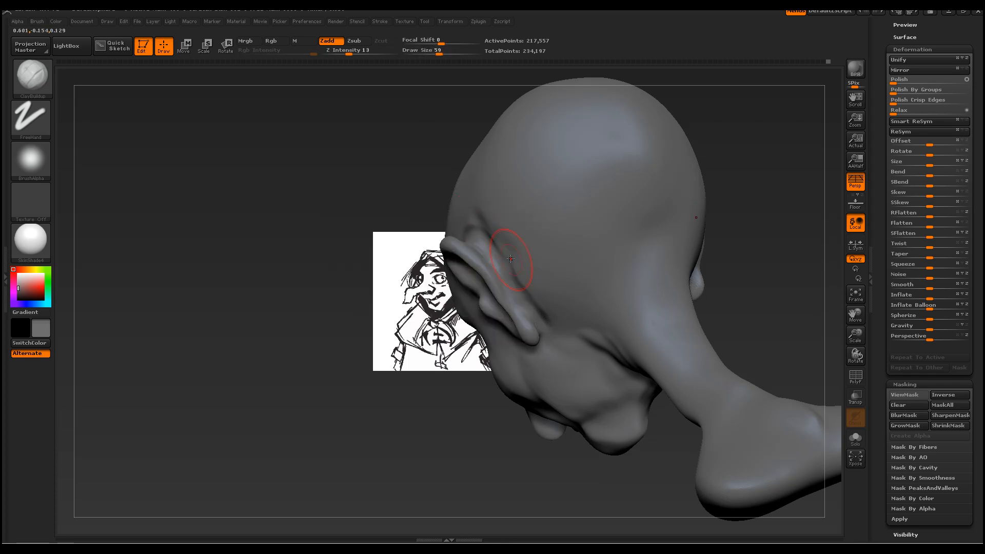
{"action": "key", "text": "shift"}
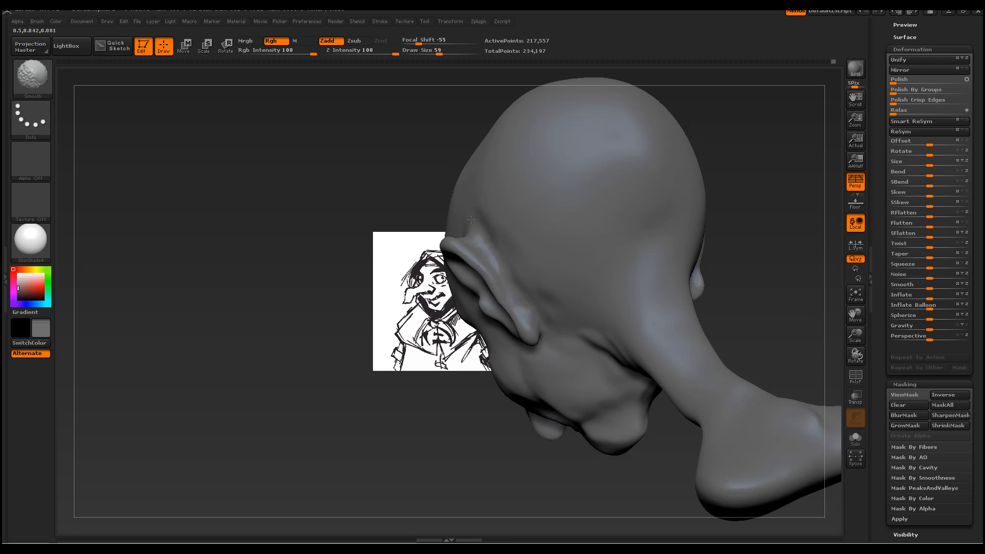
{"action": "left_click_drag", "start_coordinate": [407, 165], "coordinate": [460, 237]}
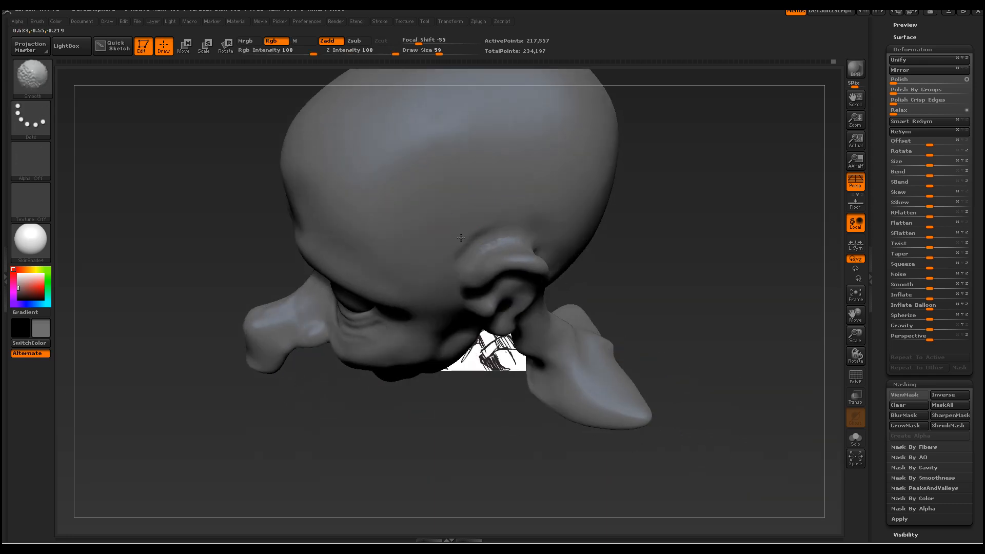
{"action": "mouse_move", "coordinate": [663, 281]}
{"action": "left_mouse_down"}
{"action": "mouse_move", "coordinate": [662, 244]}
{"action": "mouse_move", "coordinate": [637, 292]}
{"action": "mouse_move", "coordinate": [613, 288]}
{"action": "left_mouse_up"}
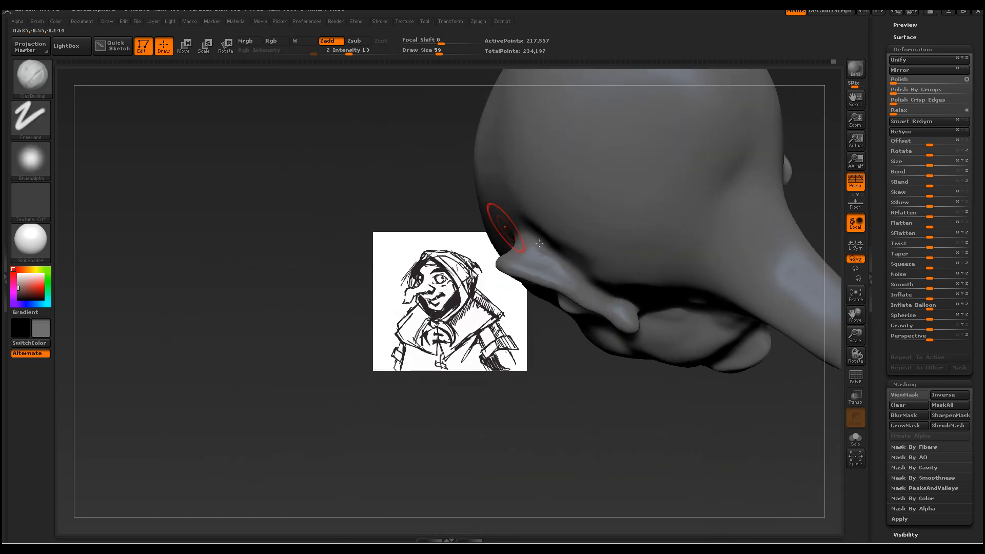
Choose the Move brush and reshape the top of the ear where it meets the head
{"action": "left_click", "coordinate": [51, 77]}
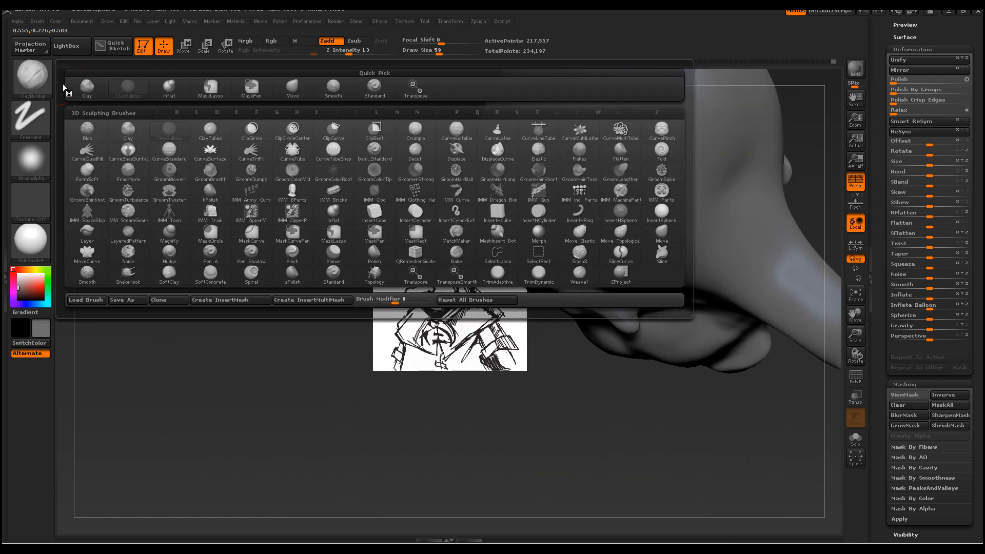
{"action": "left_click", "coordinate": [269, 95]}
{"action": "mouse_move", "coordinate": [511, 247]}
{"action": "left_mouse_down"}
{"action": "mouse_move", "coordinate": [507, 258]}
{"action": "mouse_move", "coordinate": [527, 257]}
{"action": "mouse_move", "coordinate": [528, 247]}
{"action": "mouse_move", "coordinate": [546, 258]}
{"action": "left_mouse_up"}
{"action": "mouse_move", "coordinate": [518, 387]}
{"action": "left_mouse_down"}
{"action": "mouse_move", "coordinate": [602, 379]}
{"action": "mouse_move", "coordinate": [562, 221]}
{"action": "left_mouse_up"}
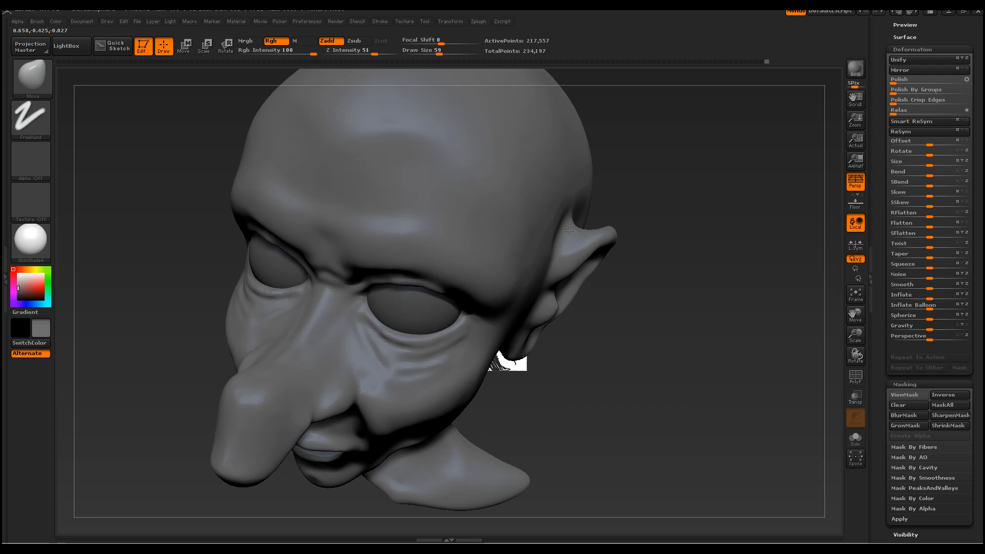
Set the Move brush's draw size to 53, refine the ear's upper rim and smooth the hollow inside it
{"action": "key", "text": "space"}
{"action": "left_click", "coordinate": [588, 236]}
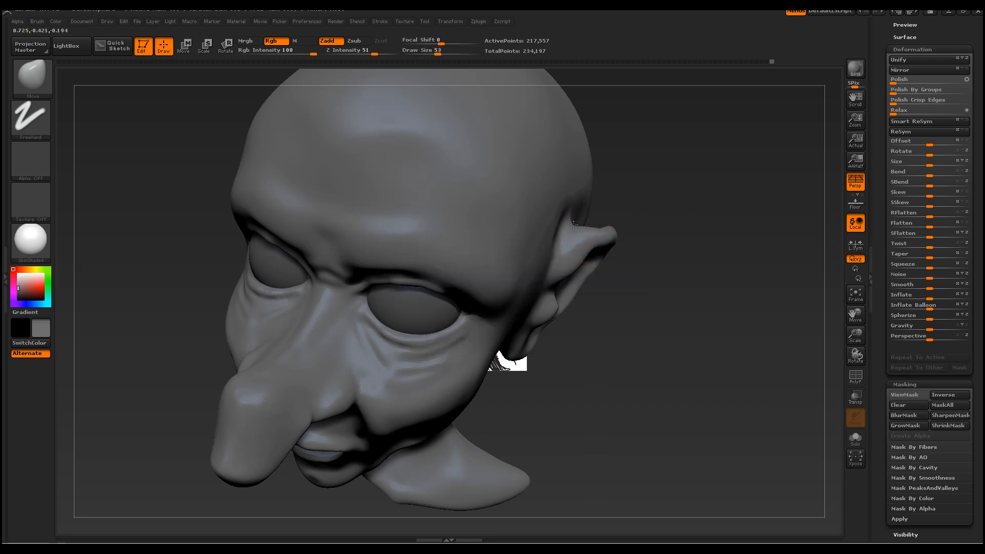
{"action": "mouse_move", "coordinate": [667, 242]}
{"action": "left_mouse_down"}
{"action": "mouse_move", "coordinate": [660, 253]}
{"action": "mouse_move", "coordinate": [641, 243]}
{"action": "mouse_move", "coordinate": [627, 213]}
{"action": "left_mouse_up"}
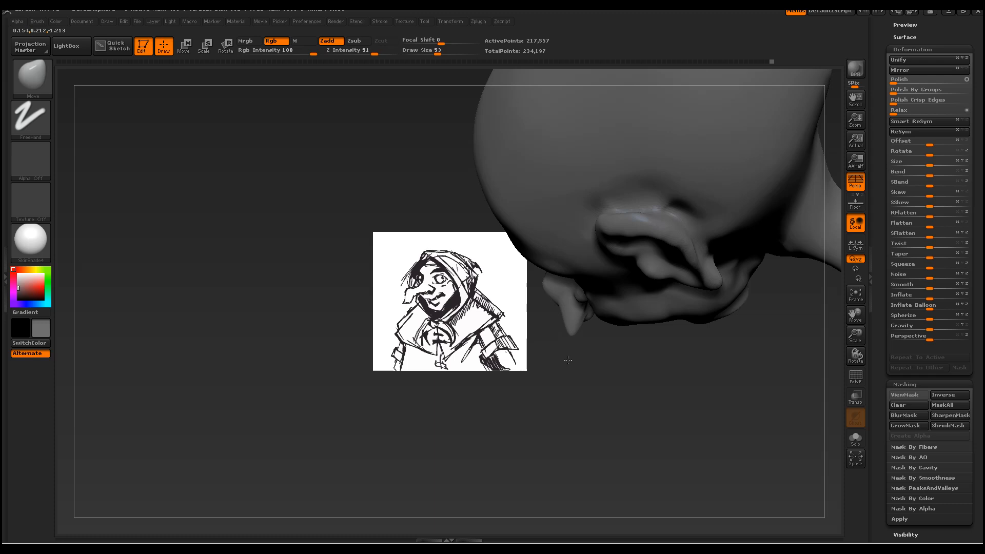
{"action": "mouse_move", "coordinate": [586, 369]}
{"action": "left_mouse_down"}
{"action": "mouse_move", "coordinate": [641, 388]}
{"action": "mouse_move", "coordinate": [593, 334]}
{"action": "left_mouse_up"}
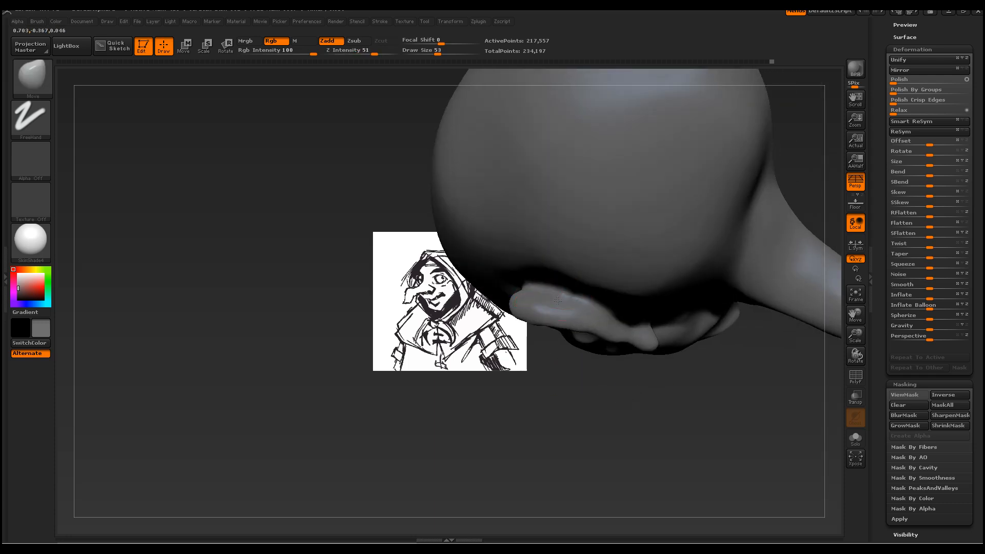
{"action": "left_click_drag", "start_coordinate": [567, 444], "coordinate": [602, 328]}
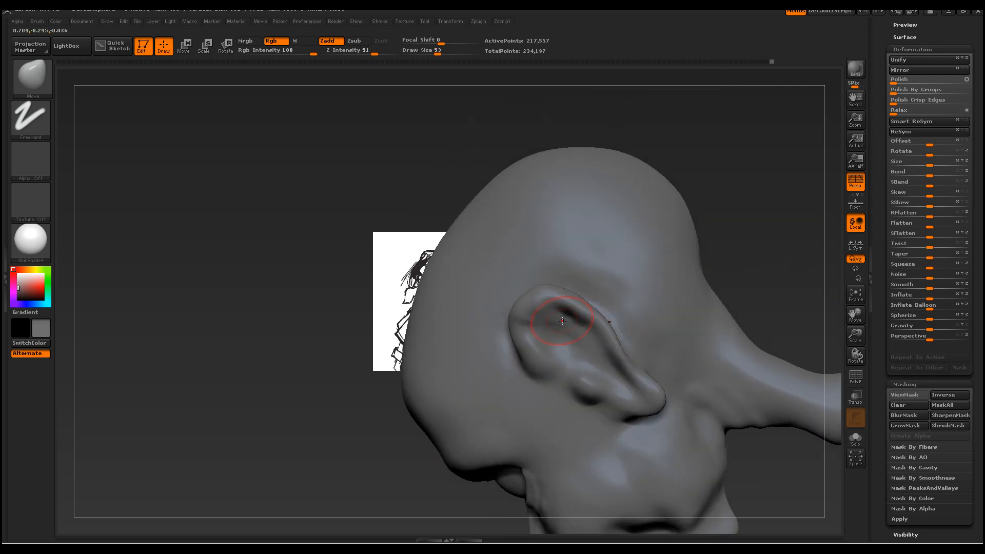
{"action": "mouse_move", "coordinate": [535, 314]}
{"action": "left_mouse_down", "text": "shift"}
{"action": "mouse_move", "coordinate": [570, 328]}
{"action": "mouse_move", "coordinate": [605, 313]}
{"action": "left_mouse_up", "text": "shift"}
{"action": "mouse_move", "coordinate": [756, 292]}
{"action": "left_mouse_down"}
{"action": "mouse_move", "coordinate": [793, 249]}
{"action": "mouse_move", "coordinate": [672, 237]}
{"action": "left_mouse_up"}
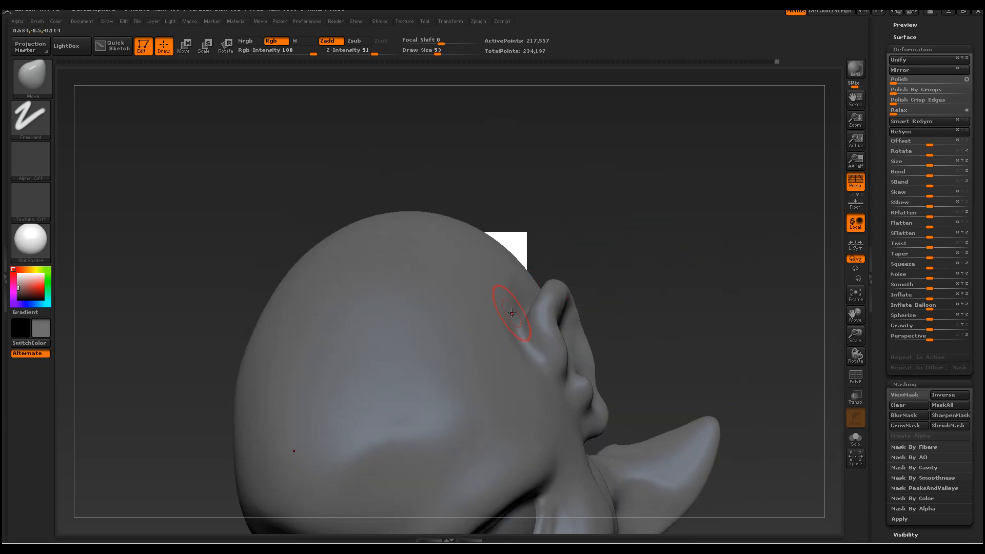
Choose the Pinch brush, lower its Z Intensity and sharpen the crease behind the ear where it meets the skull
{"action": "mouse_move", "coordinate": [237, 212]}
{"action": "left_mouse_down"}
{"action": "mouse_move", "coordinate": [633, 258]}
{"action": "mouse_move", "coordinate": [287, 164]}
{"action": "left_mouse_up"}
{"action": "left_click", "coordinate": [39, 81]}
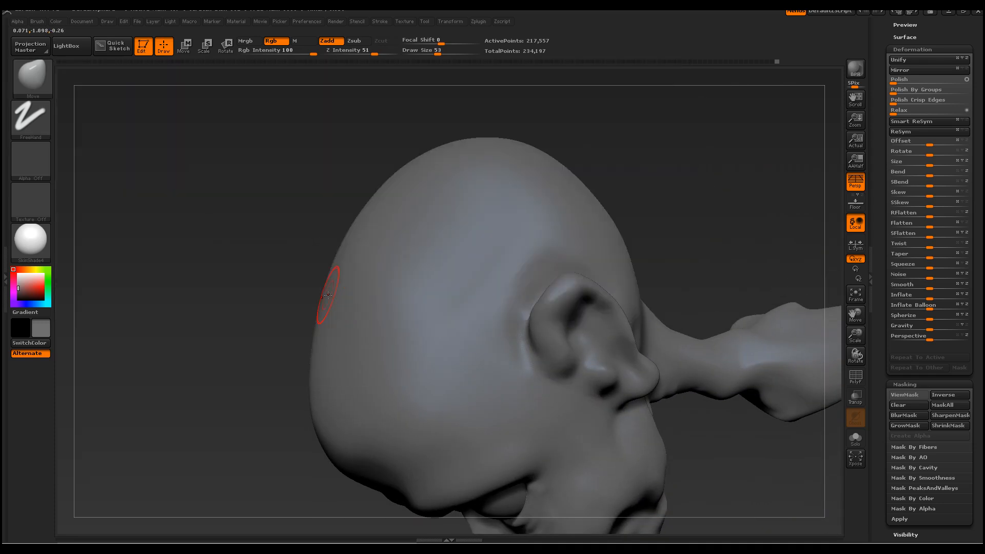
{"action": "left_click", "coordinate": [30, 78]}
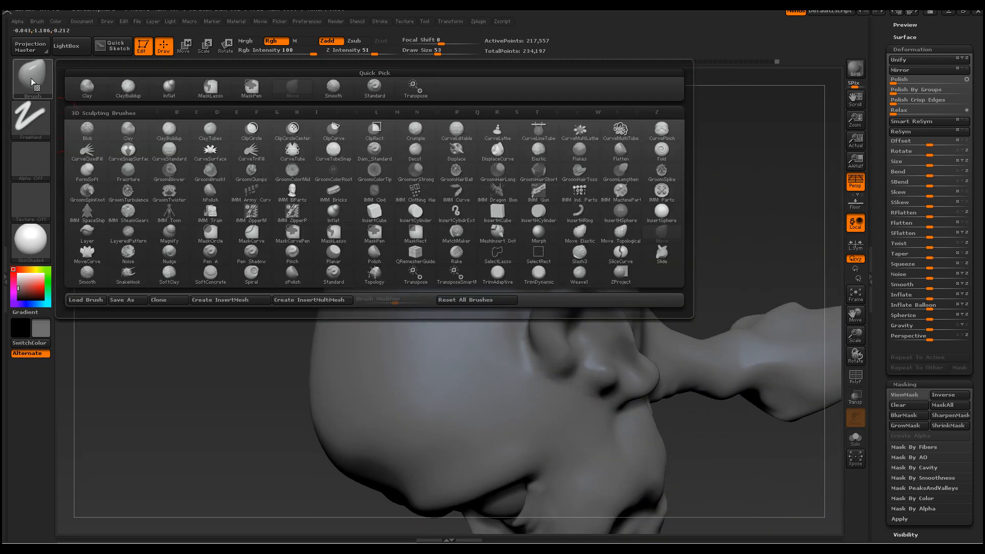
{"action": "left_click", "coordinate": [292, 251]}
{"action": "left_click_drag", "start_coordinate": [369, 54], "coordinate": [343, 54]}
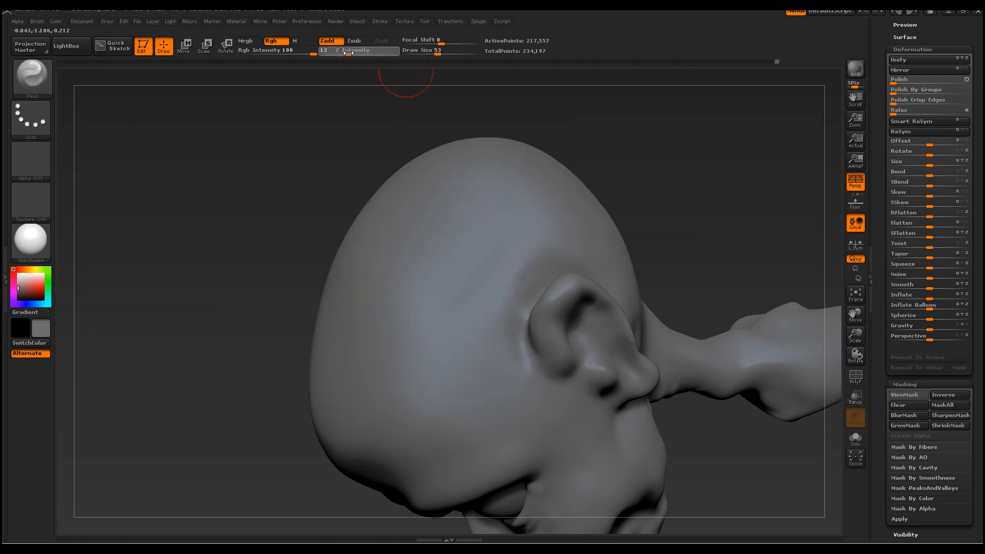
{"action": "left_click_drag", "start_coordinate": [501, 101], "coordinate": [544, 317]}
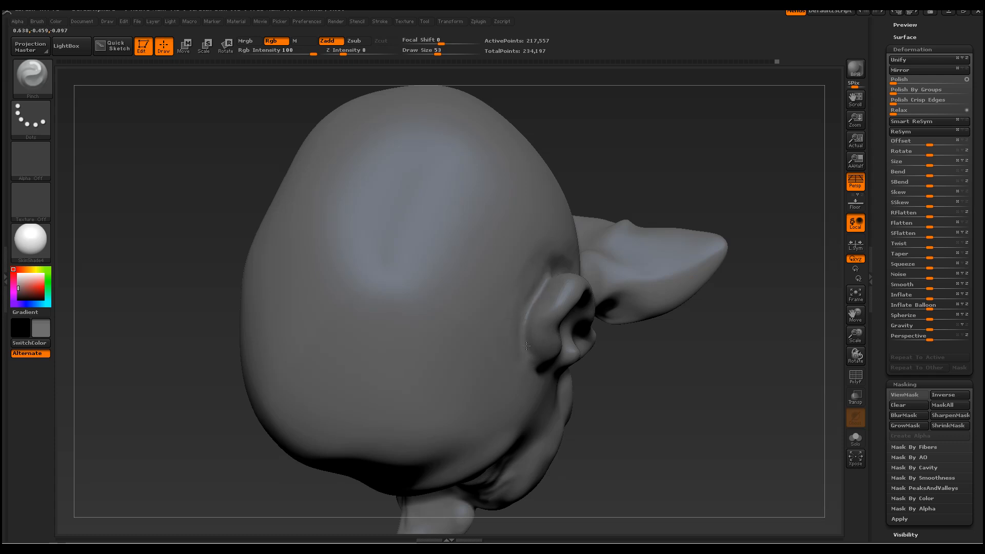
{"action": "left_click_drag", "start_coordinate": [622, 226], "coordinate": [585, 216]}
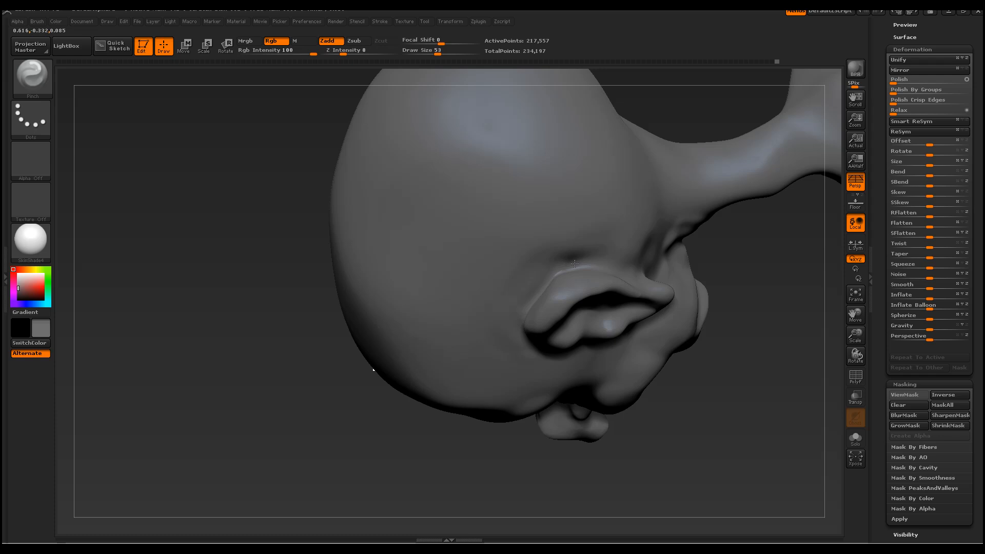
Pinch the edge of the ear's upper rim to tighten its fold against the head
{"action": "key", "text": "shift"}
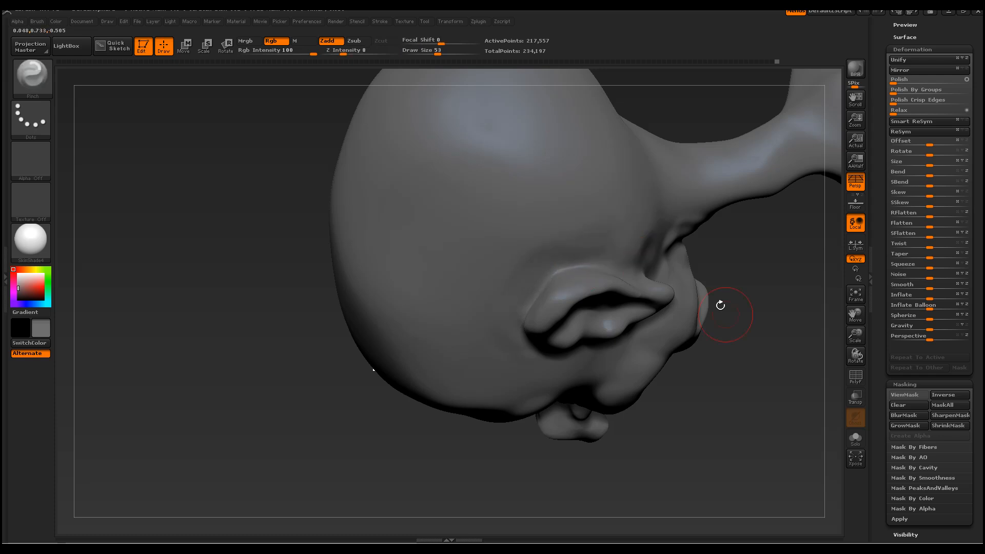
{"action": "left_click_drag", "start_coordinate": [719, 303], "coordinate": [553, 254]}
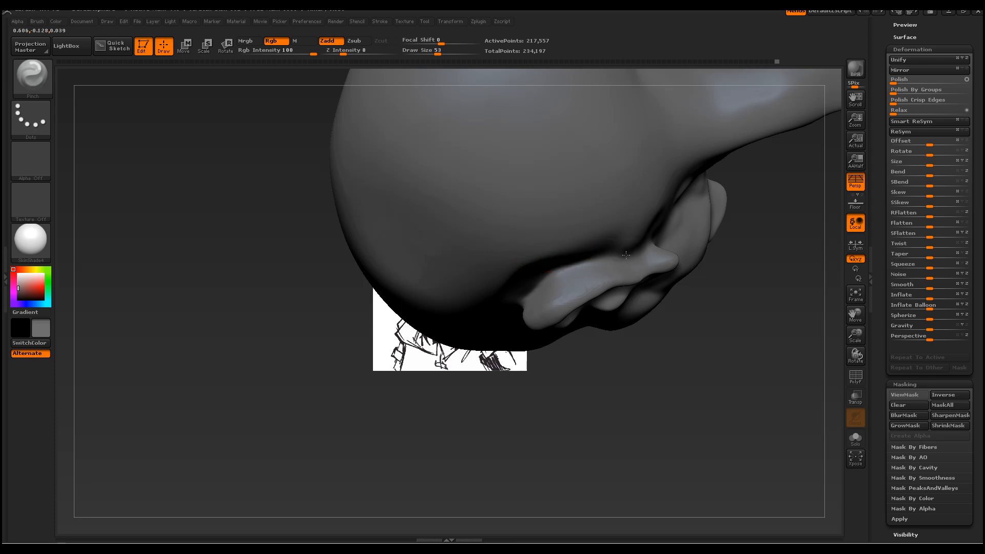
{"action": "left_click_drag", "start_coordinate": [513, 403], "coordinate": [574, 269]}
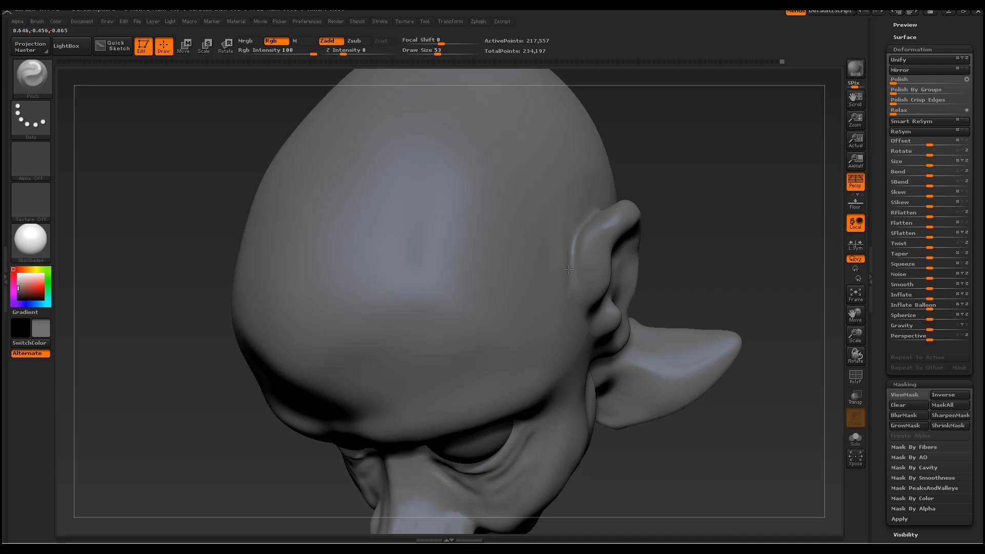
{"action": "mouse_move", "coordinate": [743, 253]}
{"action": "left_mouse_down"}
{"action": "mouse_move", "coordinate": [723, 268]}
{"action": "mouse_move", "coordinate": [623, 195]}
{"action": "left_mouse_up"}
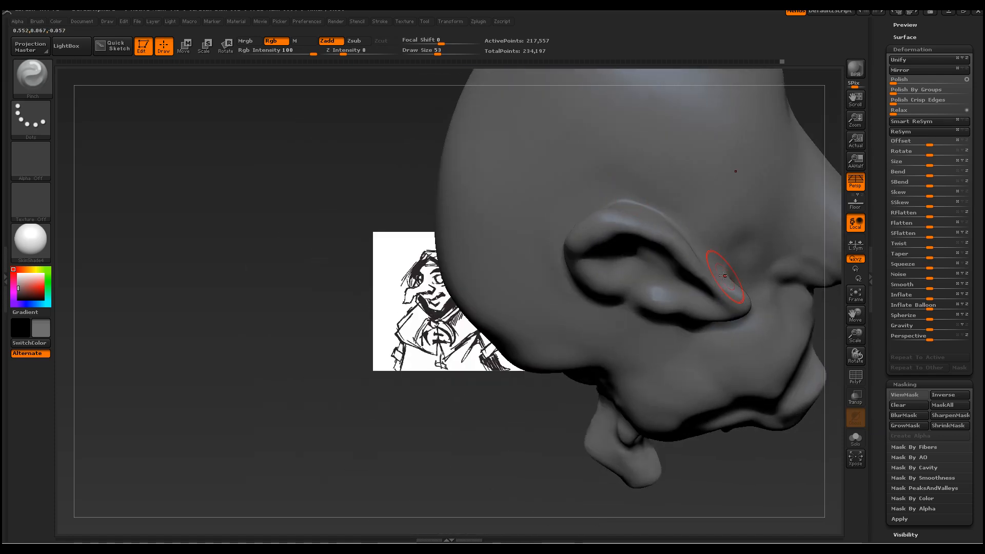
{"action": "left_click_drag", "start_coordinate": [565, 443], "coordinate": [521, 431]}
{"action": "left_click_drag", "start_coordinate": [740, 263], "coordinate": [757, 271]}
{"action": "left_click_drag", "start_coordinate": [696, 239], "coordinate": [665, 338]}
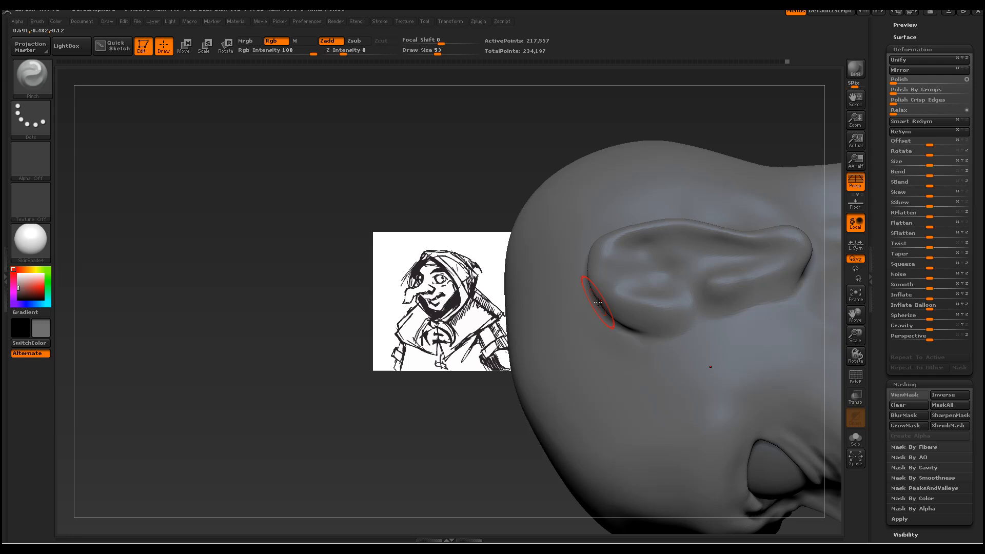
Pinch the outer back edge of the ear and bring the head to a side profile
{"action": "mouse_move", "coordinate": [286, 325]}
{"action": "left_mouse_down"}
{"action": "mouse_move", "coordinate": [296, 286]}
{"action": "mouse_move", "coordinate": [649, 258]}
{"action": "mouse_move", "coordinate": [605, 186]}
{"action": "mouse_move", "coordinate": [565, 187]}
{"action": "mouse_move", "coordinate": [602, 239]}
{"action": "mouse_move", "coordinate": [464, 259]}
{"action": "left_mouse_up"}
{"action": "left_click_drag", "start_coordinate": [359, 286], "coordinate": [385, 280]}
{"action": "left_click_drag", "start_coordinate": [803, 391], "coordinate": [472, 174]}
{"action": "mouse_move", "coordinate": [363, 132]}
{"action": "left_mouse_down"}
{"action": "mouse_move", "coordinate": [323, 150]}
{"action": "mouse_move", "coordinate": [228, 129]}
{"action": "left_mouse_up"}
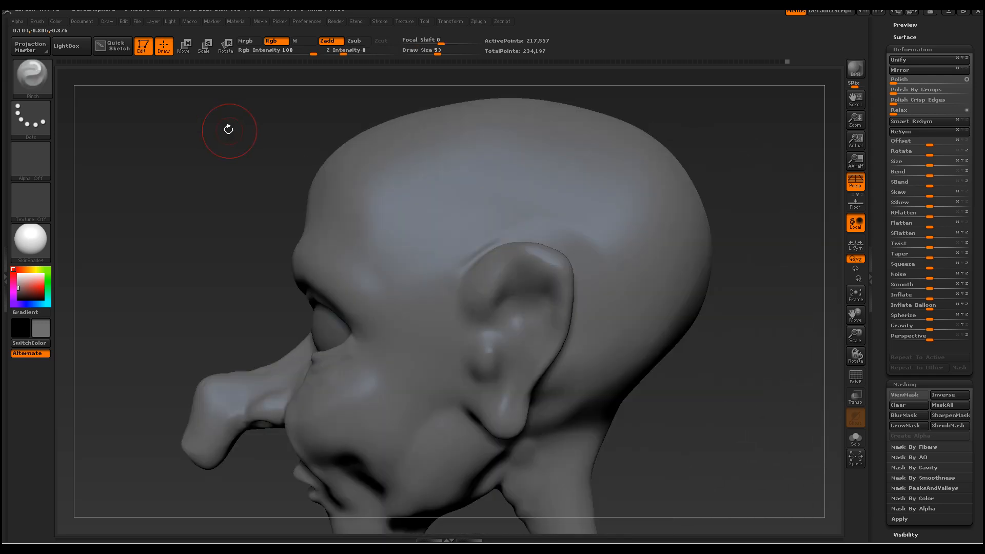
Choose the ClayBuildup brush, set its draw size to 14 and define the inner edge beneath the ear's upper rim
{"action": "left_click", "coordinate": [48, 80]}
{"action": "left_click", "coordinate": [134, 88]}
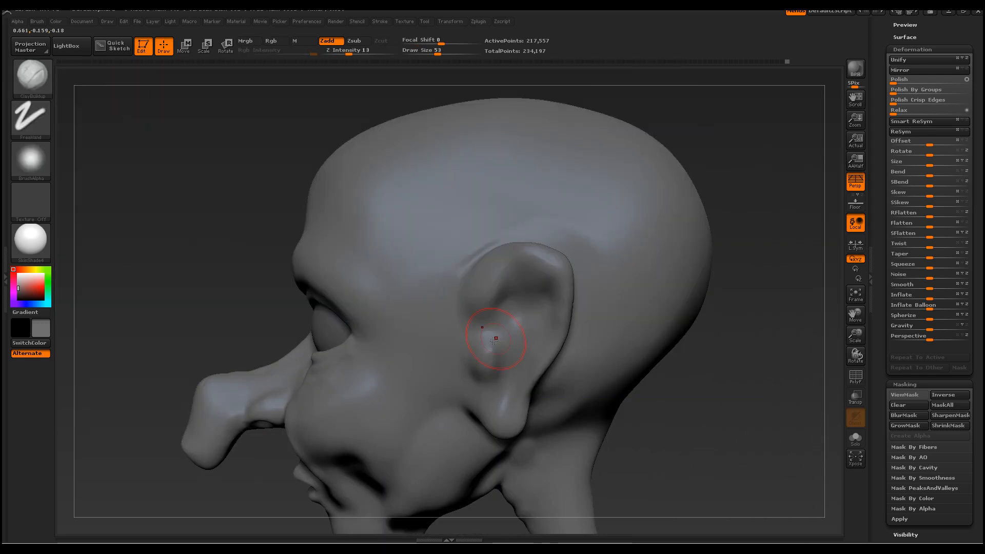
{"action": "key", "text": "space"}
{"action": "left_click_drag", "start_coordinate": [505, 284], "coordinate": [518, 283]}
{"action": "mouse_move", "coordinate": [503, 277]}
{"action": "left_mouse_down"}
{"action": "mouse_move", "coordinate": [526, 269]}
{"action": "mouse_move", "coordinate": [552, 300]}
{"action": "left_mouse_up"}
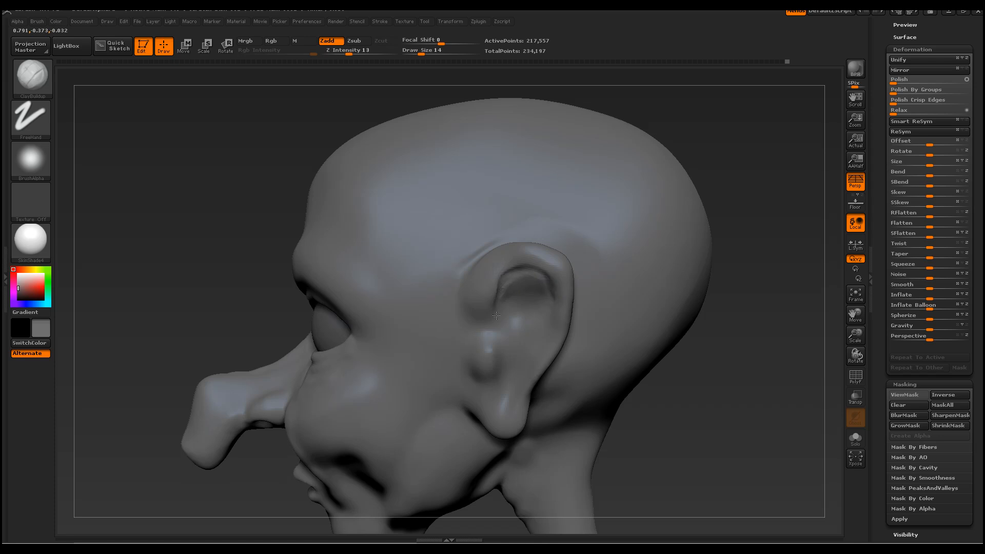
{"action": "mouse_move", "coordinate": [545, 284]}
{"action": "left_mouse_down"}
{"action": "mouse_move", "coordinate": [550, 292]}
{"action": "mouse_move", "coordinate": [513, 288]}
{"action": "mouse_move", "coordinate": [531, 273]}
{"action": "mouse_move", "coordinate": [548, 292]}
{"action": "mouse_move", "coordinate": [520, 272]}
{"action": "mouse_move", "coordinate": [532, 280]}
{"action": "mouse_move", "coordinate": [496, 314]}
{"action": "mouse_move", "coordinate": [500, 284]}
{"action": "left_mouse_up"}
Set the draw size to 34, and carve the ear's inner hollow and the ear canal opening
{"action": "key", "text": "space"}
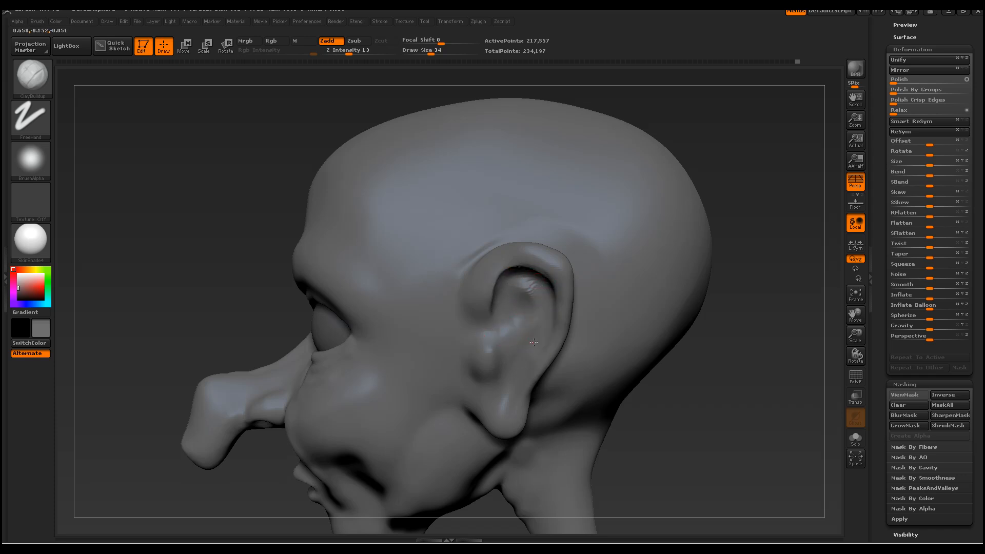
{"action": "mouse_move", "coordinate": [545, 297]}
{"action": "left_mouse_down", "text": "alt"}
{"action": "mouse_move", "coordinate": [527, 287]}
{"action": "mouse_move", "coordinate": [508, 294]}
{"action": "mouse_move", "coordinate": [519, 280]}
{"action": "mouse_move", "coordinate": [508, 349]}
{"action": "left_mouse_up", "text": "alt"}
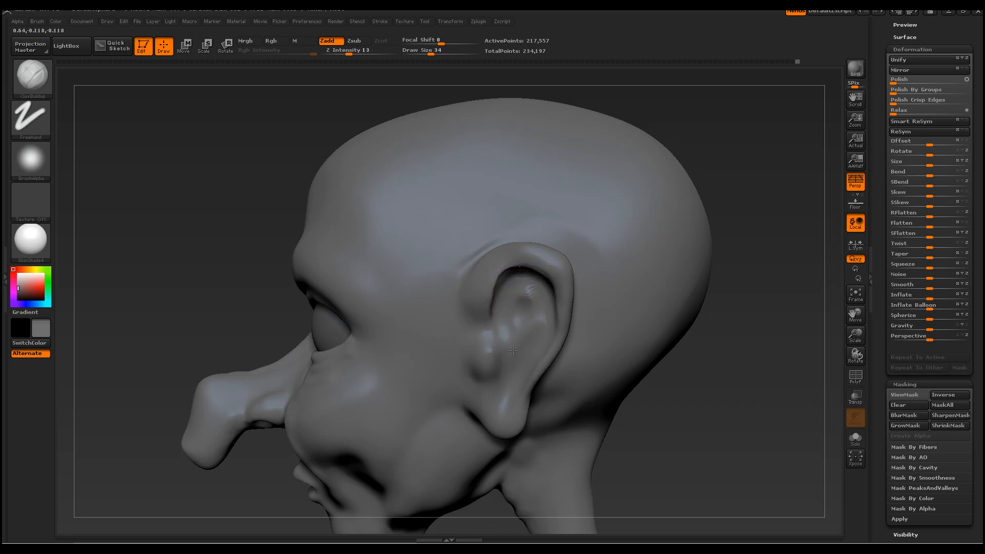
{"action": "key", "text": "space"}
{"action": "left_click", "coordinate": [504, 351]}
{"action": "left_click_drag", "start_coordinate": [510, 350], "coordinate": [508, 358], "text": "alt"}
{"action": "left_click_drag", "start_coordinate": [700, 471], "coordinate": [656, 468]}
{"action": "key", "text": "space"}
{"action": "left_click", "coordinate": [505, 352]}
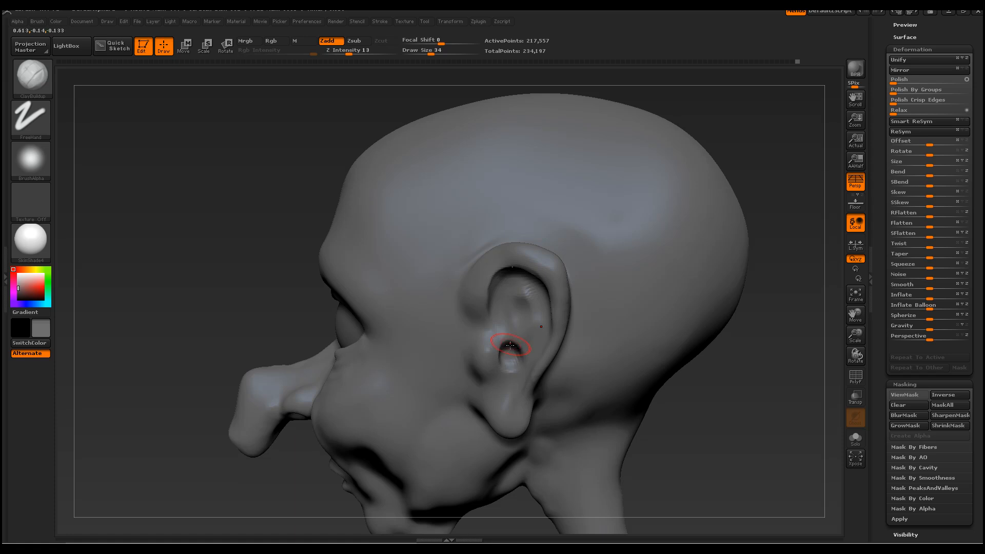
Set the draw size to 22, shape the tragus, and smooth the inner ear and the cheek in front of it
{"action": "key", "text": "space"}
{"action": "left_click_drag", "start_coordinate": [494, 340], "coordinate": [498, 352]}
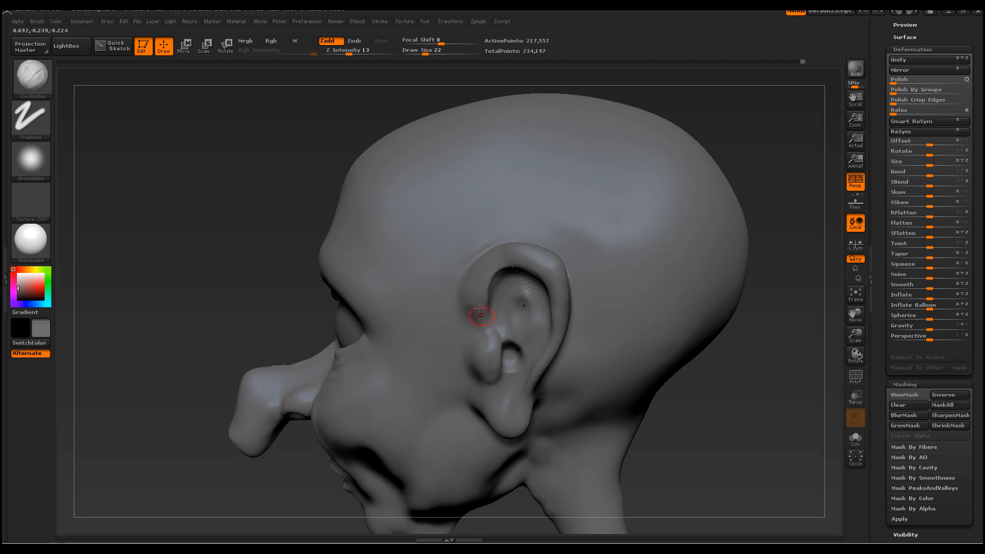
{"action": "left_click_drag", "start_coordinate": [728, 440], "coordinate": [451, 215], "text": "shift"}
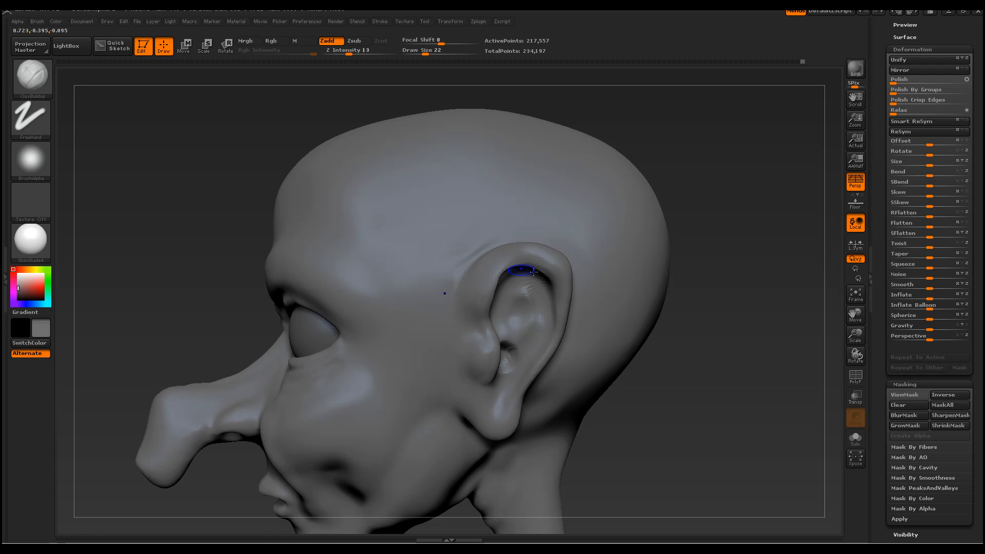
{"action": "left_click_drag", "start_coordinate": [525, 268], "coordinate": [534, 273], "text": "shift"}
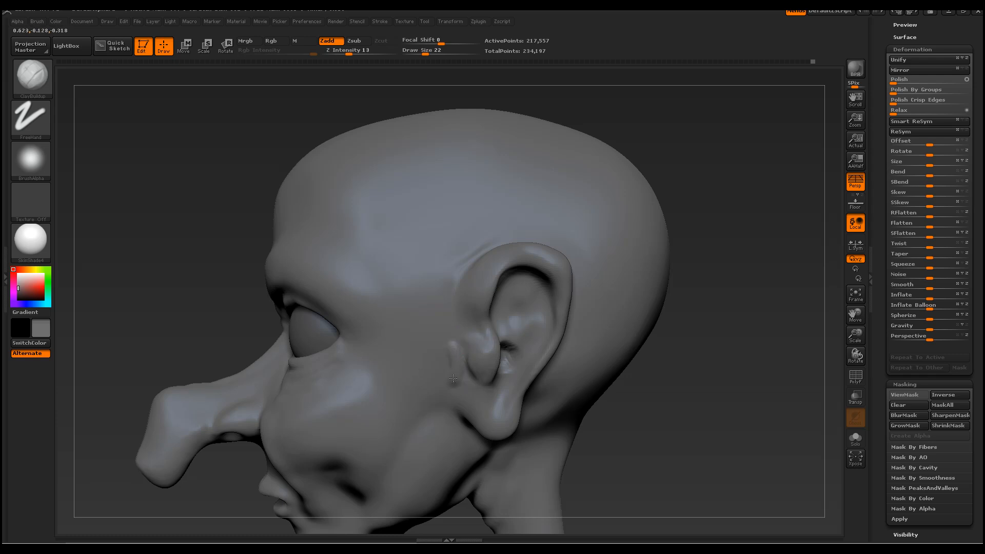
{"action": "left_click_drag", "start_coordinate": [451, 378], "coordinate": [479, 271], "text": "shift"}
{"action": "left_click_drag", "start_coordinate": [463, 397], "coordinate": [467, 381]}
{"action": "key", "text": "shift"}
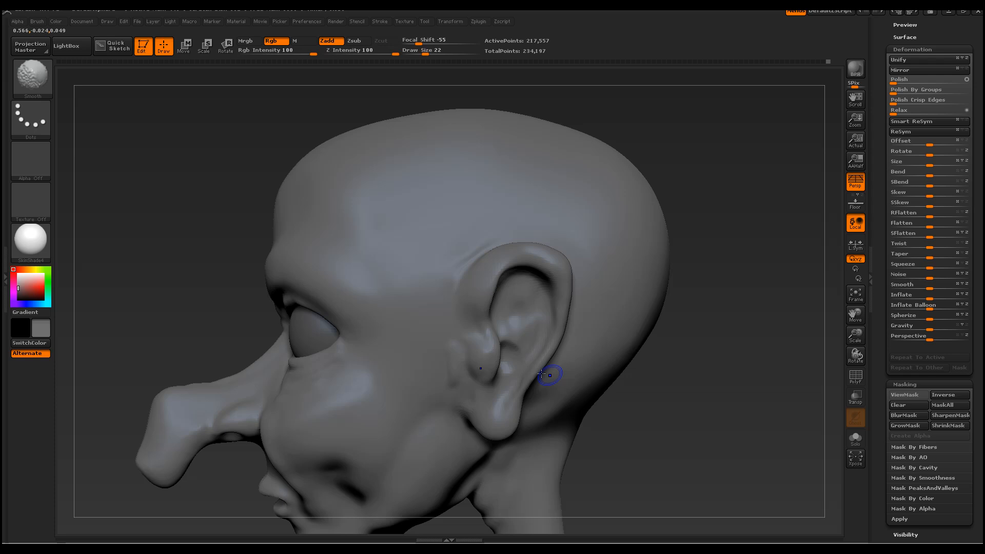
Build up a raised upper eyelid fold around the eye out to its outer corner
{"action": "left_click_drag", "start_coordinate": [704, 439], "coordinate": [734, 446]}
{"action": "left_click_drag", "start_coordinate": [682, 400], "coordinate": [658, 400]}
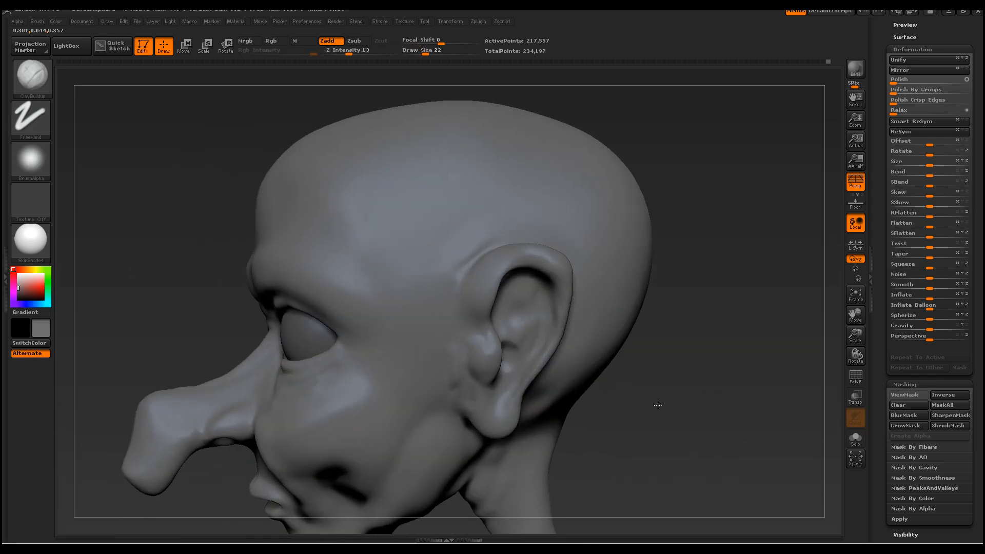
{"action": "left_click_drag", "start_coordinate": [721, 407], "coordinate": [740, 393]}
{"action": "left_click_drag", "start_coordinate": [657, 453], "coordinate": [499, 318]}
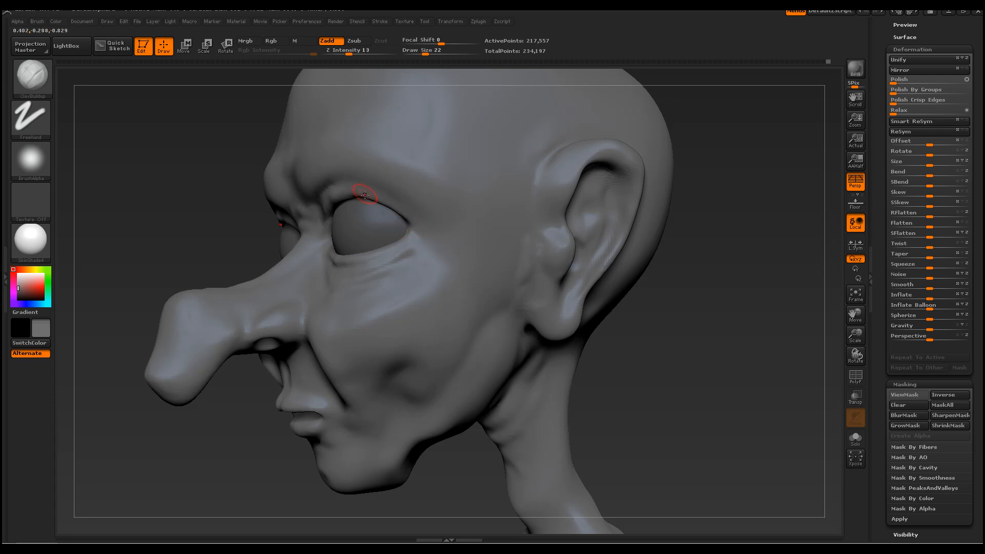
{"action": "left_click_drag", "start_coordinate": [362, 191], "coordinate": [395, 207]}
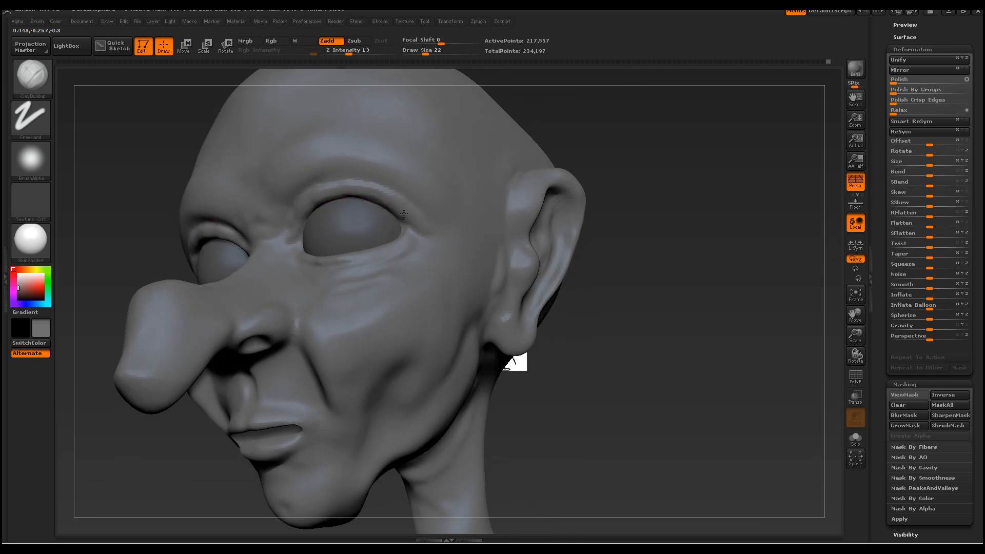
{"action": "left_click_drag", "start_coordinate": [418, 223], "coordinate": [427, 233]}
{"action": "left_click_drag", "start_coordinate": [733, 349], "coordinate": [758, 452]}
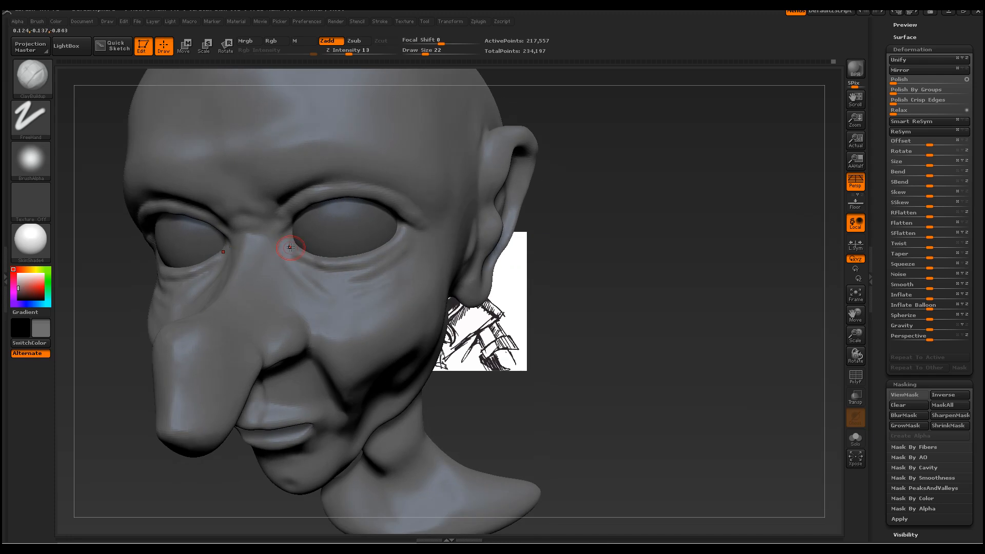
Build up the lower eyelid rim and sculpt the wrinkles beneath the eye towards the nose
{"action": "mouse_move", "coordinate": [326, 263]}
{"action": "left_mouse_down"}
{"action": "mouse_move", "coordinate": [361, 261]}
{"action": "mouse_move", "coordinate": [406, 225]}
{"action": "left_mouse_up"}
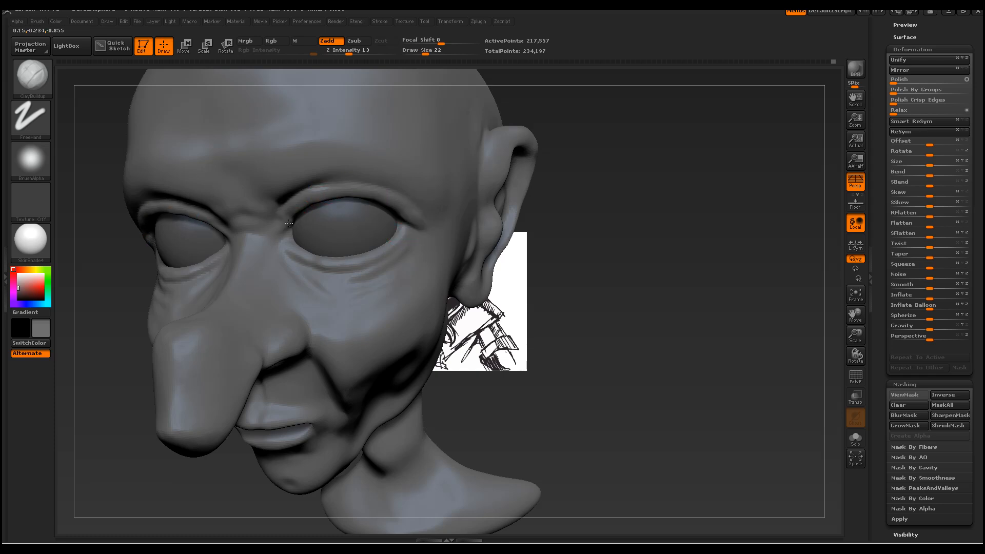
{"action": "left_click_drag", "start_coordinate": [565, 346], "coordinate": [423, 266]}
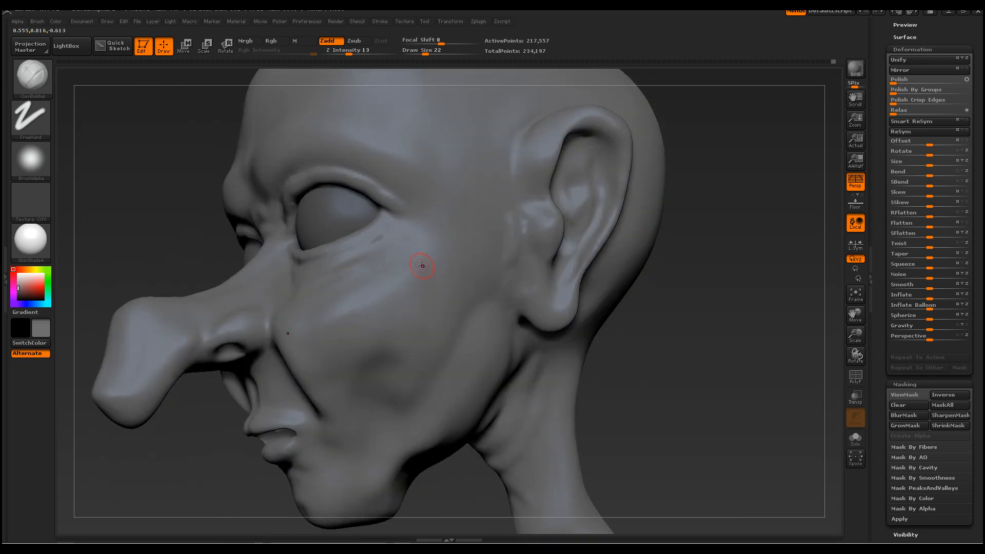
{"action": "mouse_move", "coordinate": [217, 242]}
{"action": "left_mouse_down"}
{"action": "mouse_move", "coordinate": [308, 241]}
{"action": "mouse_move", "coordinate": [219, 237]}
{"action": "left_mouse_up"}
{"action": "left_click_drag", "start_coordinate": [544, 287], "coordinate": [632, 298]}
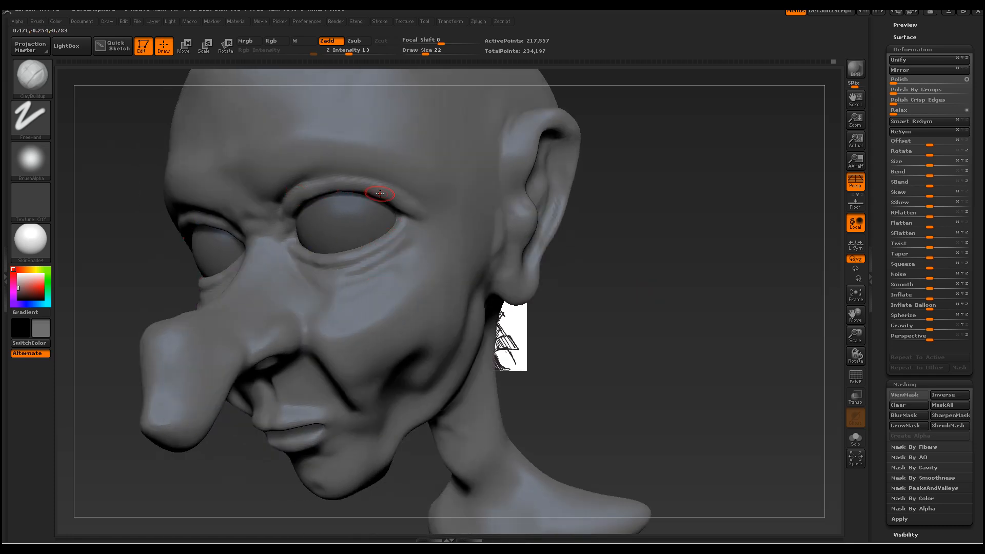
{"action": "left_click_drag", "start_coordinate": [616, 325], "coordinate": [445, 263]}
{"action": "left_click_drag", "start_coordinate": [645, 313], "coordinate": [377, 300]}
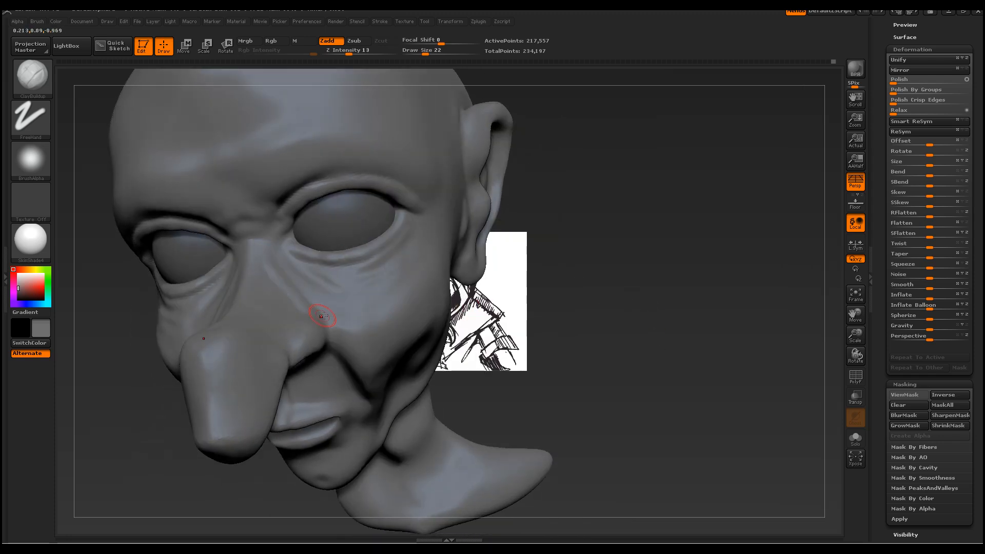
{"action": "left_click_drag", "start_coordinate": [471, 344], "coordinate": [505, 359]}
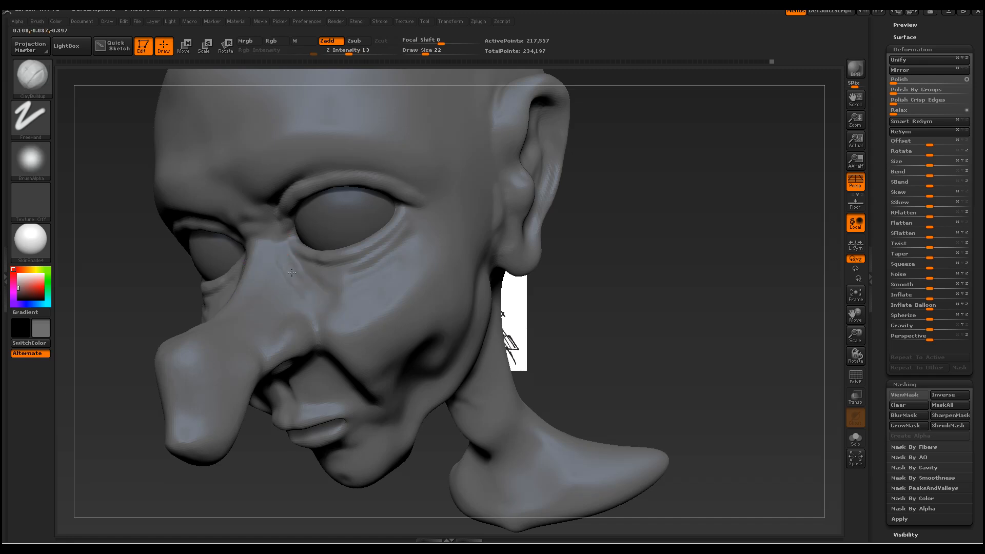
Sculpt wrinkles at the eye's outer corner and build up the brow ridge above the upper eyelid
{"action": "left_click_drag", "start_coordinate": [412, 222], "coordinate": [418, 245]}
{"action": "mouse_move", "coordinate": [236, 185]}
{"action": "left_mouse_down"}
{"action": "mouse_move", "coordinate": [264, 194]}
{"action": "mouse_move", "coordinate": [307, 174]}
{"action": "left_mouse_up"}
{"action": "left_click_drag", "start_coordinate": [730, 359], "coordinate": [701, 305]}
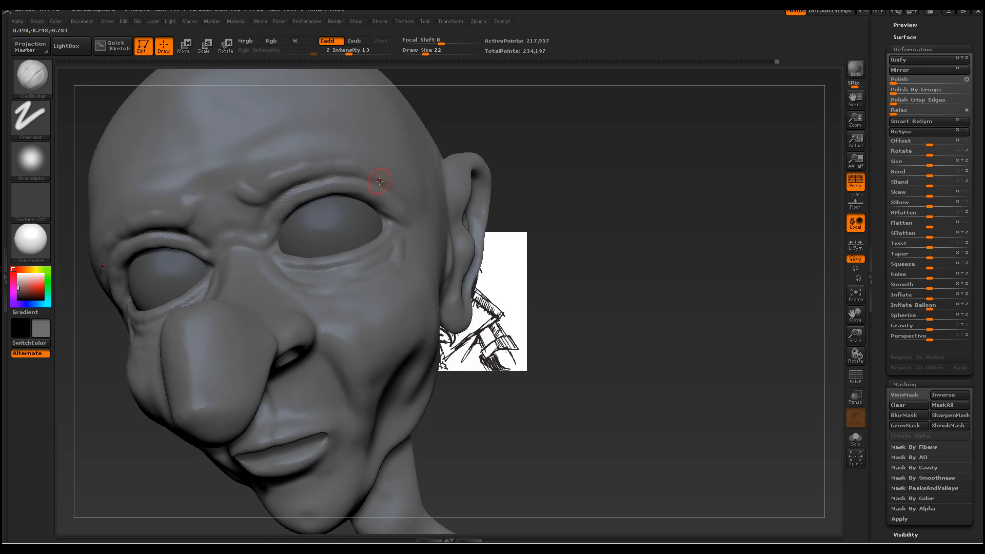
{"action": "left_click_drag", "start_coordinate": [399, 187], "coordinate": [254, 194]}
Smooth the upper eyelid fold, the inner eye corner and the lower eyelid into the face
{"action": "key", "text": "shift"}
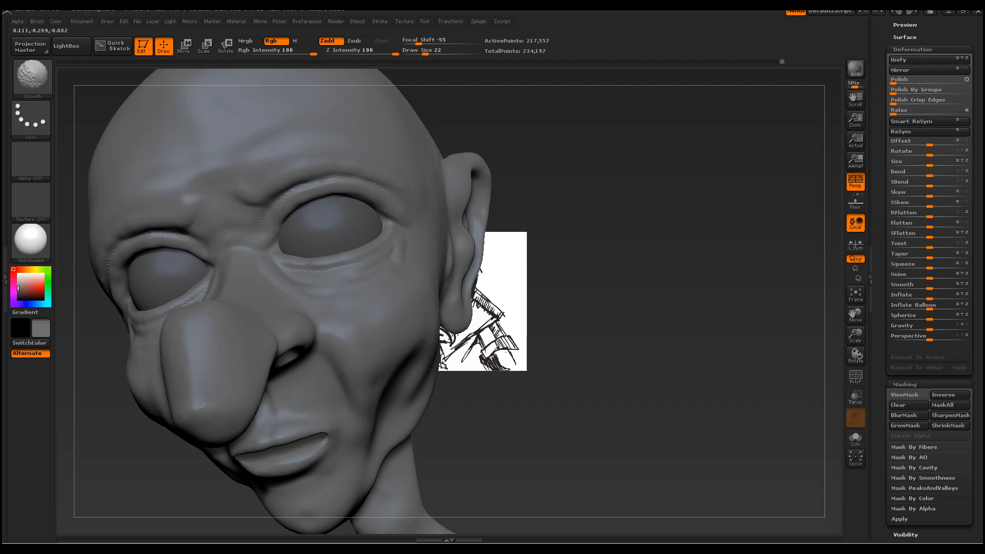
{"action": "mouse_move", "coordinate": [271, 257]}
{"action": "left_mouse_down", "text": "shift"}
{"action": "mouse_move", "coordinate": [352, 275]}
{"action": "mouse_move", "coordinate": [269, 272]}
{"action": "left_mouse_up", "text": "shift"}
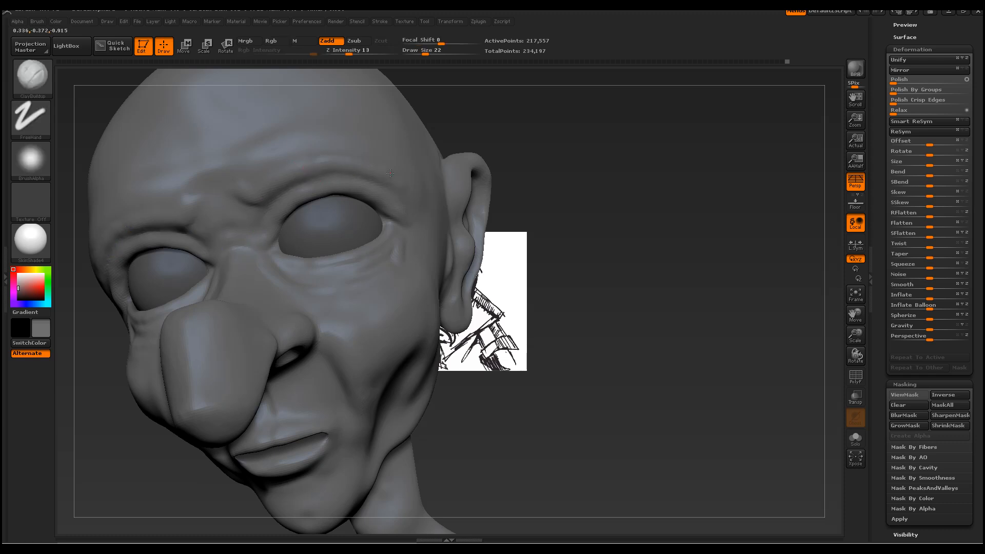
{"action": "key", "text": "shift"}
{"action": "key", "text": "shift"}
{"action": "mouse_move", "coordinate": [291, 271]}
{"action": "left_mouse_down", "text": "shift"}
{"action": "mouse_move", "coordinate": [329, 268]}
{"action": "mouse_move", "coordinate": [289, 264]}
{"action": "left_mouse_up", "text": "shift"}
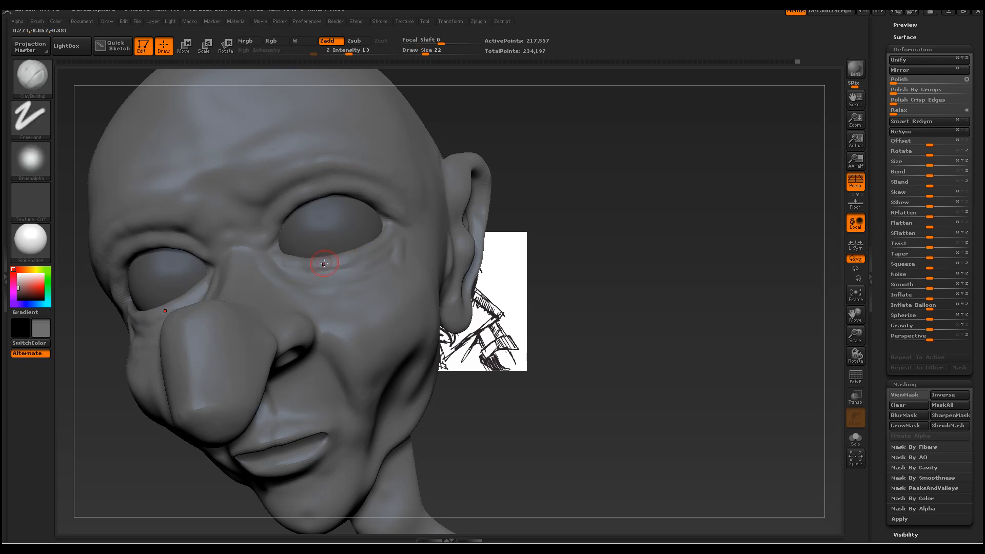
{"action": "left_click_drag", "start_coordinate": [396, 252], "coordinate": [310, 264], "text": "shift"}
Sculpt the fold running from the nostril past the mouth corner and smooth it into the cheek
{"action": "left_click_drag", "start_coordinate": [576, 418], "coordinate": [485, 402]}
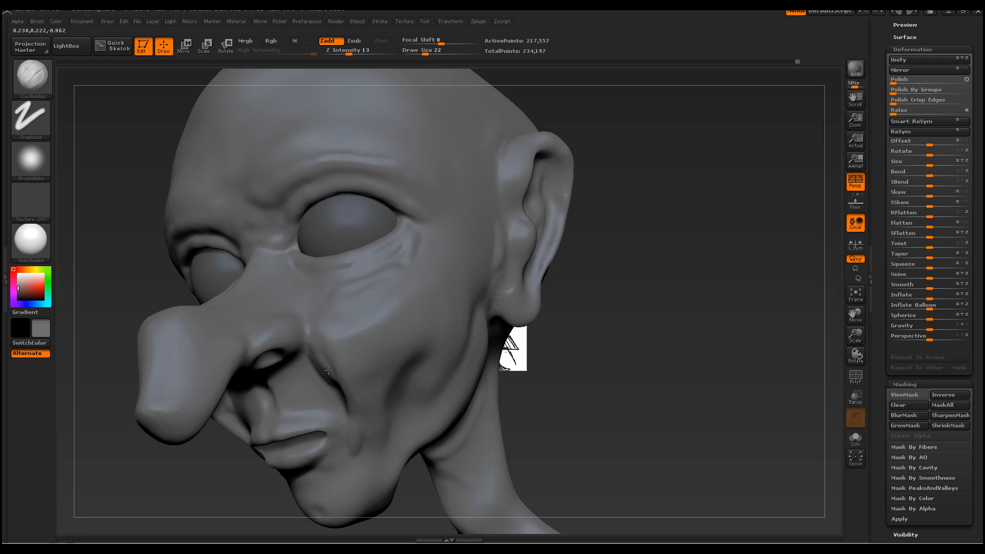
{"action": "left_click_drag", "start_coordinate": [552, 462], "coordinate": [442, 402]}
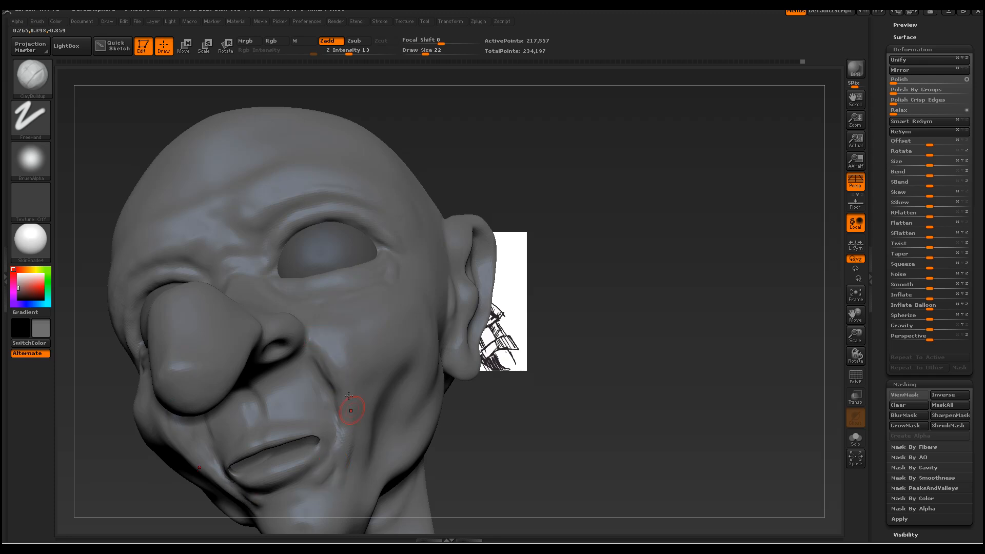
{"action": "key", "text": "shift"}
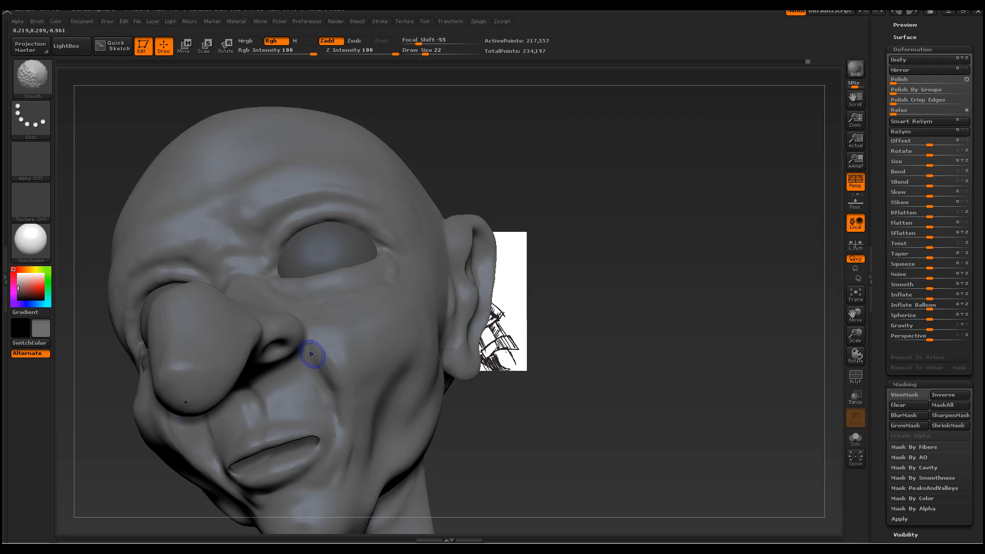
{"action": "mouse_move", "coordinate": [590, 451]}
{"action": "left_mouse_down"}
{"action": "mouse_move", "coordinate": [632, 469]}
{"action": "mouse_move", "coordinate": [304, 310]}
{"action": "left_mouse_up"}
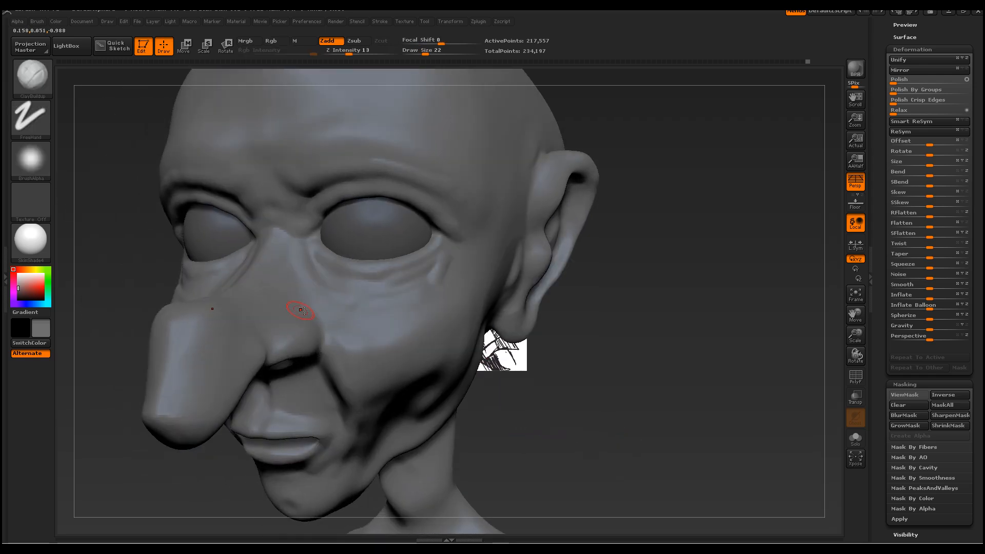
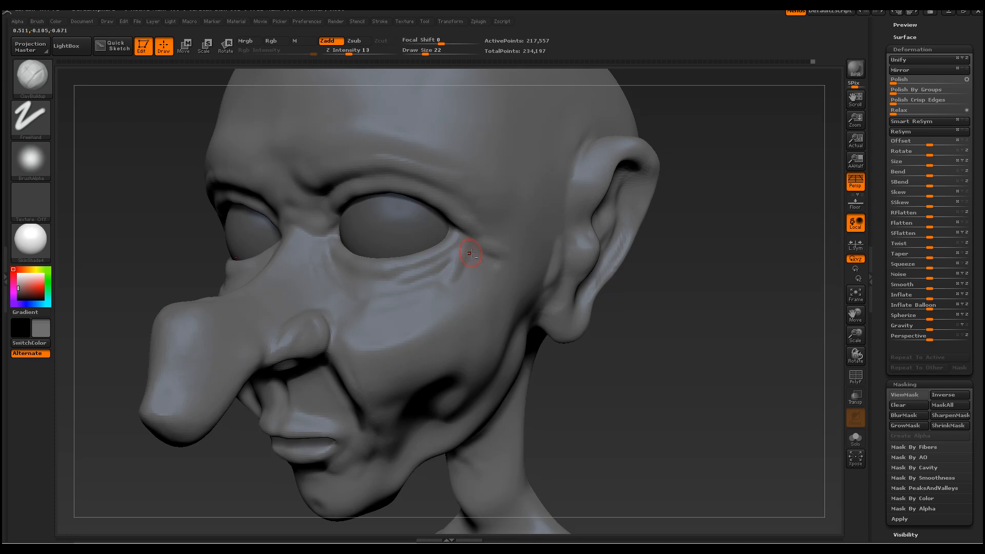
{"action": "left_click_drag", "start_coordinate": [600, 413], "coordinate": [722, 435]}
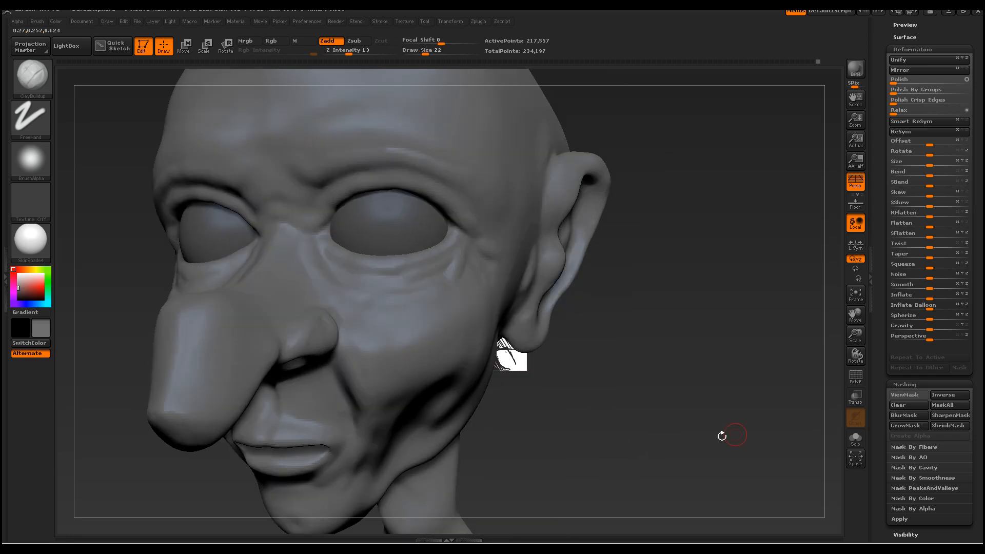
{"action": "mouse_move", "coordinate": [847, 335]}
{"action": "left_mouse_down"}
{"action": "mouse_move", "coordinate": [606, 359]}
{"action": "mouse_move", "coordinate": [659, 306]}
{"action": "mouse_move", "coordinate": [728, 267]}
{"action": "mouse_move", "coordinate": [70, 130]}
{"action": "left_mouse_up"}
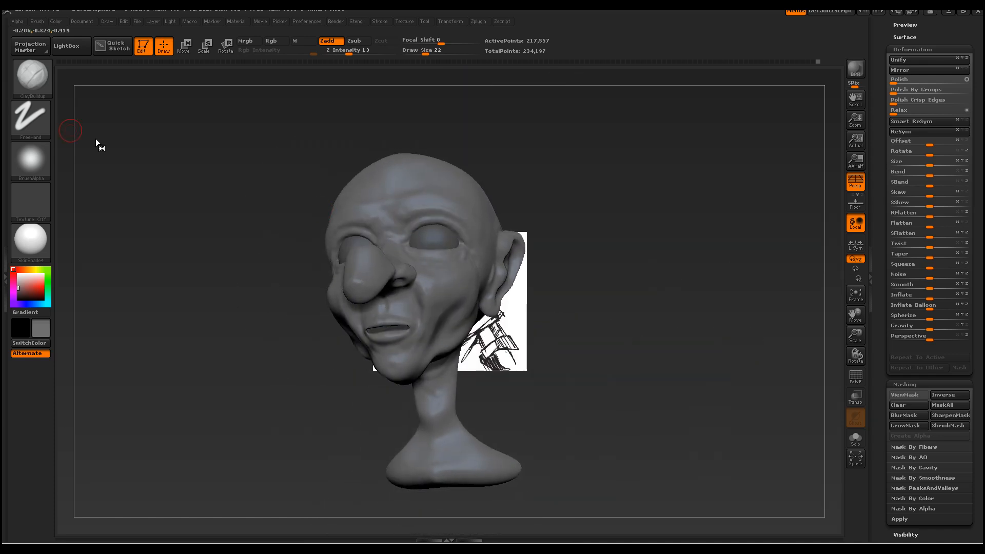
Reshape the underside of the jaw and the upper throat using the Move brush at draw size 74
{"action": "left_click", "coordinate": [32, 77]}
{"action": "left_click", "coordinate": [623, 244]}
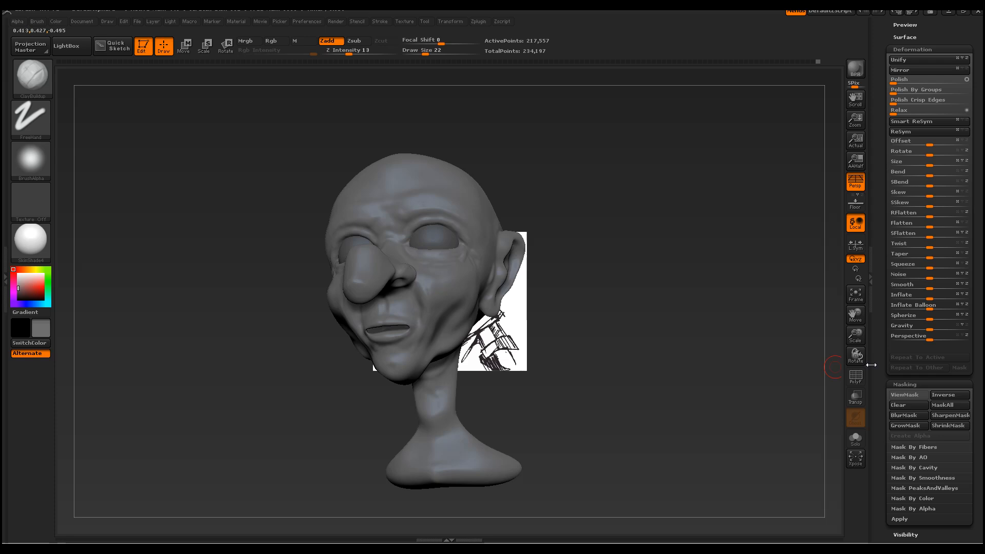
{"action": "left_click", "coordinate": [33, 77]}
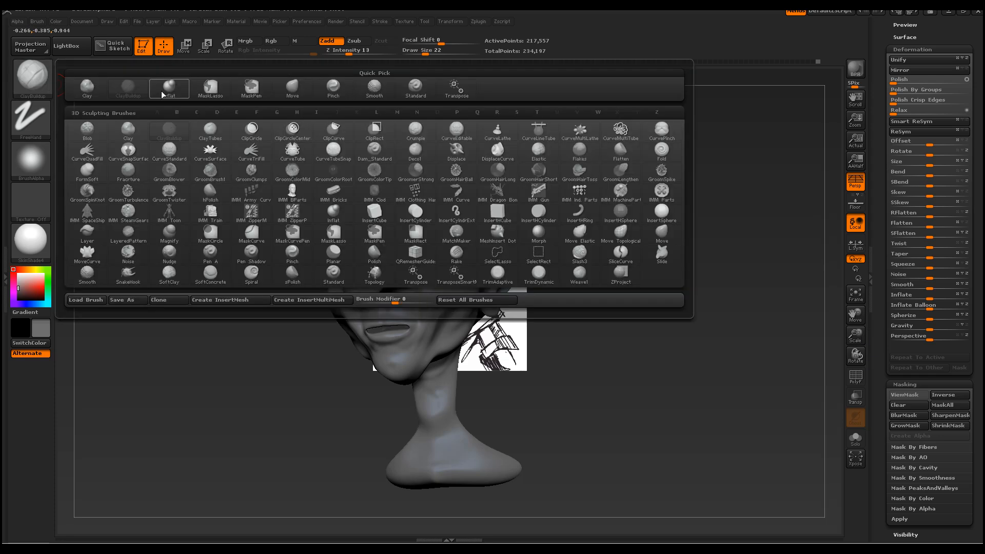
{"action": "left_click", "coordinate": [296, 93]}
{"action": "mouse_move", "coordinate": [864, 336]}
{"action": "left_mouse_down"}
{"action": "mouse_move", "coordinate": [494, 340]}
{"action": "mouse_move", "coordinate": [493, 349]}
{"action": "mouse_move", "coordinate": [696, 374]}
{"action": "mouse_move", "coordinate": [442, 269]}
{"action": "mouse_move", "coordinate": [453, 271]}
{"action": "mouse_move", "coordinate": [443, 275]}
{"action": "mouse_move", "coordinate": [431, 327]}
{"action": "left_mouse_up"}
{"action": "key", "text": "space"}
{"action": "mouse_move", "coordinate": [740, 385]}
{"action": "left_mouse_down"}
{"action": "mouse_move", "coordinate": [739, 421]}
{"action": "mouse_move", "coordinate": [697, 364]}
{"action": "mouse_move", "coordinate": [713, 333]}
{"action": "mouse_move", "coordinate": [683, 354]}
{"action": "mouse_move", "coordinate": [568, 362]}
{"action": "left_mouse_up"}
{"action": "mouse_move", "coordinate": [492, 380]}
{"action": "left_mouse_down"}
{"action": "mouse_move", "coordinate": [537, 389]}
{"action": "mouse_move", "coordinate": [614, 370]}
{"action": "mouse_move", "coordinate": [480, 398]}
{"action": "mouse_move", "coordinate": [488, 409]}
{"action": "mouse_move", "coordinate": [534, 359]}
{"action": "mouse_move", "coordinate": [563, 352]}
{"action": "mouse_move", "coordinate": [462, 323]}
{"action": "left_mouse_up"}
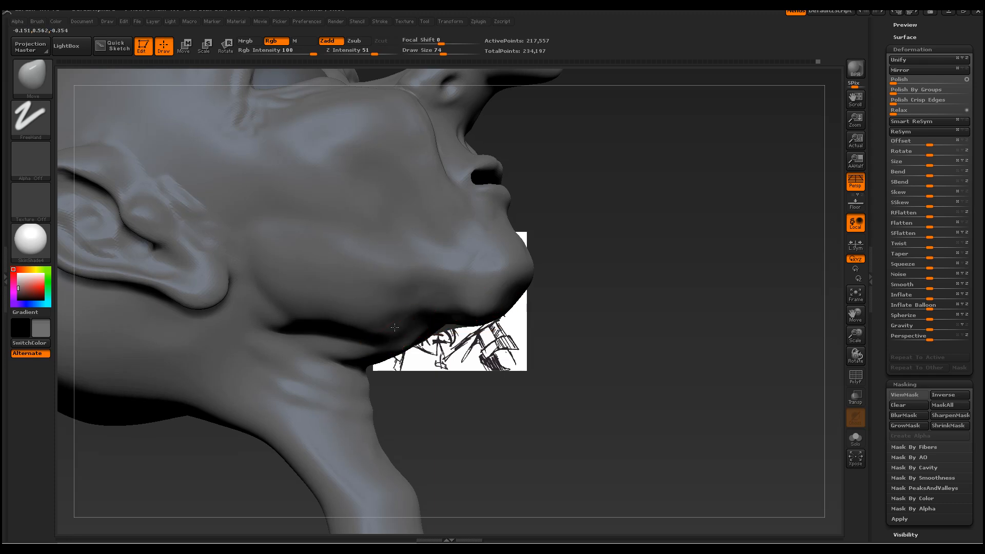
{"action": "mouse_move", "coordinate": [393, 363]}
{"action": "left_mouse_down"}
{"action": "mouse_move", "coordinate": [523, 231]}
{"action": "mouse_move", "coordinate": [637, 393]}
{"action": "mouse_move", "coordinate": [671, 390]}
{"action": "mouse_move", "coordinate": [674, 342]}
{"action": "mouse_move", "coordinate": [662, 352]}
{"action": "mouse_move", "coordinate": [685, 364]}
{"action": "mouse_move", "coordinate": [775, 323]}
{"action": "mouse_move", "coordinate": [751, 303]}
{"action": "left_mouse_up"}
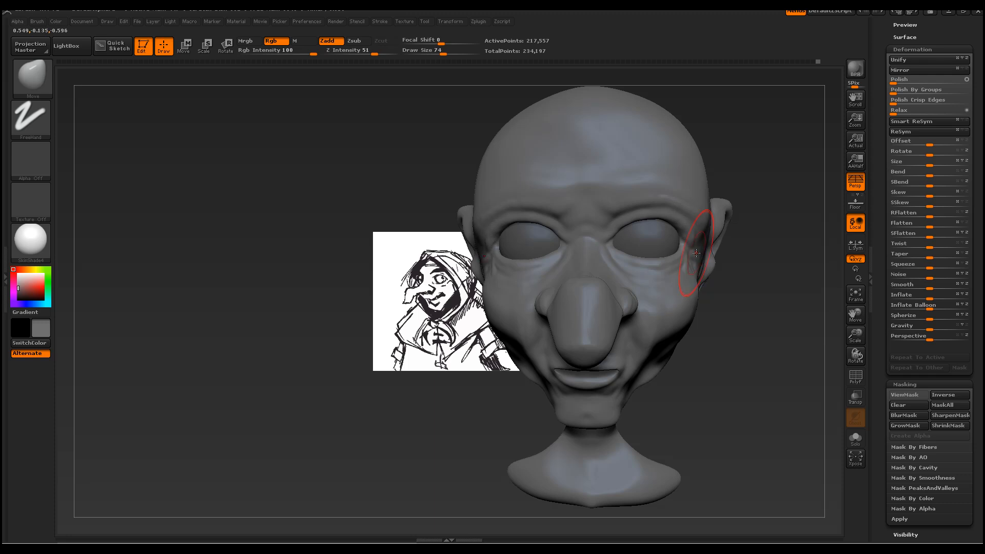
Adjust the tip of the long nose and the chin profile with the Move brush
{"action": "left_click_drag", "start_coordinate": [739, 276], "coordinate": [741, 271]}
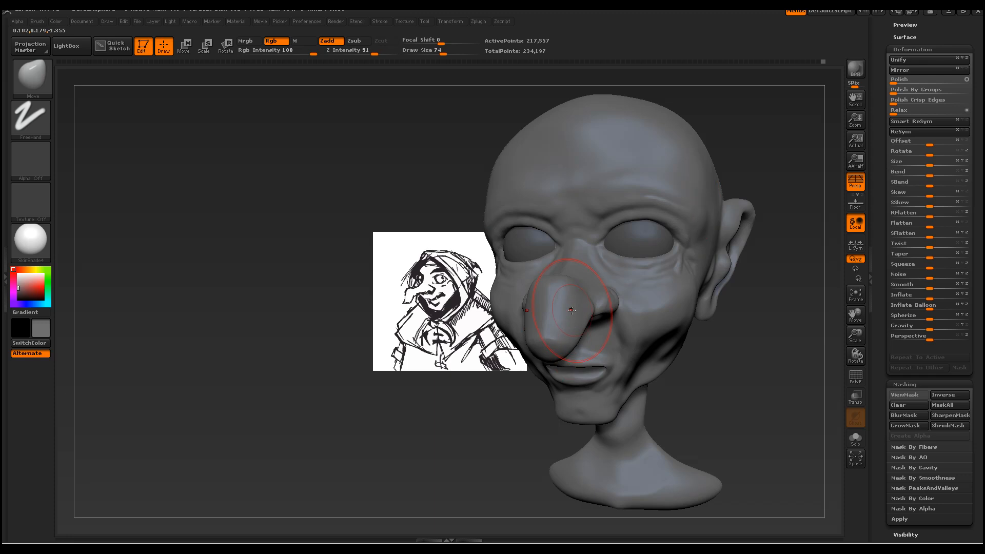
{"action": "left_click_drag", "start_coordinate": [505, 401], "coordinate": [470, 404]}
{"action": "left_click_drag", "start_coordinate": [522, 340], "coordinate": [522, 341]}
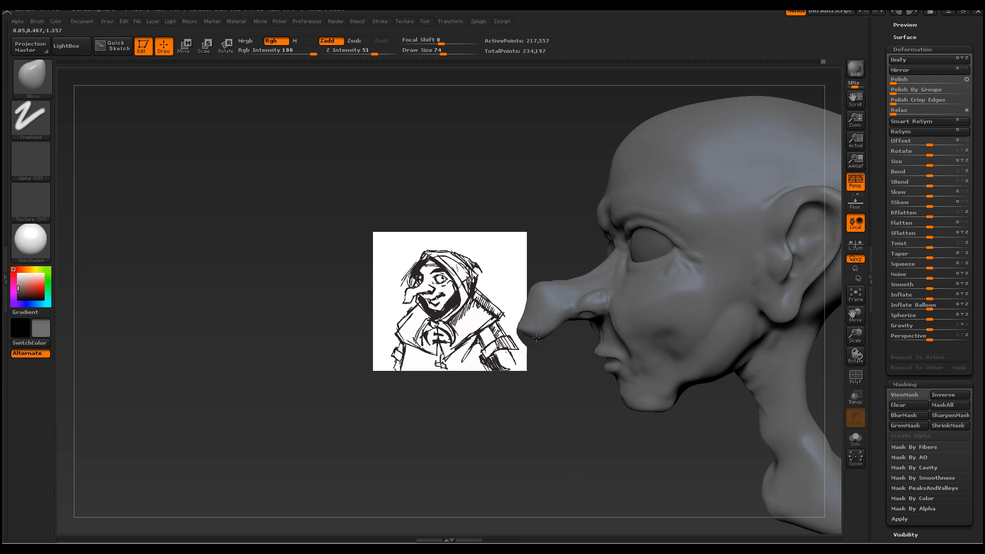
{"action": "left_click_drag", "start_coordinate": [522, 333], "coordinate": [534, 339]}
{"action": "left_click_drag", "start_coordinate": [583, 472], "coordinate": [573, 469]}
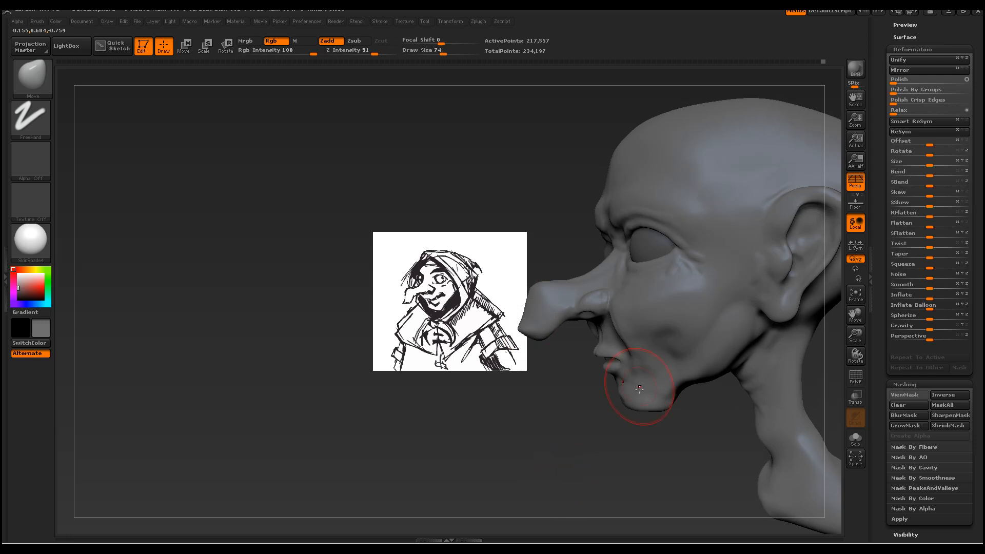
{"action": "mouse_move", "coordinate": [502, 418]}
{"action": "left_mouse_down"}
{"action": "mouse_move", "coordinate": [619, 322]}
{"action": "mouse_move", "coordinate": [577, 336]}
{"action": "left_mouse_up"}
{"action": "left_click_drag", "start_coordinate": [581, 398], "coordinate": [546, 427]}
Reposition the lips and the cheek beside the nose with the Move brush, using draw sizes 44 and 65
{"action": "key", "text": "space"}
{"action": "left_click_drag", "start_coordinate": [598, 336], "coordinate": [590, 335]}
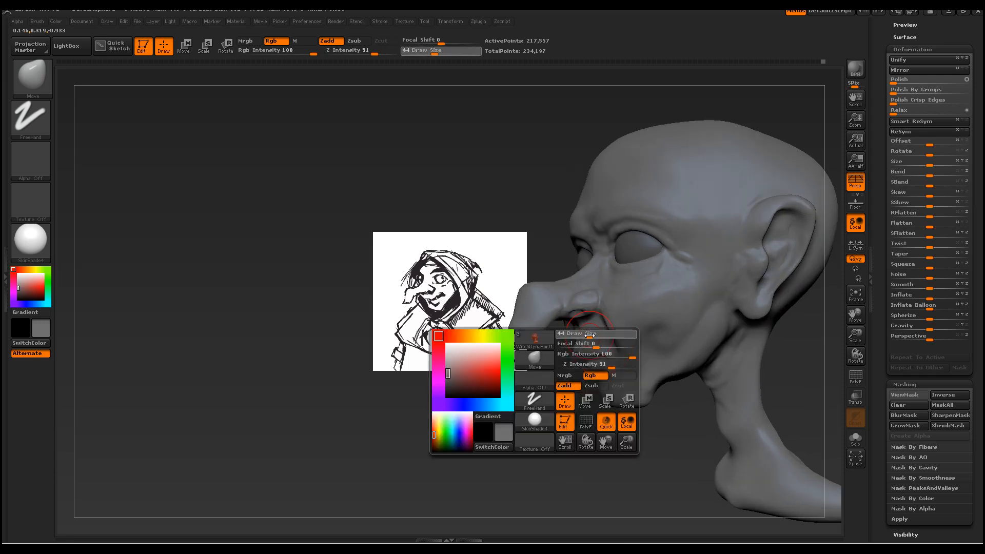
{"action": "left_click_drag", "start_coordinate": [565, 398], "coordinate": [592, 337]}
{"action": "left_click_drag", "start_coordinate": [762, 427], "coordinate": [627, 335]}
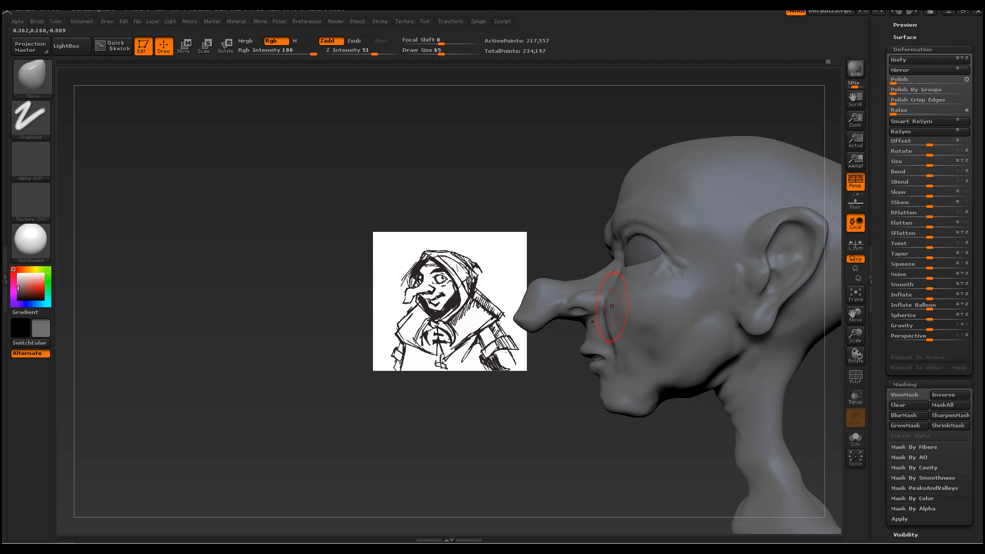
{"action": "left_click_drag", "start_coordinate": [555, 229], "coordinate": [586, 245]}
Smooth the chin and the wrinkles beyond the eye's outer corner, remeshing the head
{"action": "key", "text": "shift"}
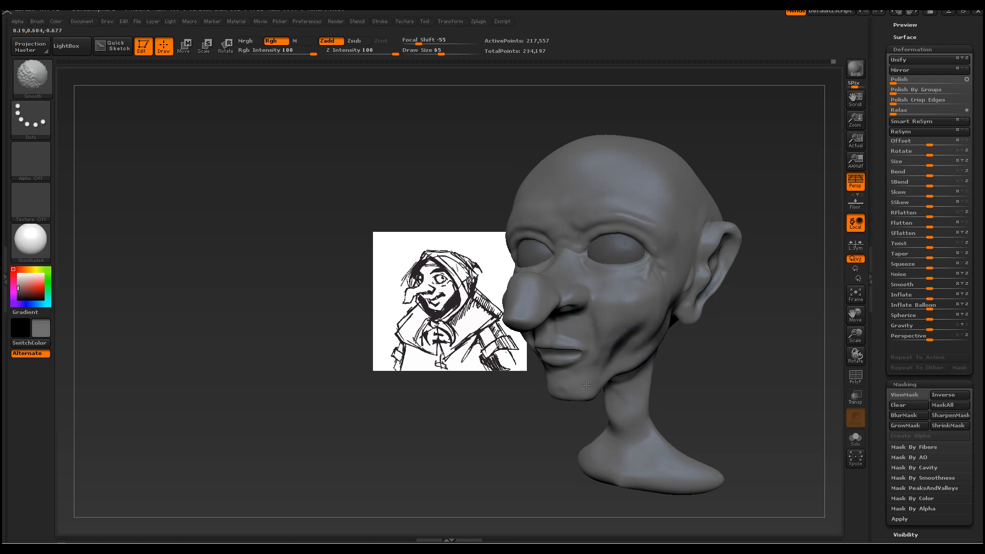
{"action": "mouse_move", "coordinate": [763, 336]}
{"action": "left_mouse_down"}
{"action": "mouse_move", "coordinate": [766, 374]}
{"action": "mouse_move", "coordinate": [795, 362]}
{"action": "mouse_move", "coordinate": [765, 366]}
{"action": "mouse_move", "coordinate": [710, 334]}
{"action": "left_mouse_up"}
{"action": "key", "text": "shift"}
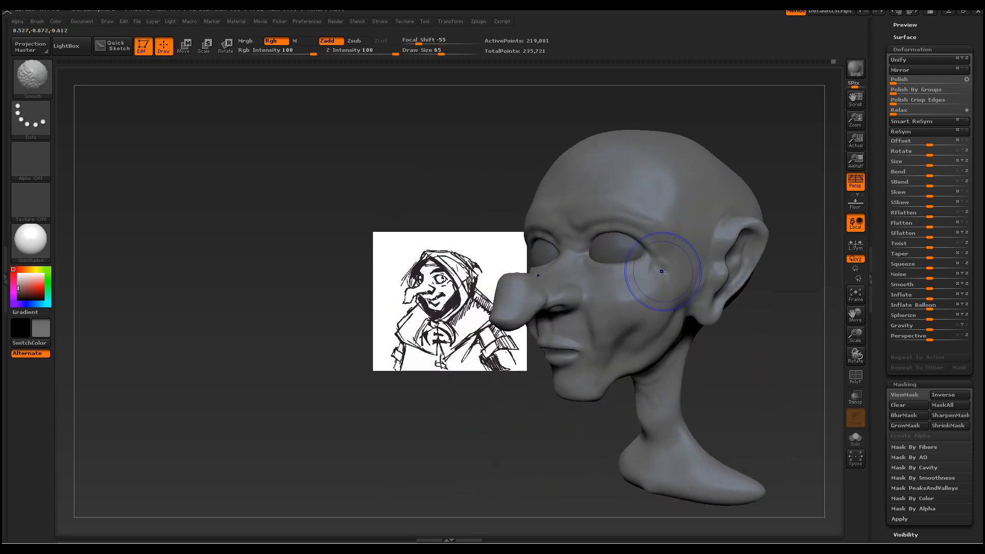
Reshape the cranium's forehead, crown and back with the Move brush at draw size 140
{"action": "left_click_drag", "start_coordinate": [781, 381], "coordinate": [762, 382]}
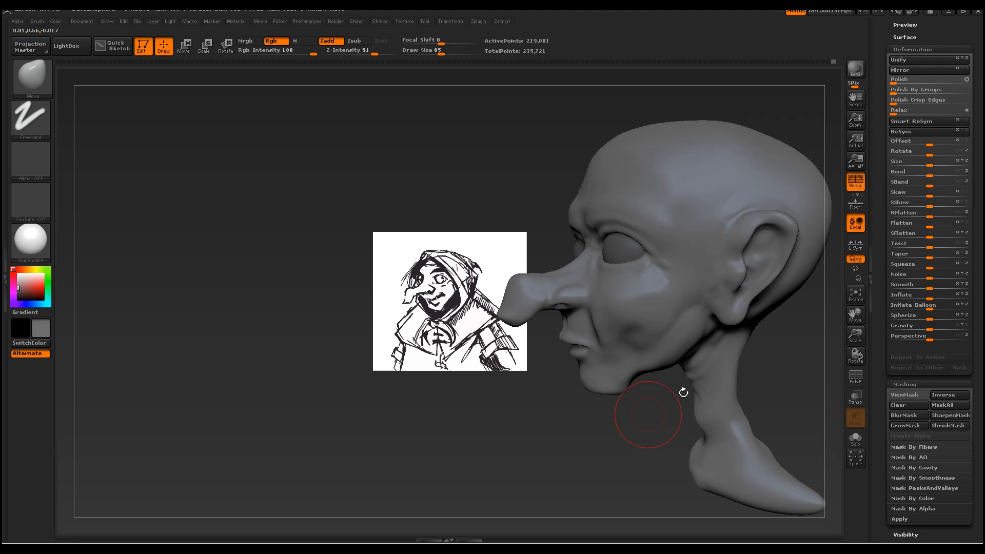
{"action": "mouse_move", "coordinate": [653, 468]}
{"action": "left_mouse_down"}
{"action": "mouse_move", "coordinate": [622, 482]}
{"action": "mouse_move", "coordinate": [619, 350]}
{"action": "left_mouse_up"}
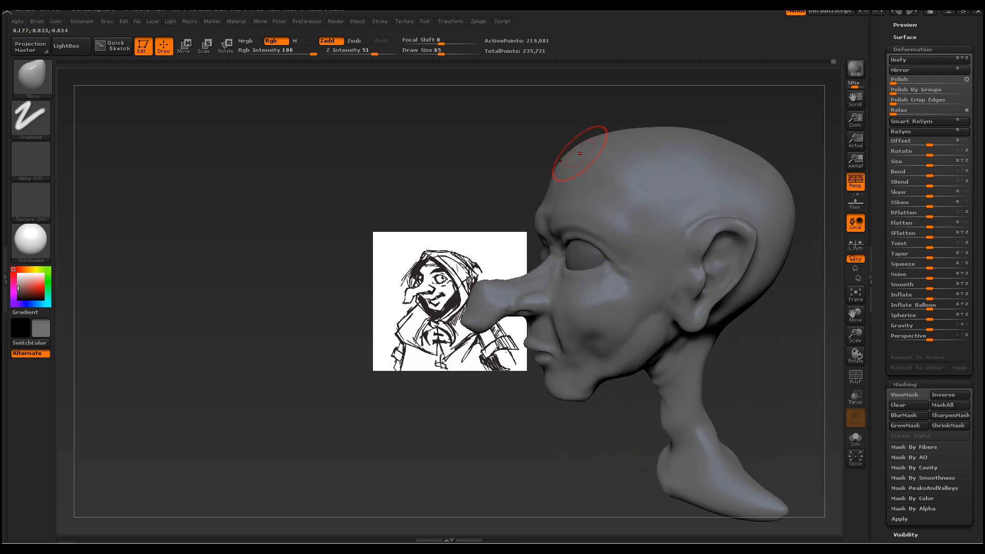
{"action": "mouse_move", "coordinate": [759, 133]}
{"action": "left_mouse_down"}
{"action": "mouse_move", "coordinate": [710, 154]}
{"action": "mouse_move", "coordinate": [678, 185]}
{"action": "mouse_move", "coordinate": [692, 189]}
{"action": "left_mouse_up"}
{"action": "key", "text": "space"}
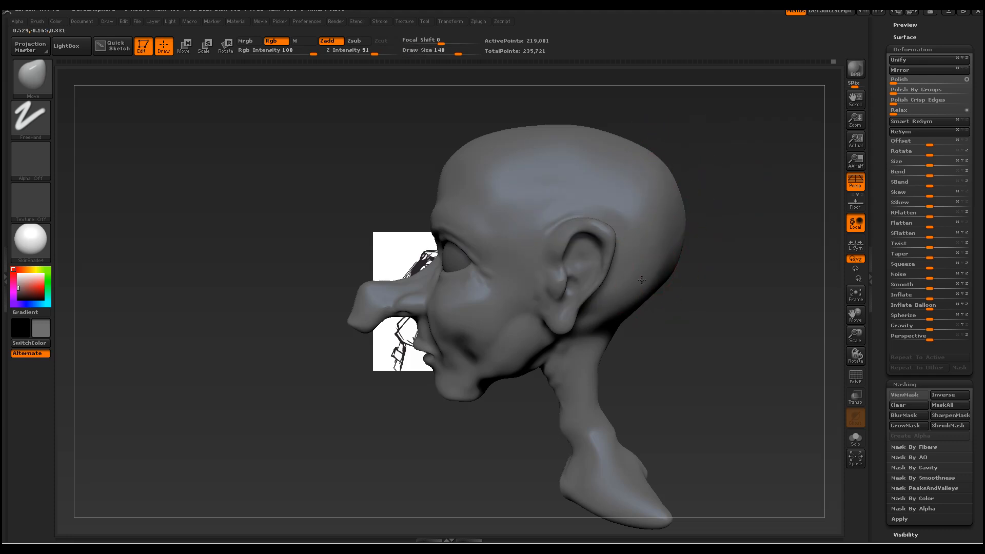
{"action": "mouse_move", "coordinate": [629, 171]}
{"action": "left_mouse_down"}
{"action": "mouse_move", "coordinate": [619, 178]}
{"action": "mouse_move", "coordinate": [647, 164]}
{"action": "left_mouse_up"}
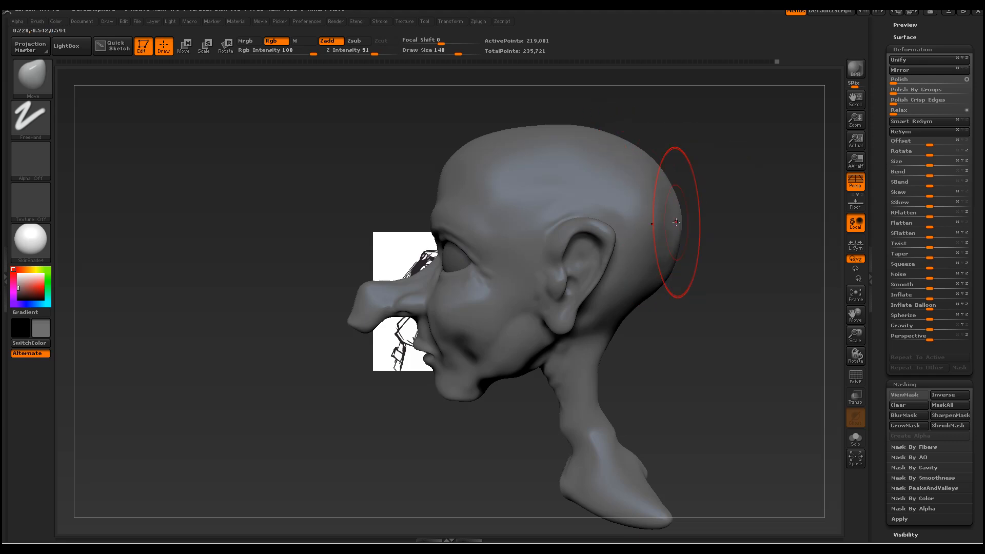
{"action": "left_click_drag", "start_coordinate": [693, 213], "coordinate": [706, 232]}
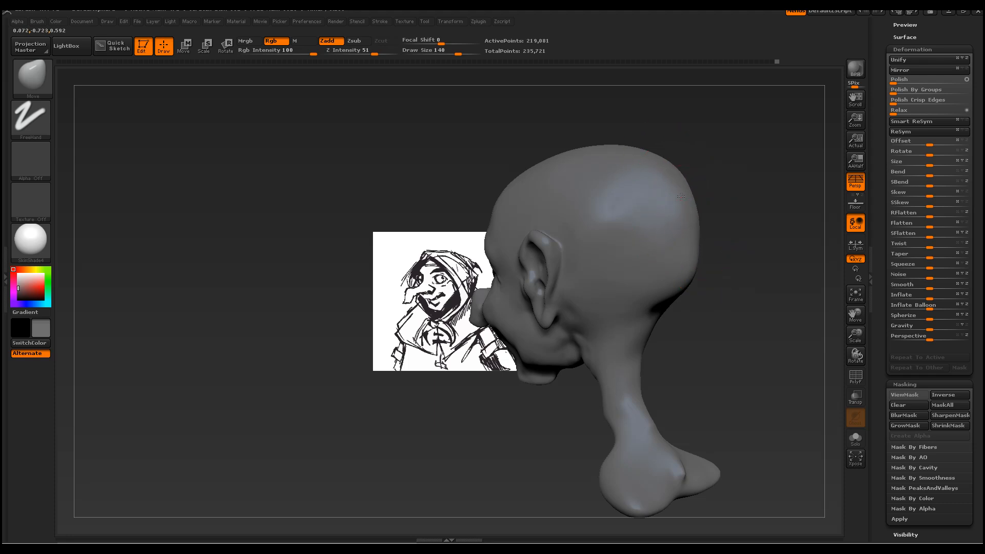
{"action": "left_click_drag", "start_coordinate": [680, 277], "coordinate": [672, 275]}
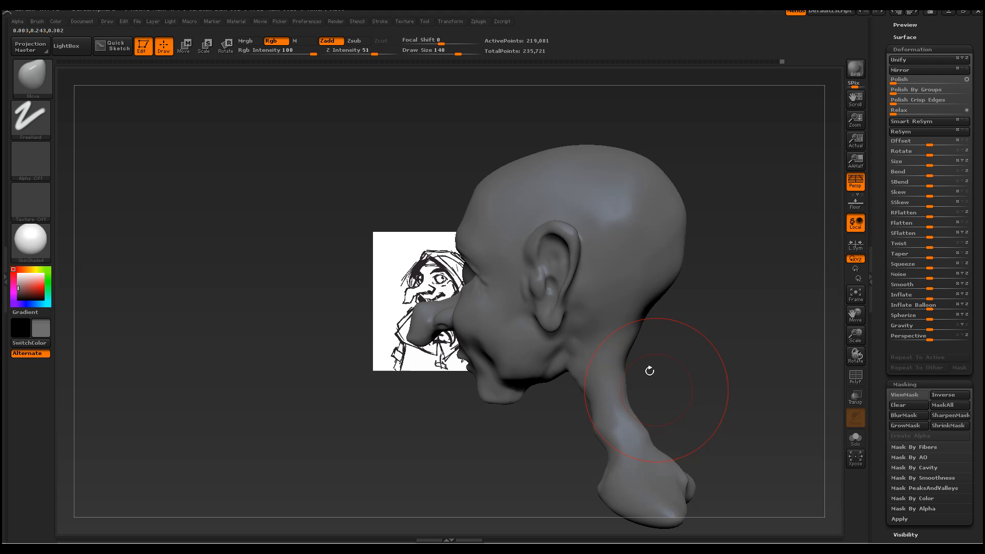
Smooth the flared base of the neck at draw size 140
{"action": "mouse_move", "coordinate": [676, 518]}
{"action": "left_mouse_down"}
{"action": "mouse_move", "coordinate": [663, 514]}
{"action": "mouse_move", "coordinate": [677, 521]}
{"action": "mouse_move", "coordinate": [669, 513]}
{"action": "mouse_move", "coordinate": [707, 481]}
{"action": "mouse_move", "coordinate": [692, 413]}
{"action": "mouse_move", "coordinate": [630, 420]}
{"action": "left_mouse_up"}
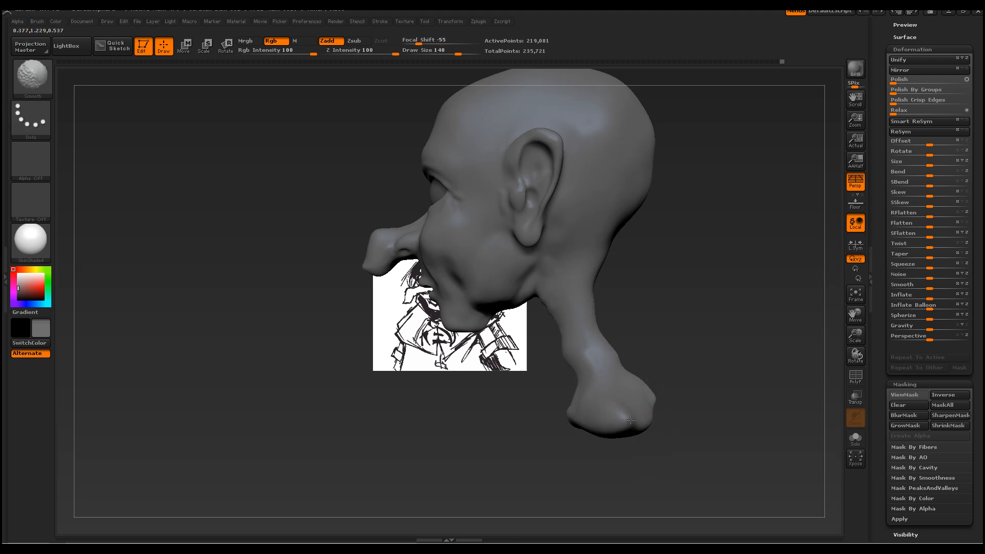
{"action": "mouse_move", "coordinate": [711, 445]}
{"action": "left_mouse_down"}
{"action": "mouse_move", "coordinate": [653, 443]}
{"action": "mouse_move", "coordinate": [698, 401]}
{"action": "mouse_move", "coordinate": [727, 434]}
{"action": "mouse_move", "coordinate": [754, 435]}
{"action": "left_mouse_up"}
{"action": "mouse_move", "coordinate": [697, 415]}
{"action": "left_mouse_down"}
{"action": "mouse_move", "coordinate": [606, 442]}
{"action": "mouse_move", "coordinate": [549, 433]}
{"action": "left_mouse_up"}
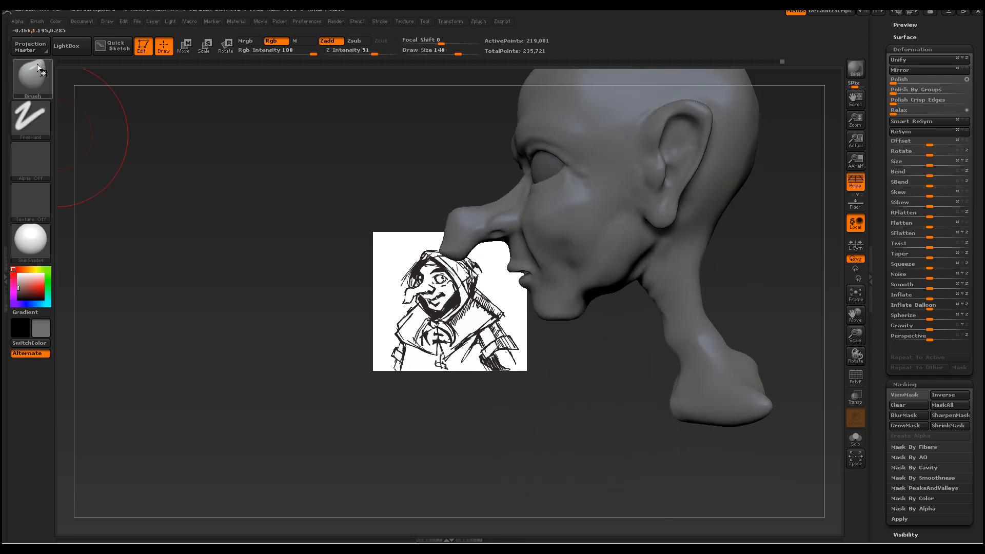
Build up skin folds at the back of the skull and behind the ear using ClayBuildup at draw size 45
{"action": "left_click", "coordinate": [37, 64]}
{"action": "left_click", "coordinate": [133, 87]}
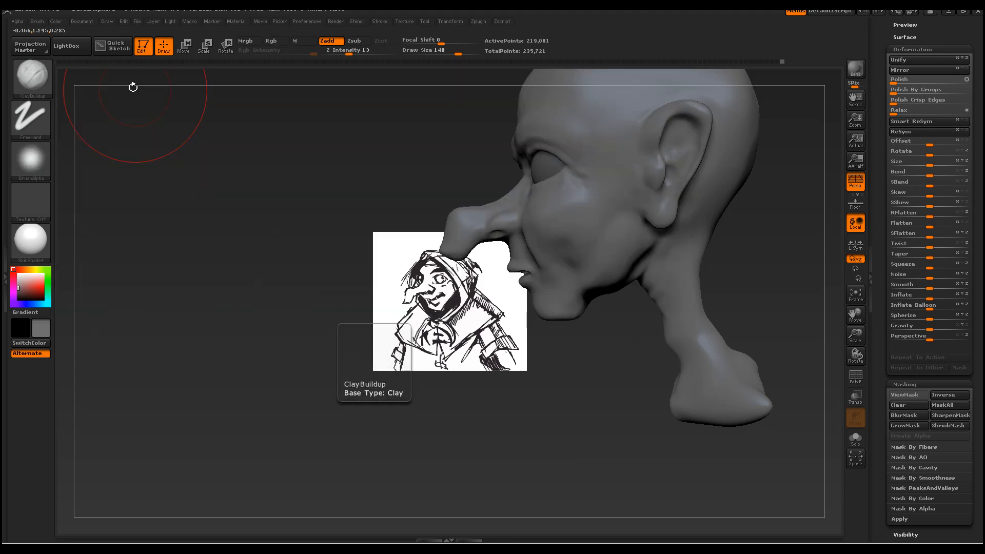
{"action": "key", "text": "space"}
{"action": "left_click_drag", "start_coordinate": [716, 199], "coordinate": [700, 200]}
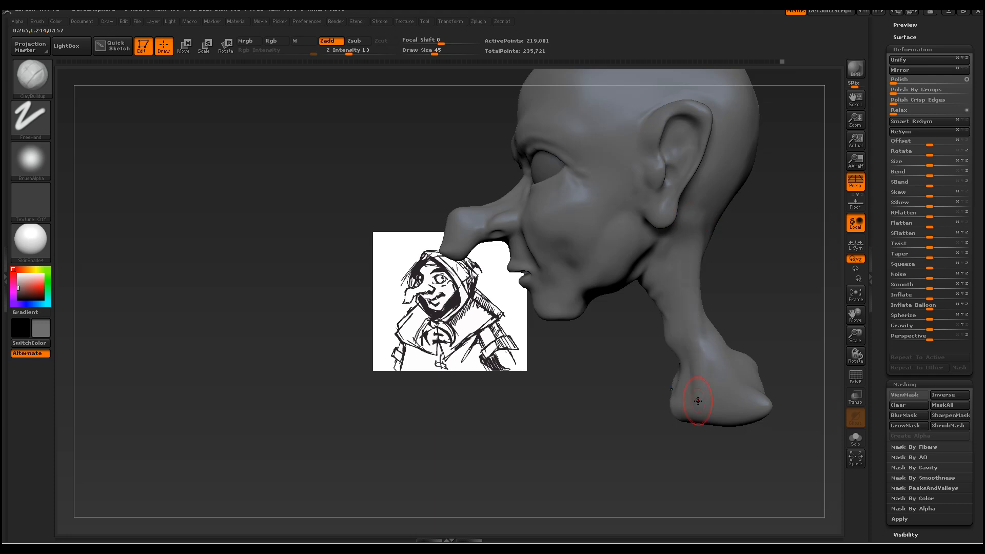
{"action": "mouse_move", "coordinate": [755, 280]}
{"action": "left_mouse_down"}
{"action": "mouse_move", "coordinate": [681, 209]}
{"action": "mouse_move", "coordinate": [759, 207]}
{"action": "left_mouse_up"}
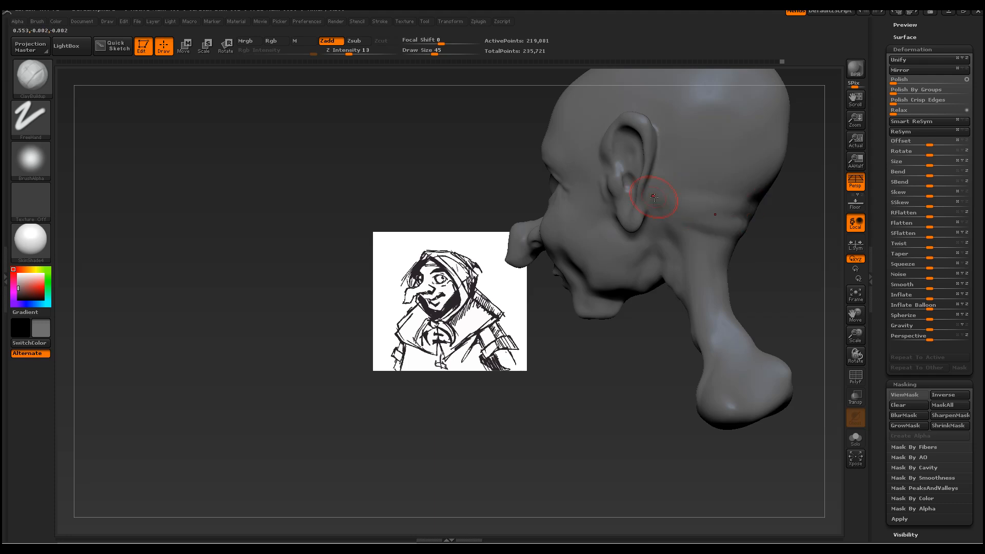
{"action": "left_click_drag", "start_coordinate": [610, 347], "coordinate": [670, 352]}
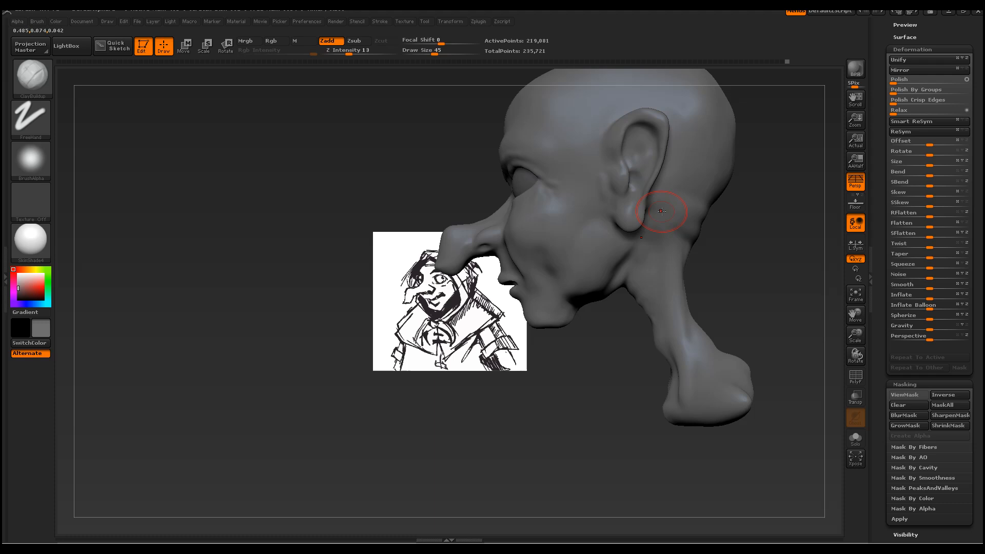
{"action": "left_click_drag", "start_coordinate": [687, 421], "coordinate": [698, 377]}
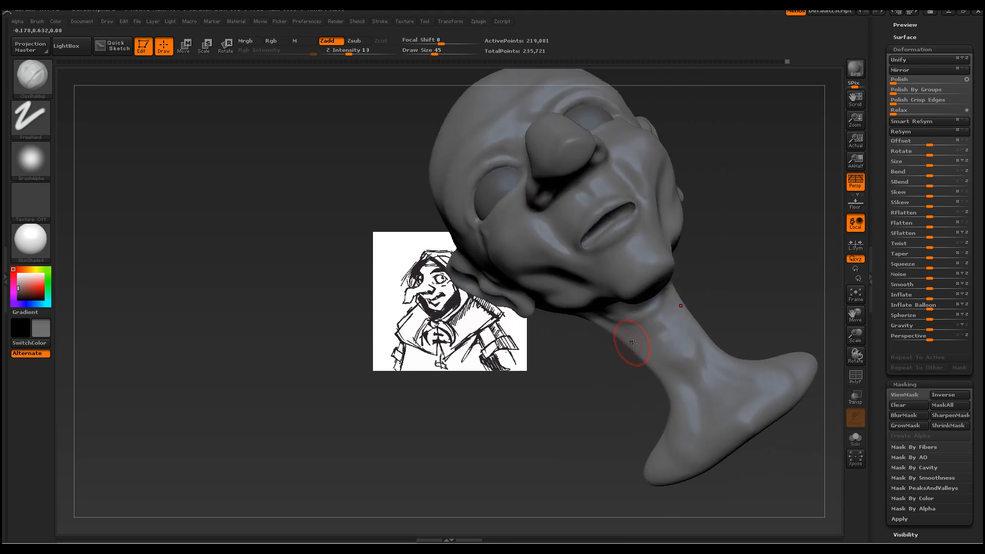
Build up the long side muscles of the neck with ClayBuildup at draw size 19 and soften them
{"action": "key", "text": "space"}
{"action": "left_click_drag", "start_coordinate": [631, 341], "coordinate": [614, 334]}
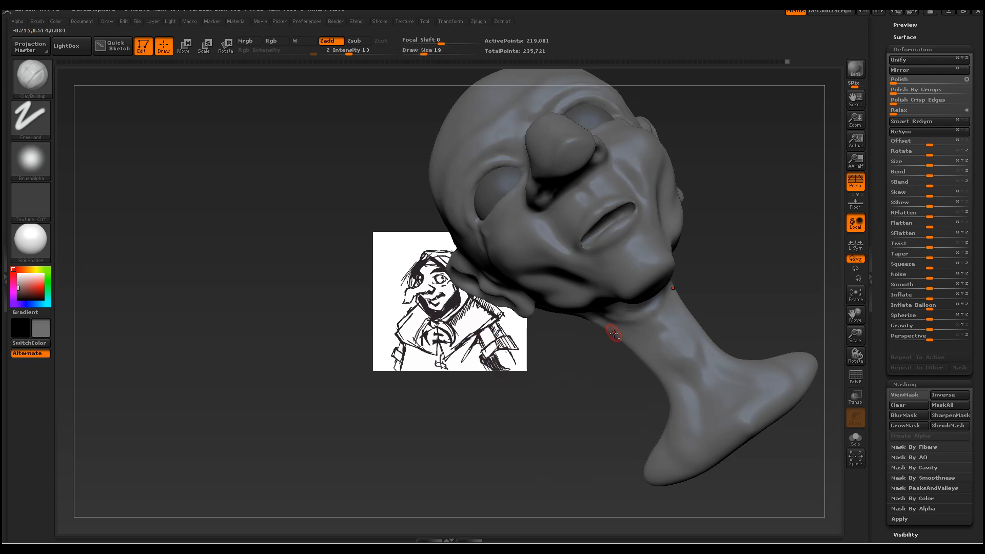
{"action": "key", "text": "shift"}
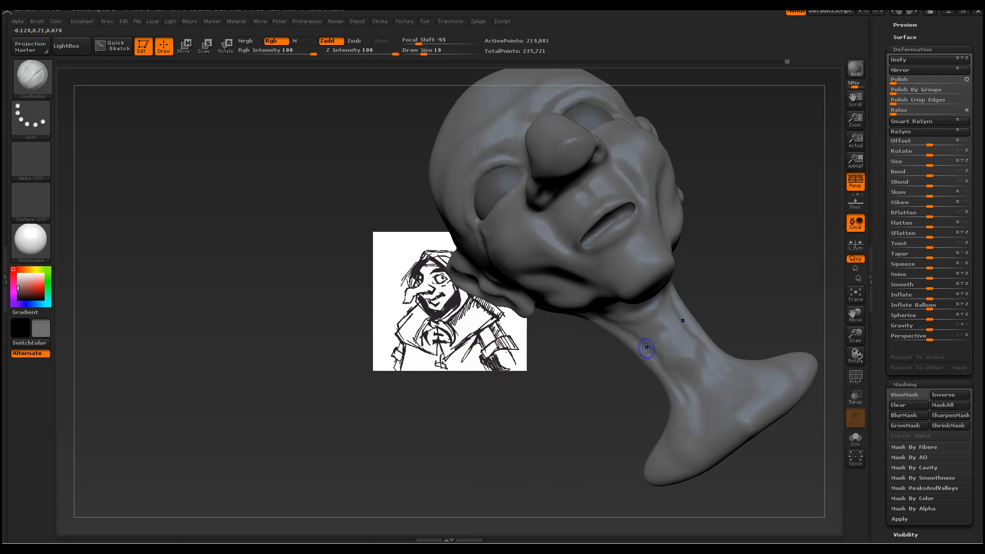
{"action": "mouse_move", "coordinate": [741, 321]}
{"action": "left_mouse_down"}
{"action": "mouse_move", "coordinate": [682, 363]}
{"action": "mouse_move", "coordinate": [671, 386]}
{"action": "left_mouse_up"}
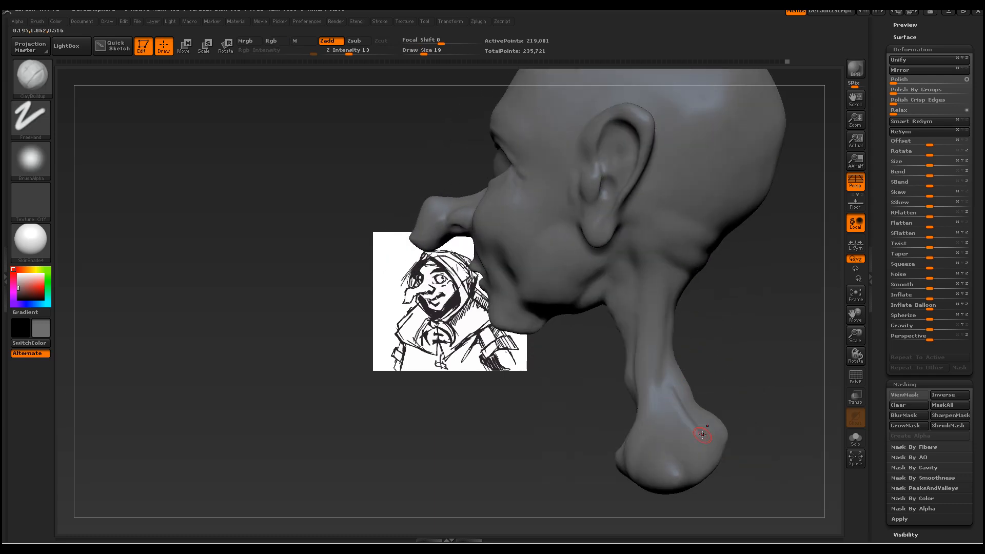
{"action": "left_click_drag", "start_coordinate": [760, 403], "coordinate": [664, 367]}
{"action": "key", "text": "shift"}
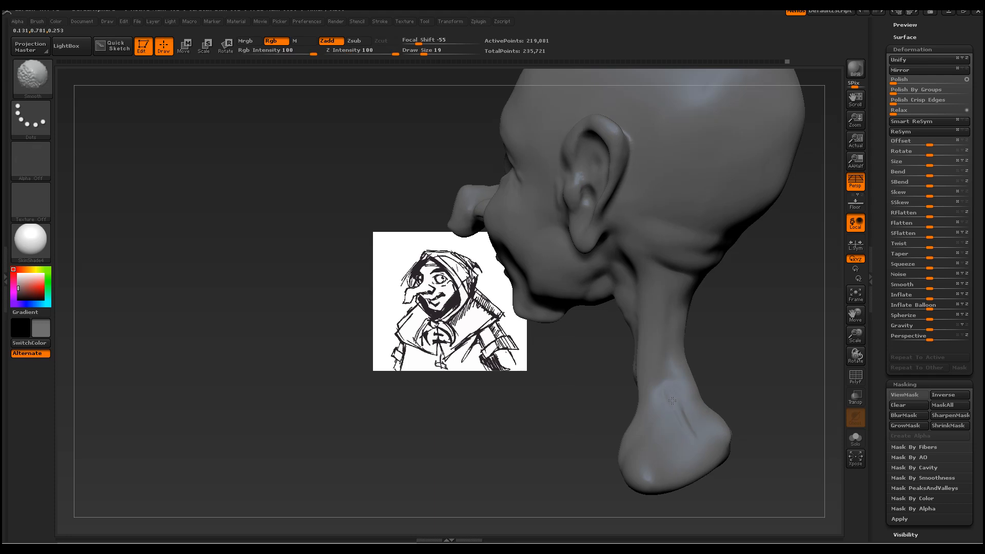
{"action": "left_click_drag", "start_coordinate": [508, 383], "coordinate": [577, 346]}
Sculpt the Adam's apple at the front of the throat and a small notch between the collarbones
{"action": "left_click_drag", "start_coordinate": [695, 395], "coordinate": [765, 375]}
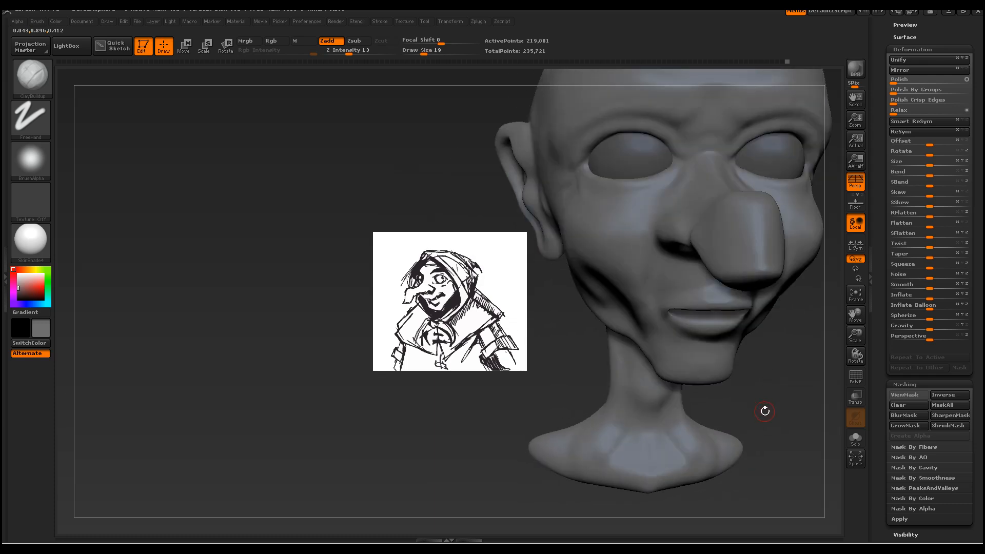
{"action": "left_click_drag", "start_coordinate": [765, 411], "coordinate": [738, 406]}
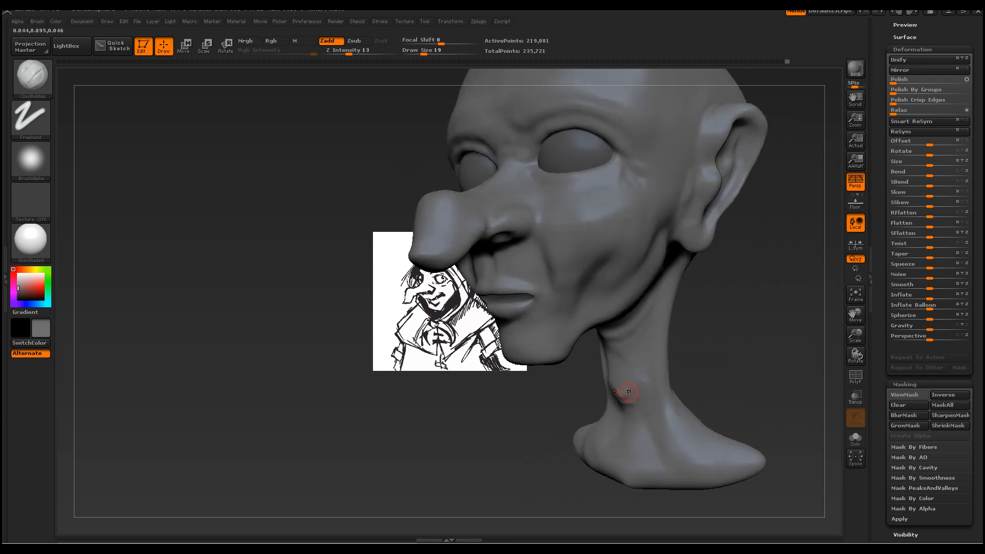
{"action": "mouse_move", "coordinate": [615, 382]}
{"action": "left_mouse_down"}
{"action": "mouse_move", "coordinate": [647, 378]}
{"action": "mouse_move", "coordinate": [626, 409]}
{"action": "left_mouse_up"}
{"action": "key", "text": "shift"}
{"action": "left_click_drag", "start_coordinate": [756, 392], "coordinate": [676, 454]}
{"action": "mouse_move", "coordinate": [629, 478]}
{"action": "left_mouse_down"}
{"action": "mouse_move", "coordinate": [620, 461]}
{"action": "mouse_move", "coordinate": [635, 457]}
{"action": "left_mouse_up"}
Build up the collarbone area at the neck's base at draw size 59 and smooth it
{"action": "key", "text": "space"}
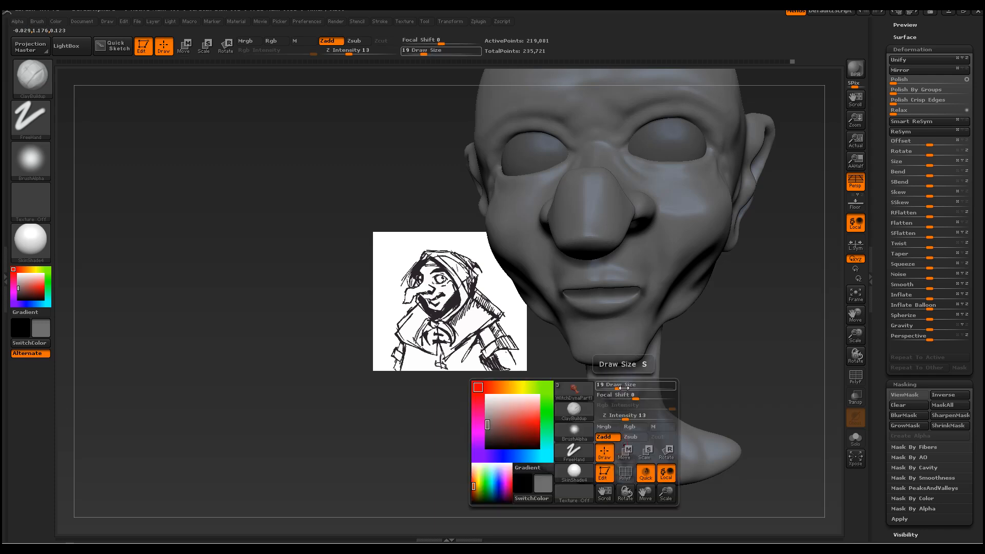
{"action": "left_click_drag", "start_coordinate": [621, 397], "coordinate": [635, 397]}
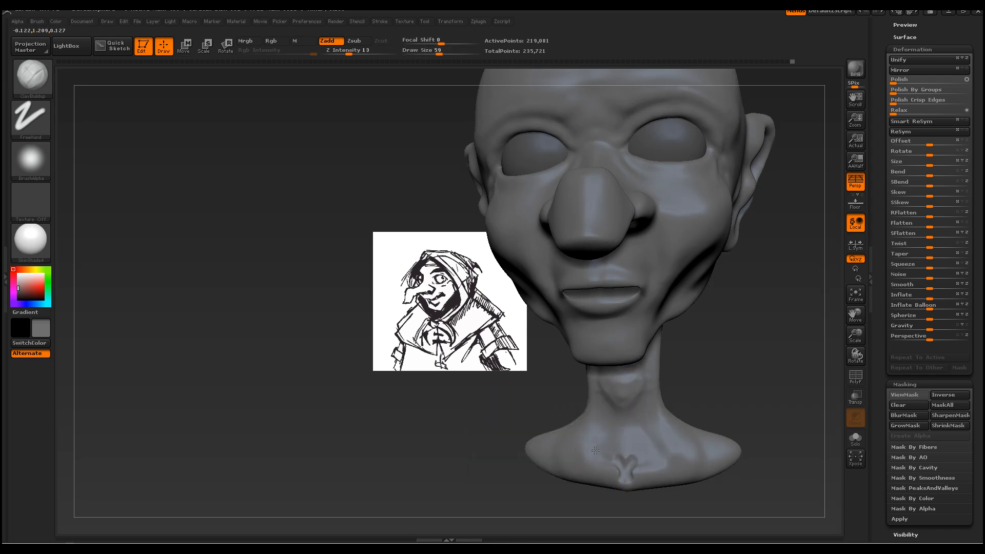
{"action": "left_click_drag", "start_coordinate": [617, 449], "coordinate": [660, 451]}
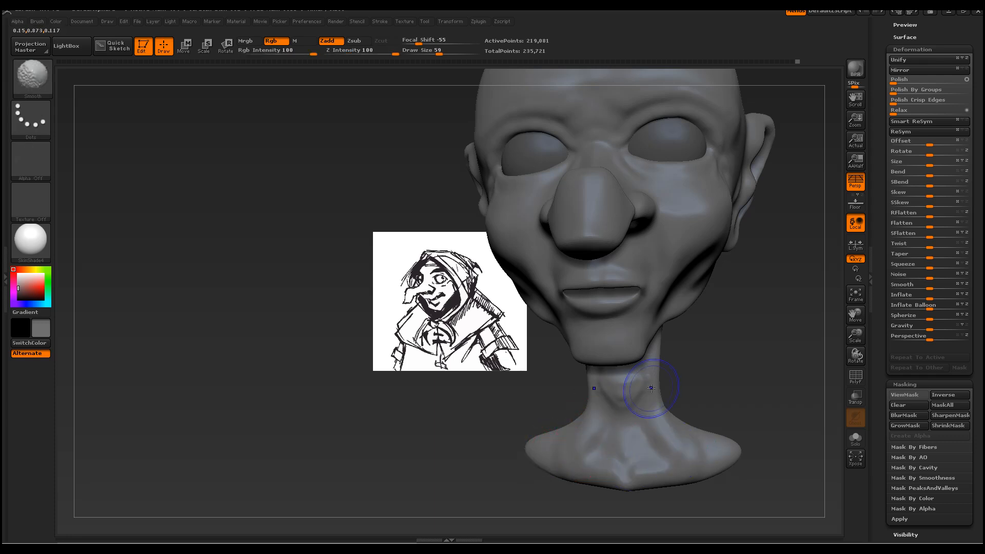
Slim the neck's silhouette with the Move brush at draw size 130 and smooth the flared base
{"action": "left_click_drag", "start_coordinate": [691, 366], "coordinate": [759, 287]}
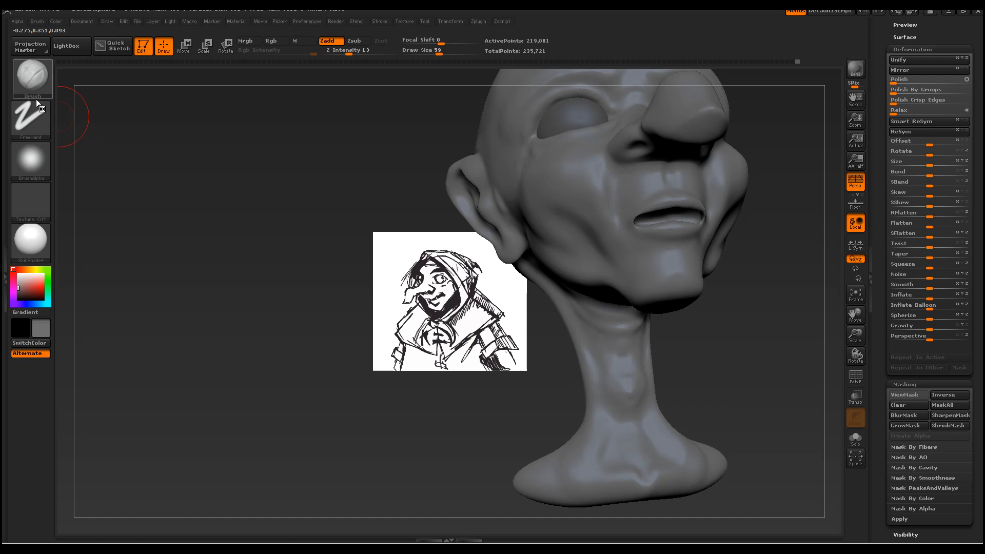
{"action": "left_click", "coordinate": [32, 77]}
{"action": "left_click", "coordinate": [295, 92]}
{"action": "key", "text": "space"}
{"action": "left_click_drag", "start_coordinate": [592, 363], "coordinate": [615, 359]}
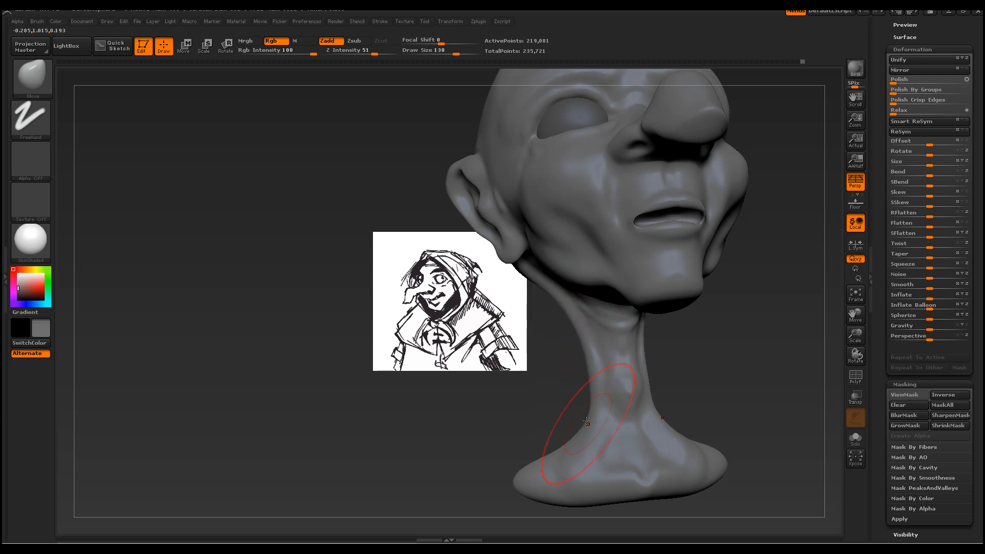
{"action": "mouse_move", "coordinate": [667, 426]}
{"action": "left_mouse_down"}
{"action": "mouse_move", "coordinate": [642, 356]}
{"action": "mouse_move", "coordinate": [704, 364]}
{"action": "mouse_move", "coordinate": [667, 349]}
{"action": "mouse_move", "coordinate": [670, 330]}
{"action": "mouse_move", "coordinate": [699, 369]}
{"action": "left_mouse_up"}
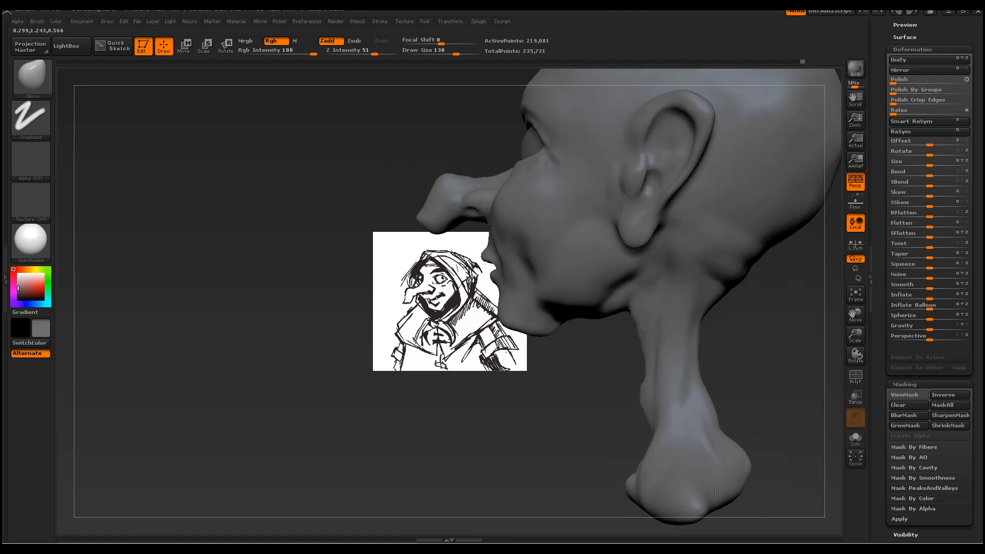
{"action": "key", "text": "shift"}
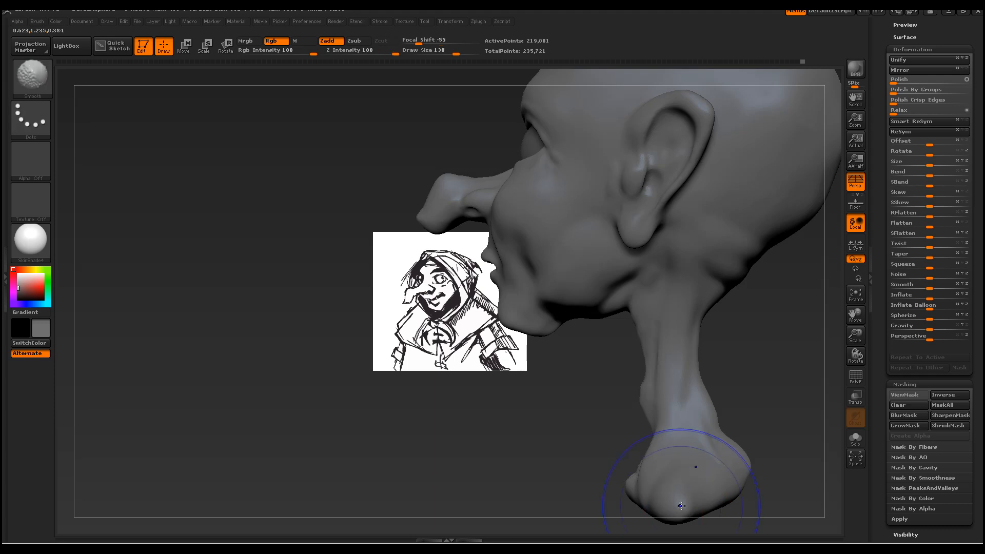
{"action": "left_click_drag", "start_coordinate": [695, 339], "coordinate": [685, 336], "text": "shift"}
Sculpt horizontal wrinkles across the forehead with ClayBuildup at draw size 24 and soften them
{"action": "left_click_drag", "start_coordinate": [653, 303], "coordinate": [608, 436], "text": "alt"}
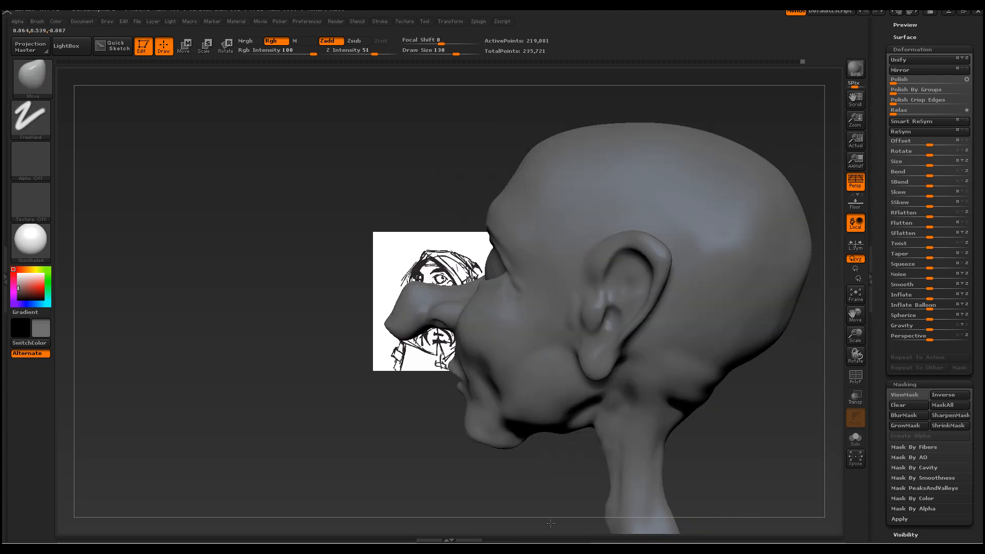
{"action": "left_click_drag", "start_coordinate": [352, 167], "coordinate": [429, 202]}
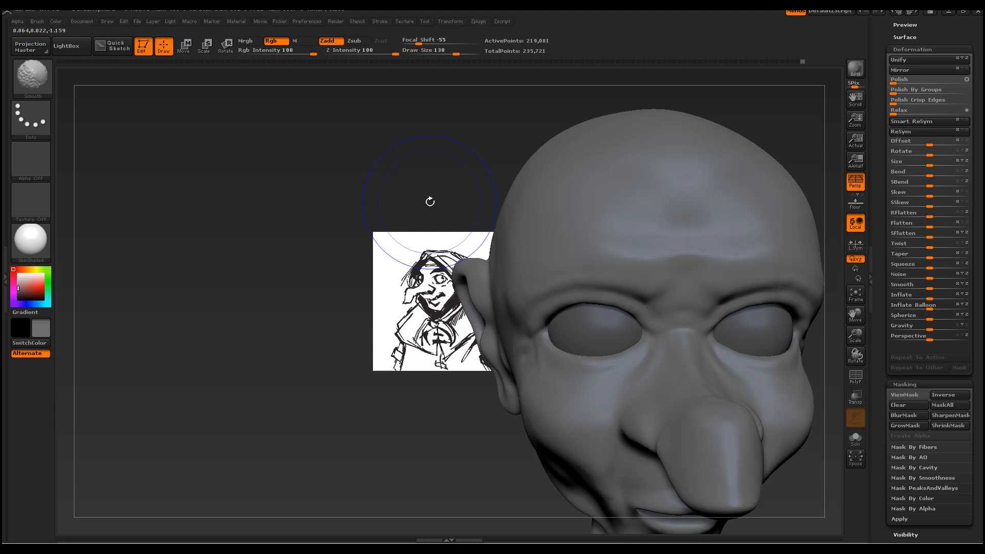
{"action": "left_click", "coordinate": [31, 77]}
{"action": "left_click", "coordinate": [138, 93]}
{"action": "mouse_move", "coordinate": [302, 226]}
{"action": "left_mouse_down"}
{"action": "mouse_move", "coordinate": [572, 220]}
{"action": "mouse_move", "coordinate": [525, 230]}
{"action": "left_mouse_up"}
{"action": "key", "text": "space"}
{"action": "mouse_move", "coordinate": [606, 233]}
{"action": "left_mouse_down"}
{"action": "mouse_move", "coordinate": [615, 231]}
{"action": "mouse_move", "coordinate": [604, 226]}
{"action": "mouse_move", "coordinate": [622, 264]}
{"action": "left_mouse_up"}
{"action": "mouse_move", "coordinate": [576, 221]}
{"action": "left_mouse_down"}
{"action": "mouse_move", "coordinate": [657, 228]}
{"action": "mouse_move", "coordinate": [543, 232]}
{"action": "mouse_move", "coordinate": [703, 233]}
{"action": "mouse_move", "coordinate": [549, 226]}
{"action": "mouse_move", "coordinate": [662, 205]}
{"action": "mouse_move", "coordinate": [536, 211]}
{"action": "mouse_move", "coordinate": [637, 203]}
{"action": "mouse_move", "coordinate": [590, 200]}
{"action": "left_mouse_up"}
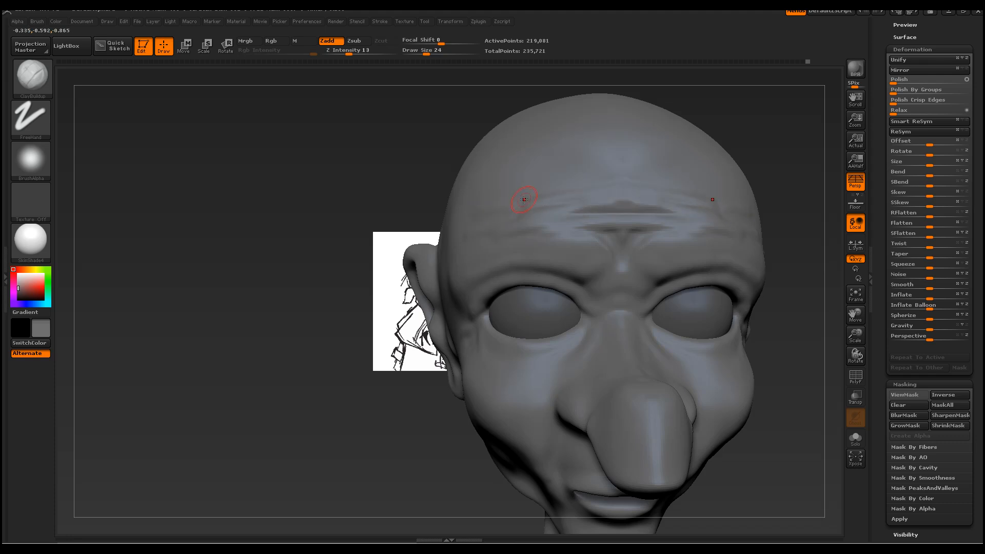
{"action": "key", "text": "shift"}
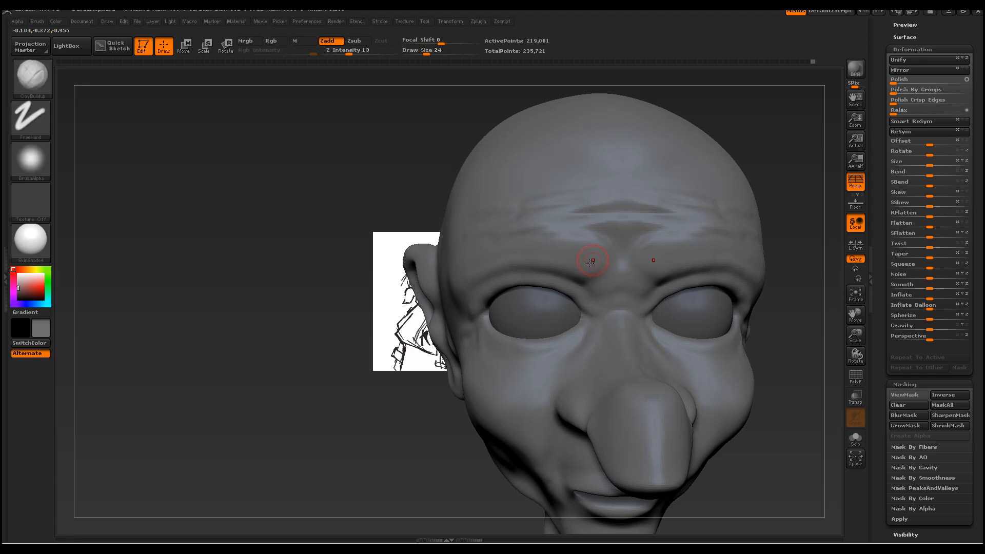
Add subtle folds above the inner brows at Z Intensity 8 and smooth the forehead wrinkles
{"action": "left_click_drag", "start_coordinate": [348, 52], "coordinate": [342, 52]}
{"action": "left_click_drag", "start_coordinate": [596, 265], "coordinate": [562, 262]}
{"action": "key", "text": "shift"}
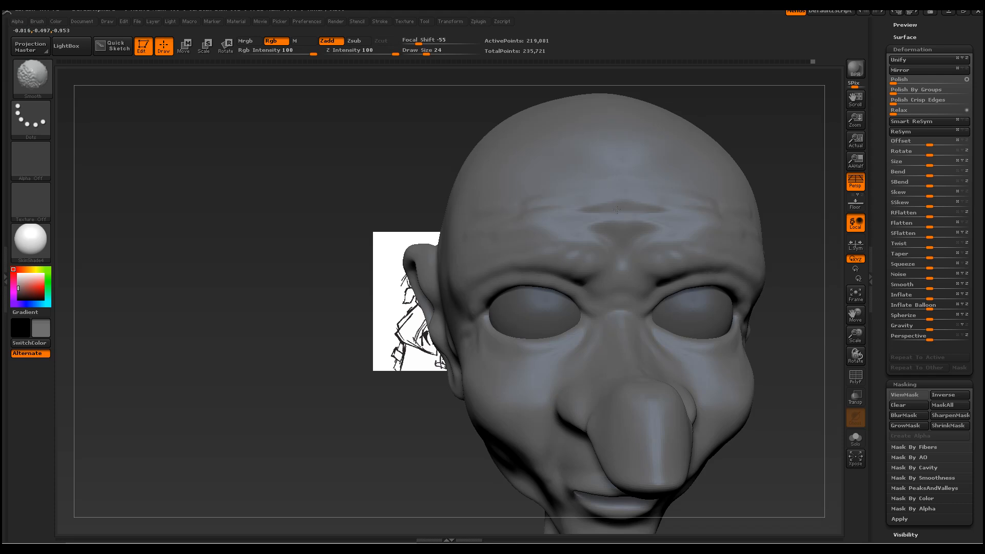
Sculpt fine wrinkles under the eyes and around the eyelids at draw size 10
{"action": "key", "text": "space"}
{"action": "left_click_drag", "start_coordinate": [509, 352], "coordinate": [498, 352]}
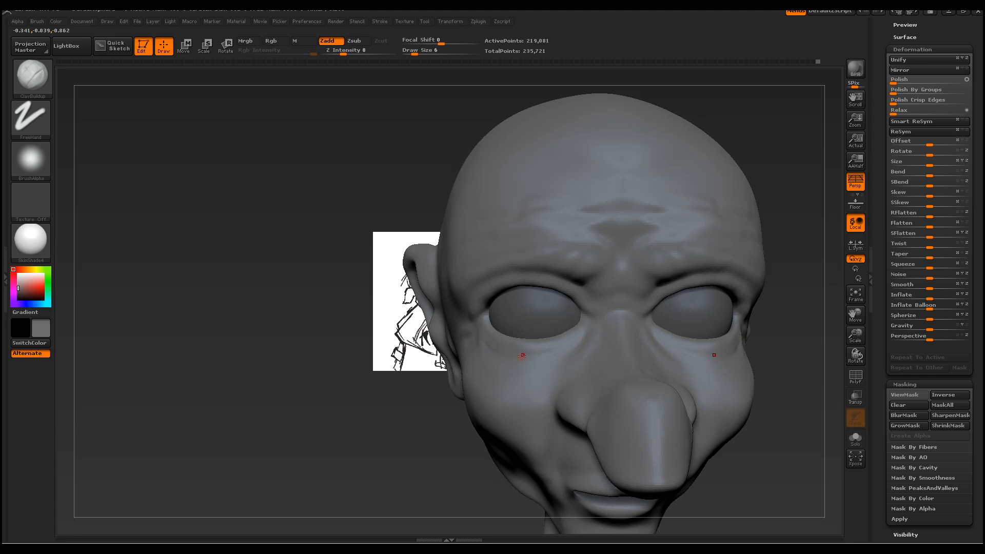
{"action": "key", "text": "space"}
{"action": "left_click_drag", "start_coordinate": [513, 354], "coordinate": [516, 354]}
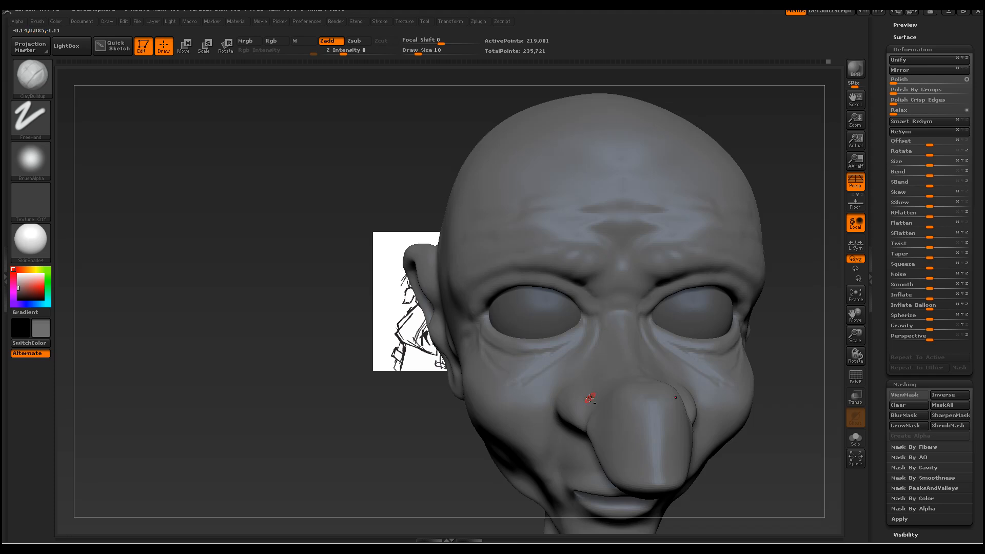
{"action": "right_click_drag", "start_coordinate": [520, 402], "coordinate": [591, 384]}
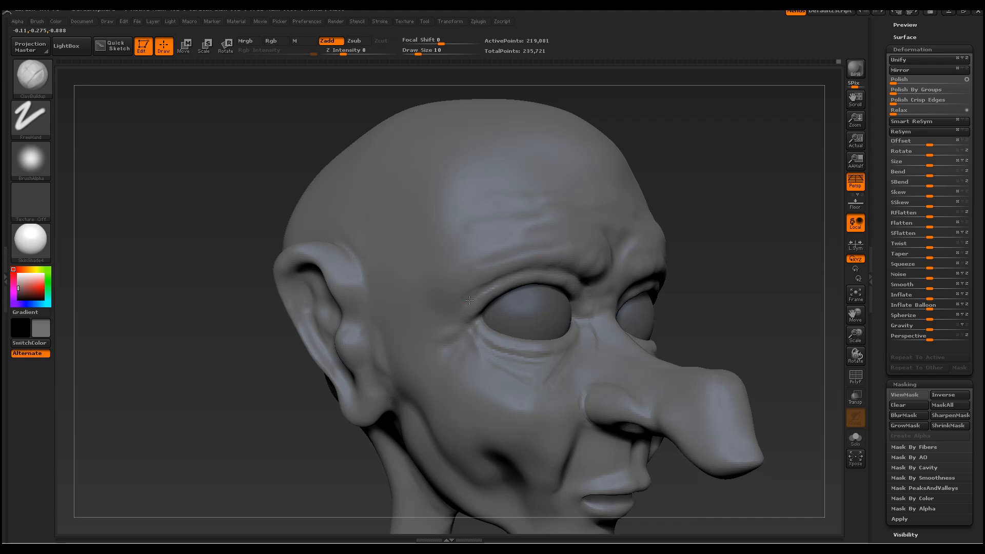
{"action": "right_click_drag", "start_coordinate": [663, 306], "coordinate": [609, 285]}
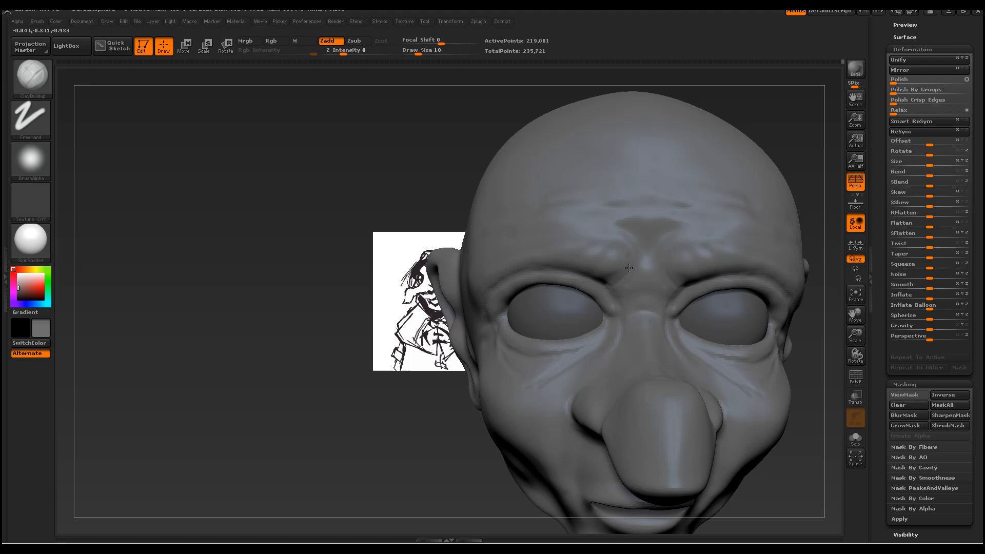
Build up folds at the brow's outer end and along the cheekbone at draw size 22, smoothing the cheek
{"action": "mouse_move", "coordinate": [398, 425]}
{"action": "left_mouse_down"}
{"action": "mouse_move", "coordinate": [384, 445]}
{"action": "mouse_move", "coordinate": [400, 445]}
{"action": "left_mouse_up"}
{"action": "key", "text": "space"}
{"action": "left_click_drag", "start_coordinate": [545, 278], "coordinate": [559, 301]}
{"action": "key", "text": "ctrl+z"}
{"action": "key", "text": "ctrl+shift+z"}
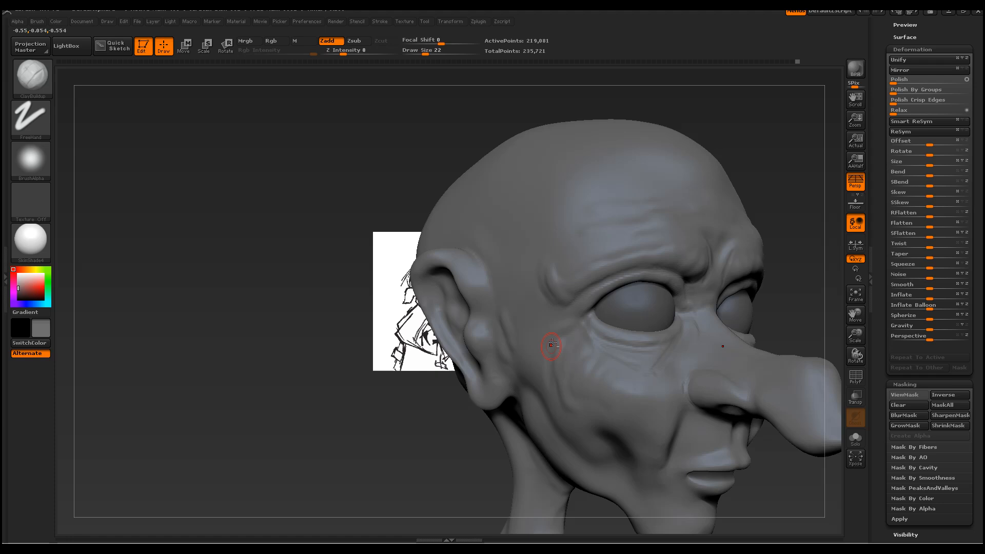
{"action": "left_click_drag", "start_coordinate": [565, 306], "coordinate": [562, 308]}
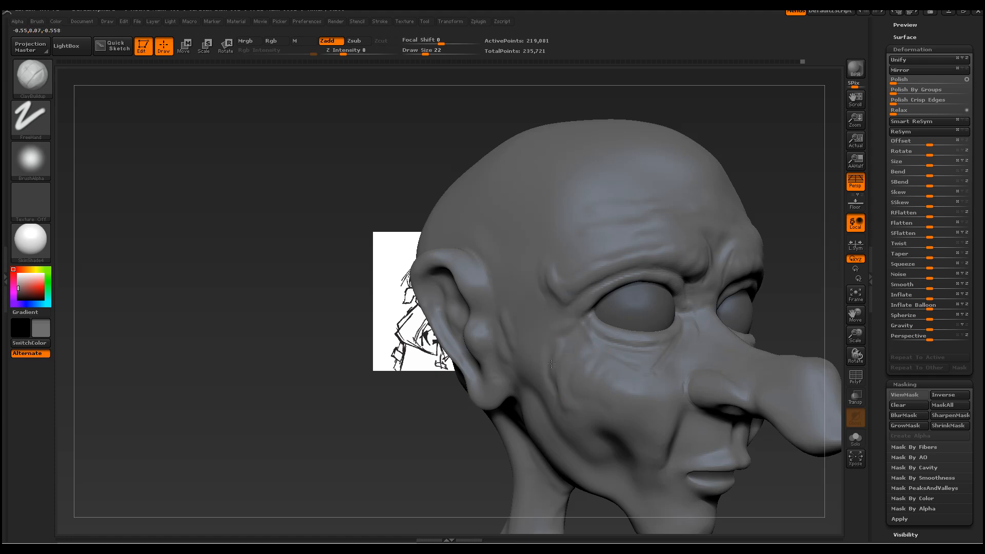
{"action": "key", "text": "shift"}
{"action": "key", "text": "shift"}
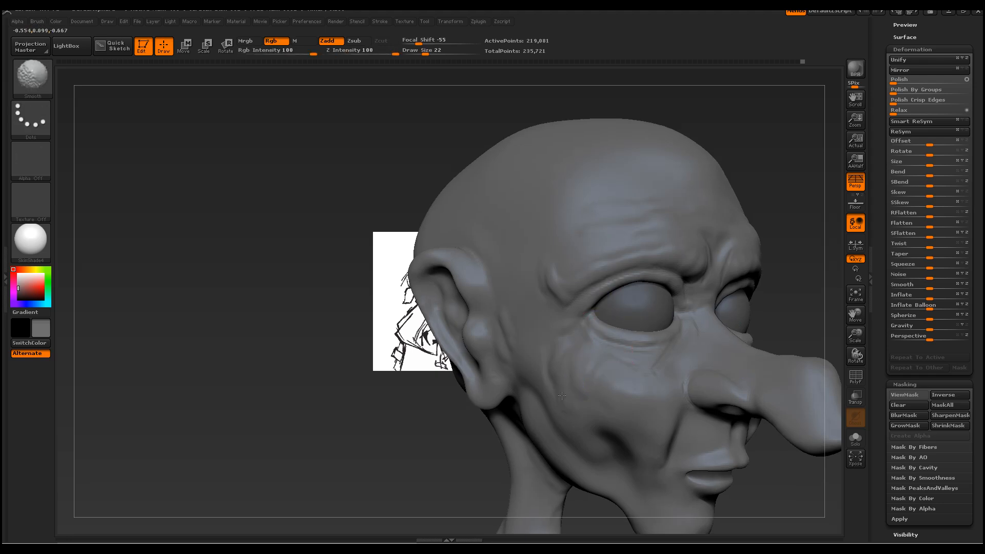
Remesh the head with DynaMesh and check it from the other side
{"action": "mouse_move", "coordinate": [787, 223]}
{"action": "left_mouse_down"}
{"action": "mouse_move", "coordinate": [754, 214]}
{"action": "mouse_move", "coordinate": [797, 209]}
{"action": "mouse_move", "coordinate": [760, 219]}
{"action": "mouse_move", "coordinate": [623, 192]}
{"action": "left_mouse_up"}
{"action": "key", "text": "shift"}
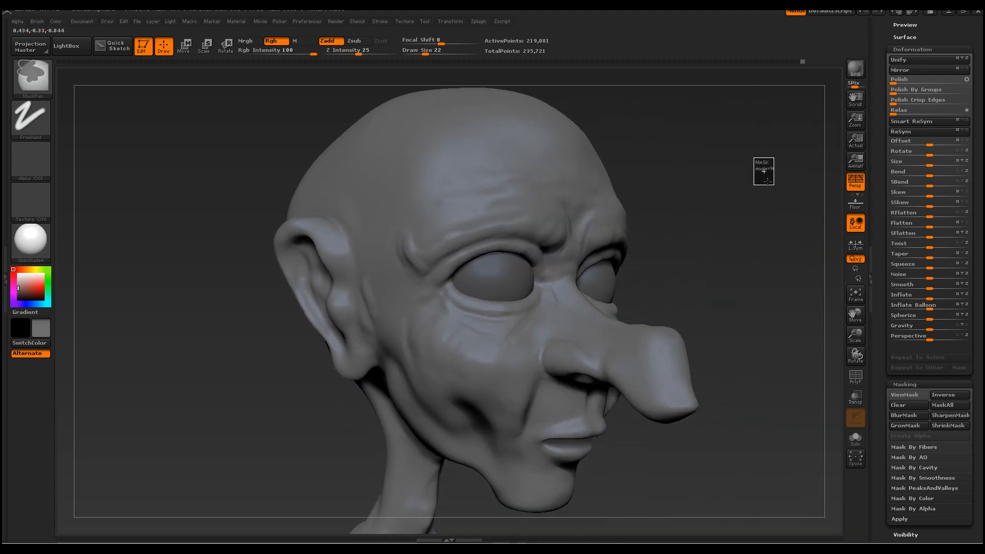
{"action": "mouse_move", "coordinate": [763, 209]}
{"action": "left_mouse_down"}
{"action": "mouse_move", "coordinate": [703, 200]}
{"action": "mouse_move", "coordinate": [740, 191]}
{"action": "mouse_move", "coordinate": [811, 299]}
{"action": "left_mouse_up"}
{"action": "key", "text": "shift"}
{"action": "mouse_move", "coordinate": [858, 336]}
{"action": "left_mouse_down"}
{"action": "mouse_move", "coordinate": [842, 313]}
{"action": "mouse_move", "coordinate": [732, 325]}
{"action": "left_mouse_up"}
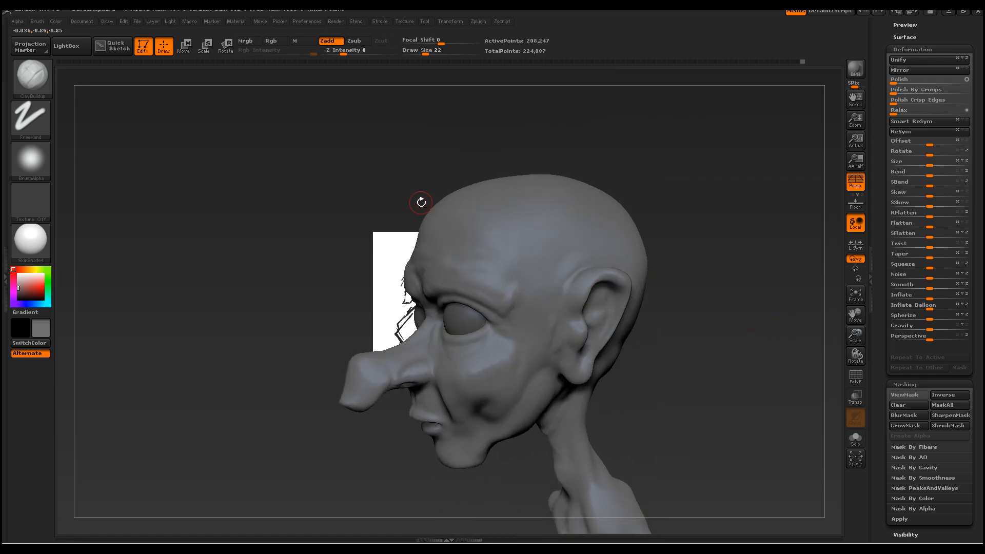
Build up the edge of the upper lip with ClayBuildup at draw size 13
{"action": "left_click_drag", "start_coordinate": [696, 319], "coordinate": [749, 299]}
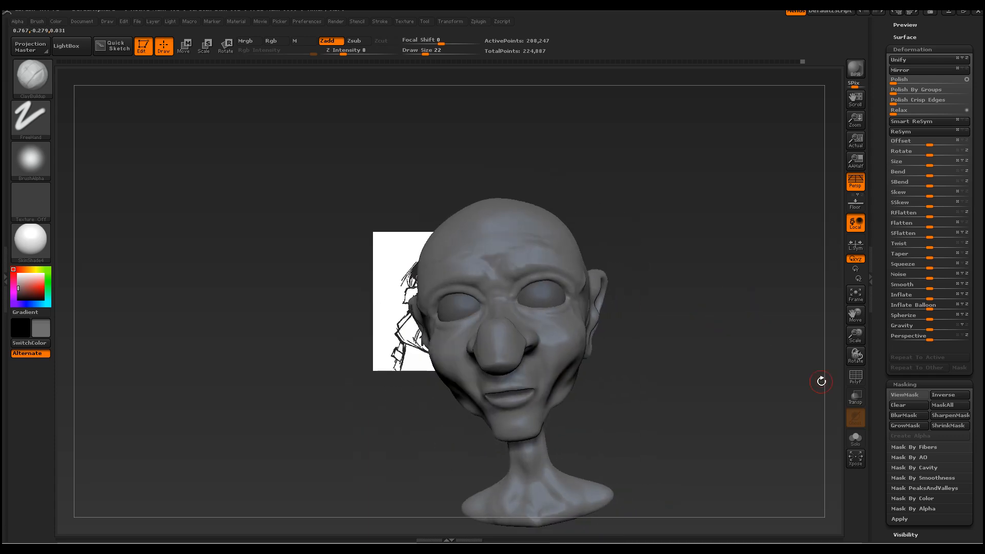
{"action": "left_click_drag", "start_coordinate": [855, 336], "coordinate": [674, 444]}
{"action": "left_click_drag", "start_coordinate": [749, 451], "coordinate": [715, 364]}
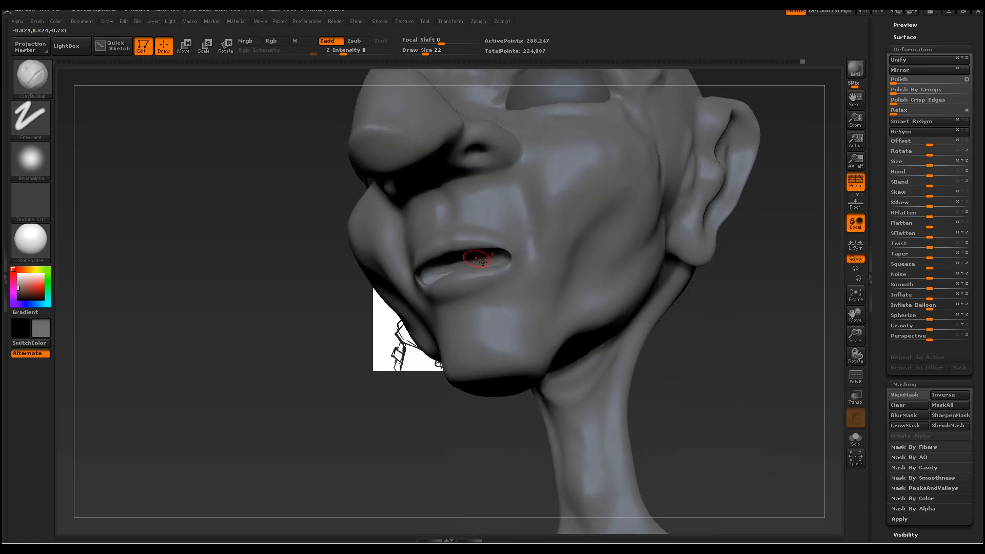
{"action": "left_click_drag", "start_coordinate": [660, 308], "coordinate": [498, 288]}
{"action": "key", "text": "space"}
{"action": "left_click_drag", "start_coordinate": [855, 334], "coordinate": [741, 334]}
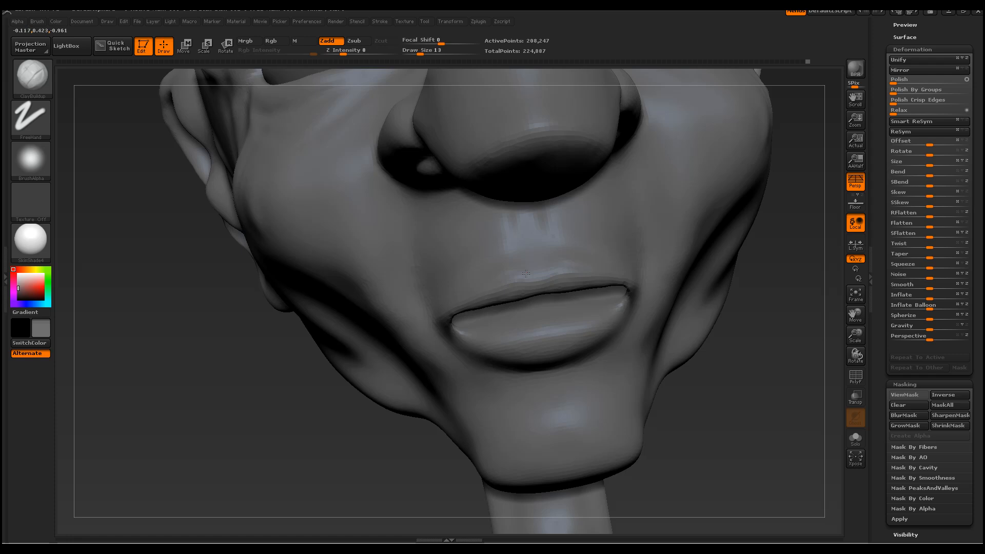
Remesh the head at a DynaMesh resolution of 368
{"action": "scroll", "coordinate": [929, 288], "scroll_direction": "up", "scroll_amount": 15}
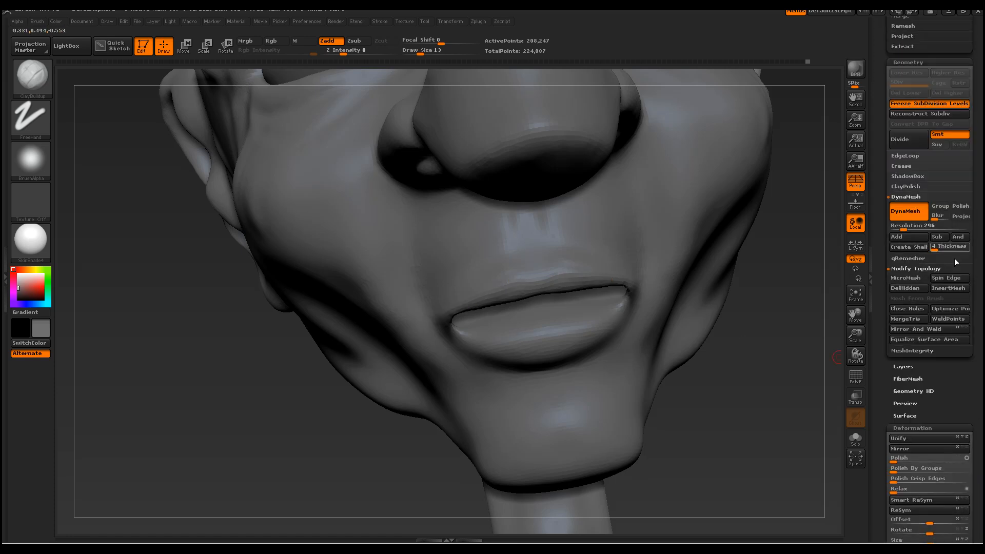
{"action": "left_click_drag", "start_coordinate": [904, 230], "coordinate": [905, 230]}
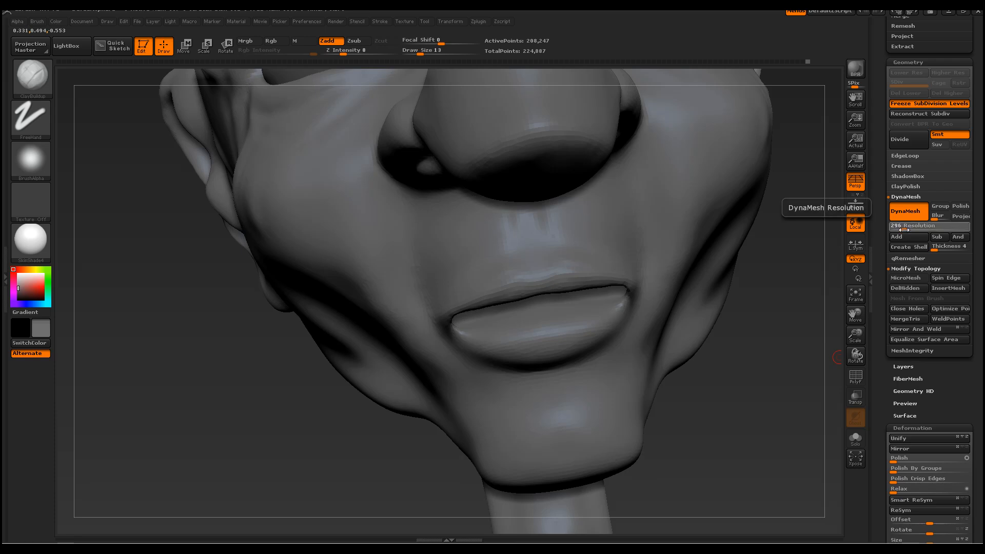
{"action": "key", "text": "ctrl"}
{"action": "left_click_drag", "start_coordinate": [780, 210], "coordinate": [777, 209], "text": "ctrl"}
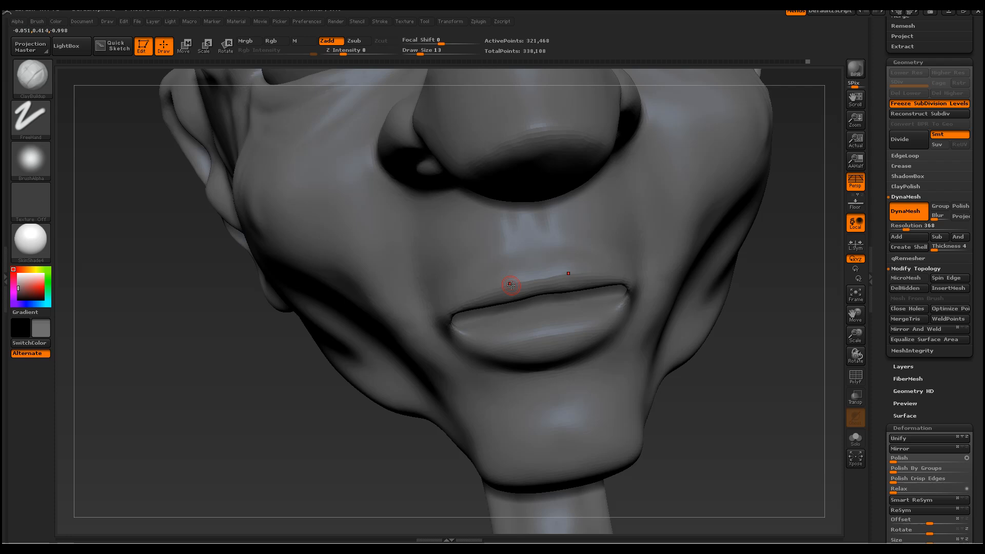
Build up the upper lip's edge towards the mouth corner at draw size 13 and smooth it
{"action": "mouse_move", "coordinate": [510, 289]}
{"action": "left_mouse_down"}
{"action": "mouse_move", "coordinate": [439, 319]}
{"action": "mouse_move", "coordinate": [488, 301]}
{"action": "left_mouse_up"}
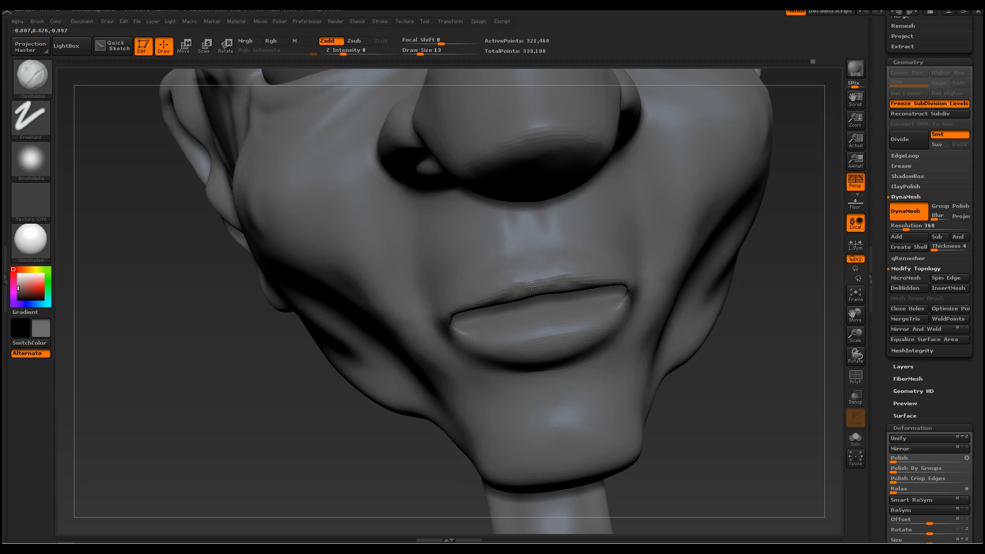
{"action": "left_click_drag", "start_coordinate": [508, 278], "coordinate": [479, 295]}
{"action": "mouse_move", "coordinate": [518, 282]}
{"action": "left_mouse_down", "text": "shift"}
{"action": "mouse_move", "coordinate": [477, 303]}
{"action": "mouse_move", "coordinate": [498, 322]}
{"action": "left_mouse_up", "text": "shift"}
Thicken the outer part of the lower lip with ClayBuildup at draw size 45
{"action": "key", "text": "space"}
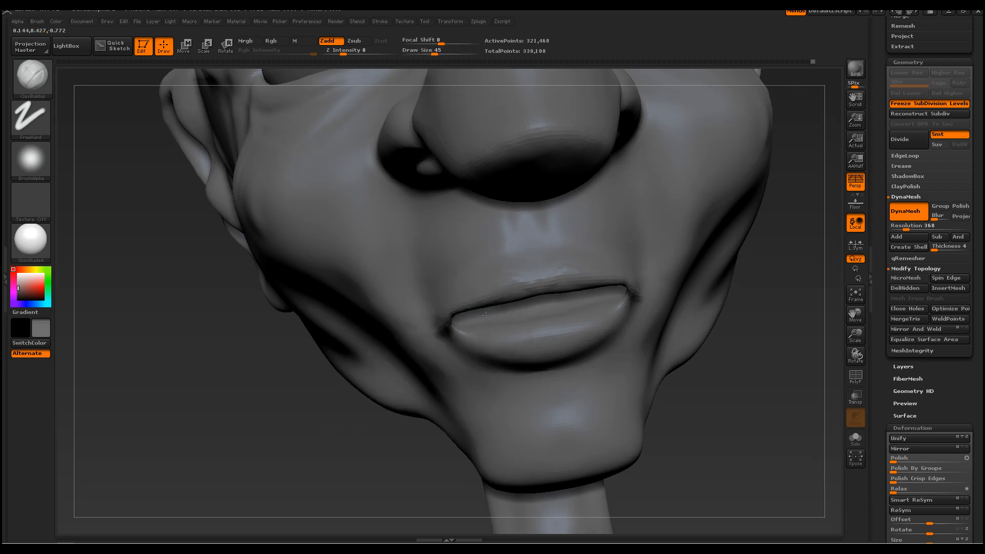
{"action": "mouse_move", "coordinate": [732, 402]}
{"action": "left_mouse_down"}
{"action": "mouse_move", "coordinate": [746, 380]}
{"action": "mouse_move", "coordinate": [728, 359]}
{"action": "left_mouse_up"}
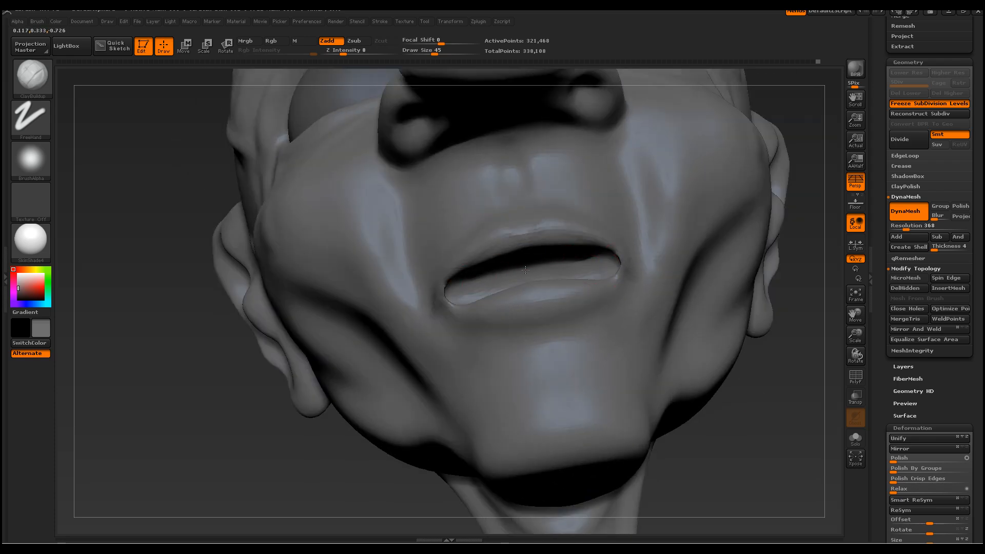
{"action": "left_click_drag", "start_coordinate": [796, 418], "coordinate": [378, 363]}
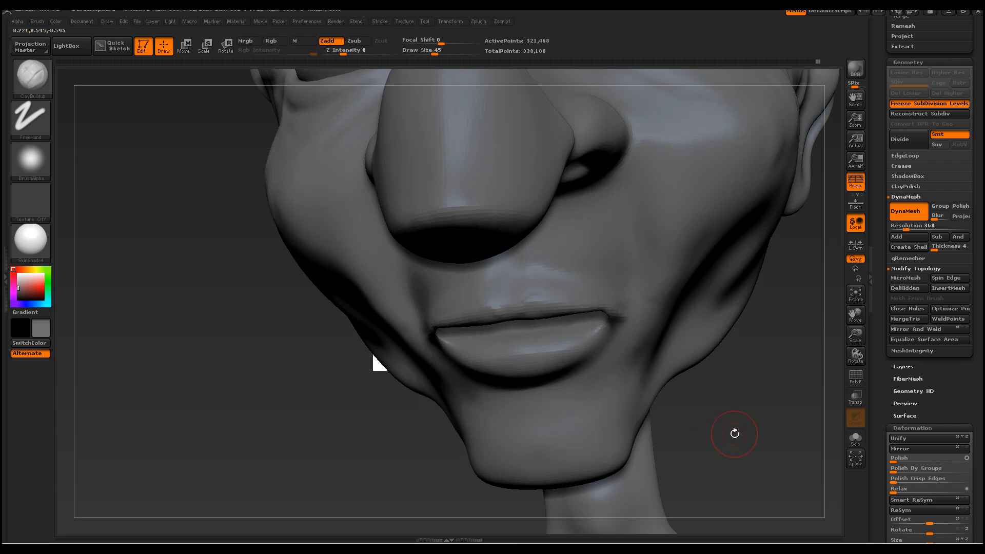
{"action": "left_click_drag", "start_coordinate": [734, 433], "coordinate": [736, 407]}
{"action": "left_click_drag", "start_coordinate": [483, 363], "coordinate": [454, 359]}
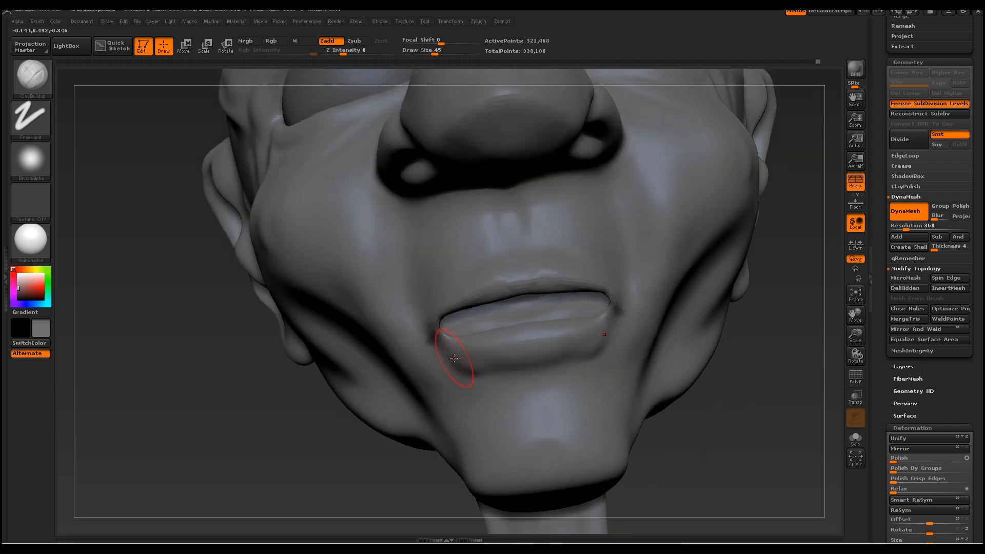
Undo the last upper-lip stroke and rework the lip's edge at draw size 23
{"action": "left_click_drag", "start_coordinate": [452, 295], "coordinate": [430, 316]}
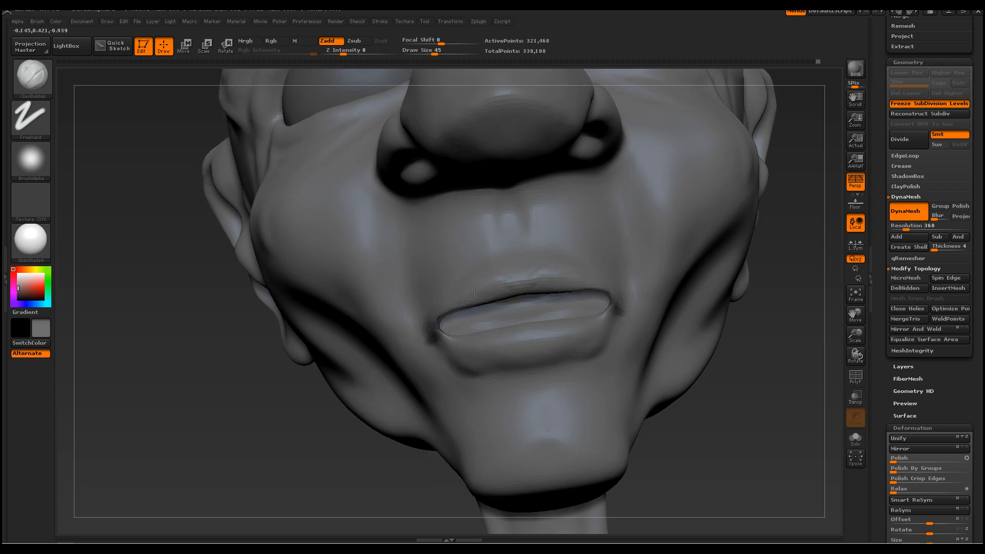
{"action": "key", "text": "ctrl+z"}
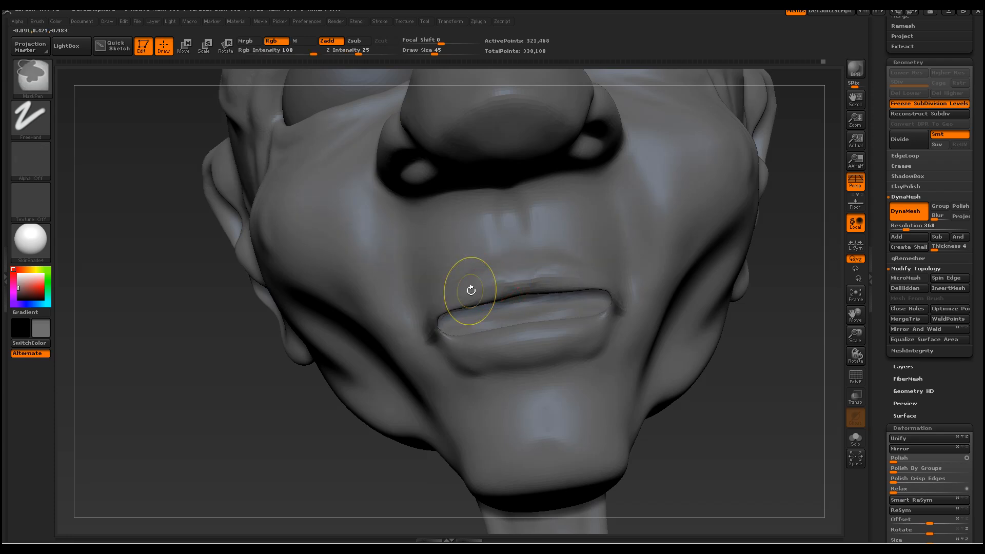
{"action": "key", "text": "space"}
{"action": "left_click_drag", "start_coordinate": [501, 290], "coordinate": [490, 288]}
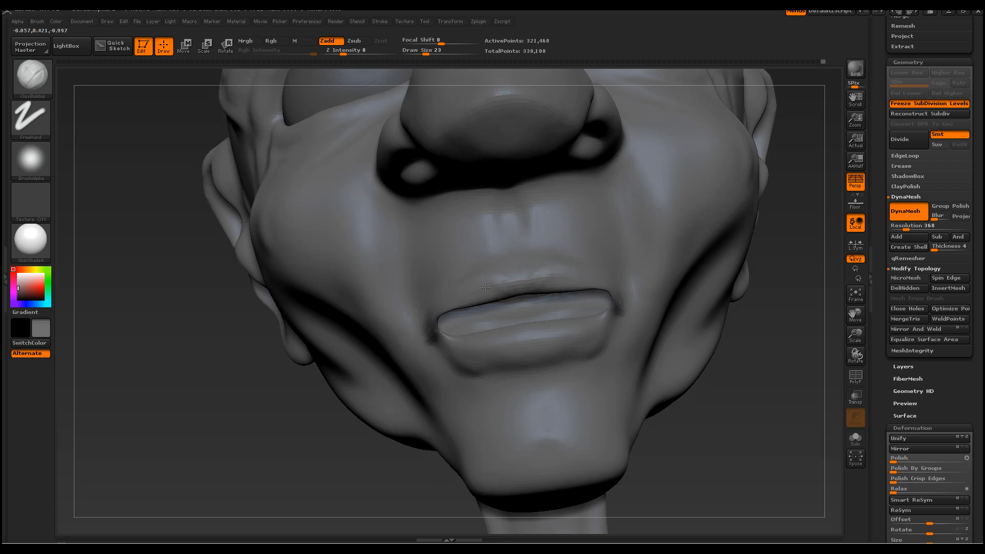
Apply the MatCap Red Wax material to the model and pick a light grey colour
{"action": "left_click", "coordinate": [48, 246]}
{"action": "left_click", "coordinate": [127, 253]}
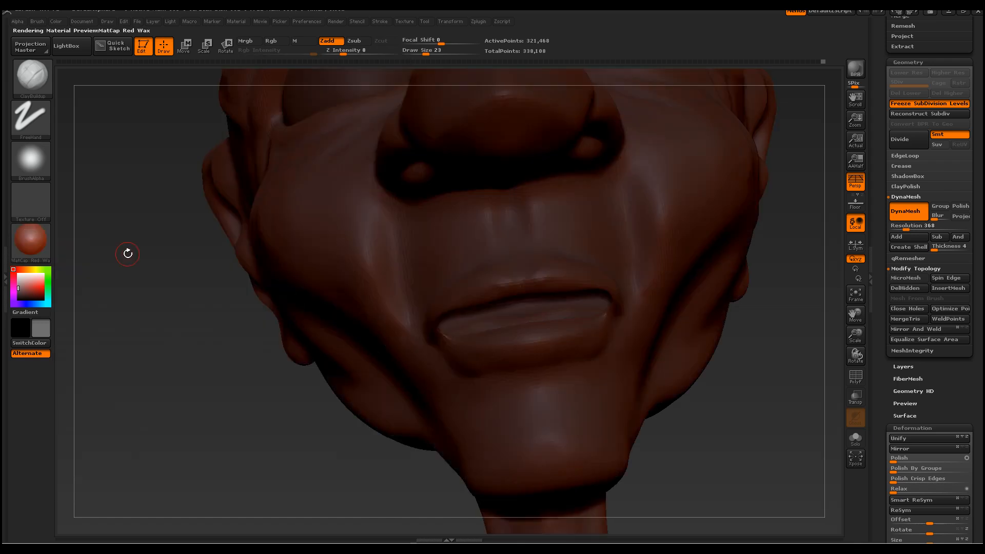
{"action": "left_click_drag", "start_coordinate": [726, 411], "coordinate": [92, 248]}
{"action": "left_click_drag", "start_coordinate": [21, 285], "coordinate": [19, 280]}
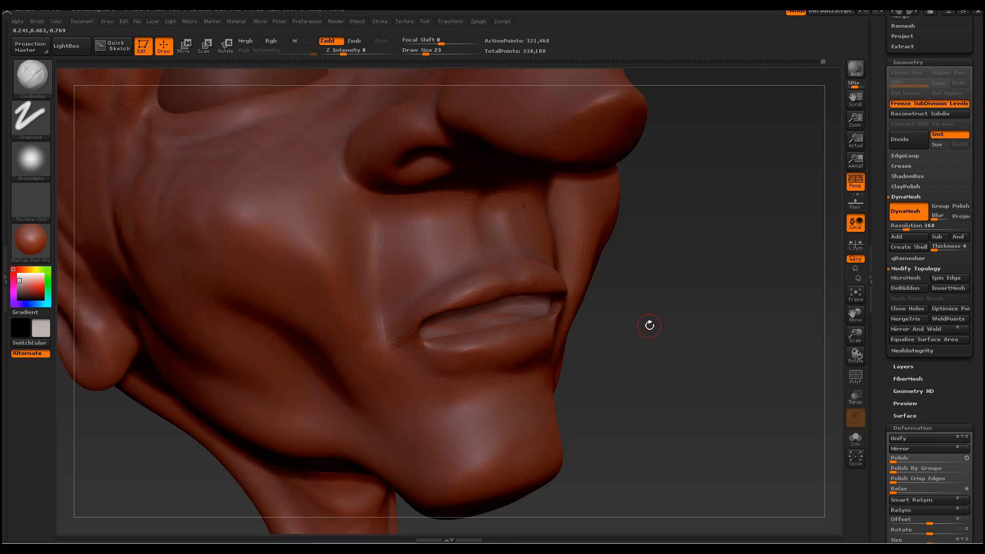
Reshape the mouth corners with the Move brush at draw size 51
{"action": "mouse_move", "coordinate": [856, 314]}
{"action": "left_mouse_down"}
{"action": "mouse_move", "coordinate": [853, 330]}
{"action": "mouse_move", "coordinate": [848, 319]}
{"action": "mouse_move", "coordinate": [719, 298]}
{"action": "mouse_move", "coordinate": [744, 321]}
{"action": "mouse_move", "coordinate": [833, 338]}
{"action": "mouse_move", "coordinate": [856, 333]}
{"action": "mouse_move", "coordinate": [851, 306]}
{"action": "left_mouse_up"}
{"action": "left_click", "coordinate": [45, 91]}
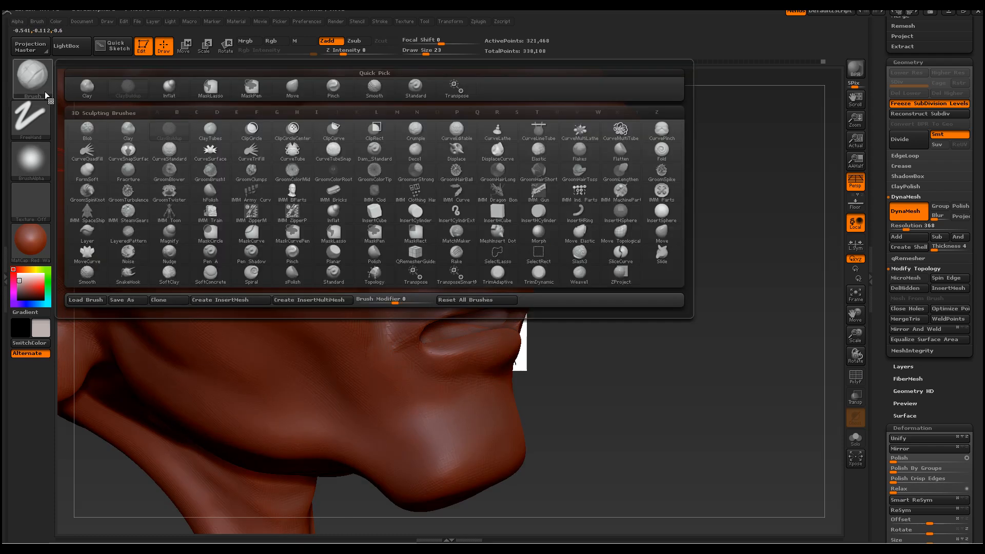
{"action": "left_click", "coordinate": [293, 87]}
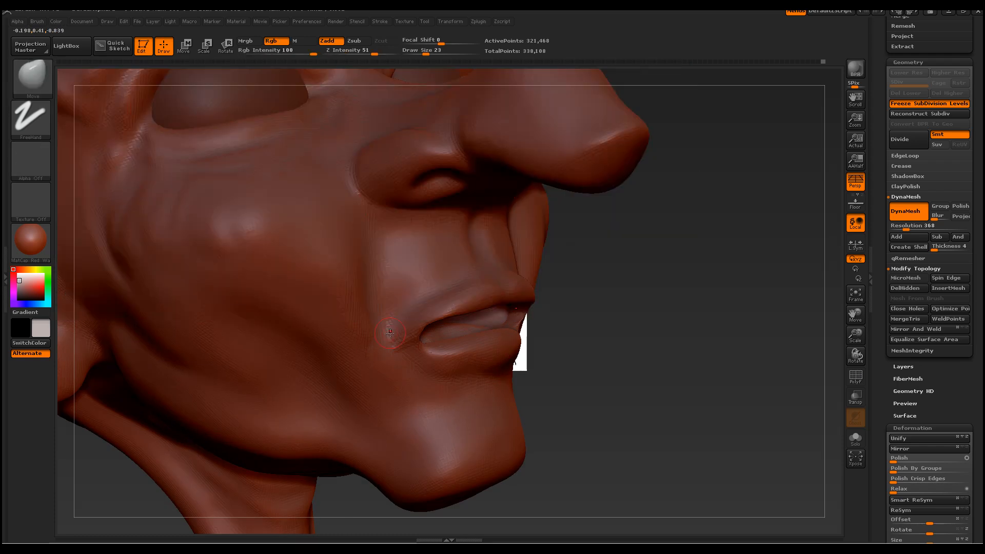
{"action": "key", "text": "space"}
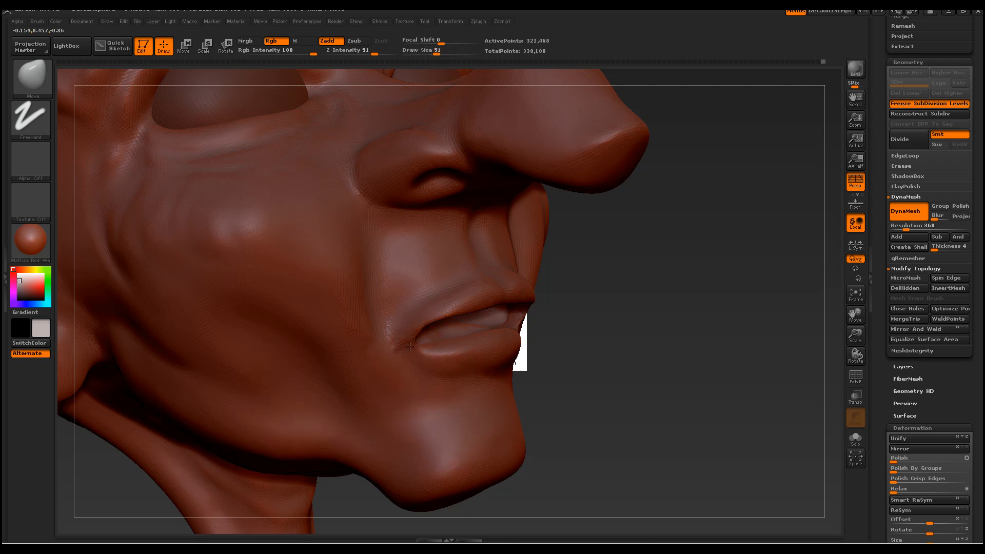
{"action": "right_click_drag", "start_coordinate": [385, 356], "coordinate": [577, 320]}
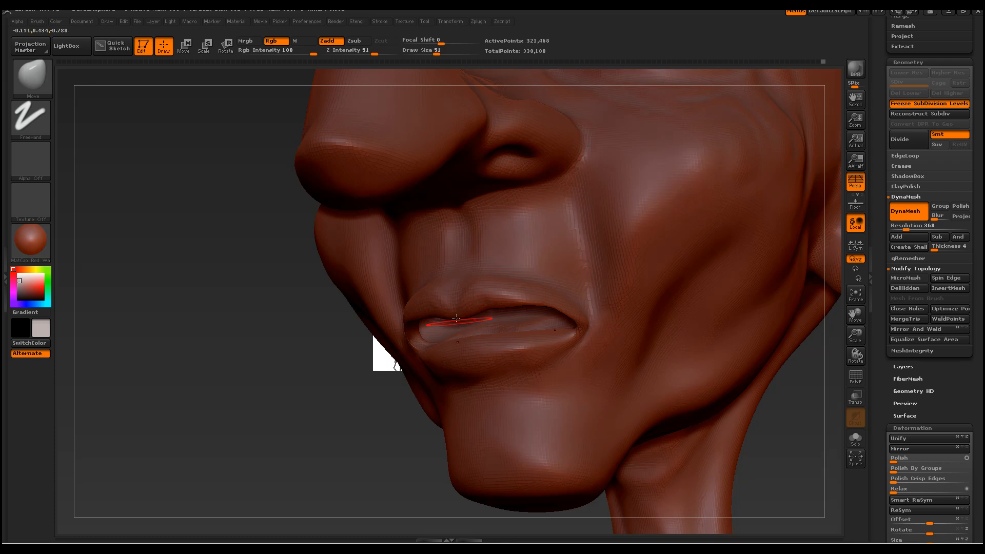
Adjust the lips' profile with the Move brush at draw size 135
{"action": "right_click_drag", "start_coordinate": [475, 260], "coordinate": [533, 251]}
{"action": "right_click", "coordinate": [571, 246]}
{"action": "left_click_drag", "start_coordinate": [571, 246], "coordinate": [595, 247]}
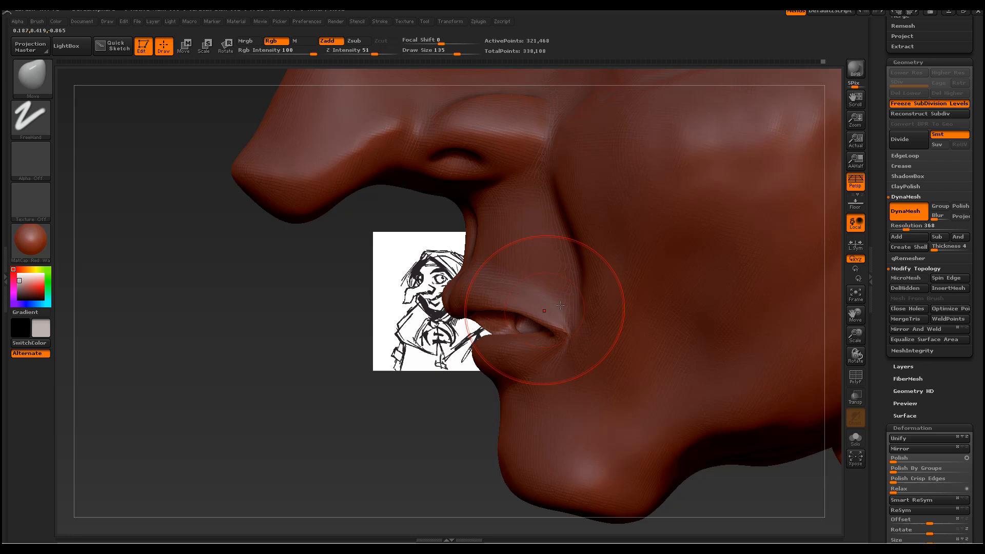
{"action": "left_click_drag", "start_coordinate": [359, 384], "coordinate": [485, 348]}
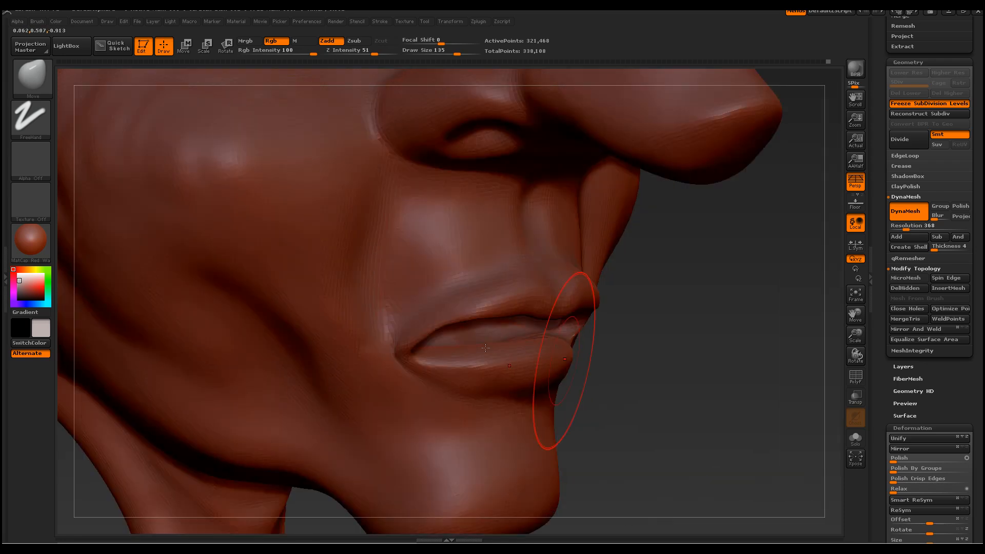
Isolate the region around the mouth, chin and nose tip in side view, hiding the rest of the head
{"action": "left_click_drag", "start_coordinate": [858, 340], "coordinate": [793, 247]}
{"action": "left_click_drag", "start_coordinate": [749, 318], "coordinate": [688, 332]}
{"action": "left_click_drag", "start_coordinate": [762, 380], "coordinate": [670, 364]}
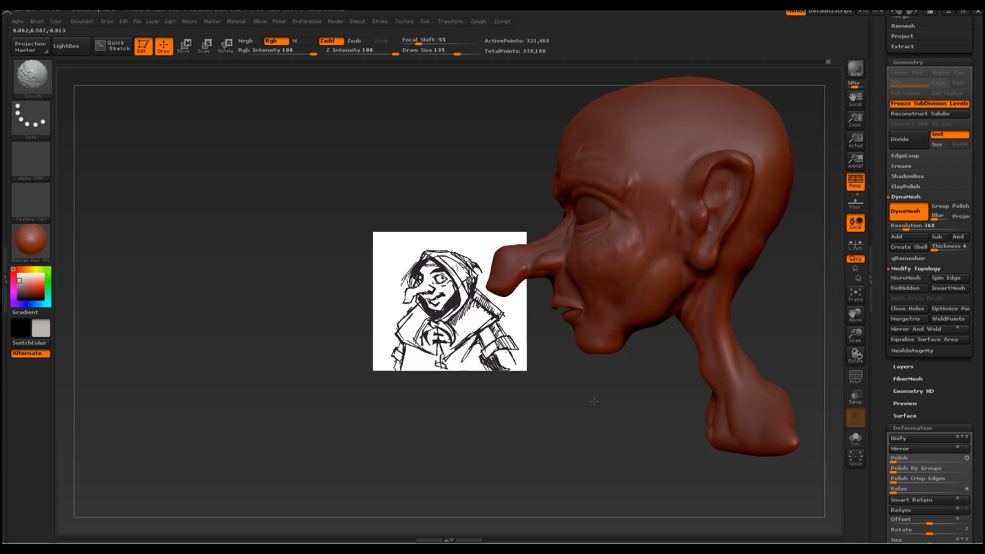
{"action": "left_click_drag", "start_coordinate": [622, 414], "coordinate": [487, 423], "text": "alt"}
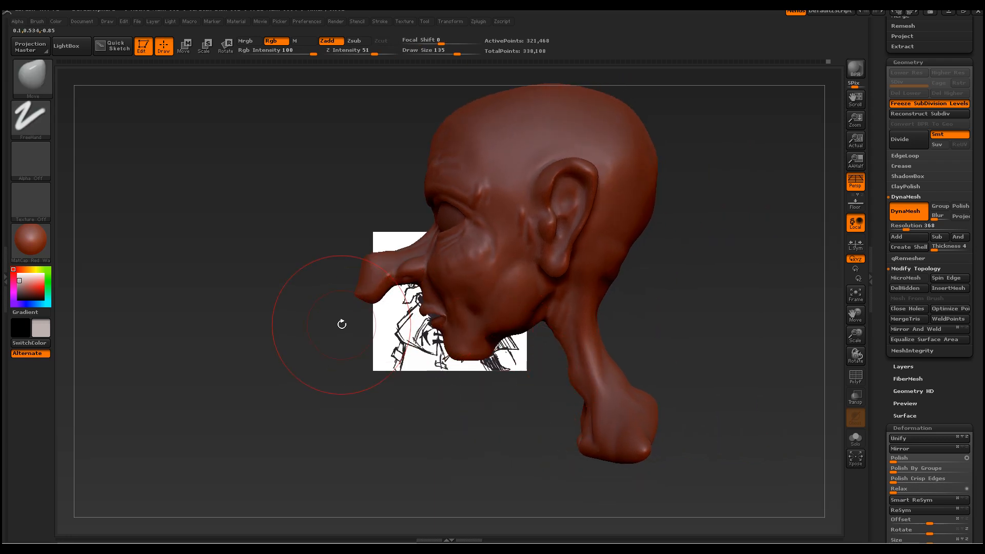
{"action": "mouse_move", "coordinate": [282, 266]}
{"action": "left_mouse_down", "text": "ctrl+shift"}
{"action": "mouse_move", "coordinate": [303, 304]}
{"action": "mouse_move", "coordinate": [300, 291]}
{"action": "left_mouse_up", "text": "ctrl+shift"}
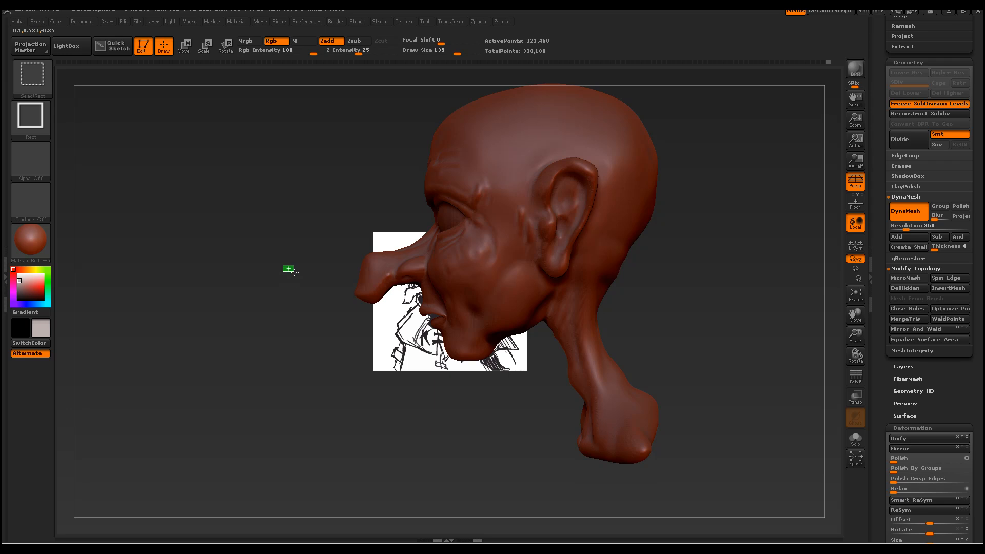
{"action": "left_click_drag", "start_coordinate": [321, 276], "coordinate": [516, 397], "text": "ctrl+shift"}
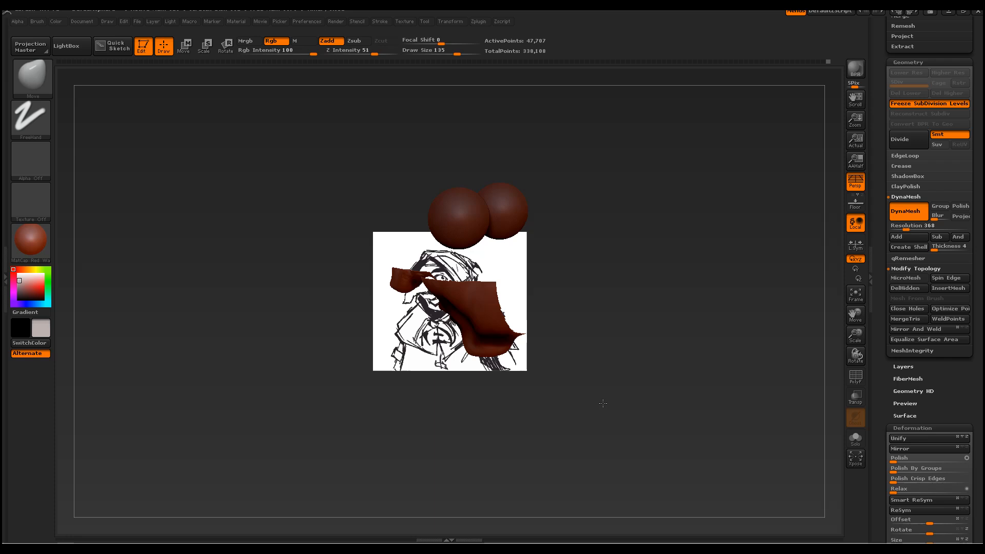
Turn on double-sided display for the isolated mouth region
{"action": "left_click_drag", "start_coordinate": [570, 418], "coordinate": [619, 391]}
{"action": "left_click_drag", "start_coordinate": [975, 420], "coordinate": [946, 304]}
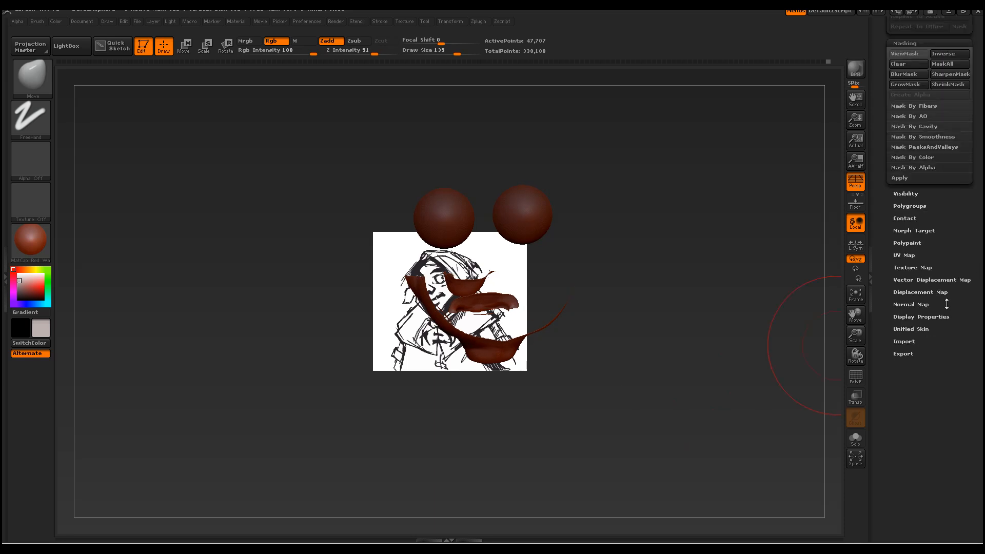
{"action": "left_click", "coordinate": [923, 316]}
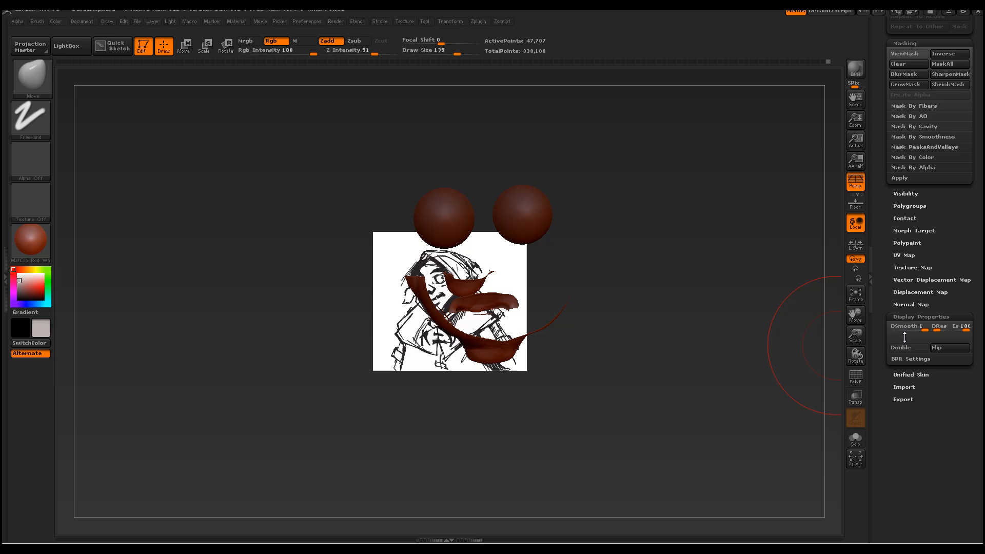
{"action": "left_click", "coordinate": [904, 348]}
Pull the lower middle of the mouth cavity's wall downward from inside the head at draw size 135
{"action": "left_click_drag", "start_coordinate": [698, 345], "coordinate": [682, 390]}
{"action": "left_click_drag", "start_coordinate": [855, 336], "coordinate": [787, 434]}
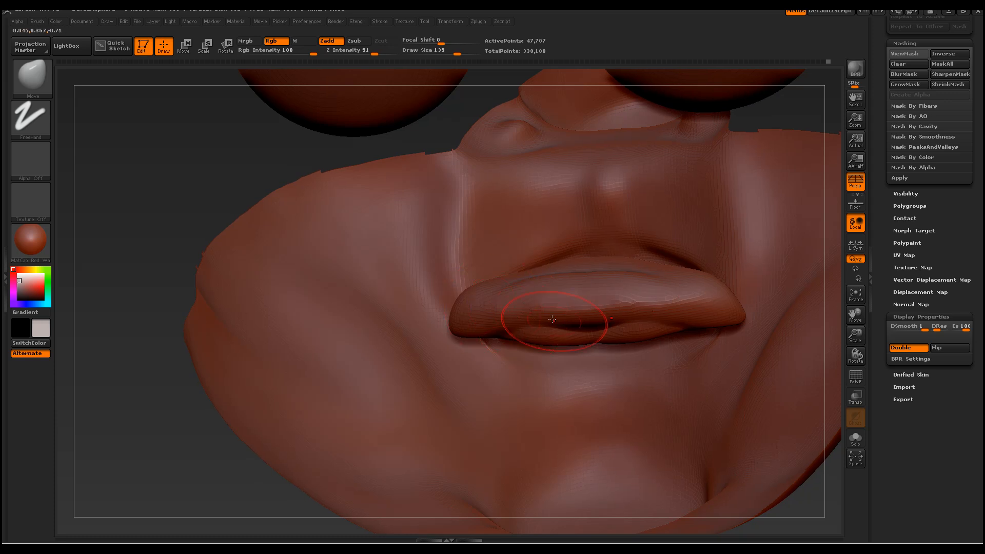
{"action": "left_click_drag", "start_coordinate": [569, 322], "coordinate": [547, 340]}
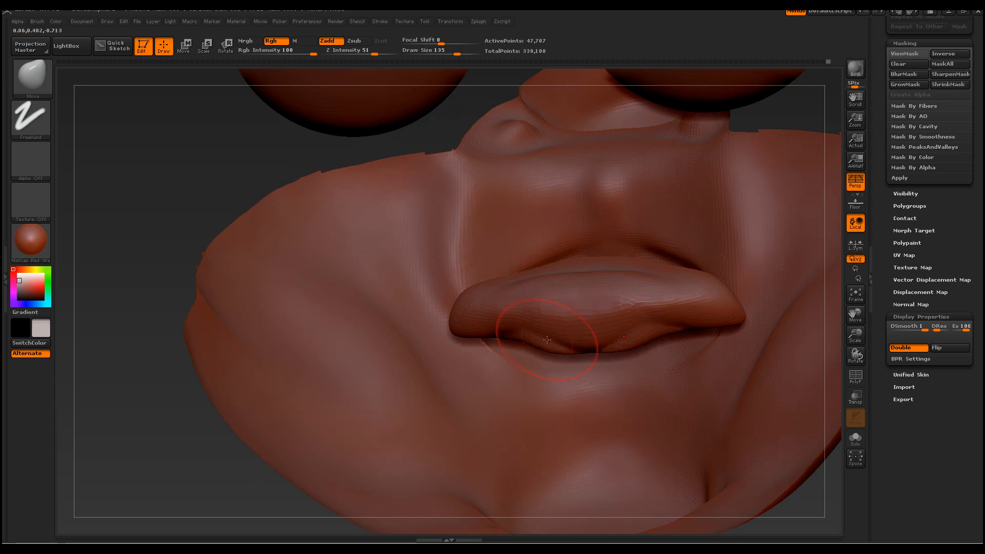
{"action": "left_click_drag", "start_coordinate": [166, 490], "coordinate": [373, 366]}
Expand the mouth cavity upward and downward with the Move brush at draw size 245
{"action": "key", "text": "space"}
{"action": "mouse_move", "coordinate": [558, 331]}
{"action": "left_mouse_down"}
{"action": "mouse_move", "coordinate": [575, 331]}
{"action": "mouse_move", "coordinate": [565, 362]}
{"action": "left_mouse_up"}
{"action": "left_click_drag", "start_coordinate": [563, 286], "coordinate": [571, 261]}
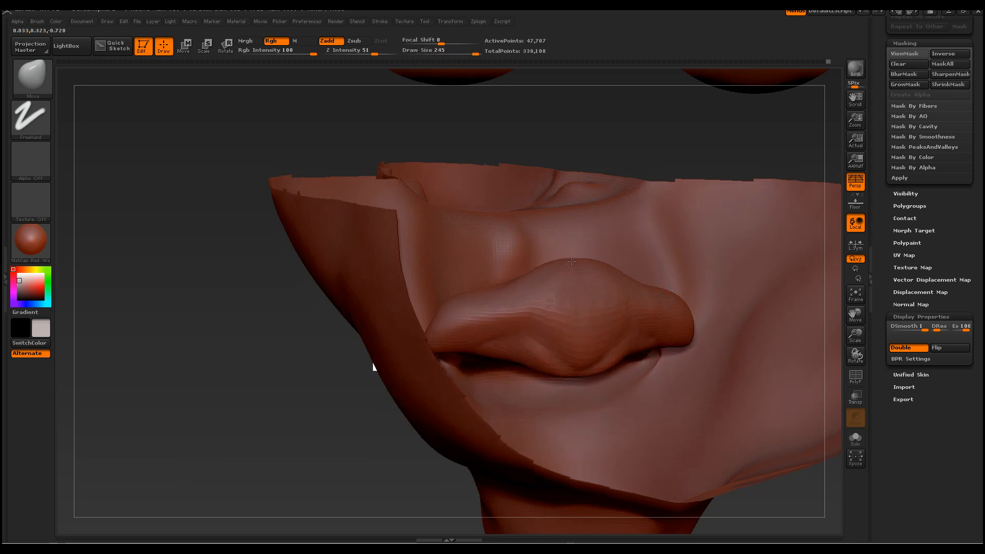
{"action": "left_click_drag", "start_coordinate": [510, 283], "coordinate": [504, 249]}
{"action": "left_click_drag", "start_coordinate": [541, 359], "coordinate": [544, 347]}
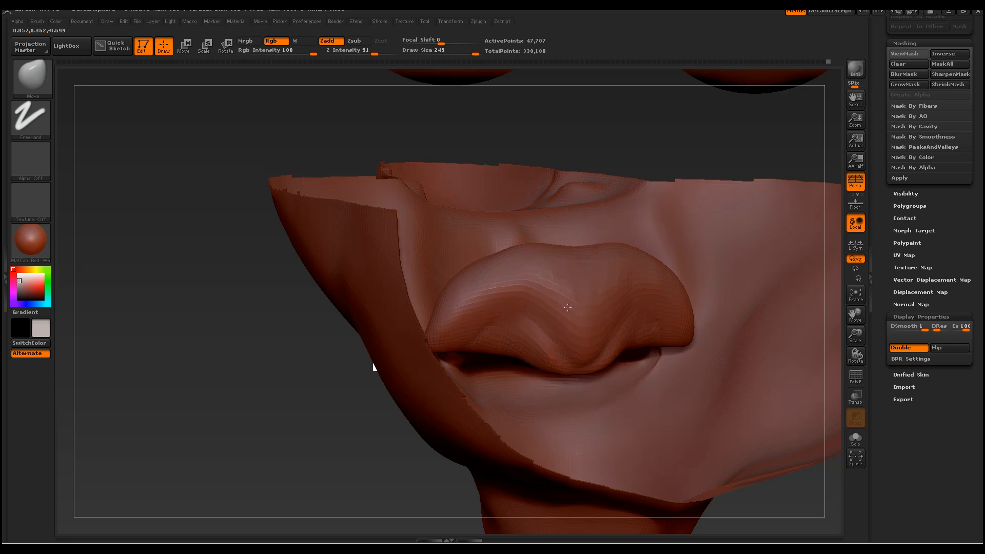
Stretch the underside of the mouth cavity down and back from an angled interior view
{"action": "mouse_move", "coordinate": [373, 367]}
{"action": "left_mouse_down"}
{"action": "mouse_move", "coordinate": [352, 417]}
{"action": "mouse_move", "coordinate": [383, 505]}
{"action": "mouse_move", "coordinate": [370, 515]}
{"action": "mouse_move", "coordinate": [382, 410]}
{"action": "mouse_move", "coordinate": [402, 387]}
{"action": "left_mouse_up"}
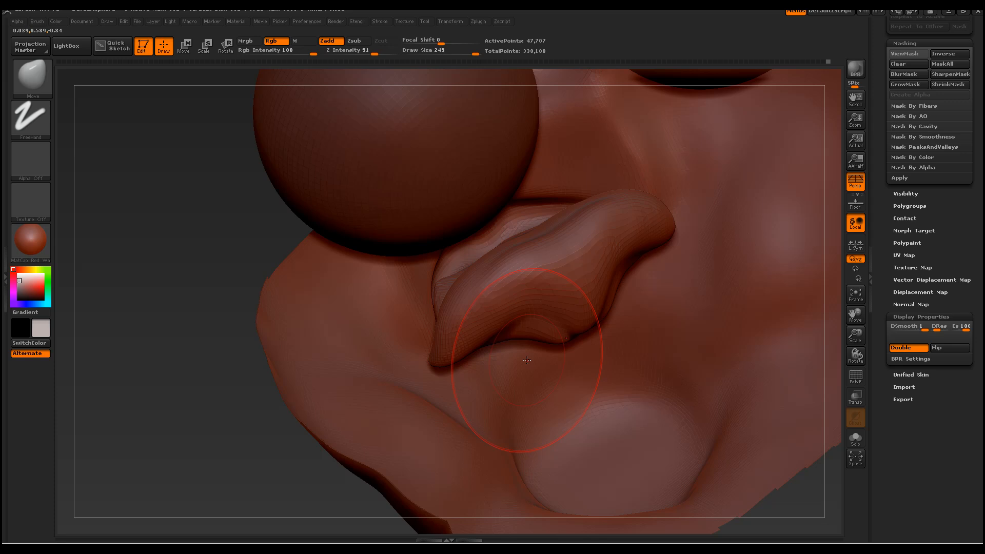
{"action": "left_click_drag", "start_coordinate": [527, 317], "coordinate": [600, 406]}
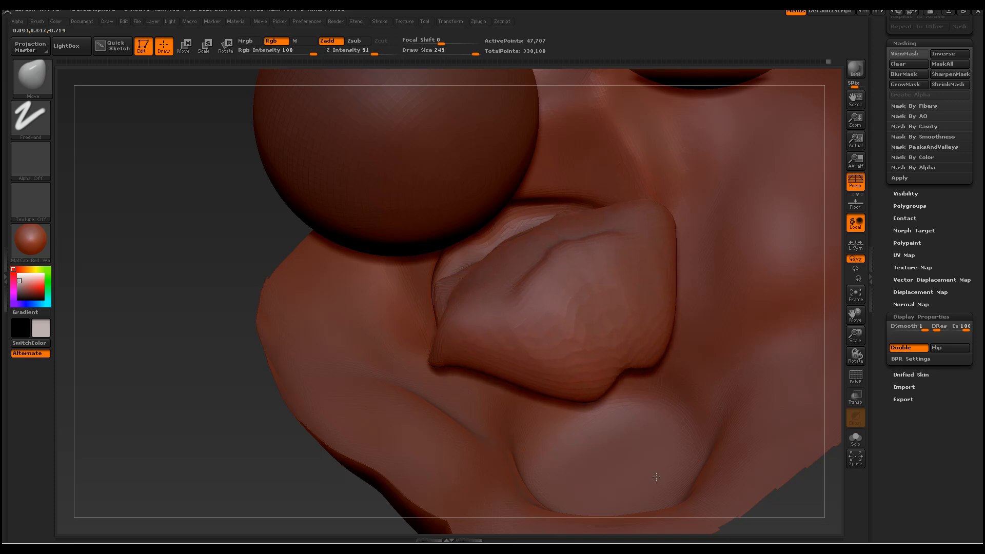
{"action": "left_click_drag", "start_coordinate": [592, 290], "coordinate": [621, 354]}
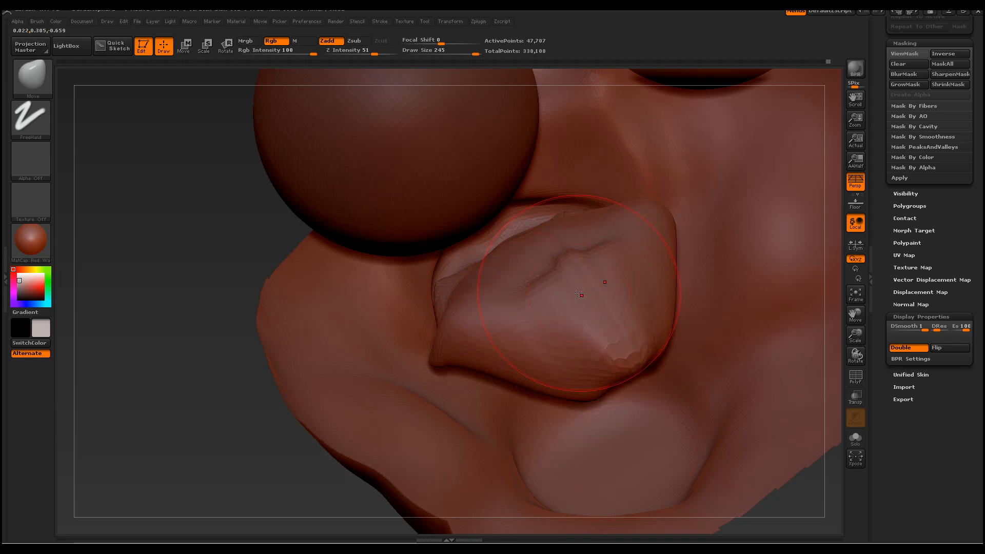
Even out the mouth cavity by pulling its top upward and its lower middle downward
{"action": "left_click_drag", "start_coordinate": [209, 471], "coordinate": [373, 368]}
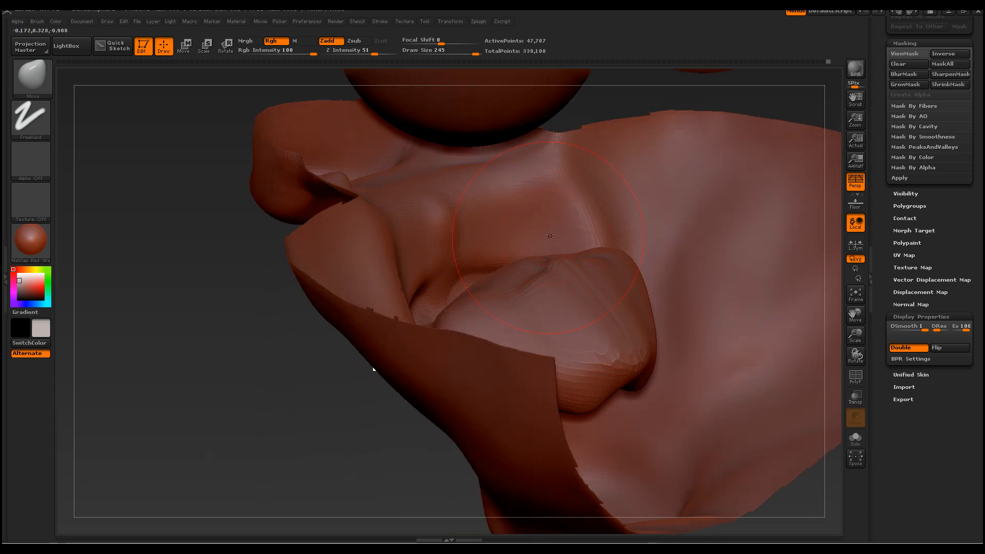
{"action": "left_click_drag", "start_coordinate": [518, 279], "coordinate": [529, 257]}
{"action": "left_click_drag", "start_coordinate": [305, 483], "coordinate": [281, 460]}
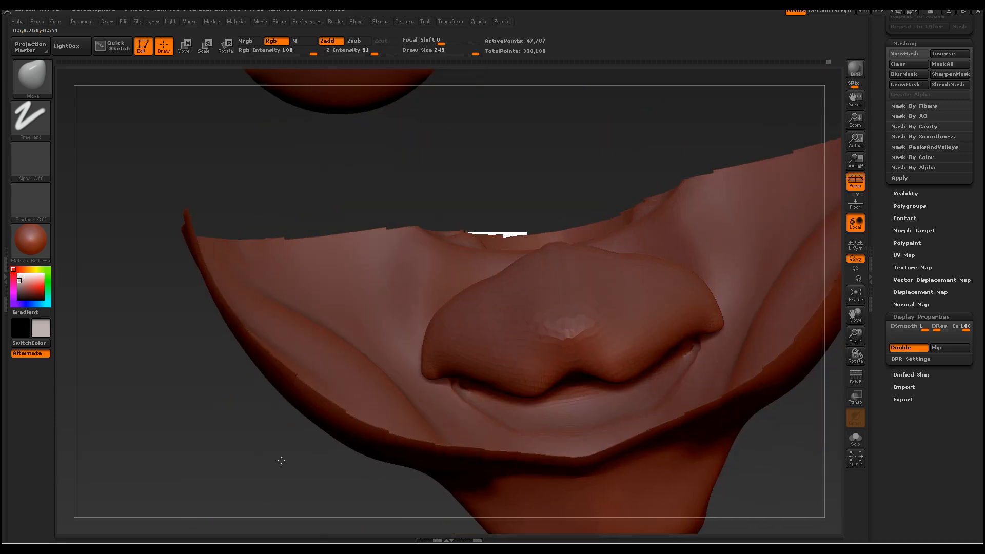
{"action": "left_click_drag", "start_coordinate": [570, 361], "coordinate": [567, 387]}
Unhide the whole head and check its shape from a three-quarter view
{"action": "mouse_move", "coordinate": [369, 451]}
{"action": "left_mouse_down"}
{"action": "mouse_move", "coordinate": [302, 506]}
{"action": "mouse_move", "coordinate": [351, 512]}
{"action": "mouse_move", "coordinate": [305, 470]}
{"action": "mouse_move", "coordinate": [200, 282]}
{"action": "left_mouse_up"}
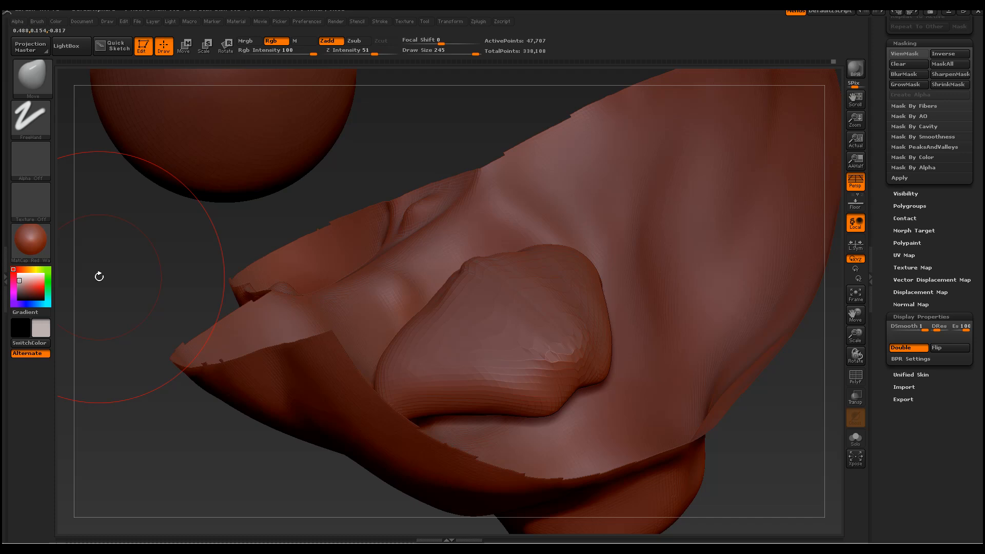
{"action": "left_click_drag", "start_coordinate": [113, 455], "coordinate": [153, 488], "text": "ctrl+shift"}
{"action": "left_click_drag", "start_coordinate": [165, 456], "coordinate": [303, 405], "text": "ctrl+shift"}
{"action": "left_click", "coordinate": [170, 441], "text": "ctrl+shift"}
{"action": "mouse_move", "coordinate": [820, 343]}
{"action": "left_mouse_down"}
{"action": "mouse_move", "coordinate": [684, 259]}
{"action": "mouse_move", "coordinate": [564, 246]}
{"action": "left_mouse_up"}
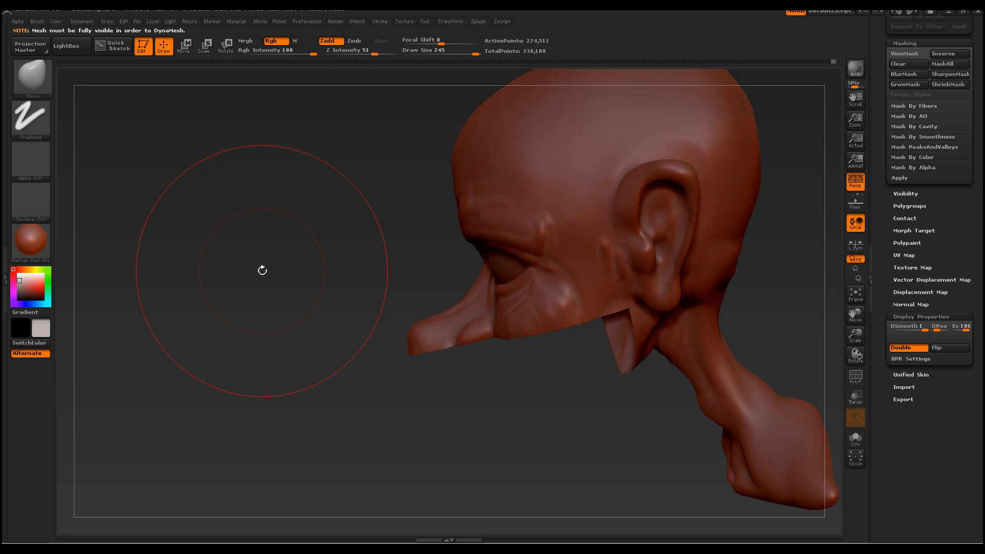
{"action": "left_click", "coordinate": [285, 257], "text": "ctrl+shift"}
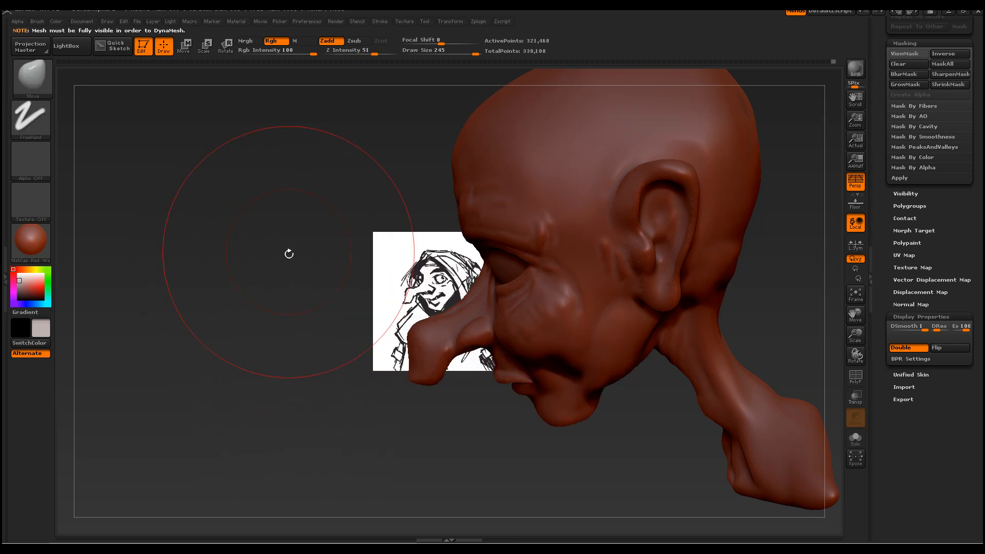
{"action": "left_click_drag", "start_coordinate": [251, 275], "coordinate": [280, 240]}
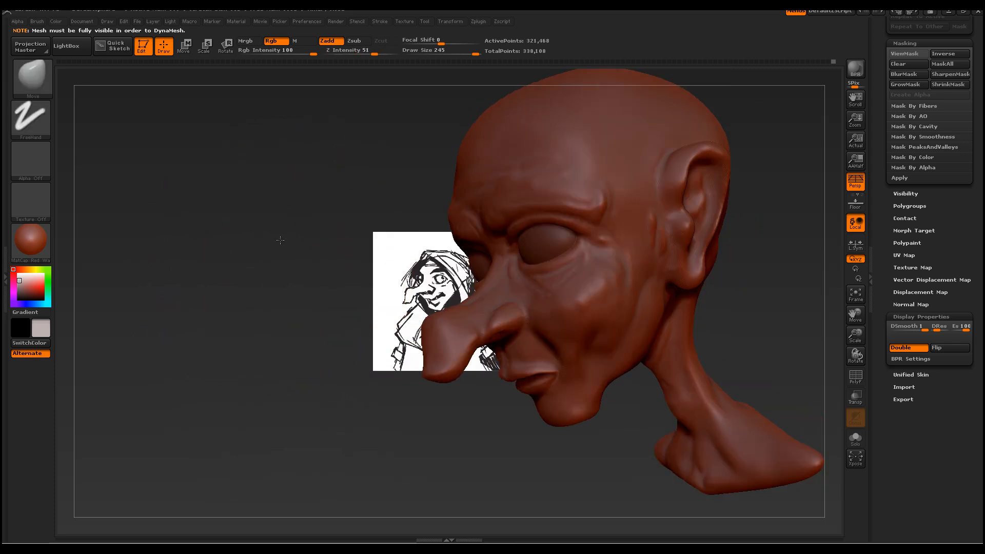
Puff up the lips and the mouth corner with the Inflat brush at draw size 47 and Z intensity 4
{"action": "left_click_drag", "start_coordinate": [230, 273], "coordinate": [247, 257]}
{"action": "left_click_drag", "start_coordinate": [855, 336], "coordinate": [853, 390]}
{"action": "left_click_drag", "start_coordinate": [774, 451], "coordinate": [747, 431]}
{"action": "key", "text": "space"}
{"action": "left_click_drag", "start_coordinate": [570, 293], "coordinate": [544, 293]}
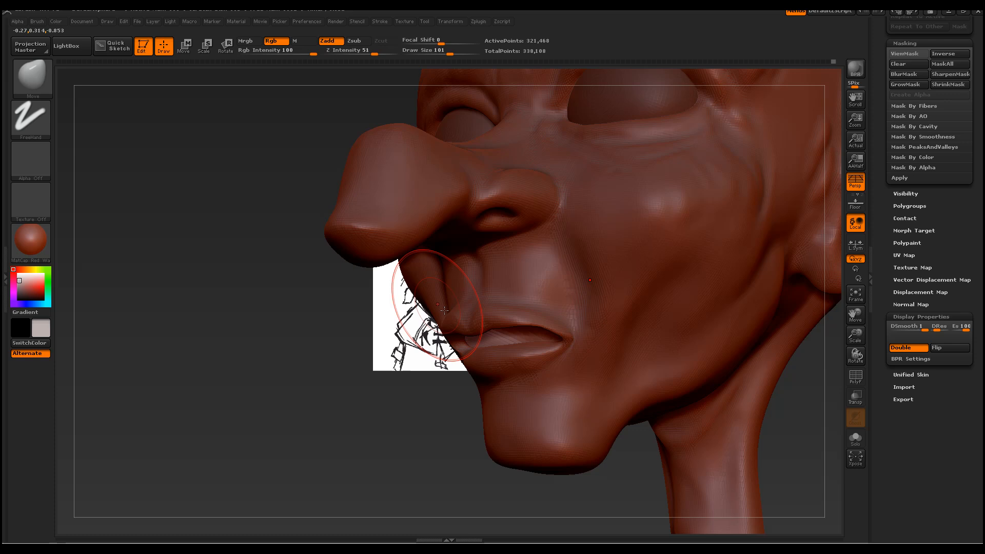
{"action": "left_click", "coordinate": [50, 69]}
{"action": "left_click", "coordinate": [165, 87]}
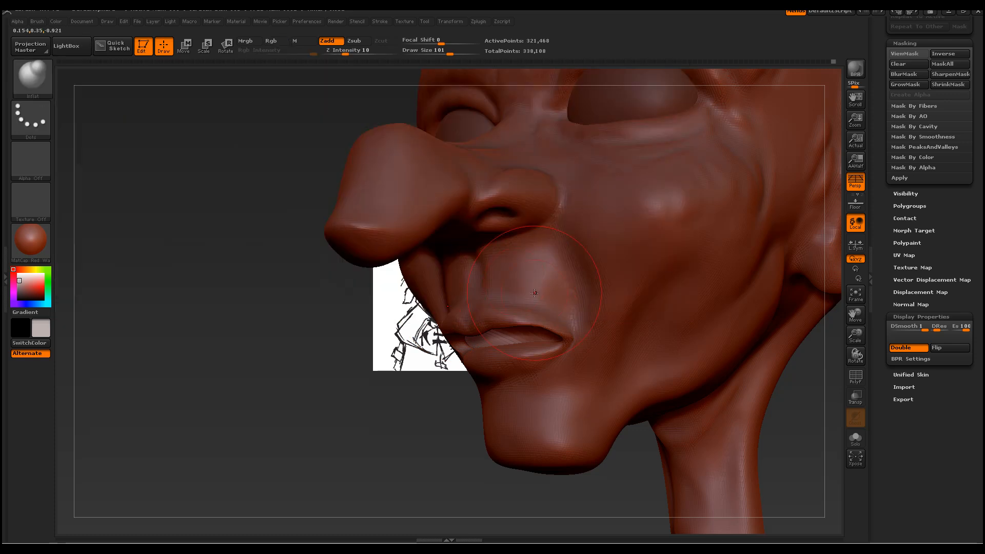
{"action": "key", "text": "space"}
{"action": "left_click_drag", "start_coordinate": [534, 320], "coordinate": [493, 322]}
{"action": "left_click_drag", "start_coordinate": [357, 49], "coordinate": [337, 54]}
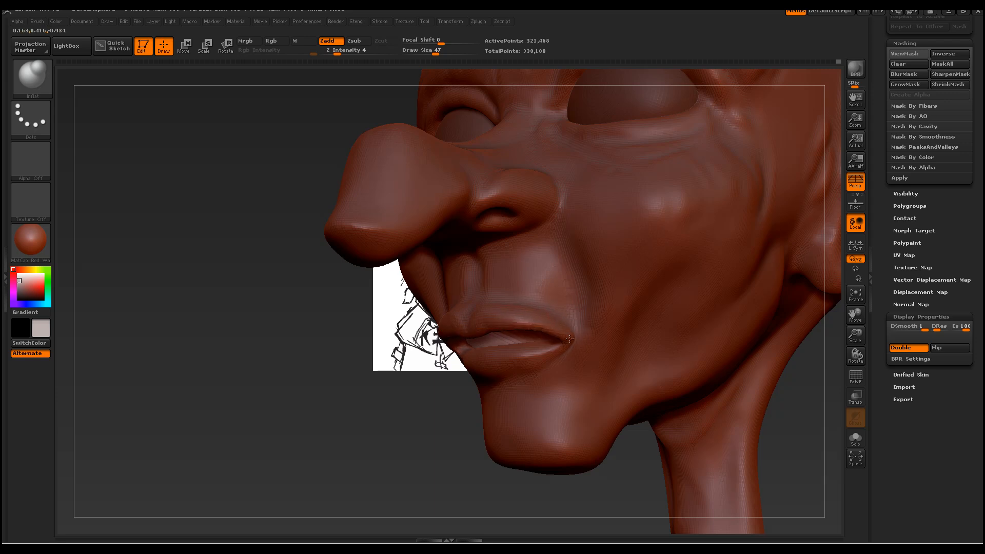
{"action": "left_click_drag", "start_coordinate": [404, 484], "coordinate": [455, 459]}
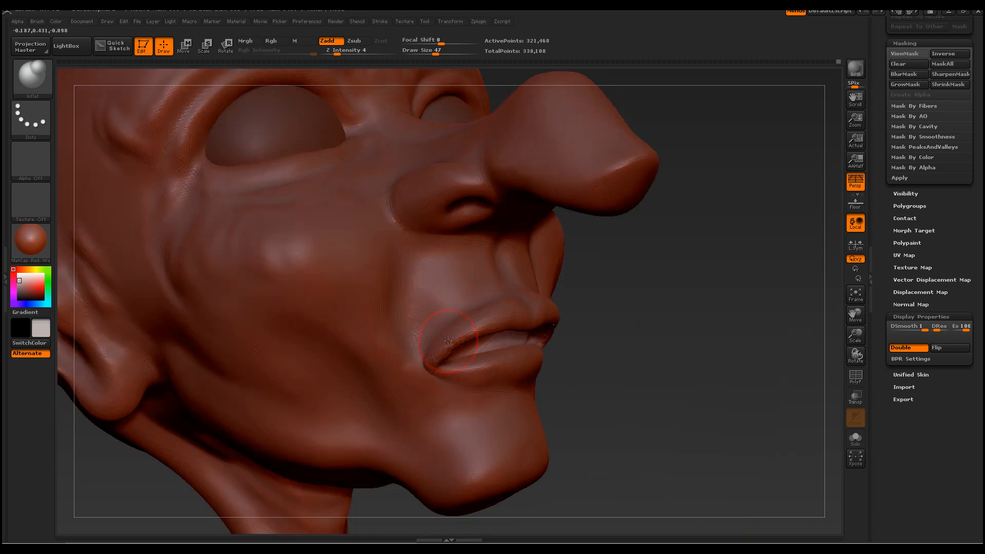
Reshape the mouth corners and the upper lip's contour with the Move brush at draw size 80
{"action": "left_click", "coordinate": [33, 75]}
{"action": "left_click", "coordinate": [296, 88]}
{"action": "key", "text": "space"}
{"action": "left_click_drag", "start_coordinate": [447, 323], "coordinate": [455, 344]}
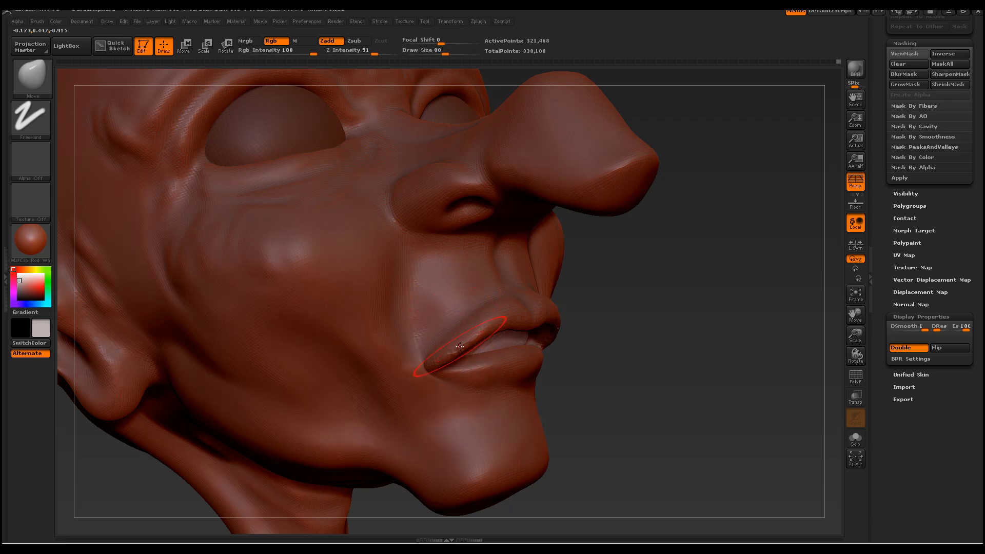
{"action": "mouse_move", "coordinate": [714, 403]}
{"action": "left_mouse_down"}
{"action": "mouse_move", "coordinate": [624, 339]}
{"action": "mouse_move", "coordinate": [619, 346]}
{"action": "left_mouse_up"}
{"action": "key", "text": "shift"}
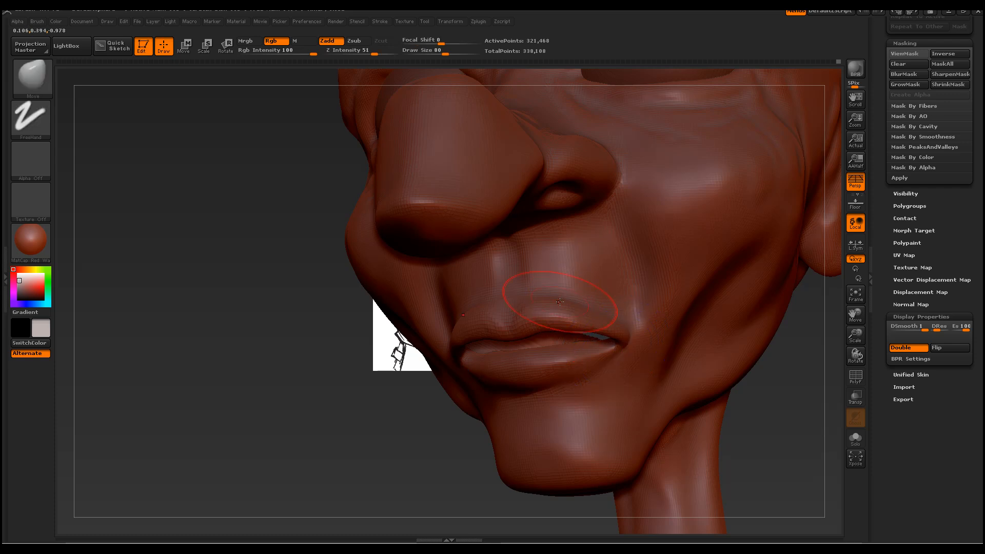
{"action": "left_click_drag", "start_coordinate": [547, 299], "coordinate": [535, 290]}
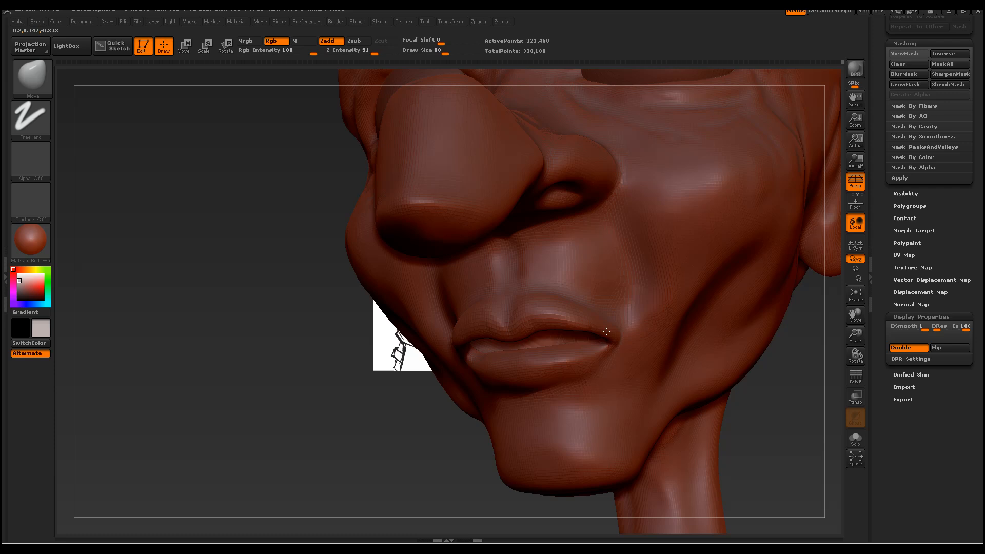
{"action": "left_click_drag", "start_coordinate": [606, 332], "coordinate": [780, 414]}
{"action": "key", "text": "shift"}
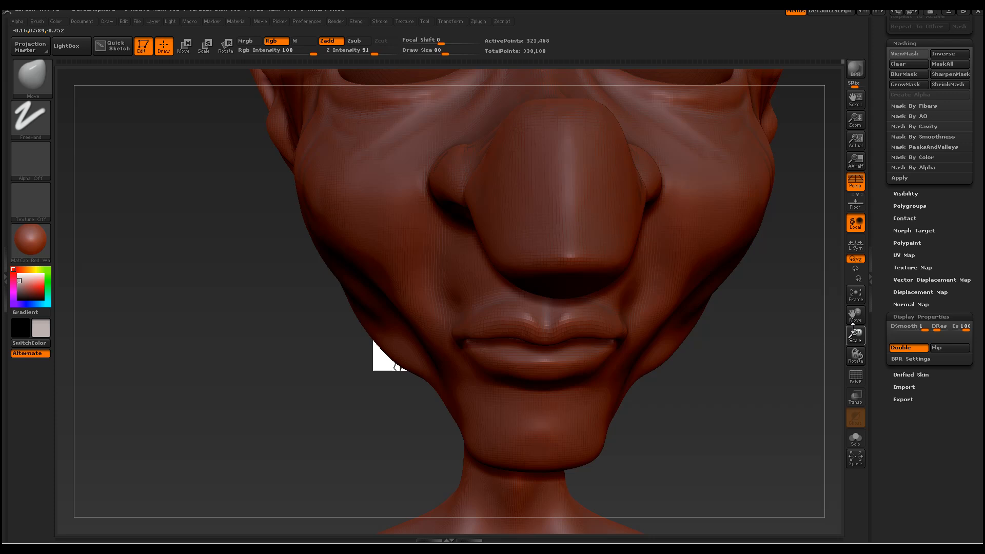
{"action": "mouse_move", "coordinate": [743, 370]}
{"action": "left_mouse_down"}
{"action": "mouse_move", "coordinate": [708, 354]}
{"action": "mouse_move", "coordinate": [742, 338]}
{"action": "mouse_move", "coordinate": [199, 252]}
{"action": "left_mouse_up"}
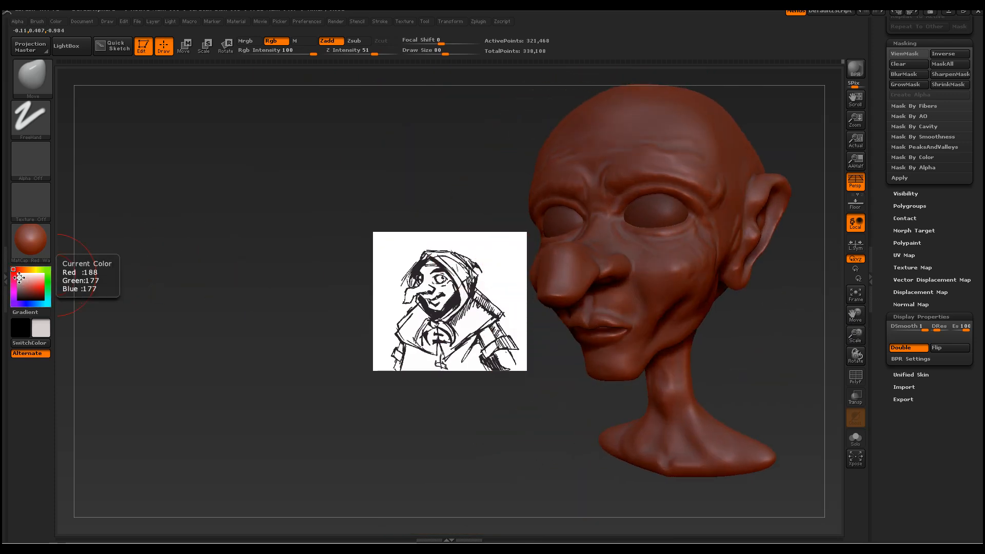
{"action": "left_click_drag", "start_coordinate": [22, 281], "coordinate": [11, 261]}
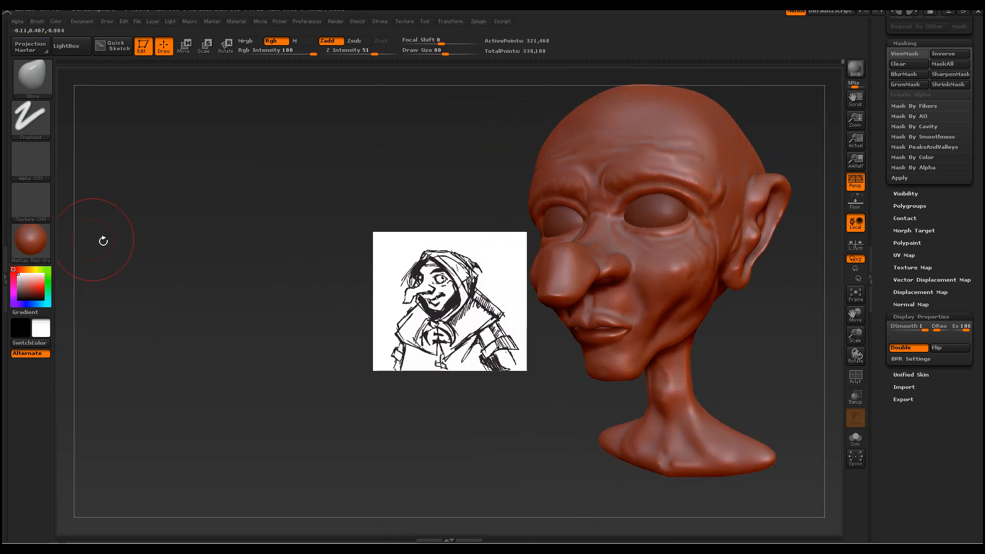
{"action": "left_click", "coordinate": [35, 234]}
{"action": "left_click_drag", "start_coordinate": [19, 282], "coordinate": [21, 289]}
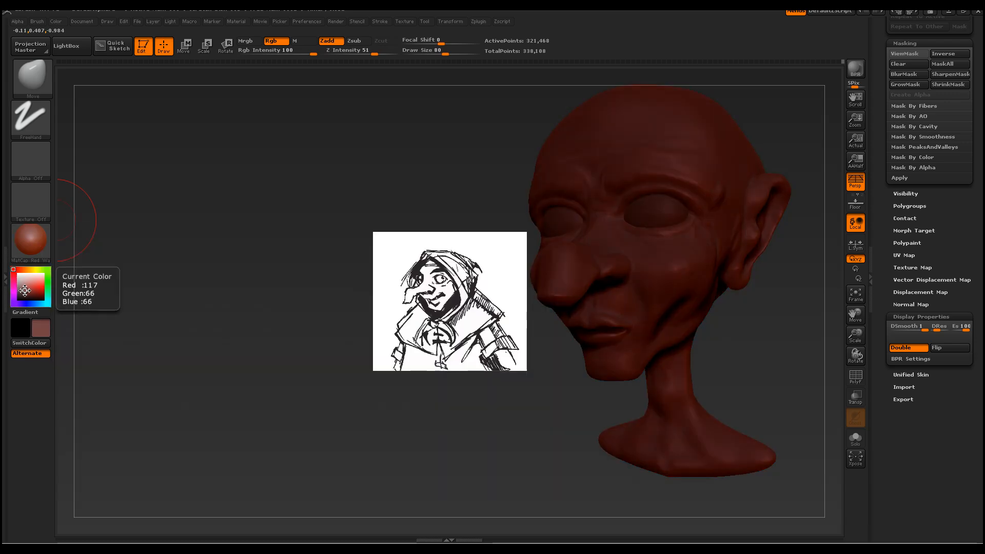
Apply the SkinShade4 material to the head and colour it a warm grey of RGB 175, 162, 162
{"action": "left_click", "coordinate": [32, 240]}
{"action": "left_click", "coordinate": [255, 257]}
{"action": "left_click_drag", "start_coordinate": [28, 286], "coordinate": [16, 279]}
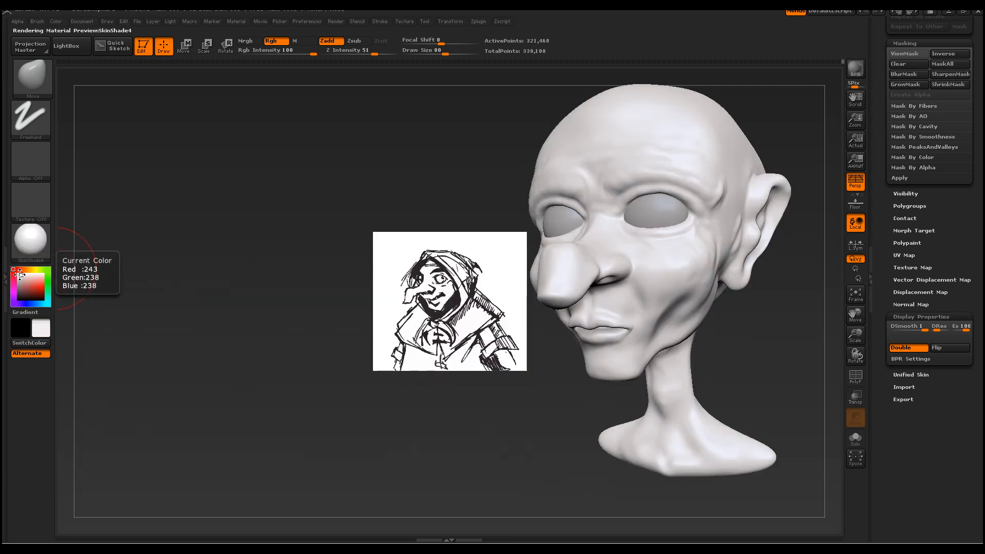
{"action": "left_click", "coordinate": [19, 281]}
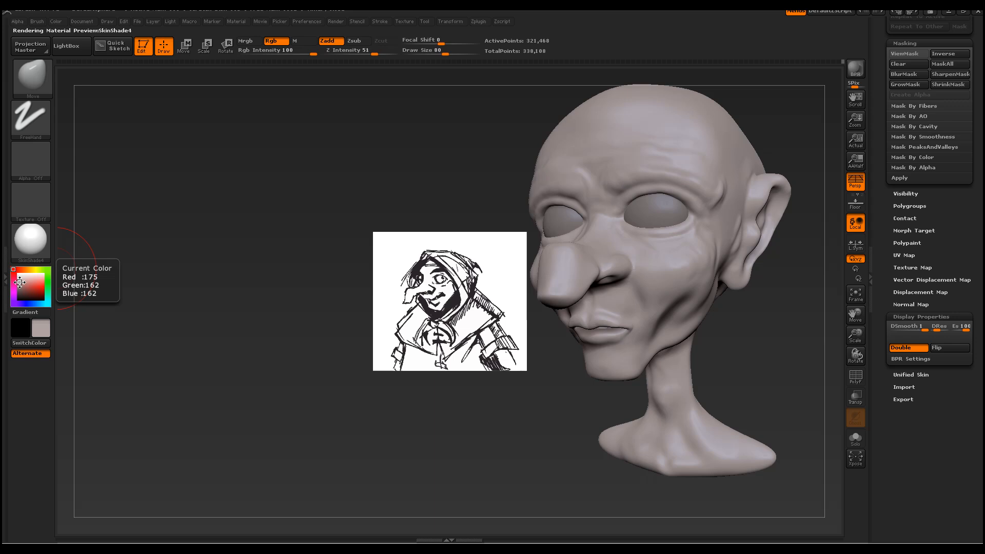
Build up a fine crease beside the mouth corner with the ClayBuildup brush at draw size 7
{"action": "mouse_move", "coordinate": [242, 184]}
{"action": "left_mouse_down"}
{"action": "mouse_move", "coordinate": [166, 251]}
{"action": "mouse_move", "coordinate": [267, 246]}
{"action": "mouse_move", "coordinate": [175, 248]}
{"action": "mouse_move", "coordinate": [200, 297]}
{"action": "mouse_move", "coordinate": [217, 236]}
{"action": "left_mouse_up"}
{"action": "left_click", "coordinate": [49, 63]}
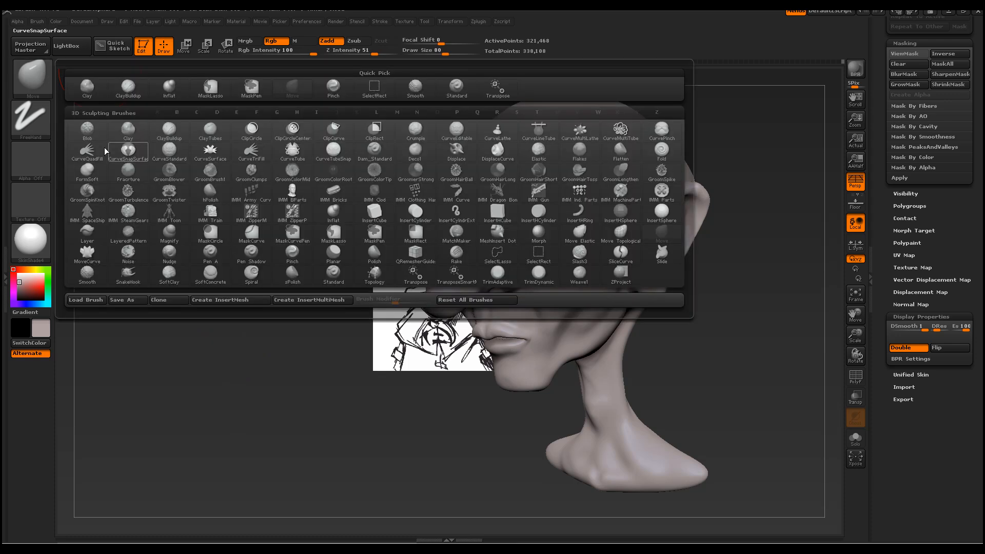
{"action": "left_click", "coordinate": [127, 91]}
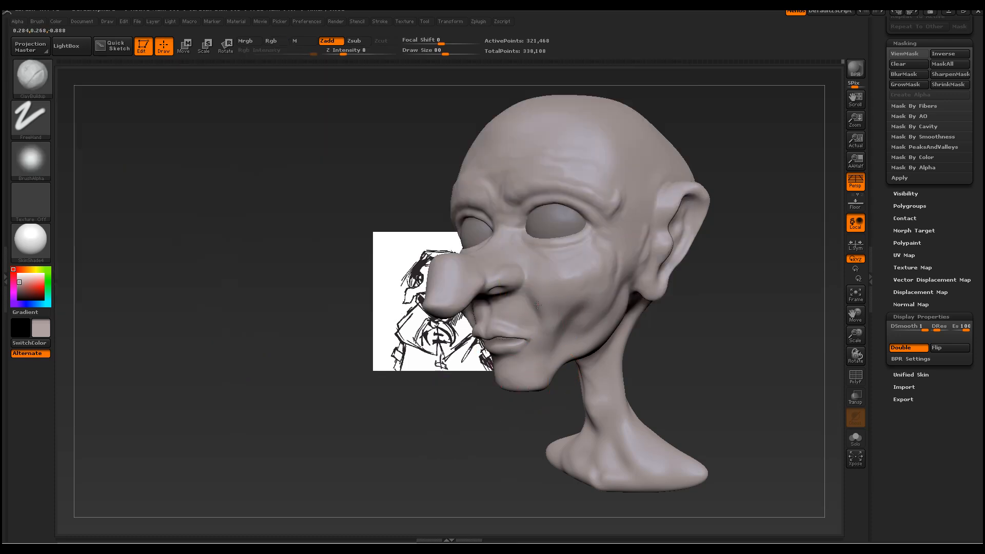
{"action": "key", "text": "space"}
{"action": "left_click_drag", "start_coordinate": [532, 306], "coordinate": [520, 304]}
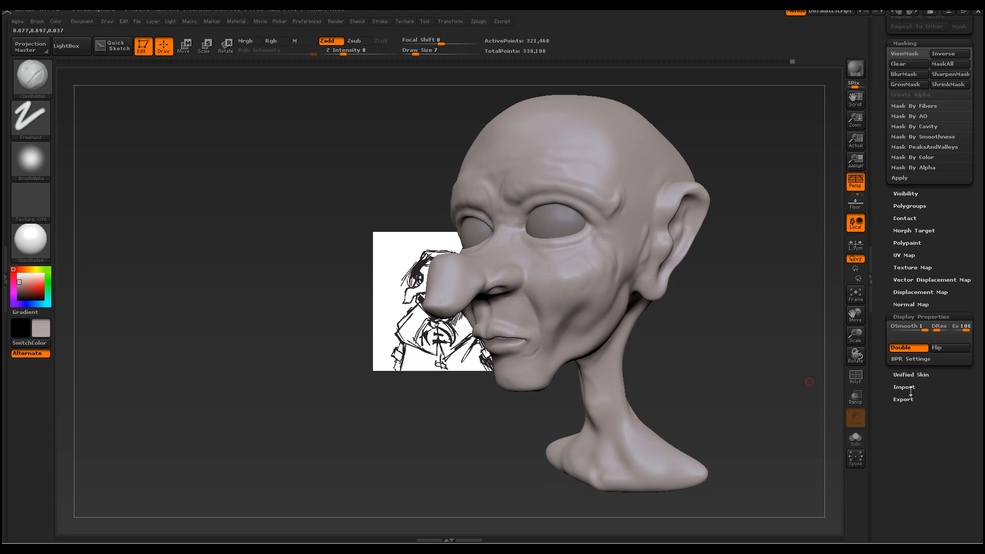
{"action": "left_click_drag", "start_coordinate": [869, 342], "coordinate": [872, 321]}
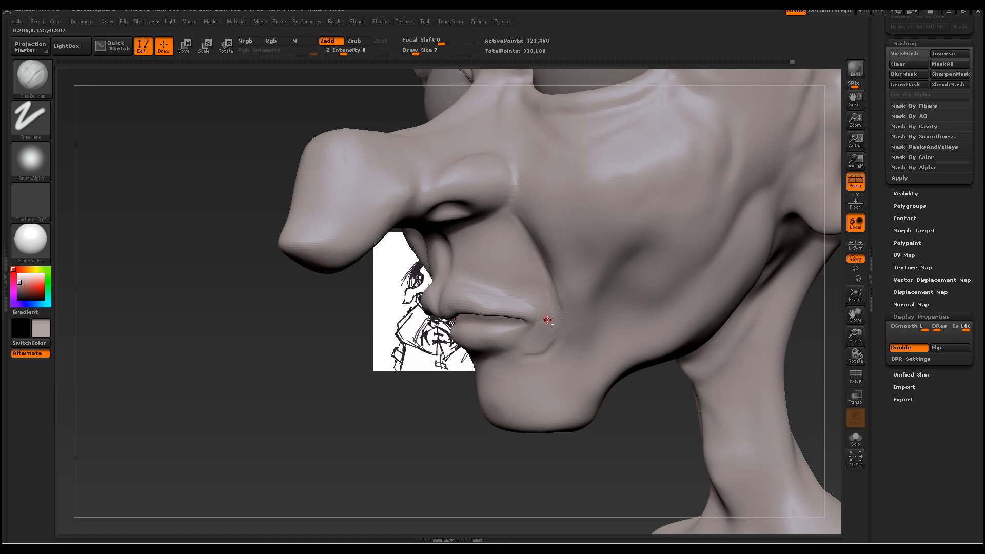
Build up the folds around the mouth corners and define the lower lip's edge with ClayBuildup at draw size 17
{"action": "key", "text": "space"}
{"action": "left_click_drag", "start_coordinate": [514, 216], "coordinate": [509, 212]}
{"action": "left_click_drag", "start_coordinate": [381, 405], "coordinate": [462, 385]}
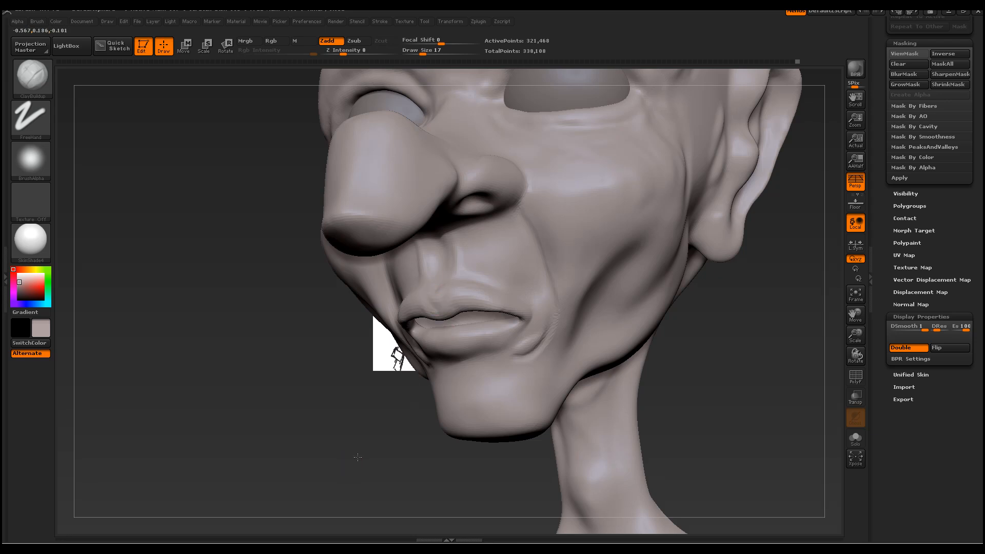
{"action": "left_click_drag", "start_coordinate": [357, 456], "coordinate": [399, 378]}
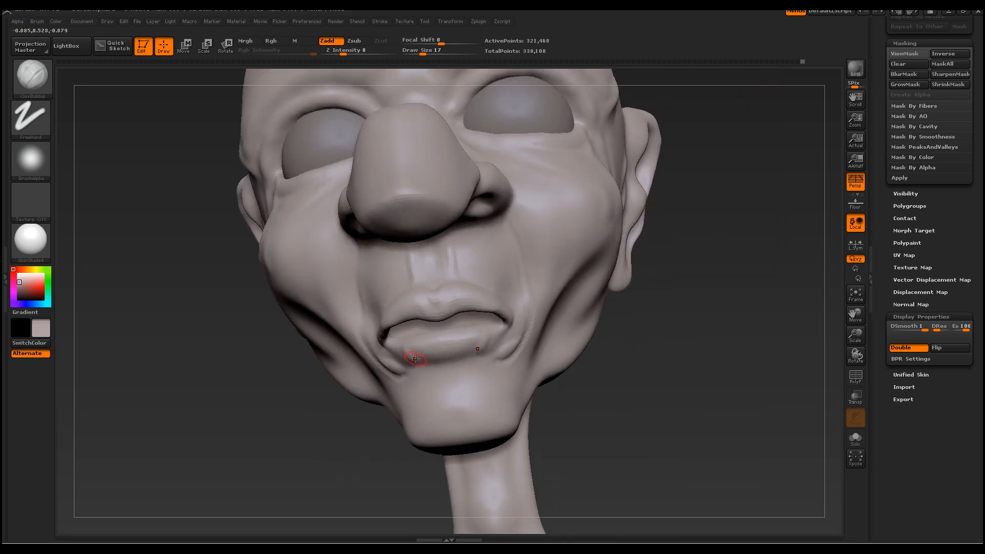
{"action": "left_click_drag", "start_coordinate": [397, 340], "coordinate": [392, 343]}
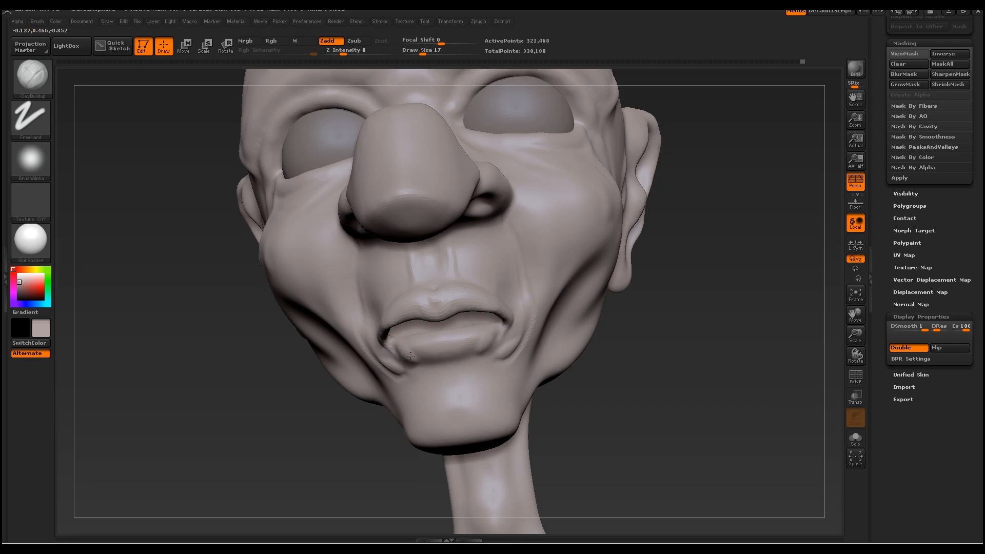
{"action": "left_click_drag", "start_coordinate": [659, 374], "coordinate": [757, 373]}
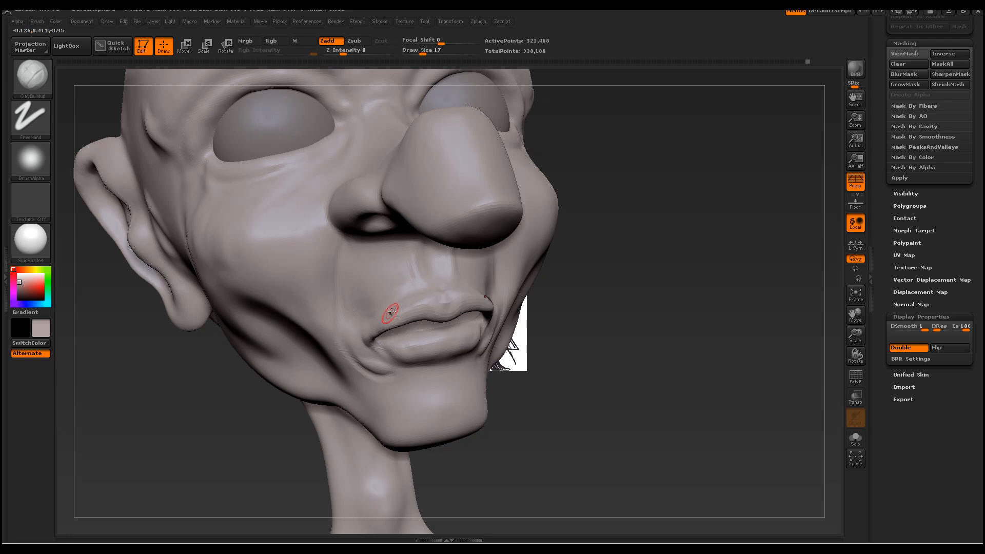
{"action": "left_click_drag", "start_coordinate": [576, 321], "coordinate": [576, 362]}
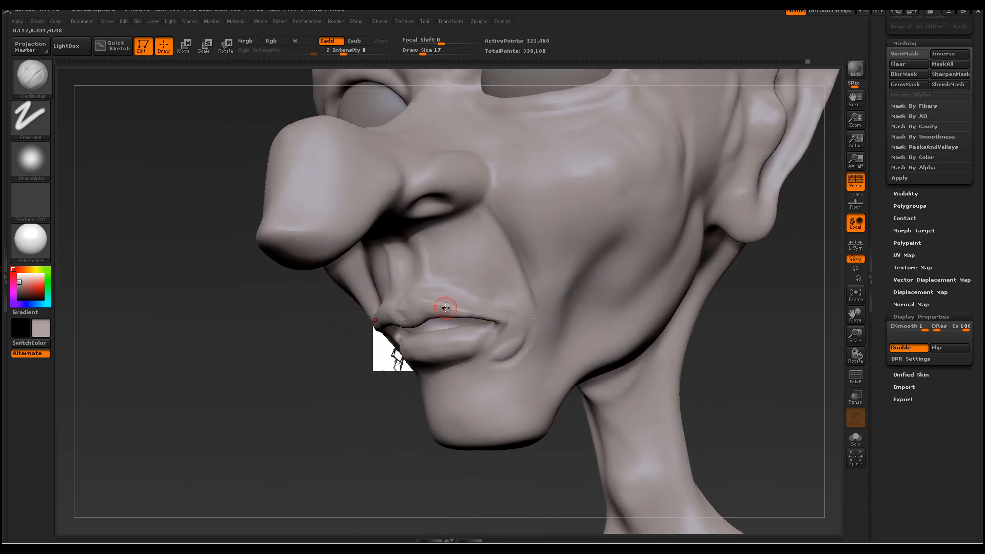
Smooth the area above the upper lip and the fold running from the nostril to the mouth corner
{"action": "key", "text": "shift"}
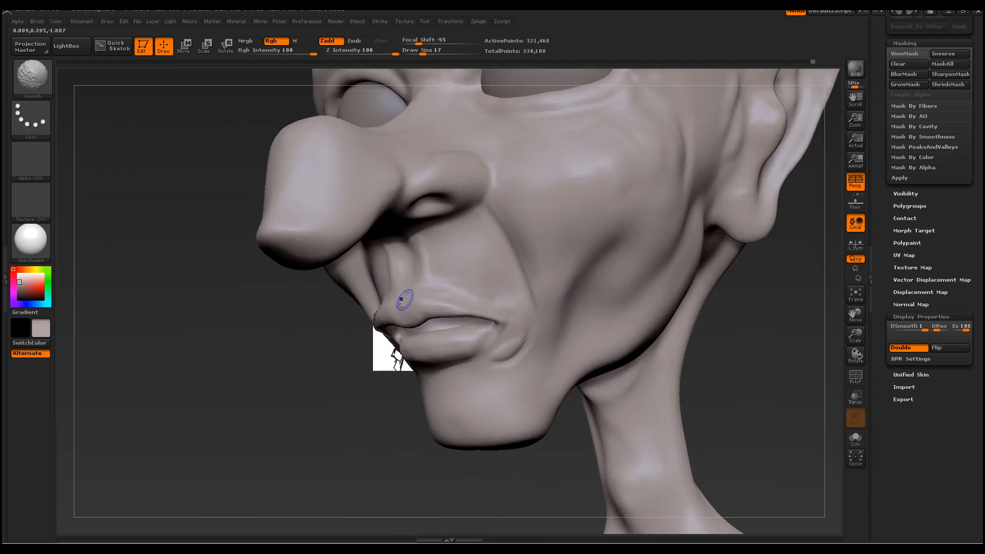
{"action": "mouse_move", "coordinate": [298, 420]}
{"action": "left_mouse_down"}
{"action": "mouse_move", "coordinate": [279, 417]}
{"action": "mouse_move", "coordinate": [285, 400]}
{"action": "mouse_move", "coordinate": [479, 322]}
{"action": "mouse_move", "coordinate": [519, 341]}
{"action": "left_mouse_up"}
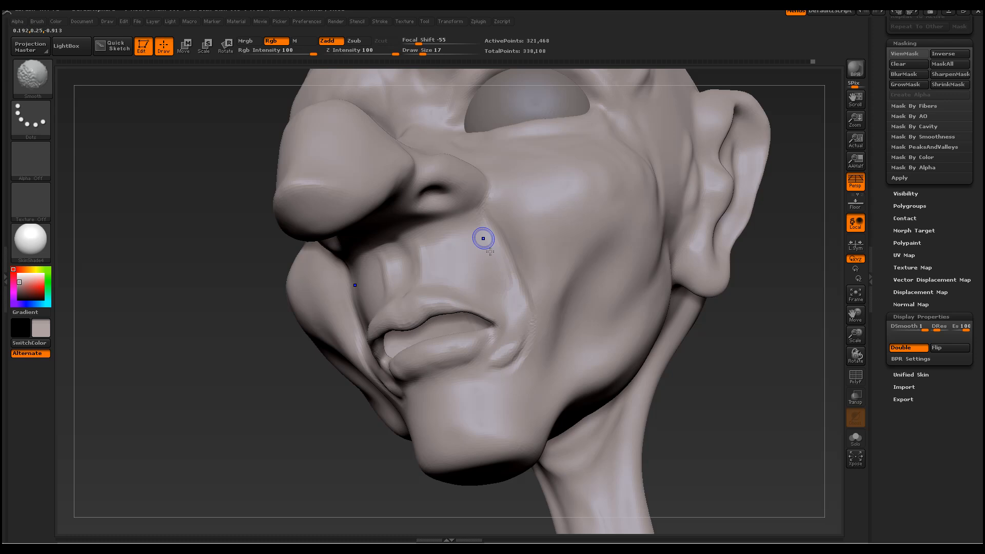
{"action": "left_click_drag", "start_coordinate": [696, 395], "coordinate": [668, 417]}
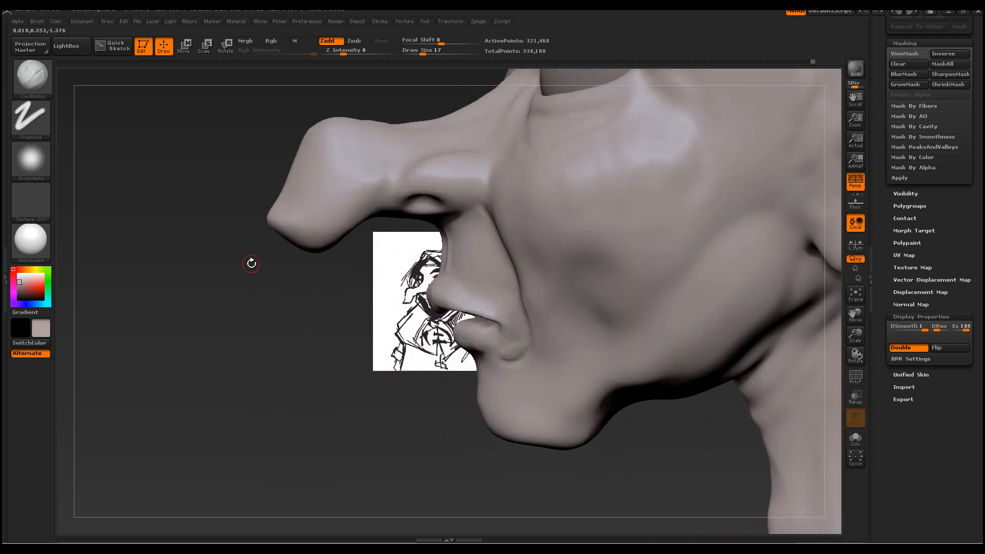
Adjust the profile between the nose and the upper lip with the Move brush at draw size 74
{"action": "key", "text": "b"}
{"action": "left_click", "coordinate": [292, 90]}
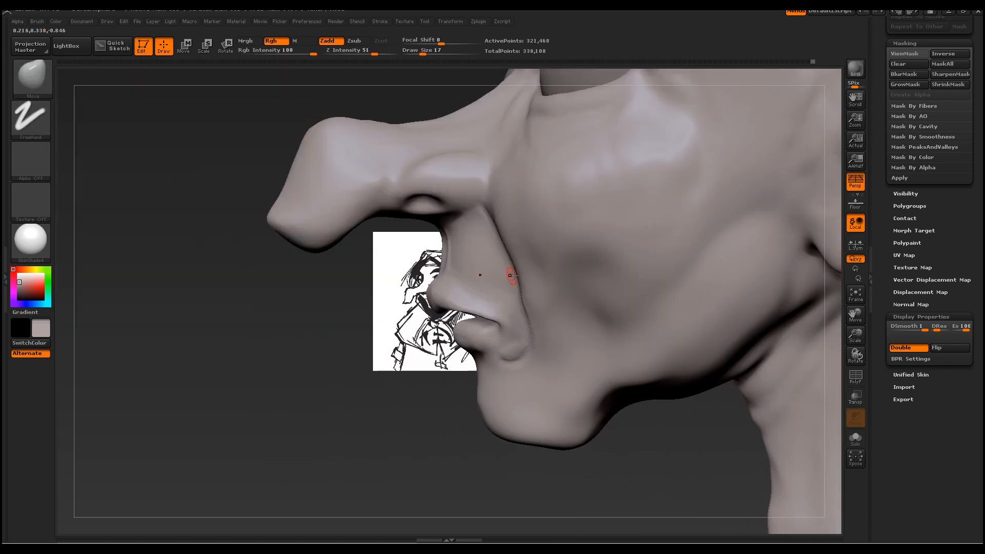
{"action": "key", "text": "space"}
{"action": "left_click_drag", "start_coordinate": [472, 277], "coordinate": [464, 275]}
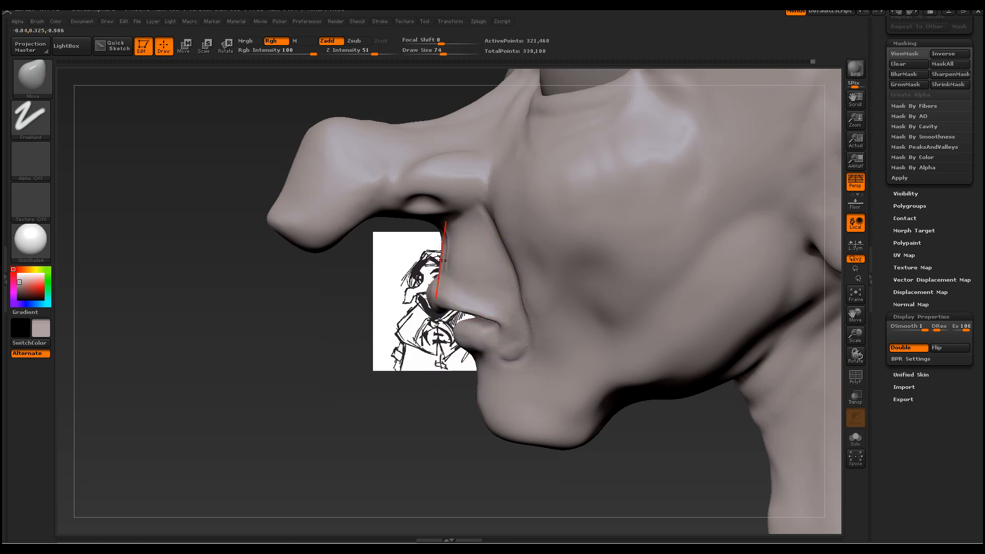
{"action": "mouse_move", "coordinate": [318, 359]}
{"action": "left_mouse_down"}
{"action": "mouse_move", "coordinate": [440, 360]}
{"action": "mouse_move", "coordinate": [354, 354]}
{"action": "mouse_move", "coordinate": [408, 352]}
{"action": "mouse_move", "coordinate": [450, 264]}
{"action": "left_mouse_up"}
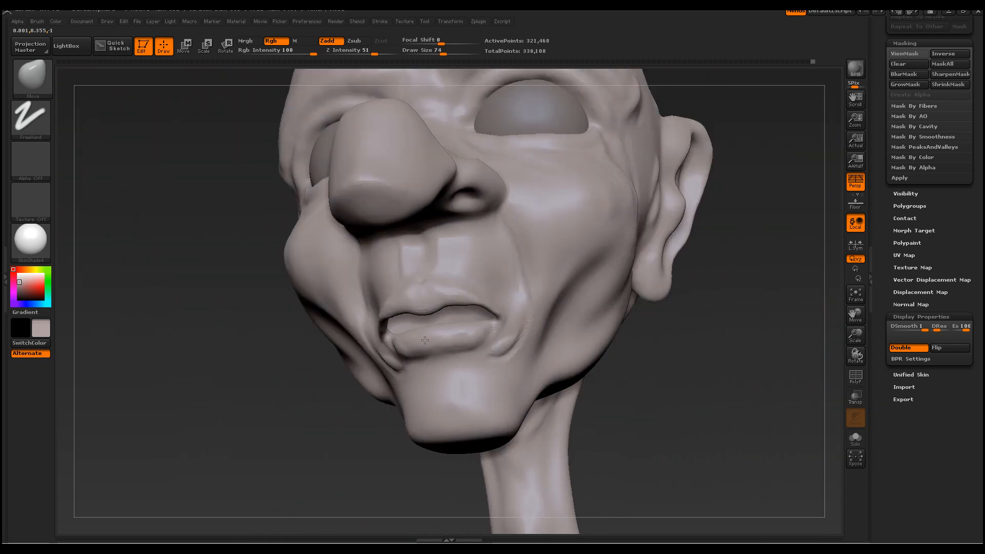
Refine the side profile of the upper lip and the mouth corner with the Move brush at draw size 51
{"action": "mouse_move", "coordinate": [715, 406]}
{"action": "left_mouse_down"}
{"action": "mouse_move", "coordinate": [503, 303]}
{"action": "mouse_move", "coordinate": [477, 276]}
{"action": "left_mouse_up"}
{"action": "key", "text": "space"}
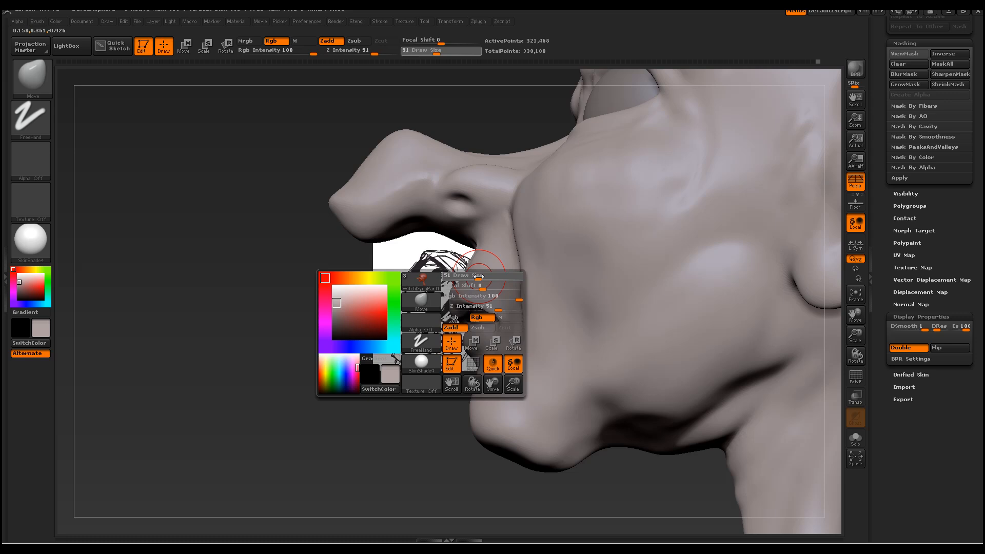
{"action": "left_click_drag", "start_coordinate": [386, 333], "coordinate": [382, 378]}
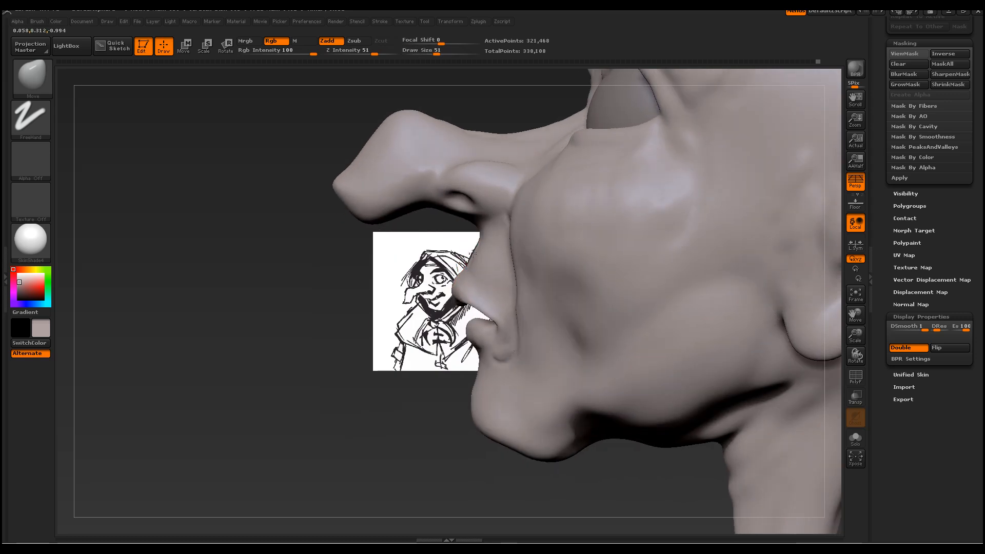
{"action": "key", "text": "space"}
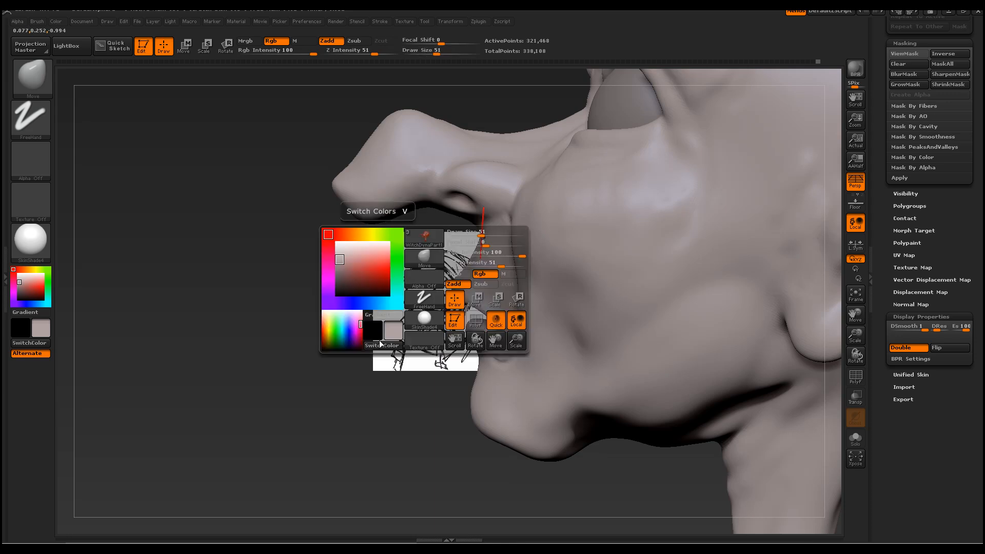
{"action": "left_click_drag", "start_coordinate": [380, 344], "coordinate": [438, 311]}
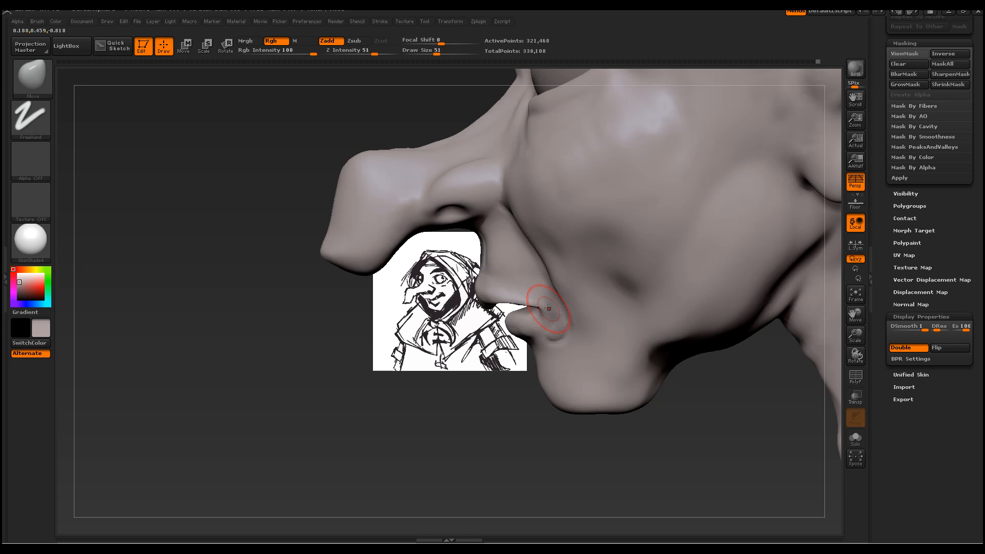
{"action": "mouse_move", "coordinate": [501, 391]}
{"action": "left_mouse_down"}
{"action": "mouse_move", "coordinate": [538, 368]}
{"action": "mouse_move", "coordinate": [493, 338]}
{"action": "left_mouse_up"}
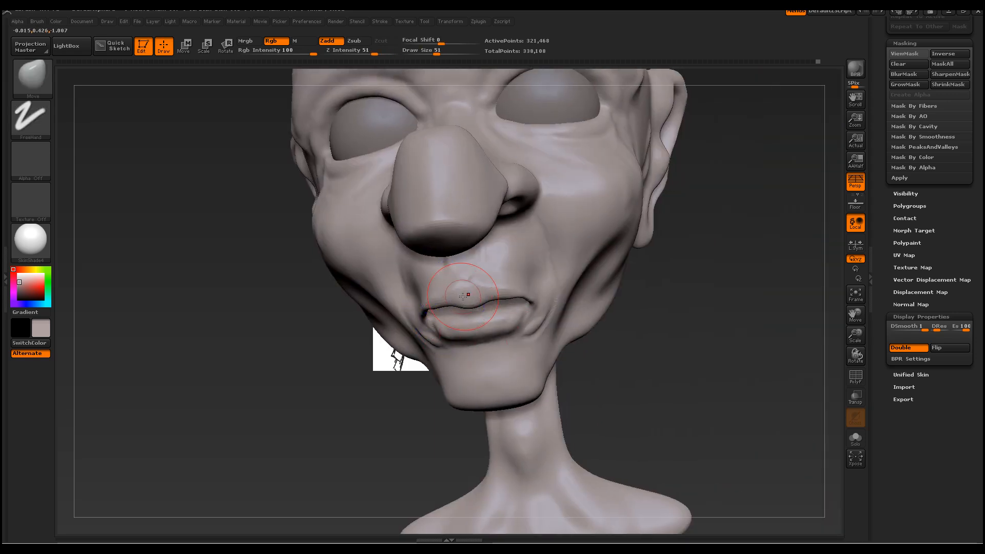
Nudge the middle of the upper lip into shape with the Move brush at draw size 34 and smooth the skin around the mouth
{"action": "key", "text": "space"}
{"action": "left_click_drag", "start_coordinate": [462, 296], "coordinate": [464, 300]}
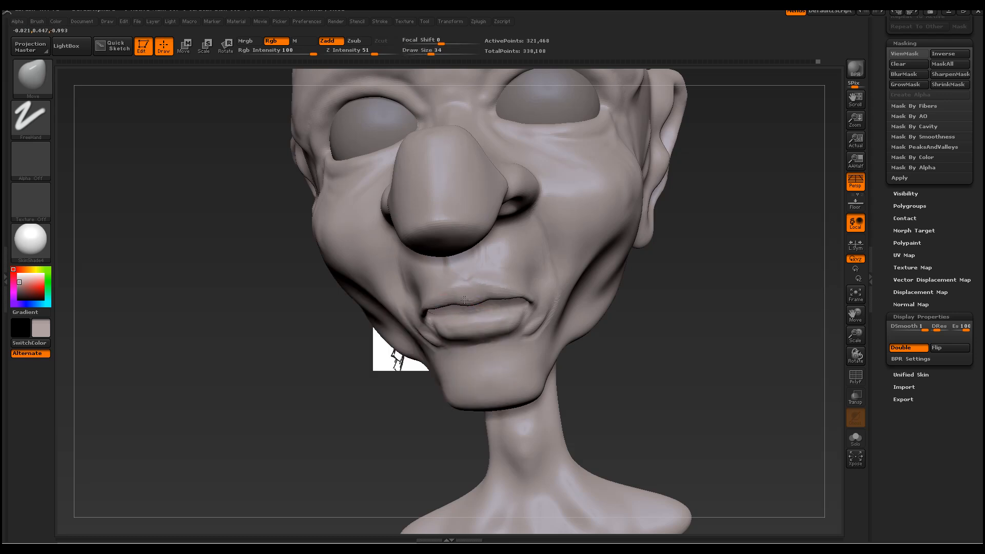
{"action": "left_click_drag", "start_coordinate": [585, 354], "coordinate": [648, 330]}
{"action": "key", "text": "shift"}
{"action": "mouse_move", "coordinate": [419, 276]}
{"action": "left_mouse_down", "text": "shift"}
{"action": "mouse_move", "coordinate": [446, 280]}
{"action": "mouse_move", "coordinate": [451, 293]}
{"action": "mouse_move", "coordinate": [396, 323]}
{"action": "left_mouse_up", "text": "shift"}
{"action": "mouse_move", "coordinate": [590, 354]}
{"action": "left_mouse_down"}
{"action": "mouse_move", "coordinate": [617, 364]}
{"action": "mouse_move", "coordinate": [557, 330]}
{"action": "left_mouse_up"}
Thicken the edge of the upper lip from below with the Inflat brush at draw size 34 and Z Intensity 4
{"action": "left_click_drag", "start_coordinate": [661, 409], "coordinate": [91, 105]}
{"action": "left_click", "coordinate": [48, 72]}
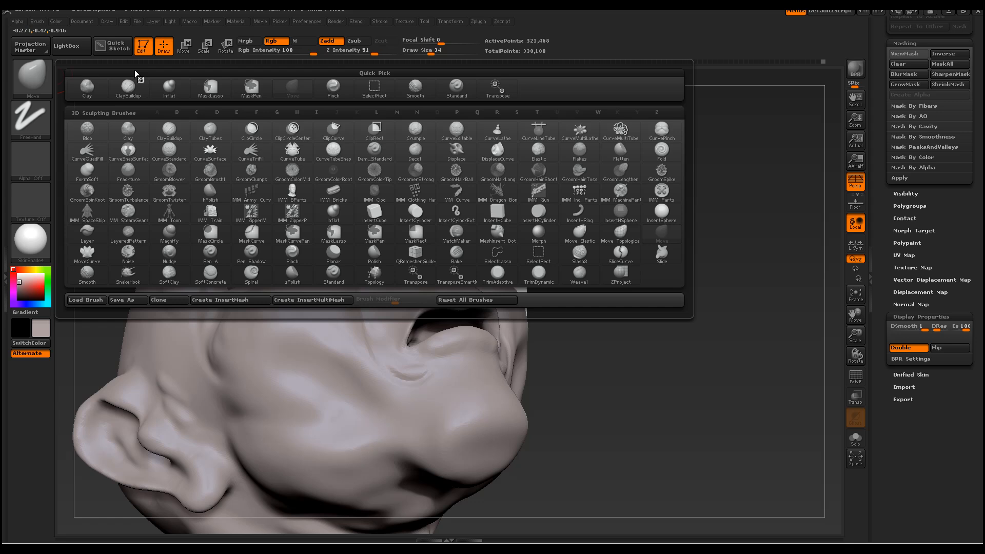
{"action": "left_click", "coordinate": [167, 90]}
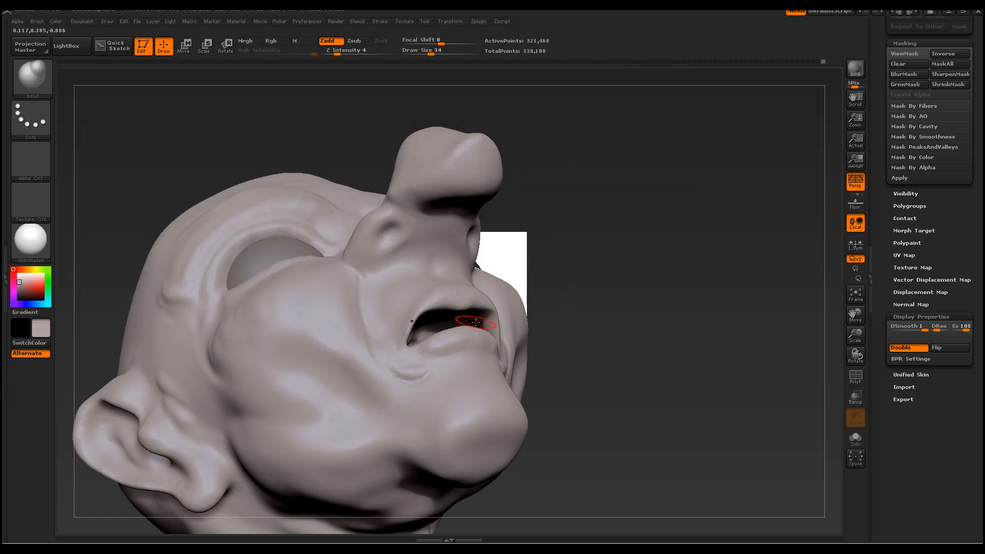
{"action": "mouse_move", "coordinate": [489, 317]}
{"action": "left_mouse_down"}
{"action": "mouse_move", "coordinate": [508, 326]}
{"action": "mouse_move", "coordinate": [490, 311]}
{"action": "left_mouse_up"}
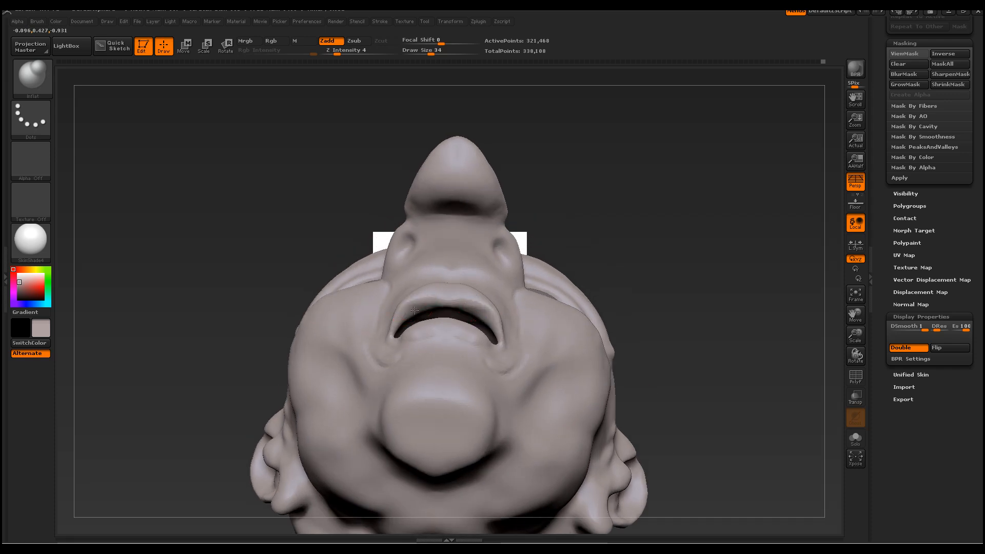
{"action": "mouse_move", "coordinate": [723, 336]}
{"action": "left_mouse_down"}
{"action": "mouse_move", "coordinate": [741, 405]}
{"action": "mouse_move", "coordinate": [731, 403]}
{"action": "left_mouse_up"}
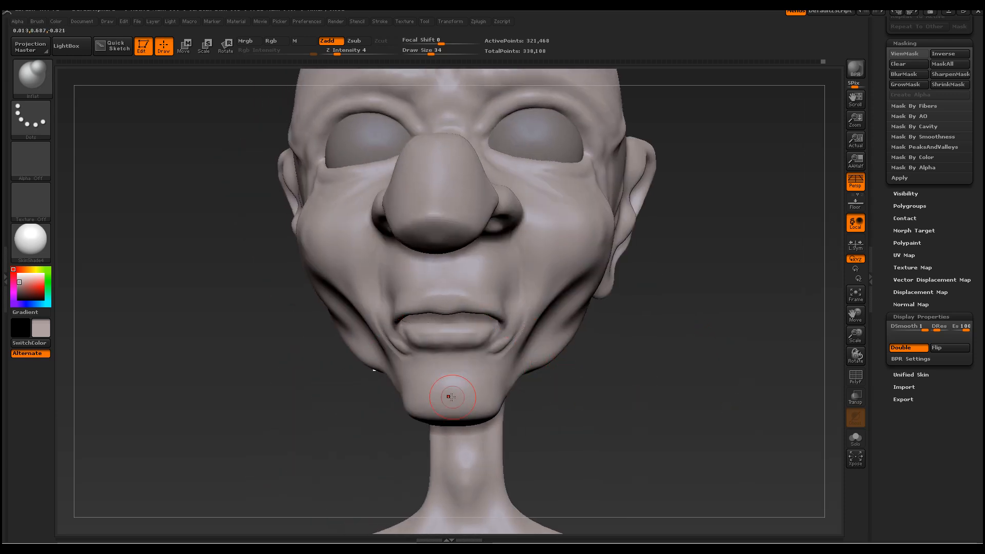
{"action": "mouse_move", "coordinate": [728, 405]}
{"action": "left_mouse_down"}
{"action": "mouse_move", "coordinate": [703, 404]}
{"action": "mouse_move", "coordinate": [733, 391]}
{"action": "left_mouse_up"}
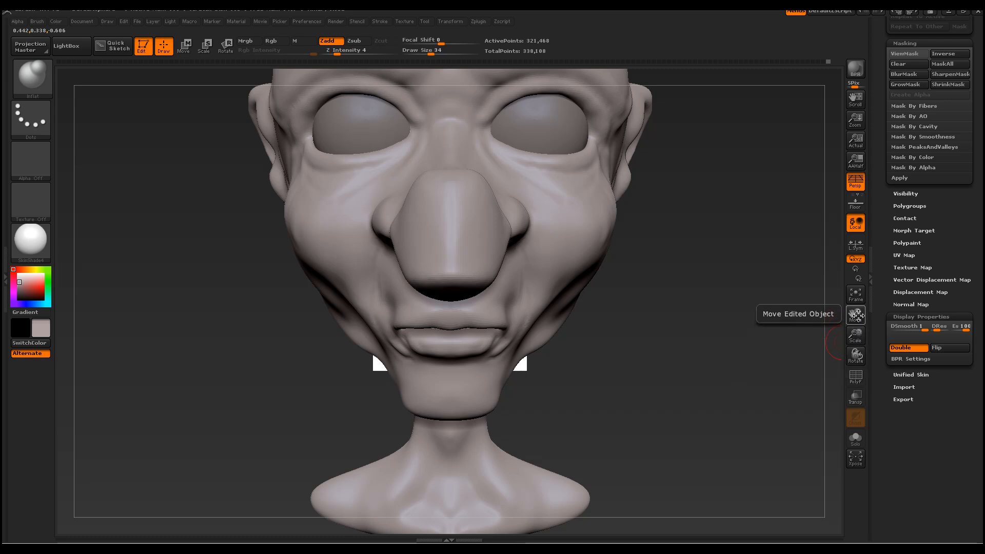
Reshape the underside of the jaw and the throat with the Move brush at draw size 90
{"action": "left_click_drag", "start_coordinate": [861, 331], "coordinate": [858, 306]}
{"action": "mouse_move", "coordinate": [746, 311]}
{"action": "left_mouse_down"}
{"action": "mouse_move", "coordinate": [748, 342]}
{"action": "mouse_move", "coordinate": [724, 339]}
{"action": "mouse_move", "coordinate": [783, 326]}
{"action": "mouse_move", "coordinate": [729, 365]}
{"action": "mouse_move", "coordinate": [770, 287]}
{"action": "mouse_move", "coordinate": [738, 308]}
{"action": "left_mouse_up"}
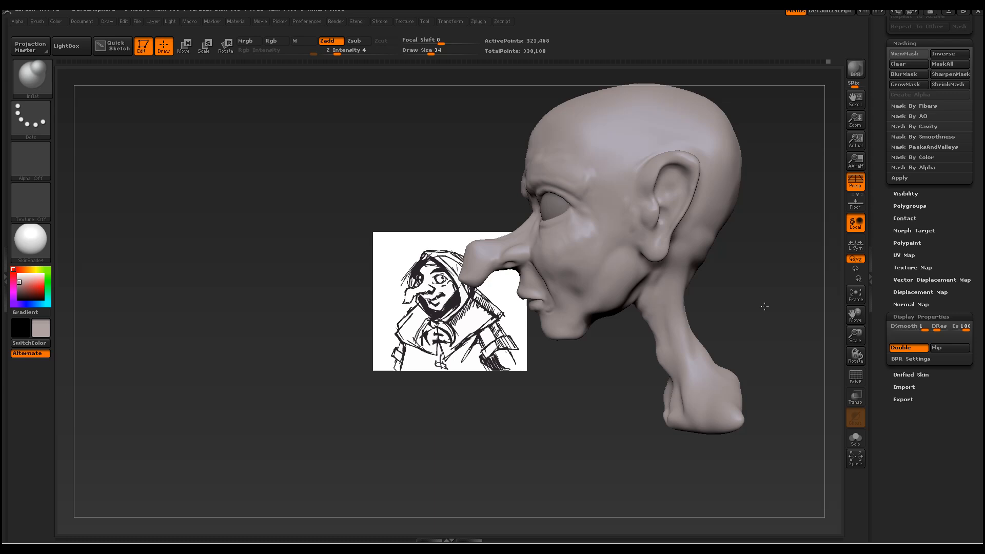
{"action": "left_click_drag", "start_coordinate": [550, 372], "coordinate": [539, 352]}
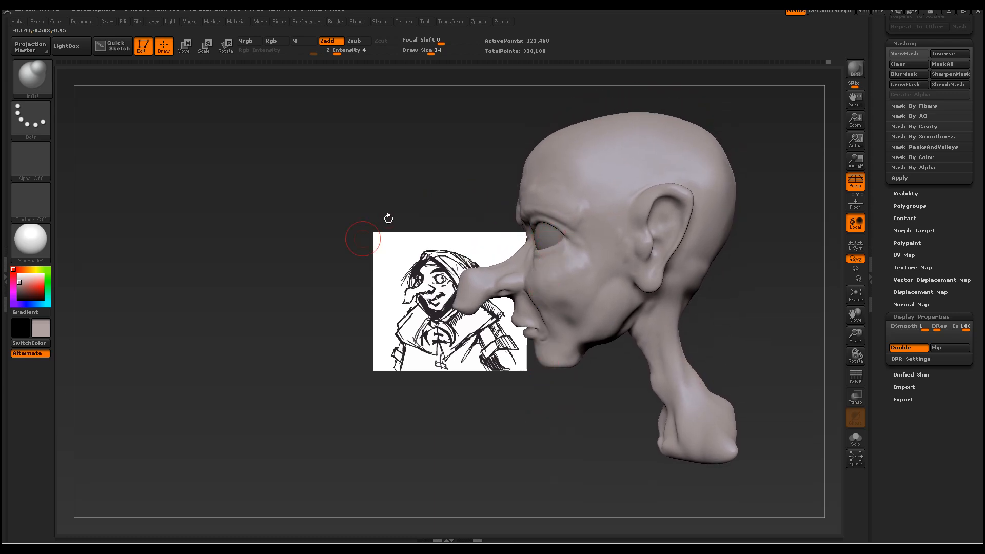
{"action": "left_click", "coordinate": [42, 87]}
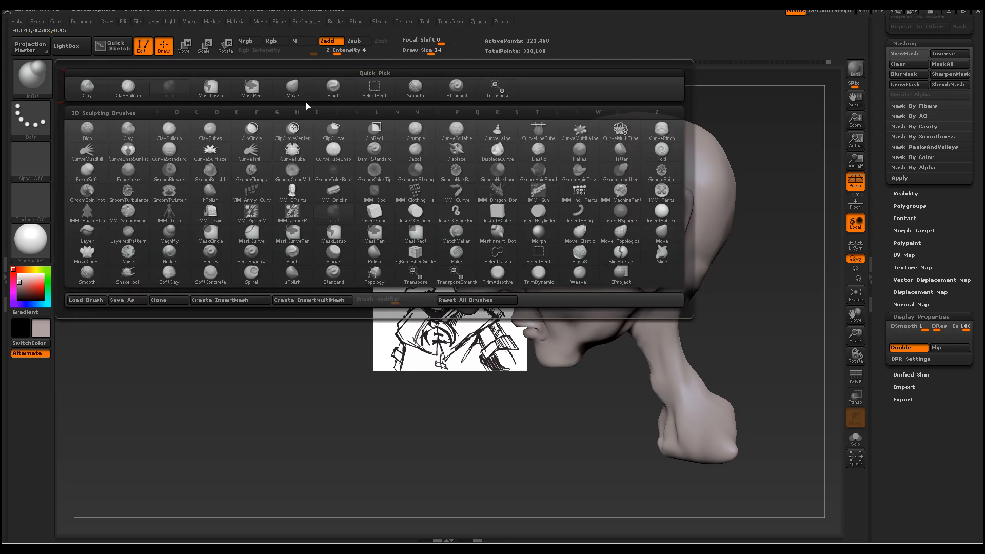
{"action": "left_click", "coordinate": [291, 88]}
{"action": "key", "text": "space"}
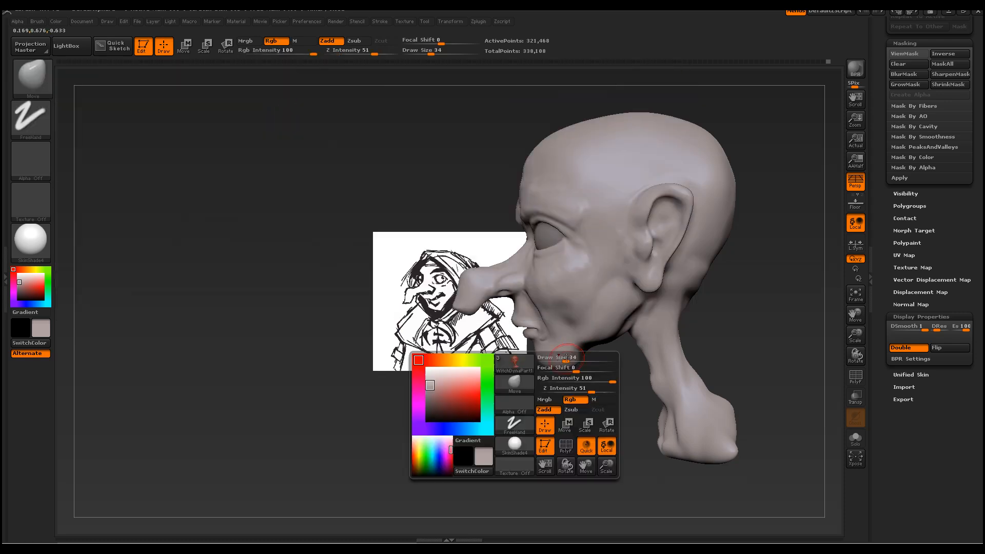
{"action": "mouse_move", "coordinate": [568, 358]}
{"action": "left_mouse_down"}
{"action": "mouse_move", "coordinate": [582, 358]}
{"action": "mouse_move", "coordinate": [533, 361]}
{"action": "mouse_move", "coordinate": [593, 374]}
{"action": "mouse_move", "coordinate": [598, 342]}
{"action": "left_mouse_up"}
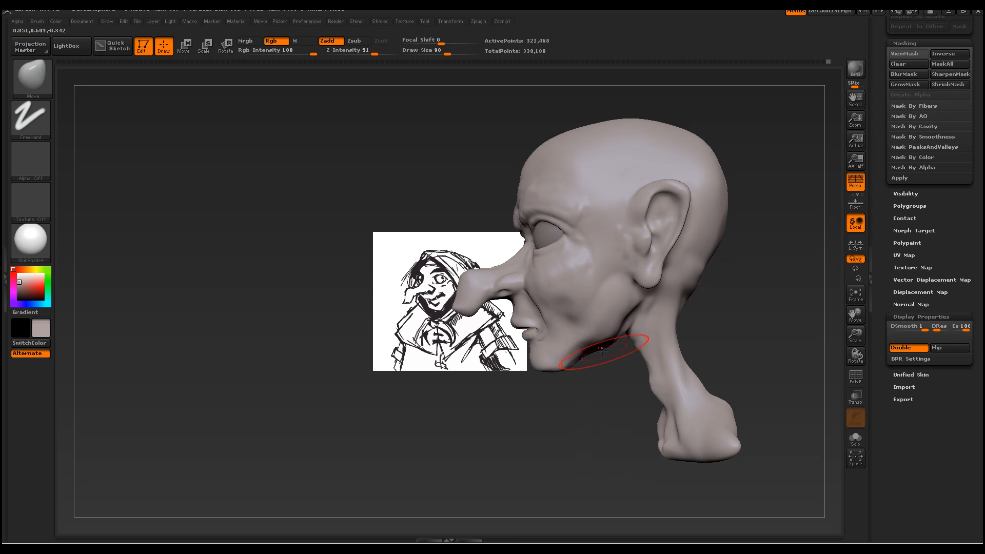
{"action": "left_click_drag", "start_coordinate": [608, 384], "coordinate": [684, 327]}
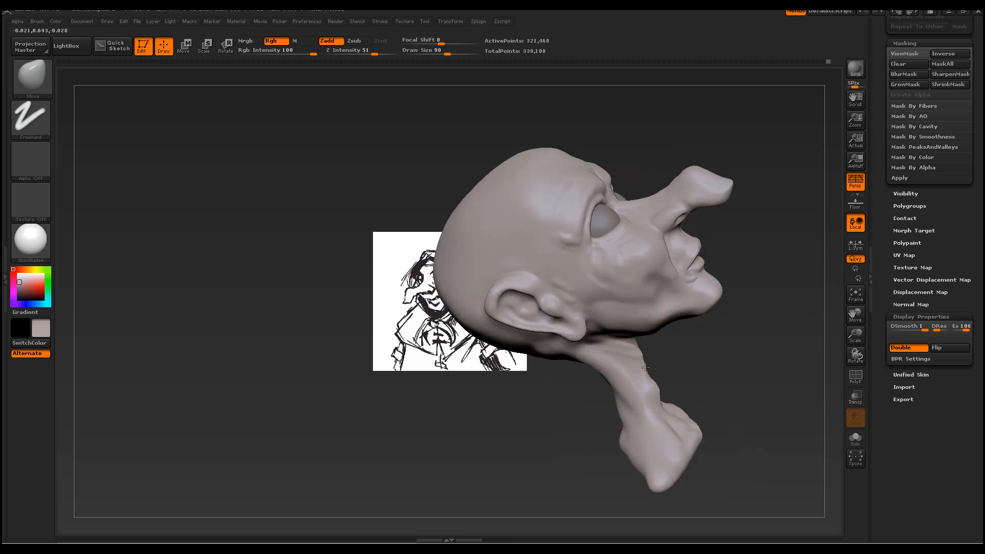
{"action": "left_click_drag", "start_coordinate": [655, 387], "coordinate": [666, 400]}
{"action": "mouse_move", "coordinate": [739, 384]}
{"action": "left_mouse_down"}
{"action": "mouse_move", "coordinate": [642, 439]}
{"action": "mouse_move", "coordinate": [561, 358]}
{"action": "mouse_move", "coordinate": [544, 369]}
{"action": "mouse_move", "coordinate": [564, 377]}
{"action": "left_mouse_up"}
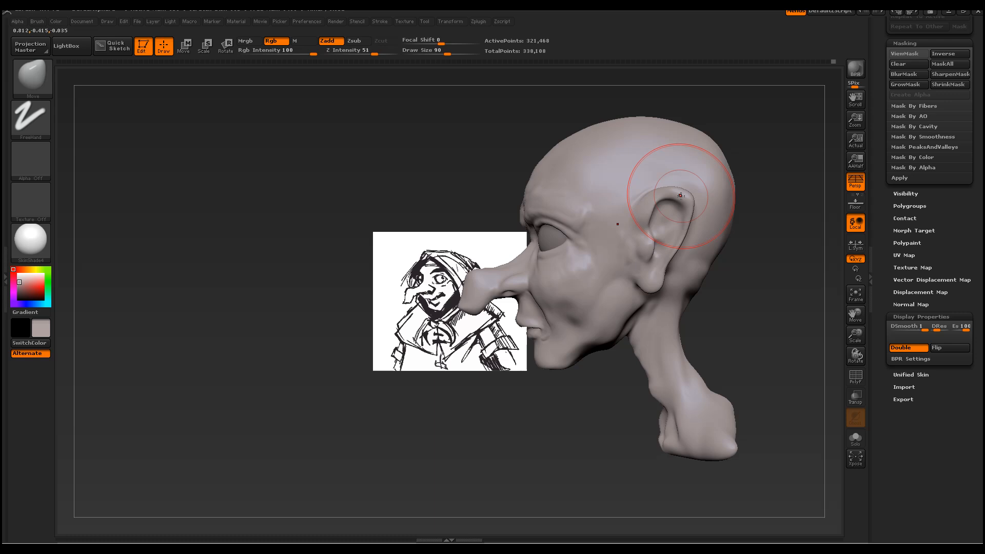
Adjust the back edge of the ear with the Move brush at a smaller draw size
{"action": "key", "text": "space"}
{"action": "left_click_drag", "start_coordinate": [643, 195], "coordinate": [657, 189]}
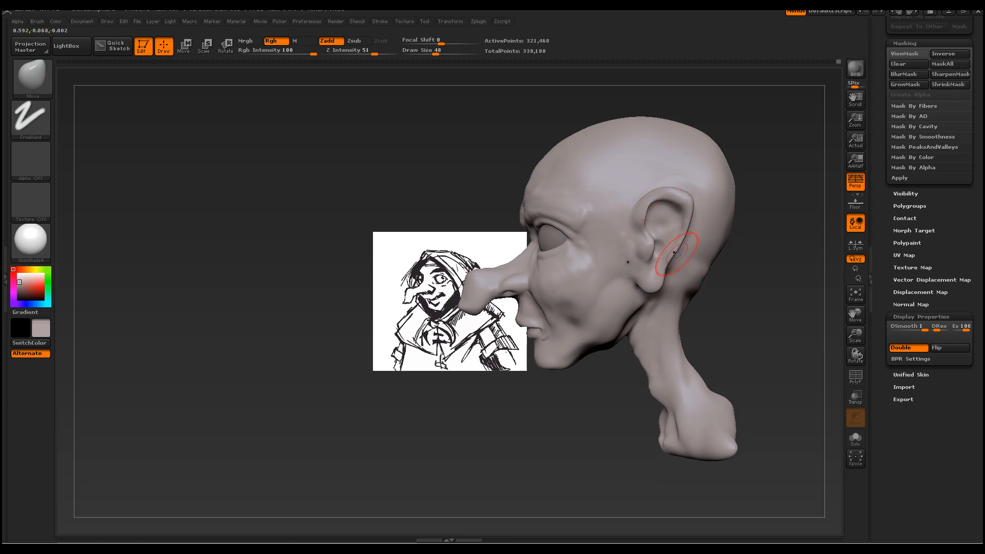
{"action": "left_click_drag", "start_coordinate": [676, 250], "coordinate": [677, 246]}
{"action": "left_click_drag", "start_coordinate": [598, 415], "coordinate": [678, 444]}
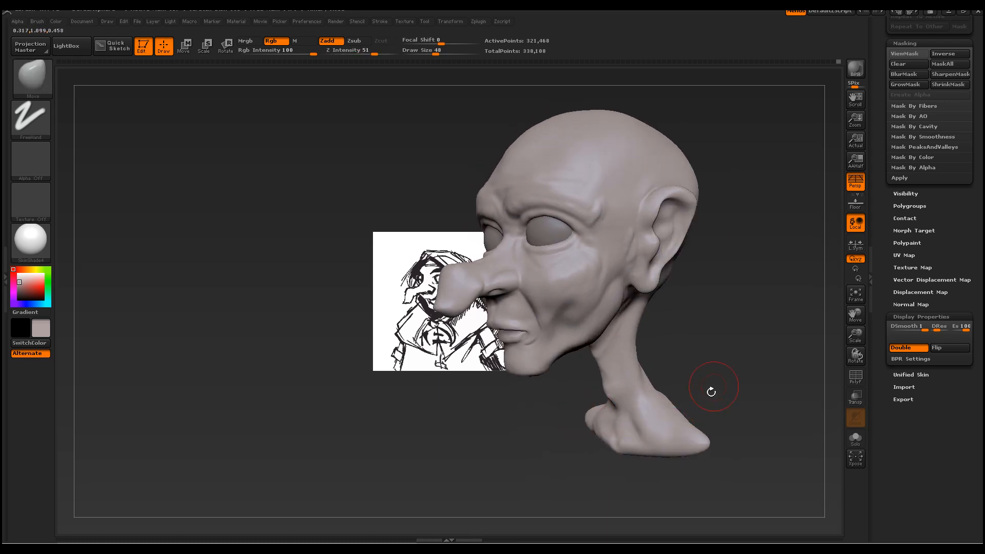
Adjust the cheek and jaw contour with the Move brush at draw size 76
{"action": "mouse_move", "coordinate": [488, 374]}
{"action": "left_mouse_down"}
{"action": "mouse_move", "coordinate": [548, 402]}
{"action": "mouse_move", "coordinate": [585, 373]}
{"action": "mouse_move", "coordinate": [423, 414]}
{"action": "mouse_move", "coordinate": [648, 407]}
{"action": "mouse_move", "coordinate": [637, 303]}
{"action": "mouse_move", "coordinate": [614, 308]}
{"action": "left_mouse_up"}
{"action": "key", "text": "space"}
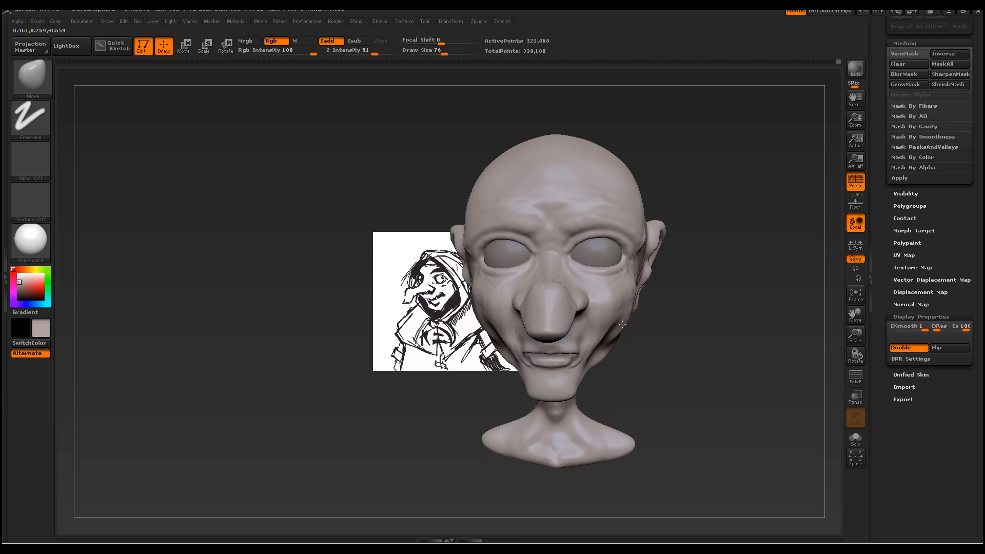
{"action": "left_click_drag", "start_coordinate": [664, 353], "coordinate": [646, 321]}
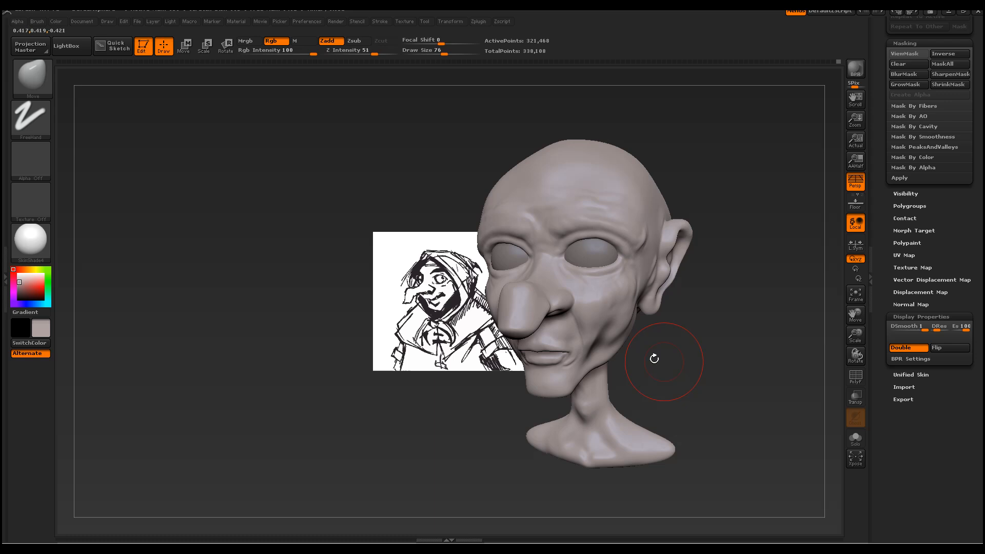
{"action": "mouse_move", "coordinate": [703, 378]}
{"action": "left_mouse_down"}
{"action": "mouse_move", "coordinate": [728, 379]}
{"action": "mouse_move", "coordinate": [695, 379]}
{"action": "left_mouse_up"}
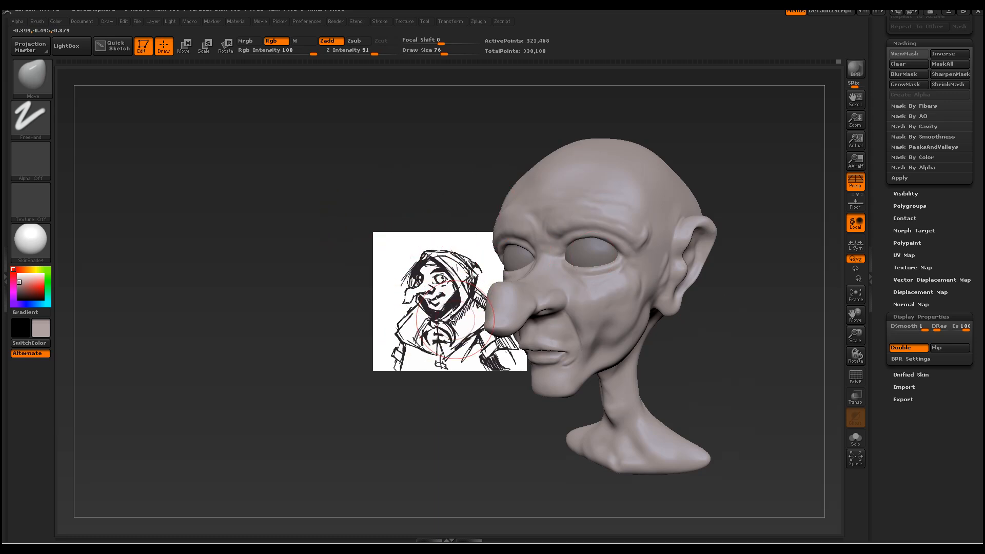
{"action": "mouse_move", "coordinate": [771, 369]}
{"action": "left_mouse_down"}
{"action": "mouse_move", "coordinate": [746, 378]}
{"action": "mouse_move", "coordinate": [772, 369]}
{"action": "left_mouse_up"}
{"action": "left_click_drag", "start_coordinate": [762, 353], "coordinate": [615, 328]}
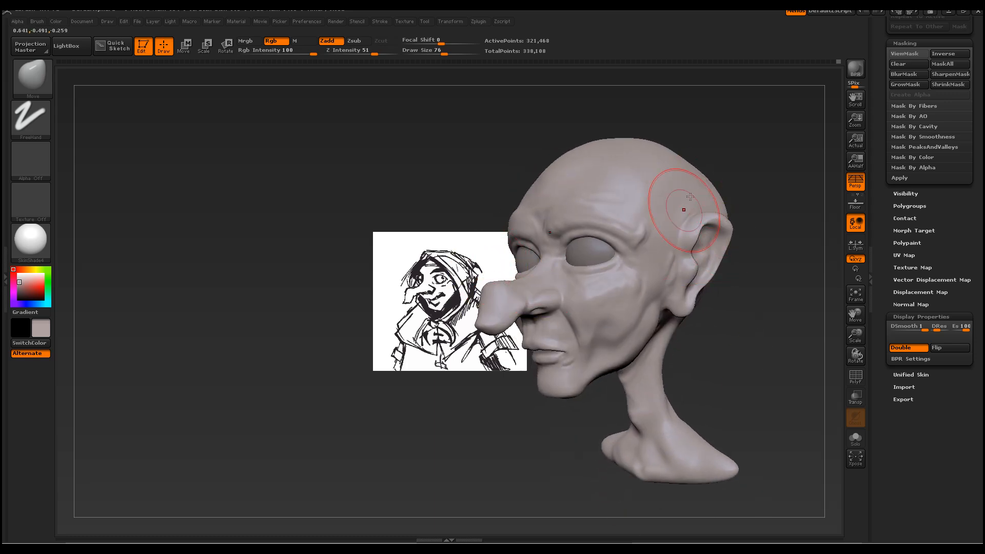
Examine the head from both sides and in three-quarter view against the reference sketch
{"action": "mouse_move", "coordinate": [586, 155]}
{"action": "left_mouse_down"}
{"action": "mouse_move", "coordinate": [402, 151]}
{"action": "mouse_move", "coordinate": [505, 147]}
{"action": "mouse_move", "coordinate": [427, 152]}
{"action": "left_mouse_up"}
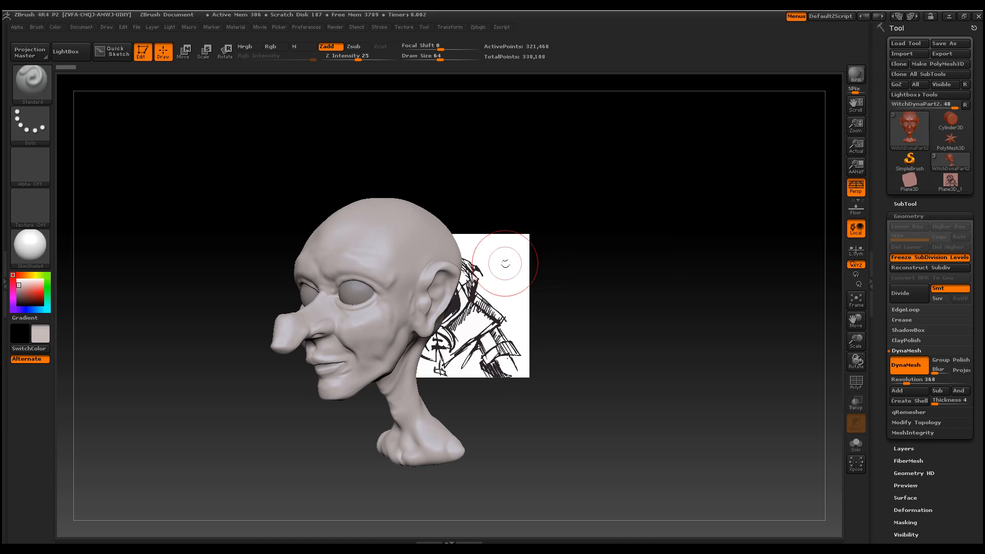
{"action": "mouse_move", "coordinate": [625, 305]}
{"action": "left_mouse_down"}
{"action": "mouse_move", "coordinate": [675, 303]}
{"action": "mouse_move", "coordinate": [598, 306]}
{"action": "mouse_move", "coordinate": [590, 320]}
{"action": "mouse_move", "coordinate": [761, 296]}
{"action": "left_mouse_up"}
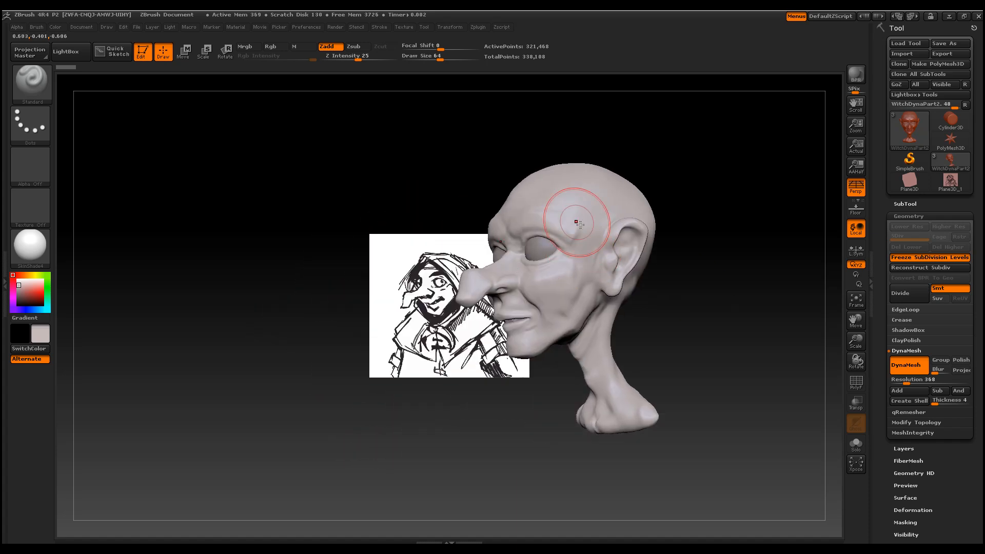
{"action": "mouse_move", "coordinate": [390, 194]}
{"action": "left_mouse_down"}
{"action": "mouse_move", "coordinate": [472, 193]}
{"action": "mouse_move", "coordinate": [466, 202]}
{"action": "left_mouse_up"}
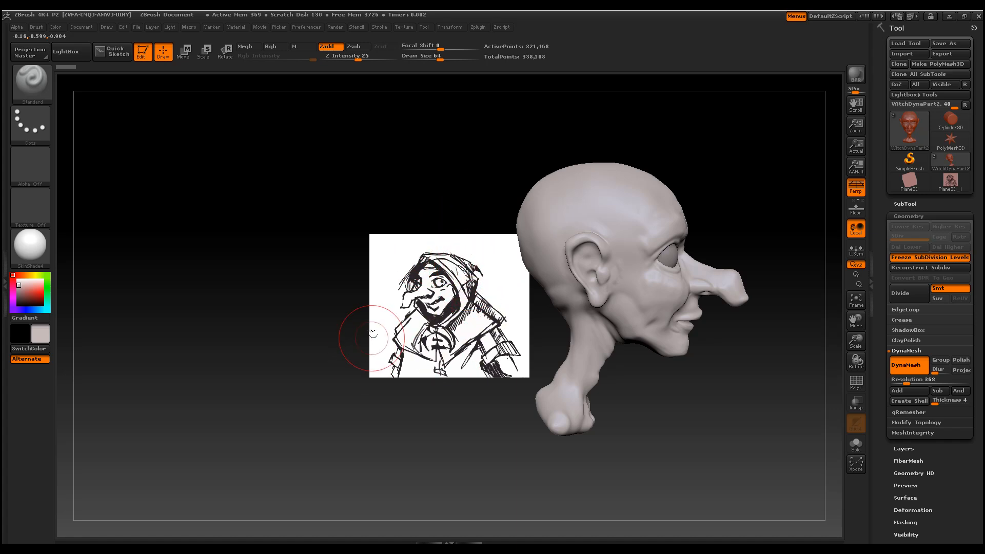
{"action": "left_click_drag", "start_coordinate": [708, 378], "coordinate": [667, 384], "text": "shift"}
{"action": "left_click_drag", "start_coordinate": [649, 426], "coordinate": [486, 433], "text": "alt"}
{"action": "left_click_drag", "start_coordinate": [657, 400], "coordinate": [595, 397]}
{"action": "left_click_drag", "start_coordinate": [857, 341], "coordinate": [847, 375]}
{"action": "left_click_drag", "start_coordinate": [556, 372], "coordinate": [781, 321], "text": "alt"}
{"action": "left_click_drag", "start_coordinate": [348, 440], "coordinate": [380, 423]}
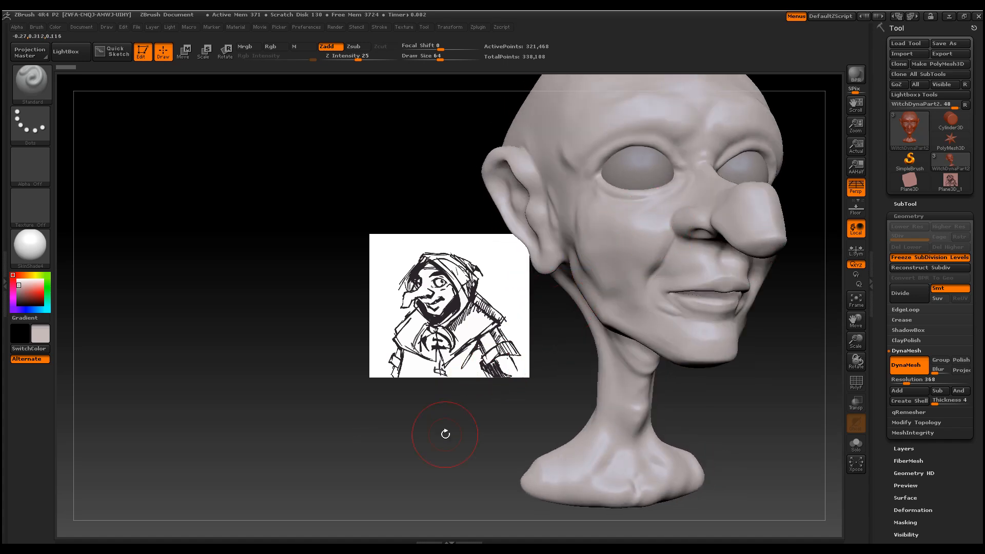
Switch to the Polish brush at draw size 21 and begin flattening the planes along the jaw
{"action": "left_click", "coordinate": [35, 77]}
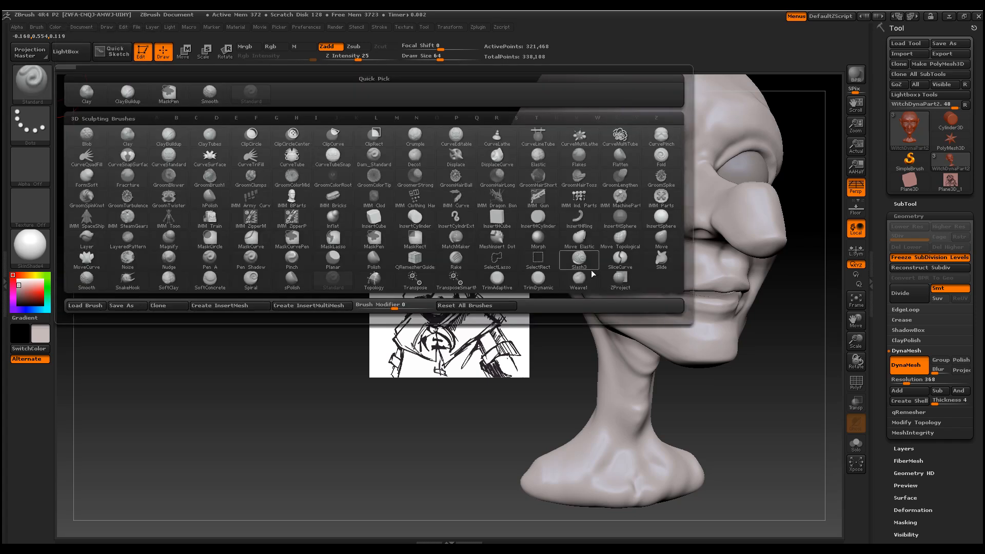
{"action": "left_click", "coordinate": [378, 267]}
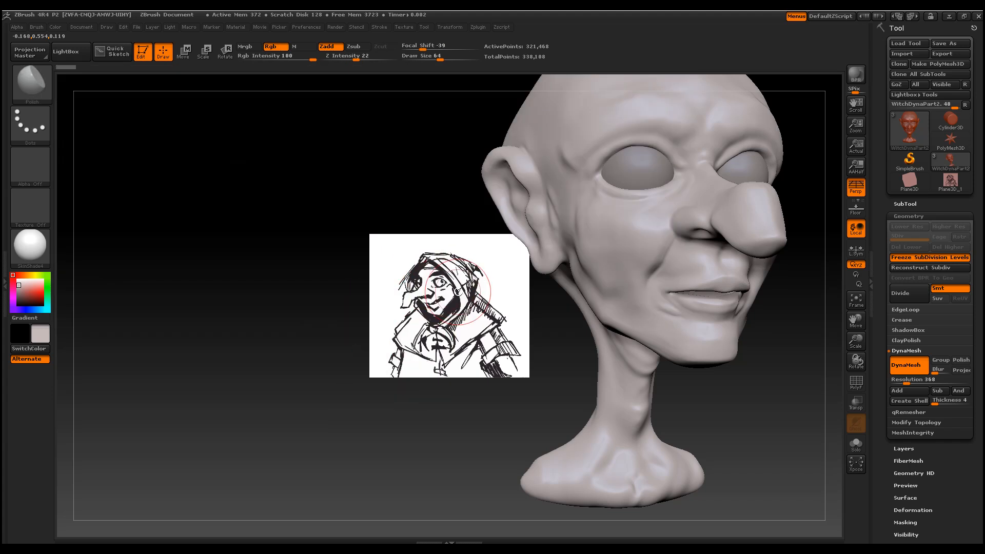
{"action": "left_click_drag", "start_coordinate": [359, 246], "coordinate": [248, 246]}
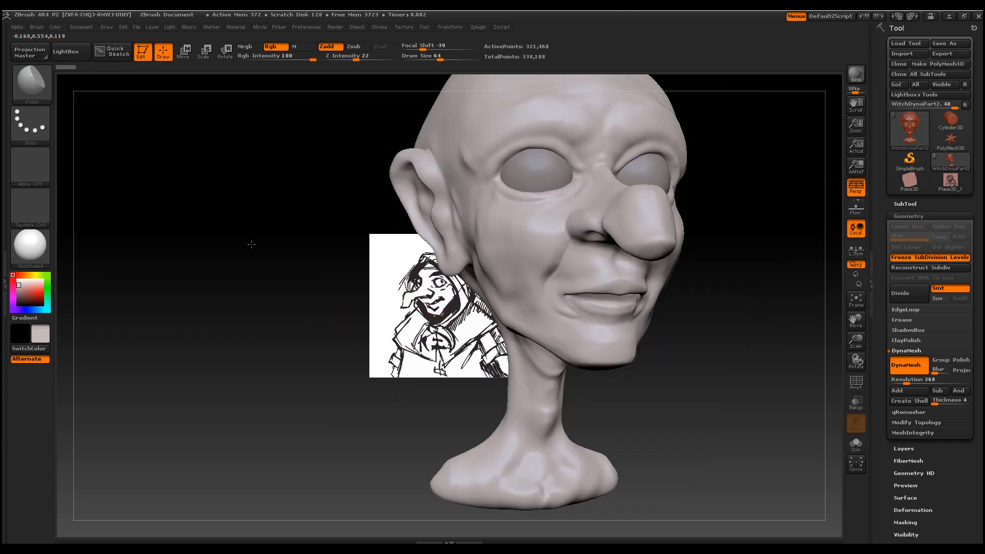
{"action": "right_click", "coordinate": [558, 350]}
{"action": "left_click_drag", "start_coordinate": [557, 351], "coordinate": [542, 352]}
{"action": "mouse_move", "coordinate": [644, 382]}
{"action": "left_mouse_down"}
{"action": "mouse_move", "coordinate": [590, 383]}
{"action": "mouse_move", "coordinate": [637, 385]}
{"action": "left_mouse_up"}
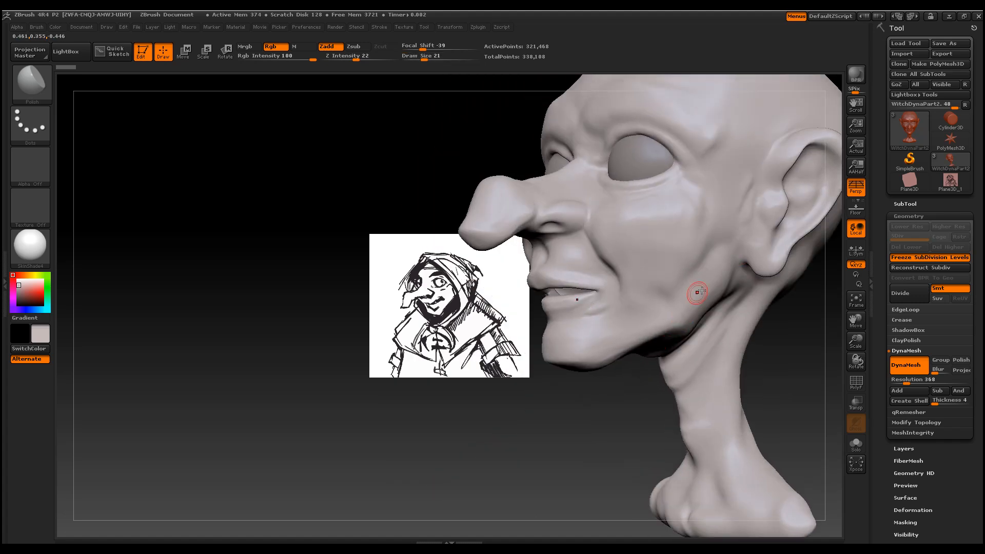
Polish the side of the chin and the lower cheek into cleaner planes at draw size 29
{"action": "mouse_move", "coordinate": [521, 413]}
{"action": "left_mouse_down"}
{"action": "mouse_move", "coordinate": [501, 429]}
{"action": "mouse_move", "coordinate": [494, 334]}
{"action": "left_mouse_up"}
{"action": "right_click", "coordinate": [494, 335]}
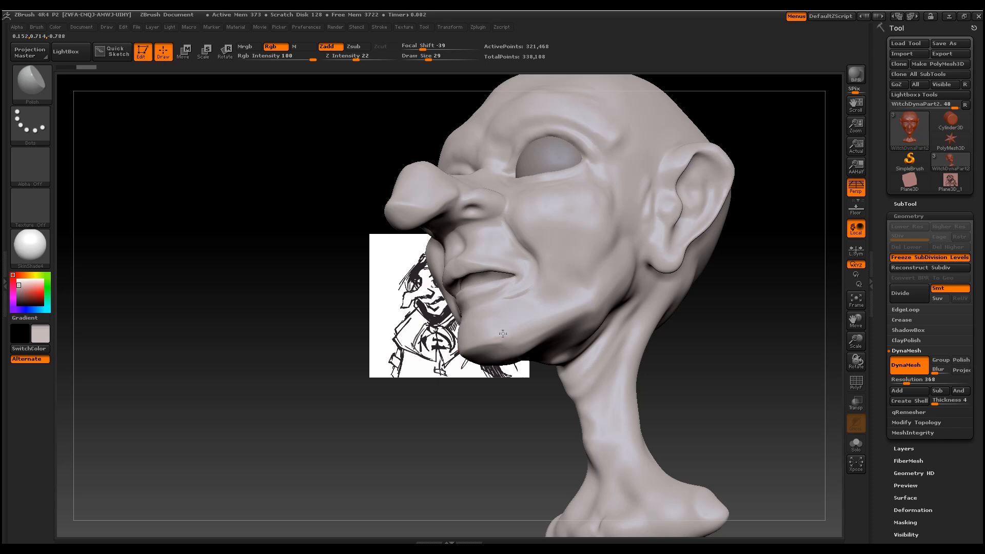
{"action": "mouse_move", "coordinate": [506, 336]}
{"action": "left_mouse_down"}
{"action": "mouse_move", "coordinate": [486, 350]}
{"action": "mouse_move", "coordinate": [500, 341]}
{"action": "mouse_move", "coordinate": [494, 332]}
{"action": "left_mouse_up"}
{"action": "left_click_drag", "start_coordinate": [414, 366], "coordinate": [508, 339]}
{"action": "mouse_move", "coordinate": [590, 339]}
{"action": "left_mouse_down"}
{"action": "mouse_move", "coordinate": [631, 348]}
{"action": "mouse_move", "coordinate": [610, 359]}
{"action": "mouse_move", "coordinate": [363, 308]}
{"action": "mouse_move", "coordinate": [368, 331]}
{"action": "mouse_move", "coordinate": [381, 315]}
{"action": "left_mouse_up"}
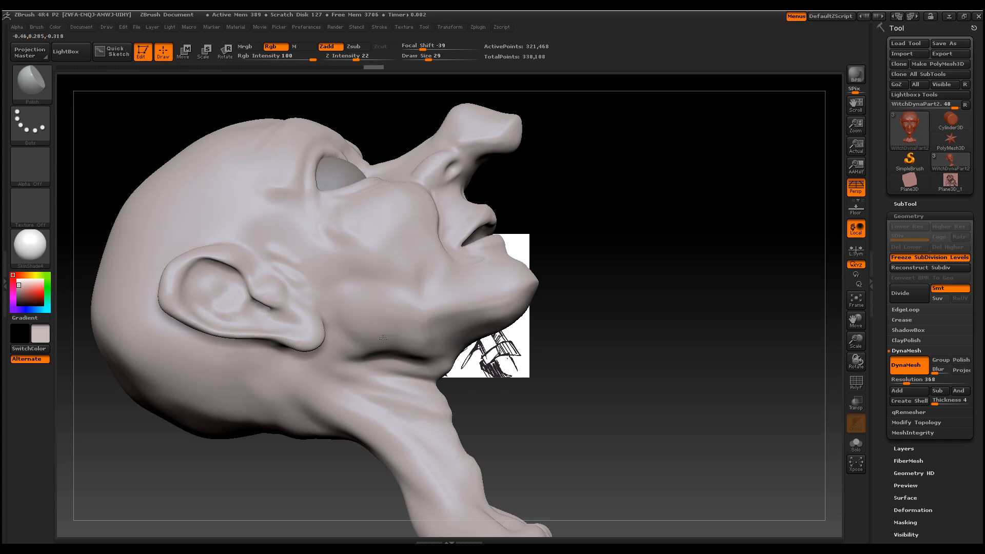
Polish the edge of the jawline from the chin back towards the ear with the Polish brush at draw size 29
{"action": "left_click_drag", "start_coordinate": [510, 300], "coordinate": [440, 322]}
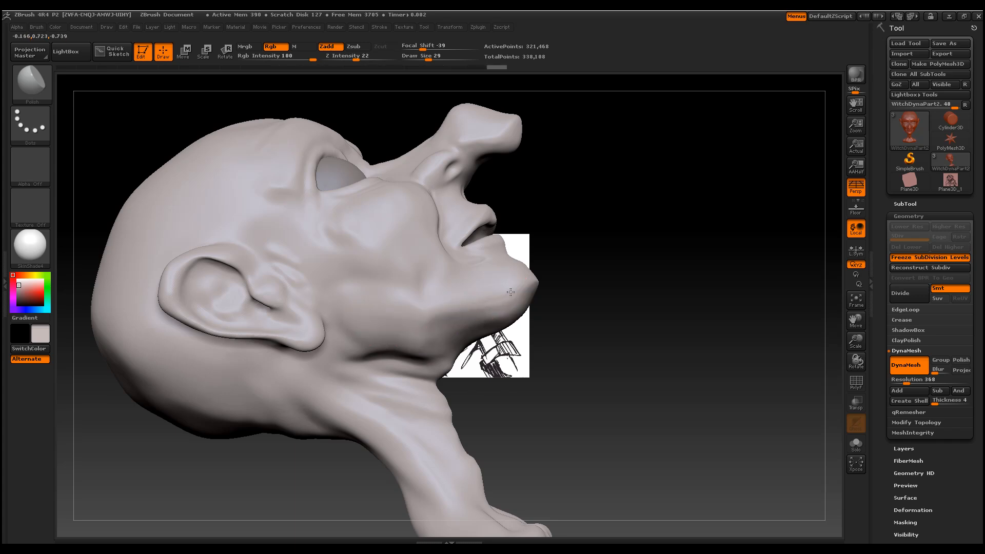
{"action": "left_click_drag", "start_coordinate": [636, 285], "coordinate": [662, 295]}
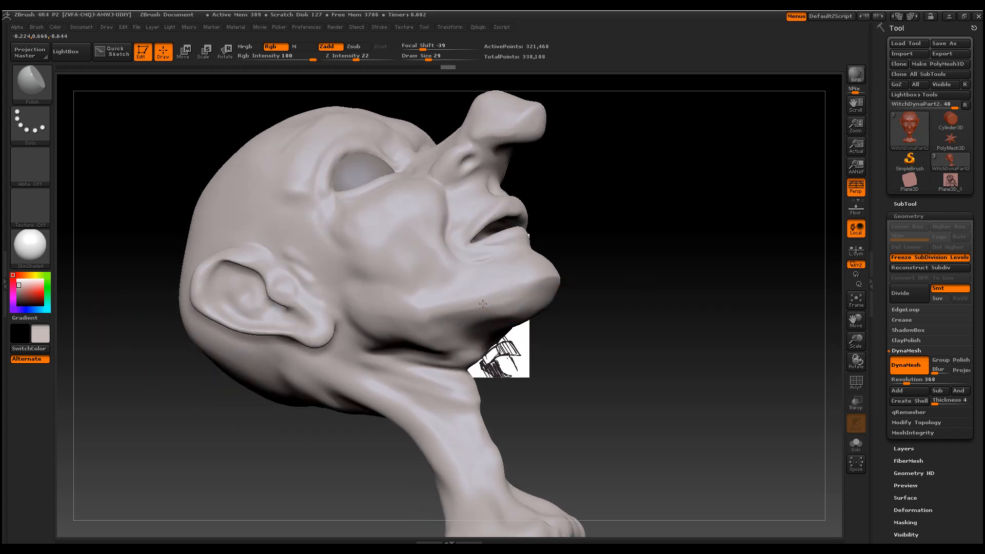
{"action": "left_click_drag", "start_coordinate": [531, 308], "coordinate": [457, 313]}
{"action": "left_click_drag", "start_coordinate": [571, 339], "coordinate": [618, 323]}
{"action": "mouse_move", "coordinate": [456, 313]}
{"action": "left_mouse_down"}
{"action": "mouse_move", "coordinate": [380, 315]}
{"action": "mouse_move", "coordinate": [384, 345]}
{"action": "left_mouse_up"}
{"action": "mouse_move", "coordinate": [347, 303]}
{"action": "left_mouse_down"}
{"action": "mouse_move", "coordinate": [388, 348]}
{"action": "mouse_move", "coordinate": [370, 340]}
{"action": "mouse_move", "coordinate": [439, 344]}
{"action": "left_mouse_up"}
{"action": "left_click_drag", "start_coordinate": [620, 344], "coordinate": [644, 354]}
{"action": "left_click_drag", "start_coordinate": [430, 328], "coordinate": [446, 320]}
Polish the planes of the bulbous nose tip from below and smooth its side
{"action": "mouse_move", "coordinate": [606, 191]}
{"action": "left_mouse_down"}
{"action": "mouse_move", "coordinate": [620, 202]}
{"action": "mouse_move", "coordinate": [642, 295]}
{"action": "mouse_move", "coordinate": [643, 367]}
{"action": "left_mouse_up"}
{"action": "left_click_drag", "start_coordinate": [494, 221], "coordinate": [475, 209]}
{"action": "left_click_drag", "start_coordinate": [556, 229], "coordinate": [540, 210]}
{"action": "left_click_drag", "start_coordinate": [529, 222], "coordinate": [512, 234]}
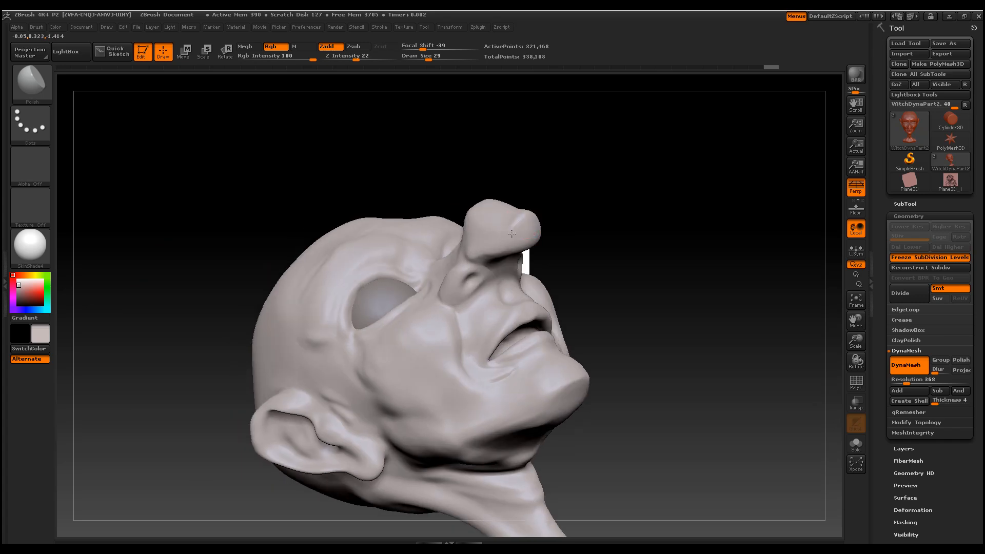
{"action": "mouse_move", "coordinate": [602, 229]}
{"action": "left_mouse_down"}
{"action": "mouse_move", "coordinate": [511, 241]}
{"action": "mouse_move", "coordinate": [482, 256]}
{"action": "mouse_move", "coordinate": [503, 246]}
{"action": "left_mouse_up"}
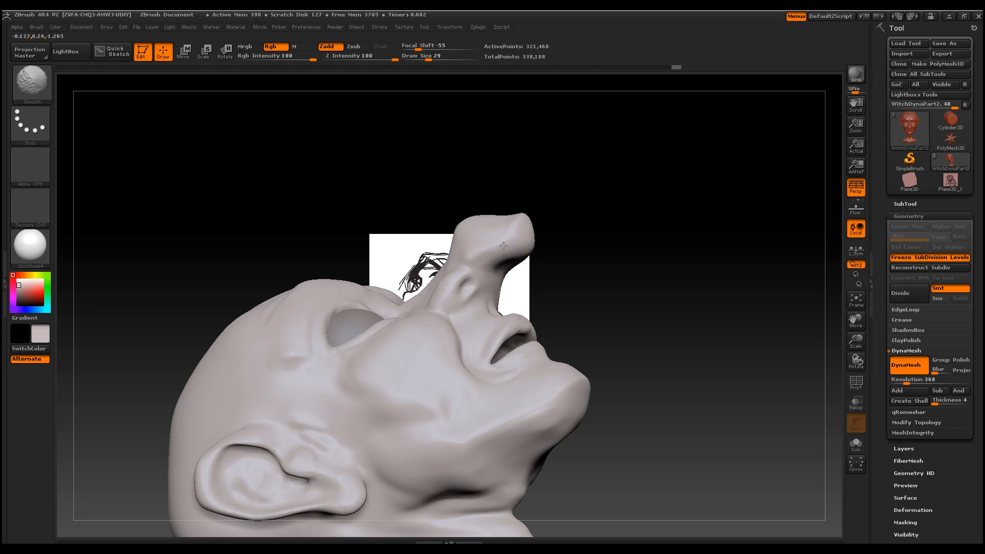
{"action": "left_click_drag", "start_coordinate": [631, 266], "coordinate": [512, 226]}
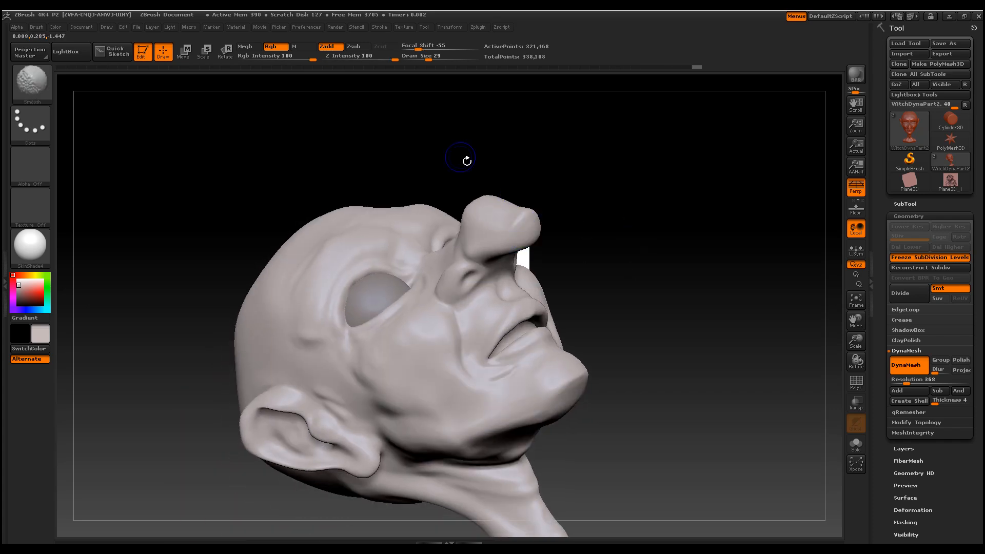
Set the Smooth brush's Z Intensity to 24 and continue refining the side of the nose tip
{"action": "key", "text": "shift"}
{"action": "left_click", "coordinate": [361, 57]}
{"action": "type", "text": "34"}
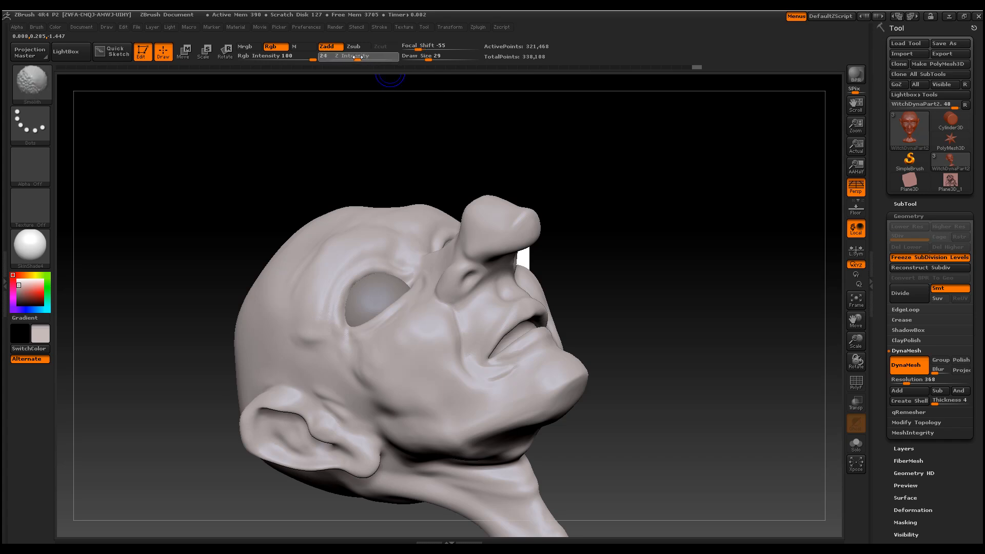
{"action": "key", "text": "Return"}
{"action": "mouse_move", "coordinate": [590, 154]}
{"action": "left_mouse_down"}
{"action": "mouse_move", "coordinate": [603, 204]}
{"action": "mouse_move", "coordinate": [466, 227]}
{"action": "left_mouse_up"}
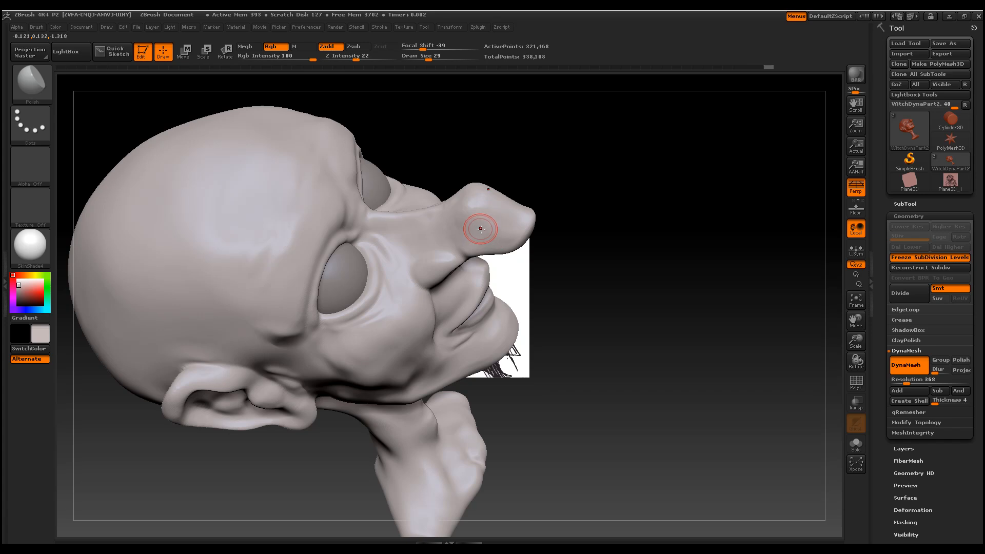
Smooth the side of the nose where the bridge runs into the bulbous tip
{"action": "mouse_move", "coordinate": [605, 256]}
{"action": "left_mouse_down"}
{"action": "mouse_move", "coordinate": [638, 280]}
{"action": "mouse_move", "coordinate": [533, 215]}
{"action": "left_mouse_up"}
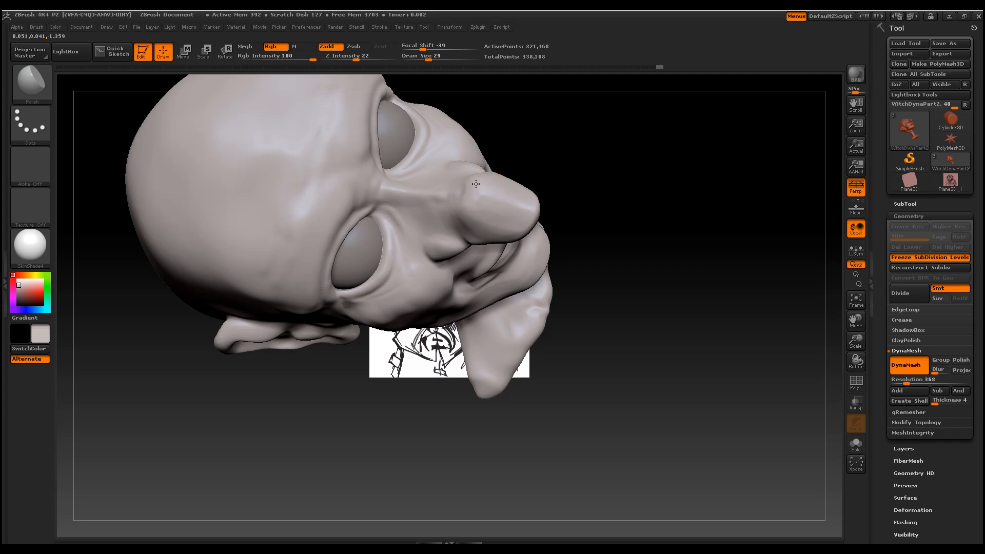
{"action": "mouse_move", "coordinate": [483, 197]}
{"action": "left_mouse_down"}
{"action": "mouse_move", "coordinate": [491, 186]}
{"action": "mouse_move", "coordinate": [471, 210]}
{"action": "left_mouse_up"}
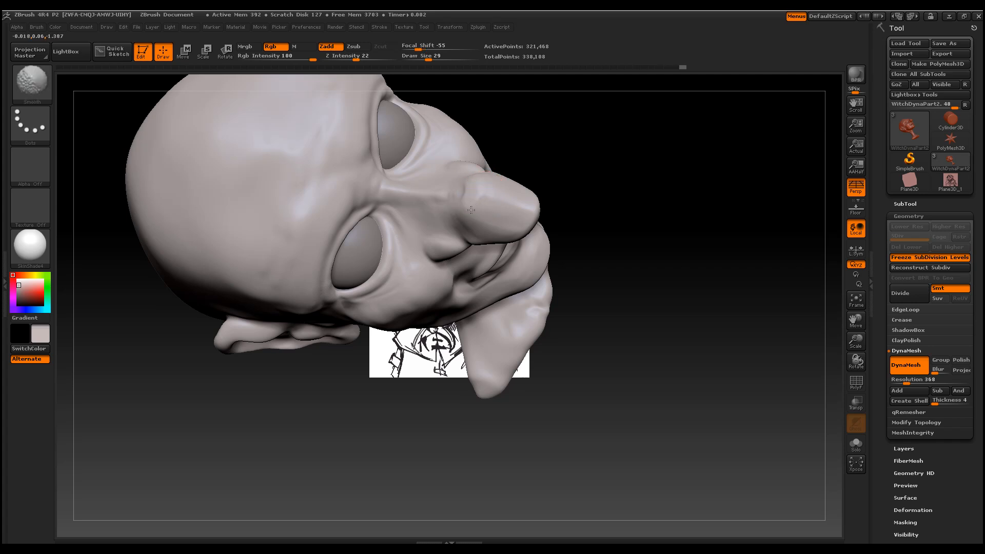
{"action": "mouse_move", "coordinate": [609, 263]}
{"action": "left_mouse_down"}
{"action": "mouse_move", "coordinate": [620, 192]}
{"action": "mouse_move", "coordinate": [482, 217]}
{"action": "left_mouse_up"}
{"action": "mouse_move", "coordinate": [615, 358]}
{"action": "left_mouse_down"}
{"action": "mouse_move", "coordinate": [463, 395]}
{"action": "mouse_move", "coordinate": [535, 345]}
{"action": "left_mouse_up"}
Dock the Stroke palette beside the canvas and enable LazyMouse for the Polish brush
{"action": "mouse_move", "coordinate": [856, 340]}
{"action": "left_mouse_down"}
{"action": "mouse_move", "coordinate": [814, 374]}
{"action": "mouse_move", "coordinate": [739, 359]}
{"action": "mouse_move", "coordinate": [686, 277]}
{"action": "left_mouse_up"}
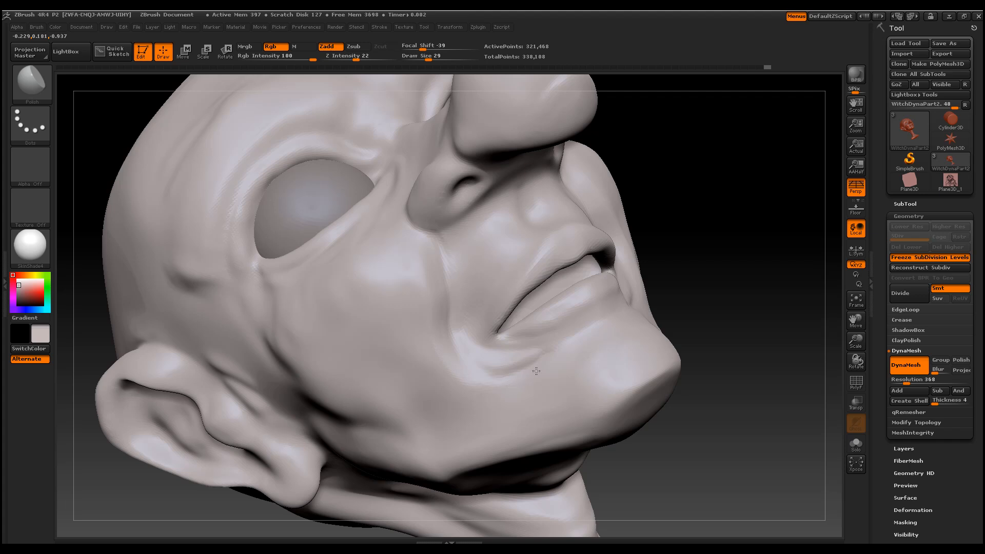
{"action": "left_click_drag", "start_coordinate": [733, 191], "coordinate": [755, 292]}
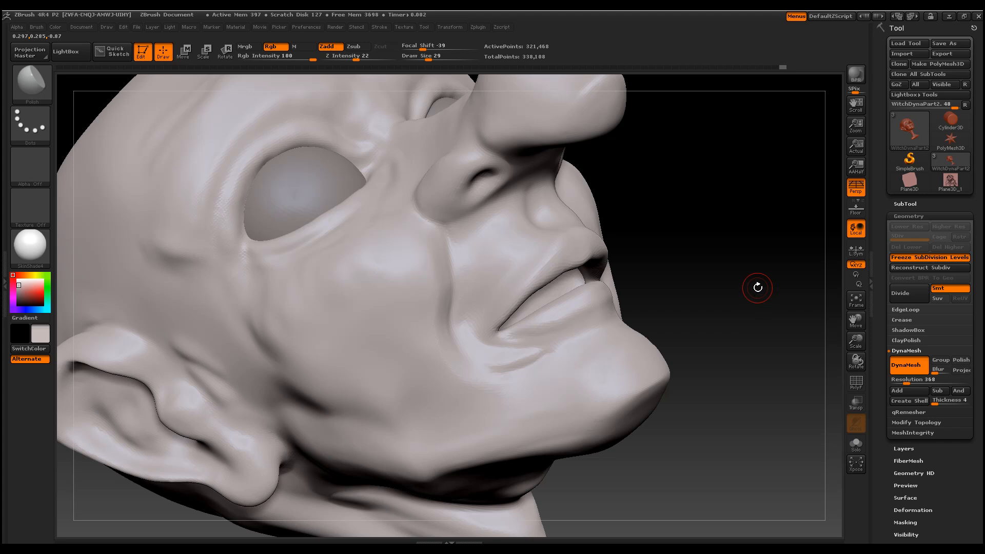
{"action": "left_click_drag", "start_coordinate": [756, 287], "coordinate": [754, 291]}
{"action": "left_click_drag", "start_coordinate": [759, 248], "coordinate": [749, 259]}
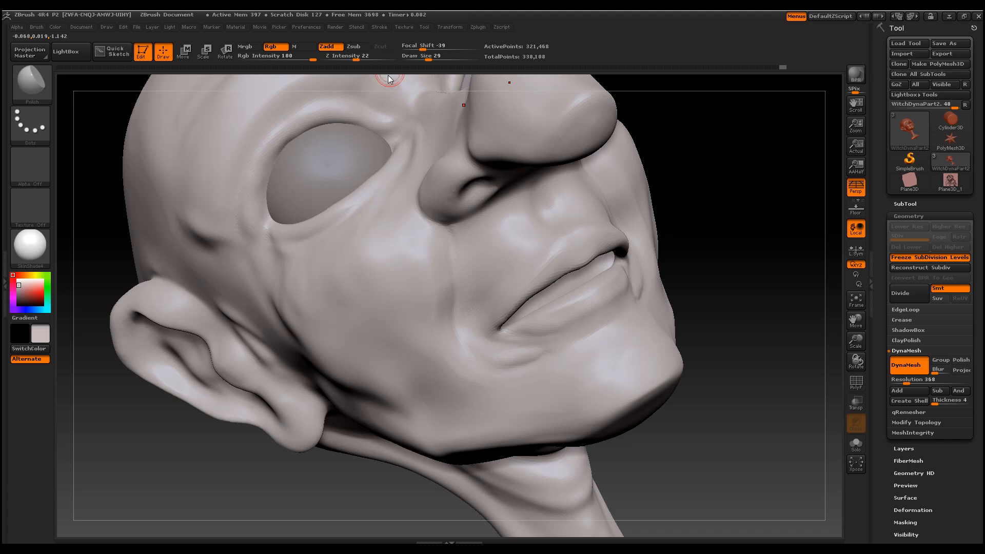
{"action": "left_click", "coordinate": [381, 27]}
{"action": "left_click_drag", "start_coordinate": [376, 39], "coordinate": [939, 51]}
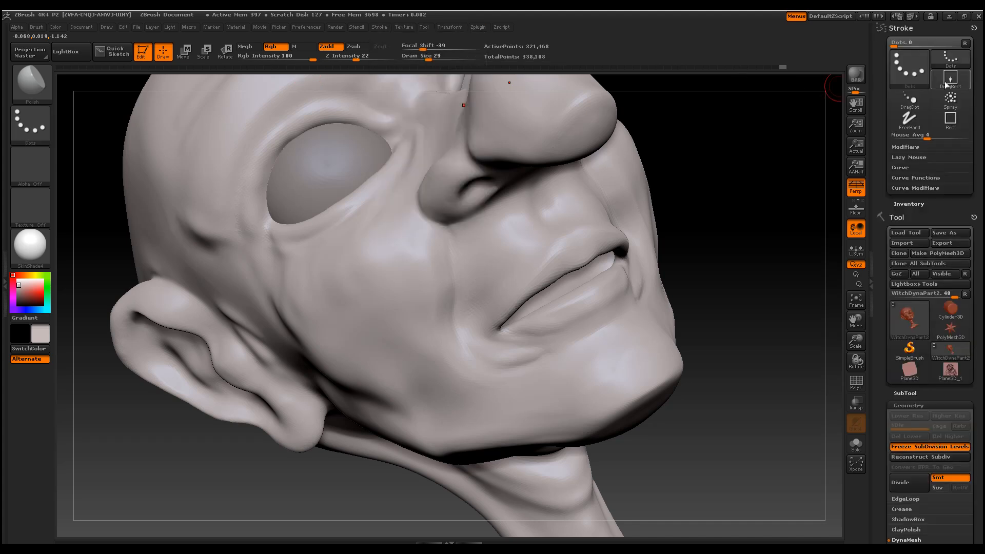
{"action": "left_click", "coordinate": [908, 157]}
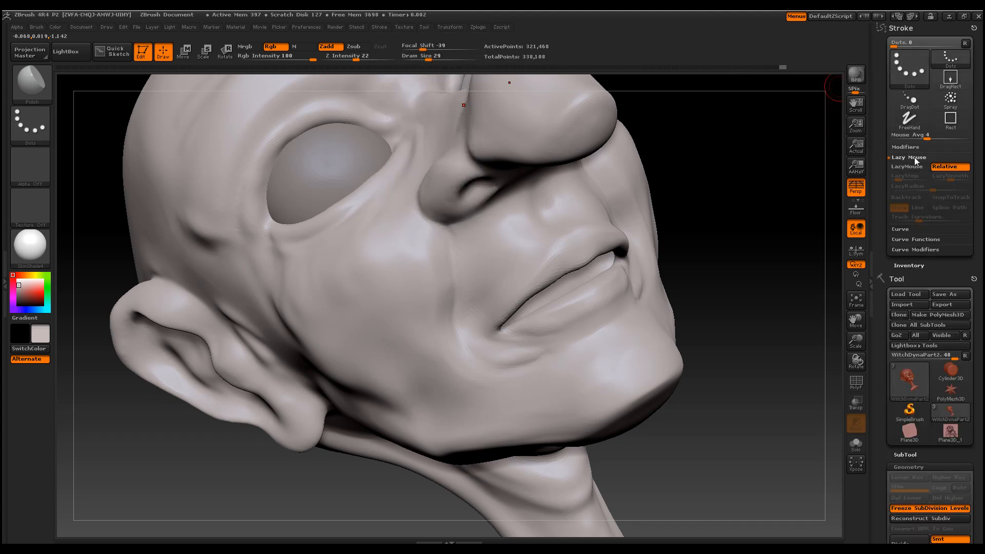
{"action": "left_click", "coordinate": [907, 167]}
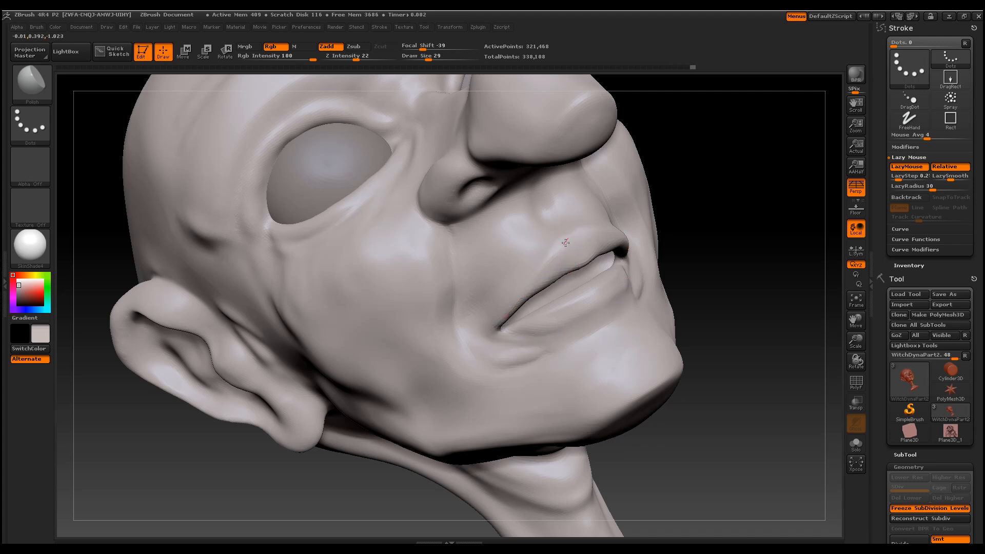
Polish the temple towards the brow and the ear with LazyMouse strokes, and undo the last stroke
{"action": "left_click_drag", "start_coordinate": [688, 405], "coordinate": [710, 451]}
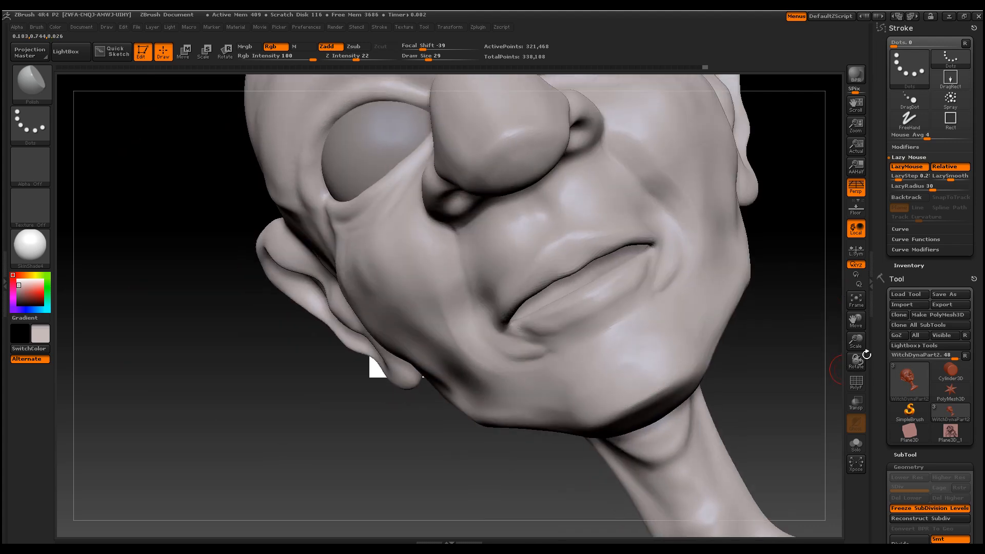
{"action": "mouse_move", "coordinate": [855, 340]}
{"action": "left_mouse_down"}
{"action": "mouse_move", "coordinate": [773, 319]}
{"action": "mouse_move", "coordinate": [733, 334]}
{"action": "mouse_move", "coordinate": [724, 374]}
{"action": "mouse_move", "coordinate": [589, 275]}
{"action": "left_mouse_up"}
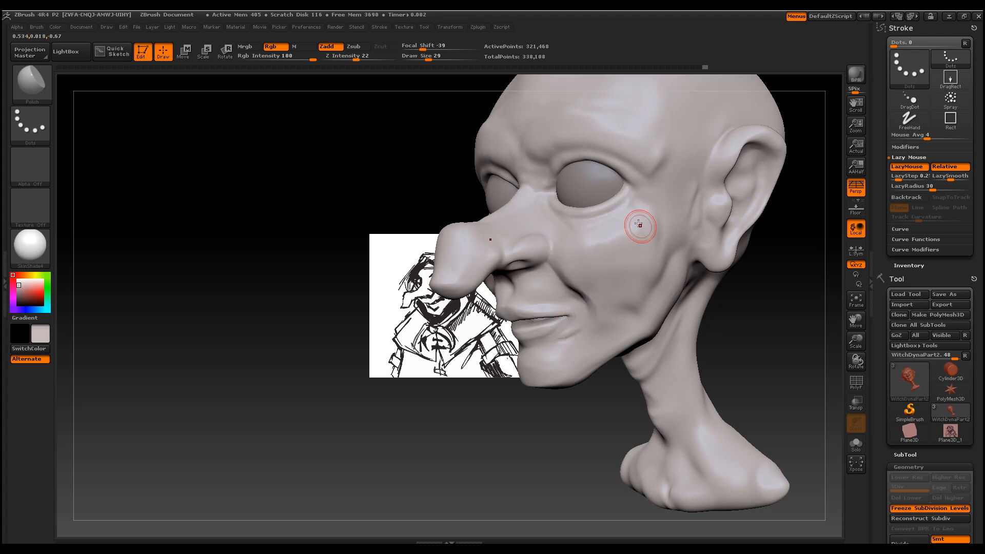
{"action": "mouse_move", "coordinate": [354, 308]}
{"action": "left_mouse_down"}
{"action": "mouse_move", "coordinate": [410, 282]}
{"action": "mouse_move", "coordinate": [411, 254]}
{"action": "left_mouse_up"}
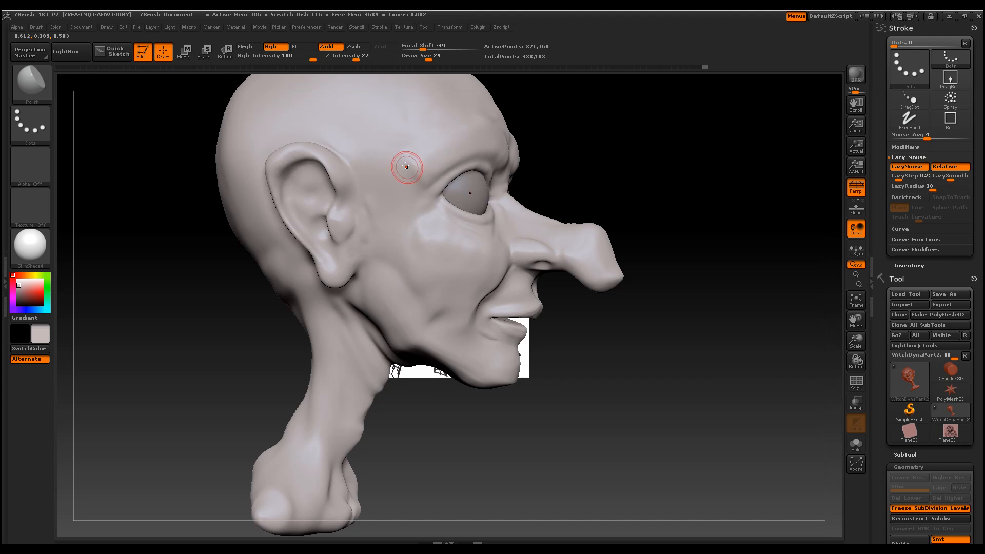
{"action": "mouse_move", "coordinate": [406, 158]}
{"action": "left_mouse_down"}
{"action": "mouse_move", "coordinate": [428, 186]}
{"action": "mouse_move", "coordinate": [482, 142]}
{"action": "mouse_move", "coordinate": [410, 184]}
{"action": "mouse_move", "coordinate": [482, 149]}
{"action": "left_mouse_up"}
{"action": "mouse_move", "coordinate": [305, 153]}
{"action": "left_mouse_down"}
{"action": "mouse_move", "coordinate": [274, 172]}
{"action": "mouse_move", "coordinate": [306, 152]}
{"action": "mouse_move", "coordinate": [328, 160]}
{"action": "mouse_move", "coordinate": [286, 149]}
{"action": "mouse_move", "coordinate": [272, 188]}
{"action": "mouse_move", "coordinate": [303, 148]}
{"action": "left_mouse_up"}
{"action": "mouse_move", "coordinate": [340, 196]}
{"action": "left_mouse_down"}
{"action": "mouse_move", "coordinate": [331, 231]}
{"action": "mouse_move", "coordinate": [325, 202]}
{"action": "mouse_move", "coordinate": [334, 259]}
{"action": "left_mouse_up"}
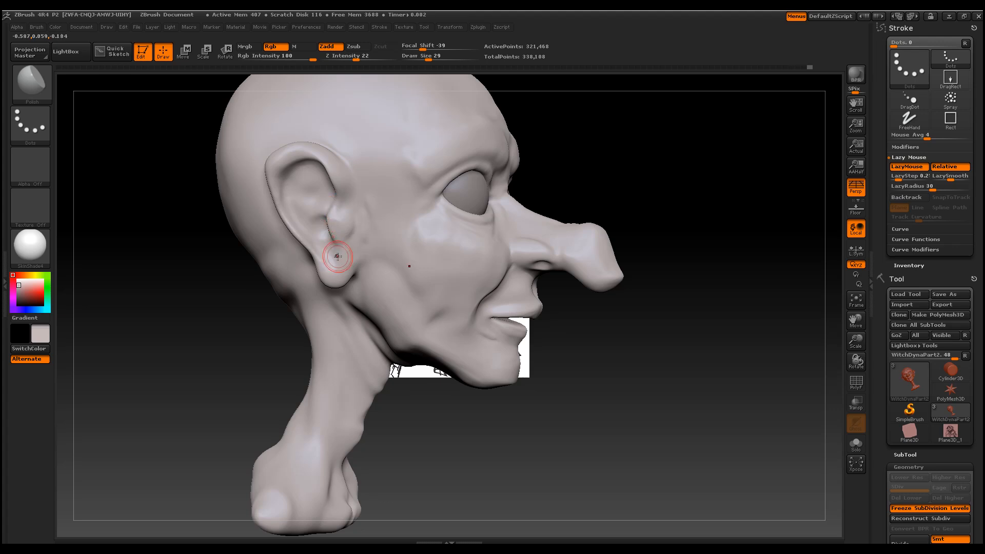
{"action": "key", "text": "ctrl+z"}
Polish the upper neck below the ear and the cheek plane between the cheekbone and the smile fold
{"action": "left_click_drag", "start_coordinate": [337, 334], "coordinate": [342, 354]}
{"action": "left_click_drag", "start_coordinate": [346, 434], "coordinate": [347, 436]}
{"action": "left_click_drag", "start_coordinate": [549, 439], "coordinate": [492, 424]}
{"action": "left_click_drag", "start_coordinate": [464, 247], "coordinate": [442, 288]}
{"action": "mouse_move", "coordinate": [389, 235]}
{"action": "left_mouse_down"}
{"action": "mouse_move", "coordinate": [404, 279]}
{"action": "mouse_move", "coordinate": [445, 257]}
{"action": "mouse_move", "coordinate": [422, 246]}
{"action": "mouse_move", "coordinate": [451, 263]}
{"action": "left_mouse_up"}
{"action": "left_click_drag", "start_coordinate": [378, 259], "coordinate": [460, 279]}
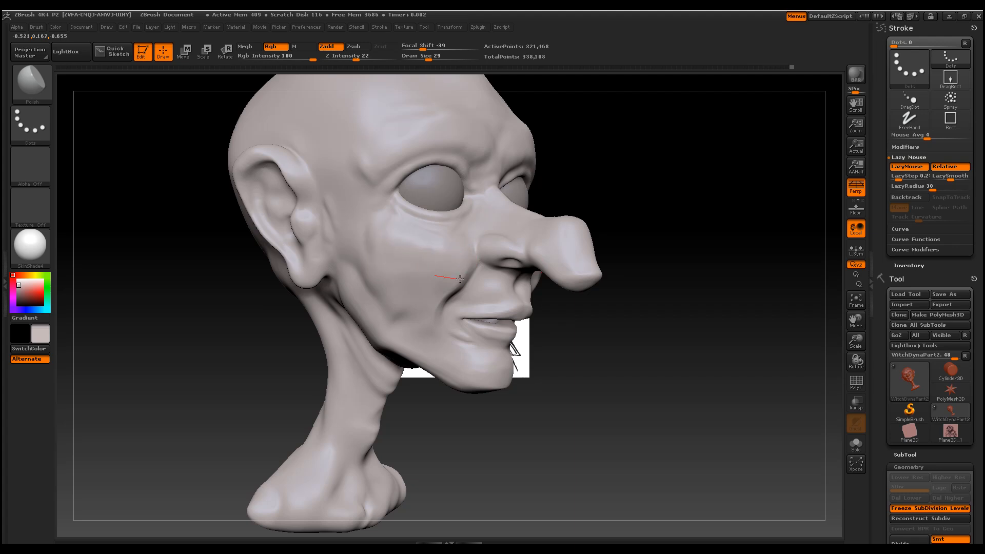
{"action": "left_click_drag", "start_coordinate": [382, 257], "coordinate": [390, 257]}
{"action": "left_click_drag", "start_coordinate": [394, 311], "coordinate": [364, 253]}
Polish the opposite side of the face from the temple down the cheek, plus the upper lip and the side of the nose
{"action": "left_click_drag", "start_coordinate": [691, 284], "coordinate": [628, 294]}
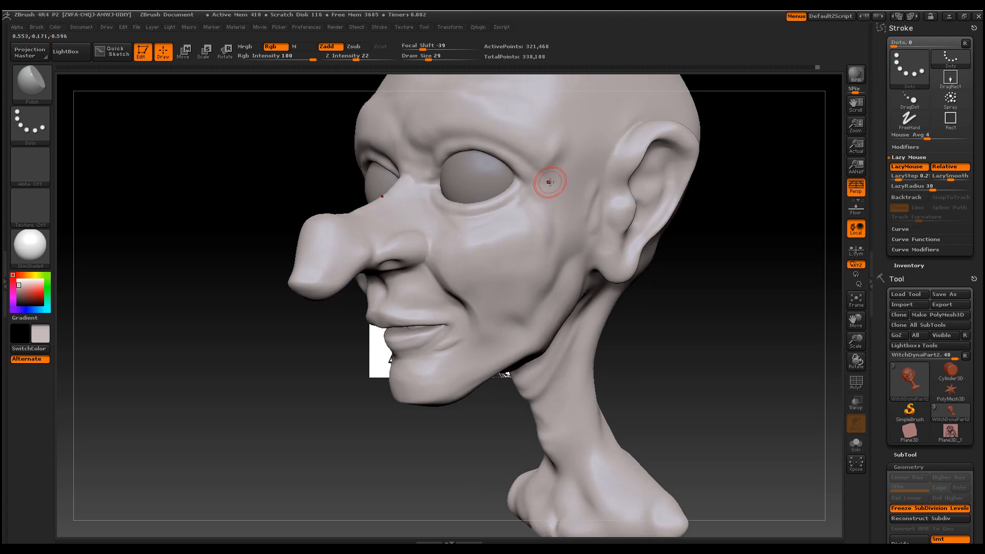
{"action": "mouse_move", "coordinate": [544, 184]}
{"action": "left_mouse_down"}
{"action": "mouse_move", "coordinate": [557, 204]}
{"action": "mouse_move", "coordinate": [557, 275]}
{"action": "mouse_move", "coordinate": [568, 246]}
{"action": "mouse_move", "coordinate": [555, 287]}
{"action": "left_mouse_up"}
{"action": "left_click_drag", "start_coordinate": [522, 345], "coordinate": [505, 297]}
{"action": "left_click_drag", "start_coordinate": [676, 400], "coordinate": [608, 392]}
{"action": "mouse_move", "coordinate": [384, 311]}
{"action": "left_mouse_down"}
{"action": "mouse_move", "coordinate": [407, 308]}
{"action": "mouse_move", "coordinate": [406, 287]}
{"action": "mouse_move", "coordinate": [416, 300]}
{"action": "left_mouse_up"}
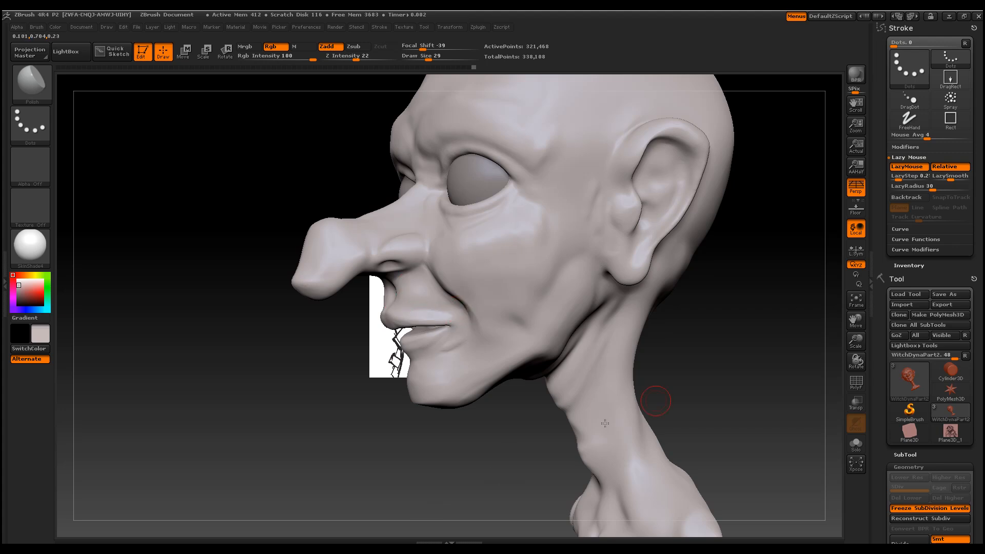
{"action": "mouse_move", "coordinate": [360, 257]}
{"action": "left_mouse_down"}
{"action": "mouse_move", "coordinate": [325, 285]}
{"action": "mouse_move", "coordinate": [374, 231]}
{"action": "mouse_move", "coordinate": [323, 279]}
{"action": "mouse_move", "coordinate": [334, 280]}
{"action": "mouse_move", "coordinate": [308, 285]}
{"action": "left_mouse_up"}
{"action": "left_click_drag", "start_coordinate": [765, 345], "coordinate": [659, 374]}
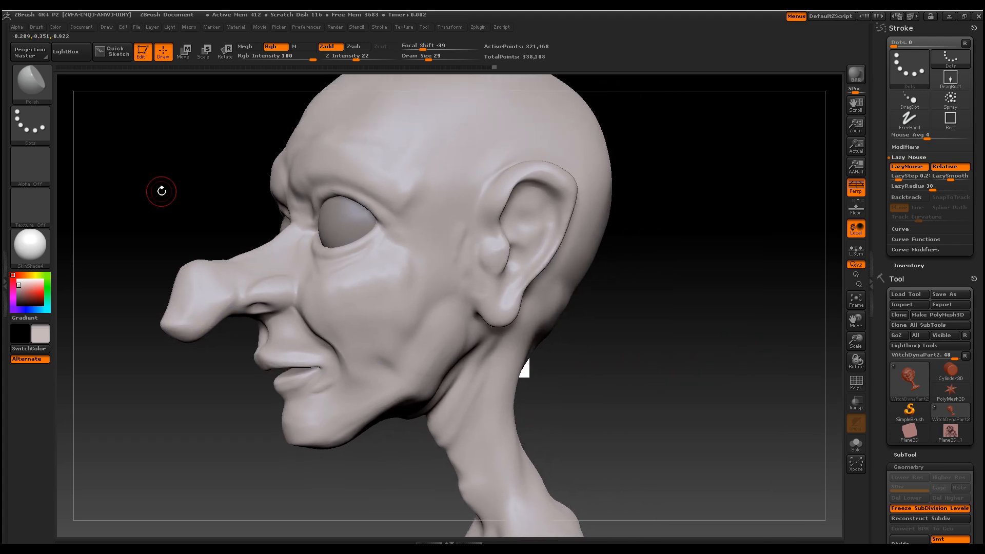
Try flattening the cheek in front of the ear with the Planar brush, and undo the stroke
{"action": "left_click", "coordinate": [31, 81]}
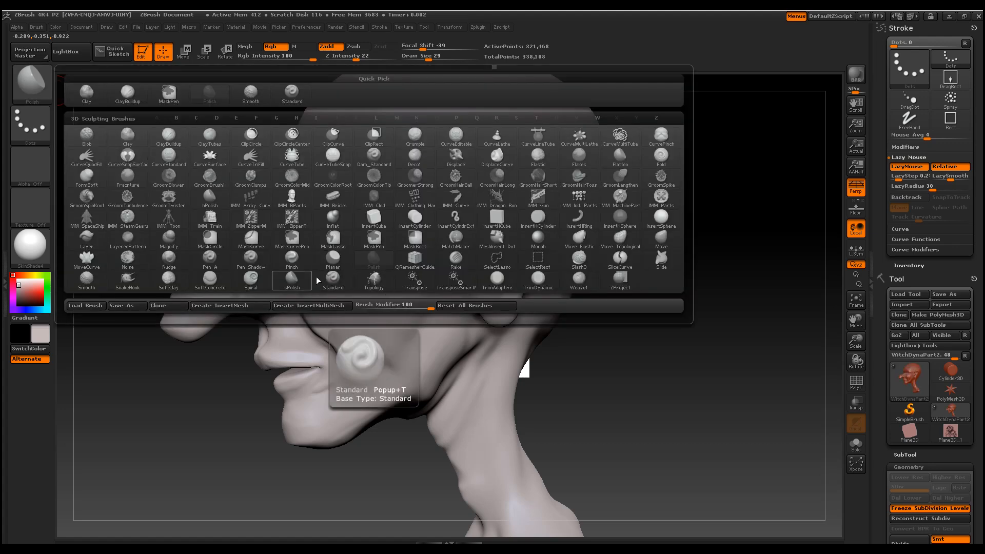
{"action": "left_click", "coordinate": [333, 260]}
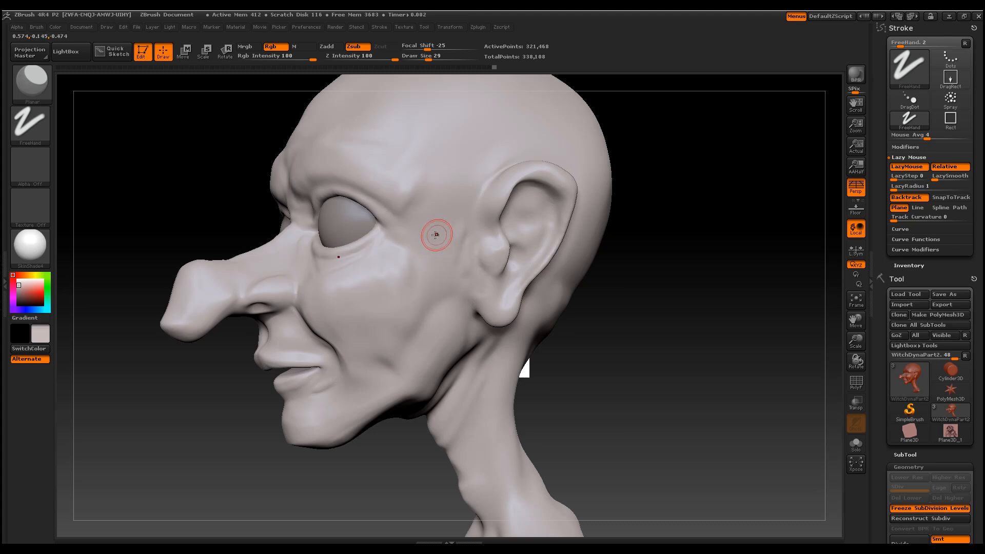
{"action": "left_click_drag", "start_coordinate": [424, 284], "coordinate": [431, 334]}
{"action": "key", "text": "ctrl"}
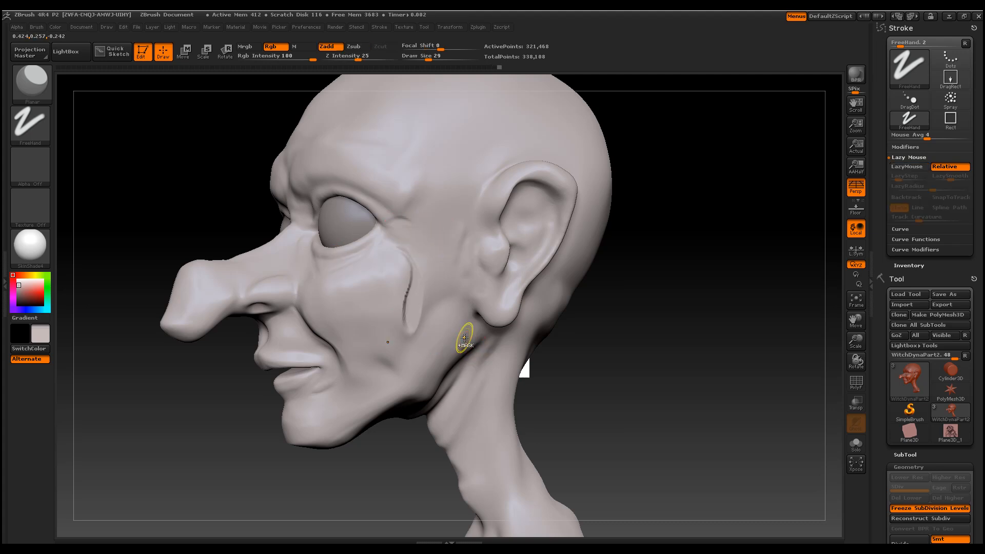
{"action": "key", "text": "ctrl+z"}
Switch back to the Polish brush and polish the bridge of the nose beside the eye
{"action": "left_click_drag", "start_coordinate": [526, 322], "coordinate": [559, 361]}
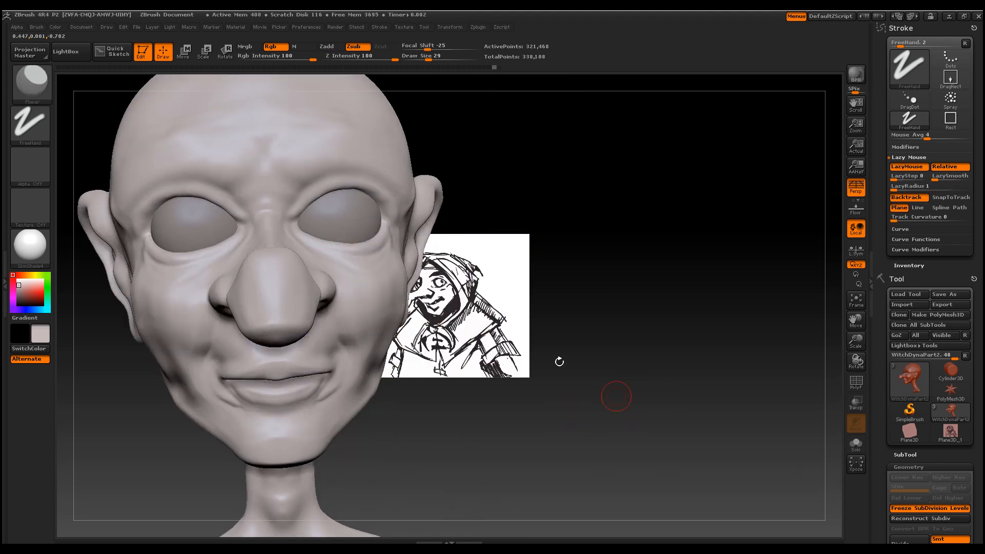
{"action": "left_click_drag", "start_coordinate": [684, 425], "coordinate": [662, 426], "text": "shift"}
{"action": "mouse_move", "coordinate": [559, 390]}
{"action": "left_mouse_down", "text": "alt"}
{"action": "mouse_move", "coordinate": [725, 418]}
{"action": "mouse_move", "coordinate": [708, 415]}
{"action": "left_mouse_up", "text": "alt"}
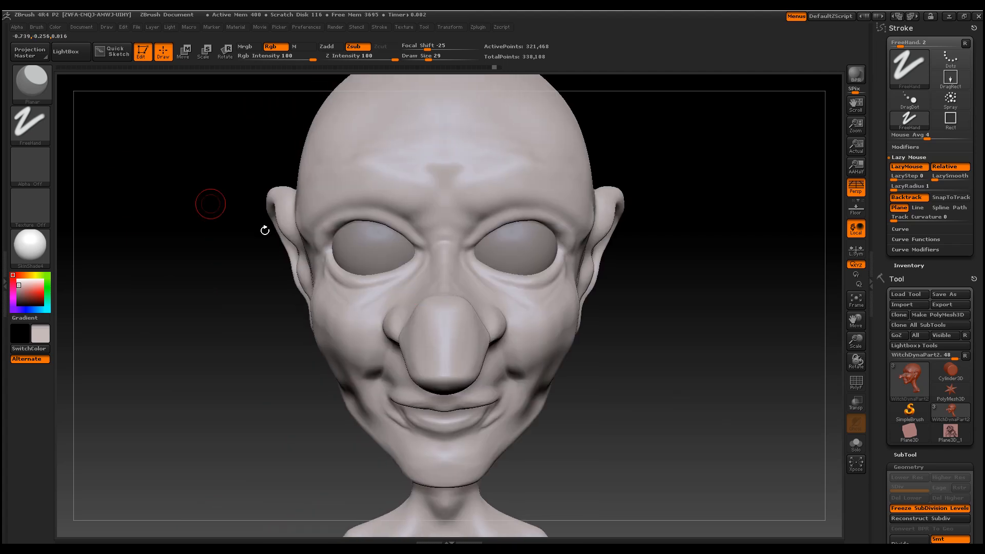
{"action": "left_click", "coordinate": [23, 78]}
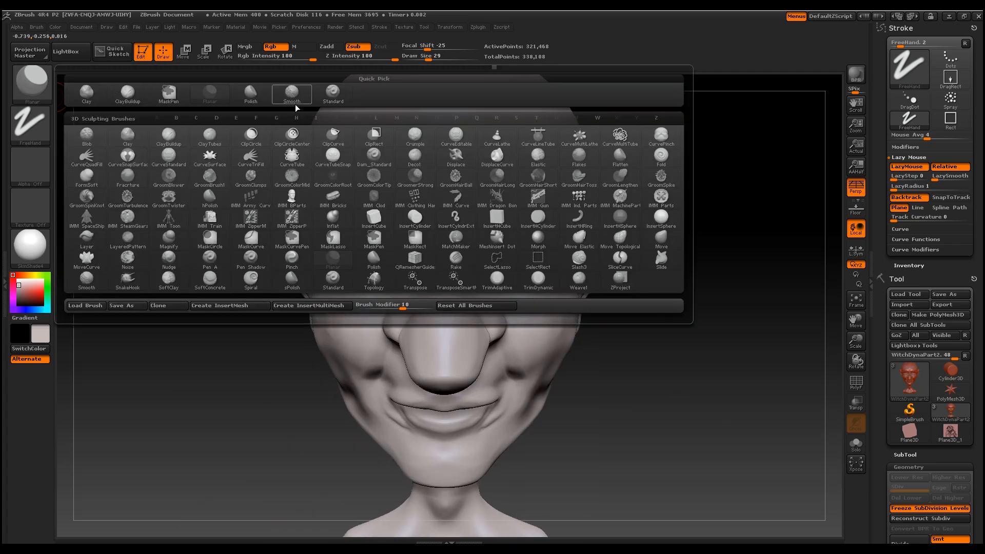
{"action": "left_click", "coordinate": [251, 94]}
{"action": "mouse_move", "coordinate": [716, 378]}
{"action": "left_mouse_down"}
{"action": "mouse_move", "coordinate": [677, 390]}
{"action": "mouse_move", "coordinate": [652, 364]}
{"action": "mouse_move", "coordinate": [690, 382]}
{"action": "mouse_move", "coordinate": [686, 363]}
{"action": "mouse_move", "coordinate": [608, 362]}
{"action": "left_mouse_up"}
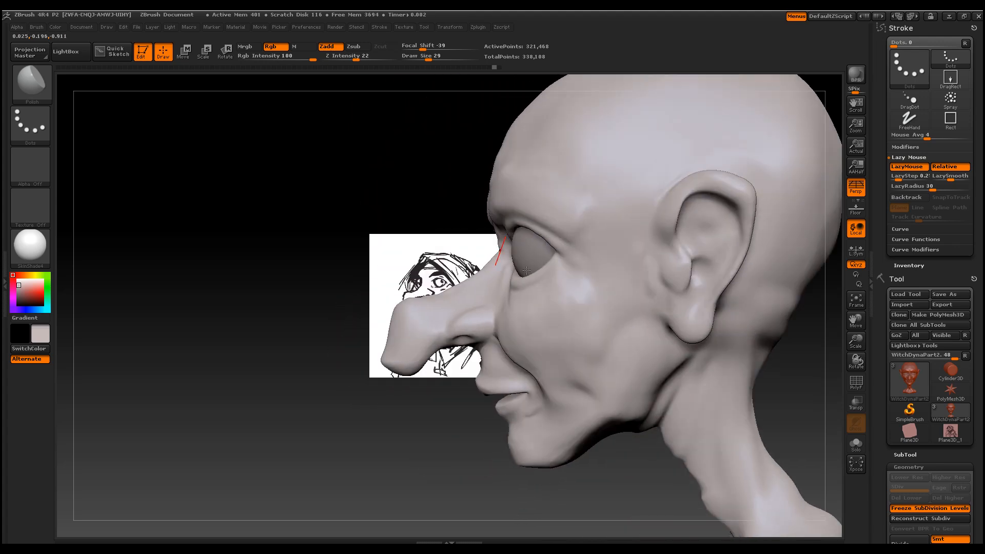
Isolate the band of the face around the eyes by hiding the rest of the head
{"action": "mouse_move", "coordinate": [442, 170]}
{"action": "left_mouse_down", "text": "ctrl+shift"}
{"action": "mouse_move", "coordinate": [590, 311]}
{"action": "mouse_move", "coordinate": [425, 191]}
{"action": "mouse_move", "coordinate": [426, 168]}
{"action": "left_mouse_up", "text": "ctrl+shift"}
{"action": "mouse_move", "coordinate": [444, 171]}
{"action": "left_mouse_down", "text": "ctrl+shift"}
{"action": "mouse_move", "coordinate": [472, 224]}
{"action": "mouse_move", "coordinate": [593, 318]}
{"action": "mouse_move", "coordinate": [609, 316]}
{"action": "left_mouse_up", "text": "ctrl+shift"}
{"action": "left_click_drag", "start_coordinate": [330, 183], "coordinate": [358, 196]}
{"action": "mouse_move", "coordinate": [858, 339]}
{"action": "left_mouse_down"}
{"action": "mouse_move", "coordinate": [845, 386]}
{"action": "mouse_move", "coordinate": [850, 343]}
{"action": "left_mouse_up"}
{"action": "left_click_drag", "start_coordinate": [770, 379], "coordinate": [806, 396]}
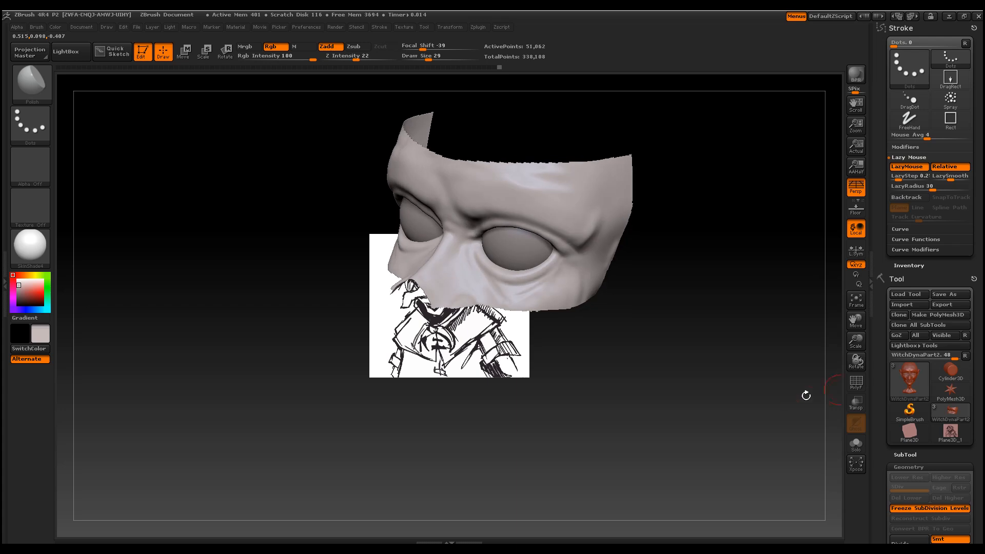
{"action": "left_click_drag", "start_coordinate": [862, 334], "coordinate": [823, 404]}
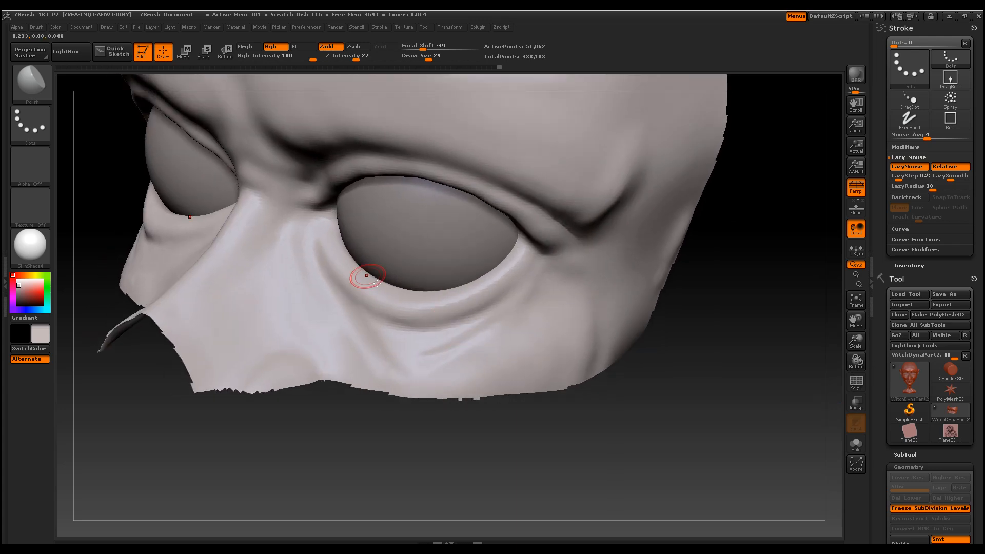
Polish the inner eye corner, the lower eyelid rim and the fold beneath it
{"action": "left_click_drag", "start_coordinate": [329, 222], "coordinate": [332, 237]}
{"action": "mouse_move", "coordinate": [335, 256]}
{"action": "left_mouse_down"}
{"action": "mouse_move", "coordinate": [310, 211]}
{"action": "mouse_move", "coordinate": [343, 260]}
{"action": "left_mouse_up"}
{"action": "mouse_move", "coordinate": [507, 259]}
{"action": "left_mouse_down"}
{"action": "mouse_move", "coordinate": [379, 280]}
{"action": "mouse_move", "coordinate": [324, 249]}
{"action": "mouse_move", "coordinate": [329, 269]}
{"action": "left_mouse_up"}
{"action": "left_click_drag", "start_coordinate": [318, 243], "coordinate": [355, 292]}
{"action": "mouse_move", "coordinate": [692, 426]}
{"action": "left_mouse_down"}
{"action": "mouse_move", "coordinate": [541, 277]}
{"action": "mouse_move", "coordinate": [683, 340]}
{"action": "left_mouse_up"}
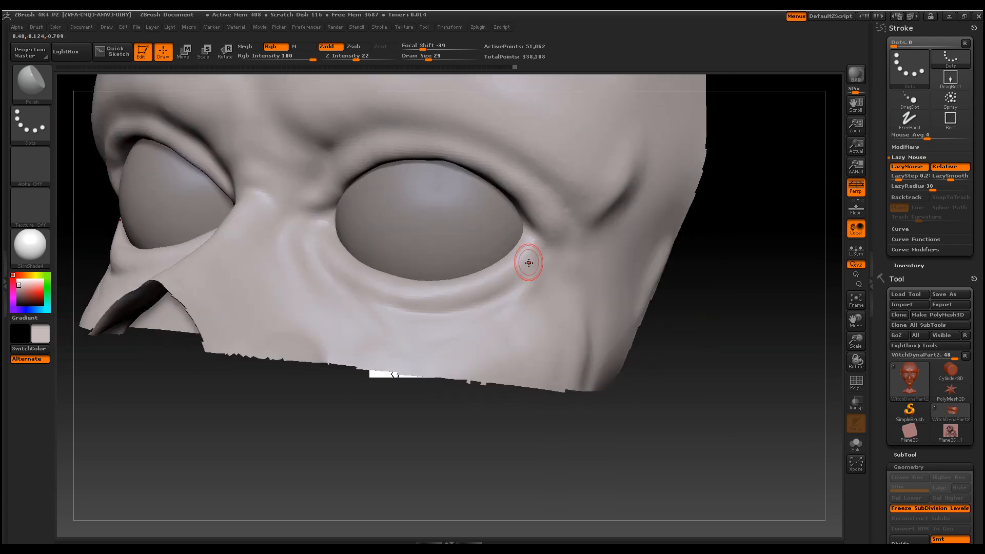
{"action": "left_click_drag", "start_coordinate": [501, 279], "coordinate": [441, 300]}
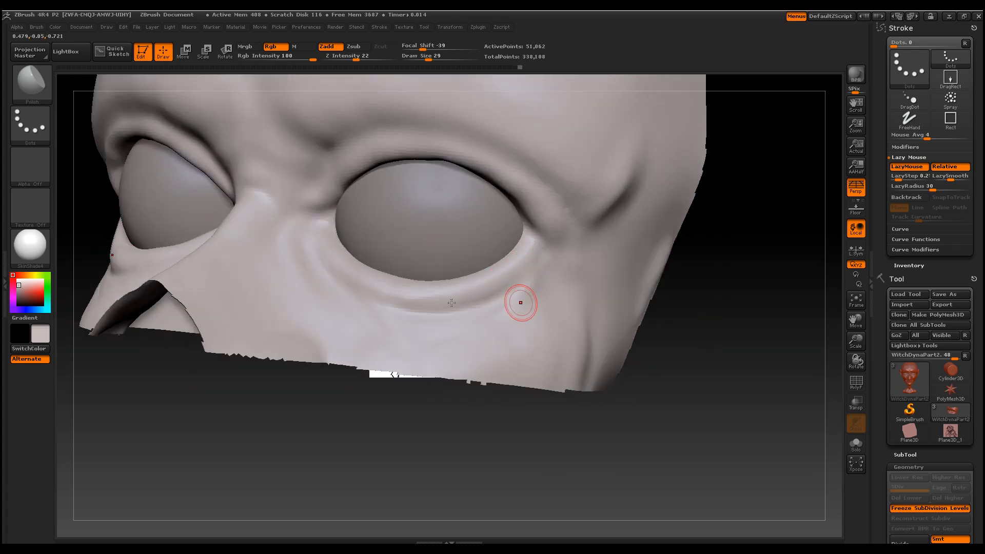
{"action": "left_click_drag", "start_coordinate": [776, 281], "coordinate": [800, 307], "text": "ctrl"}
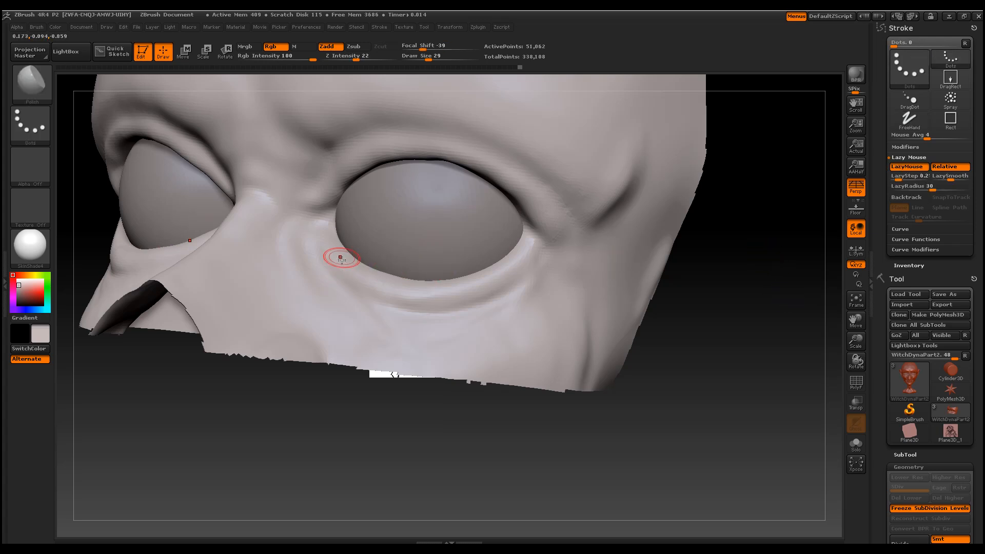
{"action": "left_click_drag", "start_coordinate": [327, 248], "coordinate": [343, 271]}
Polish the upper eyelid rim and its inner corner, raising the Polish brush's Z Intensity to 25
{"action": "left_click_drag", "start_coordinate": [715, 389], "coordinate": [742, 357]}
{"action": "left_click_drag", "start_coordinate": [333, 208], "coordinate": [351, 182]}
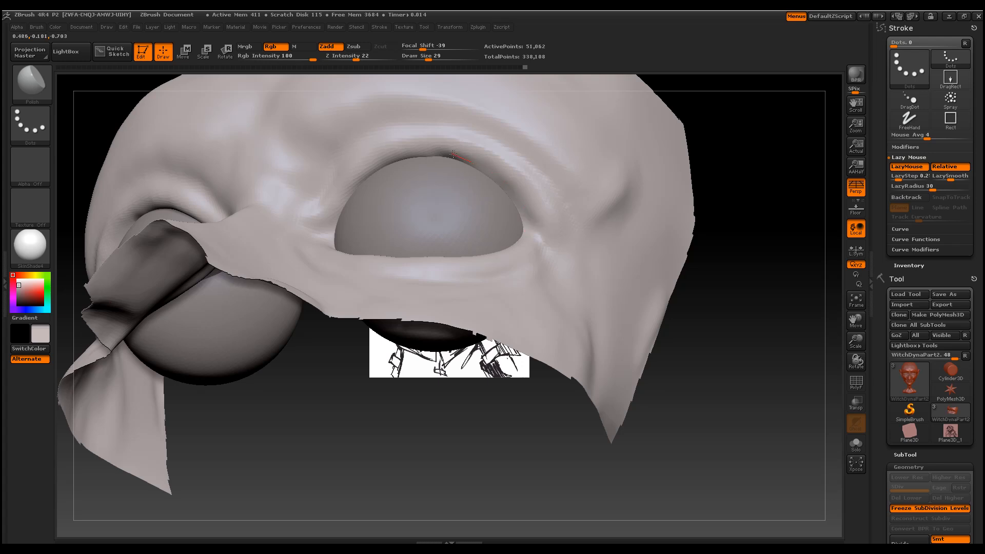
{"action": "left_click_drag", "start_coordinate": [355, 58], "coordinate": [359, 57]}
{"action": "left_click_drag", "start_coordinate": [333, 204], "coordinate": [368, 167]}
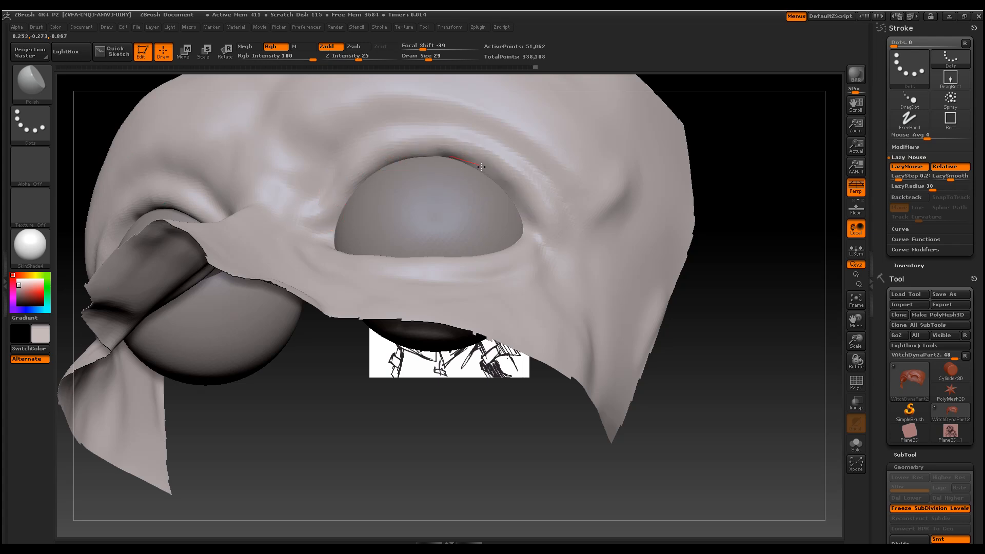
{"action": "left_click_drag", "start_coordinate": [336, 195], "coordinate": [354, 180]}
{"action": "mouse_move", "coordinate": [742, 313]}
{"action": "left_mouse_down"}
{"action": "mouse_move", "coordinate": [755, 364]}
{"action": "mouse_move", "coordinate": [741, 362]}
{"action": "left_mouse_up"}
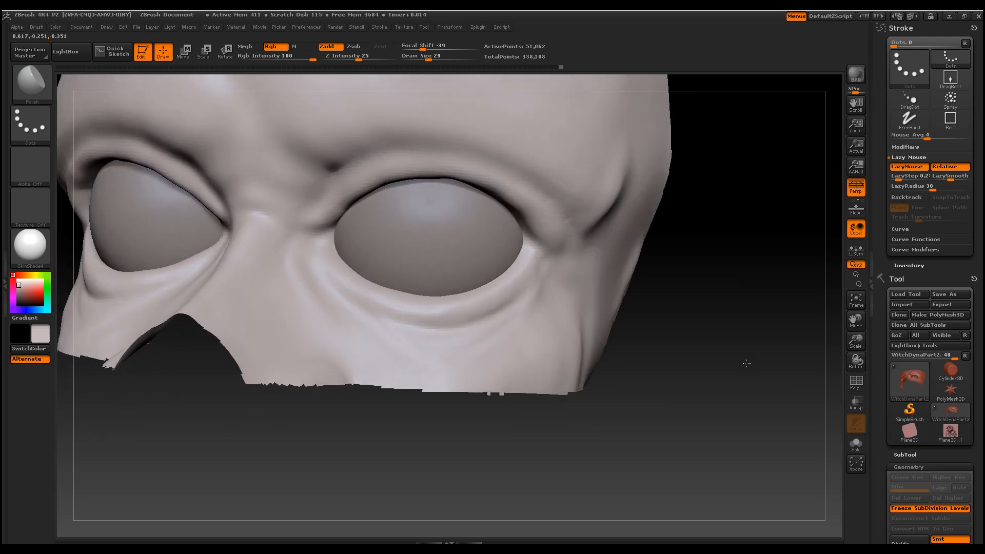
{"action": "left_click_drag", "start_coordinate": [364, 186], "coordinate": [324, 213]}
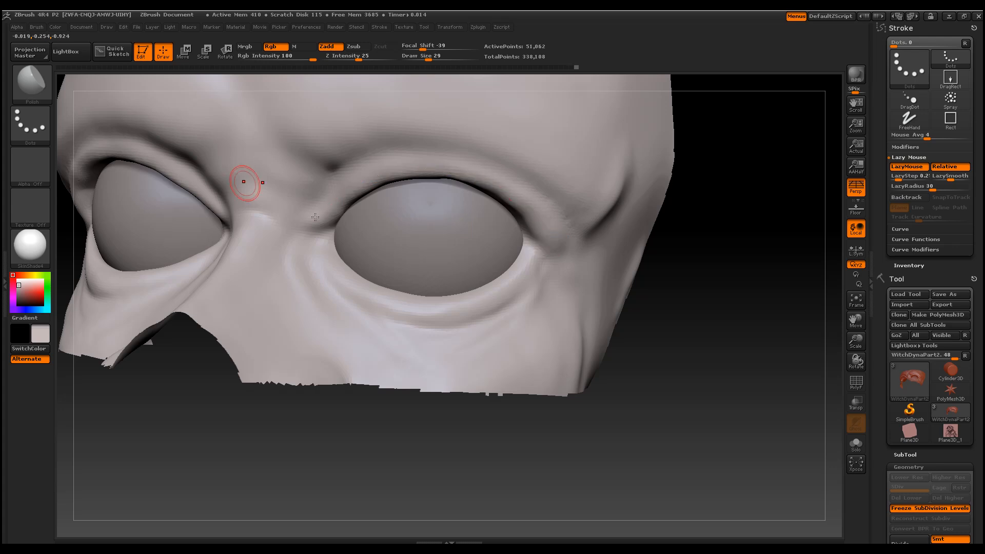
Select the Pinch brush and set its Z Intensity to 8 and its draw size to 22
{"action": "left_click", "coordinate": [31, 80]}
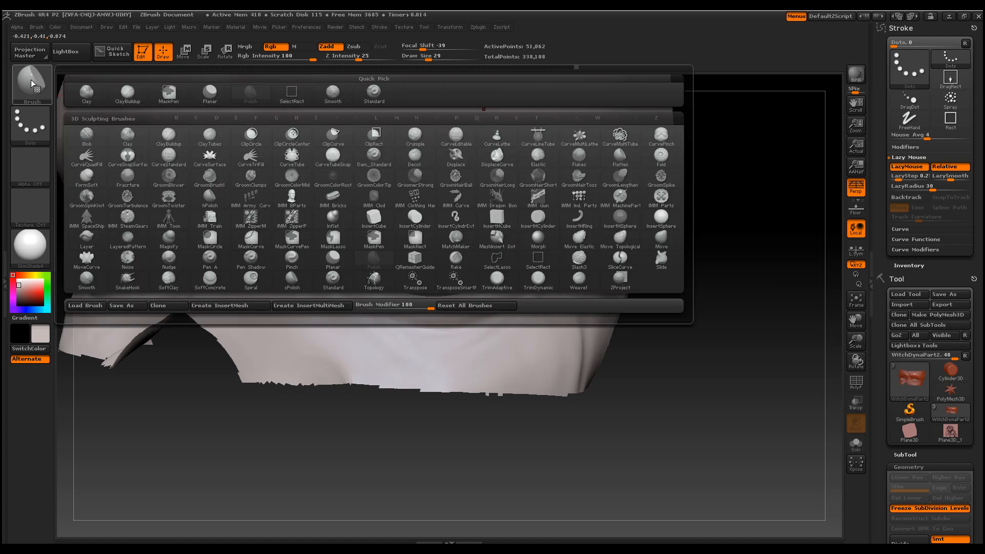
{"action": "left_click", "coordinate": [291, 262]}
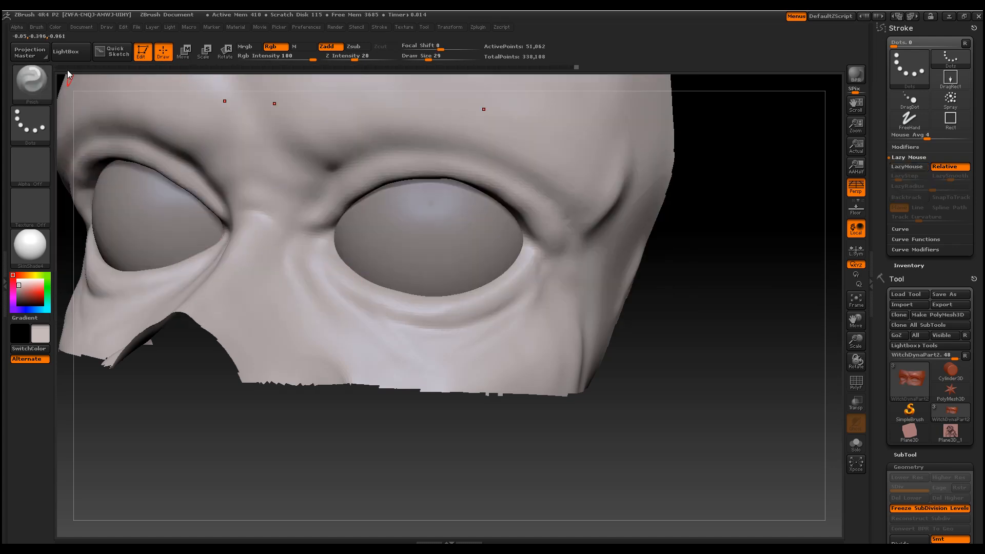
{"action": "left_click", "coordinate": [342, 57]}
{"action": "type", "text": "8"}
{"action": "key", "text": "Return"}
{"action": "key", "text": "space"}
{"action": "left_click", "coordinate": [333, 264]}
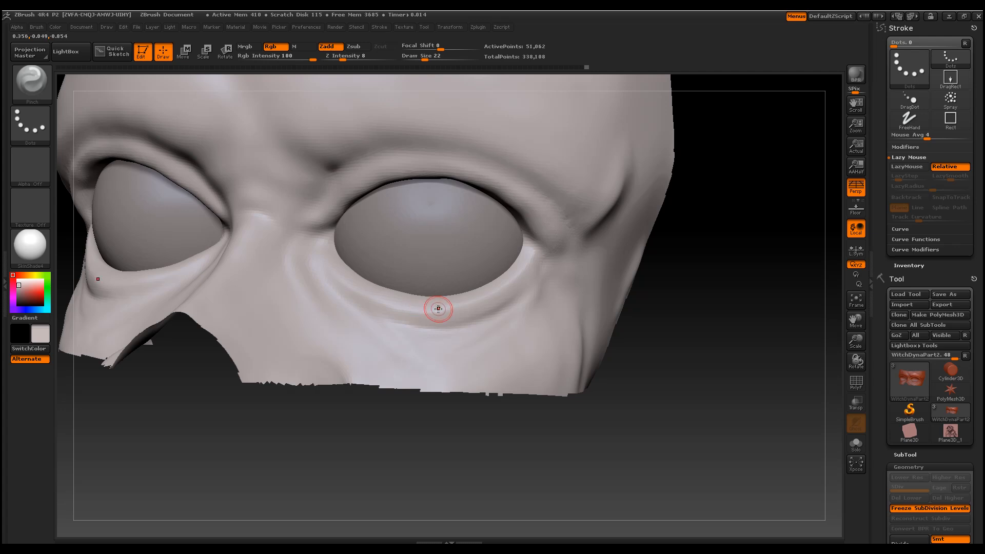
Pinch the rim of the upper eyelid near the inner corner of the eye
{"action": "left_click", "coordinate": [364, 179]}
{"action": "mouse_move", "coordinate": [634, 377]}
{"action": "left_mouse_down"}
{"action": "mouse_move", "coordinate": [616, 360]}
{"action": "mouse_move", "coordinate": [627, 385]}
{"action": "mouse_move", "coordinate": [220, 174]}
{"action": "left_mouse_up"}
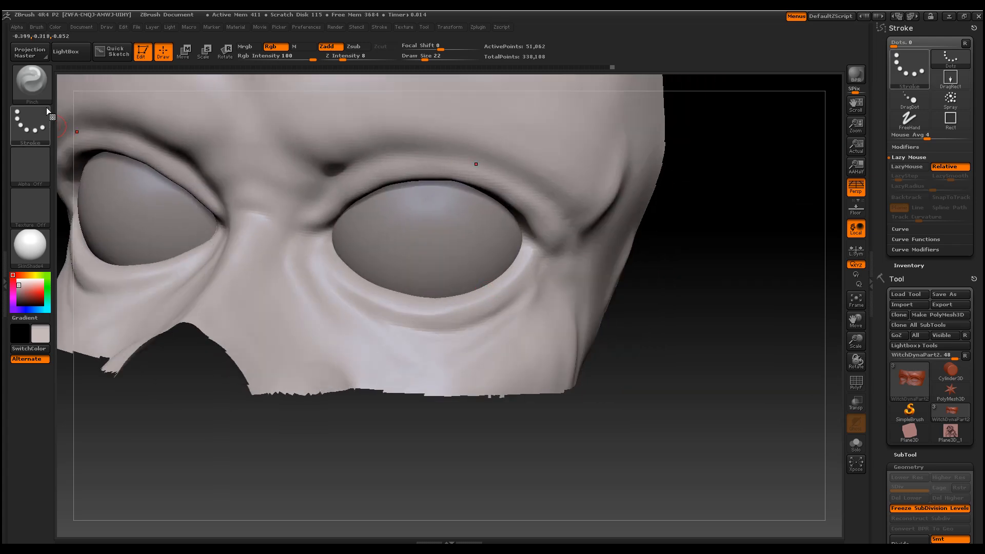
Carve a crease under the inner half of the lower eyelid with the Dam_Standard brush at Z Intensity 12 and draw size 12
{"action": "key", "text": "b"}
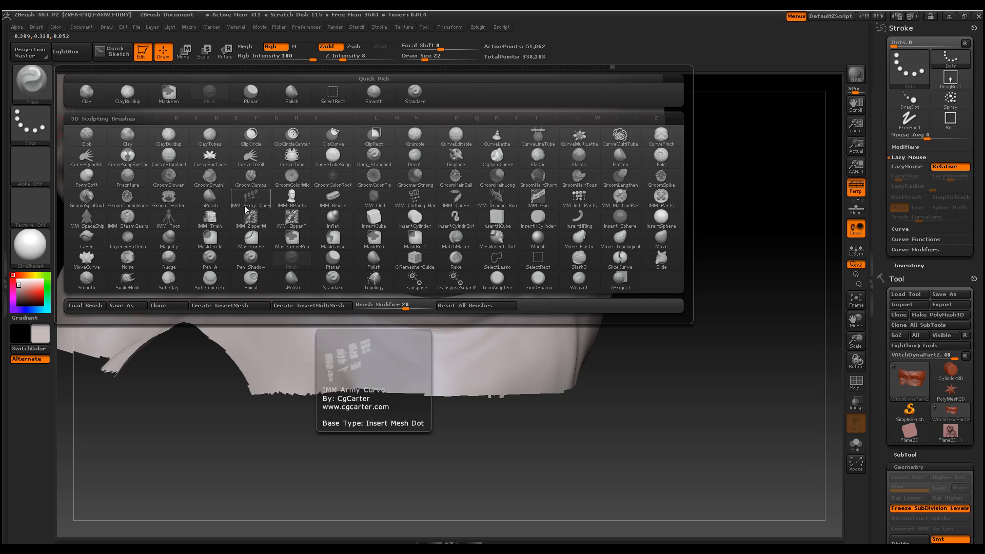
{"action": "left_click", "coordinate": [375, 157]}
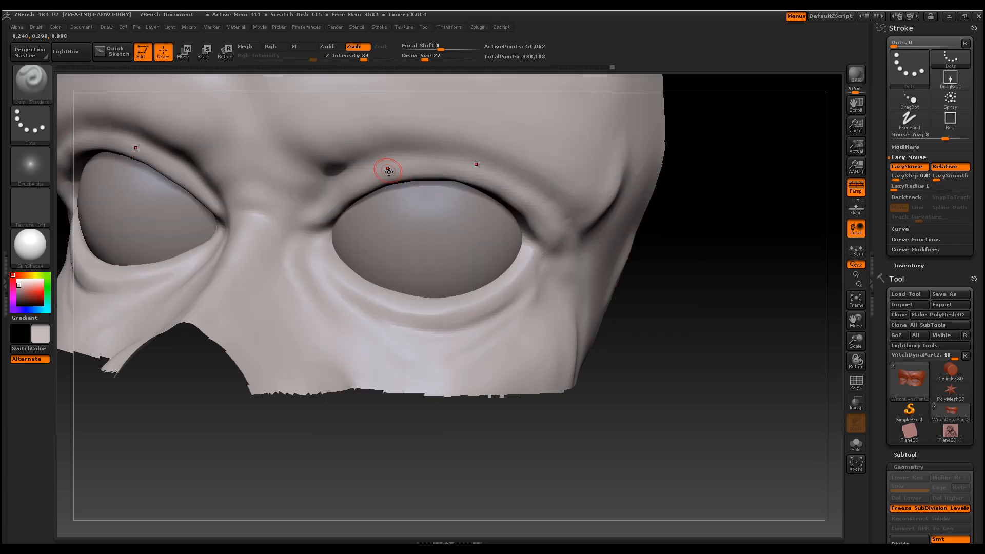
{"action": "left_click_drag", "start_coordinate": [367, 63], "coordinate": [347, 58]}
{"action": "key", "text": "space"}
{"action": "left_click_drag", "start_coordinate": [356, 313], "coordinate": [352, 313]}
{"action": "left_click_drag", "start_coordinate": [657, 341], "coordinate": [474, 329]}
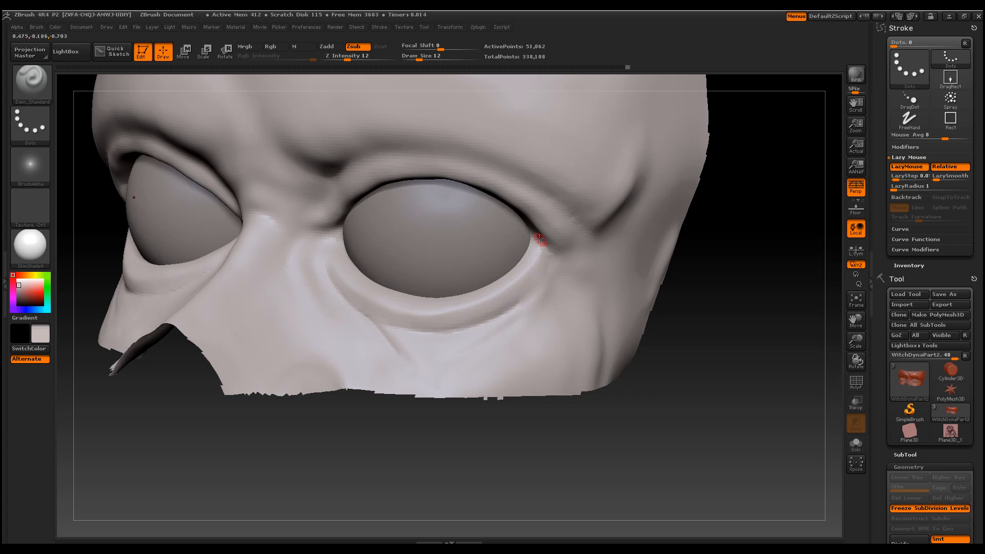
Carve the crease above the upper eyelid from the inner corner around to the outer corner
{"action": "left_click_drag", "start_coordinate": [715, 407], "coordinate": [738, 401]}
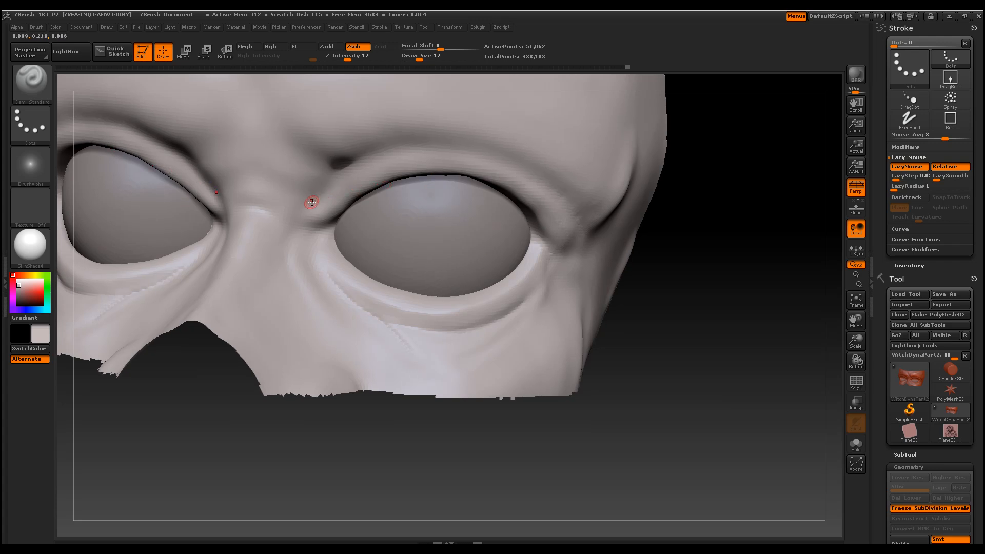
{"action": "left_click_drag", "start_coordinate": [344, 173], "coordinate": [369, 162]}
{"action": "left_click_drag", "start_coordinate": [551, 187], "coordinate": [569, 207]}
{"action": "left_click_drag", "start_coordinate": [399, 148], "coordinate": [340, 165]}
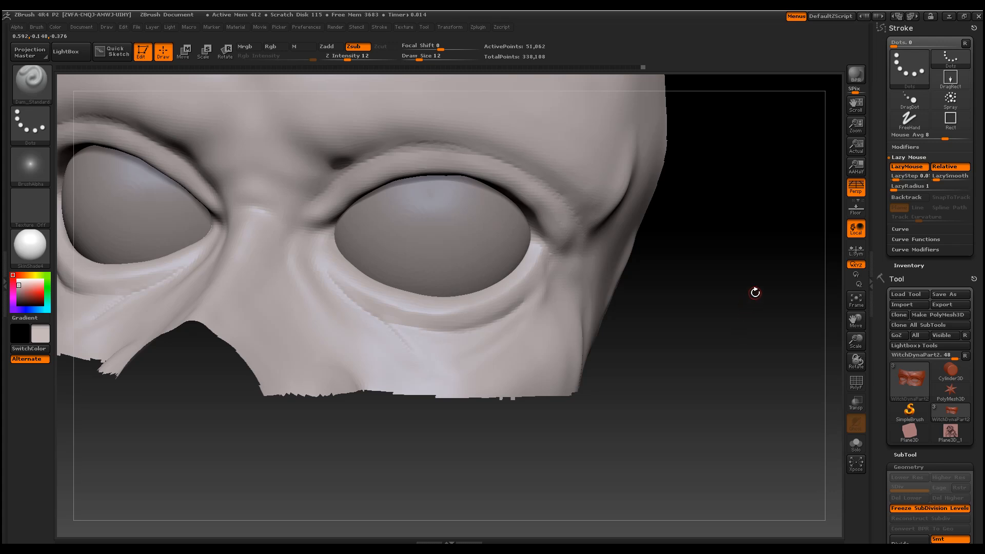
Unhide the rest of the head and bring the whole bust into view
{"action": "left_click", "coordinate": [772, 335], "text": "ctrl+shift"}
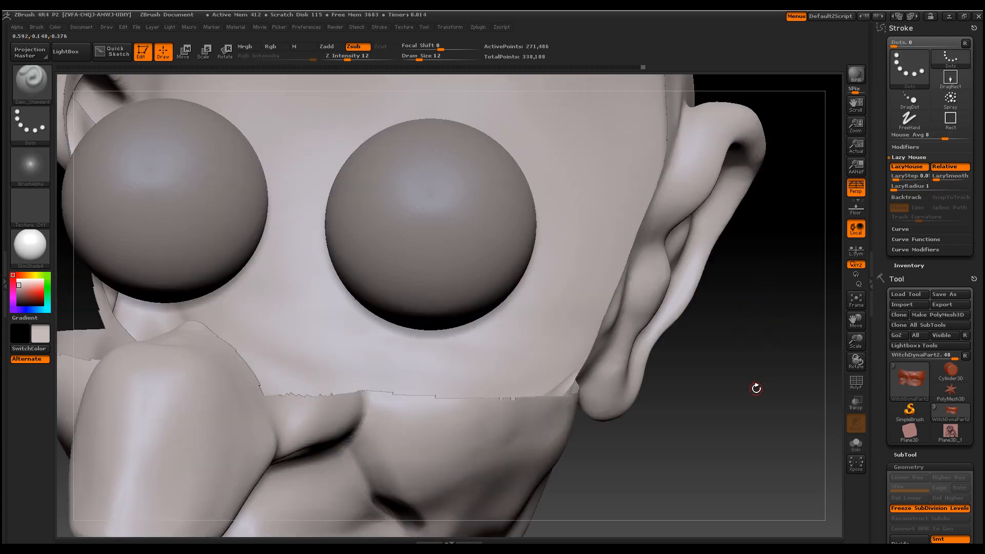
{"action": "left_click", "coordinate": [774, 336], "text": "ctrl+shift"}
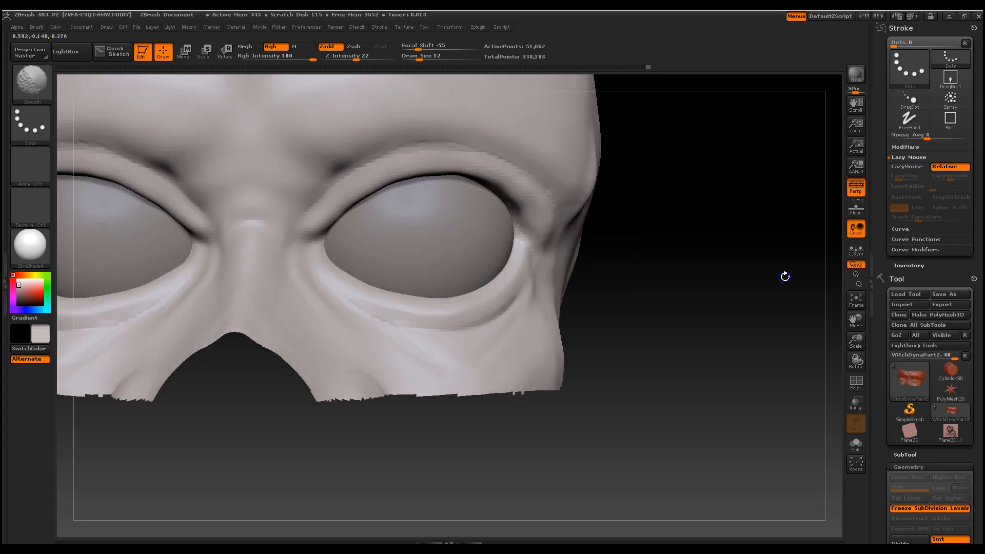
{"action": "left_click", "coordinate": [728, 231], "text": "ctrl+shift"}
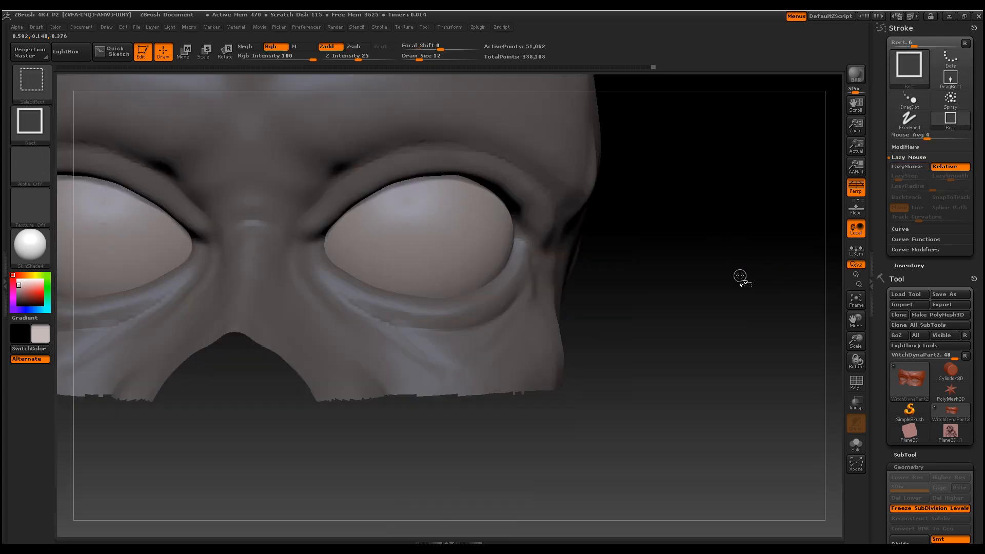
{"action": "left_click", "coordinate": [739, 278], "text": "ctrl+shift"}
{"action": "left_click_drag", "start_coordinate": [756, 334], "coordinate": [737, 327]}
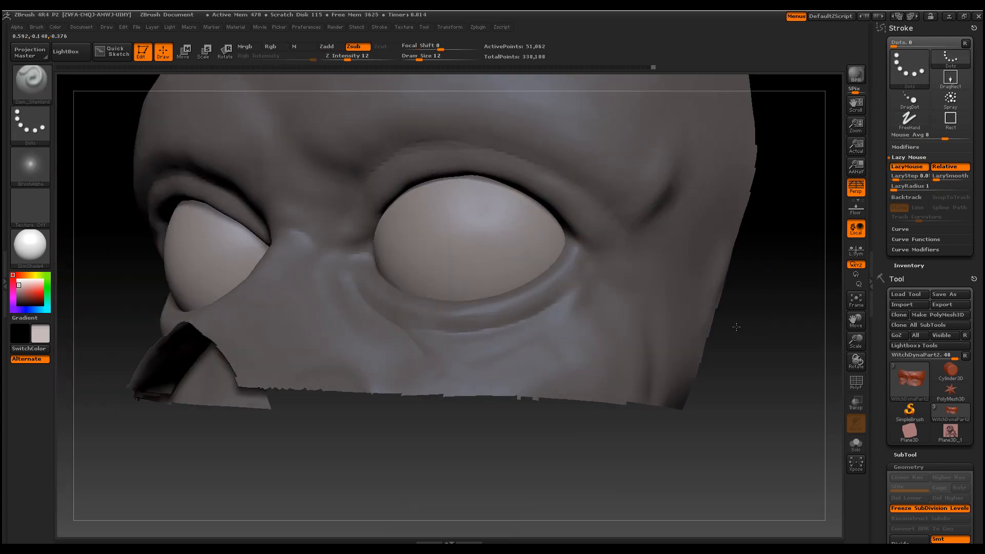
{"action": "mouse_move", "coordinate": [744, 375]}
{"action": "left_mouse_down"}
{"action": "mouse_move", "coordinate": [776, 339]}
{"action": "mouse_move", "coordinate": [781, 314]}
{"action": "mouse_move", "coordinate": [793, 327]}
{"action": "left_mouse_up"}
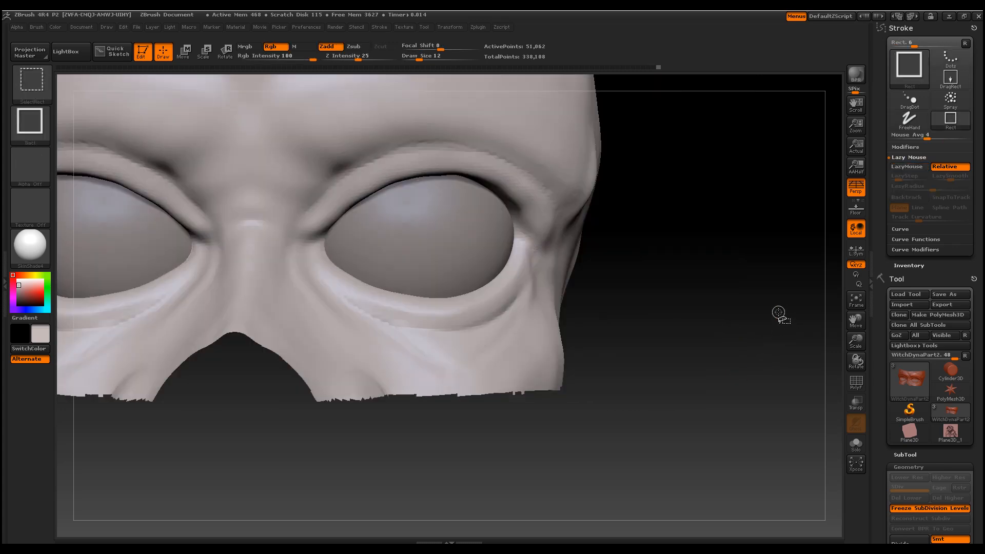
{"action": "left_click", "coordinate": [780, 314], "text": "ctrl+shift"}
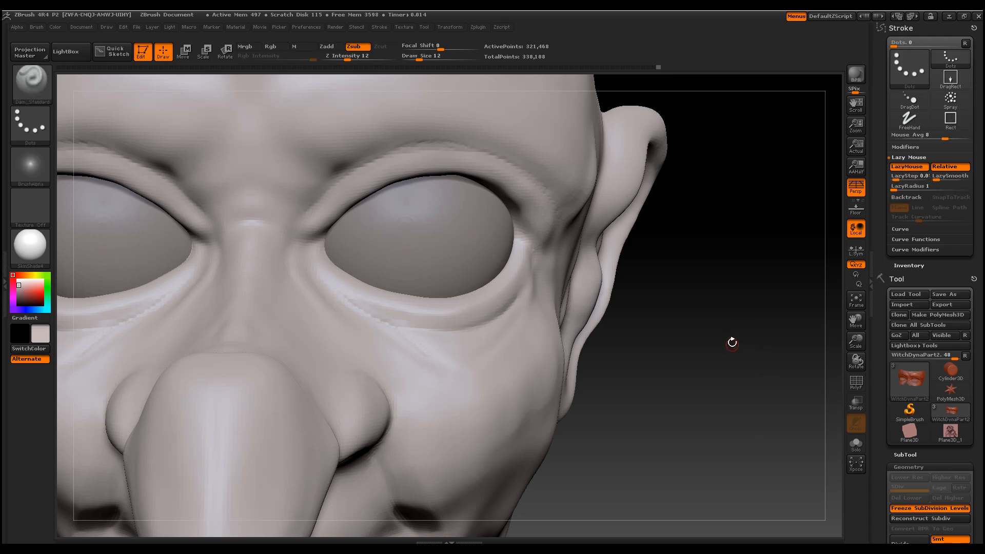
{"action": "left_click_drag", "start_coordinate": [856, 339], "coordinate": [715, 335]}
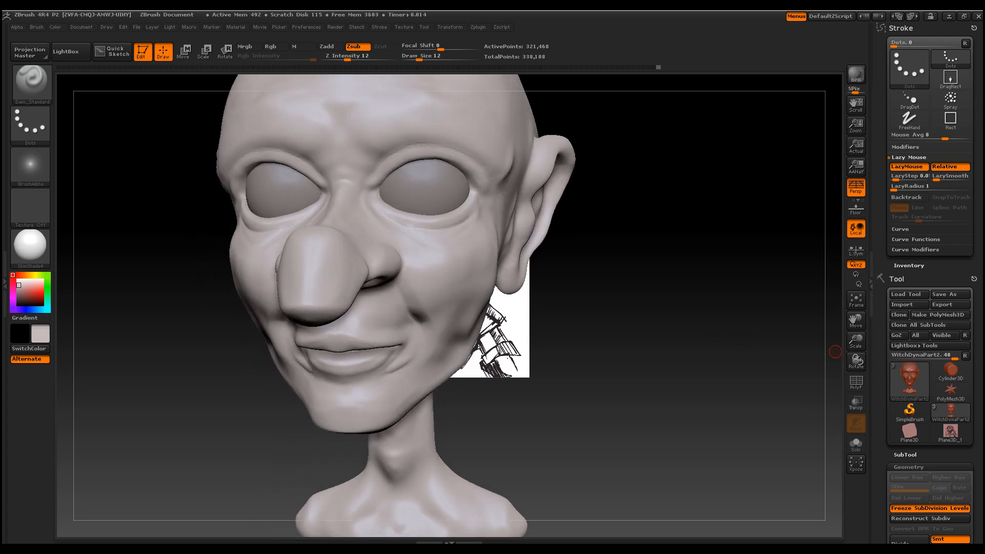
Set the DynaMesh resolution to 480 and remesh the head
{"action": "scroll", "coordinate": [980, 420], "scroll_direction": "down", "scroll_amount": 10}
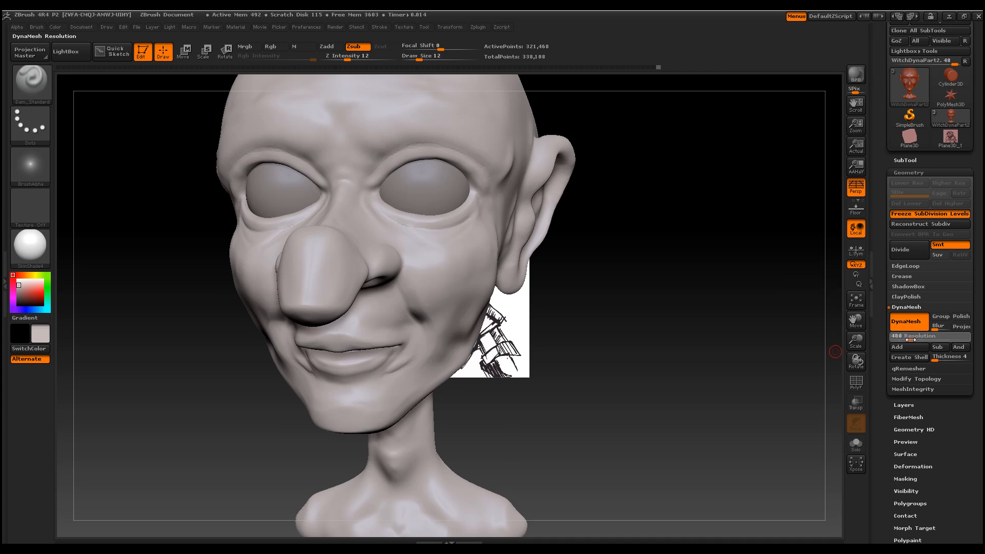
{"action": "key", "text": "ctrl"}
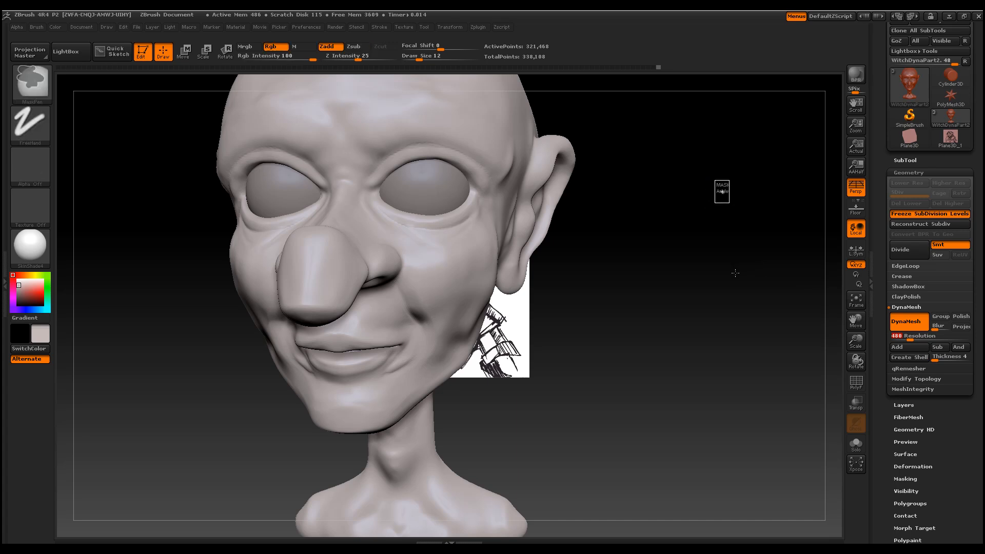
{"action": "left_click_drag", "start_coordinate": [735, 273], "coordinate": [737, 271], "text": "ctrl"}
{"action": "left_click_drag", "start_coordinate": [662, 358], "coordinate": [687, 357], "text": "shift"}
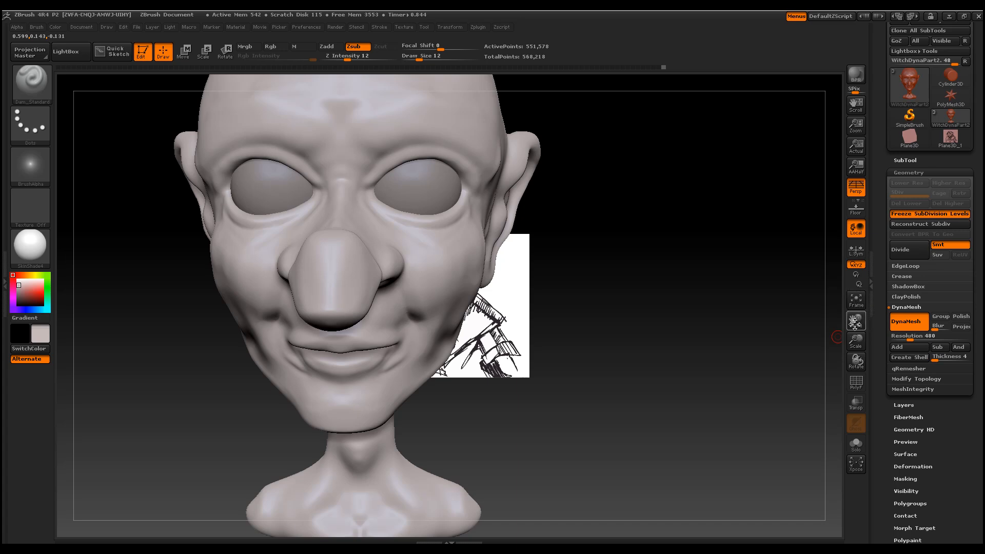
Polish the upper eyelid rim from the inner to the outer corner using the Polish brush at draw size 34
{"action": "left_click_drag", "start_coordinate": [855, 340], "coordinate": [851, 403]}
{"action": "left_click_drag", "start_coordinate": [744, 380], "coordinate": [659, 369]}
{"action": "left_click", "coordinate": [35, 75]}
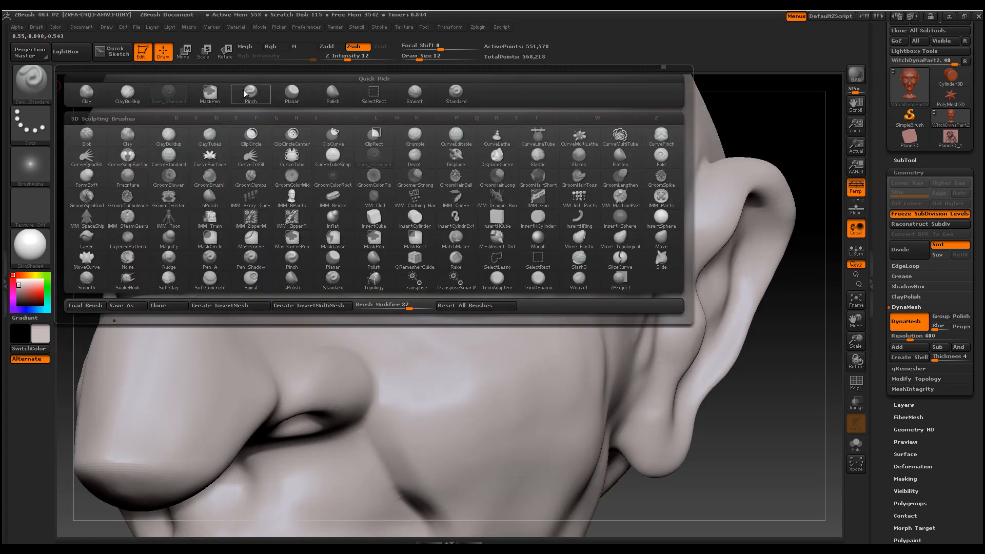
{"action": "left_click", "coordinate": [331, 96]}
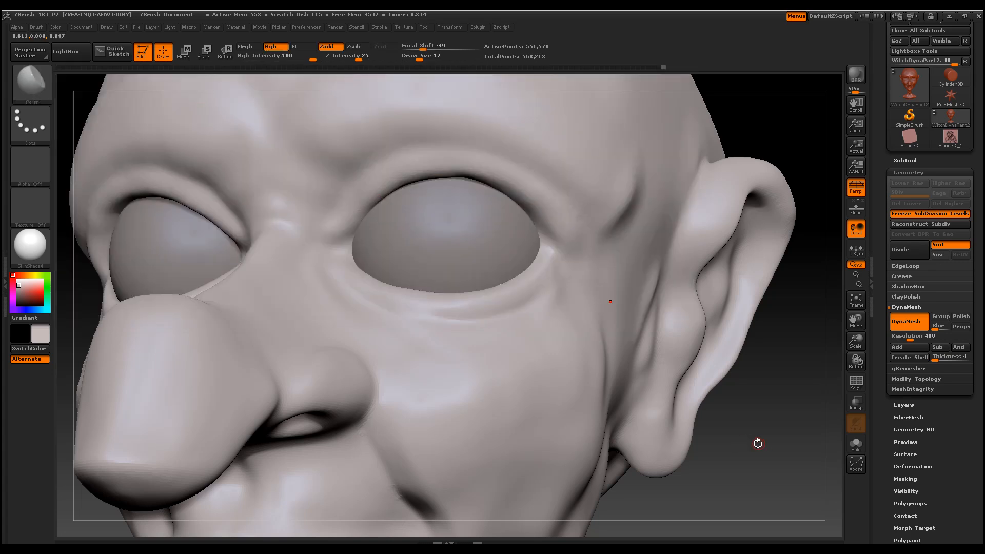
{"action": "mouse_move", "coordinate": [392, 204]}
{"action": "left_mouse_down"}
{"action": "mouse_move", "coordinate": [367, 230]}
{"action": "mouse_move", "coordinate": [385, 193]}
{"action": "left_mouse_up"}
{"action": "key", "text": "space"}
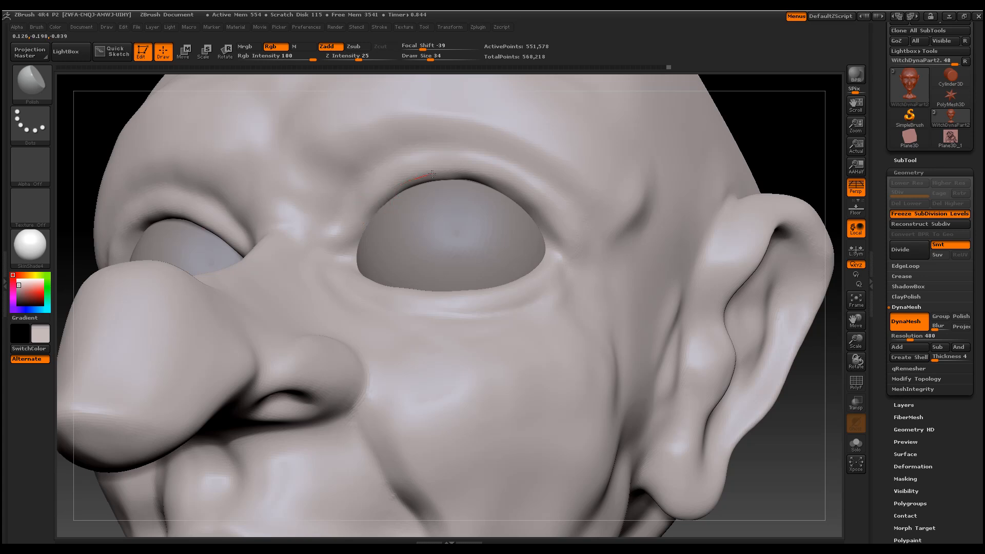
{"action": "mouse_move", "coordinate": [451, 172]}
{"action": "left_mouse_down"}
{"action": "mouse_move", "coordinate": [415, 175]}
{"action": "mouse_move", "coordinate": [456, 175]}
{"action": "left_mouse_up"}
{"action": "left_click_drag", "start_coordinate": [554, 241], "coordinate": [520, 205]}
{"action": "left_click_drag", "start_coordinate": [357, 230], "coordinate": [350, 245]}
Polish the raised band of the upper eyelid between its rim and the crease above
{"action": "left_click", "coordinate": [41, 85]}
{"action": "left_click", "coordinate": [42, 85]}
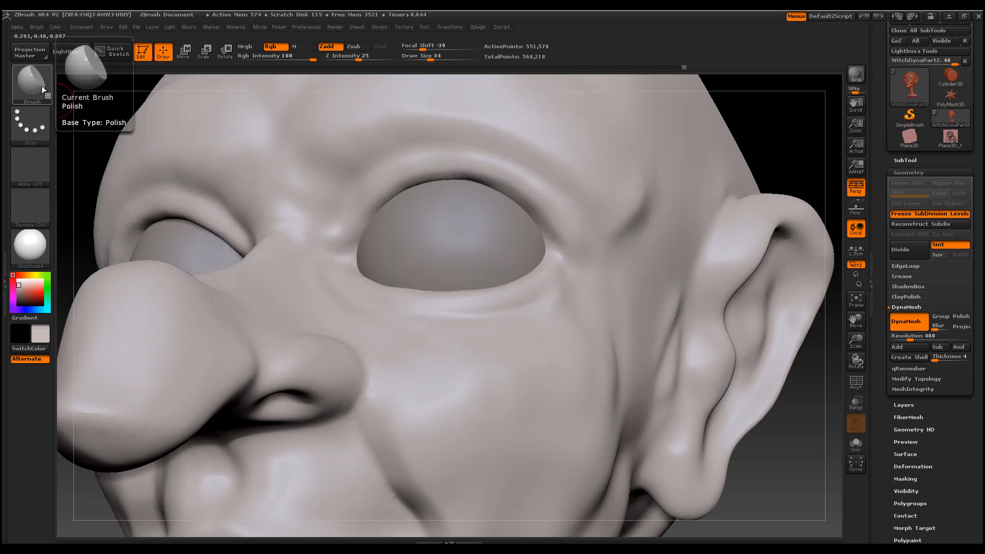
{"action": "left_click_drag", "start_coordinate": [359, 205], "coordinate": [387, 177]}
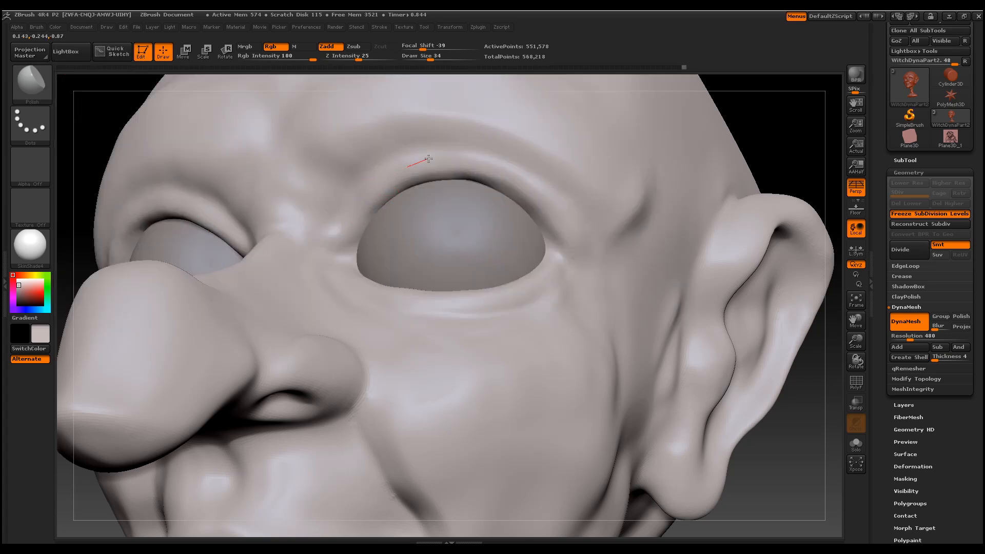
{"action": "left_click_drag", "start_coordinate": [578, 240], "coordinate": [580, 242]}
{"action": "mouse_move", "coordinate": [572, 236]}
{"action": "left_mouse_down"}
{"action": "mouse_move", "coordinate": [521, 182]}
{"action": "mouse_move", "coordinate": [479, 173]}
{"action": "left_mouse_up"}
Sharpen the eyelid edges with the Pinch brush at Z Intensity 8 and draw size 34
{"action": "left_click", "coordinate": [35, 81]}
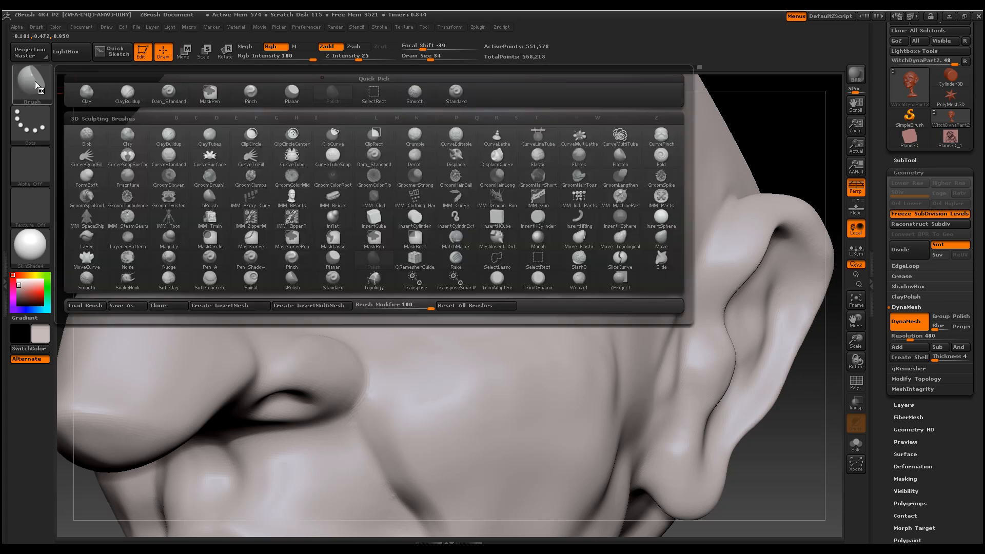
{"action": "left_click", "coordinate": [251, 95]}
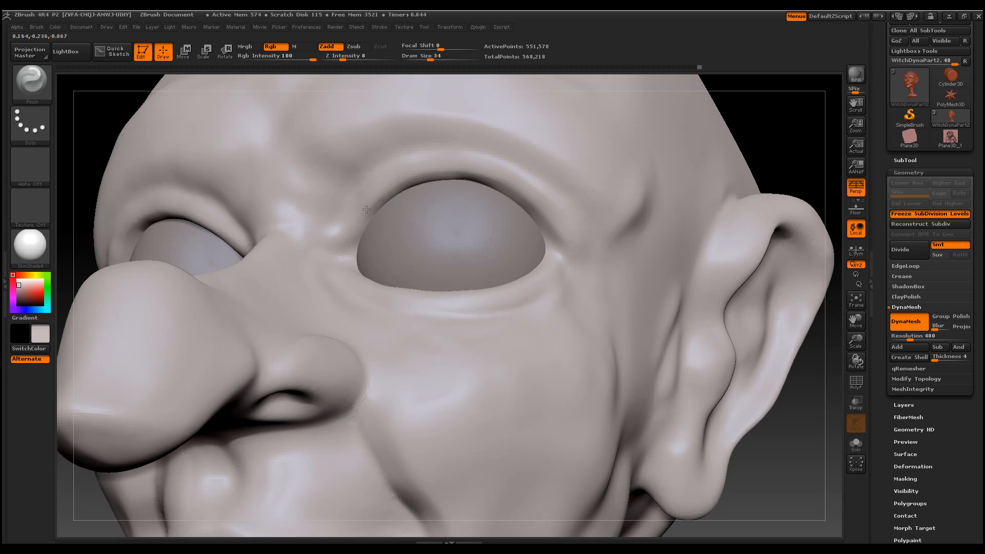
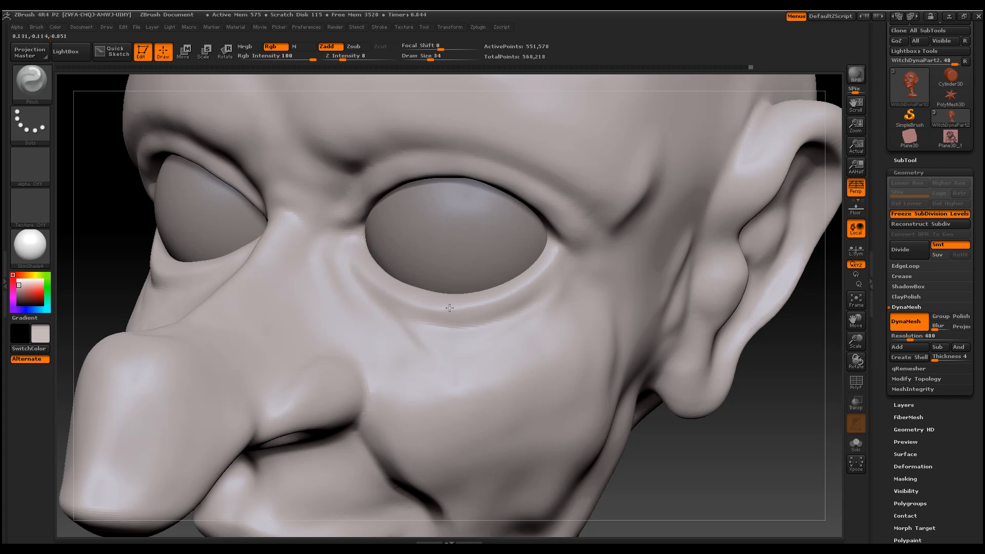
Deepen the crease above the upper eyelid with the Dam_Standard brush at Z Intensity 12
{"action": "left_click", "coordinate": [46, 75]}
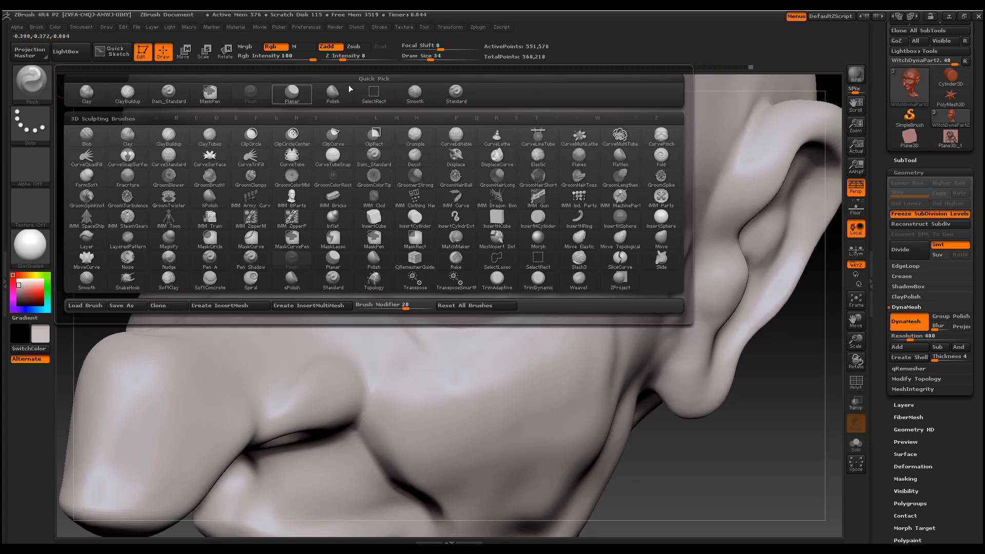
{"action": "left_click", "coordinate": [169, 92]}
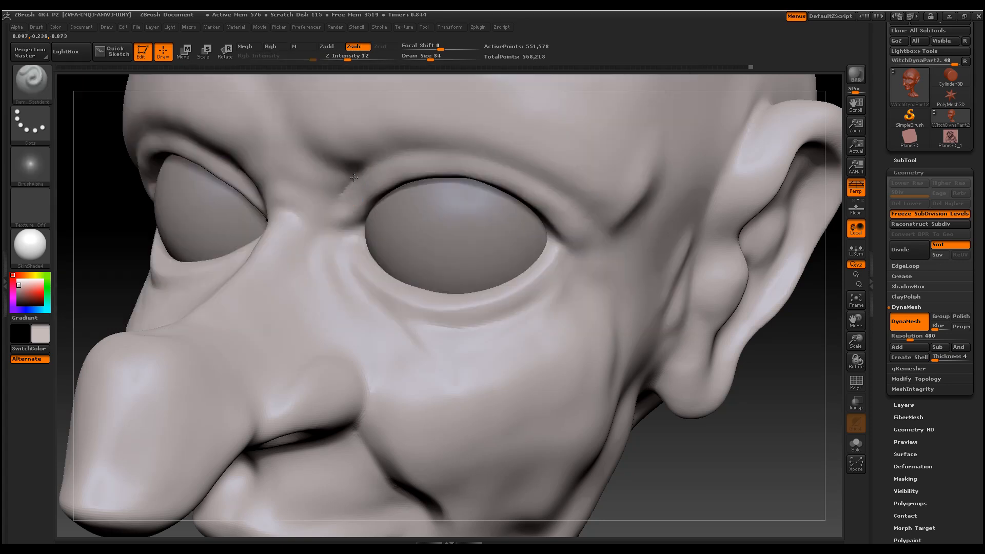
{"action": "mouse_move", "coordinate": [348, 188]}
{"action": "left_mouse_down"}
{"action": "mouse_move", "coordinate": [398, 157]}
{"action": "mouse_move", "coordinate": [444, 152]}
{"action": "mouse_move", "coordinate": [529, 182]}
{"action": "mouse_move", "coordinate": [601, 236]}
{"action": "mouse_move", "coordinate": [545, 189]}
{"action": "mouse_move", "coordinate": [485, 159]}
{"action": "mouse_move", "coordinate": [398, 153]}
{"action": "left_mouse_up"}
{"action": "left_click_drag", "start_coordinate": [734, 446], "coordinate": [464, 192]}
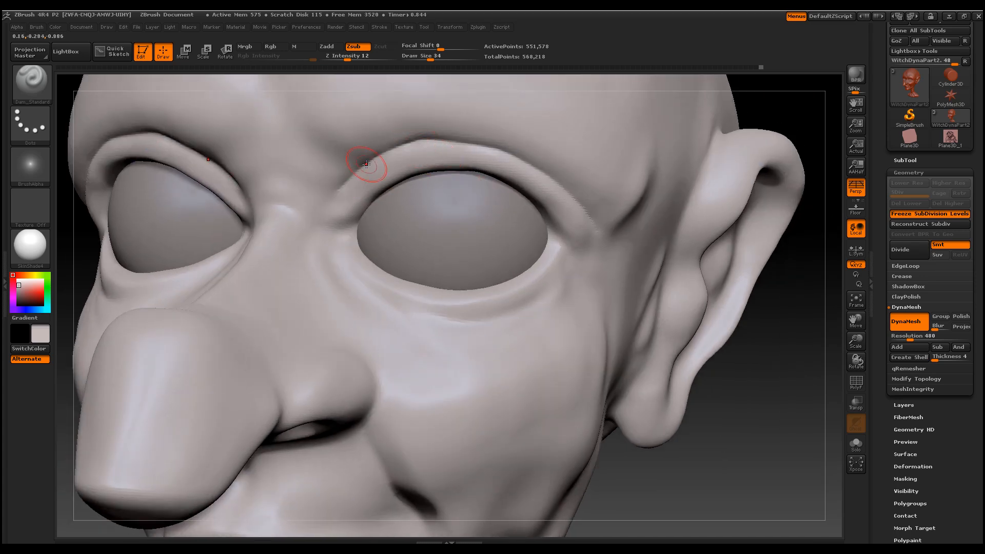
Smooth the upper eyelid and its crease from the inner corner to the outer end
{"action": "key", "text": "shift"}
{"action": "mouse_move", "coordinate": [339, 187]}
{"action": "left_mouse_down", "text": "shift"}
{"action": "mouse_move", "coordinate": [362, 163]}
{"action": "mouse_move", "coordinate": [395, 151]}
{"action": "left_mouse_up", "text": "shift"}
{"action": "left_click_drag", "start_coordinate": [489, 151], "coordinate": [556, 185], "text": "shift"}
{"action": "mouse_move", "coordinate": [471, 134]}
{"action": "left_mouse_down", "text": "shift"}
{"action": "mouse_move", "coordinate": [433, 136]}
{"action": "mouse_move", "coordinate": [528, 172]}
{"action": "left_mouse_up", "text": "shift"}
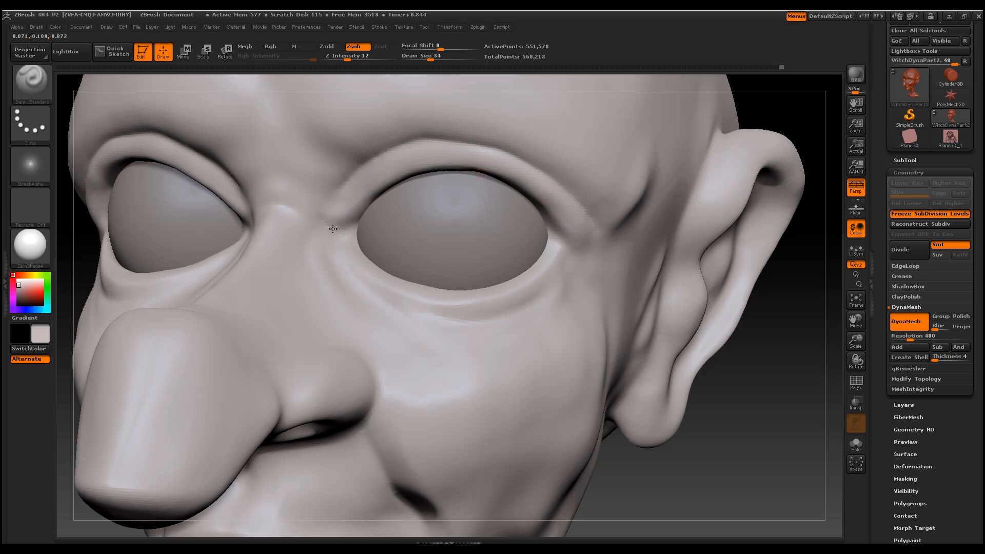
Carve a wrinkle from the inner eye corner up toward the nose bridge and smooth the top of the upper eyelid
{"action": "mouse_move", "coordinate": [339, 232]}
{"action": "left_mouse_down"}
{"action": "mouse_move", "coordinate": [330, 198]}
{"action": "mouse_move", "coordinate": [308, 184]}
{"action": "mouse_move", "coordinate": [319, 205]}
{"action": "mouse_move", "coordinate": [315, 187]}
{"action": "left_mouse_up"}
{"action": "left_click_drag", "start_coordinate": [392, 157], "coordinate": [444, 140], "text": "shift"}
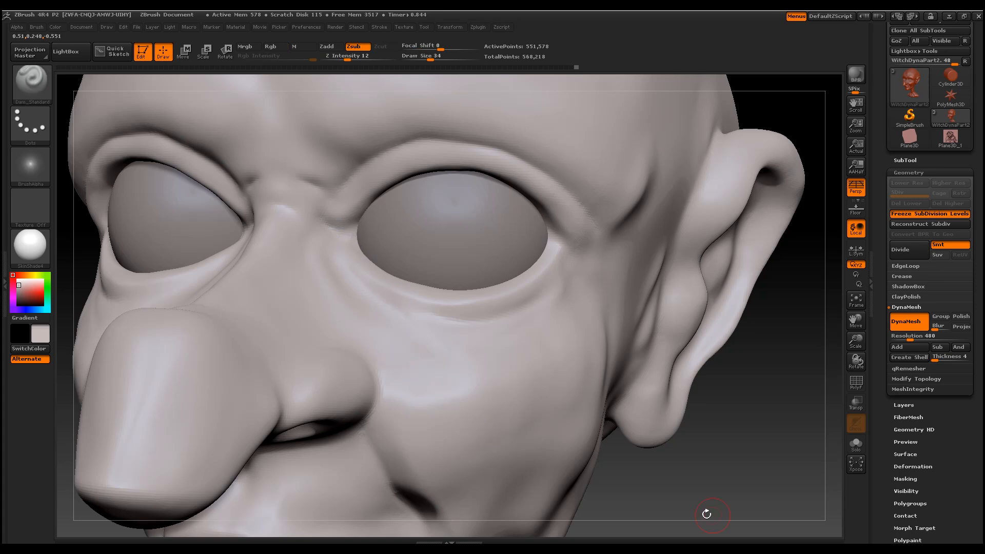
{"action": "left_click_drag", "start_coordinate": [707, 513], "coordinate": [590, 492]}
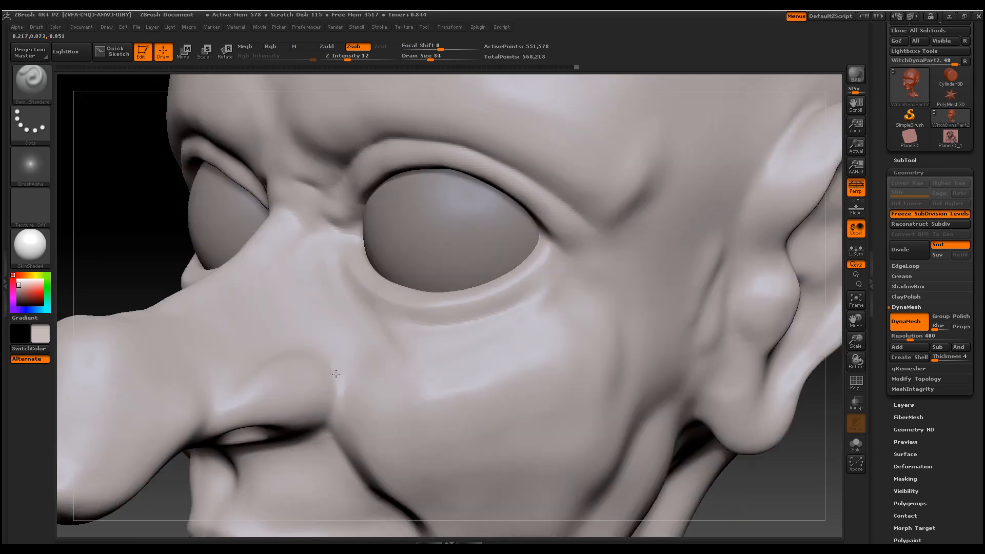
Carve the crease between the nostril wing and the cheek with the Dam_Standard brush, and remesh the head with DynaMesh
{"action": "mouse_move", "coordinate": [330, 420]}
{"action": "left_mouse_down"}
{"action": "mouse_move", "coordinate": [334, 363]}
{"action": "mouse_move", "coordinate": [326, 356]}
{"action": "left_mouse_up"}
{"action": "left_click_drag", "start_coordinate": [329, 418], "coordinate": [332, 407]}
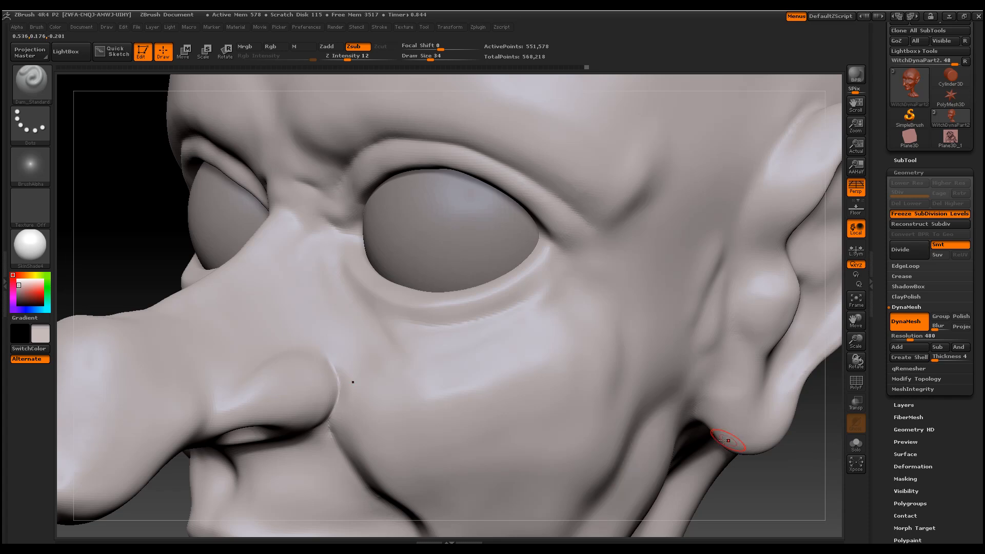
{"action": "key", "text": "ctrl"}
{"action": "key", "text": "ctrl+z"}
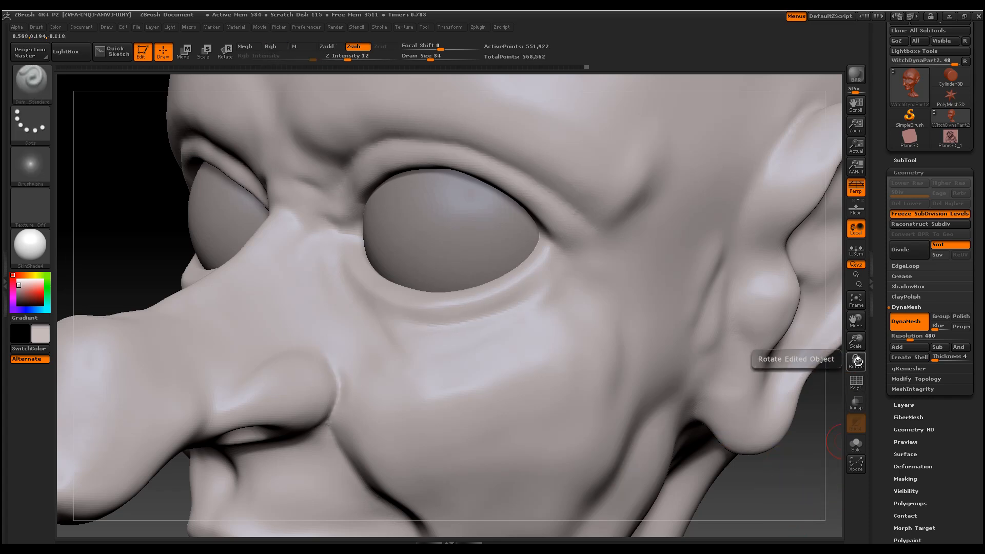
Duplicate the witch head subtool
{"action": "mouse_move", "coordinate": [856, 341]}
{"action": "left_mouse_down"}
{"action": "mouse_move", "coordinate": [831, 307]}
{"action": "mouse_move", "coordinate": [747, 286]}
{"action": "mouse_move", "coordinate": [619, 416]}
{"action": "mouse_move", "coordinate": [701, 359]}
{"action": "mouse_move", "coordinate": [693, 374]}
{"action": "mouse_move", "coordinate": [649, 377]}
{"action": "left_mouse_up"}
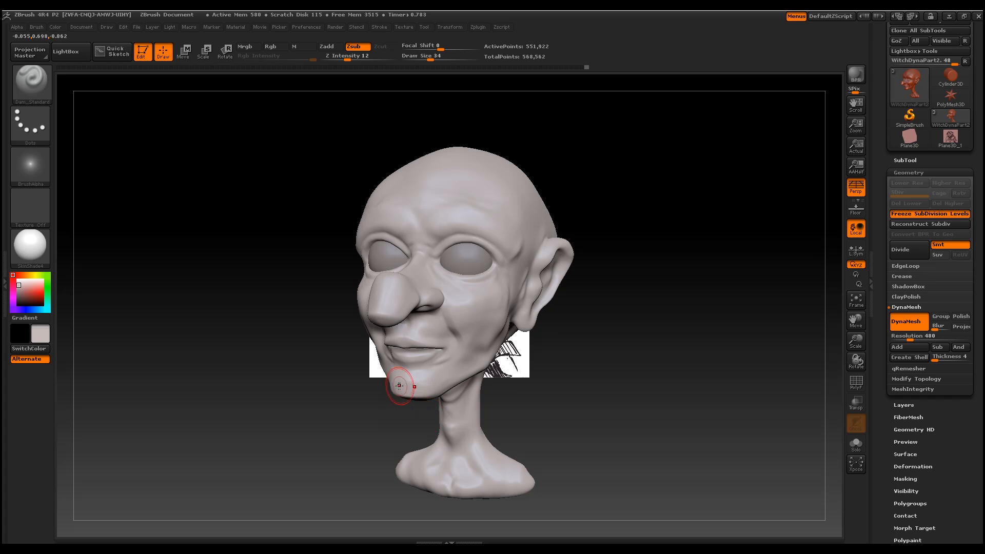
{"action": "left_click_drag", "start_coordinate": [534, 343], "coordinate": [524, 347]}
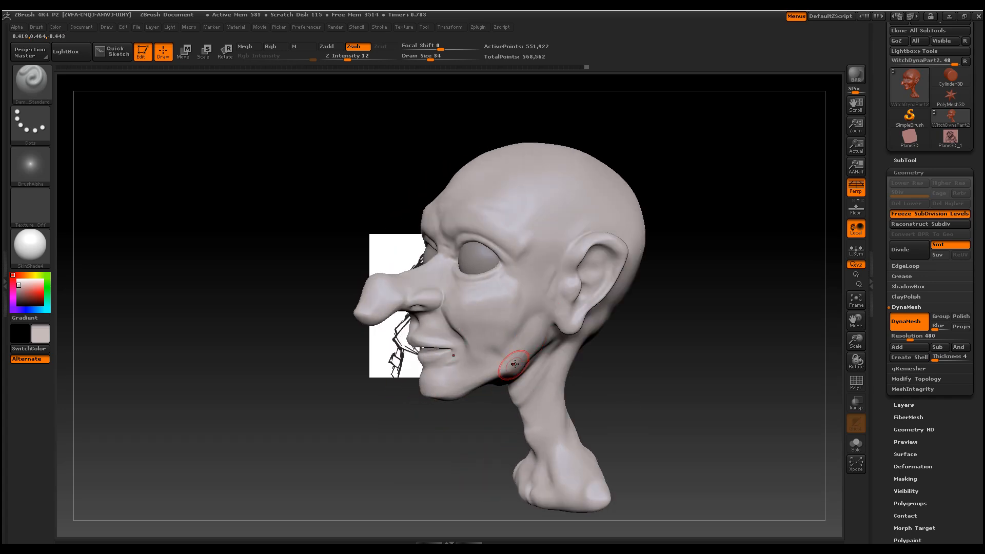
{"action": "left_click_drag", "start_coordinate": [405, 290], "coordinate": [361, 296]}
{"action": "mouse_move", "coordinate": [286, 371]}
{"action": "left_mouse_down"}
{"action": "mouse_move", "coordinate": [386, 305]}
{"action": "mouse_move", "coordinate": [653, 397]}
{"action": "mouse_move", "coordinate": [683, 371]}
{"action": "mouse_move", "coordinate": [735, 367]}
{"action": "mouse_move", "coordinate": [715, 330]}
{"action": "mouse_move", "coordinate": [733, 356]}
{"action": "mouse_move", "coordinate": [719, 354]}
{"action": "left_mouse_up"}
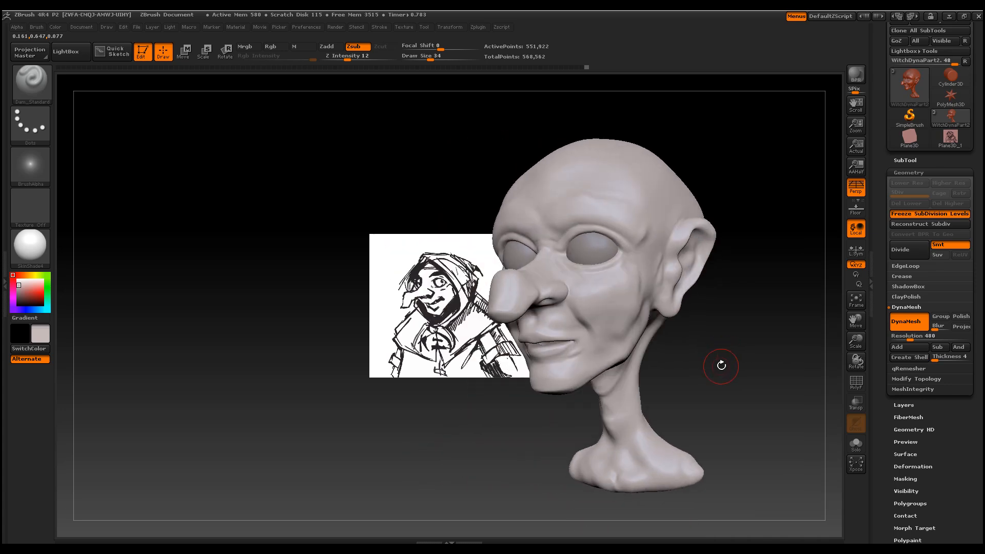
{"action": "mouse_move", "coordinate": [748, 368]}
{"action": "left_mouse_down", "text": "shift"}
{"action": "mouse_move", "coordinate": [724, 359]}
{"action": "mouse_move", "coordinate": [723, 401]}
{"action": "mouse_move", "coordinate": [663, 385]}
{"action": "left_mouse_up", "text": "shift"}
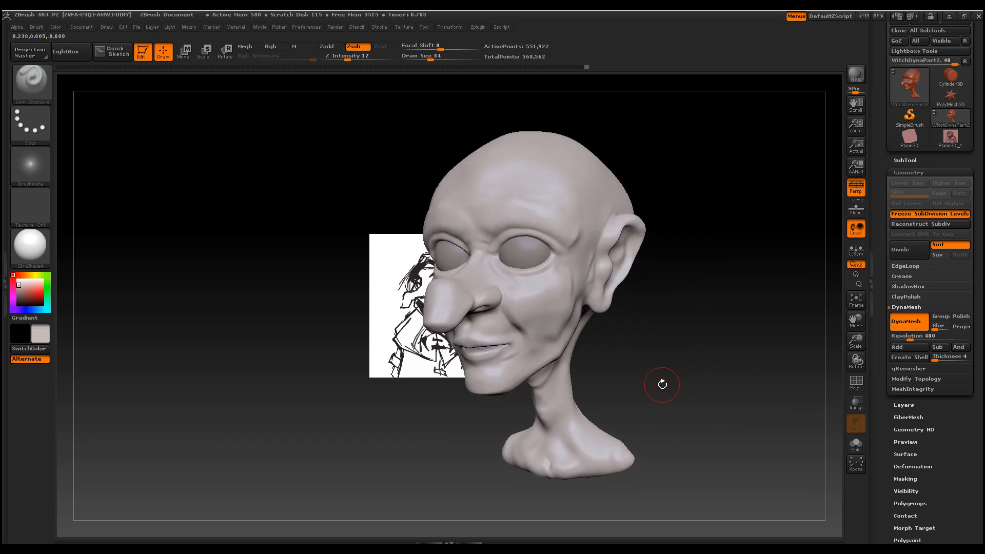
{"action": "left_click_drag", "start_coordinate": [981, 174], "coordinate": [981, 311]}
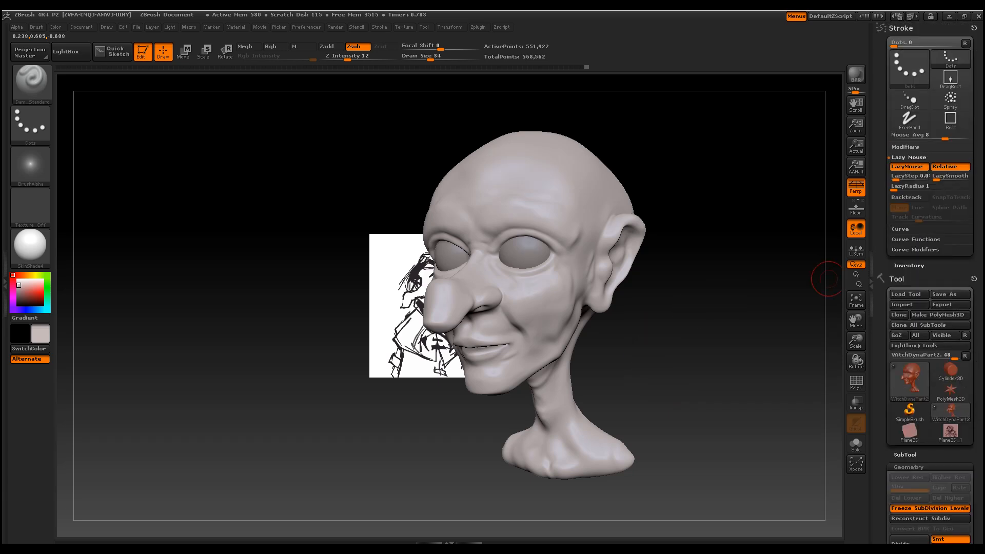
{"action": "scroll", "coordinate": [909, 387], "scroll_direction": "down", "scroll_amount": 8}
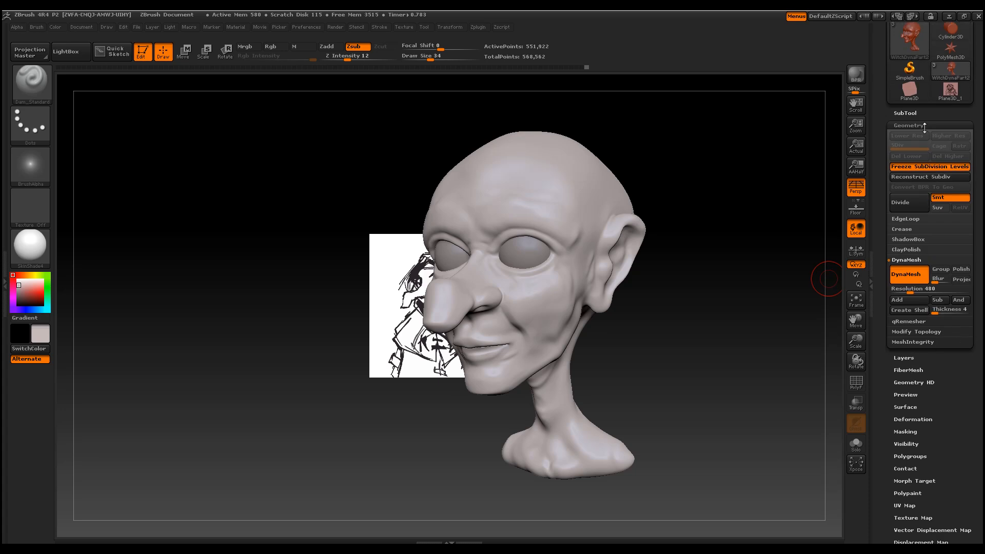
{"action": "left_click", "coordinate": [905, 113]}
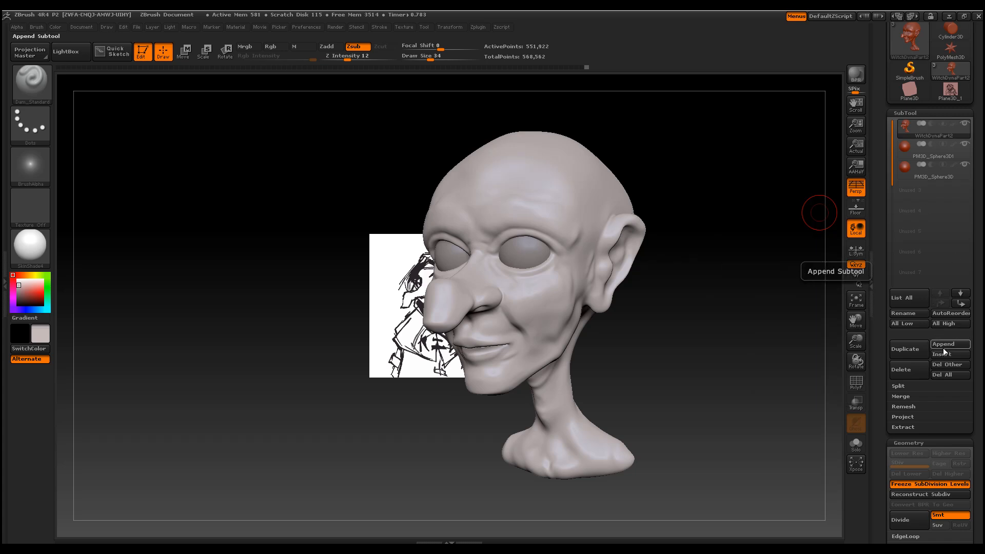
{"action": "left_click", "coordinate": [911, 349]}
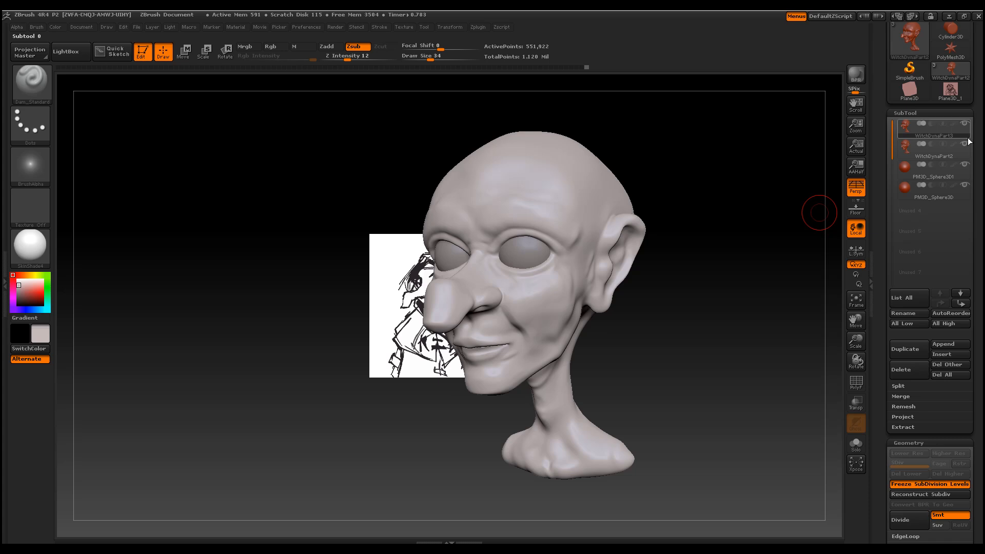
Hide the two eye sphere subtools and turn the duplicate head to a front view
{"action": "mouse_move", "coordinate": [957, 132]}
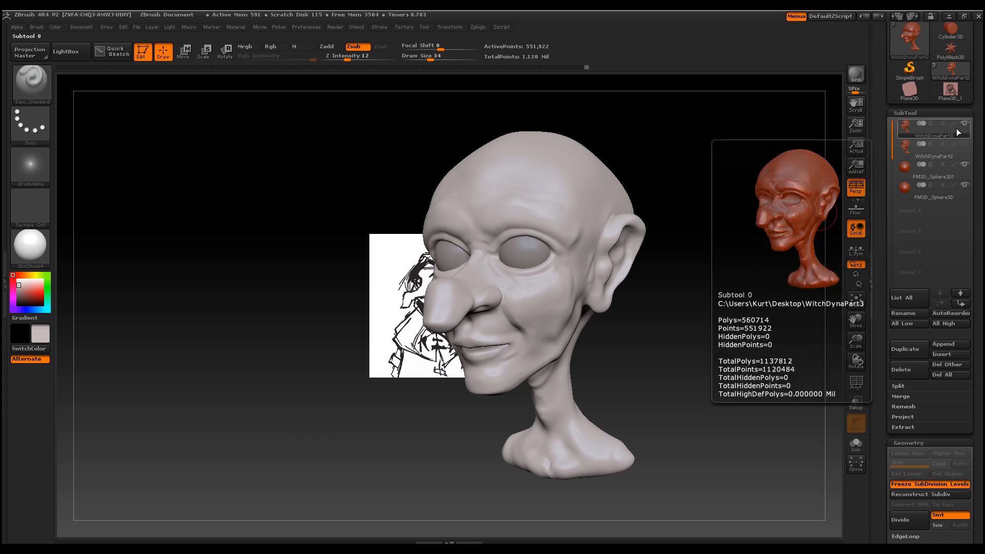
{"action": "mouse_move", "coordinate": [969, 168]}
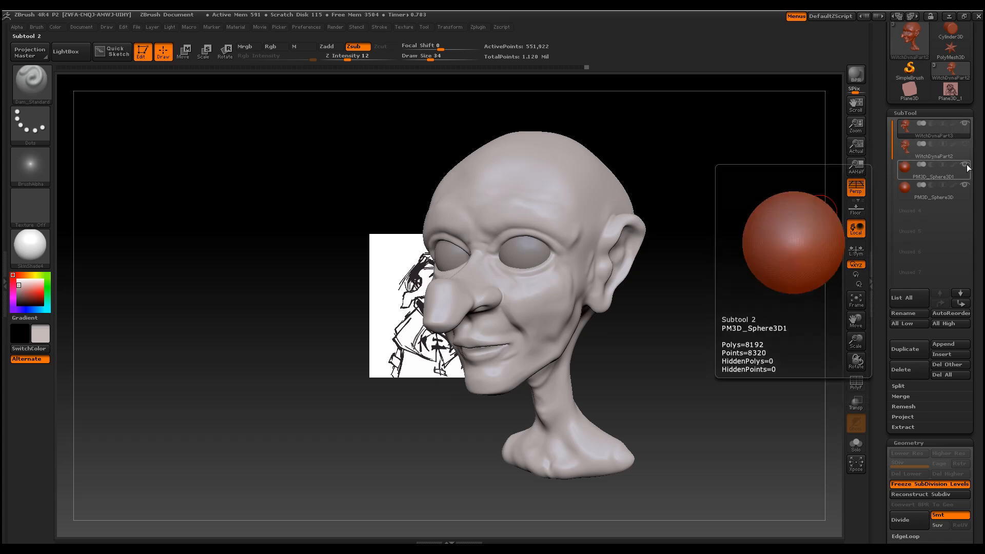
{"action": "left_click", "coordinate": [964, 184]}
{"action": "left_click_drag", "start_coordinate": [670, 282], "coordinate": [709, 300]}
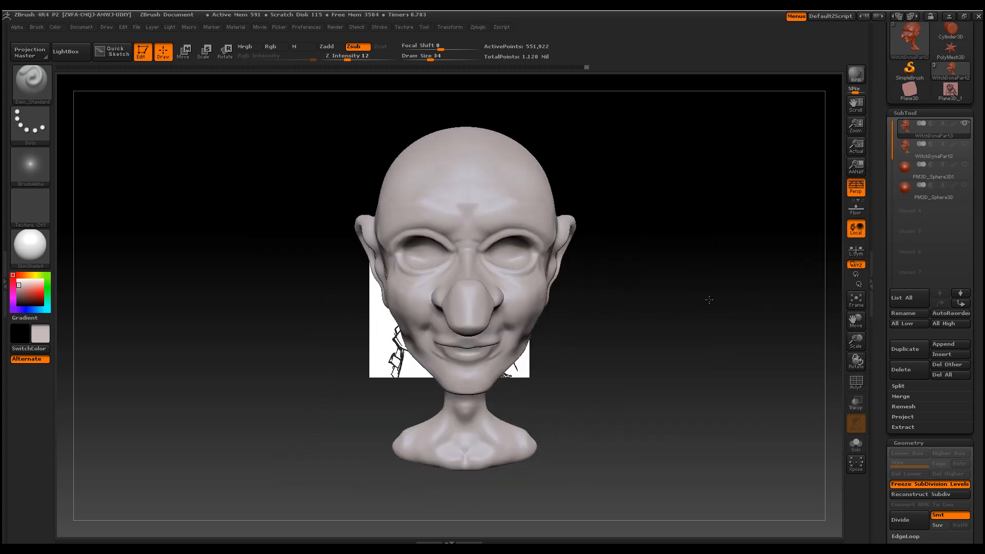
Flatten the duplicate's forehead, eyes, nose and mouth using the TrimDynamic brush at draw size 110
{"action": "left_click", "coordinate": [27, 81]}
{"action": "left_click", "coordinate": [207, 206]}
{"action": "left_click", "coordinate": [26, 81]}
{"action": "left_click", "coordinate": [27, 81]}
{"action": "left_click", "coordinate": [34, 90]}
{"action": "left_click", "coordinate": [29, 83]}
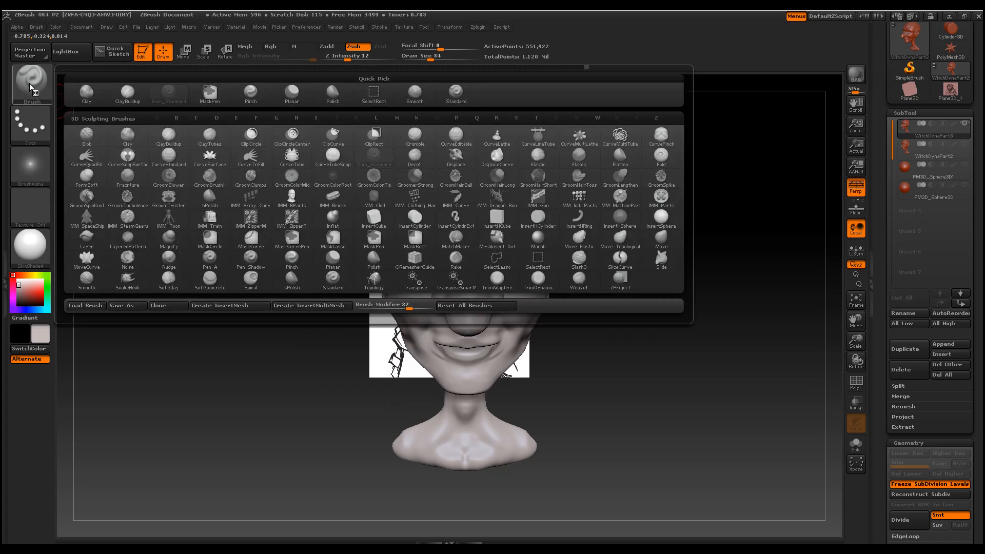
{"action": "left_click", "coordinate": [538, 279]}
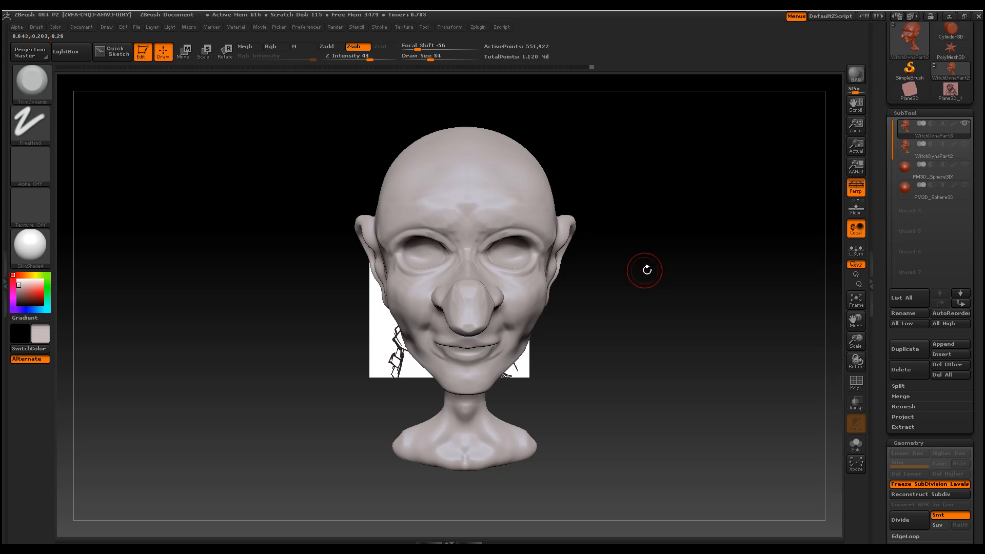
{"action": "key", "text": "space"}
{"action": "mouse_move", "coordinate": [475, 231]}
{"action": "left_mouse_down"}
{"action": "mouse_move", "coordinate": [495, 231]}
{"action": "mouse_move", "coordinate": [417, 241]}
{"action": "mouse_move", "coordinate": [436, 245]}
{"action": "mouse_move", "coordinate": [468, 328]}
{"action": "mouse_move", "coordinate": [434, 267]}
{"action": "mouse_move", "coordinate": [461, 230]}
{"action": "mouse_move", "coordinate": [470, 195]}
{"action": "mouse_move", "coordinate": [441, 221]}
{"action": "mouse_move", "coordinate": [420, 211]}
{"action": "mouse_move", "coordinate": [429, 213]}
{"action": "left_mouse_up"}
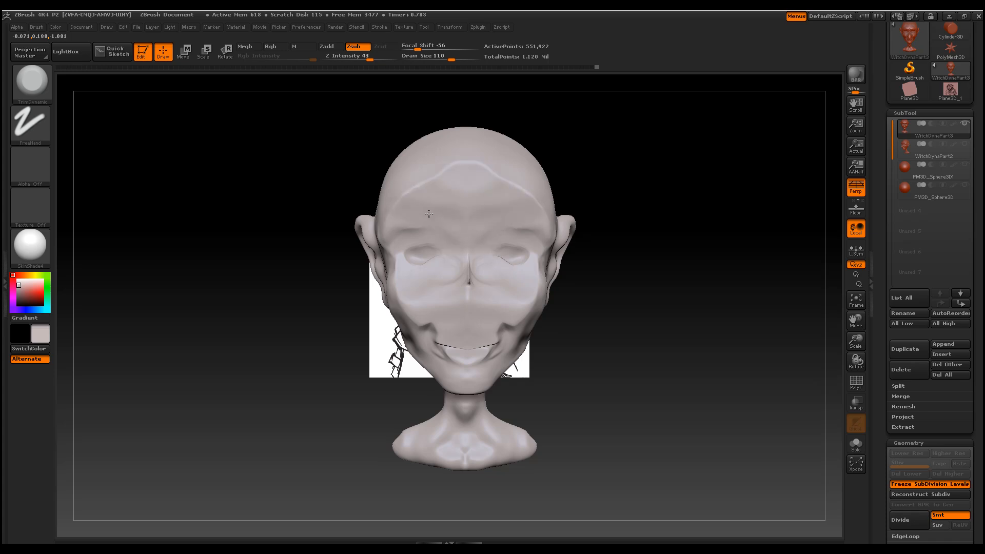
{"action": "mouse_move", "coordinate": [463, 289]}
{"action": "left_mouse_down"}
{"action": "mouse_move", "coordinate": [467, 359]}
{"action": "mouse_move", "coordinate": [462, 338]}
{"action": "mouse_move", "coordinate": [433, 319]}
{"action": "mouse_move", "coordinate": [456, 247]}
{"action": "left_mouse_up"}
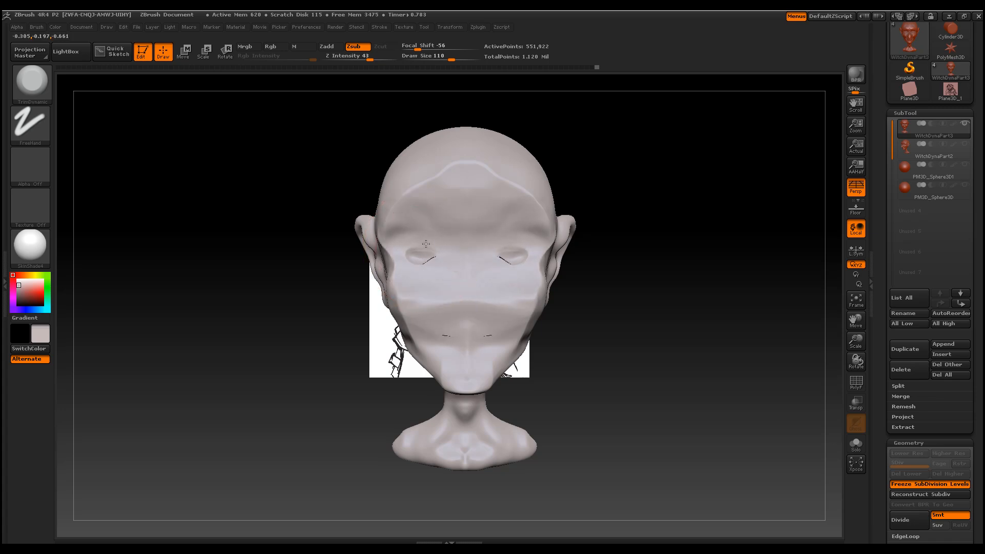
Remesh the flattened duplicate head with DynaMesh
{"action": "key", "text": "shift"}
{"action": "key", "text": "ctrl"}
{"action": "left_click_drag", "start_coordinate": [710, 172], "coordinate": [740, 220], "text": "ctrl"}
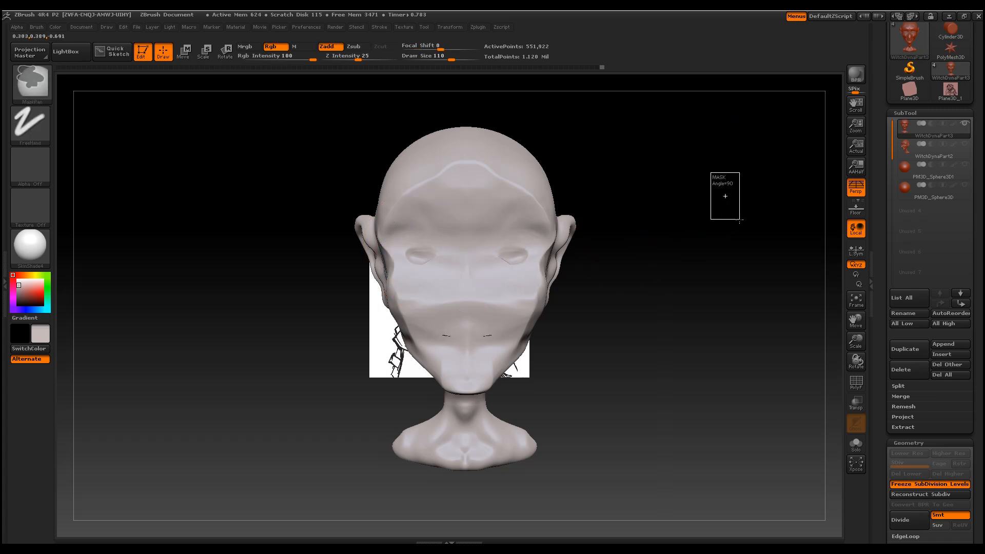
Trim off the ears and flatten the sides of the head, the face and the chin with TrimDynamic
{"action": "mouse_move", "coordinate": [746, 283]}
{"action": "left_mouse_down"}
{"action": "mouse_move", "coordinate": [488, 299]}
{"action": "mouse_move", "coordinate": [467, 273]}
{"action": "mouse_move", "coordinate": [456, 340]}
{"action": "left_mouse_up"}
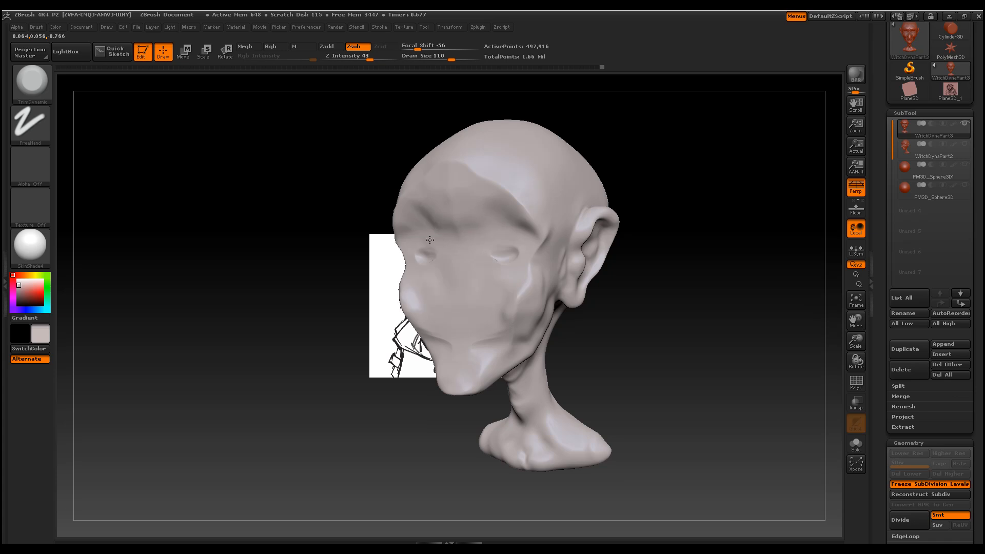
{"action": "mouse_move", "coordinate": [646, 242]}
{"action": "left_mouse_down"}
{"action": "mouse_move", "coordinate": [580, 239]}
{"action": "mouse_move", "coordinate": [607, 215]}
{"action": "mouse_move", "coordinate": [595, 247]}
{"action": "mouse_move", "coordinate": [590, 220]}
{"action": "mouse_move", "coordinate": [601, 273]}
{"action": "mouse_move", "coordinate": [574, 267]}
{"action": "mouse_move", "coordinate": [570, 313]}
{"action": "left_mouse_up"}
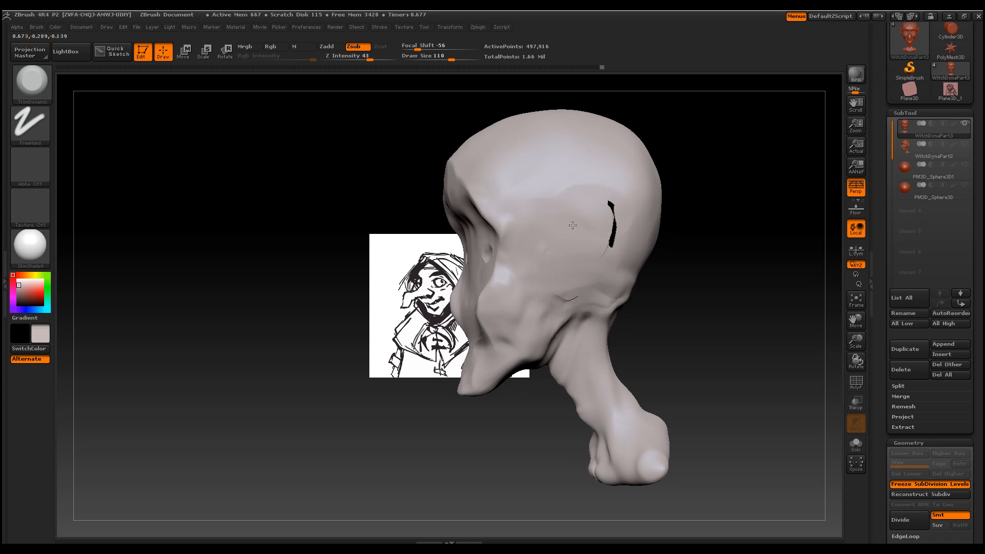
{"action": "left_click_drag", "start_coordinate": [470, 284], "coordinate": [480, 306]}
{"action": "mouse_move", "coordinate": [484, 255]}
{"action": "left_mouse_down"}
{"action": "mouse_move", "coordinate": [485, 328]}
{"action": "mouse_move", "coordinate": [484, 255]}
{"action": "mouse_move", "coordinate": [463, 209]}
{"action": "left_mouse_up"}
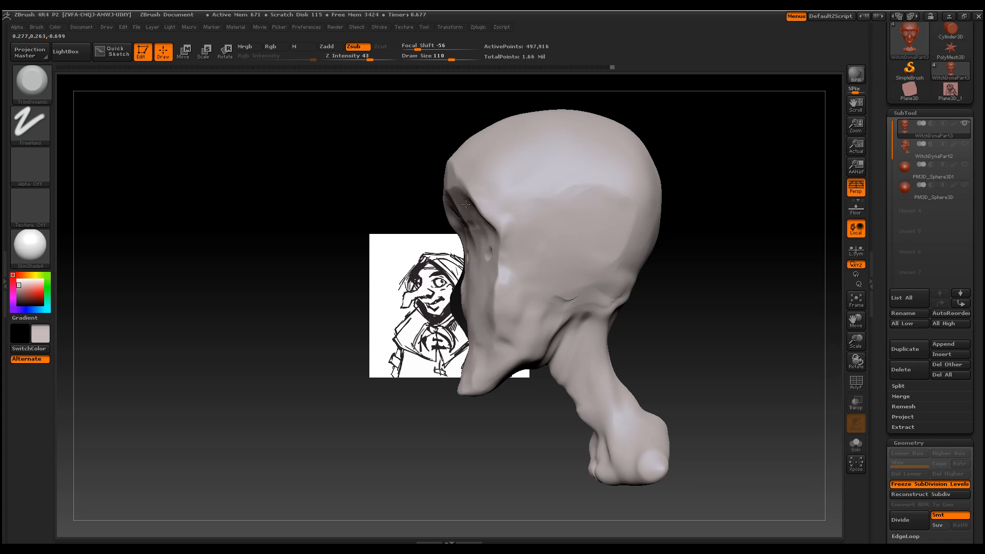
{"action": "mouse_move", "coordinate": [488, 340]}
{"action": "left_mouse_down"}
{"action": "mouse_move", "coordinate": [565, 358]}
{"action": "mouse_move", "coordinate": [556, 371]}
{"action": "mouse_move", "coordinate": [535, 354]}
{"action": "mouse_move", "coordinate": [462, 390]}
{"action": "mouse_move", "coordinate": [468, 380]}
{"action": "left_mouse_up"}
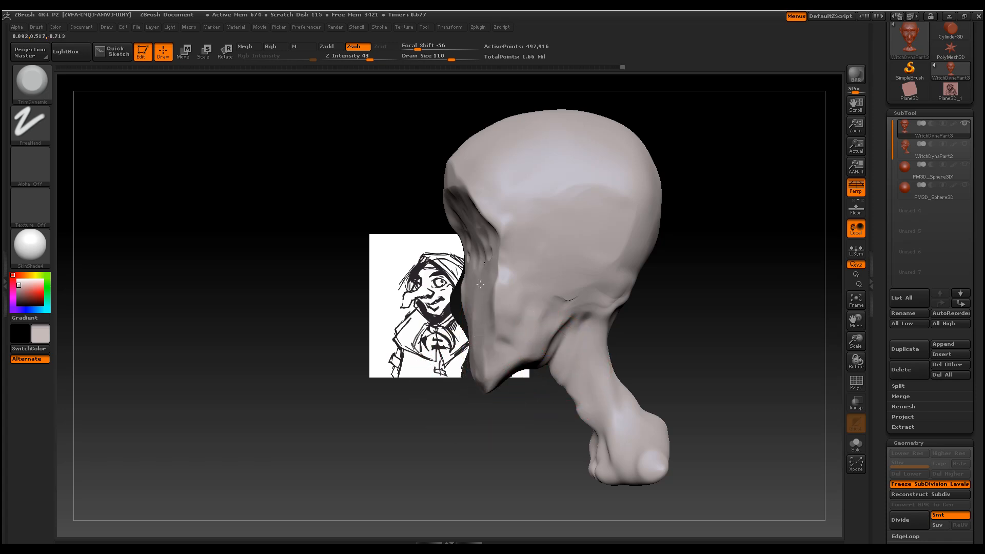
{"action": "left_click_drag", "start_coordinate": [331, 343], "coordinate": [374, 332]}
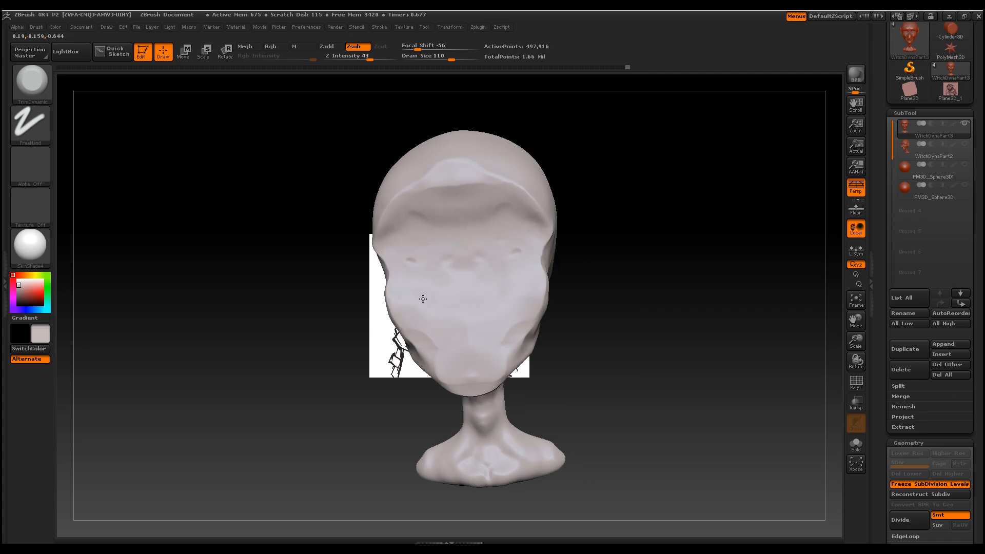
{"action": "left_click_drag", "start_coordinate": [423, 298], "coordinate": [454, 329]}
{"action": "mouse_move", "coordinate": [449, 243]}
{"action": "left_mouse_down"}
{"action": "mouse_move", "coordinate": [462, 185]}
{"action": "mouse_move", "coordinate": [428, 210]}
{"action": "mouse_move", "coordinate": [417, 241]}
{"action": "left_mouse_up"}
Push the flattened face inward beneath the brow with the Move brush to form a hood-like hollow
{"action": "left_click", "coordinate": [31, 82]}
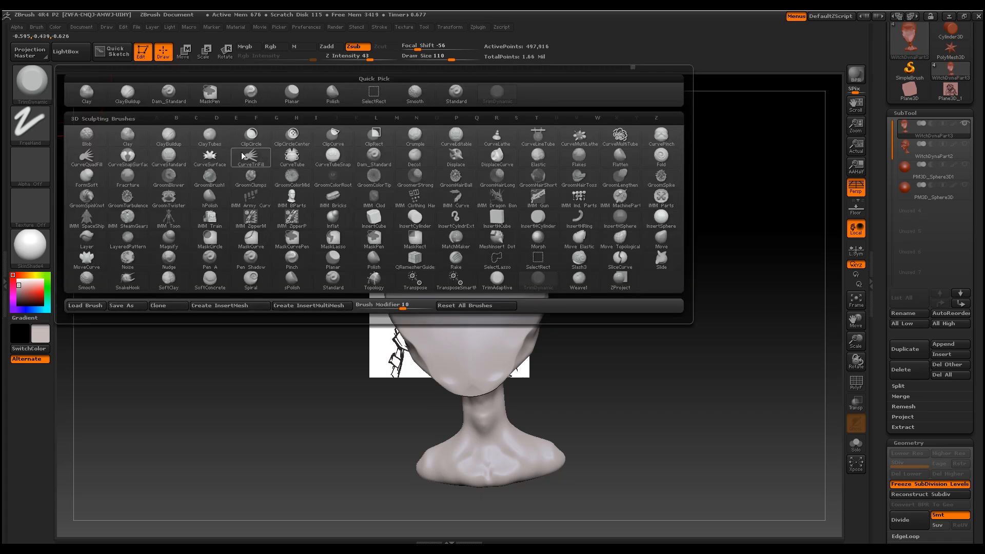
{"action": "left_click", "coordinate": [662, 237]}
{"action": "mouse_move", "coordinate": [662, 241]}
{"action": "left_mouse_down"}
{"action": "mouse_move", "coordinate": [513, 226]}
{"action": "mouse_move", "coordinate": [473, 259]}
{"action": "left_mouse_up"}
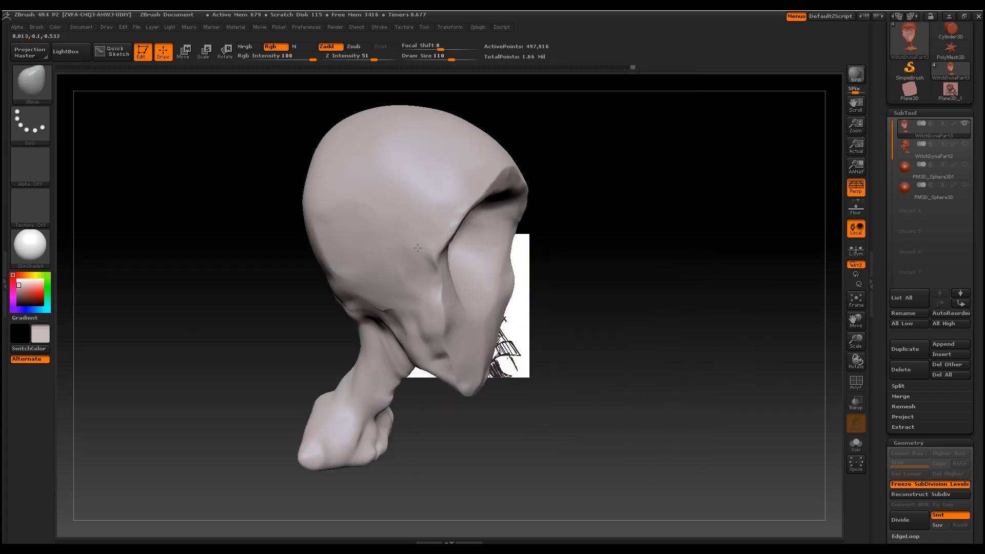
{"action": "left_click_drag", "start_coordinate": [453, 291], "coordinate": [404, 273]}
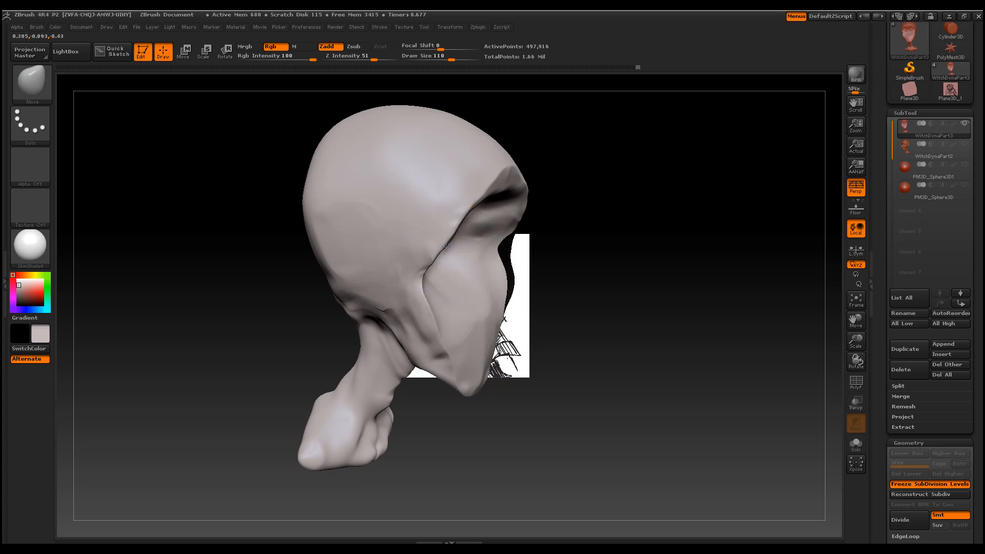
{"action": "left_click_drag", "start_coordinate": [601, 262], "coordinate": [461, 231]}
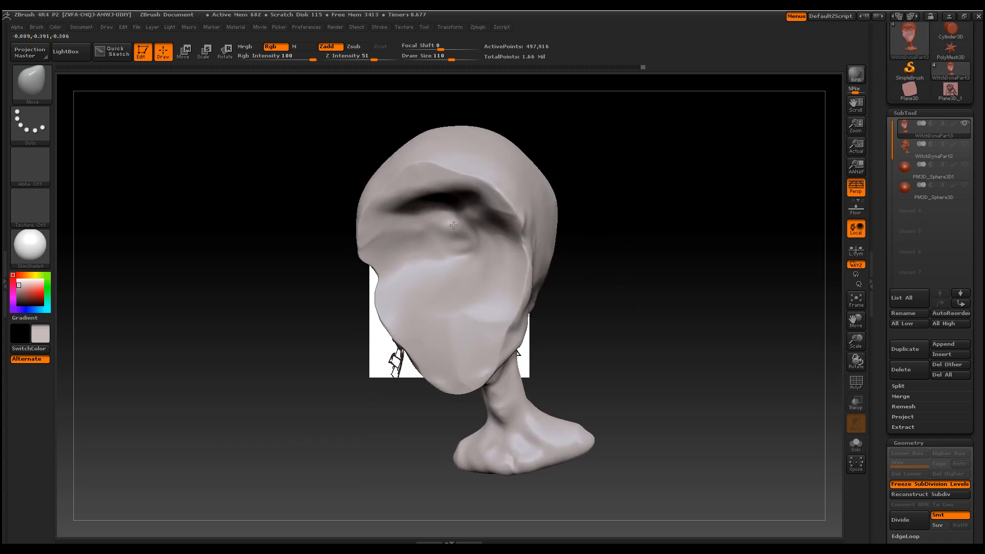
{"action": "left_click_drag", "start_coordinate": [577, 246], "coordinate": [479, 199]}
{"action": "left_click_drag", "start_coordinate": [459, 244], "coordinate": [454, 244]}
{"action": "mouse_move", "coordinate": [641, 287]}
{"action": "left_mouse_down"}
{"action": "mouse_move", "coordinate": [699, 242]}
{"action": "mouse_move", "coordinate": [694, 231]}
{"action": "mouse_move", "coordinate": [659, 279]}
{"action": "mouse_move", "coordinate": [503, 246]}
{"action": "left_mouse_up"}
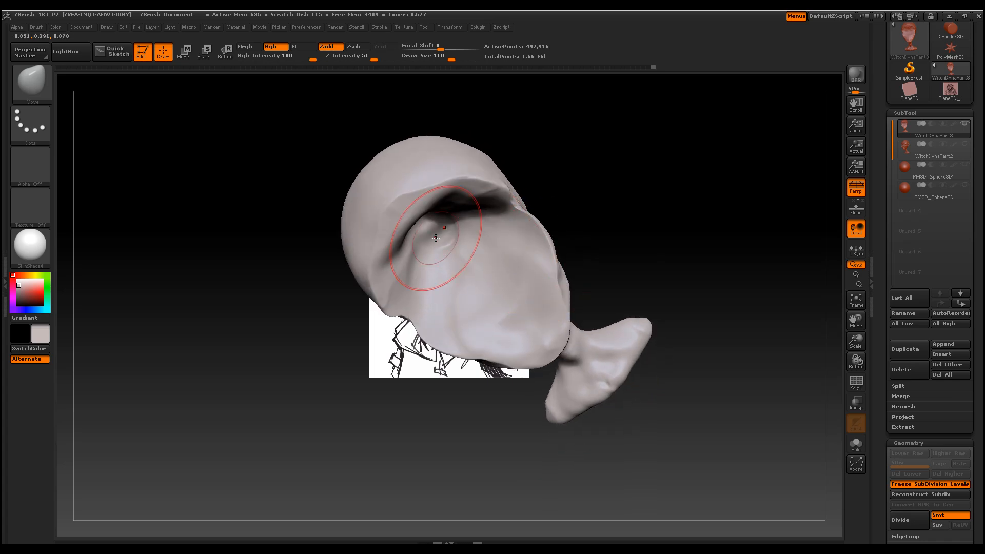
Deepen the hood's hollow down to the chin, shape its rim, and smooth the side of the head
{"action": "left_click_drag", "start_coordinate": [650, 225], "coordinate": [613, 187]}
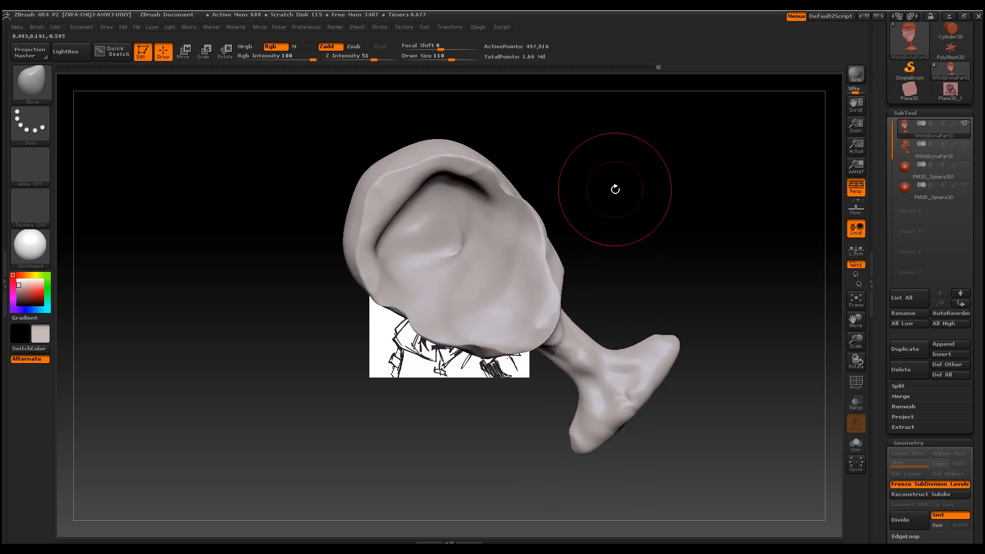
{"action": "left_click_drag", "start_coordinate": [467, 252], "coordinate": [477, 267]}
{"action": "mouse_move", "coordinate": [610, 224]}
{"action": "left_mouse_down"}
{"action": "mouse_move", "coordinate": [654, 242]}
{"action": "mouse_move", "coordinate": [622, 275]}
{"action": "left_mouse_up"}
{"action": "left_click_drag", "start_coordinate": [519, 317], "coordinate": [502, 309]}
{"action": "mouse_move", "coordinate": [641, 222]}
{"action": "left_mouse_down"}
{"action": "mouse_move", "coordinate": [482, 283]}
{"action": "mouse_move", "coordinate": [452, 256]}
{"action": "left_mouse_up"}
{"action": "left_click_drag", "start_coordinate": [615, 168], "coordinate": [656, 155]}
{"action": "left_click_drag", "start_coordinate": [481, 251], "coordinate": [447, 231]}
{"action": "left_click_drag", "start_coordinate": [633, 290], "coordinate": [723, 245]}
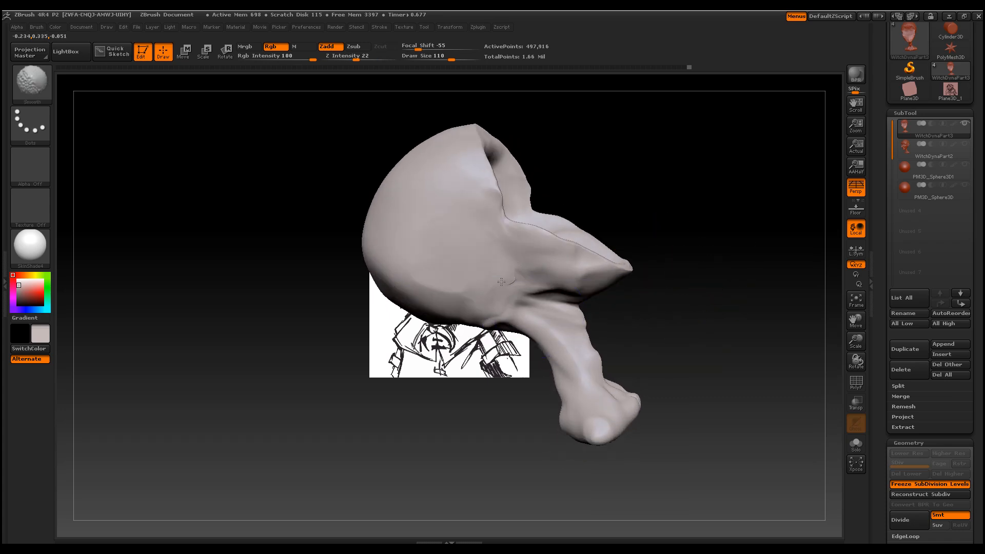
Set the DynaMesh resolution to 328, remesh the hood, and smooth the mark on its side
{"action": "scroll", "coordinate": [978, 381], "scroll_direction": "down", "scroll_amount": 5}
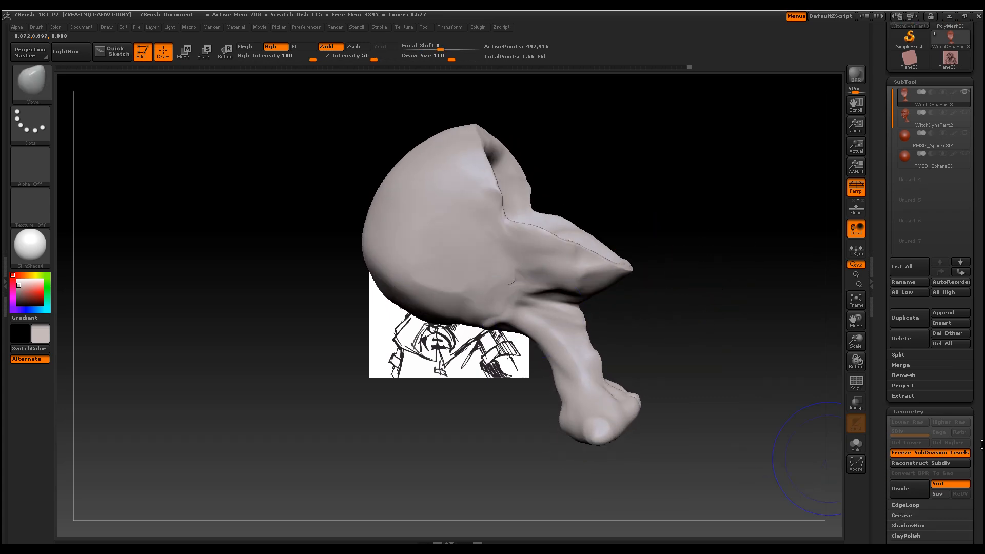
{"action": "left_click_drag", "start_coordinate": [918, 353], "coordinate": [907, 355]}
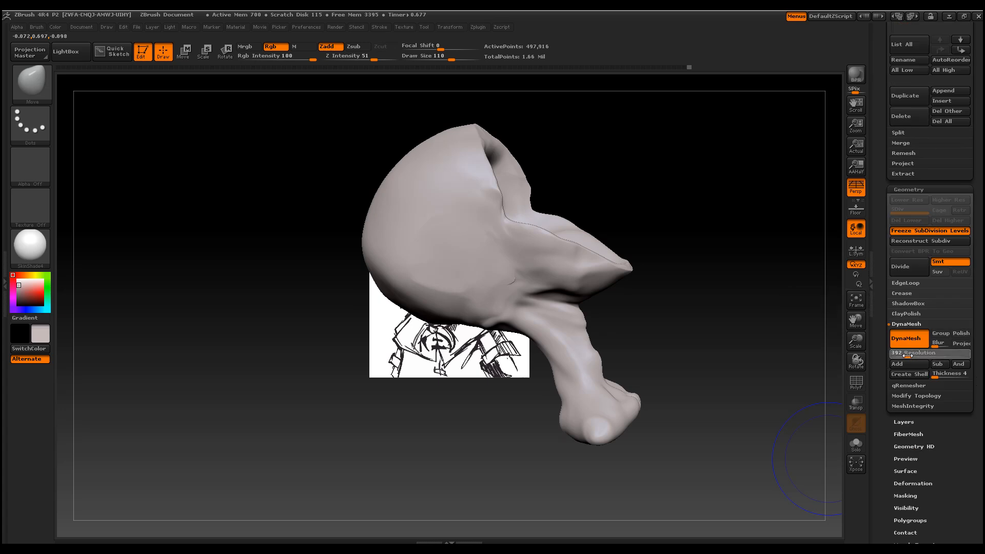
{"action": "left_click_drag", "start_coordinate": [724, 172], "coordinate": [770, 204], "text": "ctrl"}
{"action": "key", "text": "shift"}
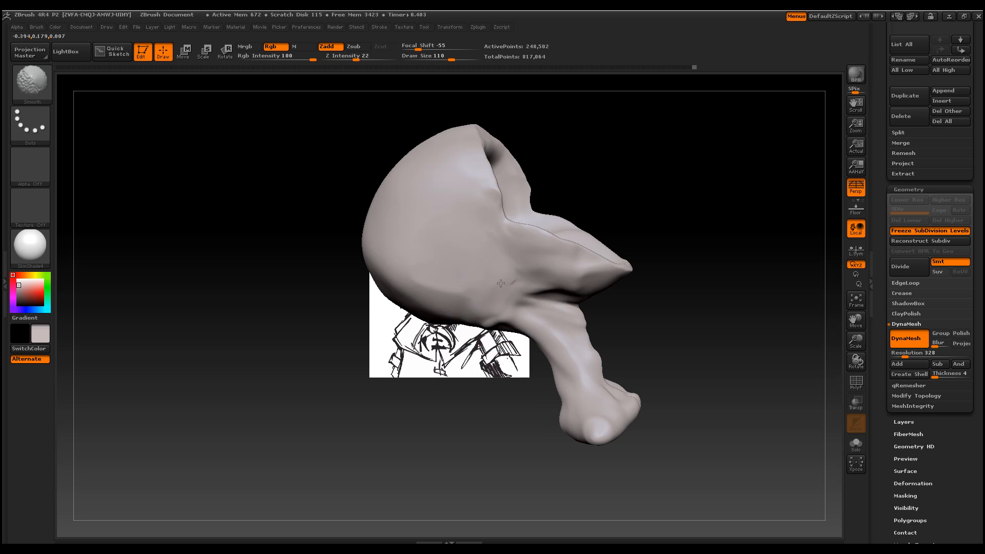
Show the original witch head subtool together with the hollowed-out hood
{"action": "mouse_move", "coordinate": [714, 275]}
{"action": "left_mouse_down"}
{"action": "mouse_move", "coordinate": [660, 362]}
{"action": "mouse_move", "coordinate": [703, 323]}
{"action": "mouse_move", "coordinate": [690, 328]}
{"action": "mouse_move", "coordinate": [742, 318]}
{"action": "left_mouse_up"}
{"action": "left_click_drag", "start_coordinate": [981, 139], "coordinate": [981, 548]}
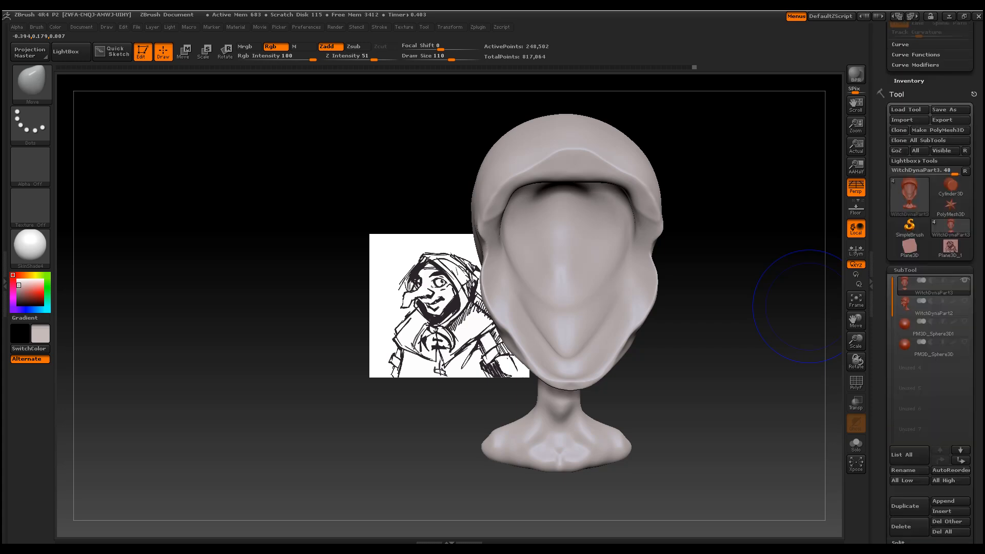
{"action": "left_click", "coordinate": [965, 302]}
{"action": "left_click_drag", "start_coordinate": [821, 362], "coordinate": [780, 360]}
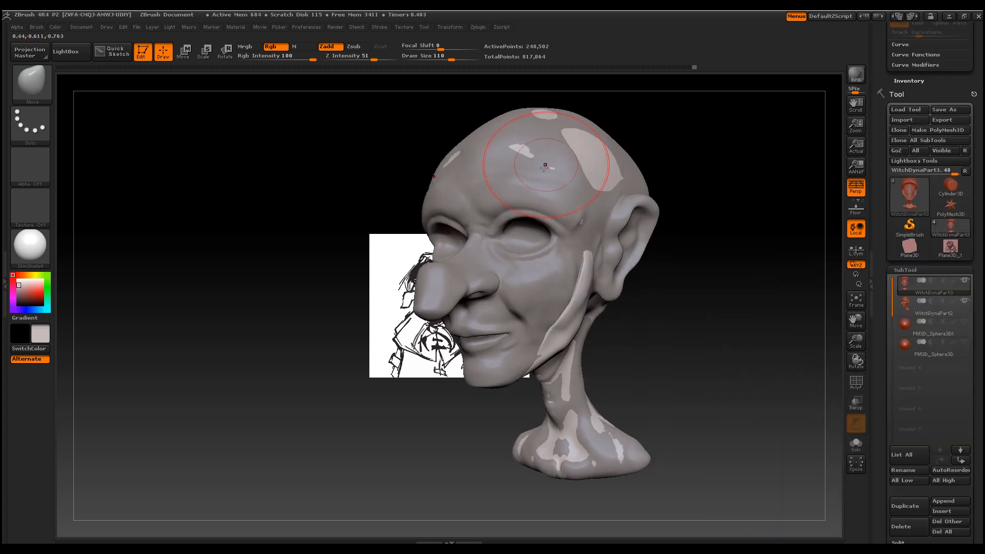
Pull the front of the hood up and forward over the witch's forehead with the Move brush
{"action": "mouse_move", "coordinate": [675, 187]}
{"action": "left_mouse_down"}
{"action": "mouse_move", "coordinate": [653, 198]}
{"action": "mouse_move", "coordinate": [486, 169]}
{"action": "mouse_move", "coordinate": [492, 176]}
{"action": "mouse_move", "coordinate": [419, 147]}
{"action": "left_mouse_up"}
{"action": "key", "text": "space"}
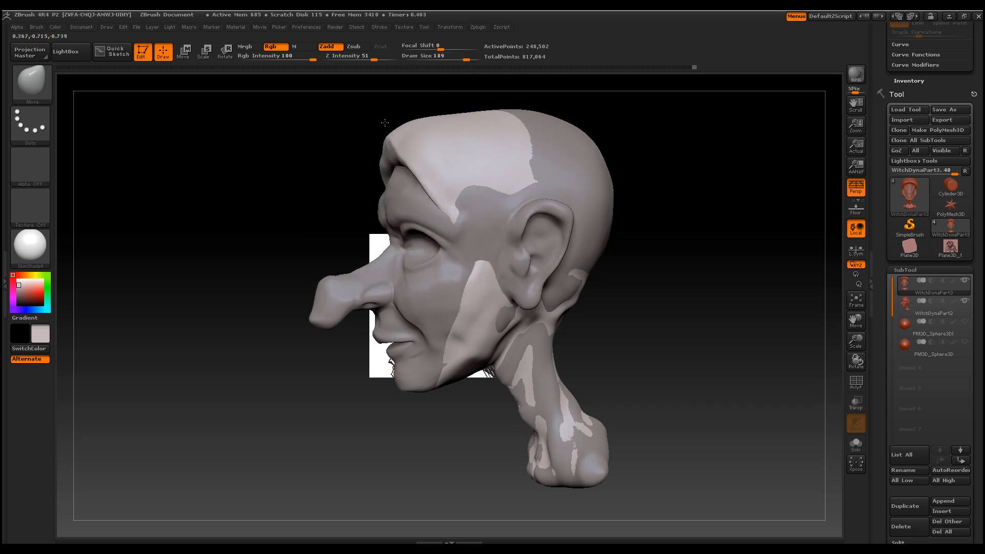
{"action": "left_click_drag", "start_coordinate": [539, 143], "coordinate": [518, 123]}
{"action": "left_click_drag", "start_coordinate": [667, 246], "coordinate": [580, 236]}
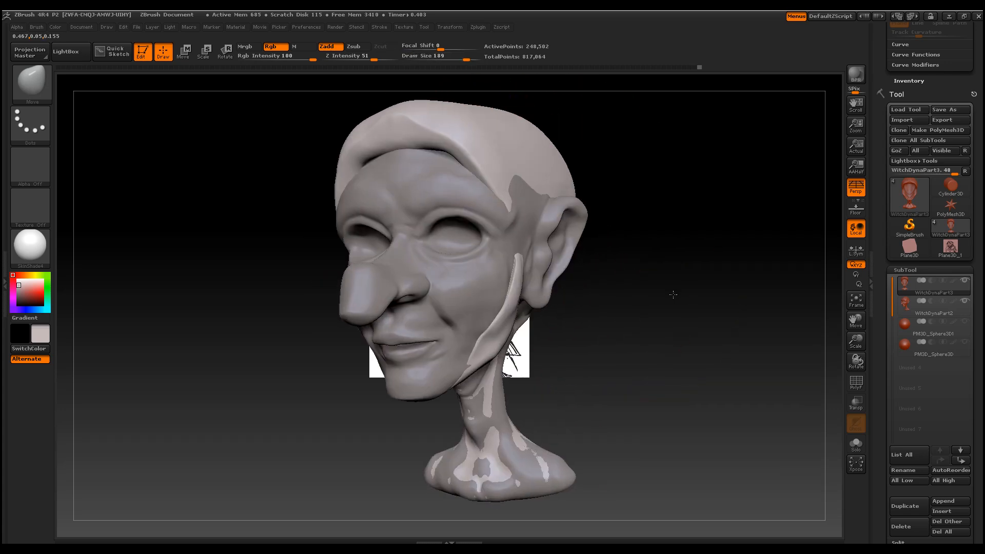
Pull the hood's side and jaw edges outward so they frame the cheeks and chin
{"action": "left_click_drag", "start_coordinate": [441, 149], "coordinate": [370, 184]}
{"action": "left_click_drag", "start_coordinate": [459, 312], "coordinate": [451, 369]}
{"action": "left_click_drag", "start_coordinate": [505, 328], "coordinate": [462, 374]}
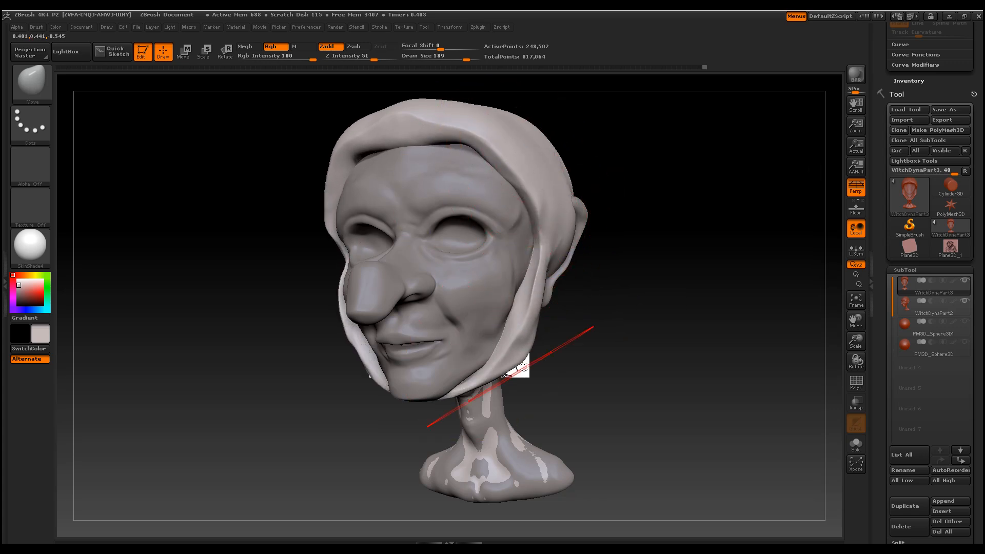
Widen the hood's neck and base into a flared collar covering the original neck, and smooth it
{"action": "mouse_move", "coordinate": [462, 440]}
{"action": "left_mouse_down"}
{"action": "mouse_move", "coordinate": [488, 411]}
{"action": "mouse_move", "coordinate": [565, 455]}
{"action": "mouse_move", "coordinate": [656, 443]}
{"action": "left_mouse_up"}
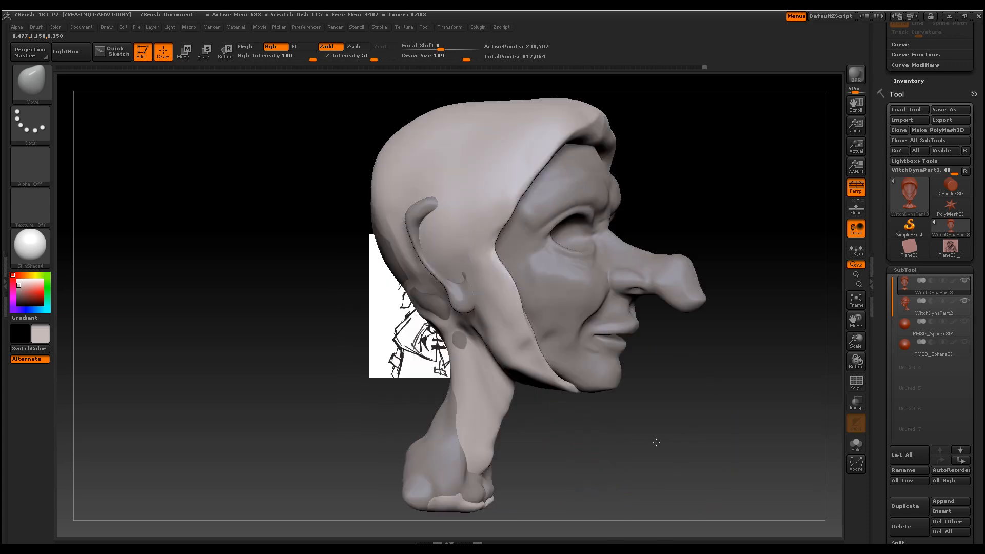
{"action": "left_click_drag", "start_coordinate": [451, 450], "coordinate": [422, 457]}
{"action": "mouse_move", "coordinate": [595, 481]}
{"action": "left_mouse_down"}
{"action": "mouse_move", "coordinate": [608, 441]}
{"action": "mouse_move", "coordinate": [524, 407]}
{"action": "mouse_move", "coordinate": [556, 454]}
{"action": "left_mouse_up"}
{"action": "left_click_drag", "start_coordinate": [429, 378], "coordinate": [375, 392]}
{"action": "mouse_move", "coordinate": [649, 421]}
{"action": "left_mouse_down"}
{"action": "mouse_move", "coordinate": [583, 418]}
{"action": "mouse_move", "coordinate": [528, 374]}
{"action": "mouse_move", "coordinate": [586, 373]}
{"action": "mouse_move", "coordinate": [603, 397]}
{"action": "mouse_move", "coordinate": [493, 447]}
{"action": "left_mouse_up"}
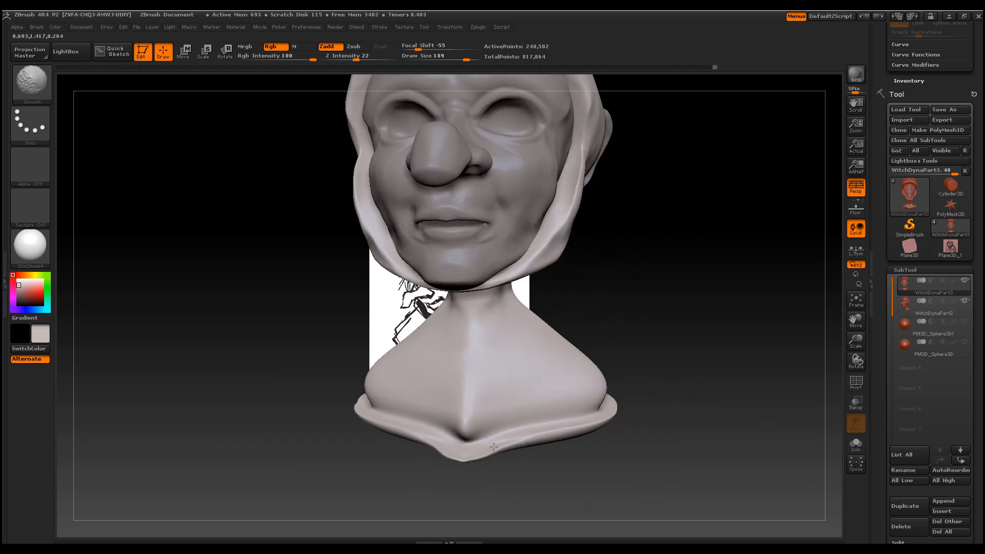
Pull the collar's shoulder and back outward to broaden the garment around the neck
{"action": "left_click_drag", "start_coordinate": [548, 407], "coordinate": [630, 349]}
{"action": "left_click_drag", "start_coordinate": [582, 254], "coordinate": [615, 243]}
{"action": "left_click_drag", "start_coordinate": [695, 290], "coordinate": [681, 324]}
{"action": "left_click_drag", "start_coordinate": [660, 377], "coordinate": [665, 391]}
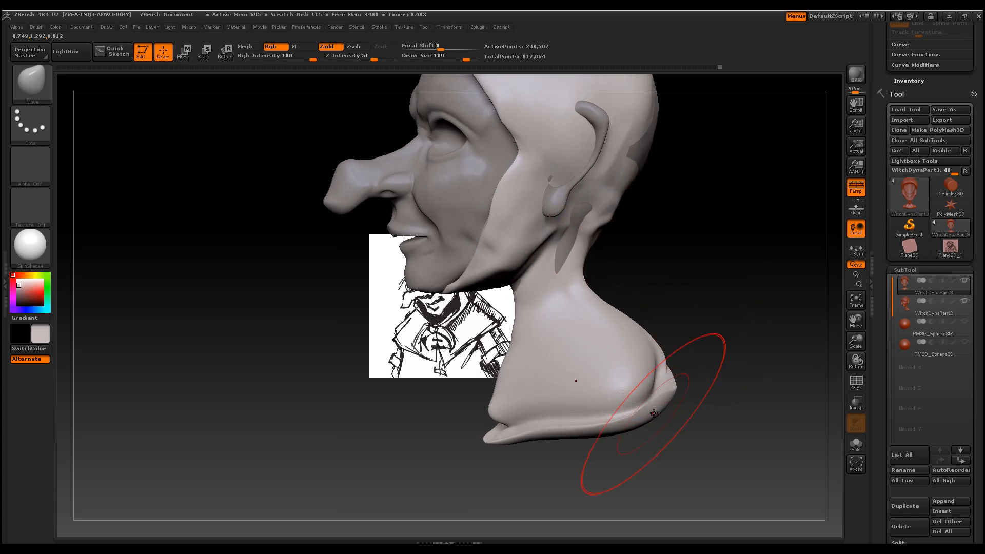
Pull the hood's lower rim down away from the witch's chin
{"action": "mouse_move", "coordinate": [708, 287]}
{"action": "left_mouse_down"}
{"action": "mouse_move", "coordinate": [675, 320]}
{"action": "mouse_move", "coordinate": [508, 385]}
{"action": "left_mouse_up"}
{"action": "left_click_drag", "start_coordinate": [436, 435], "coordinate": [454, 465]}
{"action": "left_click_drag", "start_coordinate": [427, 418], "coordinate": [444, 426]}
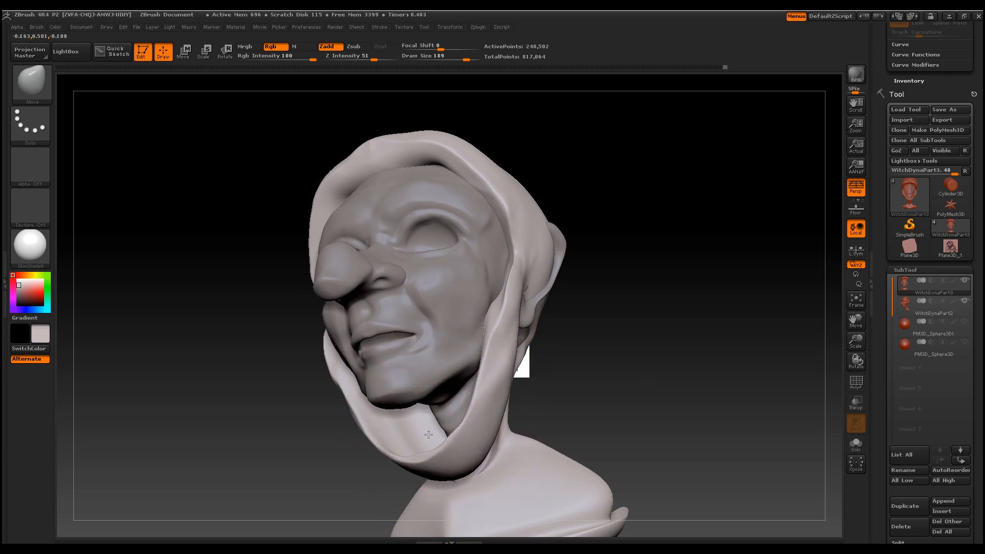
Expand the sides of the hood outward to enclose the witch's ears
{"action": "left_click_drag", "start_coordinate": [609, 409], "coordinate": [629, 456]}
{"action": "left_click_drag", "start_coordinate": [535, 303], "coordinate": [557, 292]}
{"action": "left_click_drag", "start_coordinate": [755, 301], "coordinate": [580, 319]}
{"action": "left_click_drag", "start_coordinate": [600, 269], "coordinate": [630, 256]}
{"action": "mouse_move", "coordinate": [588, 325]}
{"action": "left_mouse_down"}
{"action": "mouse_move", "coordinate": [613, 328]}
{"action": "mouse_move", "coordinate": [632, 365]}
{"action": "mouse_move", "coordinate": [638, 337]}
{"action": "mouse_move", "coordinate": [653, 336]}
{"action": "mouse_move", "coordinate": [617, 336]}
{"action": "left_mouse_up"}
Pull the back of the hood's crown outward over the skull to start a protruding rear tip
{"action": "mouse_move", "coordinate": [648, 226]}
{"action": "left_mouse_down"}
{"action": "mouse_move", "coordinate": [780, 177]}
{"action": "mouse_move", "coordinate": [813, 180]}
{"action": "left_mouse_up"}
{"action": "mouse_move", "coordinate": [761, 310]}
{"action": "left_mouse_down"}
{"action": "mouse_move", "coordinate": [657, 365]}
{"action": "mouse_move", "coordinate": [659, 341]}
{"action": "left_mouse_up"}
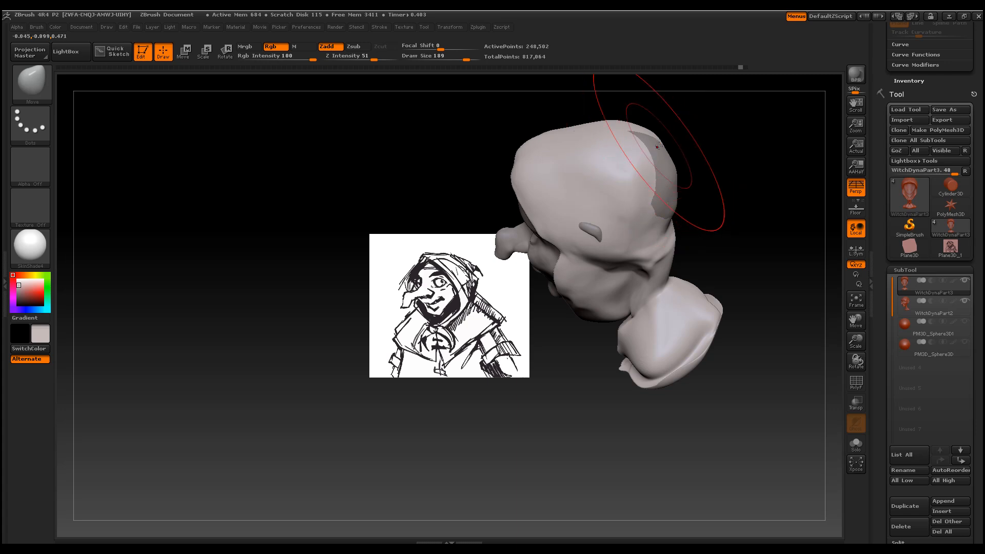
{"action": "left_click_drag", "start_coordinate": [658, 146], "coordinate": [703, 147]}
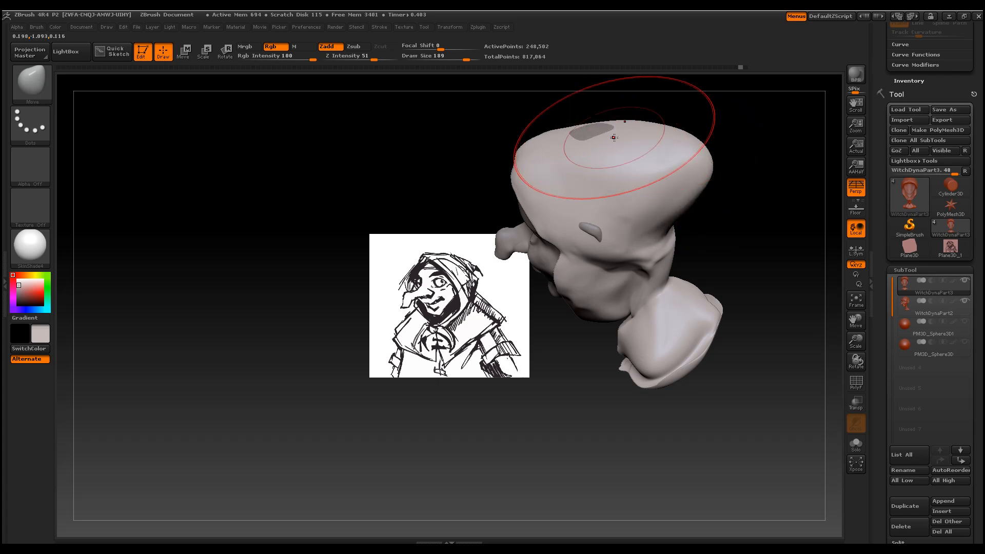
{"action": "left_click_drag", "start_coordinate": [614, 137], "coordinate": [604, 128]}
{"action": "mouse_move", "coordinate": [723, 229]}
{"action": "left_mouse_down"}
{"action": "mouse_move", "coordinate": [695, 200]}
{"action": "mouse_move", "coordinate": [672, 200]}
{"action": "left_mouse_up"}
Set the Draw Size to 90 and pull the hood's front brim forward into a peak above the brow
{"action": "key", "text": "space"}
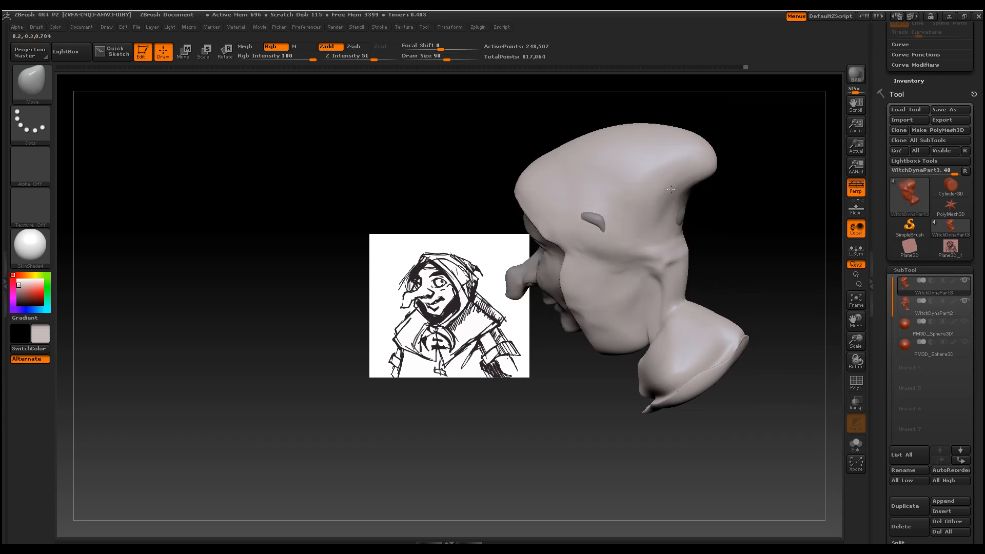
{"action": "left_click_drag", "start_coordinate": [741, 242], "coordinate": [746, 236]}
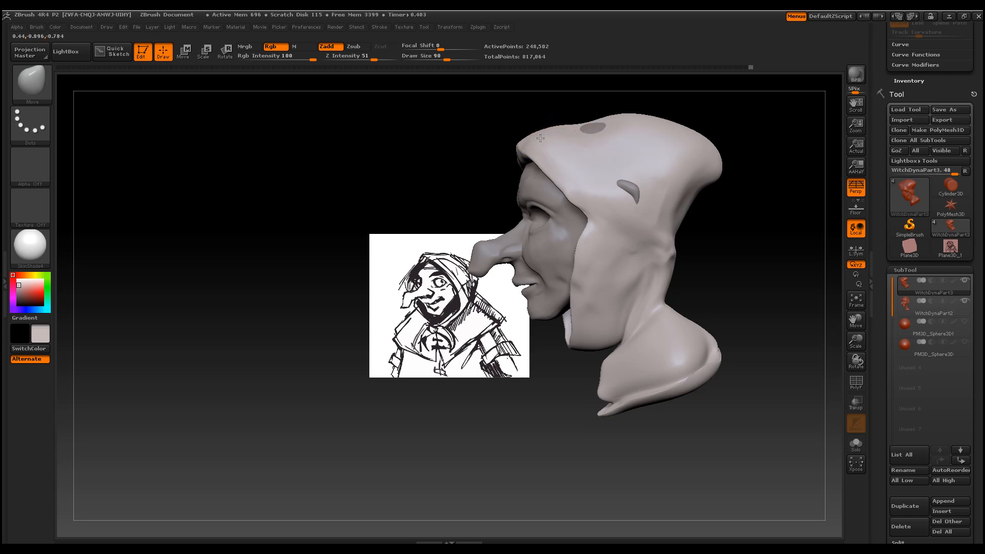
{"action": "mouse_move", "coordinate": [527, 139]}
{"action": "left_mouse_down"}
{"action": "mouse_move", "coordinate": [483, 142]}
{"action": "mouse_move", "coordinate": [475, 132]}
{"action": "left_mouse_up"}
{"action": "key", "text": "ctrl"}
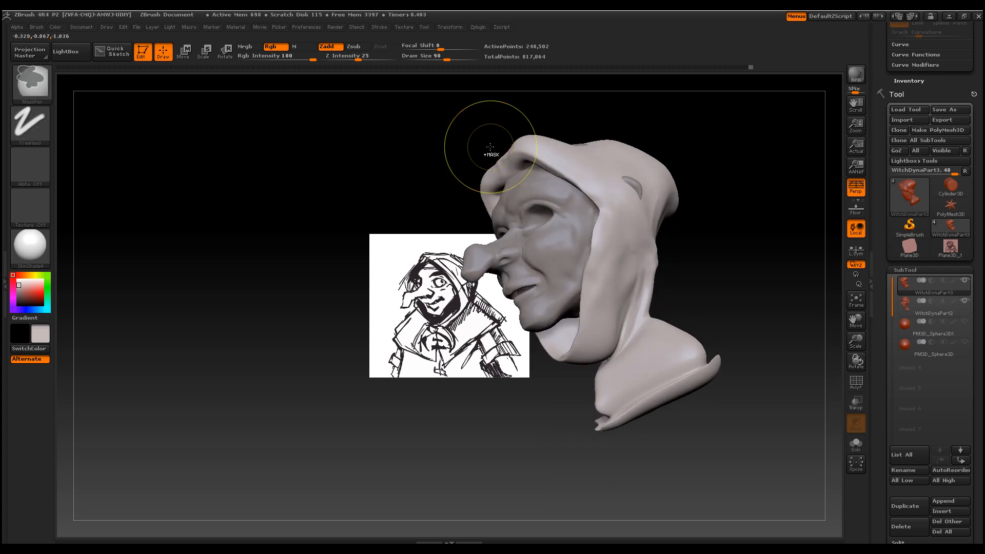
{"action": "mouse_move", "coordinate": [498, 163]}
{"action": "left_mouse_down"}
{"action": "mouse_move", "coordinate": [473, 149]}
{"action": "mouse_move", "coordinate": [508, 161]}
{"action": "left_mouse_up"}
Raise the crown, lengthen the hood's rear tip, and fill out the nape and back of the collar
{"action": "left_click_drag", "start_coordinate": [708, 194], "coordinate": [583, 147]}
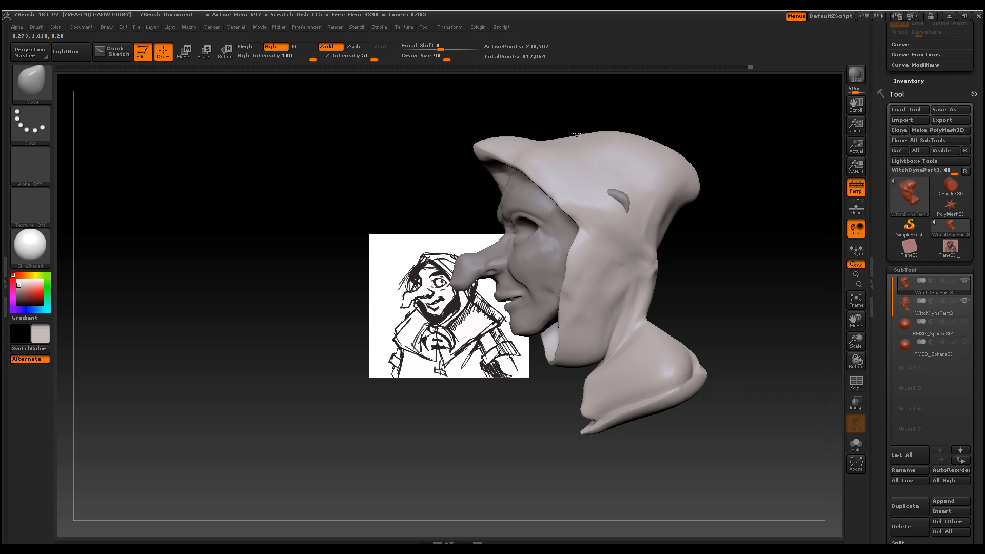
{"action": "left_click_drag", "start_coordinate": [728, 150], "coordinate": [709, 187]}
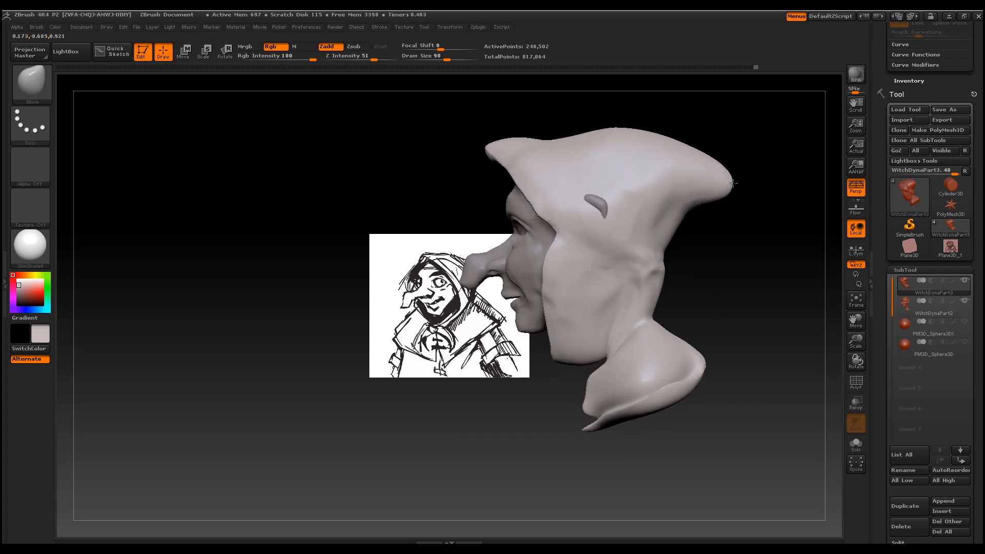
{"action": "left_click_drag", "start_coordinate": [659, 243], "coordinate": [693, 245]}
{"action": "left_click_drag", "start_coordinate": [659, 324], "coordinate": [683, 311]}
{"action": "left_click_drag", "start_coordinate": [689, 355], "coordinate": [712, 343]}
{"action": "left_click_drag", "start_coordinate": [686, 391], "coordinate": [680, 396], "text": "shift"}
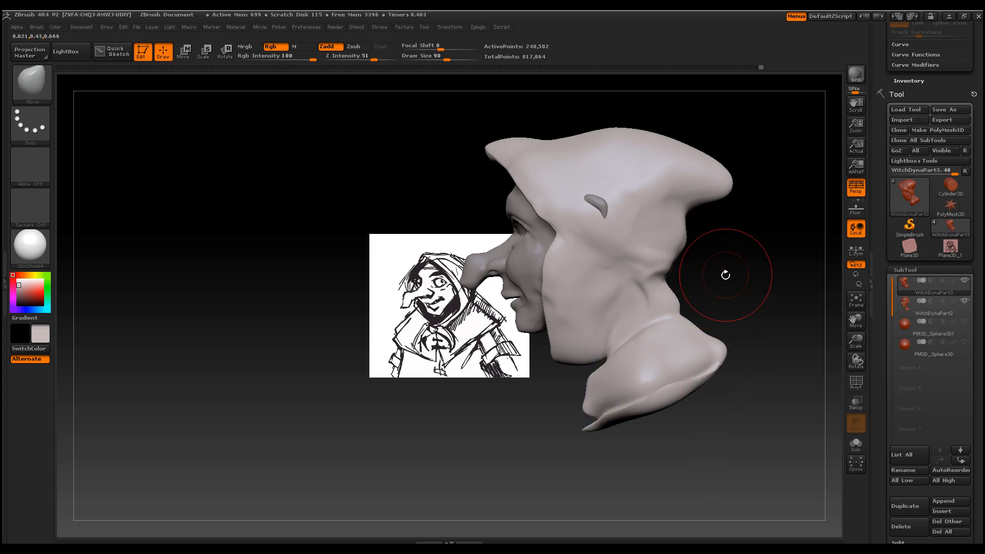
Reshape the hood's side rim and jaw bulge, enlarging the Draw Size to 140 for the broader moves
{"action": "left_click_drag", "start_coordinate": [726, 275], "coordinate": [779, 266], "text": "shift"}
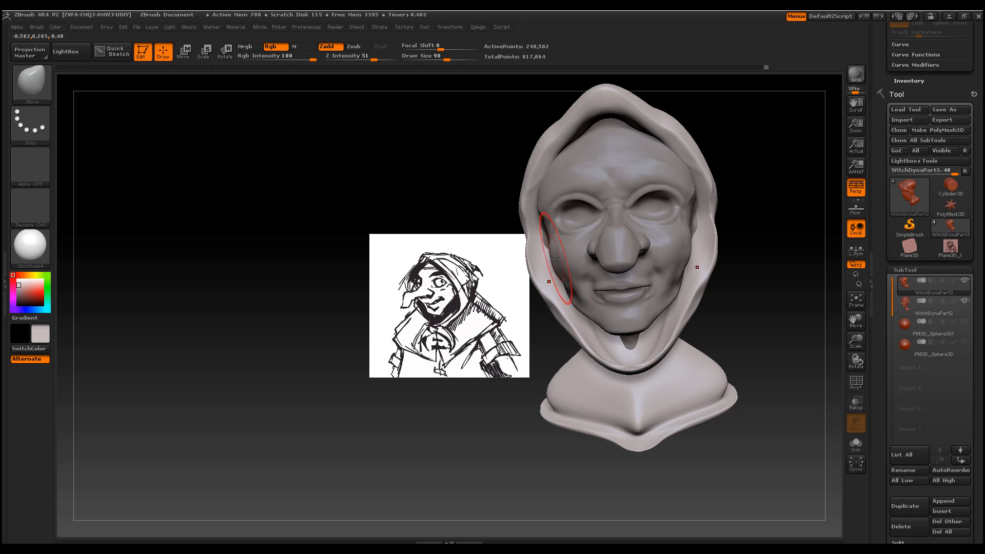
{"action": "left_click_drag", "start_coordinate": [538, 263], "coordinate": [548, 261]}
{"action": "mouse_move", "coordinate": [490, 359]}
{"action": "left_mouse_down"}
{"action": "mouse_move", "coordinate": [554, 329]}
{"action": "mouse_move", "coordinate": [545, 295]}
{"action": "left_mouse_up"}
{"action": "left_click_drag", "start_coordinate": [396, 333], "coordinate": [497, 318]}
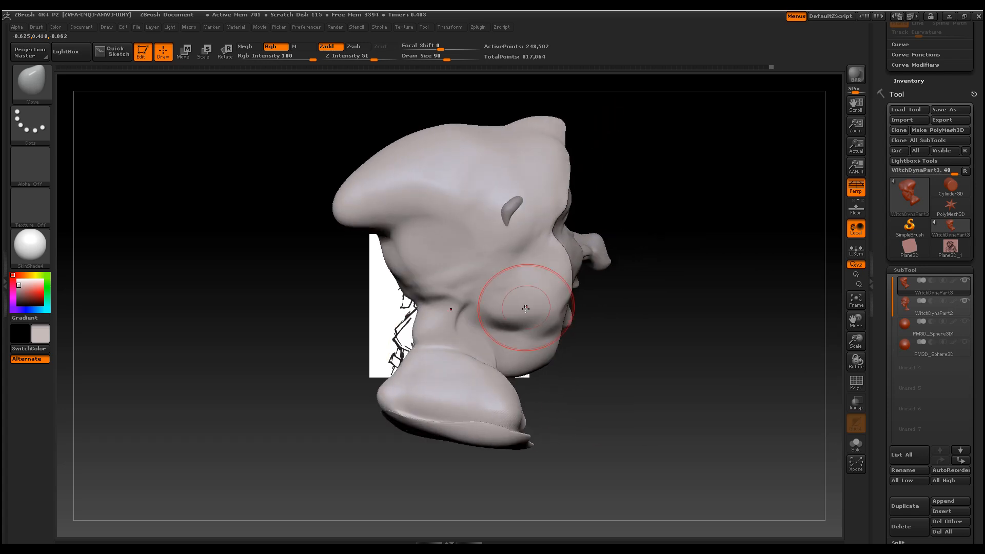
{"action": "key", "text": "space"}
{"action": "mouse_move", "coordinate": [513, 281]}
{"action": "left_mouse_down"}
{"action": "mouse_move", "coordinate": [528, 282]}
{"action": "mouse_move", "coordinate": [526, 318]}
{"action": "mouse_move", "coordinate": [530, 293]}
{"action": "left_mouse_up"}
{"action": "left_click_drag", "start_coordinate": [564, 255], "coordinate": [571, 250]}
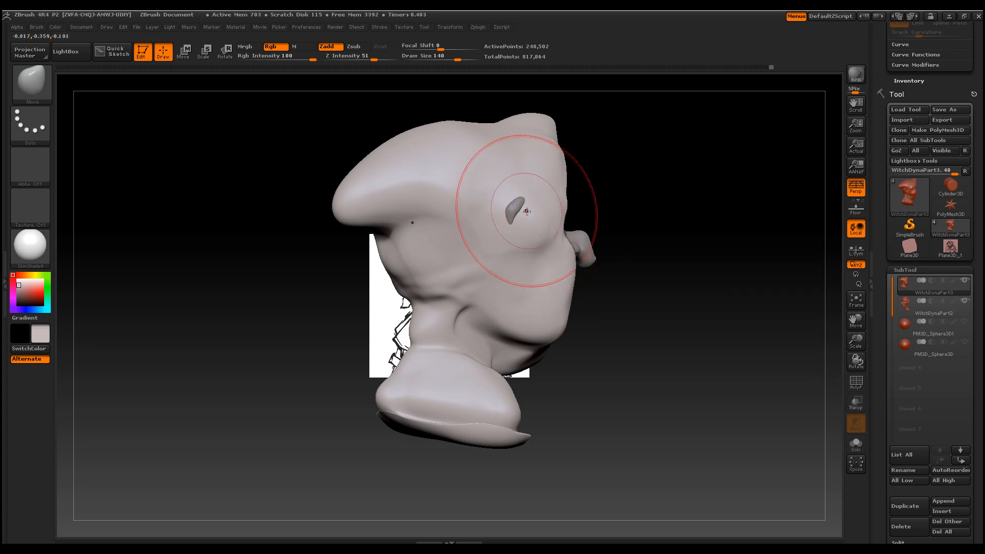
{"action": "left_click_drag", "start_coordinate": [657, 237], "coordinate": [535, 238]}
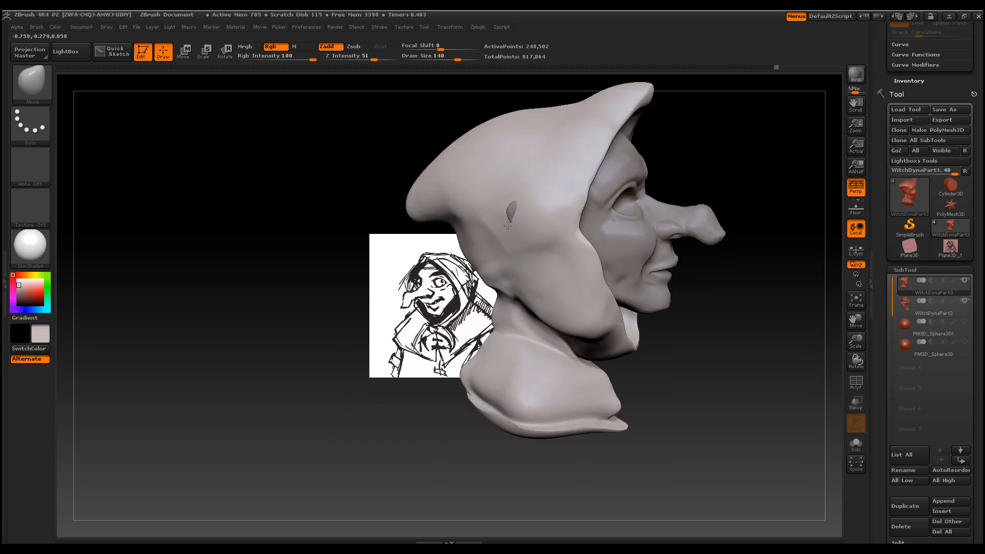
{"action": "mouse_move", "coordinate": [573, 349]}
{"action": "left_mouse_down"}
{"action": "mouse_move", "coordinate": [692, 362]}
{"action": "mouse_move", "coordinate": [730, 376]}
{"action": "mouse_move", "coordinate": [557, 309]}
{"action": "left_mouse_up"}
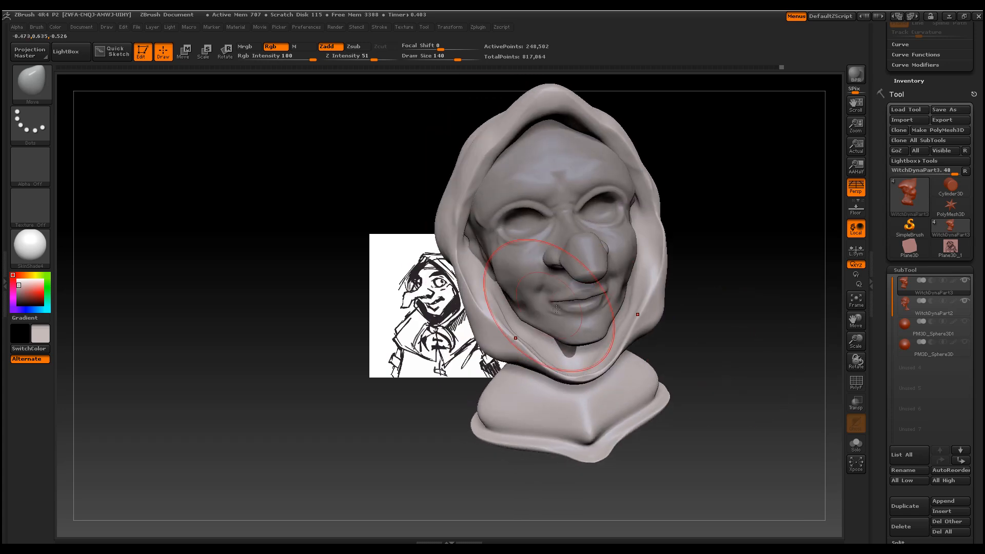
Set the Draw Size to 67 and push the hood's inner rim away from the witch's ear and cheek
{"action": "right_click", "coordinate": [504, 282]}
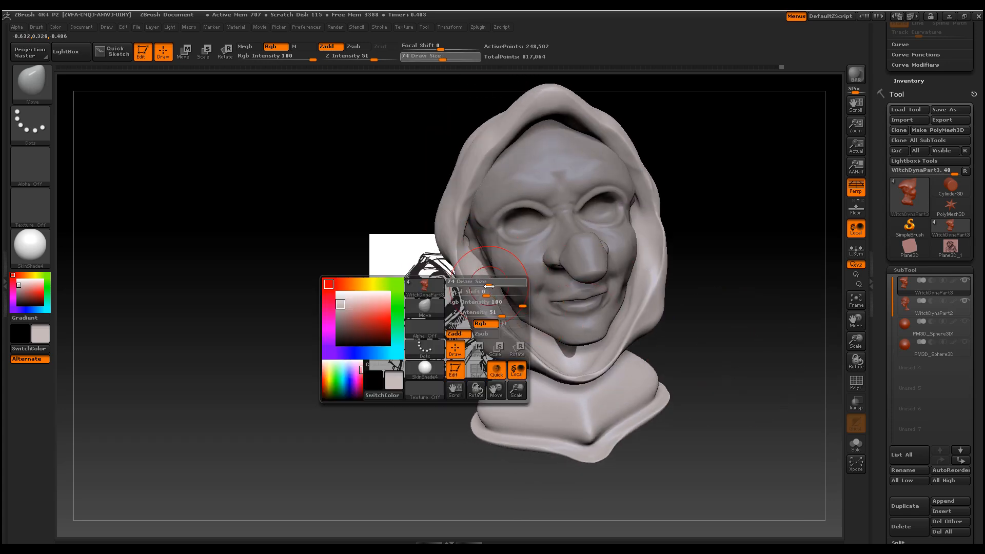
{"action": "left_click_drag", "start_coordinate": [489, 286], "coordinate": [486, 286]}
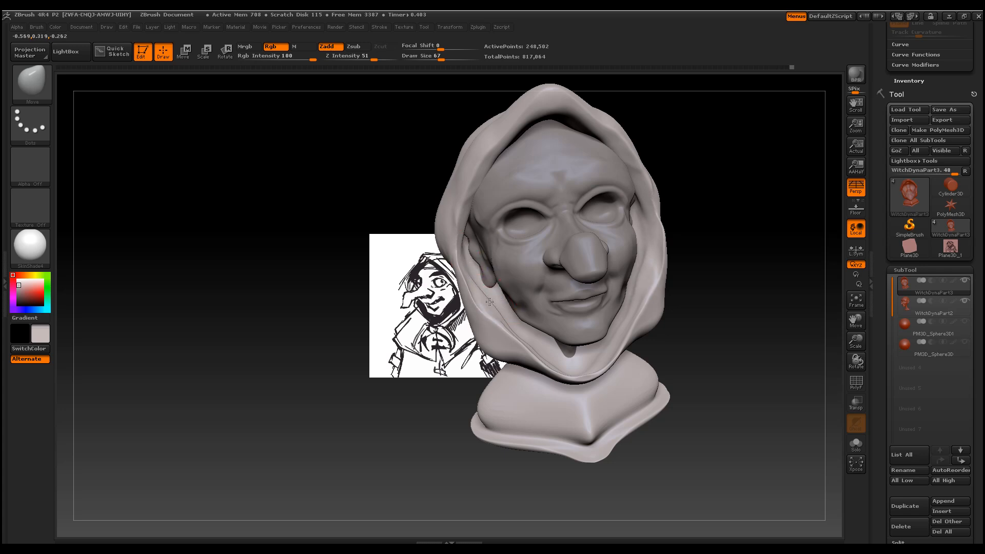
{"action": "mouse_move", "coordinate": [694, 302]}
{"action": "left_mouse_down"}
{"action": "mouse_move", "coordinate": [719, 297]}
{"action": "mouse_move", "coordinate": [693, 272]}
{"action": "mouse_move", "coordinate": [708, 257]}
{"action": "mouse_move", "coordinate": [700, 285]}
{"action": "mouse_move", "coordinate": [673, 286]}
{"action": "left_mouse_up"}
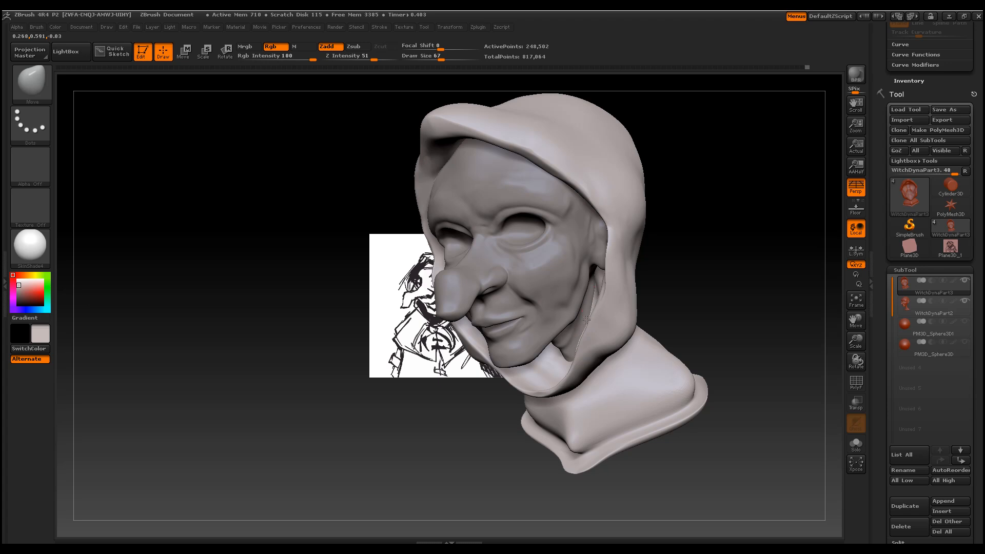
{"action": "mouse_move", "coordinate": [702, 282]}
{"action": "left_mouse_down"}
{"action": "mouse_move", "coordinate": [732, 222]}
{"action": "mouse_move", "coordinate": [719, 262]}
{"action": "mouse_move", "coordinate": [708, 254]}
{"action": "mouse_move", "coordinate": [699, 279]}
{"action": "mouse_move", "coordinate": [722, 280]}
{"action": "left_mouse_up"}
Make the hood subtool WitchDynaPart3 active and hide the head subtool WitchDynaPart2
{"action": "left_click", "coordinate": [947, 307]}
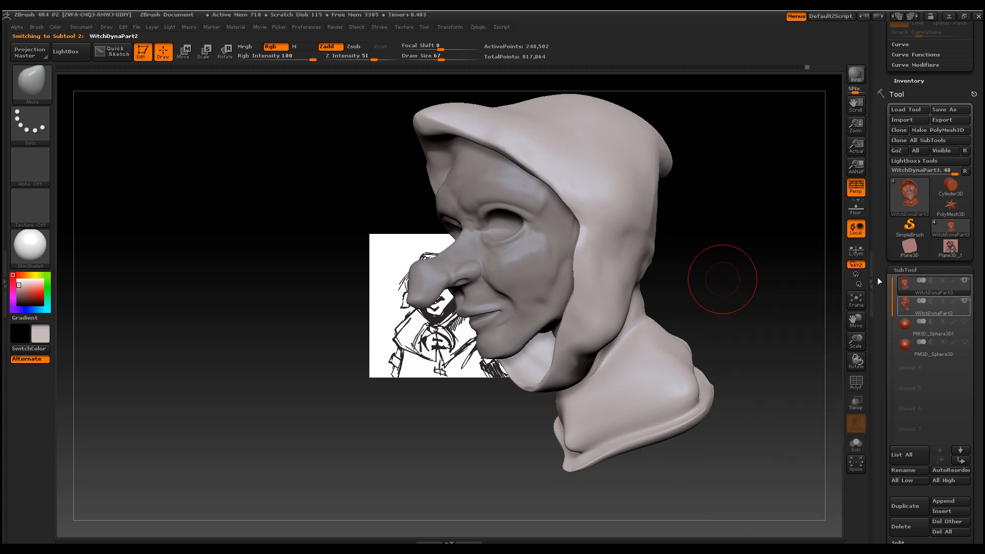
{"action": "left_click", "coordinate": [945, 284]}
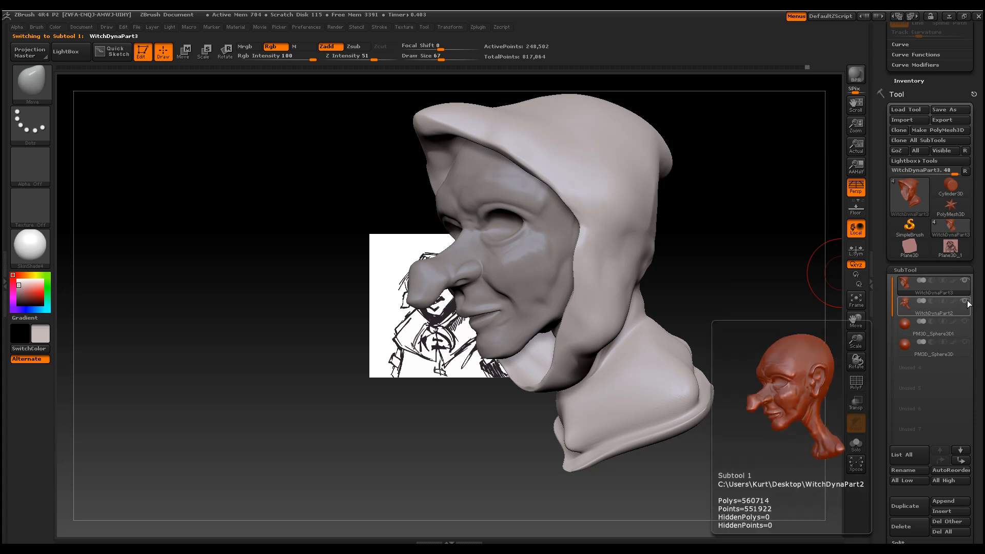
{"action": "left_click", "coordinate": [968, 303]}
Set the Draw Size to 125, adjust the hood's side rim, and smooth the inside of the hollow
{"action": "left_click_drag", "start_coordinate": [730, 251], "coordinate": [817, 241]}
{"action": "key", "text": "space"}
{"action": "left_click_drag", "start_coordinate": [628, 234], "coordinate": [640, 232]}
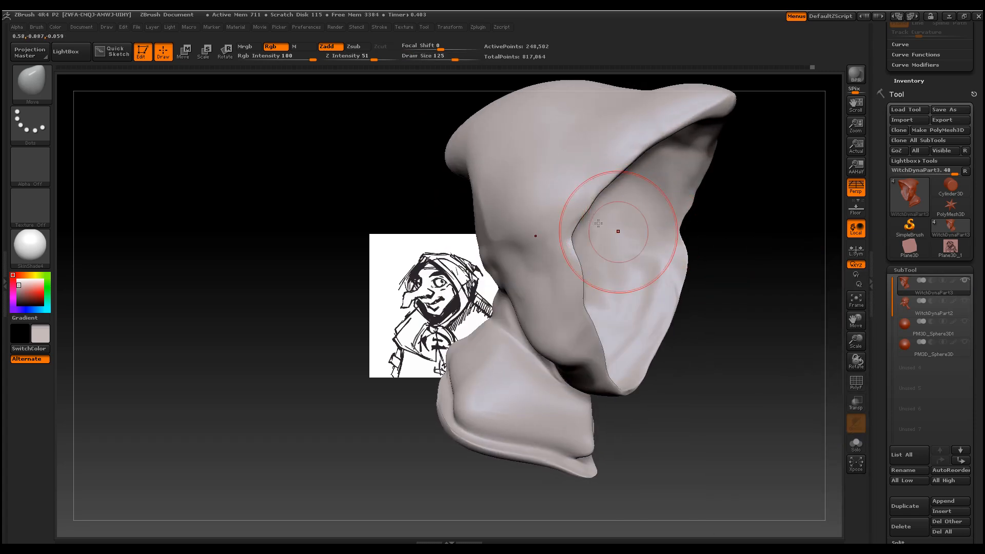
{"action": "left_click_drag", "start_coordinate": [744, 267], "coordinate": [780, 270], "text": "shift"}
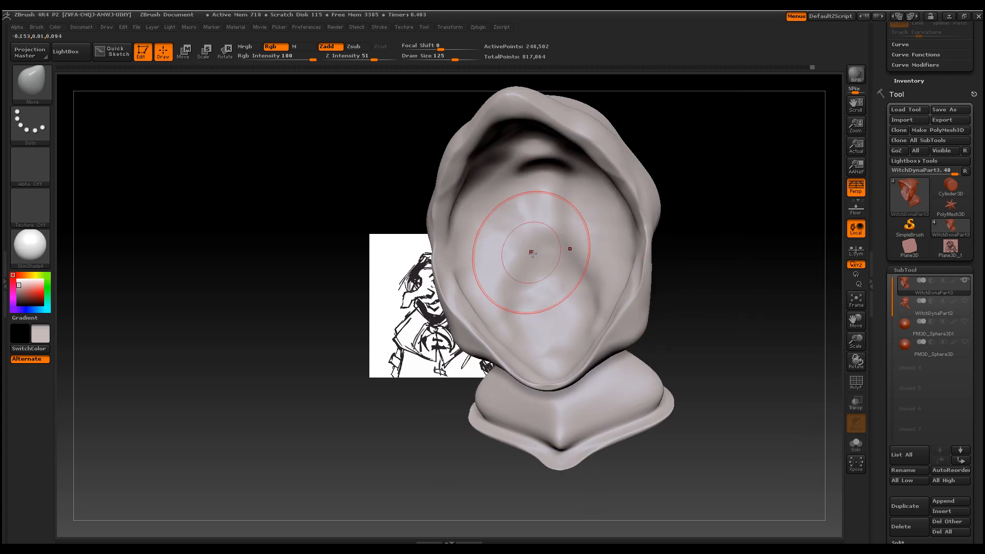
{"action": "mouse_move", "coordinate": [720, 279]}
{"action": "left_mouse_down"}
{"action": "mouse_move", "coordinate": [732, 301]}
{"action": "mouse_move", "coordinate": [723, 287]}
{"action": "left_mouse_up"}
{"action": "left_click_drag", "start_coordinate": [547, 251], "coordinate": [531, 232], "text": "shift"}
{"action": "mouse_move", "coordinate": [738, 288]}
{"action": "left_mouse_down"}
{"action": "mouse_move", "coordinate": [703, 292]}
{"action": "mouse_move", "coordinate": [734, 290]}
{"action": "left_mouse_up"}
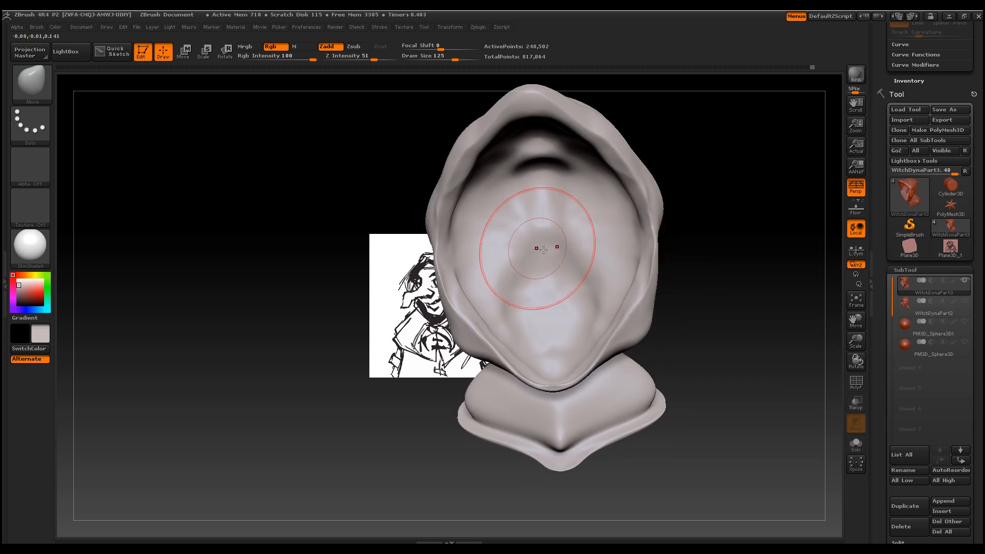
Mask the inner face area of the hood's hollow and invert the mask to protect the outer hood
{"action": "mouse_move", "coordinate": [538, 239]}
{"action": "left_mouse_down", "text": "shift"}
{"action": "mouse_move", "coordinate": [539, 251]}
{"action": "mouse_move", "coordinate": [532, 238]}
{"action": "mouse_move", "coordinate": [522, 244]}
{"action": "left_mouse_up", "text": "shift"}
{"action": "key", "text": "ctrl+z"}
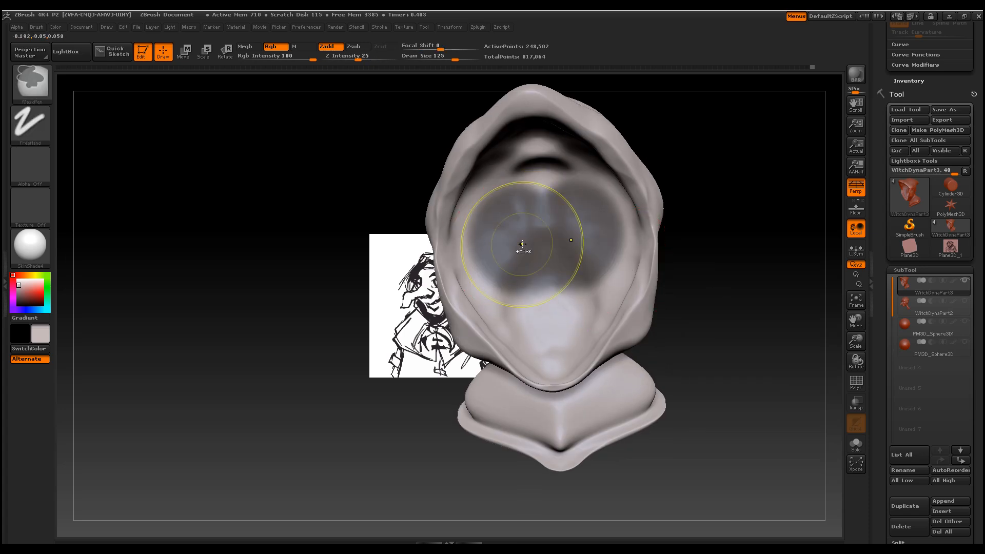
{"action": "left_click_drag", "start_coordinate": [741, 323], "coordinate": [742, 347]}
{"action": "scroll", "coordinate": [980, 276], "scroll_direction": "down", "scroll_amount": 10}
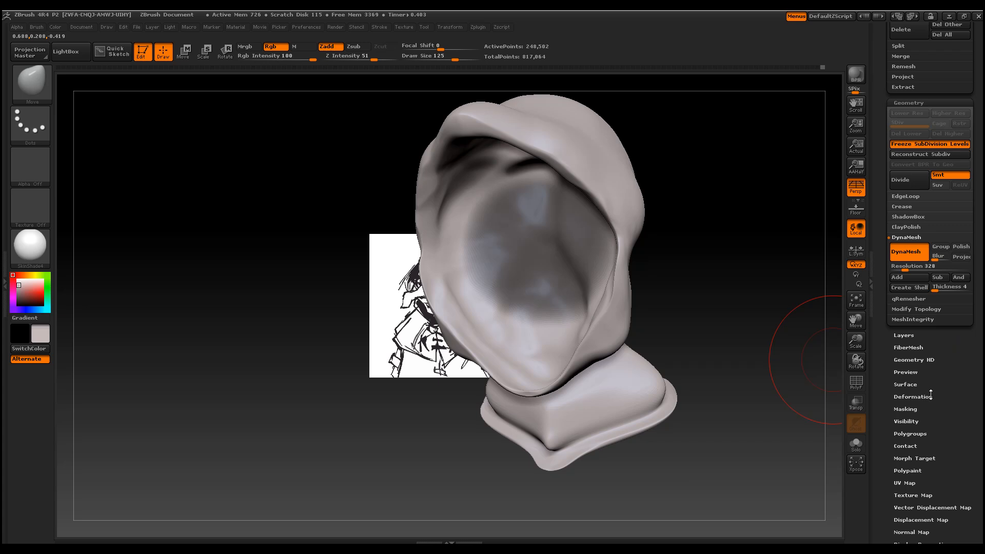
{"action": "left_click", "coordinate": [905, 409]}
{"action": "left_click", "coordinate": [955, 400]}
Push the unmasked inner surface deeper into the hood and smooth it
{"action": "left_click_drag", "start_coordinate": [796, 345], "coordinate": [814, 330]}
{"action": "left_click_drag", "start_coordinate": [513, 238], "coordinate": [541, 225]}
{"action": "left_click_drag", "start_coordinate": [717, 269], "coordinate": [665, 304], "text": "shift"}
{"action": "left_click_drag", "start_coordinate": [535, 281], "coordinate": [531, 319]}
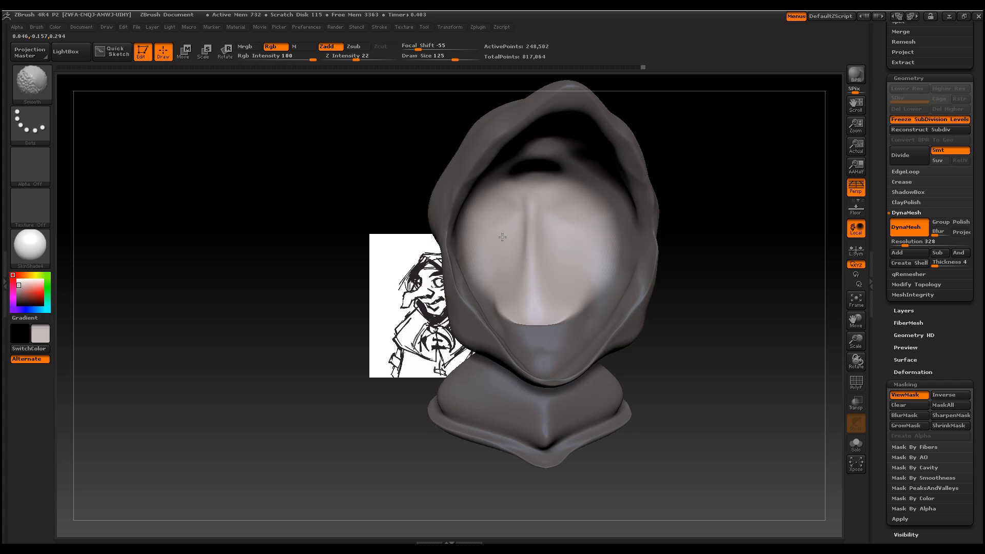
{"action": "left_click_drag", "start_coordinate": [761, 319], "coordinate": [739, 323]}
{"action": "left_click_drag", "start_coordinate": [525, 199], "coordinate": [527, 193]}
Smooth the unmasked bulge at the side of the hood's neck, and invert the mask
{"action": "mouse_move", "coordinate": [667, 241]}
{"action": "left_mouse_down"}
{"action": "mouse_move", "coordinate": [685, 207]}
{"action": "mouse_move", "coordinate": [760, 267]}
{"action": "mouse_move", "coordinate": [785, 261]}
{"action": "mouse_move", "coordinate": [654, 278]}
{"action": "left_mouse_up"}
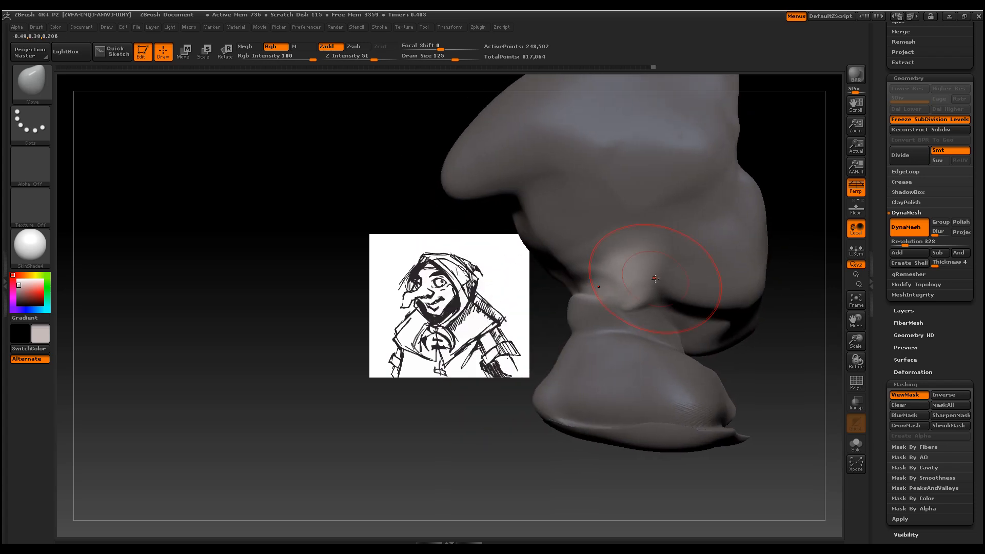
{"action": "key", "text": "shift"}
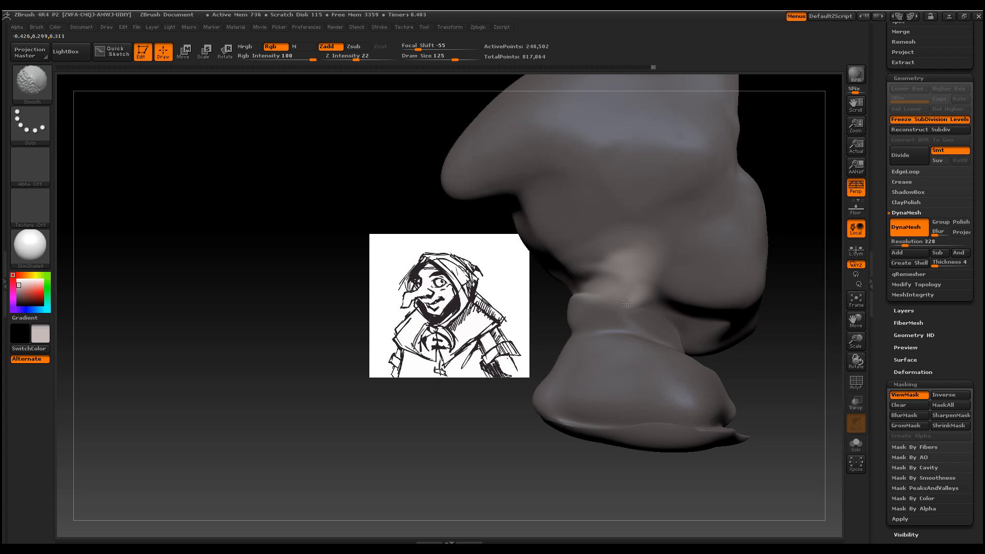
{"action": "mouse_move", "coordinate": [473, 425]}
{"action": "left_mouse_down"}
{"action": "mouse_move", "coordinate": [445, 457]}
{"action": "mouse_move", "coordinate": [420, 463]}
{"action": "left_mouse_up"}
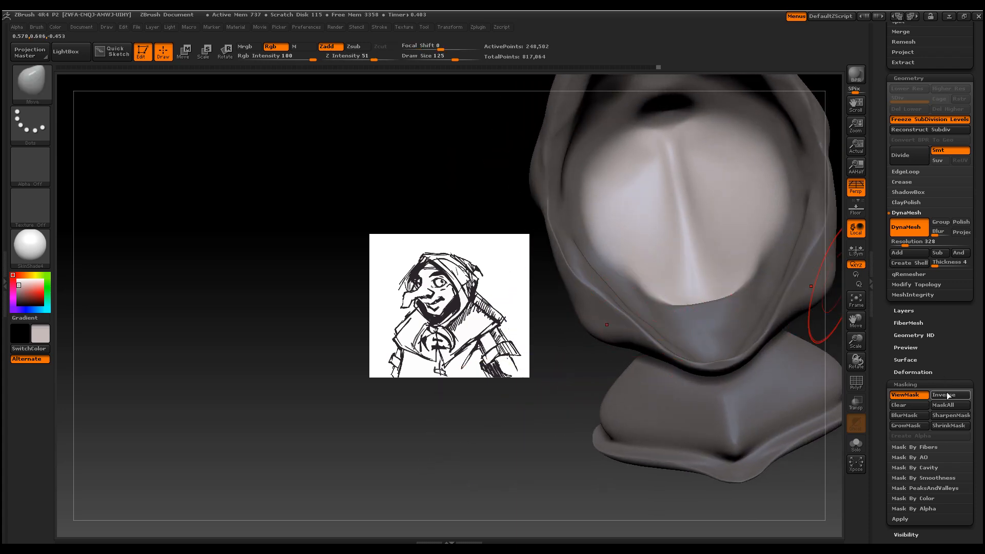
{"action": "left_click", "coordinate": [948, 395]}
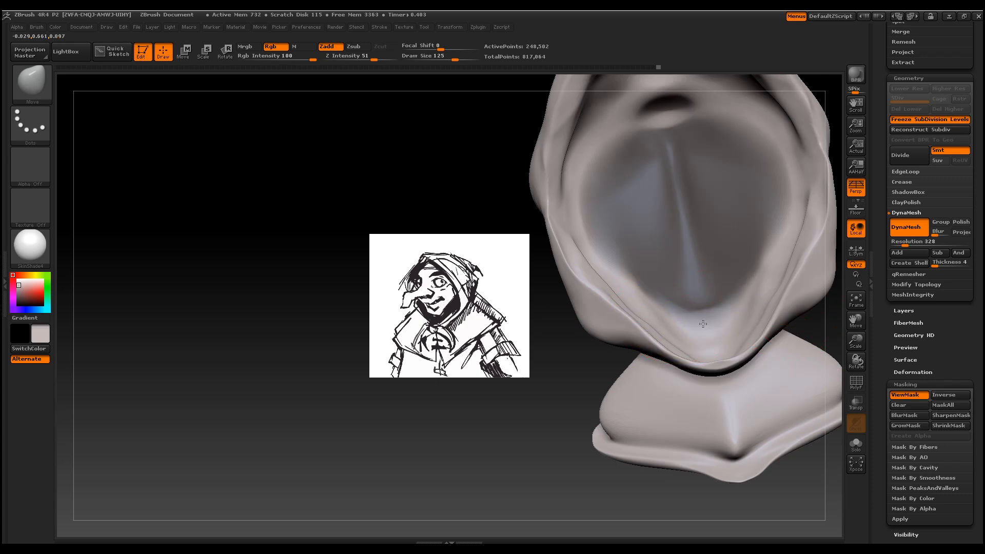
Smooth and adjust the unmasked lower area inside the hood's hollow, and clear the mask
{"action": "left_click_drag", "start_coordinate": [610, 267], "coordinate": [700, 321], "text": "shift"}
{"action": "left_click_drag", "start_coordinate": [314, 313], "coordinate": [288, 317]}
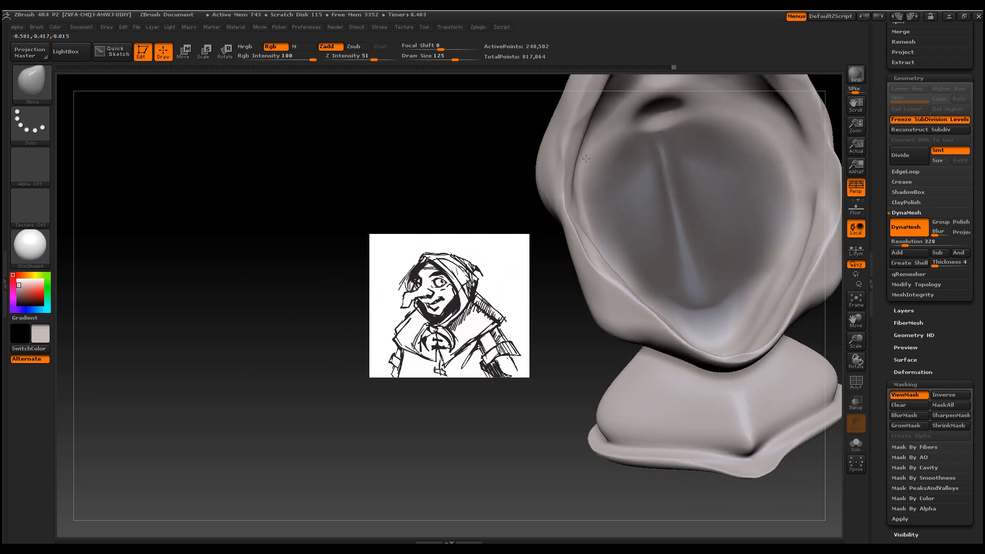
{"action": "left_click_drag", "start_coordinate": [686, 129], "coordinate": [710, 105]}
{"action": "left_click_drag", "start_coordinate": [511, 449], "coordinate": [726, 398]}
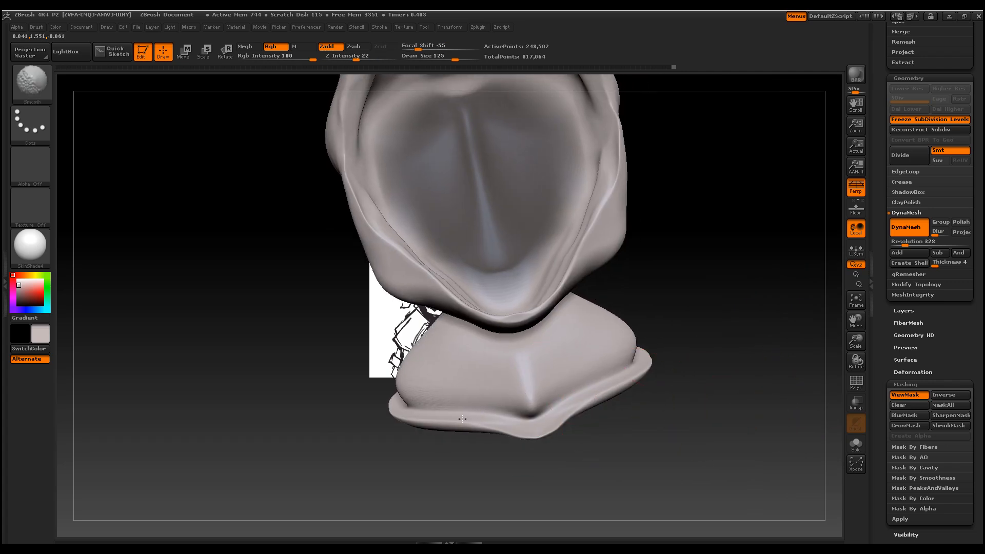
{"action": "left_click", "coordinate": [912, 405]}
Set the DynaMesh resolution to 120 and remesh the hood and collar
{"action": "left_click_drag", "start_coordinate": [774, 356], "coordinate": [684, 349]}
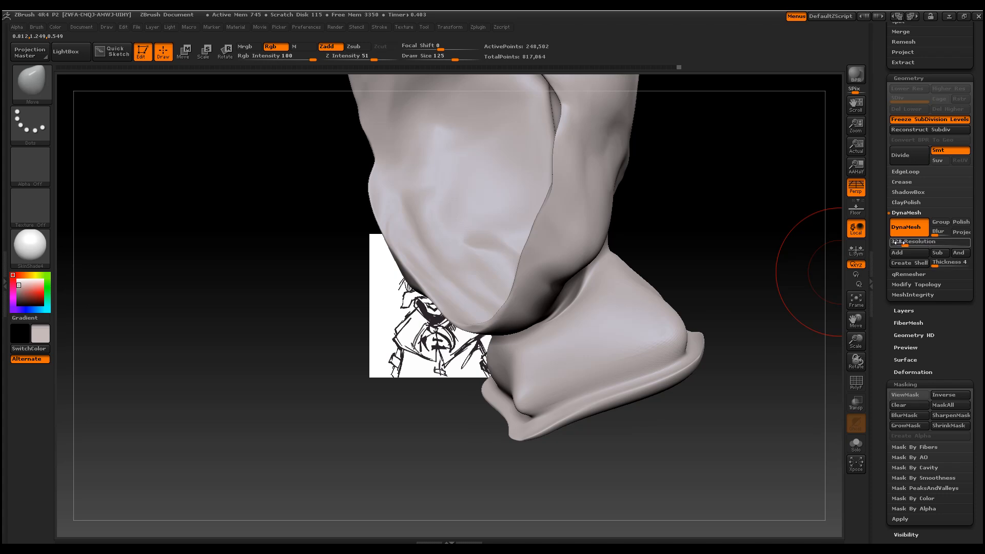
{"action": "left_click_drag", "start_coordinate": [897, 242], "coordinate": [896, 242]}
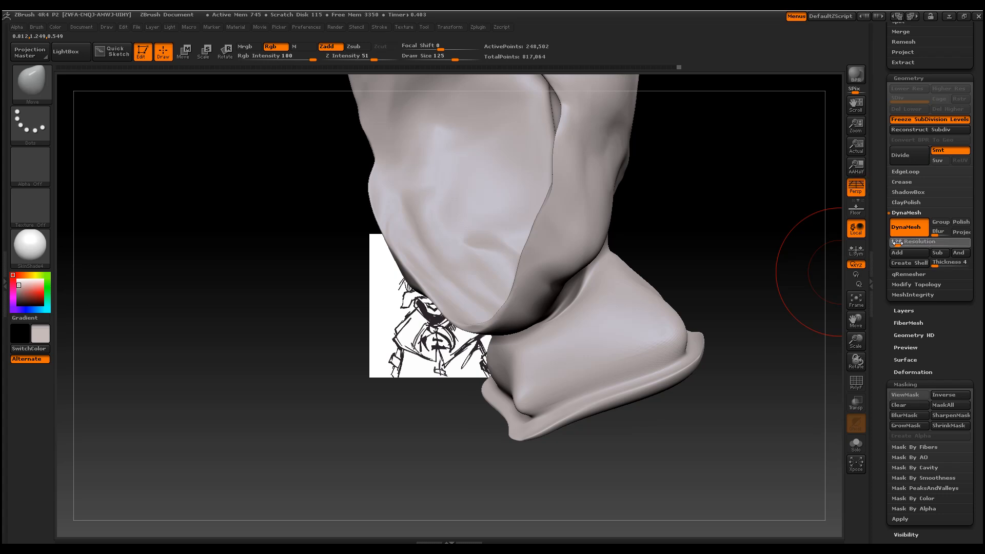
{"action": "left_click_drag", "start_coordinate": [759, 176], "coordinate": [763, 183], "text": "ctrl"}
Smooth away the rolled rim along the collar's lower edge, raising the Smooth brush's Z Intensity to 75
{"action": "mouse_move", "coordinate": [640, 372]}
{"action": "left_mouse_down", "text": "shift"}
{"action": "mouse_move", "coordinate": [551, 416]}
{"action": "mouse_move", "coordinate": [516, 401]}
{"action": "left_mouse_up", "text": "shift"}
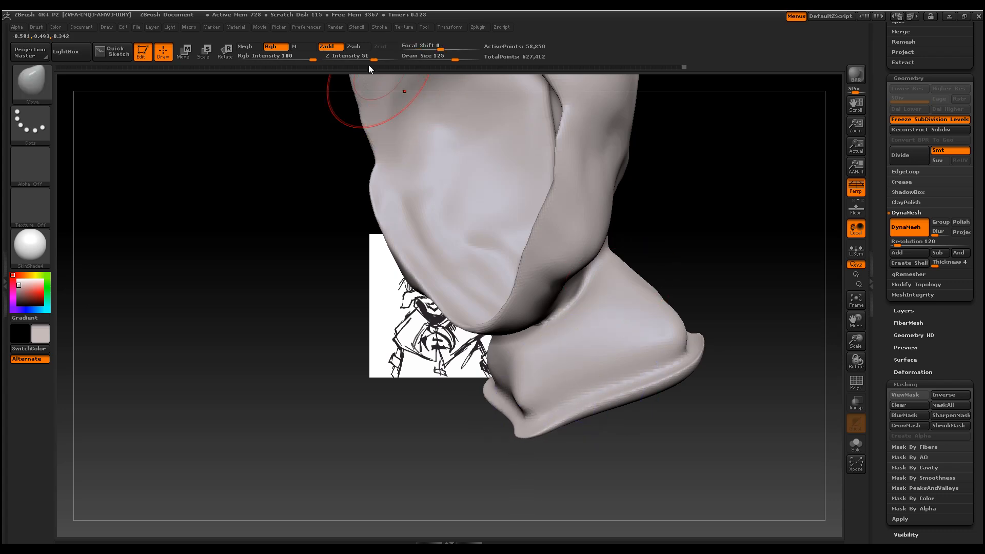
{"action": "left_click_drag", "start_coordinate": [370, 58], "coordinate": [373, 58]}
{"action": "left_click_drag", "start_coordinate": [627, 376], "coordinate": [668, 370], "text": "shift"}
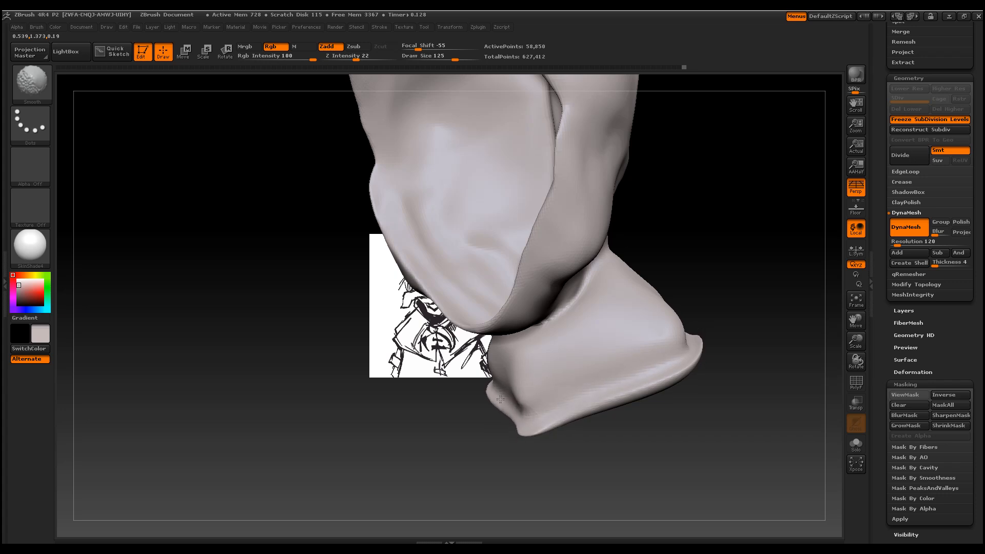
{"action": "left_click_drag", "start_coordinate": [382, 464], "coordinate": [475, 471]}
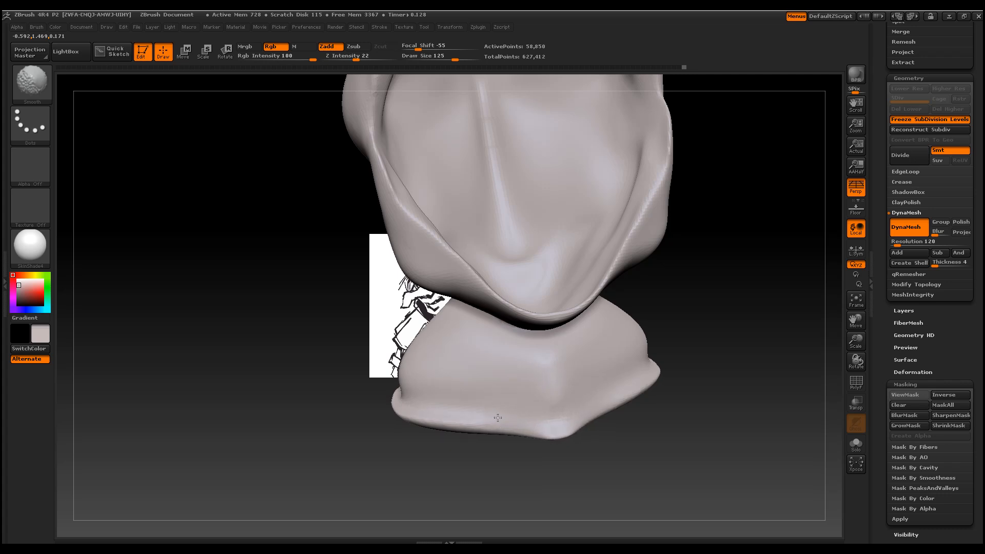
{"action": "left_click_drag", "start_coordinate": [336, 418], "coordinate": [330, 392]}
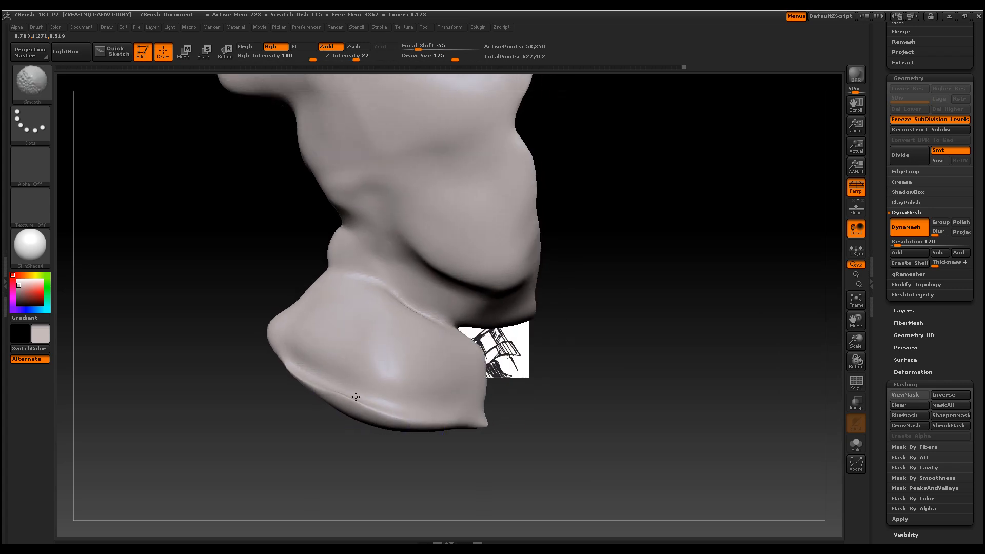
{"action": "left_click_drag", "start_coordinate": [364, 413], "coordinate": [388, 401]}
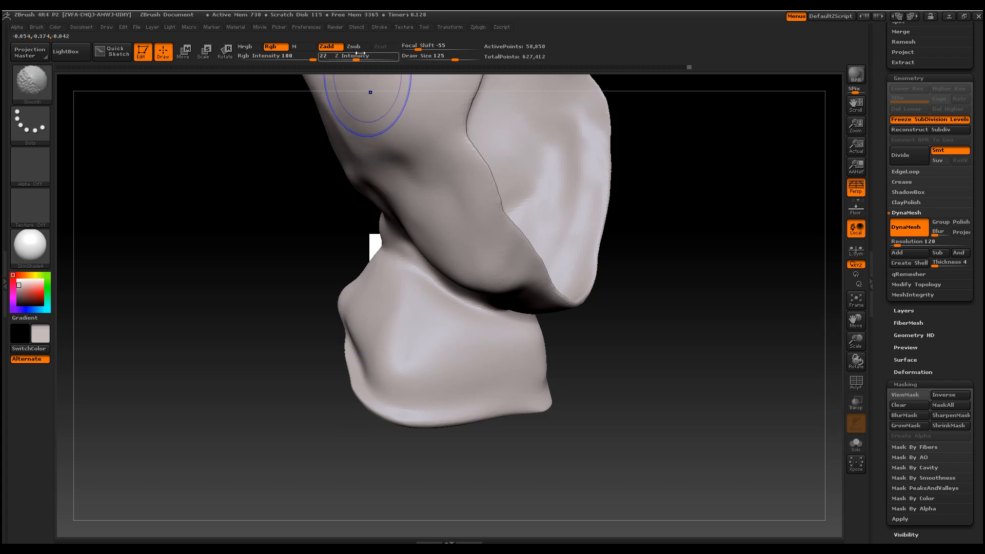
{"action": "left_click_drag", "start_coordinate": [383, 59], "coordinate": [384, 59]}
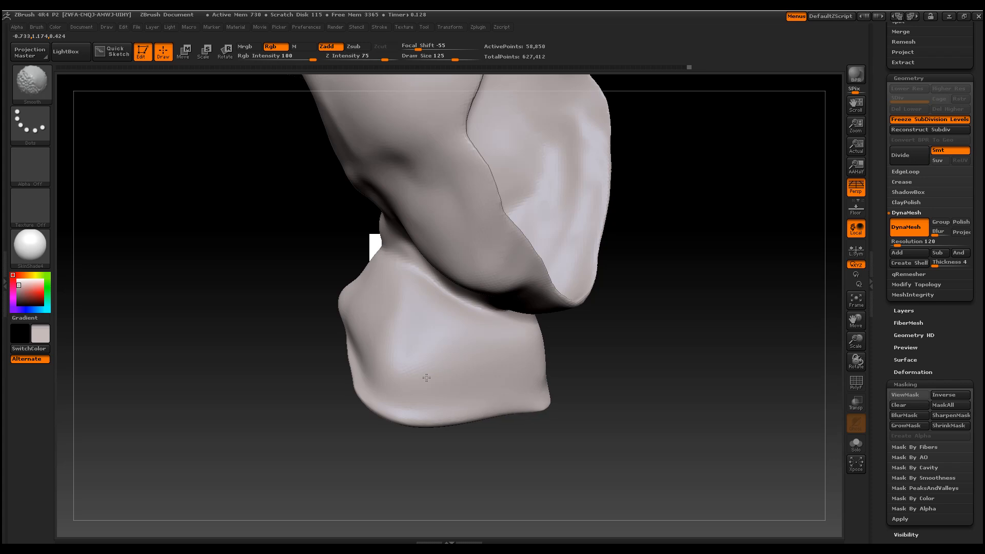
Switch to the Move brush and show the witch's head subtool inside the hood
{"action": "key", "text": "b"}
{"action": "key", "text": "m"}
{"action": "key", "text": "v"}
{"action": "left_click_drag", "start_coordinate": [477, 451], "coordinate": [508, 436]}
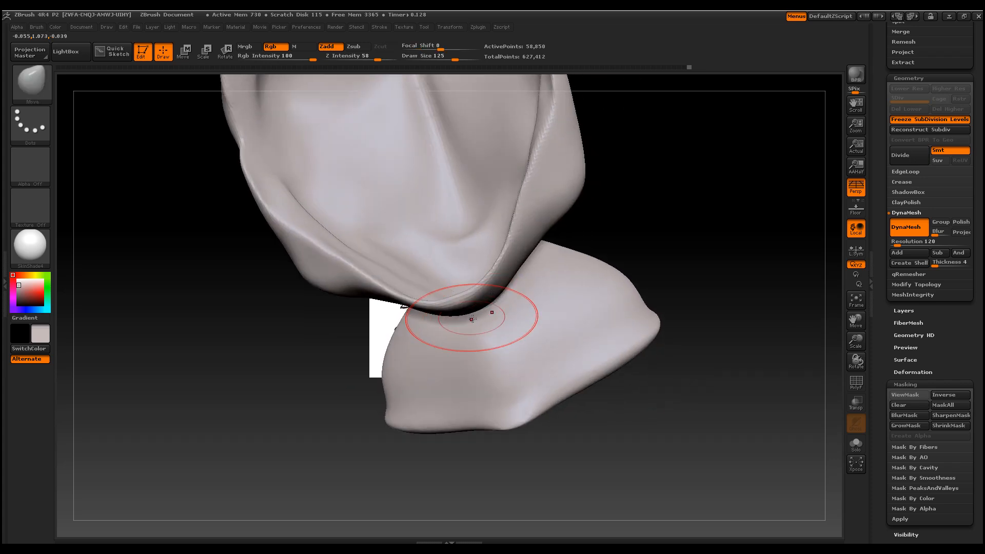
{"action": "left_click_drag", "start_coordinate": [677, 329], "coordinate": [821, 344], "text": "shift"}
{"action": "left_click_drag", "start_coordinate": [957, 337], "coordinate": [960, 156]}
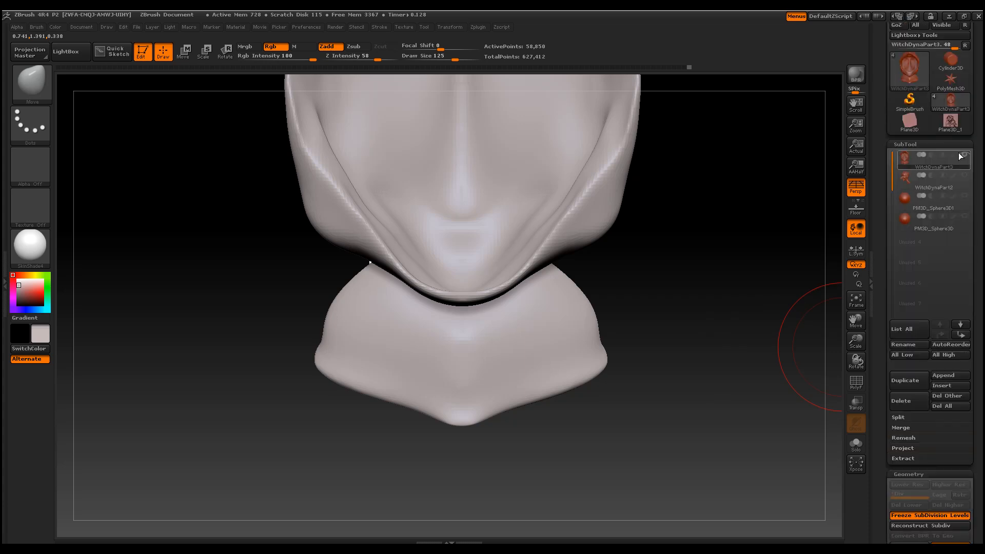
{"action": "left_click", "coordinate": [964, 175]}
Pull out the collar's side corner and stretch its front corner down into a point
{"action": "mouse_move", "coordinate": [697, 293]}
{"action": "left_mouse_down", "text": "alt"}
{"action": "mouse_move", "coordinate": [771, 376]}
{"action": "mouse_move", "coordinate": [756, 382]}
{"action": "left_mouse_up", "text": "alt"}
{"action": "left_click_drag", "start_coordinate": [440, 420], "coordinate": [363, 436]}
{"action": "left_click_drag", "start_coordinate": [496, 456], "coordinate": [496, 472]}
{"action": "mouse_move", "coordinate": [267, 288]}
{"action": "left_mouse_down"}
{"action": "mouse_move", "coordinate": [297, 289]}
{"action": "mouse_move", "coordinate": [303, 264]}
{"action": "mouse_move", "coordinate": [339, 287]}
{"action": "mouse_move", "coordinate": [363, 329]}
{"action": "mouse_move", "coordinate": [418, 369]}
{"action": "mouse_move", "coordinate": [490, 447]}
{"action": "mouse_move", "coordinate": [446, 339]}
{"action": "left_mouse_up"}
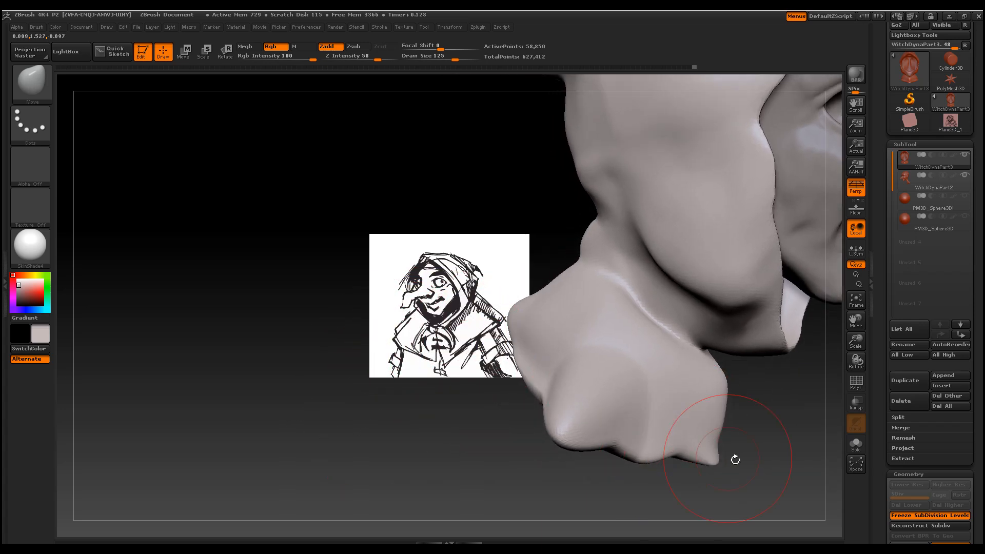
{"action": "left_click_drag", "start_coordinate": [673, 457], "coordinate": [707, 474]}
{"action": "left_click_drag", "start_coordinate": [730, 471], "coordinate": [764, 504]}
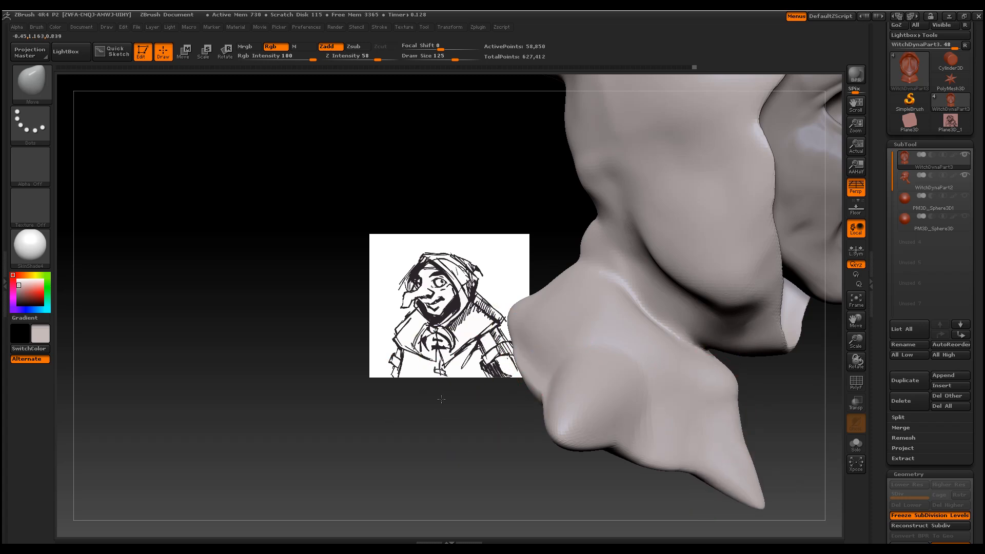
Set the Draw Size to 256, stretch the collar's shoulder corner outward, and smooth the collar surface
{"action": "left_click_drag", "start_coordinate": [439, 398], "coordinate": [454, 427]}
{"action": "left_click_drag", "start_coordinate": [468, 388], "coordinate": [528, 407]}
{"action": "key", "text": "space"}
{"action": "mouse_move", "coordinate": [538, 364]}
{"action": "left_mouse_down"}
{"action": "mouse_move", "coordinate": [558, 363]}
{"action": "mouse_move", "coordinate": [494, 404]}
{"action": "mouse_move", "coordinate": [490, 493]}
{"action": "mouse_move", "coordinate": [501, 481]}
{"action": "left_mouse_up"}
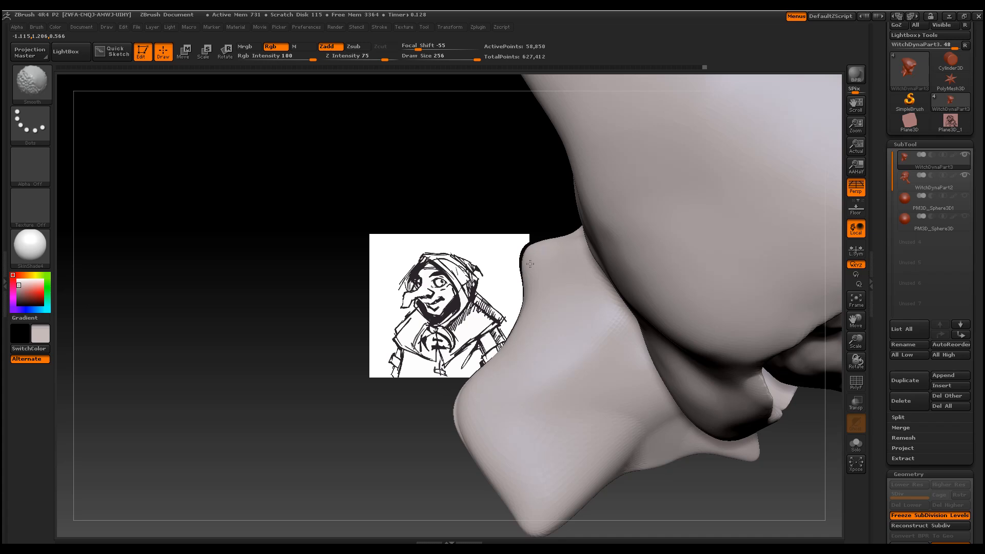
{"action": "left_click_drag", "start_coordinate": [418, 417], "coordinate": [300, 326]}
{"action": "left_click_drag", "start_coordinate": [363, 344], "coordinate": [277, 309], "text": "alt"}
{"action": "left_click_drag", "start_coordinate": [678, 463], "coordinate": [686, 462], "text": "shift"}
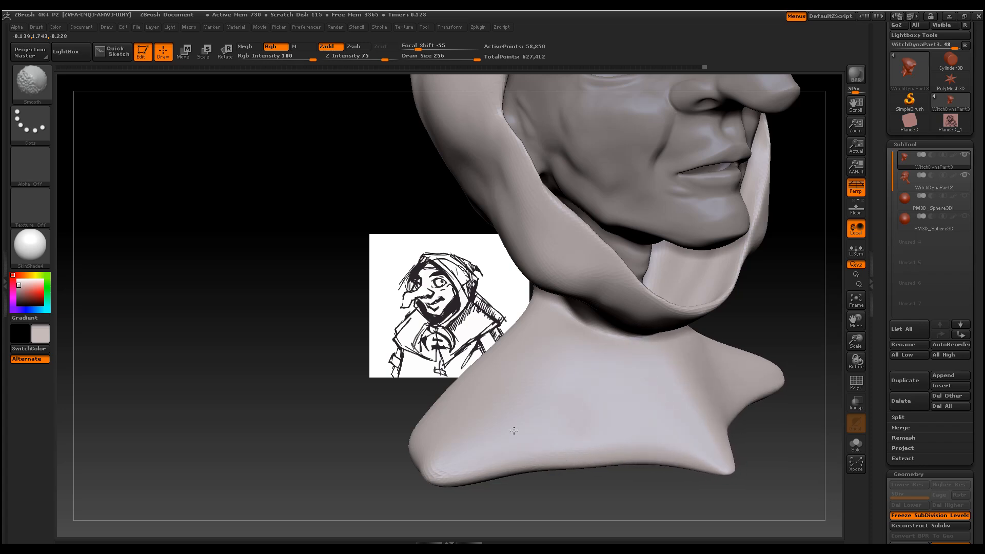
Pull the middle of the collar's lower side edge downward and smooth the front corner
{"action": "left_click_drag", "start_coordinate": [424, 385], "coordinate": [436, 393]}
{"action": "left_click_drag", "start_coordinate": [576, 462], "coordinate": [591, 512]}
{"action": "mouse_move", "coordinate": [706, 468]}
{"action": "left_mouse_down"}
{"action": "mouse_move", "coordinate": [684, 471]}
{"action": "mouse_move", "coordinate": [714, 460]}
{"action": "left_mouse_up"}
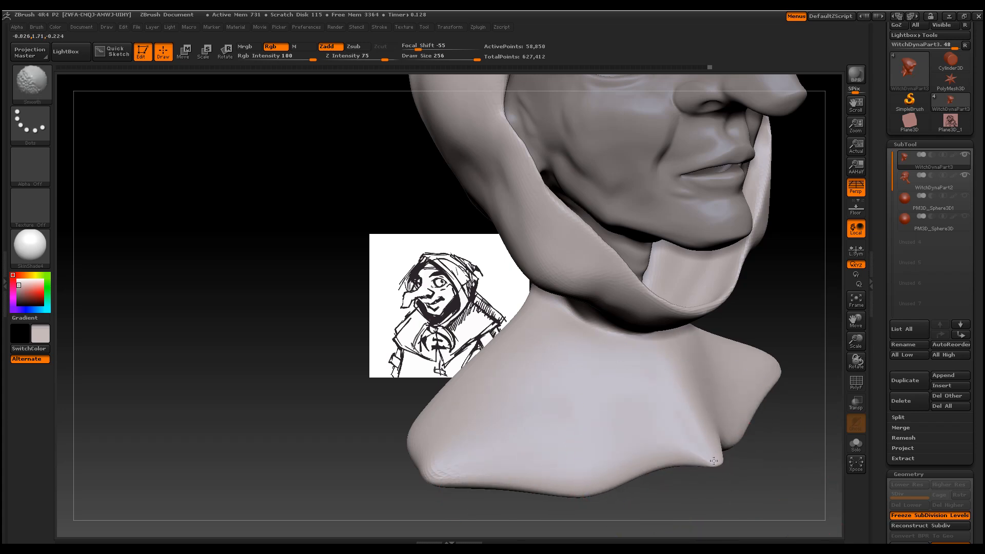
Set the Draw Size to 113 and smooth the hood's lower side above the neck
{"action": "left_click_drag", "start_coordinate": [348, 314], "coordinate": [439, 288]}
{"action": "left_click_drag", "start_coordinate": [530, 286], "coordinate": [550, 277]}
{"action": "left_click_drag", "start_coordinate": [393, 219], "coordinate": [373, 189]}
{"action": "left_click_drag", "start_coordinate": [860, 338], "coordinate": [852, 308]}
{"action": "mouse_move", "coordinate": [750, 290]}
{"action": "left_mouse_down"}
{"action": "mouse_move", "coordinate": [737, 346]}
{"action": "mouse_move", "coordinate": [755, 367]}
{"action": "mouse_move", "coordinate": [769, 346]}
{"action": "mouse_move", "coordinate": [710, 356]}
{"action": "mouse_move", "coordinate": [598, 319]}
{"action": "left_mouse_up"}
{"action": "right_click", "coordinate": [635, 324]}
{"action": "right_click", "coordinate": [601, 319]}
{"action": "left_click_drag", "start_coordinate": [706, 317], "coordinate": [632, 319]}
{"action": "right_click", "coordinate": [621, 319]}
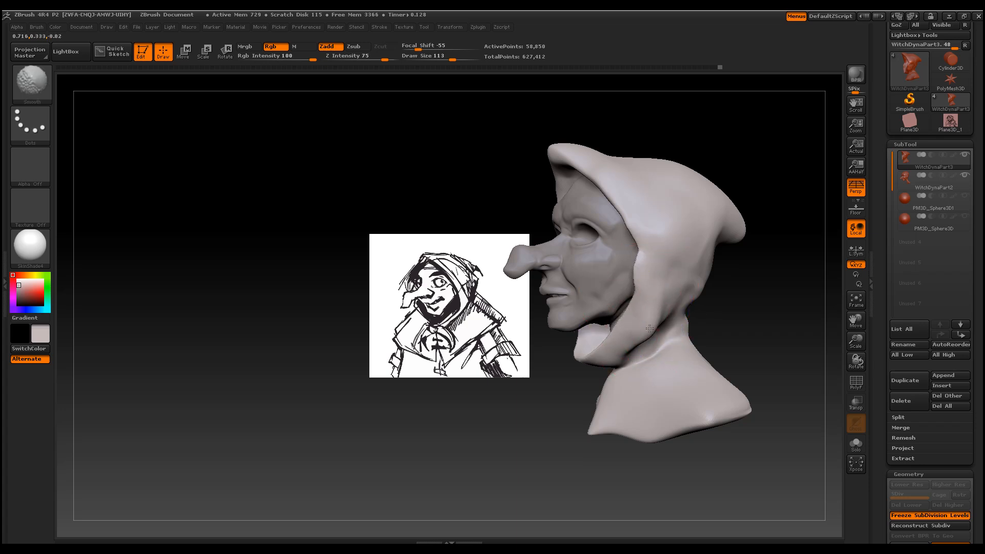
Adjust the hood's side rims around the face with the Move brush
{"action": "key", "text": "b"}
{"action": "key", "text": "m"}
{"action": "key", "text": "v"}
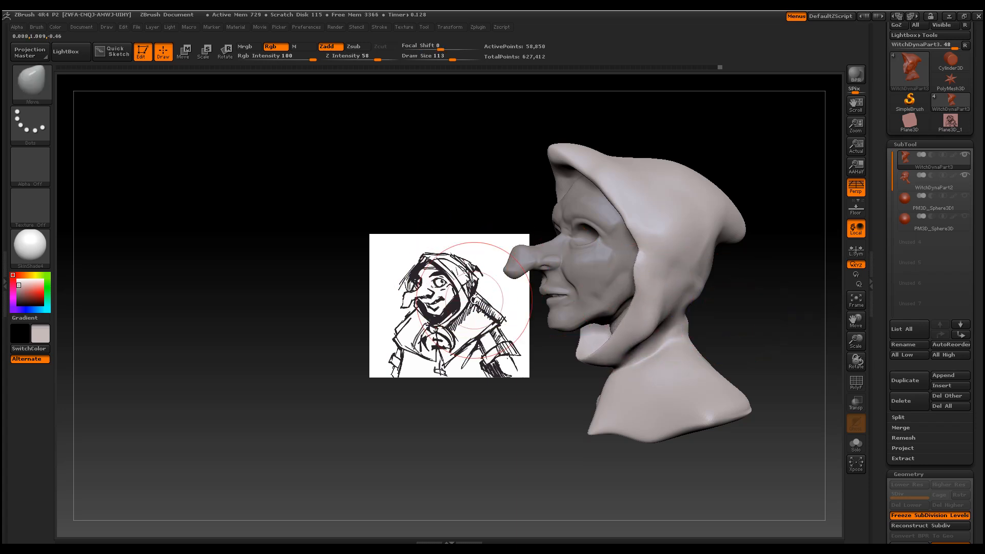
{"action": "left_click_drag", "start_coordinate": [744, 302], "coordinate": [704, 303]}
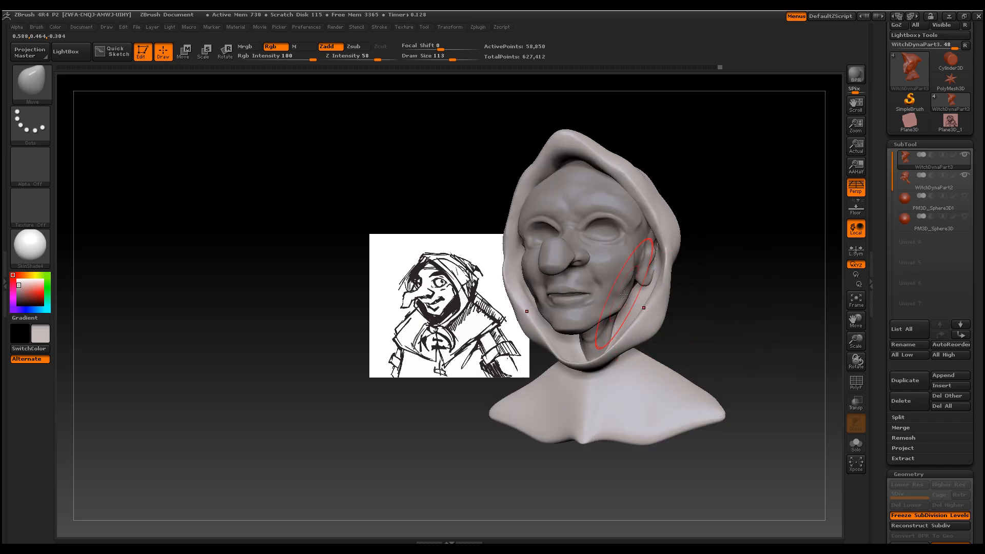
{"action": "mouse_move", "coordinate": [642, 259]}
{"action": "left_mouse_down"}
{"action": "mouse_move", "coordinate": [682, 253]}
{"action": "mouse_move", "coordinate": [673, 242]}
{"action": "mouse_move", "coordinate": [780, 292]}
{"action": "left_mouse_up"}
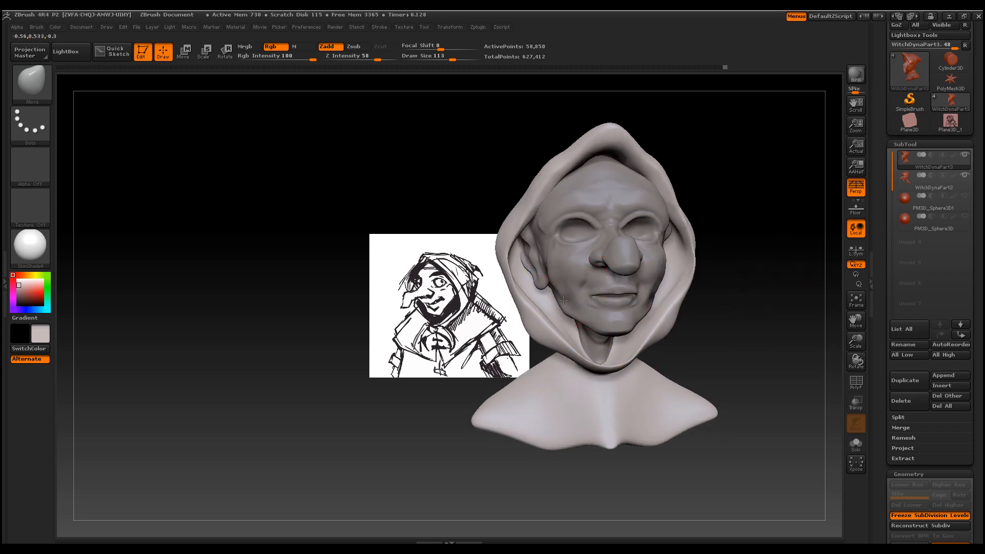
{"action": "left_click_drag", "start_coordinate": [627, 372], "coordinate": [571, 286]}
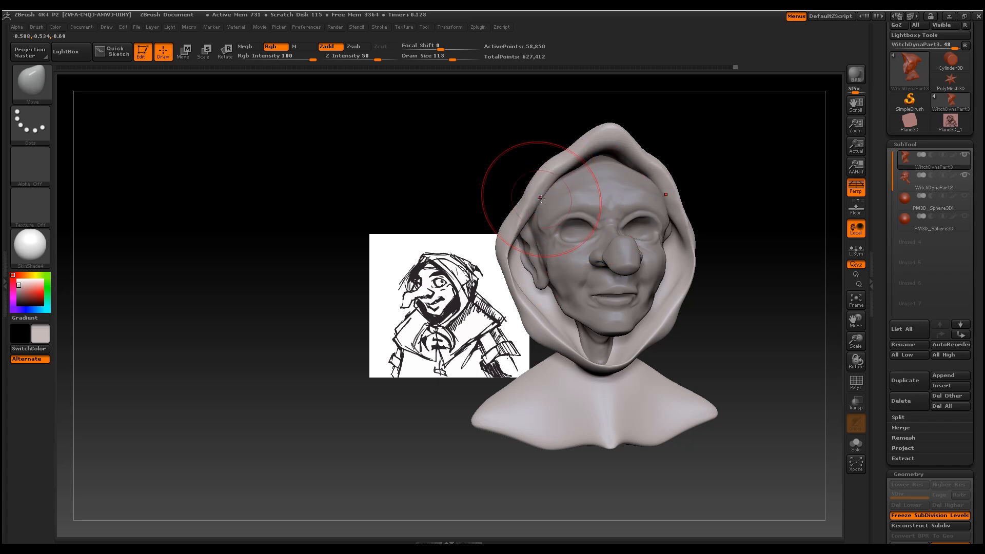
{"action": "mouse_move", "coordinate": [688, 218]}
{"action": "left_mouse_down"}
{"action": "mouse_move", "coordinate": [766, 223]}
{"action": "mouse_move", "coordinate": [749, 228]}
{"action": "left_mouse_up"}
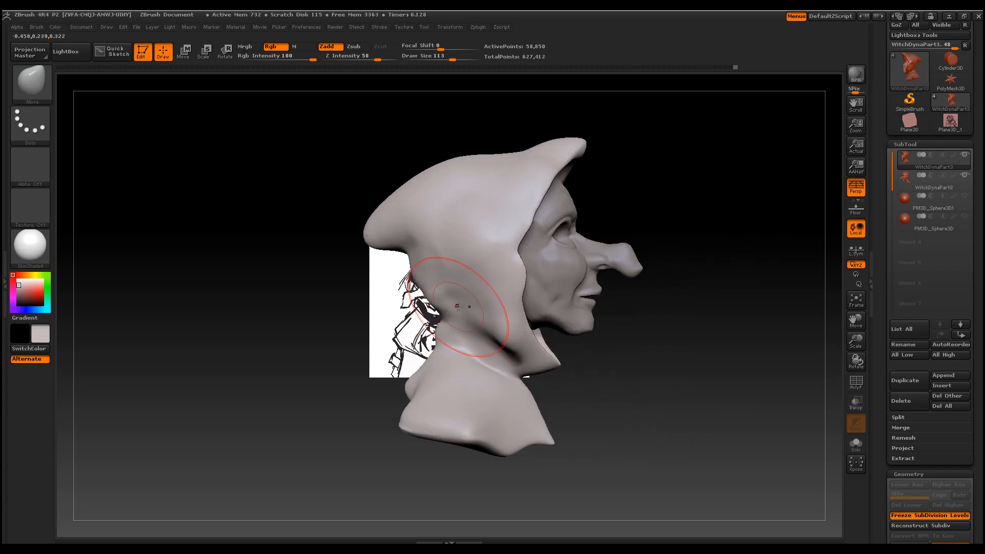
Set the Draw Size to 63 and pull the hood's rear point down into a drooping tip
{"action": "left_click_drag", "start_coordinate": [661, 369], "coordinate": [554, 377]}
{"action": "key", "text": "space"}
{"action": "mouse_move", "coordinate": [480, 222]}
{"action": "left_mouse_down"}
{"action": "mouse_move", "coordinate": [467, 223]}
{"action": "mouse_move", "coordinate": [517, 243]}
{"action": "left_mouse_up"}
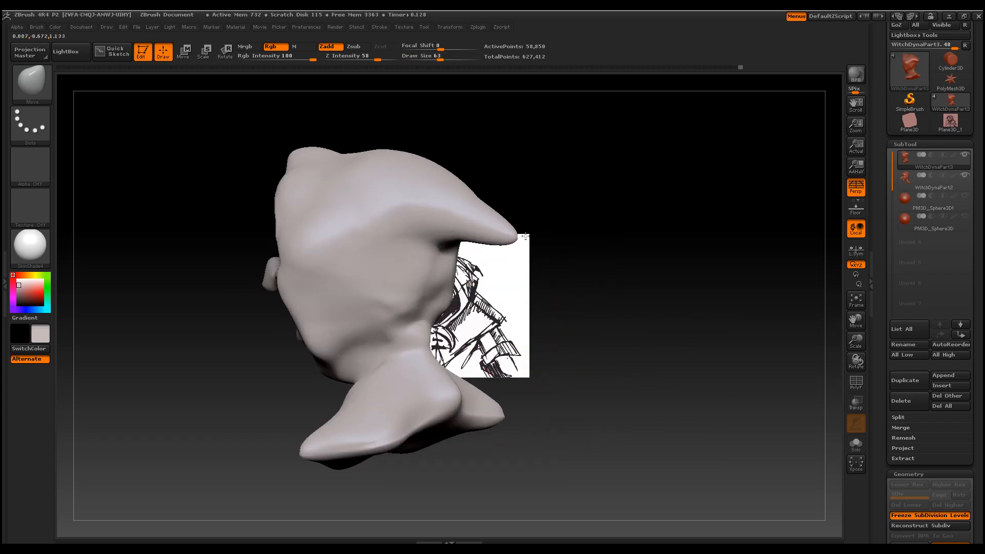
{"action": "left_click_drag", "start_coordinate": [575, 220], "coordinate": [607, 222]}
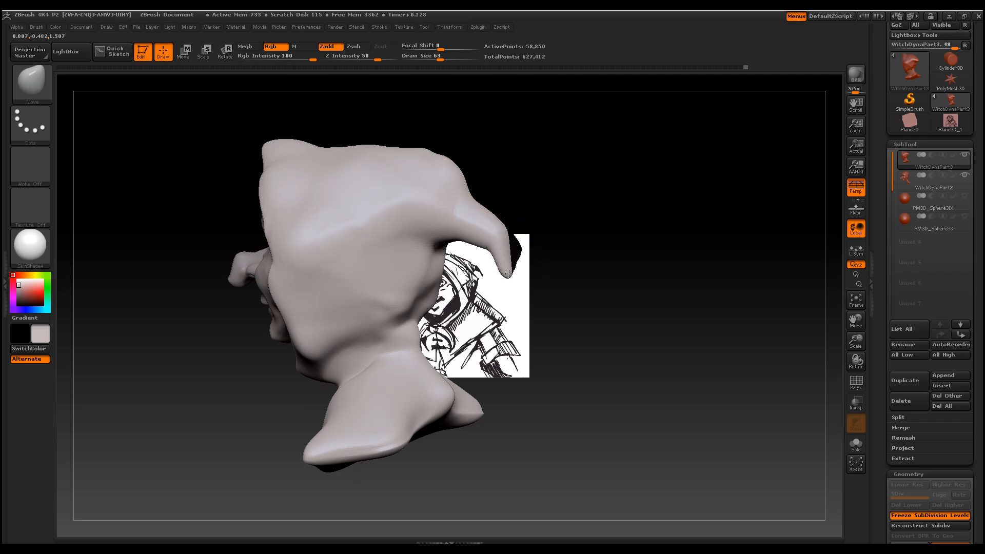
Set the Draw Size to 101 and pull the back and sides of the hood down over the neck crease
{"action": "mouse_move", "coordinate": [474, 290]}
{"action": "left_mouse_down"}
{"action": "mouse_move", "coordinate": [402, 319]}
{"action": "mouse_move", "coordinate": [377, 312]}
{"action": "left_mouse_up"}
{"action": "key", "text": "space"}
{"action": "mouse_move", "coordinate": [500, 367]}
{"action": "left_mouse_down"}
{"action": "mouse_move", "coordinate": [553, 353]}
{"action": "mouse_move", "coordinate": [525, 355]}
{"action": "left_mouse_up"}
{"action": "mouse_move", "coordinate": [360, 314]}
{"action": "left_mouse_down"}
{"action": "mouse_move", "coordinate": [359, 335]}
{"action": "mouse_move", "coordinate": [340, 348]}
{"action": "mouse_move", "coordinate": [387, 326]}
{"action": "left_mouse_up"}
{"action": "left_click_drag", "start_coordinate": [532, 355], "coordinate": [492, 351]}
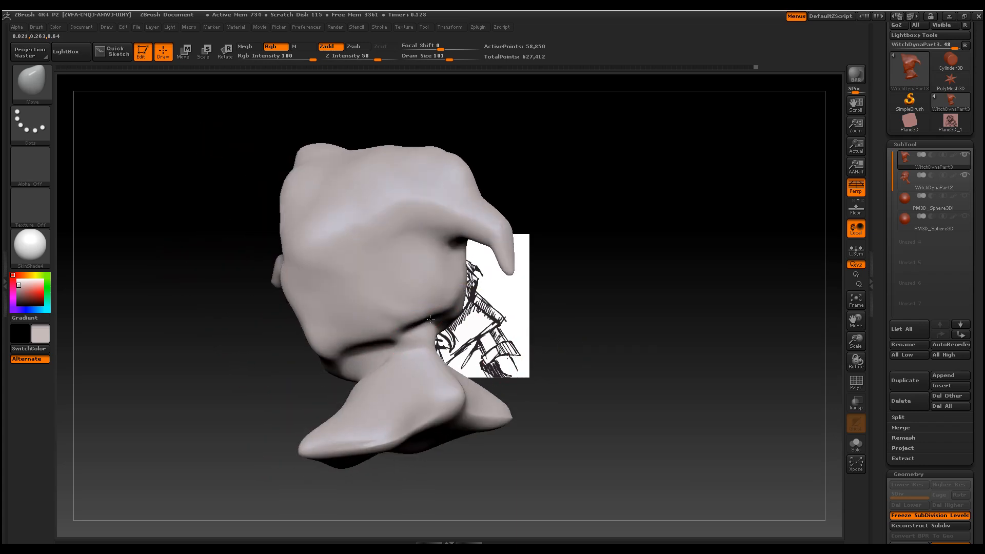
{"action": "left_click_drag", "start_coordinate": [429, 313], "coordinate": [431, 324]}
{"action": "mouse_move", "coordinate": [546, 342]}
{"action": "left_mouse_down"}
{"action": "mouse_move", "coordinate": [564, 340]}
{"action": "mouse_move", "coordinate": [378, 352]}
{"action": "left_mouse_up"}
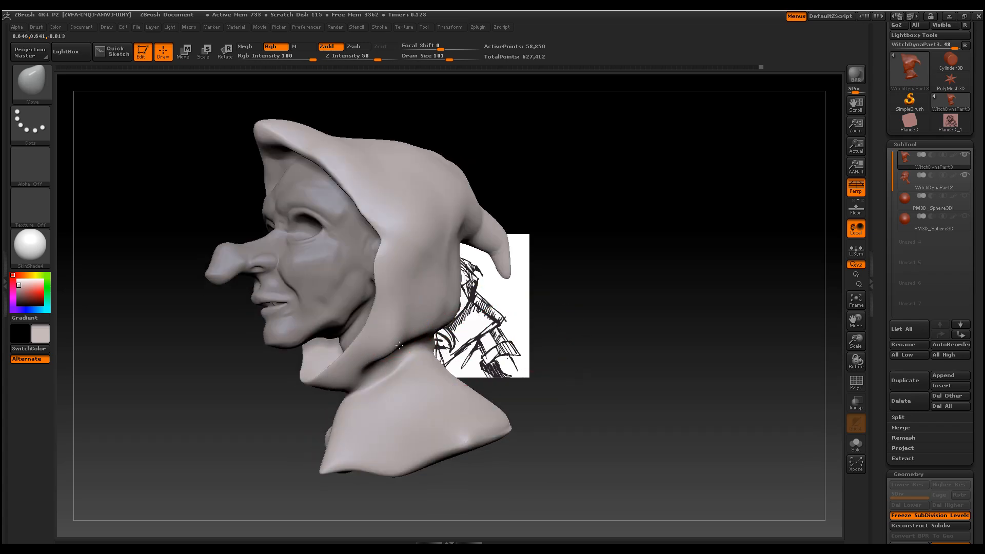
{"action": "left_click_drag", "start_coordinate": [538, 341], "coordinate": [466, 339]}
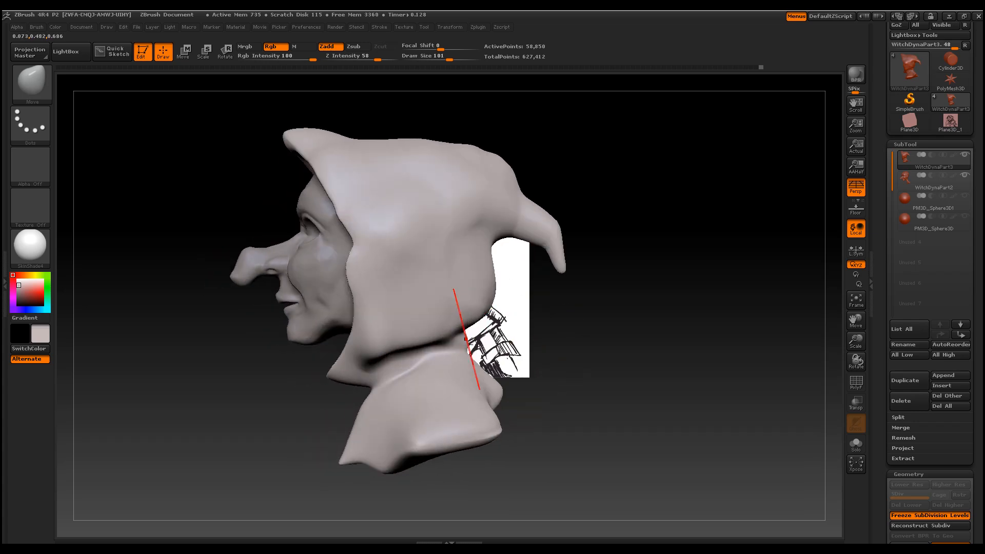
{"action": "left_click_drag", "start_coordinate": [611, 344], "coordinate": [513, 341]}
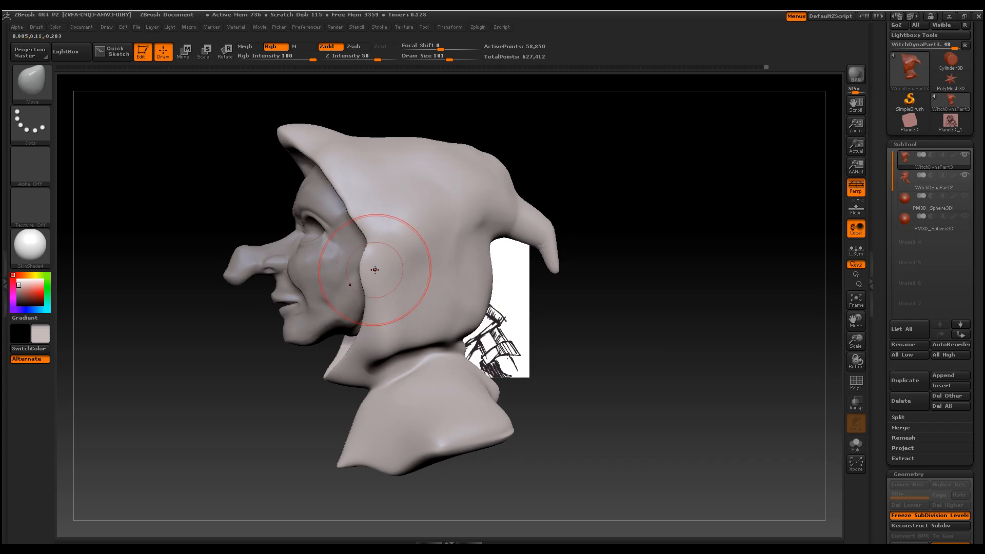
Set the Draw Size to 70, even out the hood's rim beside the cheek, and push the chin corner back
{"action": "key", "text": "space"}
{"action": "left_click_drag", "start_coordinate": [375, 269], "coordinate": [366, 267]}
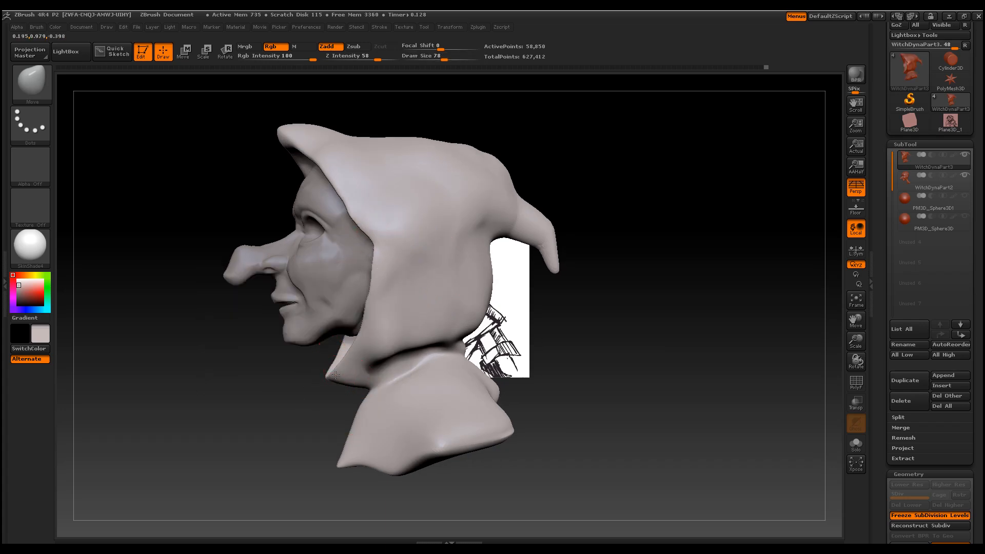
{"action": "left_click_drag", "start_coordinate": [350, 355], "coordinate": [365, 352]}
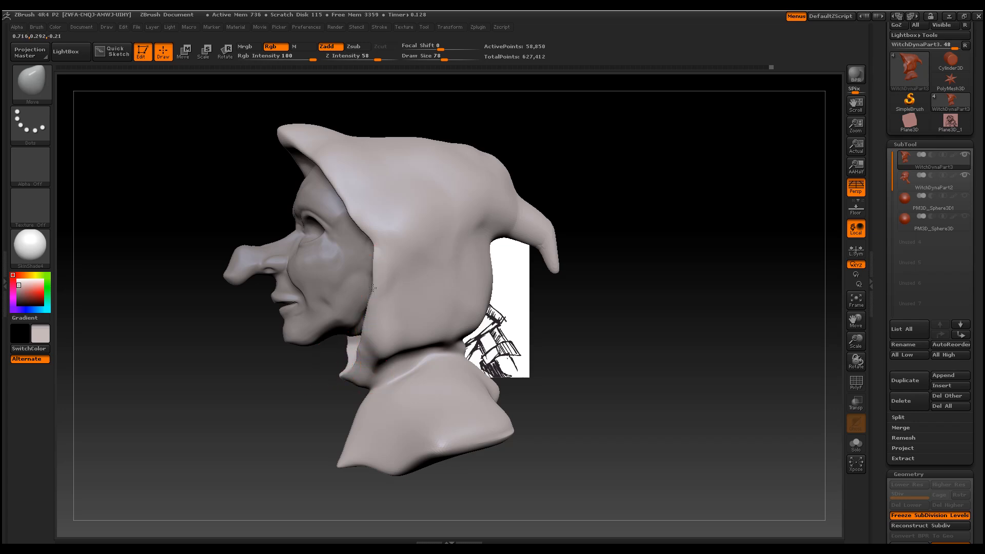
{"action": "left_click_drag", "start_coordinate": [561, 365], "coordinate": [653, 379]}
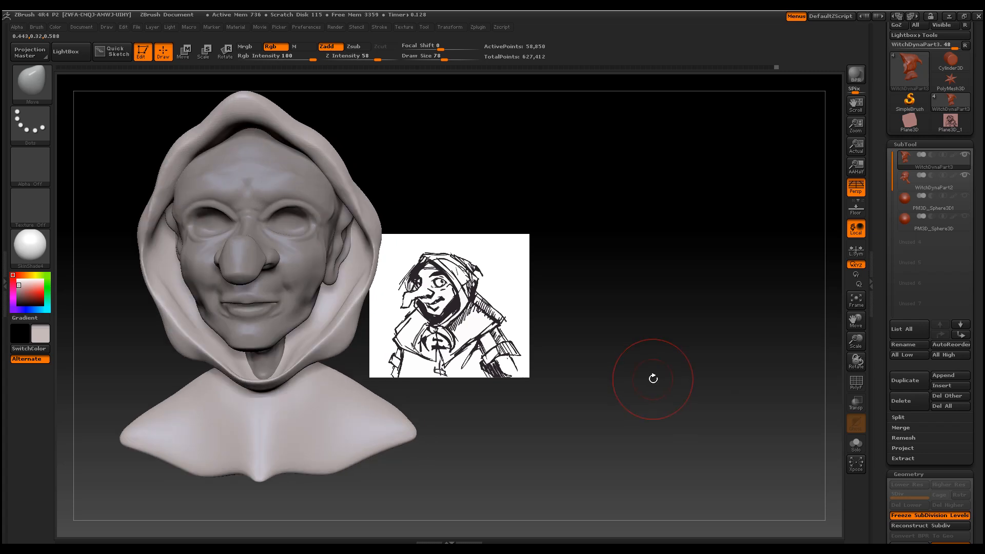
{"action": "left_click_drag", "start_coordinate": [598, 363], "coordinate": [729, 381], "text": "alt"}
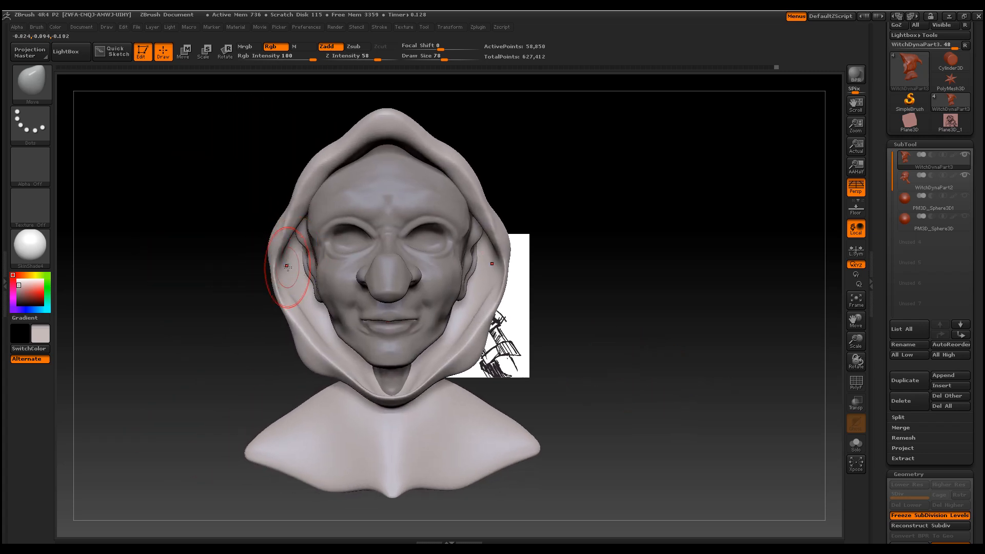
Set the Draw Size to 174, reshape the collar's shoulders, and pull its front tip forward
{"action": "left_click_drag", "start_coordinate": [585, 408], "coordinate": [738, 310], "text": "alt"}
{"action": "key", "text": "space"}
{"action": "left_click_drag", "start_coordinate": [473, 308], "coordinate": [493, 307]}
{"action": "mouse_move", "coordinate": [432, 299]}
{"action": "left_mouse_down"}
{"action": "mouse_move", "coordinate": [427, 291]}
{"action": "mouse_move", "coordinate": [410, 321]}
{"action": "mouse_move", "coordinate": [341, 374]}
{"action": "mouse_move", "coordinate": [385, 330]}
{"action": "mouse_move", "coordinate": [361, 349]}
{"action": "left_mouse_up"}
{"action": "left_click_drag", "start_coordinate": [404, 345], "coordinate": [409, 372]}
{"action": "left_click_drag", "start_coordinate": [464, 303], "coordinate": [466, 299]}
{"action": "left_click_drag", "start_coordinate": [345, 298], "coordinate": [394, 315]}
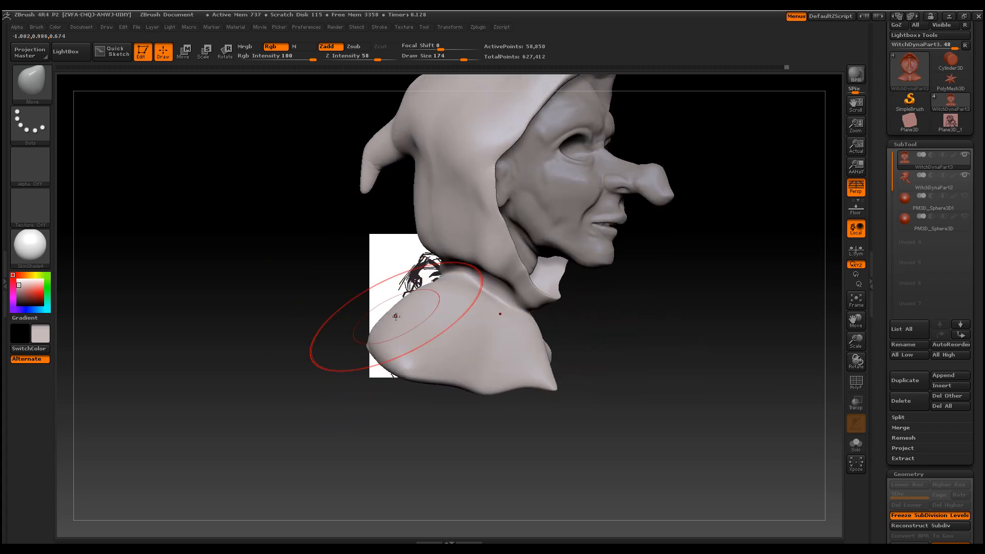
{"action": "mouse_move", "coordinate": [501, 359]}
{"action": "left_mouse_down"}
{"action": "mouse_move", "coordinate": [521, 362]}
{"action": "mouse_move", "coordinate": [523, 382]}
{"action": "mouse_move", "coordinate": [586, 400]}
{"action": "left_mouse_up"}
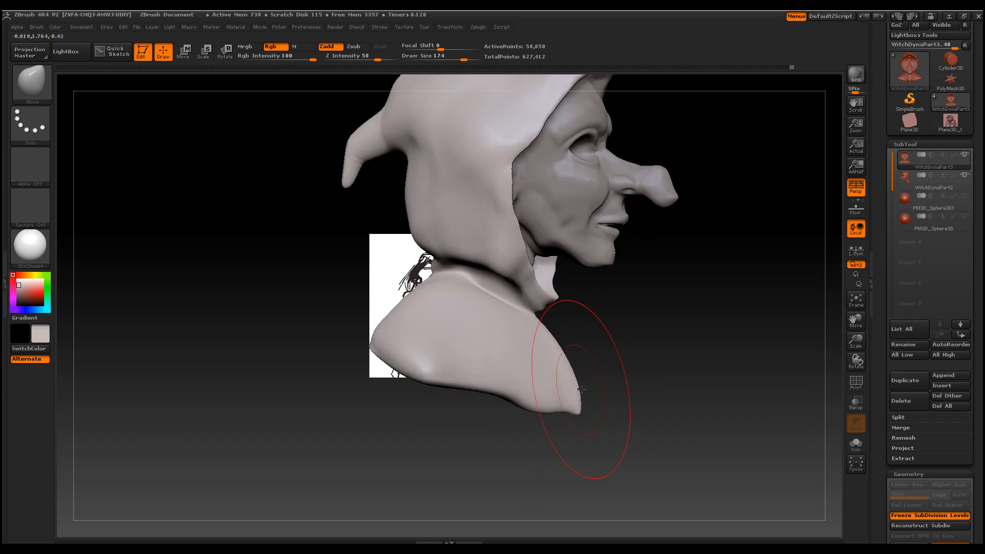
Reshape the collar's shoulder and lower side edge with the Move brush, and smooth the side surface
{"action": "mouse_move", "coordinate": [302, 314]}
{"action": "left_mouse_down"}
{"action": "mouse_move", "coordinate": [324, 317]}
{"action": "mouse_move", "coordinate": [331, 365]}
{"action": "left_mouse_up"}
{"action": "left_click_drag", "start_coordinate": [427, 356], "coordinate": [441, 346]}
{"action": "left_click_drag", "start_coordinate": [314, 407], "coordinate": [341, 448]}
{"action": "left_click_drag", "start_coordinate": [427, 381], "coordinate": [400, 369]}
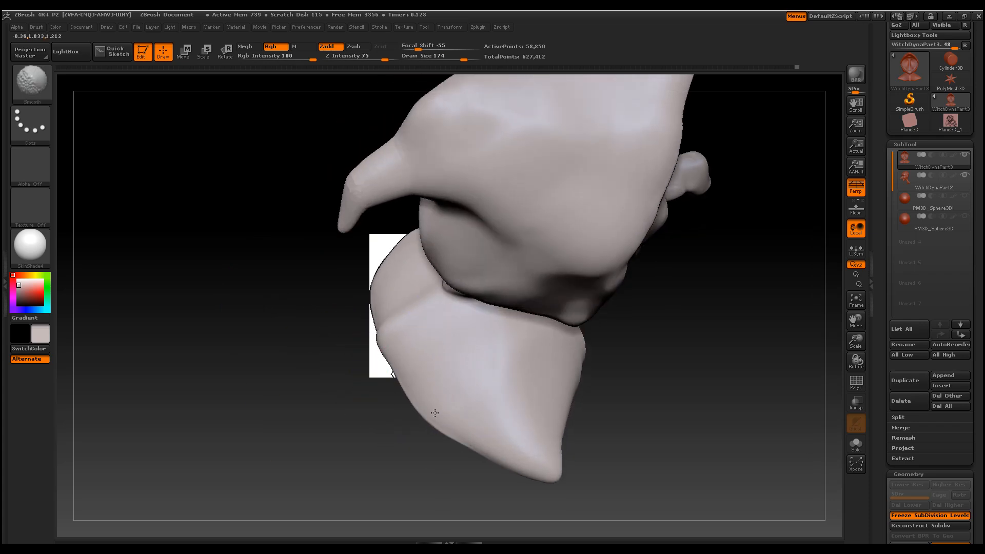
{"action": "mouse_move", "coordinate": [661, 424]}
{"action": "left_mouse_down"}
{"action": "mouse_move", "coordinate": [686, 371]}
{"action": "mouse_move", "coordinate": [784, 356]}
{"action": "left_mouse_up"}
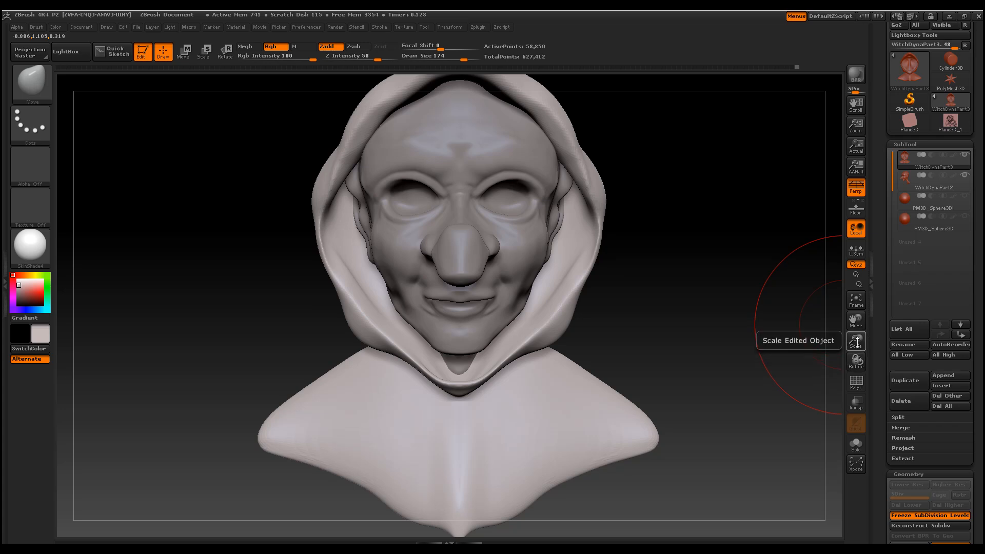
Save the active tool to the desktop as the ZTool file WitchDynaPart3
{"action": "left_click_drag", "start_coordinate": [857, 341], "coordinate": [855, 325]}
{"action": "left_click_drag", "start_coordinate": [793, 329], "coordinate": [685, 298]}
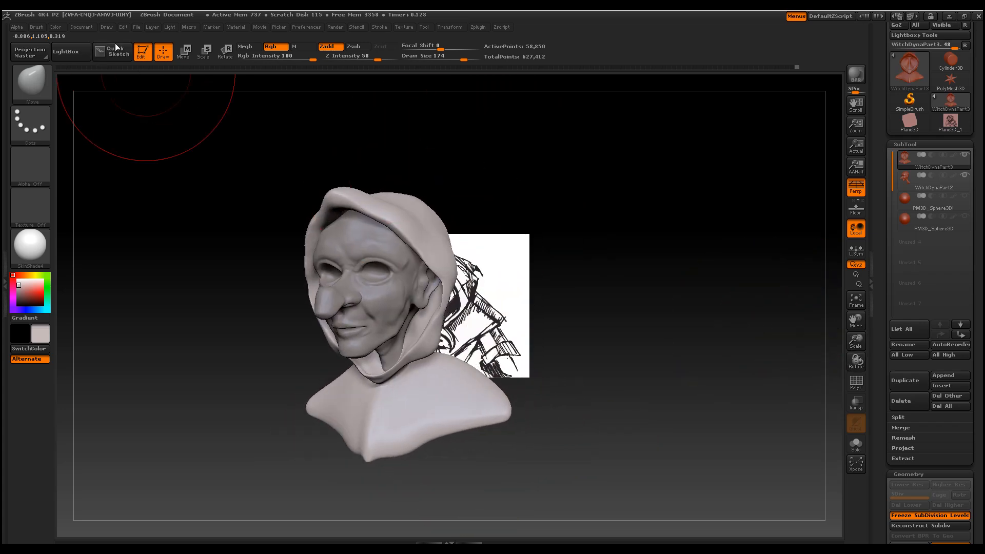
{"action": "left_click", "coordinate": [82, 27]}
{"action": "left_click", "coordinate": [144, 56]}
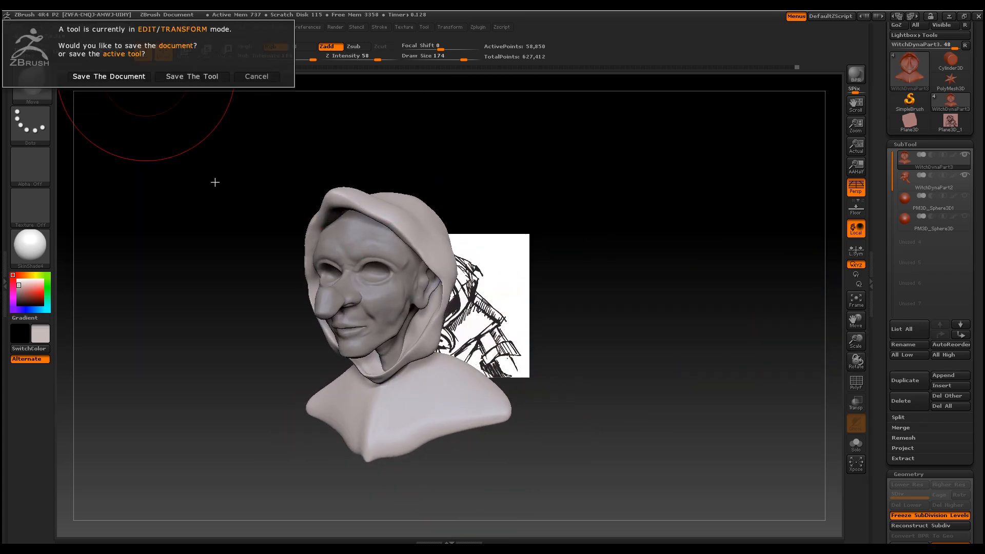
{"action": "left_click", "coordinate": [209, 76]}
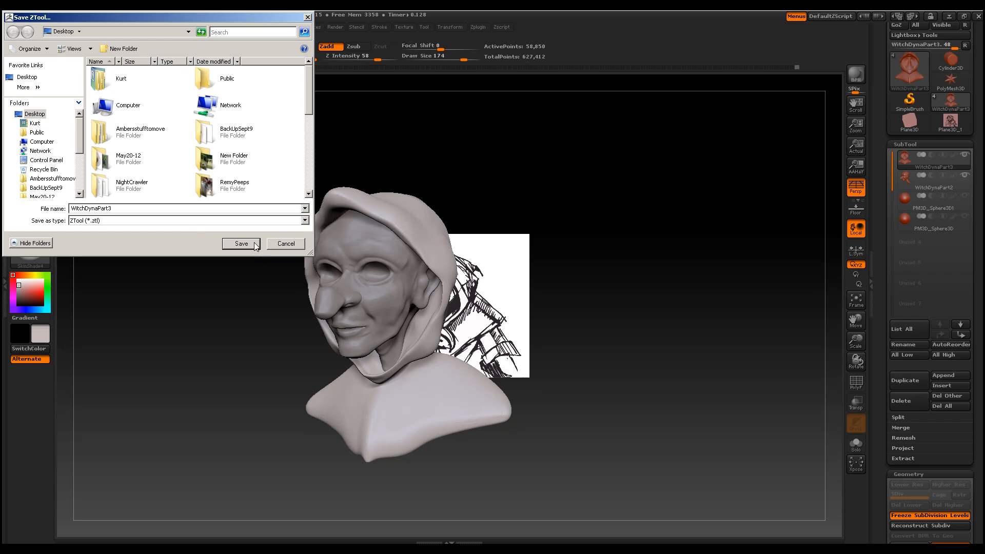
{"action": "left_click_drag", "start_coordinate": [308, 92], "coordinate": [324, 180]}
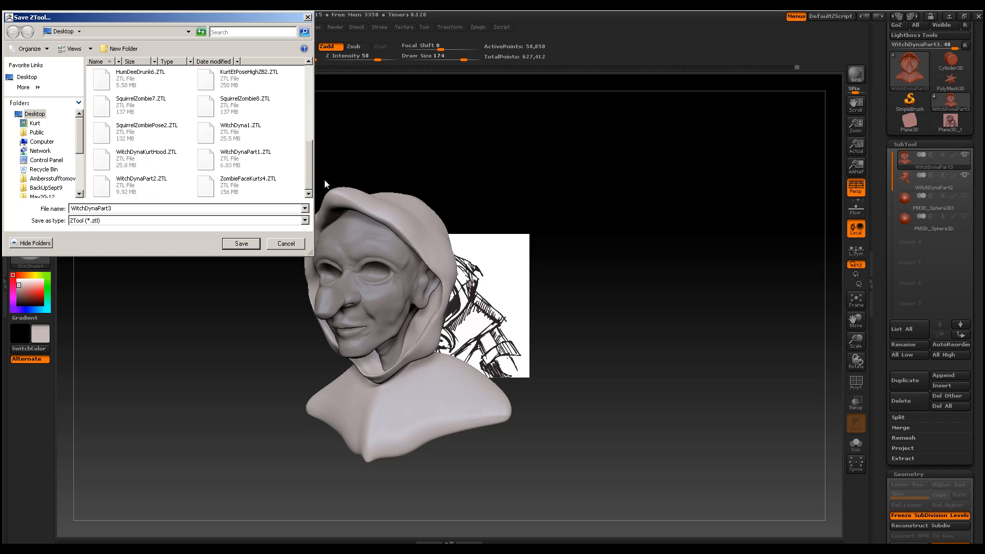
{"action": "left_click", "coordinate": [246, 249]}
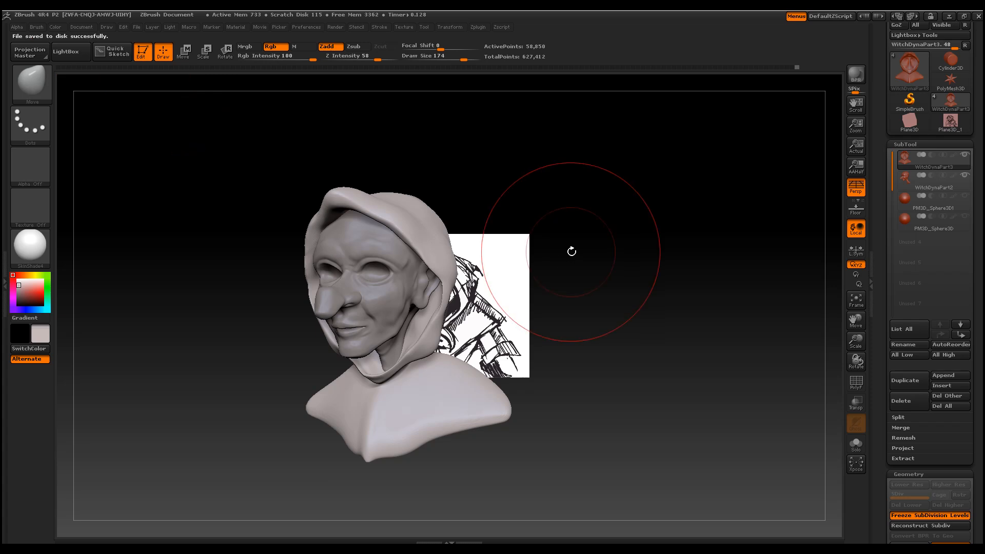
Set the Draw Size to 90 and, with the head temporarily ghosted, reshape the hood's inner side beside the ear and jaw
{"action": "mouse_move", "coordinate": [619, 263]}
{"action": "left_mouse_down"}
{"action": "mouse_move", "coordinate": [649, 258]}
{"action": "mouse_move", "coordinate": [637, 262]}
{"action": "left_mouse_up"}
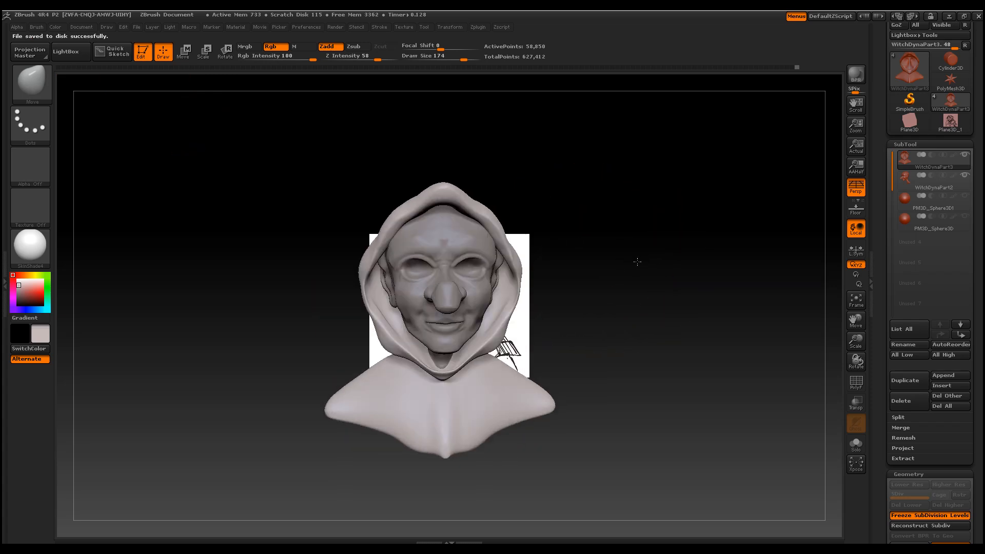
{"action": "left_click_drag", "start_coordinate": [857, 342], "coordinate": [858, 328]}
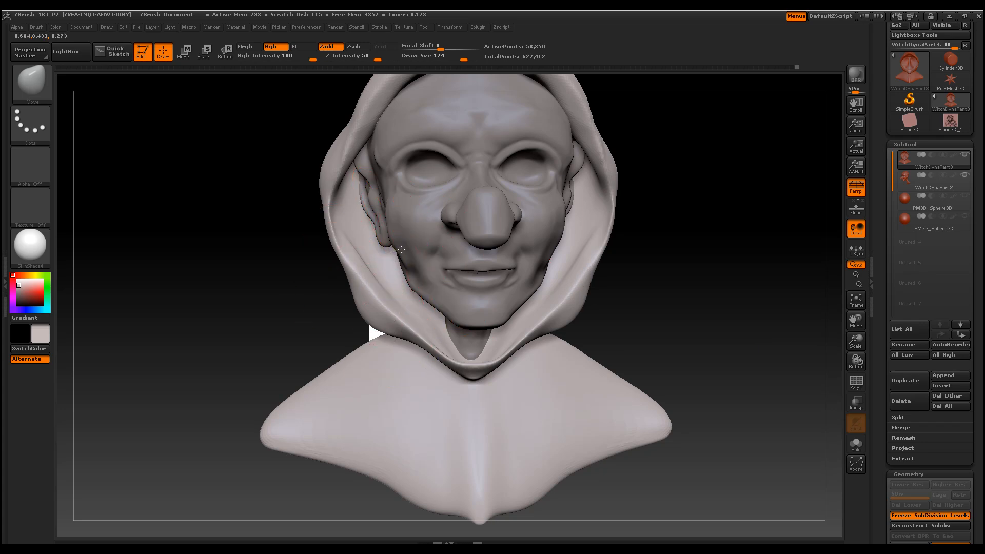
{"action": "key", "text": "space"}
{"action": "left_click_drag", "start_coordinate": [401, 250], "coordinate": [386, 249]}
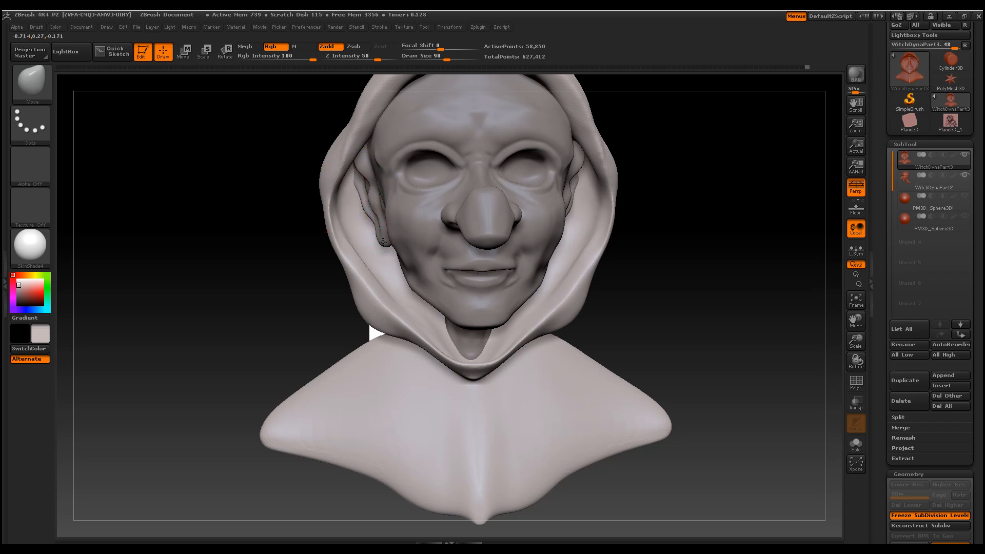
{"action": "left_click_drag", "start_coordinate": [667, 294], "coordinate": [640, 326]}
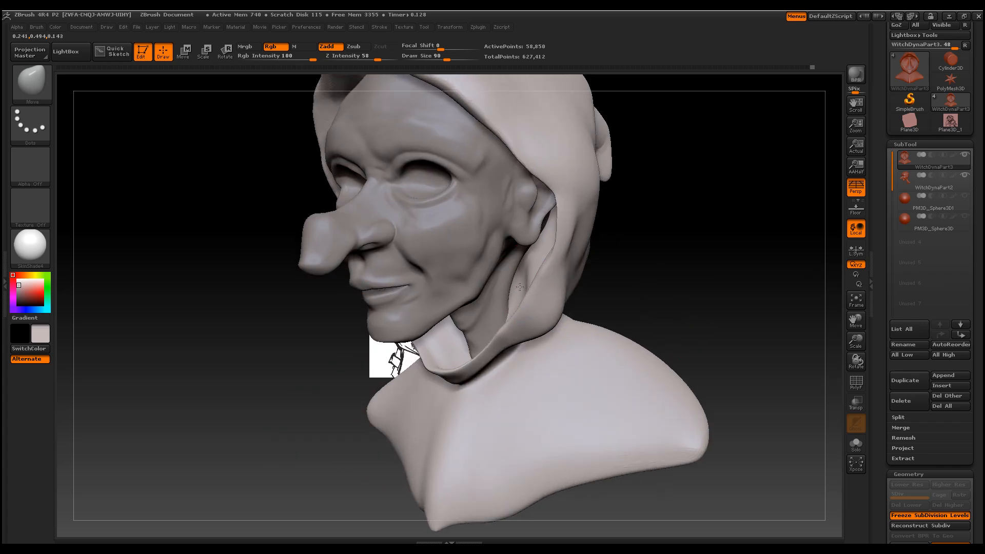
{"action": "left_click_drag", "start_coordinate": [737, 312], "coordinate": [702, 312]}
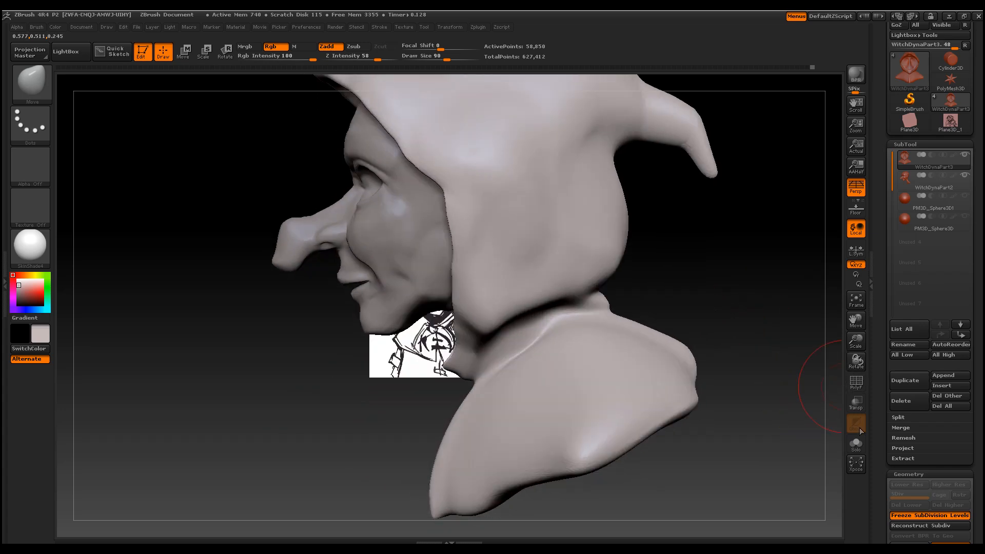
{"action": "left_click", "coordinate": [856, 403]}
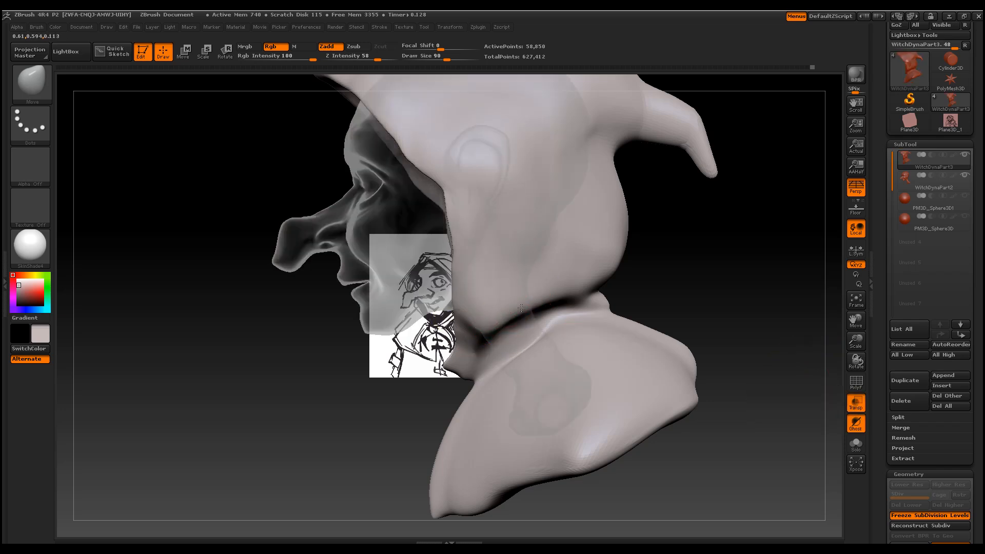
{"action": "left_click_drag", "start_coordinate": [633, 287], "coordinate": [404, 309]}
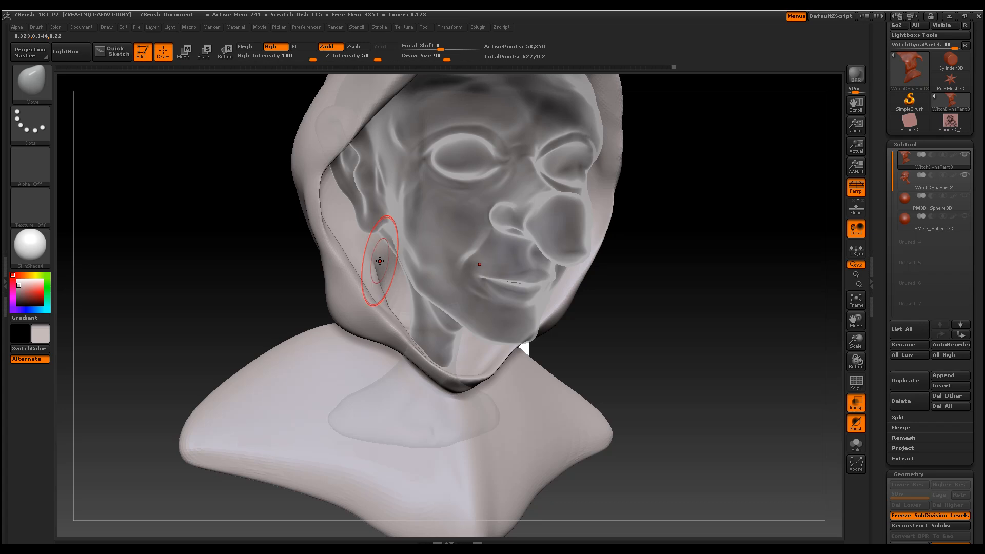
{"action": "mouse_move", "coordinate": [626, 354]}
{"action": "left_mouse_down"}
{"action": "mouse_move", "coordinate": [415, 351]}
{"action": "mouse_move", "coordinate": [441, 375]}
{"action": "left_mouse_up"}
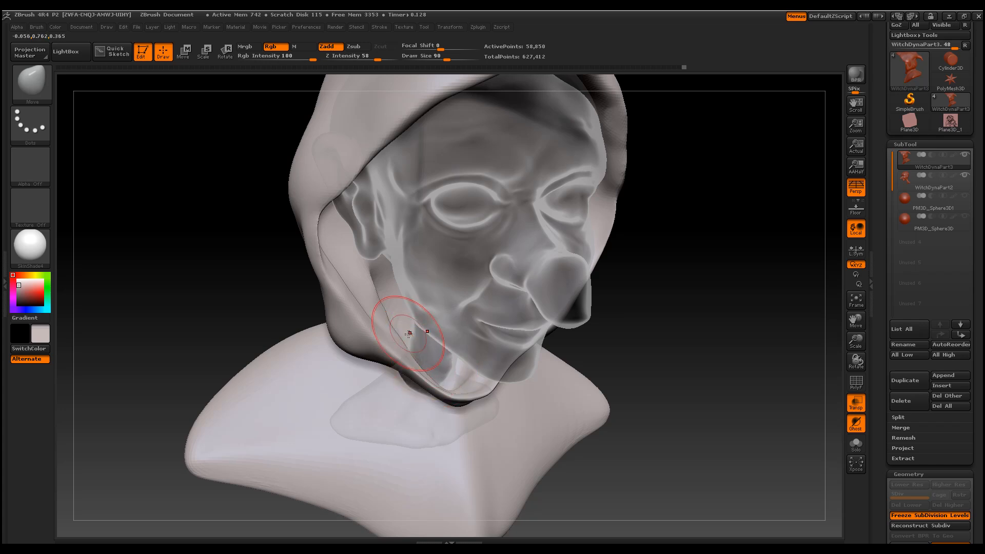
{"action": "mouse_move", "coordinate": [725, 388]}
{"action": "left_mouse_down"}
{"action": "mouse_move", "coordinate": [662, 377]}
{"action": "mouse_move", "coordinate": [705, 367]}
{"action": "mouse_move", "coordinate": [725, 340]}
{"action": "mouse_move", "coordinate": [748, 336]}
{"action": "mouse_move", "coordinate": [682, 349]}
{"action": "left_mouse_up"}
{"action": "left_click", "coordinate": [857, 403]}
Re-mesh the hood, smooth the crease where its front meets the collar, and adjust the rim below the ear
{"action": "key", "text": "shift"}
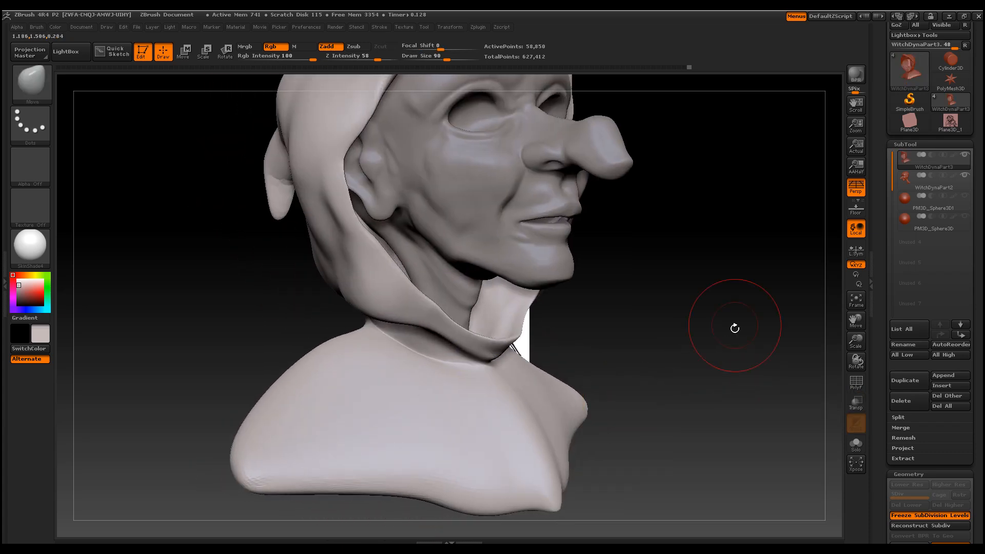
{"action": "left_click_drag", "start_coordinate": [436, 359], "coordinate": [478, 379], "text": "shift"}
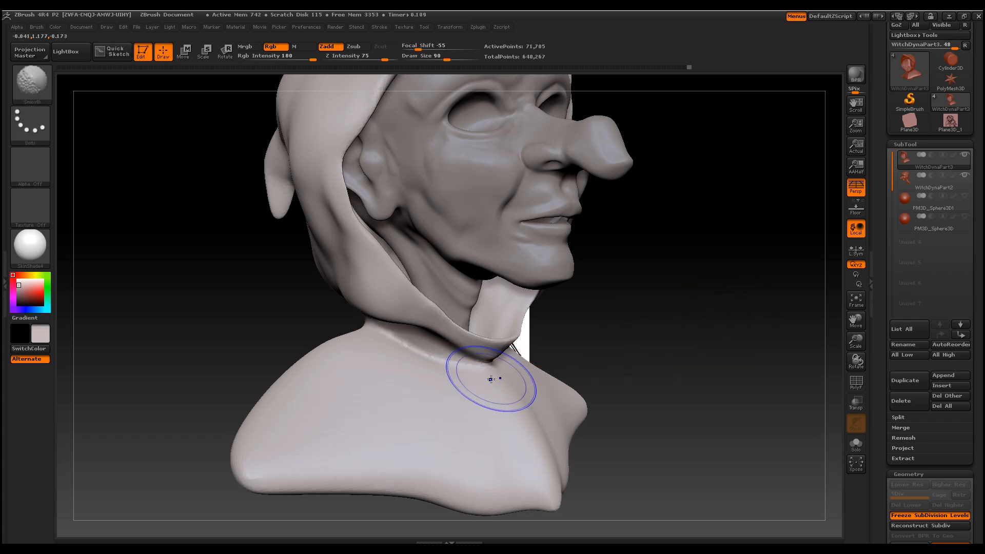
{"action": "left_click_drag", "start_coordinate": [612, 397], "coordinate": [632, 370]}
{"action": "left_click_drag", "start_coordinate": [703, 267], "coordinate": [727, 323]}
{"action": "left_click_drag", "start_coordinate": [445, 299], "coordinate": [437, 271]}
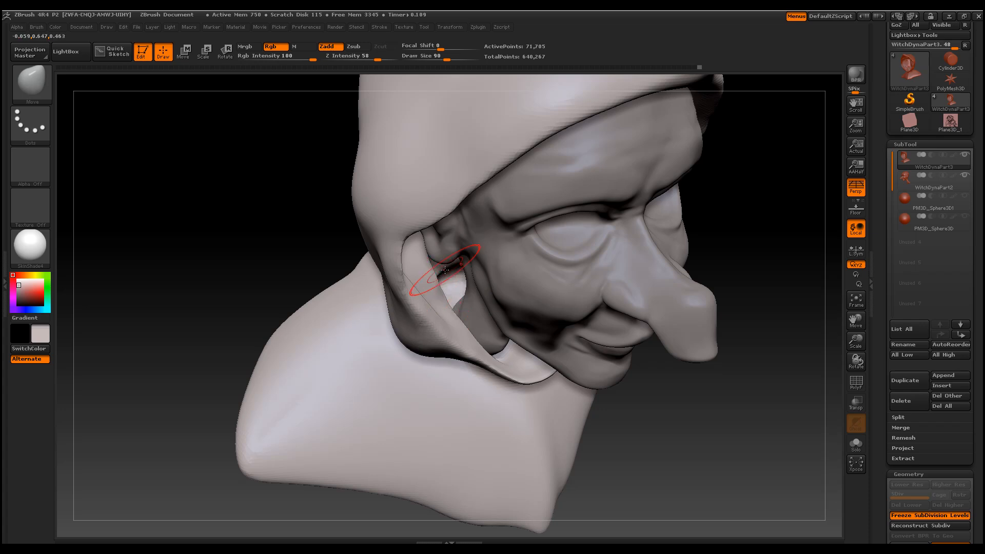
Smooth the inner folds of the hood on both sides of the cheeks and chin
{"action": "mouse_move", "coordinate": [631, 369]}
{"action": "left_mouse_down"}
{"action": "mouse_move", "coordinate": [684, 416]}
{"action": "mouse_move", "coordinate": [753, 333]}
{"action": "mouse_move", "coordinate": [744, 336]}
{"action": "left_mouse_up"}
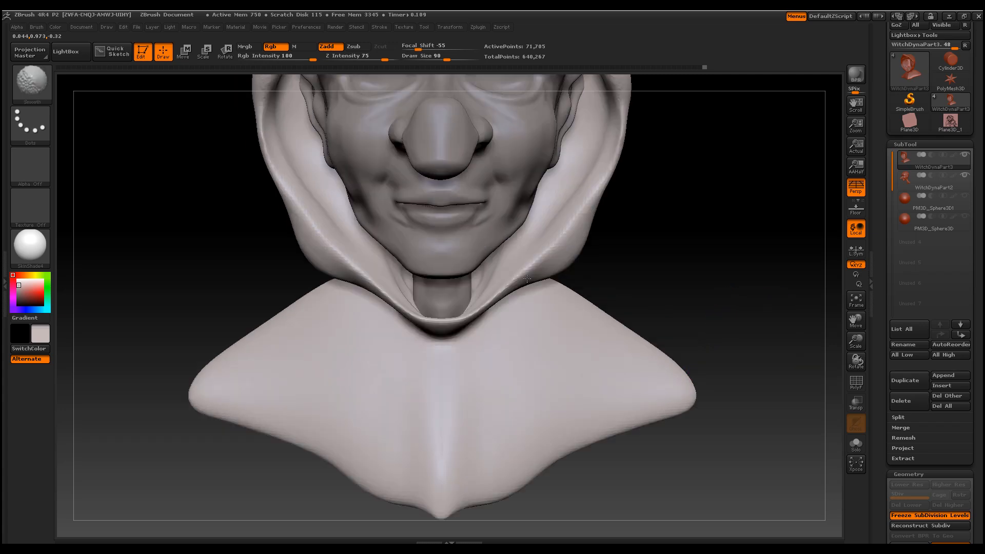
{"action": "mouse_move", "coordinate": [375, 252]}
{"action": "left_mouse_down"}
{"action": "mouse_move", "coordinate": [388, 242]}
{"action": "mouse_move", "coordinate": [347, 201]}
{"action": "mouse_move", "coordinate": [332, 196]}
{"action": "mouse_move", "coordinate": [327, 206]}
{"action": "mouse_move", "coordinate": [325, 180]}
{"action": "left_mouse_up"}
{"action": "left_click_drag", "start_coordinate": [556, 185], "coordinate": [523, 212], "text": "shift"}
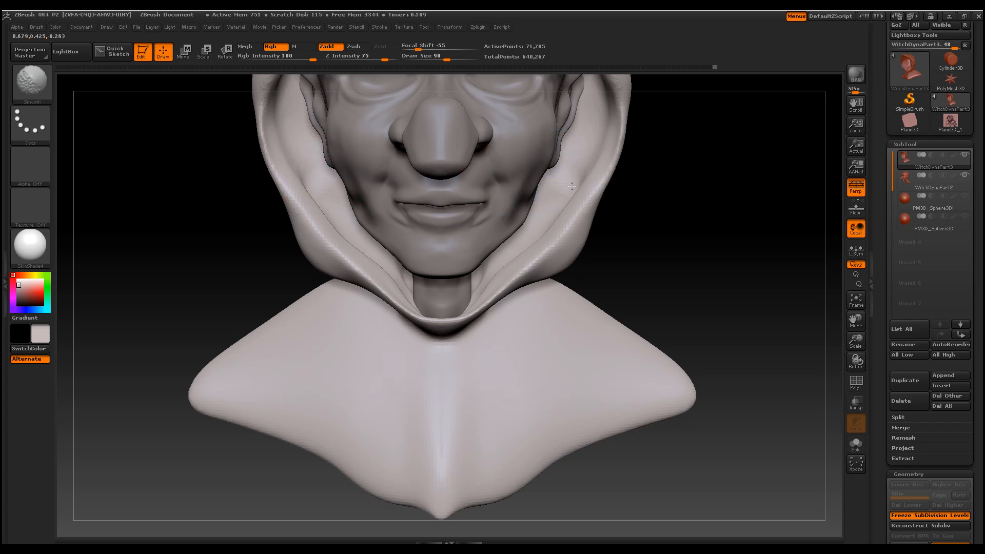
{"action": "left_click_drag", "start_coordinate": [699, 246], "coordinate": [709, 358]}
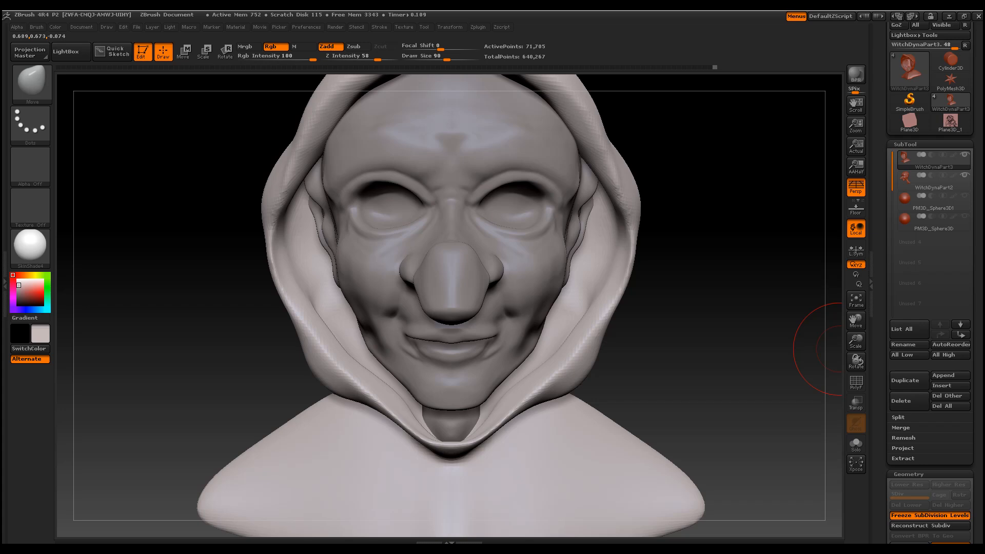
Raise the DynaMesh resolution to 328, re-mesh the hood and collar, and smooth the hood's side rim
{"action": "left_click", "coordinate": [909, 474]}
{"action": "left_click", "coordinate": [906, 308]}
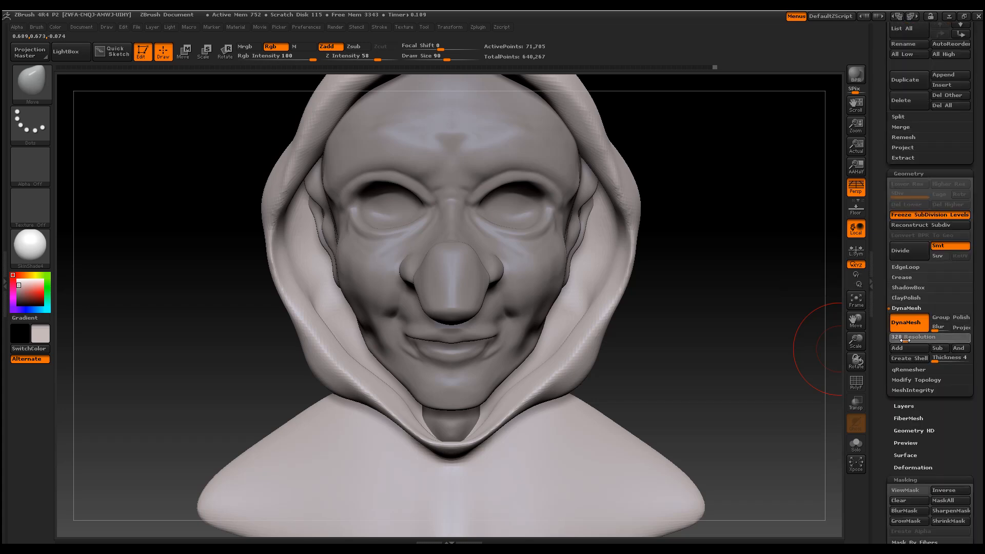
{"action": "key", "text": "ctrl"}
{"action": "left_click_drag", "start_coordinate": [725, 173], "coordinate": [741, 194], "text": "ctrl"}
{"action": "left_click_drag", "start_coordinate": [626, 252], "coordinate": [612, 166], "text": "shift"}
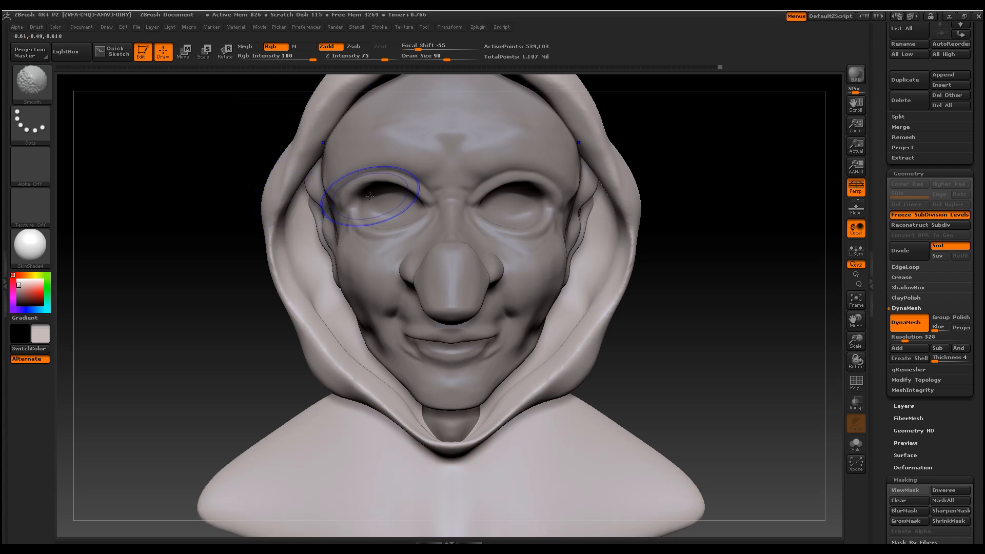
Thicken the hood's rim around the face with the Inflat brush at Draw Size 37
{"action": "left_click", "coordinate": [40, 82]}
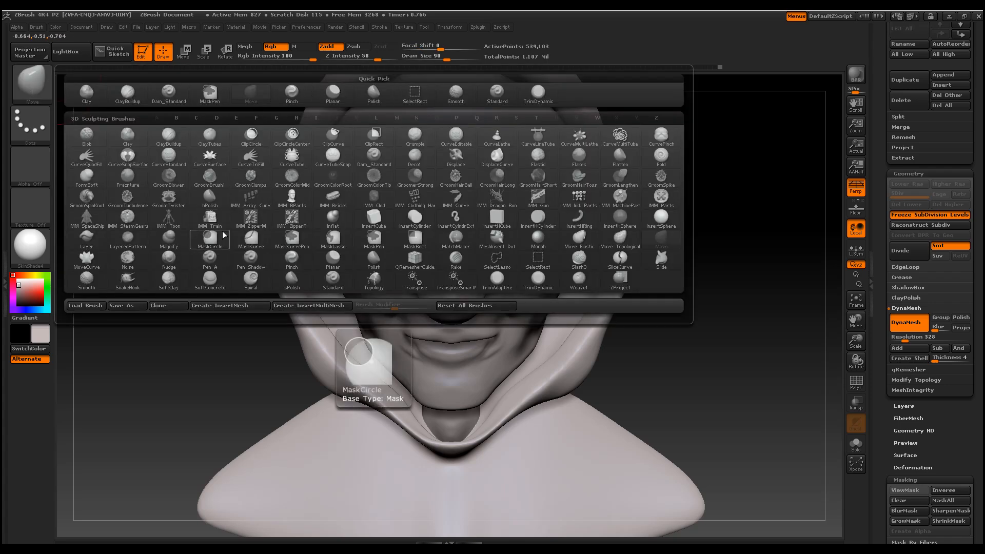
{"action": "left_click_drag", "start_coordinate": [390, 418], "coordinate": [326, 421]}
{"action": "left_click_drag", "start_coordinate": [197, 388], "coordinate": [383, 378], "text": "alt"}
{"action": "mouse_move", "coordinate": [325, 259]}
{"action": "left_mouse_down"}
{"action": "mouse_move", "coordinate": [288, 226]}
{"action": "mouse_move", "coordinate": [357, 229]}
{"action": "mouse_move", "coordinate": [128, 170]}
{"action": "left_mouse_up"}
{"action": "left_click", "coordinate": [32, 84]}
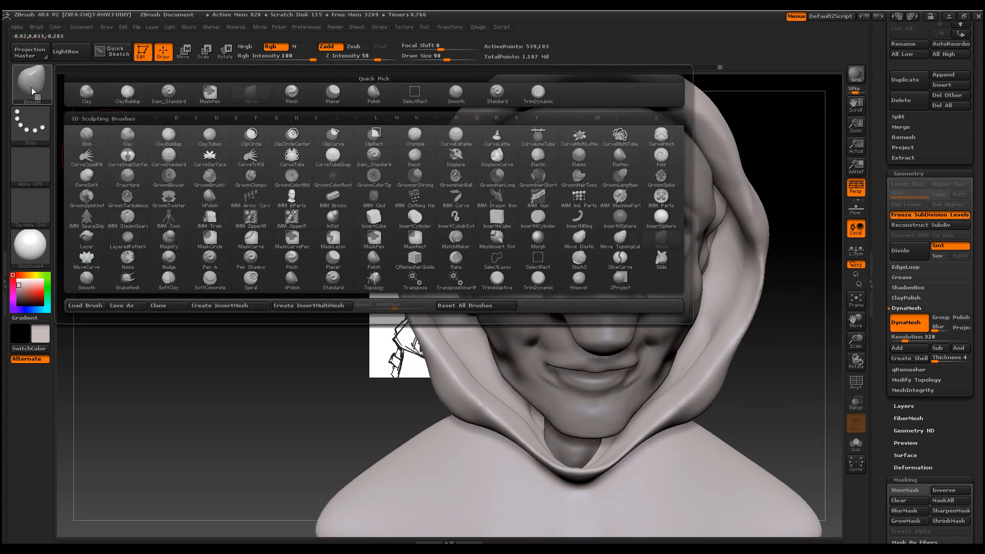
{"action": "left_click", "coordinate": [331, 220]}
{"action": "key", "text": "space"}
{"action": "mouse_move", "coordinate": [413, 222]}
{"action": "left_mouse_down"}
{"action": "mouse_move", "coordinate": [397, 228]}
{"action": "mouse_move", "coordinate": [421, 339]}
{"action": "mouse_move", "coordinate": [405, 257]}
{"action": "mouse_move", "coordinate": [419, 197]}
{"action": "mouse_move", "coordinate": [434, 344]}
{"action": "mouse_move", "coordinate": [510, 433]}
{"action": "mouse_move", "coordinate": [485, 406]}
{"action": "left_mouse_up"}
Re-mesh the hood with DynaMesh and smooth the inflated rim beside the face
{"action": "key", "text": "ctrl"}
{"action": "left_click_drag", "start_coordinate": [281, 165], "coordinate": [297, 202], "text": "ctrl"}
{"action": "key", "text": "shift"}
{"action": "left_click_drag", "start_coordinate": [415, 226], "coordinate": [404, 249], "text": "shift"}
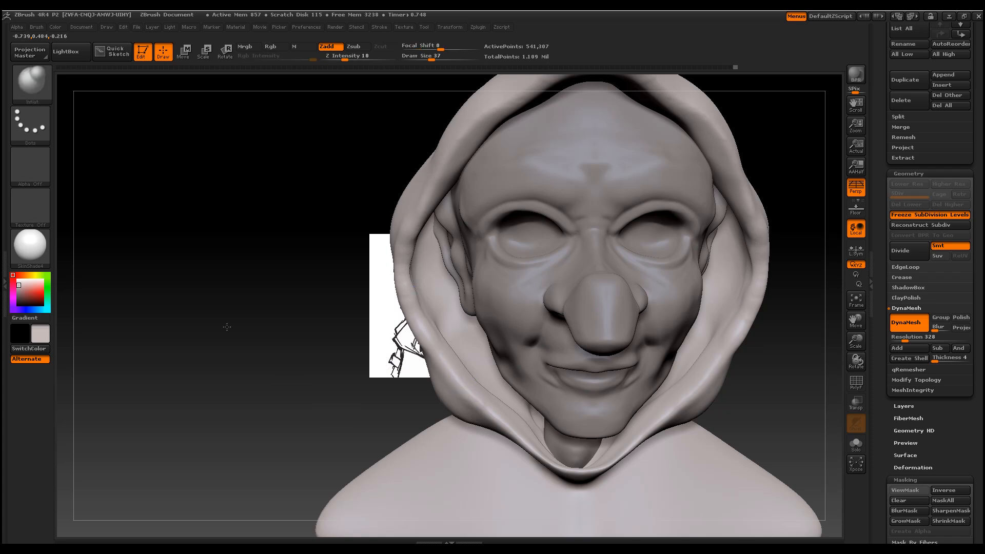
Carve a centre seam down the collar's front with the Dam_Standard brush, from the hood's chin corner to the front tip
{"action": "left_click_drag", "start_coordinate": [294, 398], "coordinate": [161, 237], "text": "alt"}
{"action": "left_click", "coordinate": [33, 87]}
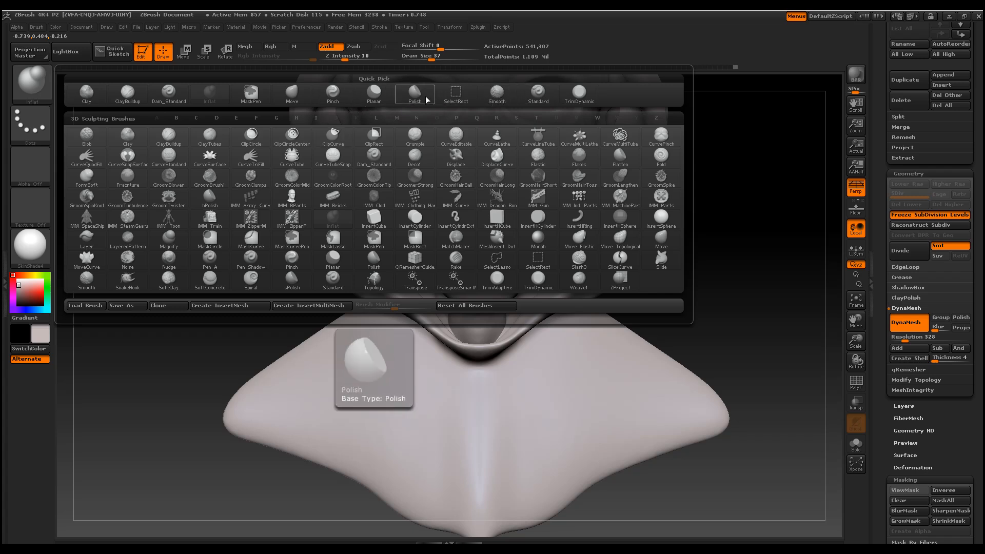
{"action": "left_click", "coordinate": [166, 95]}
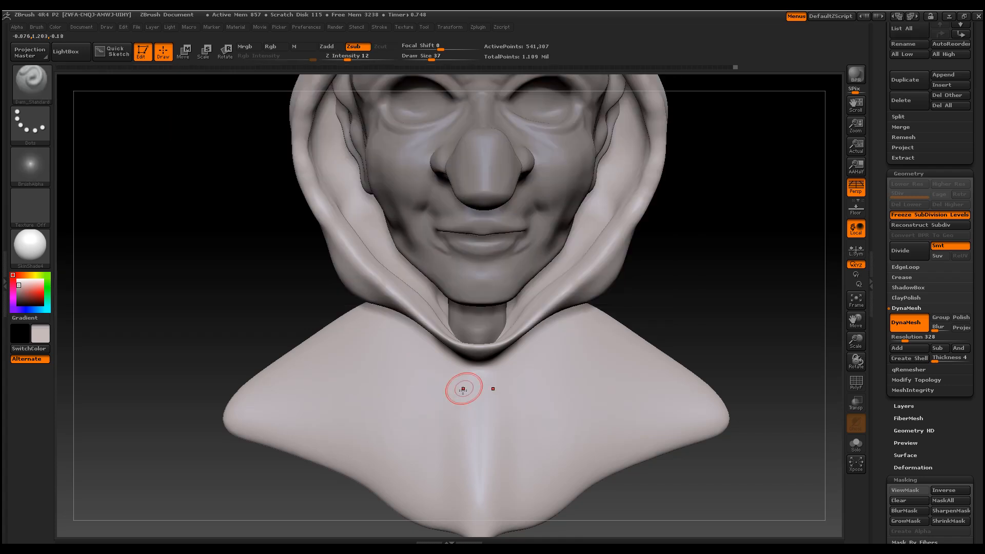
{"action": "mouse_move", "coordinate": [741, 354]}
{"action": "left_mouse_down"}
{"action": "mouse_move", "coordinate": [746, 303]}
{"action": "mouse_move", "coordinate": [728, 308]}
{"action": "left_mouse_up"}
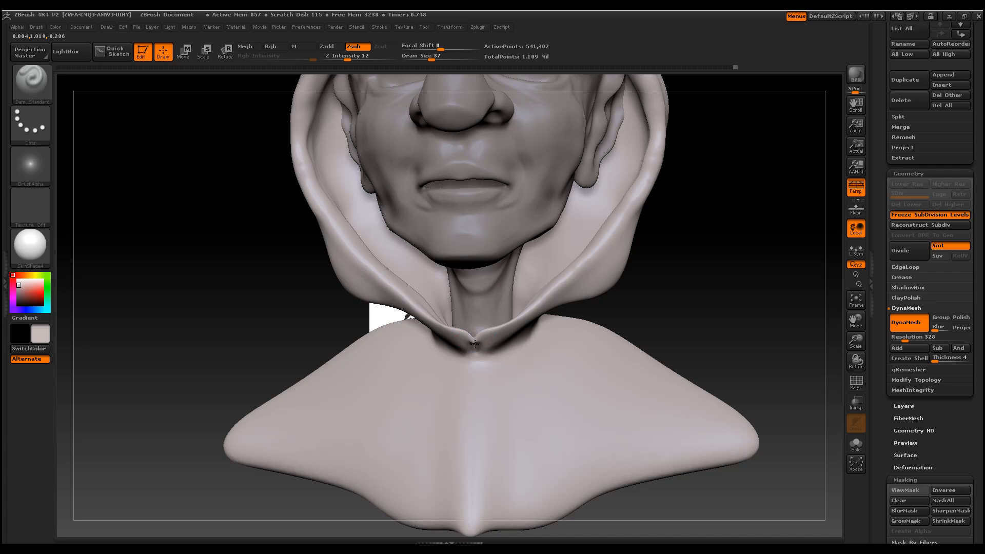
{"action": "left_click_drag", "start_coordinate": [471, 353], "coordinate": [474, 407]}
{"action": "mouse_move", "coordinate": [476, 487]}
{"action": "left_mouse_down"}
{"action": "mouse_move", "coordinate": [469, 519]}
{"action": "mouse_move", "coordinate": [567, 461]}
{"action": "left_mouse_up"}
{"action": "left_click_drag", "start_coordinate": [630, 367], "coordinate": [574, 477]}
{"action": "left_click_drag", "start_coordinate": [468, 458], "coordinate": [468, 503]}
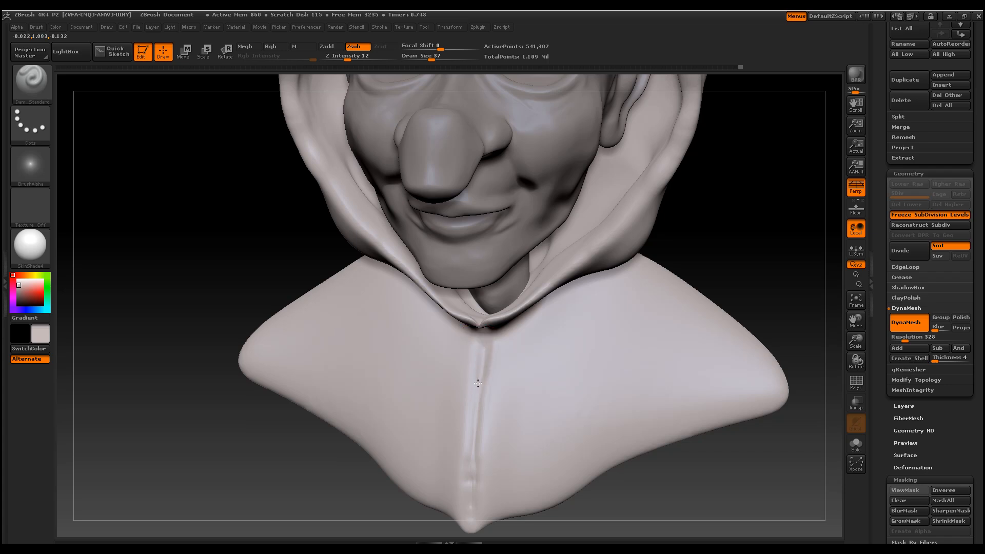
{"action": "left_click_drag", "start_coordinate": [472, 535], "coordinate": [451, 518]}
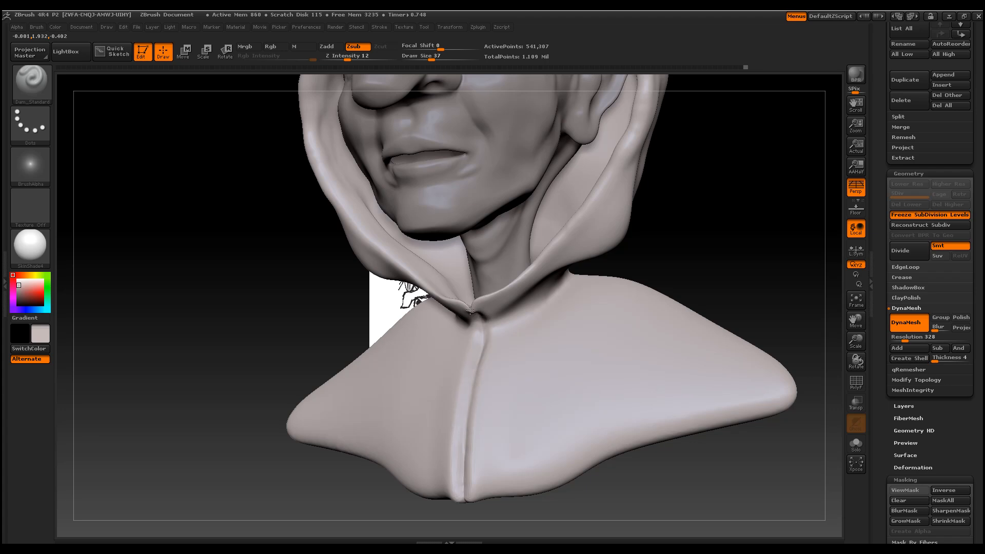
{"action": "left_click_drag", "start_coordinate": [471, 313], "coordinate": [445, 317]}
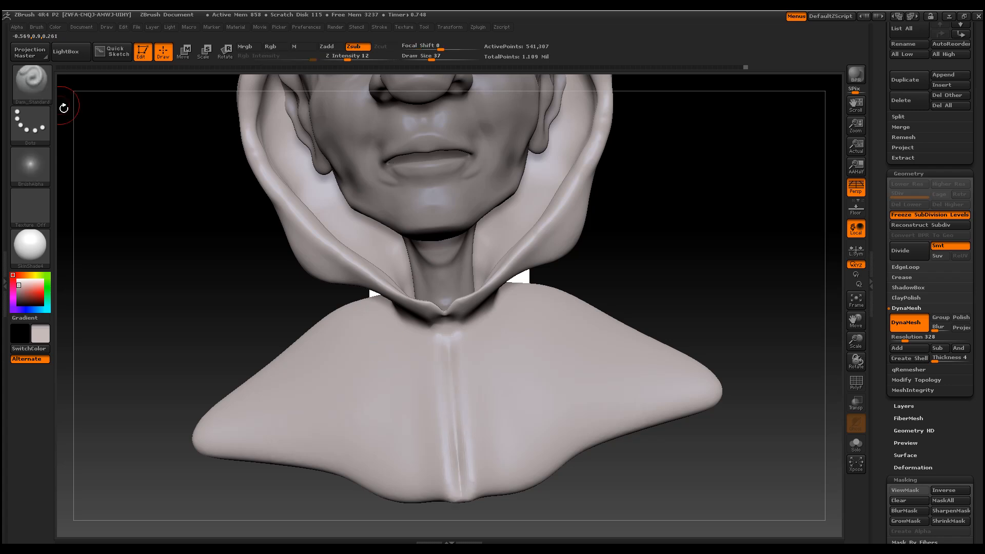
Build up the hood's front corner below the chin with the Standard brush at Z Intensity 25
{"action": "left_click", "coordinate": [38, 90]}
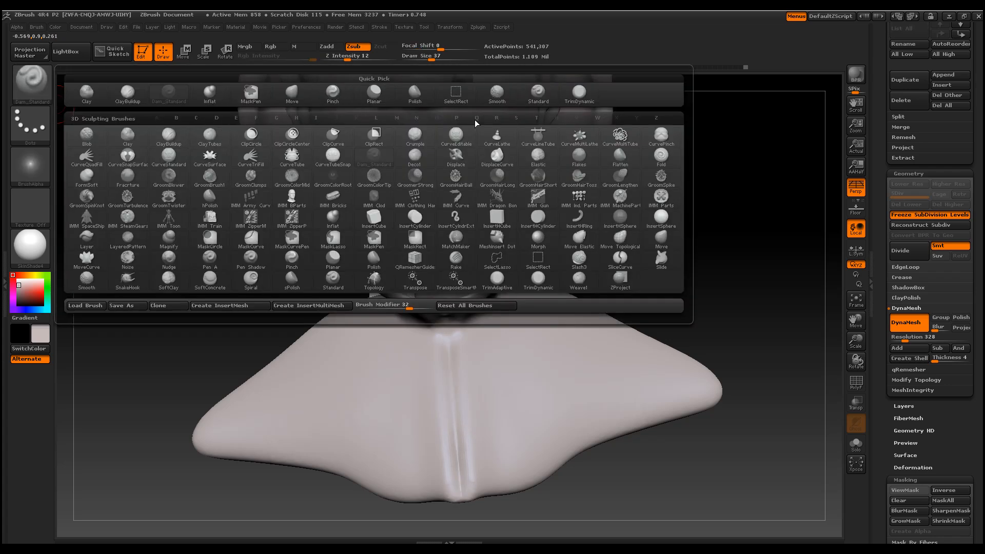
{"action": "left_click", "coordinate": [539, 94]}
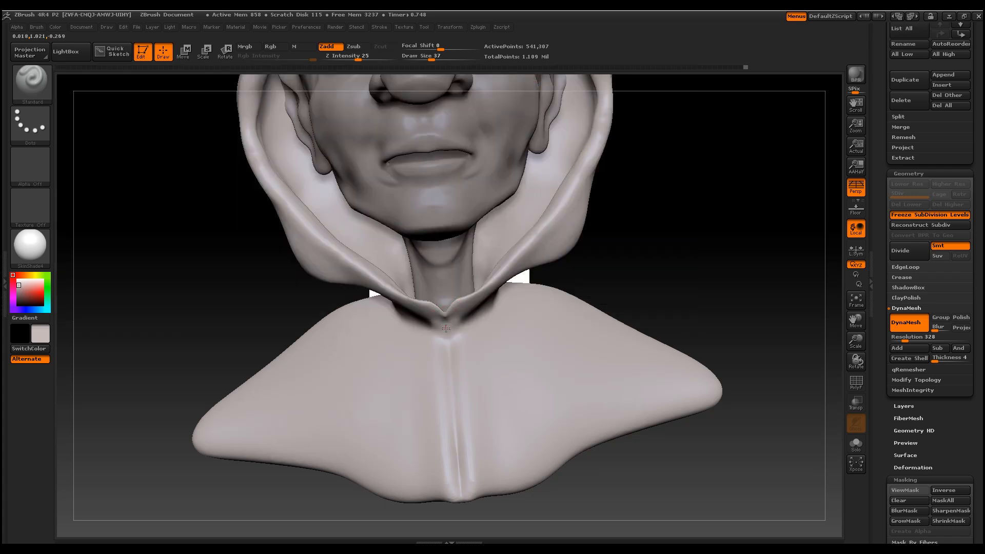
{"action": "left_click_drag", "start_coordinate": [445, 315], "coordinate": [443, 299]}
{"action": "left_click_drag", "start_coordinate": [666, 279], "coordinate": [508, 304]}
{"action": "left_click_drag", "start_coordinate": [621, 349], "coordinate": [671, 340]}
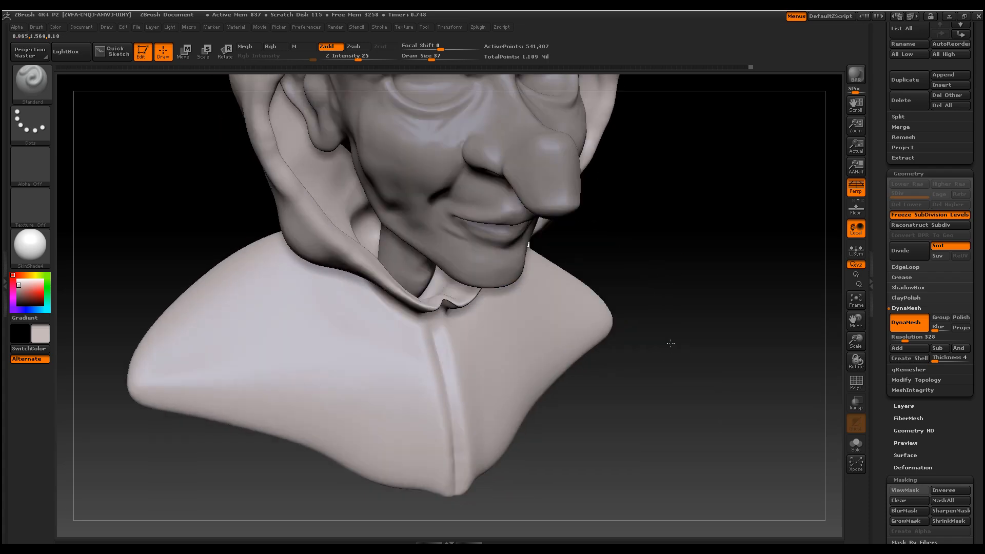
Raise a band along the collar's centre seam with the Standard brush, then flatten it with TrimAdaptive at Draw Size 22
{"action": "mouse_move", "coordinate": [445, 301]}
{"action": "left_mouse_down"}
{"action": "mouse_move", "coordinate": [435, 333]}
{"action": "mouse_move", "coordinate": [459, 493]}
{"action": "left_mouse_up"}
{"action": "left_click_drag", "start_coordinate": [631, 455], "coordinate": [641, 426]}
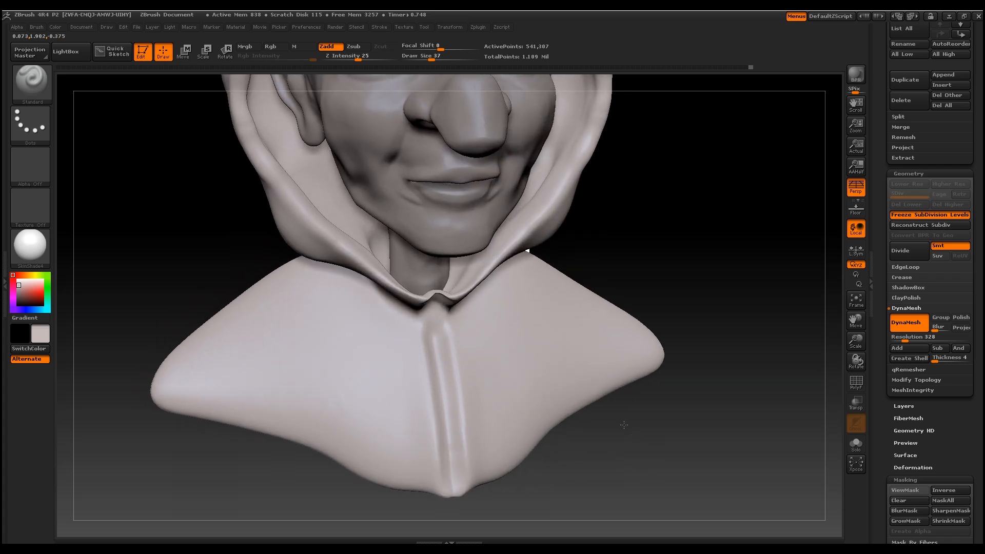
{"action": "left_click", "coordinate": [31, 82]}
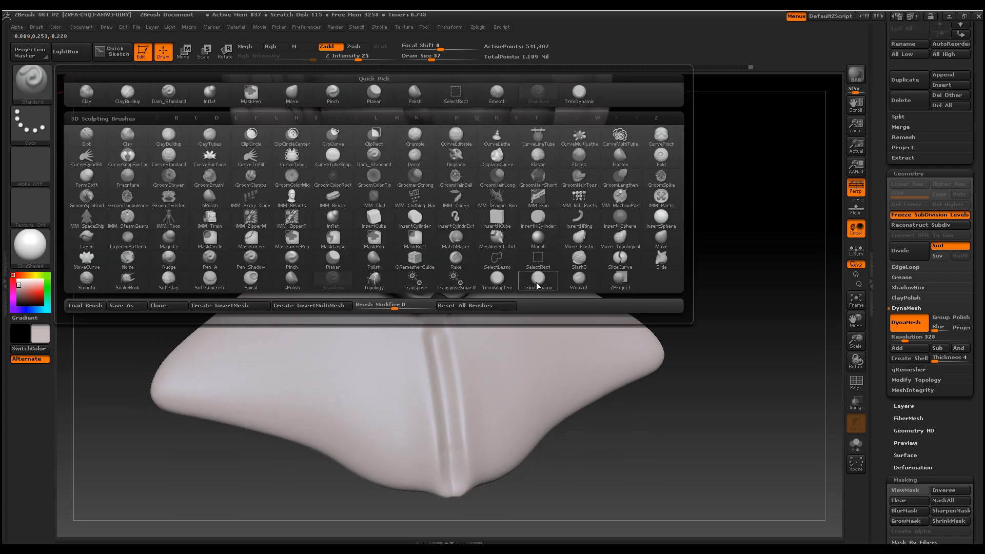
{"action": "left_click", "coordinate": [496, 283]}
{"action": "key", "text": "space"}
{"action": "mouse_move", "coordinate": [437, 296]}
{"action": "left_mouse_down"}
{"action": "mouse_move", "coordinate": [428, 296]}
{"action": "mouse_move", "coordinate": [436, 293]}
{"action": "left_mouse_up"}
{"action": "mouse_move", "coordinate": [639, 307]}
{"action": "left_mouse_down"}
{"action": "mouse_move", "coordinate": [521, 323]}
{"action": "mouse_move", "coordinate": [444, 309]}
{"action": "mouse_move", "coordinate": [436, 465]}
{"action": "mouse_move", "coordinate": [440, 344]}
{"action": "left_mouse_up"}
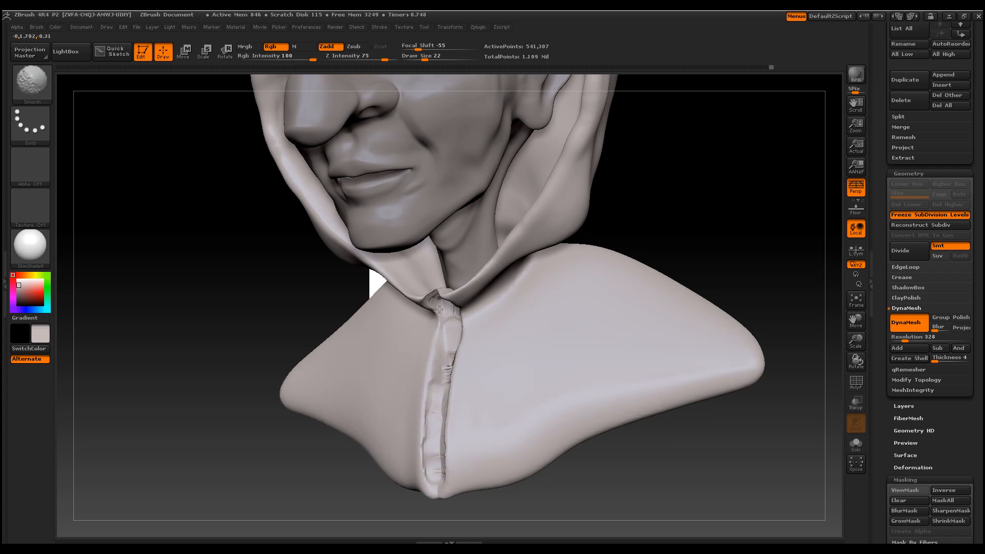
Re-mesh the hood with DynaMesh and smooth the trimmed band down the collar's front
{"action": "key", "text": "ctrl"}
{"action": "mouse_move", "coordinate": [704, 209]}
{"action": "left_mouse_down", "text": "ctrl"}
{"action": "mouse_move", "coordinate": [715, 198]}
{"action": "mouse_move", "coordinate": [594, 248]}
{"action": "mouse_move", "coordinate": [427, 291]}
{"action": "left_mouse_up", "text": "ctrl"}
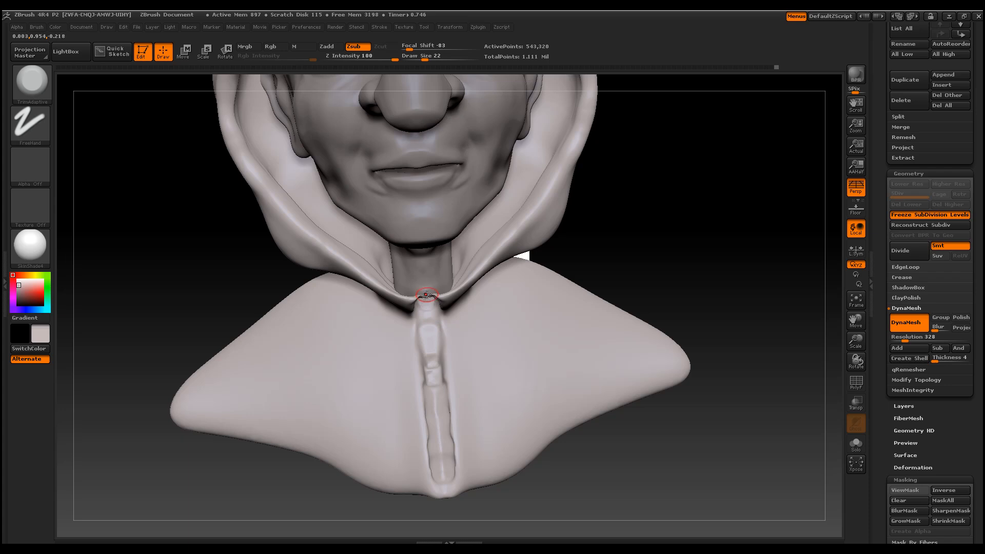
{"action": "key", "text": "shift"}
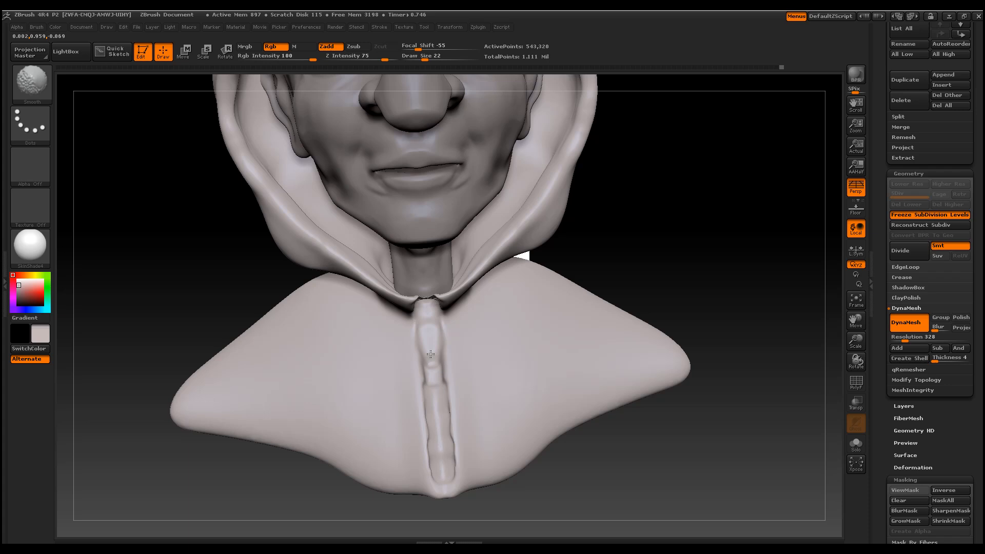
{"action": "left_click_drag", "start_coordinate": [660, 264], "coordinate": [184, 166]}
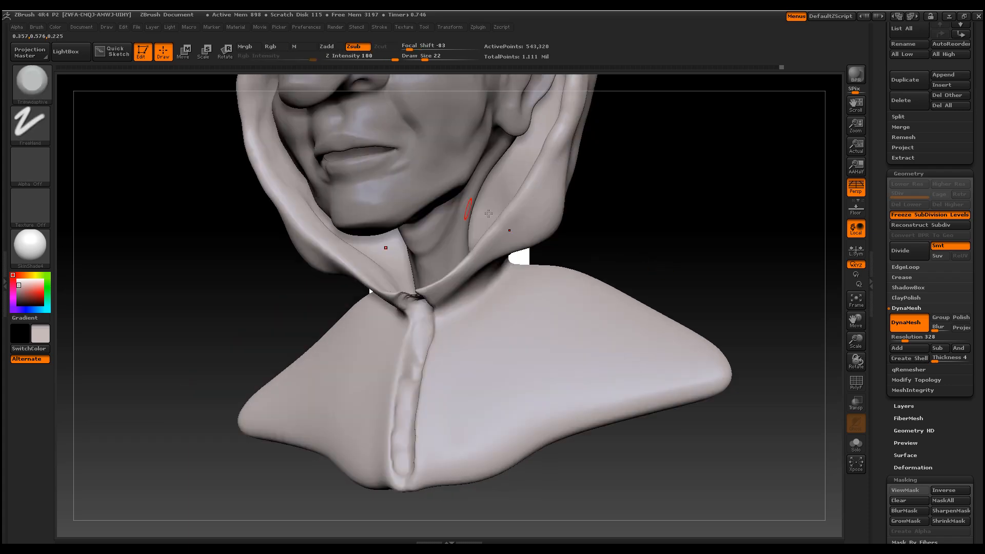
Swell the hood's two front corners below the chin with the Inflat brush at Z Intensity 10 and smooth them
{"action": "left_click", "coordinate": [31, 94]}
{"action": "left_click", "coordinate": [274, 100]}
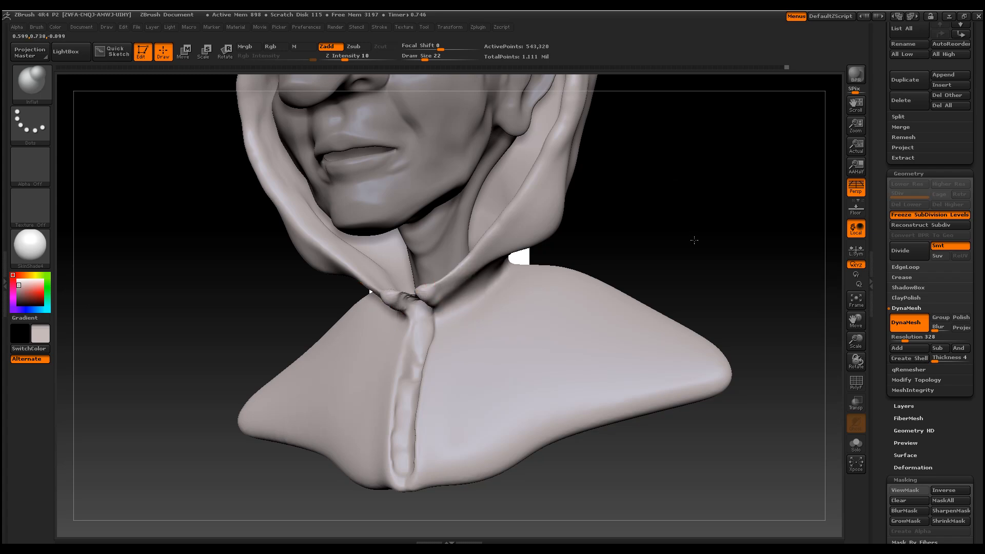
{"action": "left_click_drag", "start_coordinate": [694, 240], "coordinate": [739, 292]}
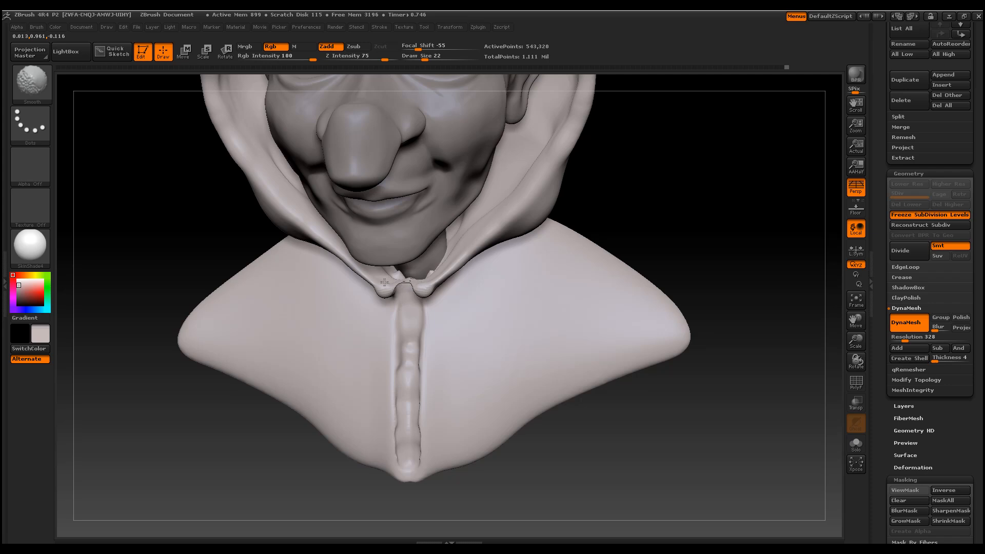
{"action": "key", "text": "shift"}
{"action": "left_click_drag", "start_coordinate": [628, 237], "coordinate": [669, 209]}
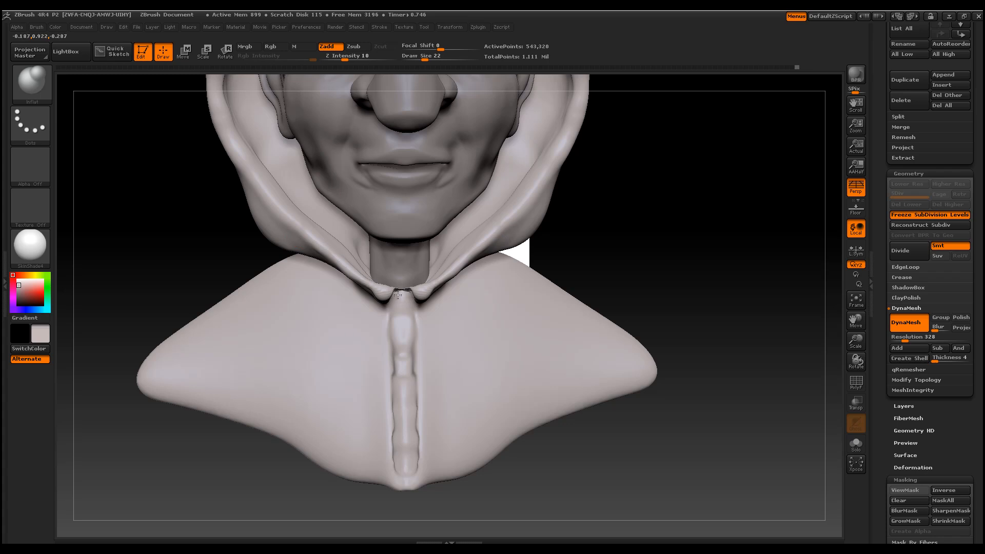
Smooth the notch between the hood's front corners, re-mesh with DynaMesh, and soften the collar's centre band
{"action": "key", "text": "shift"}
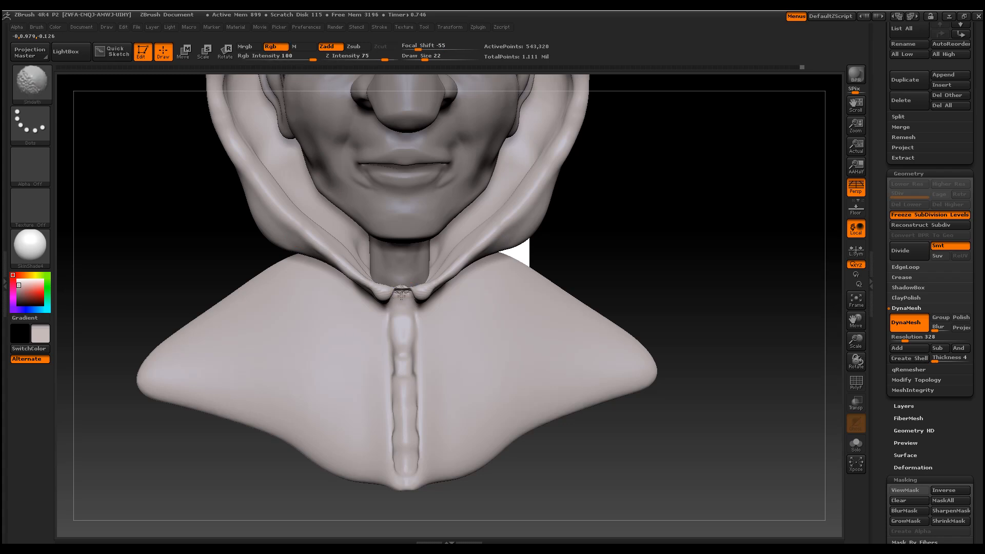
{"action": "key", "text": "ctrl"}
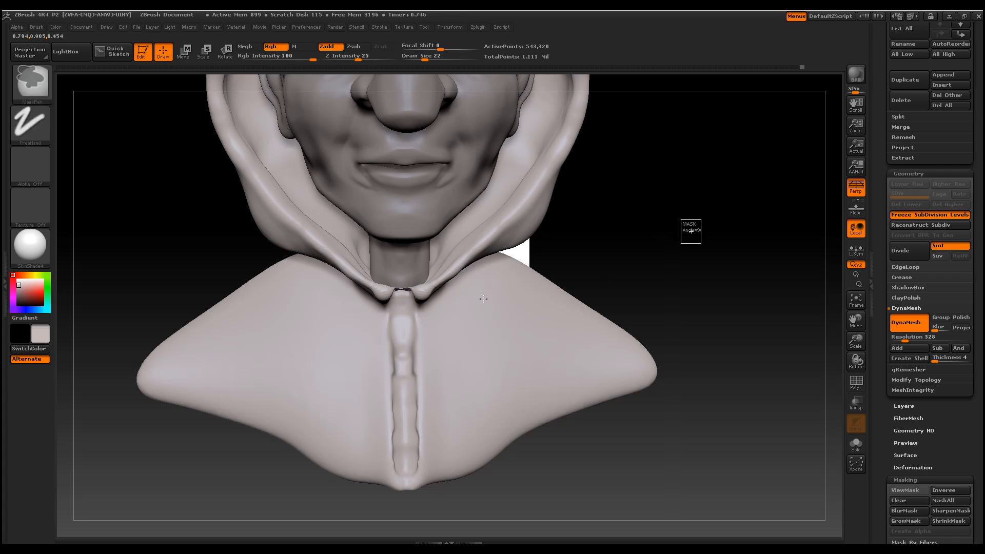
{"action": "key", "text": "shift"}
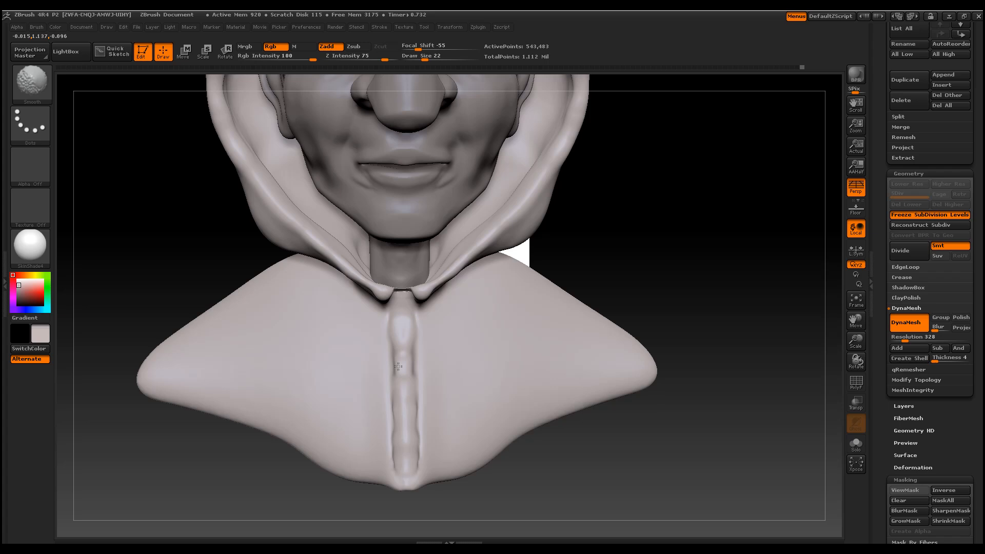
Even out the collar's centre band and the hood's outer rim with the Polish brush at Z Intensity 25
{"action": "left_click", "coordinate": [40, 90]}
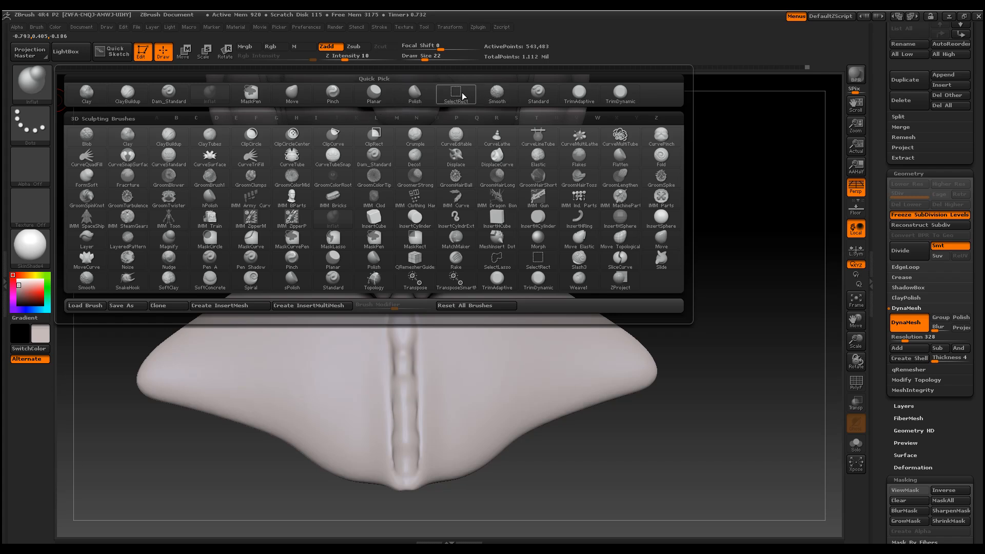
{"action": "left_click", "coordinate": [428, 95]}
{"action": "mouse_move", "coordinate": [392, 318]}
{"action": "left_mouse_down"}
{"action": "mouse_move", "coordinate": [391, 374]}
{"action": "mouse_move", "coordinate": [405, 309]}
{"action": "left_mouse_up"}
{"action": "mouse_move", "coordinate": [405, 484]}
{"action": "left_mouse_down"}
{"action": "mouse_move", "coordinate": [391, 308]}
{"action": "mouse_move", "coordinate": [384, 463]}
{"action": "mouse_move", "coordinate": [385, 326]}
{"action": "left_mouse_up"}
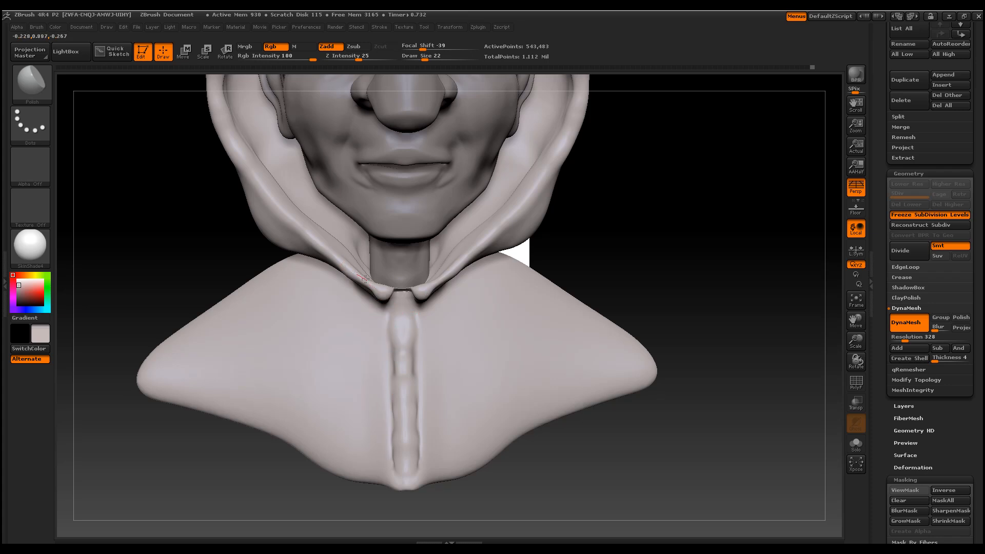
{"action": "mouse_move", "coordinate": [246, 167]}
{"action": "left_mouse_down"}
{"action": "mouse_move", "coordinate": [216, 110]}
{"action": "mouse_move", "coordinate": [265, 200]}
{"action": "left_mouse_up"}
{"action": "mouse_move", "coordinate": [346, 264]}
{"action": "left_mouse_down"}
{"action": "mouse_move", "coordinate": [260, 193]}
{"action": "mouse_move", "coordinate": [387, 303]}
{"action": "left_mouse_up"}
Smooth the inside of the notch between the hood's corners with Smooth at Z Intensity 100 and re-mesh with DynaMesh
{"action": "mouse_move", "coordinate": [564, 294]}
{"action": "left_mouse_down"}
{"action": "mouse_move", "coordinate": [633, 301]}
{"action": "mouse_move", "coordinate": [643, 311]}
{"action": "left_mouse_up"}
{"action": "key", "text": "shift"}
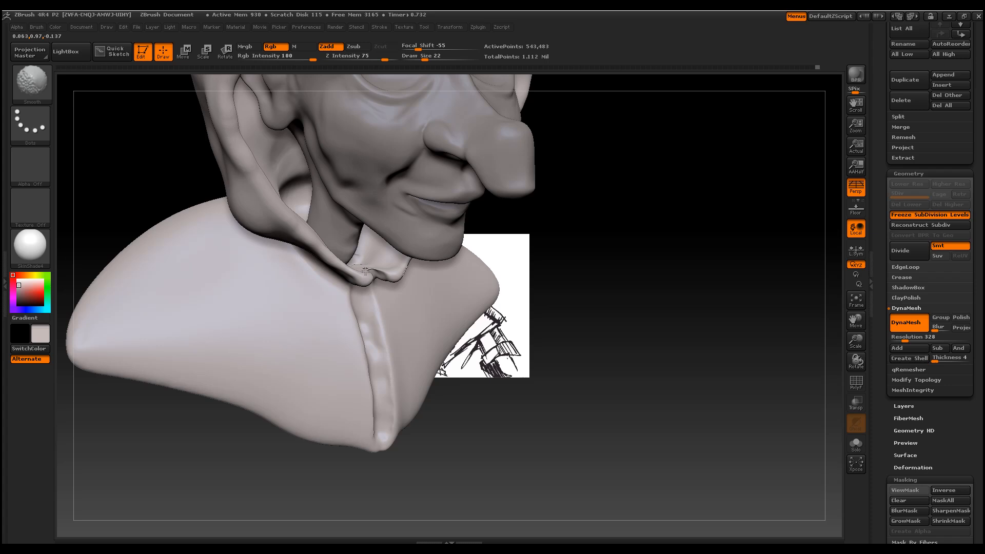
{"action": "left_click_drag", "start_coordinate": [619, 298], "coordinate": [635, 325]}
{"action": "left_click_drag", "start_coordinate": [376, 280], "coordinate": [369, 274], "text": "shift"}
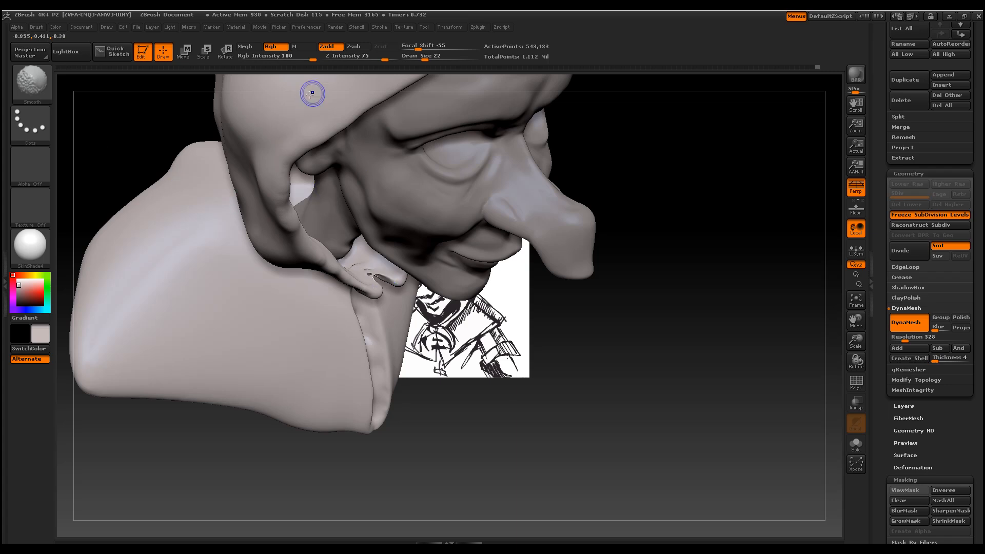
{"action": "left_click_drag", "start_coordinate": [384, 59], "coordinate": [400, 60]}
{"action": "left_click", "coordinate": [368, 273]}
{"action": "key", "text": "ctrl"}
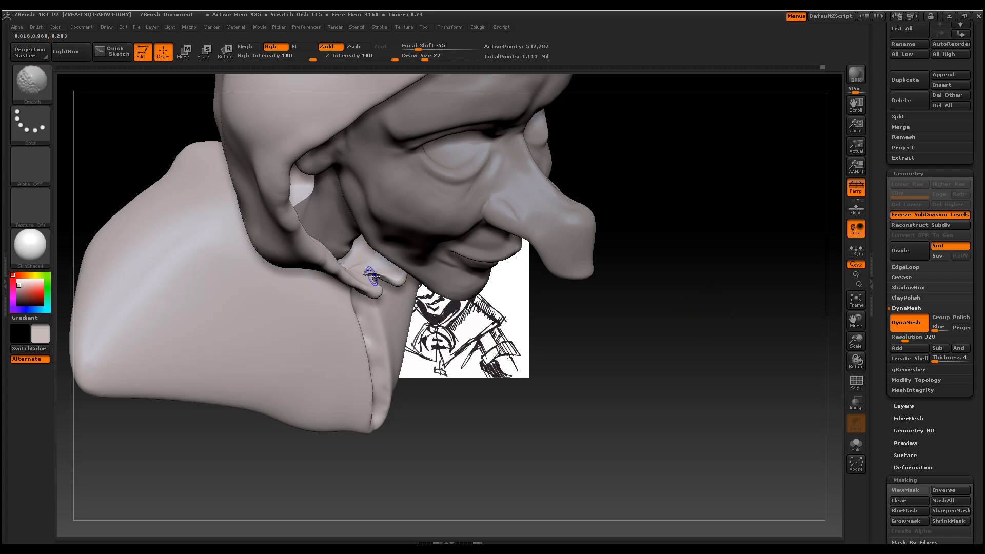
{"action": "left_click_drag", "start_coordinate": [362, 277], "coordinate": [375, 284], "text": "shift"}
{"action": "mouse_move", "coordinate": [650, 376]}
{"action": "left_mouse_down"}
{"action": "mouse_move", "coordinate": [625, 340]}
{"action": "mouse_move", "coordinate": [616, 285]}
{"action": "mouse_move", "coordinate": [579, 270]}
{"action": "mouse_move", "coordinate": [376, 282]}
{"action": "left_mouse_up"}
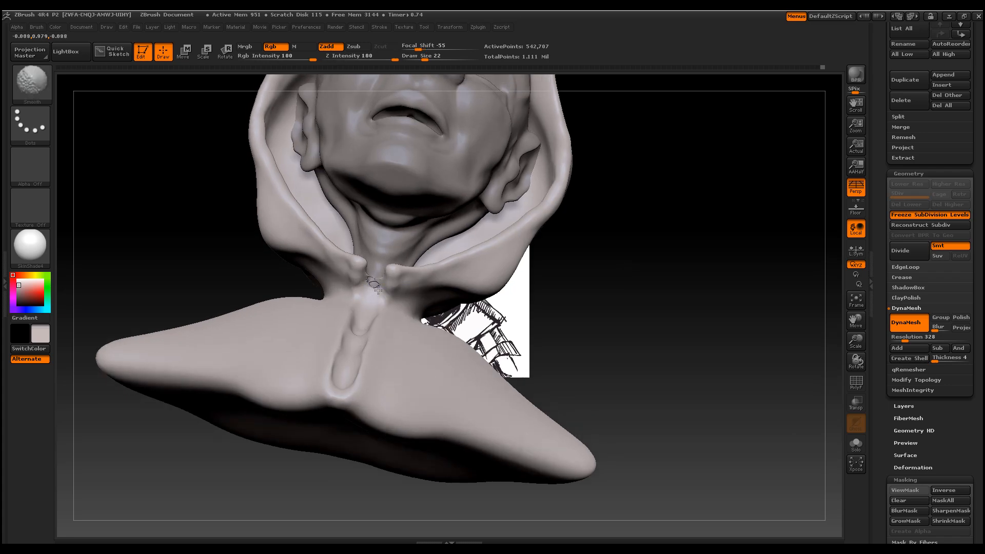
Try to flatten the notch between the hood's front corners with the TrimDynamic brush
{"action": "left_click", "coordinate": [46, 91]}
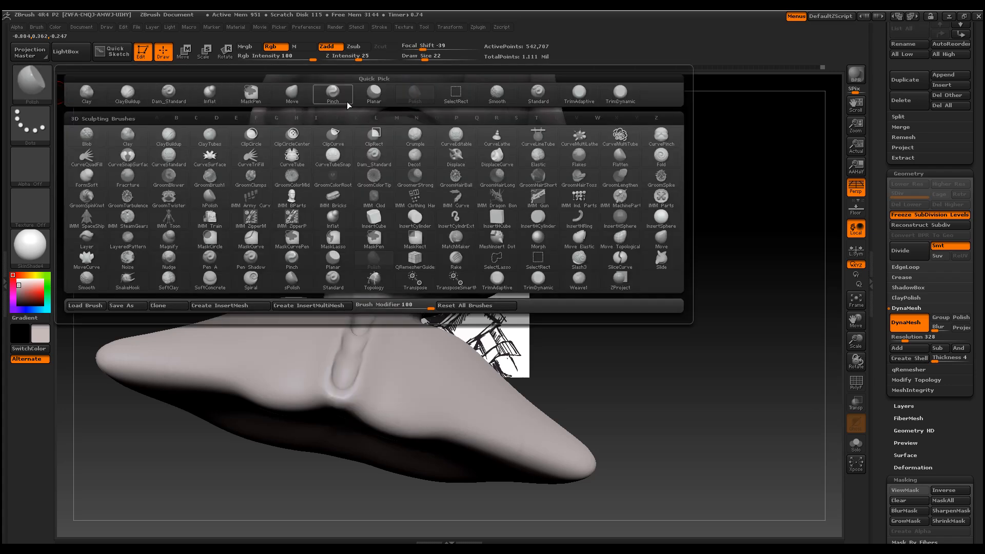
{"action": "left_click", "coordinate": [621, 92]}
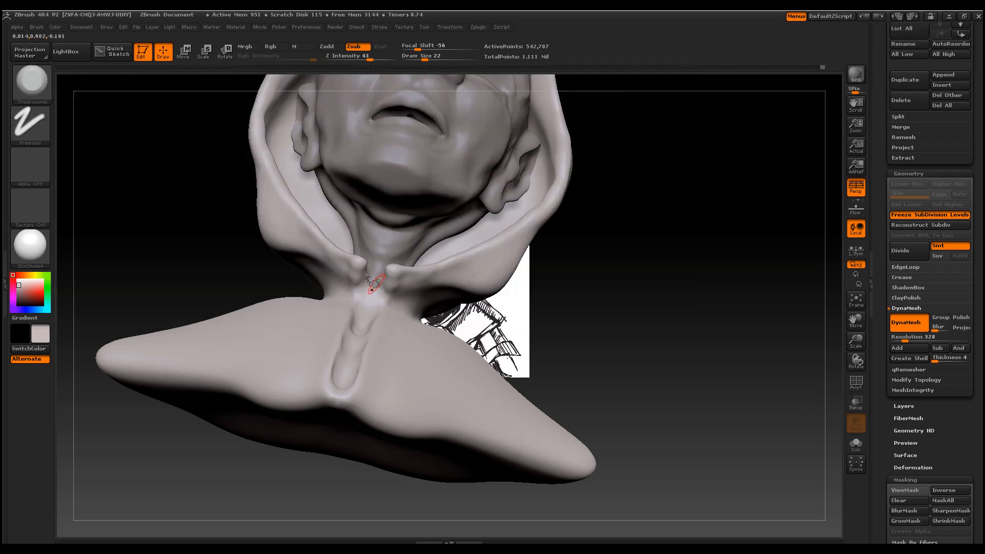
{"action": "key", "text": "ctrl+z"}
Smooth the thin, ragged edge at the base of the notch between the hood's front corners
{"action": "key", "text": "shift"}
{"action": "left_click_drag", "start_coordinate": [366, 274], "coordinate": [370, 285], "text": "shift"}
{"action": "mouse_move", "coordinate": [575, 331]}
{"action": "left_mouse_down"}
{"action": "mouse_move", "coordinate": [582, 410]}
{"action": "mouse_move", "coordinate": [608, 464]}
{"action": "left_mouse_up"}
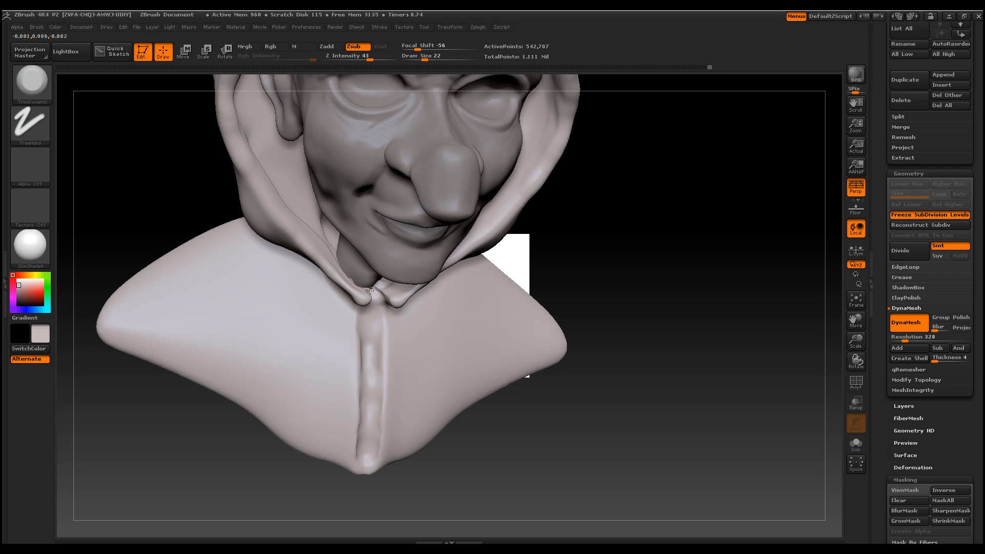
{"action": "key", "text": "shift"}
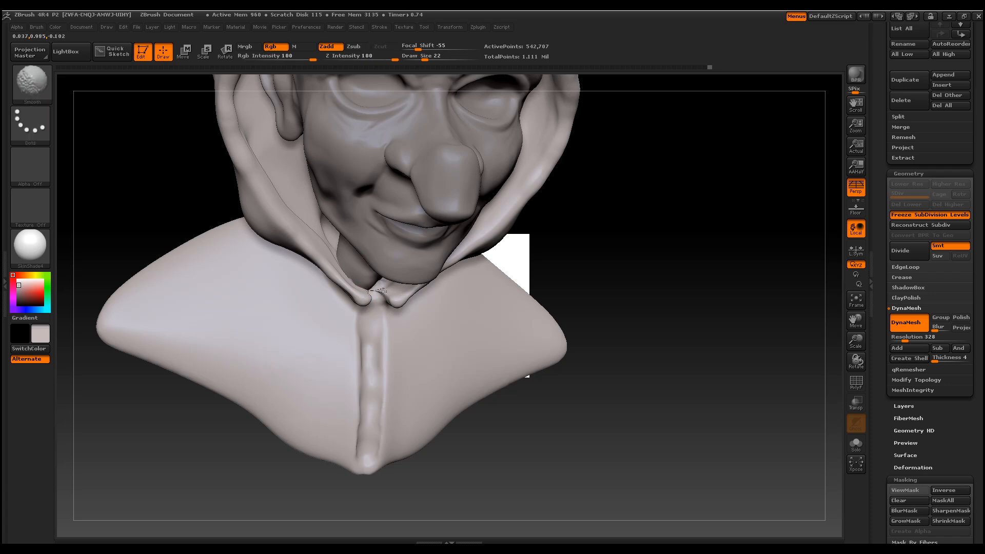
{"action": "left_click_drag", "start_coordinate": [595, 351], "coordinate": [581, 281]}
{"action": "mouse_move", "coordinate": [856, 341]}
{"action": "left_mouse_down"}
{"action": "mouse_move", "coordinate": [910, 422]}
{"action": "mouse_move", "coordinate": [644, 358]}
{"action": "left_mouse_up"}
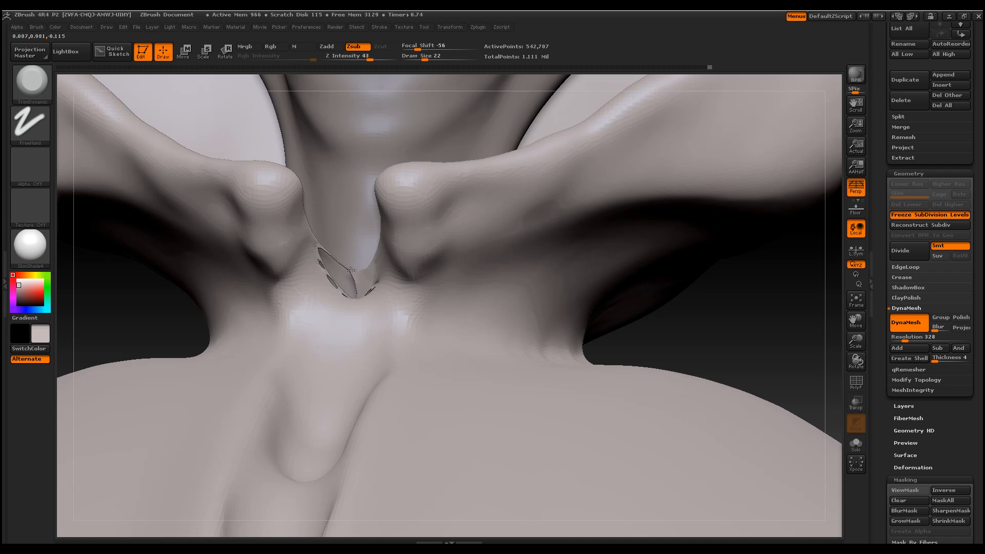
{"action": "key", "text": "shift"}
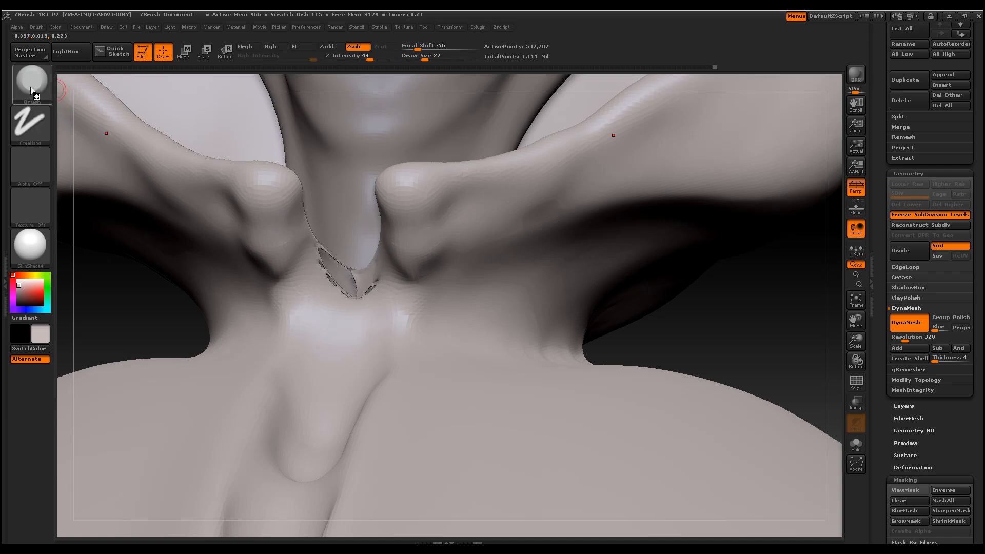
Flatten the jagged edge at the base of the hood's notch with the Planar brush at Z Intensity 100
{"action": "left_click", "coordinate": [20, 75]}
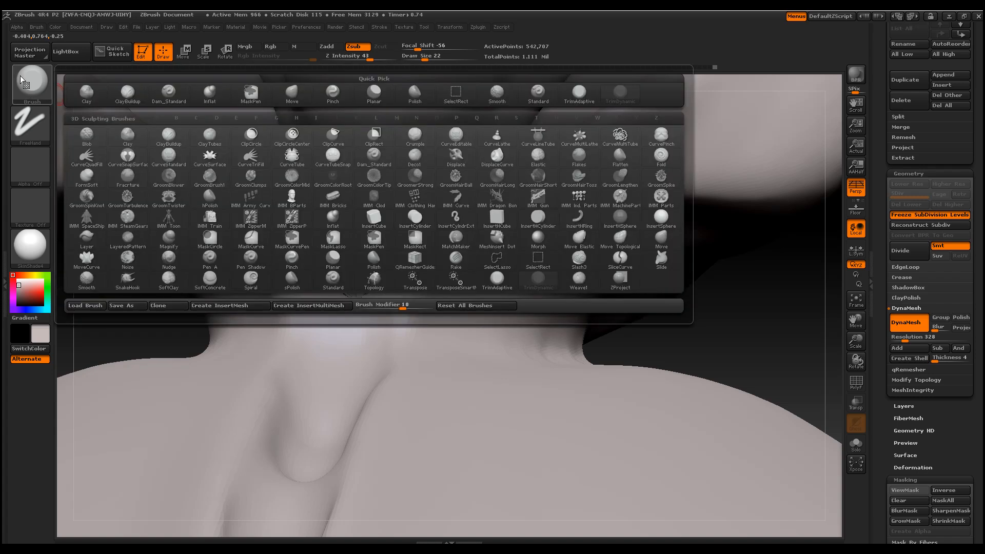
{"action": "left_click", "coordinate": [374, 92]}
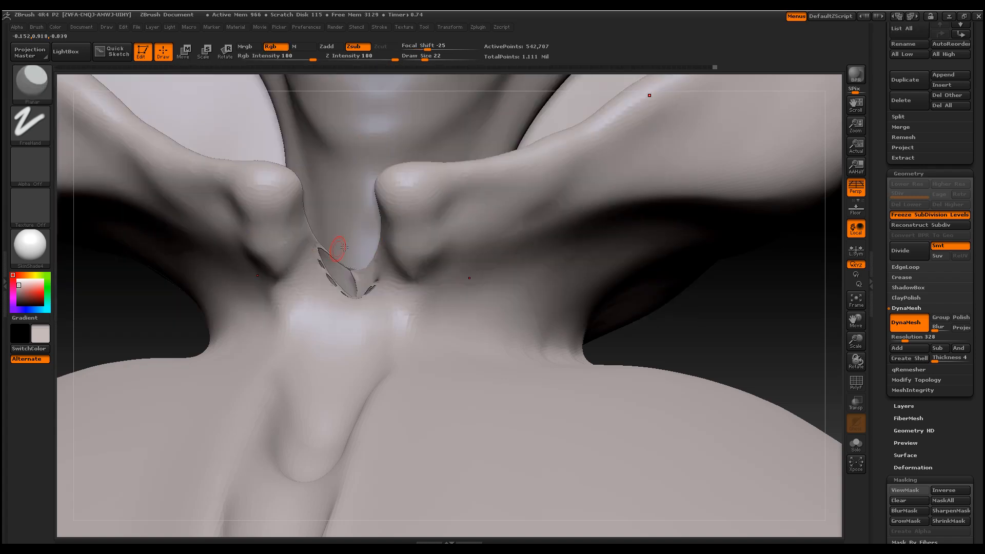
{"action": "mouse_move", "coordinate": [362, 269]}
{"action": "left_mouse_down"}
{"action": "mouse_move", "coordinate": [359, 285]}
{"action": "mouse_move", "coordinate": [362, 264]}
{"action": "left_mouse_up"}
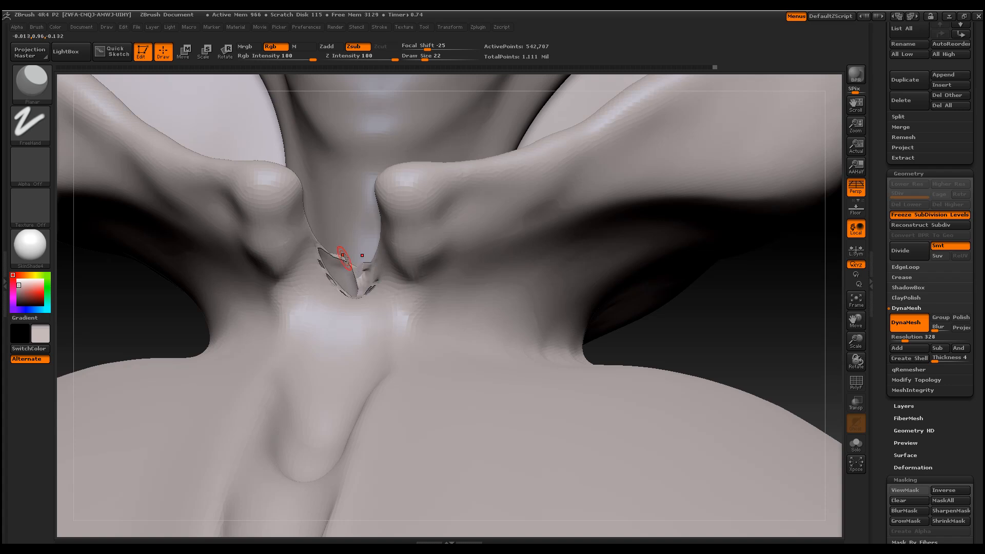
Re-mesh the hood at DynaMesh Resolution 168 and smooth the leftover shards at the base of the notch
{"action": "left_click_drag", "start_coordinate": [907, 340], "coordinate": [899, 339]}
{"action": "left_click_drag", "start_coordinate": [792, 313], "coordinate": [808, 329], "text": "ctrl"}
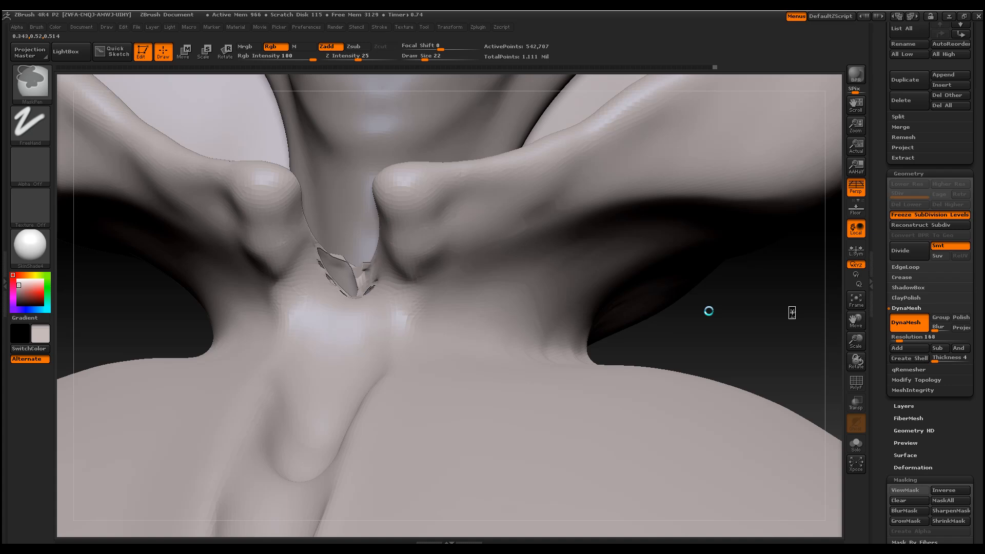
{"action": "key", "text": "shift"}
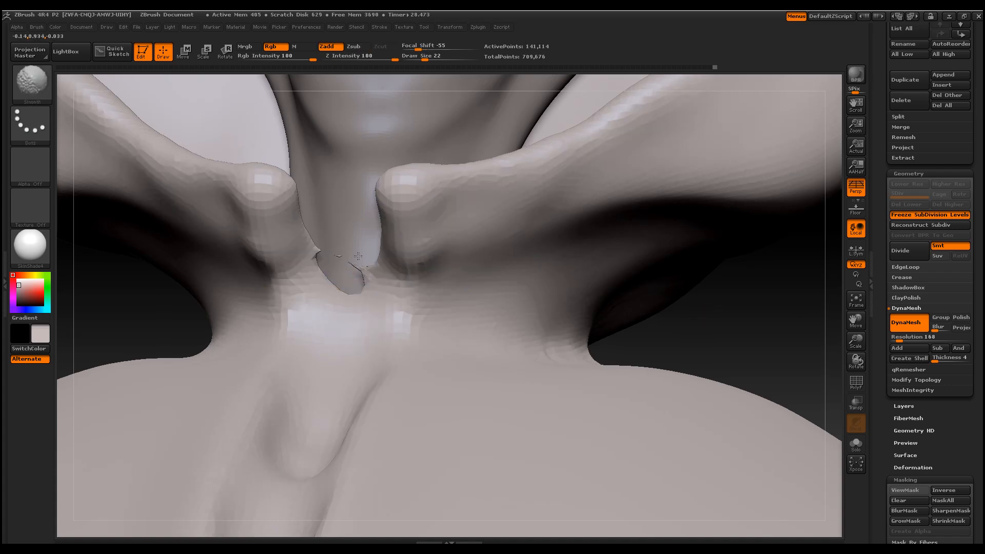
{"action": "left_click_drag", "start_coordinate": [357, 266], "coordinate": [363, 270], "text": "shift"}
{"action": "key", "text": "alt"}
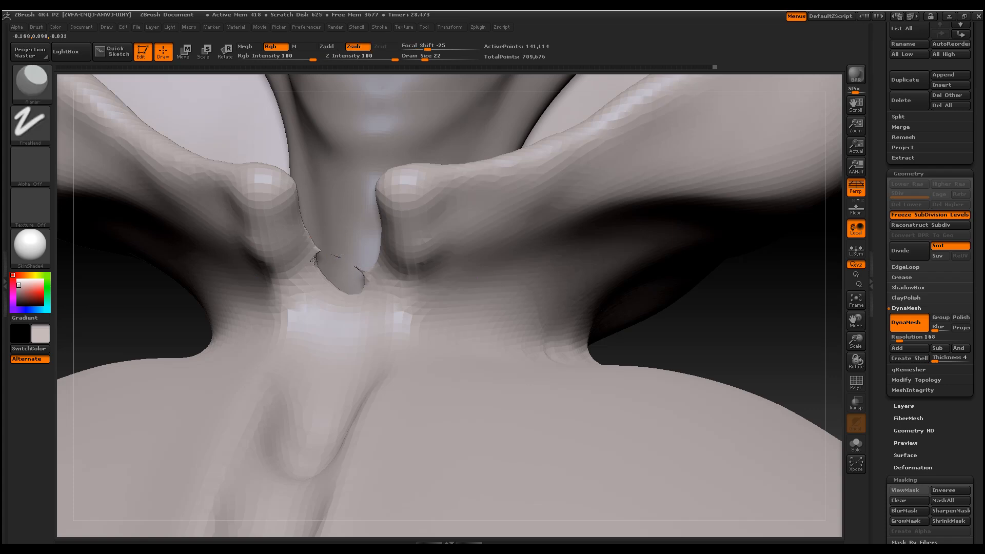
Trim the remaining spike at the base of the hood's notch with the TrimAdaptive brush at Z Intensity 100
{"action": "left_click", "coordinate": [31, 82]}
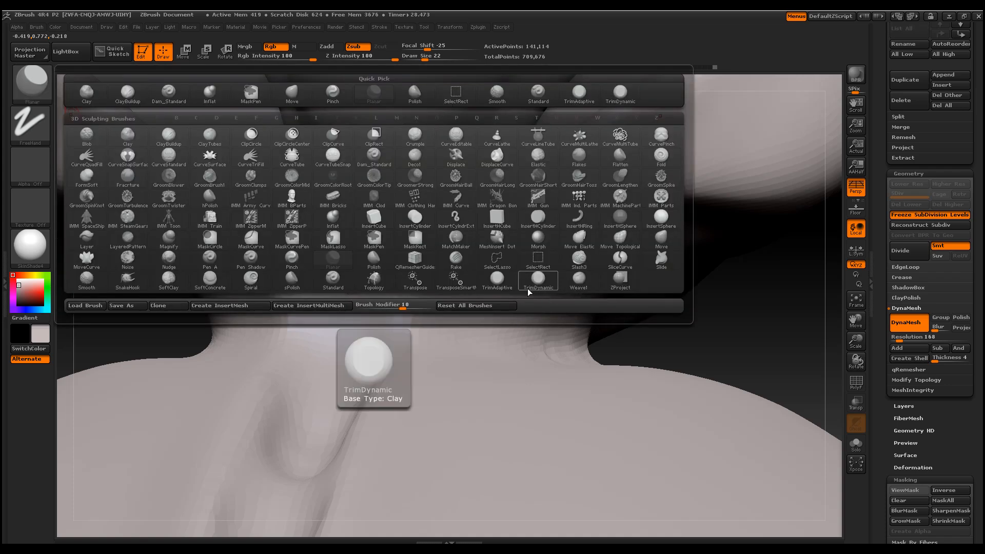
{"action": "left_click", "coordinate": [501, 279]}
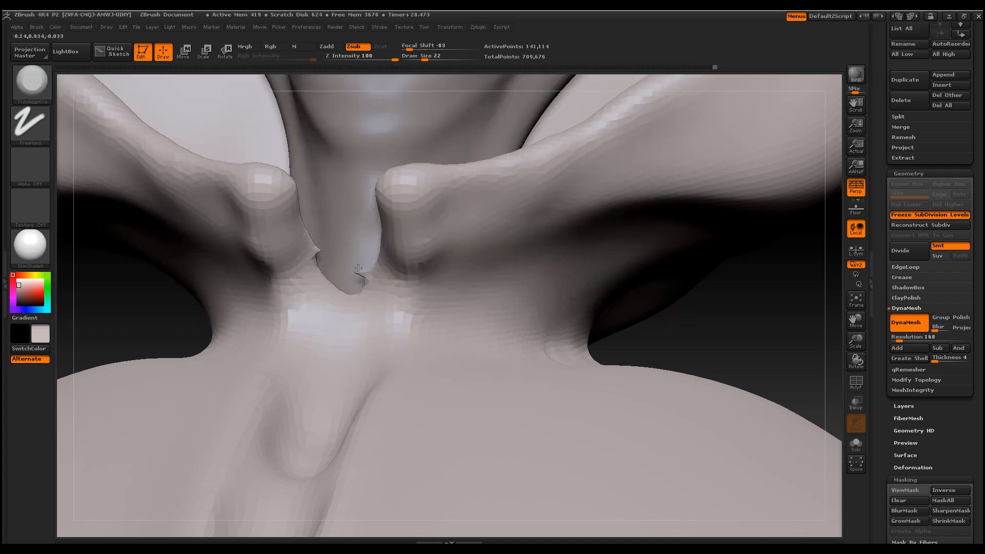
{"action": "key", "text": "shift"}
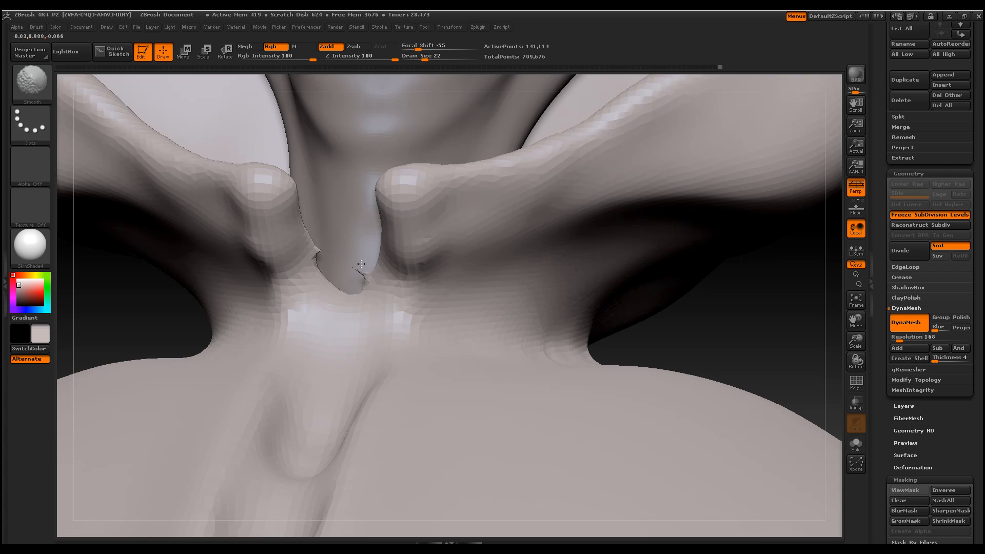
{"action": "key", "text": "alt"}
{"action": "left_click_drag", "start_coordinate": [365, 267], "coordinate": [370, 277], "text": "alt"}
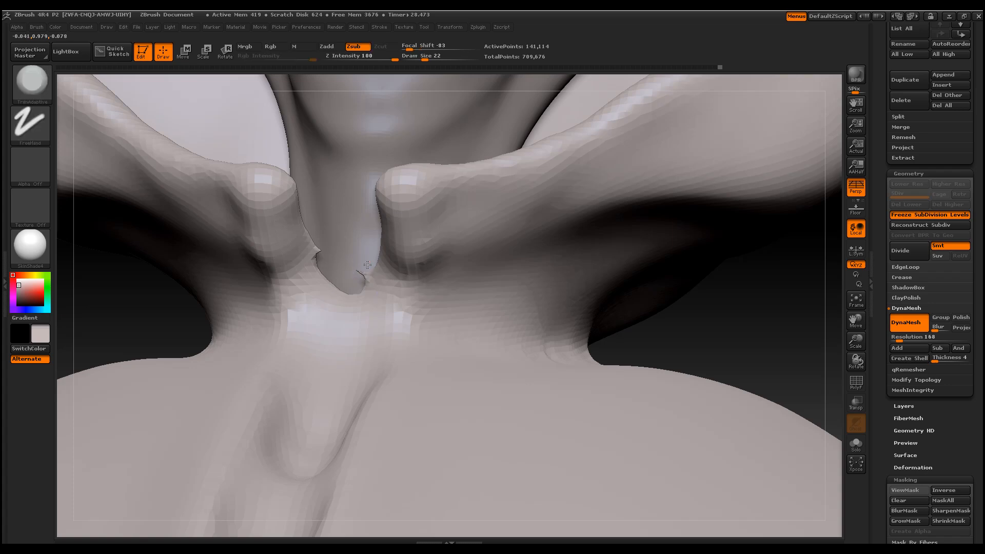
{"action": "left_click_drag", "start_coordinate": [724, 330], "coordinate": [657, 316]}
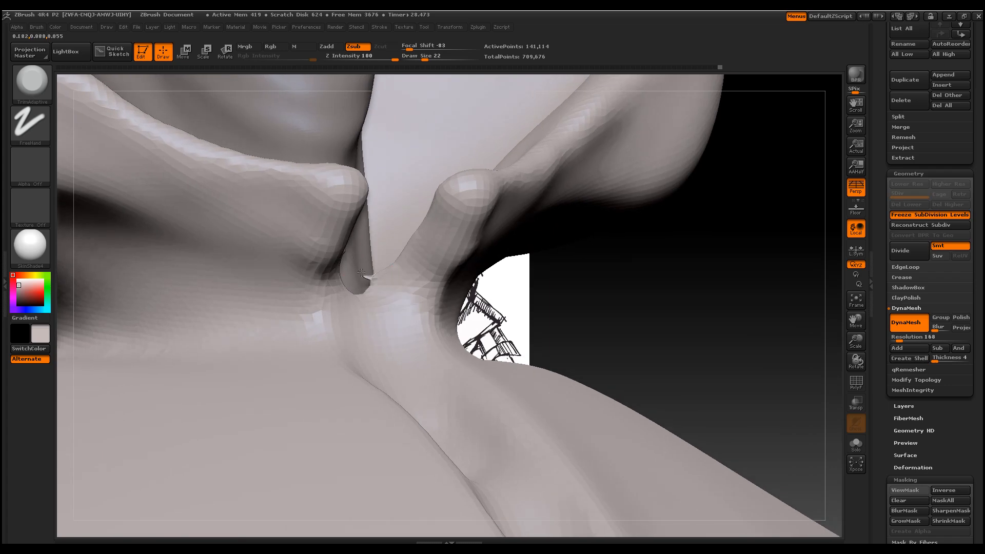
Smooth the remaining ragged edge at the base of the notch between the hood's front corners
{"action": "key", "text": "shift"}
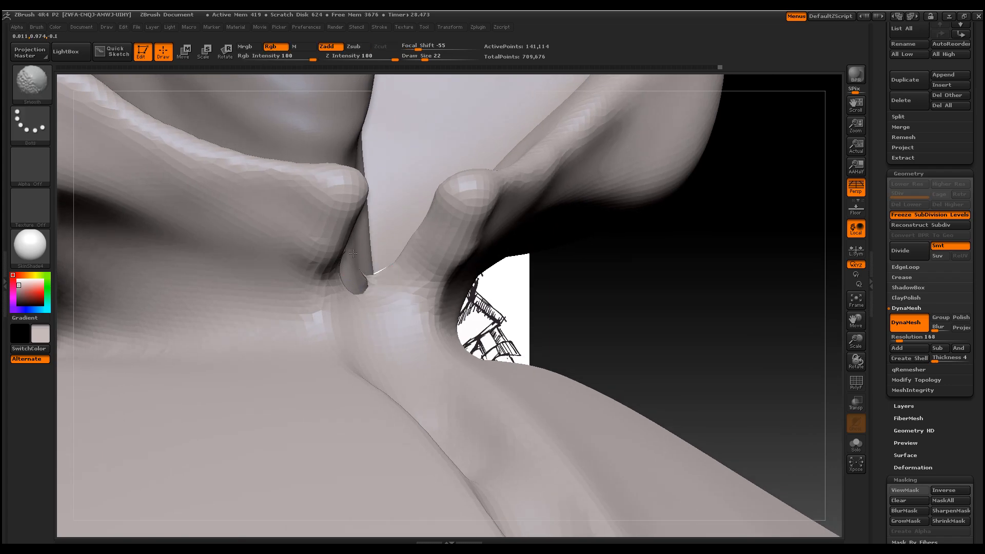
{"action": "left_click_drag", "start_coordinate": [368, 268], "coordinate": [367, 274], "text": "shift"}
{"action": "left_click_drag", "start_coordinate": [666, 321], "coordinate": [659, 406]}
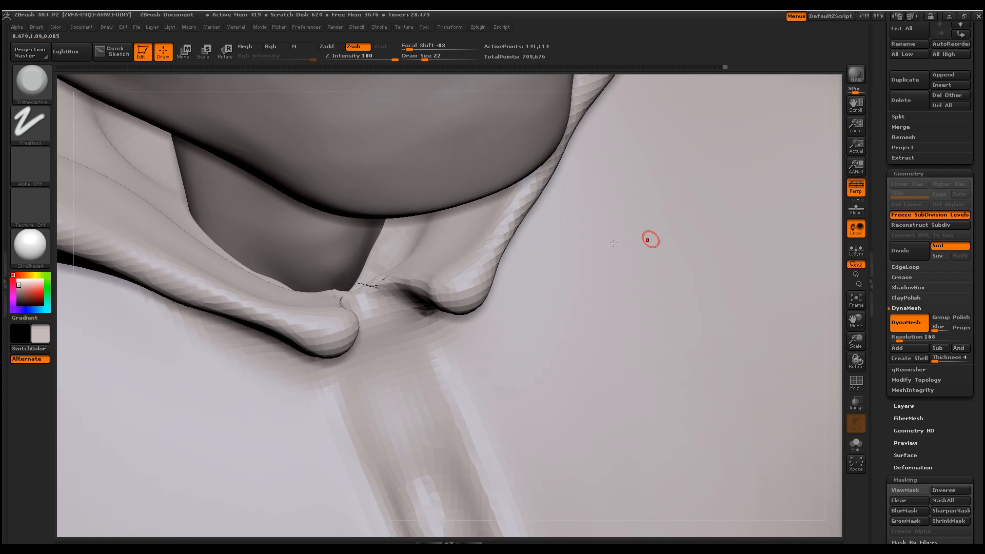
{"action": "left_click_drag", "start_coordinate": [856, 341], "coordinate": [856, 384]}
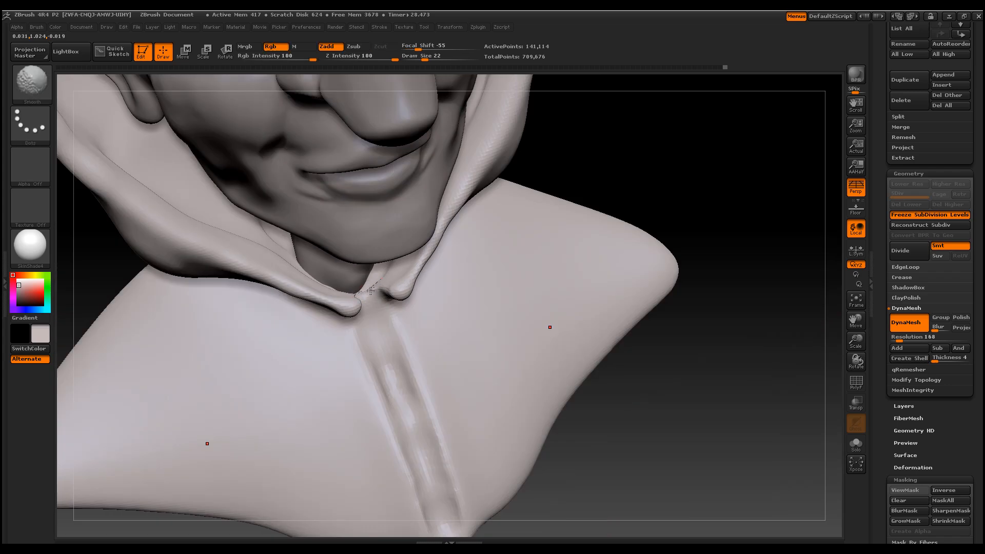
{"action": "left_click_drag", "start_coordinate": [378, 288], "coordinate": [361, 293], "text": "shift"}
{"action": "mouse_move", "coordinate": [704, 417]}
{"action": "left_mouse_down"}
{"action": "mouse_move", "coordinate": [688, 419]}
{"action": "mouse_move", "coordinate": [697, 395]}
{"action": "mouse_move", "coordinate": [497, 332]}
{"action": "left_mouse_up"}
{"action": "key", "text": "shift"}
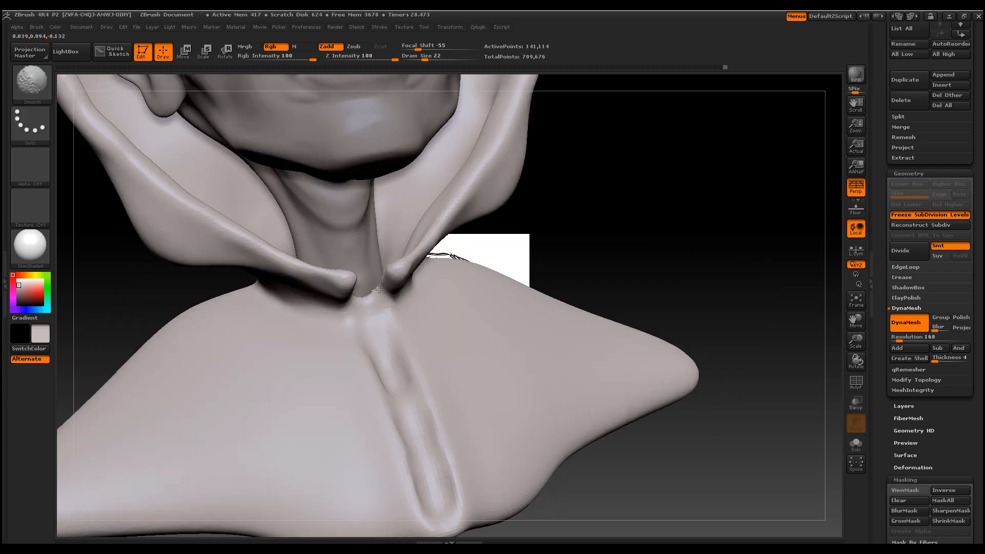
Trim the base of the hood's notch with the TrimDynamic brush at Z Intensity 43 and smooth it
{"action": "key", "text": "b"}
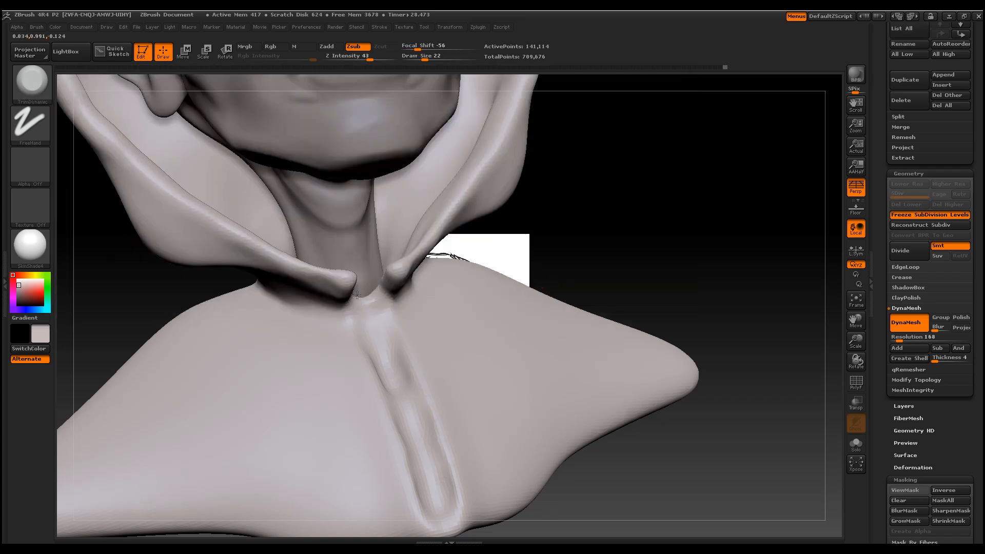
{"action": "left_click_drag", "start_coordinate": [374, 291], "coordinate": [352, 289]}
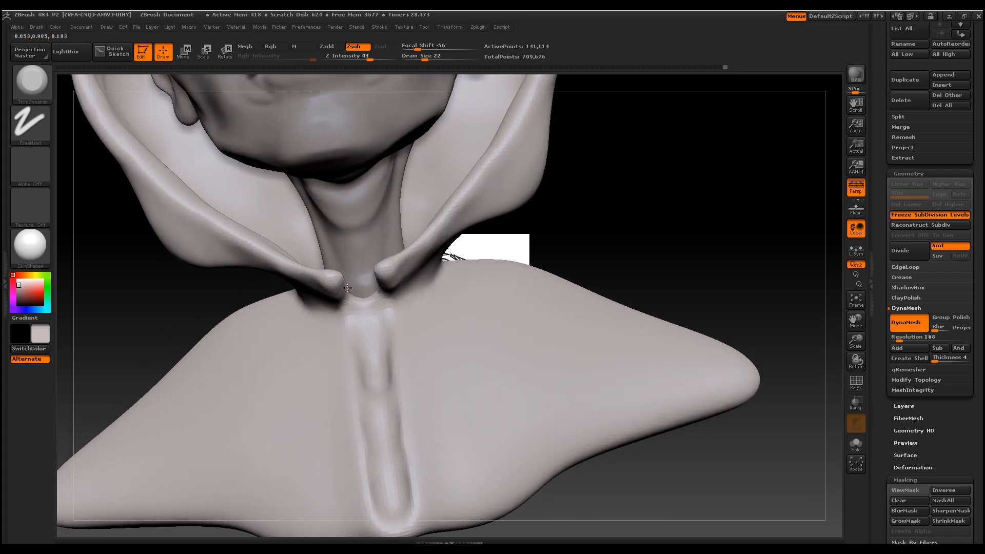
{"action": "left_click_drag", "start_coordinate": [671, 268], "coordinate": [734, 272]}
{"action": "left_click_drag", "start_coordinate": [369, 290], "coordinate": [366, 294], "text": "shift"}
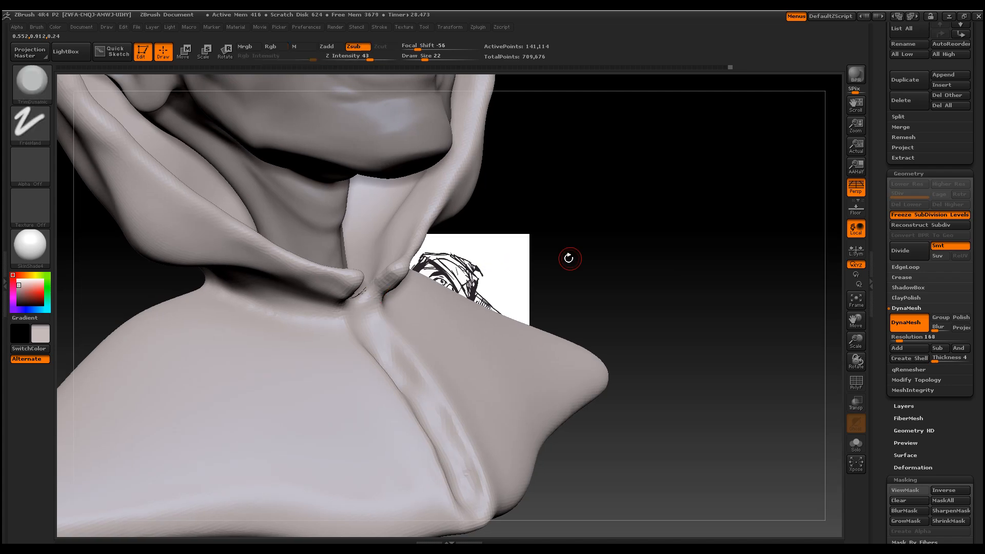
{"action": "left_click_drag", "start_coordinate": [568, 257], "coordinate": [605, 259]}
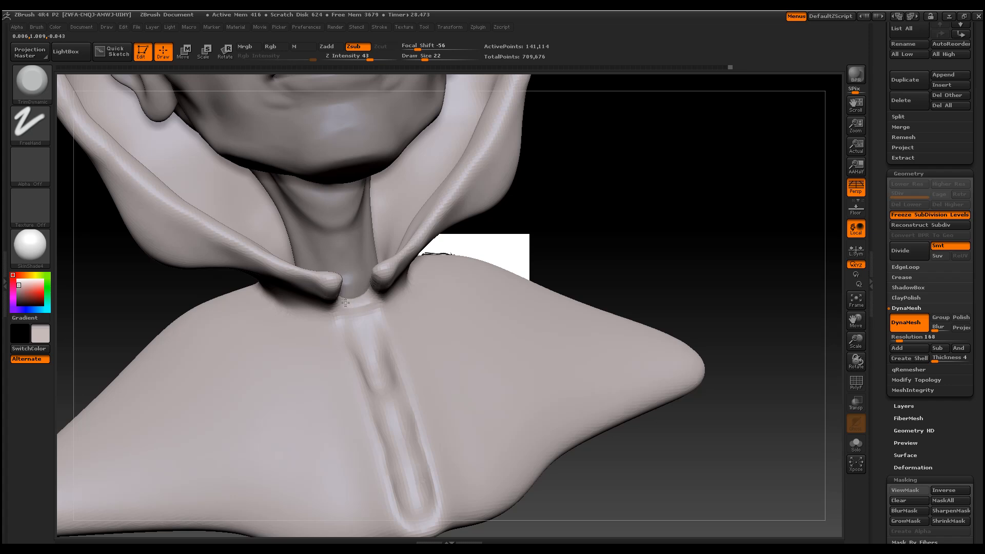
Re-mesh the hood and collar, and raise the DynaMesh Resolution to 328
{"action": "mouse_move", "coordinate": [659, 206]}
{"action": "left_mouse_down", "text": "ctrl"}
{"action": "mouse_move", "coordinate": [667, 217]}
{"action": "mouse_move", "coordinate": [649, 229]}
{"action": "mouse_move", "coordinate": [676, 219]}
{"action": "mouse_move", "coordinate": [822, 301]}
{"action": "left_mouse_up", "text": "ctrl"}
{"action": "left_click_drag", "start_coordinate": [856, 340], "coordinate": [851, 313]}
{"action": "left_click_drag", "start_coordinate": [699, 279], "coordinate": [774, 334]}
{"action": "left_click_drag", "start_coordinate": [897, 339], "coordinate": [906, 340]}
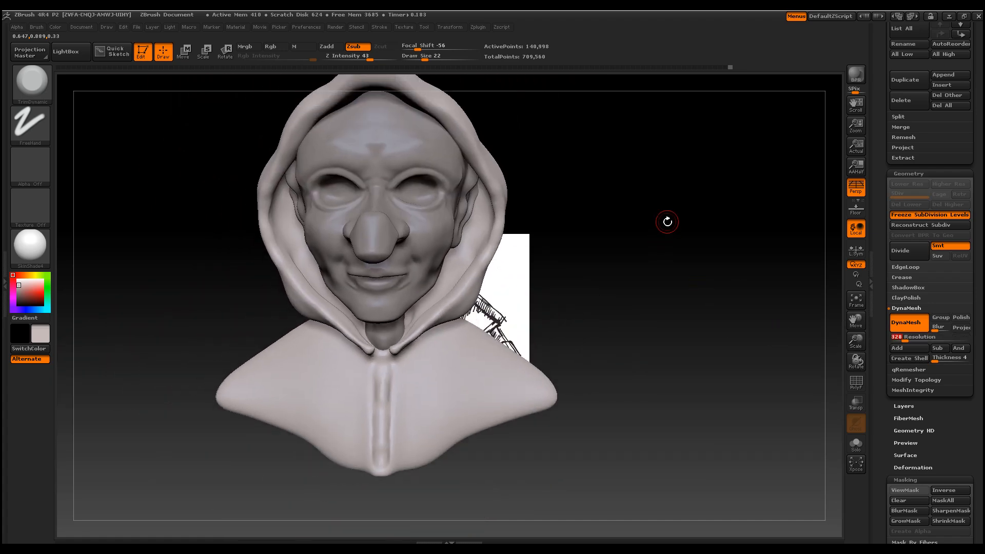
{"action": "left_click_drag", "start_coordinate": [692, 205], "coordinate": [698, 210]}
{"action": "key", "text": "ctrl"}
{"action": "key", "text": "alt"}
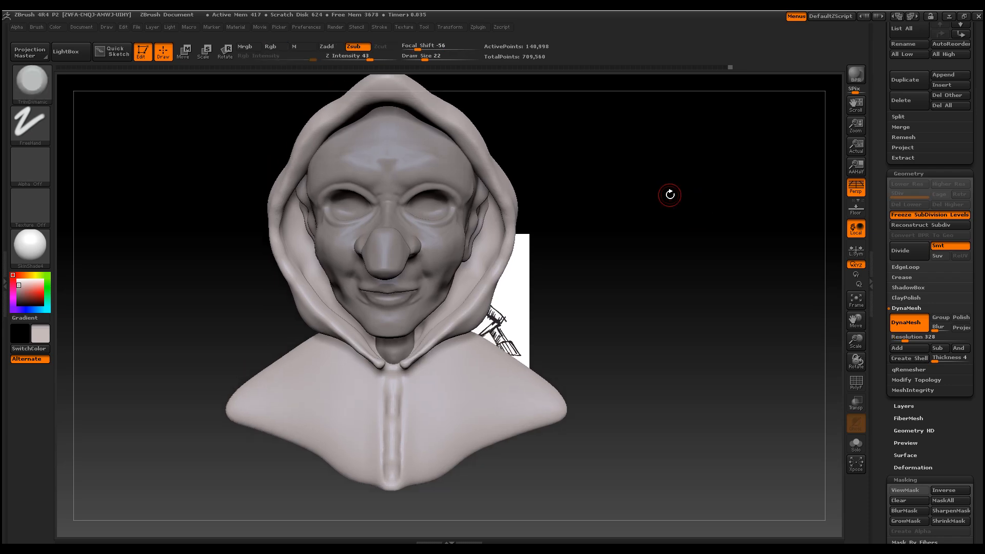
Thicken the hood's lower front edges with the Inflat brush at Z Intensity 10
{"action": "left_click", "coordinate": [32, 81]}
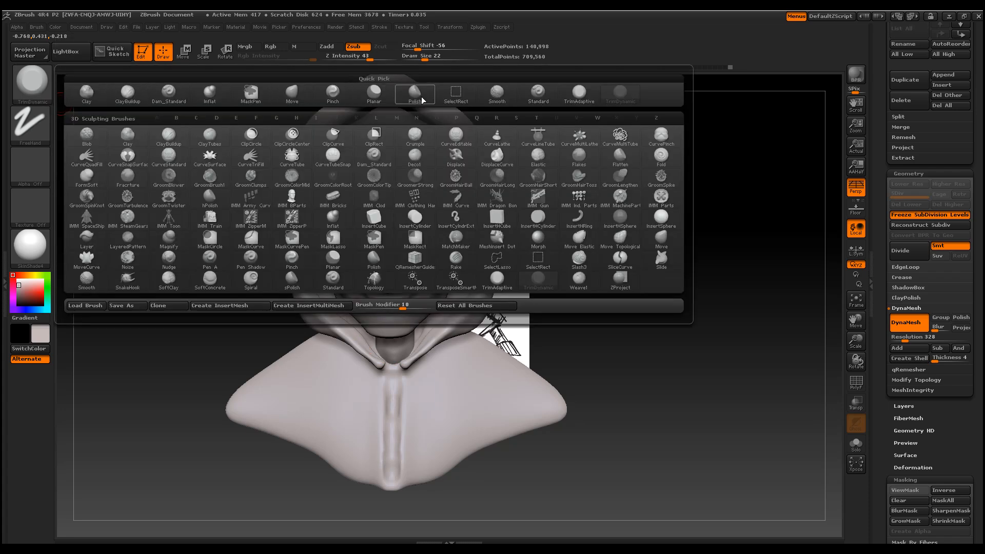
{"action": "left_click", "coordinate": [225, 98]}
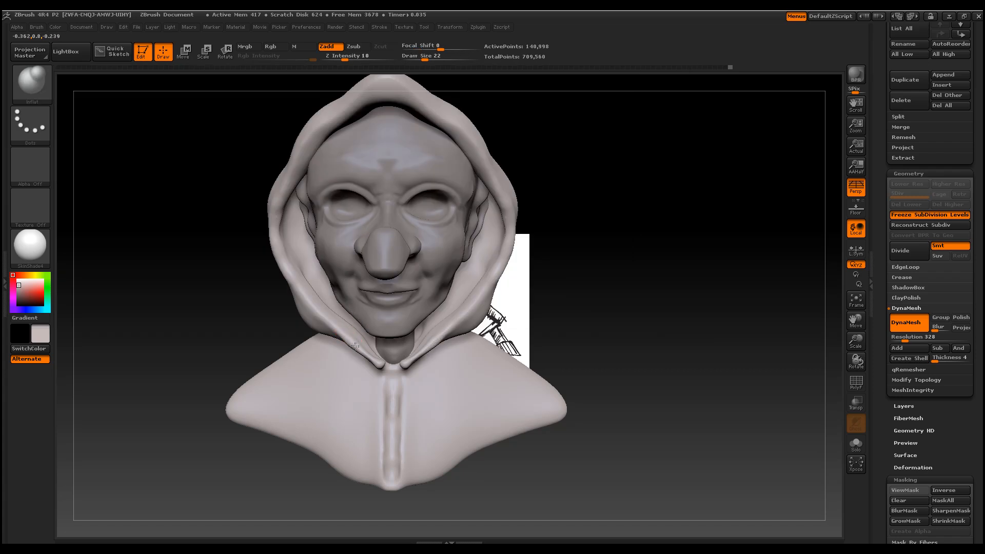
{"action": "left_click", "coordinate": [369, 355]}
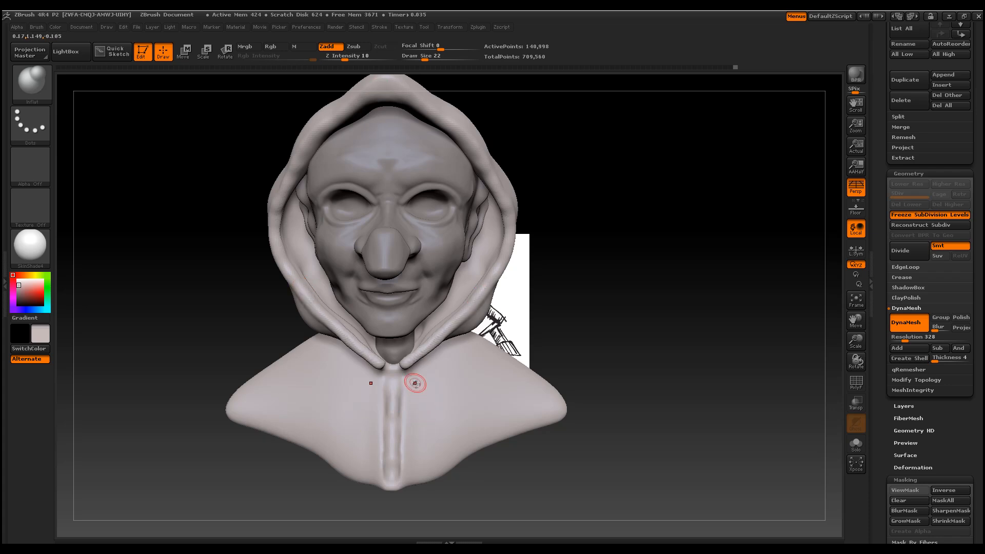
{"action": "left_click_drag", "start_coordinate": [685, 376], "coordinate": [663, 352]}
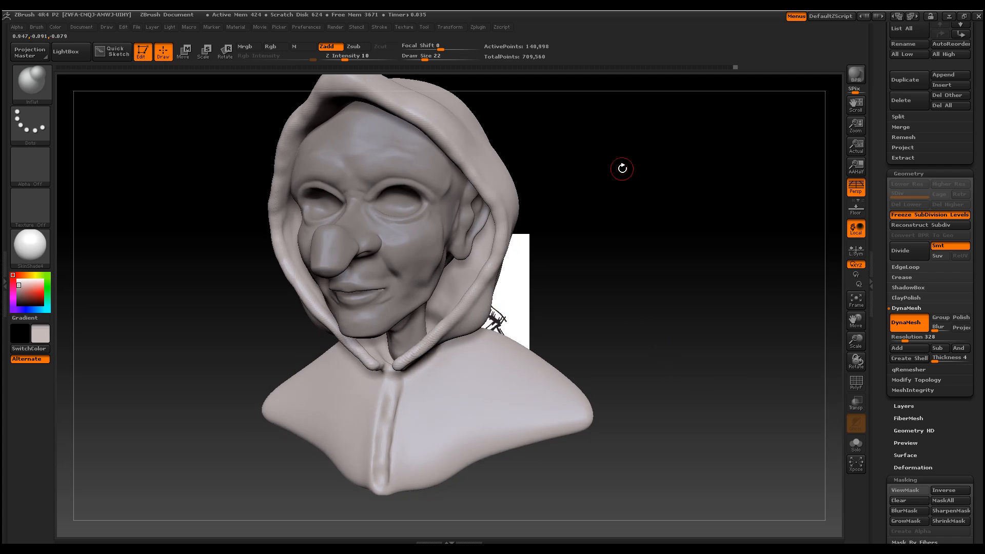
Push a small notch upward into the lower end of the collar's centre band with the Move brush
{"action": "left_click_drag", "start_coordinate": [622, 169], "coordinate": [560, 182]}
{"action": "left_click_drag", "start_coordinate": [182, 269], "coordinate": [520, 434]}
{"action": "left_click", "coordinate": [42, 89]}
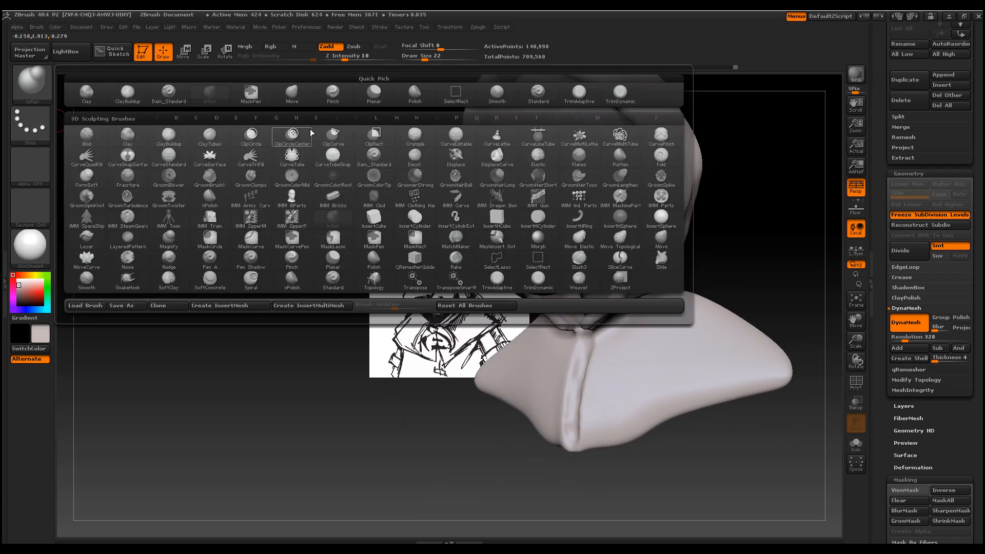
{"action": "left_click", "coordinate": [292, 96]}
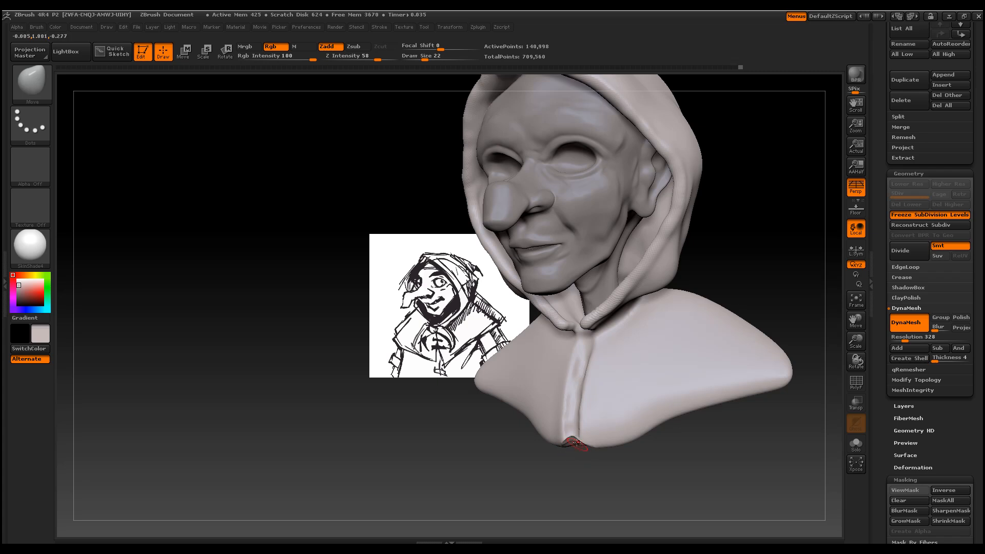
{"action": "key", "text": "shift"}
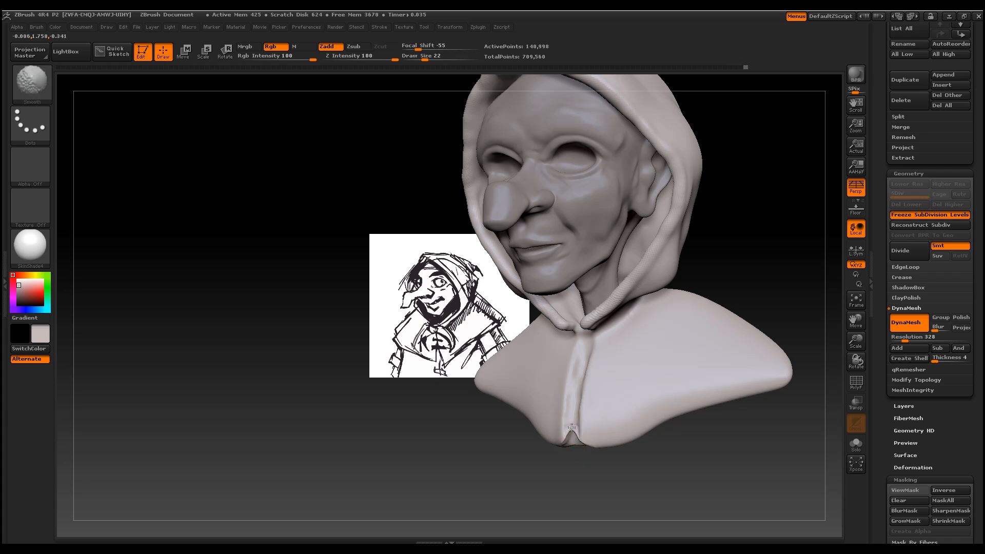
{"action": "left_click_drag", "start_coordinate": [575, 449], "coordinate": [568, 439]}
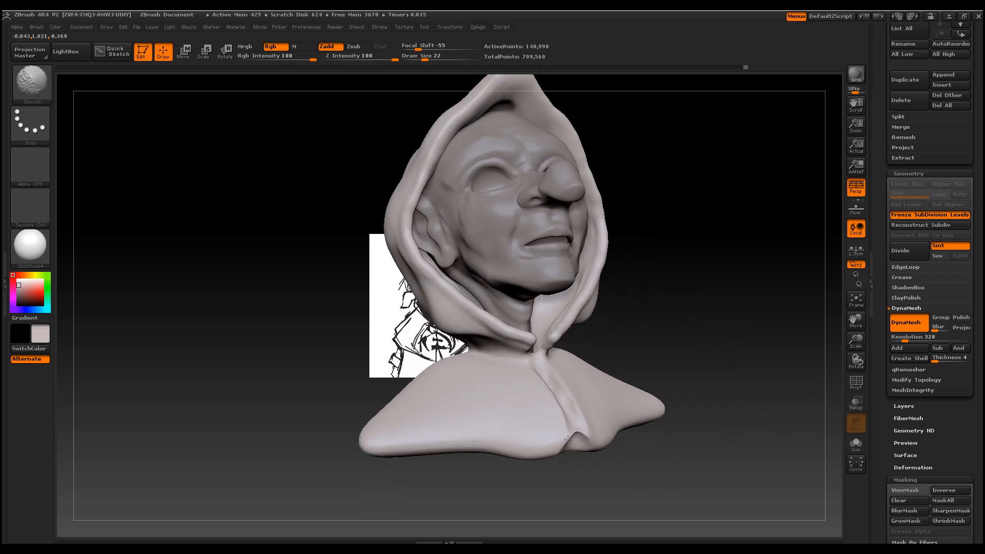
Smooth the collar's centre band above its lower notch
{"action": "key", "text": "shift"}
{"action": "left_click_drag", "start_coordinate": [563, 412], "coordinate": [545, 370], "text": "shift"}
{"action": "mouse_move", "coordinate": [761, 277]}
{"action": "left_mouse_down"}
{"action": "mouse_move", "coordinate": [730, 301]}
{"action": "mouse_move", "coordinate": [738, 305]}
{"action": "left_mouse_up"}
{"action": "mouse_move", "coordinate": [257, 261]}
{"action": "left_mouse_down"}
{"action": "mouse_move", "coordinate": [213, 296]}
{"action": "mouse_move", "coordinate": [211, 286]}
{"action": "left_mouse_up"}
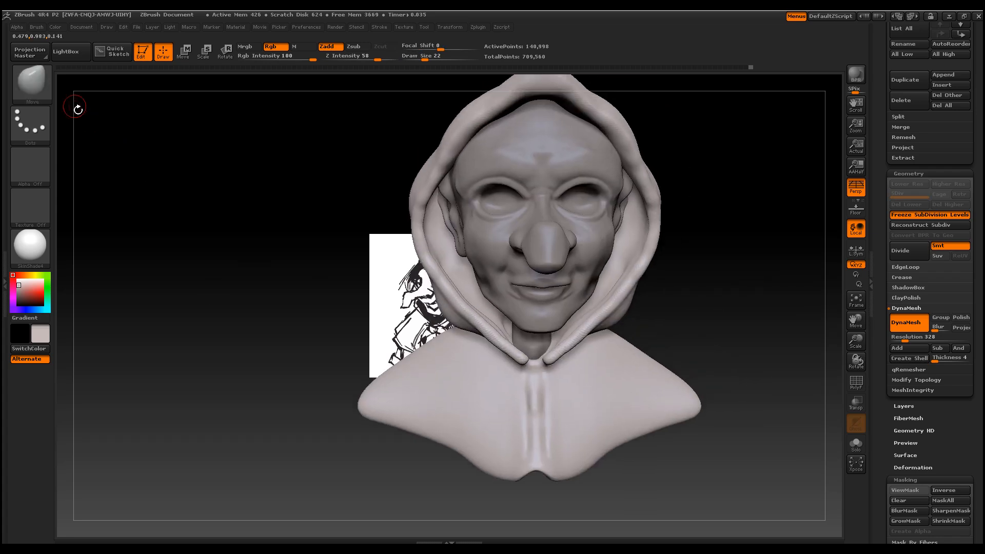
Choose the Dam_Standard brush and hide the face subtool WitchDynaPart2 so only the hood and collar show
{"action": "left_click", "coordinate": [43, 80]}
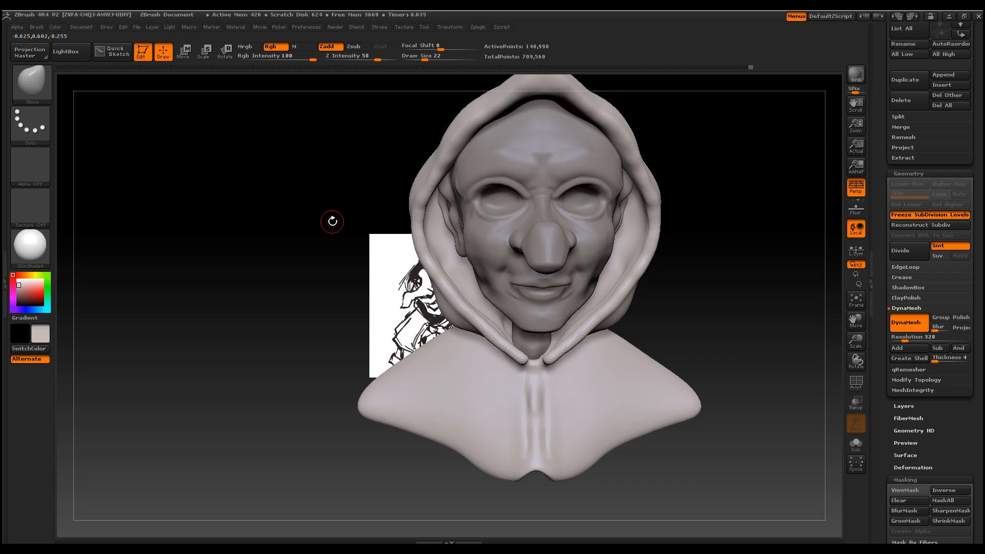
{"action": "left_click", "coordinate": [32, 79]}
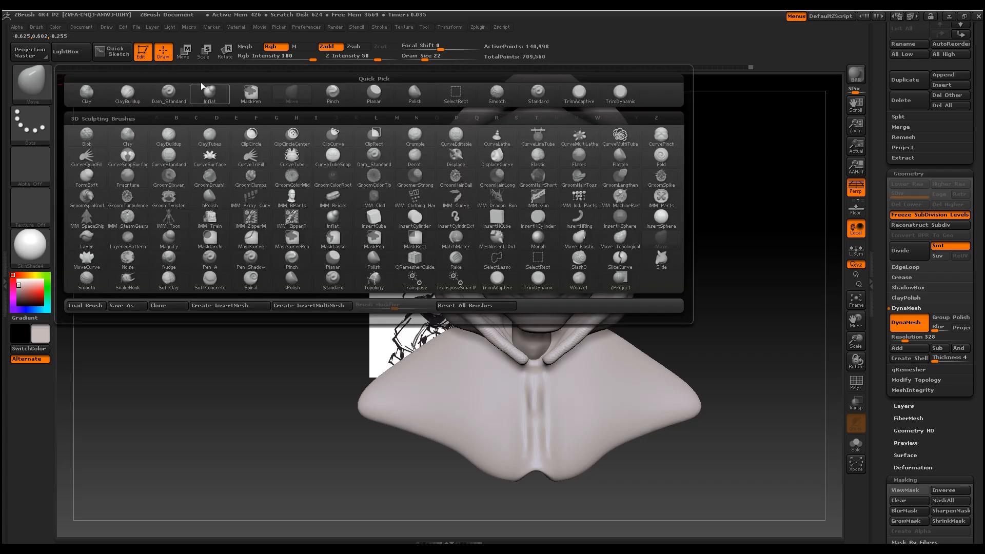
{"action": "left_click", "coordinate": [169, 97]}
{"action": "mouse_move", "coordinate": [707, 319]}
{"action": "left_mouse_down"}
{"action": "mouse_move", "coordinate": [694, 319]}
{"action": "mouse_move", "coordinate": [787, 275]}
{"action": "mouse_move", "coordinate": [774, 303]}
{"action": "mouse_move", "coordinate": [820, 282]}
{"action": "left_mouse_up"}
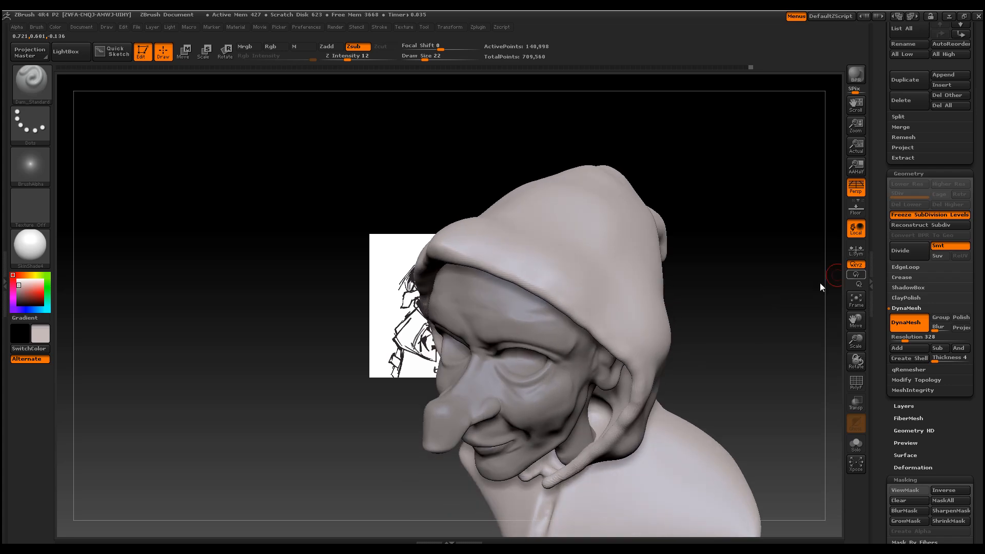
{"action": "scroll", "coordinate": [981, 161], "scroll_direction": "up", "scroll_amount": 5}
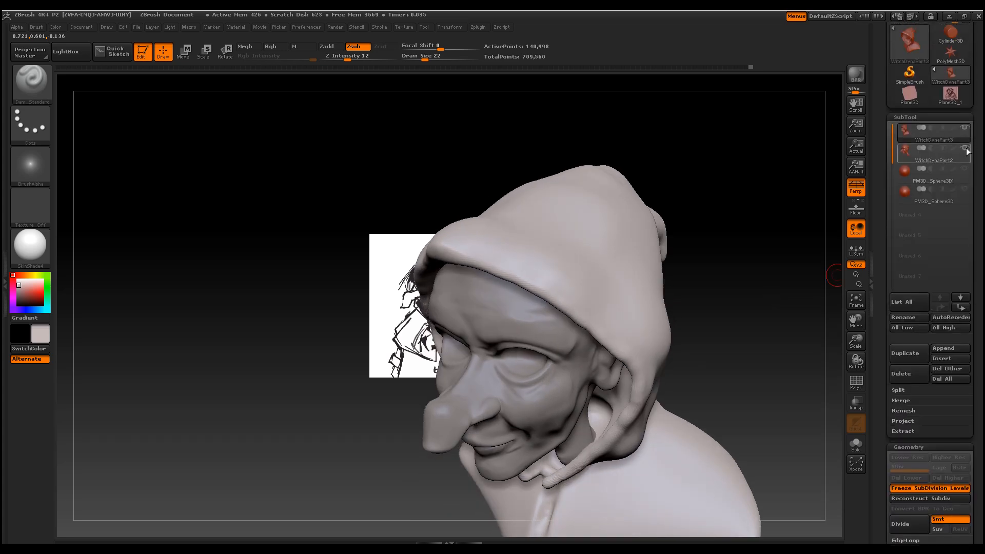
{"action": "left_click", "coordinate": [964, 148]}
{"action": "mouse_move", "coordinate": [794, 236]}
{"action": "left_mouse_down"}
{"action": "mouse_move", "coordinate": [726, 286]}
{"action": "mouse_move", "coordinate": [508, 264]}
{"action": "mouse_move", "coordinate": [461, 239]}
{"action": "left_mouse_up"}
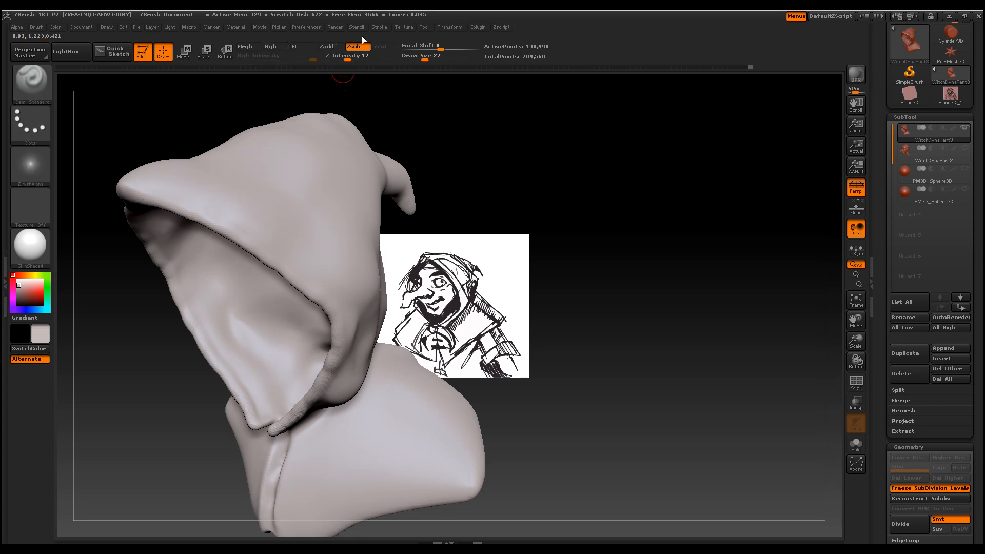
Carve a seam line along the side of the hood's opening with Dam_Standard at Z Intensity 33
{"action": "left_click", "coordinate": [379, 27]}
{"action": "left_click_drag", "start_coordinate": [347, 60], "coordinate": [364, 60]}
{"action": "left_click_drag", "start_coordinate": [654, 208], "coordinate": [589, 242]}
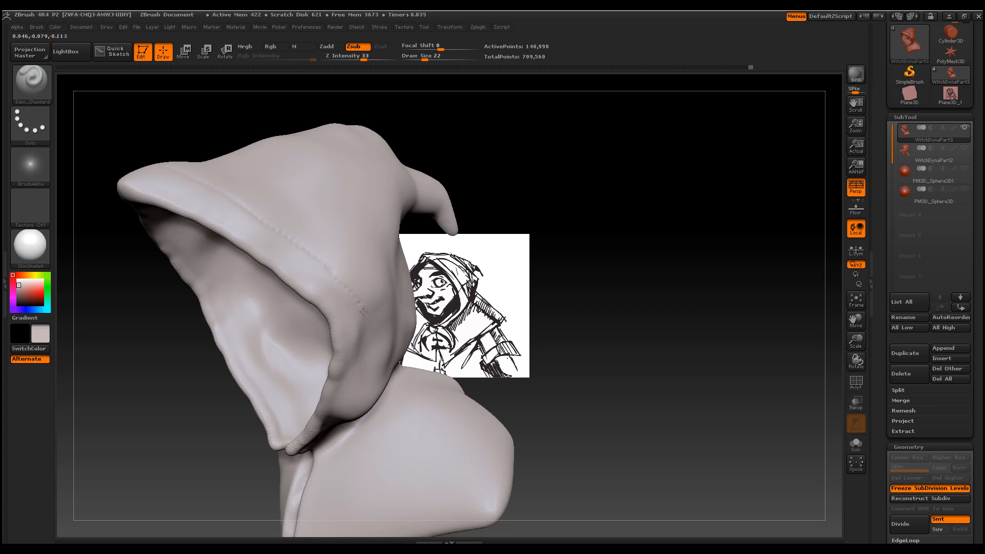
{"action": "left_click_drag", "start_coordinate": [574, 395], "coordinate": [637, 318]}
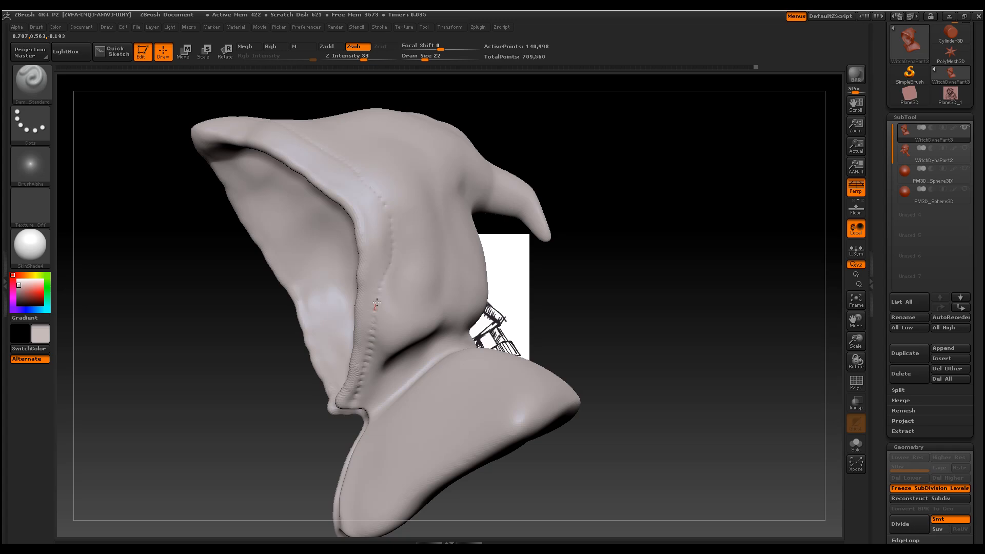
Adjust the LazyMouse stroke settings and carve the seam again from the hood's peak toward its front corner
{"action": "left_click", "coordinate": [379, 27]}
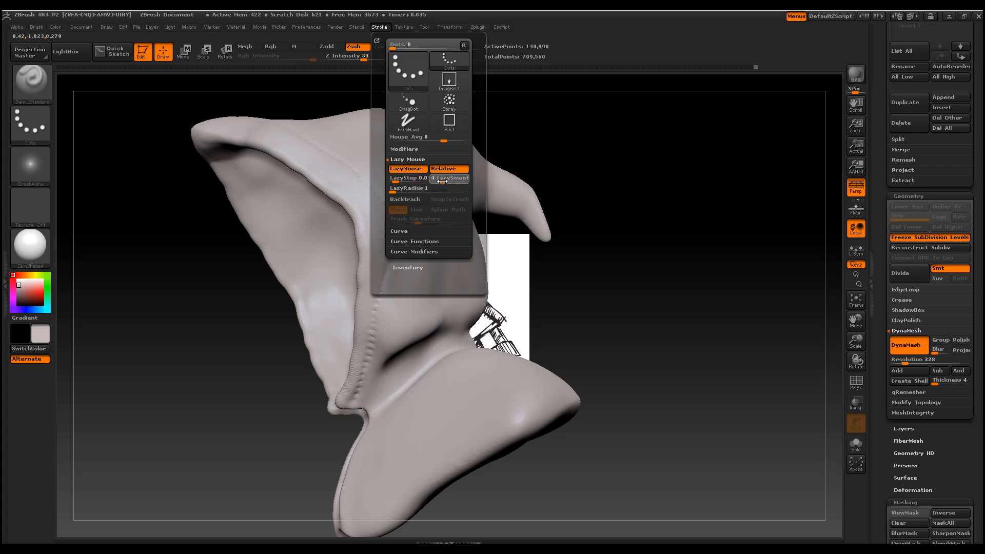
{"action": "left_click_drag", "start_coordinate": [273, 104], "coordinate": [199, 445]}
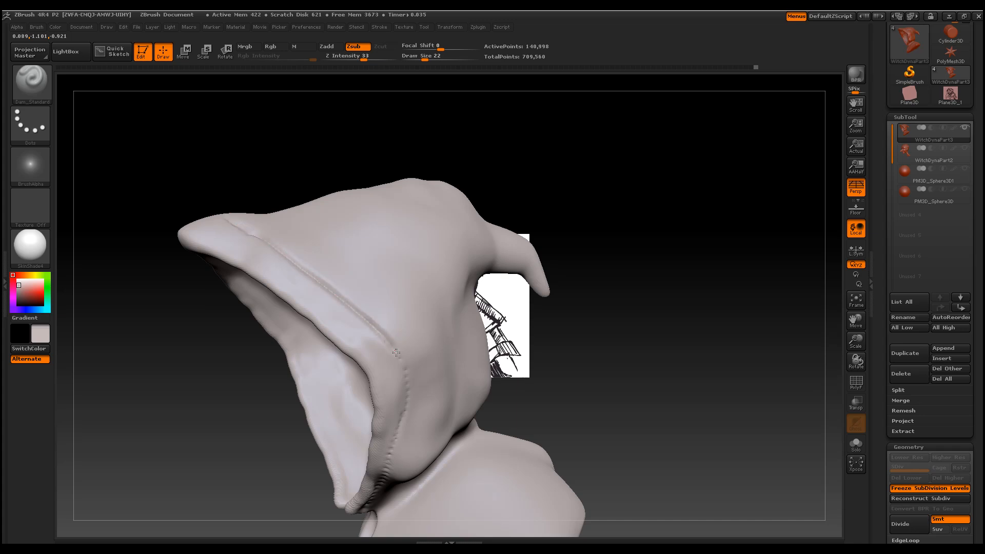
{"action": "left_click_drag", "start_coordinate": [681, 338], "coordinate": [554, 286]}
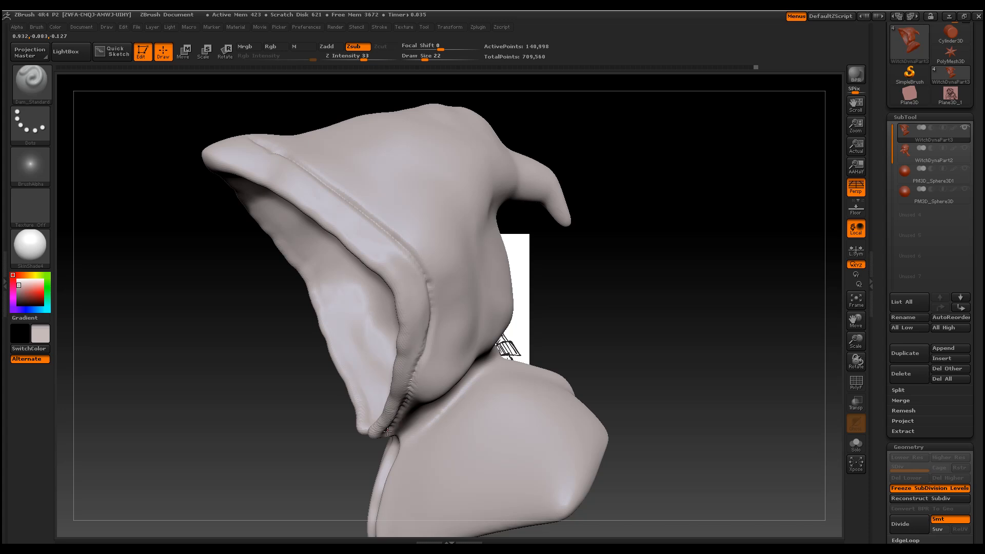
{"action": "left_click_drag", "start_coordinate": [377, 446], "coordinate": [354, 488]}
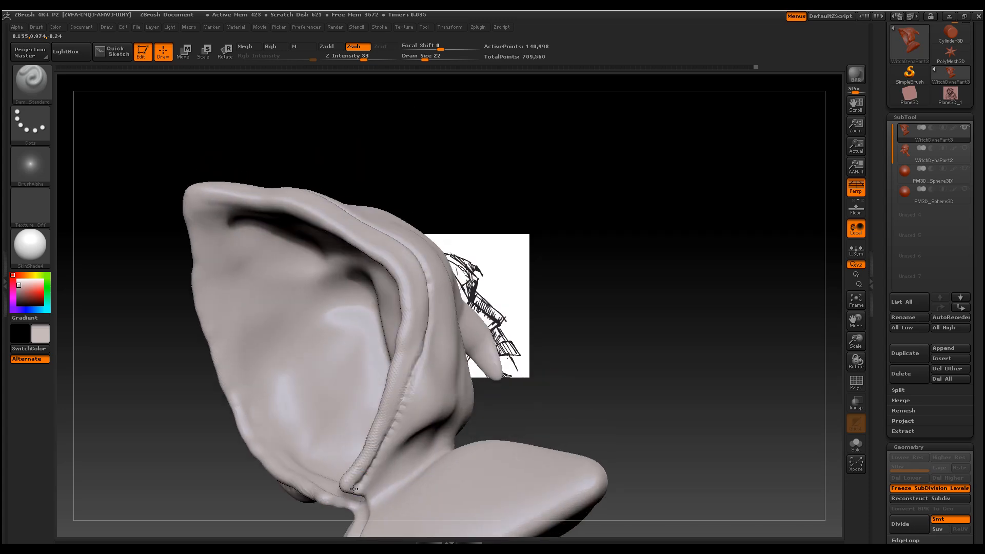
Carve a diagonal fold across the hood's side toward the pointed tip and soften it by smoothing
{"action": "mouse_move", "coordinate": [528, 398]}
{"action": "left_mouse_down"}
{"action": "mouse_move", "coordinate": [636, 380]}
{"action": "mouse_move", "coordinate": [655, 363]}
{"action": "mouse_move", "coordinate": [668, 398]}
{"action": "mouse_move", "coordinate": [816, 318]}
{"action": "mouse_move", "coordinate": [776, 389]}
{"action": "mouse_move", "coordinate": [683, 442]}
{"action": "mouse_move", "coordinate": [649, 449]}
{"action": "left_mouse_up"}
{"action": "left_click_drag", "start_coordinate": [421, 190], "coordinate": [505, 252]}
{"action": "left_click_drag", "start_coordinate": [435, 195], "coordinate": [537, 289], "text": "shift"}
{"action": "left_click_drag", "start_coordinate": [441, 207], "coordinate": [553, 292], "text": "shift"}
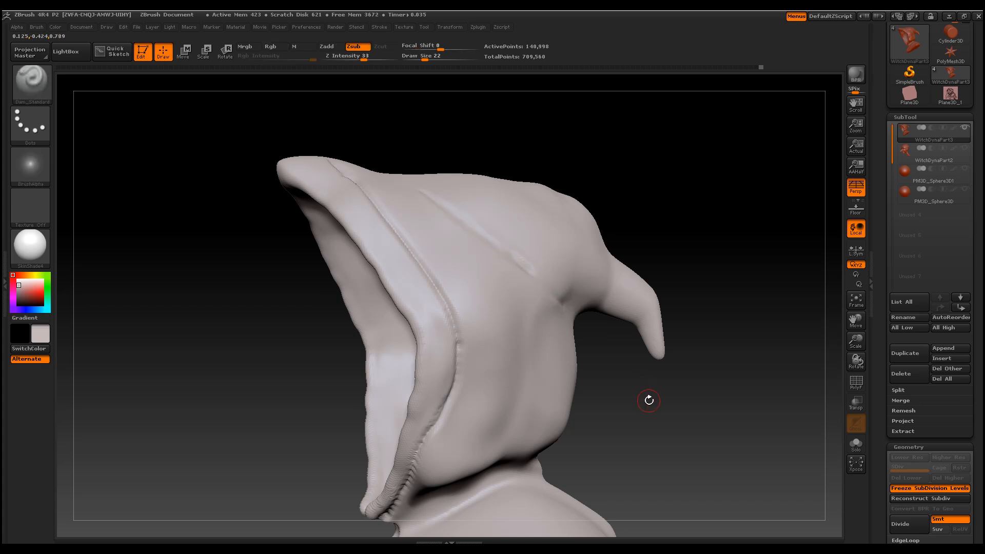
Carve crease lines down the front of the collar from the neck to its lower edge with Dam_Standard
{"action": "left_click_drag", "start_coordinate": [648, 398], "coordinate": [644, 264], "text": "alt"}
{"action": "mouse_move", "coordinate": [641, 336]}
{"action": "left_mouse_down"}
{"action": "mouse_move", "coordinate": [644, 295]}
{"action": "mouse_move", "coordinate": [288, 352]}
{"action": "left_mouse_up"}
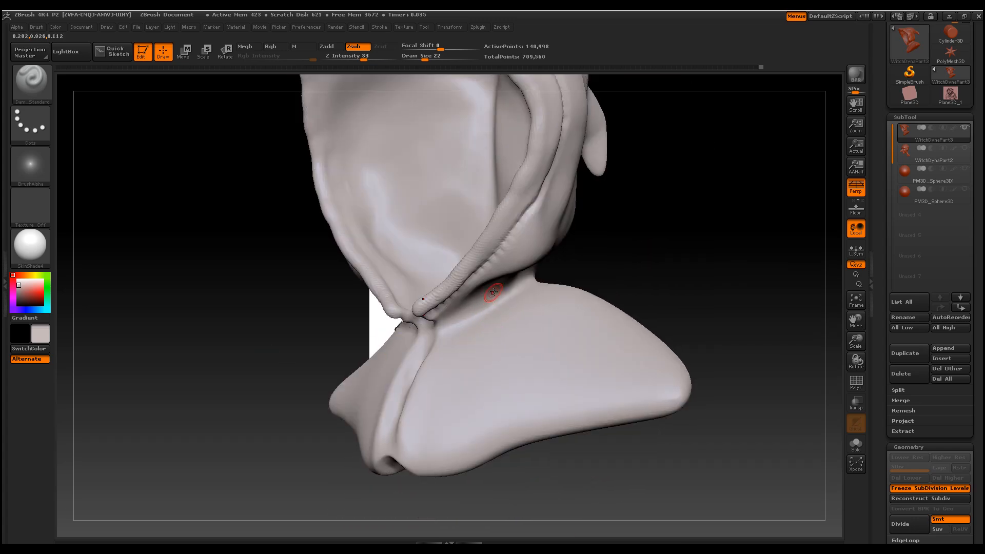
{"action": "left_click_drag", "start_coordinate": [488, 321], "coordinate": [501, 416]}
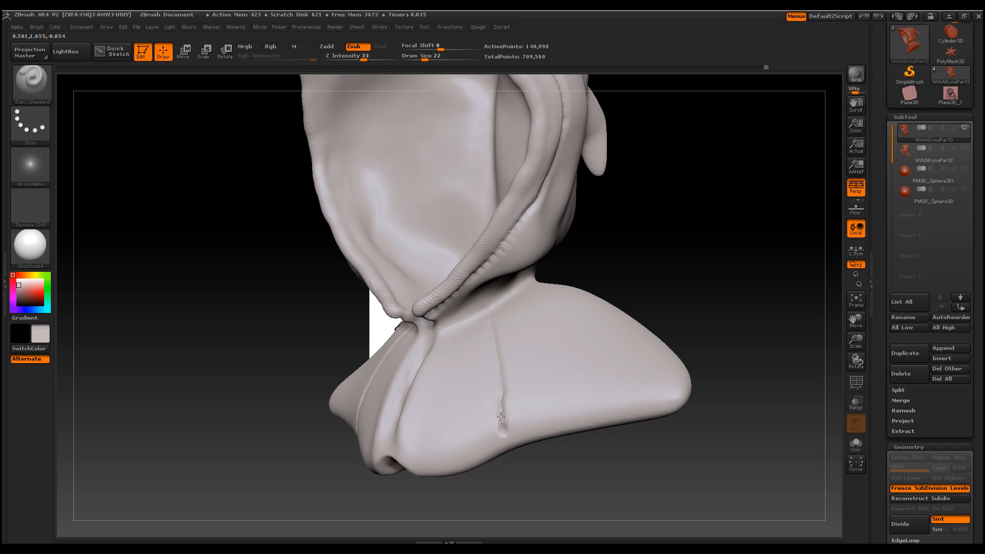
{"action": "left_click_drag", "start_coordinate": [489, 321], "coordinate": [516, 452]}
{"action": "mouse_move", "coordinate": [502, 416]}
{"action": "left_mouse_down"}
{"action": "mouse_move", "coordinate": [517, 451]}
{"action": "mouse_move", "coordinate": [515, 420]}
{"action": "mouse_move", "coordinate": [494, 422]}
{"action": "mouse_move", "coordinate": [517, 450]}
{"action": "mouse_move", "coordinate": [542, 438]}
{"action": "left_mouse_up"}
Carve a crease just inside the hood's rim, across the top of the opening and down its inner sides
{"action": "mouse_move", "coordinate": [373, 398]}
{"action": "left_mouse_down"}
{"action": "mouse_move", "coordinate": [420, 441]}
{"action": "mouse_move", "coordinate": [240, 359]}
{"action": "mouse_move", "coordinate": [277, 382]}
{"action": "left_mouse_up"}
{"action": "mouse_move", "coordinate": [277, 382]}
{"action": "left_mouse_down", "text": "alt"}
{"action": "mouse_move", "coordinate": [398, 436]}
{"action": "mouse_move", "coordinate": [352, 257]}
{"action": "mouse_move", "coordinate": [293, 295]}
{"action": "mouse_move", "coordinate": [372, 268]}
{"action": "left_mouse_up", "text": "alt"}
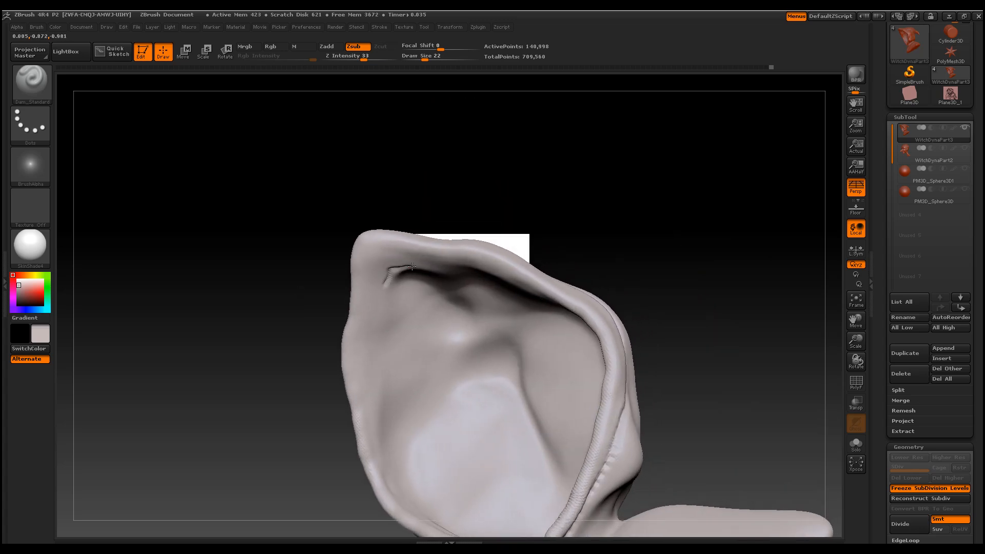
{"action": "left_click_drag", "start_coordinate": [434, 268], "coordinate": [470, 272]}
{"action": "left_click_drag", "start_coordinate": [719, 258], "coordinate": [715, 182]}
{"action": "left_click_drag", "start_coordinate": [362, 261], "coordinate": [362, 304]}
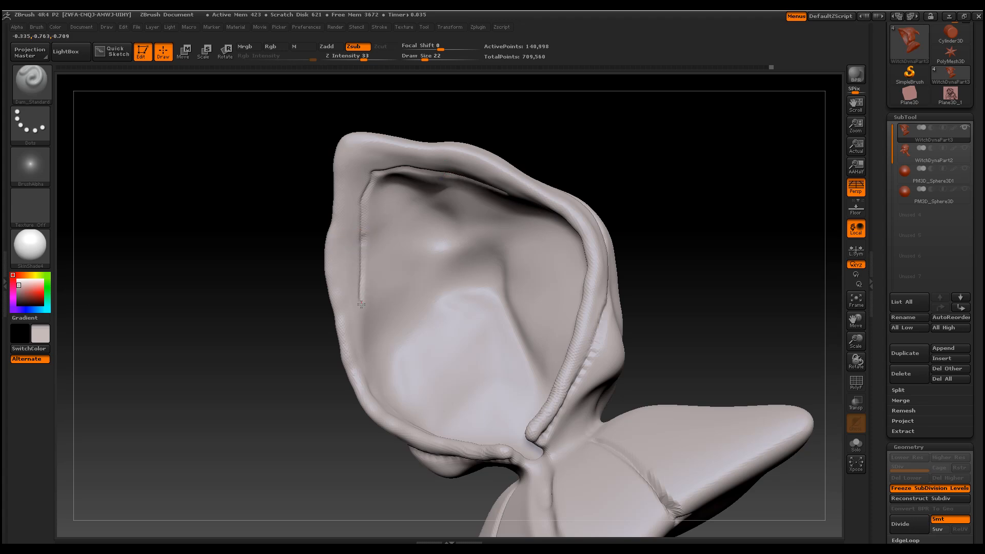
{"action": "left_click_drag", "start_coordinate": [284, 334], "coordinate": [268, 428]}
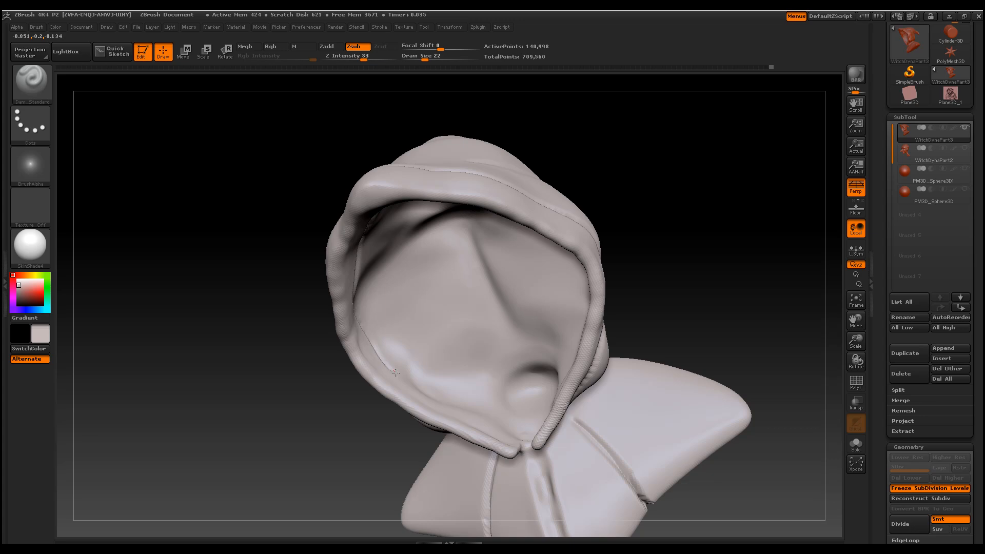
{"action": "left_click_drag", "start_coordinate": [213, 400], "coordinate": [308, 359]}
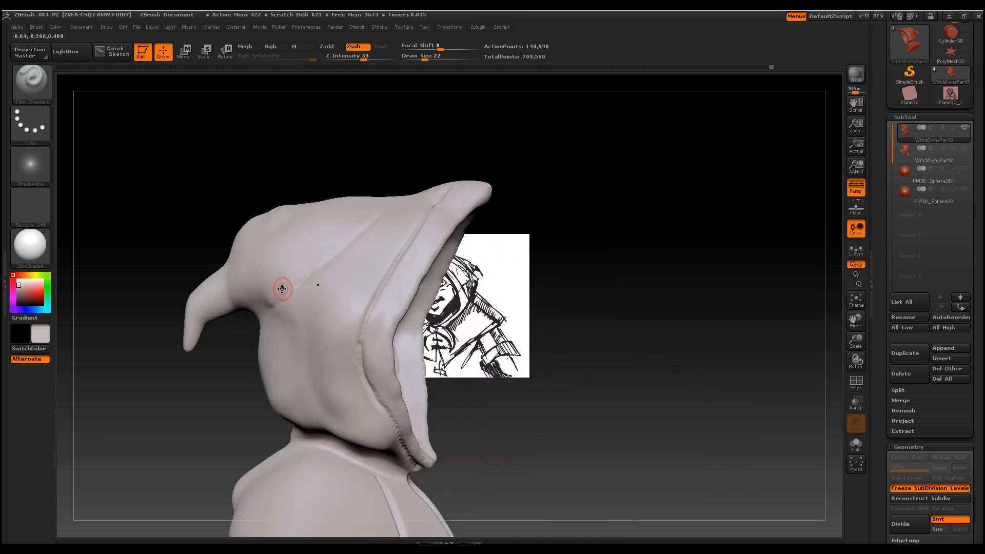
Carve diagonal fold lines across the hood's side and a near-vertical crease running down toward the neck
{"action": "left_click_drag", "start_coordinate": [328, 271], "coordinate": [272, 355]}
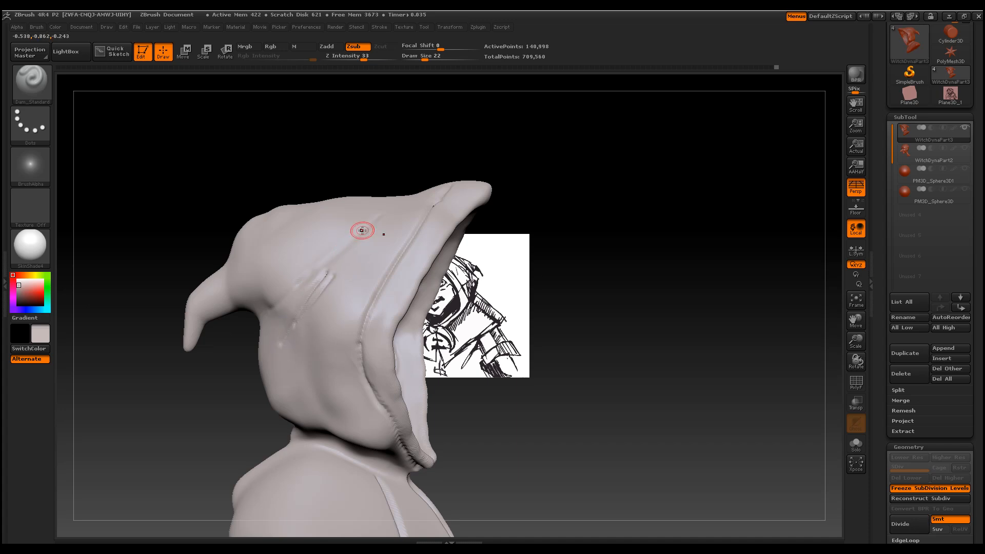
{"action": "left_click_drag", "start_coordinate": [338, 259], "coordinate": [273, 349]}
{"action": "left_click_drag", "start_coordinate": [564, 395], "coordinate": [605, 308], "text": "alt"}
{"action": "left_click_drag", "start_coordinate": [553, 337], "coordinate": [523, 329]}
{"action": "left_click_drag", "start_coordinate": [339, 226], "coordinate": [361, 325]}
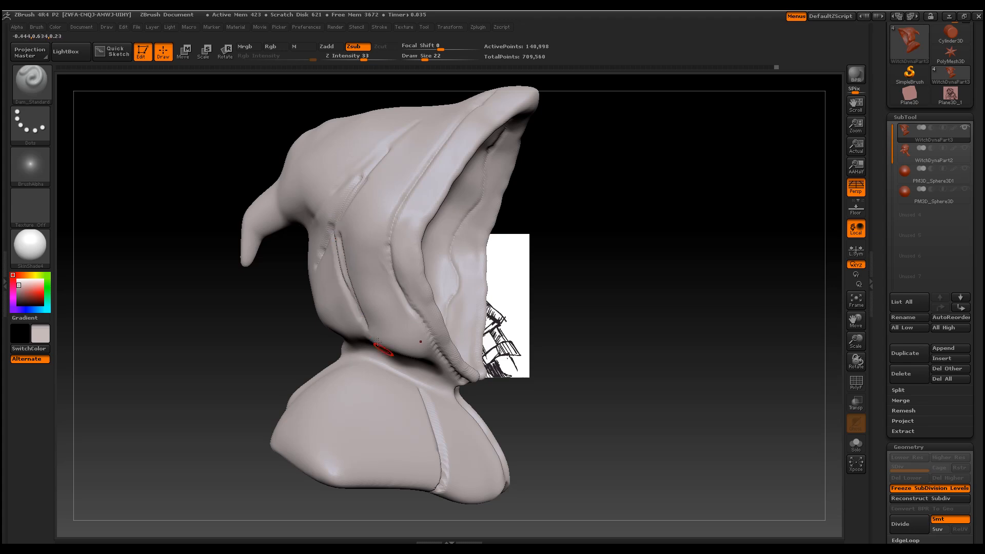
{"action": "left_click_drag", "start_coordinate": [630, 315], "coordinate": [518, 328]}
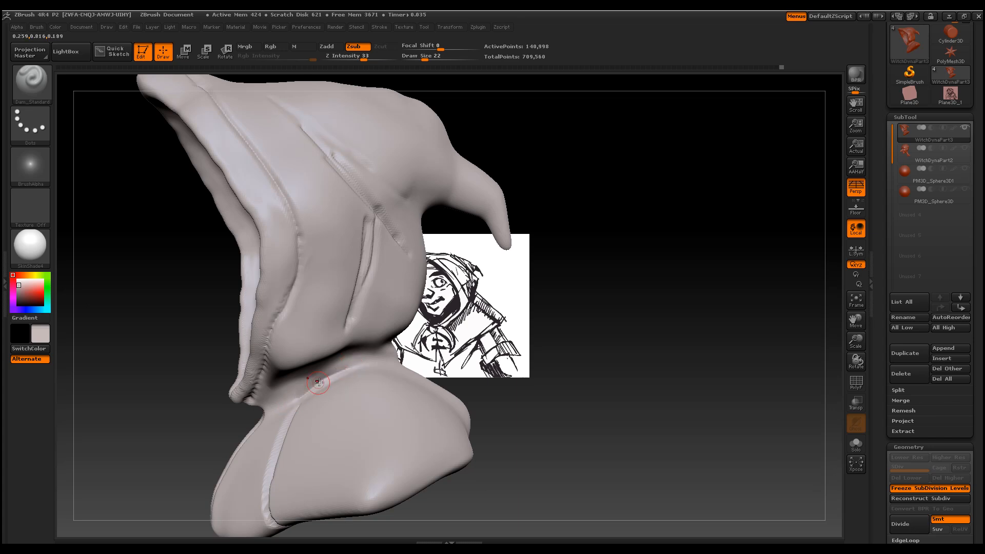
Carve creases on the back of the hood, beneath the pointed tip and around the tip's base
{"action": "mouse_move", "coordinate": [552, 361]}
{"action": "left_mouse_down"}
{"action": "mouse_move", "coordinate": [396, 378]}
{"action": "mouse_move", "coordinate": [375, 470]}
{"action": "mouse_move", "coordinate": [400, 412]}
{"action": "mouse_move", "coordinate": [371, 510]}
{"action": "mouse_move", "coordinate": [408, 373]}
{"action": "left_mouse_up"}
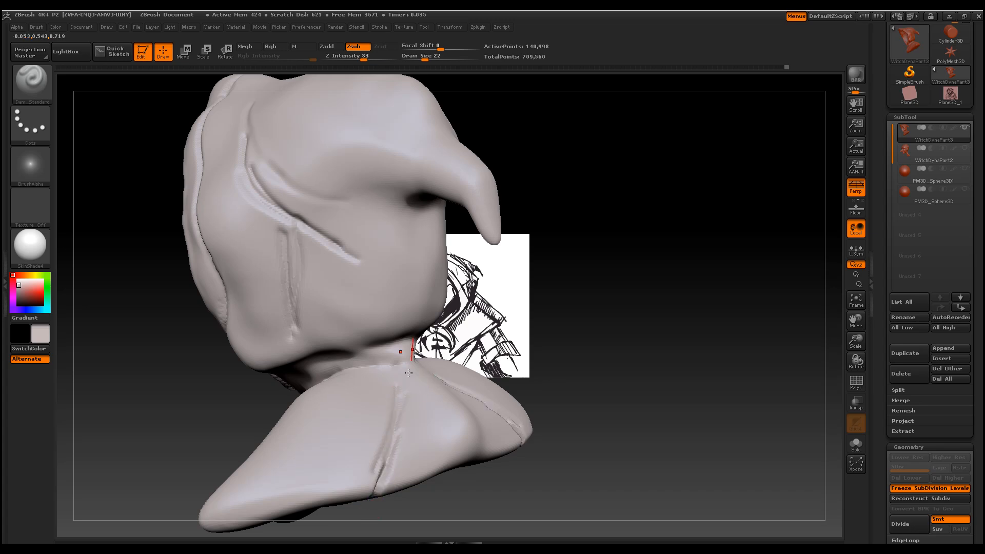
{"action": "left_click_drag", "start_coordinate": [558, 308], "coordinate": [456, 209]}
{"action": "mouse_move", "coordinate": [362, 202]}
{"action": "left_mouse_down"}
{"action": "mouse_move", "coordinate": [445, 215]}
{"action": "mouse_move", "coordinate": [351, 210]}
{"action": "mouse_move", "coordinate": [378, 292]}
{"action": "left_mouse_up"}
{"action": "left_click_drag", "start_coordinate": [392, 358], "coordinate": [358, 372]}
{"action": "left_click_drag", "start_coordinate": [614, 226], "coordinate": [491, 190]}
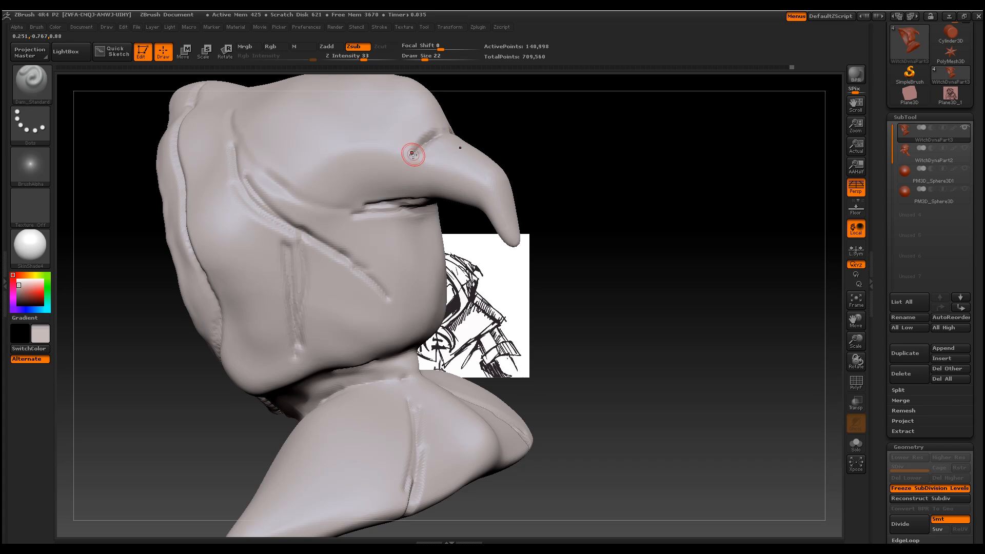
{"action": "left_click_drag", "start_coordinate": [519, 116], "coordinate": [605, 253]}
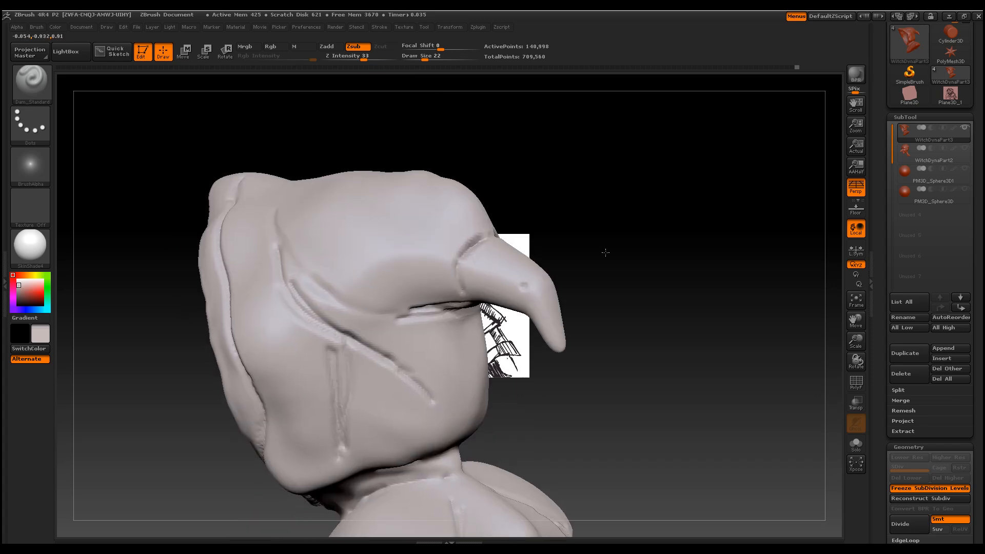
Enlarge the Dam_Standard brush, lower its intensity, and remesh the hood with DynaMesh
{"action": "key", "text": "space"}
{"action": "left_click_drag", "start_coordinate": [421, 261], "coordinate": [441, 262]}
{"action": "mouse_move", "coordinate": [436, 223]}
{"action": "left_mouse_down"}
{"action": "mouse_move", "coordinate": [392, 214]}
{"action": "mouse_move", "coordinate": [441, 221]}
{"action": "left_mouse_up"}
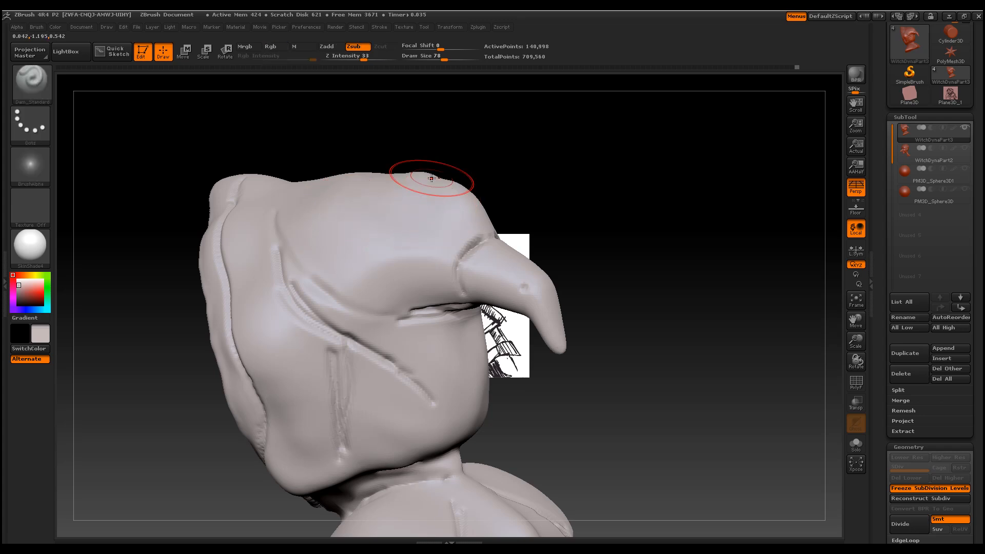
{"action": "left_click_drag", "start_coordinate": [363, 60], "coordinate": [343, 59]}
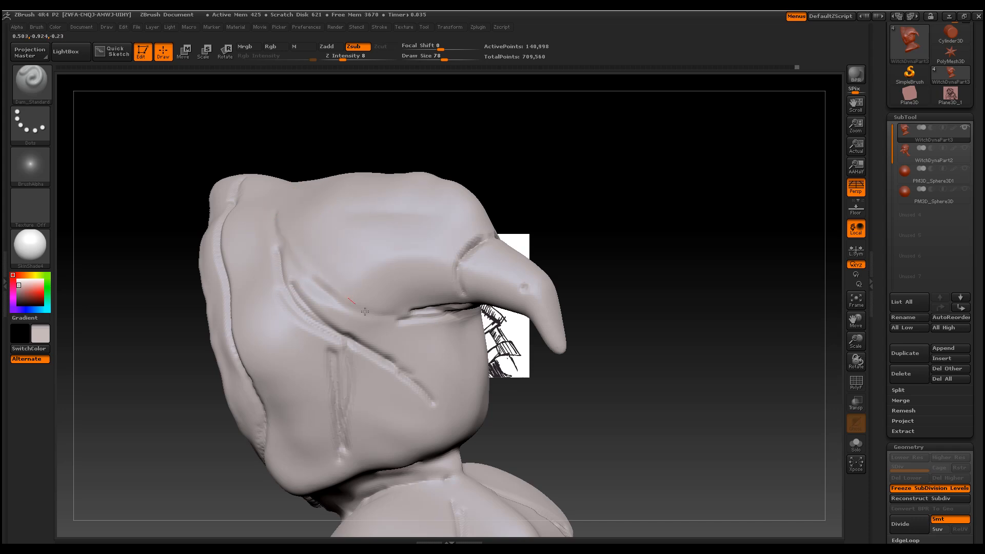
{"action": "left_click_drag", "start_coordinate": [546, 373], "coordinate": [670, 272]}
{"action": "key", "text": "ctrl"}
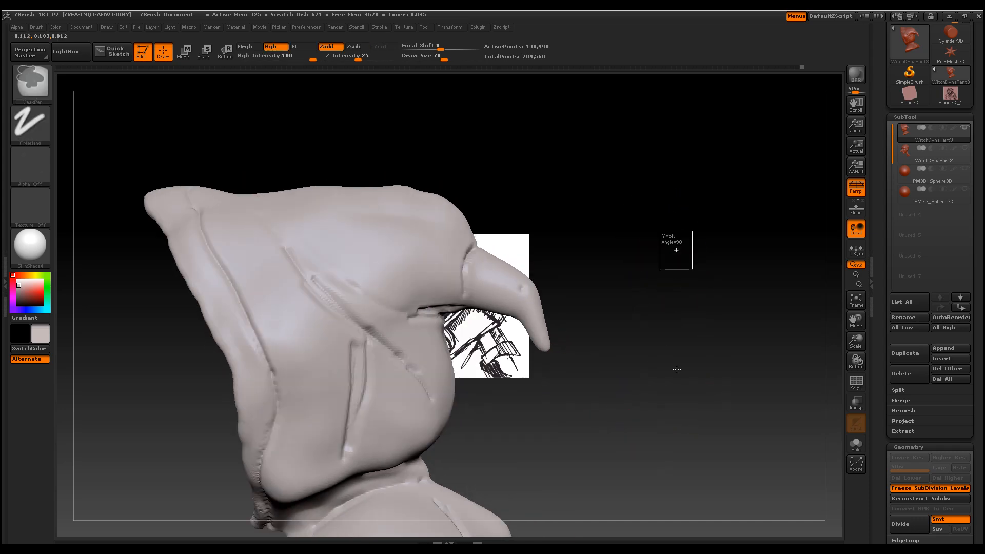
{"action": "mouse_move", "coordinate": [665, 362]}
{"action": "left_mouse_down"}
{"action": "mouse_move", "coordinate": [641, 405]}
{"action": "mouse_move", "coordinate": [595, 400]}
{"action": "left_mouse_up"}
{"action": "left_click_drag", "start_coordinate": [205, 330], "coordinate": [226, 324]}
Thicken the rim of the hood's opening from the peak down to the neck with the Inflat brush
{"action": "left_click", "coordinate": [38, 87]}
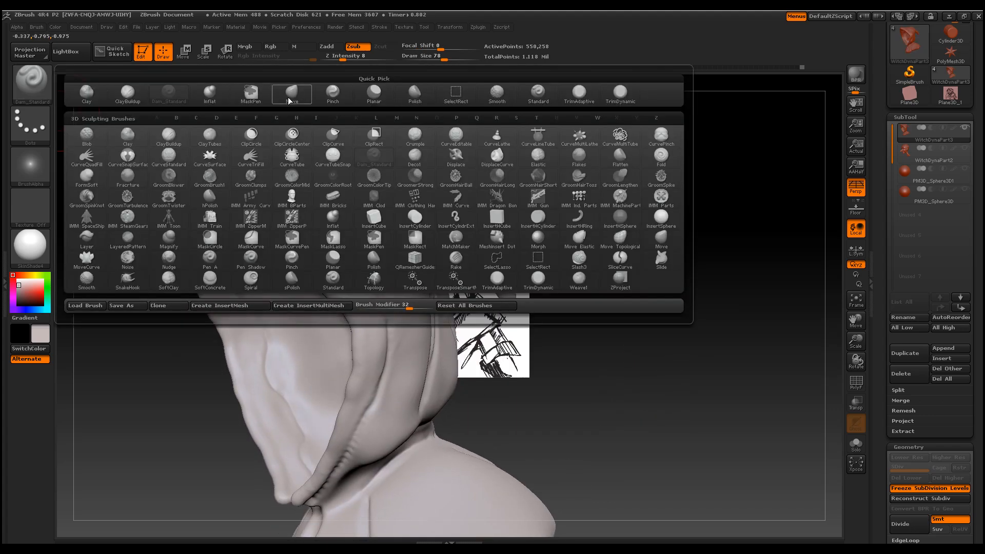
{"action": "left_click", "coordinate": [208, 92]}
{"action": "mouse_move", "coordinate": [182, 169]}
{"action": "left_mouse_down"}
{"action": "mouse_move", "coordinate": [287, 240]}
{"action": "mouse_move", "coordinate": [352, 315]}
{"action": "mouse_move", "coordinate": [333, 451]}
{"action": "mouse_move", "coordinate": [309, 484]}
{"action": "left_mouse_up"}
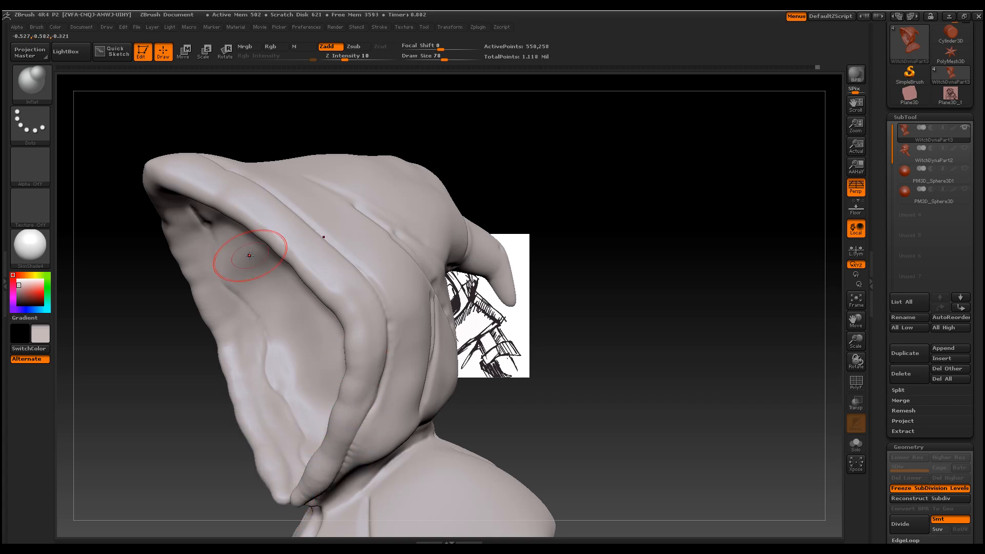
Even out the bumps along the hood's peak and upper rim with the Polish brush at Z Intensity 25
{"action": "left_click", "coordinate": [32, 74]}
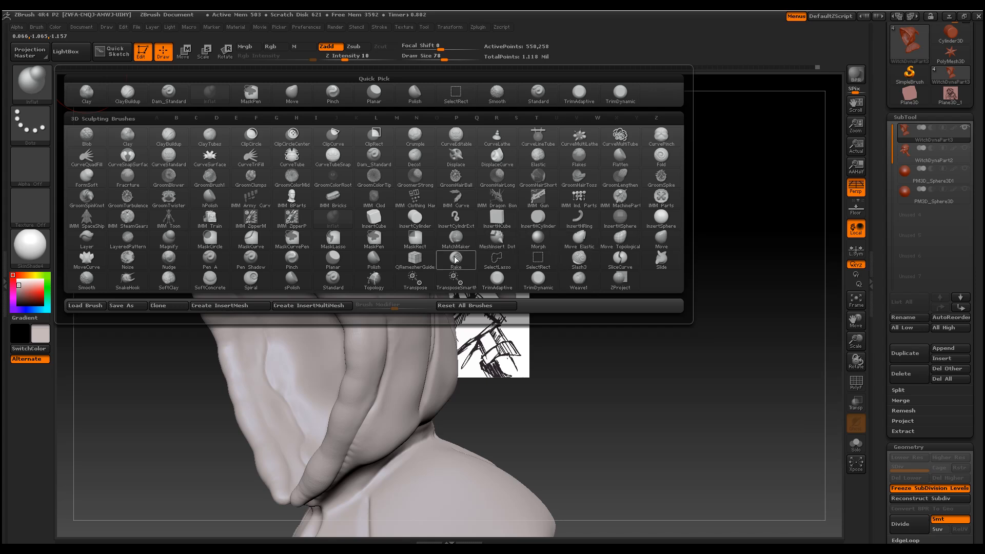
{"action": "left_click", "coordinate": [374, 259]}
{"action": "left_click_drag", "start_coordinate": [194, 165], "coordinate": [226, 190]}
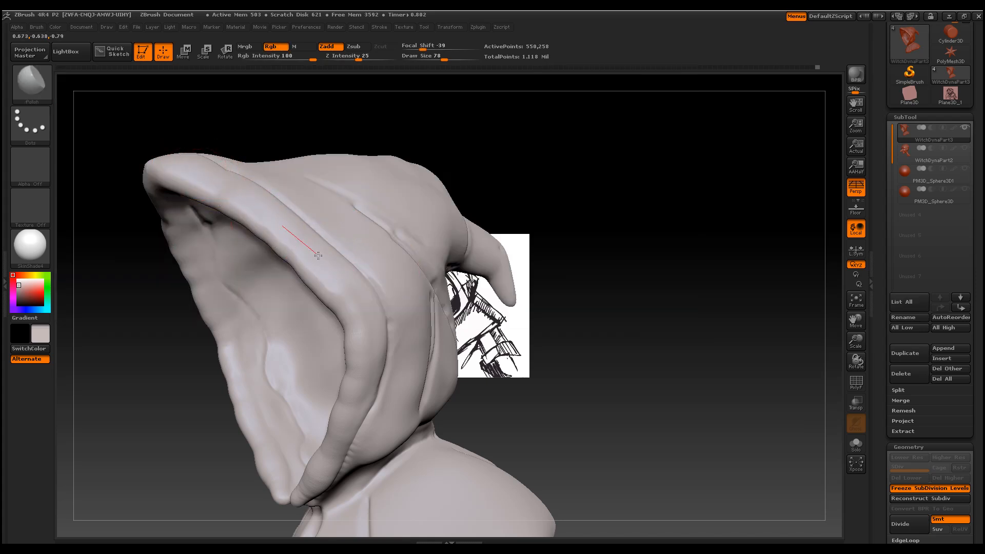
{"action": "mouse_move", "coordinate": [308, 246]}
{"action": "left_mouse_down"}
{"action": "mouse_move", "coordinate": [208, 164]}
{"action": "mouse_move", "coordinate": [329, 308]}
{"action": "left_mouse_up"}
{"action": "left_click_drag", "start_coordinate": [627, 264], "coordinate": [319, 279]}
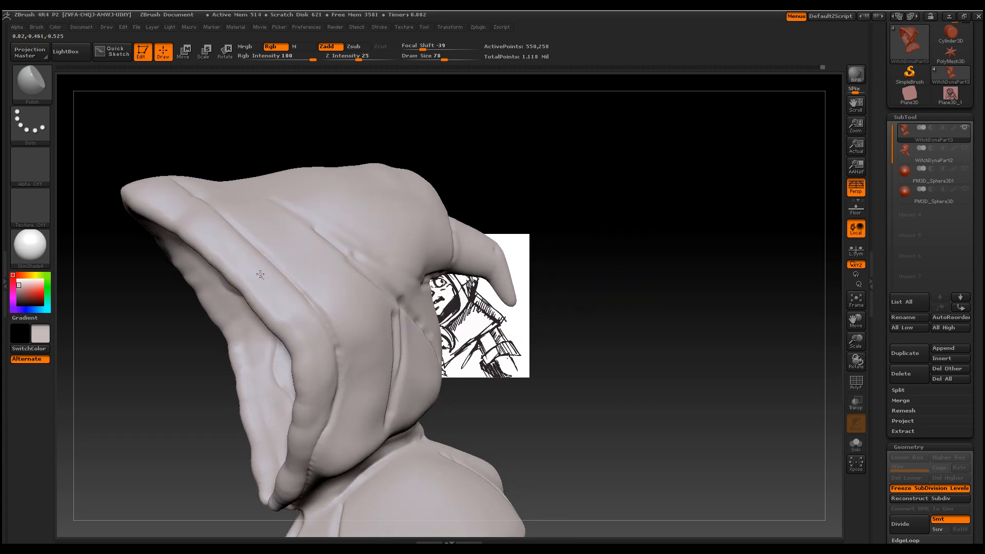
{"action": "left_click_drag", "start_coordinate": [158, 196], "coordinate": [149, 197]}
{"action": "left_click_drag", "start_coordinate": [111, 280], "coordinate": [205, 236]}
{"action": "left_click_drag", "start_coordinate": [134, 209], "coordinate": [172, 220]}
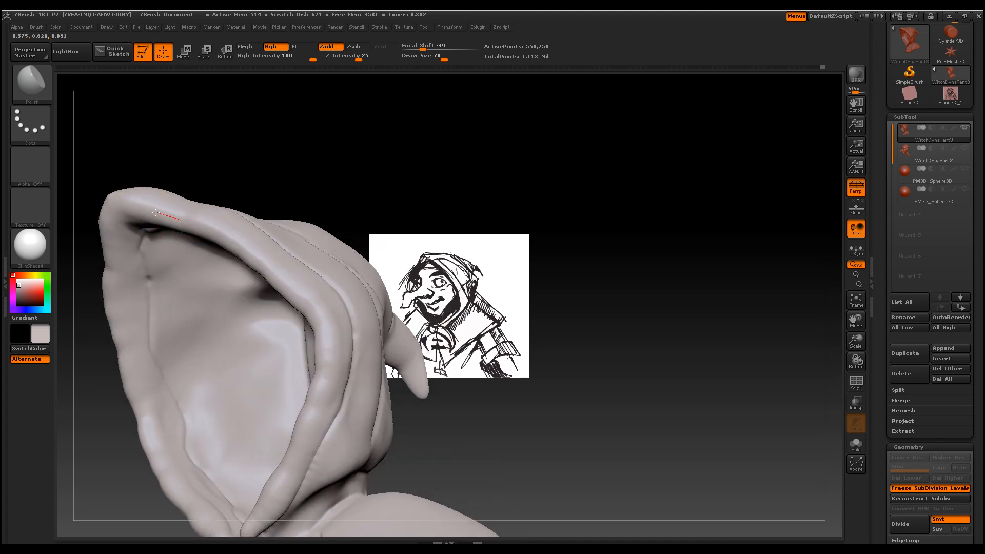
Raise the Polish brush's Z Intensity to 42 and flatten the upper rim again from the peak toward the side
{"action": "key", "text": "u"}
{"action": "left_click", "coordinate": [348, 84]}
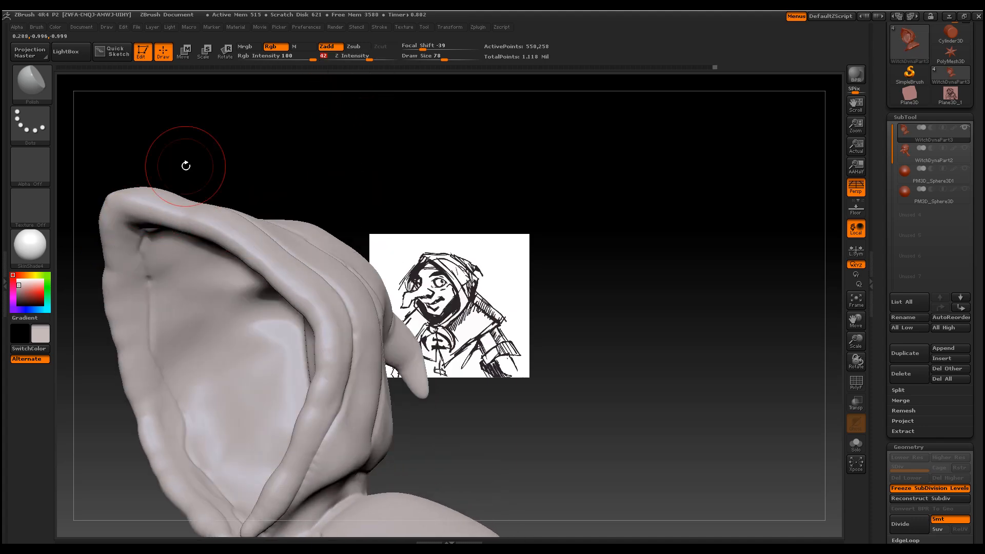
{"action": "left_click_drag", "start_coordinate": [121, 210], "coordinate": [150, 209]}
{"action": "left_click_drag", "start_coordinate": [225, 240], "coordinate": [188, 222]}
{"action": "mouse_move", "coordinate": [258, 263]}
{"action": "left_mouse_down"}
{"action": "mouse_move", "coordinate": [197, 219]}
{"action": "mouse_move", "coordinate": [300, 303]}
{"action": "mouse_move", "coordinate": [282, 283]}
{"action": "left_mouse_up"}
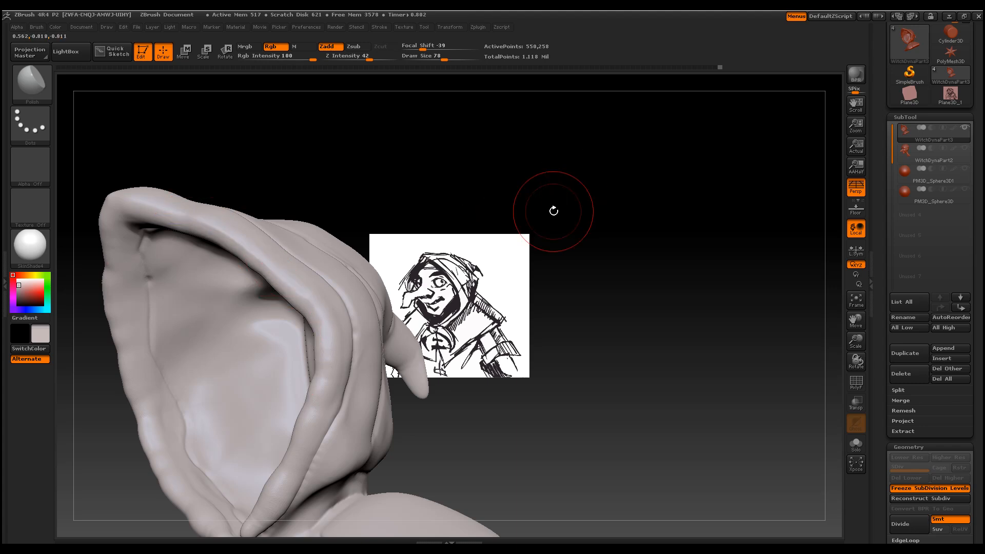
Raise the Z Intensity to 62, shrink the brush, and polish the side of the hood's rim
{"action": "left_click", "coordinate": [379, 58]}
{"action": "mouse_move", "coordinate": [430, 160]}
{"action": "left_mouse_down"}
{"action": "mouse_move", "coordinate": [552, 218]}
{"action": "mouse_move", "coordinate": [639, 364]}
{"action": "left_mouse_up"}
{"action": "left_click_drag", "start_coordinate": [435, 260], "coordinate": [420, 244]}
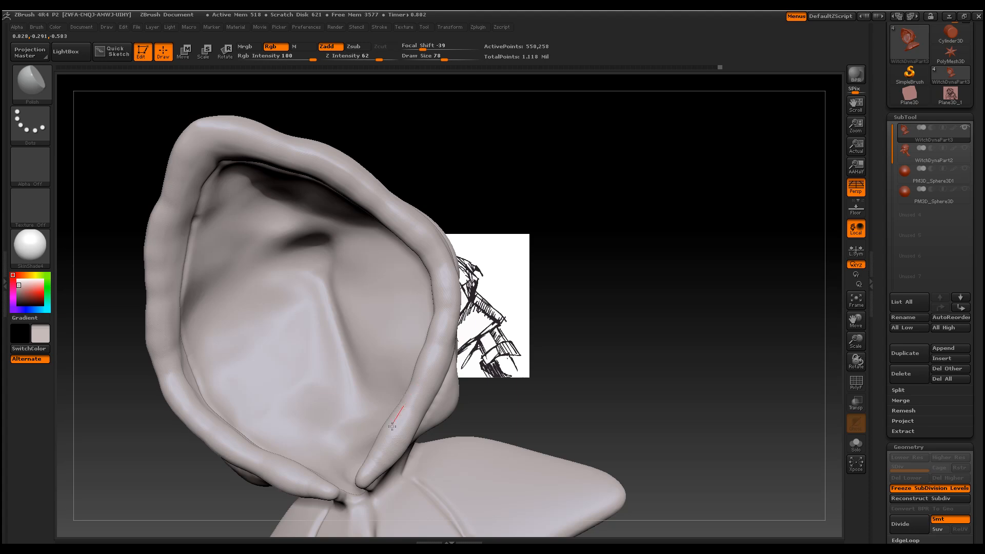
{"action": "key", "text": "space"}
{"action": "mouse_move", "coordinate": [413, 388]}
{"action": "left_mouse_down"}
{"action": "mouse_move", "coordinate": [425, 386]}
{"action": "mouse_move", "coordinate": [407, 387]}
{"action": "left_mouse_up"}
{"action": "left_click_drag", "start_coordinate": [437, 352], "coordinate": [420, 387]}
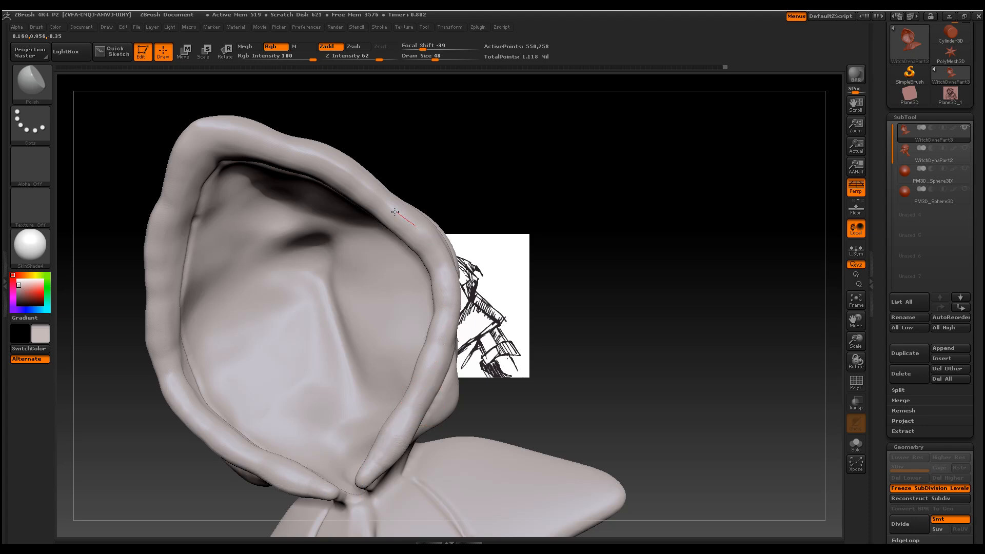
Polish the rim's upper edge and its lower section near the neck, and remesh the hood with DynaMesh
{"action": "mouse_move", "coordinate": [246, 140]}
{"action": "left_mouse_down"}
{"action": "mouse_move", "coordinate": [195, 130]}
{"action": "mouse_move", "coordinate": [247, 139]}
{"action": "left_mouse_up"}
{"action": "left_click_drag", "start_coordinate": [540, 305], "coordinate": [506, 311]}
{"action": "left_click_drag", "start_coordinate": [380, 460], "coordinate": [369, 479]}
{"action": "left_click_drag", "start_coordinate": [431, 346], "coordinate": [401, 413]}
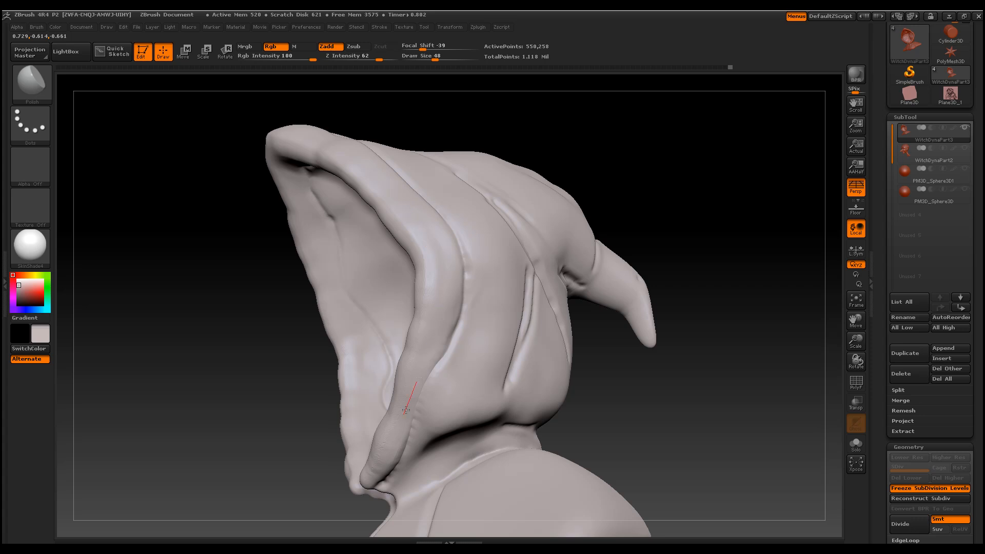
{"action": "key", "text": "ctrl"}
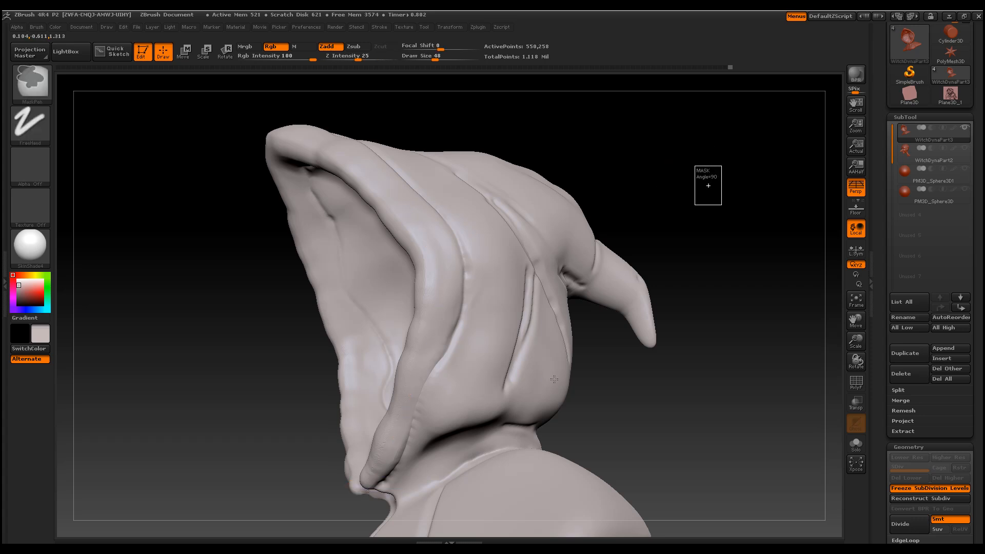
{"action": "left_click_drag", "start_coordinate": [708, 186], "coordinate": [704, 188], "text": "ctrl"}
Plane the hood's rim from its peak down the side with TrimAdaptive at Z Intensity 10
{"action": "left_click_drag", "start_coordinate": [590, 213], "coordinate": [326, 244]}
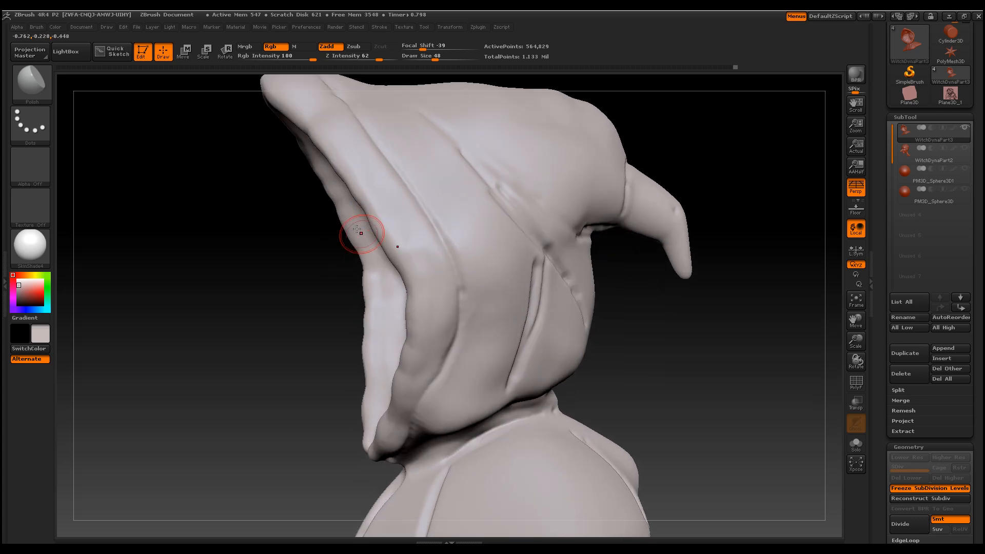
{"action": "left_click", "coordinate": [20, 77]}
{"action": "left_click", "coordinate": [579, 92]}
{"action": "mouse_move", "coordinate": [567, 97]}
{"action": "left_mouse_down"}
{"action": "mouse_move", "coordinate": [185, 229]}
{"action": "mouse_move", "coordinate": [249, 172]}
{"action": "mouse_move", "coordinate": [257, 135]}
{"action": "left_mouse_up"}
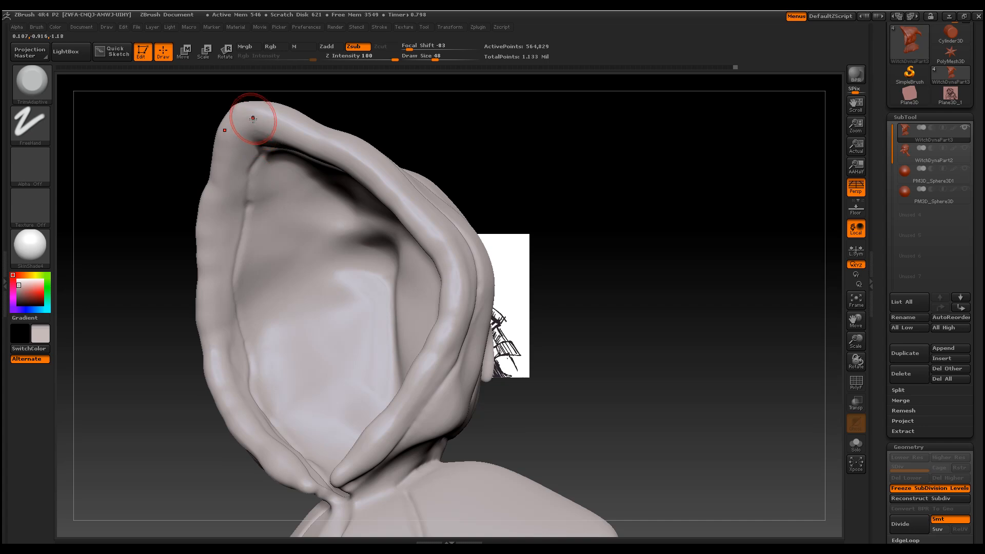
{"action": "key", "text": "ctrl+z"}
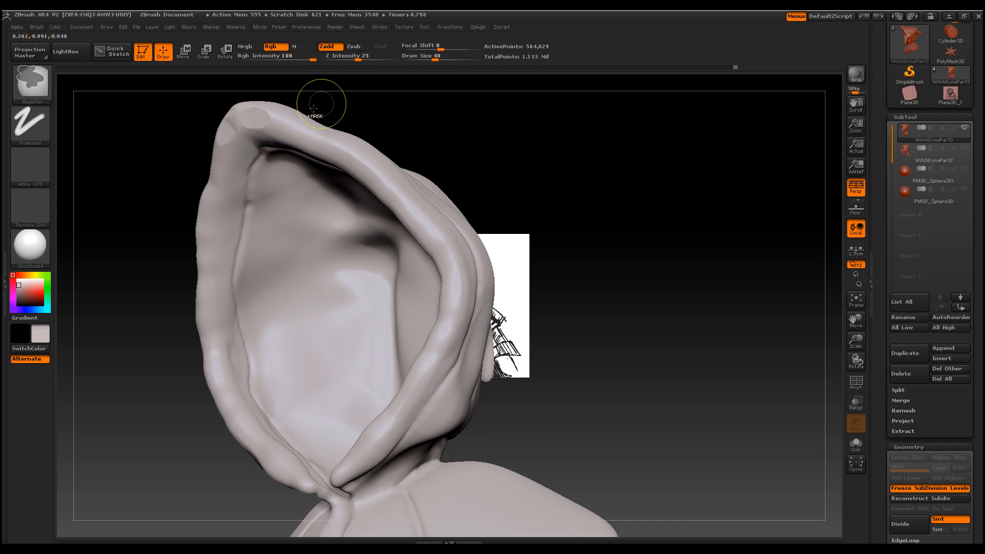
{"action": "left_click_drag", "start_coordinate": [365, 60], "coordinate": [345, 60]}
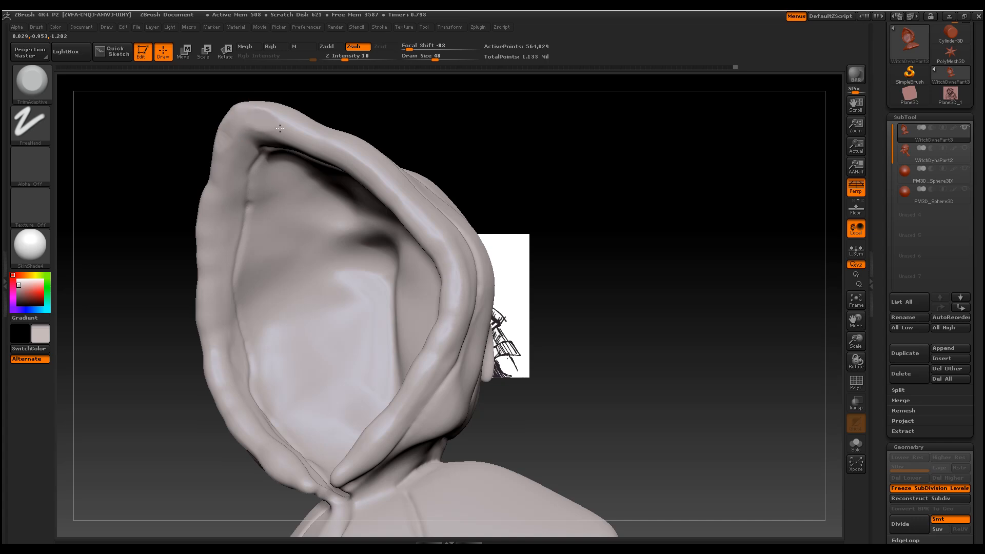
{"action": "left_click_drag", "start_coordinate": [329, 148], "coordinate": [327, 147]}
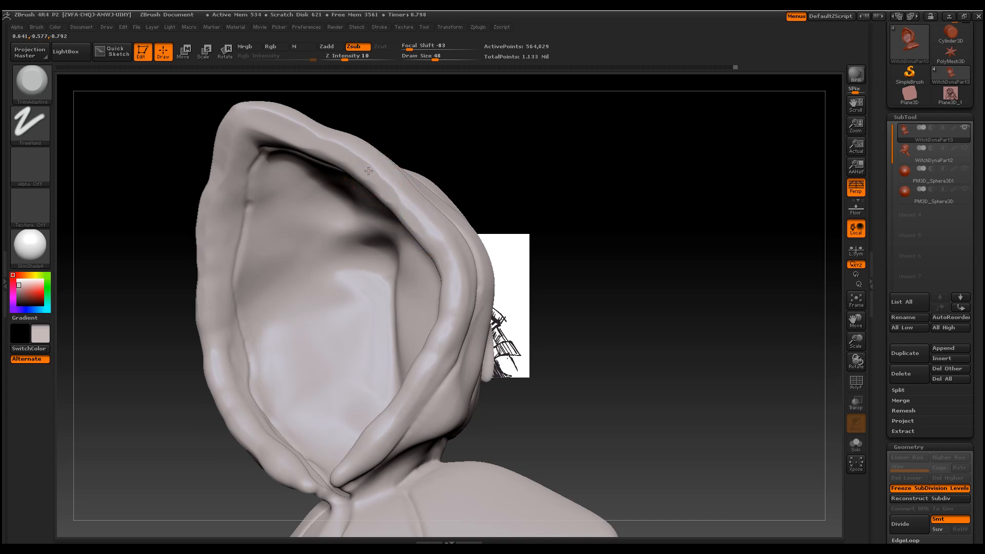
{"action": "mouse_move", "coordinate": [433, 249]}
{"action": "left_mouse_down"}
{"action": "mouse_move", "coordinate": [446, 260]}
{"action": "mouse_move", "coordinate": [449, 323]}
{"action": "mouse_move", "coordinate": [419, 372]}
{"action": "left_mouse_up"}
{"action": "left_click_drag", "start_coordinate": [736, 290], "coordinate": [709, 308]}
{"action": "key", "text": "ctrl+z"}
{"action": "left_click_drag", "start_coordinate": [687, 381], "coordinate": [716, 386]}
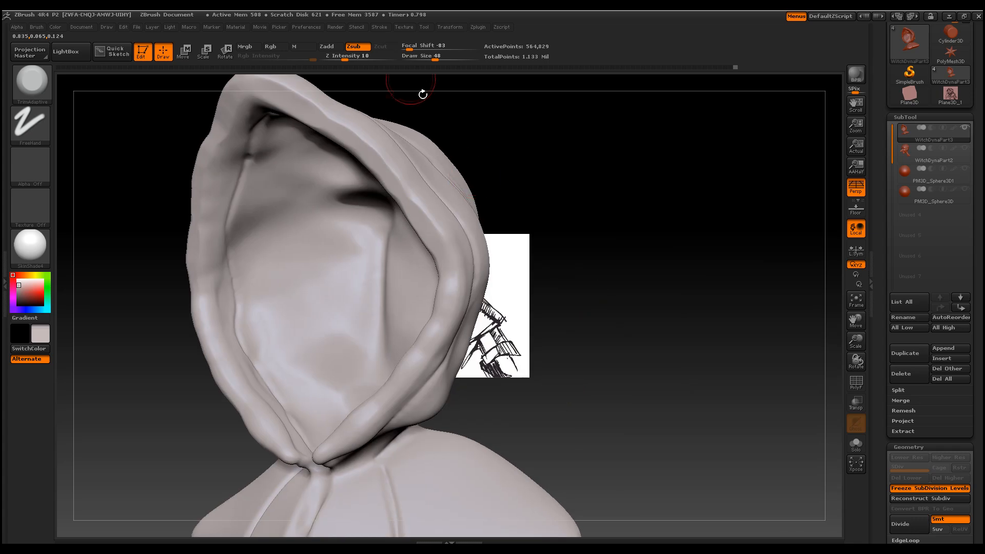
Lower TrimAdaptive's Z Intensity to 6 and plane the hood rim's lower side down to the neck
{"action": "left_click", "coordinate": [339, 57]}
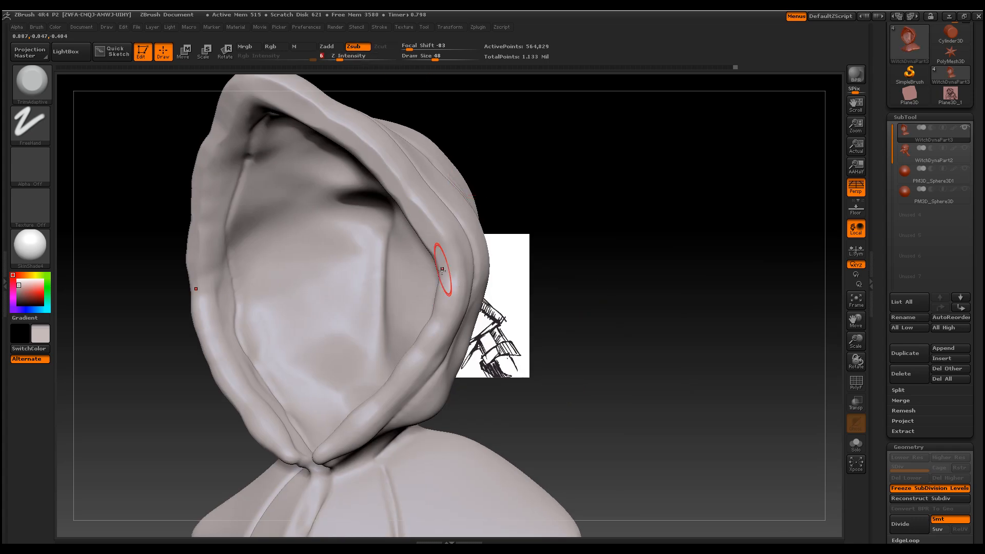
{"action": "mouse_move", "coordinate": [441, 303]}
{"action": "left_mouse_down"}
{"action": "mouse_move", "coordinate": [429, 340]}
{"action": "mouse_move", "coordinate": [432, 329]}
{"action": "left_mouse_up"}
{"action": "left_click_drag", "start_coordinate": [407, 366], "coordinate": [334, 435]}
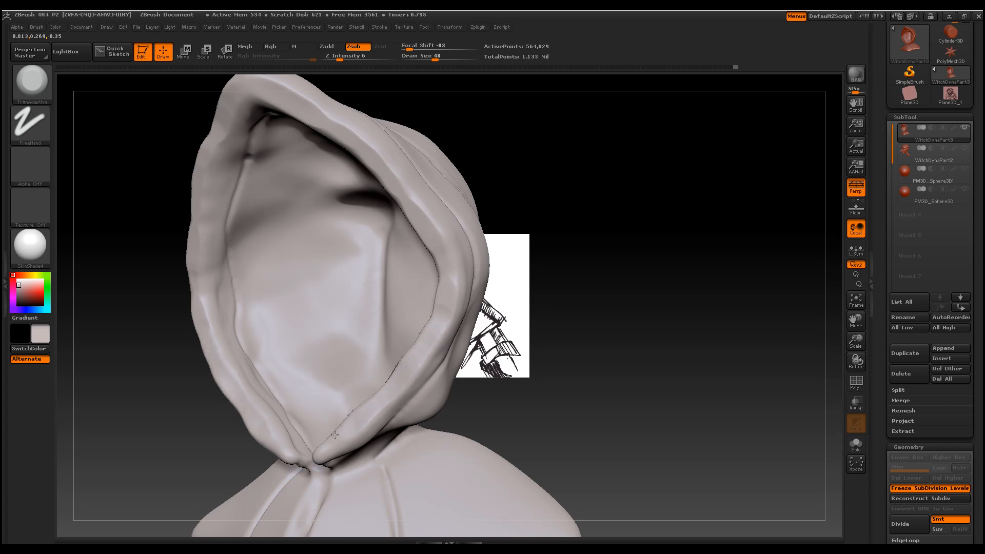
{"action": "left_click_drag", "start_coordinate": [570, 359], "coordinate": [185, 242]}
{"action": "left_click_drag", "start_coordinate": [159, 281], "coordinate": [221, 323]}
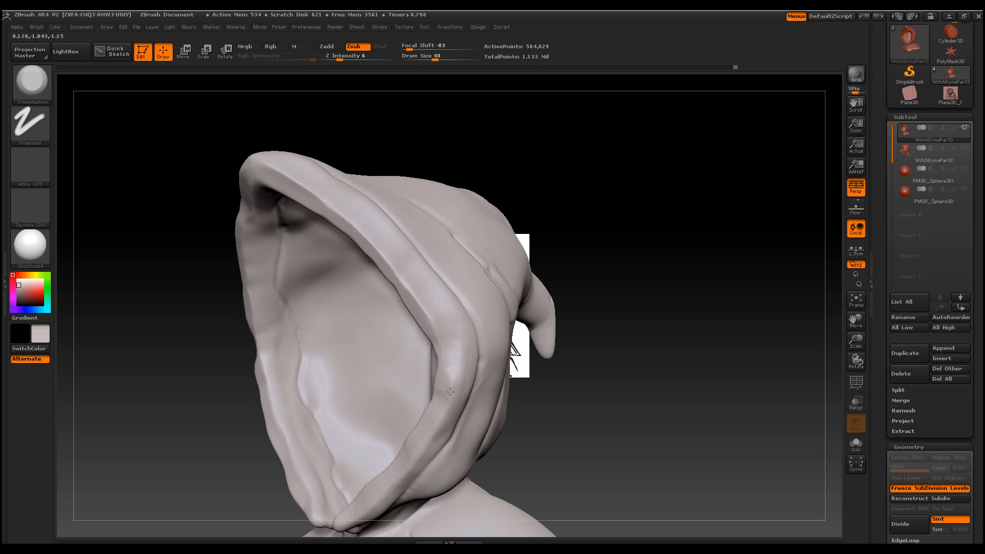
Smooth the hood's upper rim and plane the rim's side edge beside the face opening
{"action": "key", "text": "shift"}
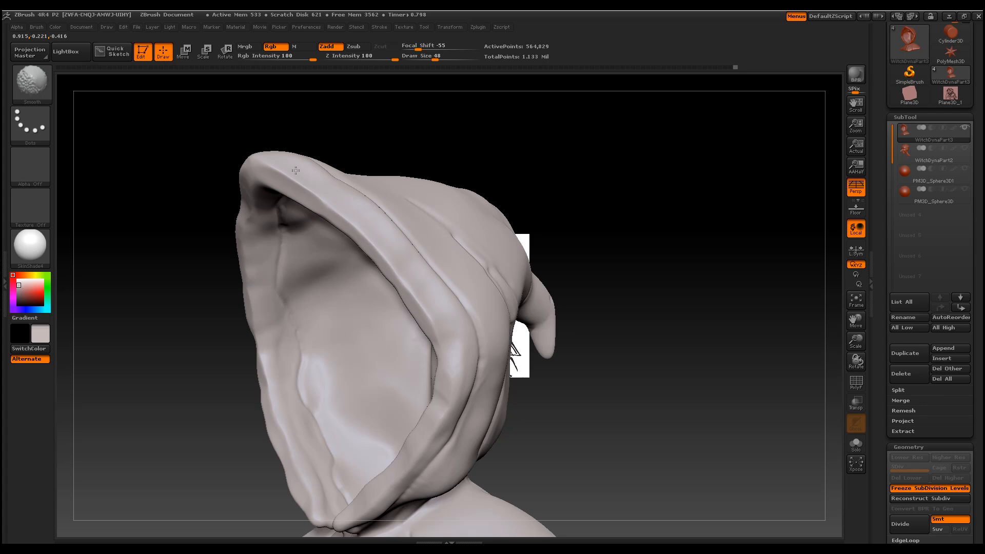
{"action": "left_click_drag", "start_coordinate": [655, 495], "coordinate": [436, 221], "text": "alt"}
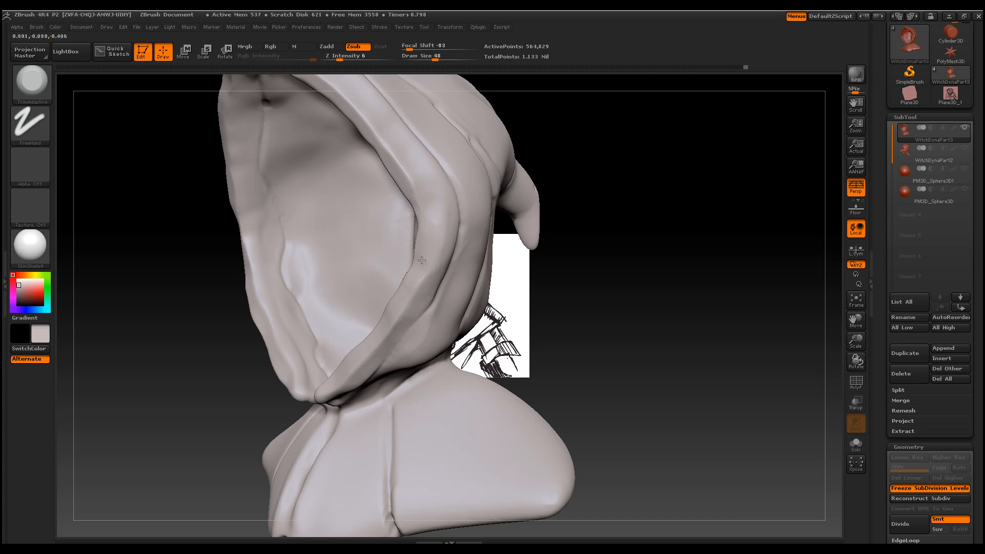
{"action": "left_click_drag", "start_coordinate": [421, 249], "coordinate": [421, 233]}
{"action": "left_click_drag", "start_coordinate": [595, 302], "coordinate": [434, 246]}
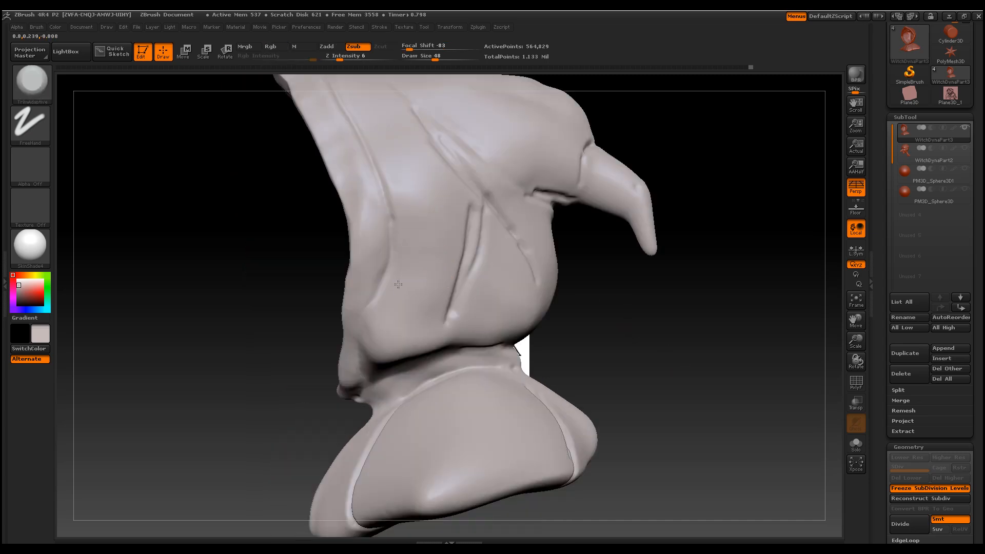
{"action": "left_click_drag", "start_coordinate": [682, 264], "coordinate": [652, 419], "text": "alt"}
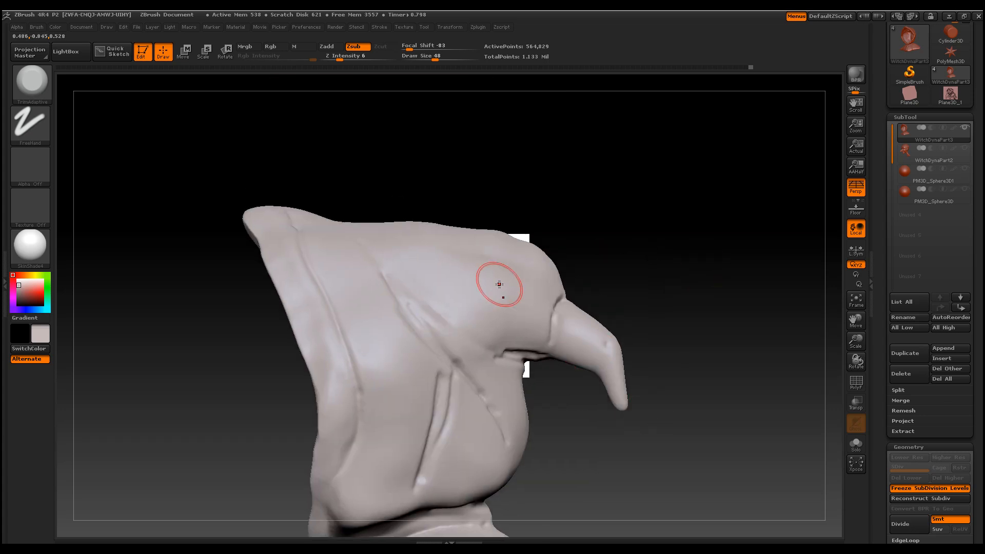
Plane the outer face of the hood's rim from its peak down the side to the lower corner
{"action": "left_click_drag", "start_coordinate": [248, 202], "coordinate": [226, 179]}
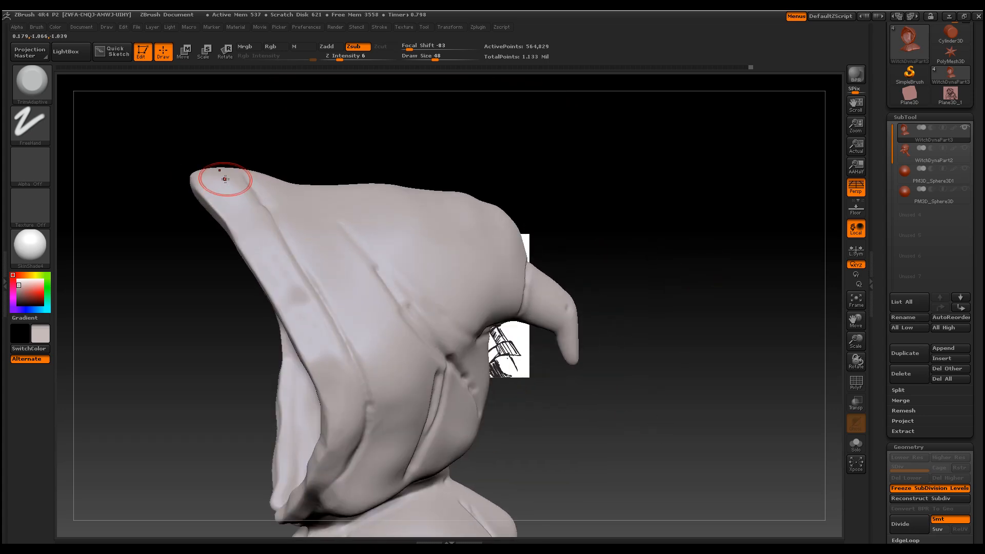
{"action": "left_click_drag", "start_coordinate": [272, 273], "coordinate": [329, 369]}
{"action": "mouse_move", "coordinate": [273, 262]}
{"action": "left_mouse_down"}
{"action": "mouse_move", "coordinate": [332, 368]}
{"action": "mouse_move", "coordinate": [223, 176]}
{"action": "left_mouse_up"}
{"action": "mouse_move", "coordinate": [317, 361]}
{"action": "left_mouse_down"}
{"action": "mouse_move", "coordinate": [327, 357]}
{"action": "mouse_move", "coordinate": [336, 451]}
{"action": "mouse_move", "coordinate": [333, 390]}
{"action": "left_mouse_up"}
{"action": "left_click_drag", "start_coordinate": [319, 325], "coordinate": [328, 369]}
{"action": "mouse_move", "coordinate": [313, 479]}
{"action": "left_mouse_down"}
{"action": "mouse_move", "coordinate": [337, 426]}
{"action": "mouse_move", "coordinate": [325, 460]}
{"action": "left_mouse_up"}
{"action": "left_click_drag", "start_coordinate": [714, 432], "coordinate": [690, 343]}
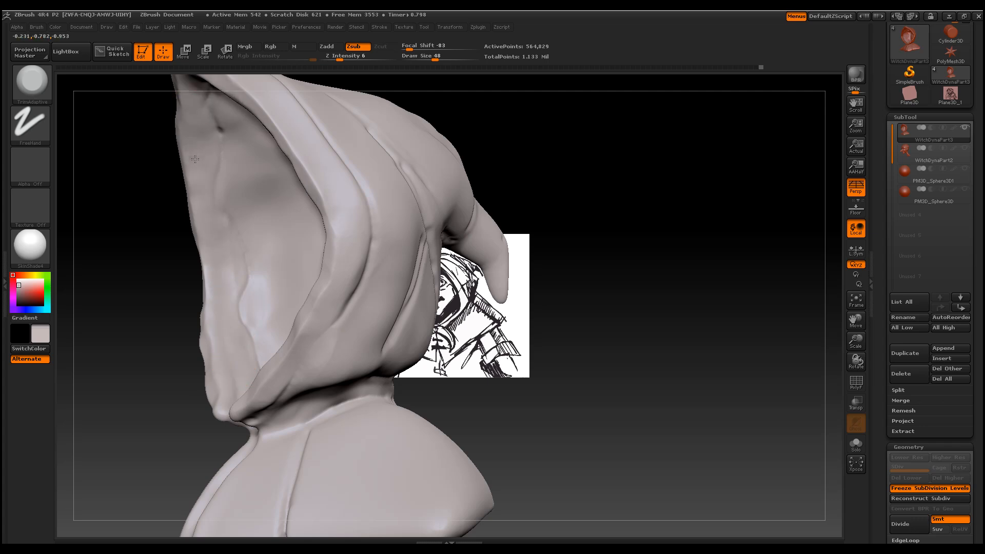
Trim the front rim, the collar and the lower side of the hood above the neck
{"action": "left_click_drag", "start_coordinate": [152, 356], "coordinate": [249, 339]}
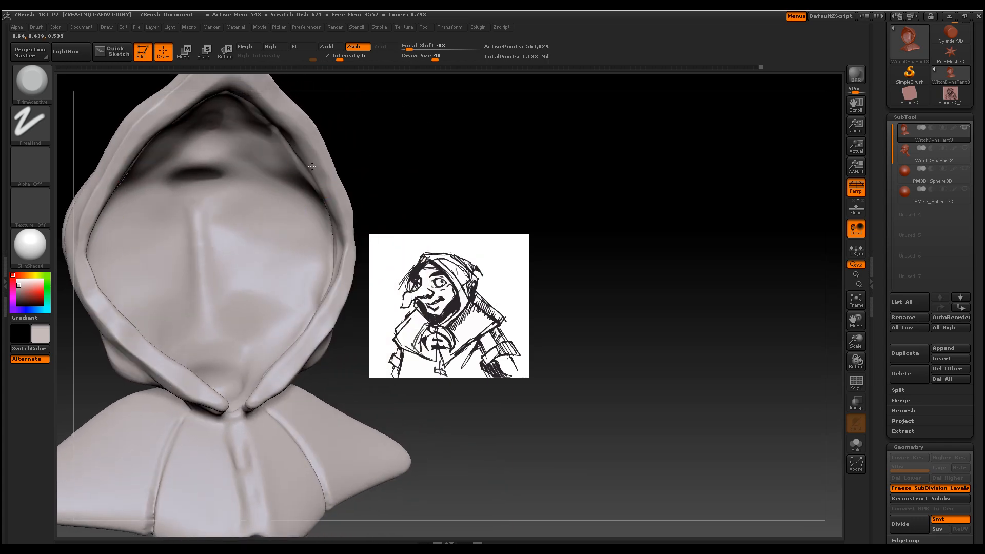
{"action": "mouse_move", "coordinate": [354, 239]}
{"action": "left_mouse_down"}
{"action": "mouse_move", "coordinate": [571, 370]}
{"action": "mouse_move", "coordinate": [521, 418]}
{"action": "left_mouse_up"}
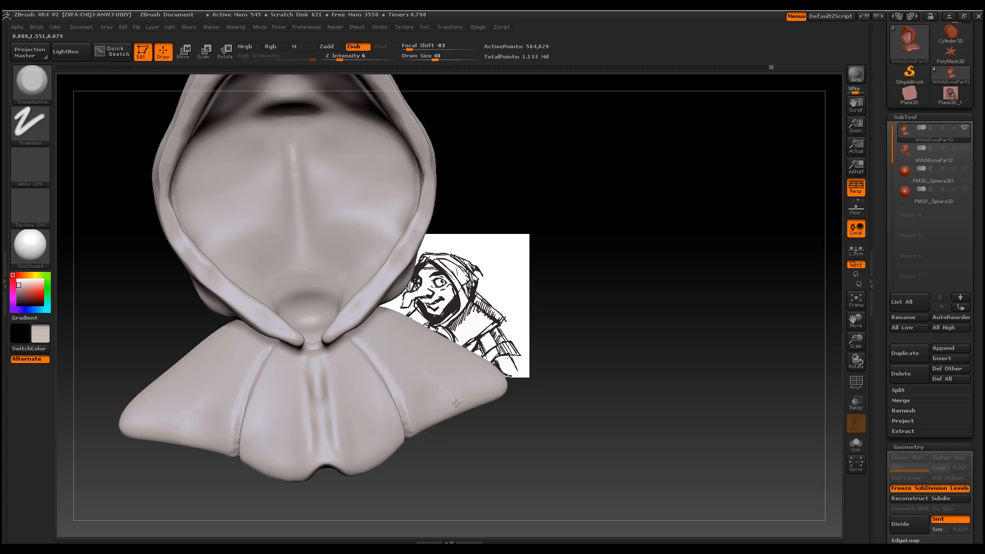
{"action": "left_click_drag", "start_coordinate": [611, 442], "coordinate": [500, 405]}
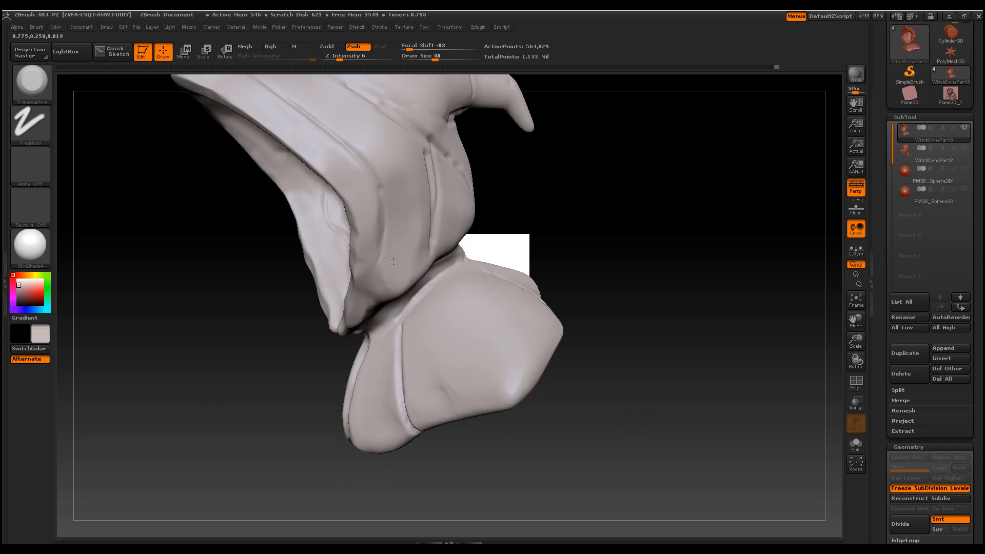
{"action": "left_click_drag", "start_coordinate": [683, 291], "coordinate": [712, 443], "text": "alt"}
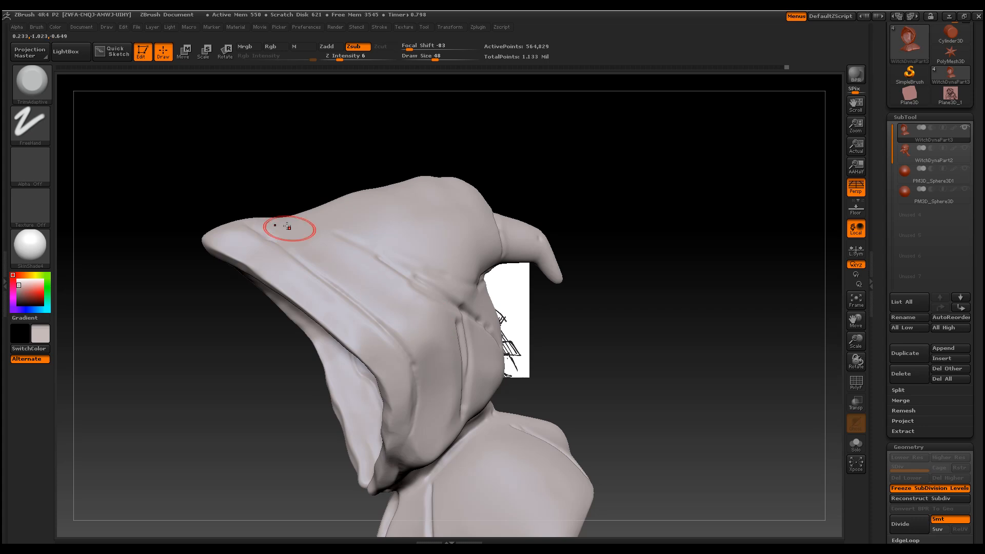
{"action": "left_click_drag", "start_coordinate": [525, 359], "coordinate": [560, 389]}
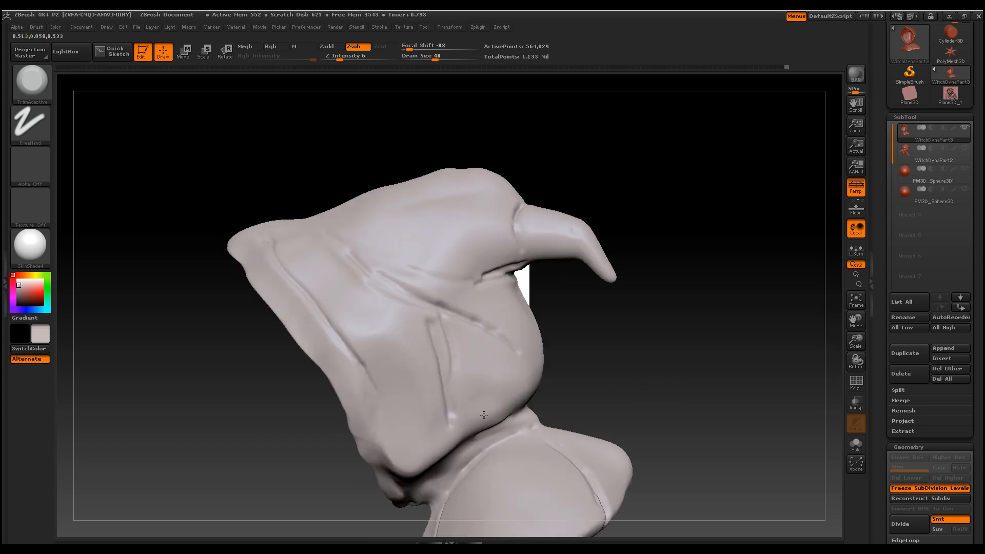
Plane the hood's crown and the cloth around its side folds, working round to the back and front rim
{"action": "mouse_move", "coordinate": [471, 259]}
{"action": "left_mouse_down"}
{"action": "mouse_move", "coordinate": [363, 238]}
{"action": "mouse_move", "coordinate": [476, 256]}
{"action": "mouse_move", "coordinate": [570, 248]}
{"action": "left_mouse_up"}
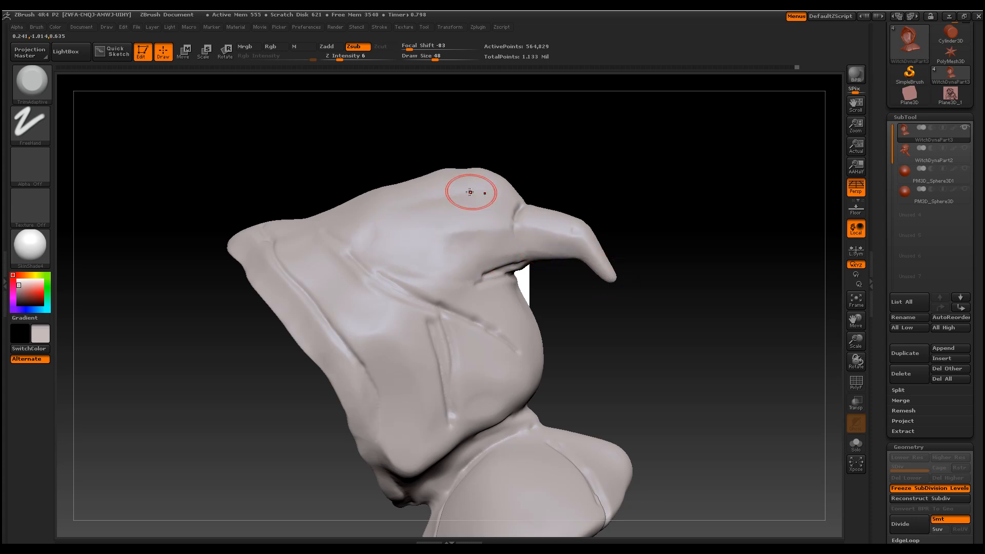
{"action": "left_click_drag", "start_coordinate": [609, 171], "coordinate": [466, 169]}
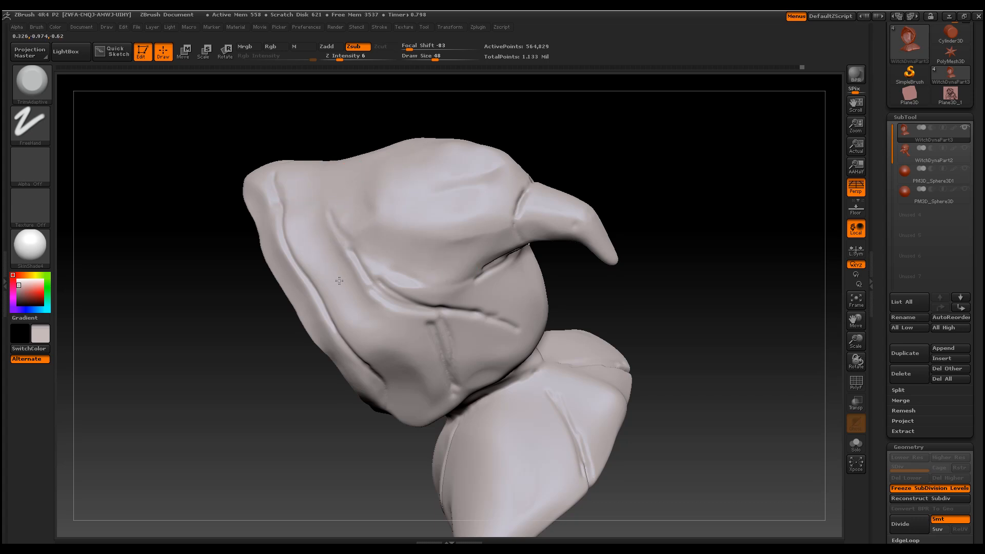
{"action": "left_click_drag", "start_coordinate": [672, 347], "coordinate": [565, 292]}
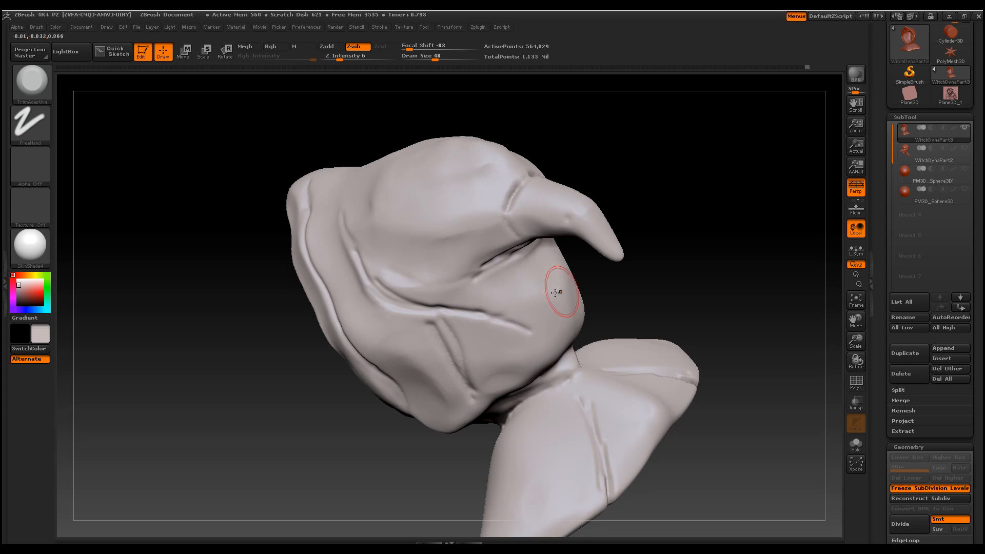
{"action": "mouse_move", "coordinate": [710, 265]}
{"action": "left_mouse_down"}
{"action": "mouse_move", "coordinate": [725, 220]}
{"action": "mouse_move", "coordinate": [726, 292]}
{"action": "mouse_move", "coordinate": [741, 275]}
{"action": "left_mouse_up"}
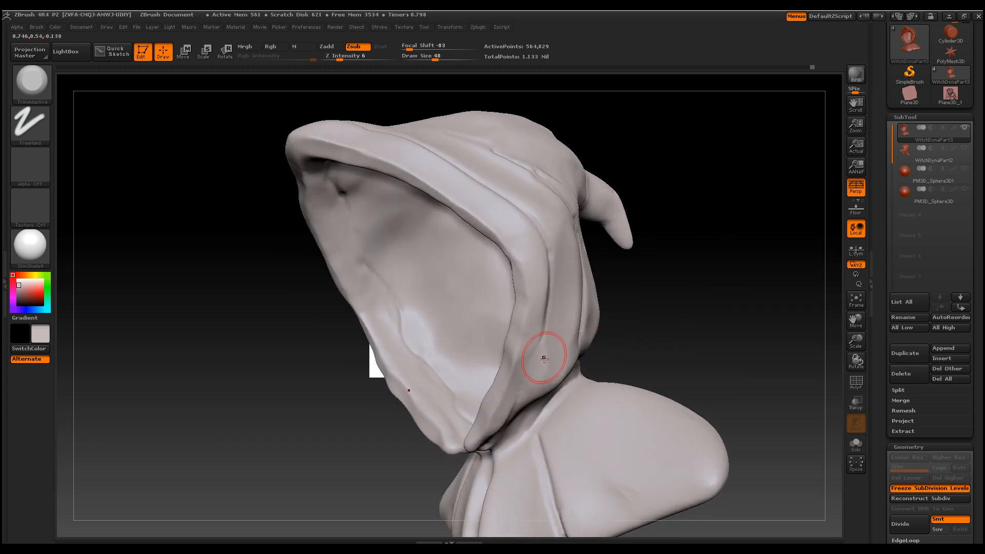
{"action": "left_click_drag", "start_coordinate": [654, 367], "coordinate": [675, 318]}
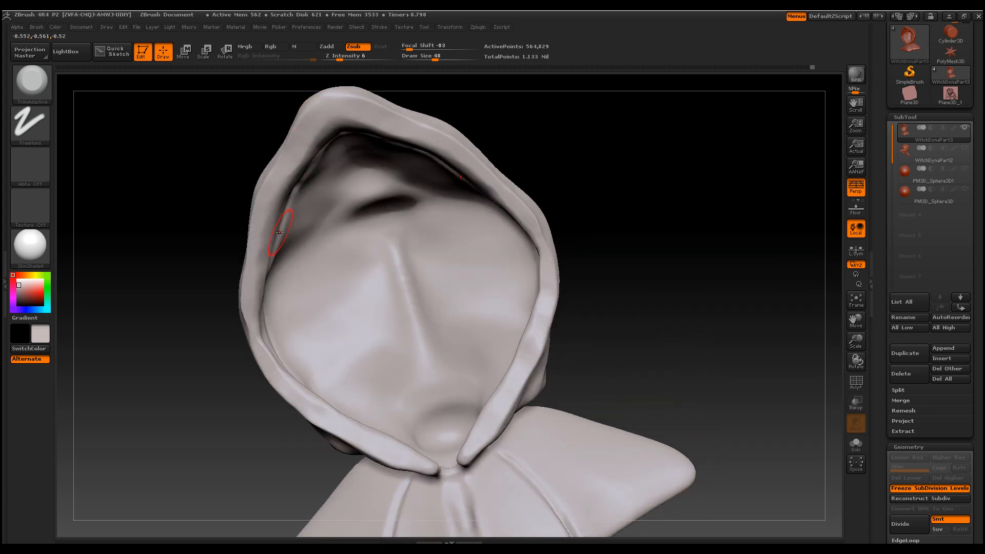
Show the WitchDynaPart2 head subtool inside the hood
{"action": "left_click_drag", "start_coordinate": [651, 246], "coordinate": [639, 249]}
{"action": "left_click", "coordinate": [966, 148]}
{"action": "left_click_drag", "start_coordinate": [739, 354], "coordinate": [718, 352]}
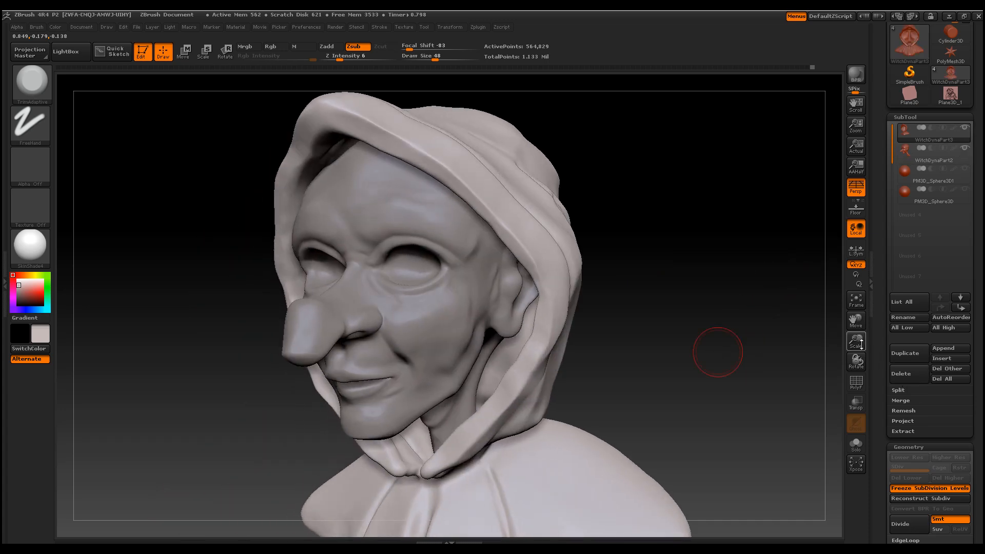
Examine the hooded bust from the front and side against the reference sketch
{"action": "left_click_drag", "start_coordinate": [862, 344], "coordinate": [842, 317]}
{"action": "mouse_move", "coordinate": [739, 341]}
{"action": "left_mouse_down"}
{"action": "mouse_move", "coordinate": [732, 314]}
{"action": "mouse_move", "coordinate": [715, 315]}
{"action": "mouse_move", "coordinate": [741, 277]}
{"action": "mouse_move", "coordinate": [687, 297]}
{"action": "mouse_move", "coordinate": [715, 303]}
{"action": "mouse_move", "coordinate": [687, 300]}
{"action": "mouse_move", "coordinate": [742, 327]}
{"action": "left_mouse_up"}
{"action": "mouse_move", "coordinate": [562, 344]}
{"action": "left_mouse_down"}
{"action": "mouse_move", "coordinate": [609, 345]}
{"action": "mouse_move", "coordinate": [580, 336]}
{"action": "left_mouse_up"}
{"action": "left_click_drag", "start_coordinate": [641, 307], "coordinate": [595, 306]}
{"action": "left_click_drag", "start_coordinate": [434, 417], "coordinate": [427, 419]}
{"action": "left_click_drag", "start_coordinate": [349, 343], "coordinate": [453, 334], "text": "alt"}
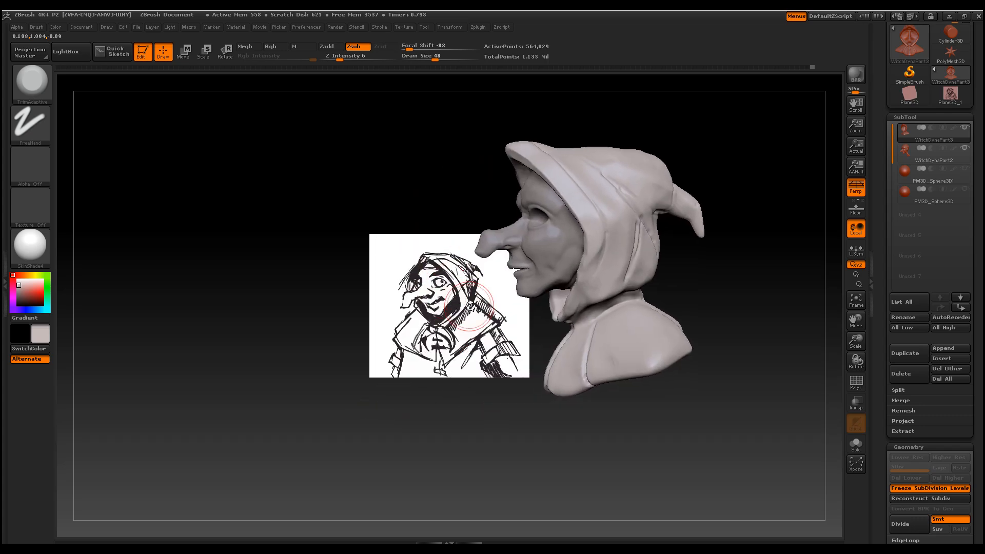
{"action": "mouse_move", "coordinate": [319, 333]}
{"action": "left_mouse_down"}
{"action": "mouse_move", "coordinate": [307, 332]}
{"action": "mouse_move", "coordinate": [354, 307]}
{"action": "mouse_move", "coordinate": [337, 319]}
{"action": "left_mouse_up"}
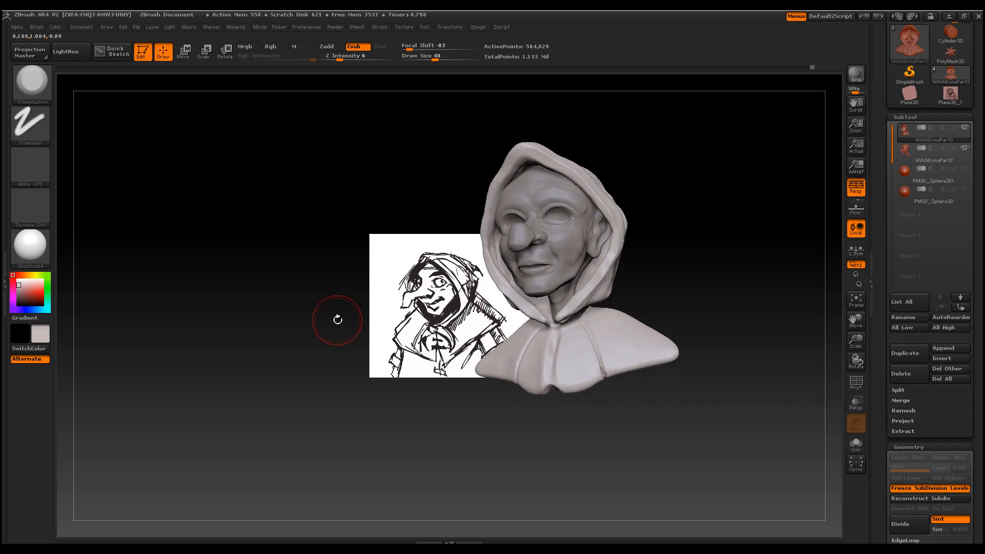
Switch to the Move brush and bring the collar area into view
{"action": "left_click", "coordinate": [48, 92]}
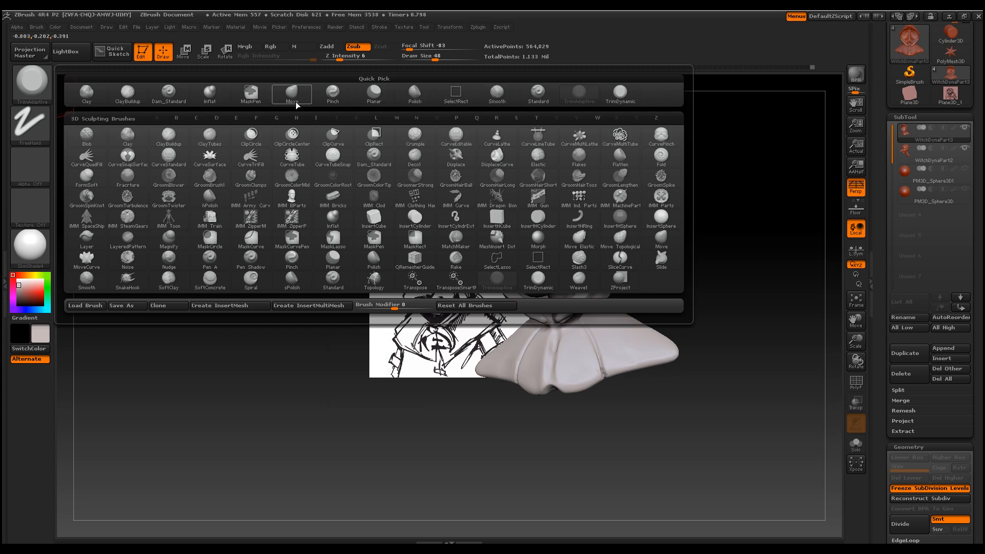
{"action": "mouse_move", "coordinate": [422, 420]}
{"action": "left_mouse_down"}
{"action": "mouse_move", "coordinate": [390, 441]}
{"action": "mouse_move", "coordinate": [467, 424]}
{"action": "mouse_move", "coordinate": [392, 430]}
{"action": "left_mouse_up"}
{"action": "mouse_move", "coordinate": [442, 402]}
{"action": "left_mouse_down", "text": "alt"}
{"action": "mouse_move", "coordinate": [332, 427]}
{"action": "mouse_move", "coordinate": [339, 413]}
{"action": "mouse_move", "coordinate": [354, 416]}
{"action": "left_mouse_up", "text": "alt"}
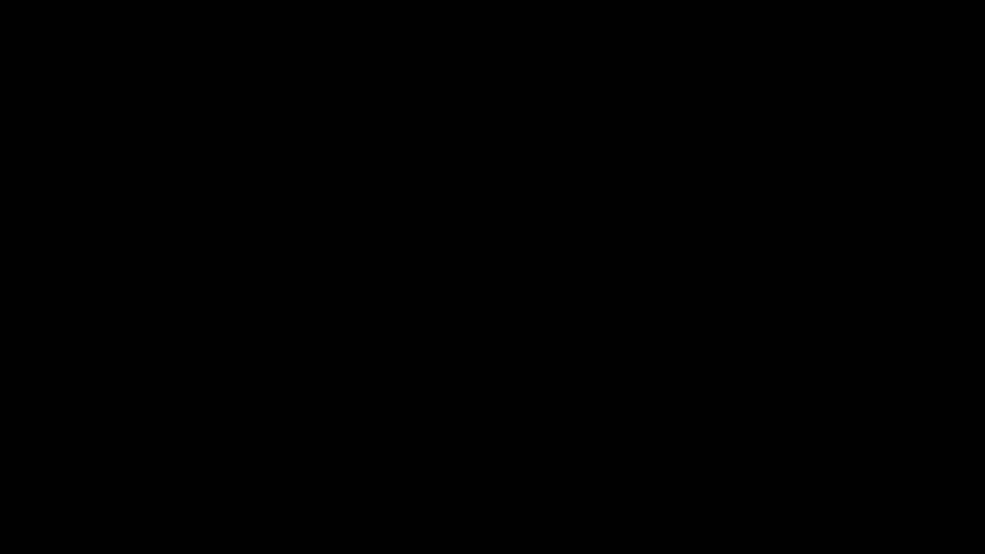
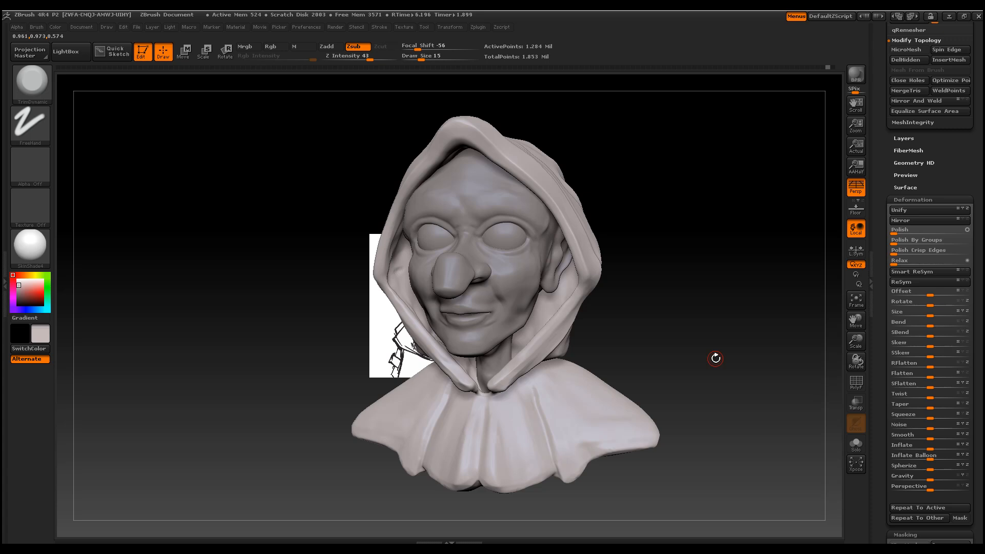
Carve and soften a diagonal crease on the hood's side below the tail using Dam_Standard at Z Intensity 11 and Draw Size 31
{"action": "mouse_move", "coordinate": [712, 345]}
{"action": "left_mouse_down"}
{"action": "mouse_move", "coordinate": [689, 349]}
{"action": "mouse_move", "coordinate": [723, 347]}
{"action": "mouse_move", "coordinate": [660, 339]}
{"action": "mouse_move", "coordinate": [680, 341]}
{"action": "left_mouse_up"}
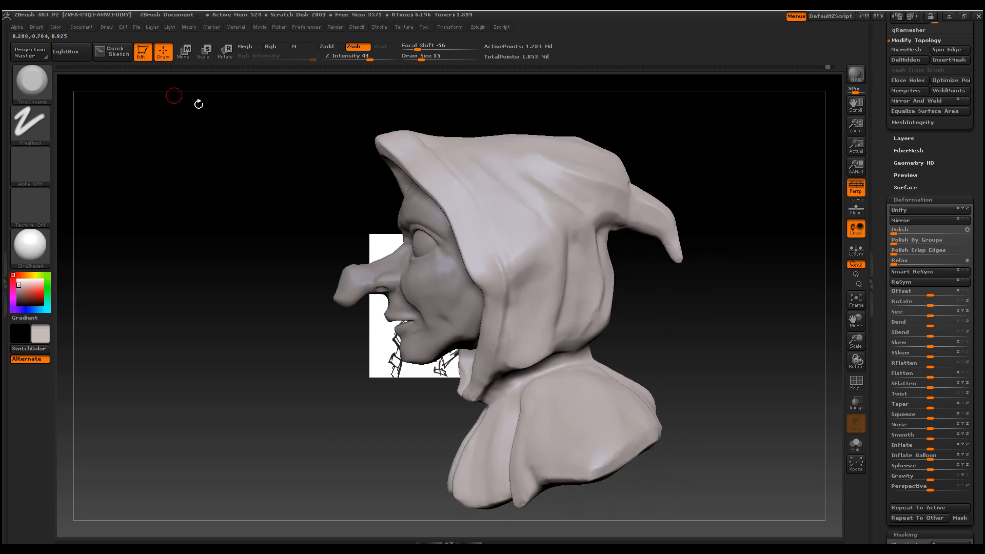
{"action": "left_click", "coordinate": [41, 88]}
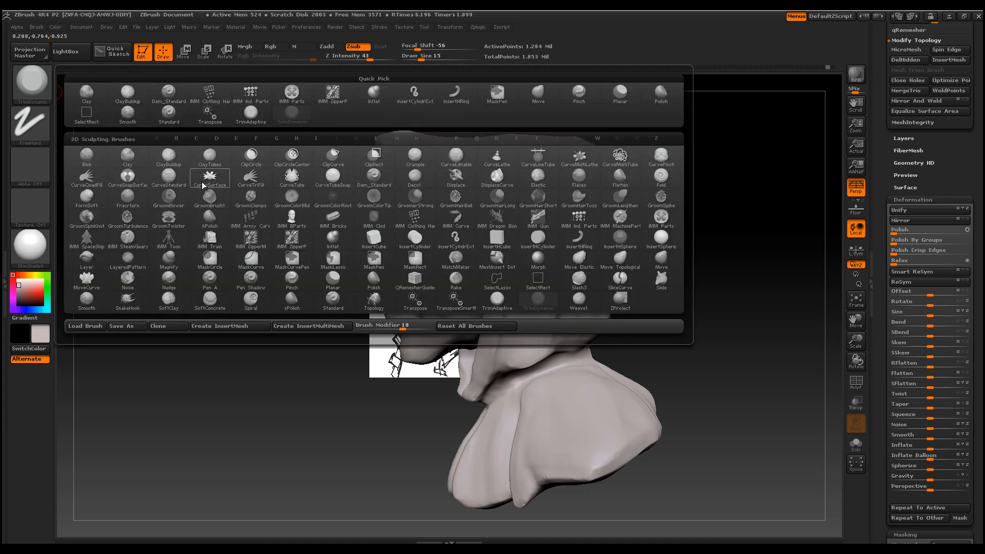
{"action": "left_click", "coordinate": [164, 94]}
{"action": "mouse_move", "coordinate": [724, 314]}
{"action": "left_mouse_down"}
{"action": "mouse_move", "coordinate": [710, 325]}
{"action": "mouse_move", "coordinate": [734, 315]}
{"action": "left_mouse_up"}
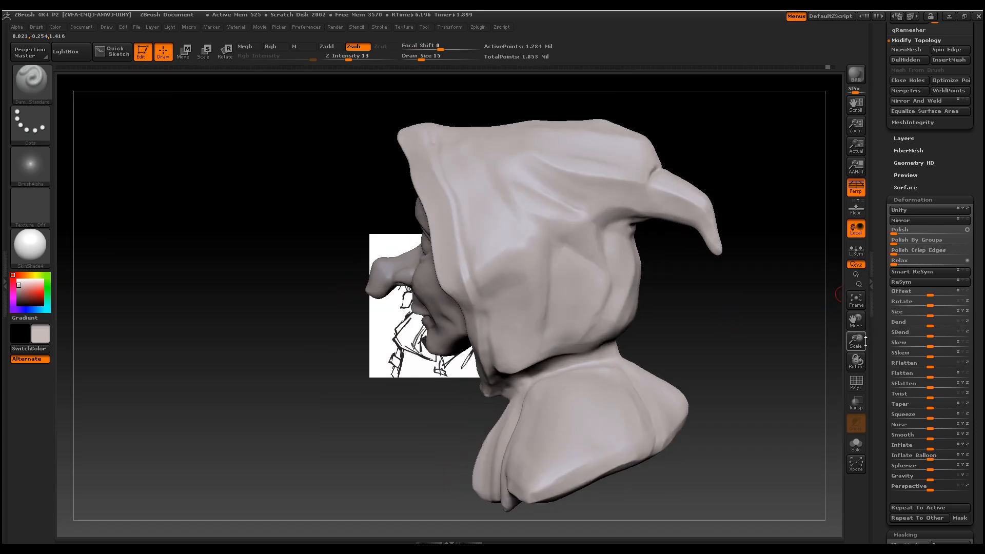
{"action": "left_click_drag", "start_coordinate": [855, 341], "coordinate": [869, 331]}
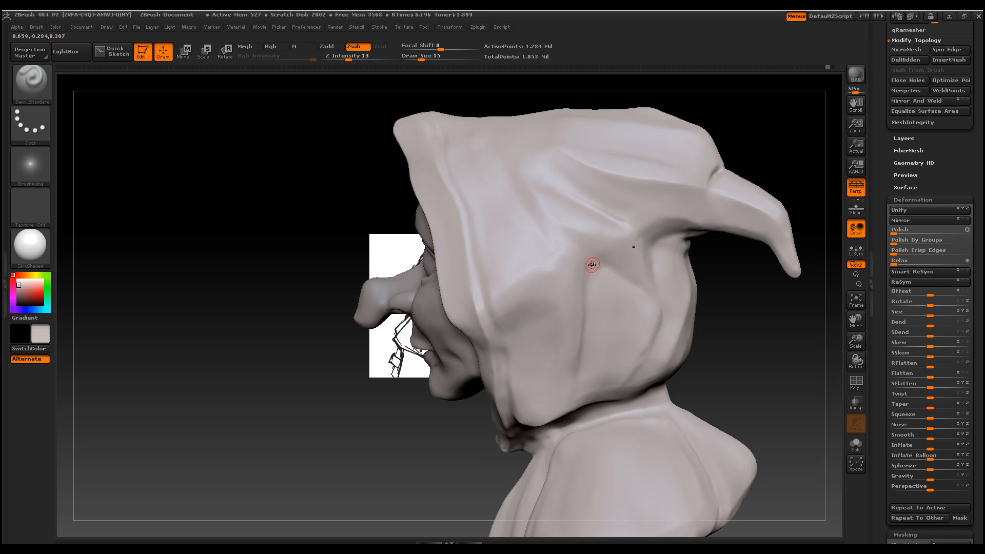
{"action": "left_click_drag", "start_coordinate": [319, 55], "coordinate": [315, 56]}
{"action": "key", "text": "space"}
{"action": "left_click_drag", "start_coordinate": [598, 267], "coordinate": [636, 267]}
{"action": "left_click_drag", "start_coordinate": [658, 297], "coordinate": [637, 282], "text": "shift"}
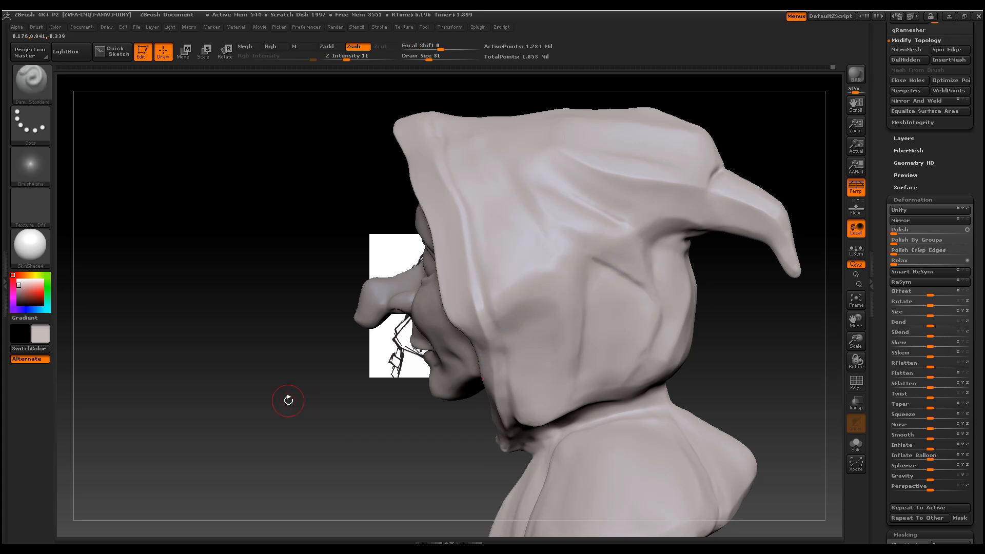
Smooth the upper end of the diagonal crease into the hood's surrounding cloth
{"action": "left_click_drag", "start_coordinate": [289, 401], "coordinate": [304, 394]}
{"action": "mouse_move", "coordinate": [701, 293]}
{"action": "left_mouse_down"}
{"action": "mouse_move", "coordinate": [700, 310]}
{"action": "mouse_move", "coordinate": [605, 257]}
{"action": "left_mouse_up"}
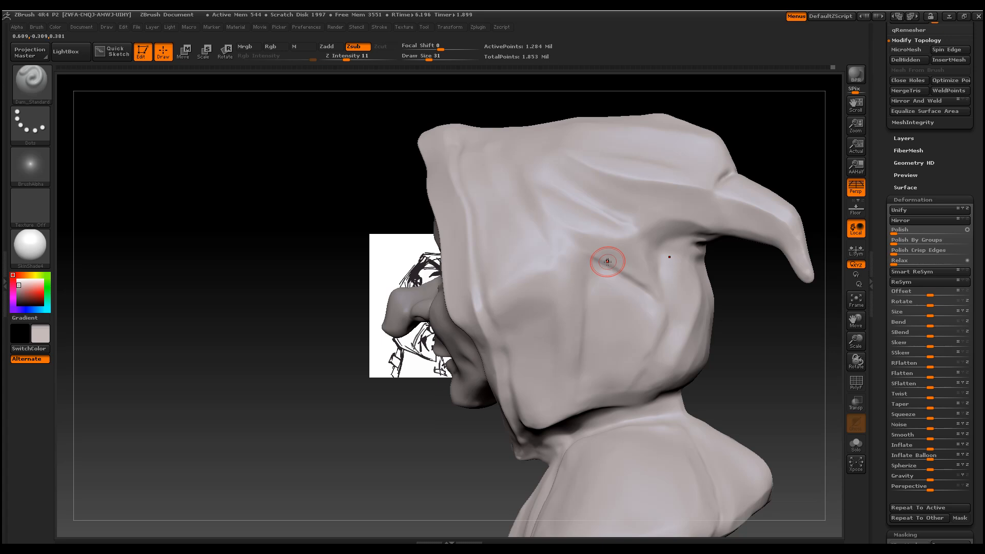
{"action": "key", "text": "shift"}
{"action": "key", "text": "shift"}
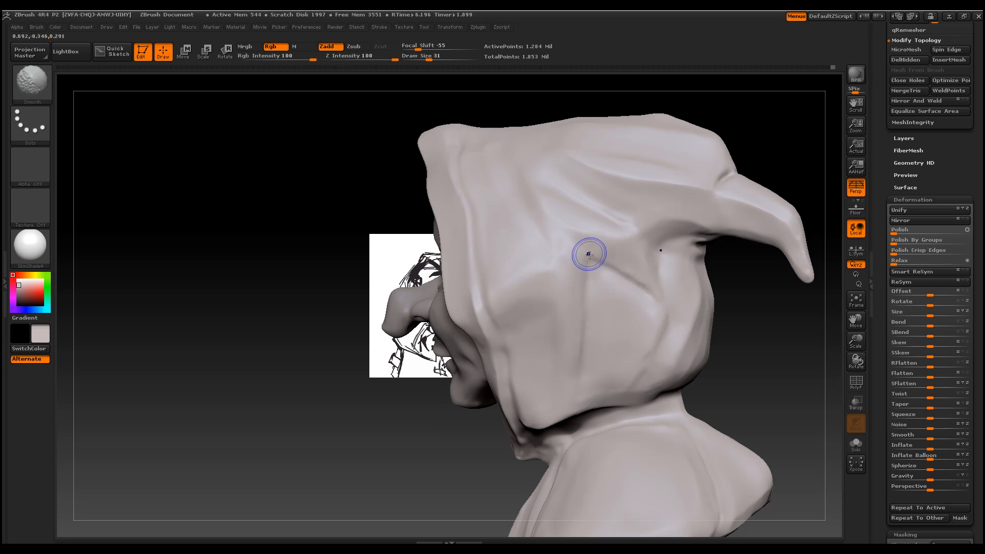
Carve the groove behind the hood's rim from its peak down the side with Dam_Standard
{"action": "left_click_drag", "start_coordinate": [441, 409], "coordinate": [457, 237]}
{"action": "mouse_move", "coordinate": [345, 132]}
{"action": "left_mouse_down"}
{"action": "mouse_move", "coordinate": [342, 181]}
{"action": "mouse_move", "coordinate": [419, 134]}
{"action": "left_mouse_up"}
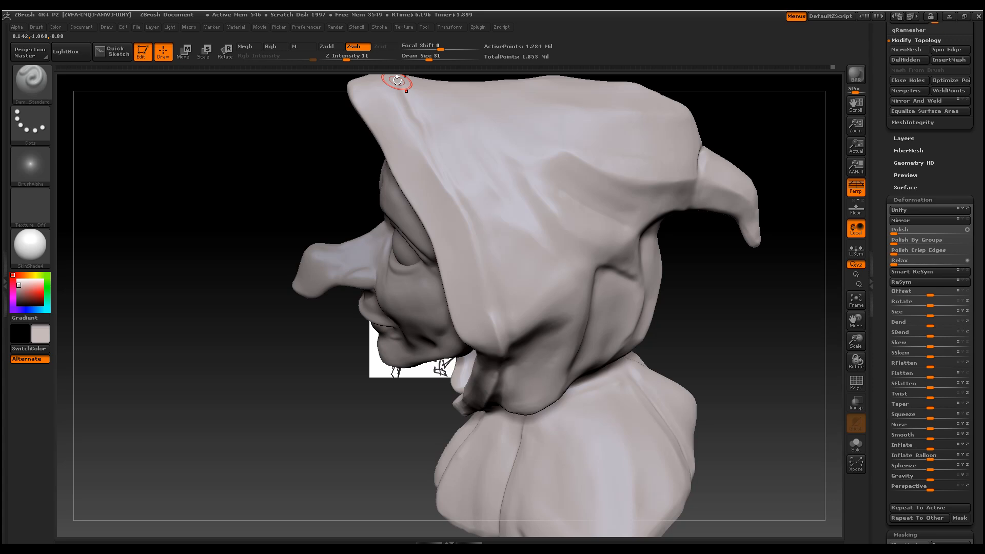
{"action": "left_click_drag", "start_coordinate": [402, 90], "coordinate": [418, 110]}
{"action": "mouse_move", "coordinate": [667, 292]}
{"action": "left_mouse_down"}
{"action": "mouse_move", "coordinate": [660, 334]}
{"action": "mouse_move", "coordinate": [535, 273]}
{"action": "left_mouse_up"}
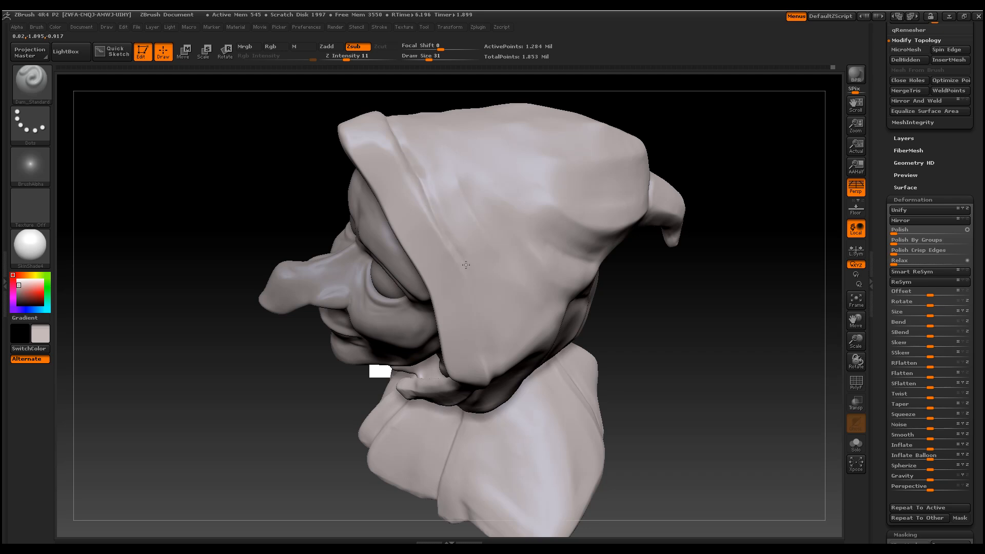
{"action": "mouse_move", "coordinate": [367, 379]}
{"action": "left_mouse_down"}
{"action": "mouse_move", "coordinate": [462, 287]}
{"action": "mouse_move", "coordinate": [515, 282]}
{"action": "left_mouse_up"}
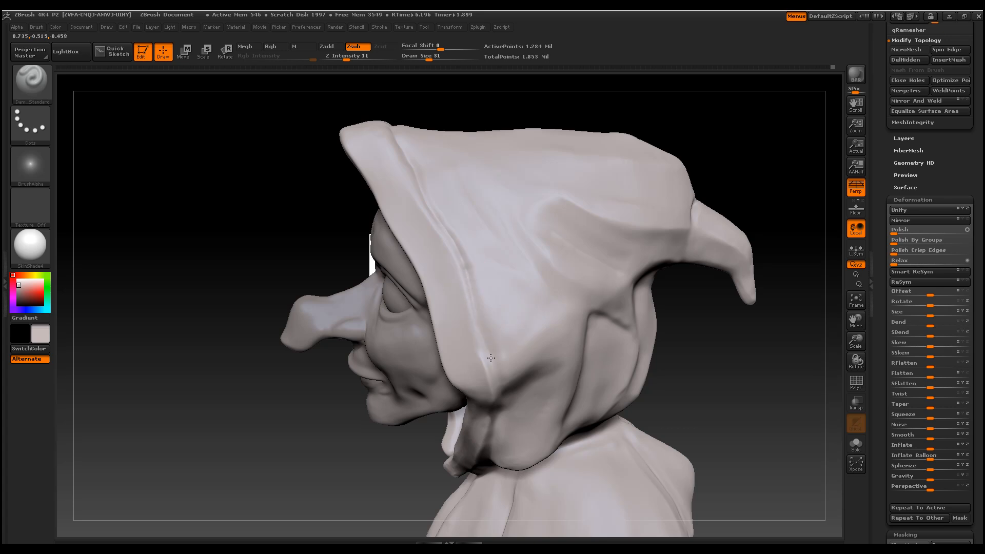
Deepen and smooth the groove behind the hood's rim down to its lower corner, using Dam_Standard at Draw Size 44
{"action": "key", "text": "shift"}
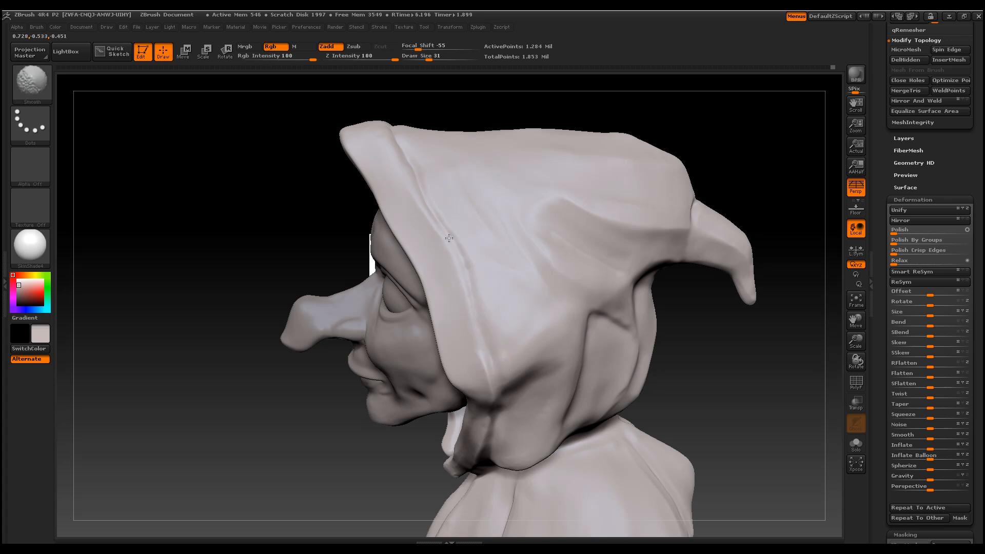
{"action": "left_click_drag", "start_coordinate": [762, 461], "coordinate": [748, 418]}
{"action": "mouse_move", "coordinate": [440, 136]}
{"action": "left_mouse_down"}
{"action": "mouse_move", "coordinate": [449, 156]}
{"action": "mouse_move", "coordinate": [421, 137]}
{"action": "left_mouse_up"}
{"action": "key", "text": "s"}
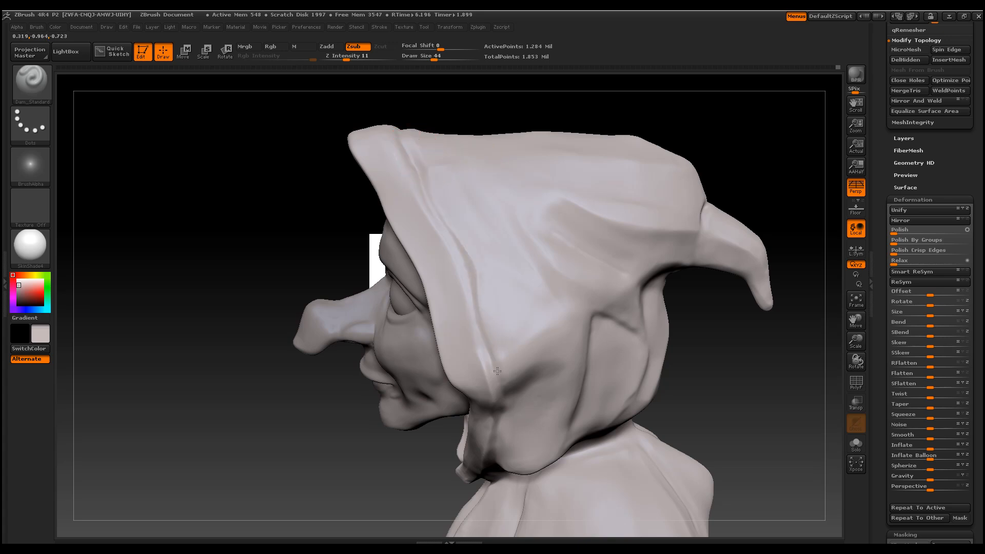
{"action": "key", "text": "shift"}
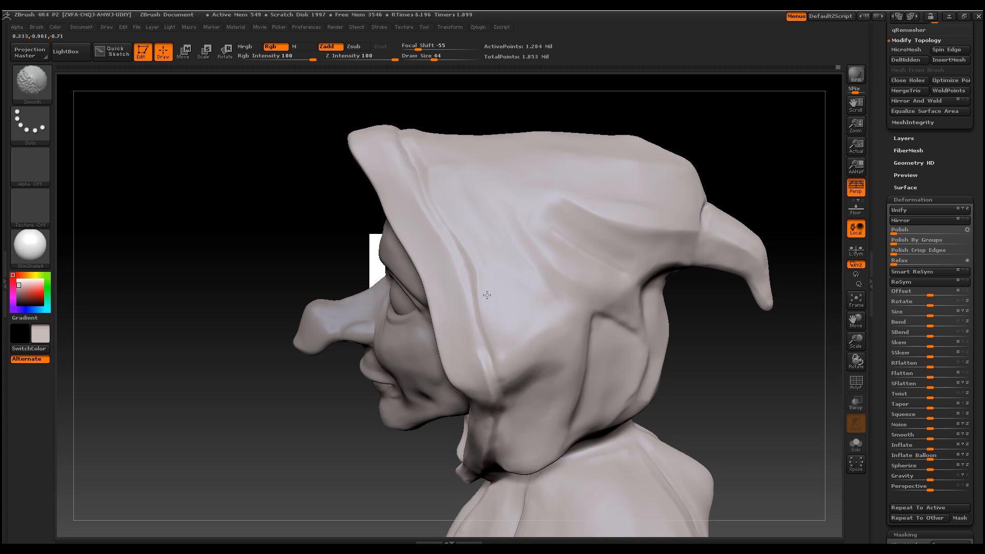
{"action": "mouse_move", "coordinate": [696, 421]}
{"action": "left_mouse_down"}
{"action": "mouse_move", "coordinate": [740, 378]}
{"action": "mouse_move", "coordinate": [730, 334]}
{"action": "left_mouse_up"}
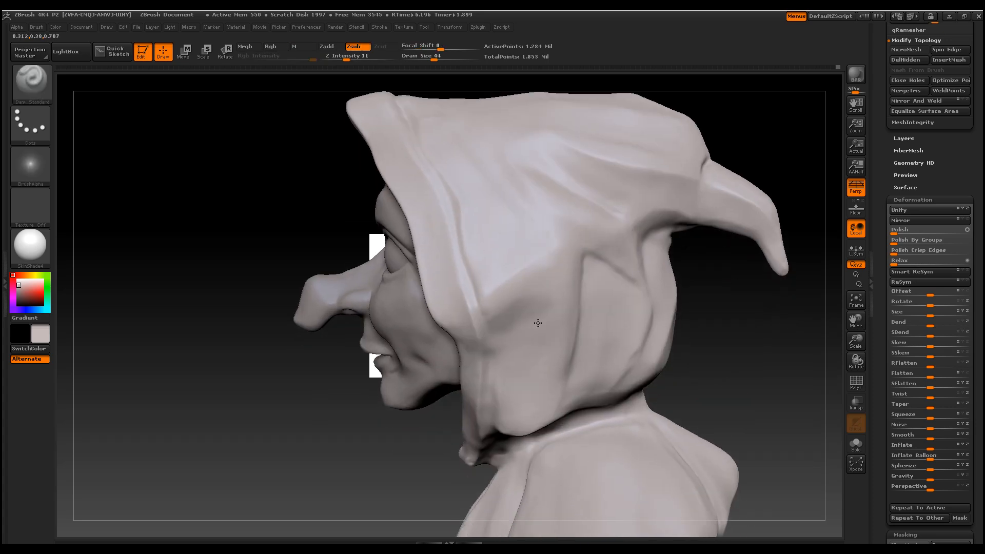
{"action": "left_click_drag", "start_coordinate": [452, 259], "coordinate": [486, 311]}
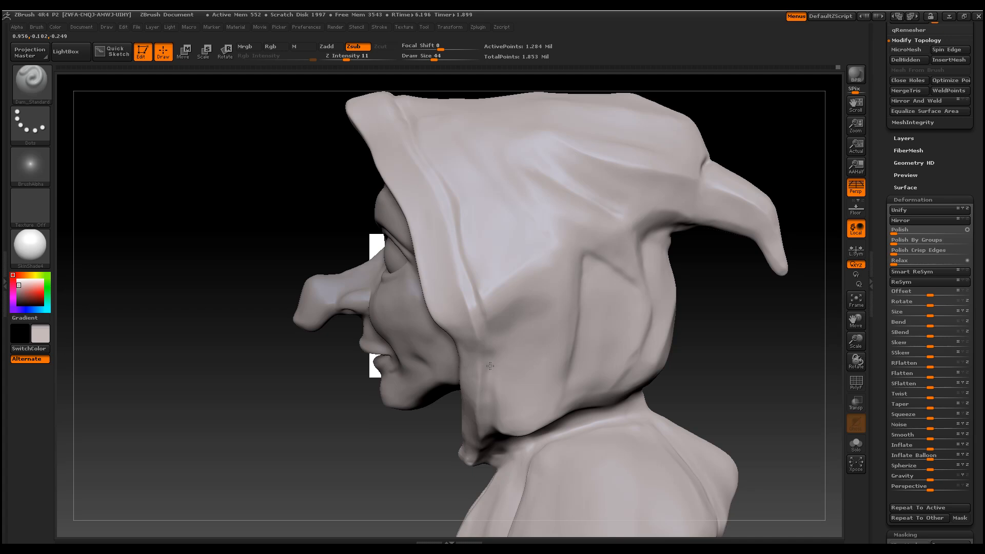
{"action": "mouse_move", "coordinate": [489, 312]}
{"action": "left_mouse_down", "text": "shift"}
{"action": "mouse_move", "coordinate": [501, 341]}
{"action": "mouse_move", "coordinate": [485, 326]}
{"action": "mouse_move", "coordinate": [490, 295]}
{"action": "mouse_move", "coordinate": [523, 278]}
{"action": "mouse_move", "coordinate": [497, 315]}
{"action": "mouse_move", "coordinate": [516, 310]}
{"action": "left_mouse_up", "text": "shift"}
Smooth the hood's upper side and rework the vertical folds at its back with Draw Size 74
{"action": "key", "text": "space"}
{"action": "key", "text": "shift"}
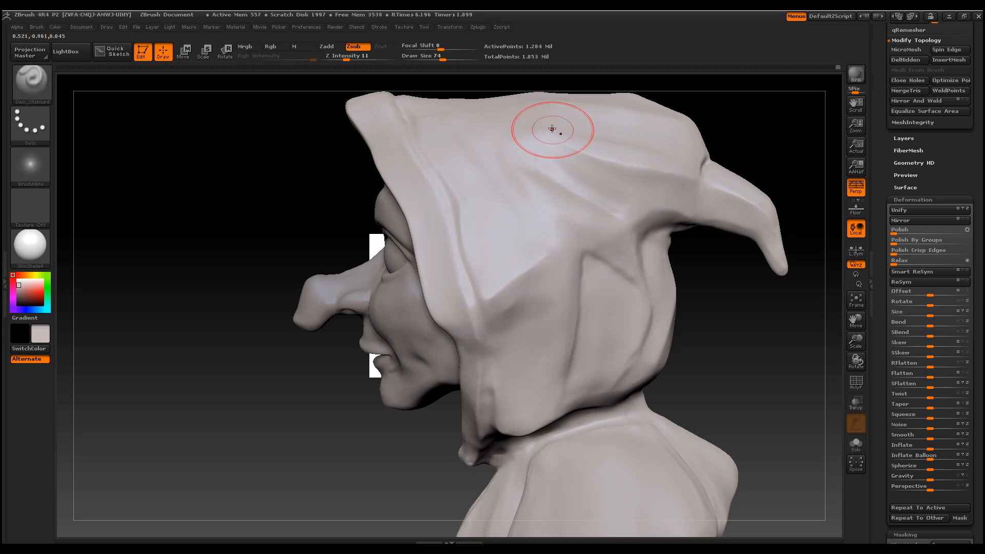
{"action": "left_click_drag", "start_coordinate": [559, 137], "coordinate": [498, 127], "text": "shift"}
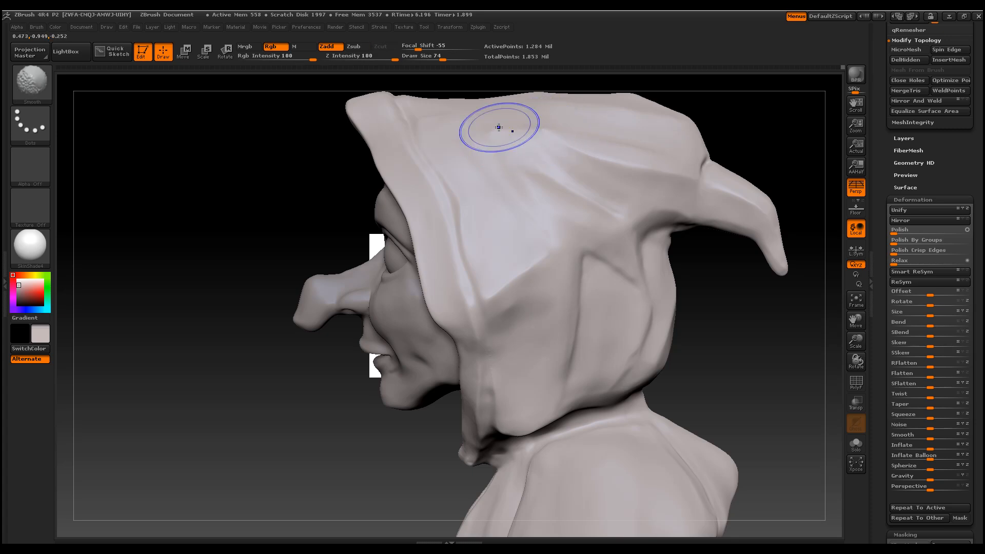
{"action": "left_click_drag", "start_coordinate": [583, 254], "coordinate": [564, 388]}
{"action": "left_click_drag", "start_coordinate": [578, 304], "coordinate": [566, 393], "text": "shift"}
{"action": "mouse_move", "coordinate": [566, 393]}
{"action": "left_mouse_down", "text": "shift"}
{"action": "mouse_move", "coordinate": [589, 244]}
{"action": "mouse_move", "coordinate": [639, 284]}
{"action": "left_mouse_up", "text": "shift"}
{"action": "mouse_move", "coordinate": [576, 235]}
{"action": "left_mouse_down", "text": "shift"}
{"action": "mouse_move", "coordinate": [637, 308]}
{"action": "mouse_move", "coordinate": [614, 392]}
{"action": "left_mouse_up", "text": "shift"}
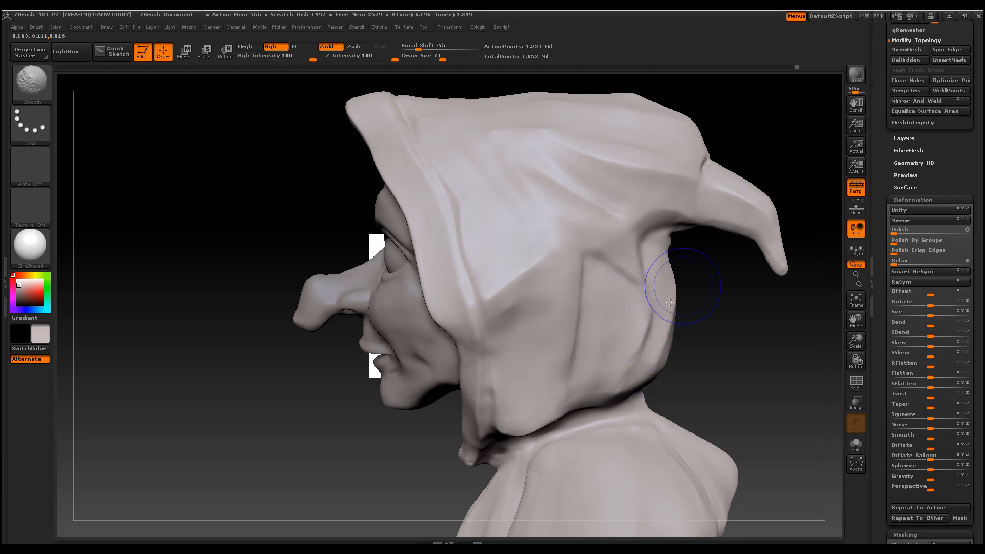
Carve along the hood's rim from its peak down the side with Dam_Standard at Draw Size 39 and soften the result
{"action": "left_click_drag", "start_coordinate": [744, 288], "coordinate": [753, 334]}
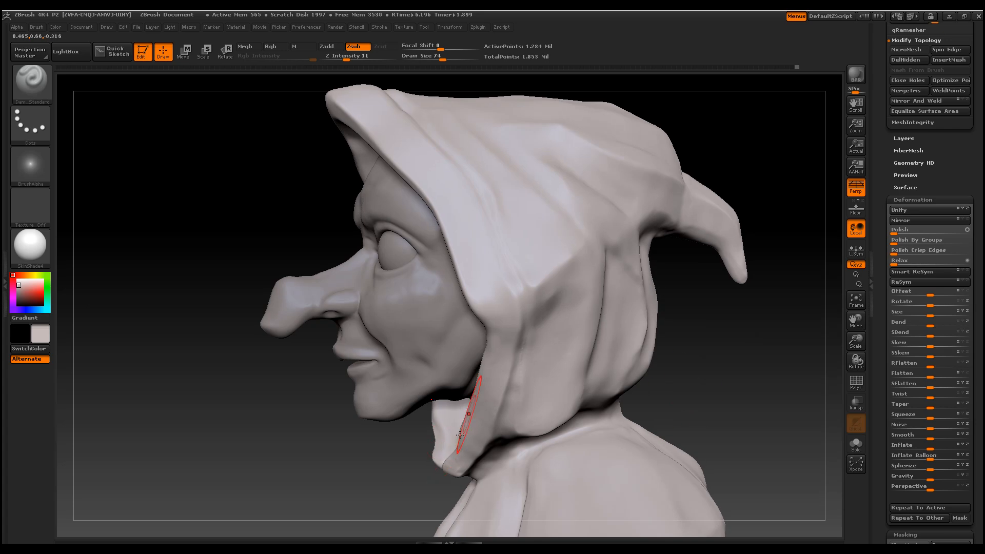
{"action": "left_click_drag", "start_coordinate": [268, 244], "coordinate": [282, 249], "text": "alt"}
{"action": "key", "text": "space"}
{"action": "mouse_move", "coordinate": [363, 176]}
{"action": "left_mouse_down"}
{"action": "mouse_move", "coordinate": [351, 176]}
{"action": "mouse_move", "coordinate": [405, 170]}
{"action": "left_mouse_up"}
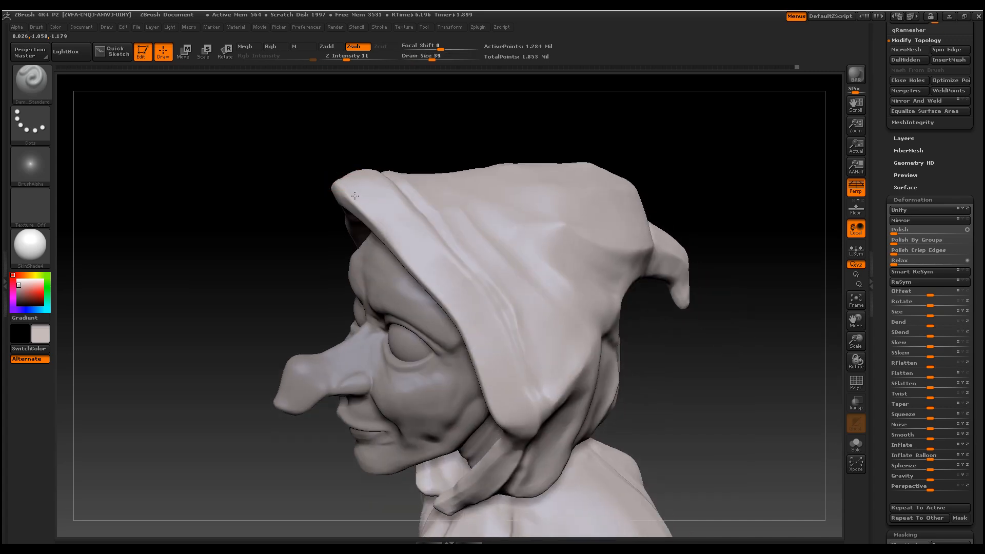
{"action": "key", "text": "ctrl+z"}
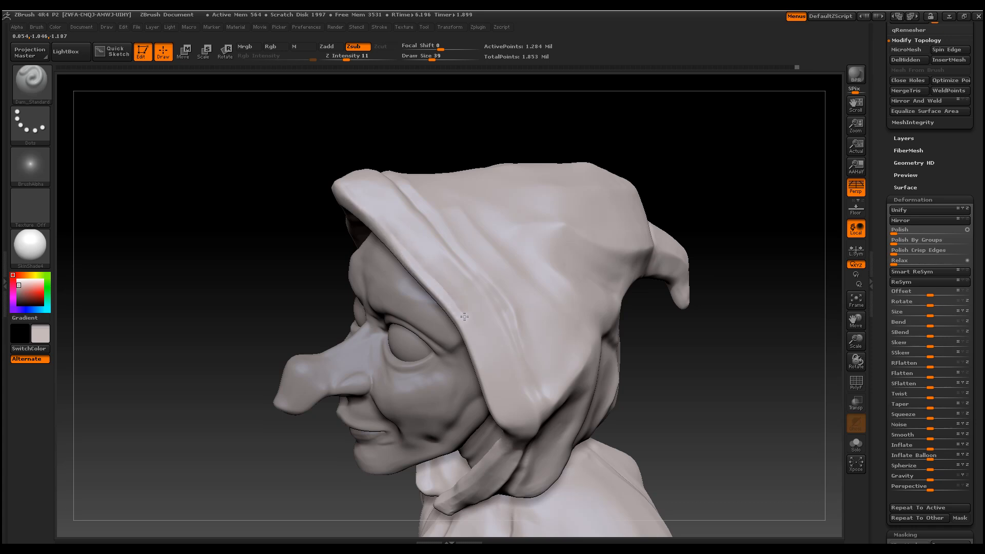
{"action": "mouse_move", "coordinate": [563, 440]}
{"action": "left_mouse_down"}
{"action": "mouse_move", "coordinate": [533, 431]}
{"action": "mouse_move", "coordinate": [554, 411]}
{"action": "mouse_move", "coordinate": [526, 285]}
{"action": "left_mouse_up"}
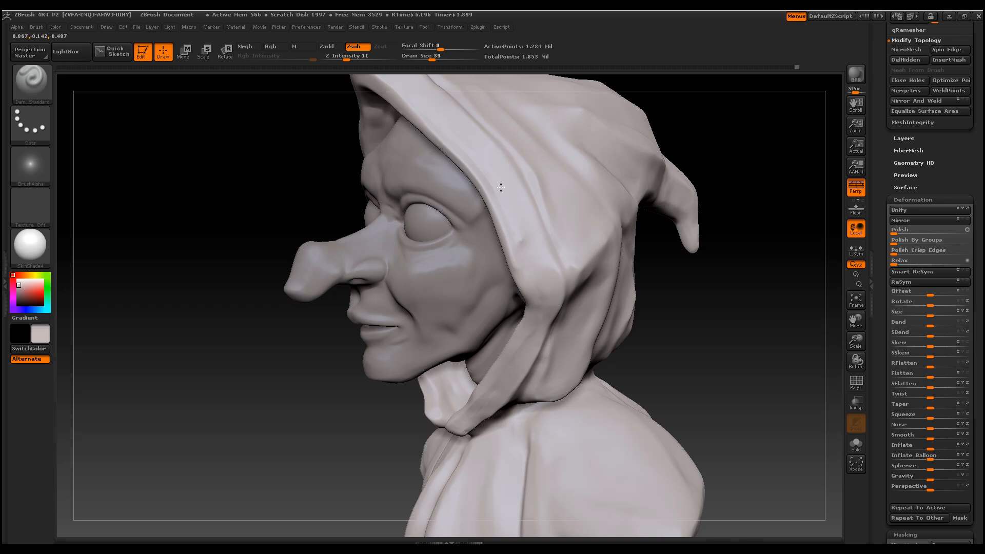
{"action": "key", "text": "shift"}
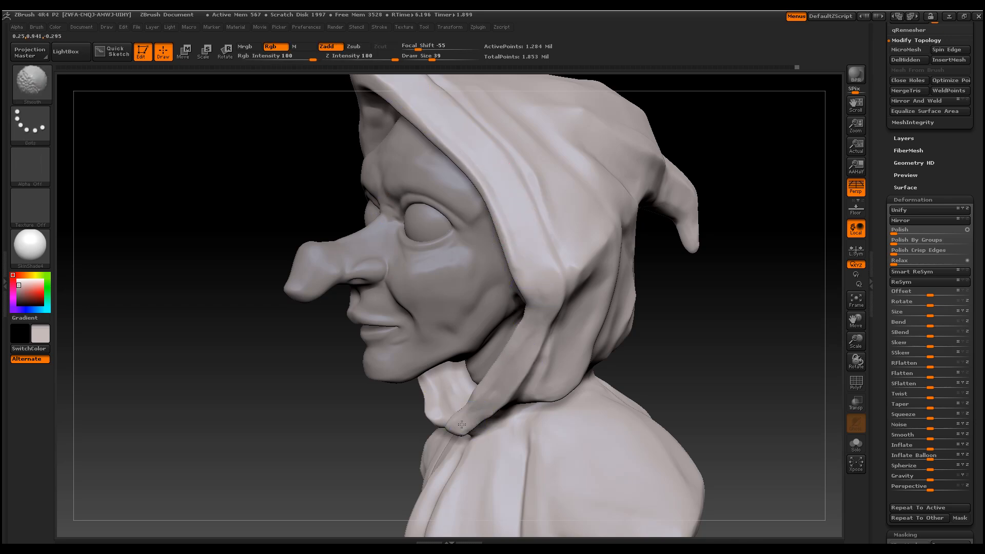
Try to lay a mirrored zipper along the collar's front hem using the metal IMM zipper brush, FreeHand stroke and Draw Size 16
{"action": "left_click_drag", "start_coordinate": [682, 362], "coordinate": [723, 353]}
{"action": "left_click_drag", "start_coordinate": [527, 352], "coordinate": [528, 374], "text": "alt"}
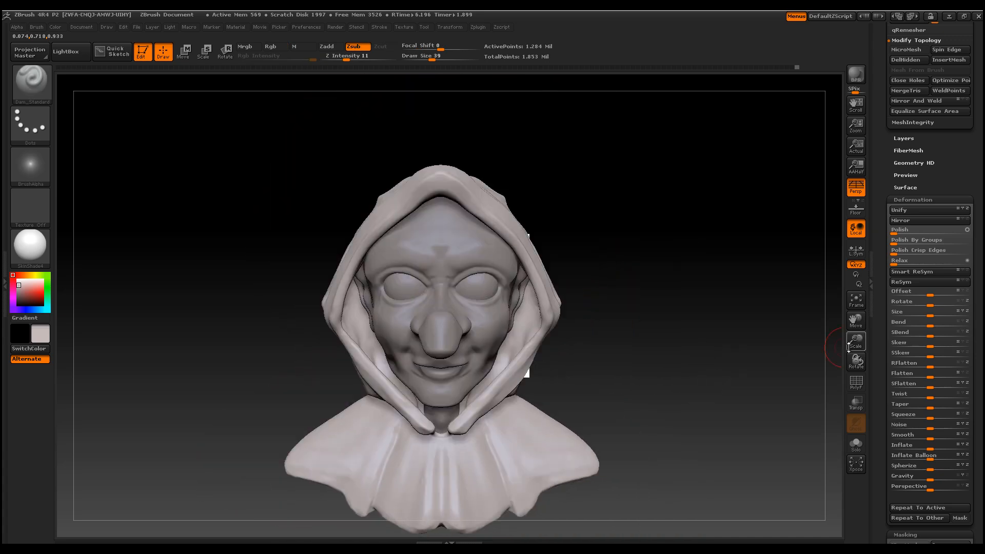
{"action": "left_click_drag", "start_coordinate": [854, 341], "coordinate": [852, 348]}
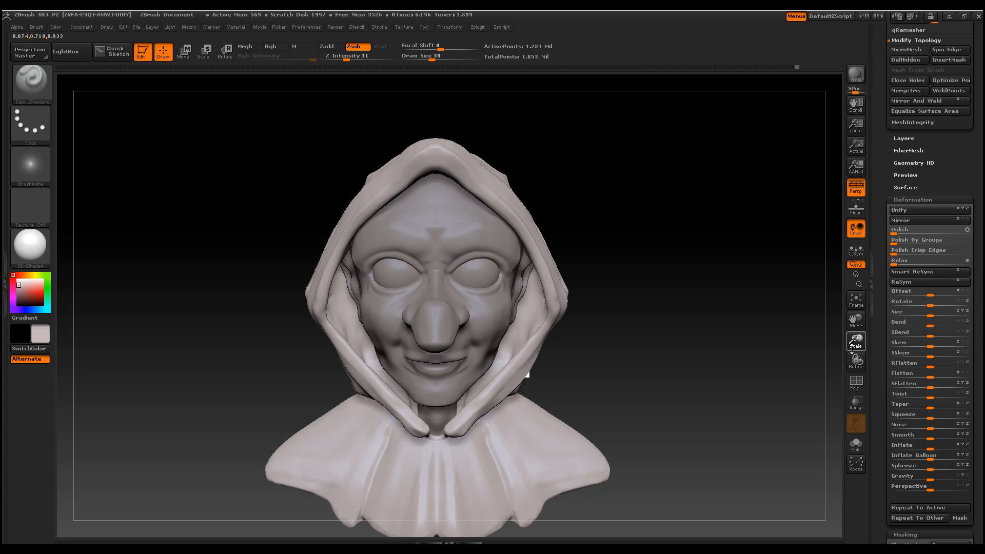
{"action": "left_click_drag", "start_coordinate": [669, 339], "coordinate": [158, 162]}
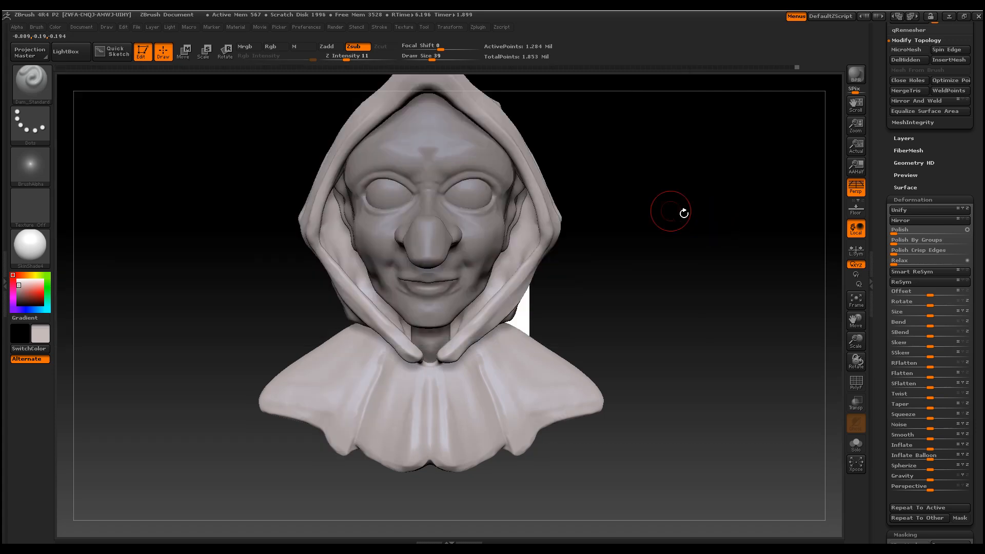
{"action": "left_click", "coordinate": [15, 82]}
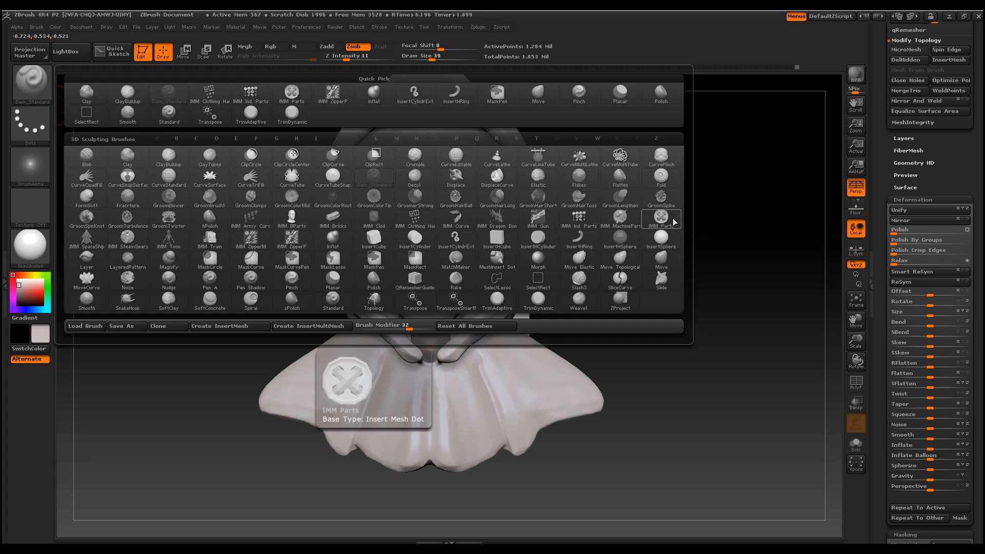
{"action": "left_click", "coordinate": [275, 245]}
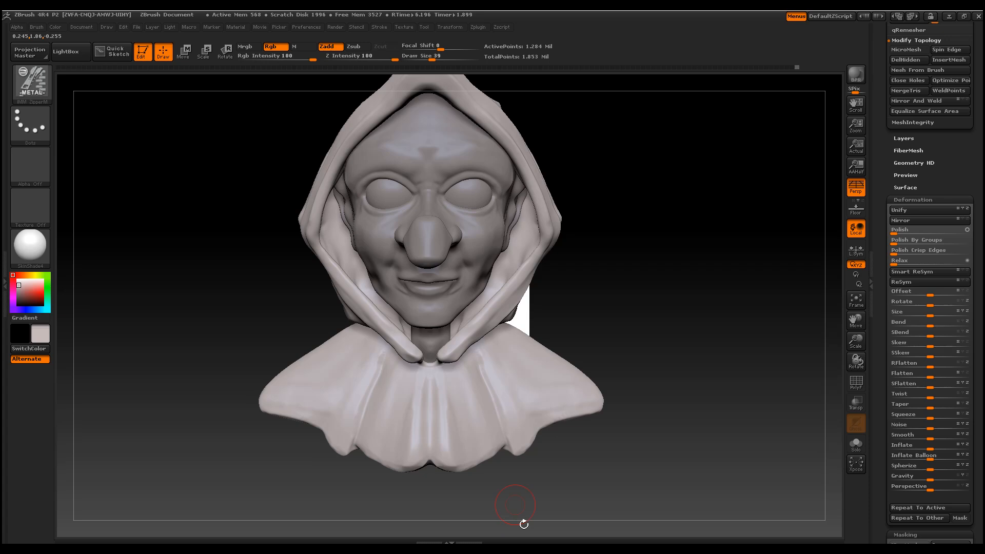
{"action": "key", "text": "space"}
{"action": "left_click_drag", "start_coordinate": [481, 391], "coordinate": [469, 391]}
{"action": "left_click", "coordinate": [31, 125]}
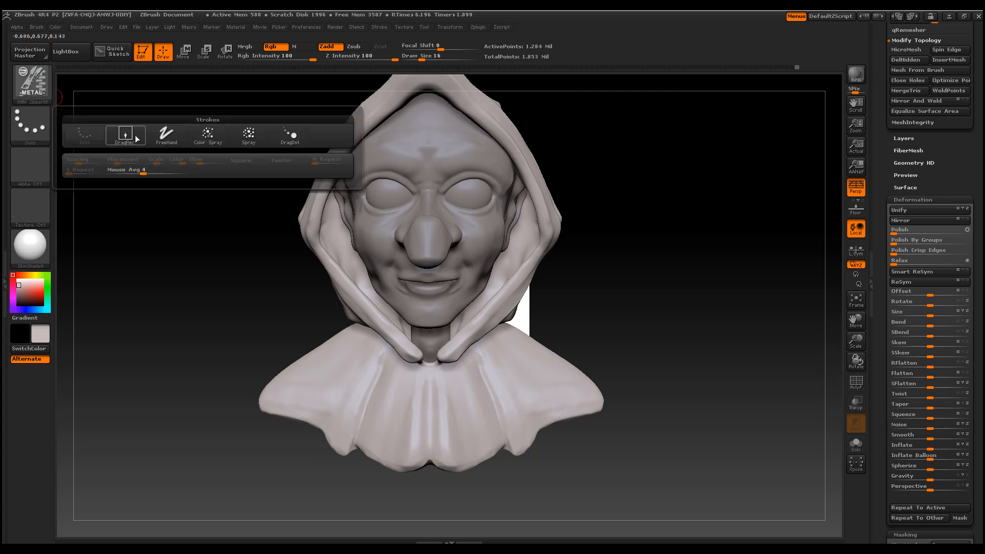
{"action": "left_click", "coordinate": [166, 134]}
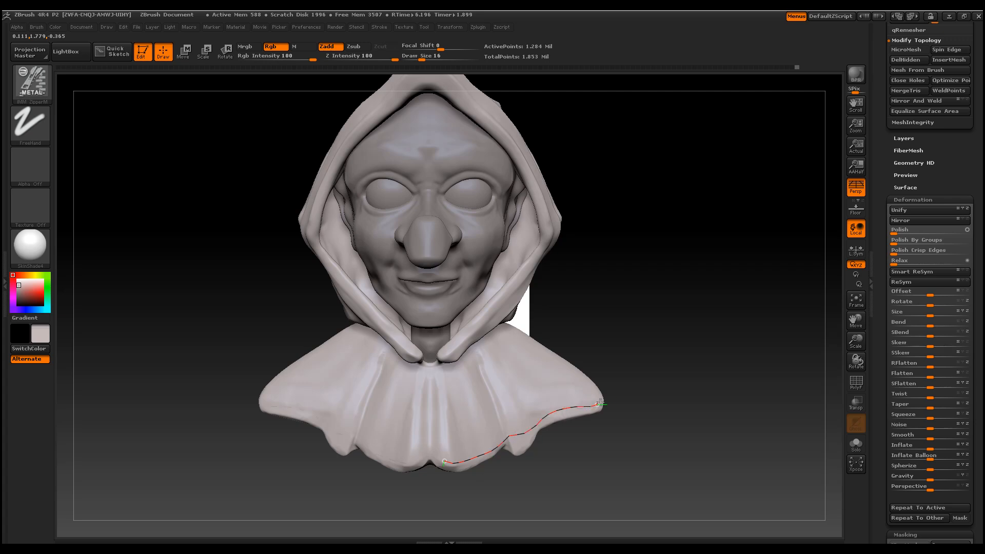
{"action": "left_click_drag", "start_coordinate": [614, 399], "coordinate": [616, 400]}
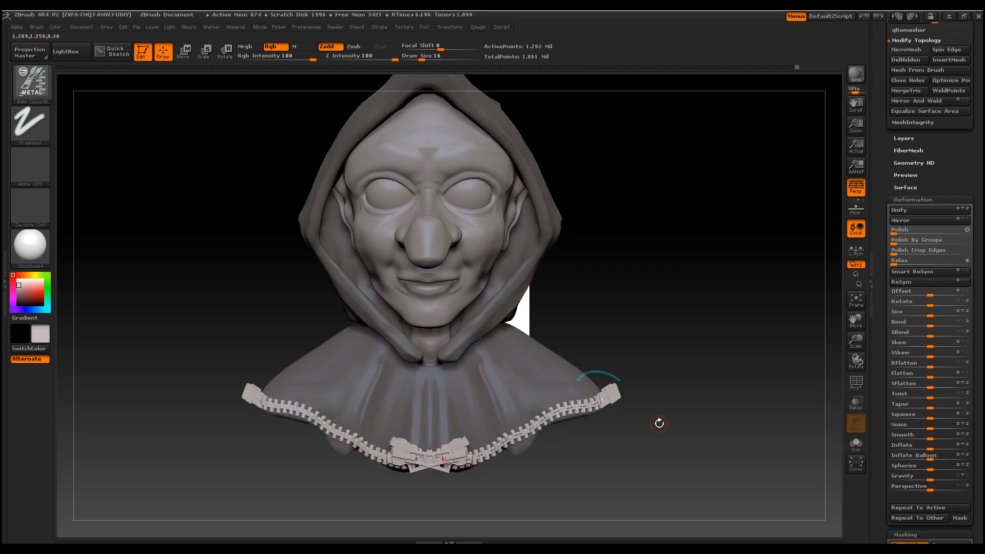
Try bending the zipper curve from below the collar's hem up toward the neck, and undo its overlong extension
{"action": "left_click_drag", "start_coordinate": [445, 461], "coordinate": [433, 549]}
{"action": "left_click_drag", "start_coordinate": [477, 484], "coordinate": [454, 504]}
{"action": "mouse_move", "coordinate": [548, 417]}
{"action": "left_mouse_down"}
{"action": "mouse_move", "coordinate": [578, 383]}
{"action": "mouse_move", "coordinate": [531, 307]}
{"action": "mouse_move", "coordinate": [520, 309]}
{"action": "left_mouse_up"}
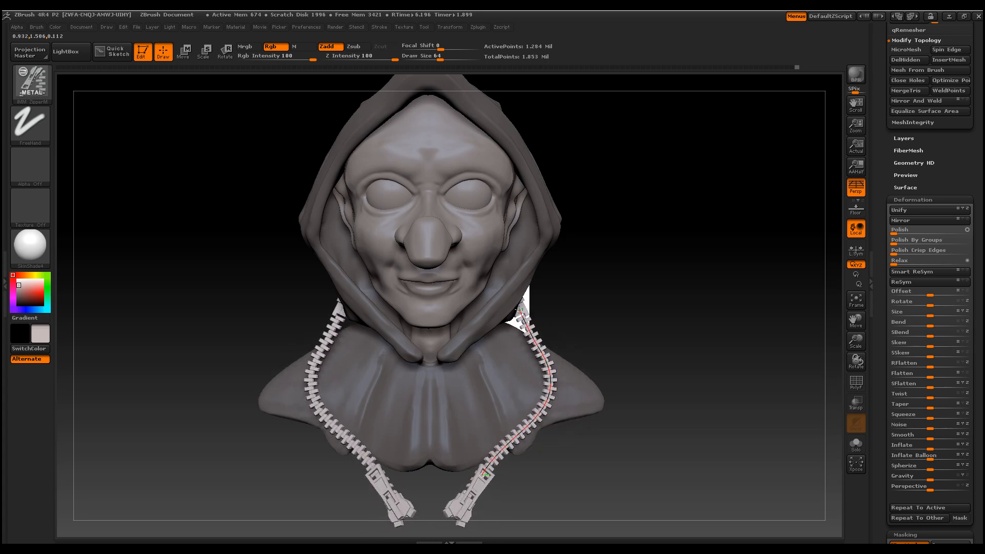
{"action": "left_click_drag", "start_coordinate": [644, 335], "coordinate": [610, 348]}
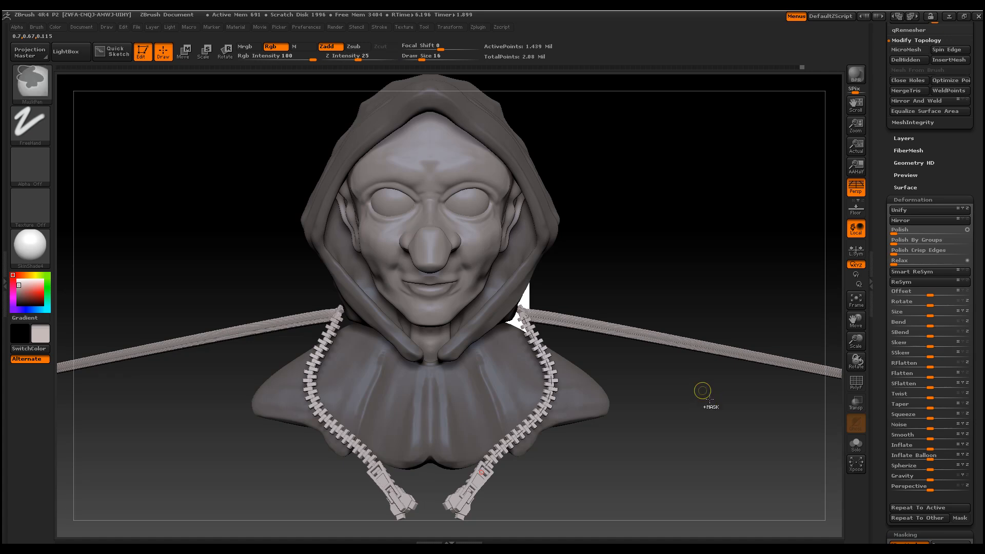
{"action": "key", "text": "ctrl+z"}
{"action": "left_click_drag", "start_coordinate": [702, 400], "coordinate": [655, 409]}
{"action": "key", "text": "ctrl+z"}
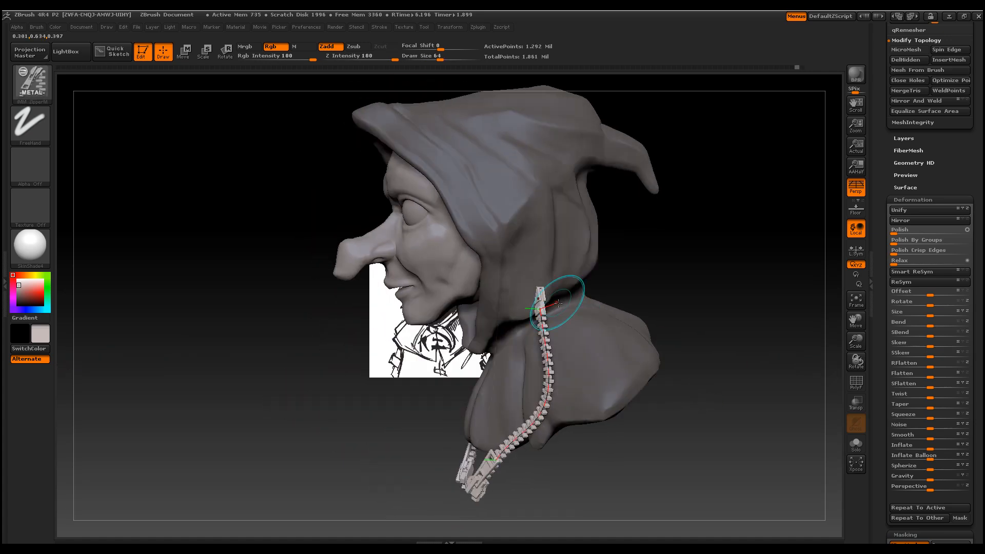
Try routing the zipper over the collar's shoulder toward the back, and undo the zipper edits back to the plain collar
{"action": "left_click_drag", "start_coordinate": [557, 305], "coordinate": [651, 334]}
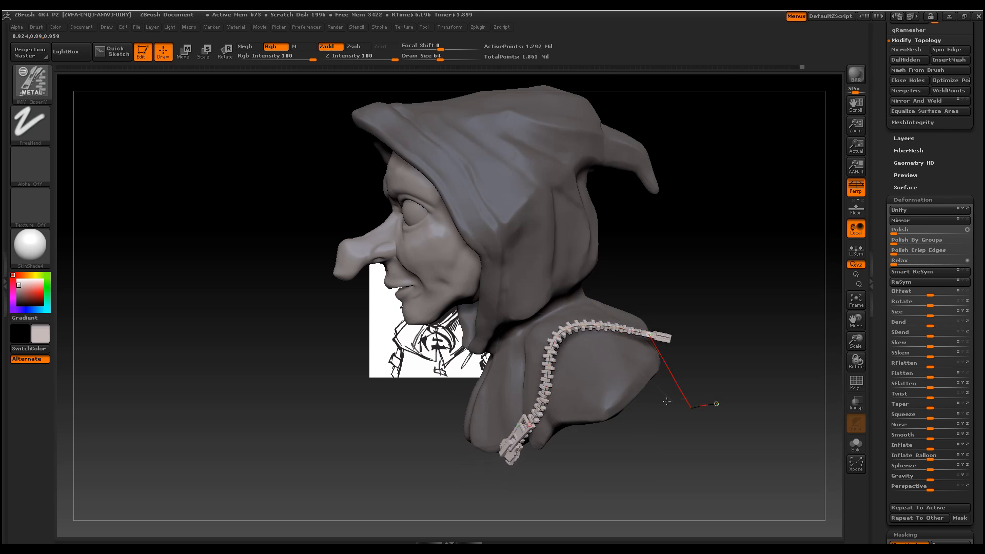
{"action": "mouse_move", "coordinate": [298, 426]}
{"action": "left_mouse_down"}
{"action": "mouse_move", "coordinate": [350, 420]}
{"action": "mouse_move", "coordinate": [340, 419]}
{"action": "left_mouse_up"}
{"action": "key", "text": "ctrl+z"}
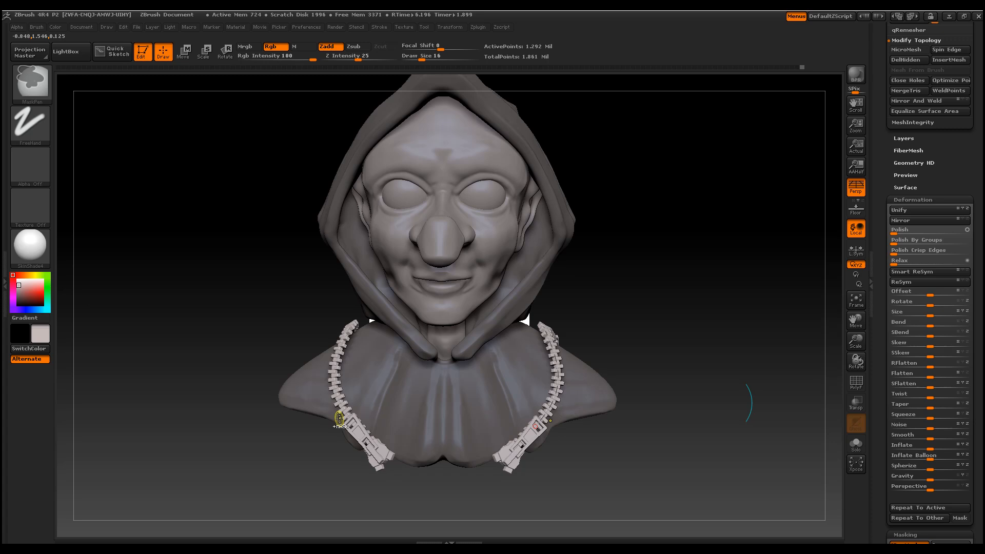
{"action": "key", "text": "ctrl+z"}
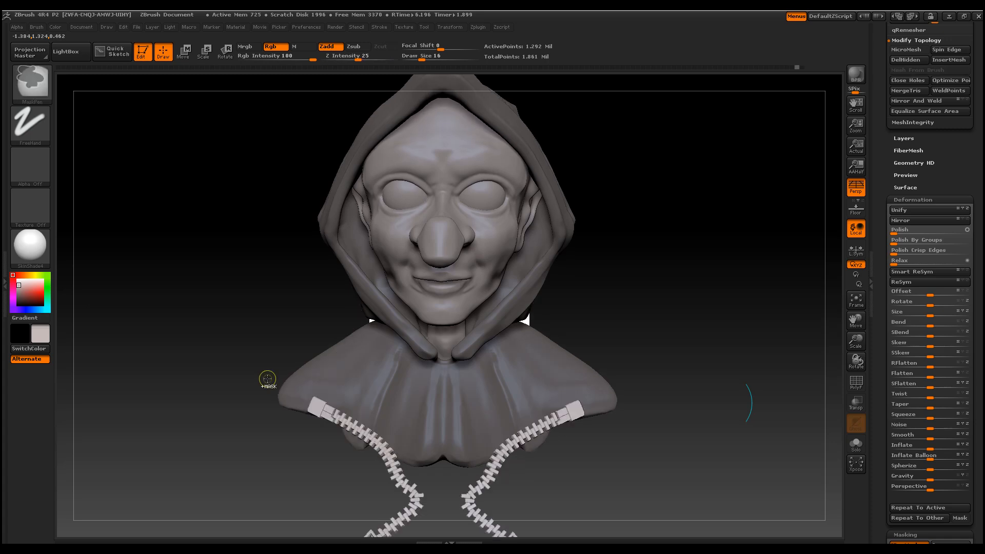
{"action": "key", "text": "ctrl+z"}
{"action": "key", "text": "ctrl+z"}
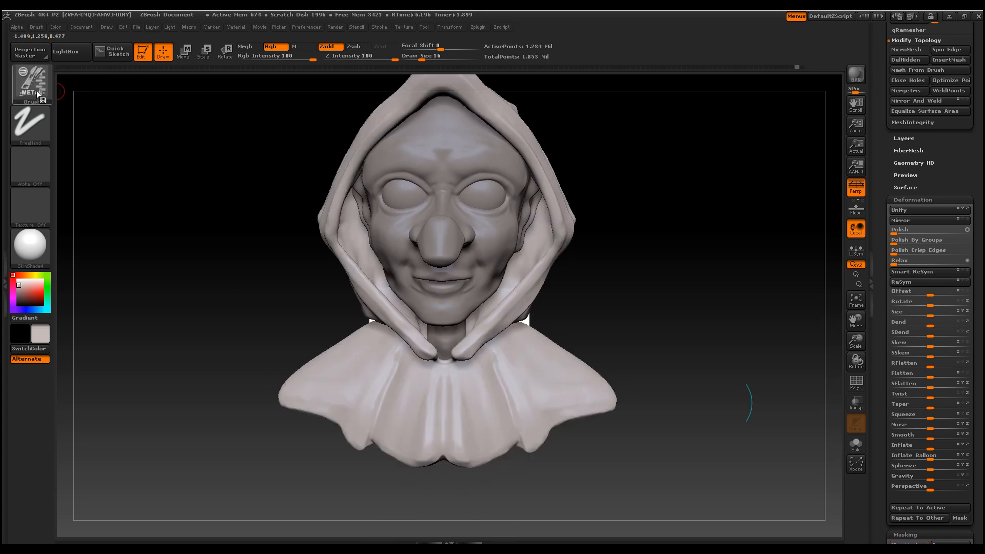
Insert a mirrored pair of buttons on the collar's lower front with the IMM Parts brush at Draw Size 16
{"action": "left_click", "coordinate": [38, 93]}
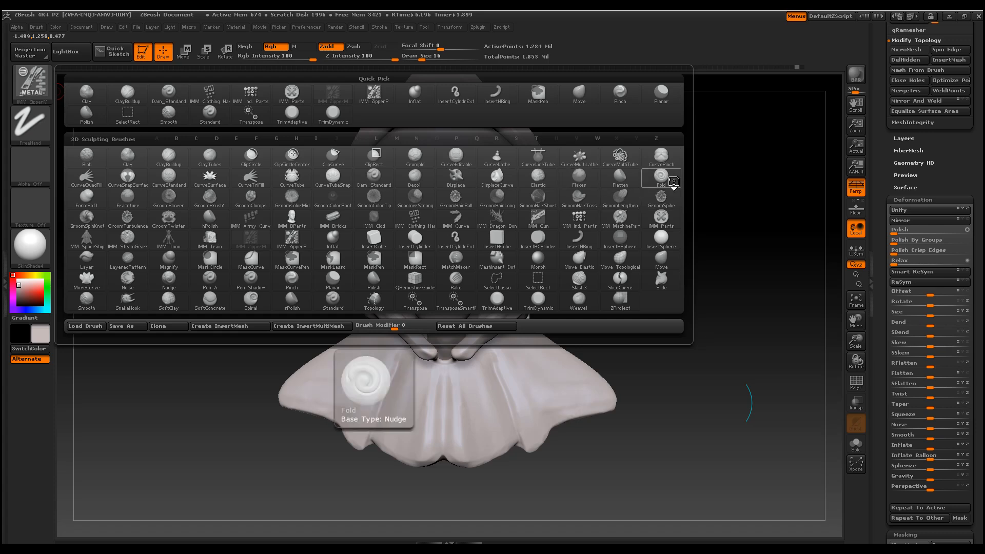
{"action": "left_click", "coordinate": [661, 217]}
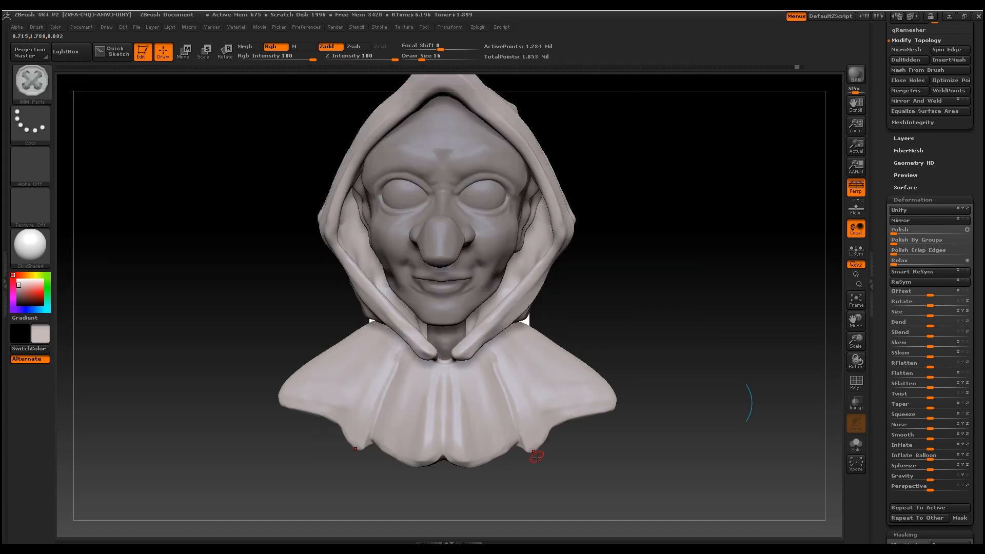
{"action": "left_click_drag", "start_coordinate": [477, 445], "coordinate": [507, 439]}
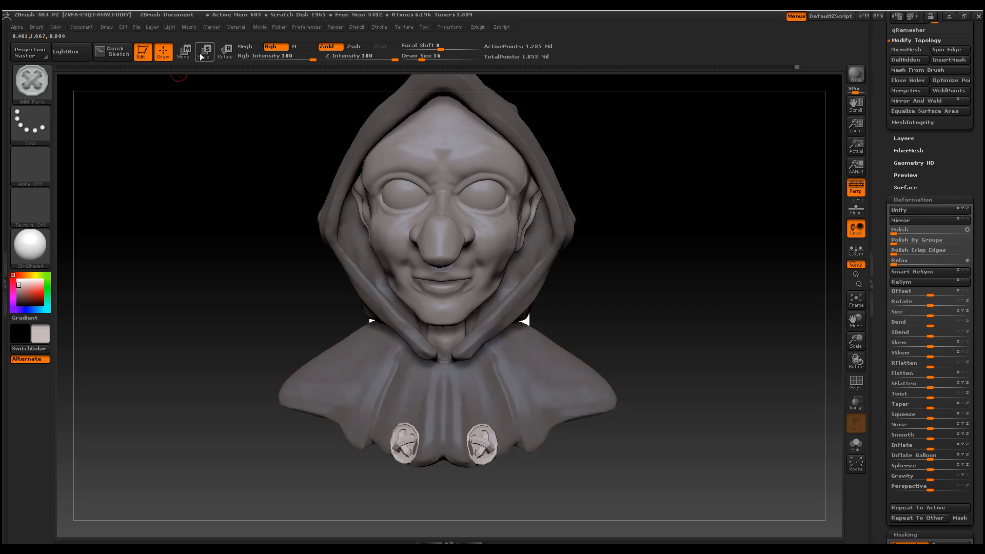
Move the mirrored pair of buttons slightly higher on the collar's lower front
{"action": "left_click", "coordinate": [183, 52]}
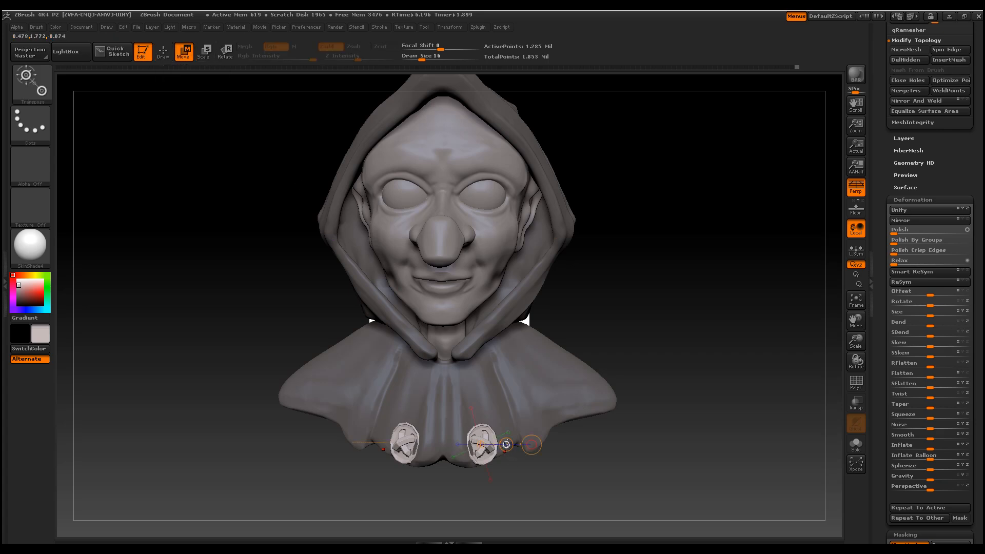
{"action": "left_click_drag", "start_coordinate": [506, 444], "coordinate": [532, 444]}
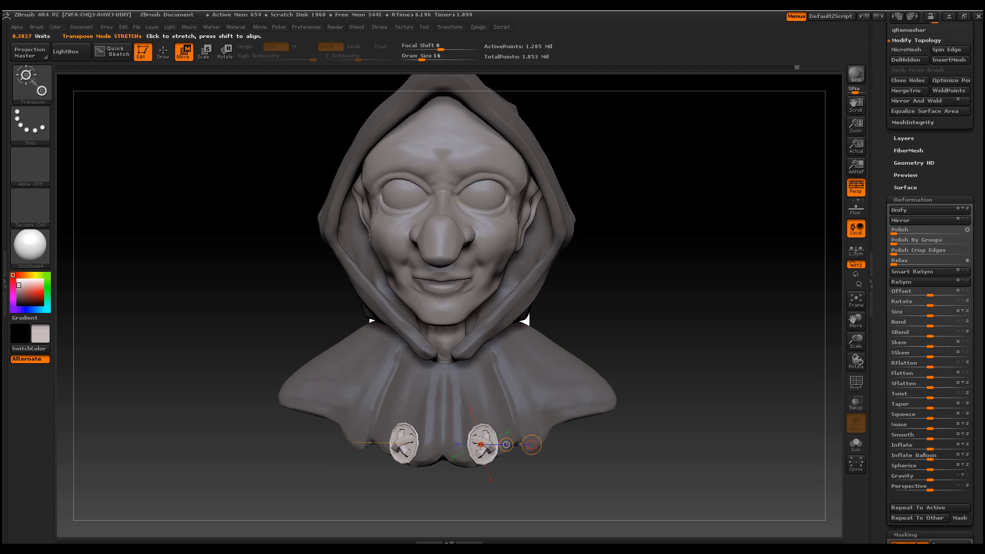
{"action": "left_click_drag", "start_coordinate": [463, 502], "coordinate": [465, 490], "text": "shift"}
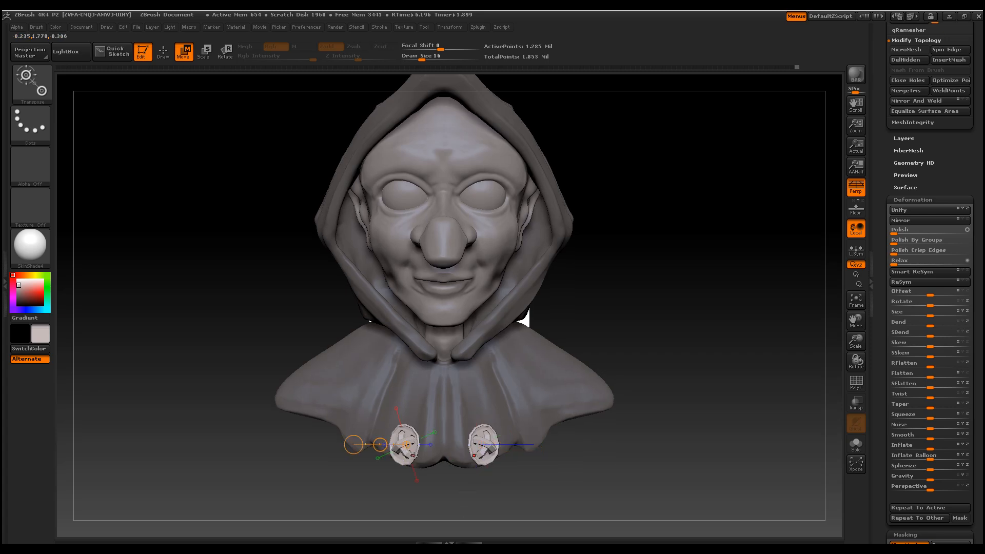
{"action": "left_click_drag", "start_coordinate": [414, 456], "coordinate": [416, 378]}
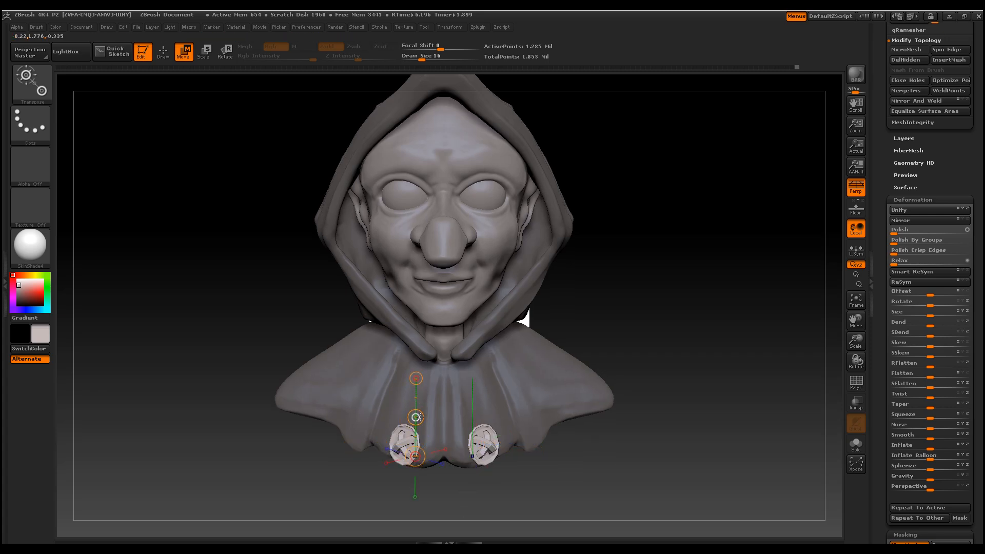
{"action": "left_click_drag", "start_coordinate": [416, 417], "coordinate": [433, 418]}
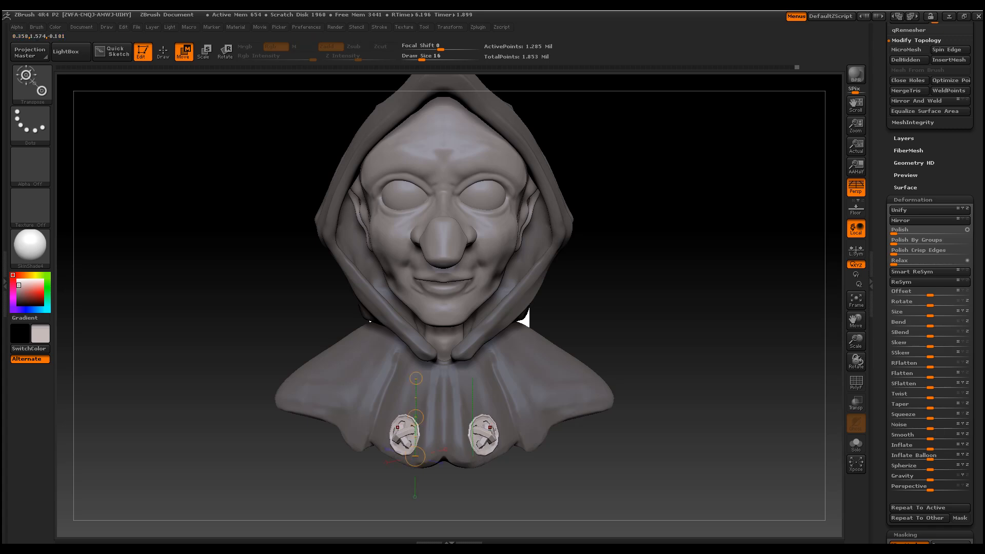
Scale the mirrored buttons down and reposition them against the collar's front surface
{"action": "mouse_move", "coordinate": [584, 459]}
{"action": "left_mouse_down"}
{"action": "mouse_move", "coordinate": [452, 457]}
{"action": "mouse_move", "coordinate": [590, 453]}
{"action": "left_mouse_up"}
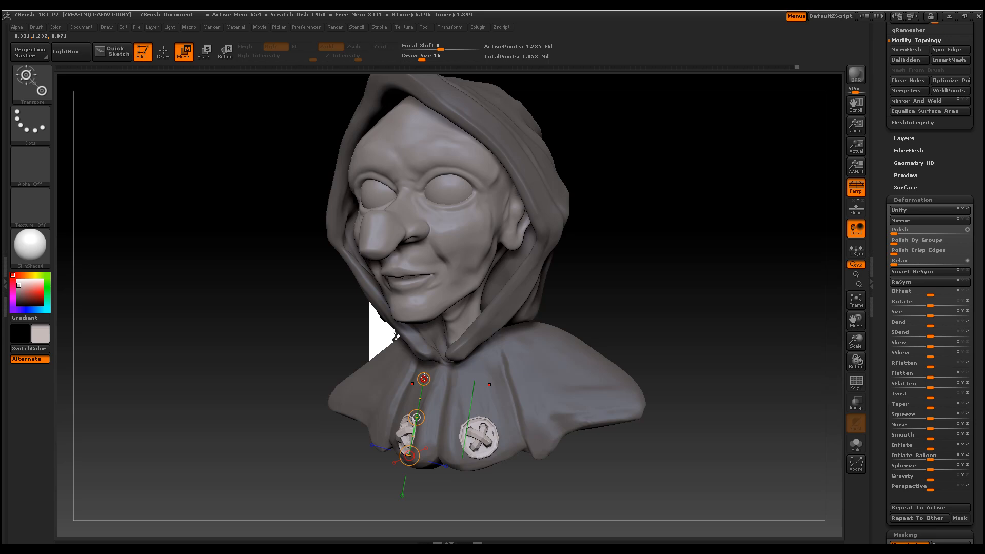
{"action": "key", "text": "e"}
{"action": "left_click_drag", "start_coordinate": [424, 378], "coordinate": [410, 444]}
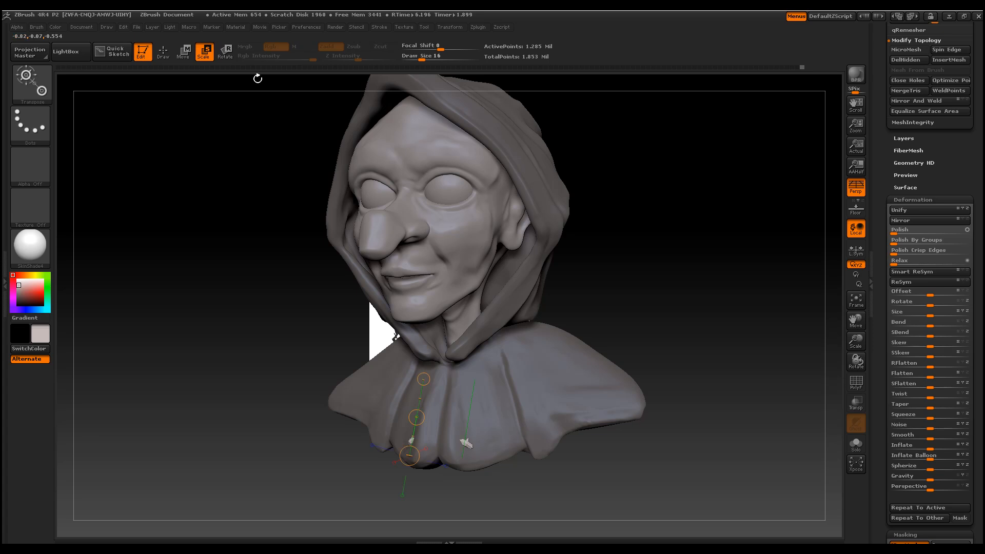
{"action": "left_click", "coordinate": [183, 52]}
{"action": "left_click_drag", "start_coordinate": [268, 357], "coordinate": [245, 360]}
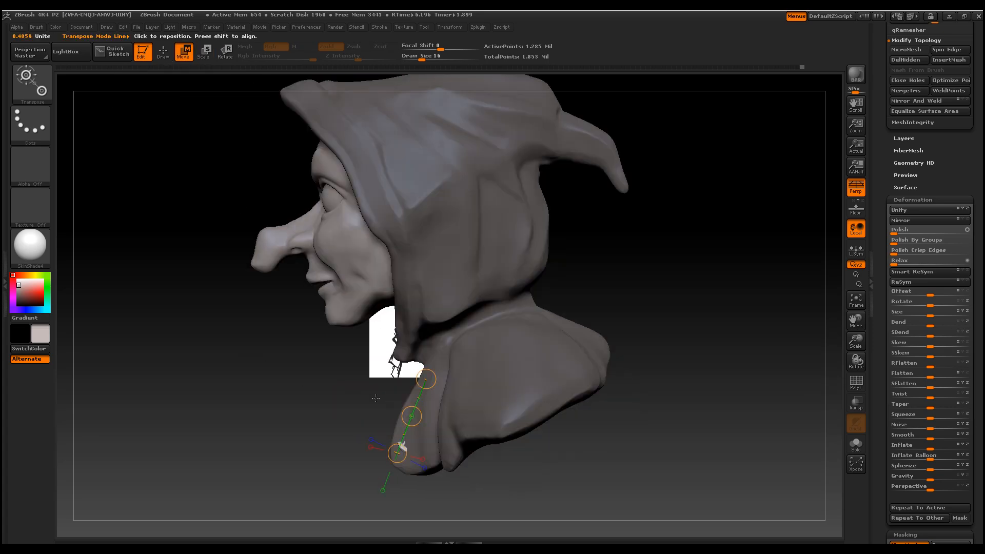
{"action": "left_click_drag", "start_coordinate": [411, 416], "coordinate": [626, 392]}
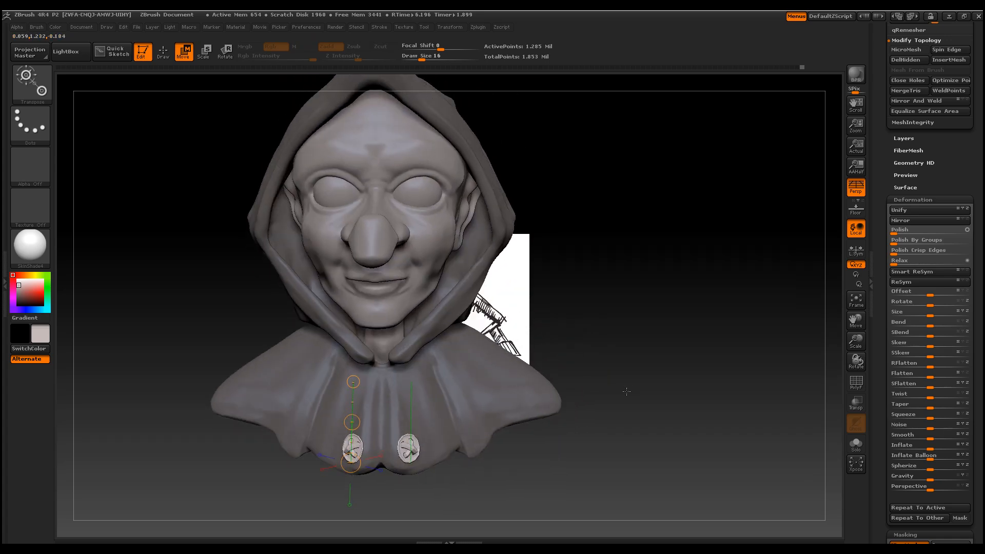
Insert a half ring at the collar's front centre with the InsertHRing brush, then rotate it from below with Transparency on
{"action": "left_click", "coordinate": [41, 78]}
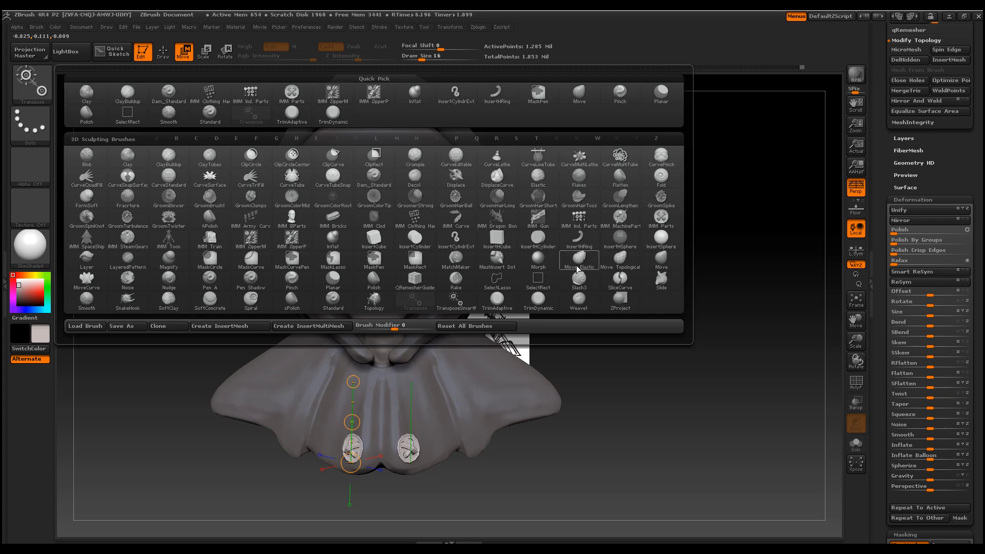
{"action": "left_click", "coordinate": [585, 238]}
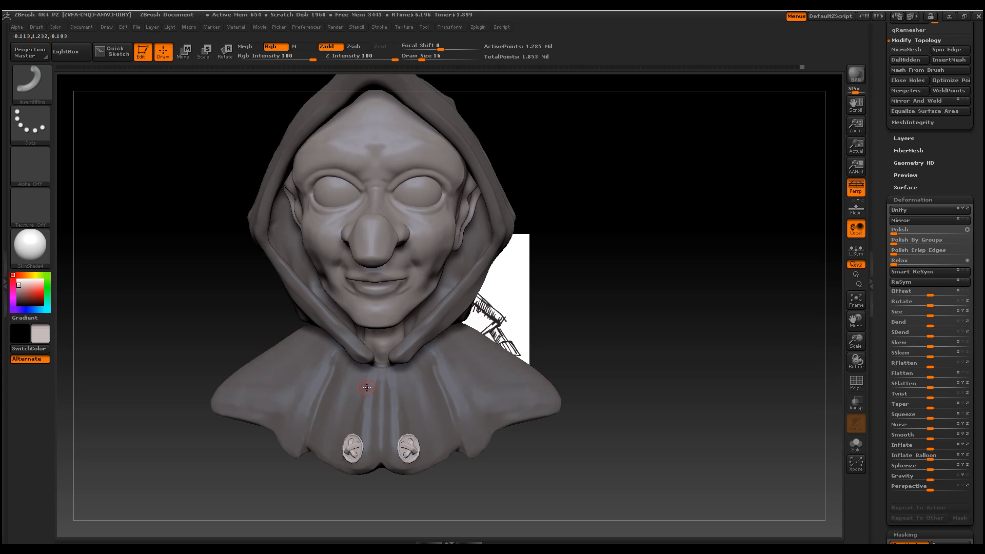
{"action": "left_click_drag", "start_coordinate": [371, 387], "coordinate": [384, 389]}
{"action": "left_click", "coordinate": [225, 52]}
{"action": "left_click_drag", "start_coordinate": [708, 337], "coordinate": [669, 300]}
{"action": "left_click_drag", "start_coordinate": [318, 330], "coordinate": [349, 331]}
{"action": "left_click_drag", "start_coordinate": [645, 358], "coordinate": [653, 291]}
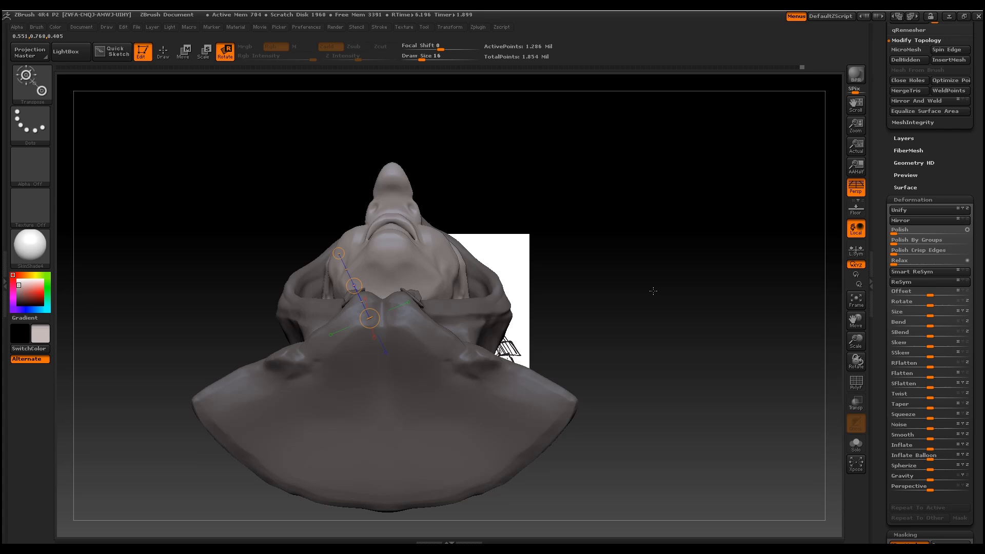
{"action": "left_click", "coordinate": [855, 403]}
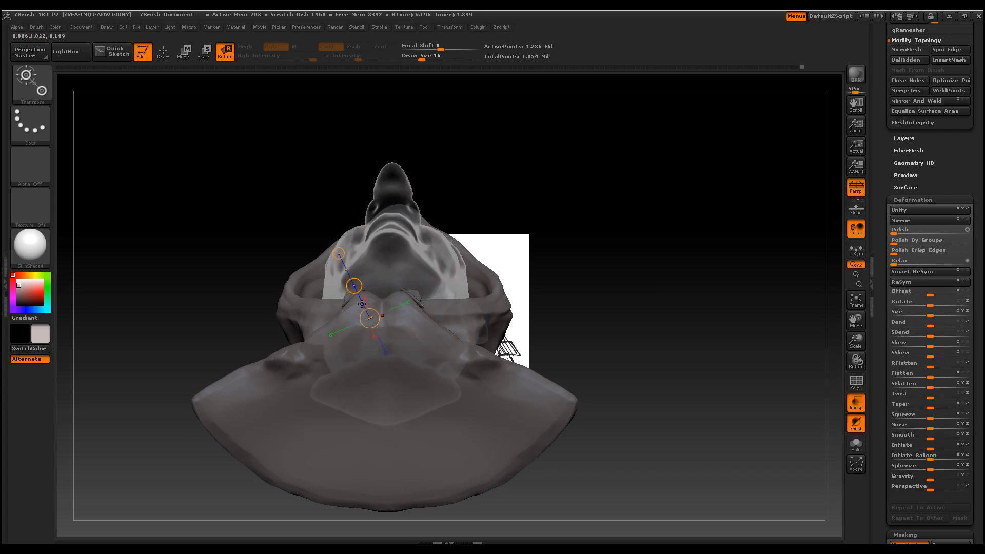
{"action": "mouse_move", "coordinate": [370, 317]}
{"action": "left_mouse_down"}
{"action": "mouse_move", "coordinate": [382, 317]}
{"action": "mouse_move", "coordinate": [393, 244]}
{"action": "mouse_move", "coordinate": [399, 259]}
{"action": "mouse_move", "coordinate": [380, 302]}
{"action": "left_mouse_up"}
Move the half ring forward so it sits on the collar's front centre just below the neck
{"action": "left_click_drag", "start_coordinate": [613, 278], "coordinate": [567, 436]}
{"action": "key", "text": "w"}
{"action": "left_click_drag", "start_coordinate": [205, 250], "coordinate": [201, 236]}
{"action": "left_click_drag", "start_coordinate": [396, 199], "coordinate": [405, 212]}
{"action": "left_click_drag", "start_coordinate": [298, 206], "coordinate": [348, 206]}
{"action": "mouse_move", "coordinate": [623, 309]}
{"action": "left_mouse_down"}
{"action": "mouse_move", "coordinate": [633, 312]}
{"action": "mouse_move", "coordinate": [616, 311]}
{"action": "left_mouse_up"}
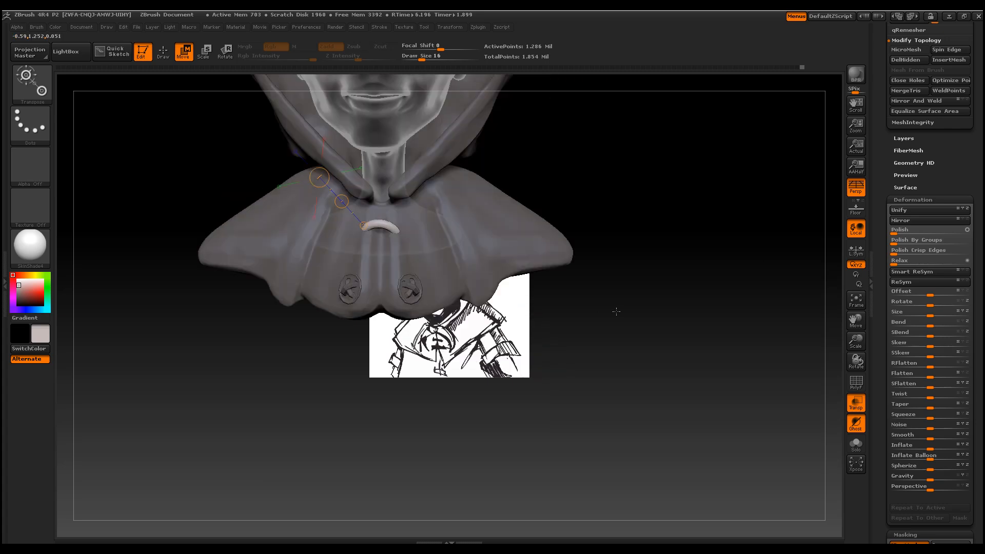
Turn Transparency off and rotate the half ring to lie level across the collar's central folds
{"action": "left_click", "coordinate": [855, 404]}
{"action": "left_click_drag", "start_coordinate": [708, 325], "coordinate": [712, 473], "text": "alt"}
{"action": "left_click_drag", "start_coordinate": [319, 306], "coordinate": [364, 347]}
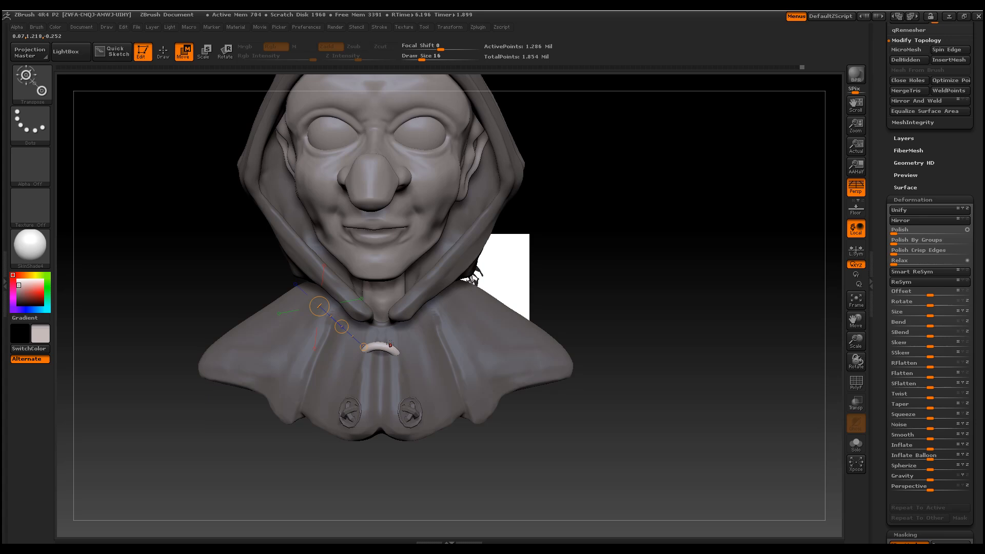
{"action": "key", "text": "r"}
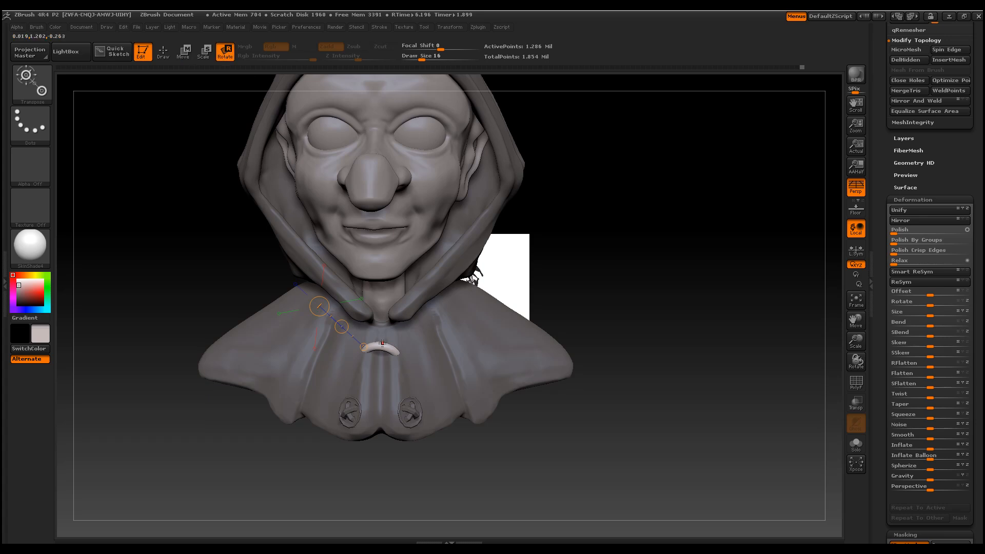
{"action": "left_click_drag", "start_coordinate": [381, 345], "coordinate": [379, 372]}
Centre the half ring between the collar's folds and push its ends back into the cloth
{"action": "left_click", "coordinate": [183, 51]}
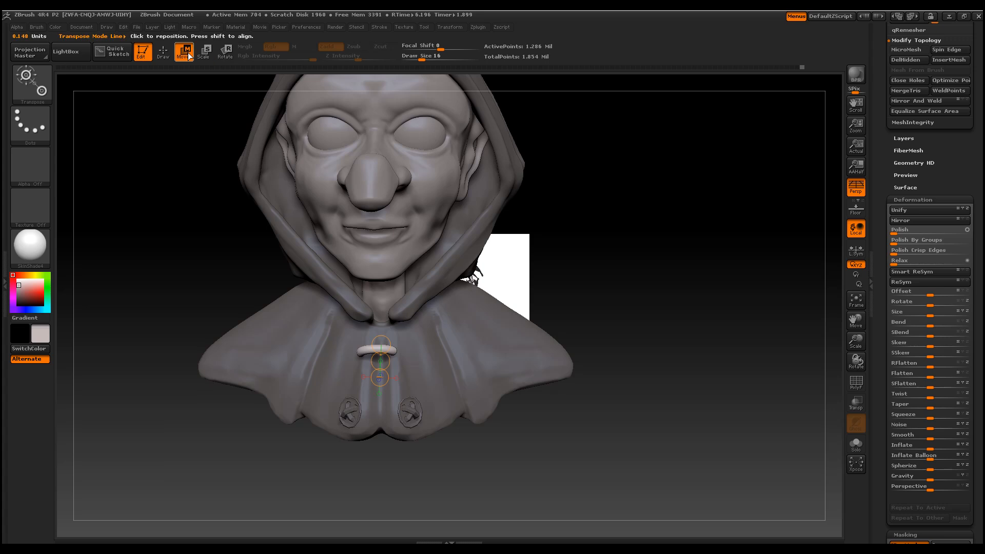
{"action": "left_click_drag", "start_coordinate": [380, 361], "coordinate": [382, 349]}
{"action": "left_click_drag", "start_coordinate": [592, 351], "coordinate": [584, 299]}
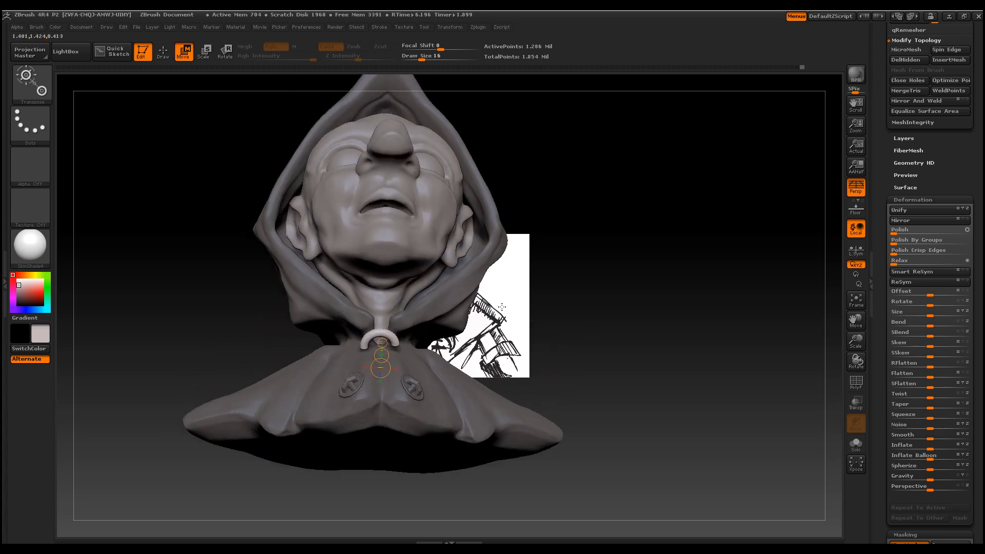
{"action": "left_click", "coordinate": [223, 50]}
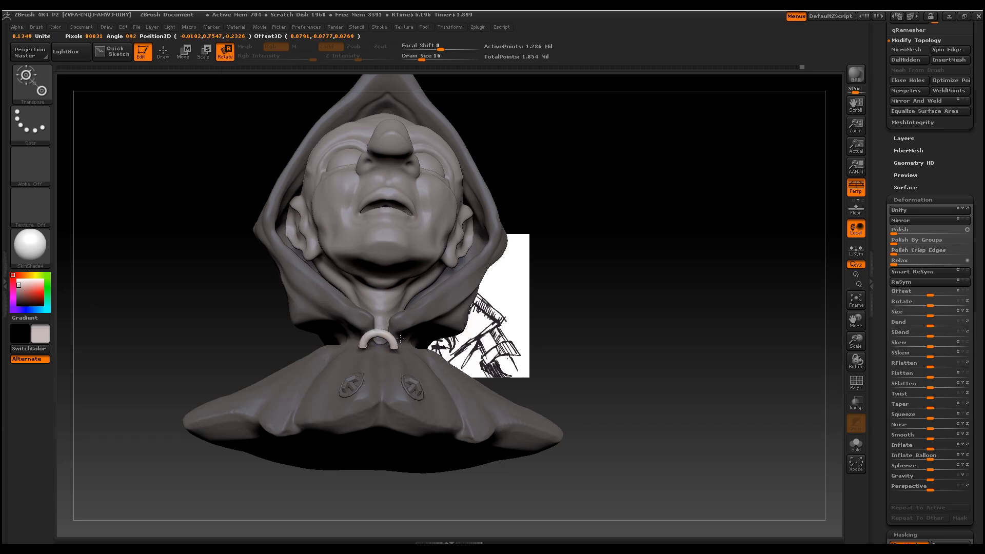
{"action": "left_click", "coordinate": [183, 51]}
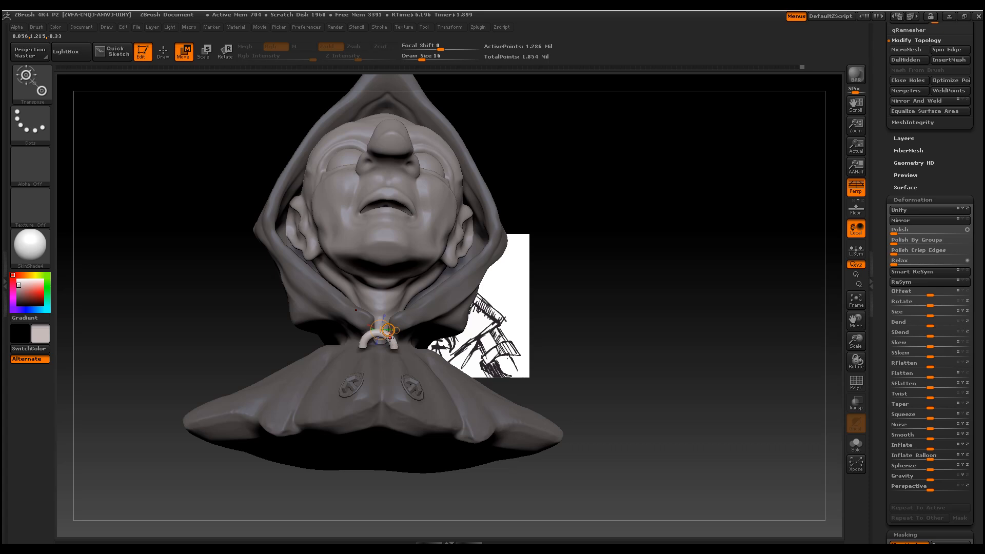
{"action": "left_click_drag", "start_coordinate": [388, 330], "coordinate": [393, 332]}
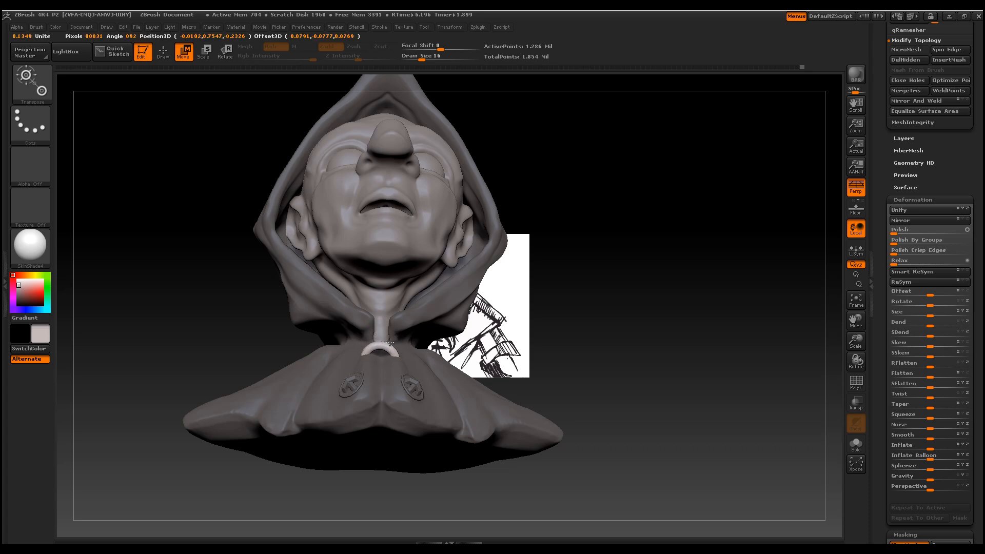
Rotate the half ring to straighten it horizontally across the collar's centre
{"action": "left_click_drag", "start_coordinate": [577, 328], "coordinate": [550, 402]}
{"action": "left_click_drag", "start_coordinate": [395, 333], "coordinate": [377, 351]}
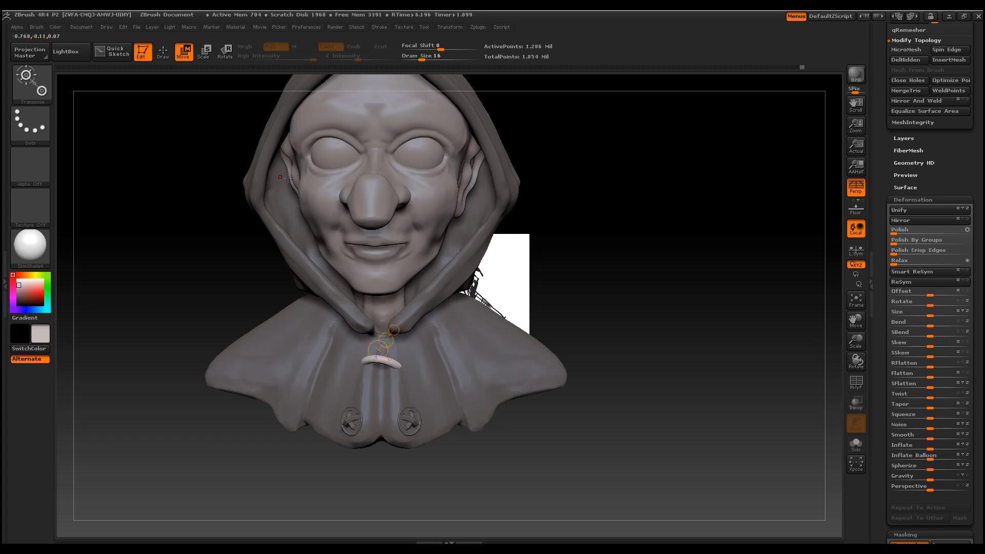
{"action": "left_click", "coordinate": [230, 50]}
{"action": "left_click_drag", "start_coordinate": [394, 330], "coordinate": [387, 325]}
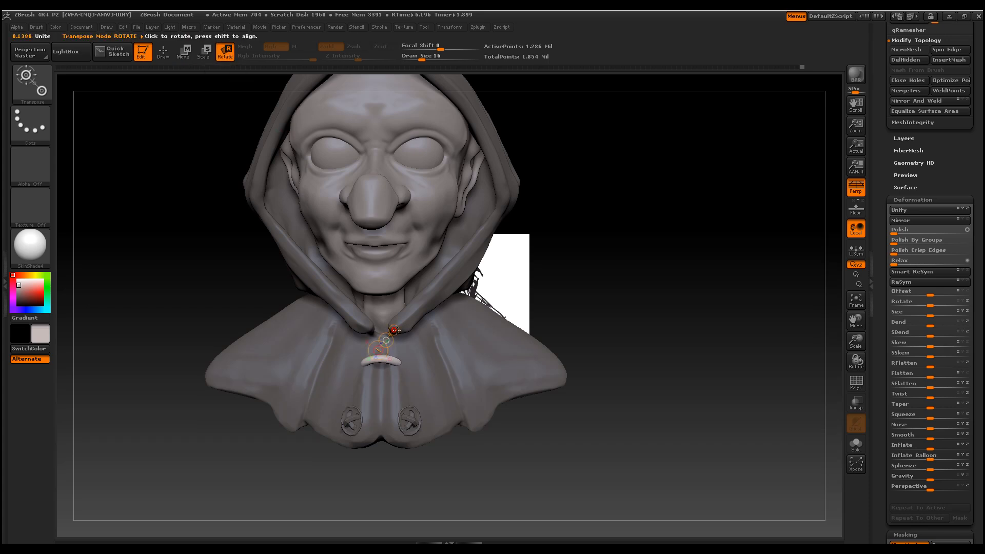
Insert a second half ring below the first on the hood subtool and move it to the collar's centre line
{"action": "scroll", "coordinate": [981, 390], "scroll_direction": "up", "scroll_amount": 3}
{"action": "scroll", "coordinate": [981, 390], "scroll_direction": "up", "scroll_amount": 5}
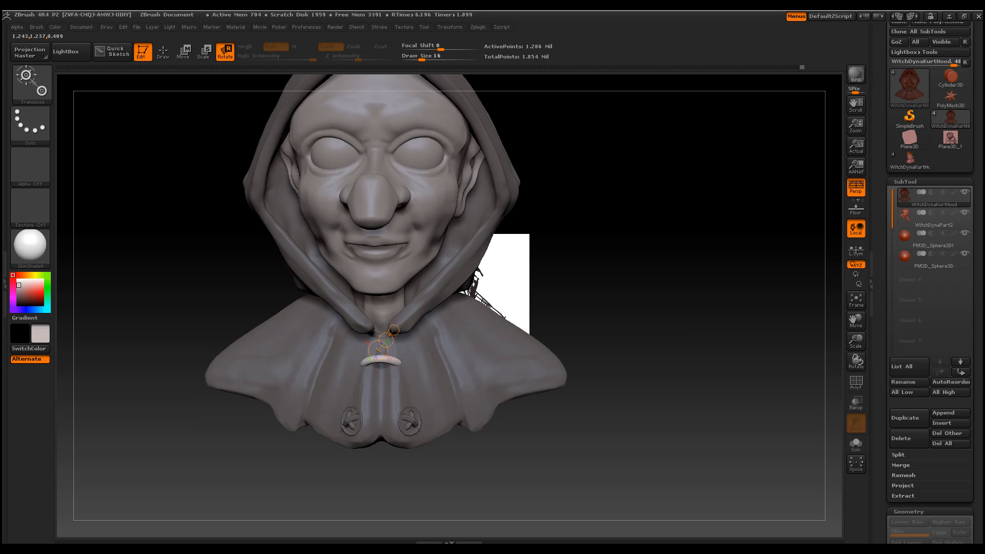
{"action": "mouse_move", "coordinate": [919, 199]}
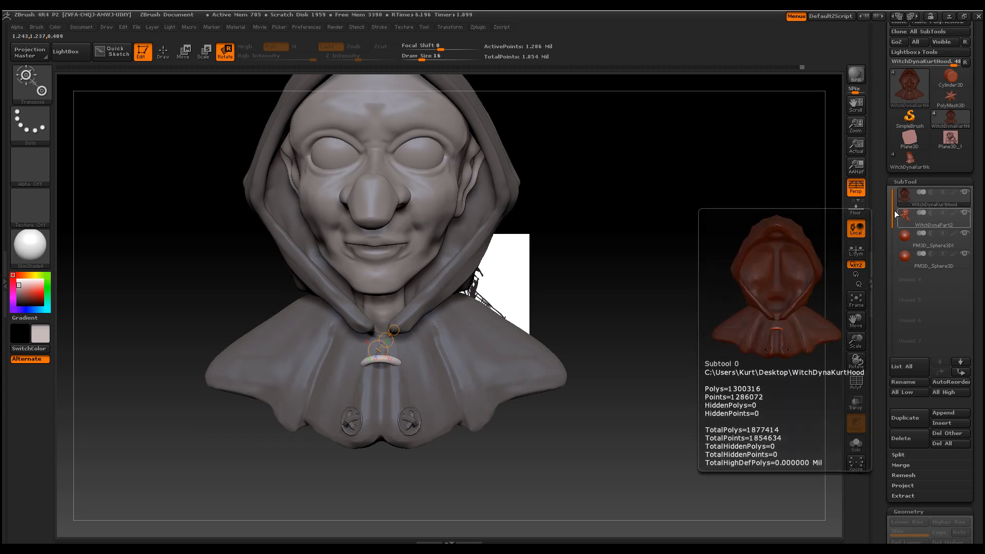
{"action": "left_click", "coordinate": [161, 60]}
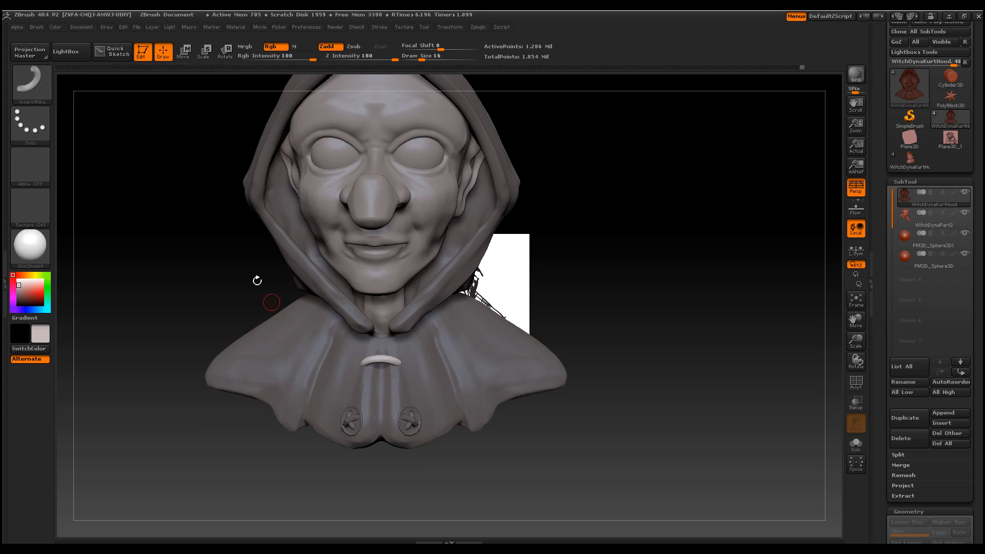
{"action": "left_click_drag", "start_coordinate": [376, 387], "coordinate": [379, 386]}
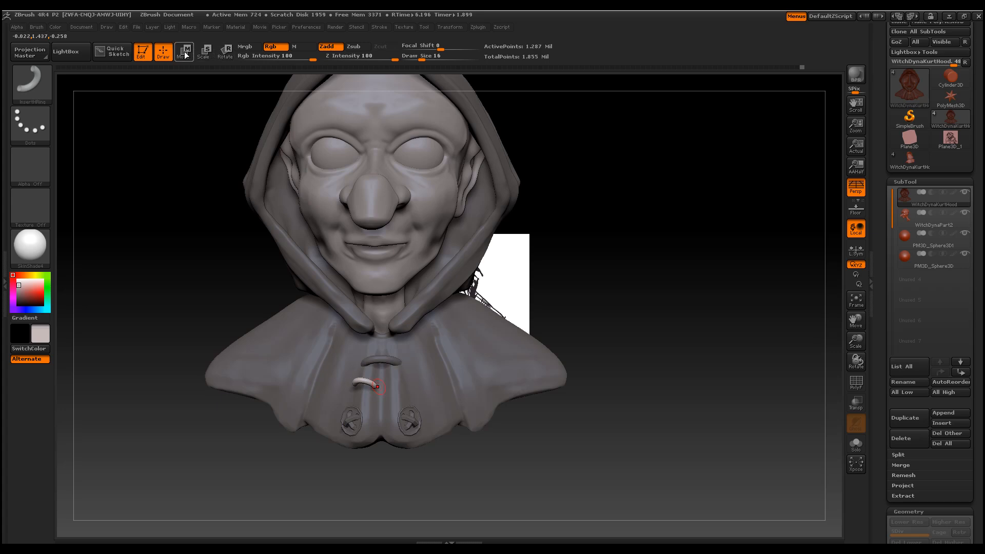
{"action": "key", "text": "w"}
{"action": "mouse_move", "coordinate": [361, 376]}
{"action": "left_mouse_down"}
{"action": "mouse_move", "coordinate": [366, 390]}
{"action": "mouse_move", "coordinate": [379, 383]}
{"action": "left_mouse_up"}
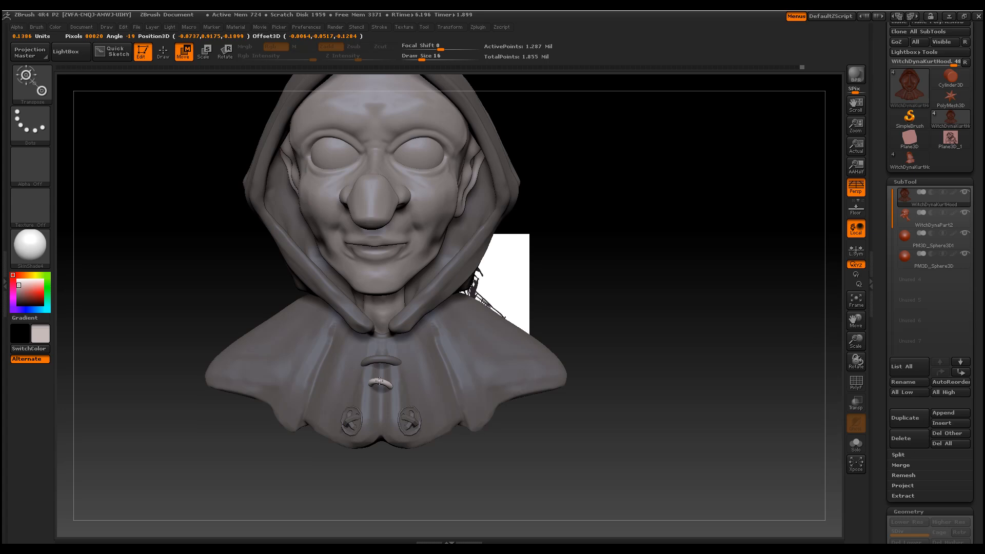
Rotate the second half ring level and sink its ends into the collar's centre folds
{"action": "key", "text": "r"}
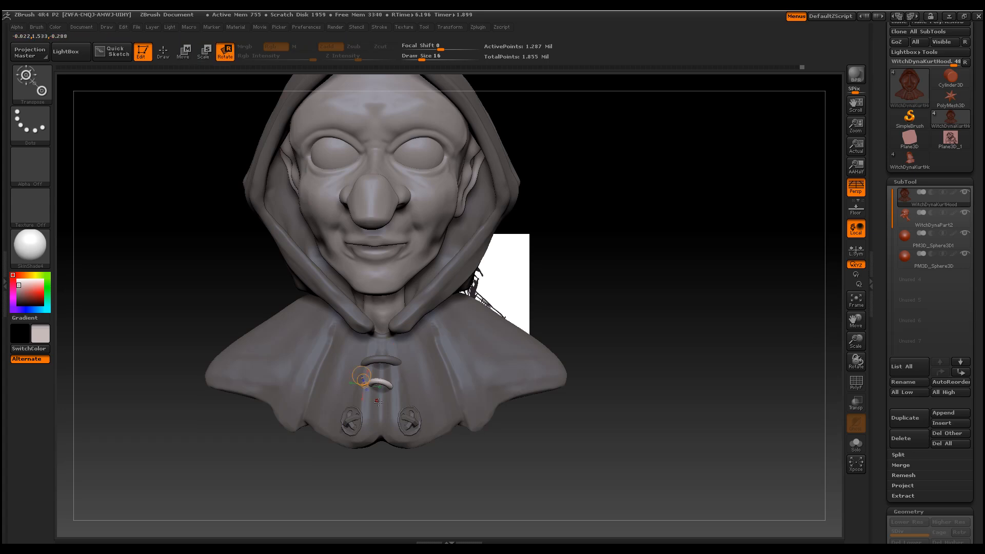
{"action": "left_click_drag", "start_coordinate": [392, 386], "coordinate": [396, 381]}
{"action": "left_click_drag", "start_coordinate": [621, 435], "coordinate": [552, 398]}
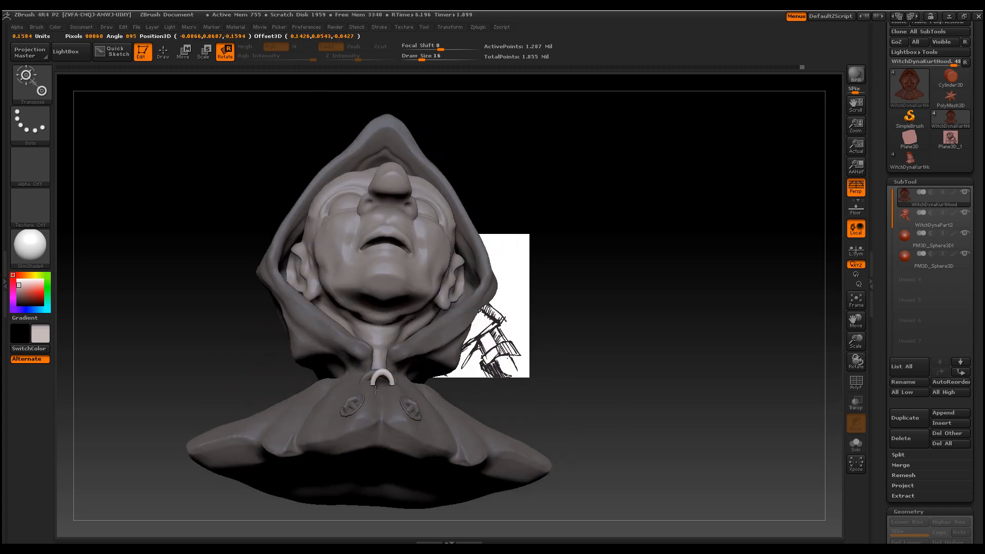
{"action": "left_click_drag", "start_coordinate": [374, 400], "coordinate": [374, 398]}
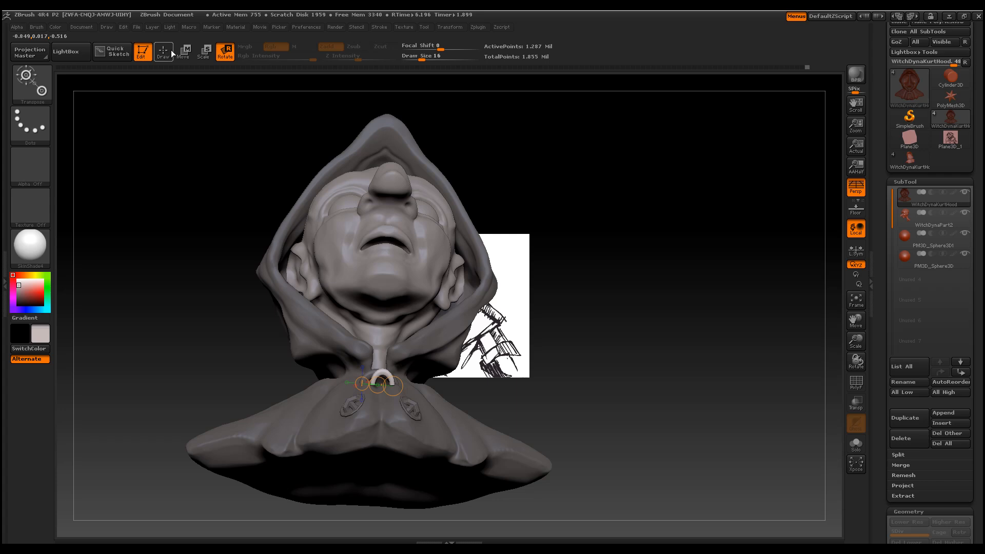
{"action": "left_click", "coordinate": [192, 53]}
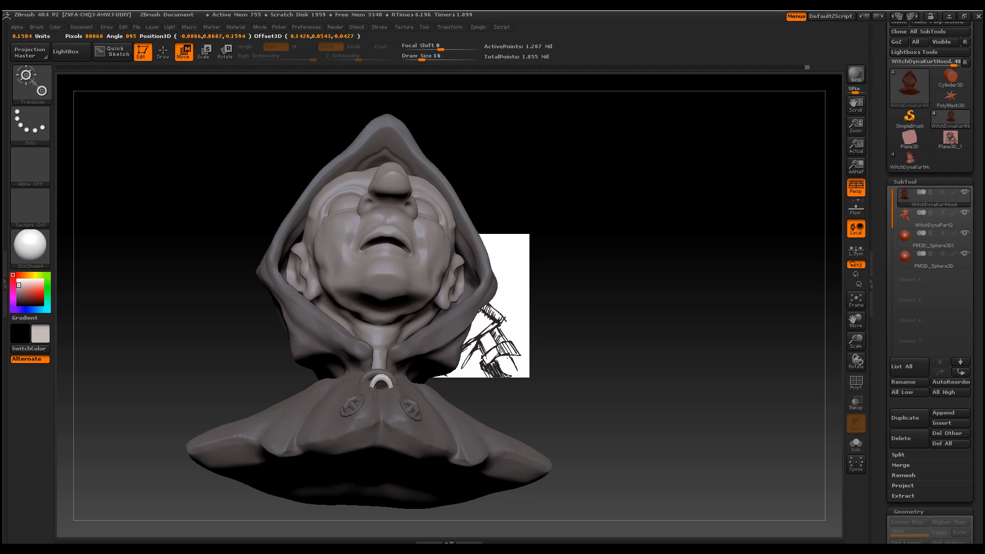
{"action": "left_click_drag", "start_coordinate": [568, 388], "coordinate": [559, 435]}
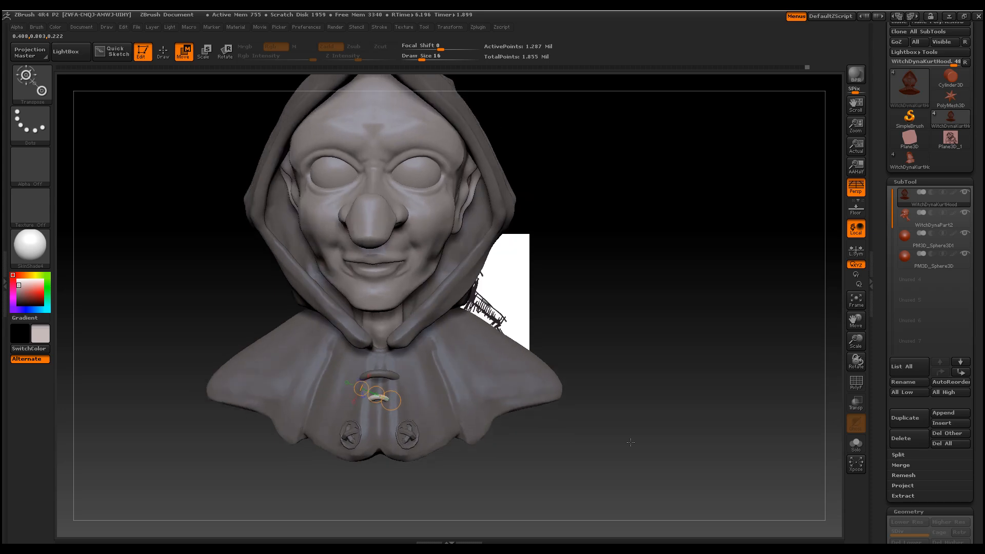
Return to draw mode and select the ClayBuildup brush with the round Alpha 12
{"action": "left_click", "coordinate": [163, 51]}
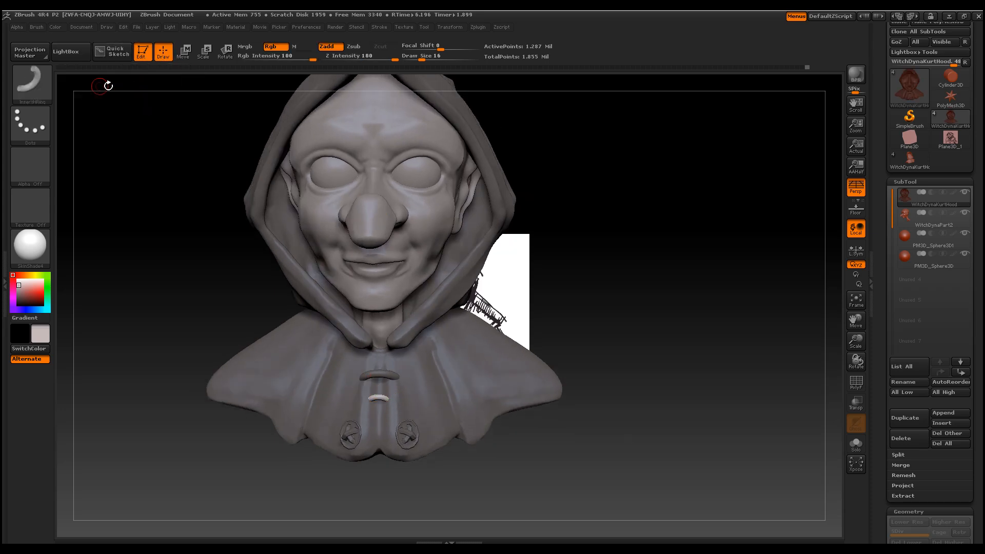
{"action": "left_click", "coordinate": [43, 80]}
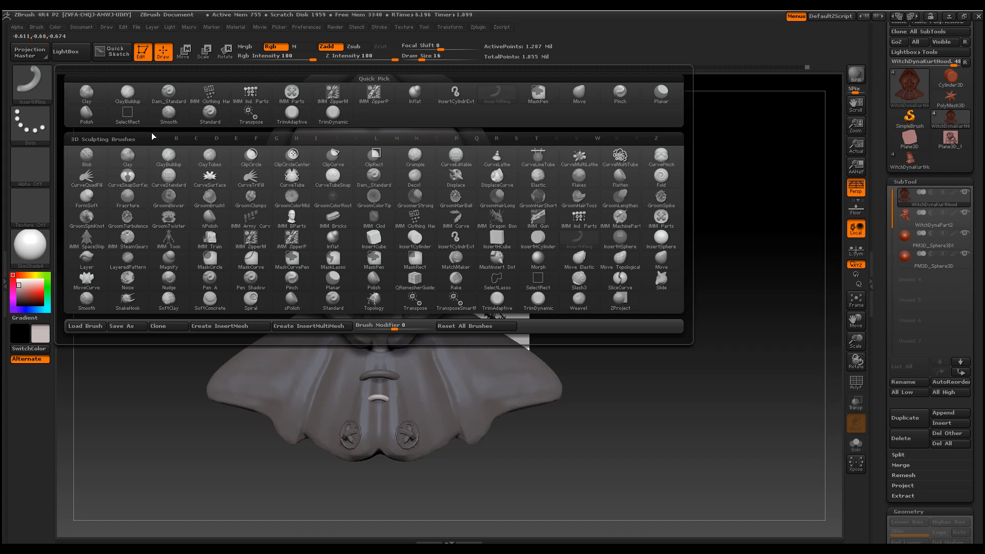
{"action": "left_click", "coordinate": [136, 98]}
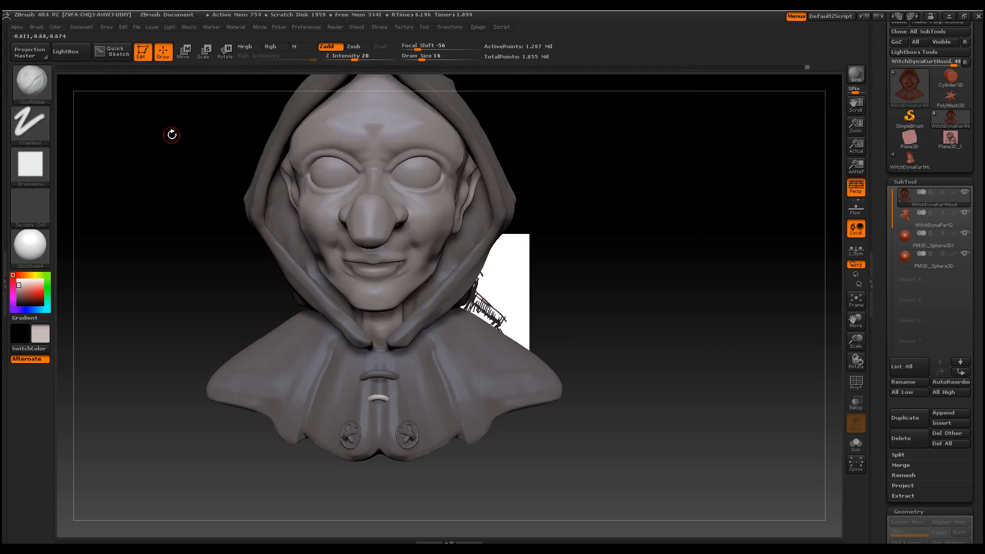
{"action": "left_click", "coordinate": [32, 165]}
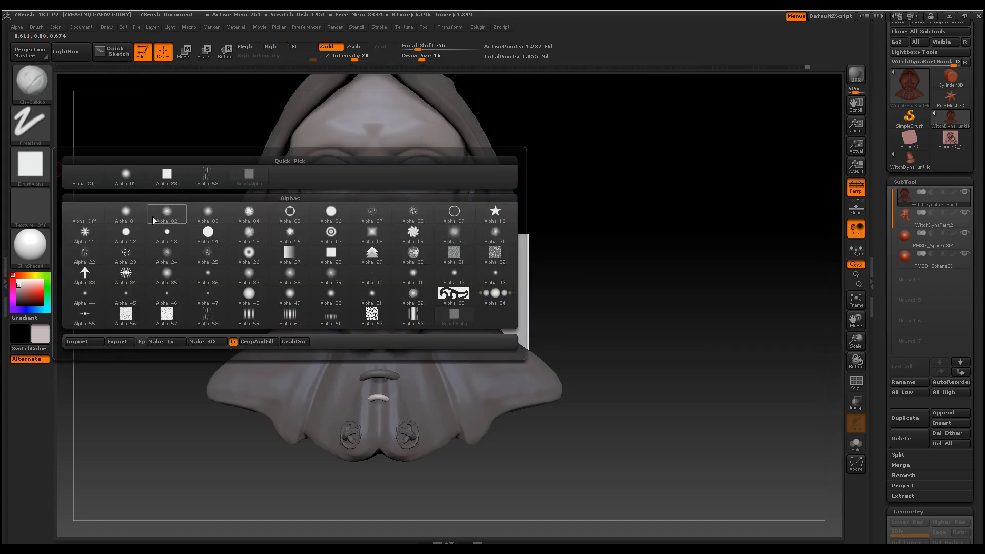
{"action": "left_click", "coordinate": [126, 231]}
{"action": "key", "text": "space"}
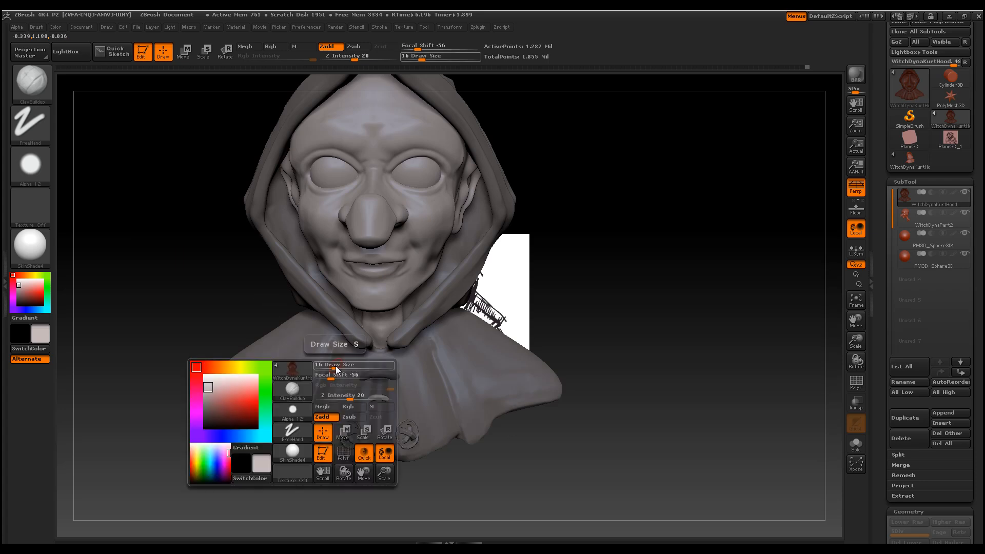
Clear the mask on the hood subtool
{"action": "scroll", "coordinate": [976, 251], "scroll_direction": "down", "scroll_amount": 15}
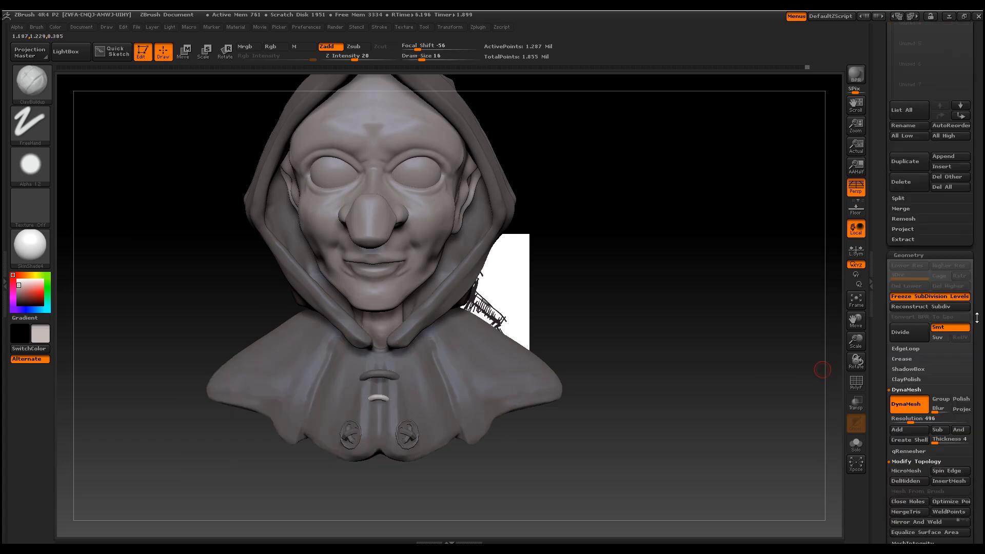
{"action": "scroll", "coordinate": [976, 251], "scroll_direction": "down", "scroll_amount": 5}
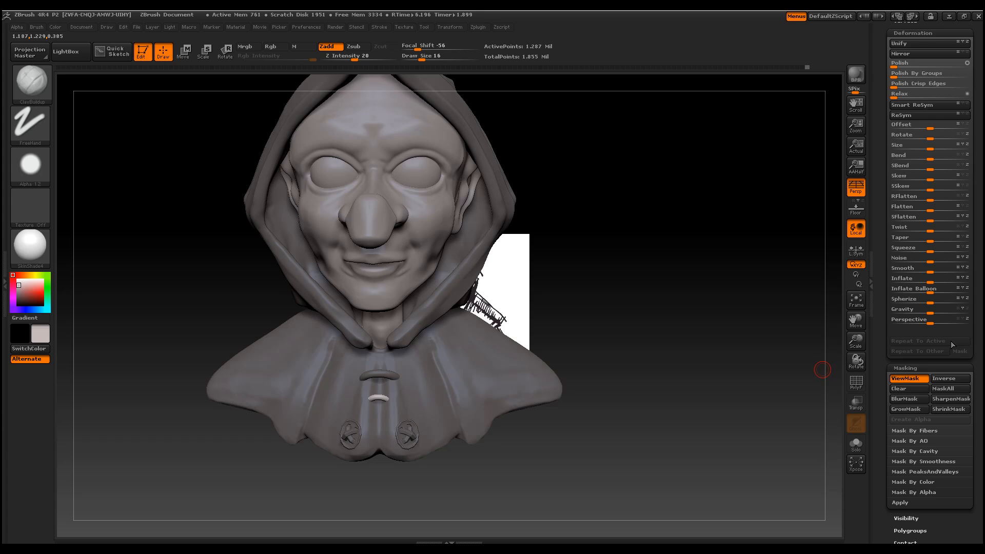
{"action": "left_click", "coordinate": [902, 388]}
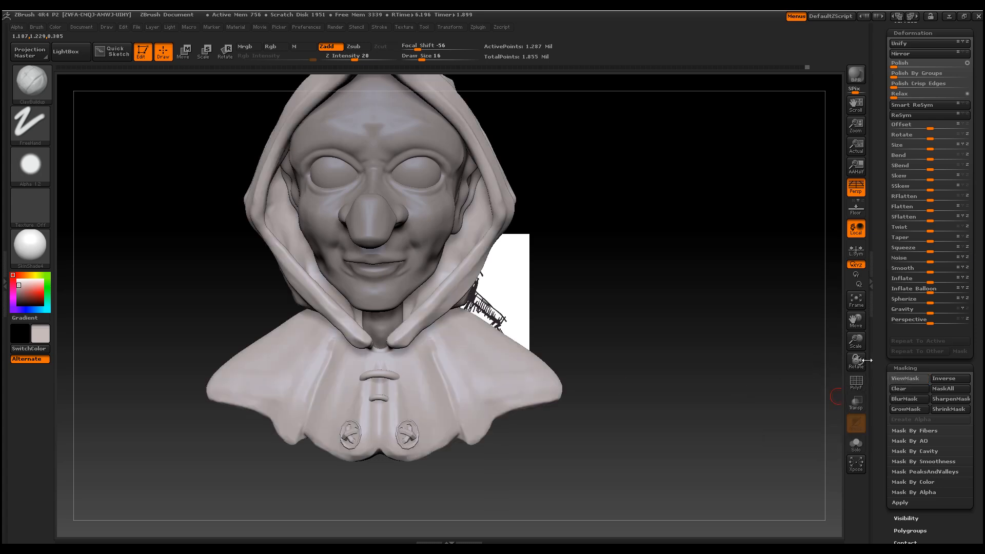
Build up and smooth puckered cloth around the upper half ring's left end, setting the brush's Z Intensity to 11
{"action": "left_click_drag", "start_coordinate": [861, 341], "coordinate": [868, 395]}
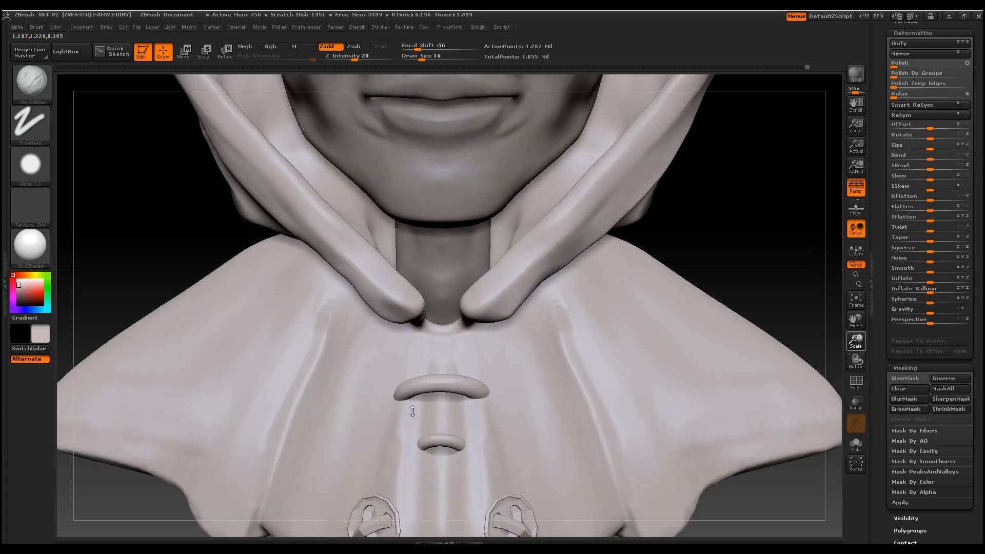
{"action": "left_click_drag", "start_coordinate": [386, 391], "coordinate": [389, 396]}
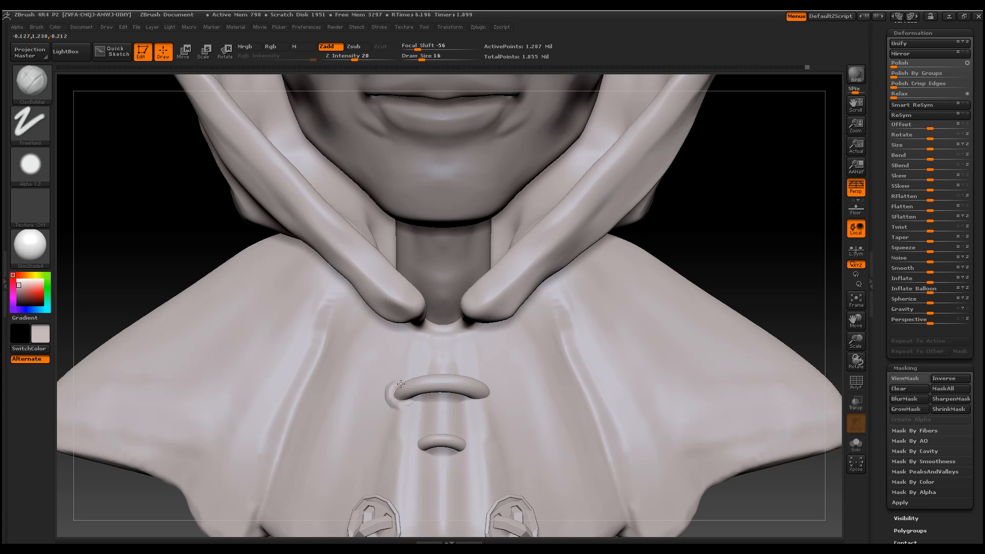
{"action": "key", "text": "shift"}
{"action": "left_click_drag", "start_coordinate": [399, 385], "coordinate": [402, 389], "text": "shift"}
{"action": "left_click_drag", "start_coordinate": [358, 60], "coordinate": [351, 60]}
{"action": "left_click_drag", "start_coordinate": [758, 216], "coordinate": [682, 278]}
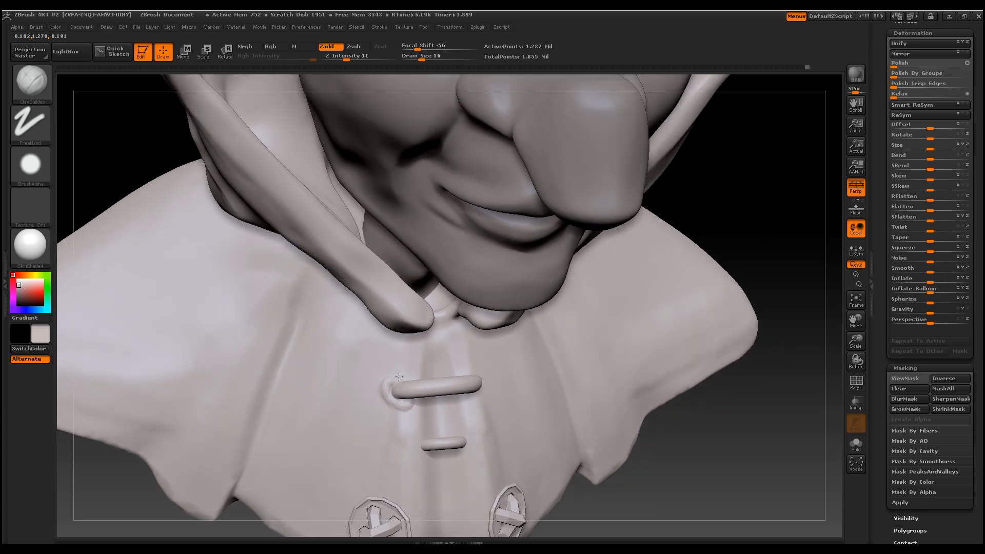
{"action": "left_click_drag", "start_coordinate": [406, 404], "coordinate": [397, 375]}
Build up the cloth around the upper half ring's right end, undoing a stray stroke and smoothing the result
{"action": "left_click_drag", "start_coordinate": [681, 488], "coordinate": [470, 398]}
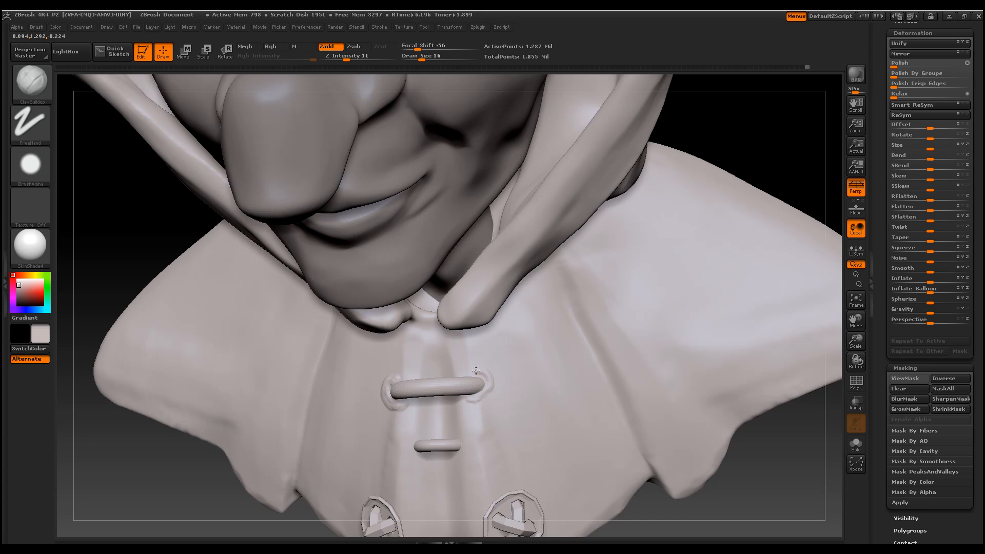
{"action": "mouse_move", "coordinate": [479, 373]}
{"action": "left_mouse_down"}
{"action": "mouse_move", "coordinate": [489, 397]}
{"action": "mouse_move", "coordinate": [482, 373]}
{"action": "mouse_move", "coordinate": [491, 388]}
{"action": "mouse_move", "coordinate": [475, 403]}
{"action": "mouse_move", "coordinate": [493, 393]}
{"action": "mouse_move", "coordinate": [470, 374]}
{"action": "mouse_move", "coordinate": [443, 385]}
{"action": "mouse_move", "coordinate": [478, 387]}
{"action": "left_mouse_up"}
{"action": "key", "text": "ctrl+z"}
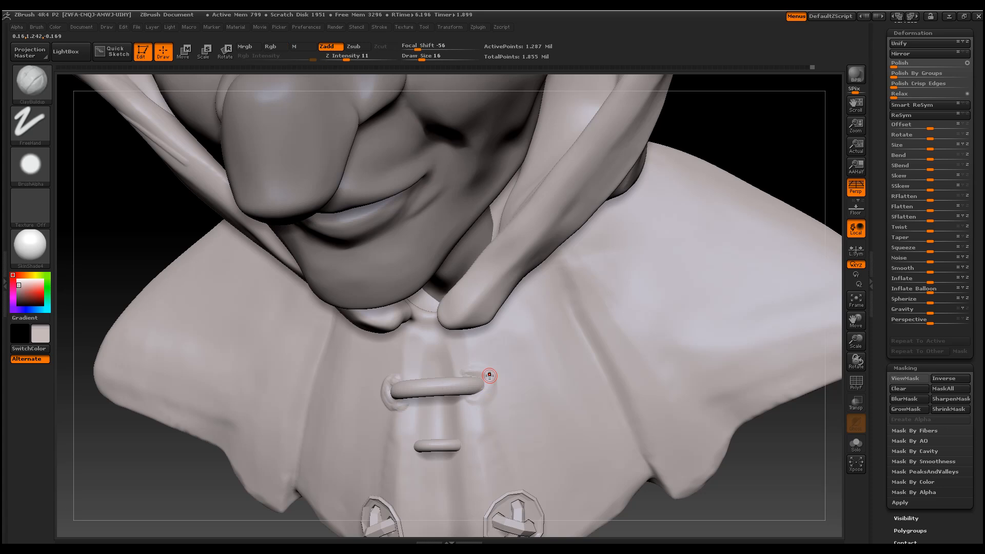
{"action": "key", "text": "shift"}
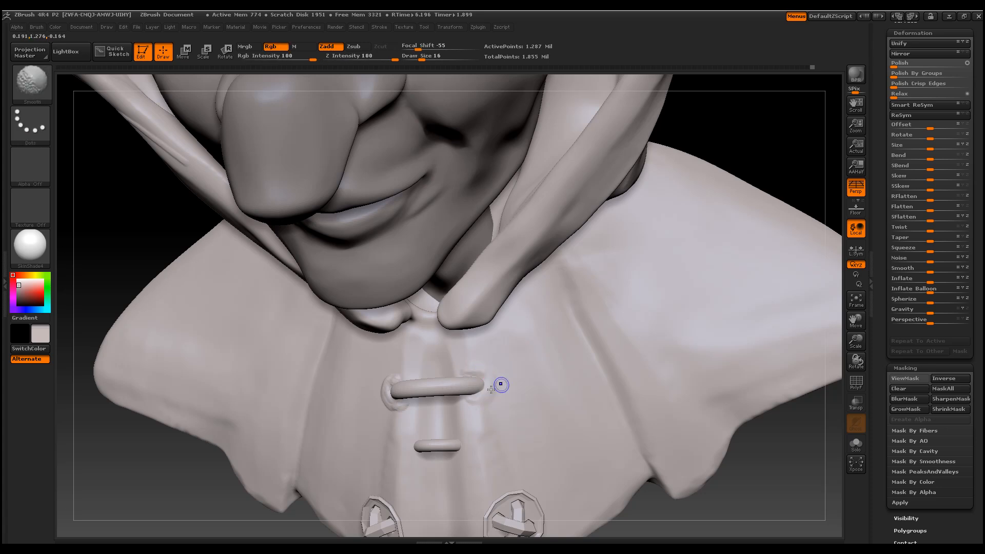
{"action": "left_click_drag", "start_coordinate": [882, 205], "coordinate": [882, 513]}
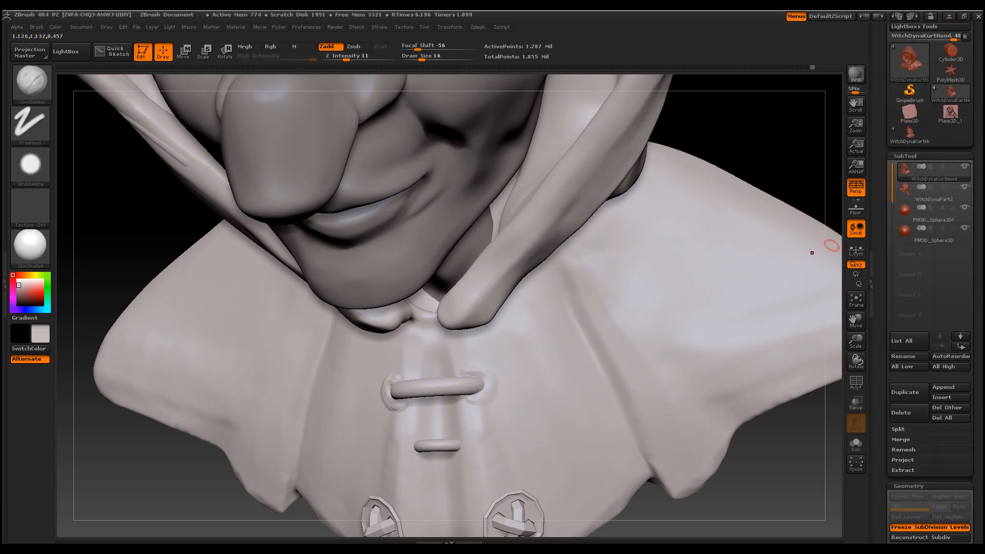
{"action": "key", "text": "shift"}
Raise small cloth bulges around both ends of the lower half ring and touch up those beside the upper one
{"action": "left_click_drag", "start_coordinate": [664, 501], "coordinate": [456, 433]}
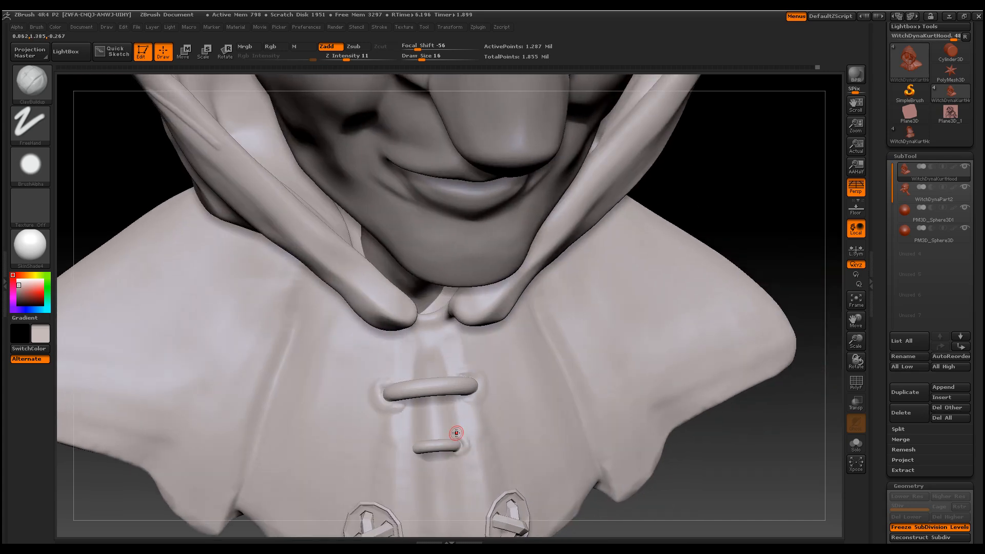
{"action": "left_click_drag", "start_coordinate": [519, 466], "coordinate": [426, 403]}
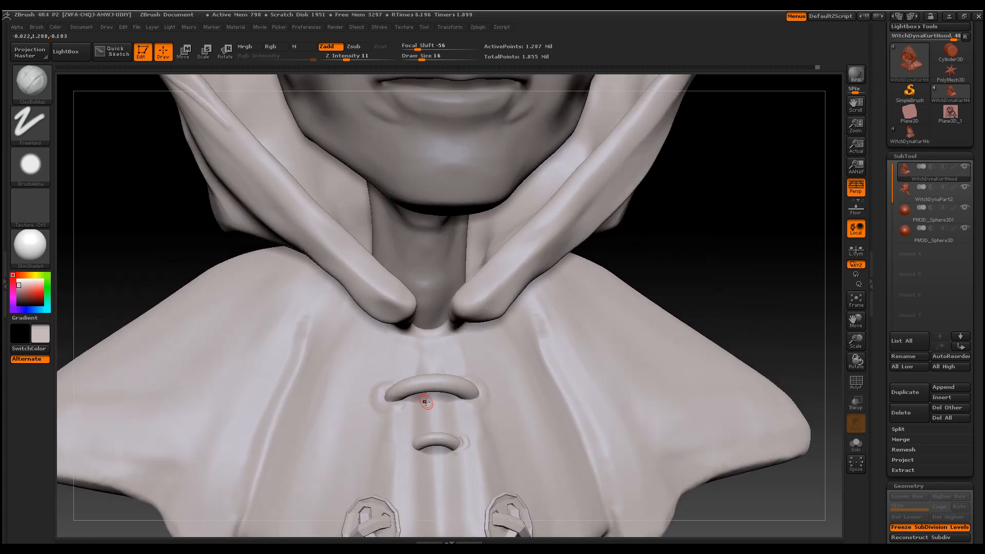
{"action": "left_click", "coordinate": [400, 402]}
{"action": "left_click", "coordinate": [407, 440]}
{"action": "left_click_drag", "start_coordinate": [765, 507], "coordinate": [774, 520]}
{"action": "left_click", "coordinate": [486, 406]}
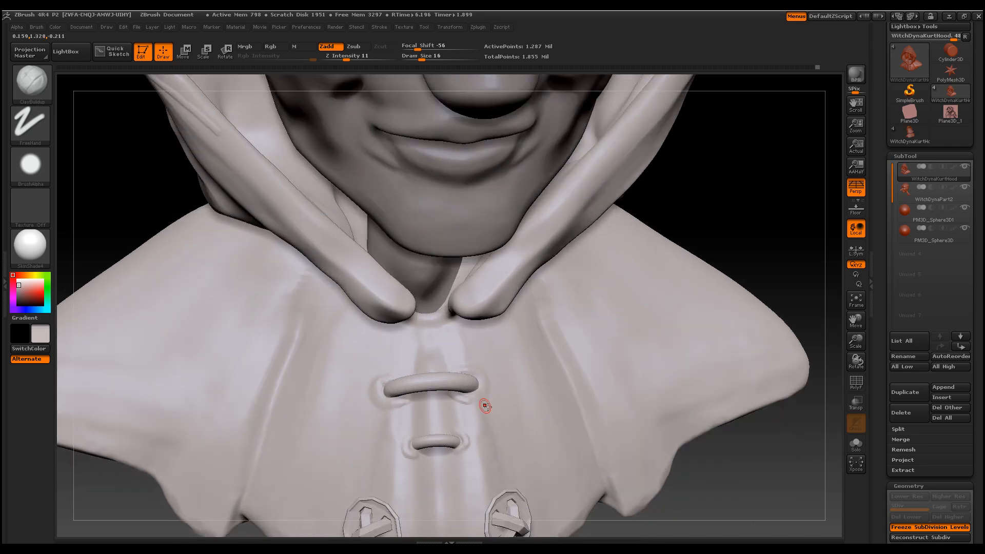
{"action": "left_click", "coordinate": [415, 434]}
{"action": "left_click", "coordinate": [408, 438]}
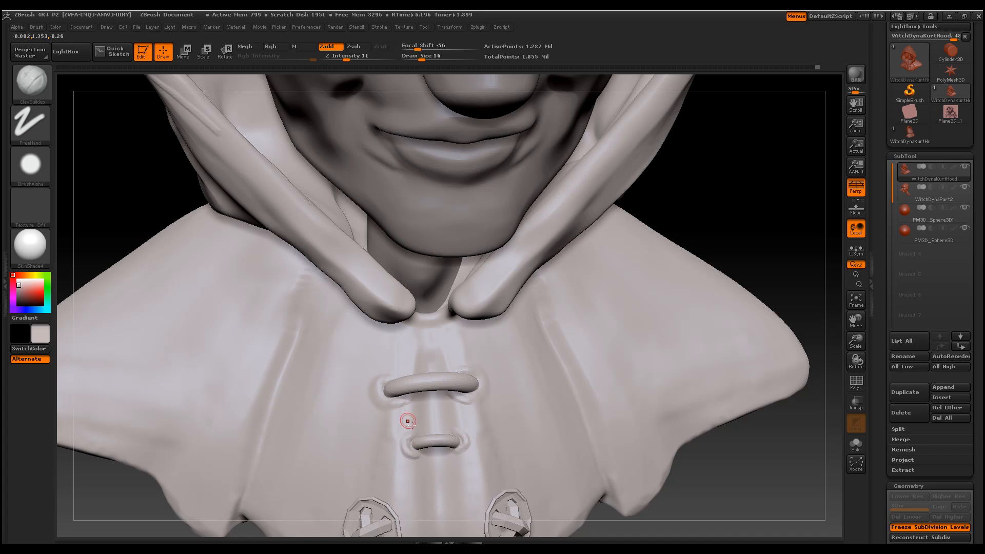
{"action": "key", "text": "shift"}
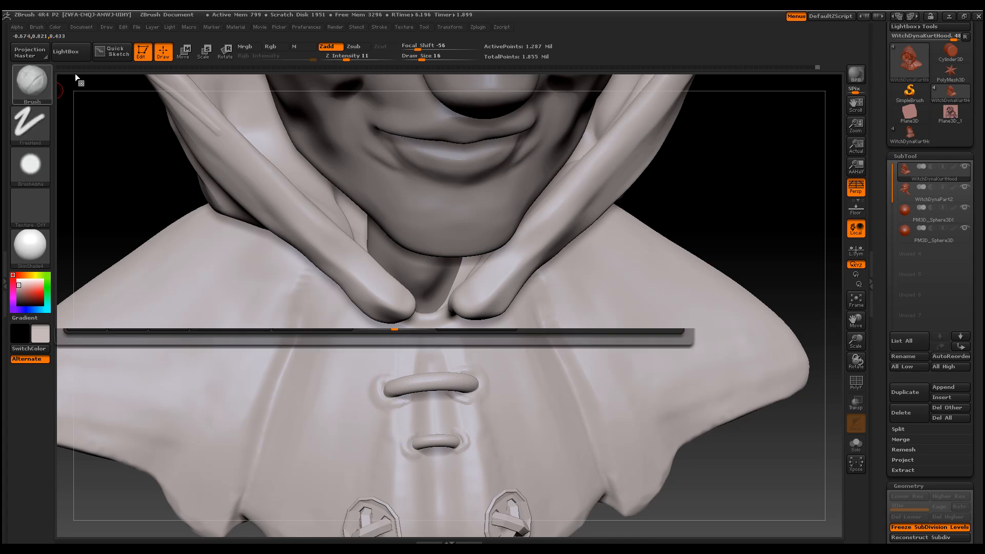
Carve light creases beside the upper half ring with the Dam_Standard brush and re-DynaMesh the hood
{"action": "key", "text": "b"}
{"action": "key", "text": "d"}
{"action": "key", "text": "s"}
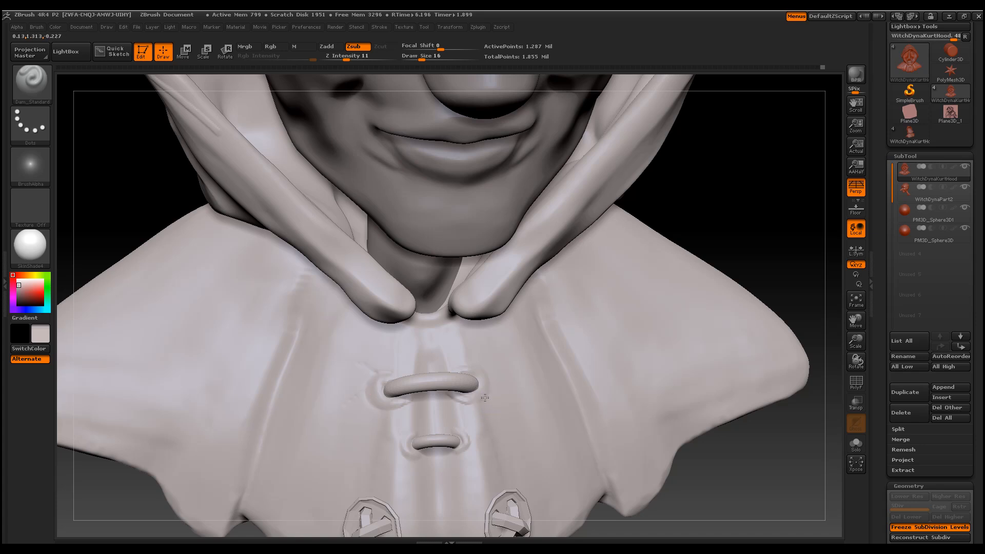
{"action": "key", "text": "ctrl"}
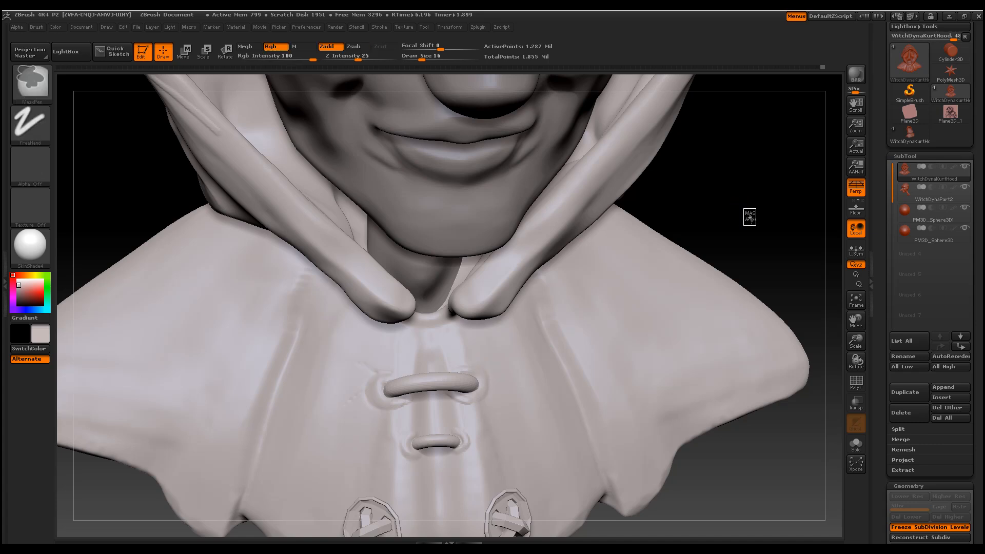
{"action": "left_click_drag", "start_coordinate": [744, 209], "coordinate": [756, 226], "text": "ctrl"}
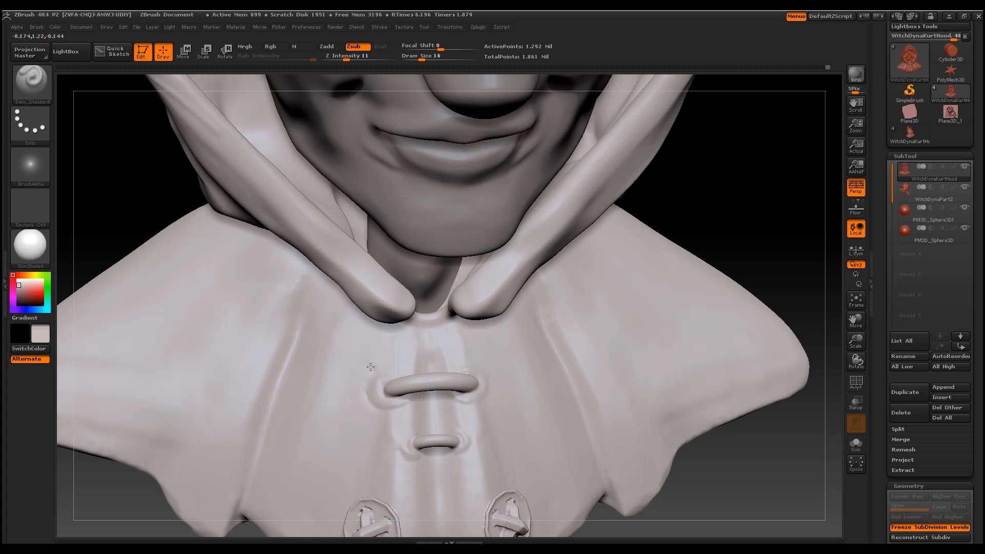
Set Dam_Standard's Z Intensity to 16 and carve tension creases radiating from the ends of both half rings
{"action": "left_click", "coordinate": [345, 55]}
{"action": "type", "text": "16"}
{"action": "key", "text": "Return"}
{"action": "mouse_move", "coordinate": [373, 372]}
{"action": "left_mouse_down"}
{"action": "mouse_move", "coordinate": [335, 400]}
{"action": "mouse_move", "coordinate": [323, 396]}
{"action": "left_mouse_up"}
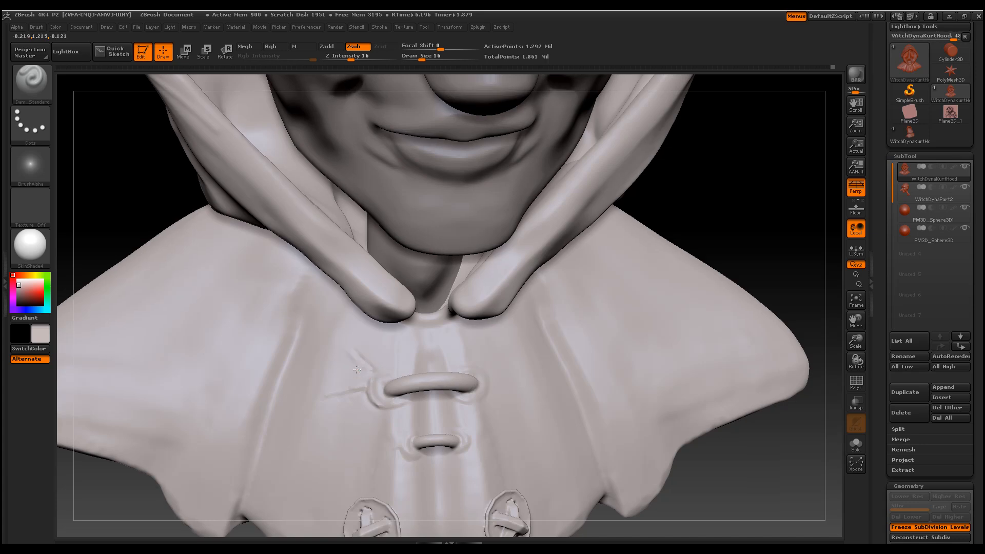
{"action": "key", "text": "ctrl+z"}
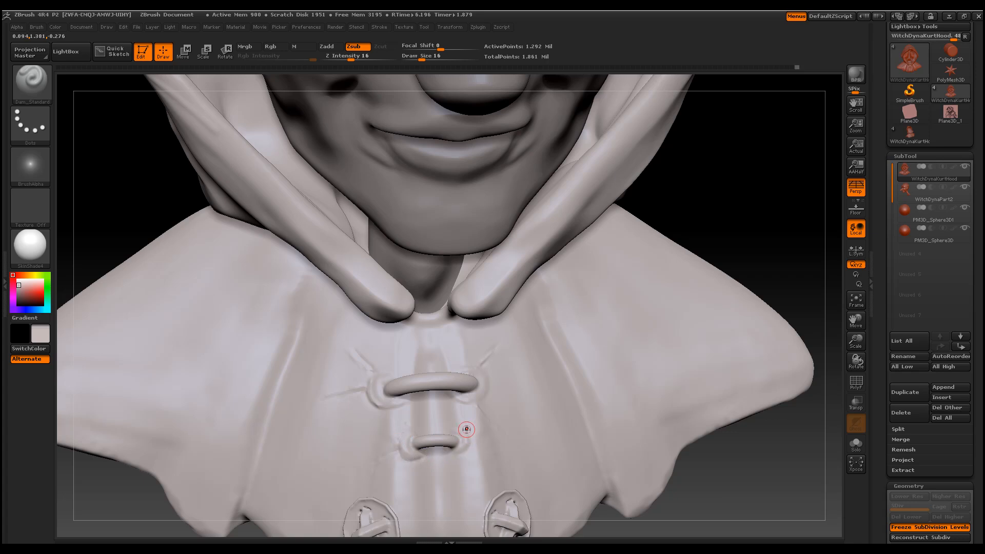
{"action": "left_click_drag", "start_coordinate": [474, 446], "coordinate": [462, 456]}
Enlarge the brush to Draw Size 27 and smooth the creases around both half rings to soften them
{"action": "key", "text": "space"}
{"action": "left_click_drag", "start_coordinate": [356, 385], "coordinate": [361, 384]}
{"action": "left_click", "coordinate": [359, 385]}
{"action": "key", "text": "shift"}
{"action": "mouse_move", "coordinate": [366, 366]}
{"action": "left_mouse_down", "text": "shift"}
{"action": "mouse_move", "coordinate": [351, 389]}
{"action": "mouse_move", "coordinate": [384, 409]}
{"action": "left_mouse_up", "text": "shift"}
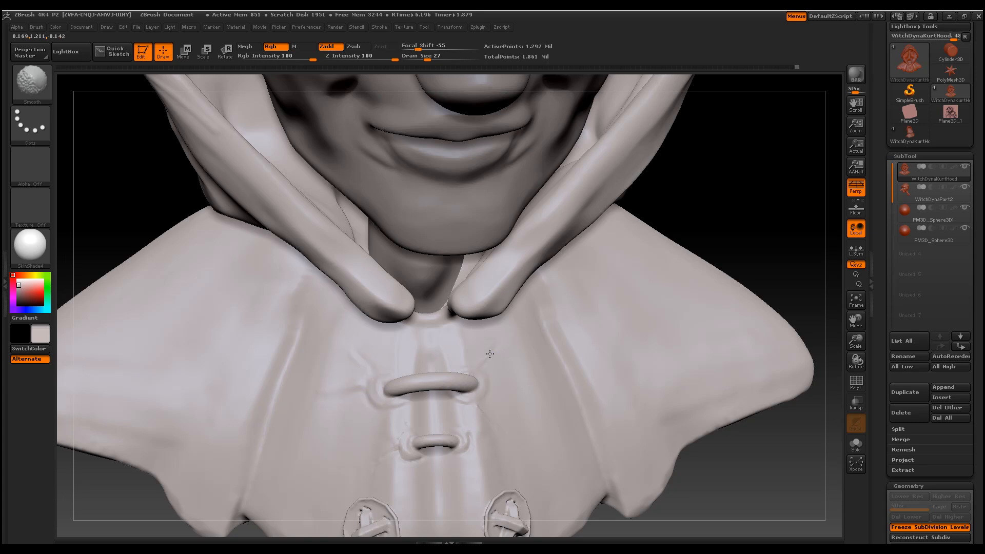
{"action": "mouse_move", "coordinate": [395, 451]}
{"action": "left_mouse_down", "text": "shift"}
{"action": "mouse_move", "coordinate": [383, 460]}
{"action": "mouse_move", "coordinate": [400, 460]}
{"action": "left_mouse_up", "text": "shift"}
Hide the head subtool WitchDynaPart2 to expose the inside of the hood
{"action": "mouse_move", "coordinate": [856, 340]}
{"action": "left_mouse_down"}
{"action": "mouse_move", "coordinate": [845, 306]}
{"action": "mouse_move", "coordinate": [734, 352]}
{"action": "mouse_move", "coordinate": [374, 370]}
{"action": "mouse_move", "coordinate": [687, 350]}
{"action": "mouse_move", "coordinate": [672, 329]}
{"action": "mouse_move", "coordinate": [687, 321]}
{"action": "mouse_move", "coordinate": [665, 323]}
{"action": "mouse_move", "coordinate": [660, 310]}
{"action": "mouse_move", "coordinate": [670, 295]}
{"action": "mouse_move", "coordinate": [691, 293]}
{"action": "mouse_move", "coordinate": [677, 311]}
{"action": "mouse_move", "coordinate": [644, 277]}
{"action": "mouse_move", "coordinate": [798, 335]}
{"action": "left_mouse_up"}
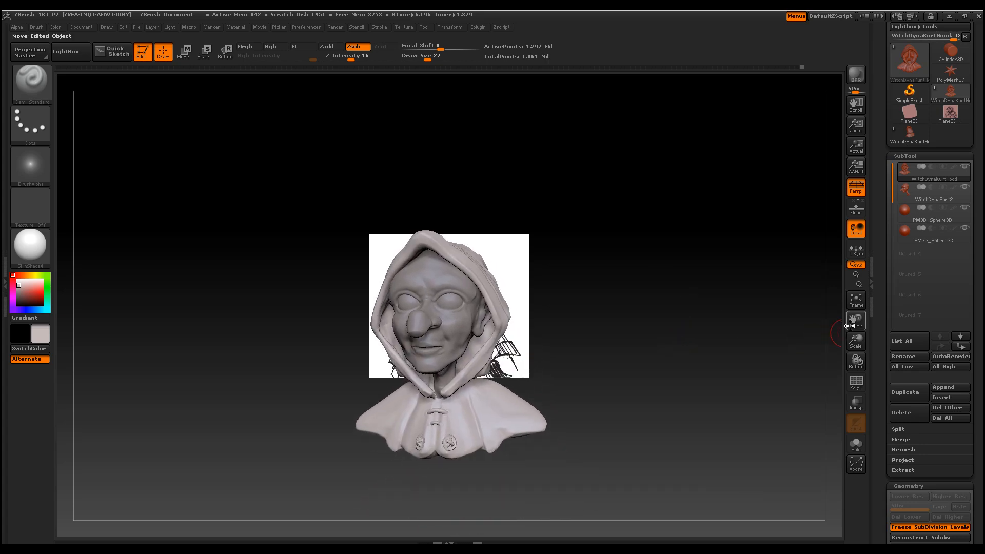
{"action": "left_click_drag", "start_coordinate": [862, 341], "coordinate": [867, 318]}
{"action": "left_click", "coordinate": [965, 187]}
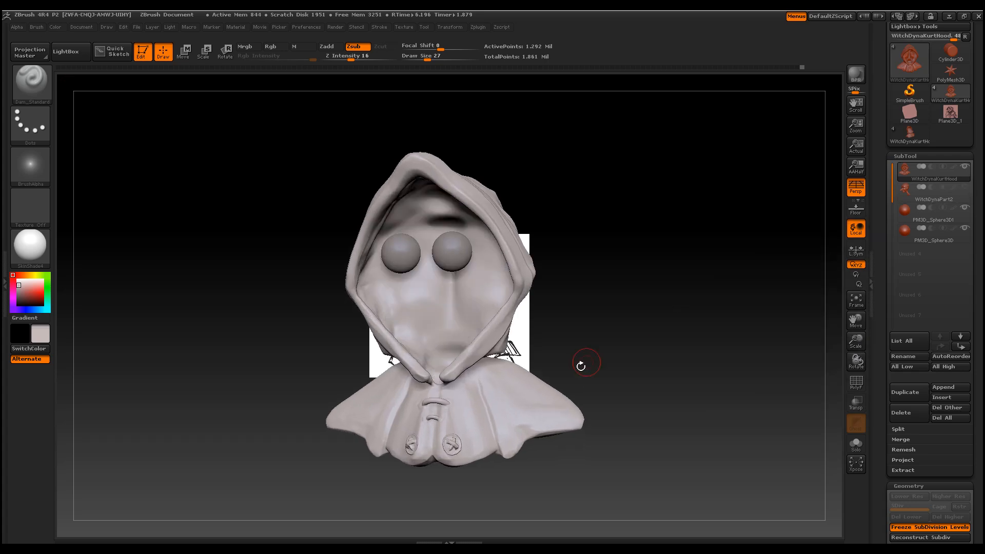
Make the WitchDynaPart2 head the active subtool and show it with only the two eye spheres, hiding the hood
{"action": "left_click", "coordinate": [965, 187]}
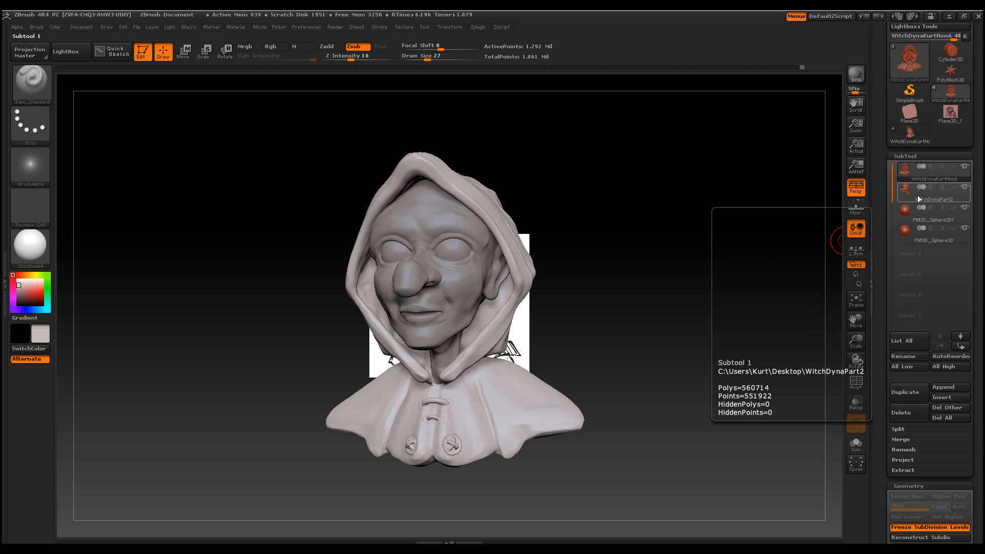
{"action": "left_click", "coordinate": [917, 195]}
{"action": "left_click", "coordinate": [965, 188], "text": "shift"}
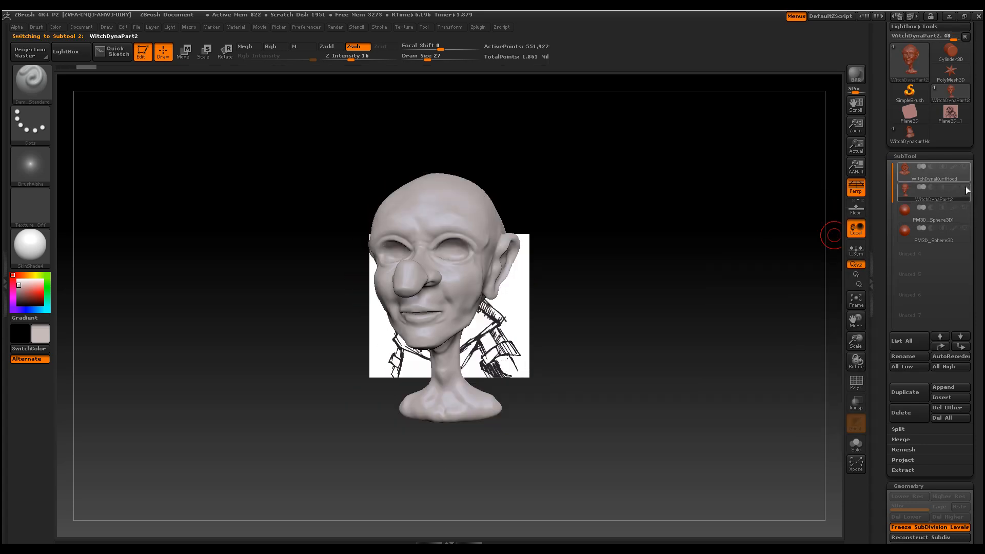
{"action": "left_click", "coordinate": [965, 207]}
{"action": "left_click", "coordinate": [965, 227]}
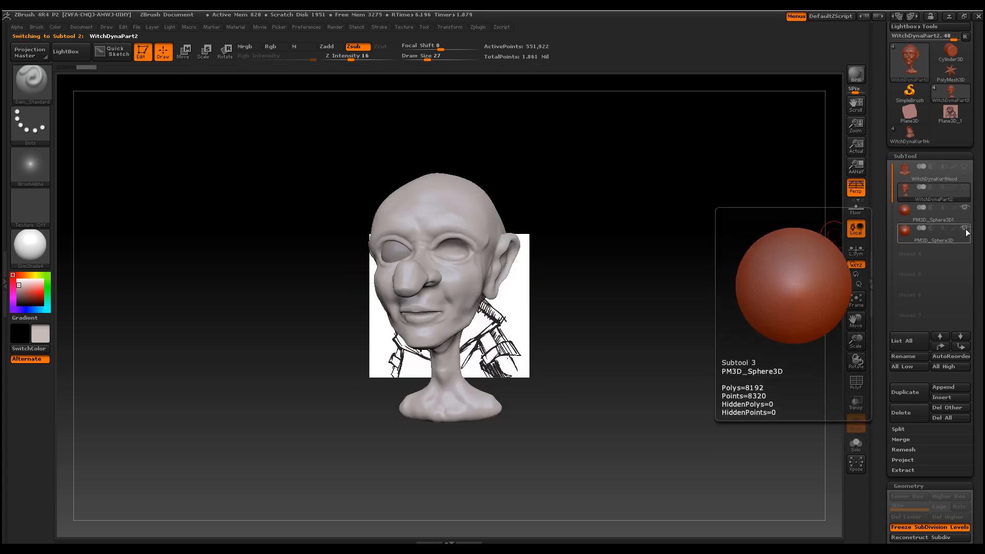
Switch from the Dam_Standard brush to the ClayBuildup brush for detailing the witch's face
{"action": "mouse_move", "coordinate": [682, 358]}
{"action": "left_mouse_down"}
{"action": "mouse_move", "coordinate": [662, 359]}
{"action": "mouse_move", "coordinate": [690, 357]}
{"action": "left_mouse_up"}
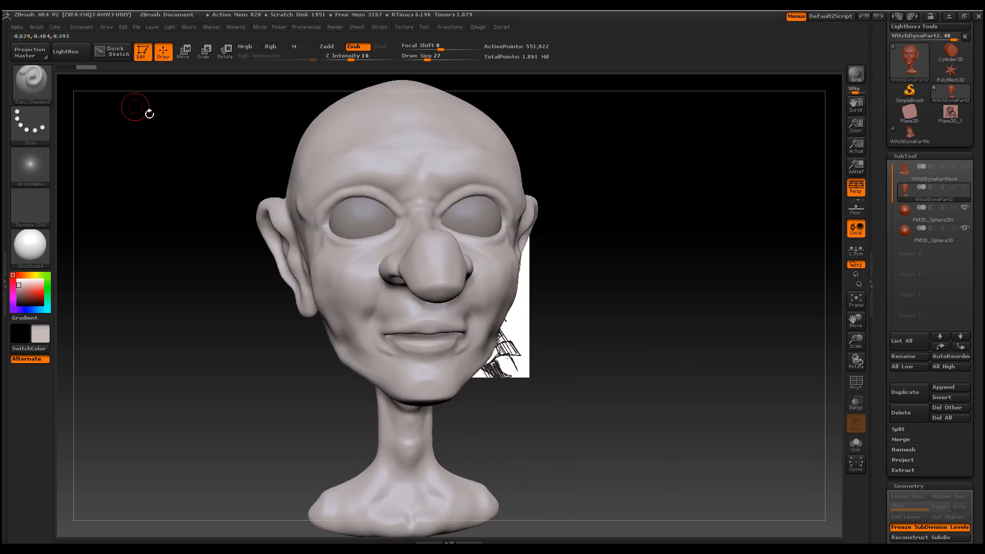
{"action": "left_click", "coordinate": [31, 86]}
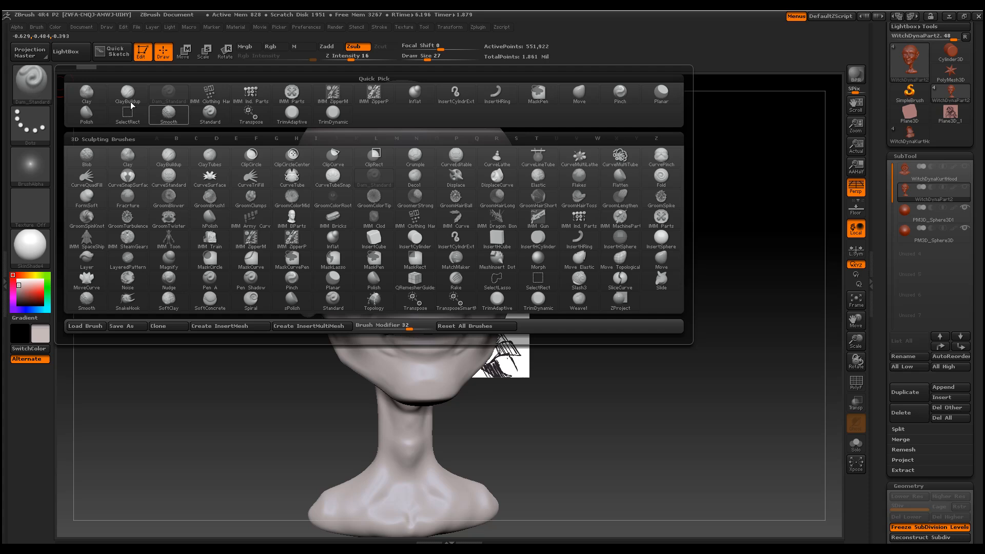
{"action": "left_click", "coordinate": [134, 96]}
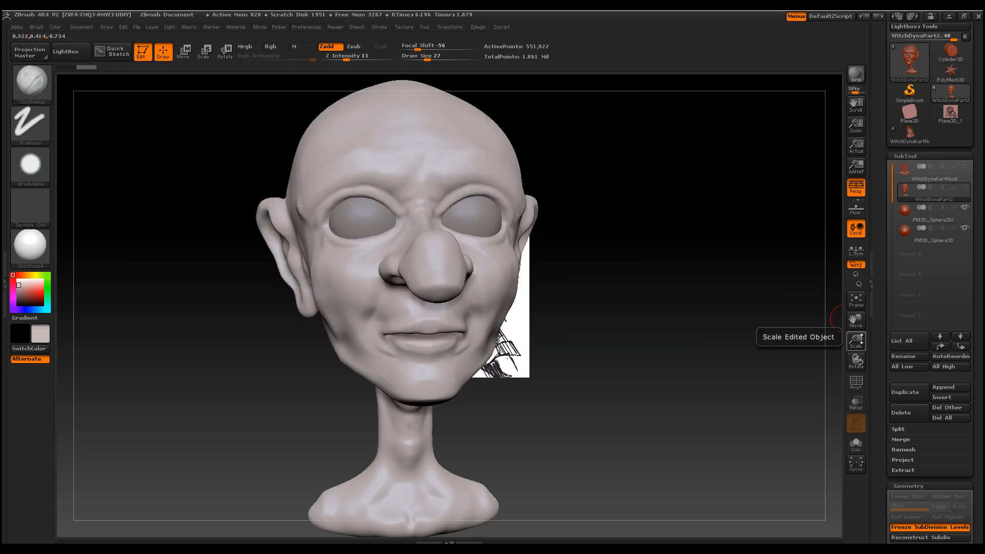
{"action": "left_click_drag", "start_coordinate": [867, 339], "coordinate": [768, 322]}
{"action": "left_click_drag", "start_coordinate": [715, 239], "coordinate": [752, 479], "text": "alt"}
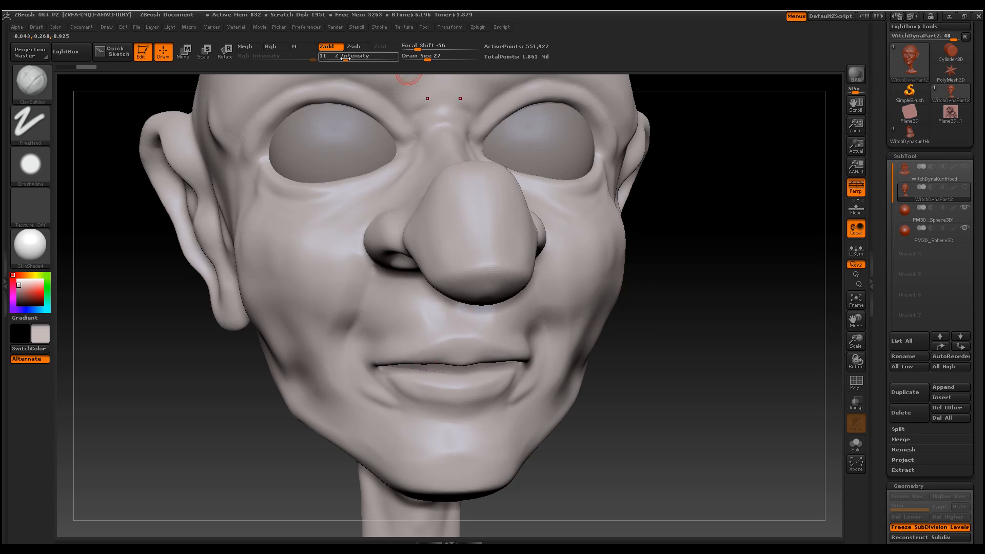
Set the head's DynaMesh resolution to 600
{"action": "scroll", "coordinate": [973, 339], "scroll_direction": "down", "scroll_amount": 10}
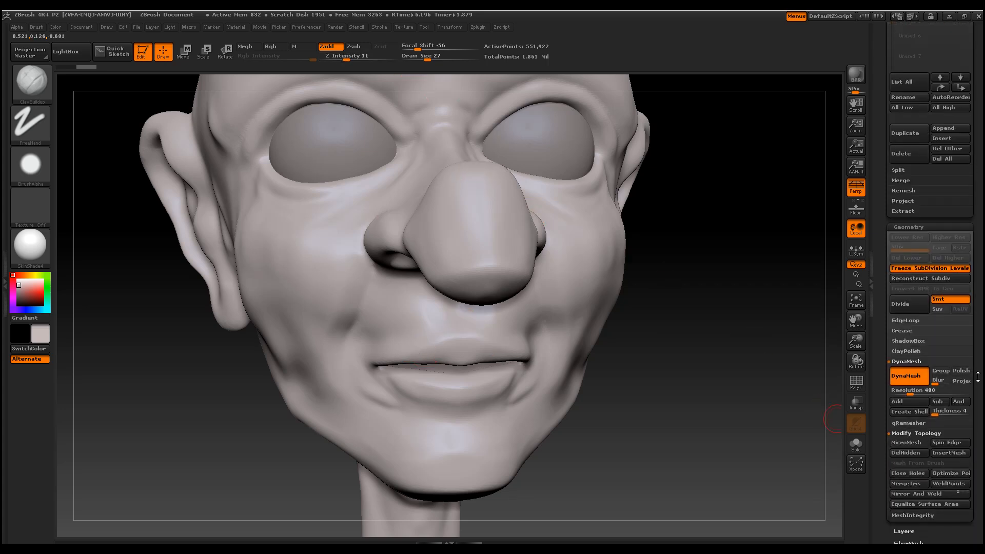
{"action": "scroll", "coordinate": [972, 339], "scroll_direction": "up", "scroll_amount": 8}
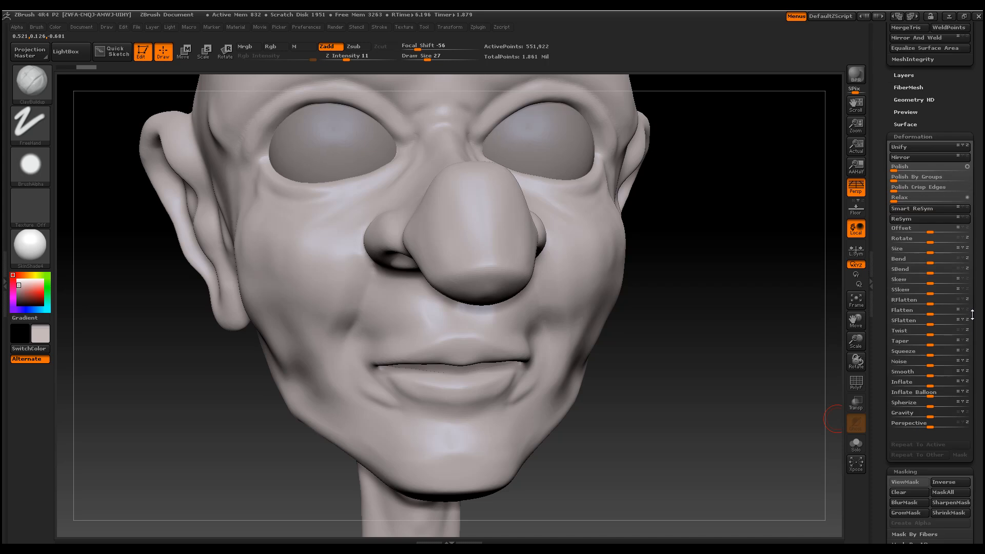
{"action": "scroll", "coordinate": [973, 399], "scroll_direction": "down", "scroll_amount": 2}
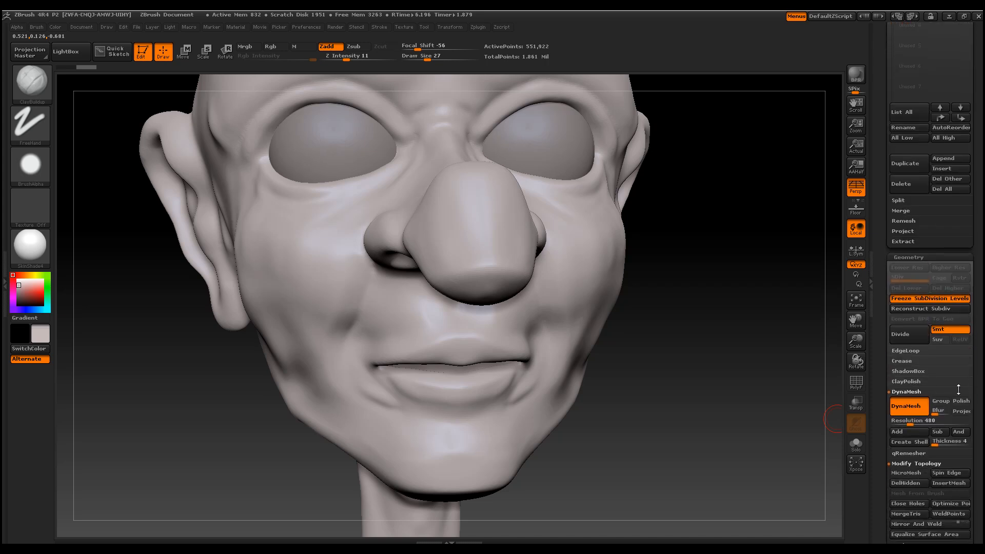
{"action": "left_click", "coordinate": [913, 425]}
{"action": "key", "text": "ctrl"}
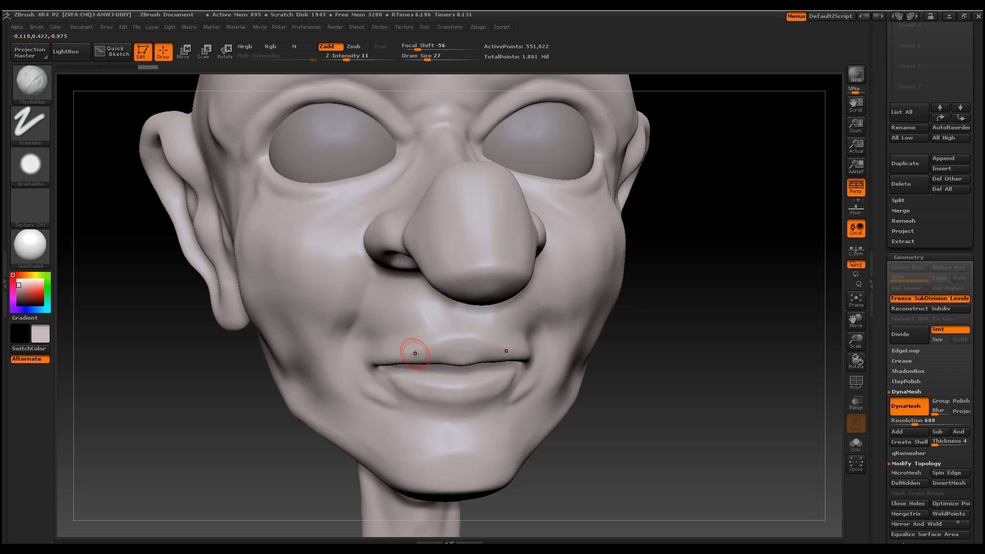
Reduce the draw size to 11 and build up a fine rim along the upper lip, smoothing parts of it
{"action": "key", "text": "space"}
{"action": "left_click_drag", "start_coordinate": [414, 355], "coordinate": [410, 354]}
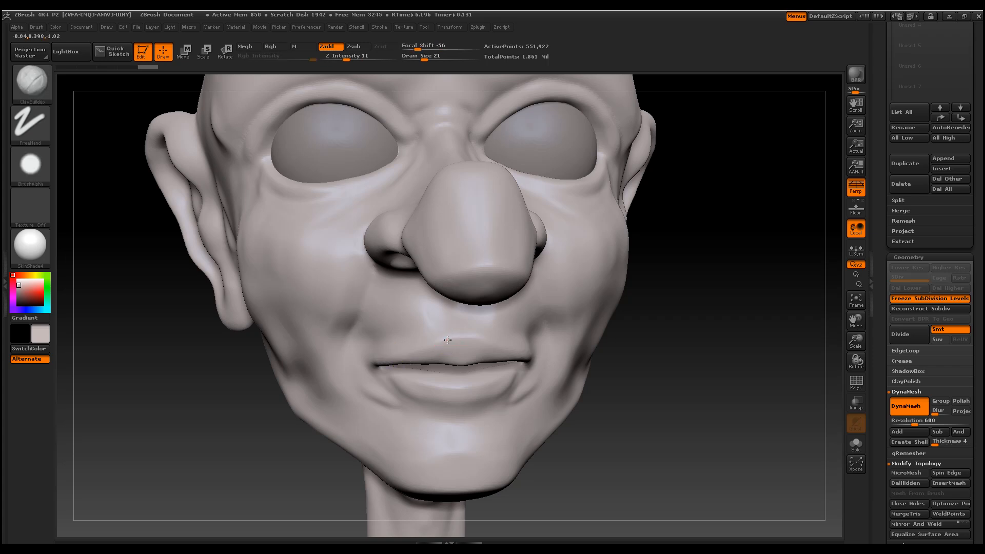
{"action": "key", "text": "space"}
{"action": "left_click_drag", "start_coordinate": [447, 342], "coordinate": [439, 339]}
{"action": "left_click_drag", "start_coordinate": [383, 363], "coordinate": [370, 367]}
{"action": "key", "text": "shift"}
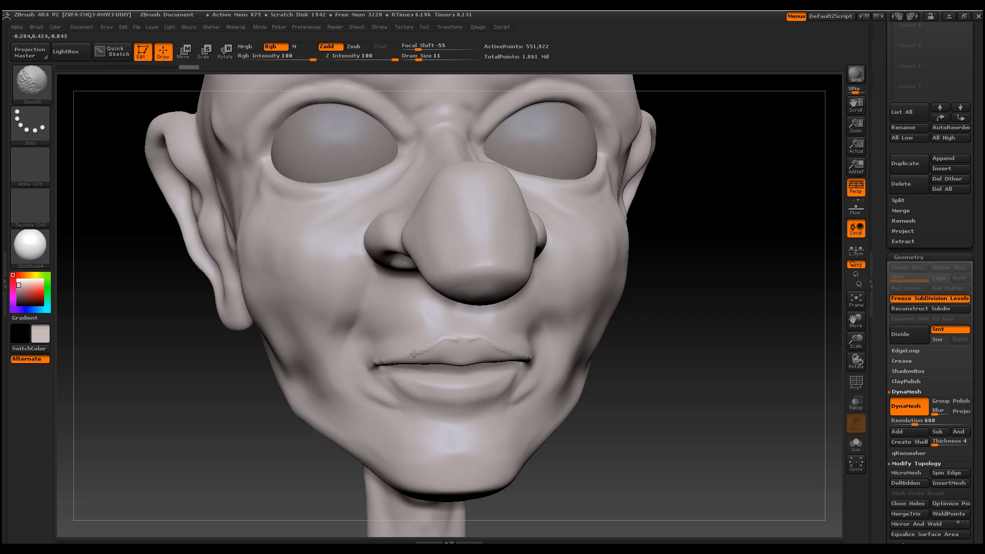
{"action": "mouse_move", "coordinate": [448, 337]}
{"action": "left_mouse_down", "text": "shift"}
{"action": "mouse_move", "coordinate": [458, 338]}
{"action": "mouse_move", "coordinate": [441, 345]}
{"action": "left_mouse_up", "text": "shift"}
{"action": "mouse_move", "coordinate": [380, 363]}
{"action": "left_mouse_down"}
{"action": "mouse_move", "coordinate": [373, 367]}
{"action": "mouse_move", "coordinate": [448, 339]}
{"action": "mouse_move", "coordinate": [459, 345]}
{"action": "left_mouse_up"}
Smooth the mouth corner and sculpt small bumpy creases along the middle of the upper lip
{"action": "left_click_drag", "start_coordinate": [693, 403], "coordinate": [653, 392]}
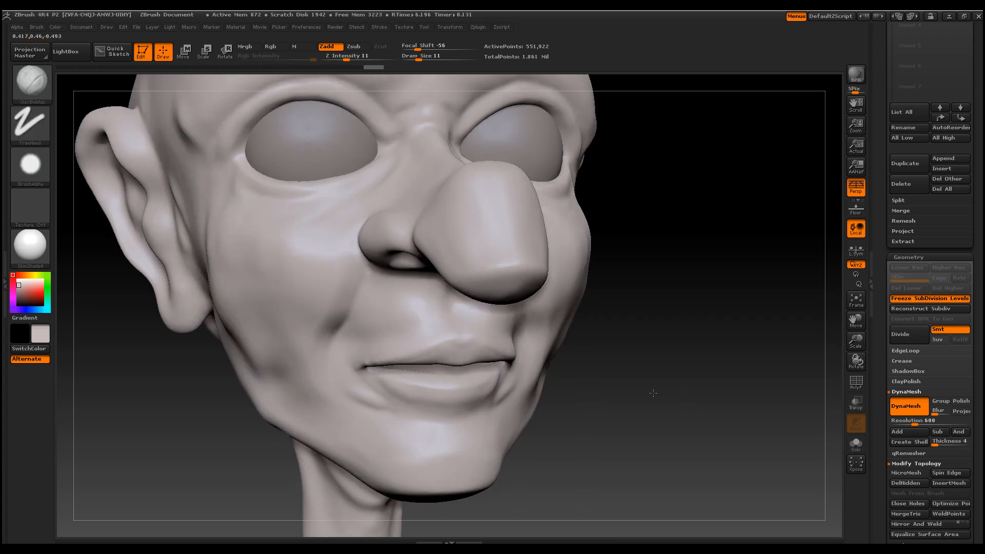
{"action": "key", "text": "shift"}
{"action": "mouse_move", "coordinate": [365, 366]}
{"action": "left_mouse_down", "text": "shift"}
{"action": "mouse_move", "coordinate": [357, 368]}
{"action": "mouse_move", "coordinate": [382, 362]}
{"action": "left_mouse_up", "text": "shift"}
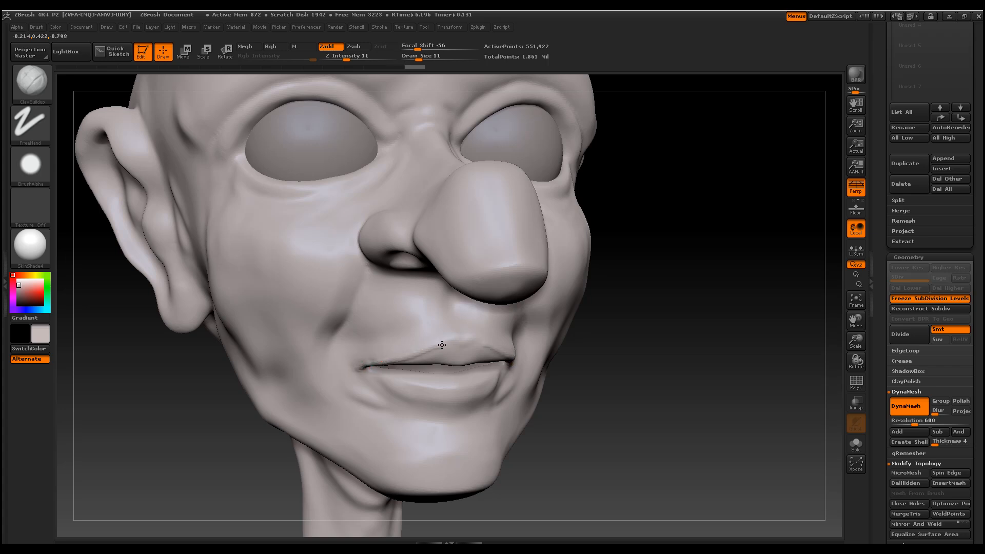
{"action": "mouse_move", "coordinate": [453, 341]}
{"action": "left_mouse_down"}
{"action": "mouse_move", "coordinate": [424, 363]}
{"action": "mouse_move", "coordinate": [437, 349]}
{"action": "mouse_move", "coordinate": [456, 350]}
{"action": "mouse_move", "coordinate": [455, 361]}
{"action": "mouse_move", "coordinate": [441, 349]}
{"action": "mouse_move", "coordinate": [411, 362]}
{"action": "mouse_move", "coordinate": [479, 348]}
{"action": "left_mouse_up"}
Remesh the head at the current DynaMesh resolution, and raise the resolution setting to 728
{"action": "key", "text": "ctrl"}
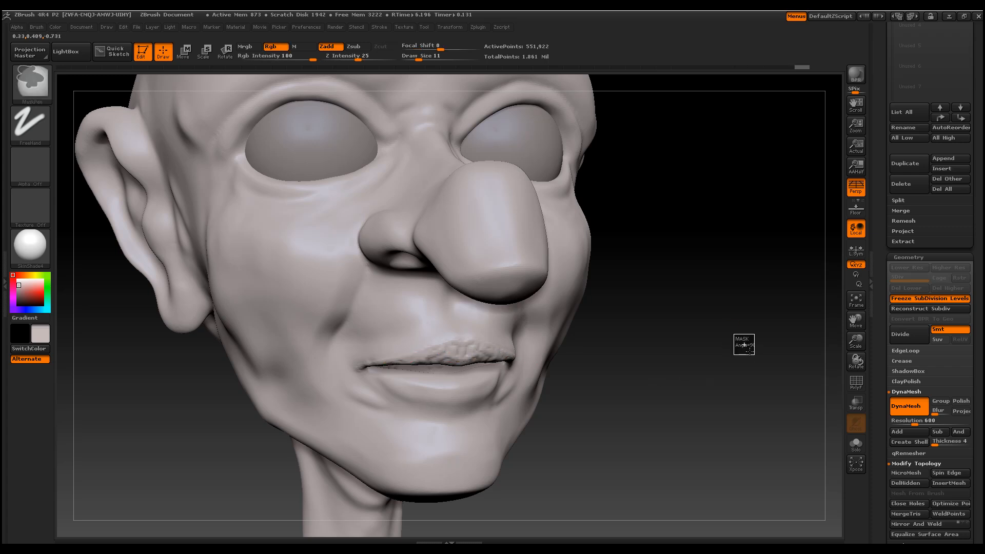
{"action": "mouse_move", "coordinate": [744, 345]}
{"action": "left_mouse_down", "text": "ctrl"}
{"action": "mouse_move", "coordinate": [750, 351]}
{"action": "mouse_move", "coordinate": [567, 362]}
{"action": "left_mouse_up", "text": "ctrl"}
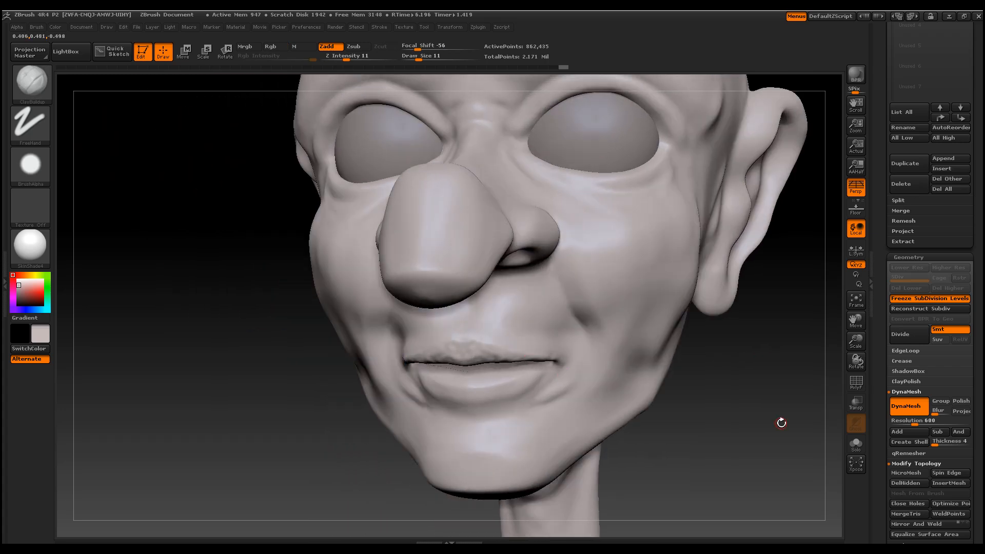
{"action": "left_click_drag", "start_coordinate": [913, 422], "coordinate": [918, 424]}
{"action": "key", "text": "ctrl"}
Sculpt fine vertical creases across both lips, enlarging the draw size to 16, and undo the last two strokes
{"action": "mouse_move", "coordinate": [503, 352]}
{"action": "left_mouse_down"}
{"action": "mouse_move", "coordinate": [468, 345]}
{"action": "mouse_move", "coordinate": [536, 361]}
{"action": "left_mouse_up"}
{"action": "mouse_move", "coordinate": [464, 341]}
{"action": "left_mouse_down"}
{"action": "mouse_move", "coordinate": [471, 363]}
{"action": "mouse_move", "coordinate": [450, 345]}
{"action": "mouse_move", "coordinate": [466, 347]}
{"action": "mouse_move", "coordinate": [432, 361]}
{"action": "mouse_move", "coordinate": [463, 354]}
{"action": "left_mouse_up"}
{"action": "mouse_move", "coordinate": [292, 435]}
{"action": "left_mouse_down"}
{"action": "mouse_move", "coordinate": [370, 400]}
{"action": "mouse_move", "coordinate": [381, 369]}
{"action": "mouse_move", "coordinate": [410, 402]}
{"action": "mouse_move", "coordinate": [444, 411]}
{"action": "mouse_move", "coordinate": [389, 386]}
{"action": "mouse_move", "coordinate": [393, 375]}
{"action": "mouse_move", "coordinate": [423, 400]}
{"action": "mouse_move", "coordinate": [460, 402]}
{"action": "mouse_move", "coordinate": [466, 385]}
{"action": "left_mouse_up"}
{"action": "mouse_move", "coordinate": [409, 375]}
{"action": "left_mouse_down"}
{"action": "mouse_move", "coordinate": [444, 387]}
{"action": "mouse_move", "coordinate": [418, 394]}
{"action": "mouse_move", "coordinate": [391, 362]}
{"action": "mouse_move", "coordinate": [453, 352]}
{"action": "left_mouse_up"}
{"action": "key", "text": "space"}
{"action": "left_click_drag", "start_coordinate": [404, 379], "coordinate": [425, 402]}
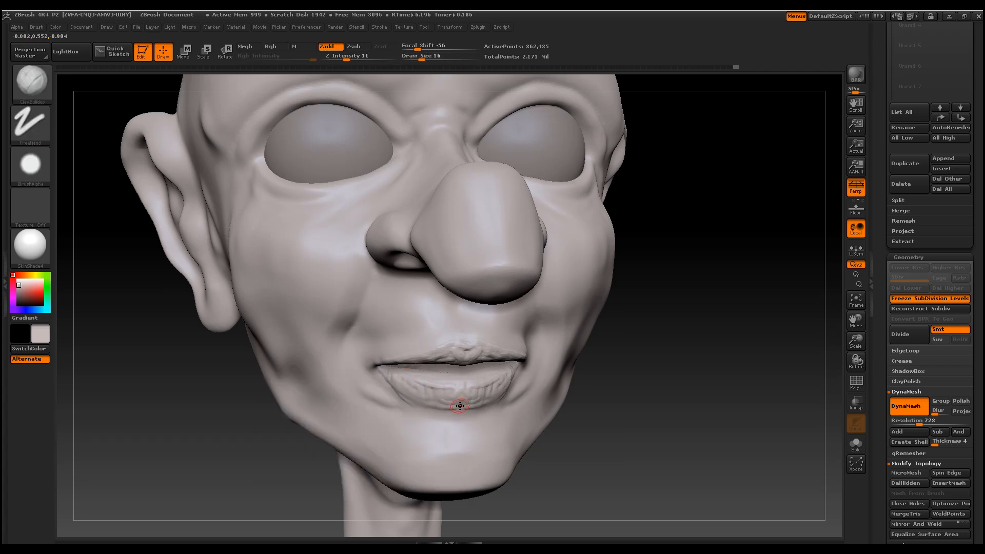
{"action": "key", "text": "ctrl+z"}
{"action": "key", "text": "ctrl+z"}
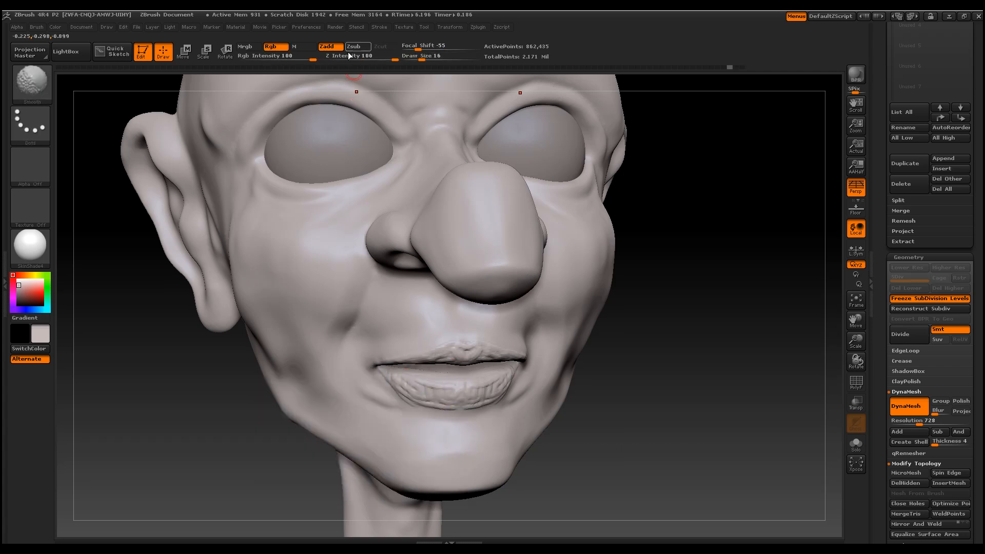
Set the Smooth brush's Z Intensity to 18 and soften the creases on the upper and lower lips
{"action": "left_click", "coordinate": [349, 56]}
{"action": "type", "text": "18"}
{"action": "mouse_move", "coordinate": [444, 344]}
{"action": "left_mouse_down", "text": "shift"}
{"action": "mouse_move", "coordinate": [466, 353]}
{"action": "mouse_move", "coordinate": [406, 365]}
{"action": "mouse_move", "coordinate": [424, 407]}
{"action": "mouse_move", "coordinate": [477, 406]}
{"action": "mouse_move", "coordinate": [455, 404]}
{"action": "left_mouse_up", "text": "shift"}
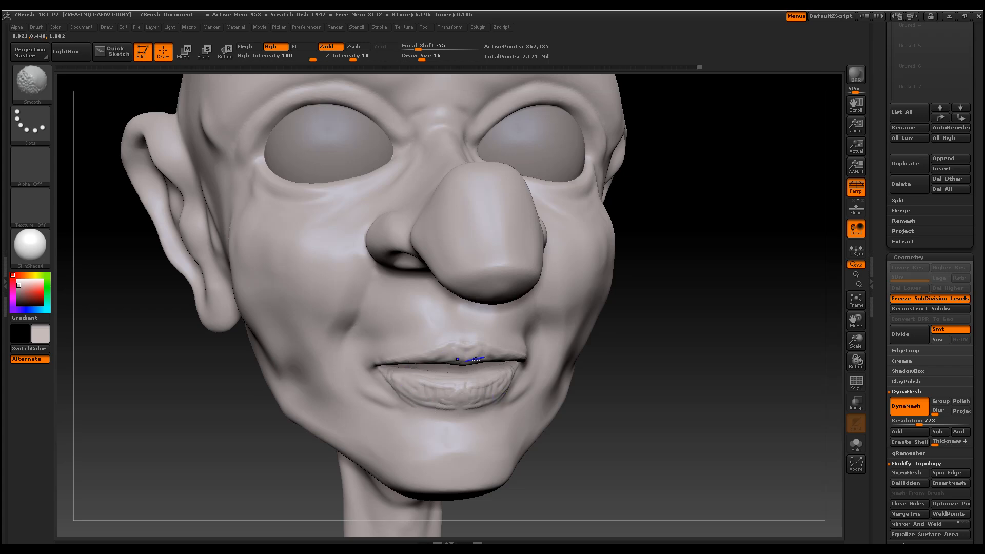
{"action": "left_click_drag", "start_coordinate": [465, 383], "coordinate": [438, 377], "text": "shift"}
Build up the upper lip along the mouth line and out to the corner, undoing the last two strokes
{"action": "left_click_drag", "start_coordinate": [706, 468], "coordinate": [374, 367]}
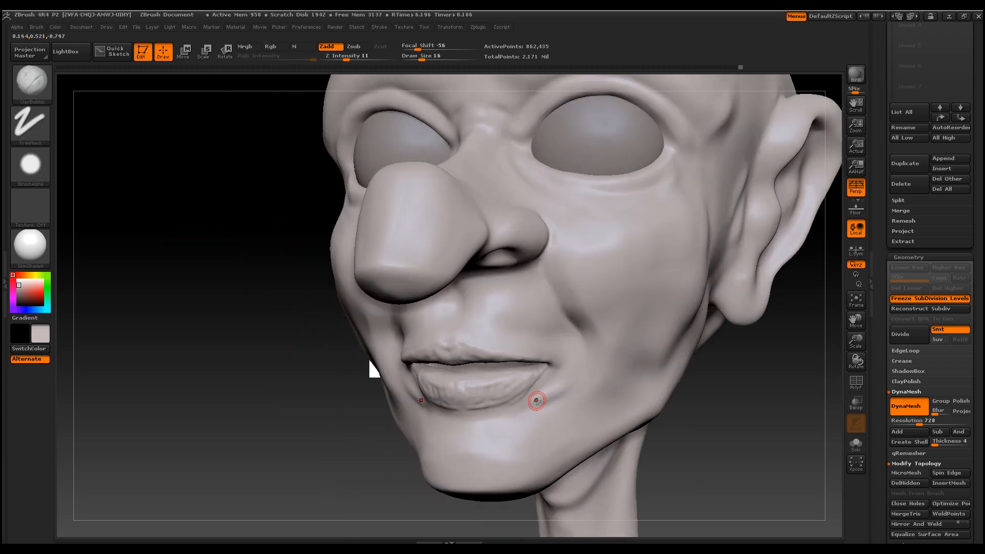
{"action": "key", "text": "shift"}
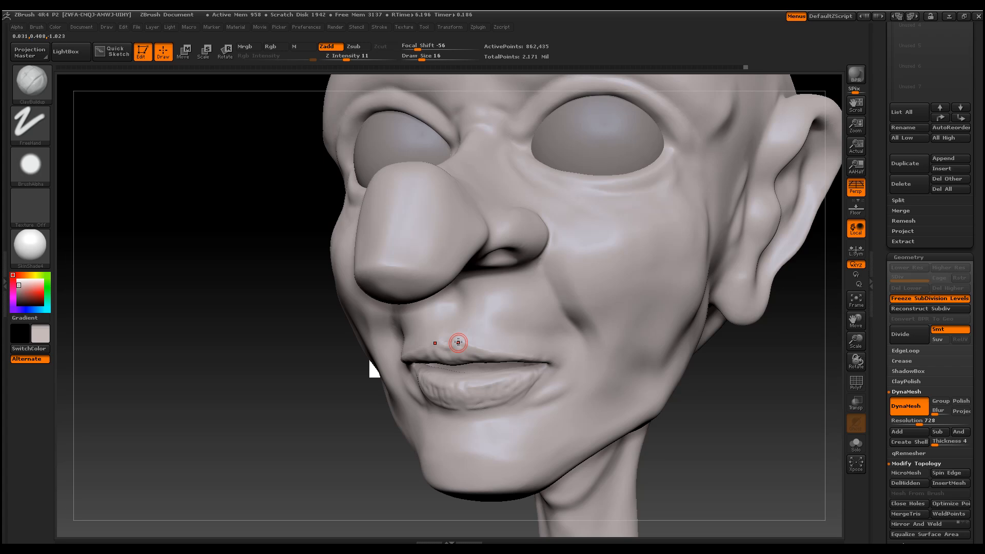
{"action": "left_click_drag", "start_coordinate": [408, 357], "coordinate": [511, 358]}
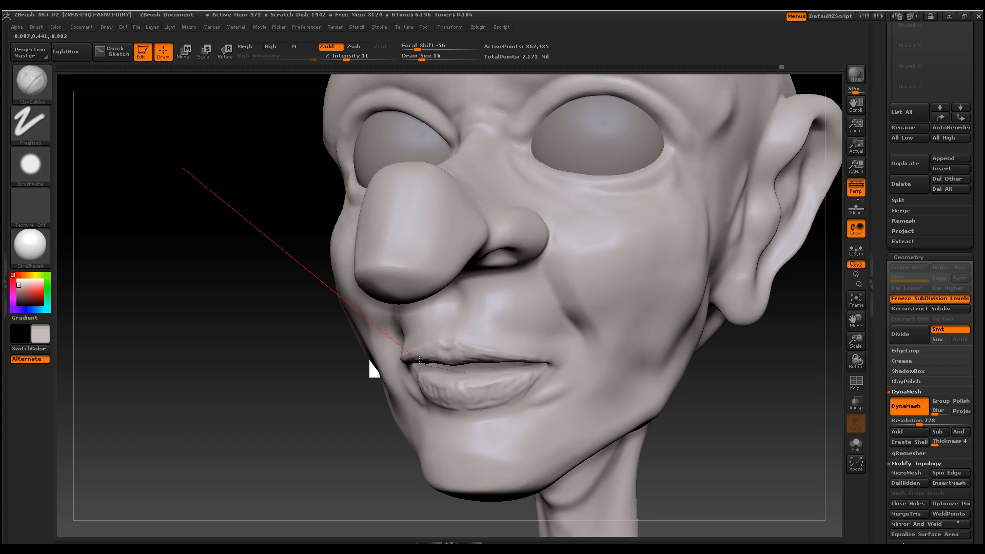
{"action": "left_click_drag", "start_coordinate": [300, 358], "coordinate": [280, 354]}
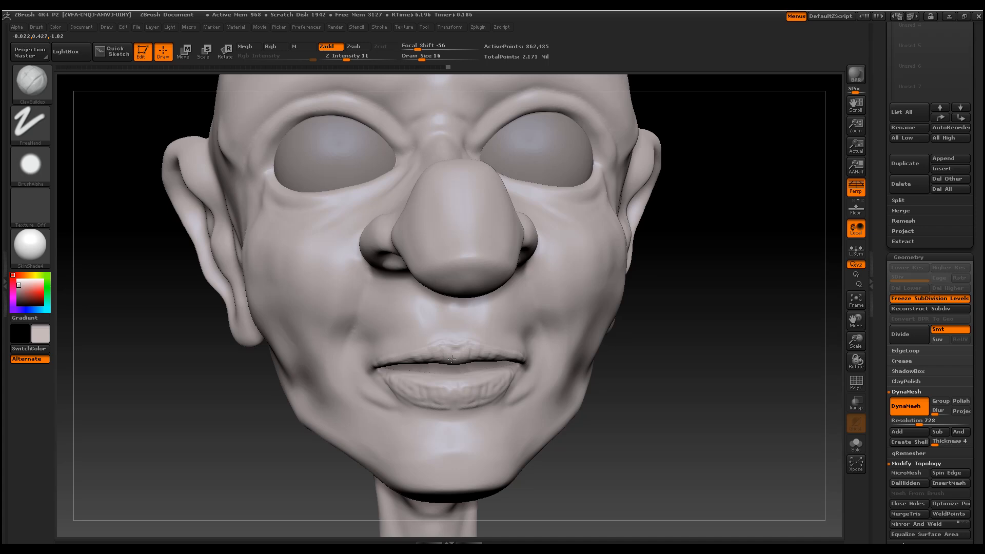
{"action": "left_click_drag", "start_coordinate": [401, 367], "coordinate": [370, 368]}
{"action": "key", "text": "ctrl+z"}
{"action": "key", "text": "ctrl+z"}
{"action": "left_click_drag", "start_coordinate": [721, 413], "coordinate": [705, 419]}
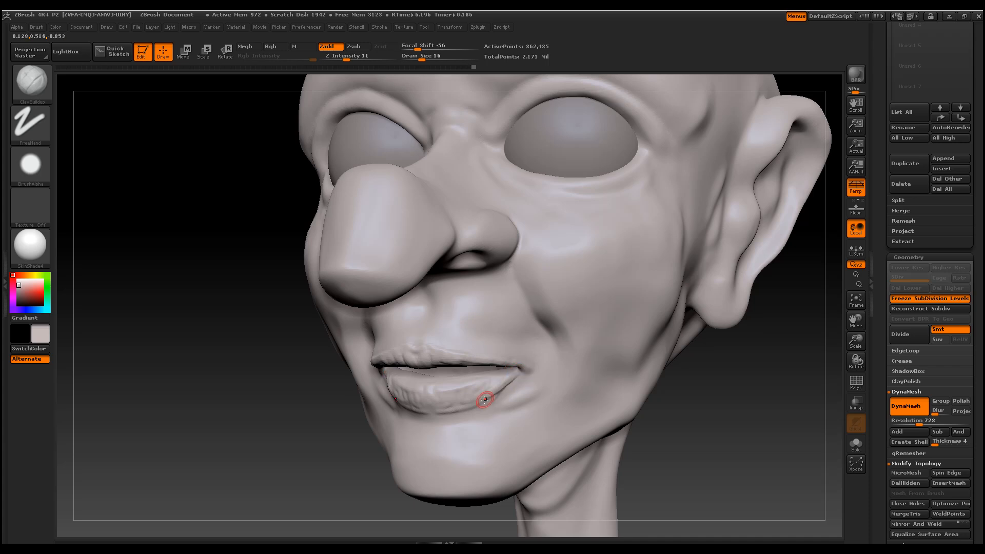
{"action": "left_click_drag", "start_coordinate": [735, 467], "coordinate": [755, 466]}
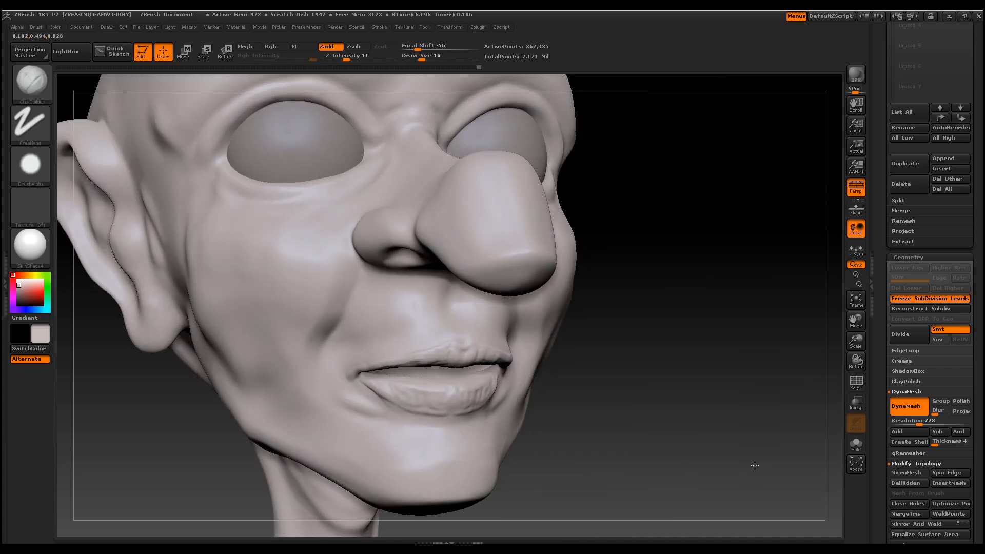
Lower the ClayBuildup draw size to 5 and sculpt thin wrinkle lines beneath the eye
{"action": "mouse_move", "coordinate": [856, 341]}
{"action": "left_mouse_down"}
{"action": "mouse_move", "coordinate": [835, 297]}
{"action": "mouse_move", "coordinate": [815, 284]}
{"action": "left_mouse_up"}
{"action": "left_click_drag", "start_coordinate": [749, 318], "coordinate": [723, 326]}
{"action": "mouse_move", "coordinate": [855, 343]}
{"action": "left_mouse_down"}
{"action": "mouse_move", "coordinate": [856, 366]}
{"action": "mouse_move", "coordinate": [858, 353]}
{"action": "mouse_move", "coordinate": [720, 348]}
{"action": "left_mouse_up"}
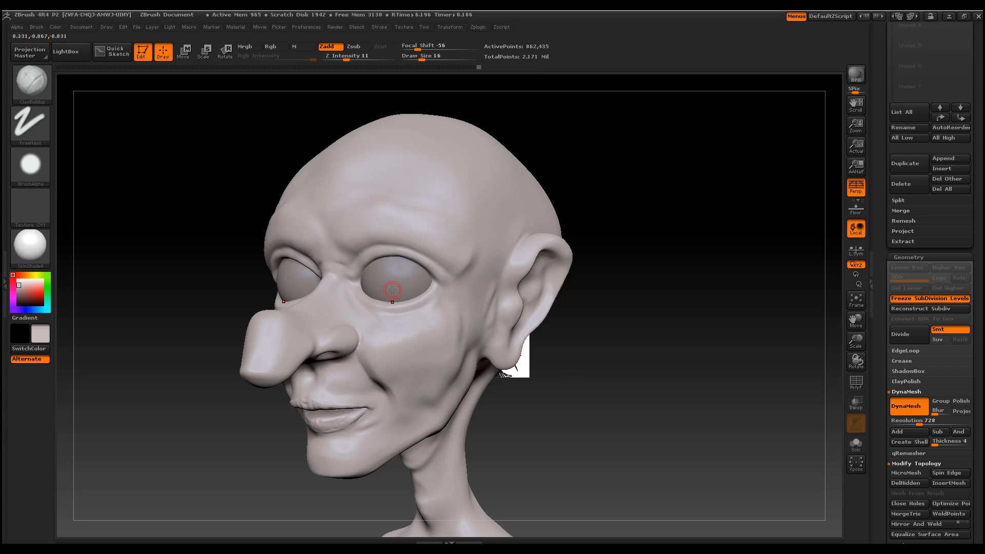
{"action": "left_click", "coordinate": [32, 81]}
{"action": "left_click", "coordinate": [272, 83]}
{"action": "left_click_drag", "start_coordinate": [855, 340], "coordinate": [703, 393]}
{"action": "key", "text": "space"}
{"action": "left_click_drag", "start_coordinate": [429, 260], "coordinate": [381, 256]}
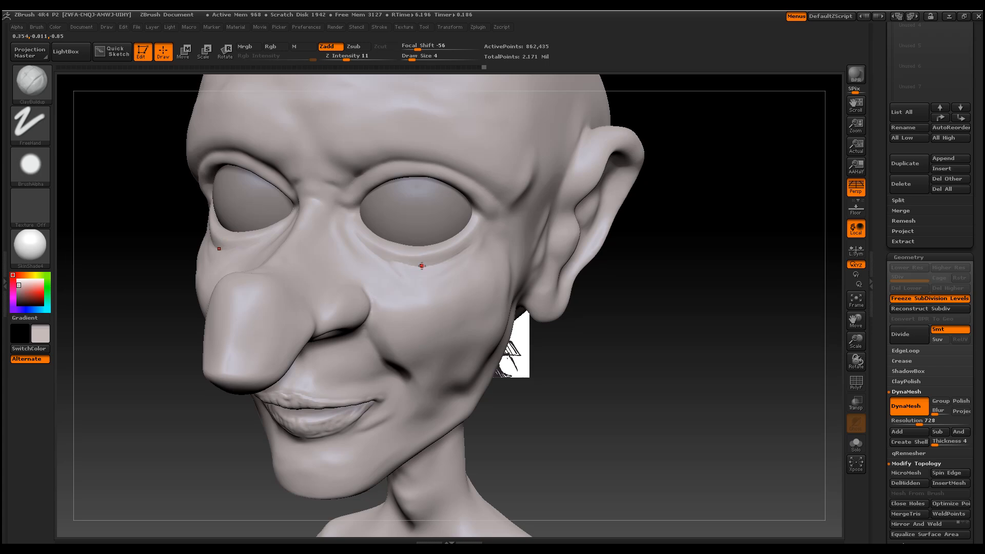
{"action": "key", "text": "space"}
{"action": "left_click_drag", "start_coordinate": [392, 245], "coordinate": [397, 245]}
{"action": "left_click_drag", "start_coordinate": [856, 339], "coordinate": [585, 289]}
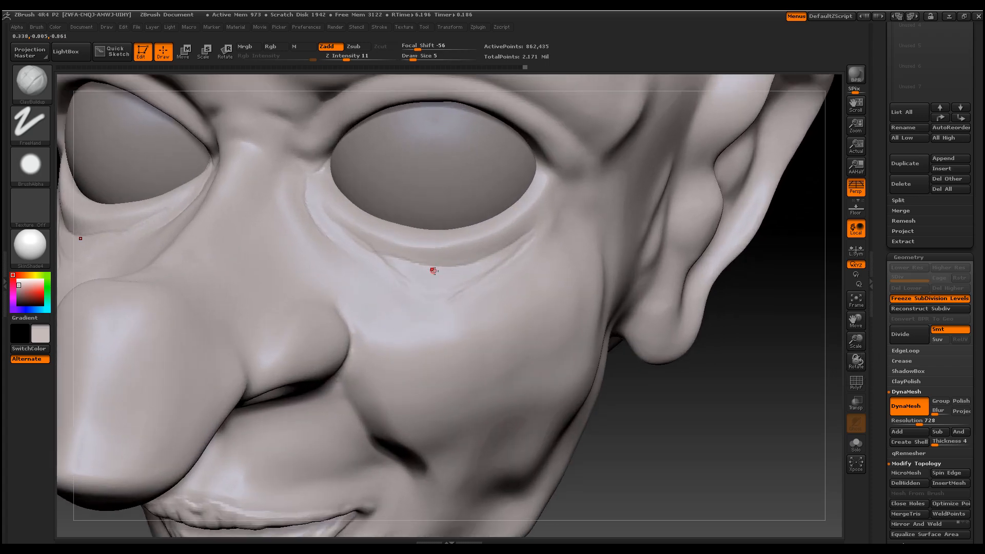
Set draw size 12 and Z Intensity 6, and build up layered folds under the eye and at its inner corner
{"action": "key", "text": "space"}
{"action": "left_click_drag", "start_coordinate": [434, 252], "coordinate": [452, 251]}
{"action": "left_click_drag", "start_coordinate": [346, 57], "coordinate": [340, 58]}
{"action": "left_click_drag", "start_coordinate": [358, 235], "coordinate": [429, 262]}
{"action": "left_click_drag", "start_coordinate": [486, 249], "coordinate": [456, 258]}
{"action": "left_click_drag", "start_coordinate": [394, 262], "coordinate": [429, 274]}
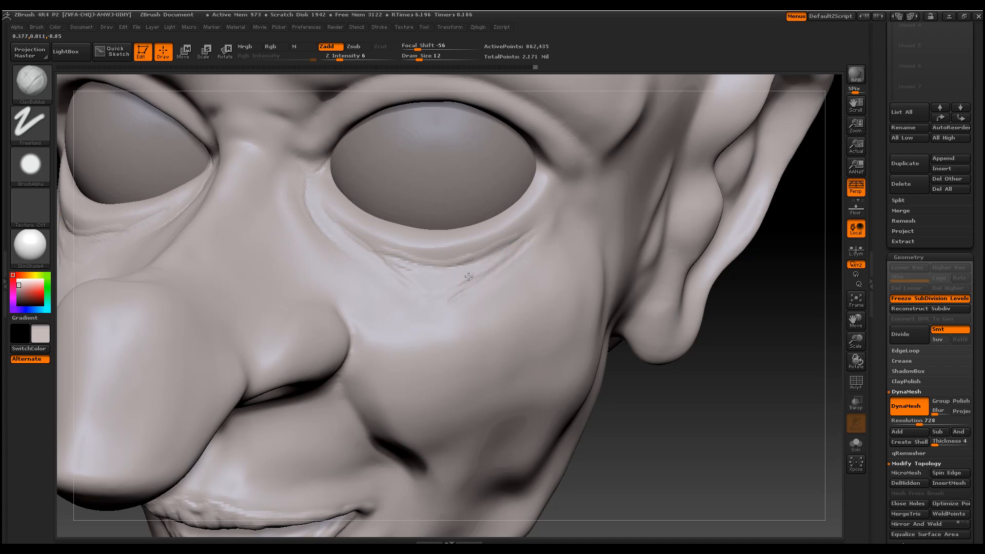
{"action": "mouse_move", "coordinate": [504, 254]}
{"action": "left_mouse_down"}
{"action": "mouse_move", "coordinate": [418, 280]}
{"action": "mouse_move", "coordinate": [321, 222]}
{"action": "left_mouse_up"}
{"action": "mouse_move", "coordinate": [318, 165]}
{"action": "left_mouse_down"}
{"action": "mouse_move", "coordinate": [318, 180]}
{"action": "mouse_move", "coordinate": [328, 162]}
{"action": "left_mouse_up"}
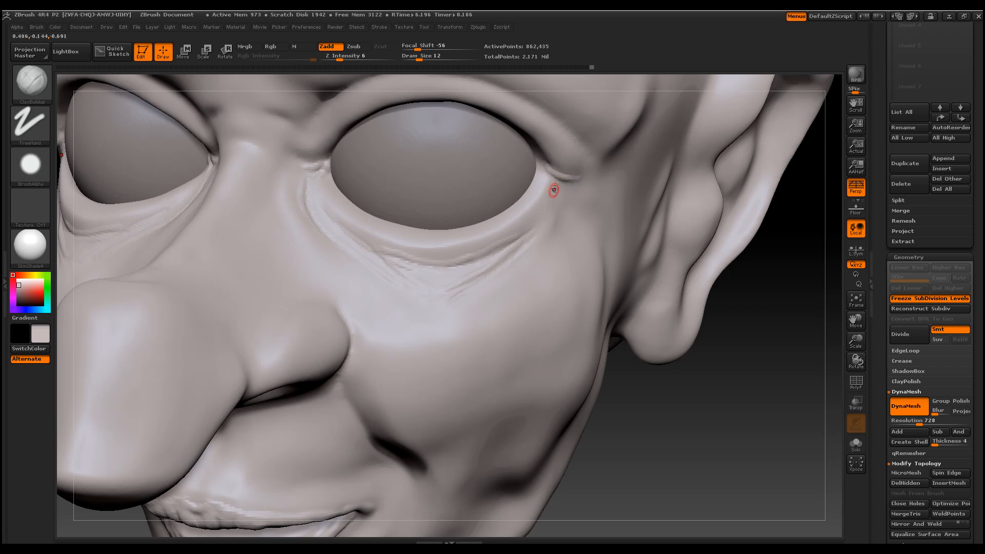
Smooth the folds beneath the eye from the outer corner across to the inner corner
{"action": "left_click_drag", "start_coordinate": [530, 218], "coordinate": [544, 199], "text": "shift"}
{"action": "mouse_move", "coordinate": [389, 248]}
{"action": "left_mouse_down", "text": "shift"}
{"action": "mouse_move", "coordinate": [472, 263]}
{"action": "mouse_move", "coordinate": [499, 254]}
{"action": "left_mouse_up", "text": "shift"}
{"action": "mouse_move", "coordinate": [402, 265]}
{"action": "left_mouse_down", "text": "shift"}
{"action": "mouse_move", "coordinate": [442, 286]}
{"action": "mouse_move", "coordinate": [469, 283]}
{"action": "mouse_move", "coordinate": [508, 256]}
{"action": "left_mouse_up", "text": "shift"}
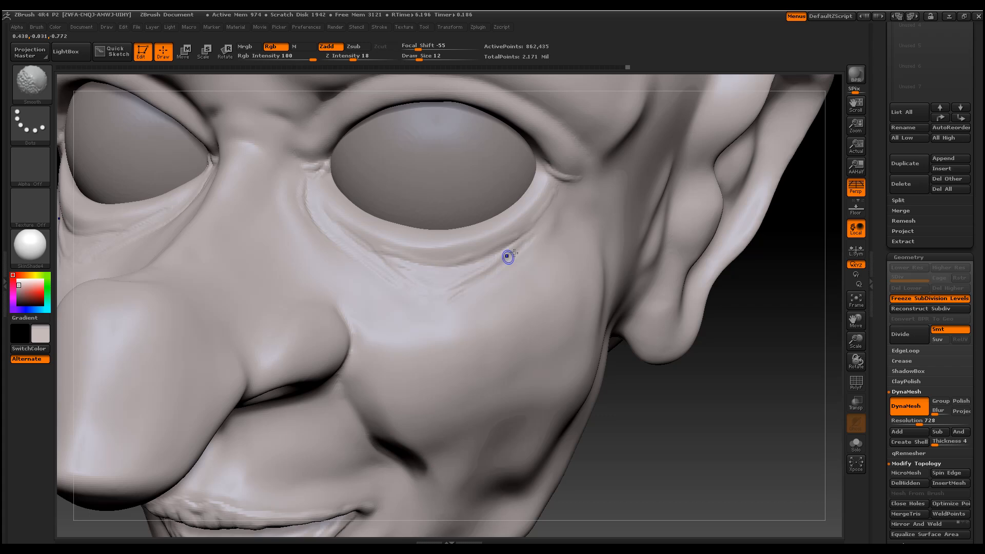
{"action": "left_click_drag", "start_coordinate": [391, 273], "coordinate": [384, 266], "text": "shift"}
{"action": "mouse_move", "coordinate": [330, 164]}
{"action": "left_mouse_down", "text": "shift"}
{"action": "mouse_move", "coordinate": [303, 156]}
{"action": "mouse_move", "coordinate": [319, 152]}
{"action": "mouse_move", "coordinate": [312, 186]}
{"action": "mouse_move", "coordinate": [362, 247]}
{"action": "left_mouse_up", "text": "shift"}
Add more fine creases running from the eye's inner corner down across the under-eye bag
{"action": "left_click_drag", "start_coordinate": [326, 211], "coordinate": [370, 252]}
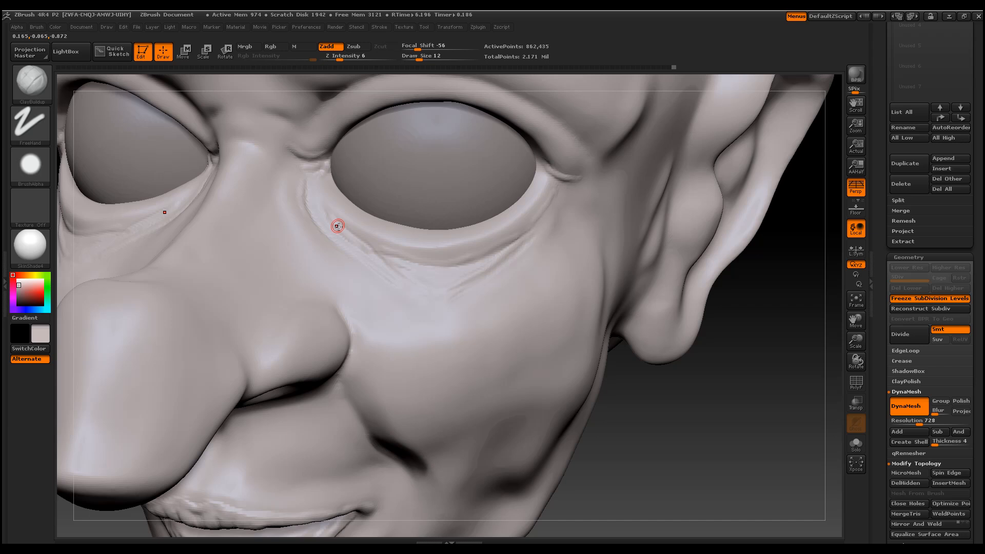
{"action": "mouse_move", "coordinate": [316, 192]}
{"action": "left_mouse_down"}
{"action": "mouse_move", "coordinate": [377, 260]}
{"action": "mouse_move", "coordinate": [455, 273]}
{"action": "mouse_move", "coordinate": [413, 270]}
{"action": "mouse_move", "coordinate": [447, 278]}
{"action": "left_mouse_up"}
{"action": "key", "text": "shift"}
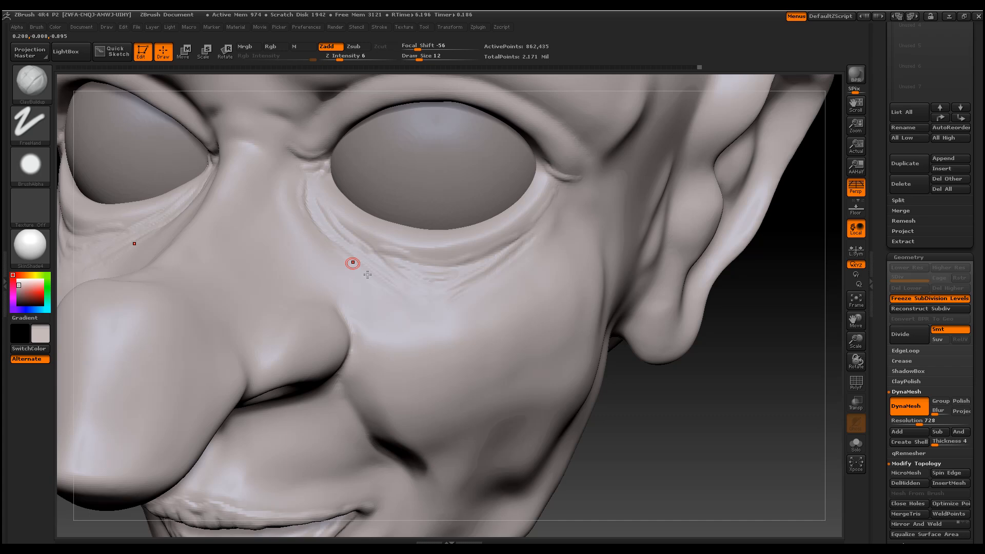
{"action": "left_click_drag", "start_coordinate": [754, 445], "coordinate": [593, 203]}
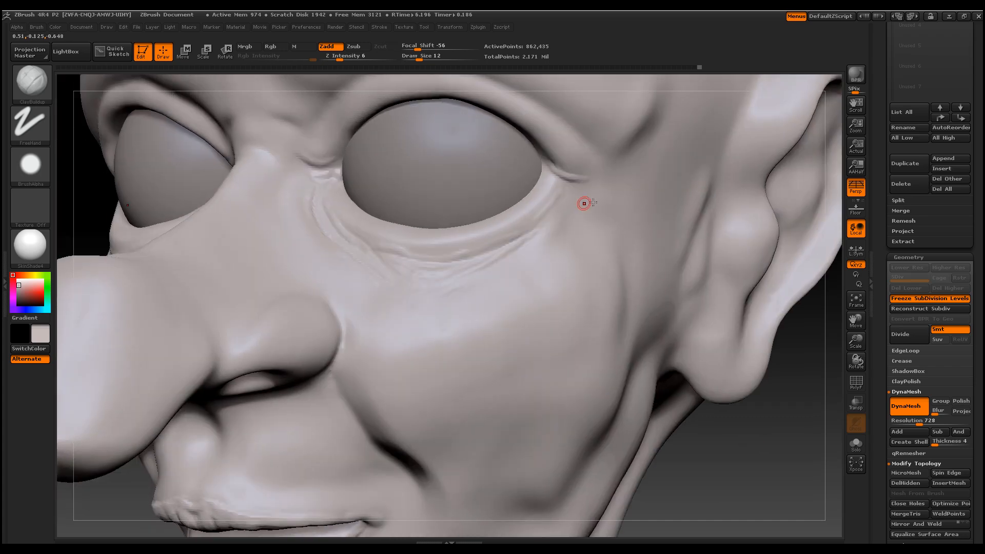
Smooth the creases of the under-eye bag from its outer part toward the middle
{"action": "key", "text": "shift"}
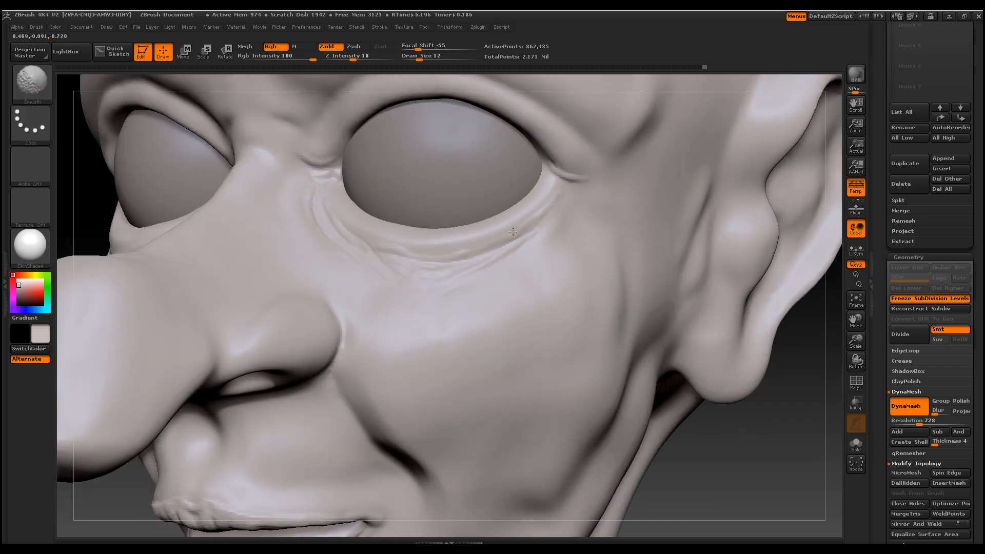
{"action": "key", "text": "shift"}
{"action": "left_click_drag", "start_coordinate": [505, 236], "coordinate": [430, 252], "text": "shift"}
{"action": "key", "text": "ctrl"}
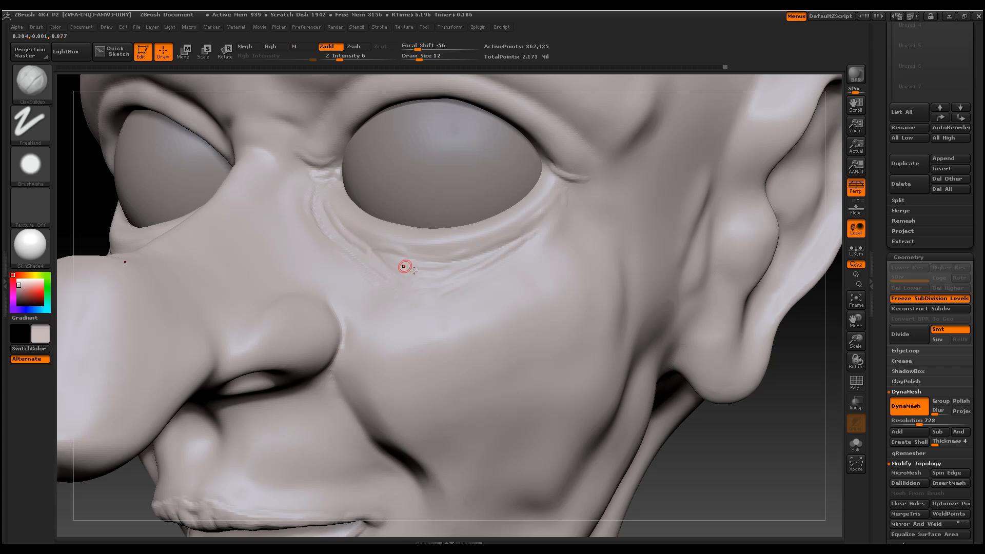
Lower the draw size to 9 and sculpt small wrinkles at the inner brow and crow's feet beside the outer eye corner
{"action": "mouse_move", "coordinate": [855, 341]}
{"action": "left_mouse_down"}
{"action": "mouse_move", "coordinate": [717, 332]}
{"action": "mouse_move", "coordinate": [728, 334]}
{"action": "mouse_move", "coordinate": [583, 340]}
{"action": "left_mouse_up"}
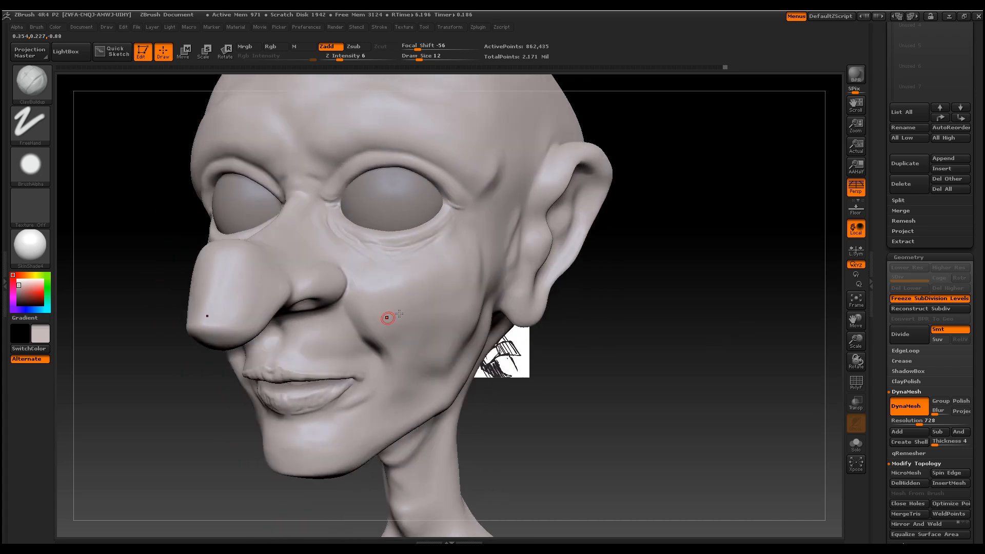
{"action": "left_click_drag", "start_coordinate": [660, 356], "coordinate": [368, 282]}
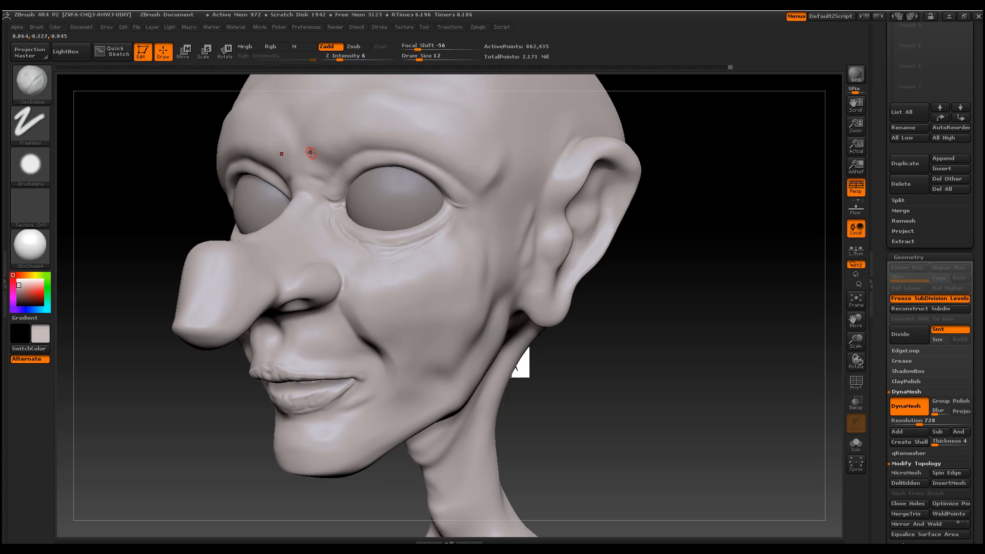
{"action": "key", "text": "space"}
{"action": "left_click_drag", "start_coordinate": [312, 154], "coordinate": [307, 148]}
{"action": "left_click_drag", "start_coordinate": [333, 177], "coordinate": [331, 183]}
{"action": "left_click_drag", "start_coordinate": [458, 188], "coordinate": [482, 195]}
{"action": "left_click_drag", "start_coordinate": [478, 222], "coordinate": [464, 209]}
{"action": "left_click_drag", "start_coordinate": [461, 215], "coordinate": [492, 226]}
Soften the crow's feet and refine the skin around the outer eye corner and upper lid with smoothing
{"action": "key", "text": "shift"}
{"action": "key", "text": "shift"}
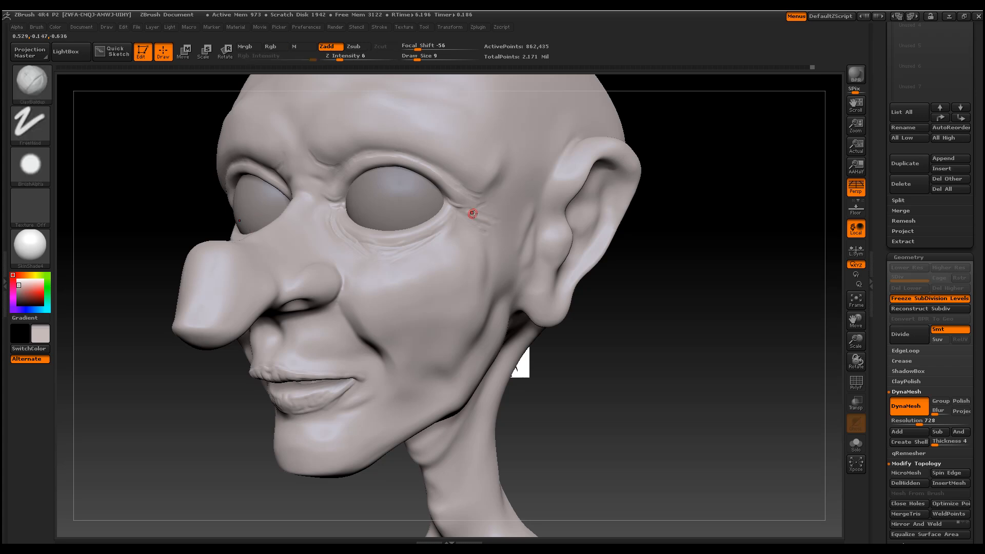
{"action": "key", "text": "shift"}
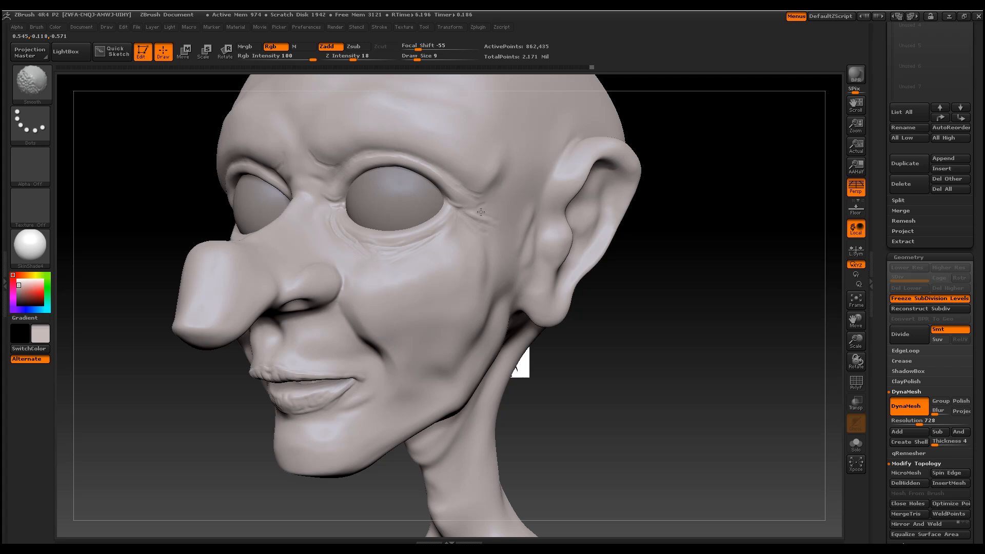
{"action": "key", "text": "shift"}
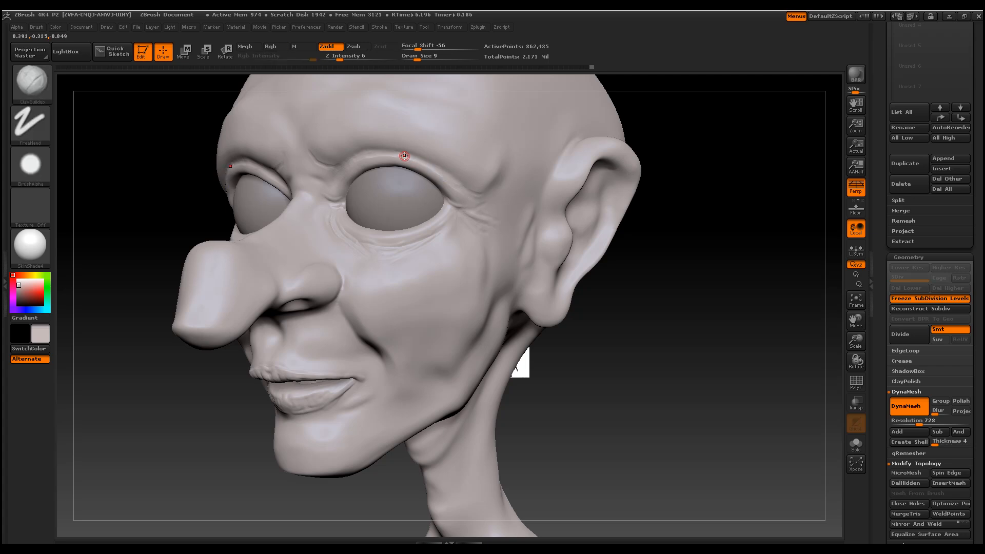
{"action": "key", "text": "shift"}
{"action": "key", "text": "shift"}
Set the draw size to 15 and sculpt wrinkled folds along the brow ridge from the inner brow to the outer end
{"action": "left_click_drag", "start_coordinate": [688, 345], "coordinate": [694, 350]}
{"action": "key", "text": "space"}
{"action": "left_click_drag", "start_coordinate": [382, 143], "coordinate": [386, 142]}
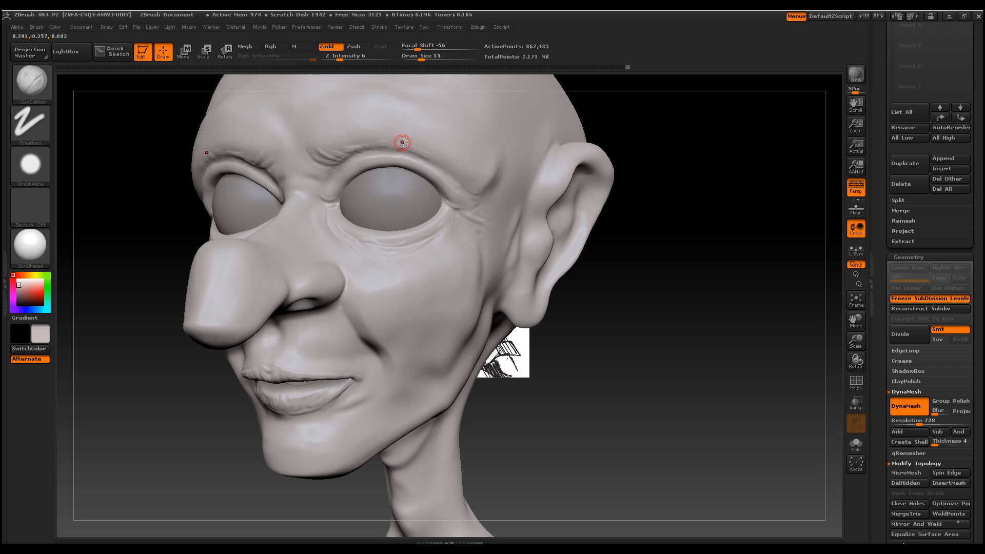
{"action": "mouse_move", "coordinate": [420, 149]}
{"action": "left_mouse_down"}
{"action": "mouse_move", "coordinate": [470, 167]}
{"action": "mouse_move", "coordinate": [476, 181]}
{"action": "left_mouse_up"}
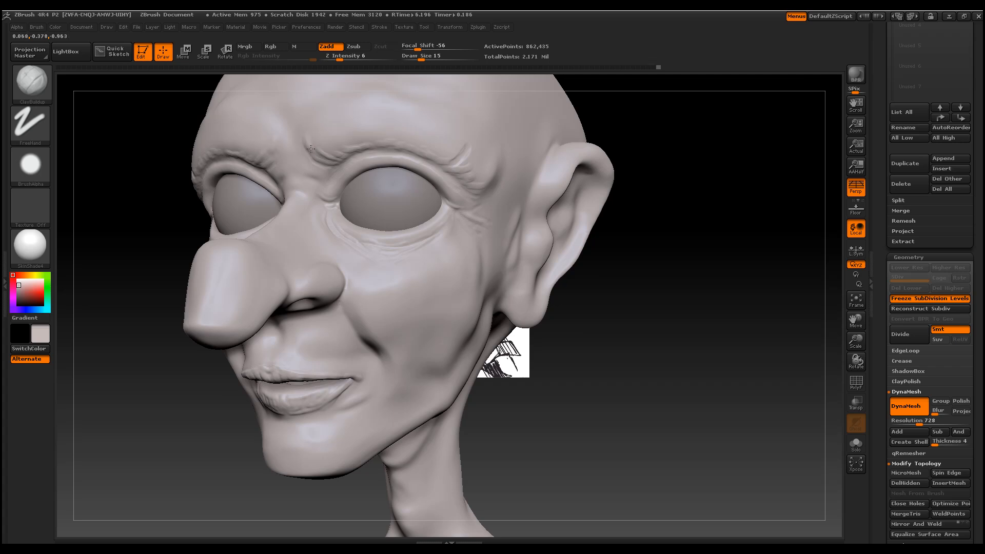
{"action": "mouse_move", "coordinate": [308, 140]}
{"action": "left_mouse_down"}
{"action": "mouse_move", "coordinate": [334, 155]}
{"action": "mouse_move", "coordinate": [330, 141]}
{"action": "mouse_move", "coordinate": [315, 187]}
{"action": "mouse_move", "coordinate": [296, 167]}
{"action": "mouse_move", "coordinate": [345, 155]}
{"action": "mouse_move", "coordinate": [335, 161]}
{"action": "mouse_move", "coordinate": [421, 151]}
{"action": "mouse_move", "coordinate": [465, 158]}
{"action": "mouse_move", "coordinate": [456, 177]}
{"action": "left_mouse_up"}
Smooth the new brow folds from the inner brow out to the temple
{"action": "left_click_drag", "start_coordinate": [294, 152], "coordinate": [242, 154], "text": "shift"}
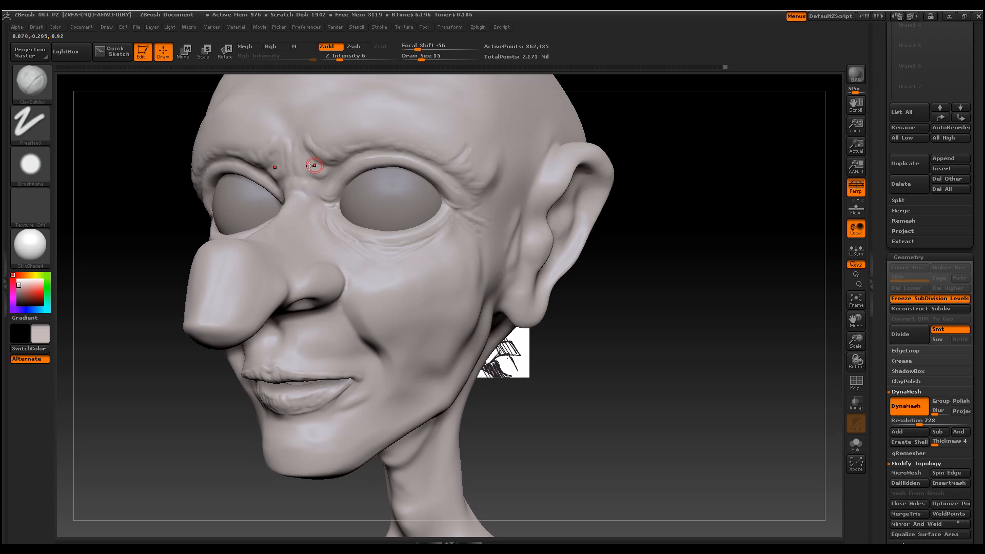
{"action": "left_click_drag", "start_coordinate": [454, 171], "coordinate": [469, 143], "text": "shift"}
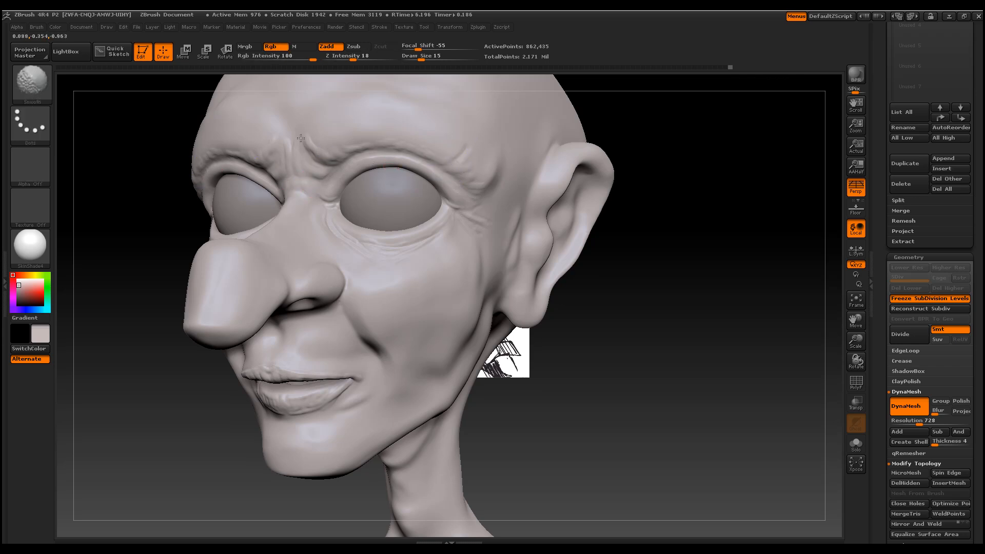
{"action": "mouse_move", "coordinate": [504, 207]}
{"action": "left_mouse_down", "text": "shift"}
{"action": "mouse_move", "coordinate": [472, 199]}
{"action": "mouse_move", "coordinate": [477, 191]}
{"action": "mouse_move", "coordinate": [488, 209]}
{"action": "left_mouse_up", "text": "shift"}
Sculpt curved wrinkles fanning from the brows up onto the forehead and lightly smooth them
{"action": "left_click_drag", "start_coordinate": [636, 359], "coordinate": [651, 366]}
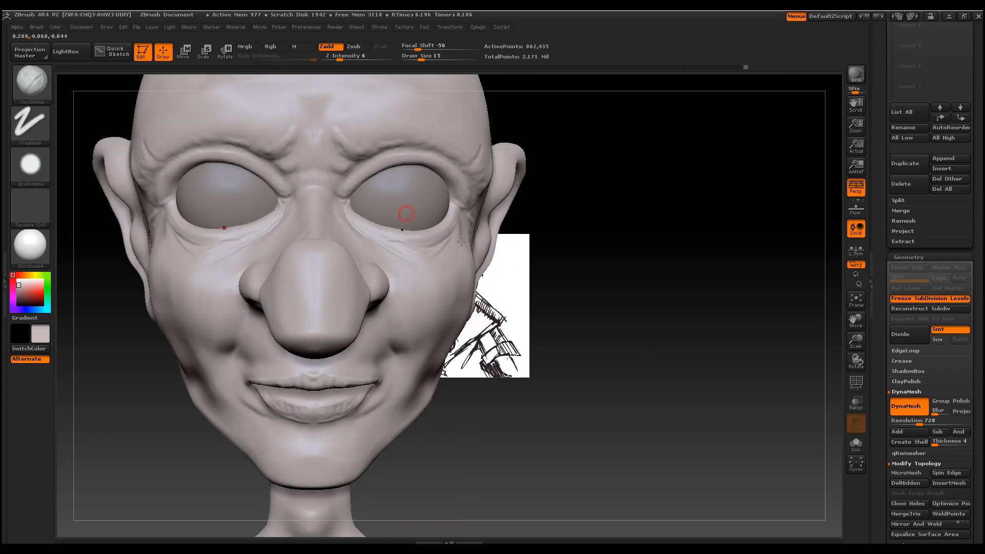
{"action": "mouse_move", "coordinate": [264, 149]}
{"action": "left_mouse_down", "text": "shift"}
{"action": "mouse_move", "coordinate": [240, 146]}
{"action": "mouse_move", "coordinate": [219, 90]}
{"action": "left_mouse_up", "text": "shift"}
{"action": "mouse_move", "coordinate": [336, 128]}
{"action": "left_mouse_down"}
{"action": "mouse_move", "coordinate": [359, 116]}
{"action": "mouse_move", "coordinate": [362, 141]}
{"action": "mouse_move", "coordinate": [390, 94]}
{"action": "left_mouse_up"}
{"action": "left_click_drag", "start_coordinate": [415, 133], "coordinate": [386, 141]}
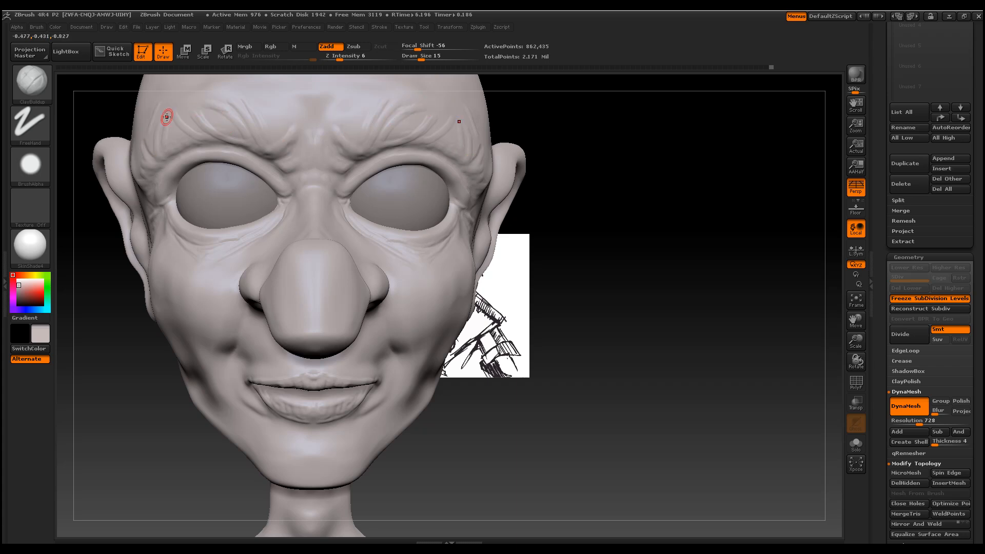
{"action": "key", "text": "shift"}
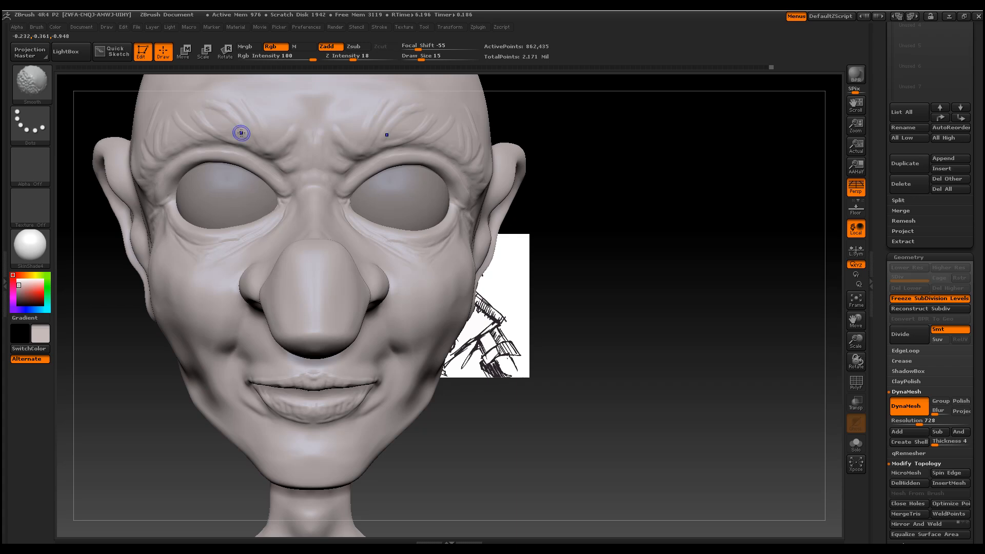
Set Z Intensity to 3 and sculpt subtle creases above the brows and on the central forehead
{"action": "left_click_drag", "start_coordinate": [499, 139], "coordinate": [619, 205]}
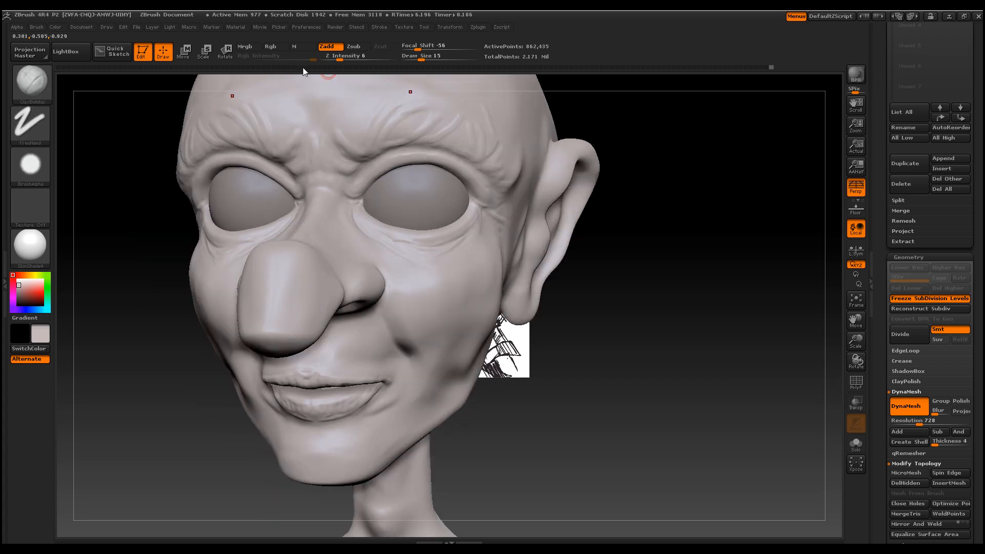
{"action": "mouse_move", "coordinate": [291, 66]}
{"action": "left_click", "coordinate": [335, 59]}
{"action": "type", "text": "3"}
{"action": "key", "text": "Return"}
{"action": "key", "text": "shift"}
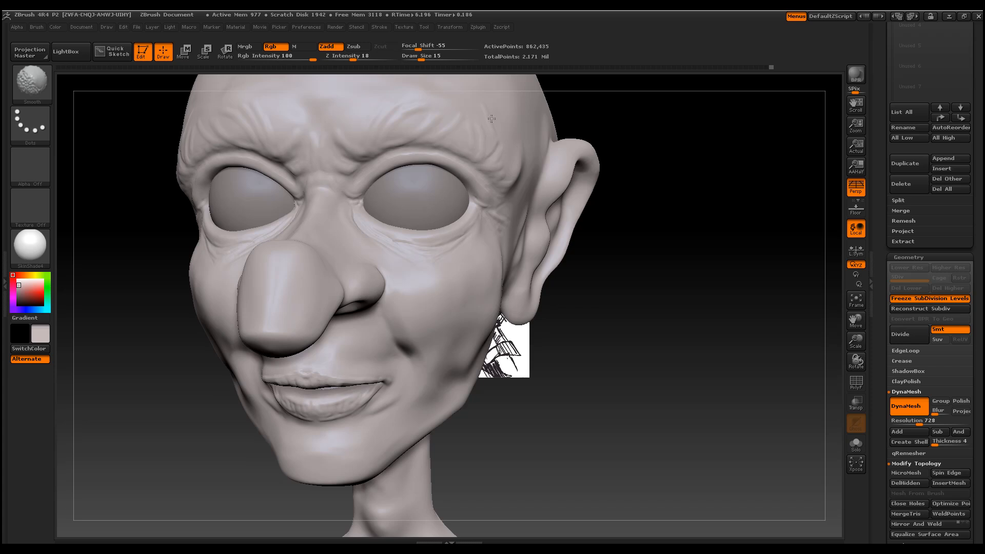
{"action": "mouse_move", "coordinate": [388, 138]}
{"action": "left_mouse_down"}
{"action": "mouse_move", "coordinate": [425, 116]}
{"action": "mouse_move", "coordinate": [416, 115]}
{"action": "left_mouse_up"}
{"action": "mouse_move", "coordinate": [315, 99]}
{"action": "left_mouse_down"}
{"action": "mouse_move", "coordinate": [334, 95]}
{"action": "mouse_move", "coordinate": [315, 104]}
{"action": "left_mouse_up"}
{"action": "mouse_move", "coordinate": [309, 106]}
{"action": "left_mouse_down", "text": "alt"}
{"action": "mouse_move", "coordinate": [331, 153]}
{"action": "mouse_move", "coordinate": [312, 121]}
{"action": "left_mouse_up", "text": "alt"}
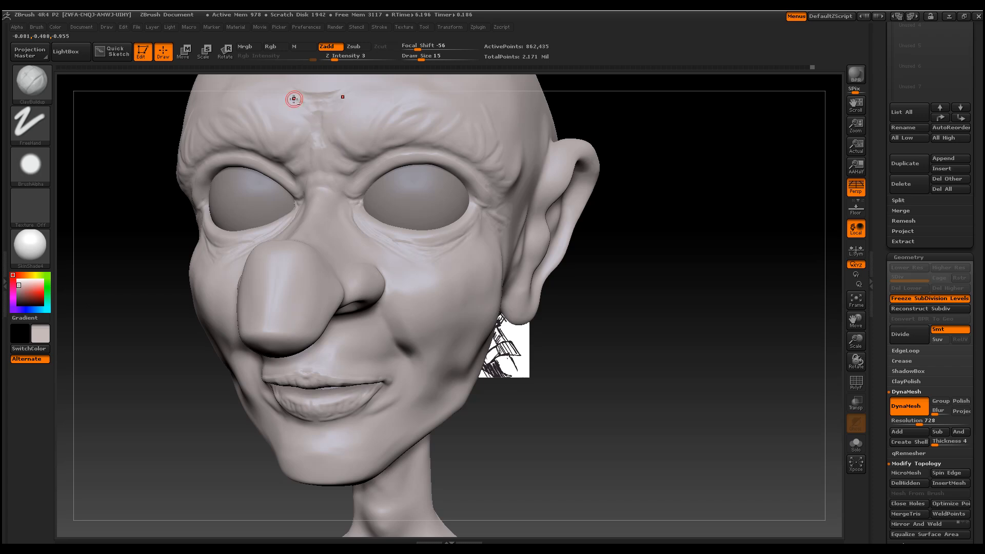
{"action": "left_click_drag", "start_coordinate": [278, 89], "coordinate": [308, 97], "text": "alt"}
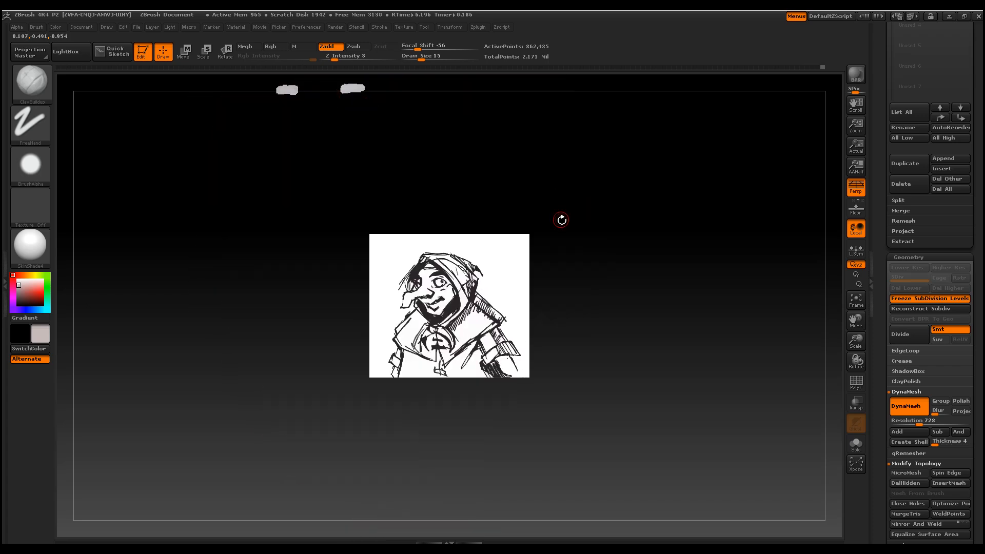
Frame the whole head, sculpt faint horizontal wrinkles across the forehead, and add light creases near the temple
{"action": "key", "text": "f"}
{"action": "mouse_move", "coordinate": [652, 237]}
{"action": "left_mouse_down"}
{"action": "mouse_move", "coordinate": [681, 241]}
{"action": "mouse_move", "coordinate": [636, 237]}
{"action": "left_mouse_up"}
{"action": "mouse_move", "coordinate": [856, 341]}
{"action": "left_mouse_down"}
{"action": "mouse_move", "coordinate": [859, 351]}
{"action": "mouse_move", "coordinate": [858, 341]}
{"action": "left_mouse_up"}
{"action": "key", "text": "shift"}
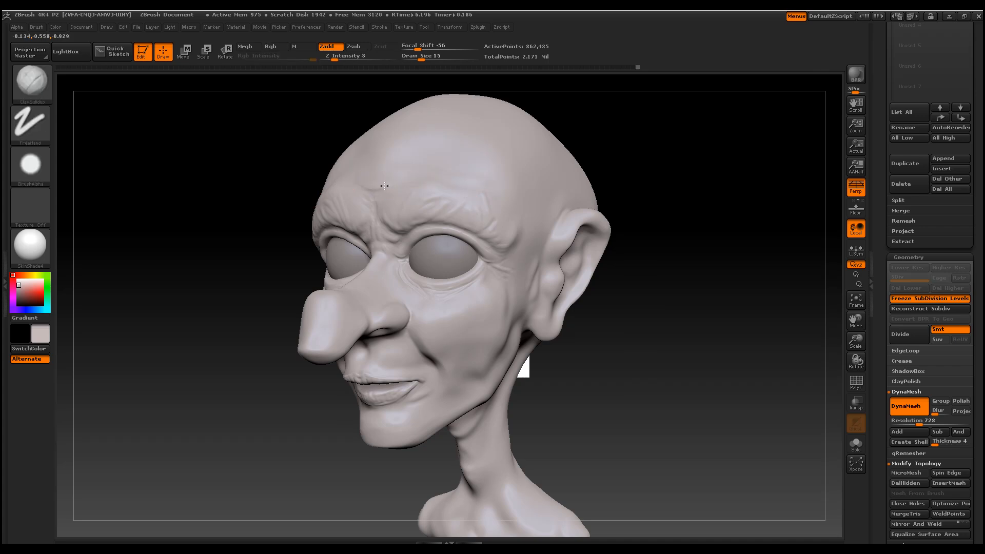
{"action": "mouse_move", "coordinate": [410, 174]}
{"action": "left_mouse_down"}
{"action": "mouse_move", "coordinate": [438, 167]}
{"action": "mouse_move", "coordinate": [394, 165]}
{"action": "left_mouse_up"}
{"action": "left_click_drag", "start_coordinate": [542, 215], "coordinate": [541, 224]}
{"action": "key", "text": "shift"}
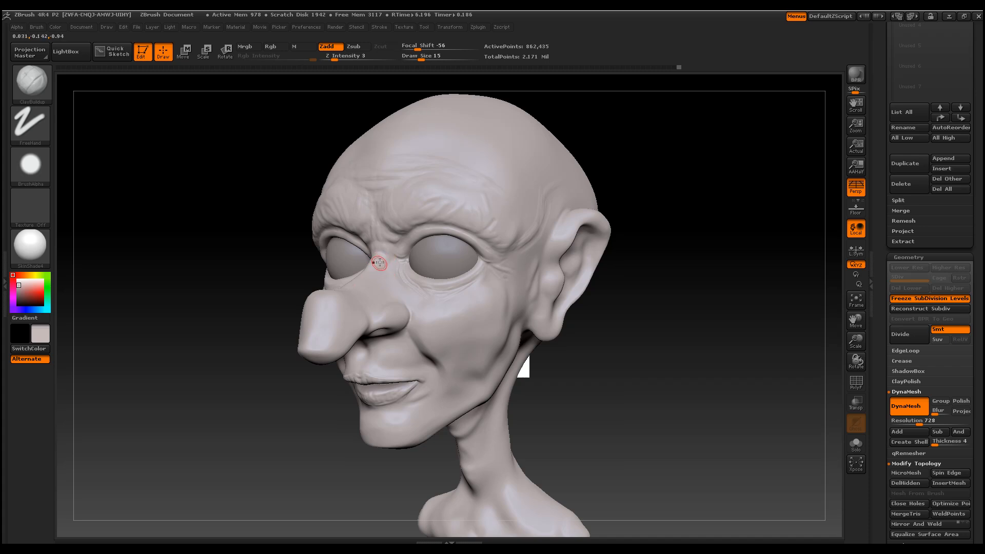
Add fine creases on the side of the nose bridge and in the folds above the eye
{"action": "left_click_drag", "start_coordinate": [378, 257], "coordinate": [380, 263]}
{"action": "left_click_drag", "start_coordinate": [361, 285], "coordinate": [380, 260]}
{"action": "mouse_move", "coordinate": [467, 213]}
{"action": "left_mouse_down"}
{"action": "mouse_move", "coordinate": [451, 220]}
{"action": "mouse_move", "coordinate": [472, 225]}
{"action": "left_mouse_up"}
Sculpt additional wrinkles from the forehead down into the inner and outer brow areas
{"action": "mouse_move", "coordinate": [659, 351]}
{"action": "left_mouse_down", "text": "shift"}
{"action": "mouse_move", "coordinate": [686, 356]}
{"action": "mouse_move", "coordinate": [681, 345]}
{"action": "left_mouse_up", "text": "shift"}
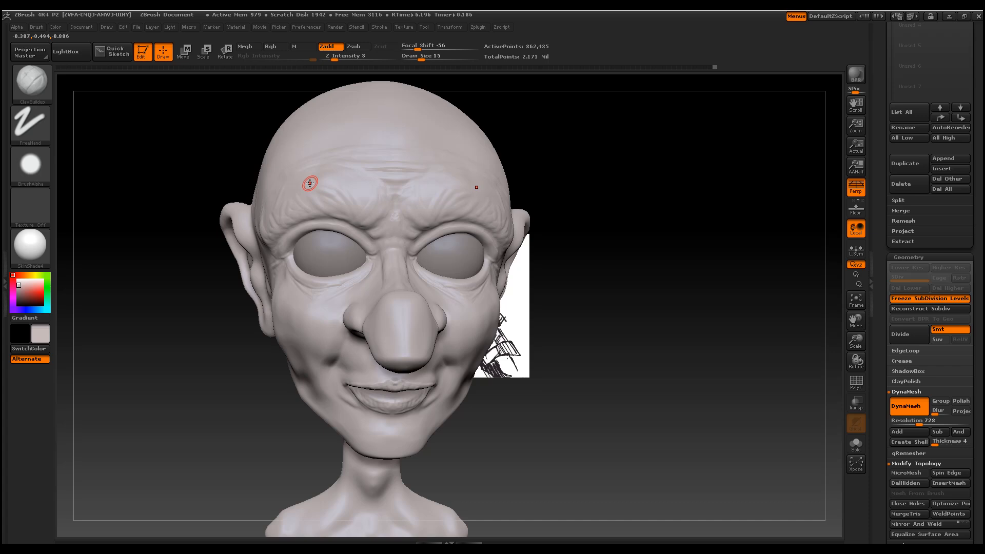
{"action": "left_click_drag", "start_coordinate": [309, 183], "coordinate": [263, 222]}
{"action": "left_click_drag", "start_coordinate": [349, 181], "coordinate": [355, 220]}
Sculpt long creases from beside the nose down the cheek along the smile fold
{"action": "left_click_drag", "start_coordinate": [648, 411], "coordinate": [549, 403]}
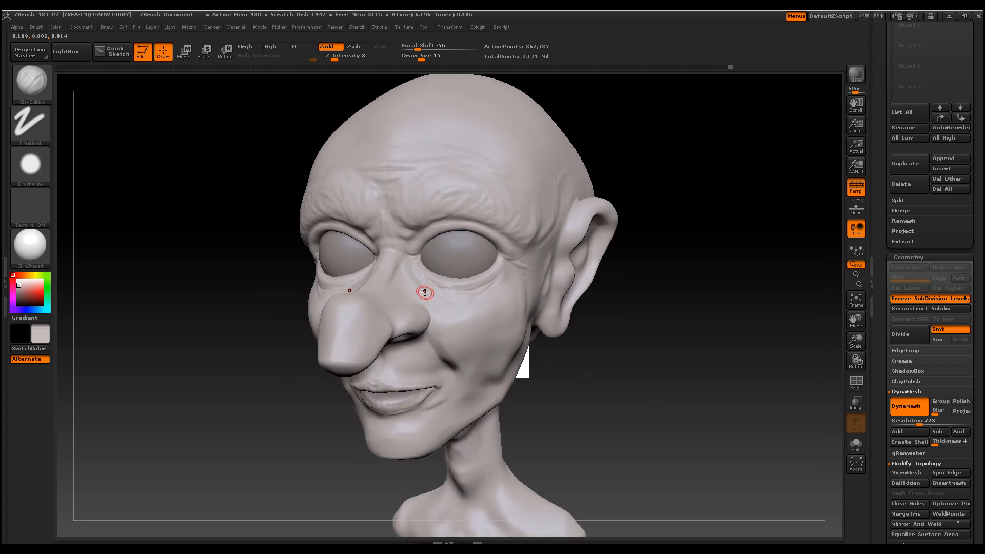
{"action": "left_click_drag", "start_coordinate": [667, 403], "coordinate": [611, 401]}
{"action": "left_click_drag", "start_coordinate": [427, 287], "coordinate": [432, 315]}
{"action": "left_click_drag", "start_coordinate": [430, 307], "coordinate": [449, 342]}
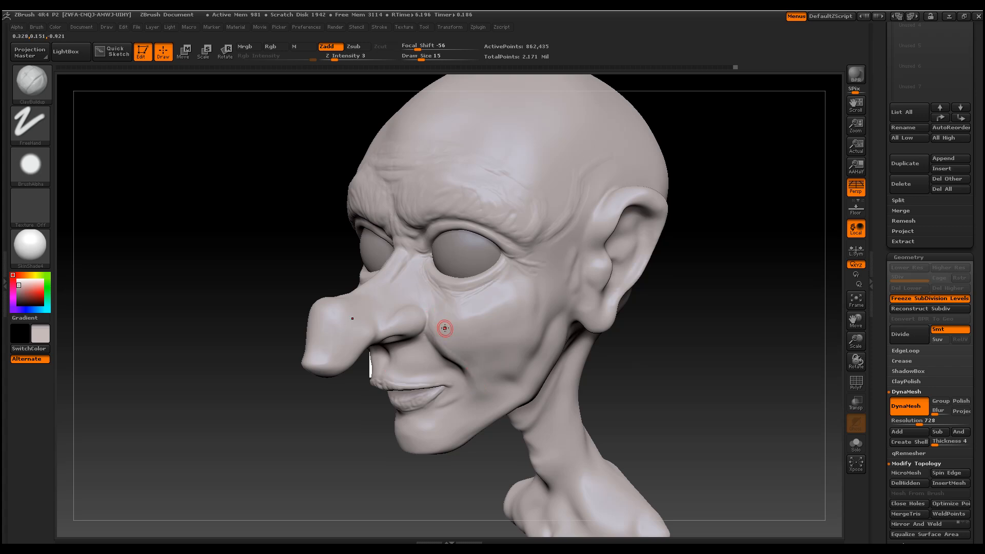
{"action": "left_click_drag", "start_coordinate": [424, 285], "coordinate": [459, 362]}
{"action": "left_click_drag", "start_coordinate": [435, 325], "coordinate": [470, 366]}
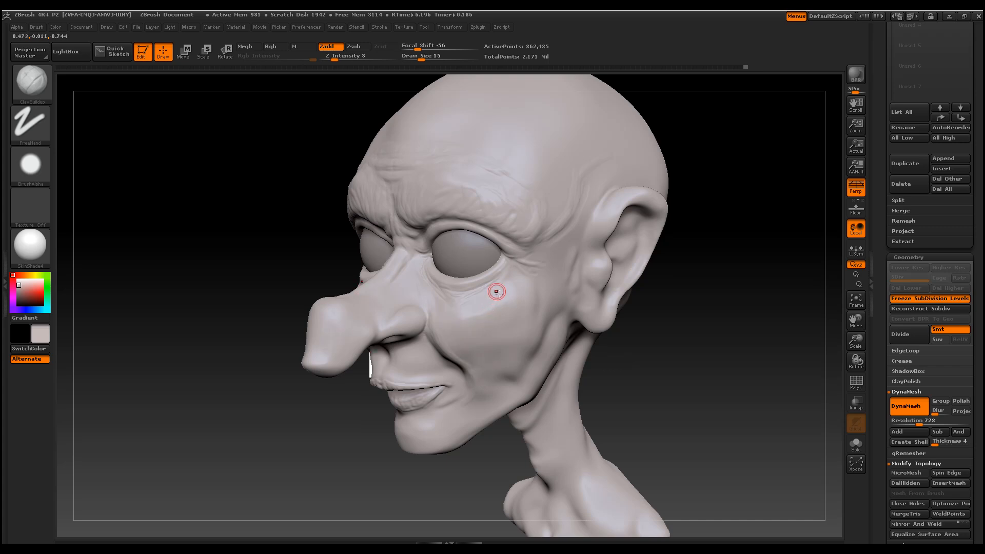
Add fine wrinkles on the upper cheek below the outer eye corner and smooth them
{"action": "mouse_move", "coordinate": [497, 292]}
{"action": "left_mouse_down"}
{"action": "mouse_move", "coordinate": [522, 320]}
{"action": "mouse_move", "coordinate": [500, 271]}
{"action": "mouse_move", "coordinate": [527, 281]}
{"action": "mouse_move", "coordinate": [519, 304]}
{"action": "mouse_move", "coordinate": [518, 285]}
{"action": "left_mouse_up"}
{"action": "left_click_drag", "start_coordinate": [665, 371], "coordinate": [544, 328]}
{"action": "left_click_drag", "start_coordinate": [499, 301], "coordinate": [489, 293], "text": "shift"}
{"action": "mouse_move", "coordinate": [618, 377]}
{"action": "left_mouse_down"}
{"action": "mouse_move", "coordinate": [680, 400]}
{"action": "mouse_move", "coordinate": [613, 387]}
{"action": "left_mouse_up"}
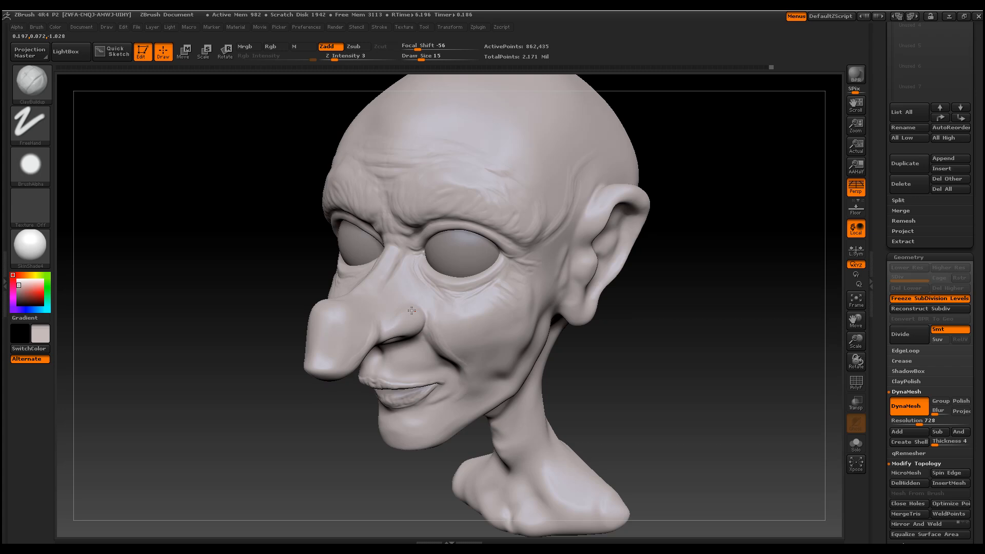
Check the cheek and temple creases from both sides, soften them, and re-DynaMesh the head at Resolution 728
{"action": "left_click_drag", "start_coordinate": [257, 451], "coordinate": [372, 445]}
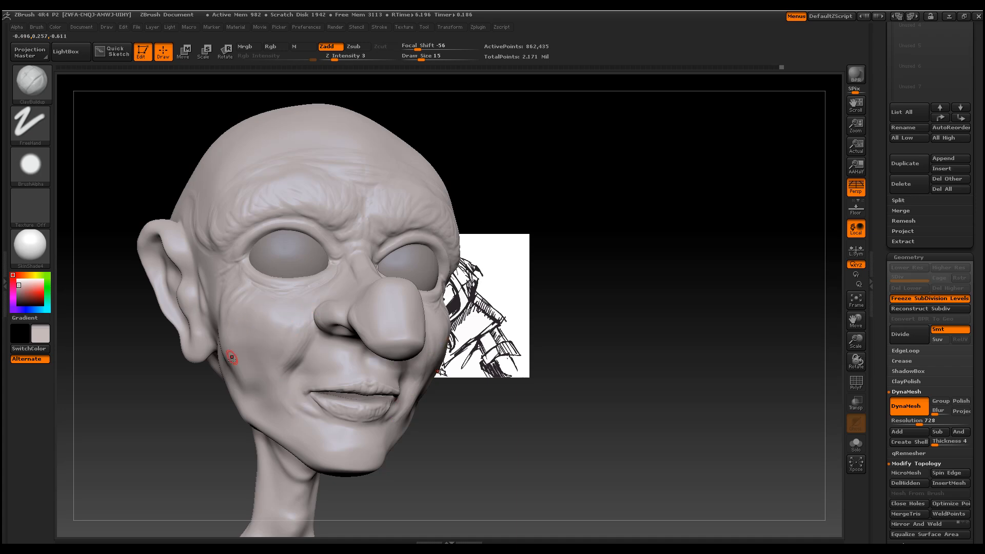
{"action": "left_click_drag", "start_coordinate": [475, 414], "coordinate": [352, 403]}
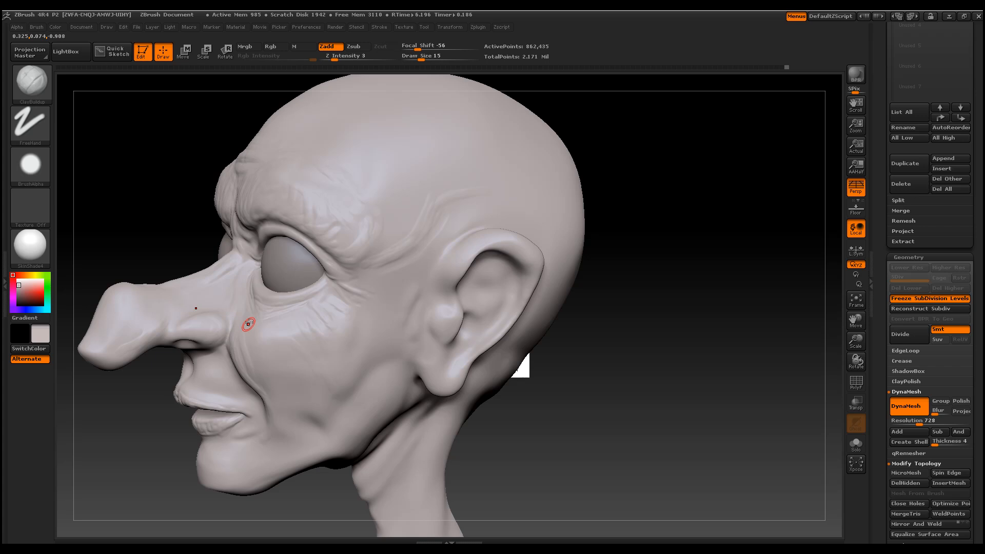
{"action": "key", "text": "shift"}
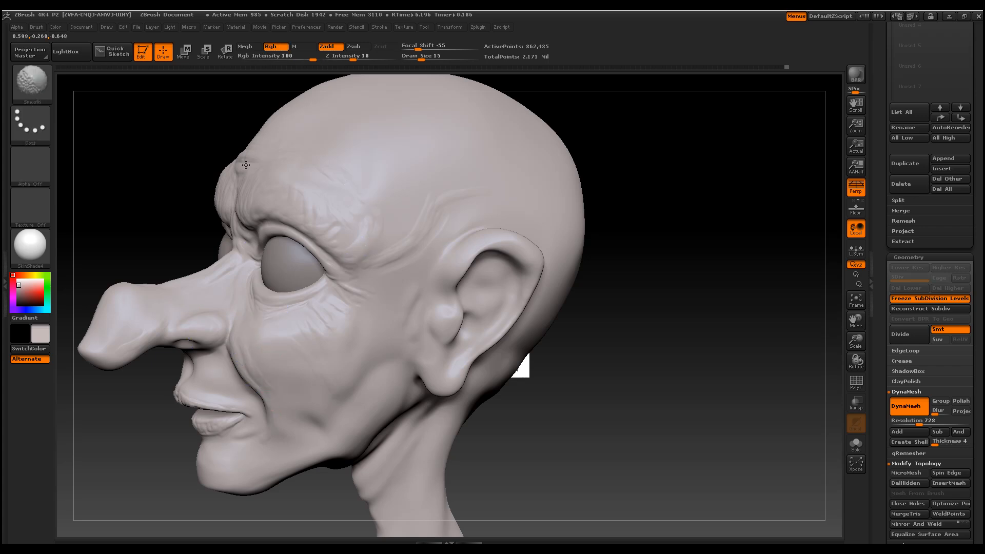
{"action": "key", "text": "ctrl"}
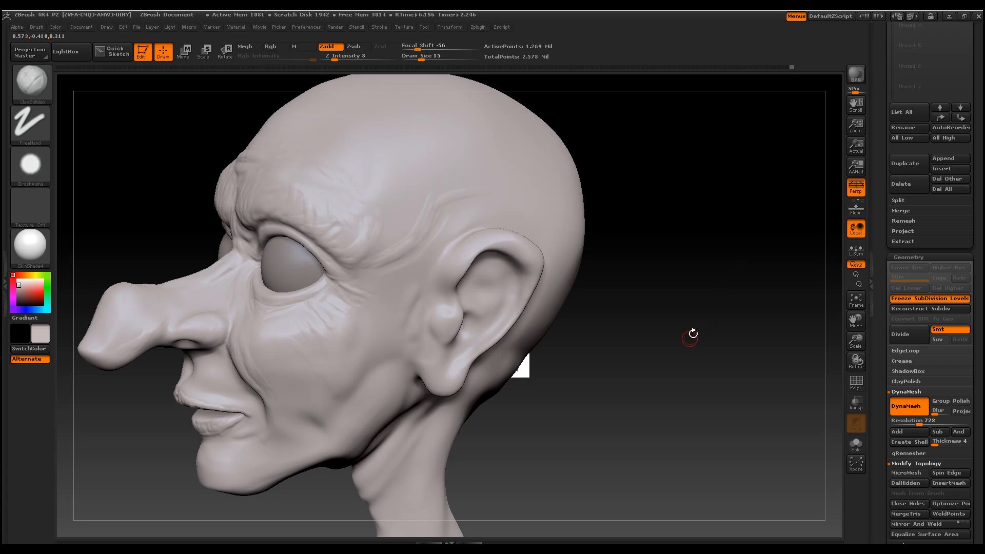
{"action": "mouse_move", "coordinate": [684, 339]}
{"action": "left_mouse_down"}
{"action": "mouse_move", "coordinate": [696, 340]}
{"action": "mouse_move", "coordinate": [677, 358]}
{"action": "left_mouse_up"}
Sculpt wrinkles above the upper lip, running from under the nose to the mouth corner
{"action": "left_click_drag", "start_coordinate": [707, 396], "coordinate": [358, 342]}
{"action": "left_click_drag", "start_coordinate": [592, 450], "coordinate": [331, 318]}
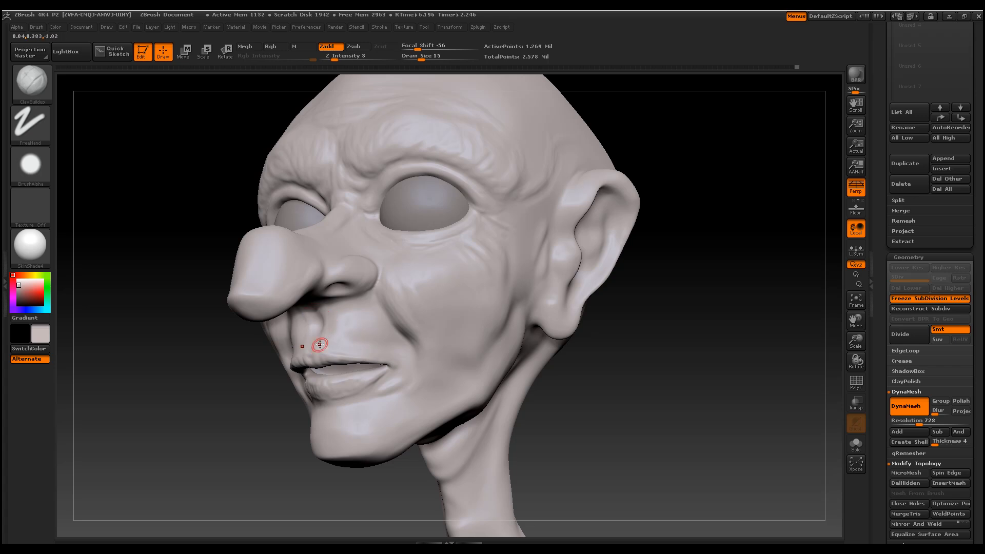
{"action": "left_click_drag", "start_coordinate": [600, 451], "coordinate": [765, 443]}
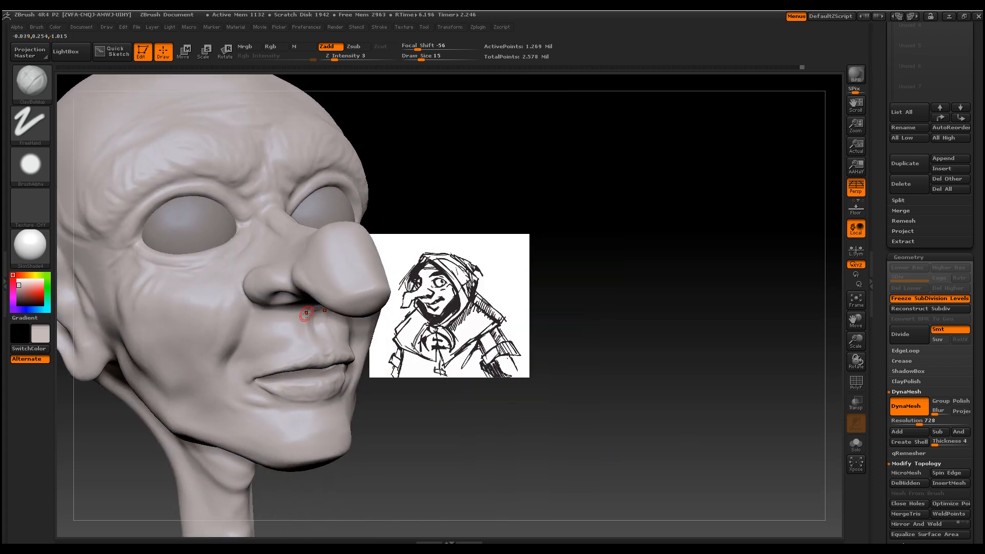
{"action": "left_click_drag", "start_coordinate": [268, 344], "coordinate": [263, 352]}
{"action": "mouse_move", "coordinate": [258, 313]}
{"action": "left_mouse_down"}
{"action": "mouse_move", "coordinate": [238, 374]}
{"action": "mouse_move", "coordinate": [263, 405]}
{"action": "mouse_move", "coordinate": [328, 394]}
{"action": "left_mouse_up"}
{"action": "mouse_move", "coordinate": [294, 318]}
{"action": "left_mouse_down"}
{"action": "mouse_move", "coordinate": [273, 310]}
{"action": "mouse_move", "coordinate": [249, 340]}
{"action": "left_mouse_up"}
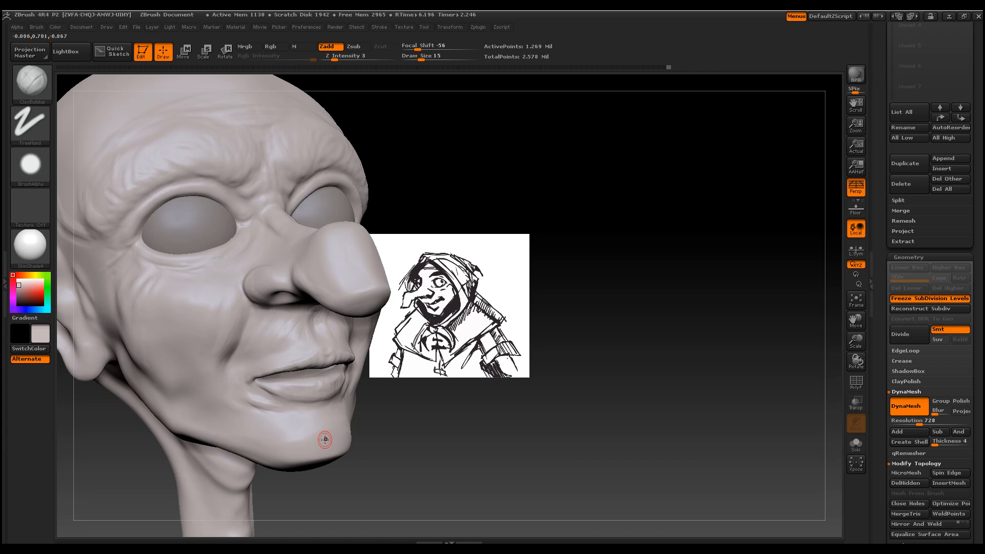
Sculpt a small round dimple on the front of the chin and smooth the surface around it
{"action": "mouse_move", "coordinate": [323, 446]}
{"action": "left_mouse_down"}
{"action": "mouse_move", "coordinate": [326, 437]}
{"action": "mouse_move", "coordinate": [319, 453]}
{"action": "mouse_move", "coordinate": [323, 430]}
{"action": "mouse_move", "coordinate": [319, 437]}
{"action": "left_mouse_up"}
{"action": "key", "text": "shift"}
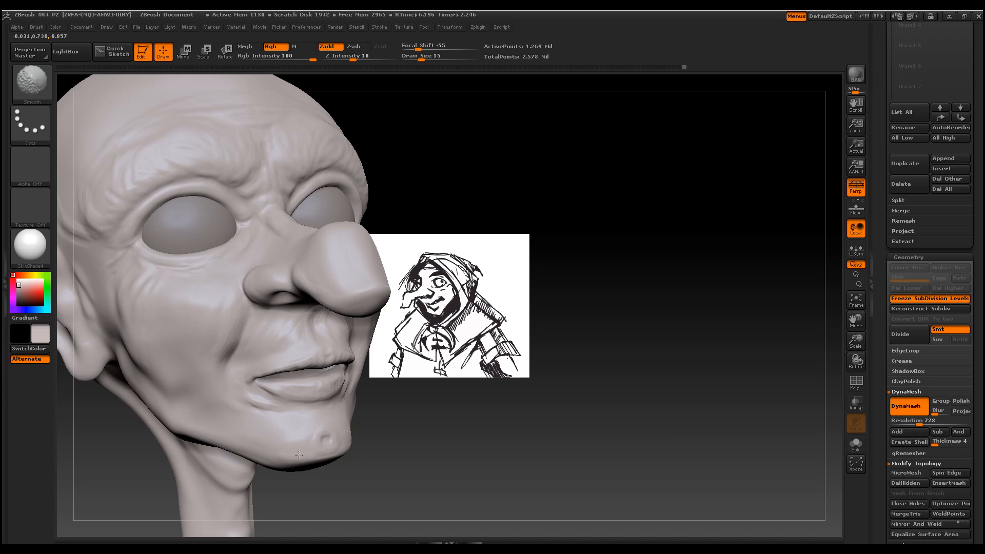
{"action": "left_click_drag", "start_coordinate": [440, 440], "coordinate": [459, 440]}
{"action": "left_click_drag", "start_coordinate": [565, 474], "coordinate": [633, 458]}
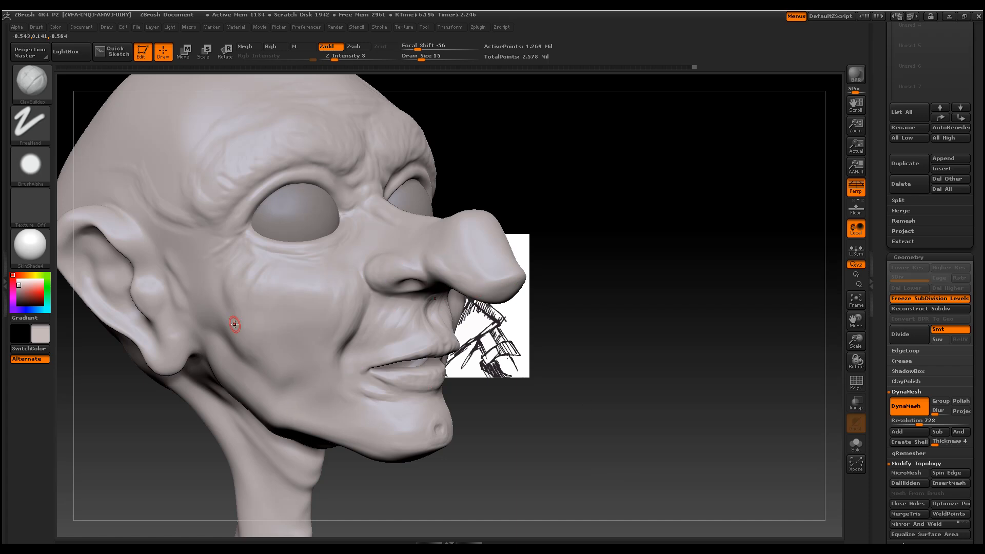
{"action": "left_click_drag", "start_coordinate": [495, 457], "coordinate": [534, 452]}
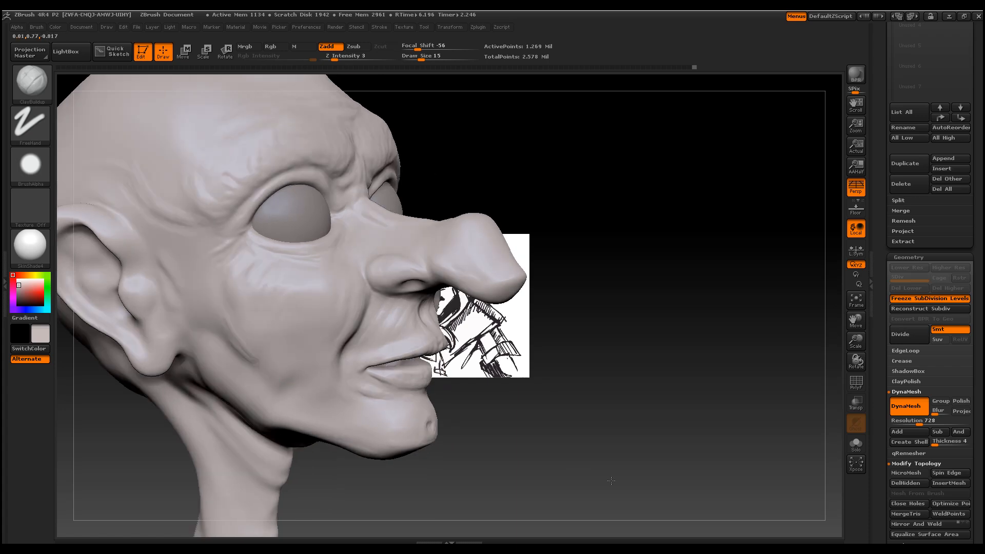
Set the brush to Draw Size 23 and Z Intensity 1, then sculpt faint vertical wrinkles across the cheek beside the nose-to-mouth fold
{"action": "key", "text": "space"}
{"action": "left_click_drag", "start_coordinate": [240, 325], "coordinate": [243, 325]}
{"action": "key", "text": "shift"}
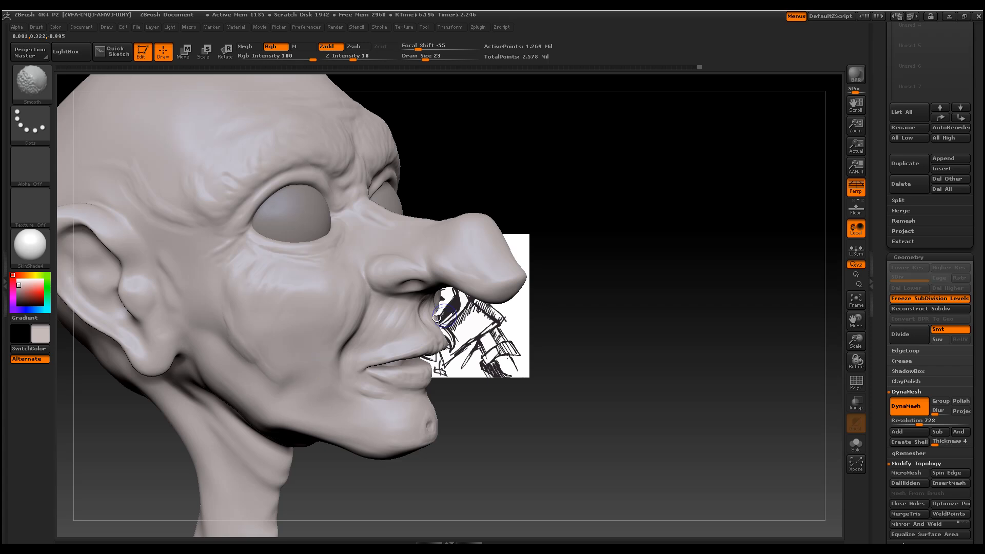
{"action": "left_click_drag", "start_coordinate": [617, 356], "coordinate": [618, 362]}
{"action": "left_click", "coordinate": [335, 58]}
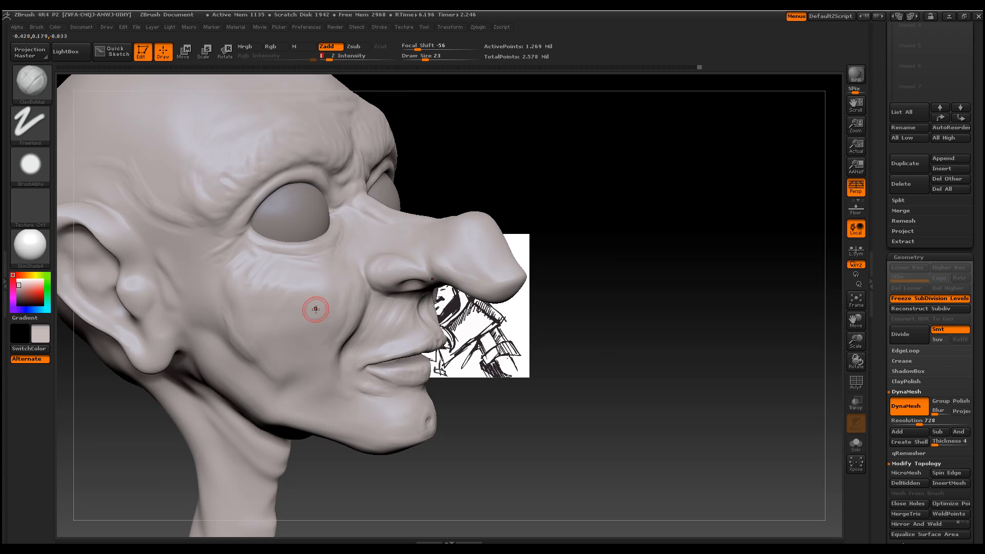
{"action": "left_click_drag", "start_coordinate": [315, 316], "coordinate": [308, 333]}
{"action": "mouse_move", "coordinate": [328, 297]}
{"action": "left_mouse_down"}
{"action": "mouse_move", "coordinate": [308, 363]}
{"action": "mouse_move", "coordinate": [296, 337]}
{"action": "left_mouse_up"}
{"action": "mouse_move", "coordinate": [315, 273]}
{"action": "left_mouse_down"}
{"action": "mouse_move", "coordinate": [285, 345]}
{"action": "mouse_move", "coordinate": [329, 323]}
{"action": "left_mouse_up"}
{"action": "left_click_drag", "start_coordinate": [352, 286], "coordinate": [341, 344]}
{"action": "left_click_drag", "start_coordinate": [352, 246], "coordinate": [351, 296]}
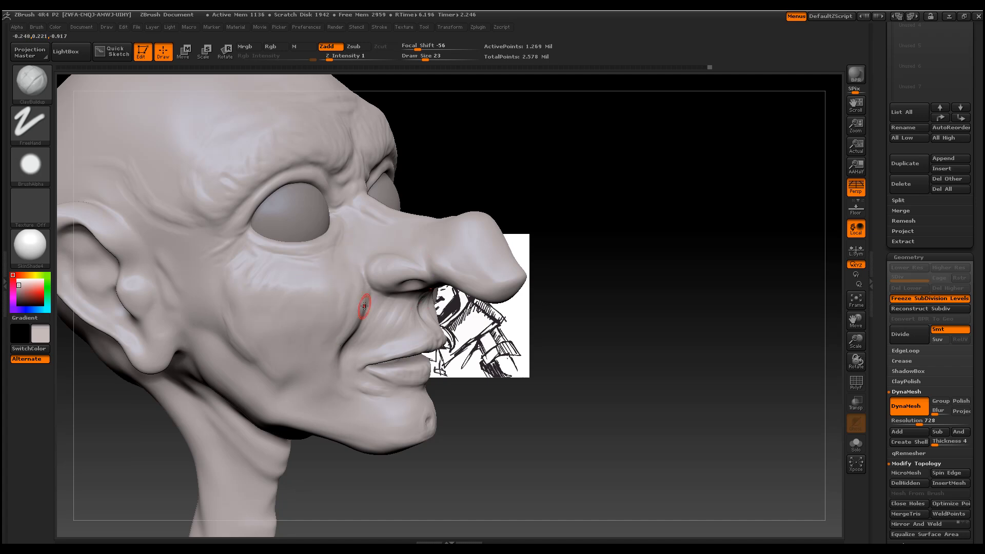
{"action": "left_click_drag", "start_coordinate": [380, 236], "coordinate": [329, 368]}
{"action": "left_click_drag", "start_coordinate": [348, 403], "coordinate": [345, 406]}
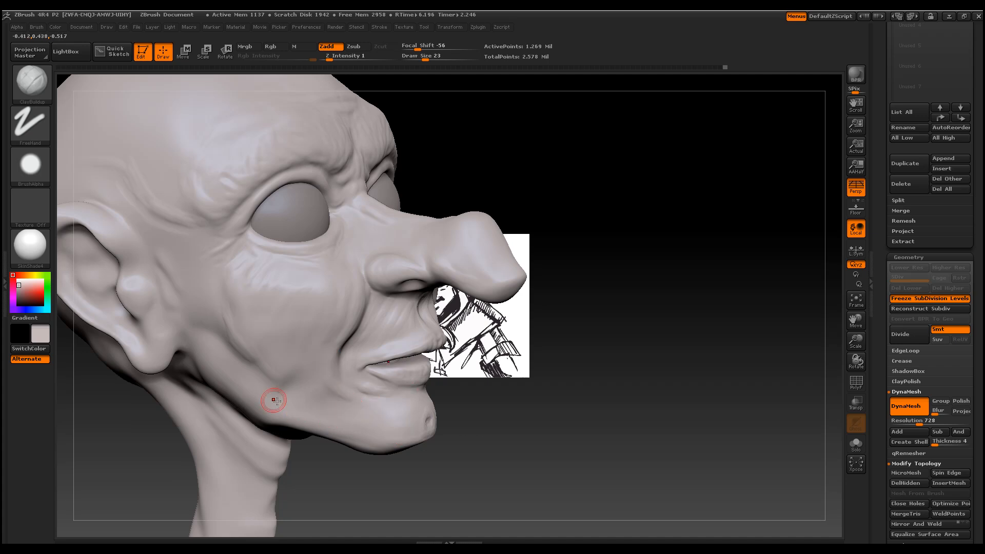
Add subtle creases along the lower cheek and jaw in front of the ear, then smooth them
{"action": "left_click_drag", "start_coordinate": [279, 410], "coordinate": [283, 409]}
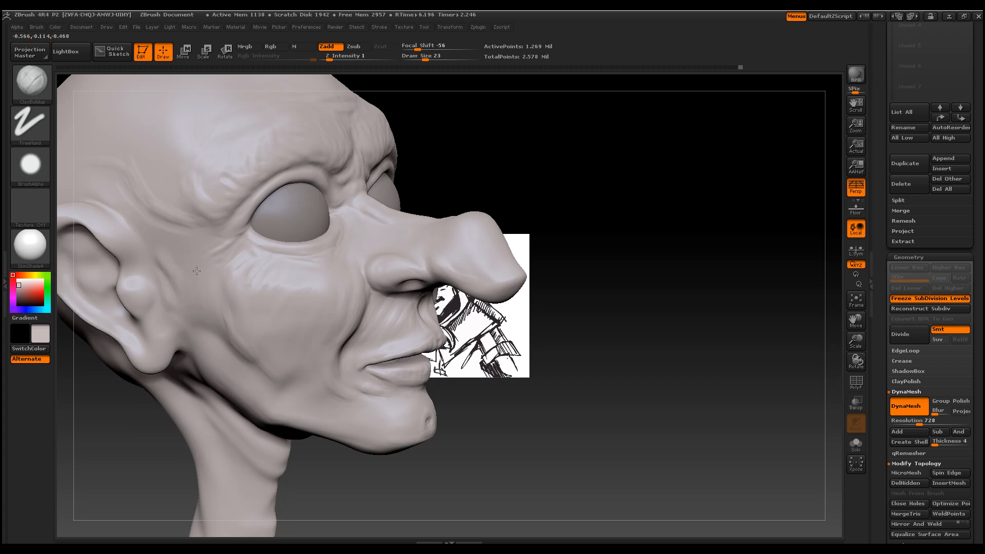
{"action": "left_click_drag", "start_coordinate": [224, 352], "coordinate": [200, 355]}
{"action": "mouse_move", "coordinate": [495, 439]}
{"action": "left_mouse_down"}
{"action": "mouse_move", "coordinate": [484, 445]}
{"action": "mouse_move", "coordinate": [446, 407]}
{"action": "left_mouse_up"}
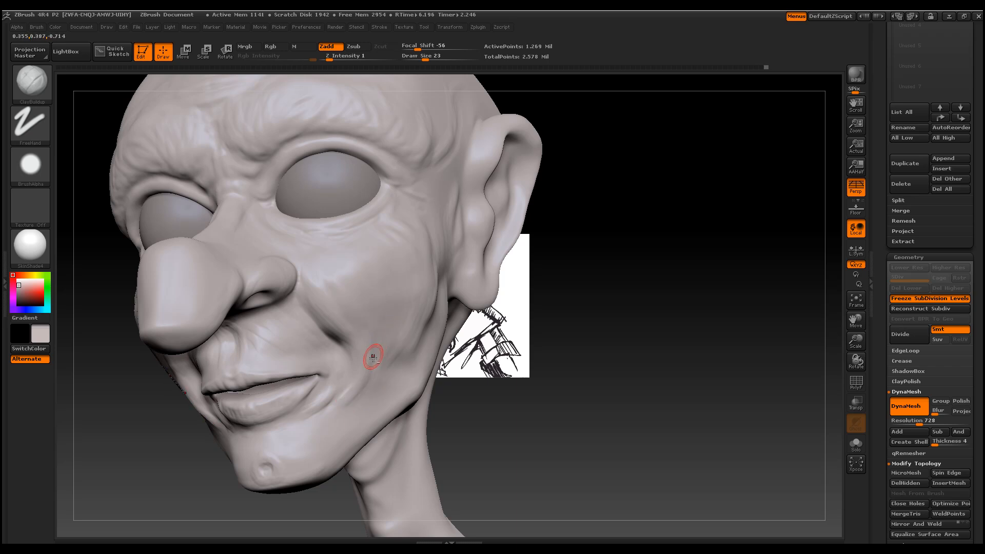
{"action": "key", "text": "shift"}
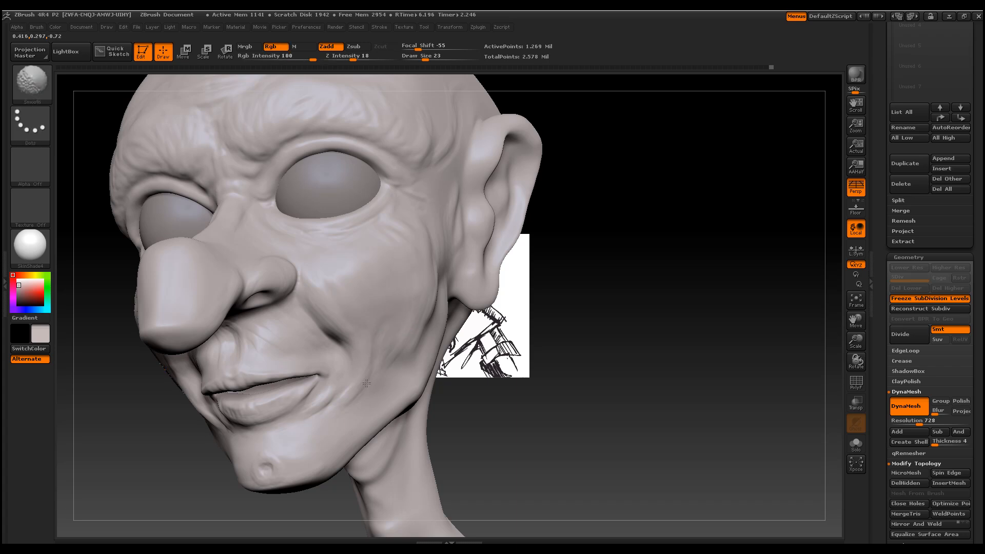
Sculpt light skin wrinkles on the other side of the face, from the mouth corner across the cheek to the front of the ear
{"action": "left_click_drag", "start_coordinate": [605, 359], "coordinate": [564, 334]}
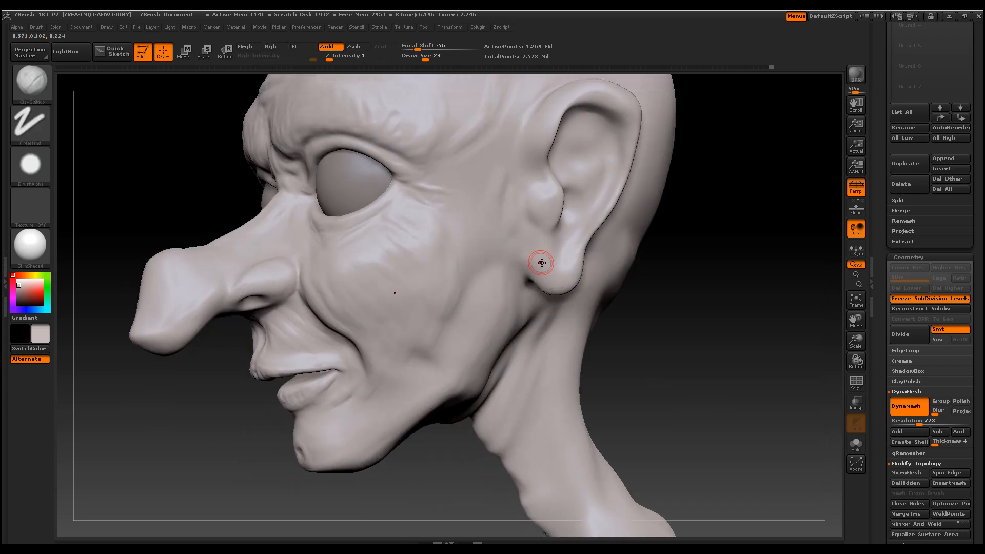
{"action": "left_click_drag", "start_coordinate": [537, 206], "coordinate": [539, 219]}
{"action": "left_click", "coordinate": [489, 161]}
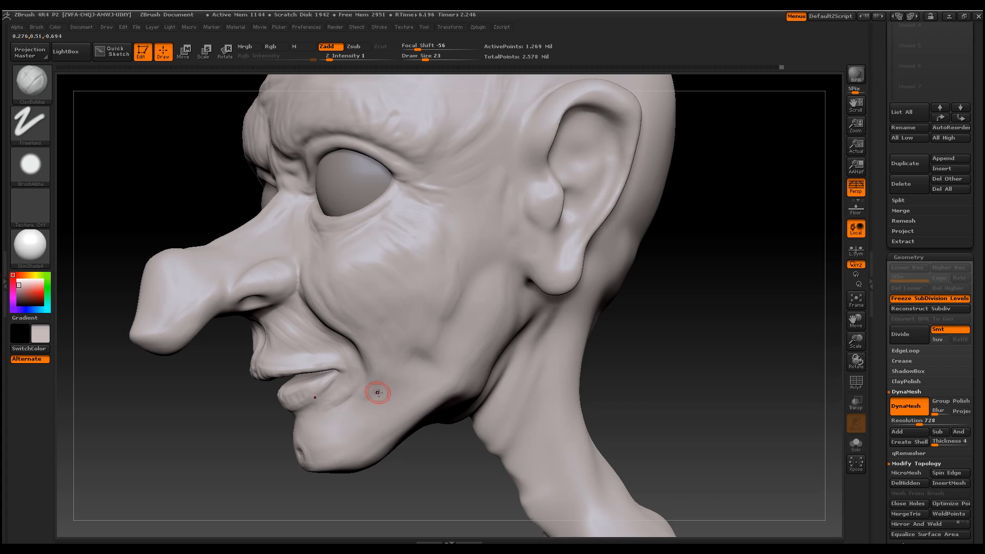
{"action": "mouse_move", "coordinate": [394, 366]}
{"action": "left_mouse_down"}
{"action": "mouse_move", "coordinate": [424, 383]}
{"action": "mouse_move", "coordinate": [423, 371]}
{"action": "left_mouse_up"}
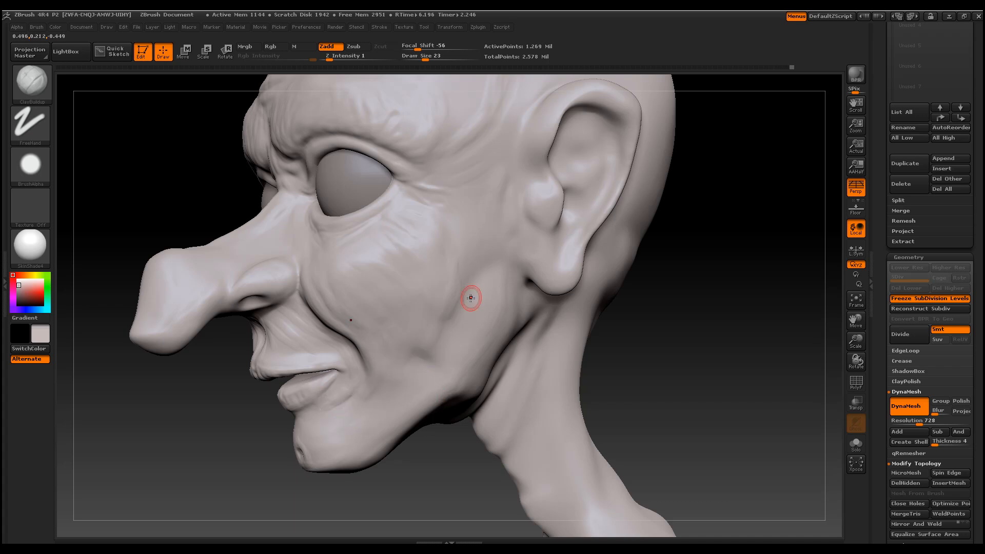
{"action": "left_click_drag", "start_coordinate": [547, 271], "coordinate": [563, 285]}
{"action": "left_click_drag", "start_coordinate": [337, 56], "coordinate": [344, 55]}
{"action": "mouse_move", "coordinate": [681, 356]}
{"action": "left_mouse_down"}
{"action": "mouse_move", "coordinate": [638, 276]}
{"action": "mouse_move", "coordinate": [670, 330]}
{"action": "mouse_move", "coordinate": [668, 297]}
{"action": "mouse_move", "coordinate": [464, 325]}
{"action": "left_mouse_up"}
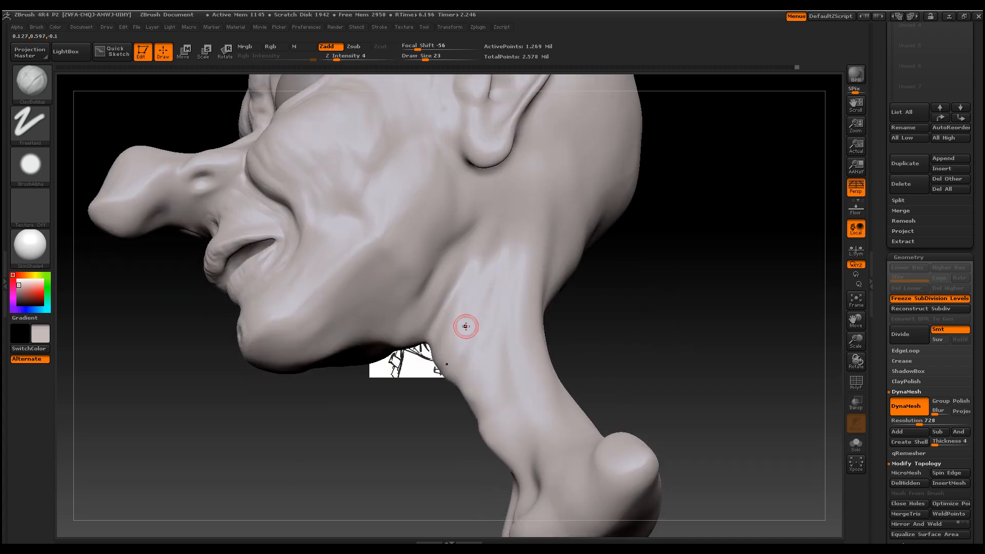
{"action": "left_click_drag", "start_coordinate": [319, 328], "coordinate": [380, 272]}
{"action": "left_click_drag", "start_coordinate": [316, 333], "coordinate": [389, 269]}
{"action": "key", "text": "ctrl"}
{"action": "key", "text": "ctrl+z"}
{"action": "key", "text": "ctrl+z"}
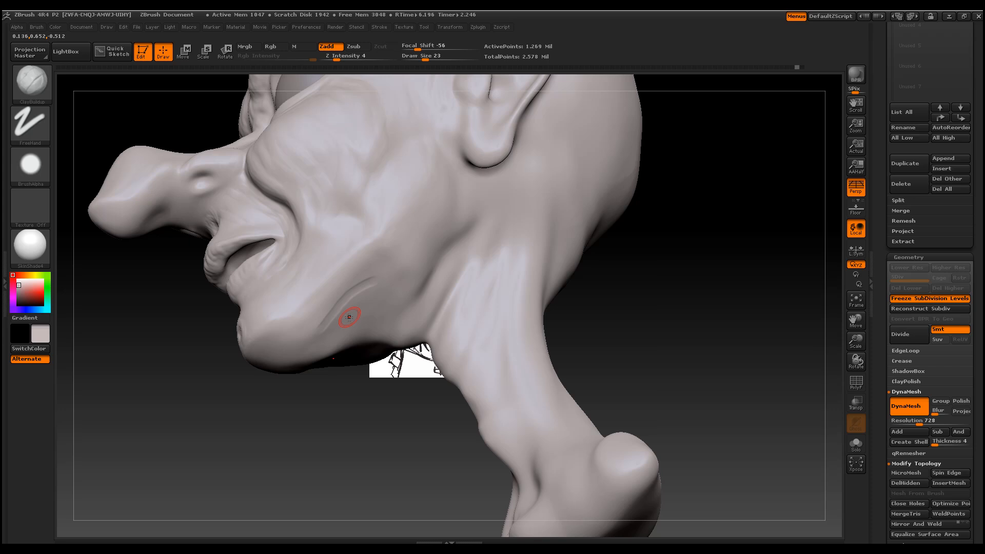
{"action": "key", "text": "ctrl+z"}
Set Z Intensity to 2, sculpt diagonal wrinkles along the jaw from the chin toward the ear, and smooth them
{"action": "left_click_drag", "start_coordinate": [345, 57], "coordinate": [334, 59]}
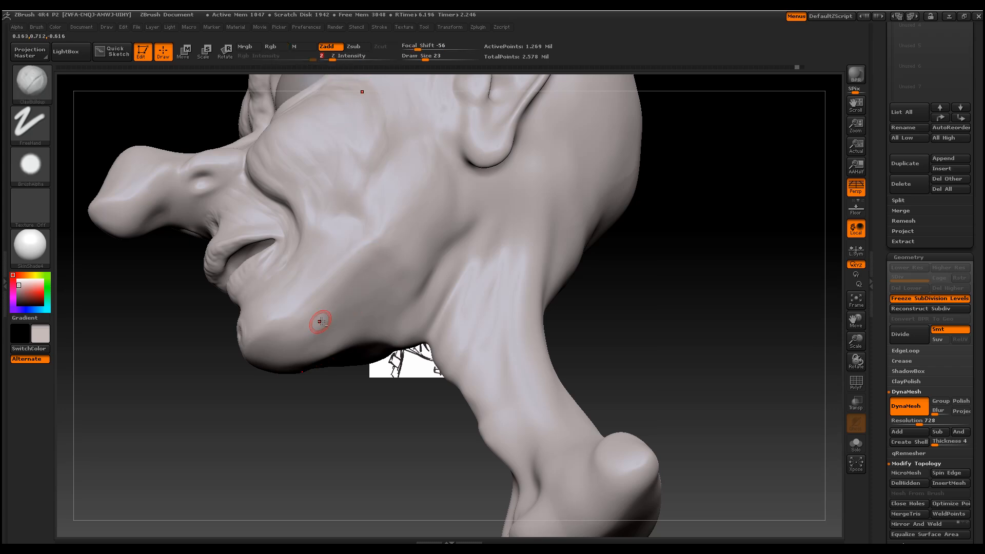
{"action": "left_click_drag", "start_coordinate": [335, 291], "coordinate": [277, 353]}
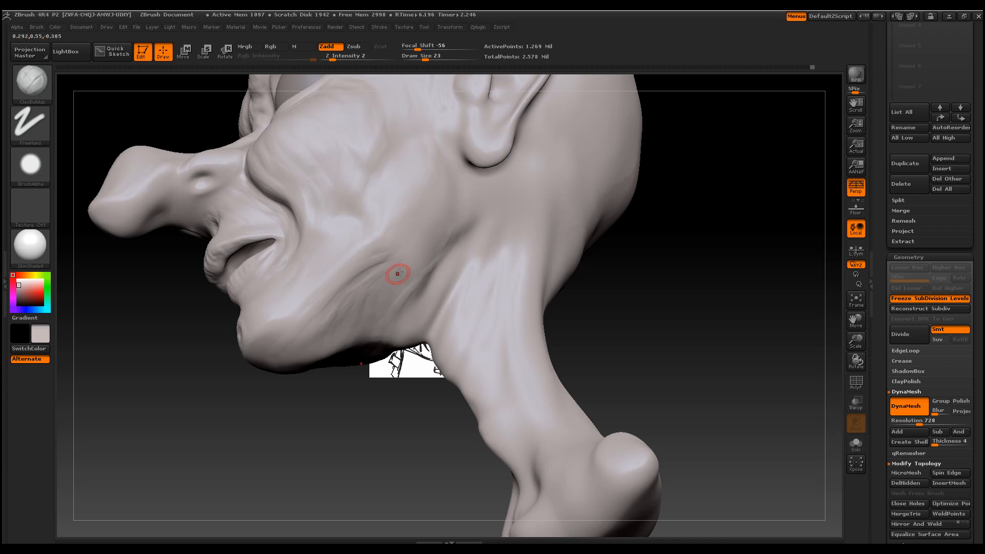
{"action": "key", "text": "shift"}
{"action": "key", "text": "shift"}
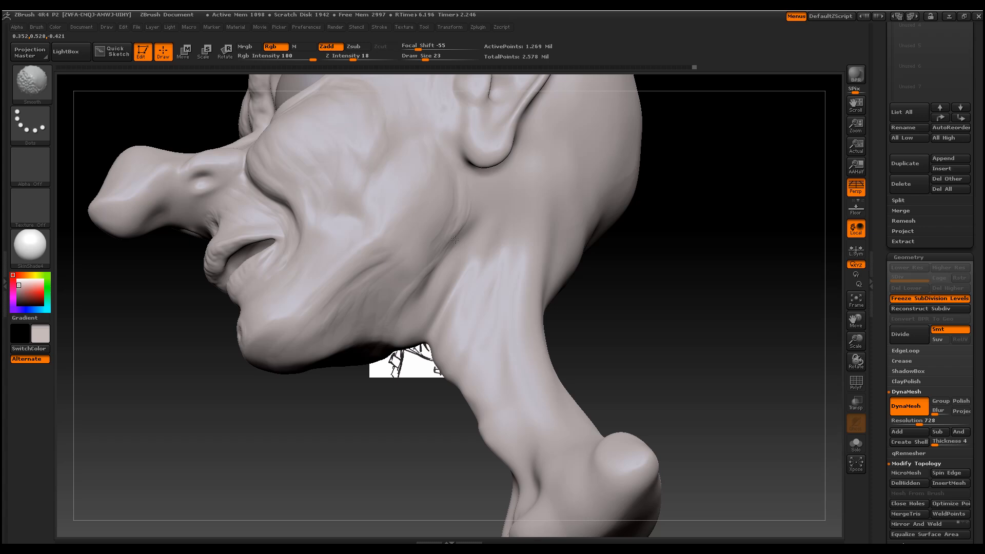
{"action": "left_click_drag", "start_coordinate": [454, 240], "coordinate": [445, 253], "text": "shift"}
Soften the chin and jaw creases from the front, and sculpt diagonal wrinkles on the upper neck below the jaw
{"action": "mouse_move", "coordinate": [662, 342]}
{"action": "left_mouse_down"}
{"action": "mouse_move", "coordinate": [699, 374]}
{"action": "mouse_move", "coordinate": [701, 363]}
{"action": "left_mouse_up"}
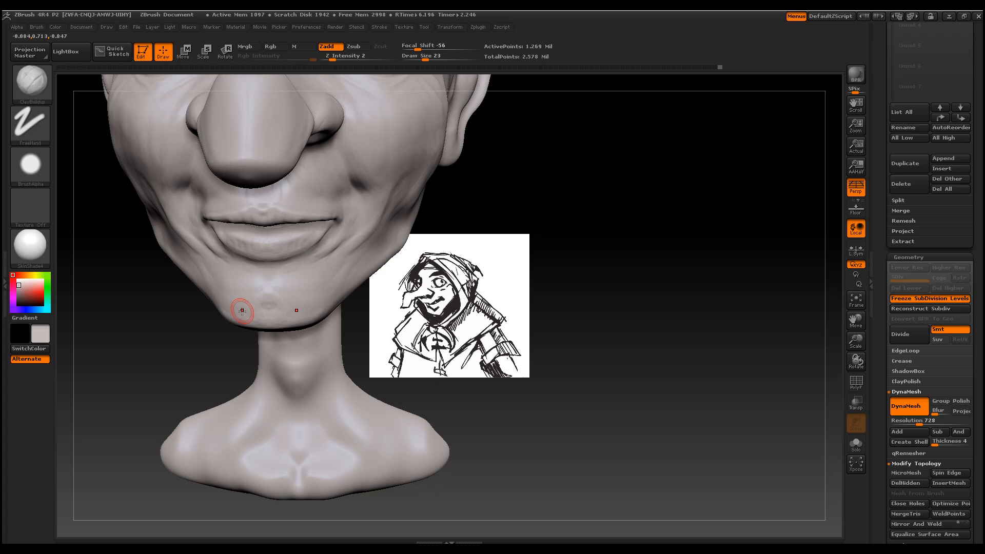
{"action": "key", "text": "shift"}
{"action": "left_click_drag", "start_coordinate": [459, 390], "coordinate": [631, 403]}
{"action": "left_click_drag", "start_coordinate": [730, 324], "coordinate": [719, 292]}
{"action": "left_click_drag", "start_coordinate": [678, 377], "coordinate": [445, 359]}
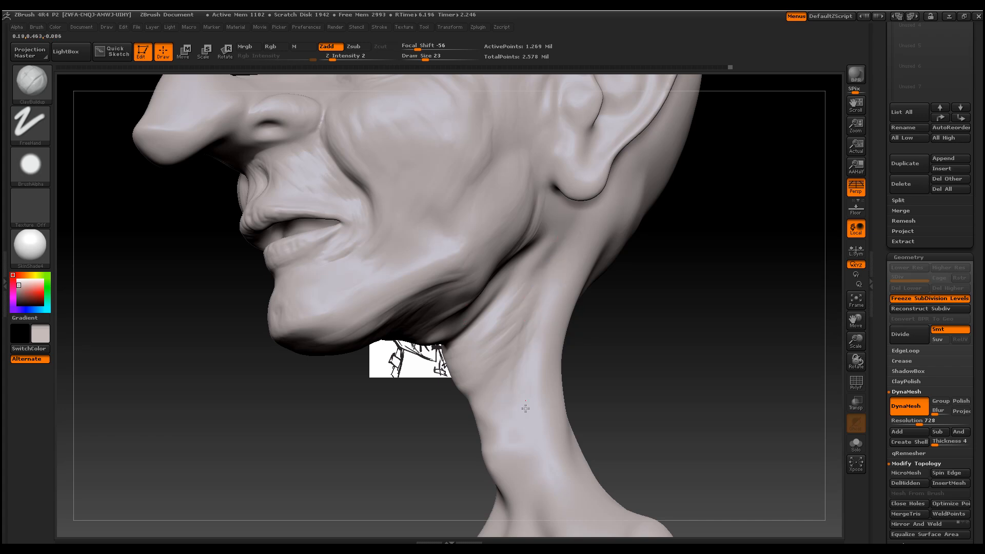
Sculpt long stretched skin folds down the side of the neck from behind the earlobe toward the shoulder
{"action": "left_click_drag", "start_coordinate": [766, 422], "coordinate": [763, 379]}
{"action": "left_click_drag", "start_coordinate": [514, 406], "coordinate": [485, 307]}
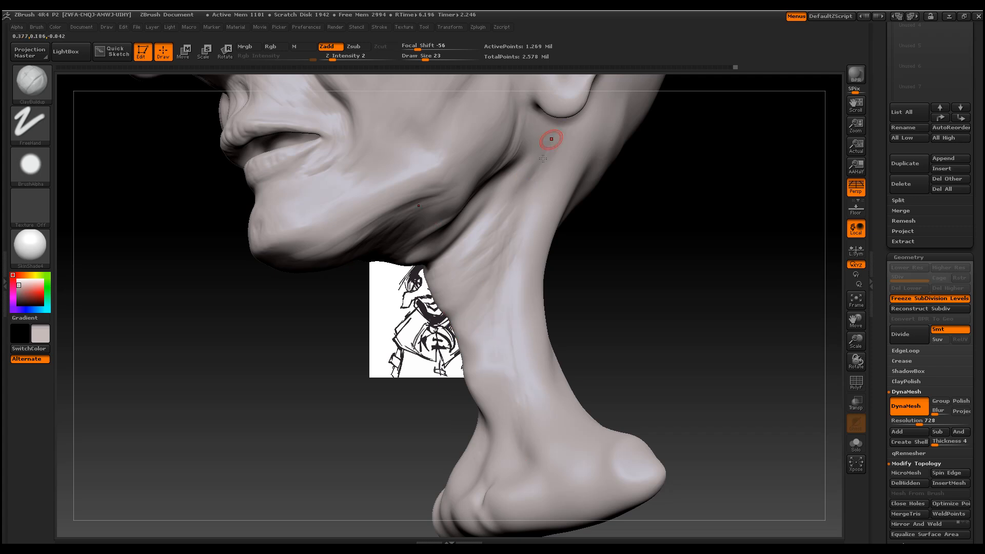
{"action": "left_click_drag", "start_coordinate": [494, 329], "coordinate": [494, 304]}
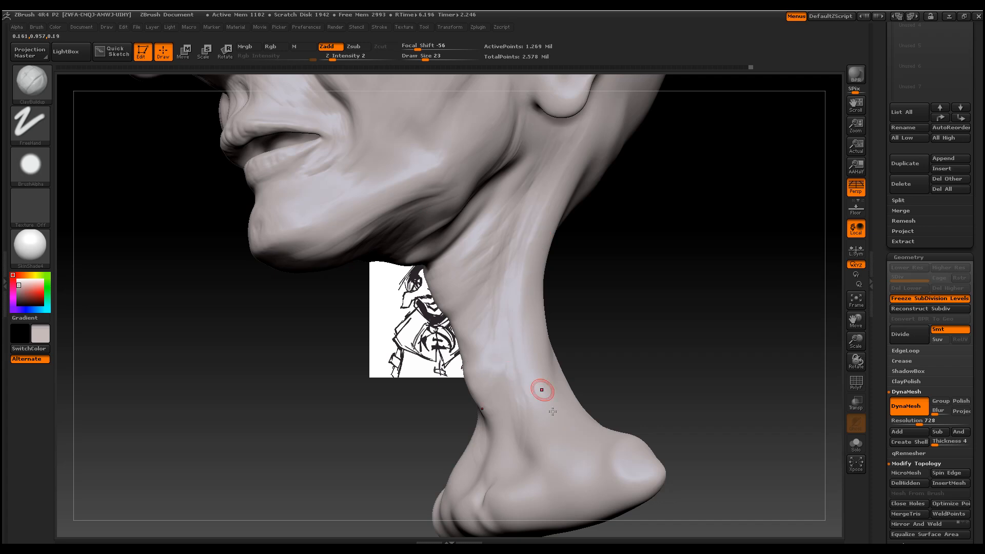
{"action": "left_click_drag", "start_coordinate": [694, 335], "coordinate": [747, 319]}
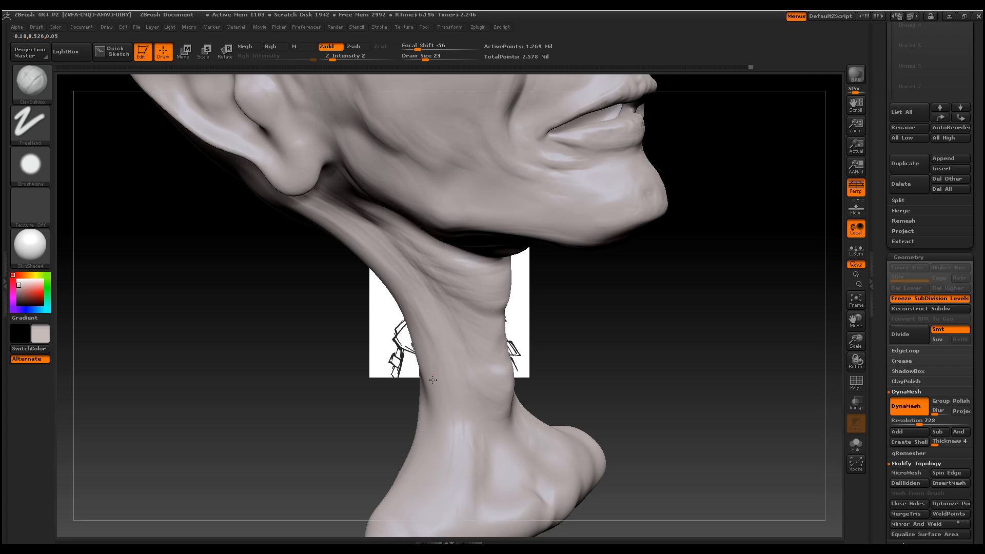
{"action": "left_click_drag", "start_coordinate": [410, 401], "coordinate": [317, 177]}
Set Draw Size to 47 and sculpt horizontal skin folds across the back of the head and the nape
{"action": "mouse_move", "coordinate": [648, 307]}
{"action": "left_mouse_down"}
{"action": "mouse_move", "coordinate": [715, 343]}
{"action": "mouse_move", "coordinate": [688, 338]}
{"action": "mouse_move", "coordinate": [667, 357]}
{"action": "left_mouse_up"}
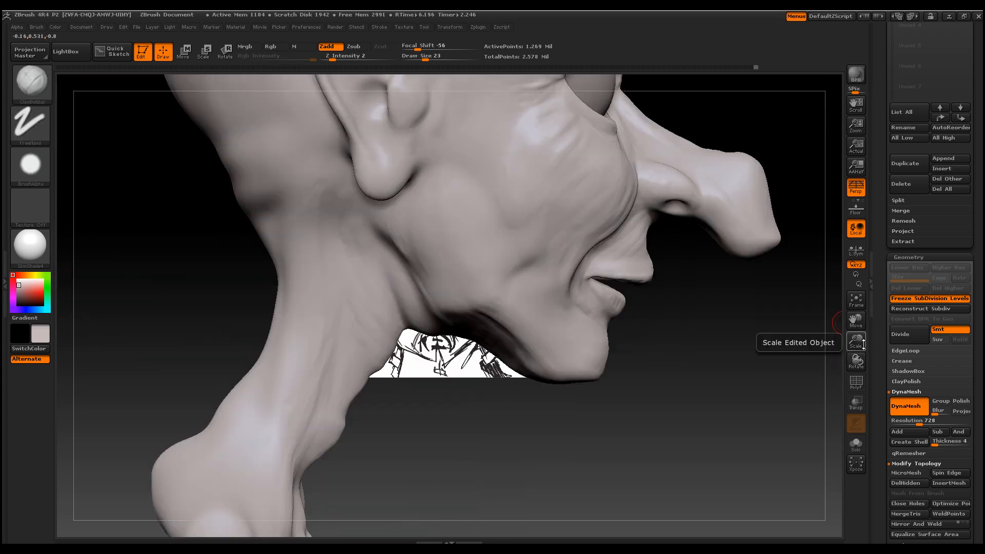
{"action": "left_click_drag", "start_coordinate": [858, 341], "coordinate": [753, 379]}
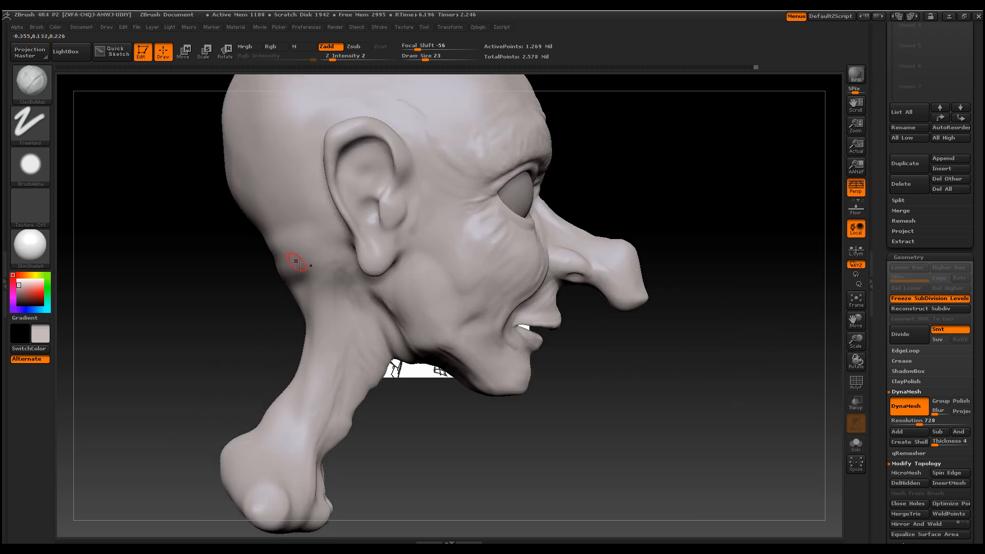
{"action": "left_click_drag", "start_coordinate": [193, 285], "coordinate": [225, 285]}
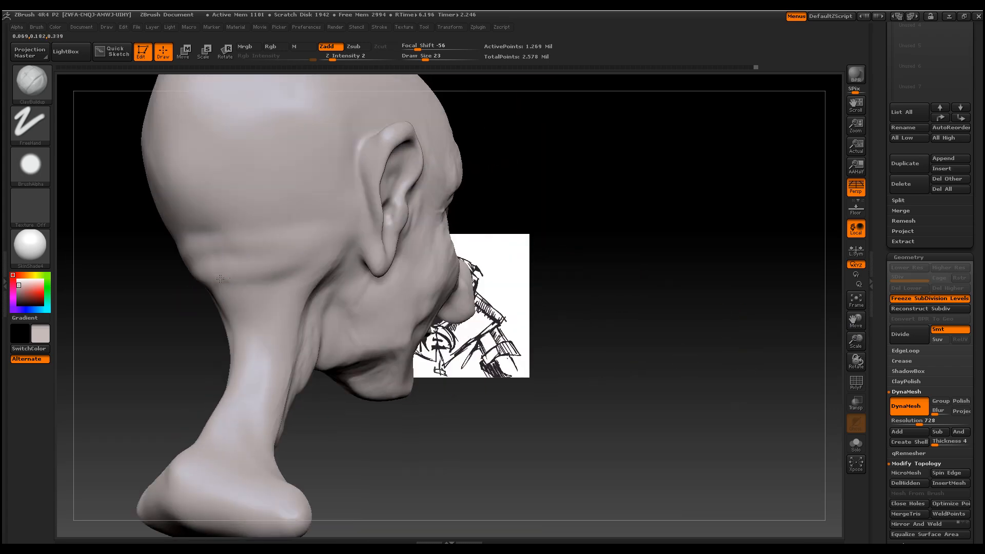
{"action": "key", "text": "space"}
{"action": "left_click_drag", "start_coordinate": [212, 258], "coordinate": [303, 244]}
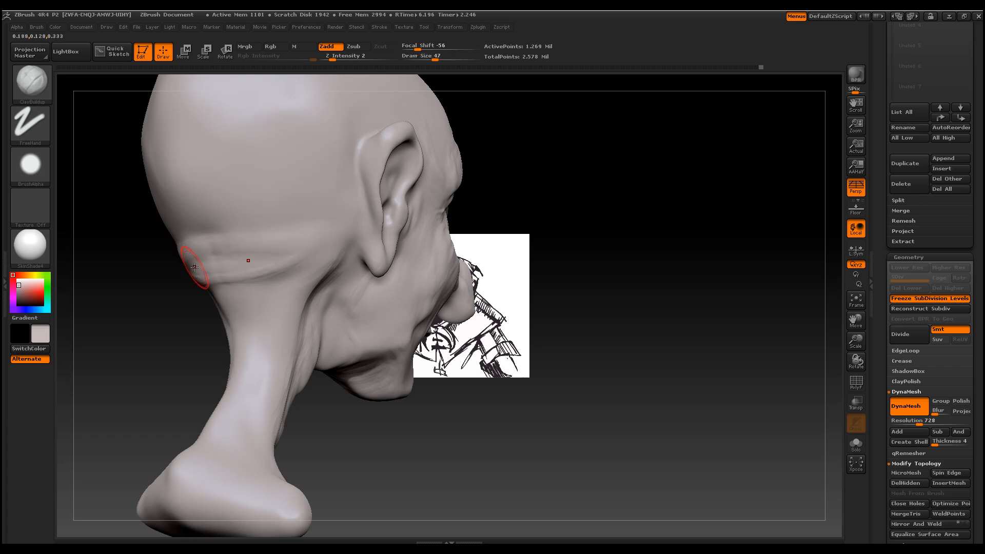
{"action": "mouse_move", "coordinate": [195, 266]}
{"action": "left_mouse_down"}
{"action": "mouse_move", "coordinate": [282, 264]}
{"action": "mouse_move", "coordinate": [321, 242]}
{"action": "left_mouse_up"}
{"action": "left_click_drag", "start_coordinate": [188, 229], "coordinate": [339, 206]}
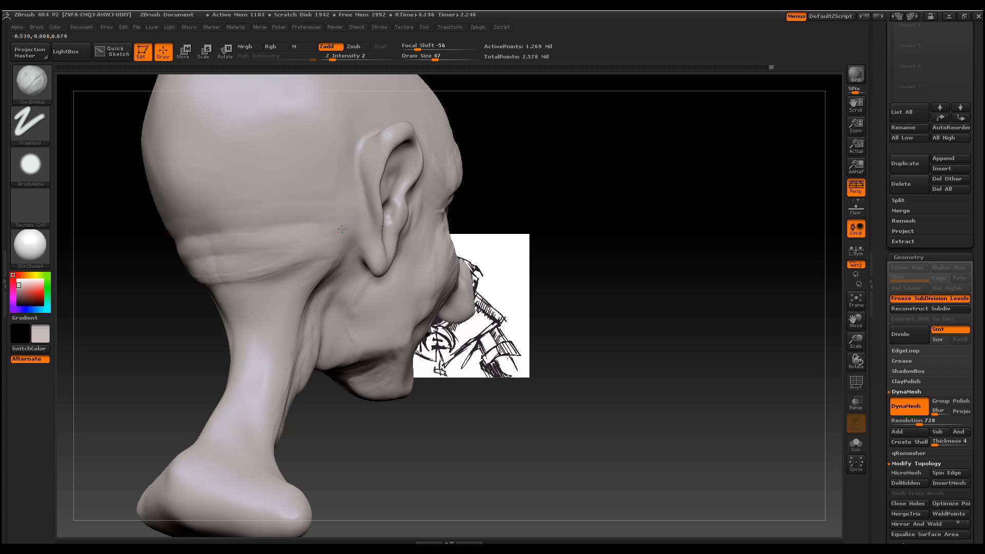
{"action": "left_click_drag", "start_coordinate": [226, 297], "coordinate": [302, 284]}
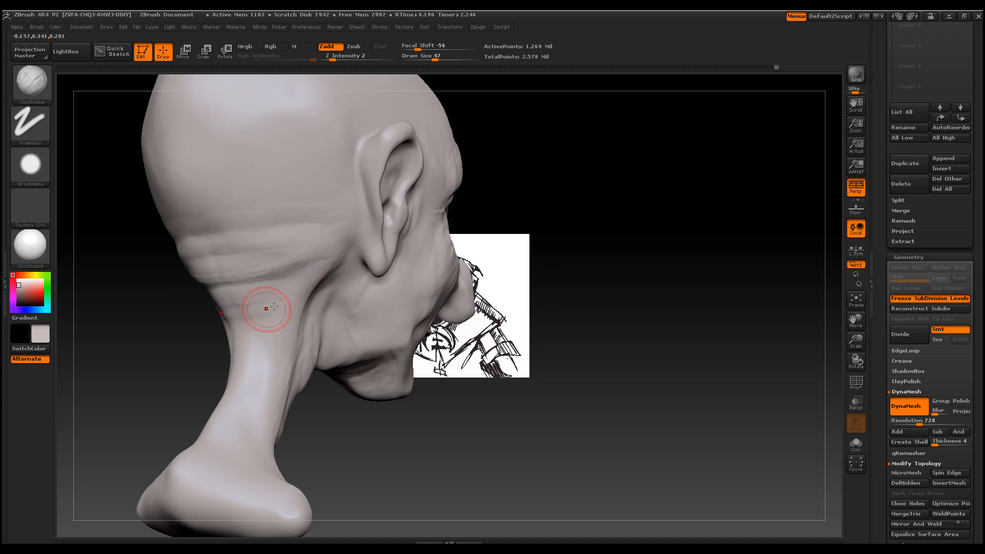
{"action": "left_click_drag", "start_coordinate": [422, 534], "coordinate": [289, 317]}
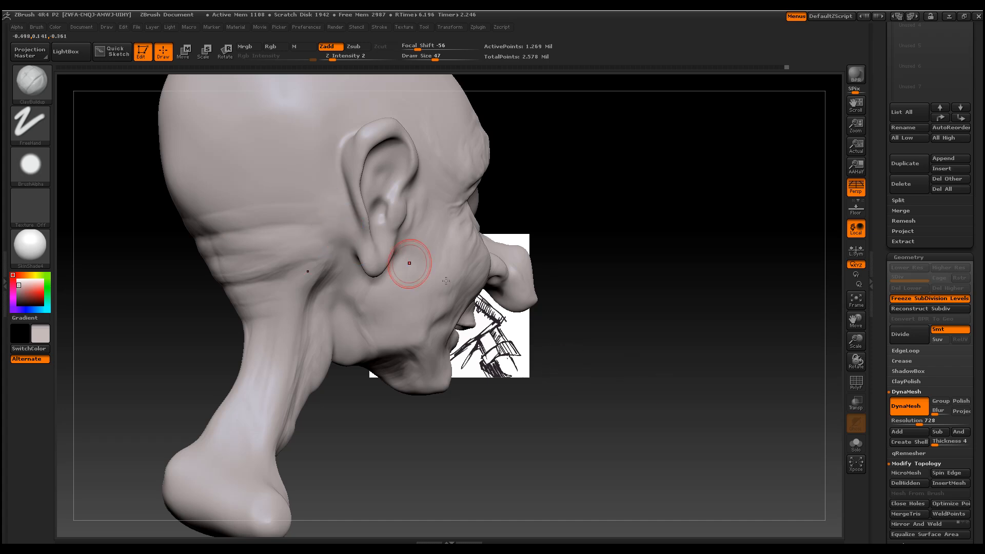
Set Draw Size to 28, add finer wrinkles between the nape folds and behind the ear, and smooth them
{"action": "key", "text": "space"}
{"action": "left_click_drag", "start_coordinate": [350, 221], "coordinate": [343, 221]}
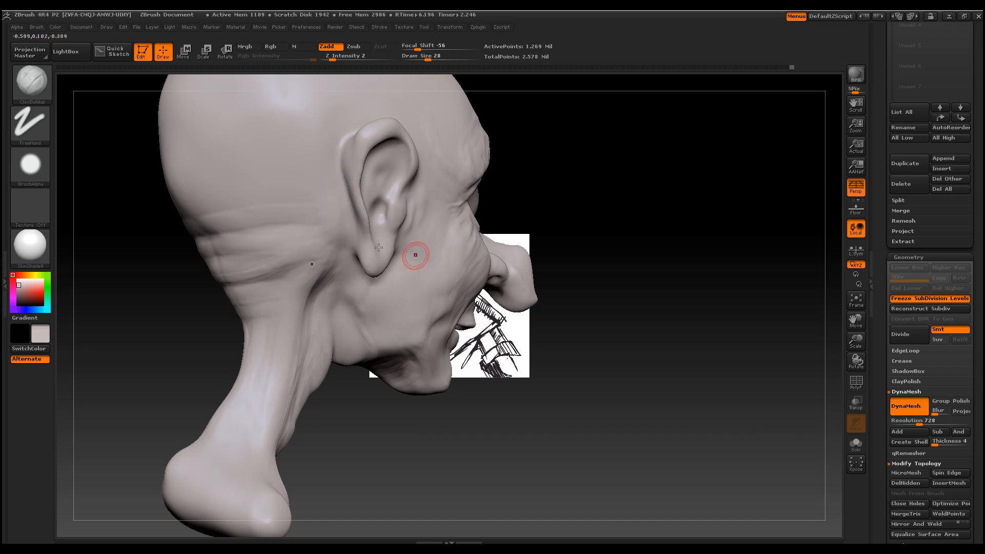
{"action": "left_click_drag", "start_coordinate": [567, 291], "coordinate": [618, 303]}
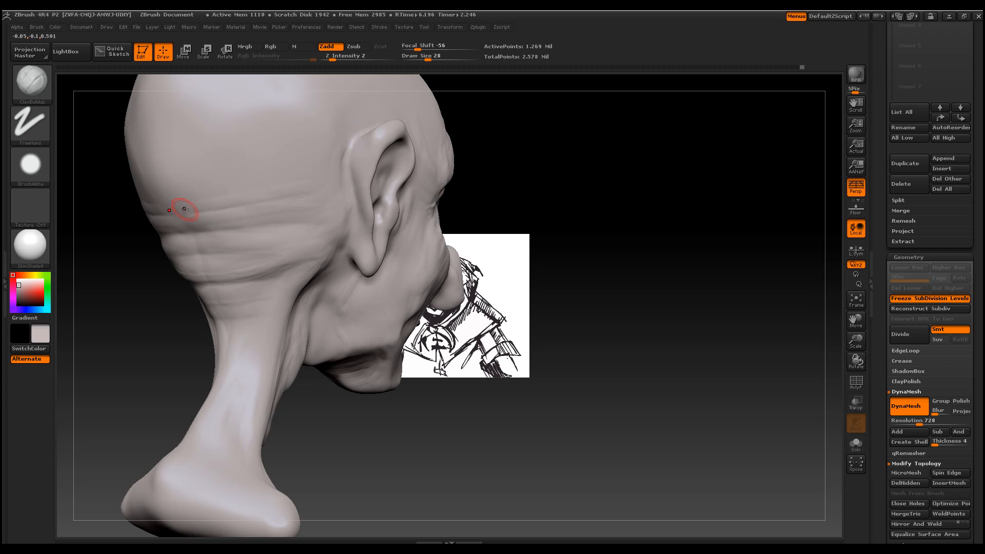
{"action": "key", "text": "shift"}
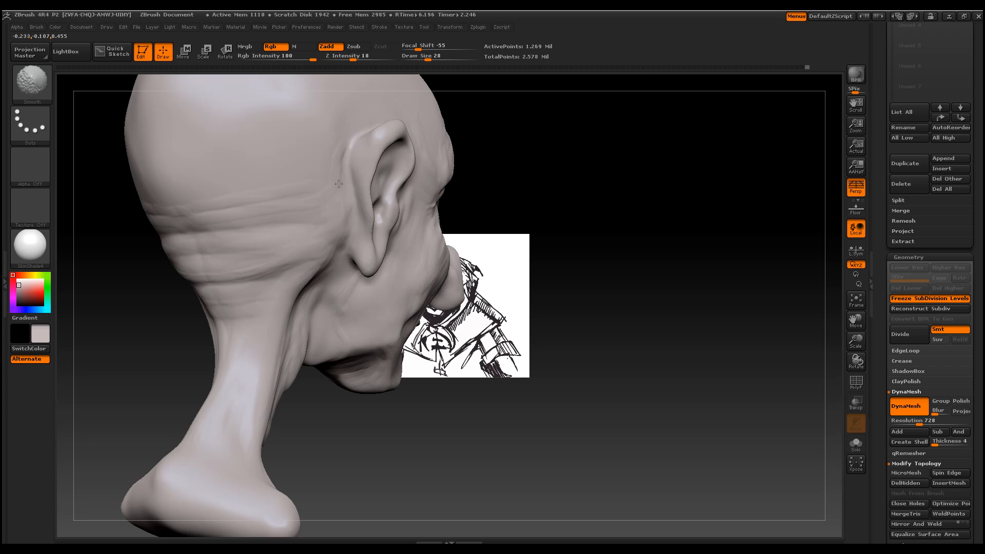
{"action": "left_click_drag", "start_coordinate": [345, 236], "coordinate": [353, 261]}
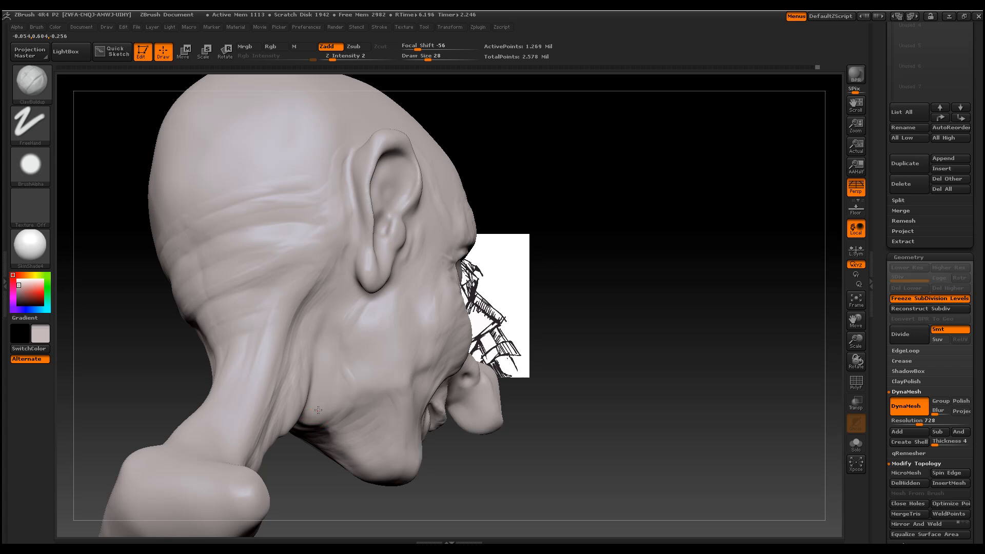
Sculpt wrinkles on the temple and above the ear, and check the whole face from the front
{"action": "left_click_drag", "start_coordinate": [793, 402], "coordinate": [707, 385]}
{"action": "mouse_move", "coordinate": [700, 301]}
{"action": "left_mouse_down"}
{"action": "mouse_move", "coordinate": [713, 335]}
{"action": "mouse_move", "coordinate": [688, 277]}
{"action": "mouse_move", "coordinate": [606, 260]}
{"action": "left_mouse_up"}
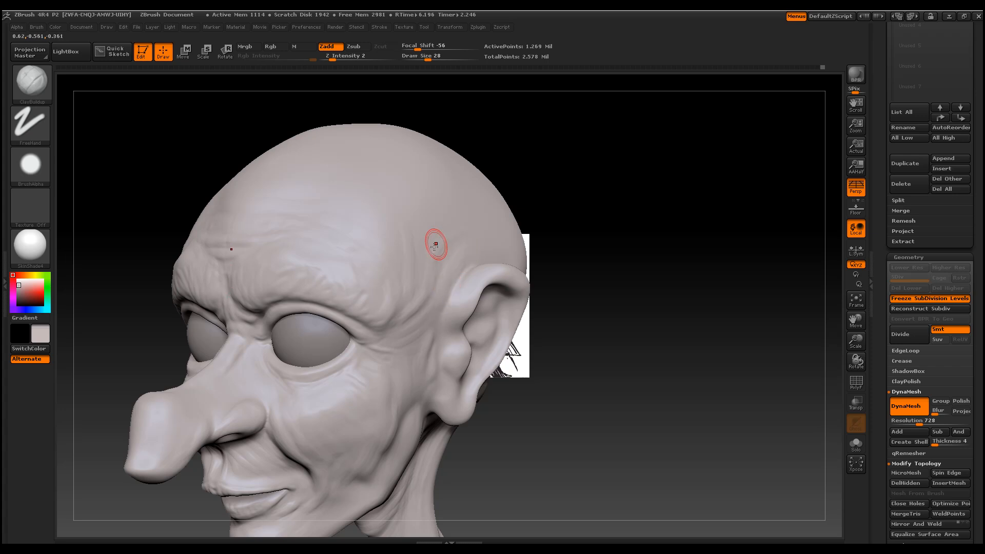
{"action": "mouse_move", "coordinate": [371, 206]}
{"action": "left_mouse_down"}
{"action": "mouse_move", "coordinate": [306, 201]}
{"action": "mouse_move", "coordinate": [339, 191]}
{"action": "mouse_move", "coordinate": [399, 221]}
{"action": "left_mouse_up"}
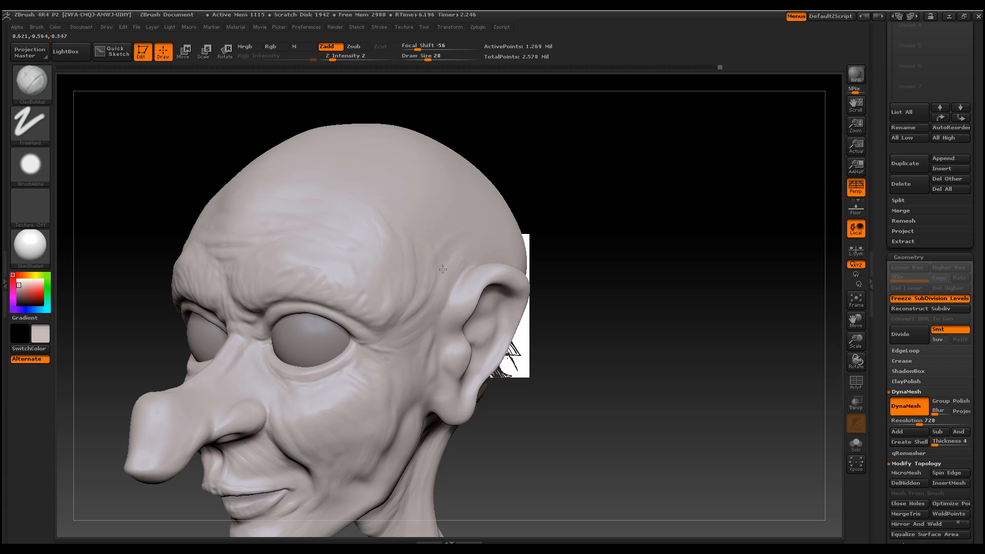
{"action": "left_click_drag", "start_coordinate": [667, 294], "coordinate": [519, 251]}
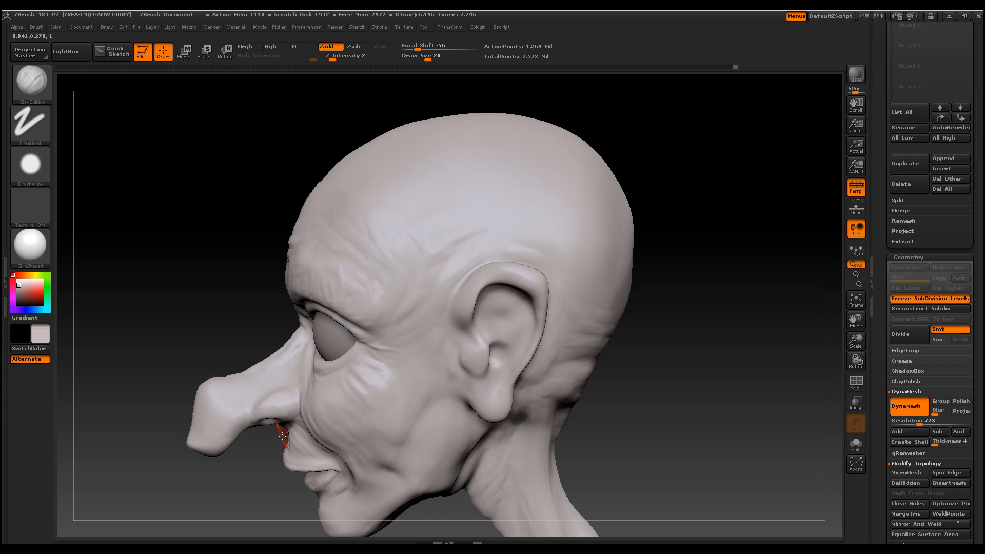
{"action": "mouse_move", "coordinate": [623, 448]}
{"action": "left_mouse_down"}
{"action": "mouse_move", "coordinate": [646, 447]}
{"action": "mouse_move", "coordinate": [649, 402]}
{"action": "mouse_move", "coordinate": [671, 407]}
{"action": "left_mouse_up"}
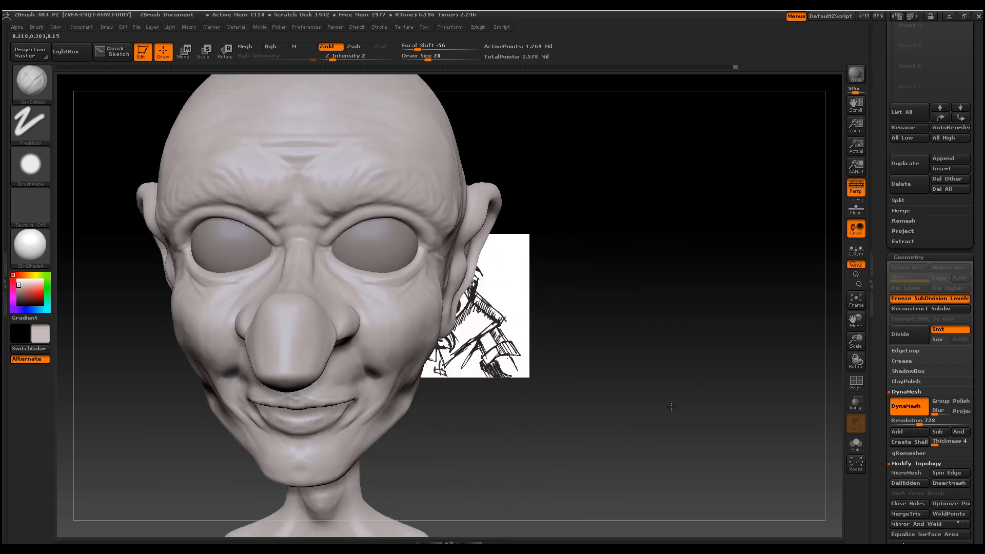
Load the cracked-skin Alpha 56 onto the current sculpting brush and set Draw Size to 84
{"action": "left_click_drag", "start_coordinate": [578, 378], "coordinate": [646, 401]}
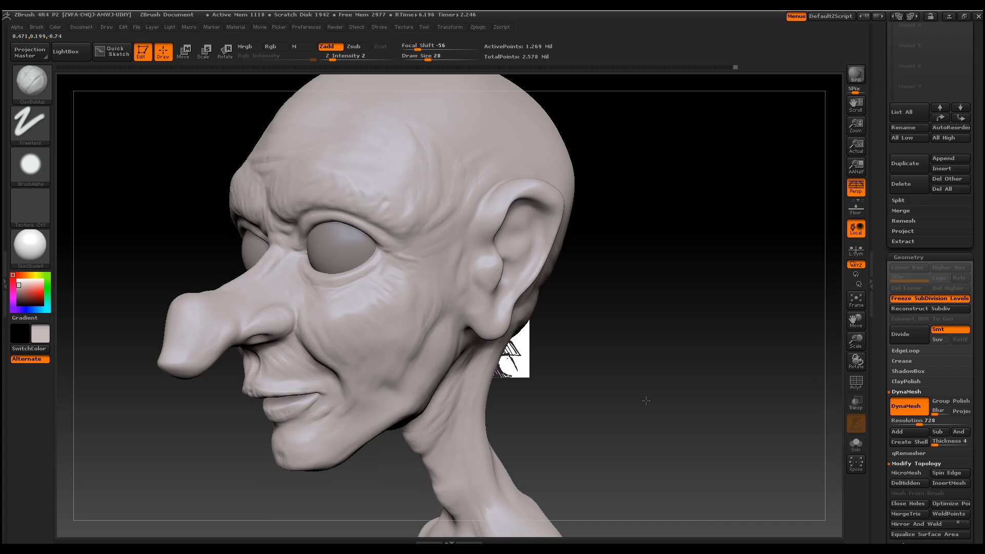
{"action": "key", "text": "shift"}
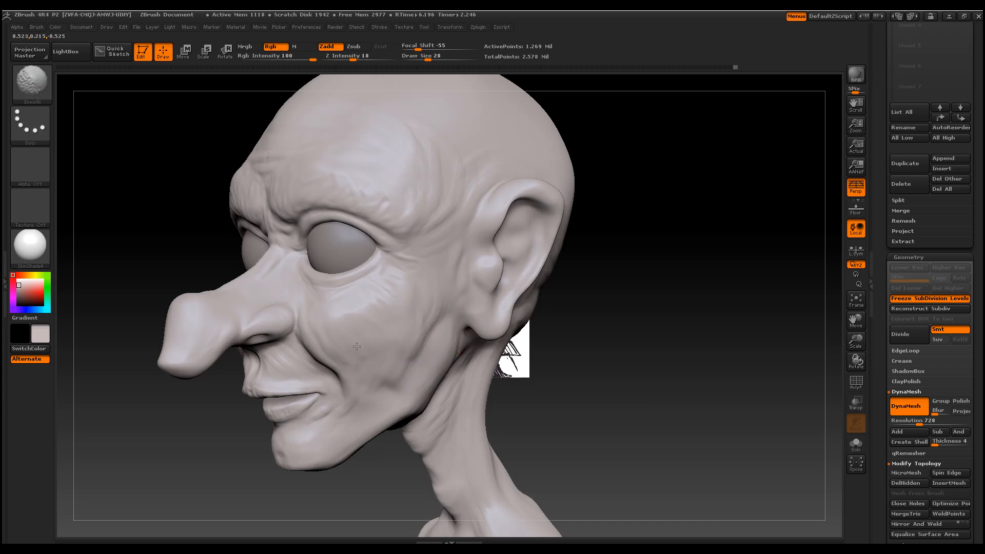
{"action": "left_click", "coordinate": [41, 84]}
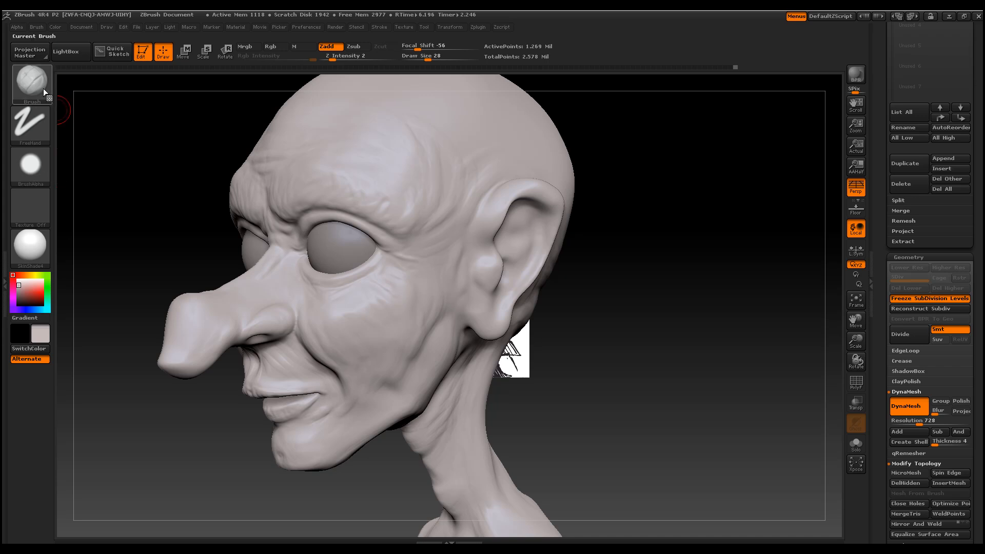
{"action": "left_click", "coordinate": [43, 88]}
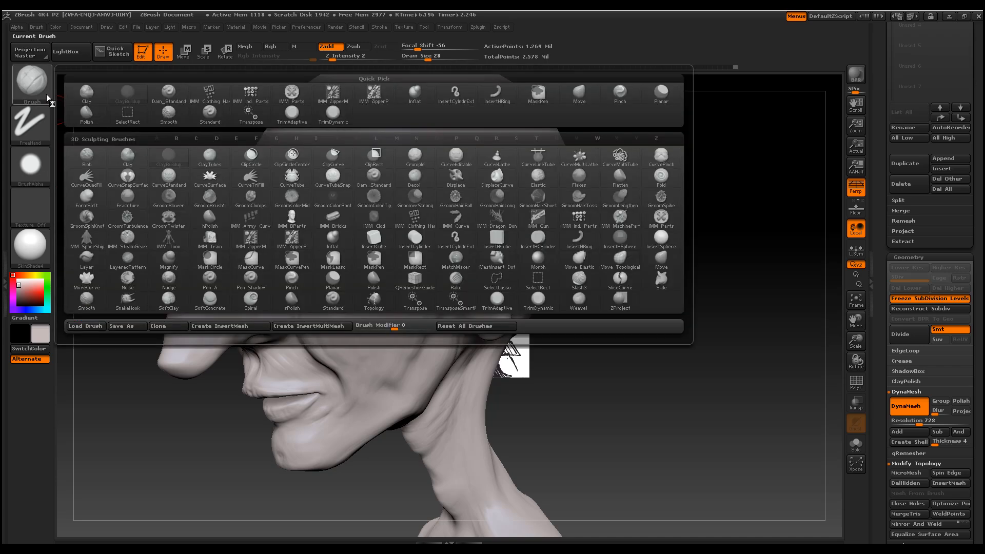
{"action": "left_click", "coordinate": [44, 168]}
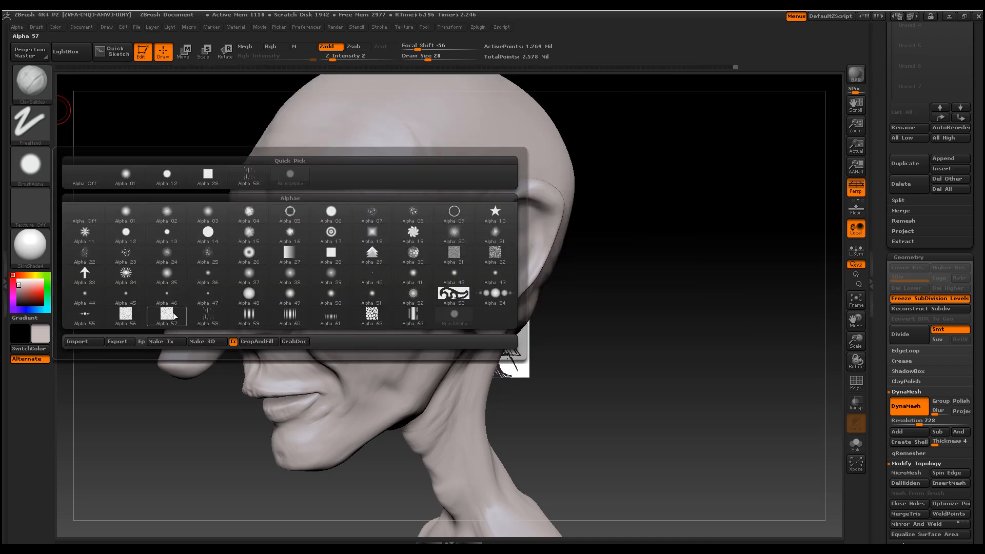
{"action": "mouse_move", "coordinate": [129, 323]}
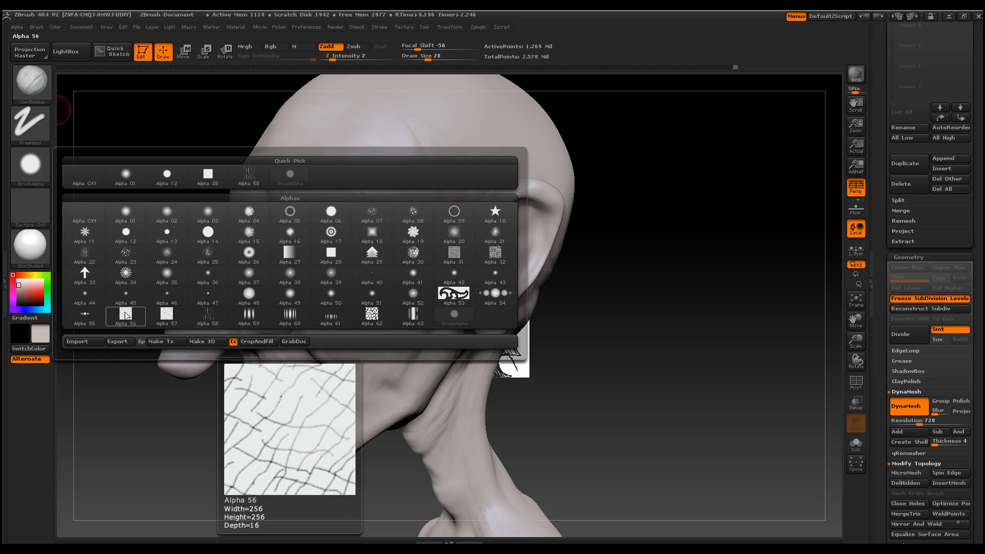
{"action": "left_click", "coordinate": [127, 315]}
{"action": "key", "text": "space"}
{"action": "left_click_drag", "start_coordinate": [429, 192], "coordinate": [446, 193]}
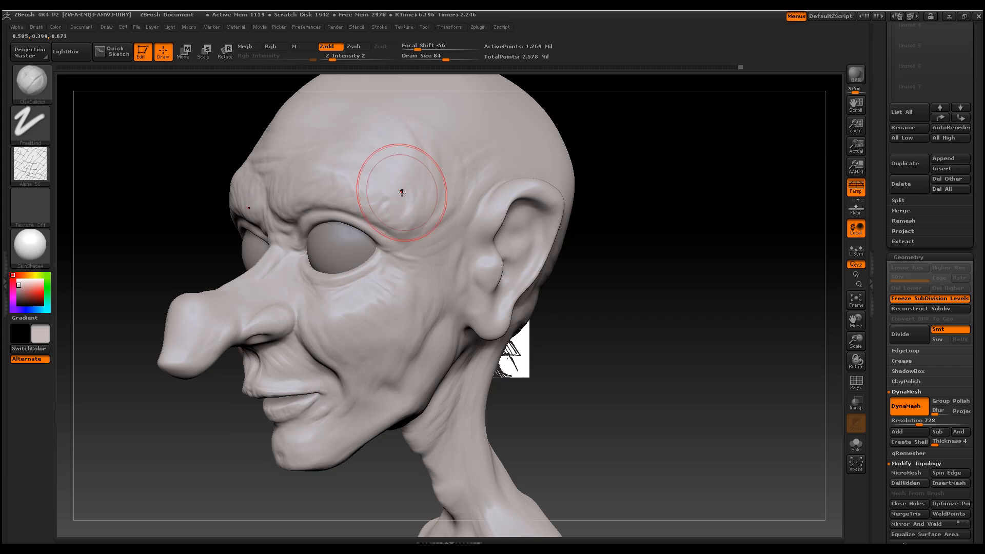
Brush the cracked-skin texture over the temple, cheek and jaw, lowering Z Intensity to 1
{"action": "mouse_move", "coordinate": [424, 206]}
{"action": "left_mouse_down"}
{"action": "mouse_move", "coordinate": [370, 176]}
{"action": "mouse_move", "coordinate": [345, 176]}
{"action": "left_mouse_up"}
{"action": "mouse_move", "coordinate": [407, 286]}
{"action": "left_mouse_down"}
{"action": "mouse_move", "coordinate": [395, 315]}
{"action": "mouse_move", "coordinate": [361, 319]}
{"action": "left_mouse_up"}
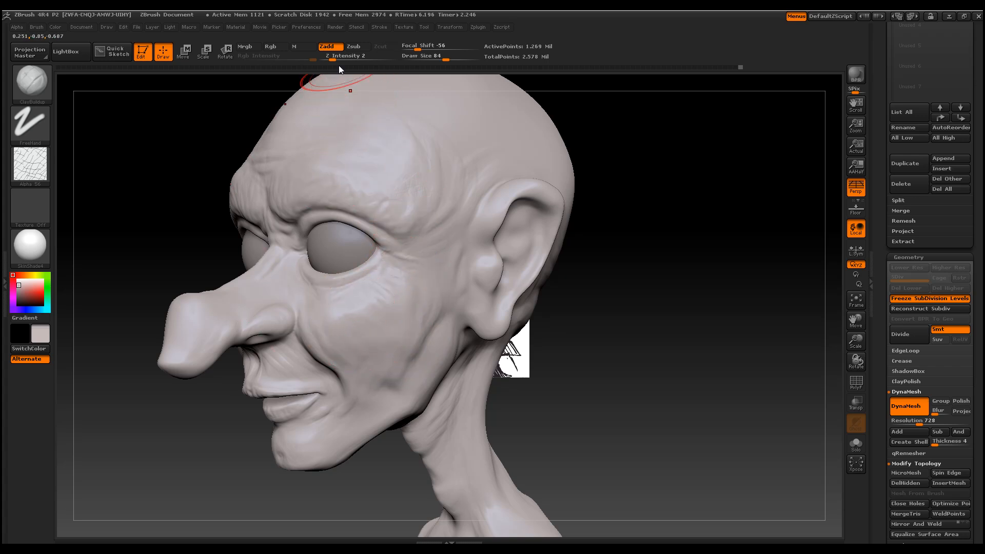
{"action": "mouse_move", "coordinate": [396, 315]}
{"action": "left_mouse_down"}
{"action": "mouse_move", "coordinate": [333, 309]}
{"action": "mouse_move", "coordinate": [372, 356]}
{"action": "left_mouse_up"}
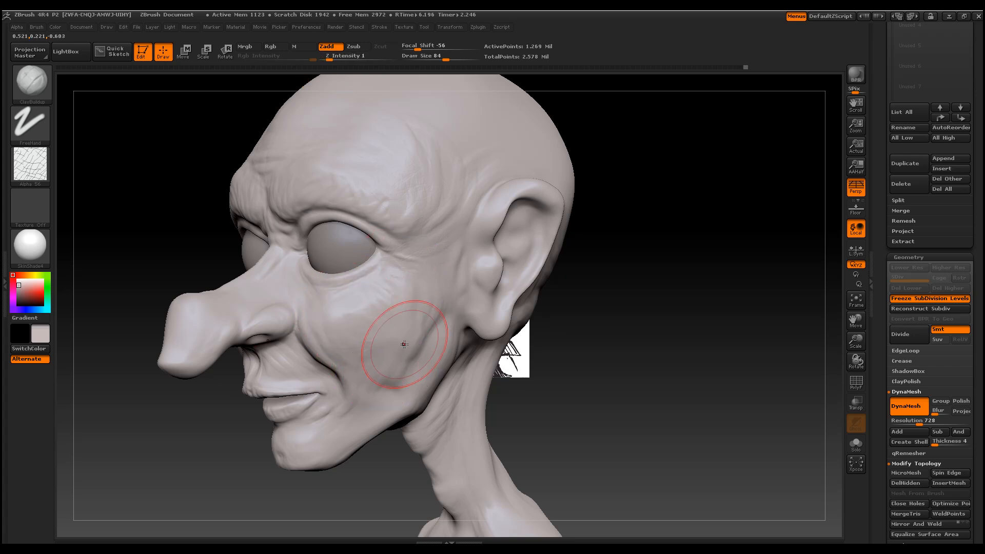
{"action": "mouse_move", "coordinate": [429, 307]}
{"action": "left_mouse_down"}
{"action": "mouse_move", "coordinate": [372, 300]}
{"action": "mouse_move", "coordinate": [328, 313]}
{"action": "mouse_move", "coordinate": [308, 267]}
{"action": "mouse_move", "coordinate": [344, 306]}
{"action": "mouse_move", "coordinate": [359, 359]}
{"action": "mouse_move", "coordinate": [315, 345]}
{"action": "mouse_move", "coordinate": [281, 364]}
{"action": "mouse_move", "coordinate": [336, 408]}
{"action": "mouse_move", "coordinate": [315, 440]}
{"action": "left_mouse_up"}
Texture the upper lip, cheek and side of the nose, and adjust the alpha's Seamless setting
{"action": "left_click_drag", "start_coordinate": [543, 405], "coordinate": [670, 419]}
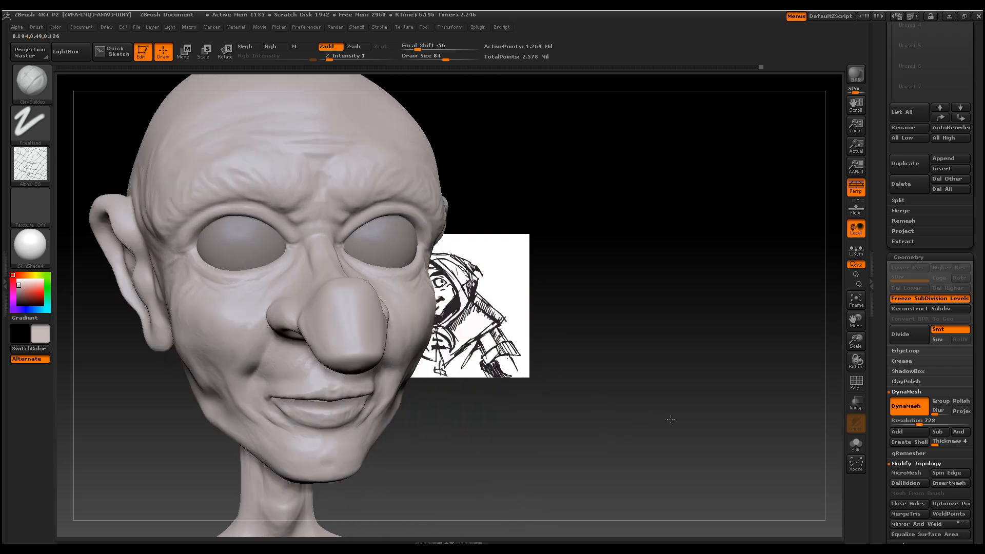
{"action": "mouse_move", "coordinate": [355, 374]}
{"action": "left_mouse_down"}
{"action": "mouse_move", "coordinate": [321, 328]}
{"action": "mouse_move", "coordinate": [275, 308]}
{"action": "mouse_move", "coordinate": [242, 325]}
{"action": "left_mouse_up"}
{"action": "left_click", "coordinate": [15, 29]}
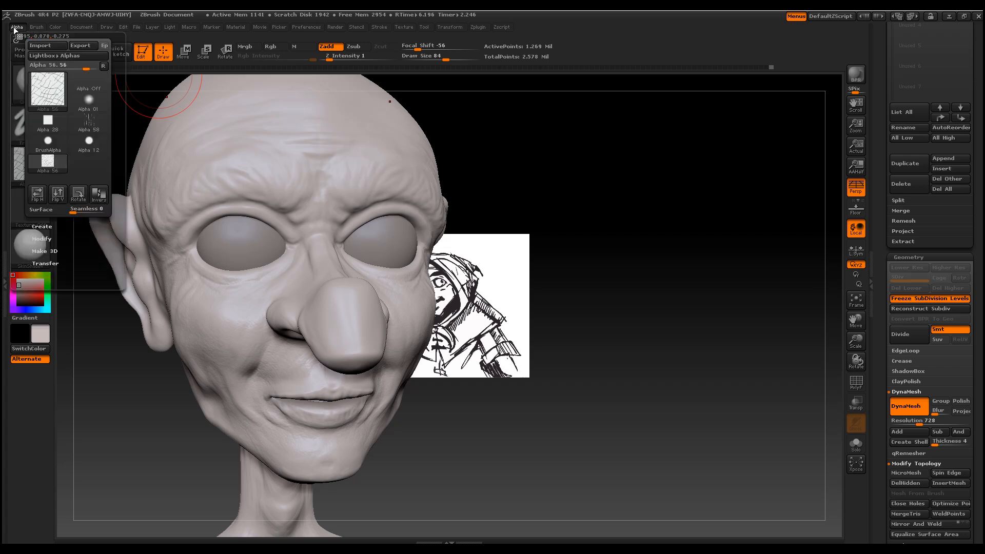
{"action": "left_click_drag", "start_coordinate": [85, 211], "coordinate": [96, 214]}
{"action": "mouse_move", "coordinate": [236, 337]}
{"action": "left_mouse_down"}
{"action": "mouse_move", "coordinate": [245, 307]}
{"action": "mouse_move", "coordinate": [289, 317]}
{"action": "mouse_move", "coordinate": [333, 308]}
{"action": "mouse_move", "coordinate": [330, 321]}
{"action": "mouse_move", "coordinate": [331, 298]}
{"action": "mouse_move", "coordinate": [299, 309]}
{"action": "mouse_move", "coordinate": [341, 293]}
{"action": "mouse_move", "coordinate": [321, 241]}
{"action": "mouse_move", "coordinate": [320, 288]}
{"action": "left_mouse_up"}
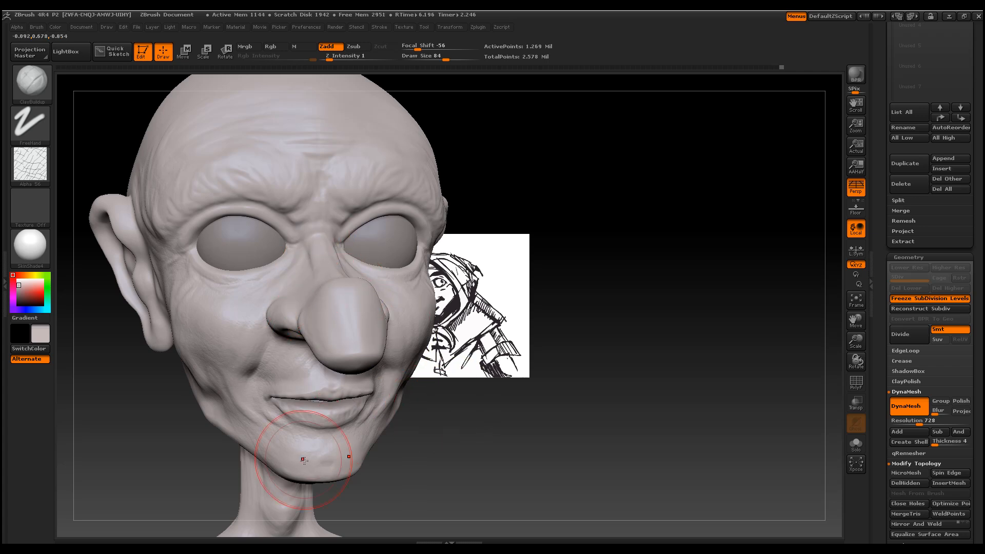
Brush the fine skin texture over the chin, the jaw and the area around the nostril
{"action": "left_click_drag", "start_coordinate": [557, 433], "coordinate": [525, 431]}
{"action": "mouse_move", "coordinate": [374, 458]}
{"action": "left_mouse_down"}
{"action": "mouse_move", "coordinate": [308, 451]}
{"action": "mouse_move", "coordinate": [368, 466]}
{"action": "mouse_move", "coordinate": [452, 454]}
{"action": "left_mouse_up"}
{"action": "left_click_drag", "start_coordinate": [551, 431], "coordinate": [495, 431]}
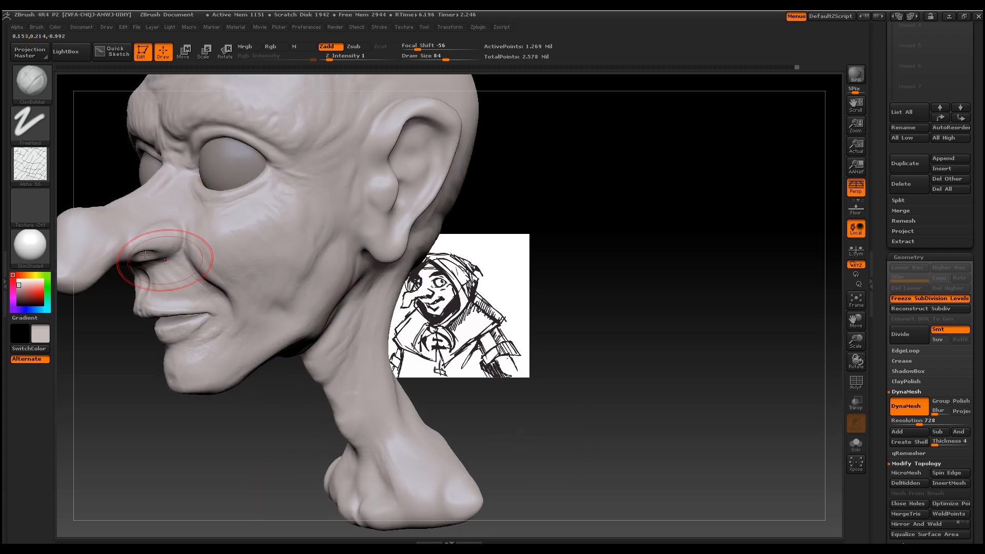
{"action": "left_click_drag", "start_coordinate": [612, 398], "coordinate": [697, 403]}
{"action": "mouse_move", "coordinate": [230, 226]}
{"action": "left_mouse_down"}
{"action": "mouse_move", "coordinate": [172, 260]}
{"action": "mouse_move", "coordinate": [205, 272]}
{"action": "mouse_move", "coordinate": [196, 261]}
{"action": "mouse_move", "coordinate": [178, 271]}
{"action": "left_mouse_up"}
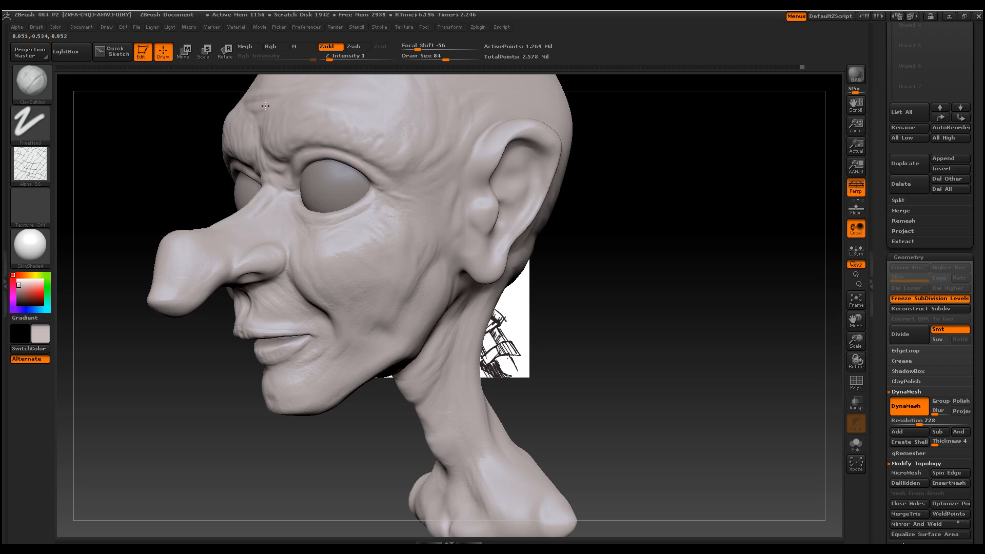
Texture the ear, the temple and the scalp around the ear with the cracked-skin alpha
{"action": "left_click_drag", "start_coordinate": [728, 365], "coordinate": [731, 445], "text": "alt"}
{"action": "mouse_move", "coordinate": [470, 311]}
{"action": "left_mouse_down"}
{"action": "mouse_move", "coordinate": [466, 324]}
{"action": "mouse_move", "coordinate": [477, 312]}
{"action": "left_mouse_up"}
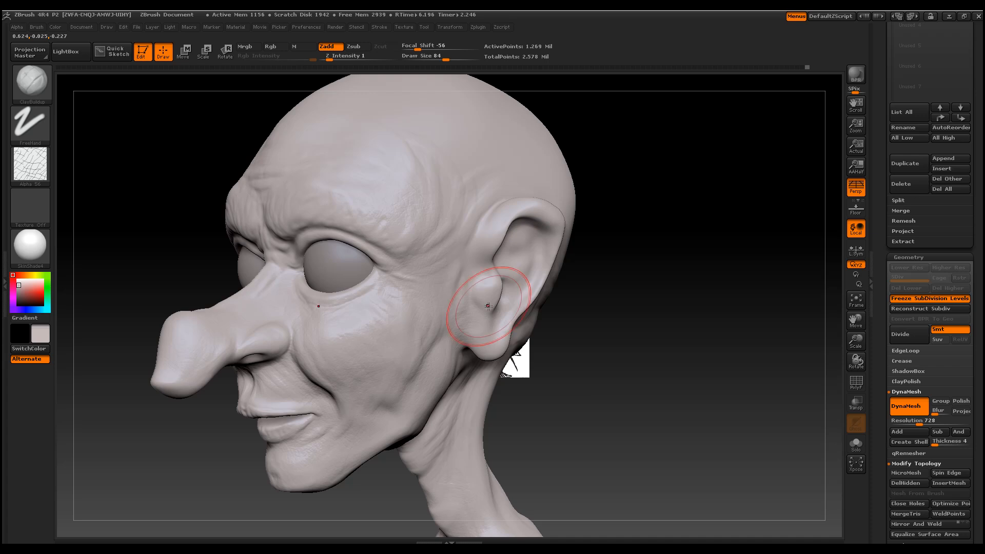
{"action": "mouse_move", "coordinate": [487, 241]}
{"action": "left_mouse_down"}
{"action": "mouse_move", "coordinate": [485, 250]}
{"action": "mouse_move", "coordinate": [510, 198]}
{"action": "left_mouse_up"}
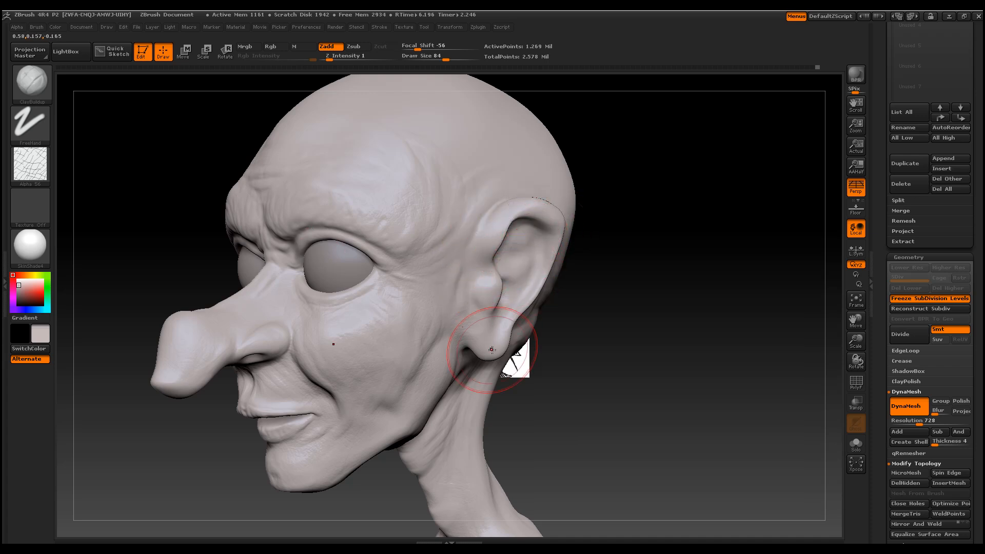
{"action": "left_click_drag", "start_coordinate": [572, 373], "coordinate": [557, 379]}
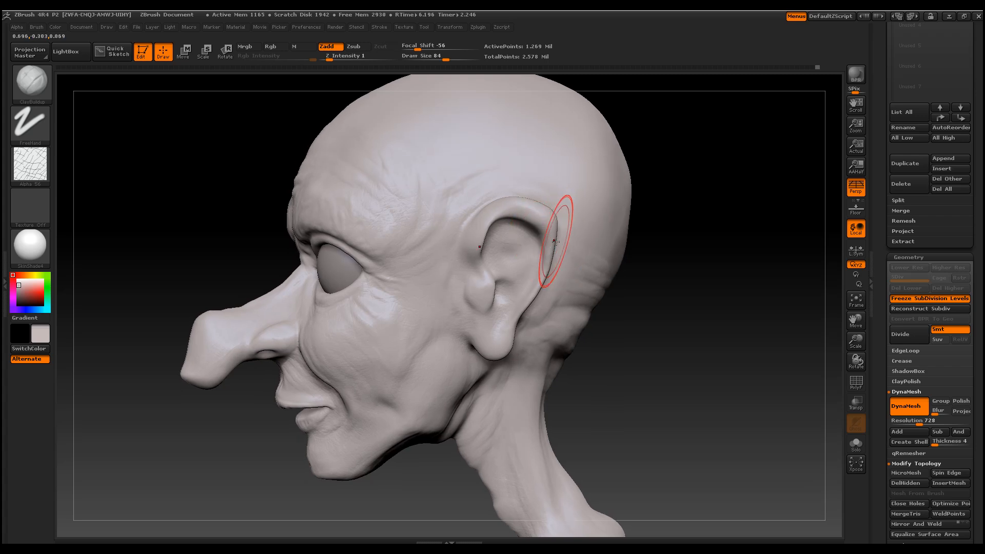
{"action": "left_click_drag", "start_coordinate": [501, 215], "coordinate": [489, 231]}
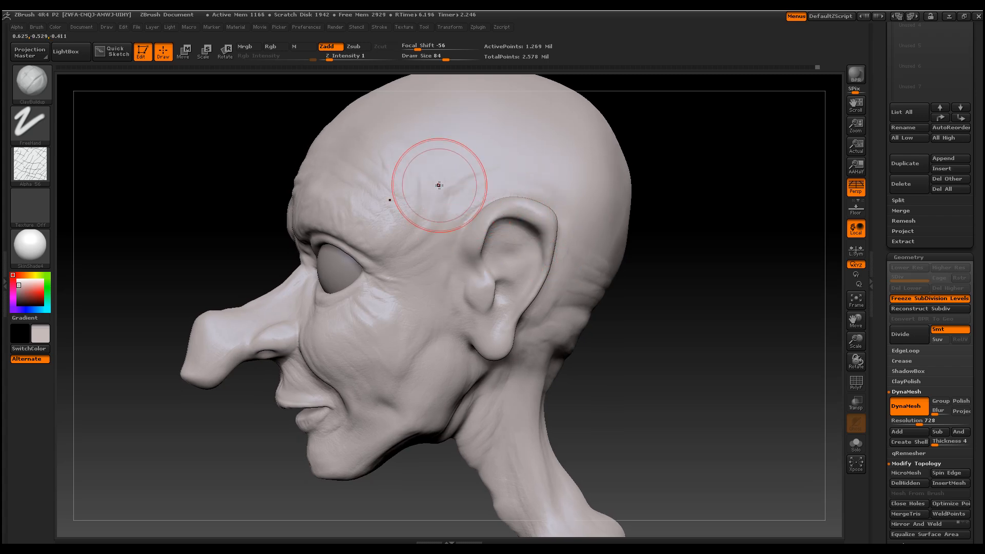
{"action": "left_click_drag", "start_coordinate": [545, 169], "coordinate": [582, 256]}
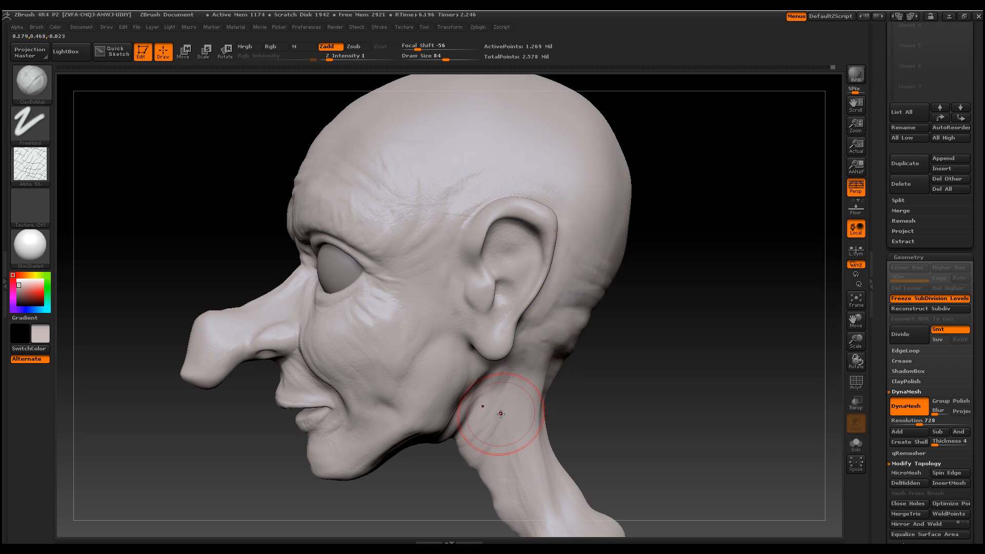
Brush the skin texture onto the neck and back of the head, and smooth the marks that are too strong on the scalp
{"action": "left_click_drag", "start_coordinate": [711, 418], "coordinate": [647, 359], "text": "alt"}
{"action": "left_click_drag", "start_coordinate": [568, 402], "coordinate": [488, 374]}
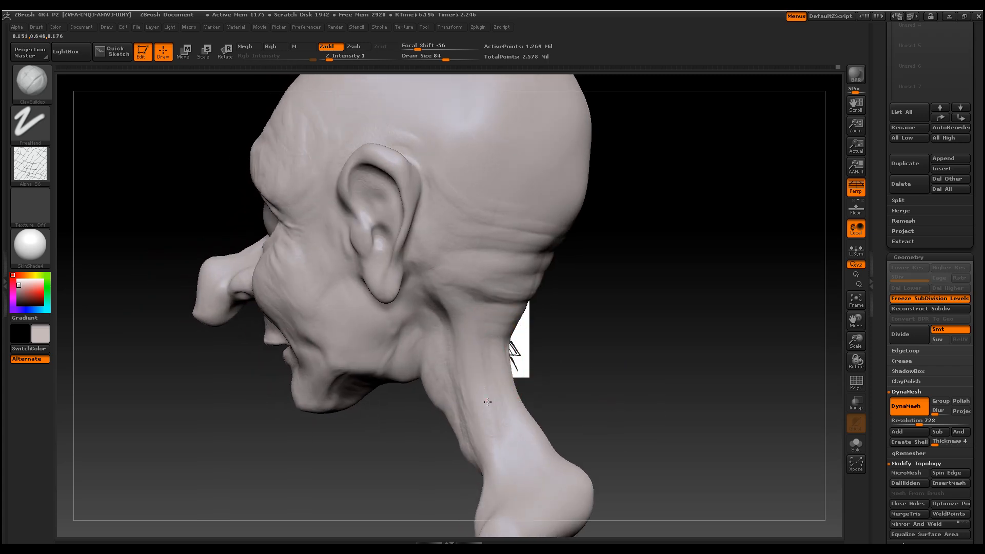
{"action": "left_click_drag", "start_coordinate": [523, 171], "coordinate": [512, 154]}
{"action": "left_click_drag", "start_coordinate": [603, 428], "coordinate": [522, 443]}
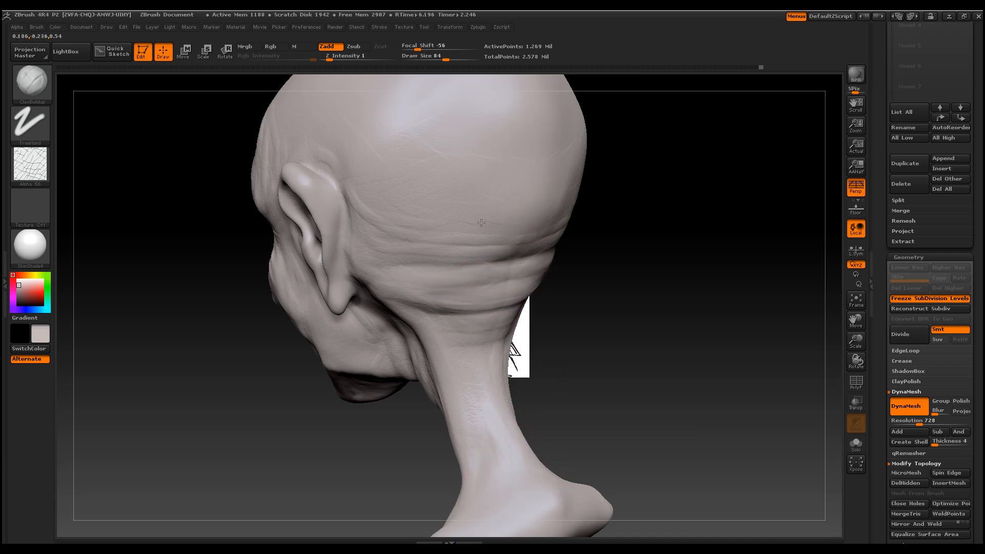
{"action": "mouse_move", "coordinate": [383, 177]}
{"action": "left_mouse_down"}
{"action": "mouse_move", "coordinate": [359, 151]}
{"action": "mouse_move", "coordinate": [436, 164]}
{"action": "left_mouse_up"}
{"action": "left_click_drag", "start_coordinate": [499, 177], "coordinate": [469, 157]}
{"action": "key", "text": "shift"}
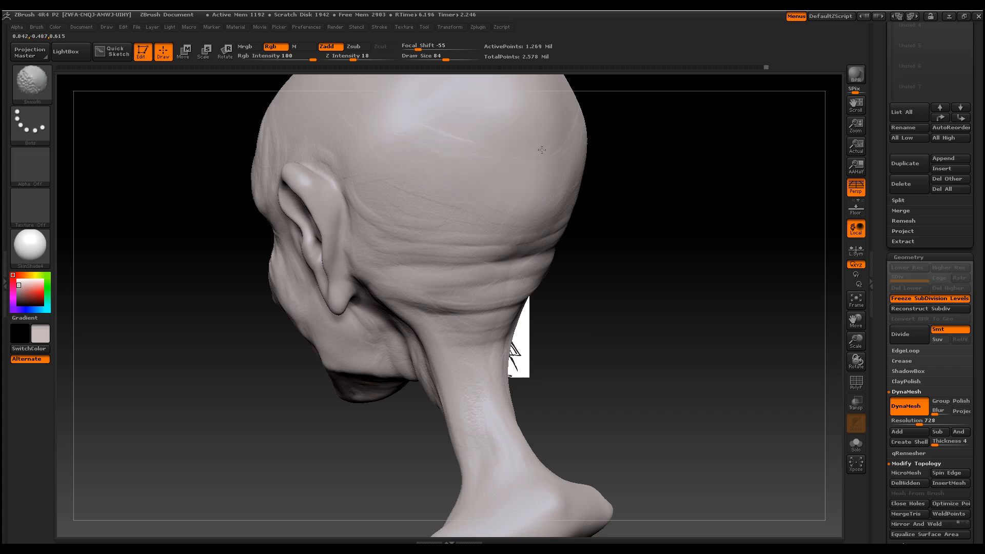
{"action": "left_click_drag", "start_coordinate": [424, 139], "coordinate": [420, 187], "text": "shift"}
Set the textured brush to Draw Size 133 and Z Intensity 2
{"action": "mouse_move", "coordinate": [601, 350]}
{"action": "left_mouse_down"}
{"action": "mouse_move", "coordinate": [649, 341]}
{"action": "mouse_move", "coordinate": [655, 321]}
{"action": "mouse_move", "coordinate": [642, 323]}
{"action": "mouse_move", "coordinate": [666, 341]}
{"action": "mouse_move", "coordinate": [139, 139]}
{"action": "left_mouse_up"}
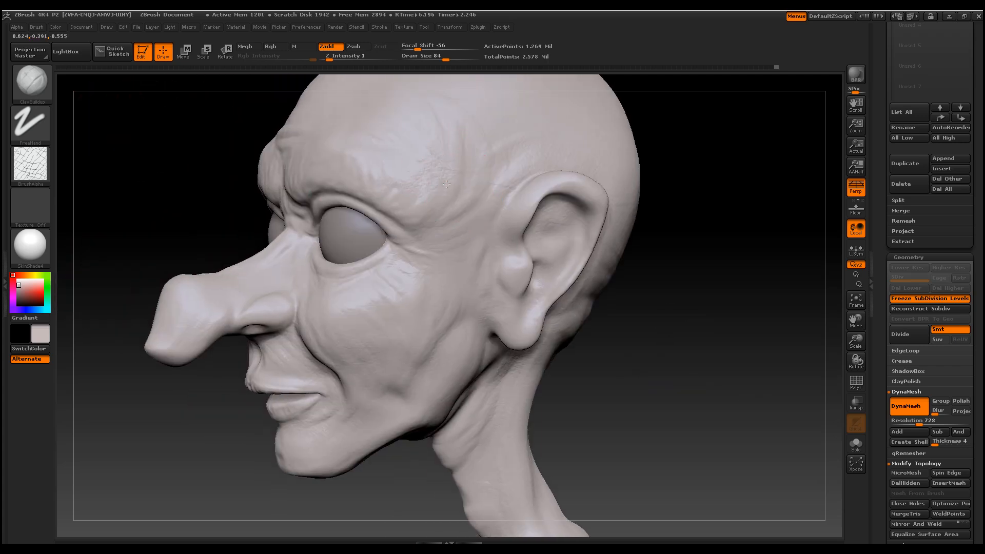
{"action": "key", "text": "space"}
{"action": "left_click_drag", "start_coordinate": [445, 186], "coordinate": [463, 186]}
{"action": "left_click_drag", "start_coordinate": [328, 58], "coordinate": [332, 58]}
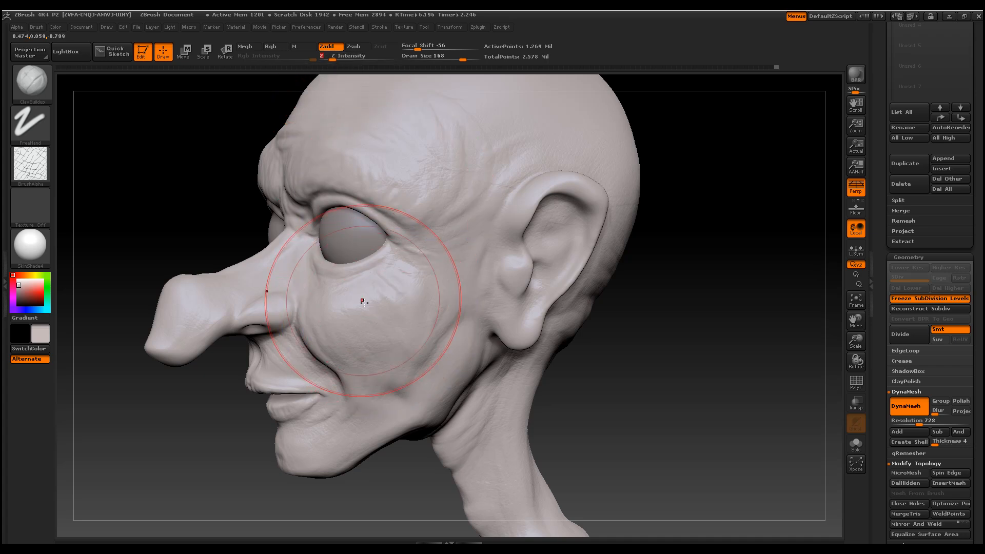
{"action": "key", "text": "space"}
{"action": "left_click_drag", "start_coordinate": [388, 297], "coordinate": [379, 296]}
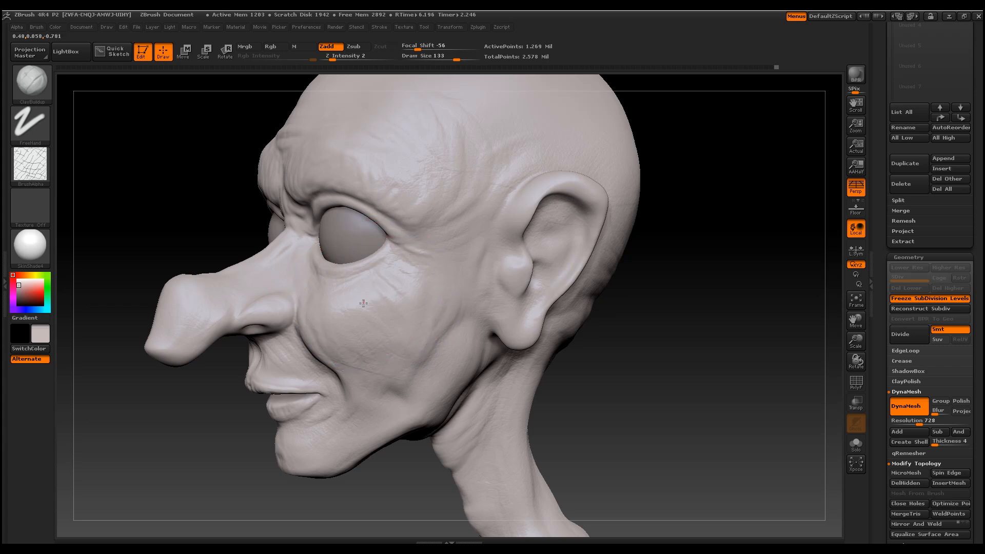
Apply larger cracked-skin texture over the cheek and brow, softening it lightly
{"action": "mouse_move", "coordinate": [377, 359]}
{"action": "left_mouse_down", "text": "shift"}
{"action": "mouse_move", "coordinate": [362, 354]}
{"action": "mouse_move", "coordinate": [376, 360]}
{"action": "left_mouse_up", "text": "shift"}
{"action": "mouse_move", "coordinate": [396, 307]}
{"action": "left_mouse_down", "text": "shift"}
{"action": "mouse_move", "coordinate": [417, 291]}
{"action": "mouse_move", "coordinate": [405, 295]}
{"action": "left_mouse_up", "text": "shift"}
{"action": "mouse_move", "coordinate": [382, 354]}
{"action": "left_mouse_down", "text": "shift"}
{"action": "mouse_move", "coordinate": [375, 370]}
{"action": "mouse_move", "coordinate": [444, 345]}
{"action": "mouse_move", "coordinate": [405, 297]}
{"action": "mouse_move", "coordinate": [387, 331]}
{"action": "mouse_move", "coordinate": [379, 320]}
{"action": "mouse_move", "coordinate": [372, 328]}
{"action": "left_mouse_up", "text": "shift"}
{"action": "mouse_move", "coordinate": [622, 408]}
{"action": "left_mouse_down"}
{"action": "mouse_move", "coordinate": [590, 370]}
{"action": "mouse_move", "coordinate": [621, 343]}
{"action": "left_mouse_up"}
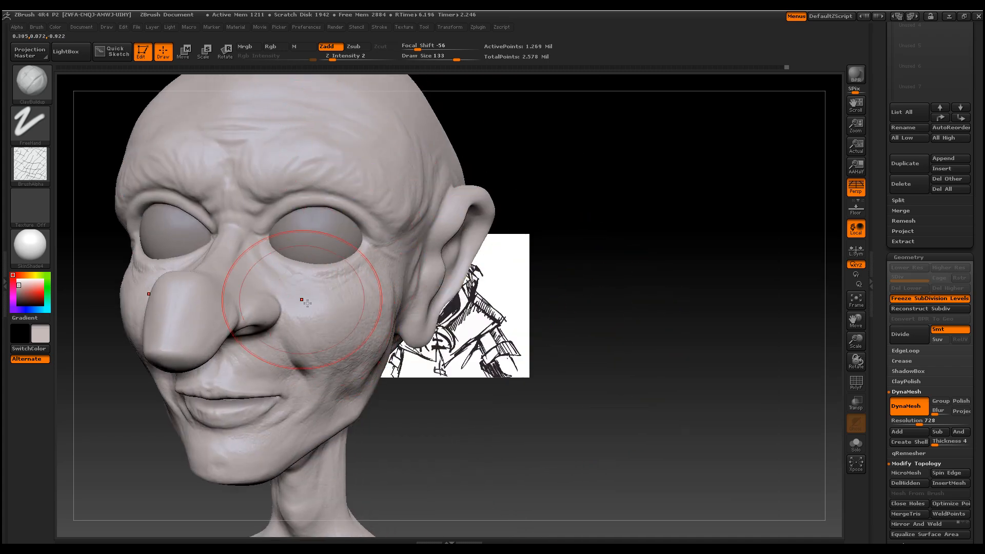
{"action": "mouse_move", "coordinate": [340, 164]}
{"action": "left_mouse_down", "text": "shift"}
{"action": "mouse_move", "coordinate": [288, 126]}
{"action": "mouse_move", "coordinate": [380, 167]}
{"action": "left_mouse_up", "text": "shift"}
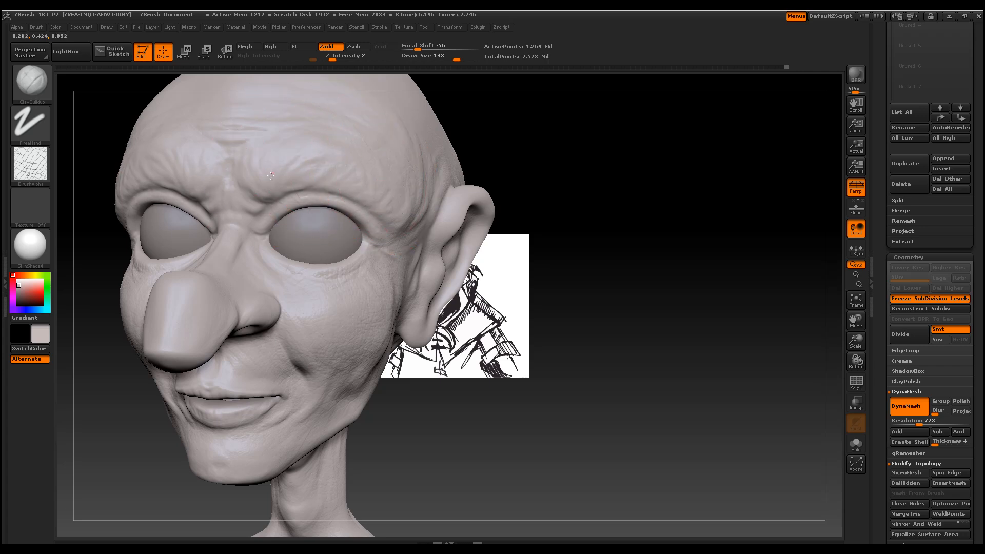
Switch to the speckled Alpha 07 with Draw Size 44 and Z Intensity 4, and stipple pores under the eyes
{"action": "left_click_drag", "start_coordinate": [660, 325], "coordinate": [818, 376]}
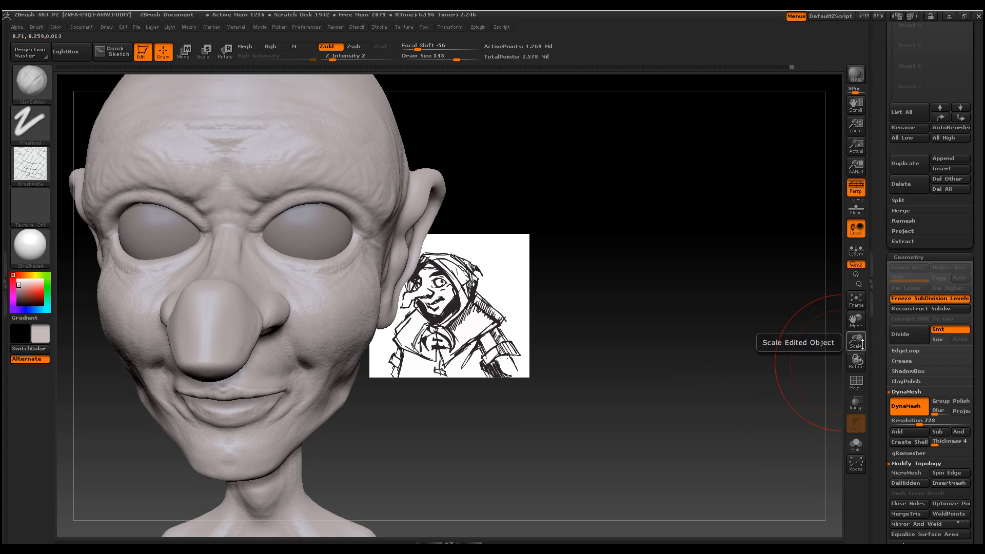
{"action": "left_click", "coordinate": [35, 175]}
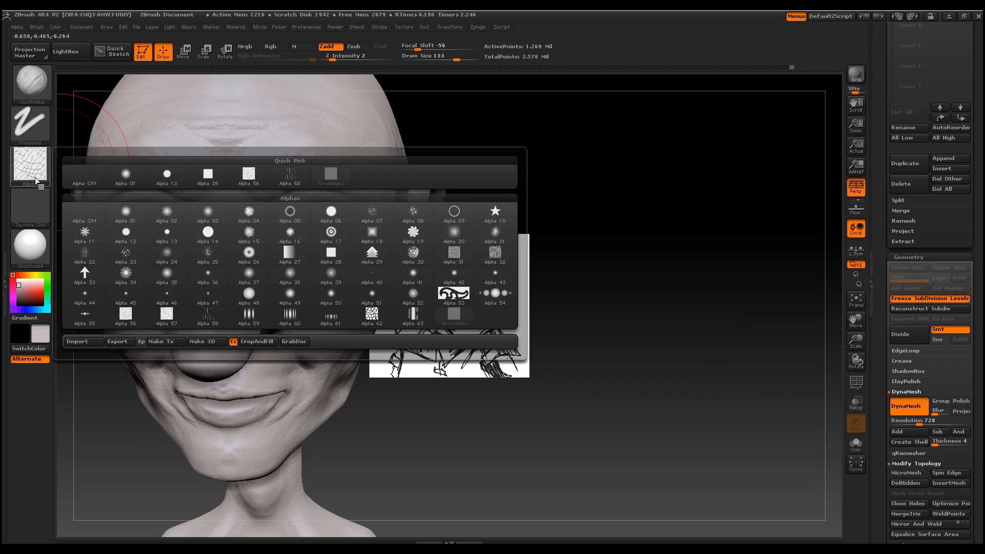
{"action": "left_click", "coordinate": [383, 213]}
{"action": "key", "text": "space"}
{"action": "left_click_drag", "start_coordinate": [324, 290], "coordinate": [298, 283]}
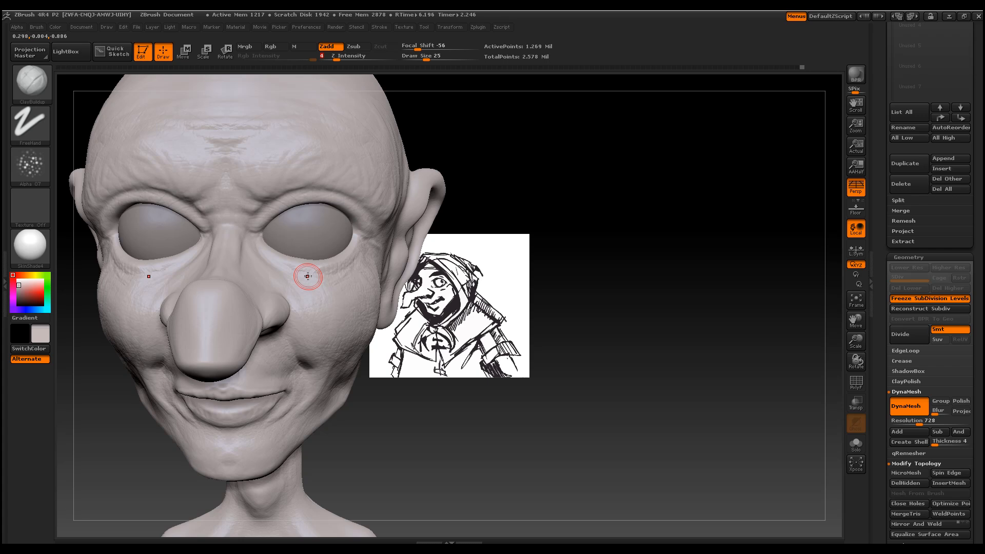
{"action": "left_click_drag", "start_coordinate": [316, 279], "coordinate": [311, 277]}
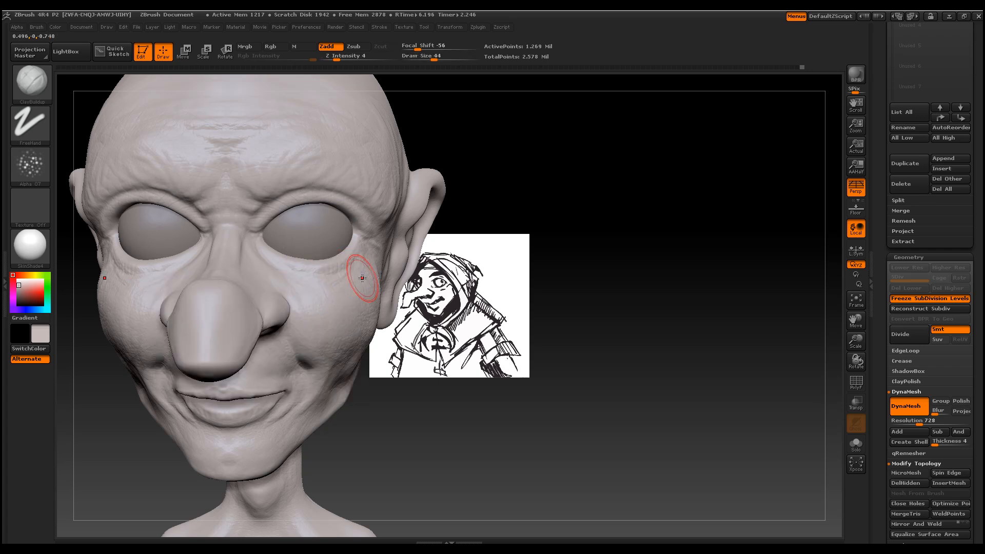
{"action": "left_click_drag", "start_coordinate": [306, 288], "coordinate": [272, 266]}
Set Draw Size to 84, stipple pores over the brow, cheeks and jaw, and turn the brush alpha off
{"action": "left_click_drag", "start_coordinate": [611, 320], "coordinate": [348, 300]}
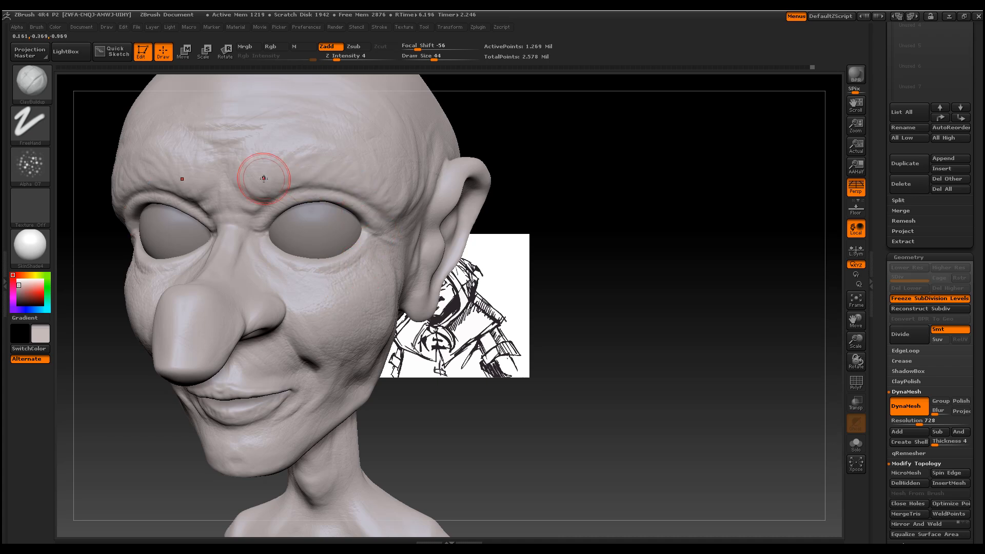
{"action": "key", "text": "space"}
{"action": "left_click_drag", "start_coordinate": [290, 169], "coordinate": [308, 169]}
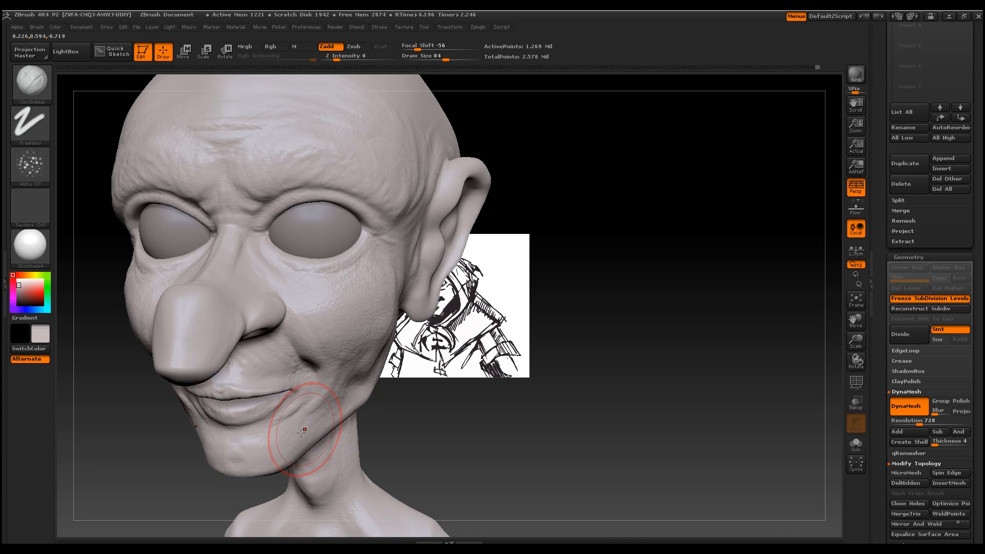
{"action": "left_click_drag", "start_coordinate": [459, 469], "coordinate": [419, 459]}
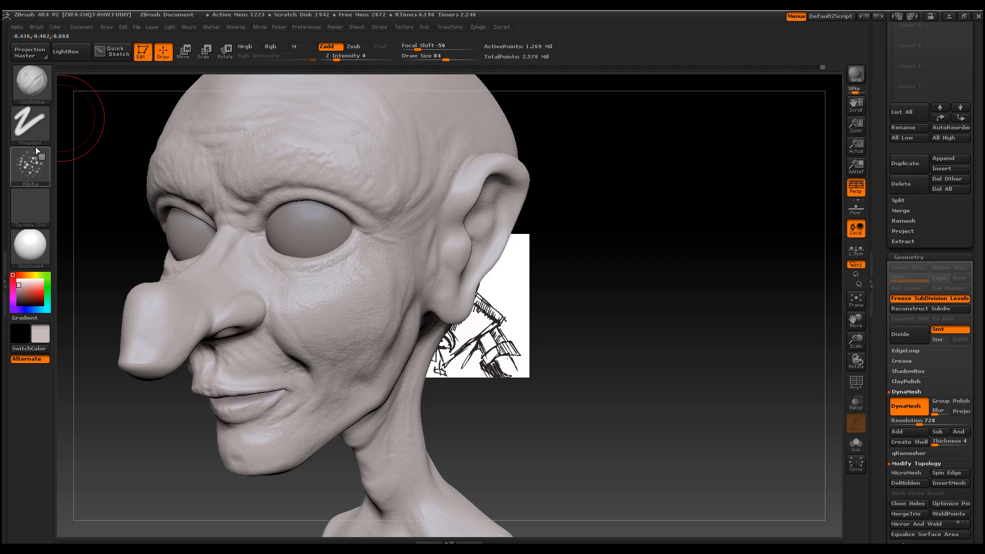
{"action": "left_click", "coordinate": [35, 156]}
{"action": "left_click", "coordinate": [93, 179]}
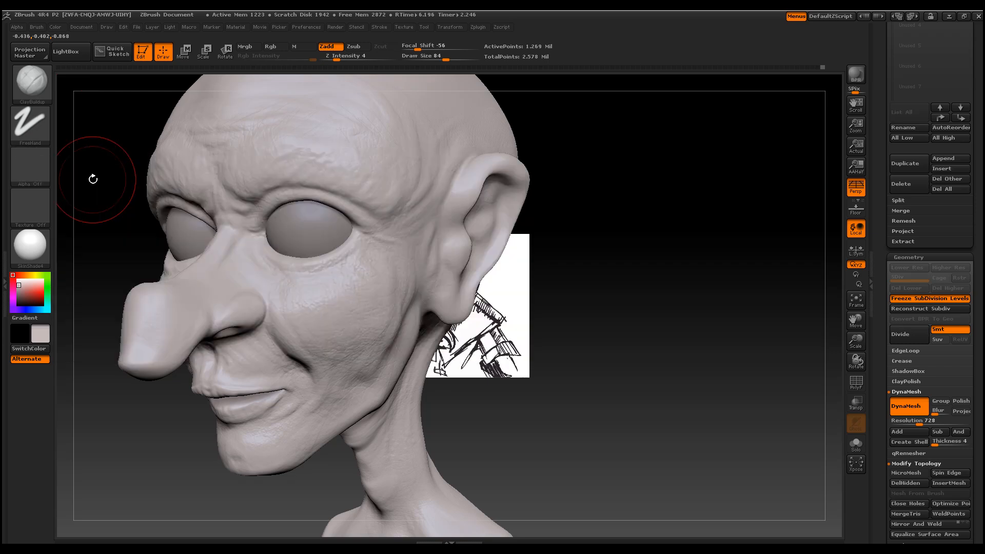
Refine the small wrinkles around the eyes and nose bridge, reducing Draw Size to 13 and 5 and raising Z Intensity to 9
{"action": "key", "text": "space"}
{"action": "left_click_drag", "start_coordinate": [306, 276], "coordinate": [293, 276]}
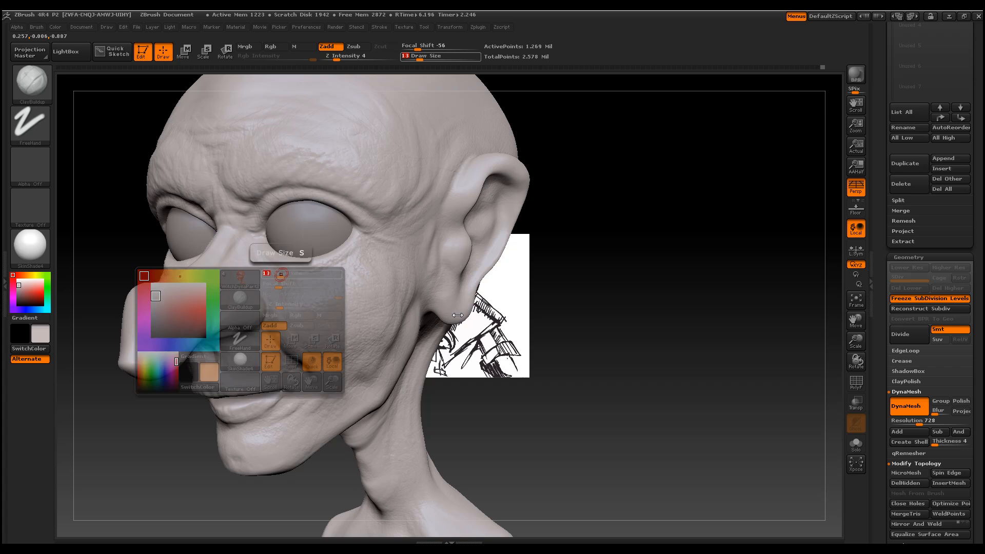
{"action": "left_click_drag", "start_coordinate": [855, 340], "coordinate": [872, 370]}
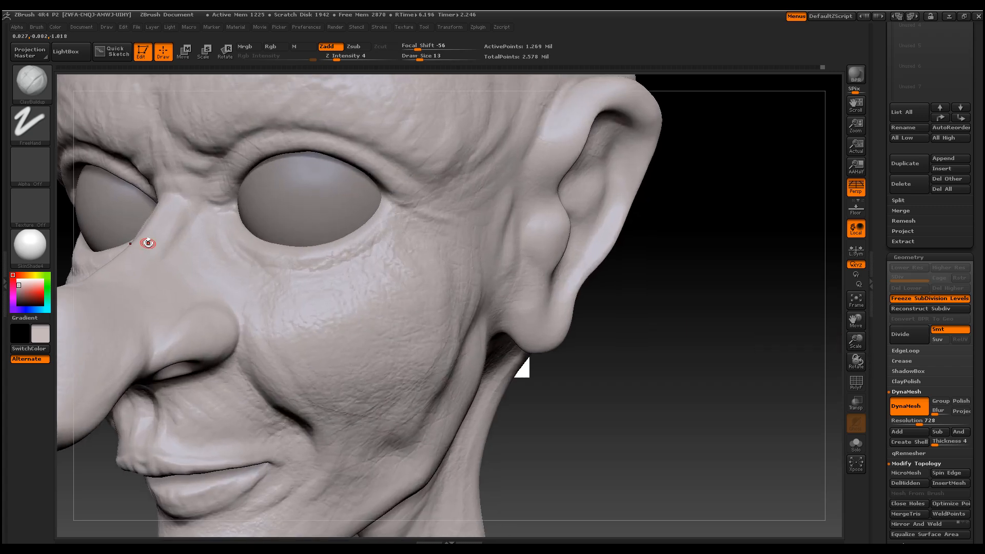
{"action": "key", "text": "space"}
{"action": "left_click_drag", "start_coordinate": [222, 227], "coordinate": [221, 225]}
{"action": "left_click", "coordinate": [343, 59]}
{"action": "key", "text": "ctrl"}
{"action": "left_click_drag", "start_coordinate": [856, 341], "coordinate": [646, 347]}
{"action": "key", "text": "ctrl"}
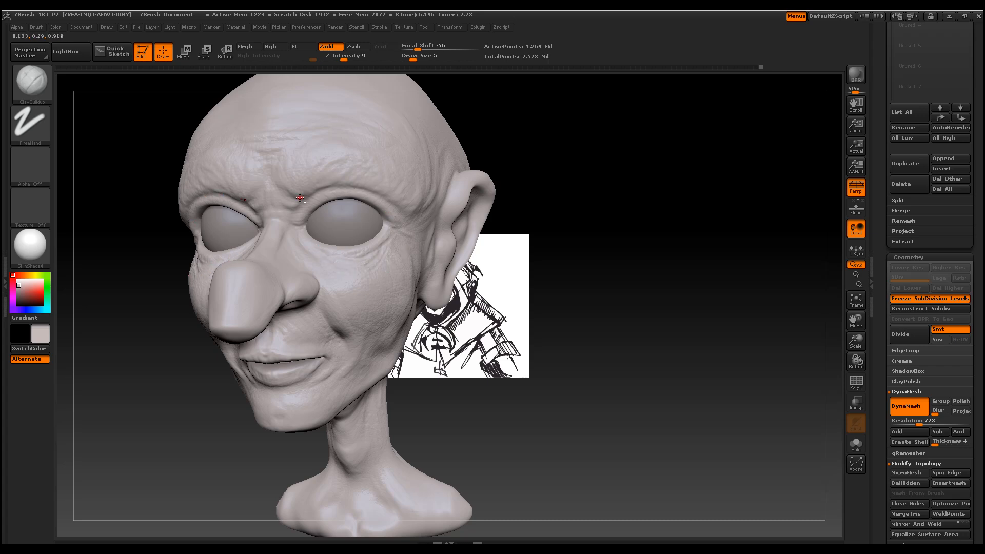
Set Draw Size to 9 and Z Intensity to 4, and build up a small wart on the chin
{"action": "key", "text": "space"}
{"action": "left_click_drag", "start_coordinate": [283, 194], "coordinate": [286, 194]}
{"action": "left_click_drag", "start_coordinate": [341, 59], "coordinate": [337, 59]}
{"action": "left_click_drag", "start_coordinate": [565, 220], "coordinate": [487, 217]}
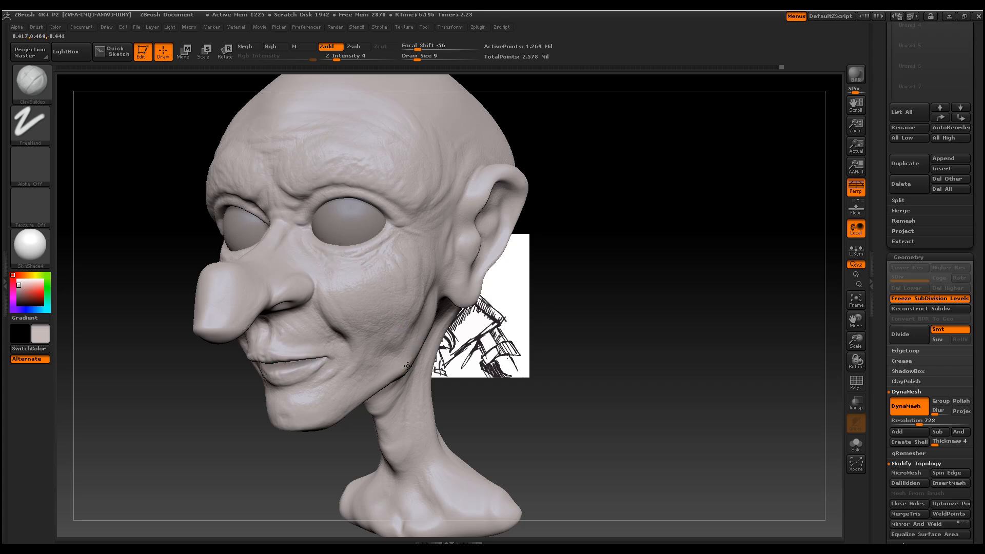
{"action": "left_click_drag", "start_coordinate": [543, 395], "coordinate": [493, 394]}
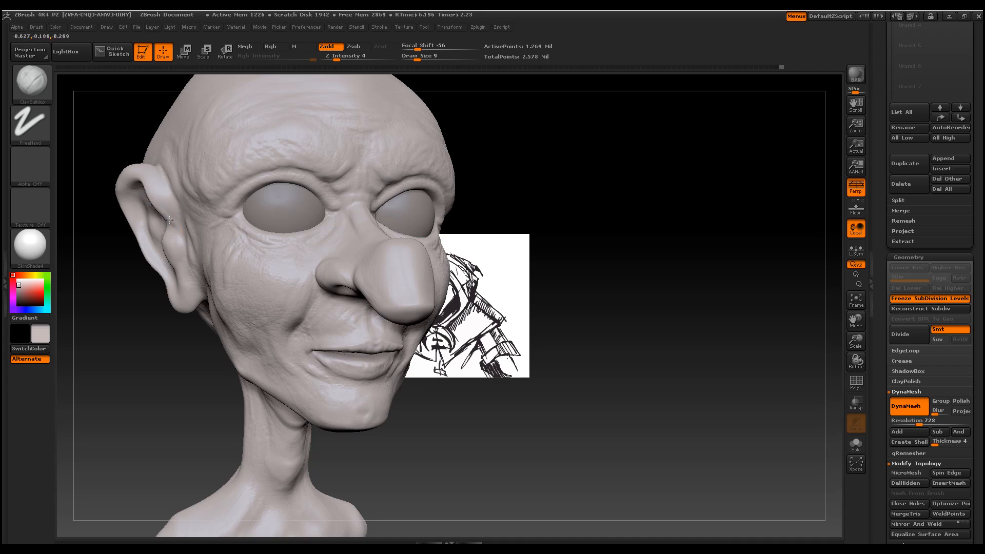
{"action": "left_click_drag", "start_coordinate": [122, 331], "coordinate": [173, 226]}
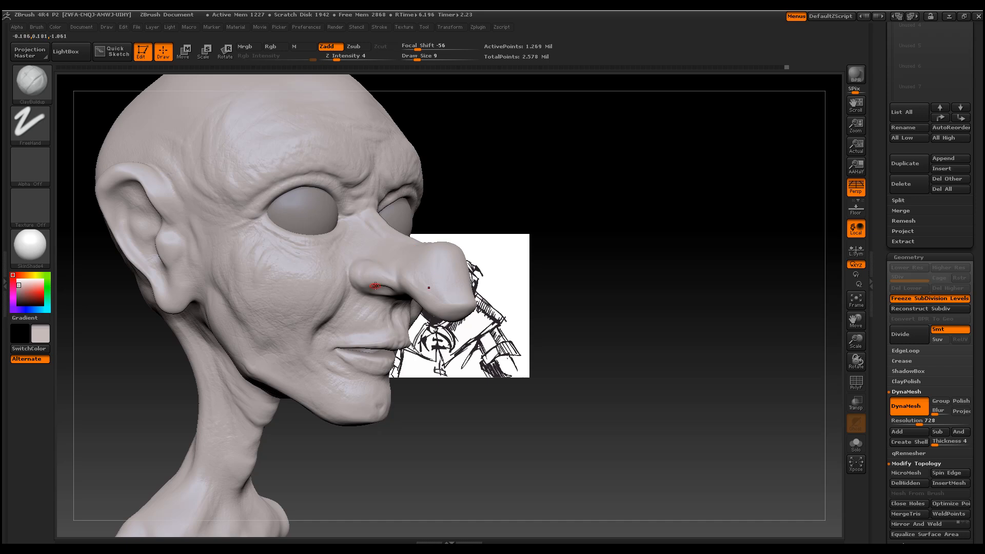
Build up a small round wart on one side of the nose tip
{"action": "left_click_drag", "start_coordinate": [631, 279], "coordinate": [572, 288]}
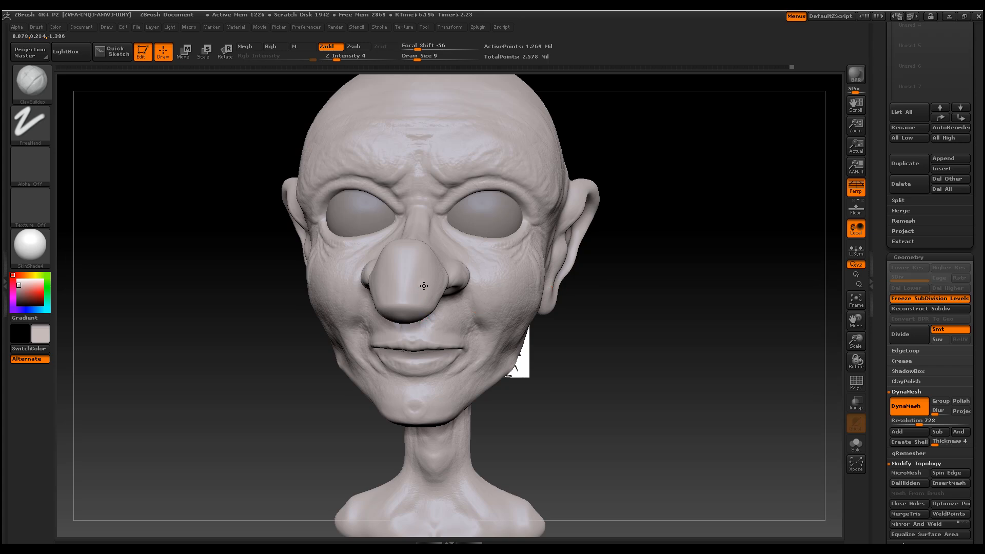
{"action": "left_click_drag", "start_coordinate": [527, 328], "coordinate": [429, 286]}
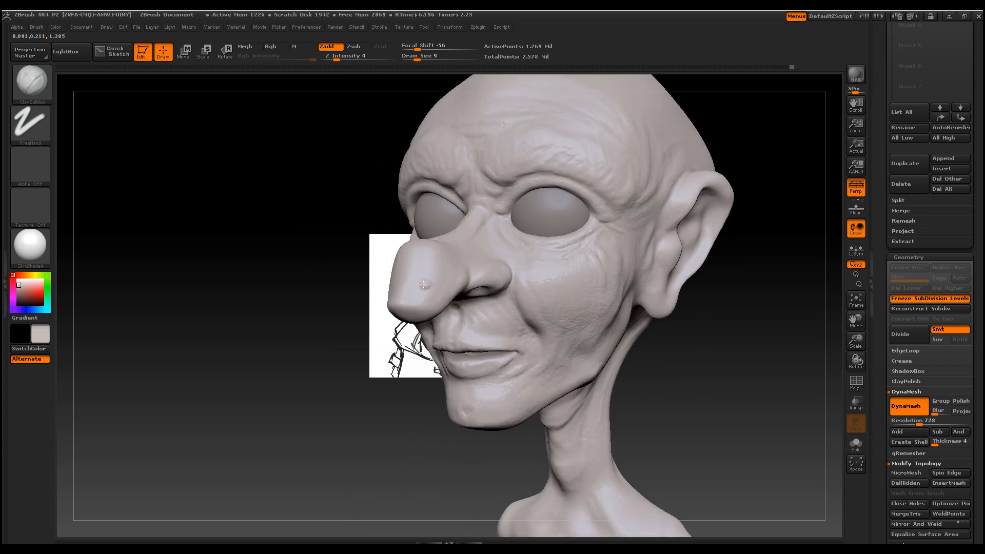
{"action": "left_click_drag", "start_coordinate": [425, 281], "coordinate": [484, 229]}
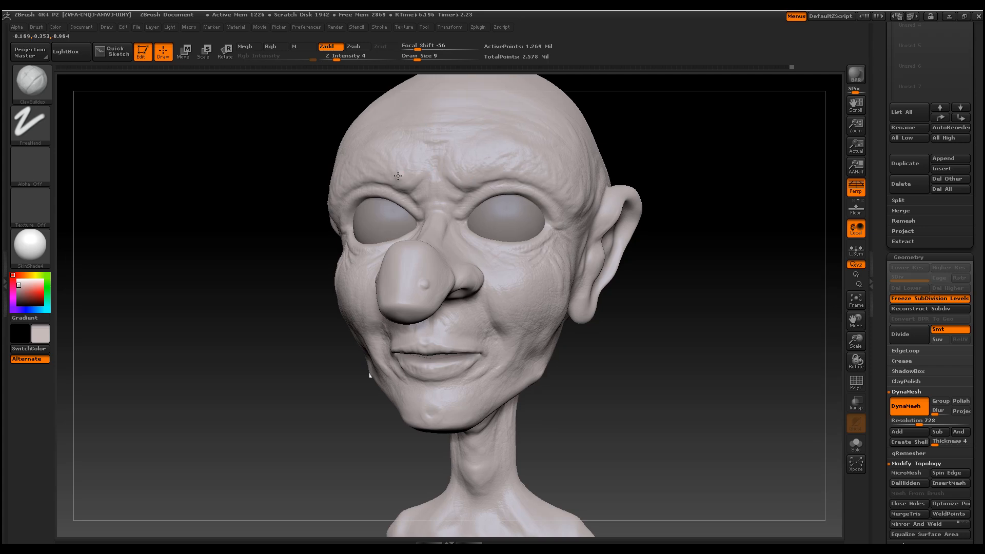
Add a wart above one eyebrow, and set Draw Size to 7 for a second, smaller wart on the chin
{"action": "key", "text": "space"}
{"action": "left_click_drag", "start_coordinate": [500, 169], "coordinate": [493, 170]}
{"action": "left_click_drag", "start_coordinate": [562, 429], "coordinate": [572, 429]}
{"action": "key", "text": "space"}
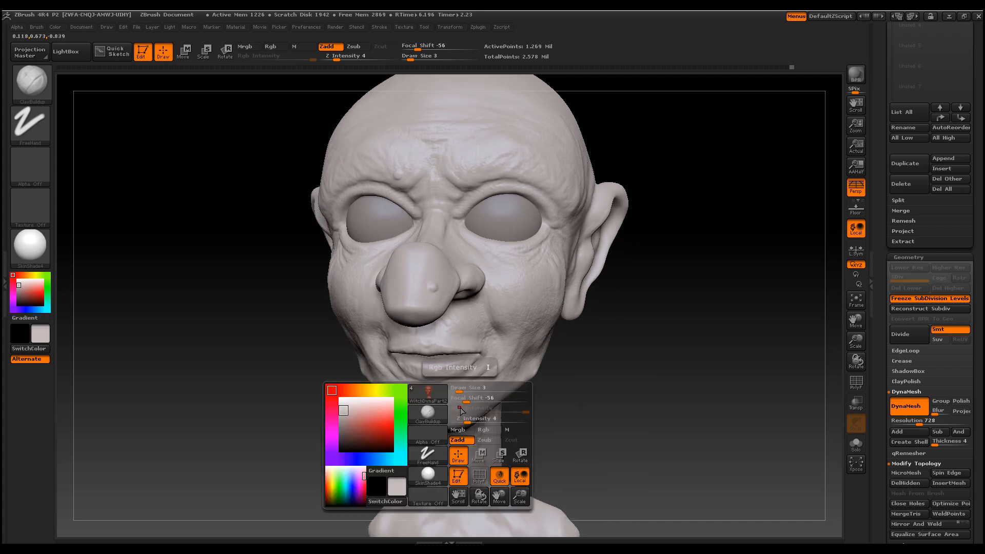
{"action": "left_click_drag", "start_coordinate": [460, 390], "coordinate": [465, 391]}
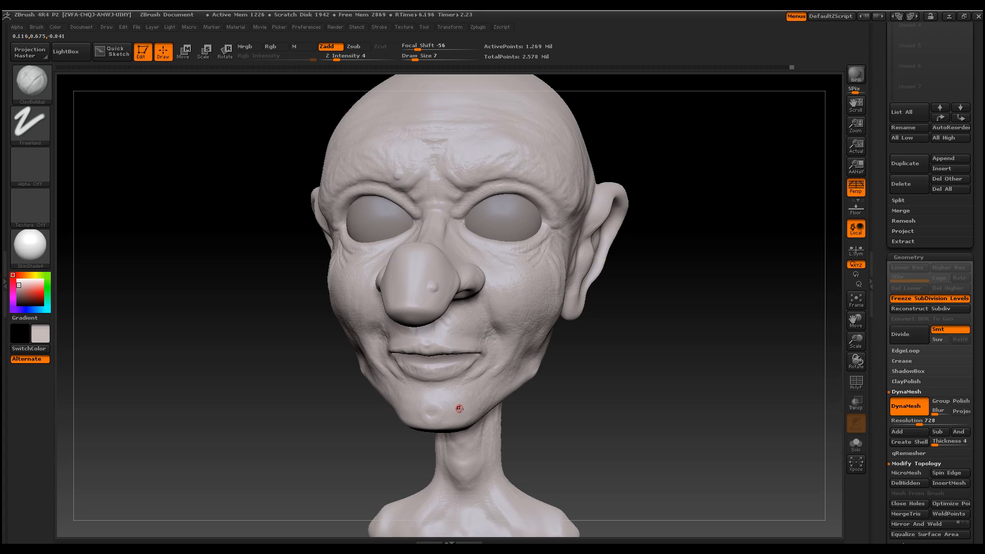
Examine the warts on the face from the front and three-quarter views and check the available brushes
{"action": "left_click_drag", "start_coordinate": [591, 403], "coordinate": [567, 354]}
{"action": "left_click_drag", "start_coordinate": [672, 245], "coordinate": [652, 228]}
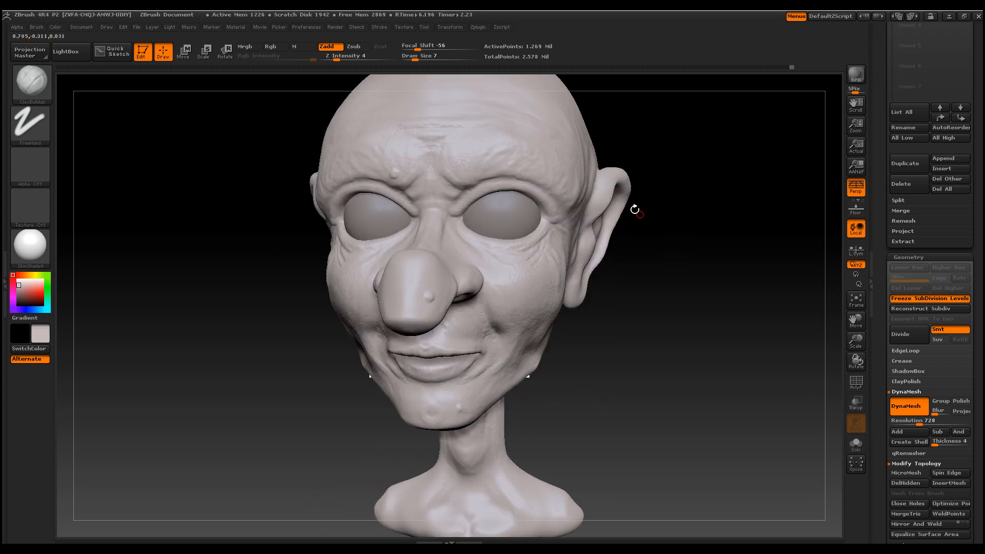
{"action": "left_click_drag", "start_coordinate": [791, 246], "coordinate": [715, 252], "text": "shift"}
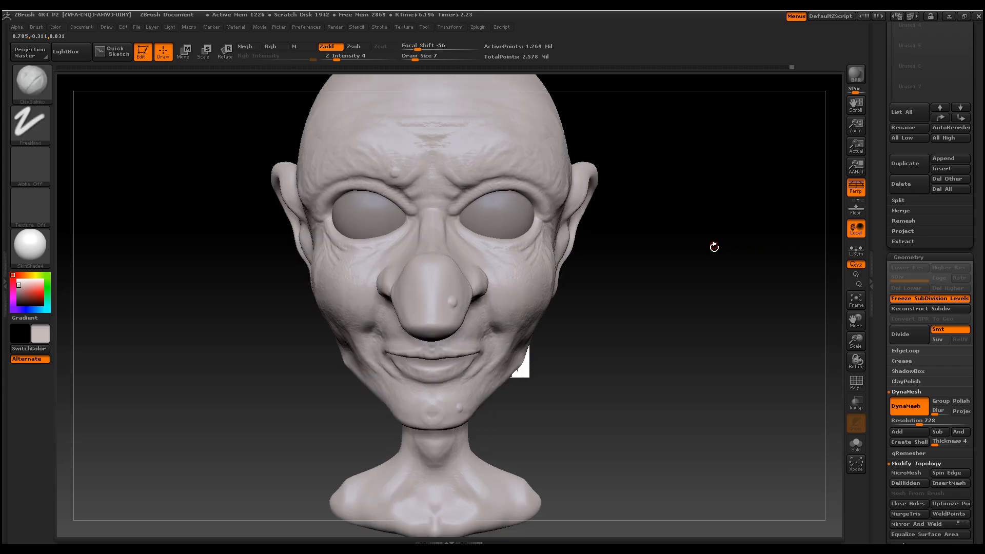
{"action": "mouse_move", "coordinate": [856, 341]}
{"action": "left_mouse_down"}
{"action": "mouse_move", "coordinate": [789, 311]}
{"action": "mouse_move", "coordinate": [708, 297]}
{"action": "mouse_move", "coordinate": [699, 281]}
{"action": "mouse_move", "coordinate": [707, 263]}
{"action": "mouse_move", "coordinate": [729, 259]}
{"action": "mouse_move", "coordinate": [756, 276]}
{"action": "mouse_move", "coordinate": [740, 279]}
{"action": "mouse_move", "coordinate": [765, 282]}
{"action": "left_mouse_up"}
{"action": "left_click_drag", "start_coordinate": [856, 339], "coordinate": [858, 363]}
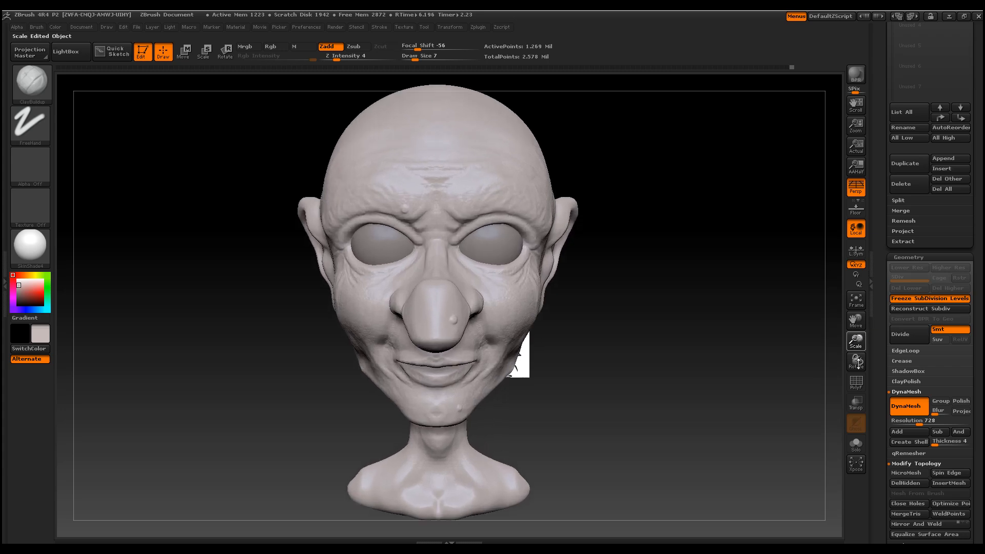
{"action": "left_click_drag", "start_coordinate": [661, 226], "coordinate": [701, 257]}
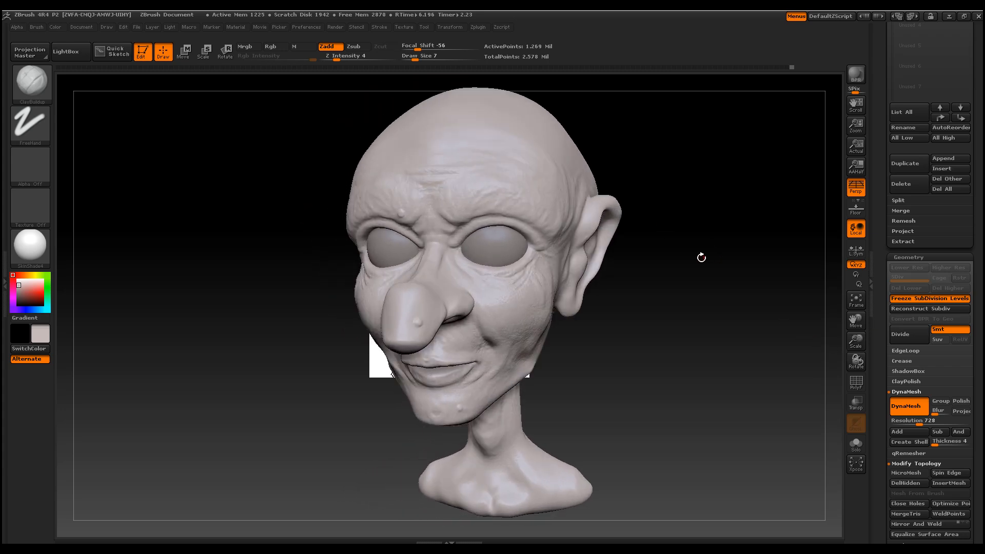
{"action": "left_click", "coordinate": [25, 80]}
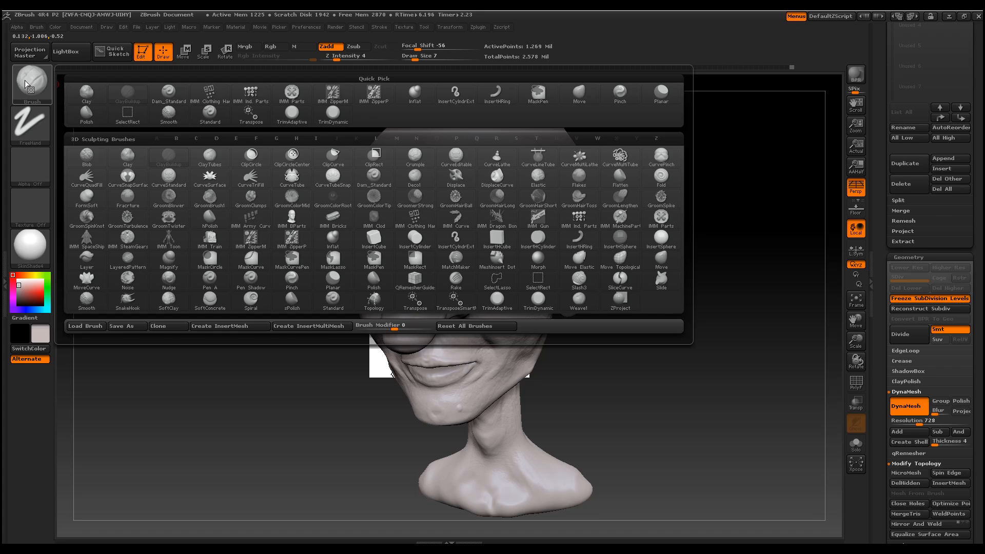
{"action": "left_click", "coordinate": [25, 80]}
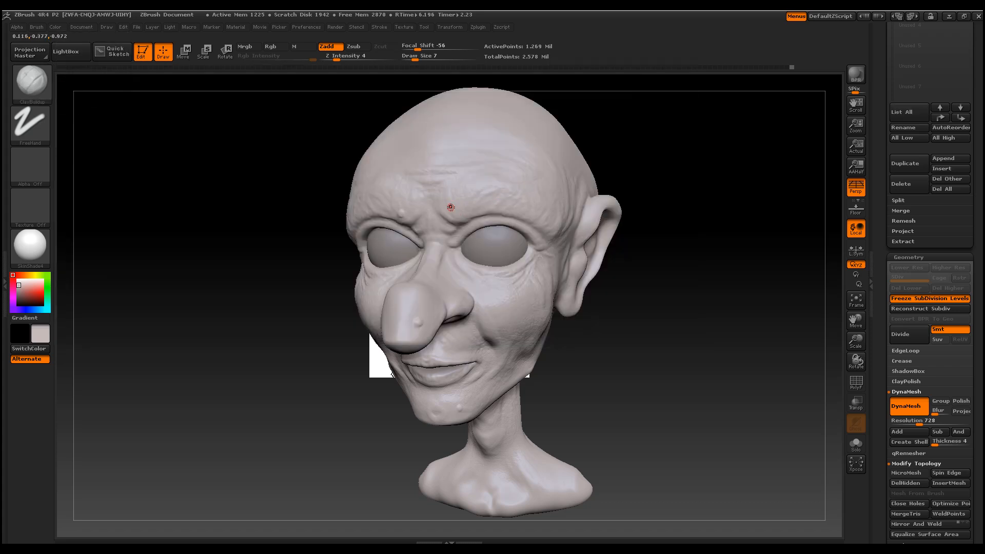
Set Z Intensity to 6 and sculpt raised eyebrow hairs along both brow ridges, undoing an unwanted stroke
{"action": "left_click_drag", "start_coordinate": [335, 54], "coordinate": [340, 57]}
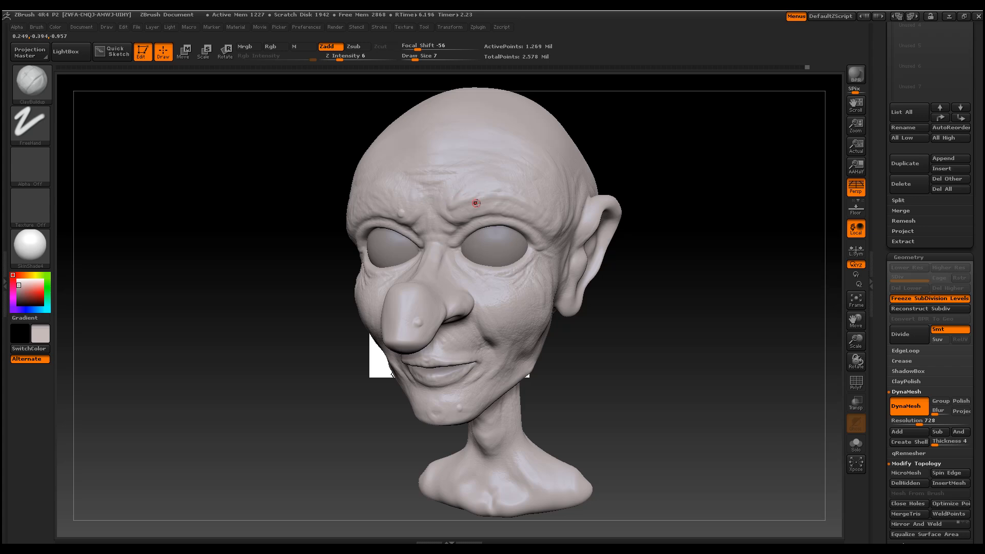
{"action": "key", "text": "ctrl"}
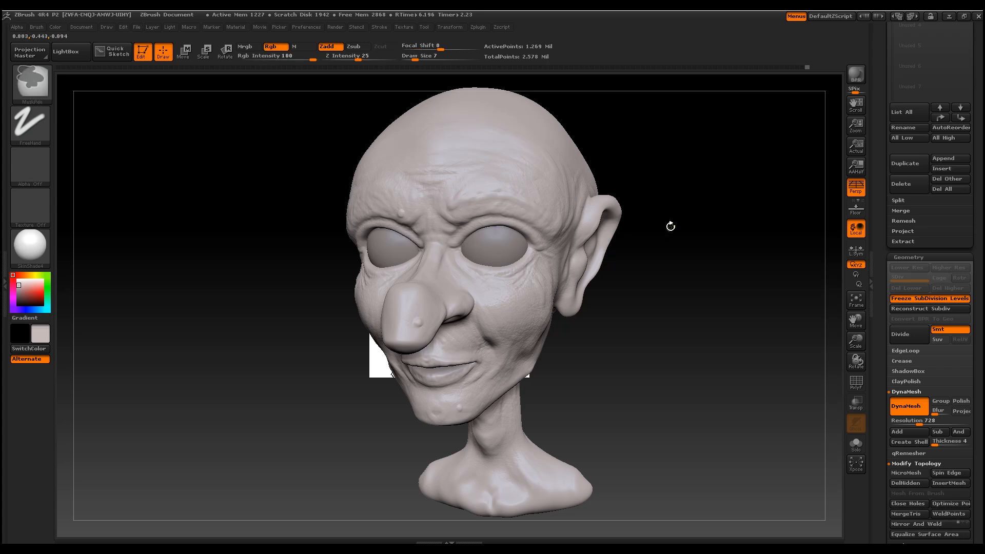
{"action": "key", "text": "ctrl+z"}
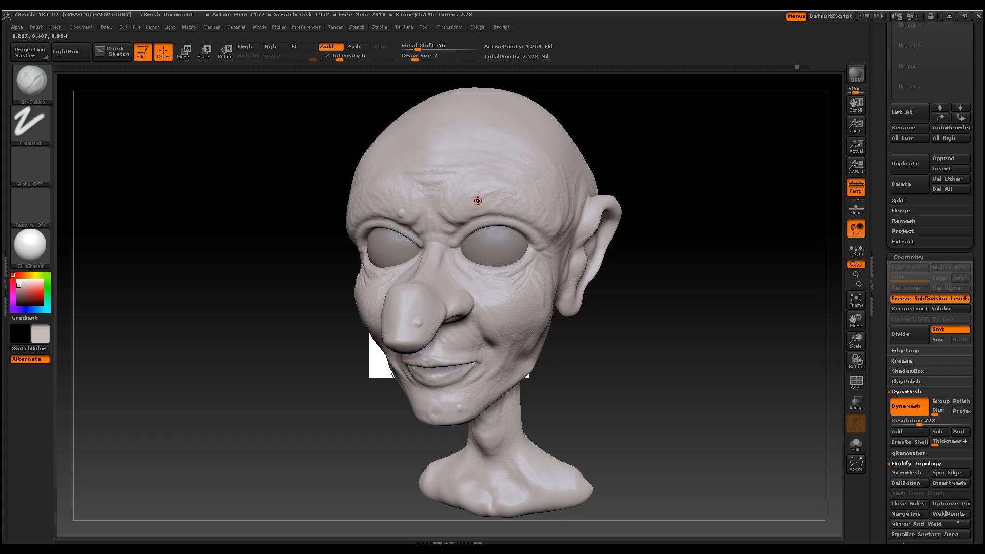
{"action": "left_click_drag", "start_coordinate": [701, 249], "coordinate": [712, 248]}
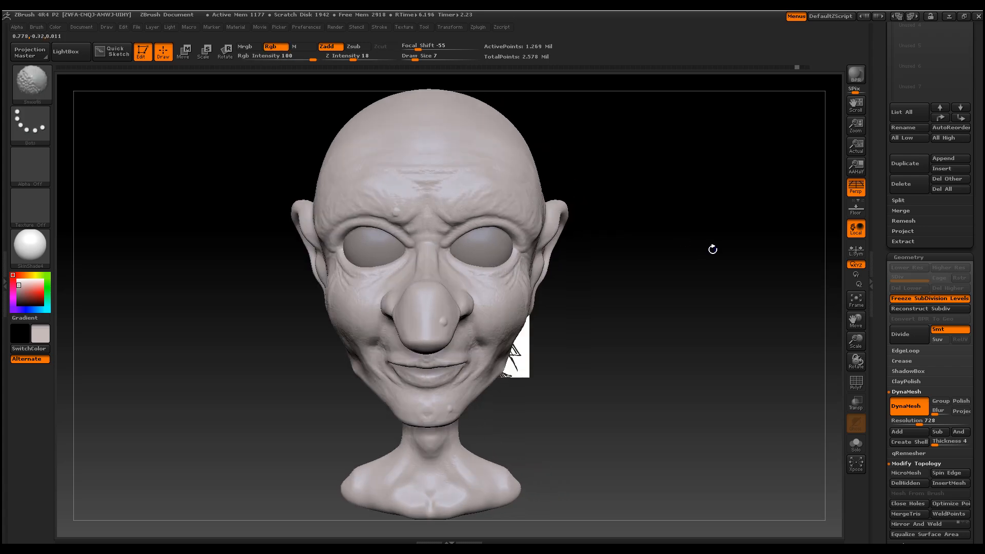
{"action": "left_click_drag", "start_coordinate": [855, 341], "coordinate": [843, 355]}
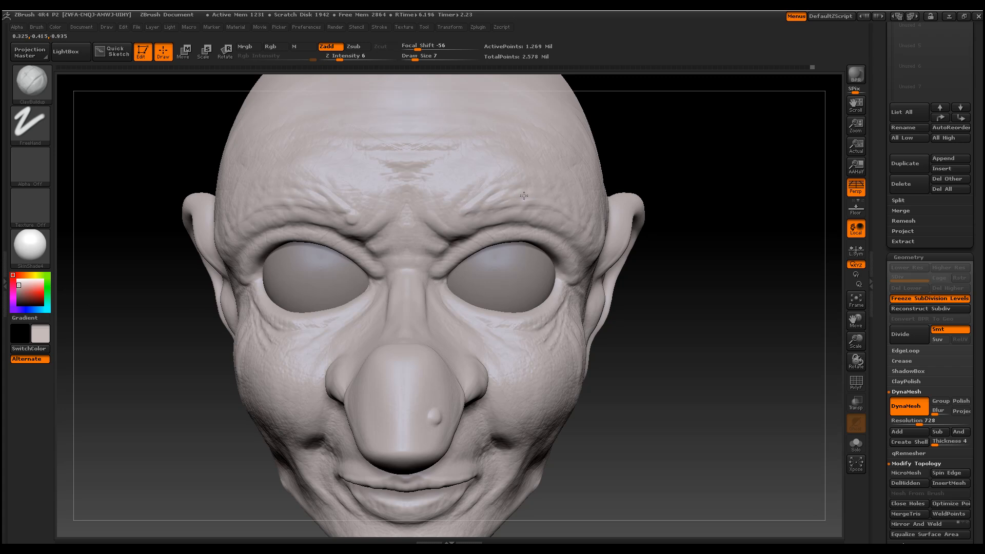
{"action": "left_click_drag", "start_coordinate": [688, 307], "coordinate": [548, 206]}
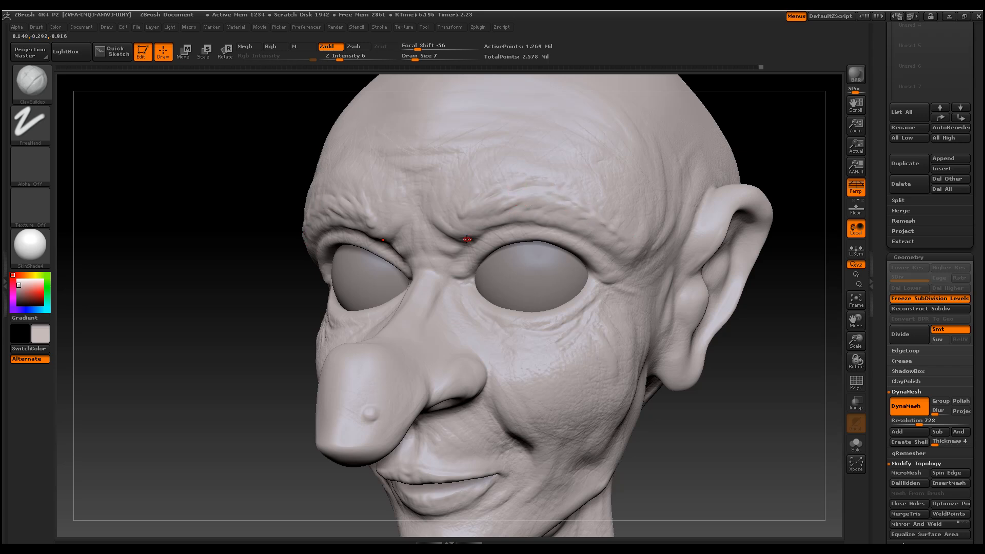
Set Z Intensity to 8 and Draw Size to 3, and add finer hair strokes to the eyebrows
{"action": "key", "text": "space"}
{"action": "left_click", "coordinate": [486, 203]}
{"action": "left_click", "coordinate": [339, 59]}
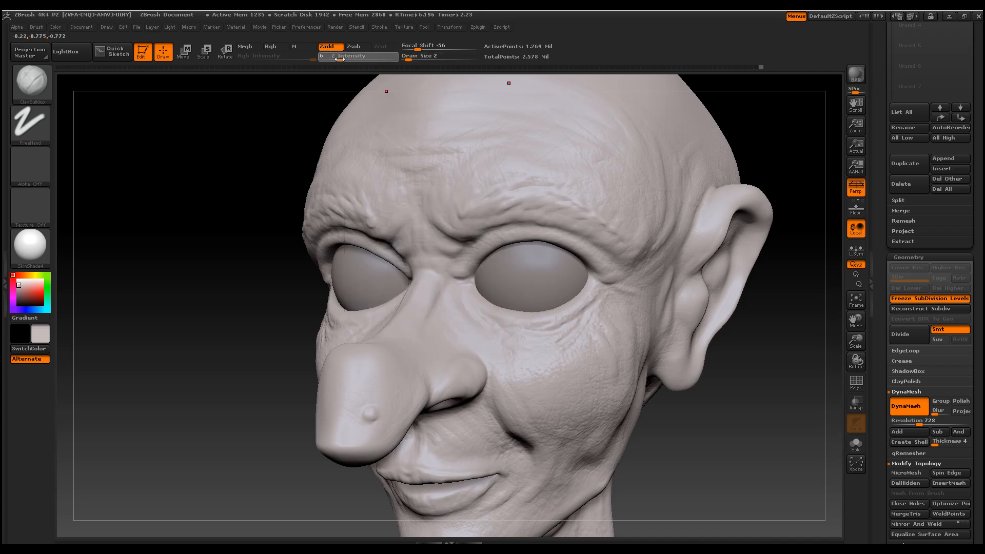
{"action": "type", "text": "8"}
{"action": "key", "text": "Return"}
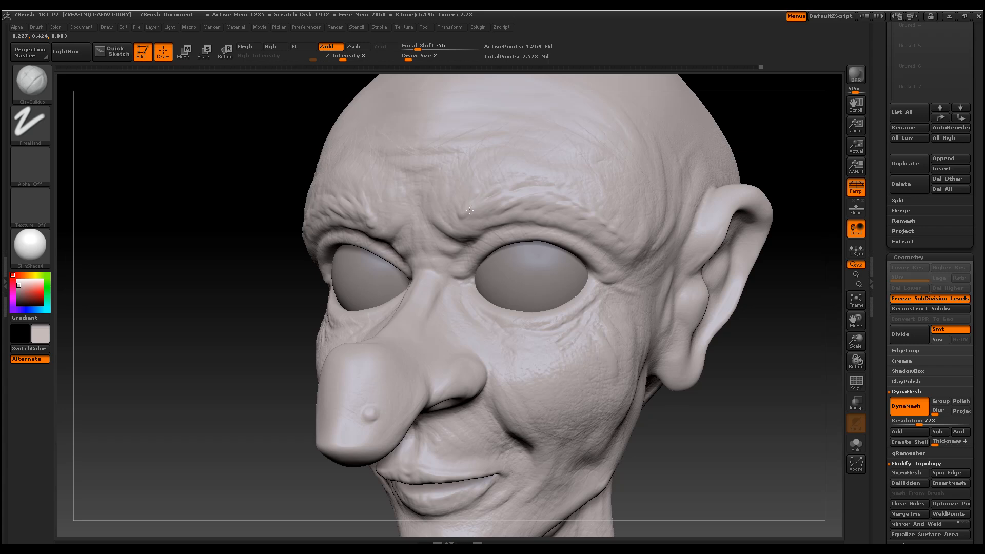
{"action": "key", "text": "space"}
{"action": "left_click", "coordinate": [480, 206]}
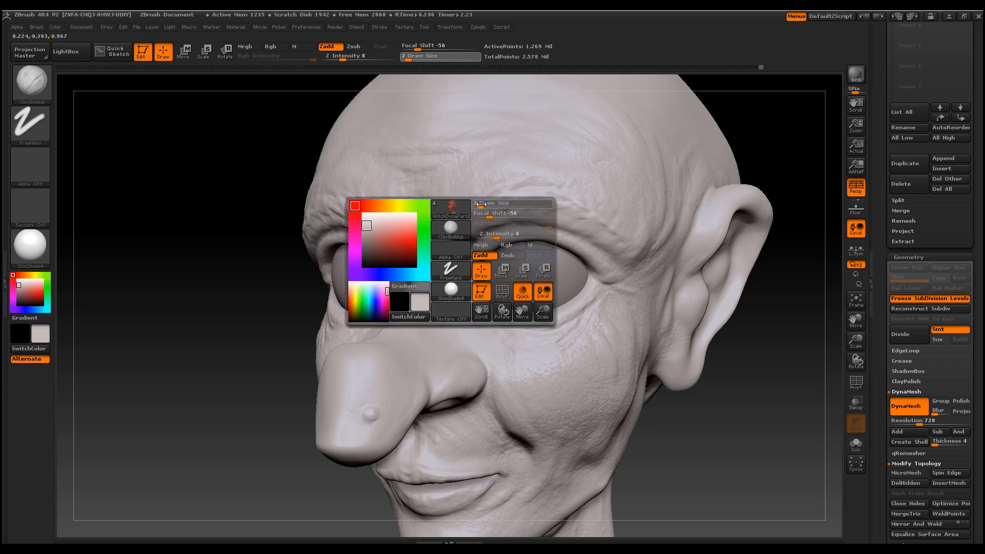
{"action": "type", "text": "3"}
{"action": "key", "text": "Return"}
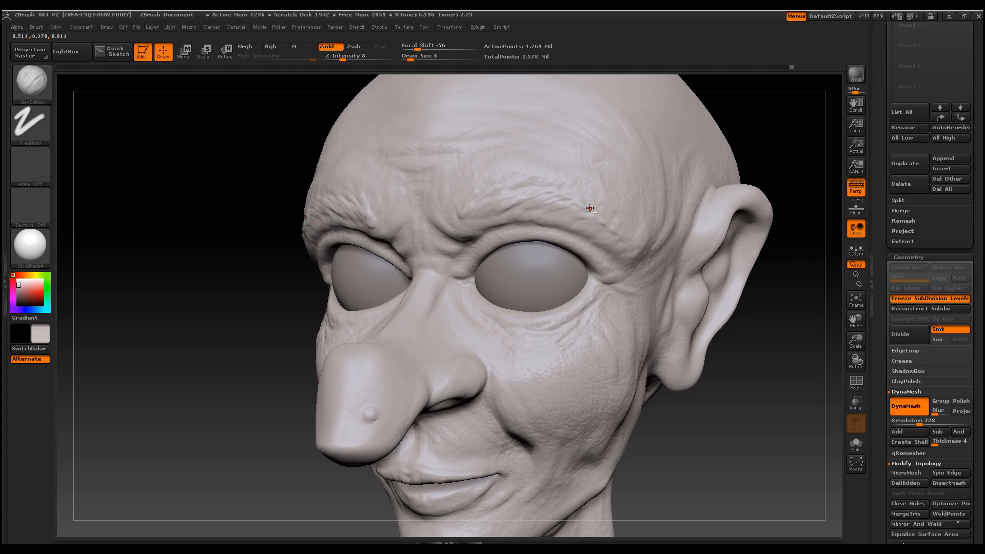
Set Z Intensity to 10, strengthen the eyebrow hairs and check the head from the front and side
{"action": "left_click_drag", "start_coordinate": [859, 342], "coordinate": [855, 351]}
{"action": "left_click_drag", "start_coordinate": [752, 334], "coordinate": [790, 334]}
{"action": "left_click_drag", "start_coordinate": [855, 340], "coordinate": [864, 345]}
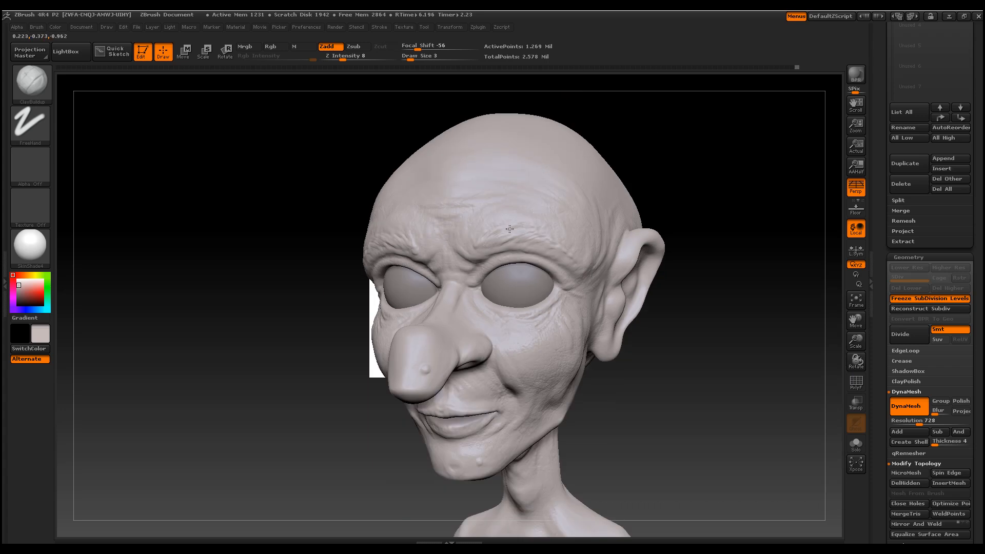
{"action": "left_click", "coordinate": [344, 56]}
{"action": "type", "text": "10"}
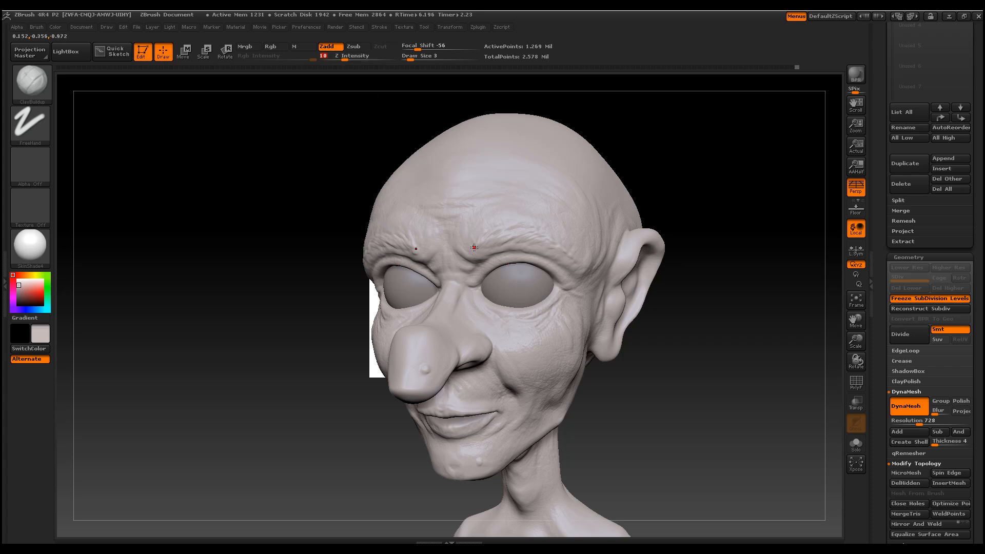
{"action": "key", "text": "Return"}
{"action": "left_click_drag", "start_coordinate": [683, 340], "coordinate": [724, 352], "text": "shift"}
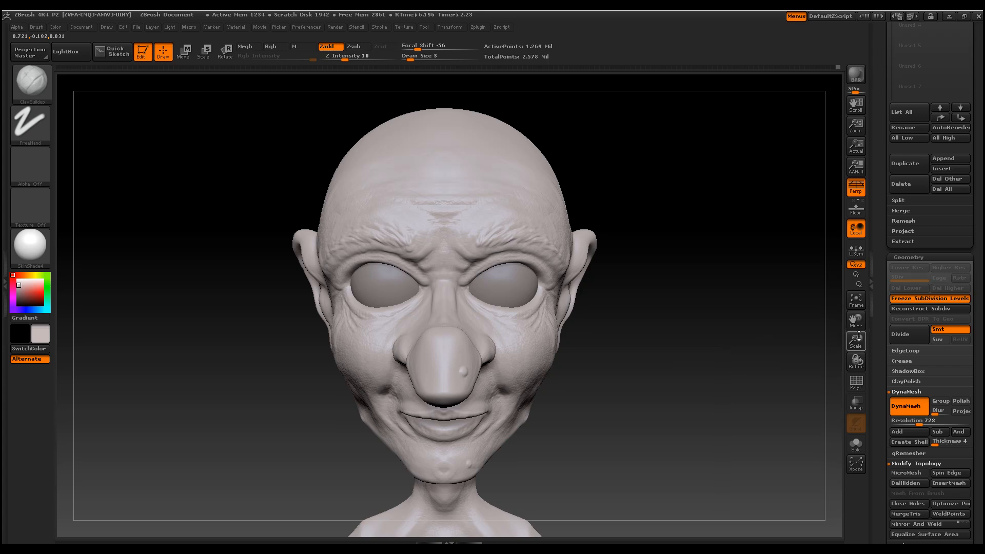
{"action": "left_click_drag", "start_coordinate": [862, 345], "coordinate": [858, 325]}
{"action": "mouse_move", "coordinate": [750, 318]}
{"action": "left_mouse_down"}
{"action": "mouse_move", "coordinate": [705, 314]}
{"action": "mouse_move", "coordinate": [765, 310]}
{"action": "mouse_move", "coordinate": [712, 311]}
{"action": "mouse_move", "coordinate": [715, 293]}
{"action": "mouse_move", "coordinate": [728, 292]}
{"action": "mouse_move", "coordinate": [716, 303]}
{"action": "left_mouse_up"}
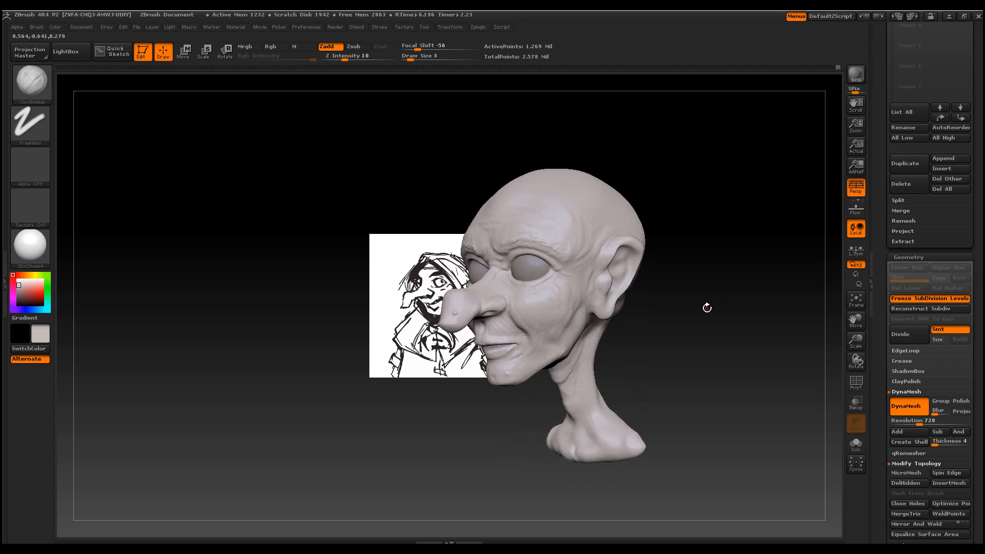
{"action": "mouse_move", "coordinate": [701, 306]}
{"action": "left_mouse_down"}
{"action": "mouse_move", "coordinate": [766, 301]}
{"action": "mouse_move", "coordinate": [712, 297]}
{"action": "mouse_move", "coordinate": [709, 284]}
{"action": "mouse_move", "coordinate": [699, 304]}
{"action": "mouse_move", "coordinate": [676, 312]}
{"action": "mouse_move", "coordinate": [710, 312]}
{"action": "left_mouse_up"}
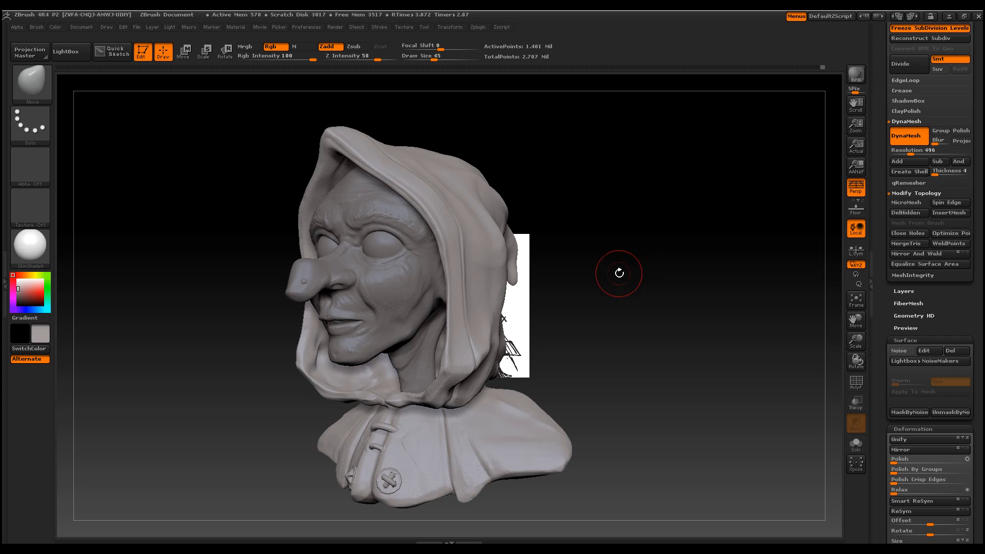
Hide the hood and eyeball subtools and make the head subtool WitchDynaPart2 active
{"action": "mouse_move", "coordinate": [613, 288]}
{"action": "left_mouse_down"}
{"action": "mouse_move", "coordinate": [653, 287]}
{"action": "mouse_move", "coordinate": [595, 288]}
{"action": "mouse_move", "coordinate": [611, 288]}
{"action": "left_mouse_up"}
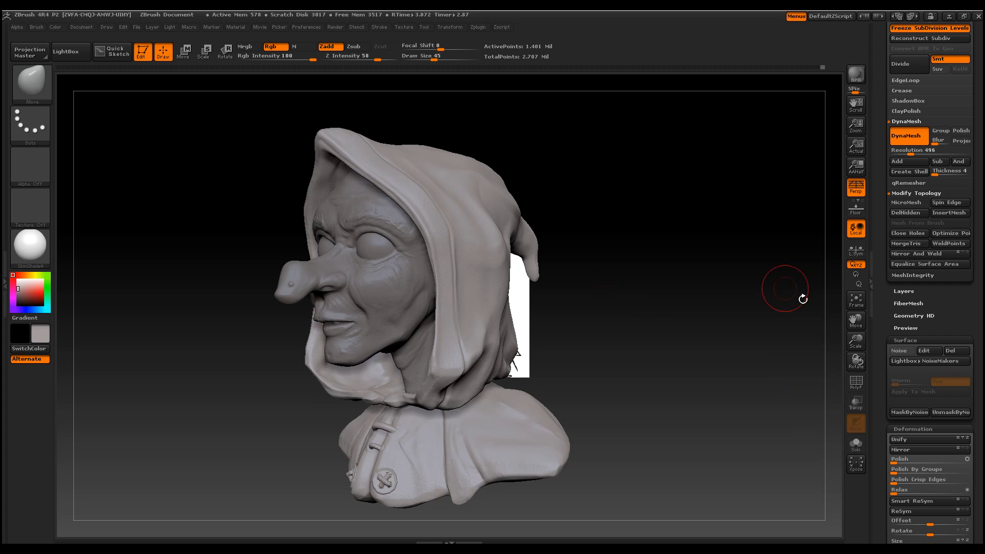
{"action": "scroll", "coordinate": [977, 415], "scroll_direction": "up", "scroll_amount": 5}
{"action": "scroll", "coordinate": [977, 415], "scroll_direction": "up", "scroll_amount": 5}
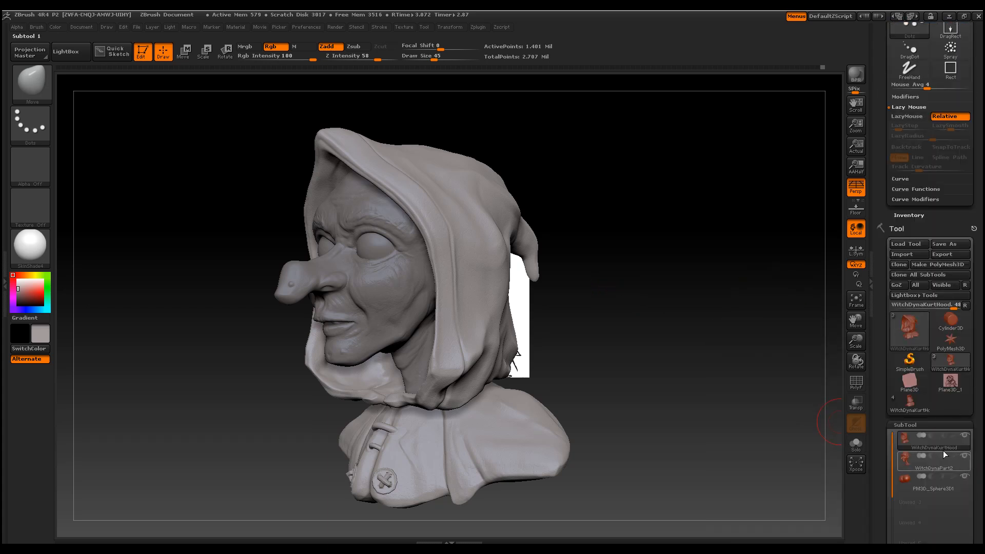
{"action": "left_click", "coordinate": [966, 437]}
{"action": "left_click", "coordinate": [922, 466]}
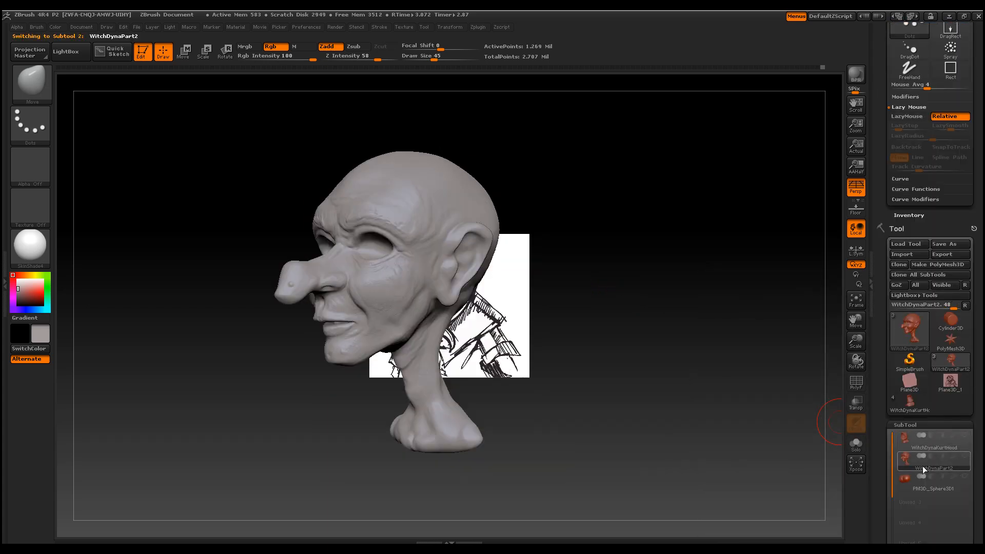
Set the Draw Size to 47 and choose the ClayBuildup brush for the head
{"action": "mouse_move", "coordinate": [615, 283]}
{"action": "left_mouse_down"}
{"action": "mouse_move", "coordinate": [593, 282]}
{"action": "mouse_move", "coordinate": [620, 286]}
{"action": "left_mouse_up"}
{"action": "left_click_drag", "start_coordinate": [584, 214], "coordinate": [607, 224]}
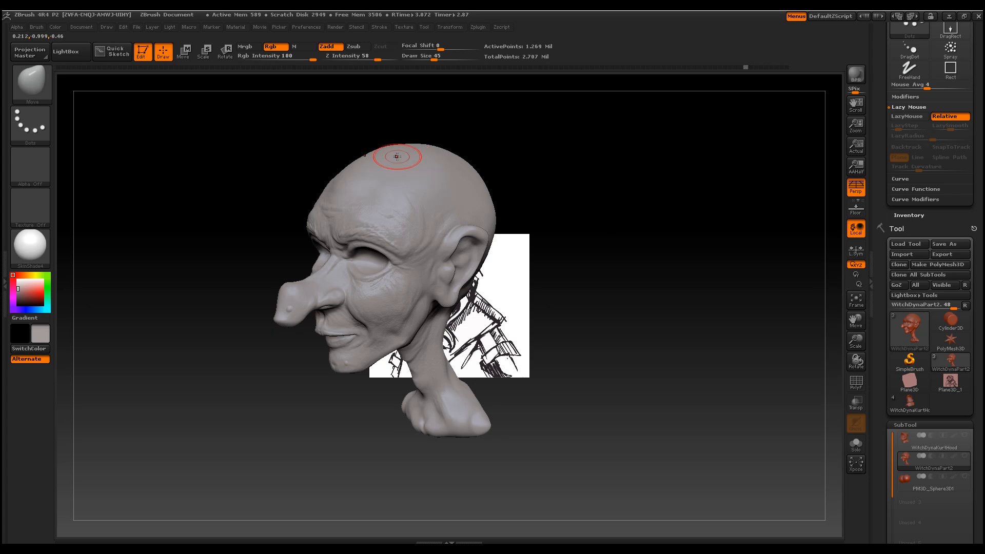
{"action": "key", "text": "space"}
{"action": "mouse_move", "coordinate": [397, 156]}
{"action": "left_mouse_down"}
{"action": "mouse_move", "coordinate": [388, 157]}
{"action": "mouse_move", "coordinate": [398, 157]}
{"action": "left_mouse_up"}
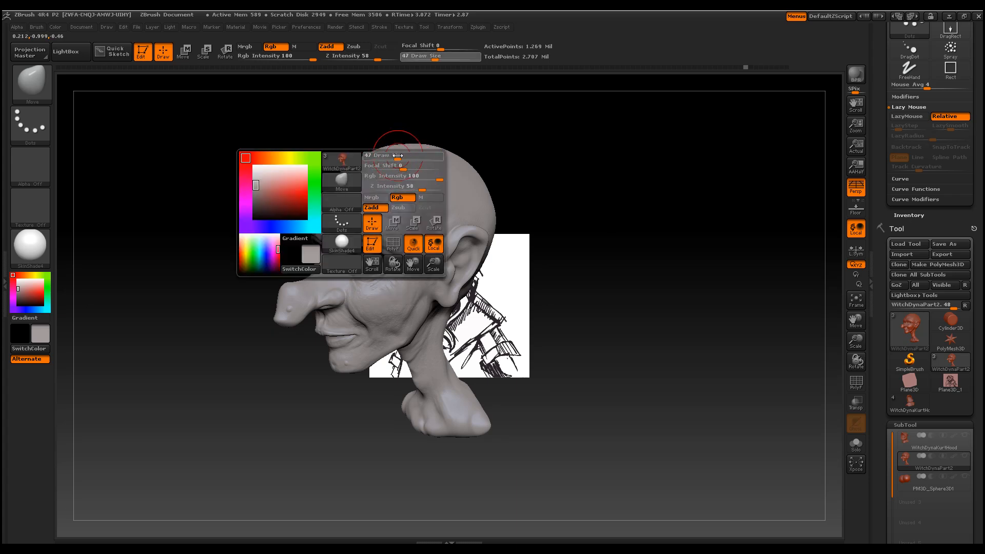
{"action": "left_click", "coordinate": [28, 83]}
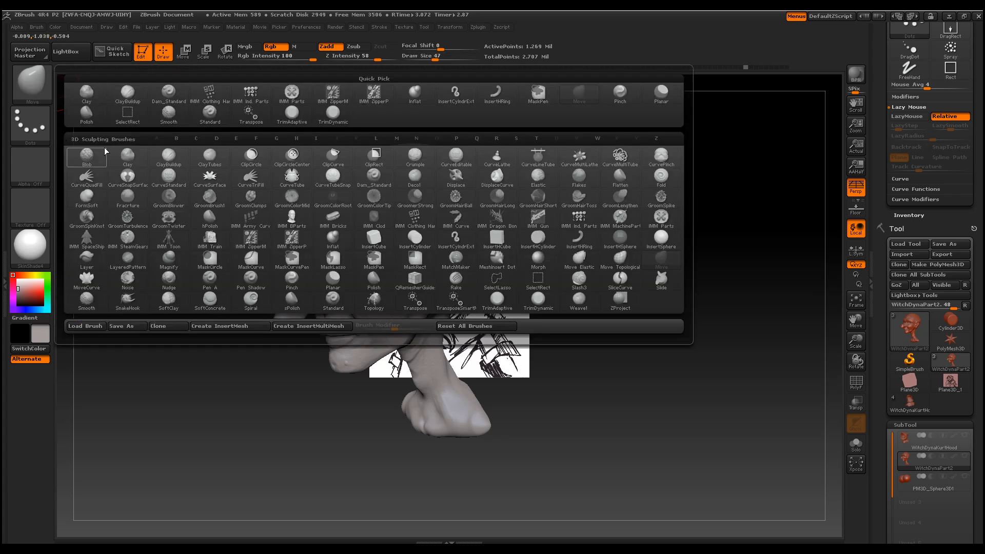
{"action": "left_click", "coordinate": [128, 93]}
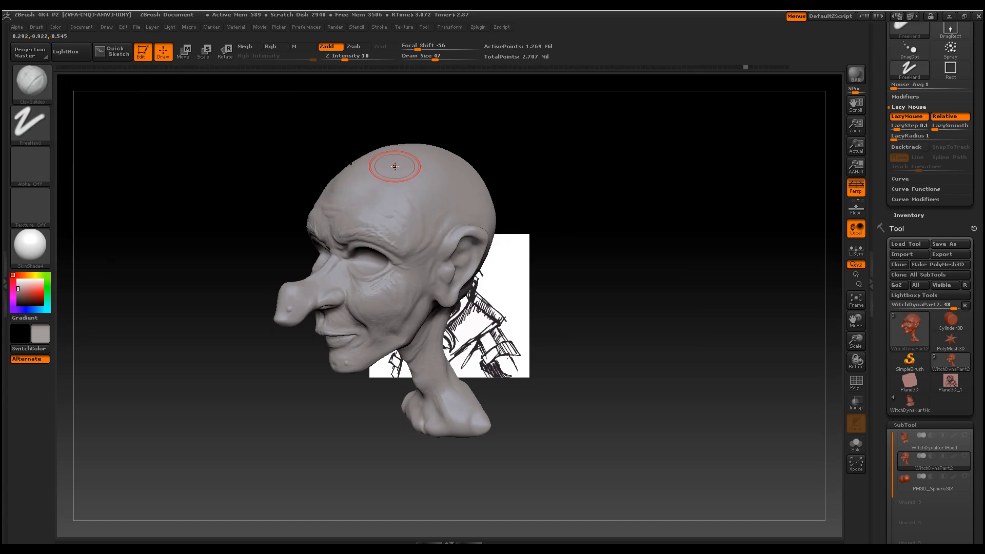
Paint a mask over the scalp from the forehead hairline to behind the ear, accepting the removal of the newer undo history
{"action": "mouse_move", "coordinate": [351, 171]}
{"action": "left_mouse_down", "text": "ctrl"}
{"action": "mouse_move", "coordinate": [370, 168]}
{"action": "mouse_move", "coordinate": [338, 187]}
{"action": "mouse_move", "coordinate": [374, 154]}
{"action": "mouse_move", "coordinate": [403, 157]}
{"action": "mouse_move", "coordinate": [397, 174]}
{"action": "mouse_move", "coordinate": [434, 201]}
{"action": "mouse_move", "coordinate": [436, 218]}
{"action": "left_mouse_up", "text": "ctrl"}
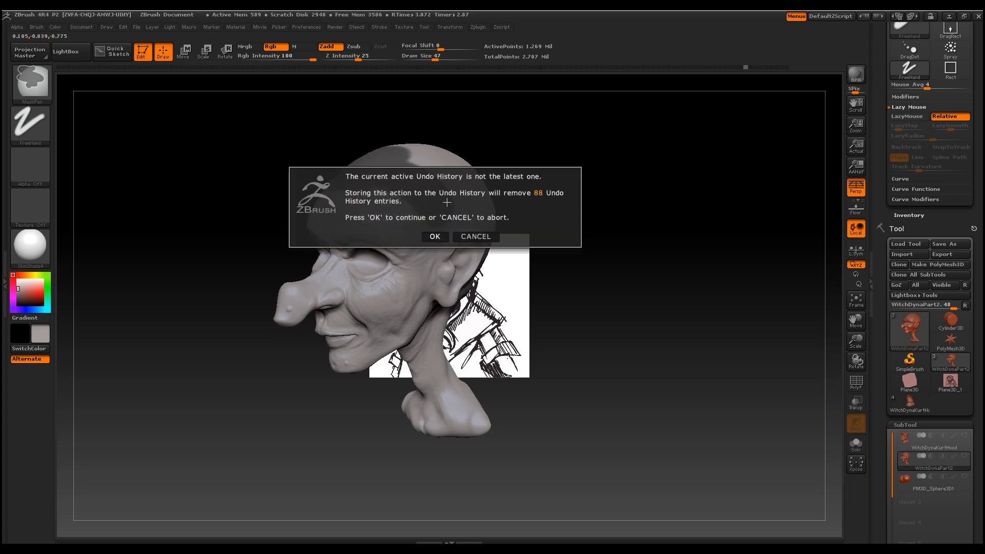
{"action": "left_click", "coordinate": [437, 237]}
{"action": "left_click_drag", "start_coordinate": [527, 202], "coordinate": [576, 216]}
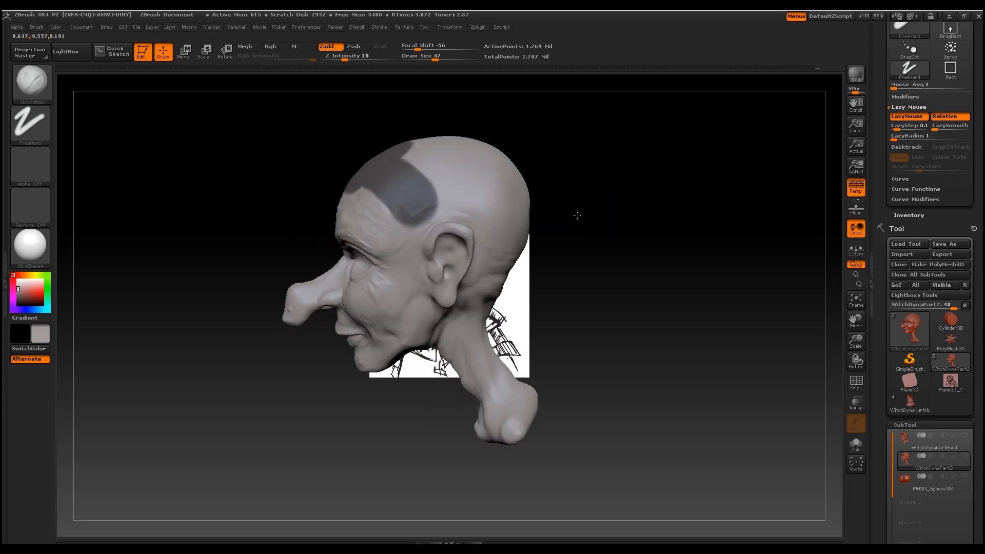
{"action": "mouse_move", "coordinate": [435, 196]}
{"action": "left_mouse_down", "text": "ctrl"}
{"action": "mouse_move", "coordinate": [482, 216]}
{"action": "mouse_move", "coordinate": [508, 292]}
{"action": "mouse_move", "coordinate": [521, 228]}
{"action": "mouse_move", "coordinate": [472, 159]}
{"action": "mouse_move", "coordinate": [405, 156]}
{"action": "mouse_move", "coordinate": [436, 145]}
{"action": "mouse_move", "coordinate": [492, 149]}
{"action": "mouse_move", "coordinate": [525, 199]}
{"action": "mouse_move", "coordinate": [528, 254]}
{"action": "mouse_move", "coordinate": [531, 183]}
{"action": "left_mouse_up", "text": "ctrl"}
{"action": "left_click_drag", "start_coordinate": [624, 211], "coordinate": [544, 243]}
{"action": "mouse_move", "coordinate": [483, 256]}
{"action": "left_mouse_down", "text": "ctrl"}
{"action": "mouse_move", "coordinate": [539, 285]}
{"action": "mouse_move", "coordinate": [492, 298]}
{"action": "mouse_move", "coordinate": [493, 283]}
{"action": "left_mouse_up", "text": "ctrl"}
{"action": "left_click_drag", "start_coordinate": [736, 181], "coordinate": [562, 180]}
Reduce the Draw Size to 33 and extend the scalp mask along the temple above the ear
{"action": "key", "text": "space"}
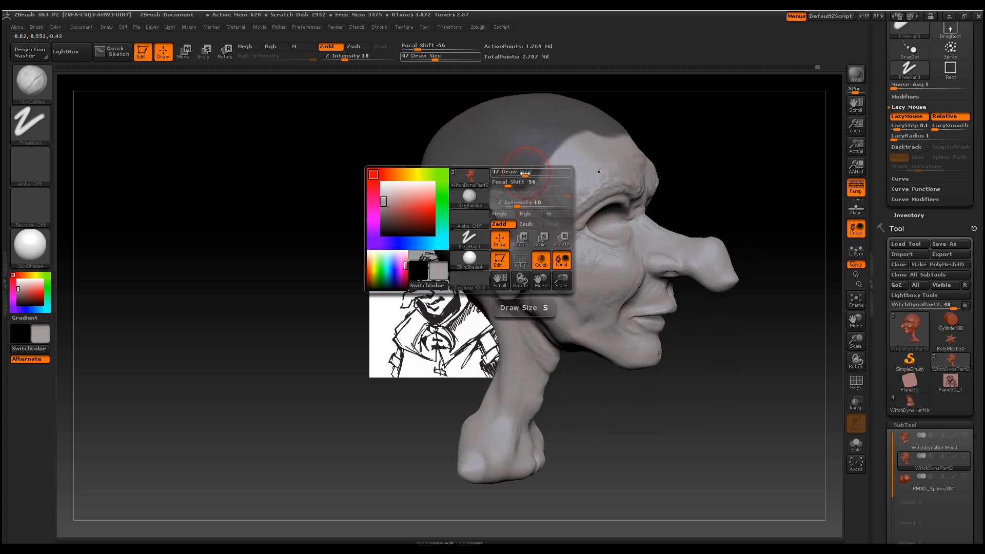
{"action": "key", "text": "ctrl"}
{"action": "mouse_move", "coordinate": [525, 189]}
{"action": "left_mouse_down", "text": "ctrl"}
{"action": "mouse_move", "coordinate": [502, 179]}
{"action": "mouse_move", "coordinate": [532, 189]}
{"action": "mouse_move", "coordinate": [535, 203]}
{"action": "mouse_move", "coordinate": [540, 167]}
{"action": "mouse_move", "coordinate": [571, 128]}
{"action": "left_mouse_up", "text": "ctrl"}
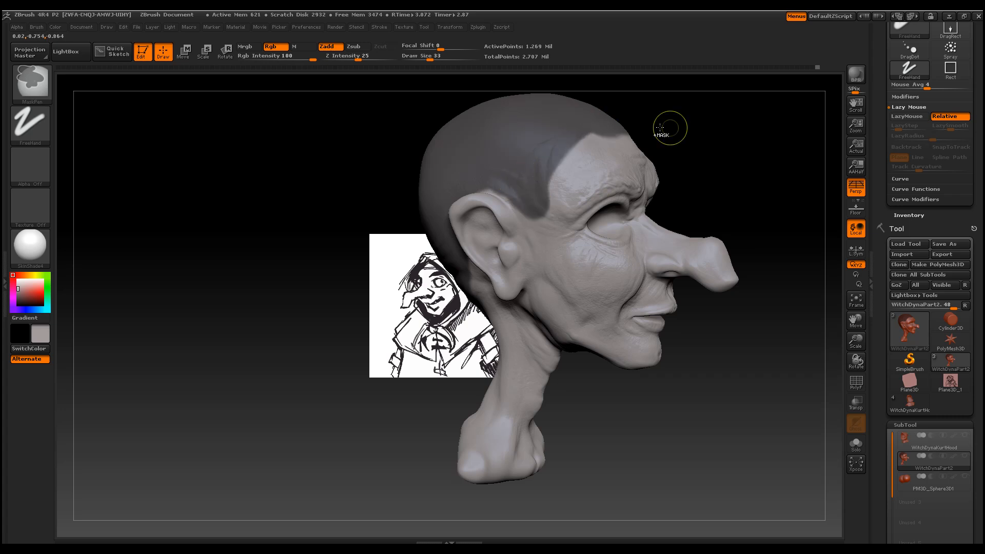
{"action": "left_click_drag", "start_coordinate": [731, 170], "coordinate": [784, 160]}
Invert the mask so only the scalp stays editable, and mask the unprotected back of the ear
{"action": "left_click_drag", "start_coordinate": [956, 400], "coordinate": [979, 286]}
{"action": "scroll", "coordinate": [974, 308], "scroll_direction": "down", "scroll_amount": 5}
{"action": "left_click", "coordinate": [951, 370]}
{"action": "left_click_drag", "start_coordinate": [666, 235], "coordinate": [655, 267]}
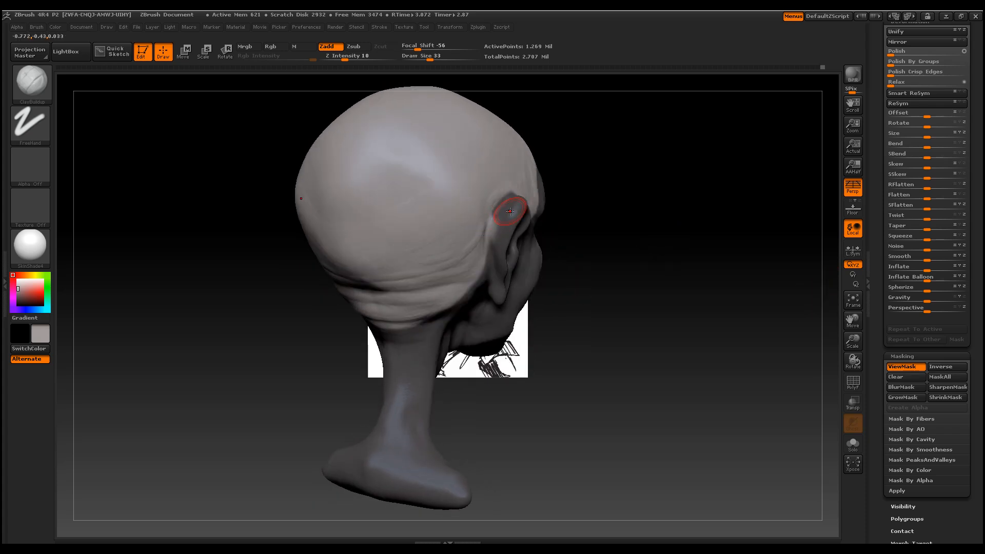
{"action": "left_click_drag", "start_coordinate": [510, 214], "coordinate": [506, 219], "text": "ctrl"}
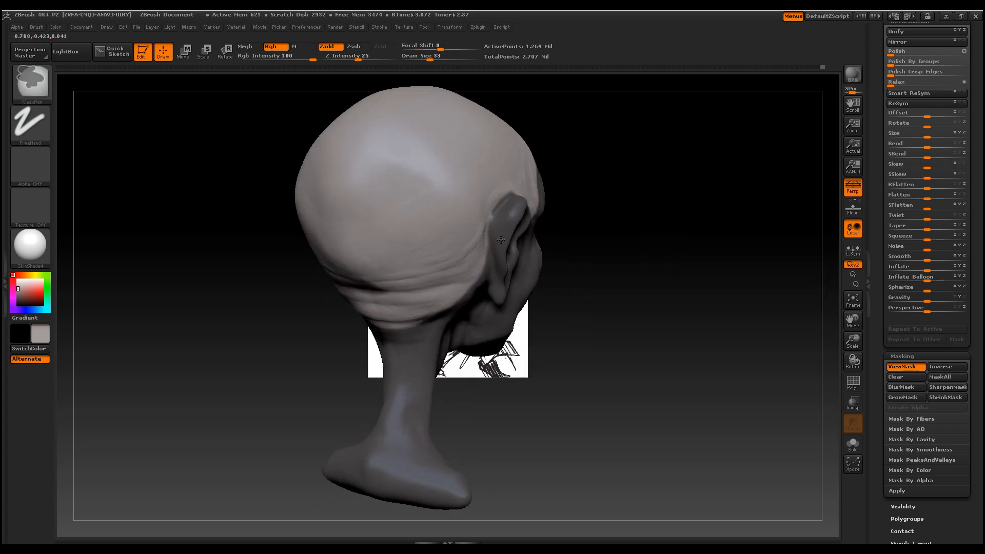
{"action": "left_click_drag", "start_coordinate": [502, 242], "coordinate": [501, 255], "text": "ctrl"}
Choose the SnakeHook brush and blur the edge of the mask along the hairline
{"action": "left_click_drag", "start_coordinate": [707, 294], "coordinate": [587, 336]}
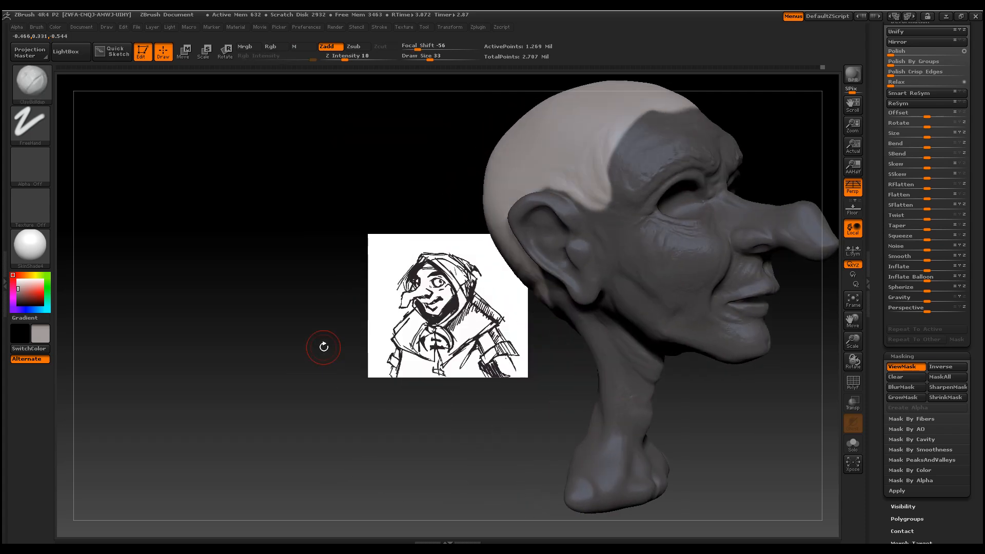
{"action": "left_click_drag", "start_coordinate": [324, 345], "coordinate": [270, 358]}
{"action": "left_click_drag", "start_coordinate": [771, 314], "coordinate": [707, 343]}
{"action": "left_click_drag", "start_coordinate": [787, 377], "coordinate": [595, 398]}
{"action": "key", "text": "super"}
{"action": "left_click", "coordinate": [34, 82]}
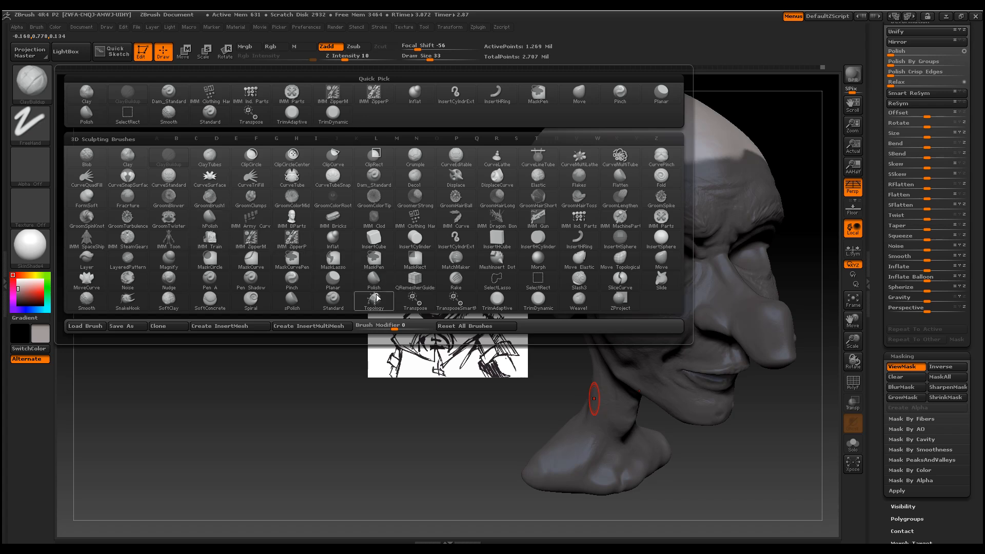
{"action": "left_click", "coordinate": [128, 300]}
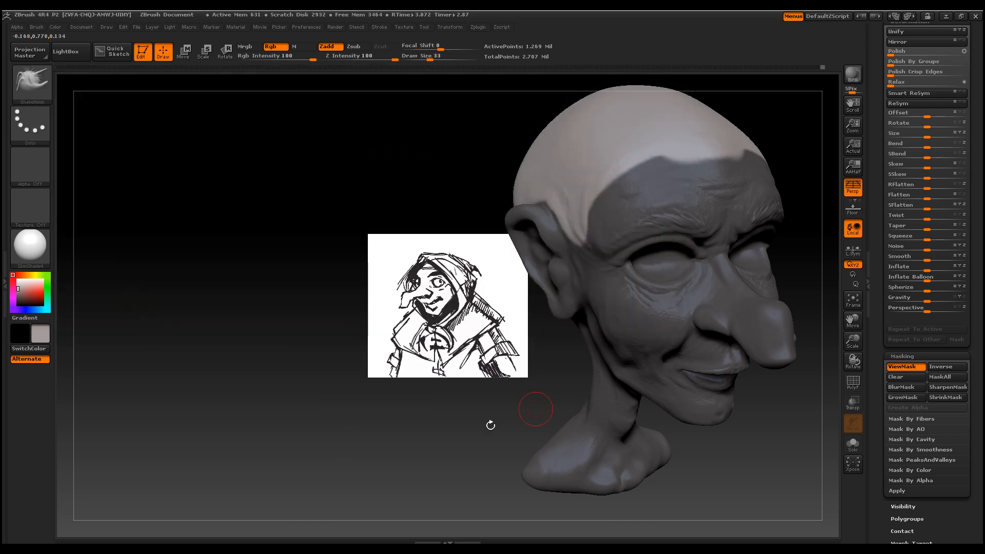
{"action": "left_click_drag", "start_coordinate": [488, 424], "coordinate": [658, 441]}
{"action": "left_click_drag", "start_coordinate": [510, 447], "coordinate": [361, 447], "text": "alt"}
{"action": "left_click_drag", "start_coordinate": [793, 305], "coordinate": [651, 297]}
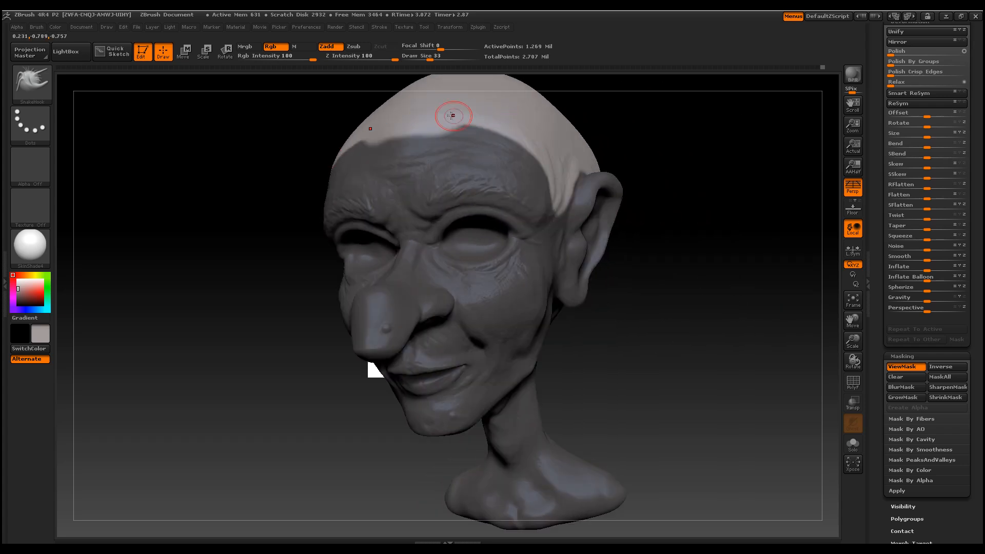
{"action": "left_click", "coordinate": [908, 388]}
{"action": "left_click_drag", "start_coordinate": [724, 249], "coordinate": [716, 303]}
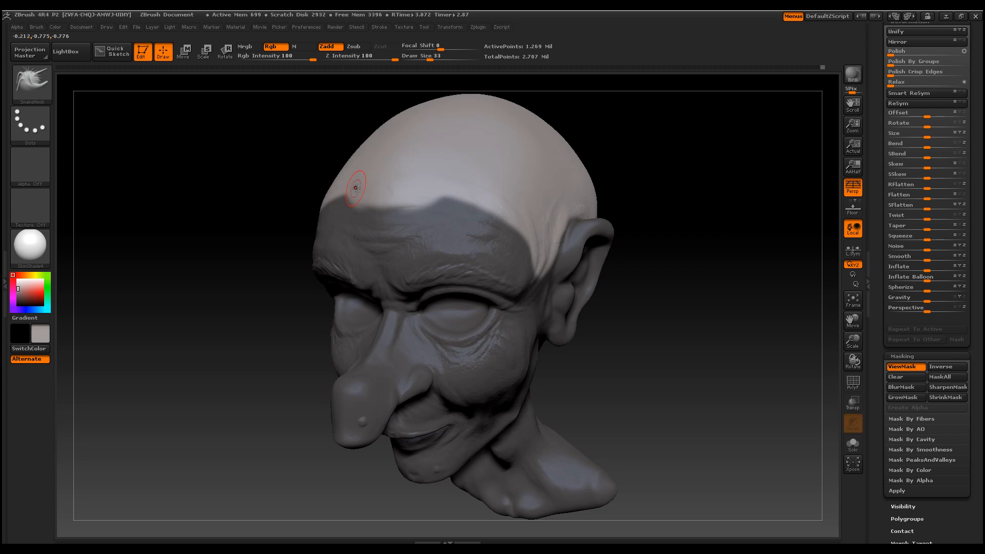
Pull thin hair strands out of the forehead hairline and temple, smoothing the first long strand
{"action": "mouse_move", "coordinate": [346, 188]}
{"action": "left_mouse_down"}
{"action": "mouse_move", "coordinate": [297, 220]}
{"action": "mouse_move", "coordinate": [284, 323]}
{"action": "mouse_move", "coordinate": [300, 362]}
{"action": "left_mouse_up"}
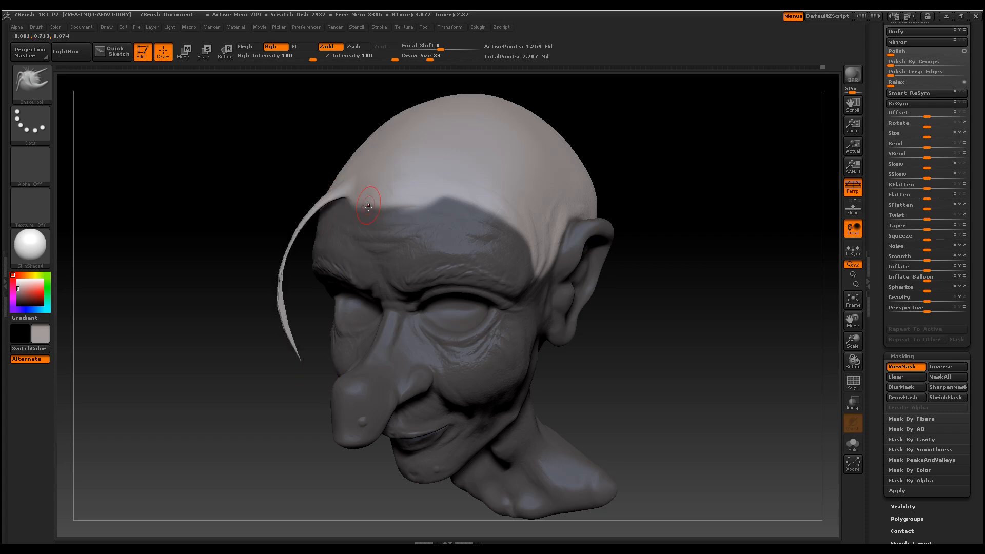
{"action": "key", "text": "shift"}
{"action": "mouse_move", "coordinate": [328, 197]}
{"action": "left_mouse_down", "text": "shift"}
{"action": "mouse_move", "coordinate": [286, 292]}
{"action": "mouse_move", "coordinate": [288, 352]}
{"action": "left_mouse_up", "text": "shift"}
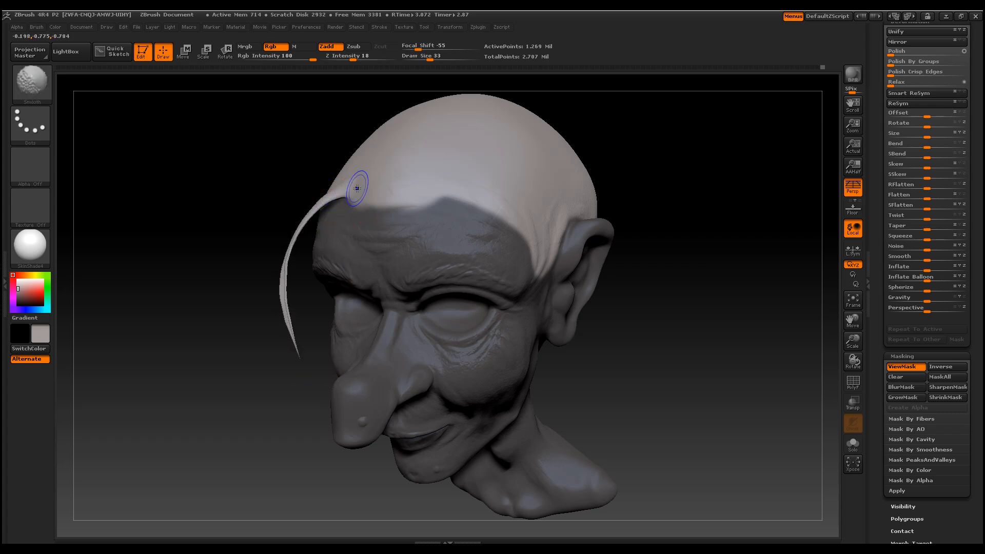
{"action": "left_click_drag", "start_coordinate": [340, 209], "coordinate": [318, 298]}
{"action": "mouse_move", "coordinate": [363, 193]}
{"action": "left_mouse_down"}
{"action": "mouse_move", "coordinate": [332, 268]}
{"action": "mouse_move", "coordinate": [334, 319]}
{"action": "mouse_move", "coordinate": [320, 221]}
{"action": "left_mouse_up"}
{"action": "mouse_move", "coordinate": [359, 179]}
{"action": "left_mouse_down"}
{"action": "mouse_move", "coordinate": [312, 175]}
{"action": "mouse_move", "coordinate": [241, 255]}
{"action": "left_mouse_up"}
{"action": "left_click_drag", "start_coordinate": [246, 160], "coordinate": [348, 133]}
{"action": "left_click_drag", "start_coordinate": [288, 179], "coordinate": [267, 315]}
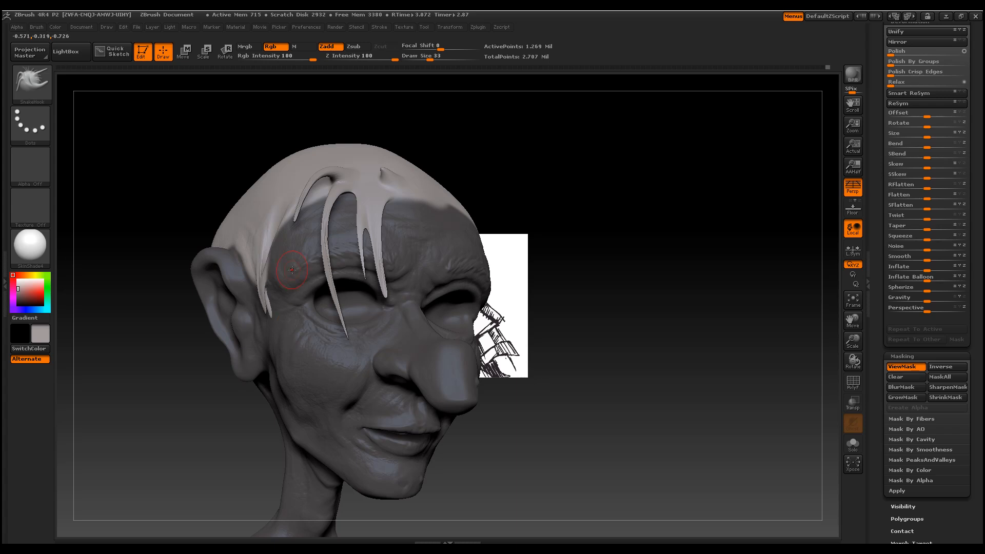
Undo the last strand, pull further hair strands down over the temple in front of the ear, and smooth them
{"action": "left_click_drag", "start_coordinate": [501, 151], "coordinate": [556, 167]}
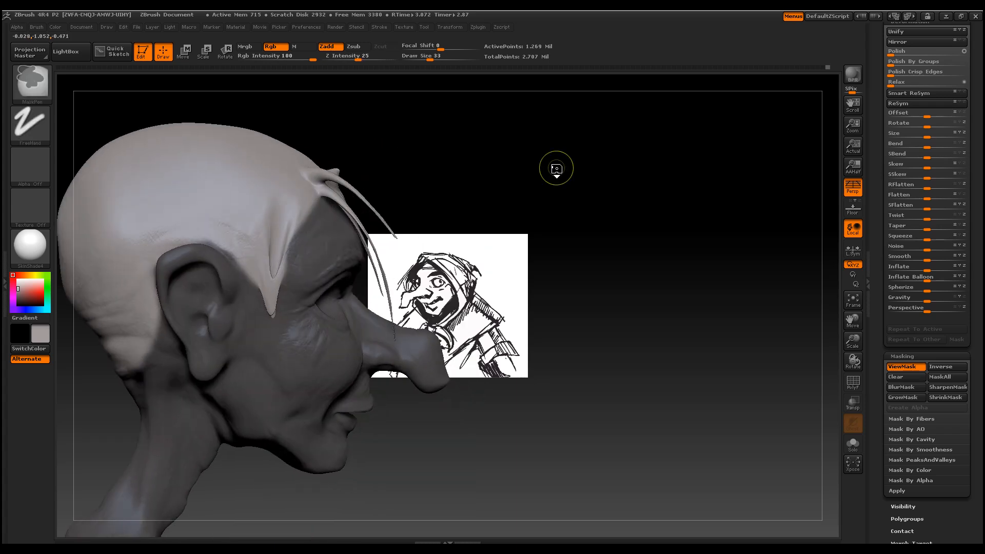
{"action": "key", "text": "ctrl+z"}
{"action": "left_click_drag", "start_coordinate": [555, 215], "coordinate": [569, 219]}
{"action": "mouse_move", "coordinate": [300, 212]}
{"action": "left_mouse_down"}
{"action": "mouse_move", "coordinate": [328, 238]}
{"action": "mouse_move", "coordinate": [339, 277]}
{"action": "mouse_move", "coordinate": [334, 227]}
{"action": "mouse_move", "coordinate": [310, 257]}
{"action": "mouse_move", "coordinate": [326, 343]}
{"action": "left_mouse_up"}
{"action": "mouse_move", "coordinate": [285, 253]}
{"action": "left_mouse_down"}
{"action": "mouse_move", "coordinate": [277, 341]}
{"action": "mouse_move", "coordinate": [265, 355]}
{"action": "left_mouse_up"}
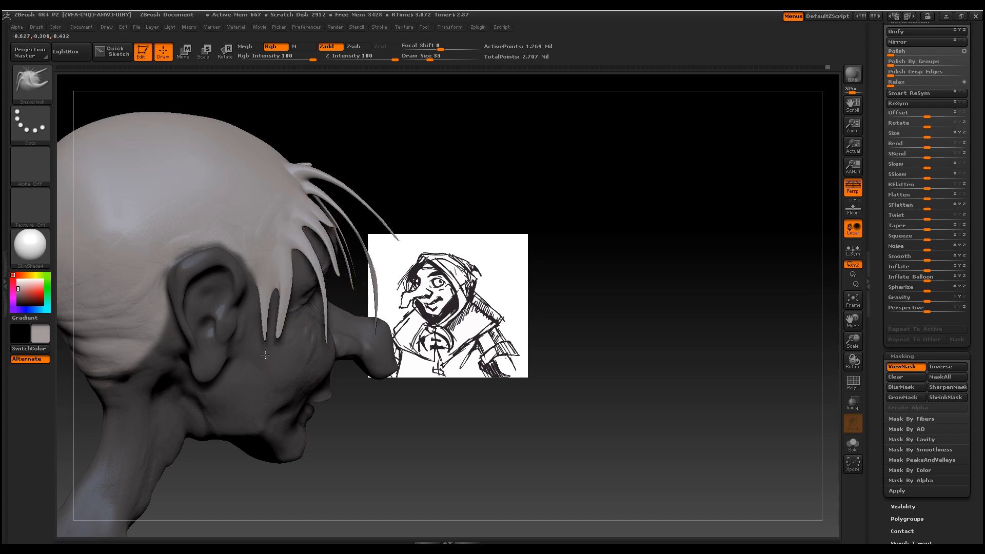
{"action": "key", "text": "shift"}
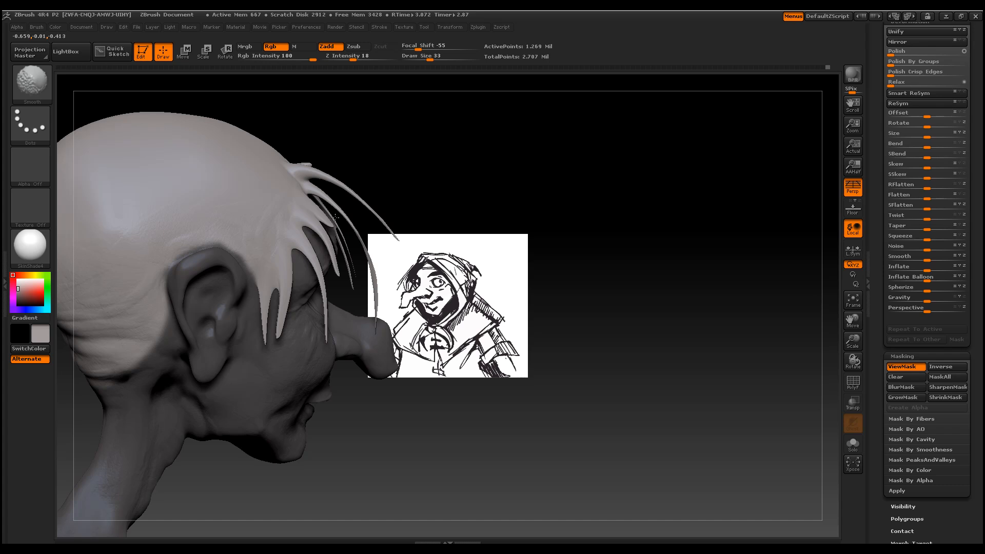
{"action": "mouse_move", "coordinate": [621, 330]}
{"action": "left_mouse_down"}
{"action": "mouse_move", "coordinate": [554, 318]}
{"action": "mouse_move", "coordinate": [477, 265]}
{"action": "left_mouse_up"}
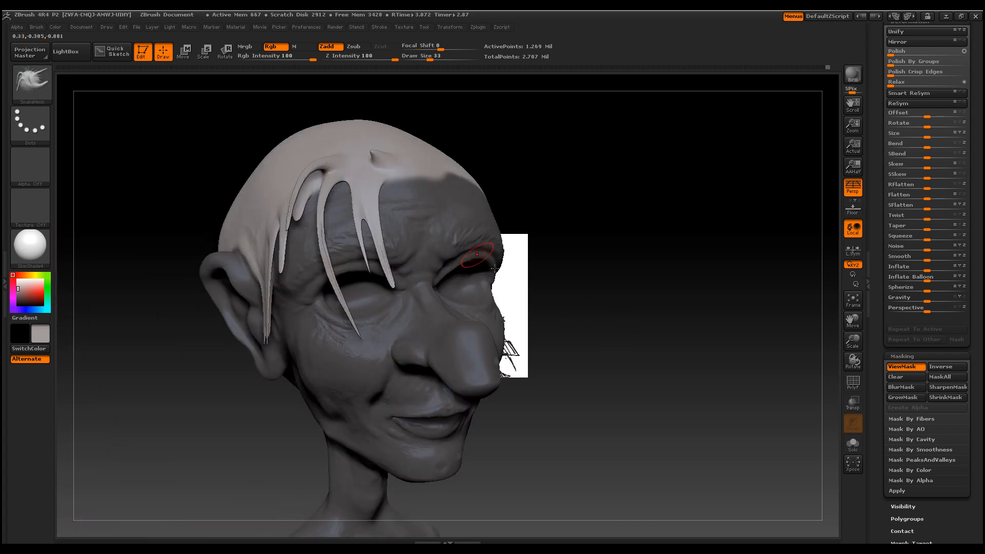
{"action": "key", "text": "shift"}
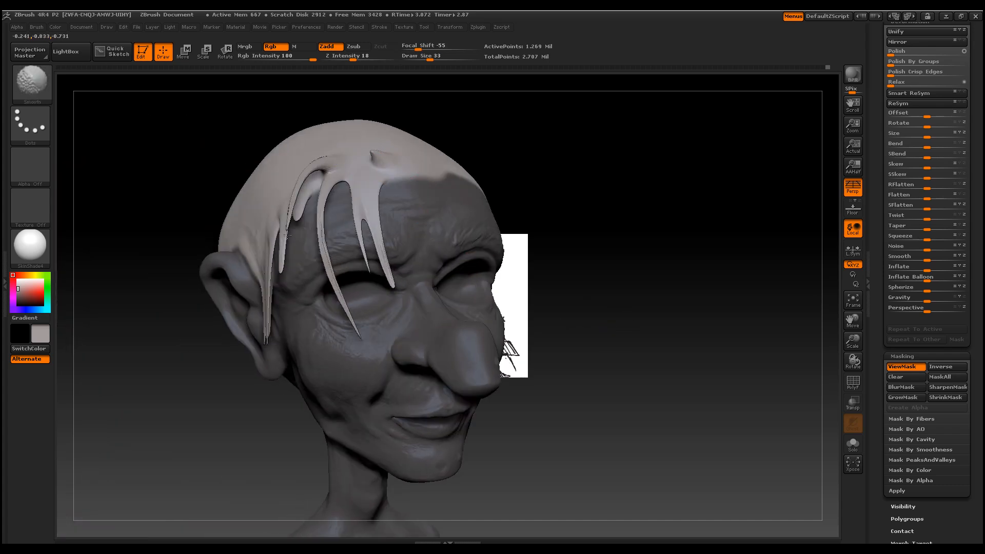
Try clearing the mask and remeshing the head with DynaMesh, and undo it after checking the strands
{"action": "left_click", "coordinate": [695, 169], "text": "ctrl"}
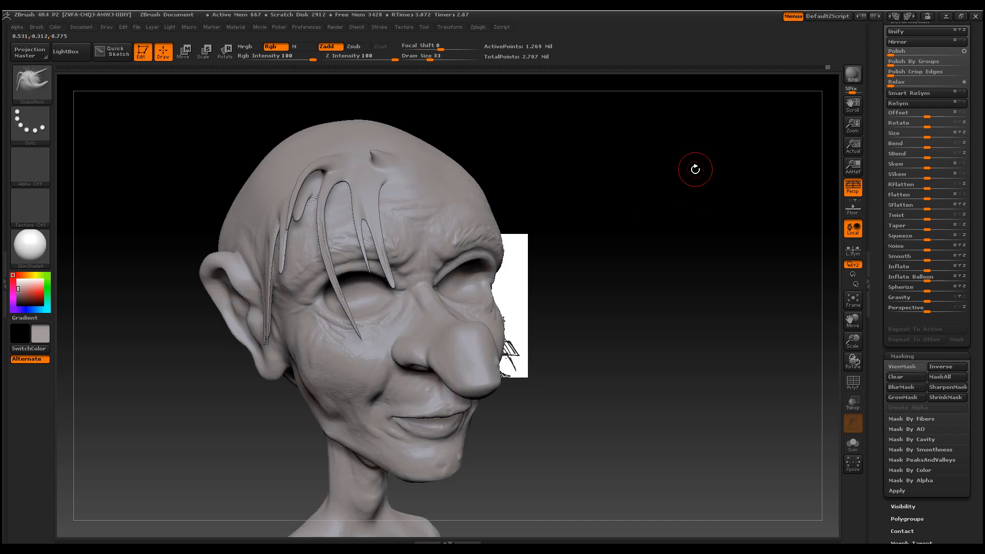
{"action": "key", "text": "ctrl"}
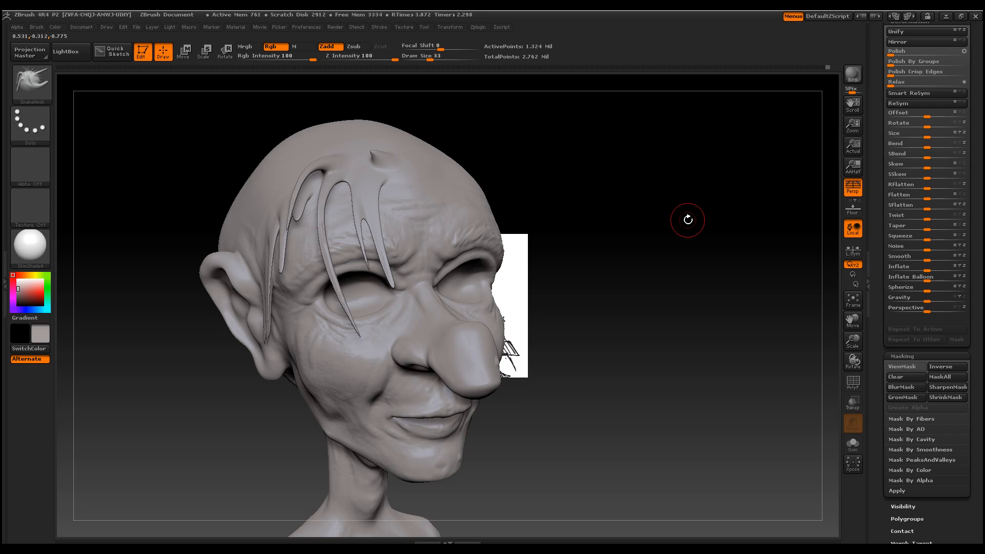
{"action": "left_click_drag", "start_coordinate": [688, 219], "coordinate": [718, 214]}
{"action": "key", "text": "shift"}
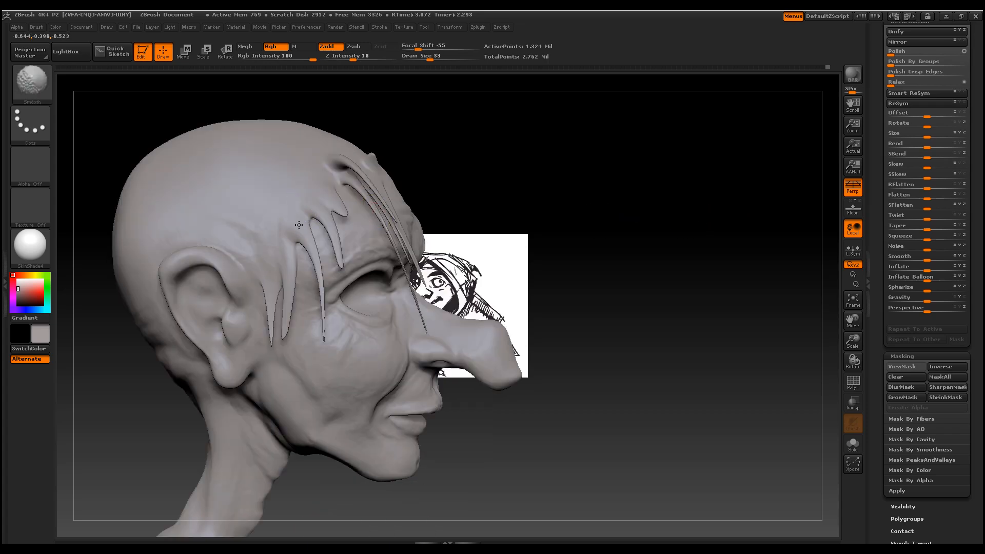
{"action": "left_click_drag", "start_coordinate": [644, 237], "coordinate": [605, 241]}
{"action": "key", "text": "ctrl"}
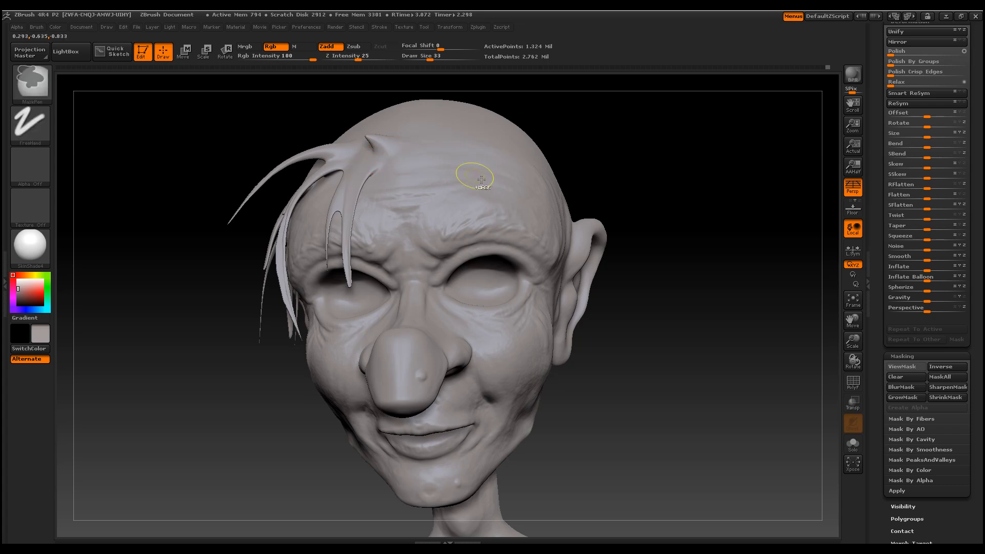
{"action": "key", "text": "ctrl+h"}
Smooth the small spike on the hairline and pull long hair strands from the opposite side of the forehead and temple
{"action": "key", "text": "shift"}
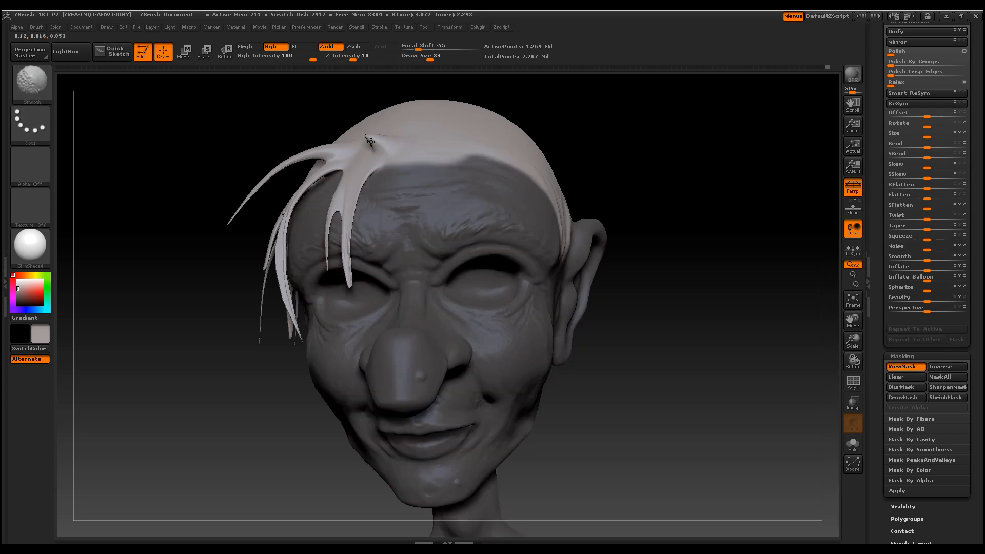
{"action": "left_click_drag", "start_coordinate": [375, 148], "coordinate": [370, 141]}
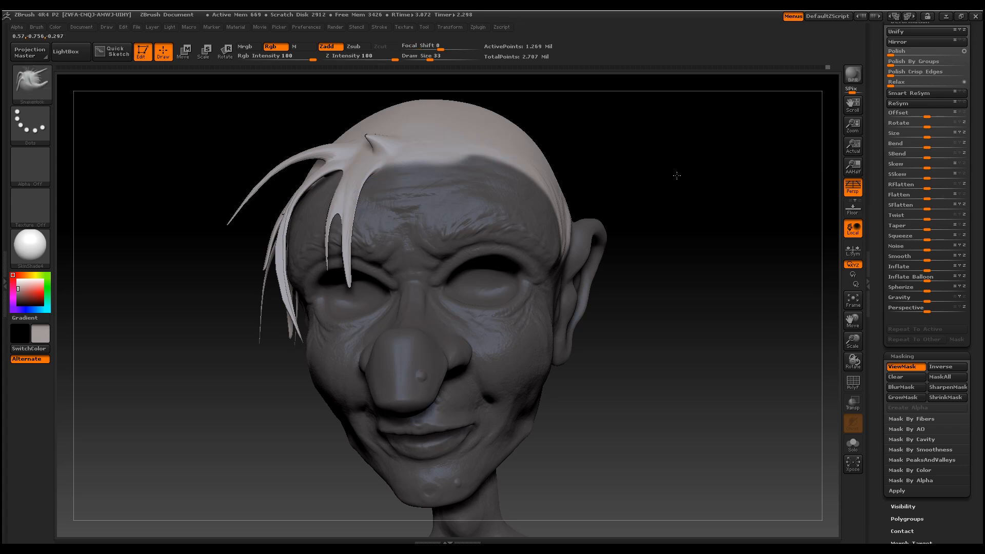
{"action": "left_click_drag", "start_coordinate": [677, 174], "coordinate": [502, 156]}
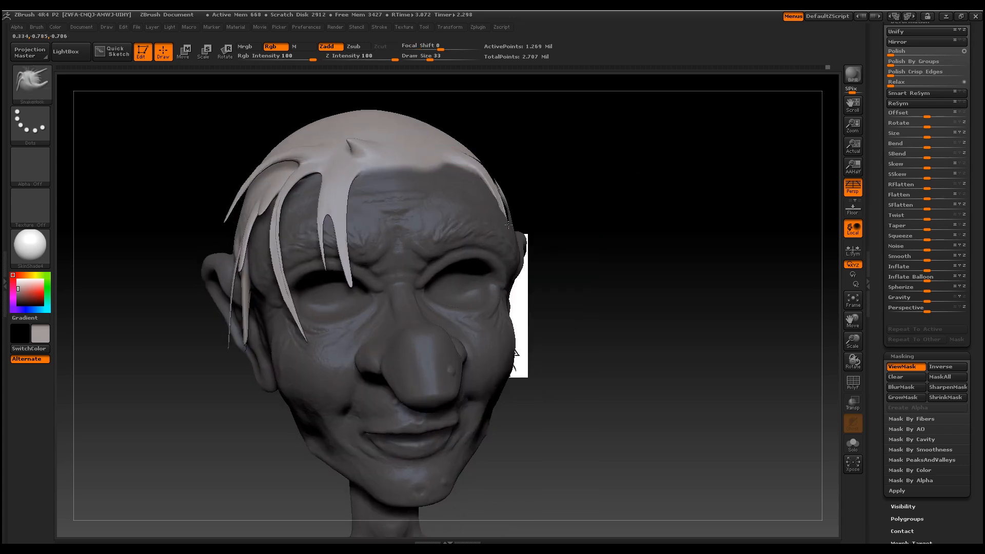
{"action": "key", "text": "ctrl"}
{"action": "mouse_move", "coordinate": [649, 217]}
{"action": "left_mouse_down"}
{"action": "mouse_move", "coordinate": [488, 170]}
{"action": "mouse_move", "coordinate": [510, 200]}
{"action": "mouse_move", "coordinate": [556, 354]}
{"action": "left_mouse_up"}
{"action": "left_click_drag", "start_coordinate": [450, 163], "coordinate": [465, 198]}
{"action": "left_click_drag", "start_coordinate": [636, 208], "coordinate": [650, 220]}
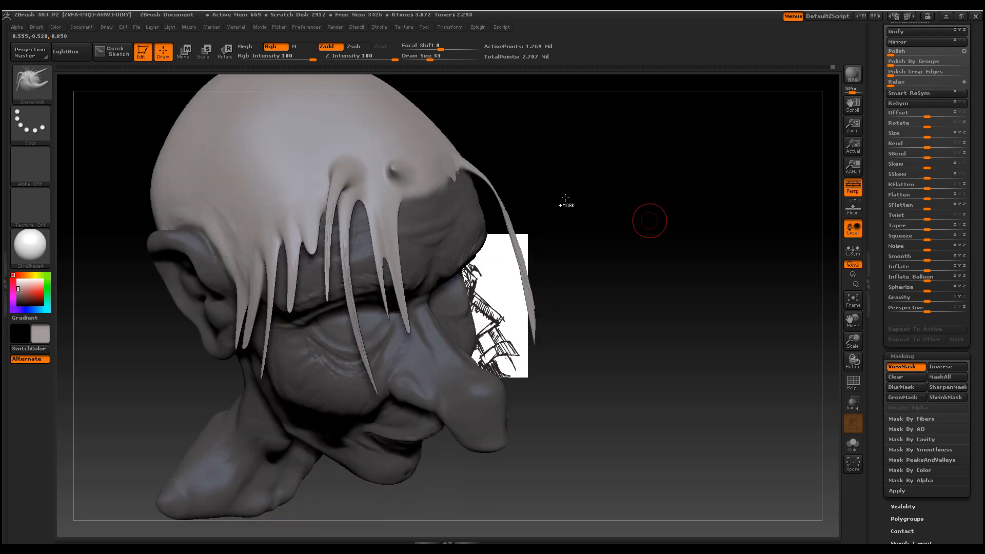
{"action": "mouse_move", "coordinate": [446, 166]}
{"action": "left_mouse_down"}
{"action": "mouse_move", "coordinate": [484, 194]}
{"action": "mouse_move", "coordinate": [512, 264]}
{"action": "mouse_move", "coordinate": [514, 338]}
{"action": "mouse_move", "coordinate": [506, 287]}
{"action": "left_mouse_up"}
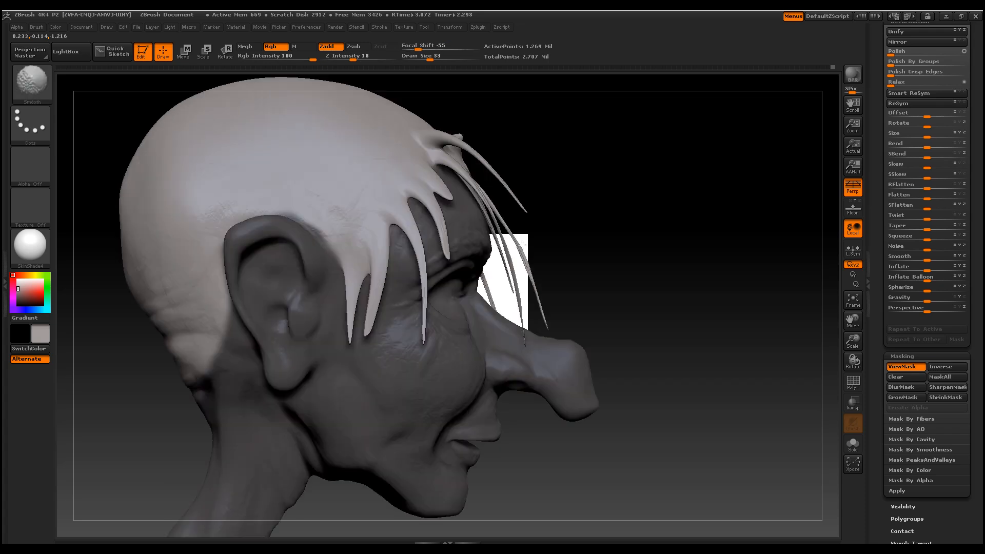
{"action": "mouse_move", "coordinate": [616, 222]}
{"action": "left_mouse_down"}
{"action": "mouse_move", "coordinate": [578, 222]}
{"action": "mouse_move", "coordinate": [523, 250]}
{"action": "left_mouse_up"}
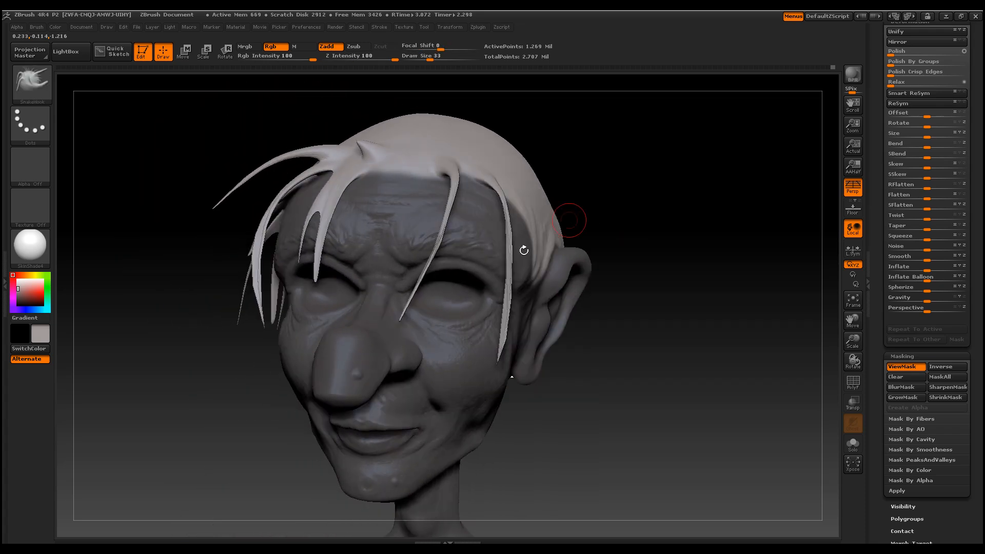
Smooth the new strands beside the eye and temple, and pull the small hairline spike down towards the neighbouring strands
{"action": "left_click_drag", "start_coordinate": [444, 224], "coordinate": [414, 282], "text": "shift"}
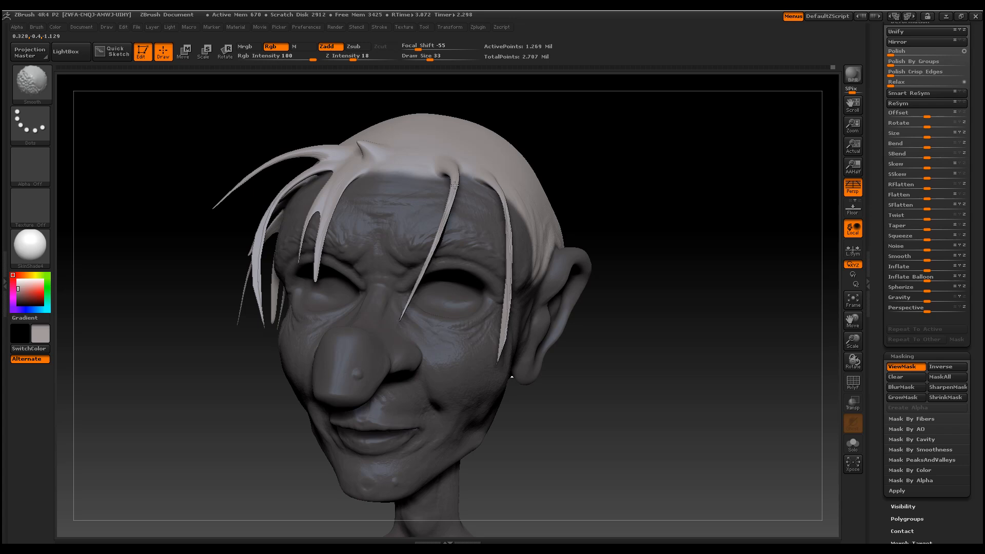
{"action": "left_click_drag", "start_coordinate": [500, 196], "coordinate": [505, 333], "text": "shift"}
{"action": "mouse_move", "coordinate": [294, 185]}
{"action": "left_mouse_down", "text": "shift"}
{"action": "mouse_move", "coordinate": [257, 239]}
{"action": "mouse_move", "coordinate": [257, 284]}
{"action": "mouse_move", "coordinate": [257, 242]}
{"action": "mouse_move", "coordinate": [290, 179]}
{"action": "left_mouse_up", "text": "shift"}
{"action": "left_click_drag", "start_coordinate": [364, 143], "coordinate": [339, 173]}
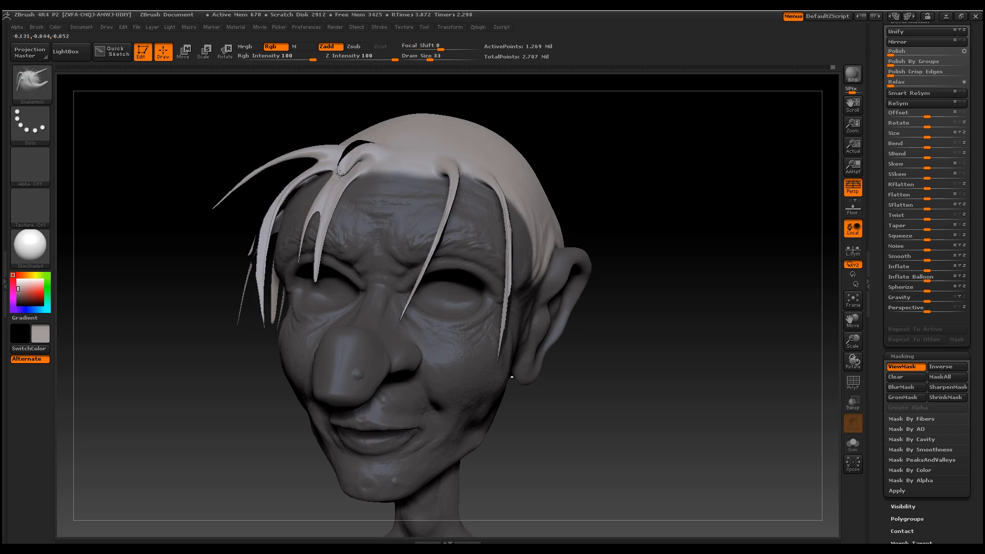
Undo the last pulls on the small hairline spike
{"action": "left_click_drag", "start_coordinate": [567, 156], "coordinate": [667, 165]}
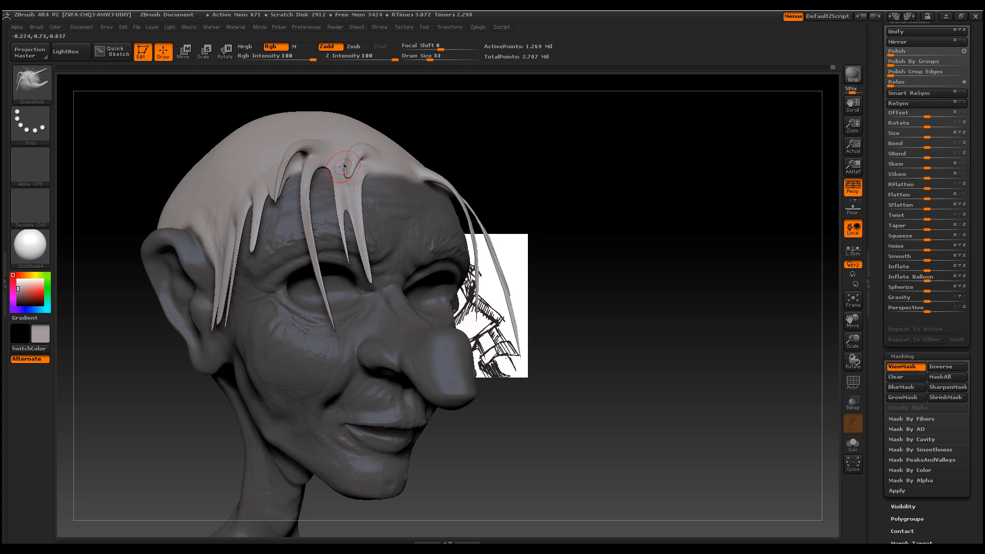
{"action": "key", "text": "shift"}
{"action": "key", "text": "ctrl+z"}
{"action": "key", "text": "ctrl+z"}
Pull further hair strands down the temple in front of the ear, and undo the last one
{"action": "left_click_drag", "start_coordinate": [534, 168], "coordinate": [334, 195]}
{"action": "mouse_move", "coordinate": [534, 190]}
{"action": "left_mouse_down"}
{"action": "mouse_move", "coordinate": [521, 205]}
{"action": "mouse_move", "coordinate": [513, 303]}
{"action": "left_mouse_up"}
{"action": "left_click_drag", "start_coordinate": [737, 233], "coordinate": [704, 266]}
{"action": "mouse_move", "coordinate": [509, 191]}
{"action": "left_mouse_down"}
{"action": "mouse_move", "coordinate": [520, 262]}
{"action": "mouse_move", "coordinate": [537, 246]}
{"action": "mouse_move", "coordinate": [542, 307]}
{"action": "left_mouse_up"}
{"action": "left_click_drag", "start_coordinate": [520, 260], "coordinate": [549, 412]}
{"action": "key", "text": "ctrl+z"}
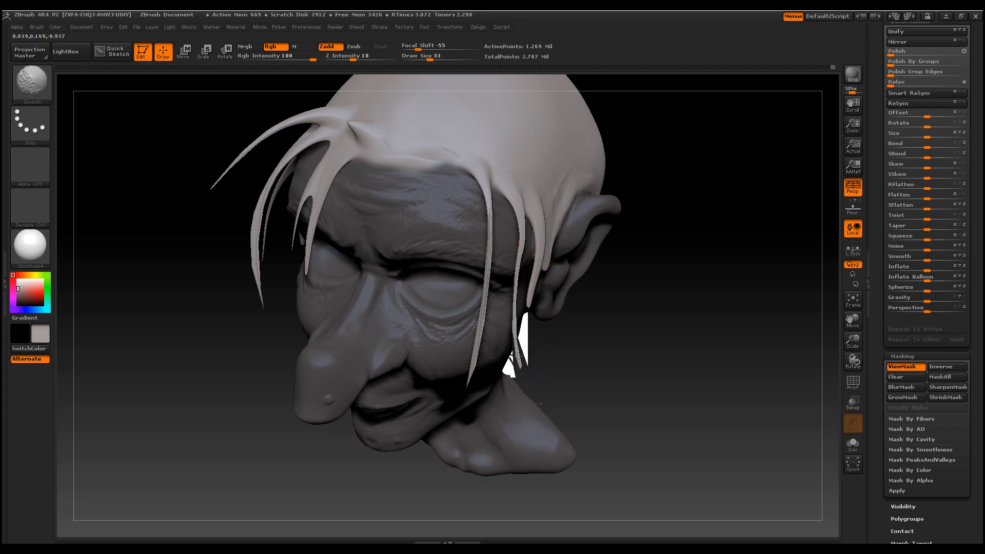
Show the hood subtool again and check how the hair strands sit against it from the front and side
{"action": "left_click_drag", "start_coordinate": [710, 295], "coordinate": [737, 289]}
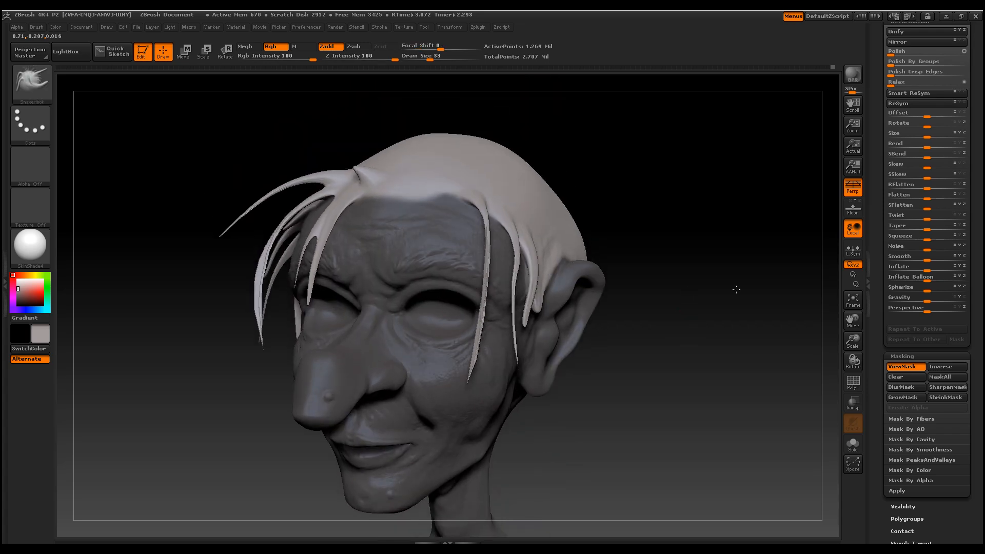
{"action": "scroll", "coordinate": [981, 282], "scroll_direction": "up", "scroll_amount": 10}
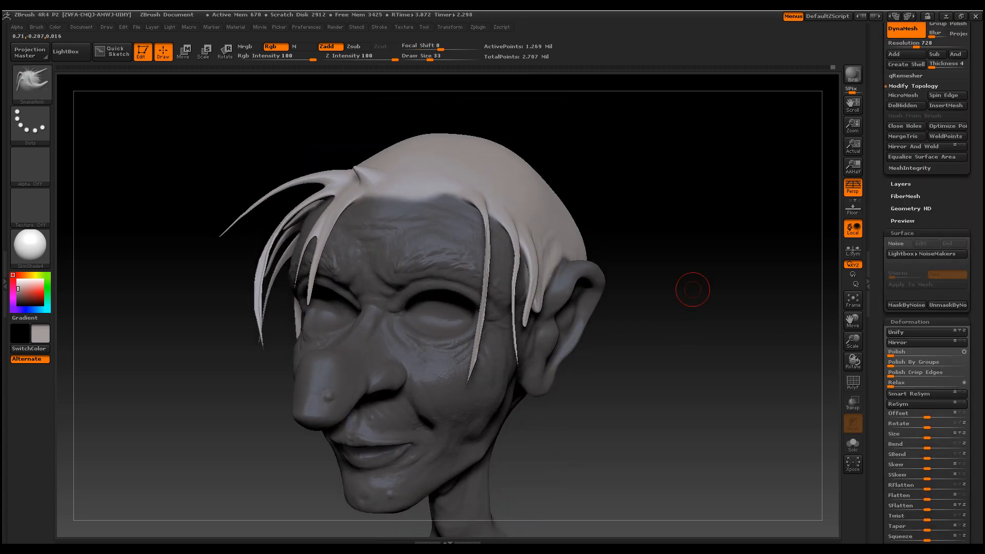
{"action": "scroll", "coordinate": [927, 282], "scroll_direction": "up", "scroll_amount": 5}
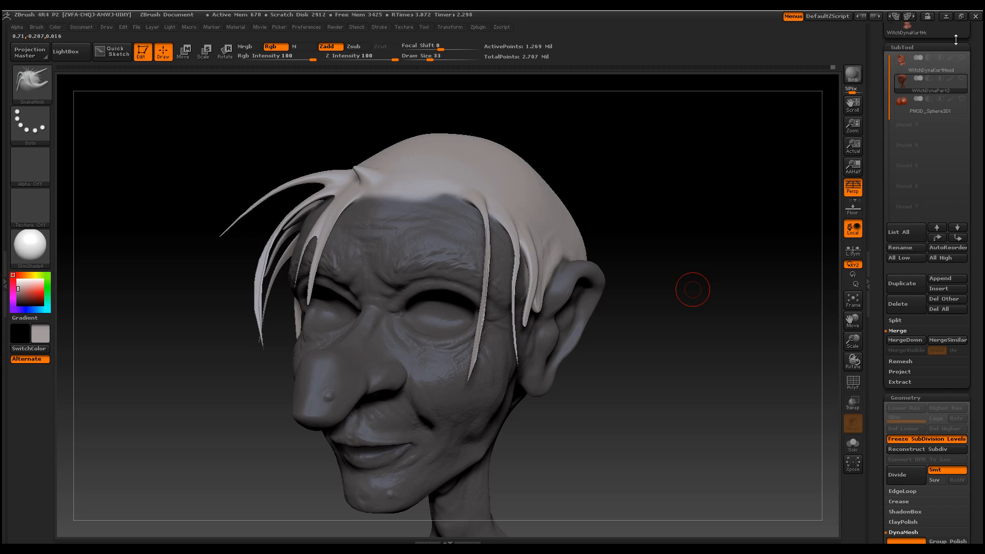
{"action": "left_click", "coordinate": [962, 58]}
{"action": "left_click_drag", "start_coordinate": [718, 256], "coordinate": [733, 255]}
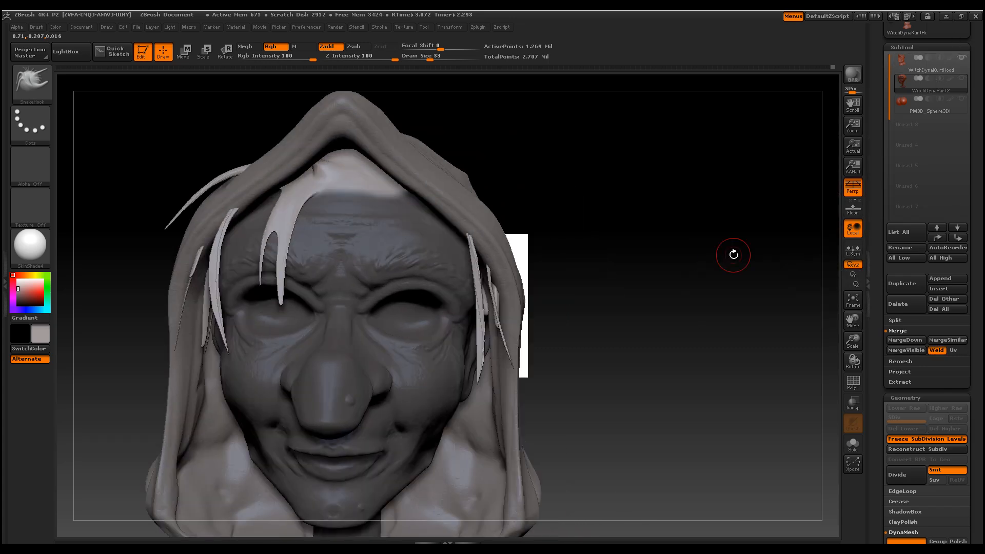
{"action": "left_click_drag", "start_coordinate": [695, 216], "coordinate": [714, 215]}
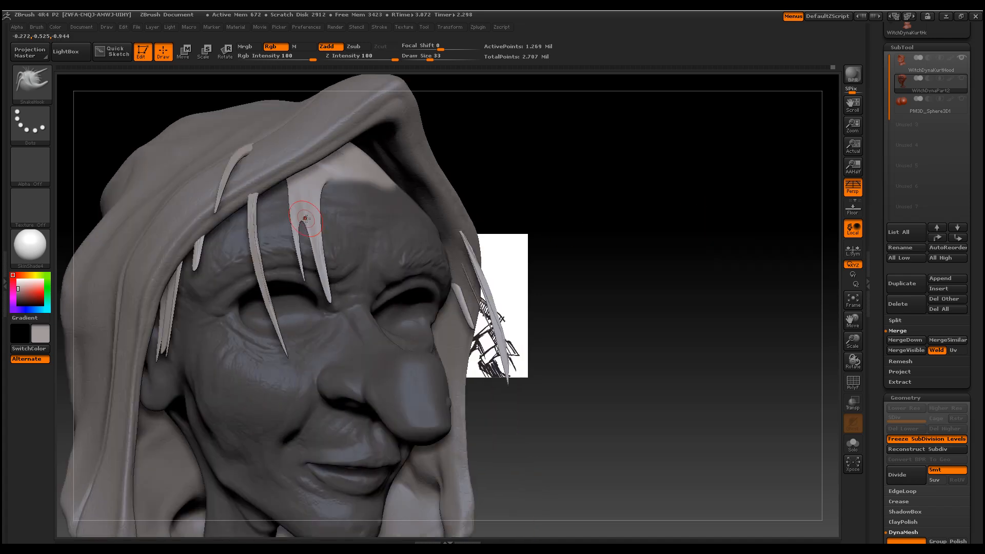
Raise the Smooth brush's Z Intensity to 79 and smooth the fork between the two forehead strands
{"action": "left_click_drag", "start_coordinate": [304, 207], "coordinate": [305, 211]}
{"action": "key", "text": "shift"}
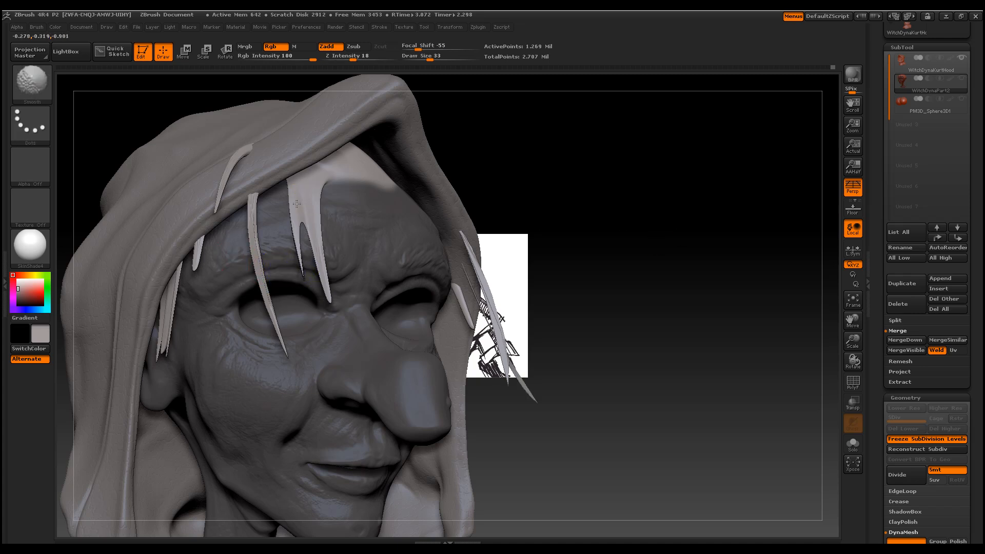
{"action": "left_click_drag", "start_coordinate": [360, 55], "coordinate": [395, 55]}
{"action": "key", "text": "shift"}
{"action": "left_click_drag", "start_coordinate": [299, 237], "coordinate": [301, 244], "text": "shift"}
{"action": "left_click_drag", "start_coordinate": [531, 226], "coordinate": [719, 213]}
{"action": "left_click_drag", "start_coordinate": [307, 240], "coordinate": [299, 237], "text": "shift"}
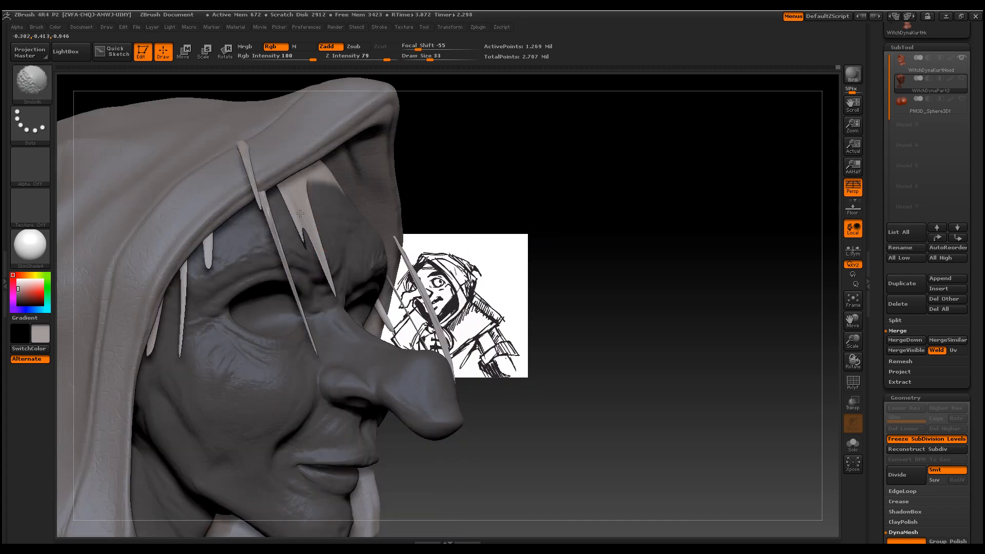
With the Move brush at Draw Size 143, push the strands poking through the hood back towards its inner edge
{"action": "left_click_drag", "start_coordinate": [265, 188], "coordinate": [208, 101]}
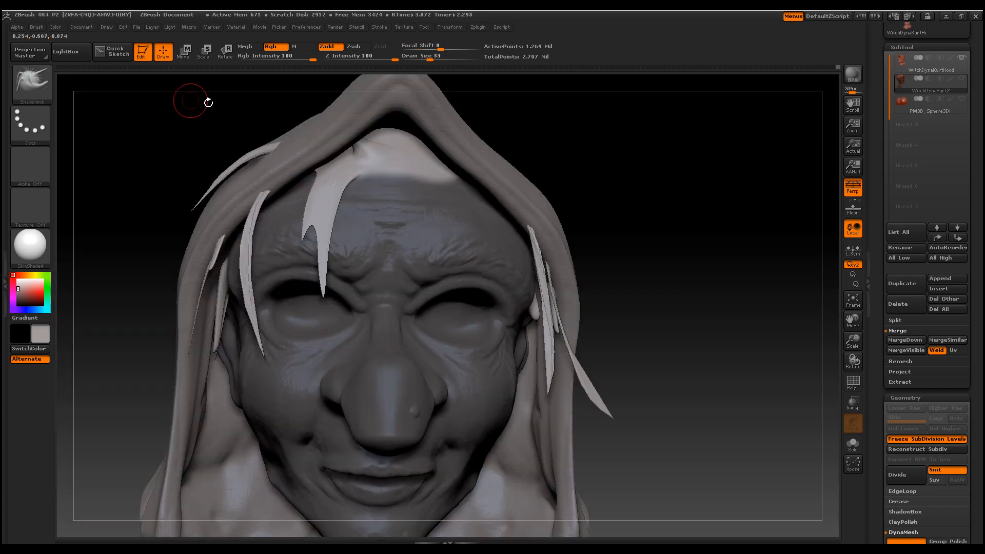
{"action": "left_click", "coordinate": [28, 84]}
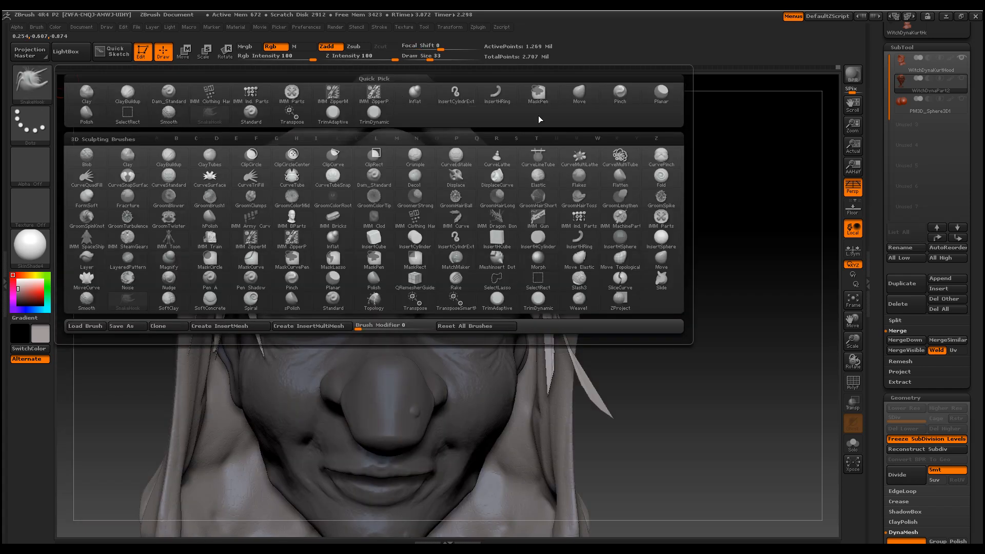
{"action": "left_click", "coordinate": [586, 92]}
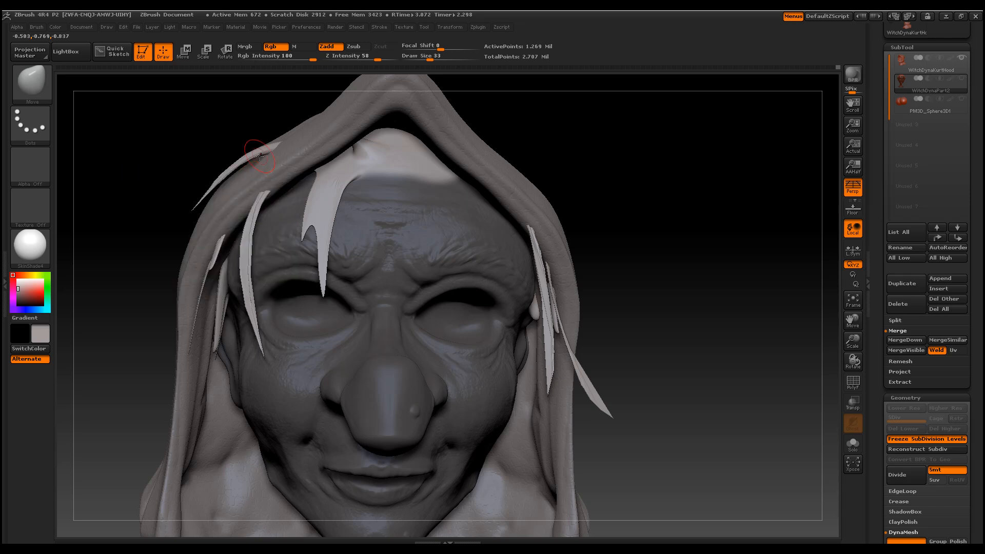
{"action": "key", "text": "space"}
{"action": "mouse_move", "coordinate": [260, 154]}
{"action": "left_mouse_down"}
{"action": "mouse_move", "coordinate": [281, 155]}
{"action": "mouse_move", "coordinate": [258, 166]}
{"action": "mouse_move", "coordinate": [288, 186]}
{"action": "mouse_move", "coordinate": [221, 194]}
{"action": "mouse_move", "coordinate": [231, 165]}
{"action": "mouse_move", "coordinate": [289, 180]}
{"action": "mouse_move", "coordinate": [243, 188]}
{"action": "left_mouse_up"}
{"action": "left_click_drag", "start_coordinate": [197, 234], "coordinate": [211, 240]}
{"action": "left_click_drag", "start_coordinate": [268, 210], "coordinate": [249, 201]}
{"action": "mouse_move", "coordinate": [205, 307]}
{"action": "left_mouse_down"}
{"action": "mouse_move", "coordinate": [220, 299]}
{"action": "mouse_move", "coordinate": [167, 283]}
{"action": "mouse_move", "coordinate": [216, 305]}
{"action": "left_mouse_up"}
{"action": "left_click_drag", "start_coordinate": [239, 223], "coordinate": [253, 210]}
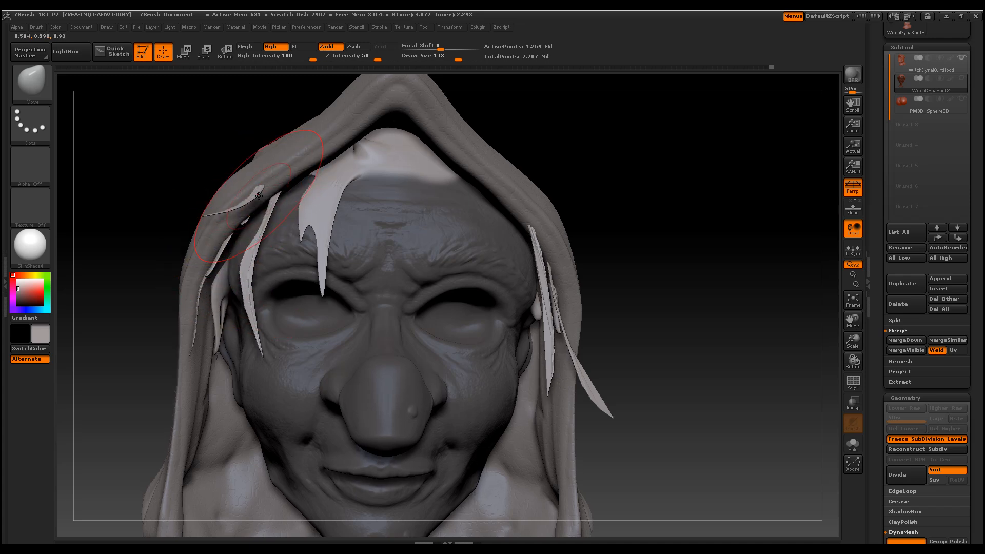
Reduce the Draw Size to 72, tuck the bent strand and the temple strands under the hood rim, and smooth the forehead strand
{"action": "key", "text": "space"}
{"action": "mouse_move", "coordinate": [259, 191]}
{"action": "left_mouse_down"}
{"action": "mouse_move", "coordinate": [242, 192]}
{"action": "mouse_move", "coordinate": [274, 198]}
{"action": "left_mouse_up"}
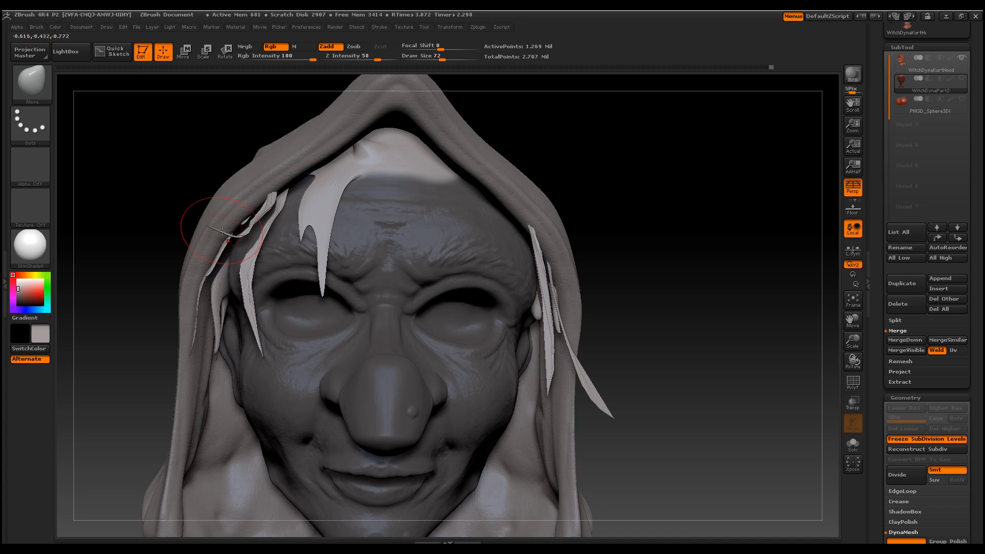
{"action": "mouse_move", "coordinate": [217, 233]}
{"action": "left_mouse_down", "text": "shift"}
{"action": "mouse_move", "coordinate": [269, 202]}
{"action": "mouse_move", "coordinate": [255, 204]}
{"action": "left_mouse_up", "text": "shift"}
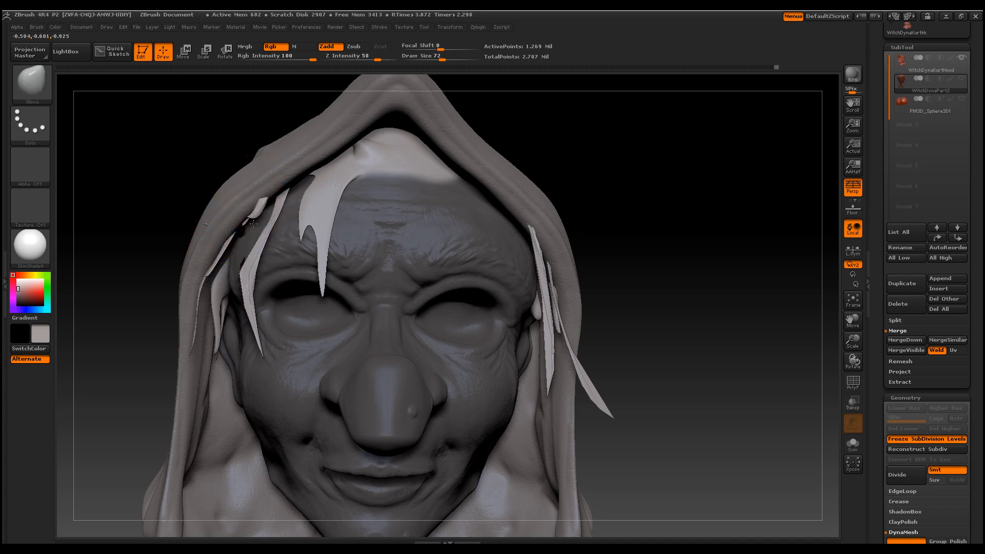
{"action": "left_click_drag", "start_coordinate": [214, 299], "coordinate": [236, 311]}
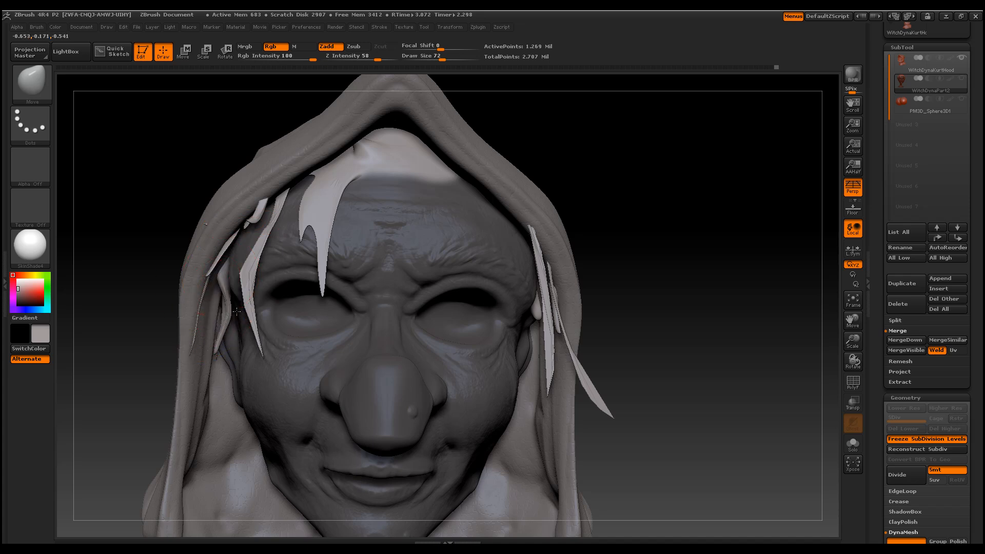
{"action": "left_click_drag", "start_coordinate": [675, 237], "coordinate": [618, 260]}
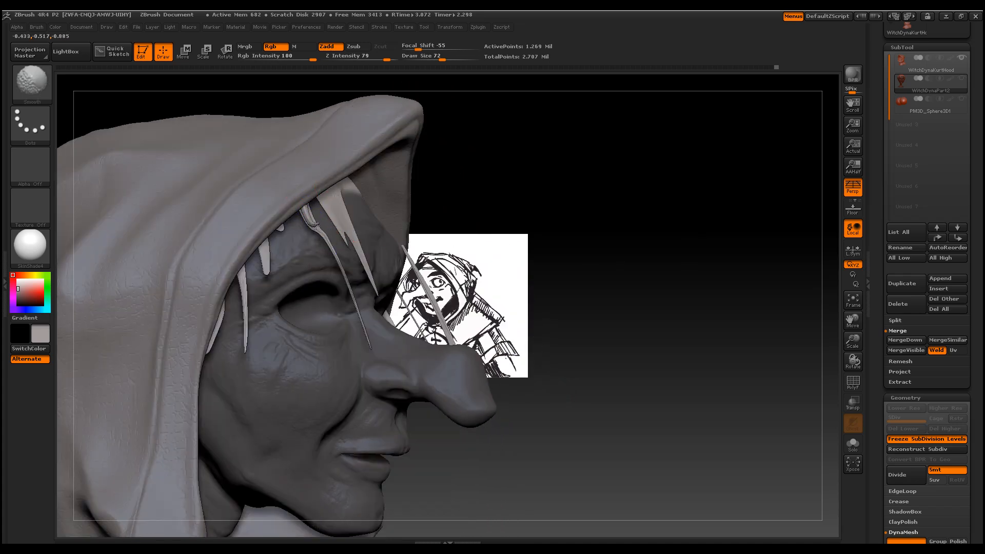
{"action": "left_click_drag", "start_coordinate": [310, 217], "coordinate": [335, 264], "text": "shift"}
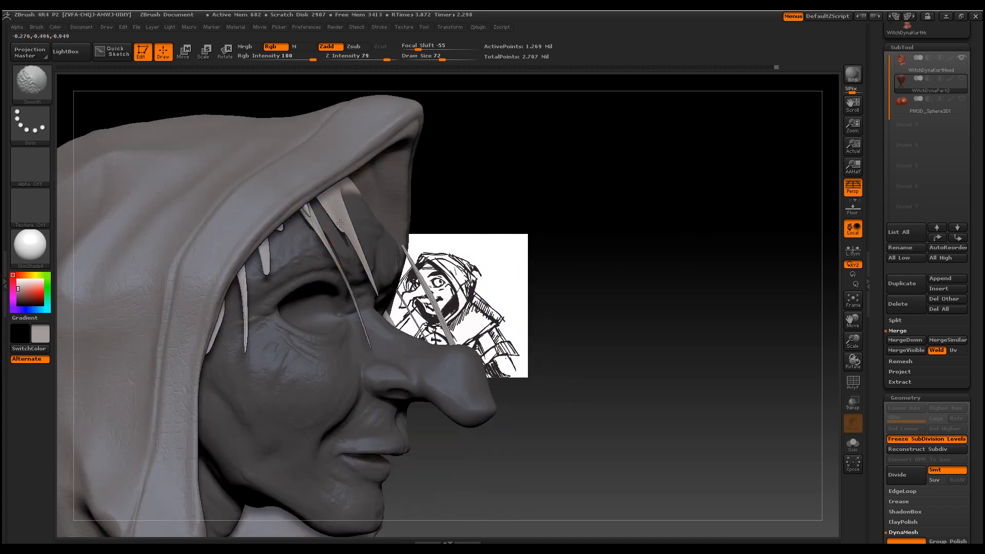
Smooth the protruding strand tips beside the forehead and the strands in front of the opposite ear
{"action": "left_click_drag", "start_coordinate": [559, 205], "coordinate": [362, 144]}
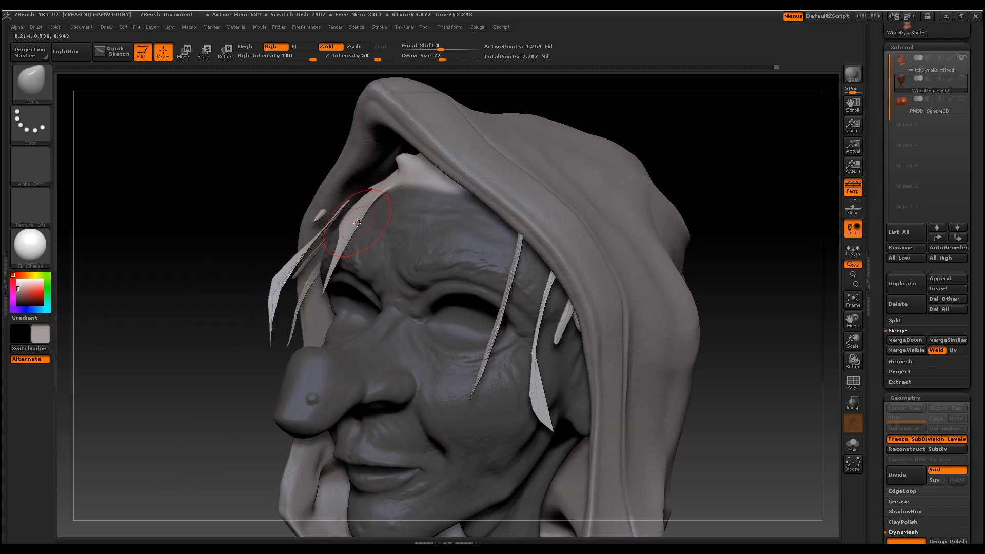
{"action": "mouse_move", "coordinate": [308, 249]}
{"action": "left_mouse_down", "text": "shift"}
{"action": "mouse_move", "coordinate": [287, 308]}
{"action": "mouse_move", "coordinate": [279, 290]}
{"action": "mouse_move", "coordinate": [335, 216]}
{"action": "left_mouse_up", "text": "shift"}
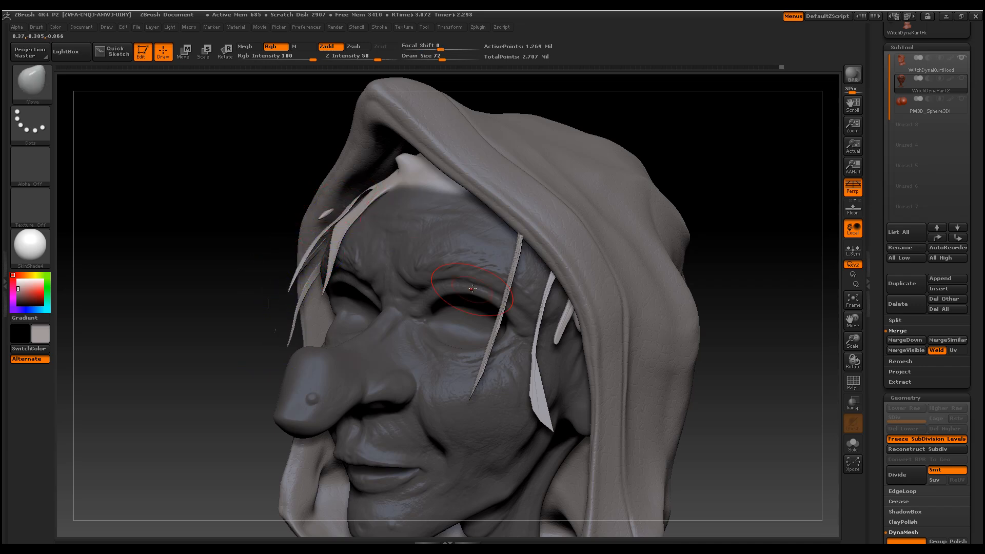
{"action": "mouse_move", "coordinate": [537, 366]}
{"action": "left_mouse_down", "text": "shift"}
{"action": "mouse_move", "coordinate": [544, 359]}
{"action": "mouse_move", "coordinate": [545, 387]}
{"action": "mouse_move", "coordinate": [543, 328]}
{"action": "left_mouse_up", "text": "shift"}
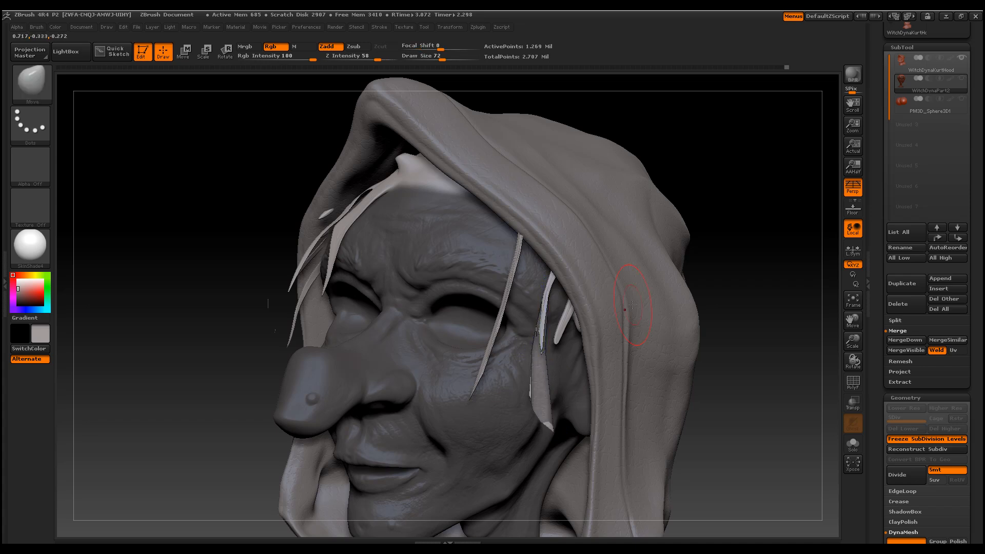
{"action": "left_click_drag", "start_coordinate": [754, 309], "coordinate": [795, 310]}
{"action": "left_click_drag", "start_coordinate": [558, 361], "coordinate": [548, 328], "text": "shift"}
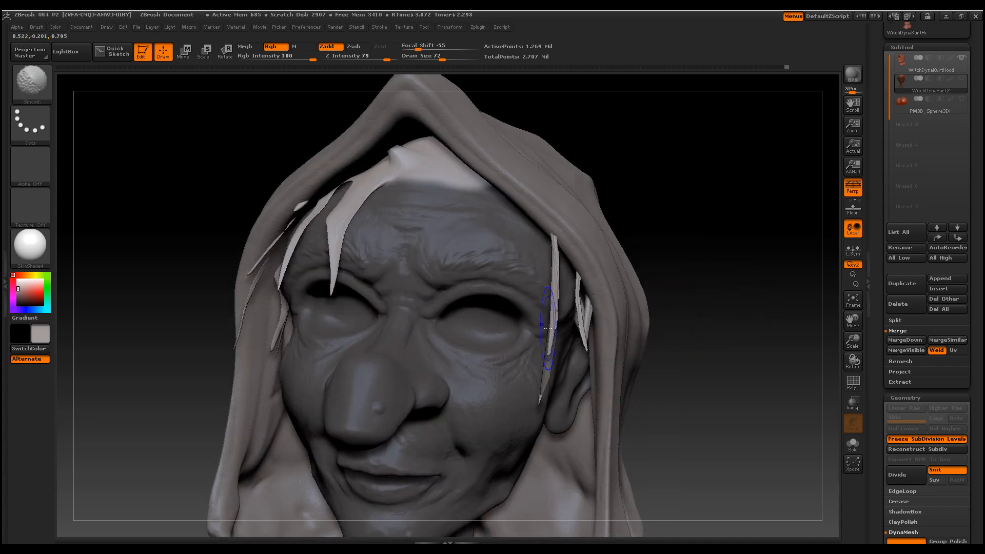
{"action": "mouse_move", "coordinate": [678, 297]}
{"action": "left_mouse_down"}
{"action": "mouse_move", "coordinate": [739, 314]}
{"action": "mouse_move", "coordinate": [700, 325]}
{"action": "left_mouse_up"}
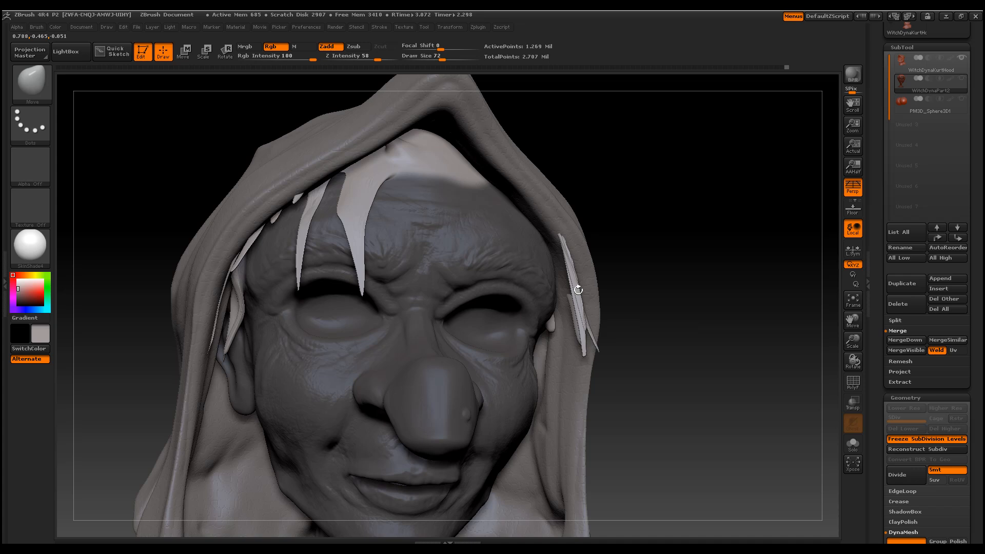
Enlarge the Move brush to Draw Size 157, shift the opposite temple's strands inside the hood, and smooth them
{"action": "left_click", "coordinate": [31, 82]}
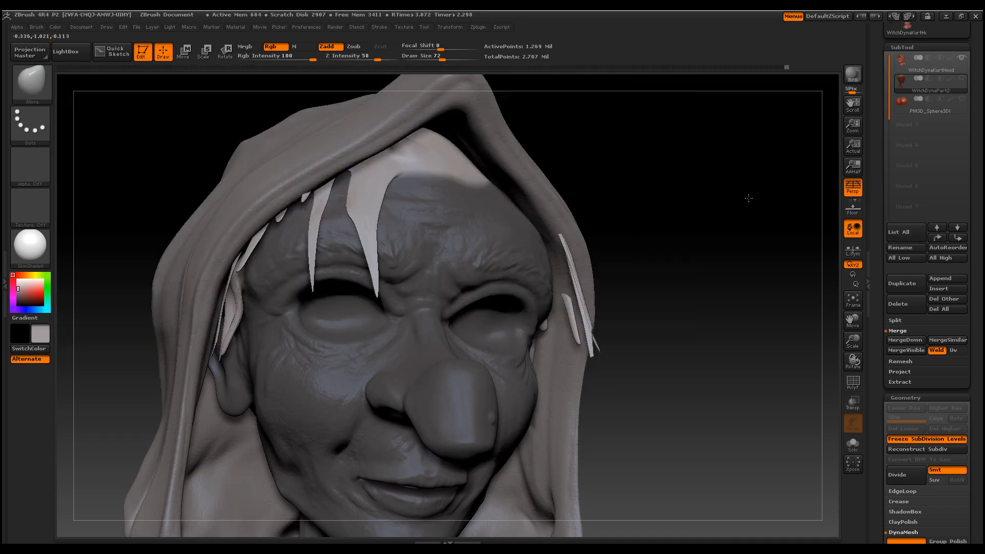
{"action": "key", "text": "space"}
{"action": "left_click_drag", "start_coordinate": [749, 199], "coordinate": [768, 200]}
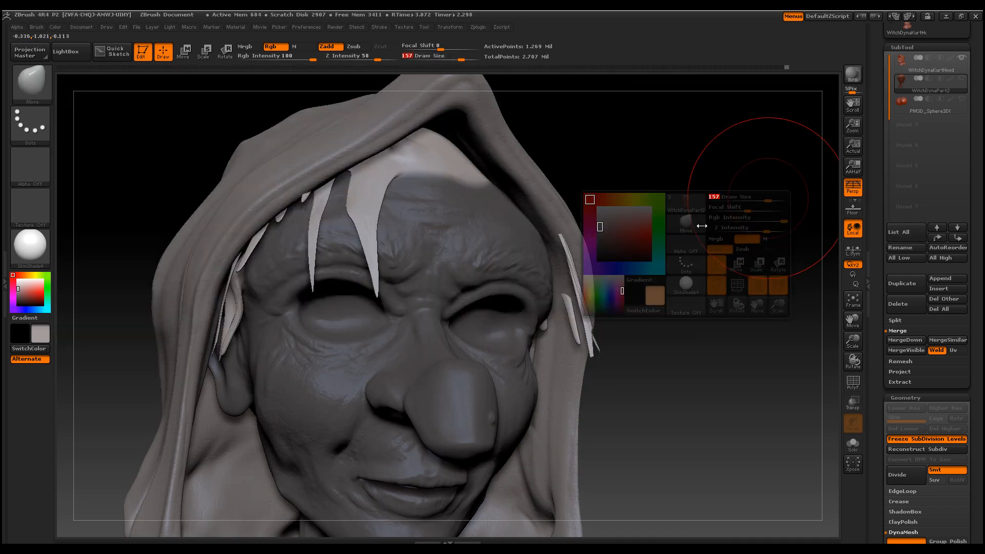
{"action": "left_click_drag", "start_coordinate": [559, 228], "coordinate": [539, 225]}
{"action": "left_click_drag", "start_coordinate": [570, 308], "coordinate": [569, 296]}
{"action": "left_click_drag", "start_coordinate": [682, 335], "coordinate": [616, 333]}
{"action": "mouse_move", "coordinate": [570, 308]}
{"action": "left_mouse_down", "text": "shift"}
{"action": "mouse_move", "coordinate": [569, 325]}
{"action": "mouse_move", "coordinate": [598, 332]}
{"action": "left_mouse_up", "text": "shift"}
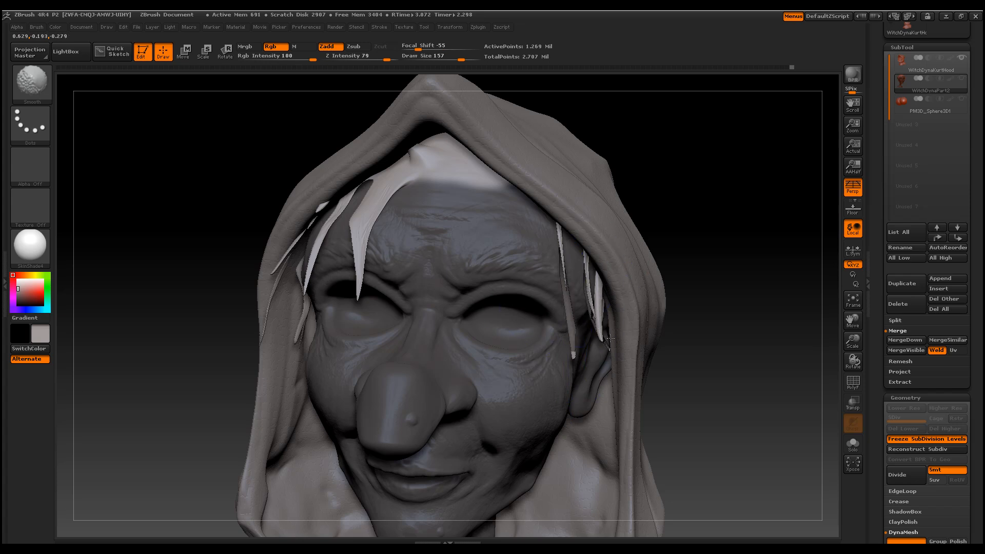
Switch to the SnakeHook brush at Draw Size 59 and try pulling strands from the hairline down the middle of the forehead
{"action": "mouse_move", "coordinate": [699, 164]}
{"action": "left_mouse_down"}
{"action": "mouse_move", "coordinate": [354, 229]}
{"action": "mouse_move", "coordinate": [318, 277]}
{"action": "left_mouse_up"}
{"action": "left_click", "coordinate": [32, 79]}
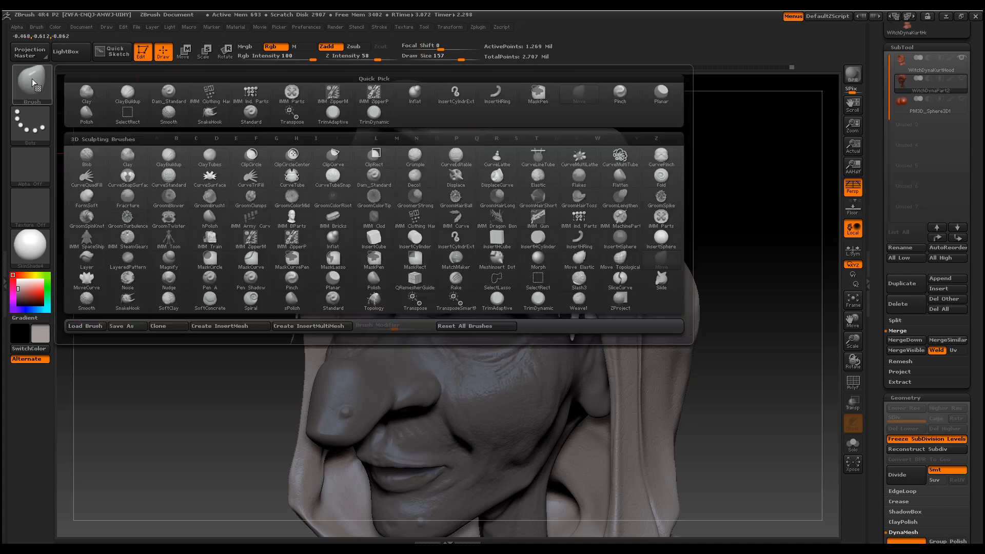
{"action": "left_click", "coordinate": [210, 112]}
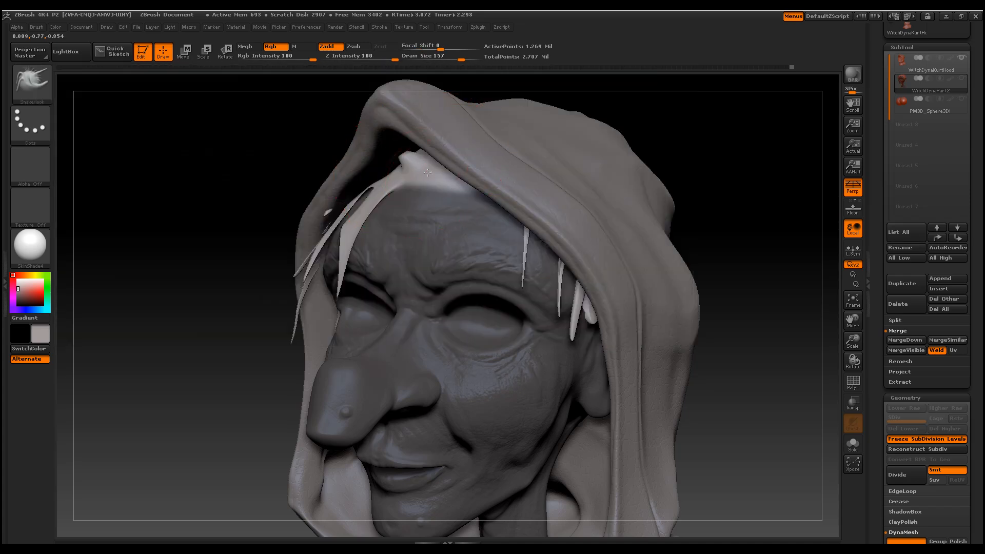
{"action": "key", "text": "space"}
{"action": "left_click_drag", "start_coordinate": [427, 171], "coordinate": [405, 172]}
{"action": "mouse_move", "coordinate": [290, 145]}
{"action": "left_mouse_down"}
{"action": "mouse_move", "coordinate": [271, 140]}
{"action": "mouse_move", "coordinate": [339, 166]}
{"action": "left_mouse_up"}
{"action": "mouse_move", "coordinate": [420, 189]}
{"action": "left_mouse_down"}
{"action": "mouse_move", "coordinate": [390, 196]}
{"action": "mouse_move", "coordinate": [354, 270]}
{"action": "left_mouse_up"}
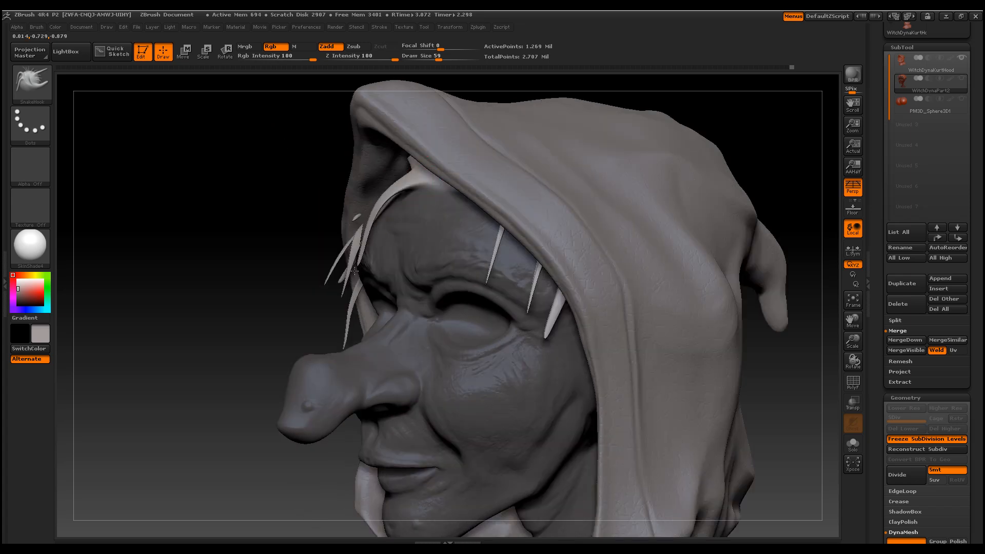
{"action": "left_click_drag", "start_coordinate": [430, 181], "coordinate": [385, 285]}
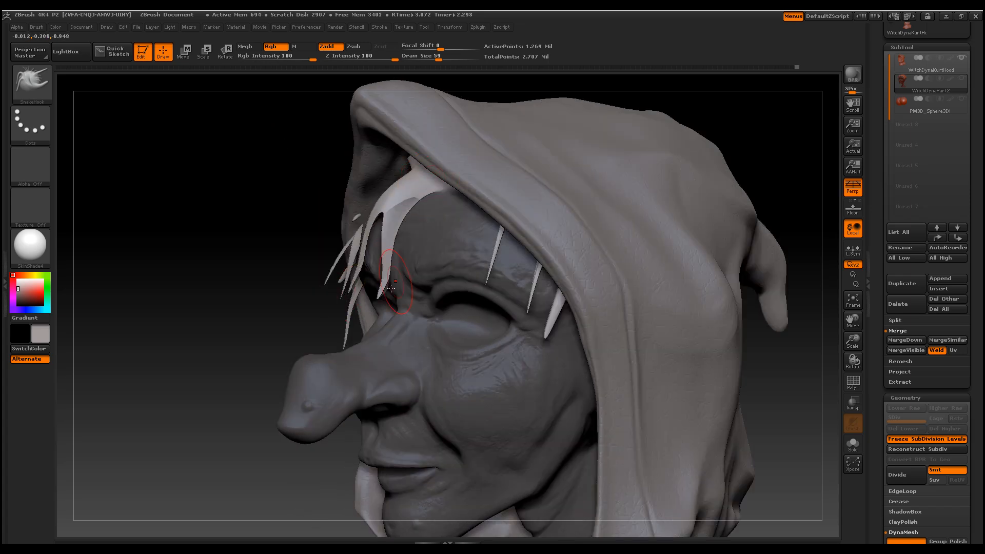
{"action": "mouse_move", "coordinate": [436, 188]}
{"action": "left_mouse_down"}
{"action": "mouse_move", "coordinate": [413, 236]}
{"action": "mouse_move", "coordinate": [401, 204]}
{"action": "mouse_move", "coordinate": [387, 256]}
{"action": "mouse_move", "coordinate": [389, 235]}
{"action": "left_mouse_up"}
{"action": "key", "text": "ctrl+z"}
Set the Draw Size to 41 and pull a long thin strand from the middle of the hairline out over the forehead
{"action": "left_click_drag", "start_coordinate": [257, 219], "coordinate": [329, 216]}
{"action": "left_click_drag", "start_coordinate": [391, 204], "coordinate": [386, 287], "text": "ctrl"}
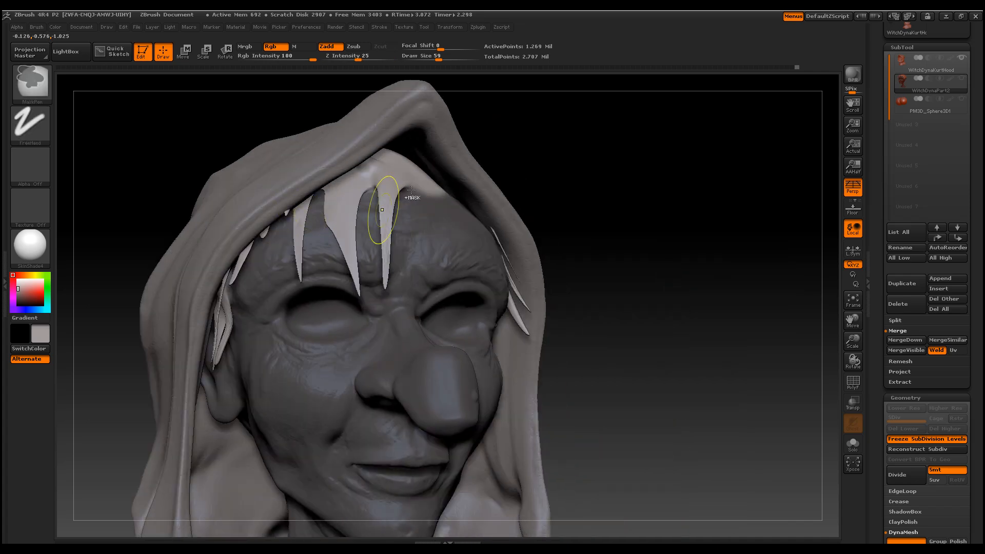
{"action": "left_click_drag", "start_coordinate": [574, 200], "coordinate": [821, 223]}
{"action": "key", "text": "space"}
{"action": "mouse_move", "coordinate": [391, 174]}
{"action": "left_mouse_down"}
{"action": "mouse_move", "coordinate": [439, 220]}
{"action": "mouse_move", "coordinate": [487, 302]}
{"action": "left_mouse_up"}
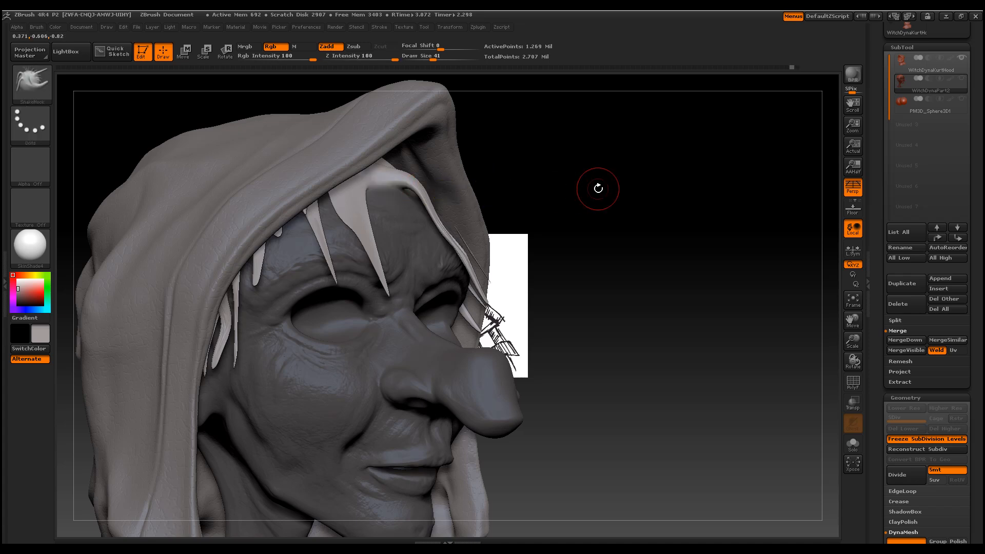
{"action": "left_click_drag", "start_coordinate": [603, 178], "coordinate": [399, 170]}
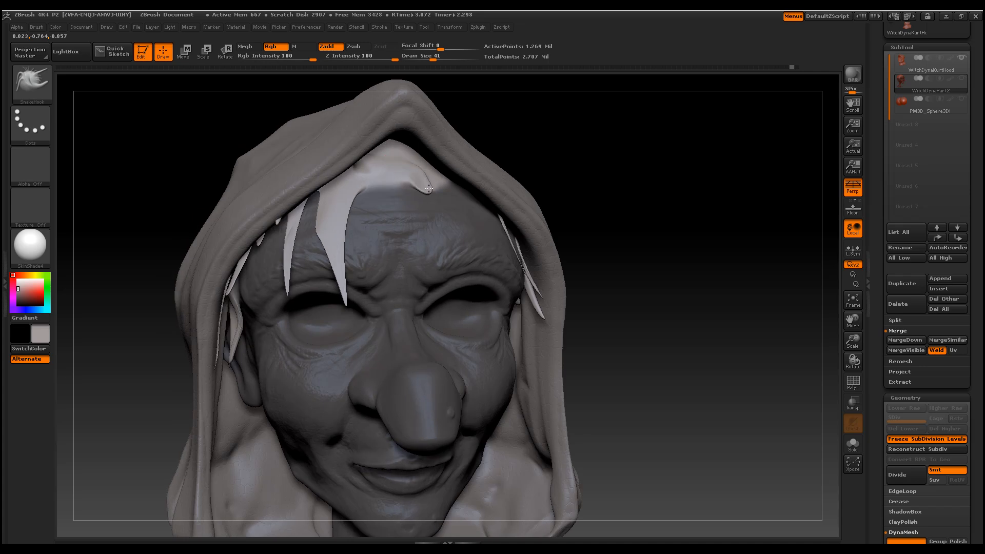
{"action": "left_click_drag", "start_coordinate": [608, 177], "coordinate": [662, 165]}
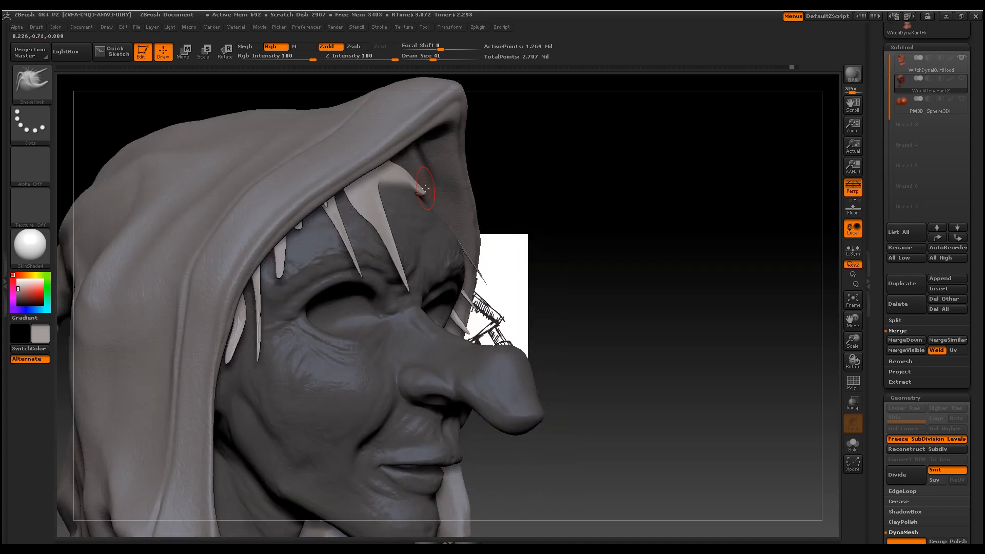
{"action": "mouse_move", "coordinate": [423, 191]}
{"action": "left_mouse_down"}
{"action": "mouse_move", "coordinate": [459, 203]}
{"action": "mouse_move", "coordinate": [535, 299]}
{"action": "left_mouse_up"}
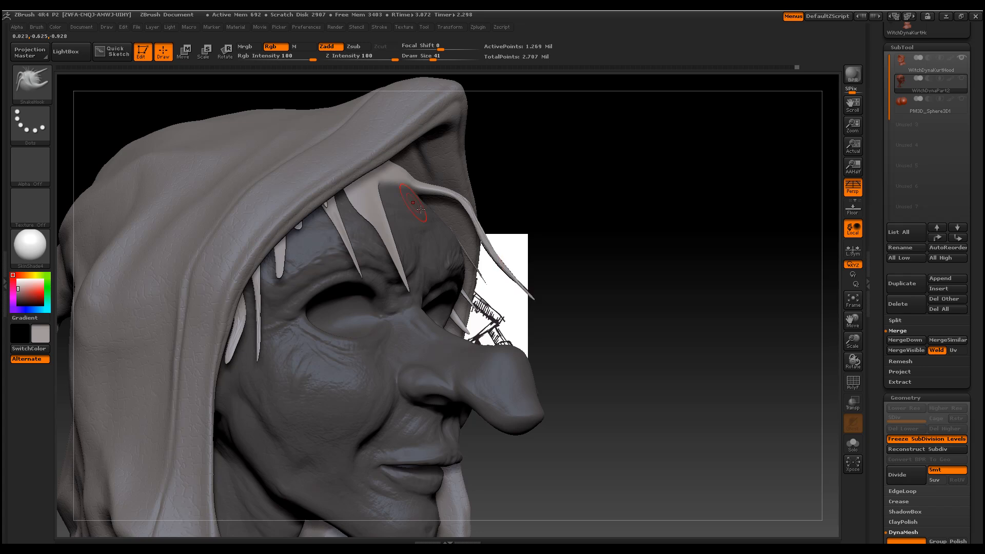
Pull a second thin strand over the forehead and another from the hairline toward the opposite temple, smoothing them
{"action": "left_click_drag", "start_coordinate": [448, 200], "coordinate": [494, 290]}
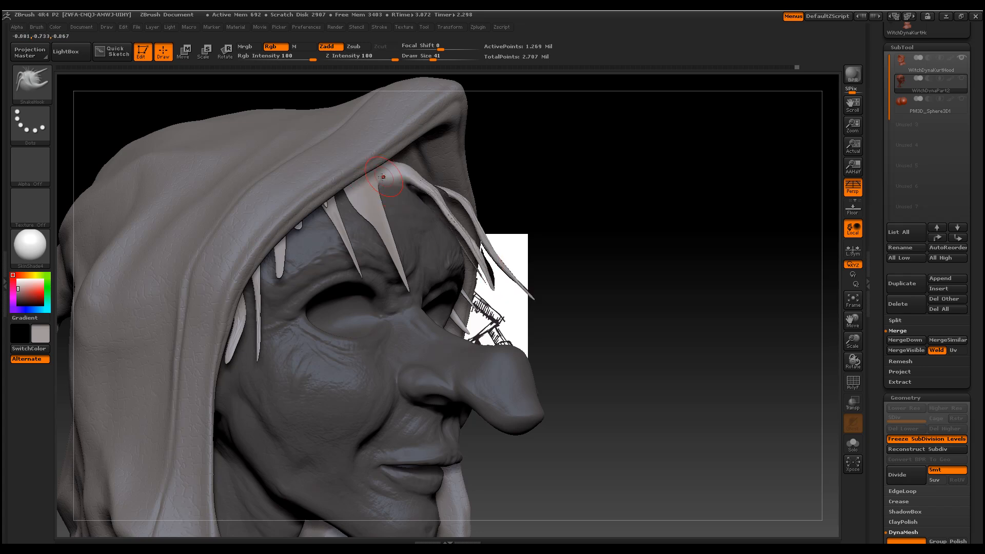
{"action": "left_click_drag", "start_coordinate": [632, 187], "coordinate": [503, 220], "text": "shift"}
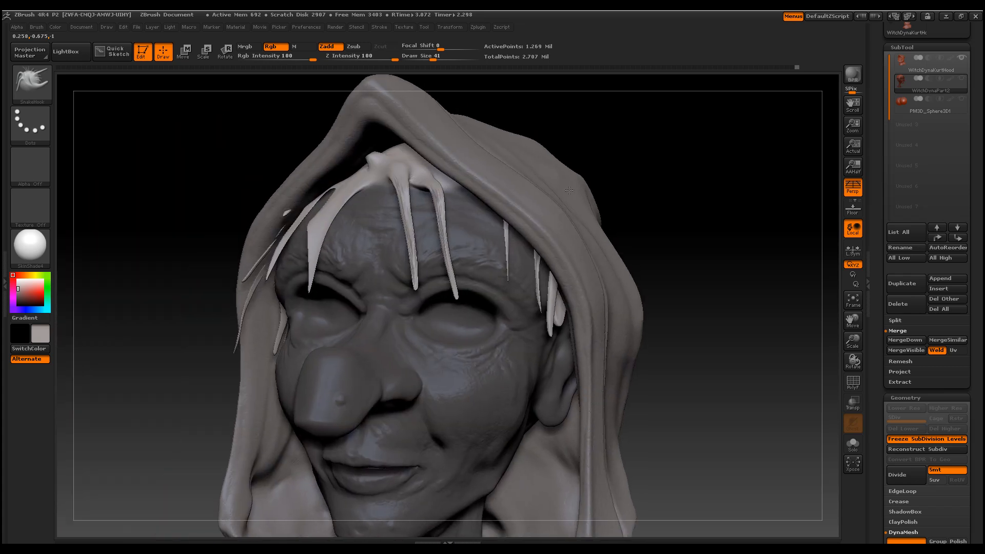
{"action": "mouse_move", "coordinate": [413, 266]}
{"action": "left_mouse_down", "text": "shift"}
{"action": "mouse_move", "coordinate": [403, 177]}
{"action": "mouse_move", "coordinate": [445, 236]}
{"action": "left_mouse_up", "text": "shift"}
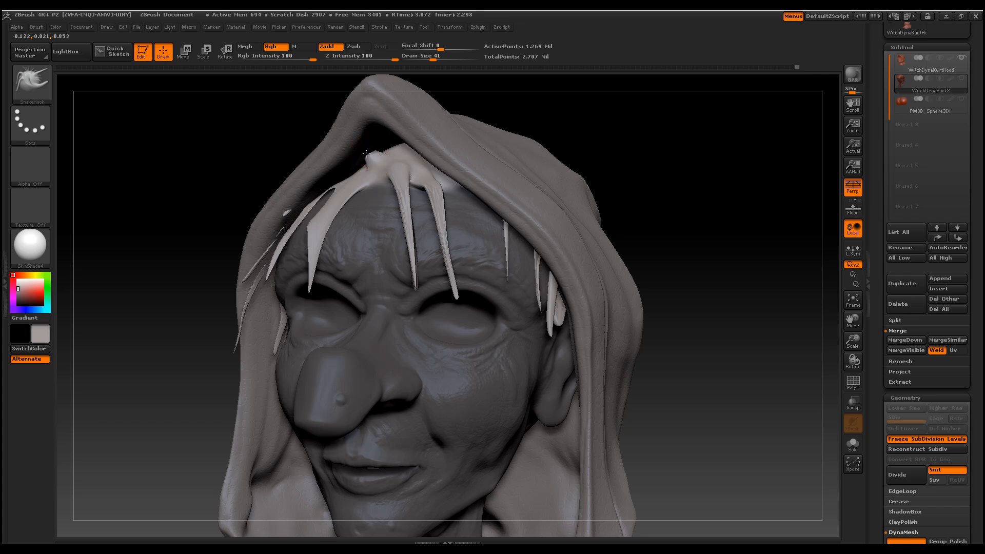
{"action": "mouse_move", "coordinate": [297, 167]}
{"action": "left_mouse_down"}
{"action": "mouse_move", "coordinate": [241, 241]}
{"action": "mouse_move", "coordinate": [205, 267]}
{"action": "left_mouse_up"}
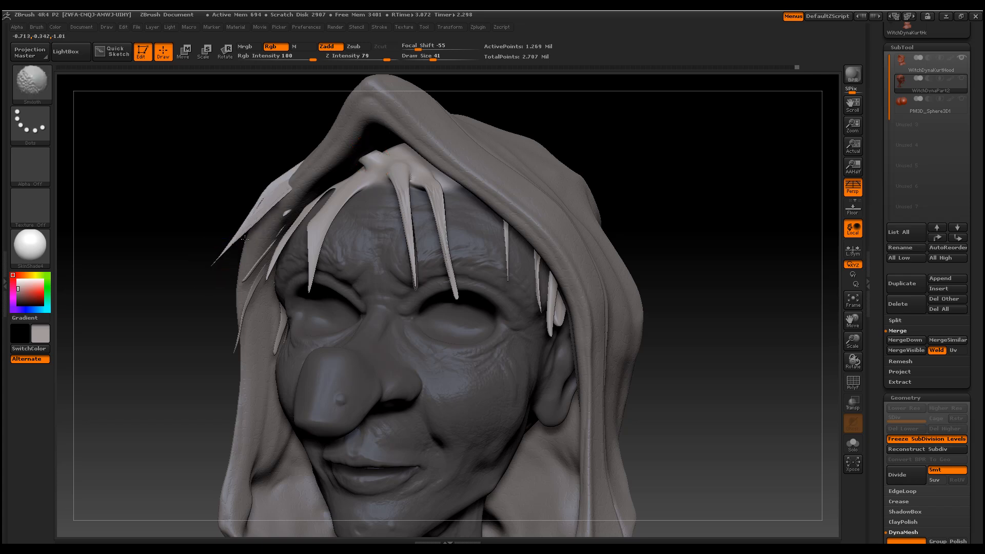
{"action": "mouse_move", "coordinate": [286, 175]}
{"action": "left_mouse_down", "text": "shift"}
{"action": "mouse_move", "coordinate": [252, 221]}
{"action": "mouse_move", "coordinate": [282, 186]}
{"action": "left_mouse_up", "text": "shift"}
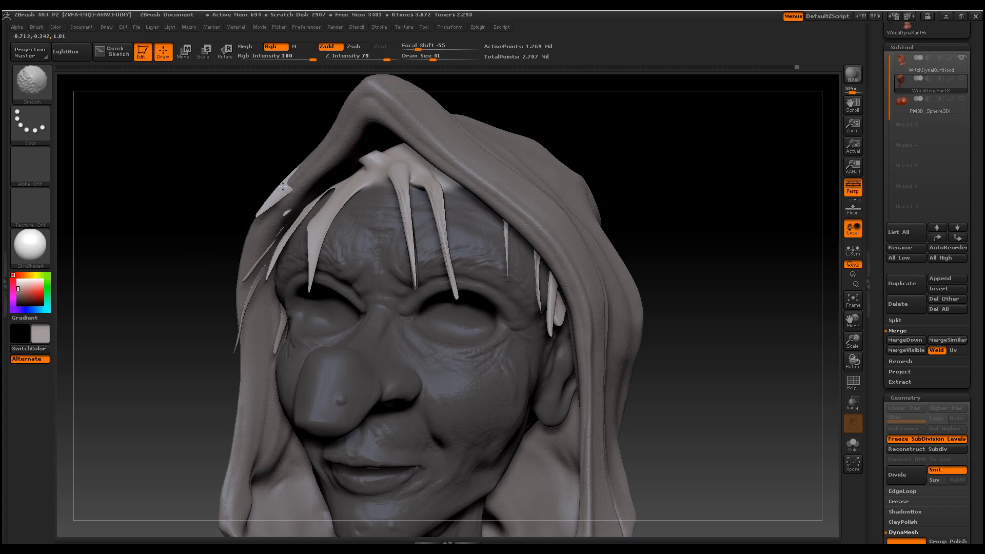
Switch to the Move brush at Draw Size 76, tuck the new side strand inside the hood, and smooth the front strands
{"action": "left_click", "coordinate": [29, 81]}
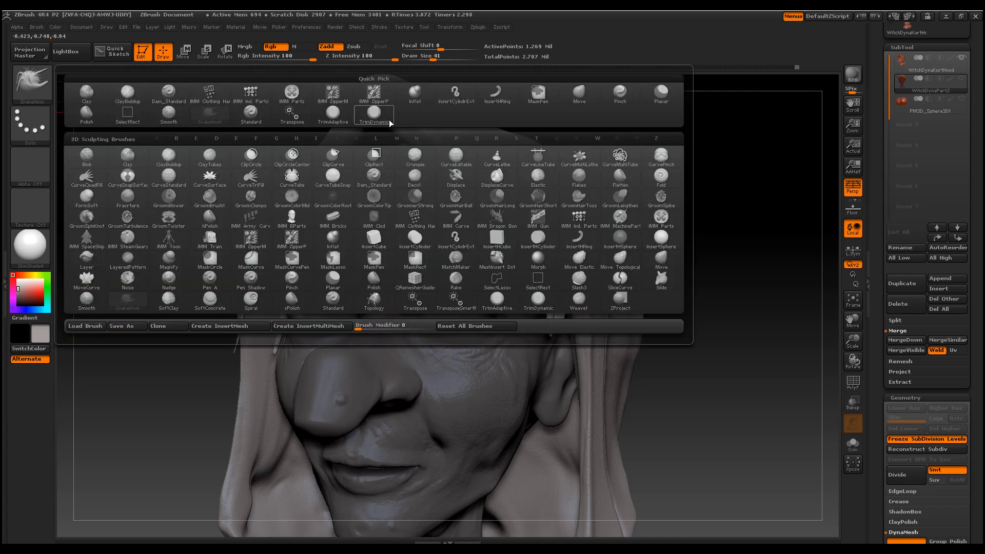
{"action": "left_click", "coordinate": [578, 93]}
{"action": "key", "text": "space"}
{"action": "left_click", "coordinate": [337, 165]}
{"action": "mouse_move", "coordinate": [315, 175]}
{"action": "left_mouse_down"}
{"action": "mouse_move", "coordinate": [347, 178]}
{"action": "mouse_move", "coordinate": [275, 204]}
{"action": "mouse_move", "coordinate": [275, 221]}
{"action": "left_mouse_up"}
{"action": "mouse_move", "coordinate": [429, 180]}
{"action": "left_mouse_down", "text": "shift"}
{"action": "mouse_move", "coordinate": [440, 213]}
{"action": "mouse_move", "coordinate": [412, 268]}
{"action": "left_mouse_up", "text": "shift"}
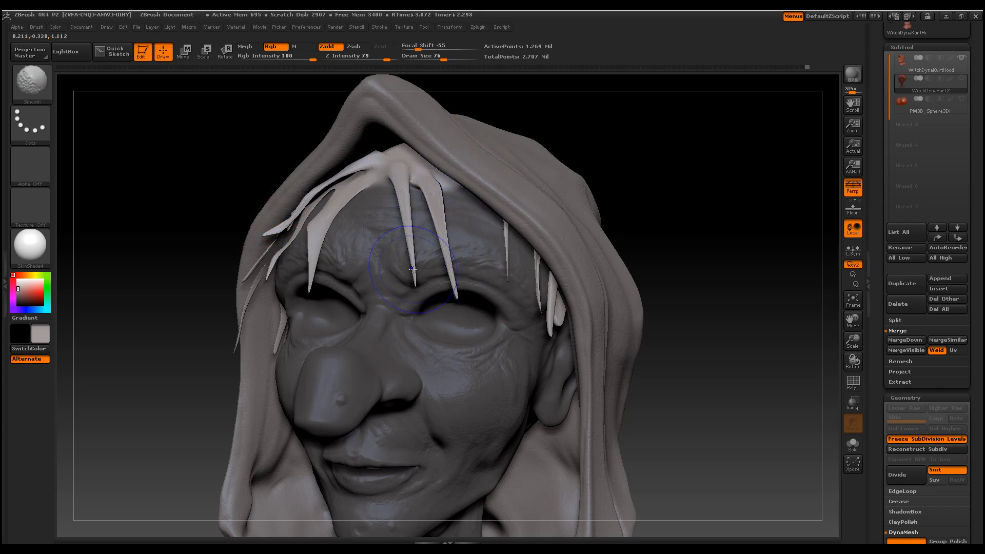
{"action": "left_click_drag", "start_coordinate": [334, 185], "coordinate": [318, 224], "text": "shift"}
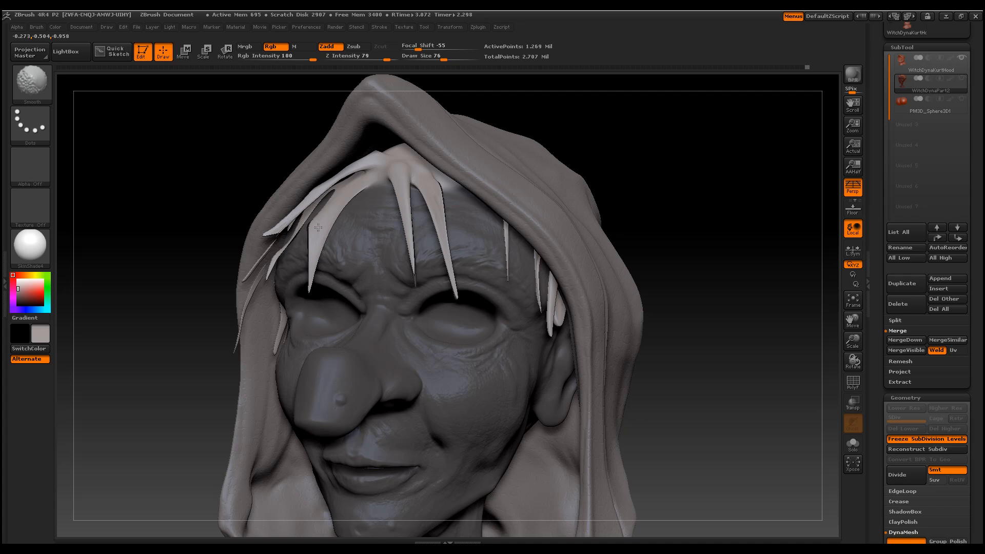
{"action": "mouse_move", "coordinate": [639, 205]}
{"action": "left_mouse_down"}
{"action": "mouse_move", "coordinate": [691, 191]}
{"action": "mouse_move", "coordinate": [307, 243]}
{"action": "left_mouse_up"}
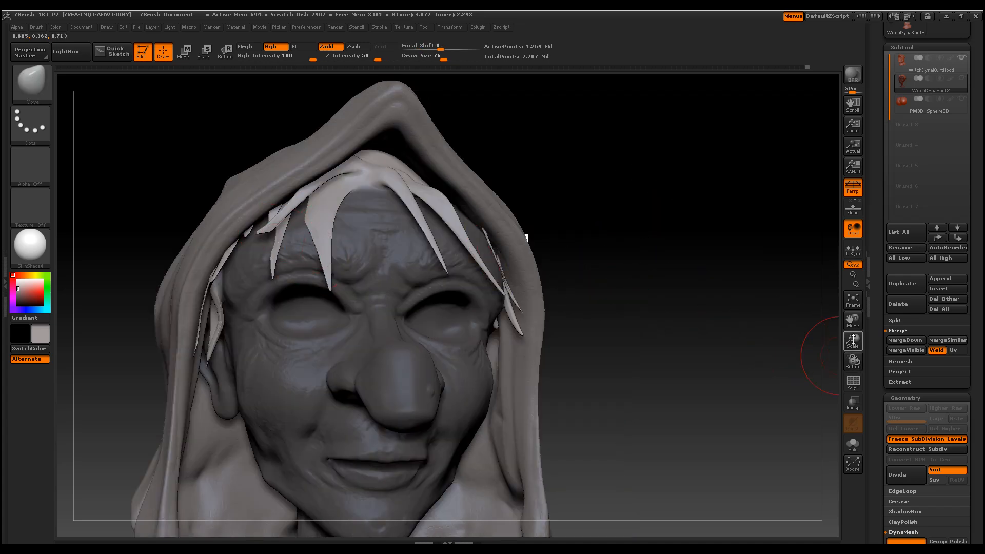
Show the eyeball subtool PM3D_Sphere3D1 and hide the hood subtool
{"action": "mouse_move", "coordinate": [853, 340]}
{"action": "left_mouse_down"}
{"action": "mouse_move", "coordinate": [800, 328]}
{"action": "mouse_move", "coordinate": [708, 283]}
{"action": "mouse_move", "coordinate": [728, 272]}
{"action": "mouse_move", "coordinate": [703, 269]}
{"action": "mouse_move", "coordinate": [709, 294]}
{"action": "left_mouse_up"}
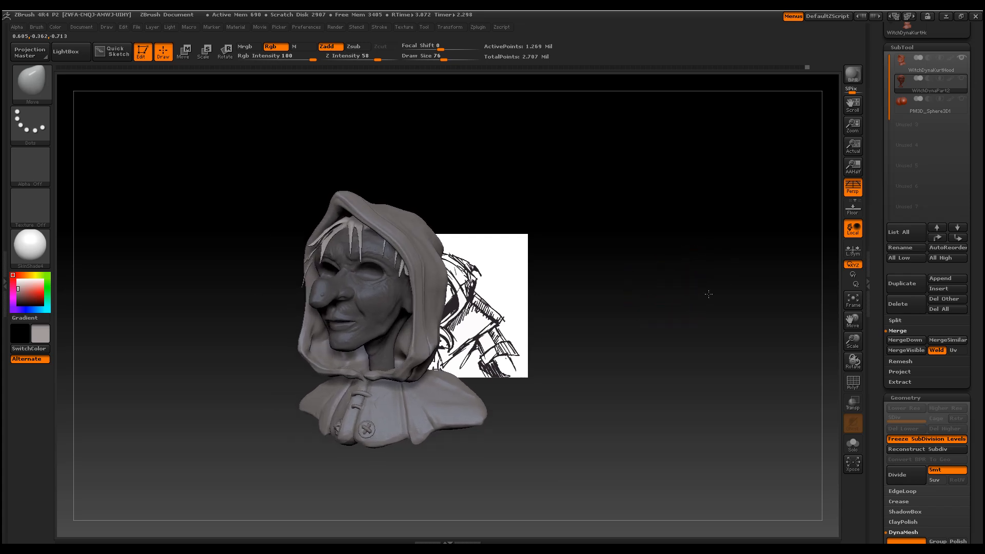
{"action": "left_click", "coordinate": [962, 99]}
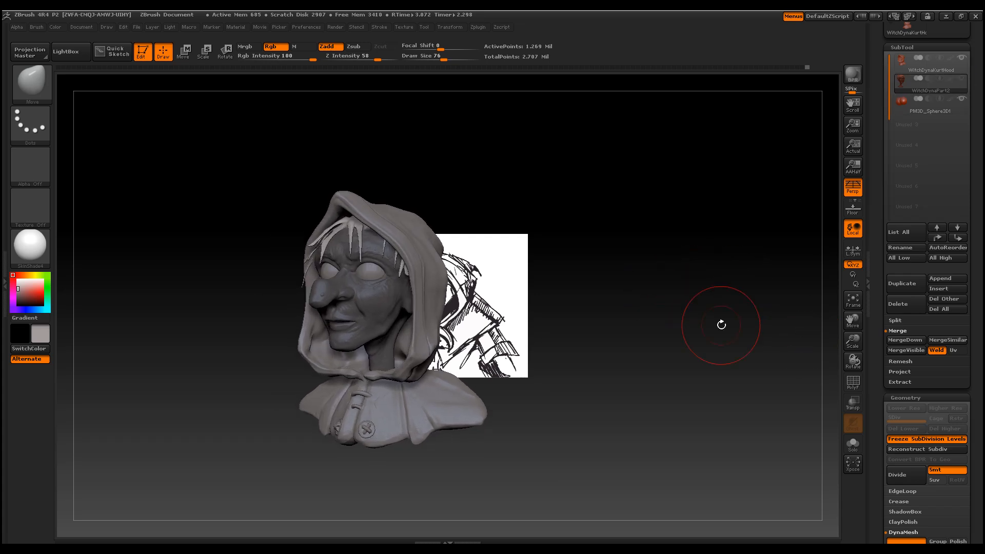
{"action": "left_click_drag", "start_coordinate": [713, 329], "coordinate": [700, 329]}
{"action": "mouse_move", "coordinate": [853, 341]}
{"action": "left_mouse_down"}
{"action": "mouse_move", "coordinate": [917, 347]}
{"action": "mouse_move", "coordinate": [973, 58]}
{"action": "left_mouse_up"}
{"action": "left_click", "coordinate": [962, 58]}
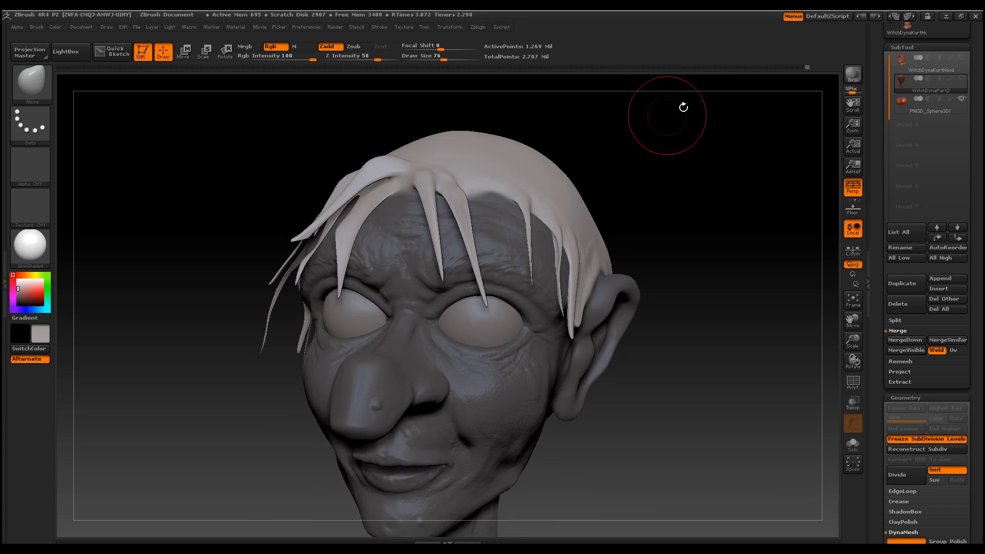
Smooth away the thin broken strand at the temple and reshape its remaining stub with the Move brush
{"action": "mouse_move", "coordinate": [705, 145]}
{"action": "left_mouse_down"}
{"action": "mouse_move", "coordinate": [688, 149]}
{"action": "mouse_move", "coordinate": [637, 203]}
{"action": "left_mouse_up"}
{"action": "mouse_move", "coordinate": [544, 241]}
{"action": "left_mouse_down", "text": "shift"}
{"action": "mouse_move", "coordinate": [513, 225]}
{"action": "mouse_move", "coordinate": [503, 245]}
{"action": "left_mouse_up", "text": "shift"}
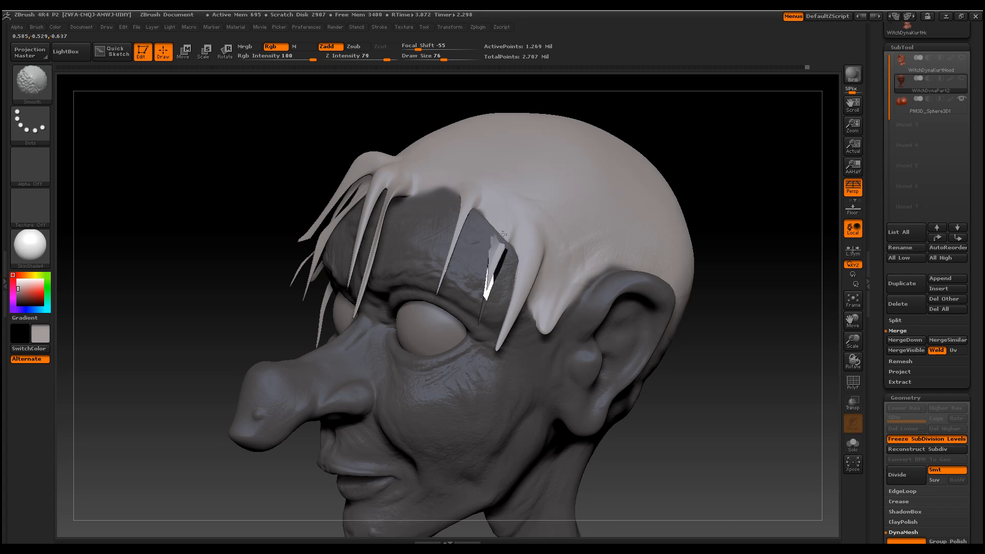
{"action": "mouse_move", "coordinate": [485, 309]}
{"action": "left_mouse_down", "text": "shift"}
{"action": "mouse_move", "coordinate": [506, 268]}
{"action": "mouse_move", "coordinate": [495, 250]}
{"action": "mouse_move", "coordinate": [508, 220]}
{"action": "left_mouse_up", "text": "shift"}
{"action": "left_click_drag", "start_coordinate": [501, 231], "coordinate": [500, 220]}
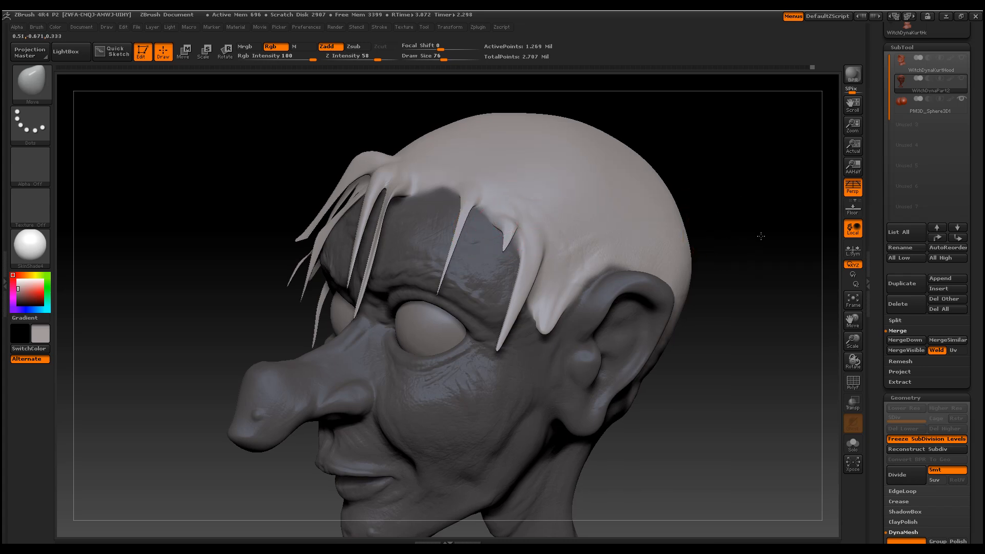
Bend the strands at the temple and over the opposite brow into looser curves with the Move brush
{"action": "left_click_drag", "start_coordinate": [761, 233], "coordinate": [764, 236]}
{"action": "left_click", "coordinate": [32, 82]}
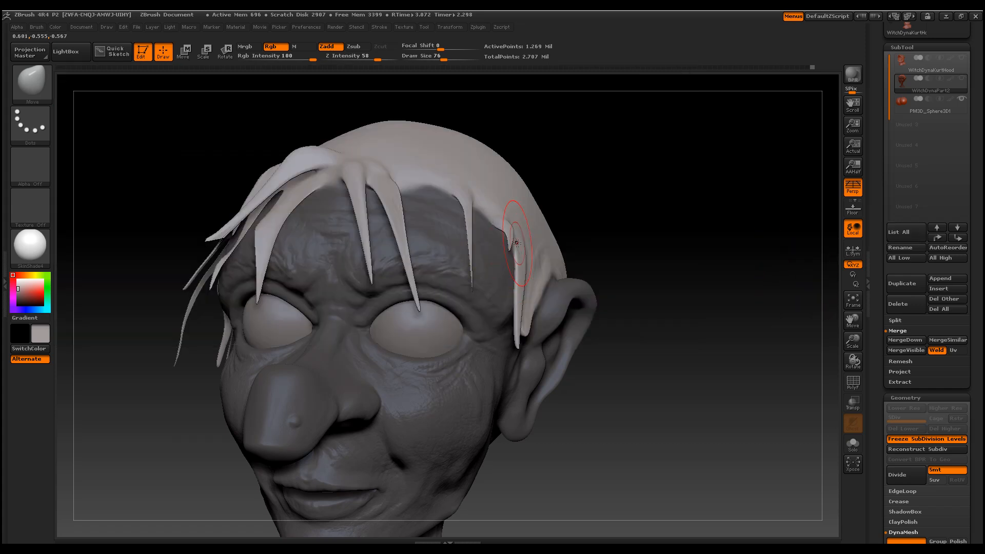
{"action": "left_click_drag", "start_coordinate": [510, 244], "coordinate": [528, 292]}
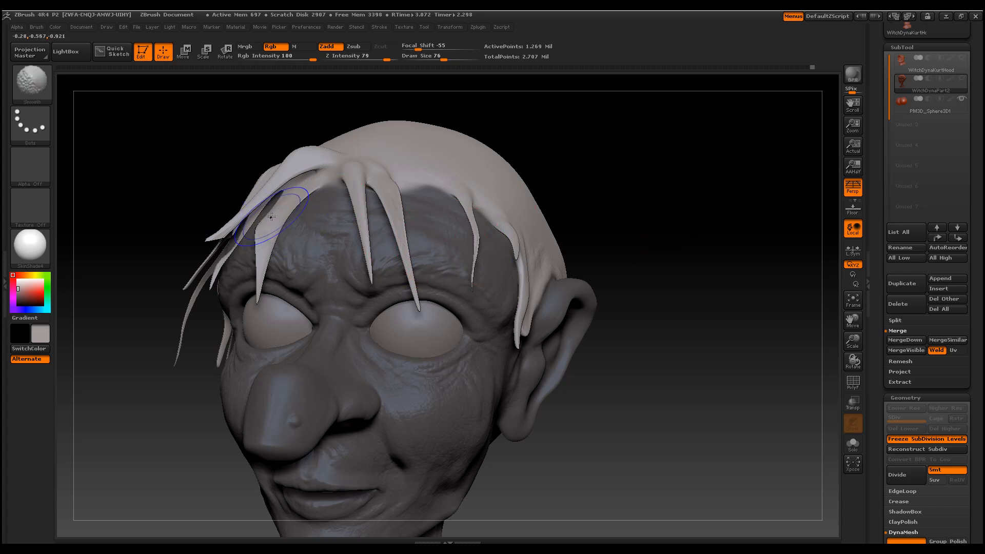
{"action": "left_click_drag", "start_coordinate": [276, 204], "coordinate": [258, 247]}
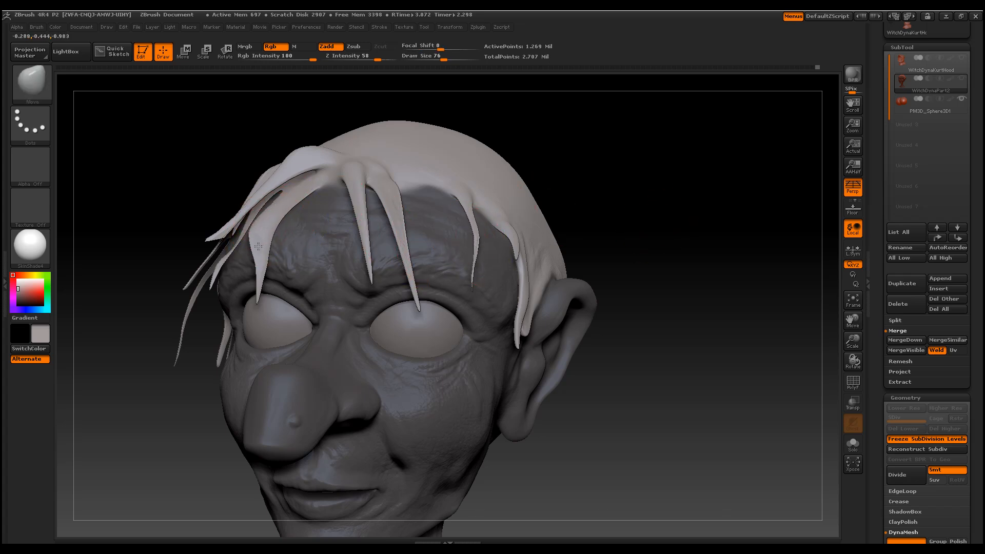
{"action": "left_click_drag", "start_coordinate": [258, 284], "coordinate": [226, 333]}
{"action": "left_click_drag", "start_coordinate": [503, 192], "coordinate": [695, 198]}
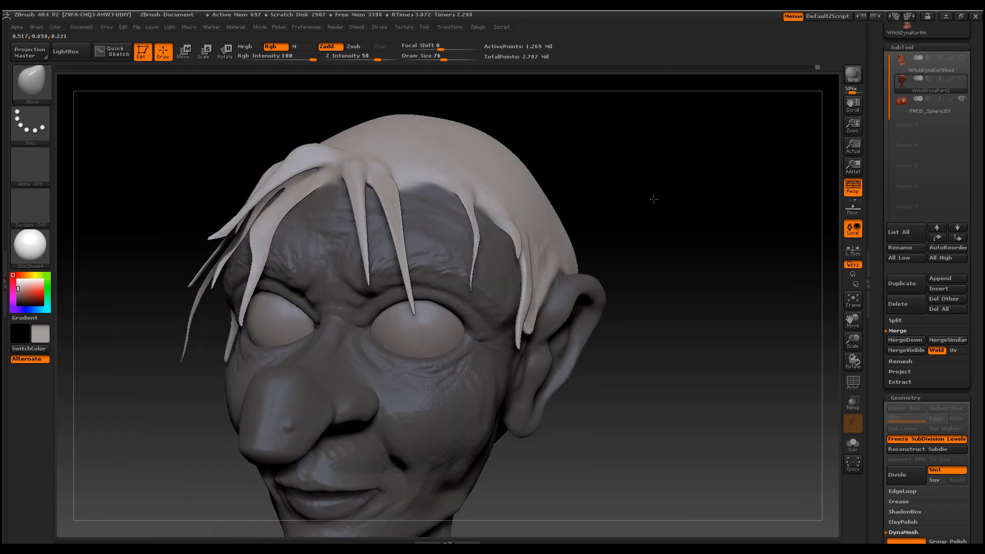
{"action": "left_click_drag", "start_coordinate": [653, 199], "coordinate": [660, 191]}
Switch to the Inflat brush with Z Intensity 8 and thicken the strands hanging over the forehead, smoothing them
{"action": "left_click", "coordinate": [45, 98]}
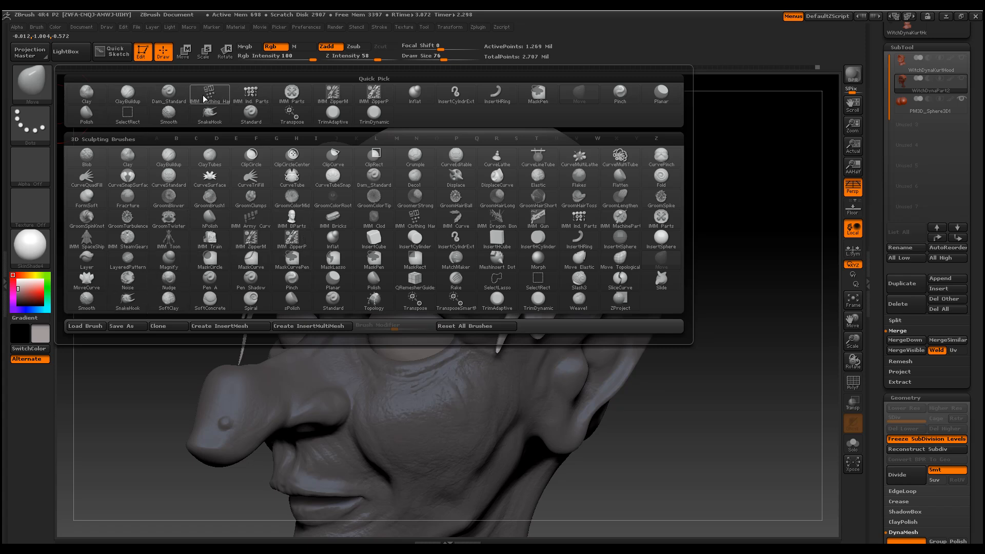
{"action": "left_click", "coordinate": [415, 93]}
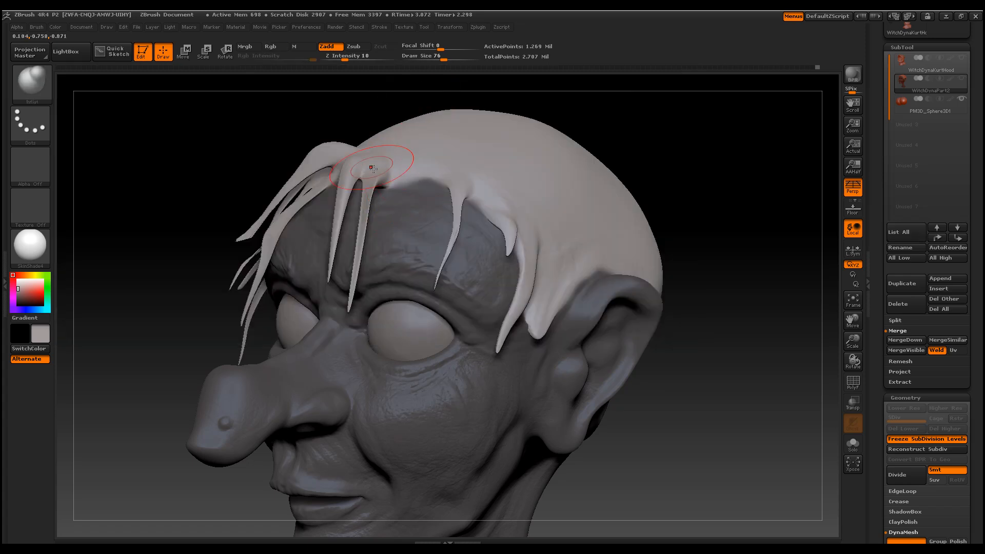
{"action": "left_click_drag", "start_coordinate": [349, 60], "coordinate": [344, 60]}
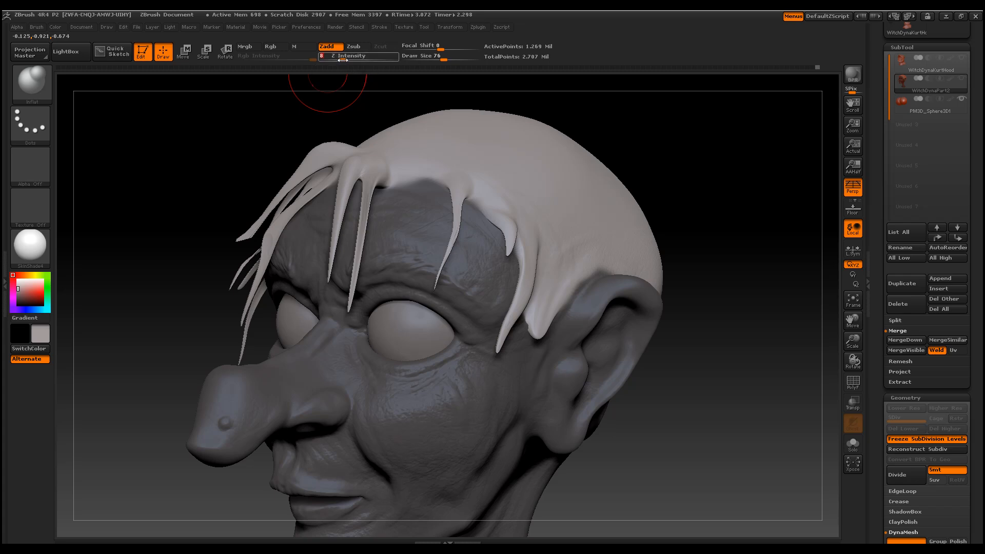
{"action": "mouse_move", "coordinate": [275, 238]}
{"action": "left_mouse_down"}
{"action": "mouse_move", "coordinate": [246, 300]}
{"action": "mouse_move", "coordinate": [286, 211]}
{"action": "mouse_move", "coordinate": [318, 182]}
{"action": "mouse_move", "coordinate": [260, 273]}
{"action": "mouse_move", "coordinate": [309, 174]}
{"action": "mouse_move", "coordinate": [339, 215]}
{"action": "mouse_move", "coordinate": [350, 272]}
{"action": "mouse_move", "coordinate": [377, 169]}
{"action": "left_mouse_up"}
{"action": "left_click_drag", "start_coordinate": [349, 277], "coordinate": [392, 182], "text": "shift"}
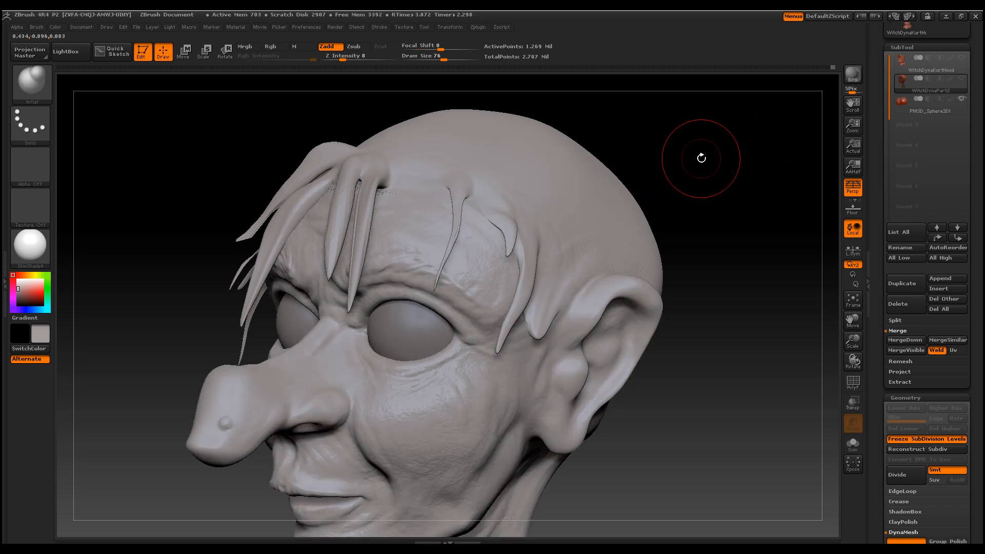
Turn the mask display back on and smooth the thickened forehead strands and the hairline toward the temple
{"action": "key", "text": "ctrl+h"}
{"action": "left_click_drag", "start_coordinate": [727, 160], "coordinate": [821, 157]}
{"action": "mouse_move", "coordinate": [334, 171]}
{"action": "left_mouse_down", "text": "shift"}
{"action": "mouse_move", "coordinate": [316, 213]}
{"action": "mouse_move", "coordinate": [327, 262]}
{"action": "left_mouse_up", "text": "shift"}
{"action": "left_click_drag", "start_coordinate": [344, 174], "coordinate": [359, 250], "text": "shift"}
{"action": "left_click_drag", "start_coordinate": [416, 180], "coordinate": [444, 217], "text": "shift"}
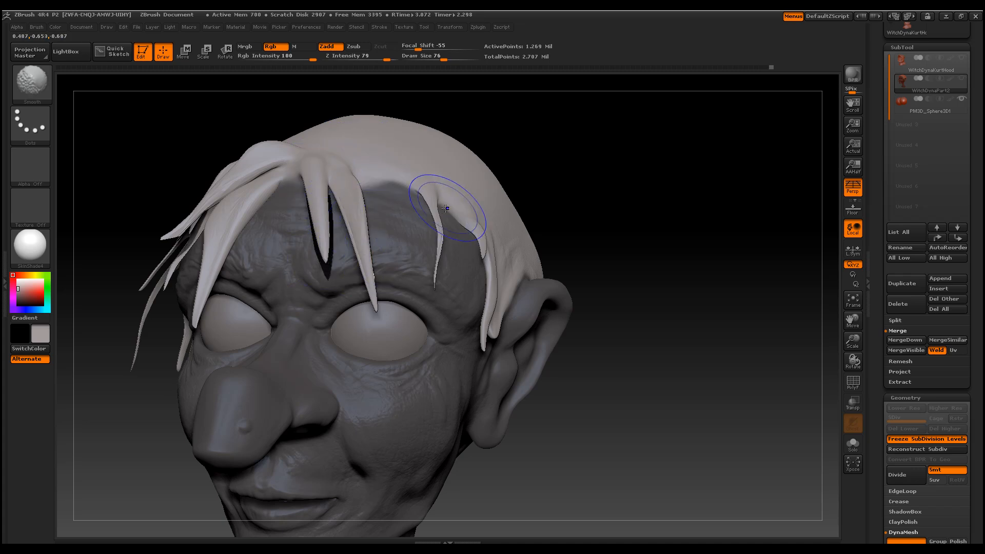
{"action": "left_click_drag", "start_coordinate": [774, 294], "coordinate": [728, 348]}
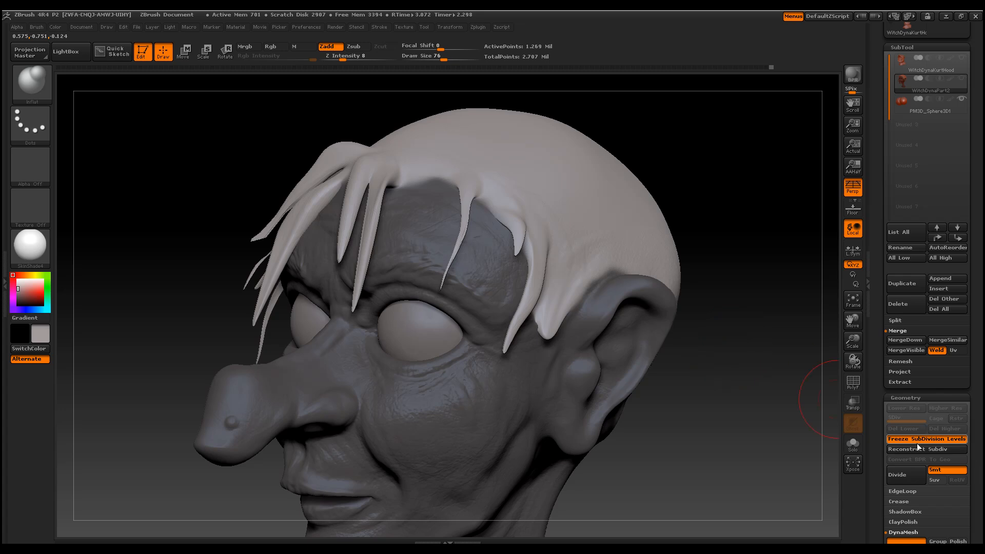
{"action": "left_click_drag", "start_coordinate": [423, 169], "coordinate": [431, 177], "text": "shift"}
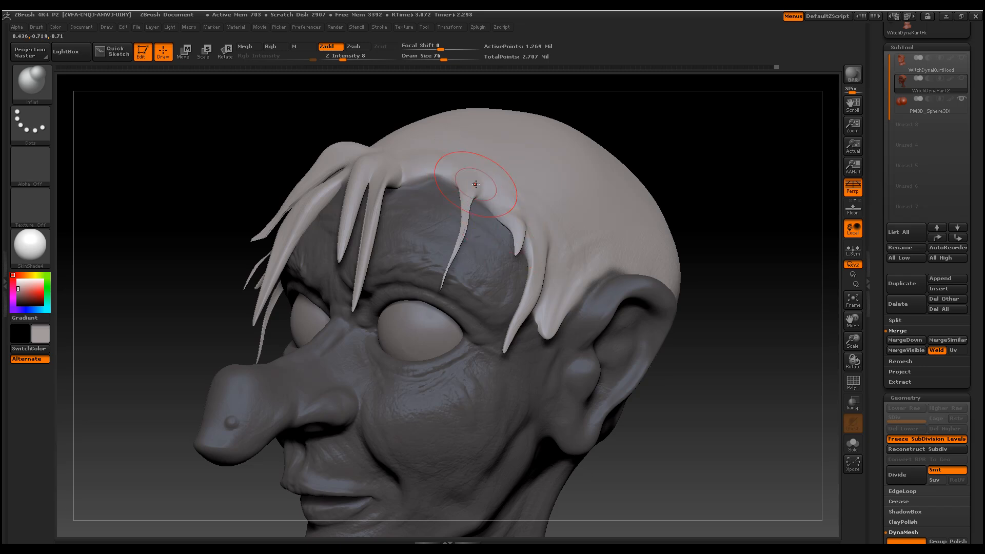
{"action": "left_click_drag", "start_coordinate": [191, 153], "coordinate": [234, 150]}
{"action": "left_click_drag", "start_coordinate": [698, 286], "coordinate": [672, 288]}
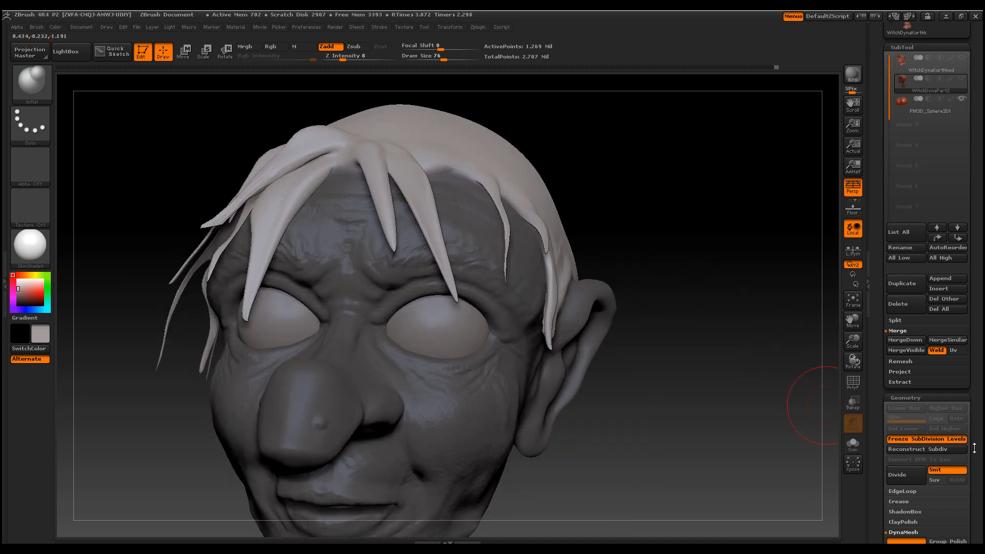
Invert the face mask back and forth and clear it from the head
{"action": "scroll", "coordinate": [974, 448], "scroll_direction": "down", "scroll_amount": 5}
{"action": "left_click", "coordinate": [718, 195], "text": "ctrl"}
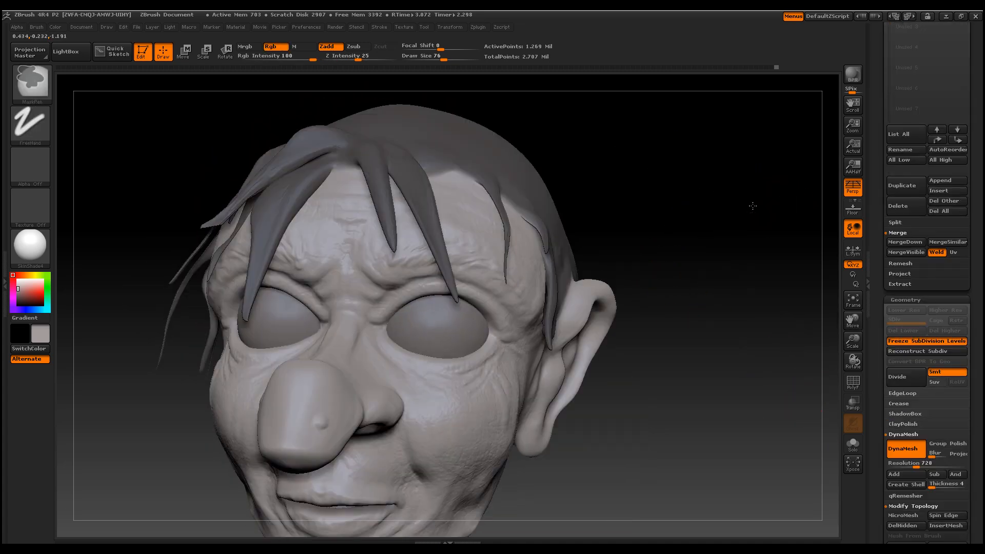
{"action": "left_click", "coordinate": [753, 206], "text": "ctrl"}
{"action": "key", "text": "ctrl"}
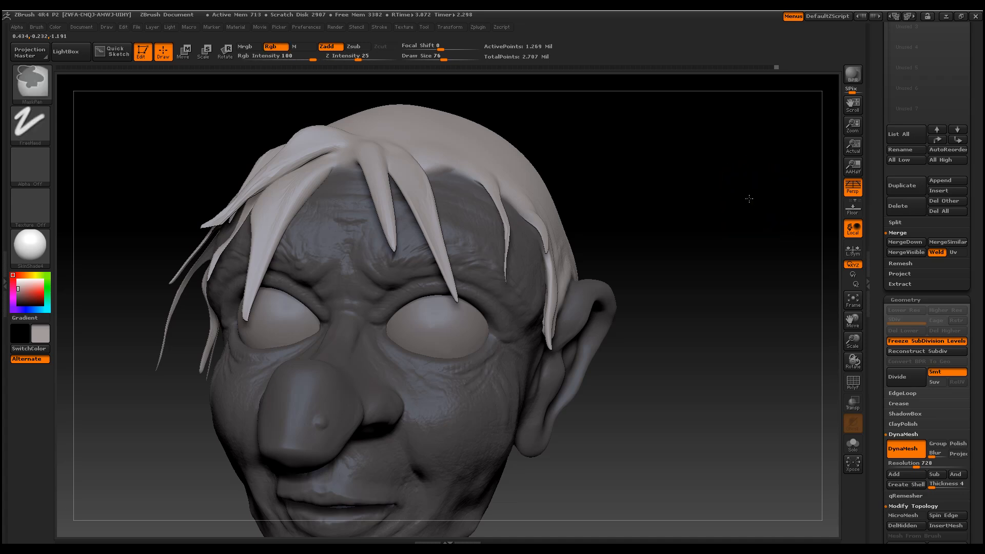
{"action": "mouse_move", "coordinate": [749, 199]}
{"action": "left_mouse_down", "text": "ctrl"}
{"action": "mouse_move", "coordinate": [738, 229]}
{"action": "mouse_move", "coordinate": [490, 242]}
{"action": "left_mouse_up", "text": "ctrl"}
Set the Inflat brush's Draw Size to 50, then smooth and thicken the thin strand on the side of the forehead
{"action": "key", "text": "space"}
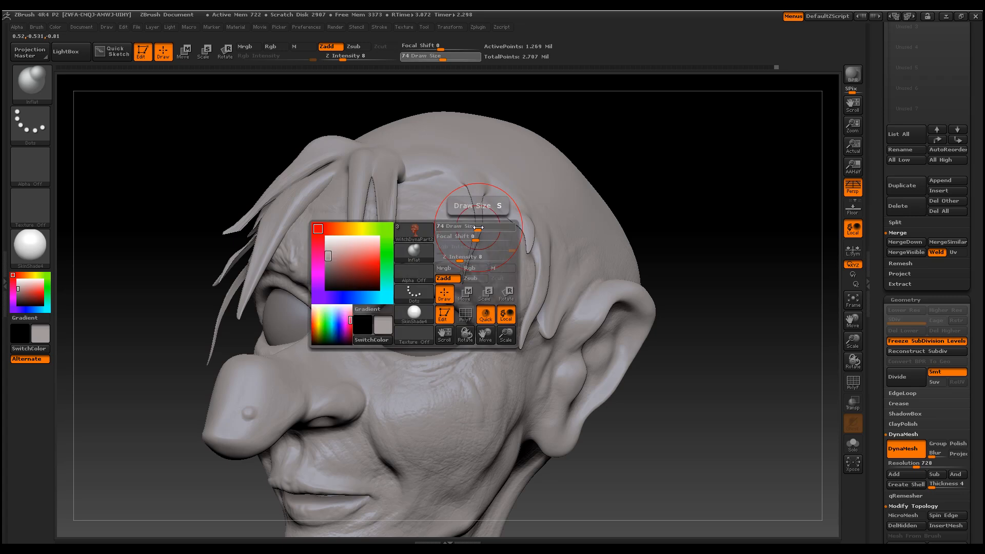
{"action": "key", "text": "Return"}
{"action": "key", "text": "shift"}
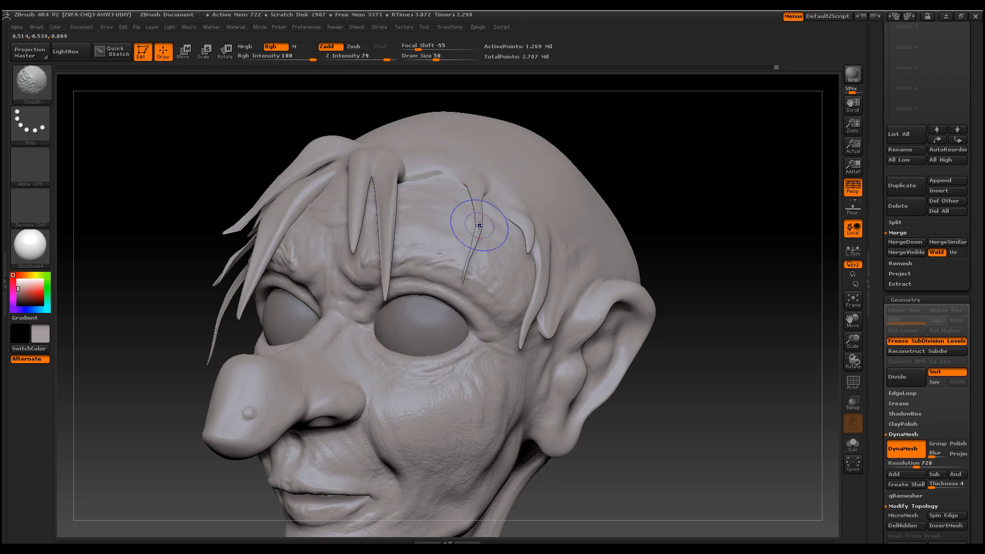
{"action": "key", "text": "shift"}
{"action": "mouse_move", "coordinate": [477, 230]}
{"action": "left_mouse_down", "text": "shift"}
{"action": "mouse_move", "coordinate": [469, 249]}
{"action": "mouse_move", "coordinate": [485, 198]}
{"action": "left_mouse_up", "text": "shift"}
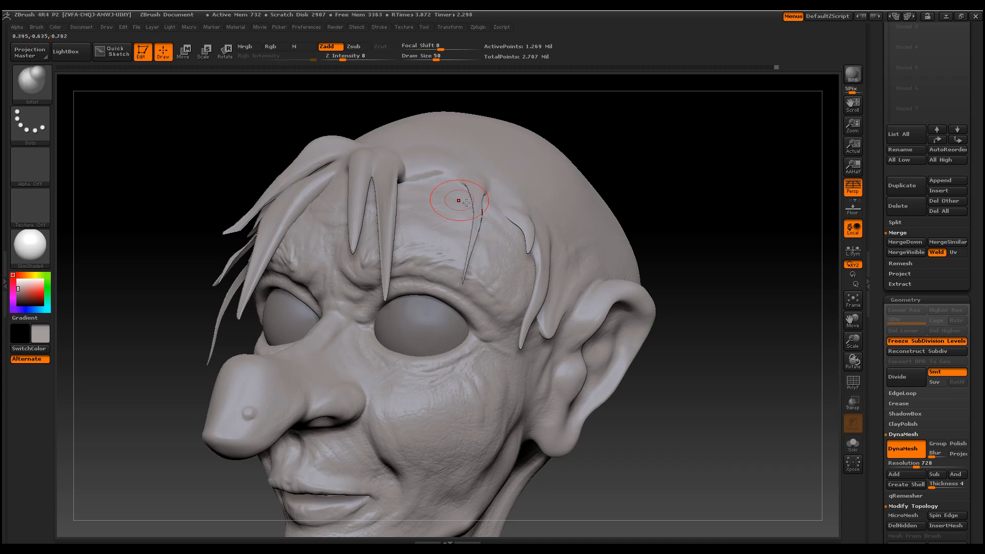
{"action": "left_click_drag", "start_coordinate": [476, 224], "coordinate": [475, 226]}
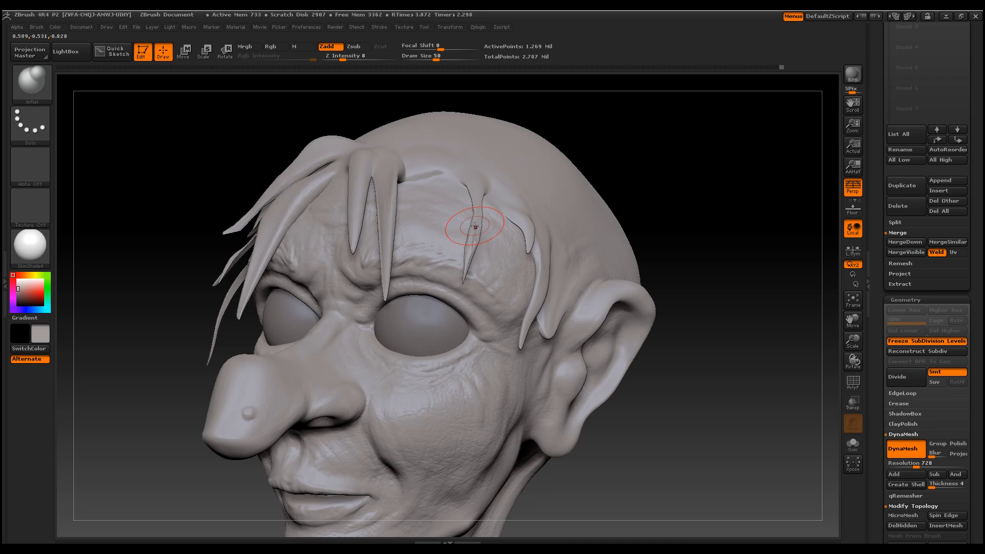
Remesh the head with DynaMesh and smooth the strand on the side of the forehead
{"action": "key", "text": "ctrl"}
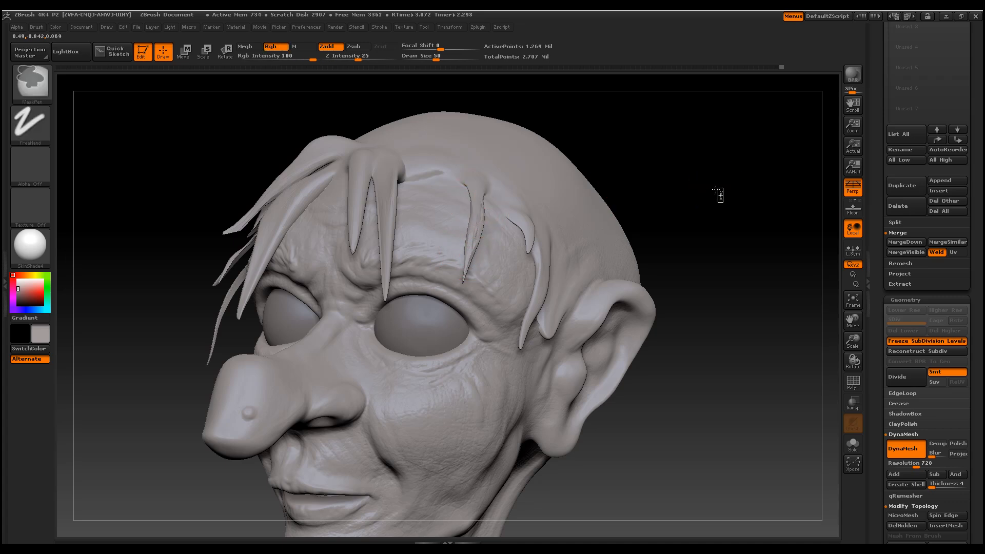
{"action": "key", "text": "shift"}
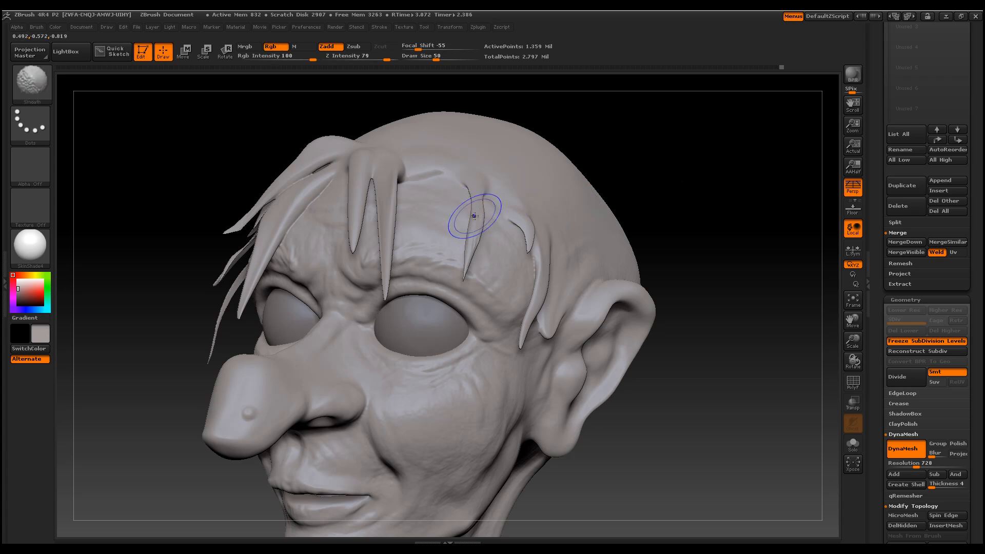
{"action": "mouse_move", "coordinate": [642, 193]}
{"action": "left_mouse_down"}
{"action": "mouse_move", "coordinate": [708, 203]}
{"action": "mouse_move", "coordinate": [680, 203]}
{"action": "mouse_move", "coordinate": [692, 206]}
{"action": "left_mouse_up"}
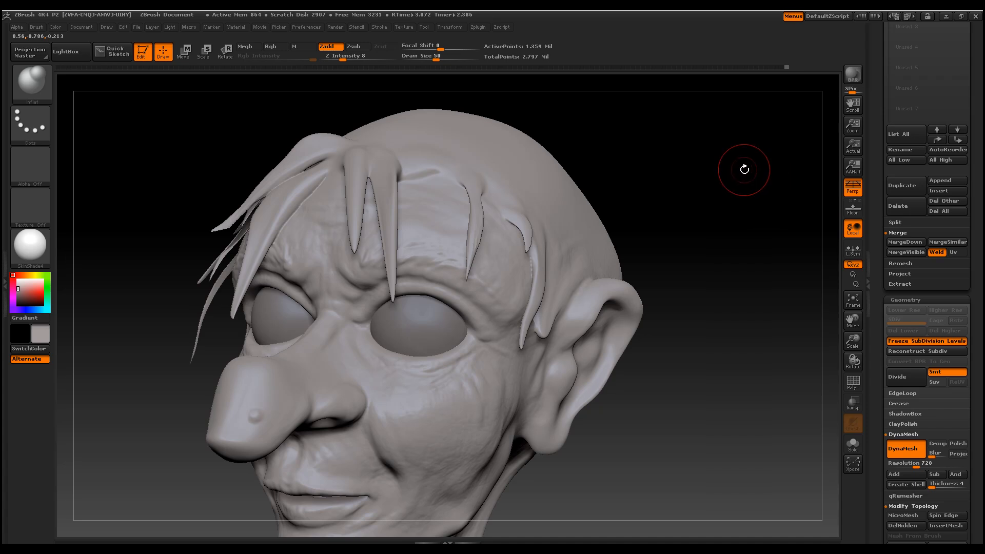
Remesh the head with DynaMesh and smooth the strand on the left side of the witch's forehead
{"action": "key", "text": "ctrl"}
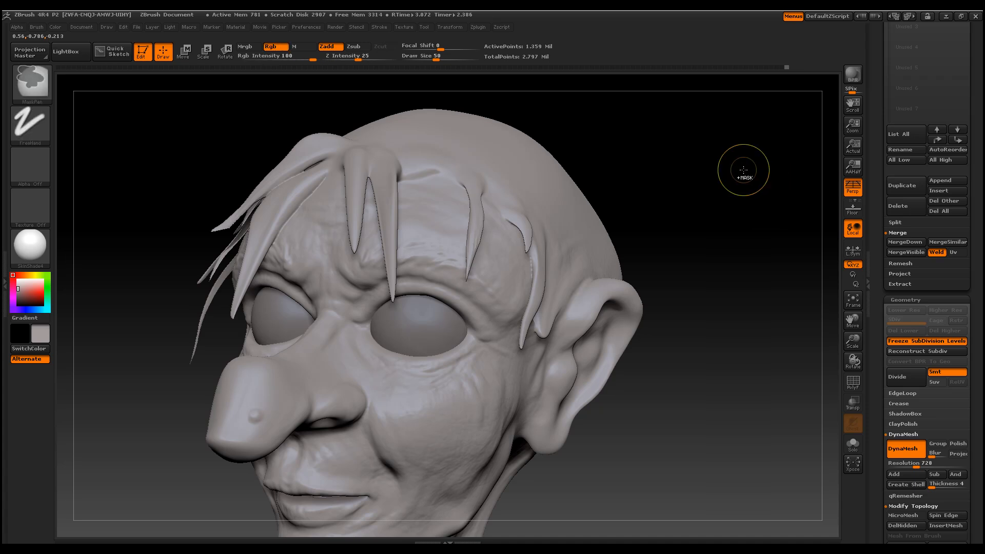
{"action": "left_click_drag", "start_coordinate": [739, 169], "coordinate": [516, 209]}
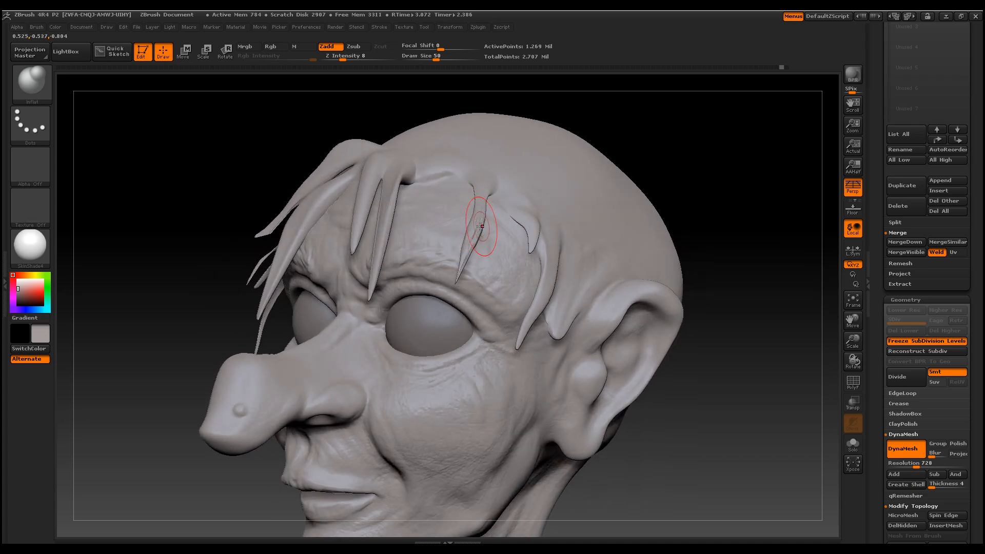
{"action": "key", "text": "shift"}
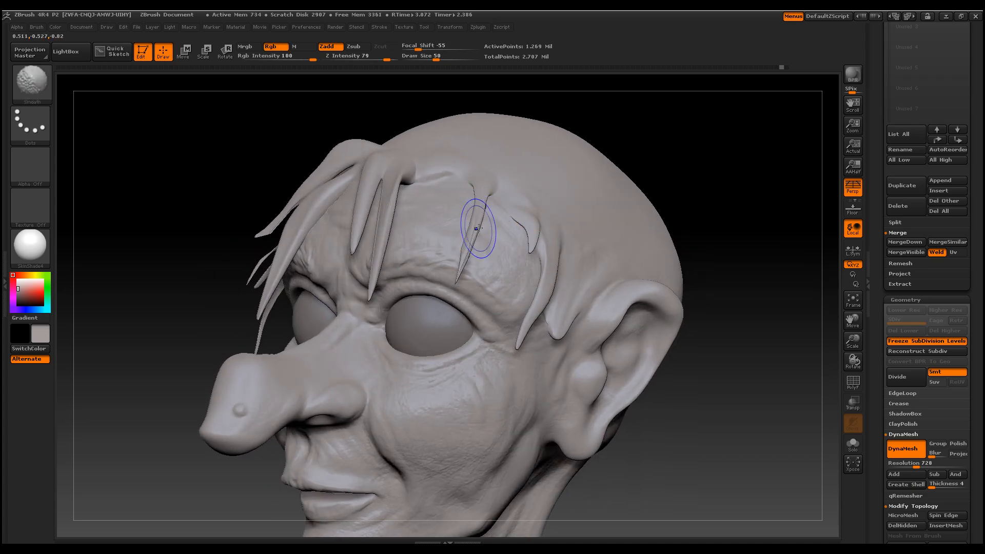
{"action": "left_click_drag", "start_coordinate": [470, 246], "coordinate": [490, 188], "text": "shift"}
{"action": "key", "text": "shift"}
Extend the hair strands across the right side of the witch's forehead with the SnakeHook brush and smooth them
{"action": "left_click", "coordinate": [29, 83]}
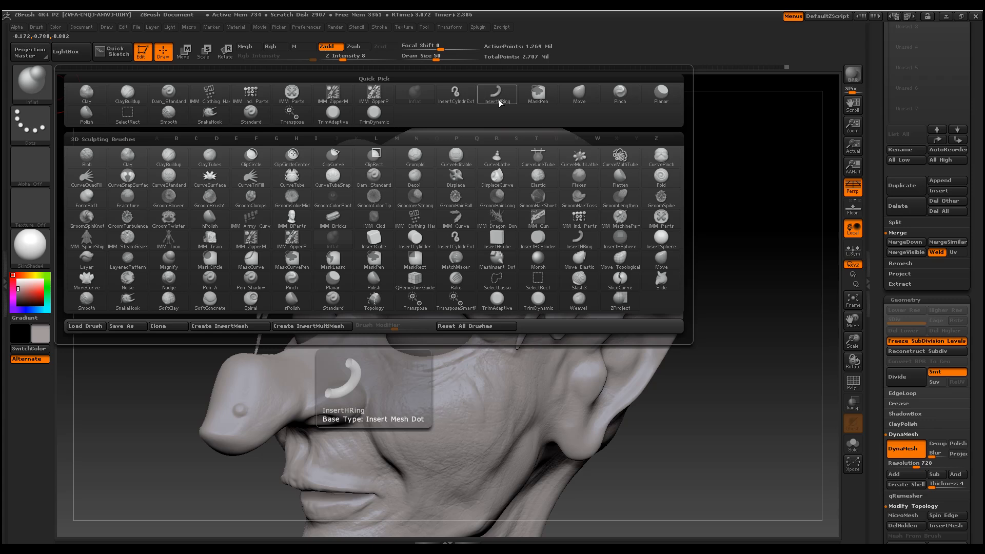
{"action": "left_click", "coordinate": [209, 114]}
{"action": "mouse_move", "coordinate": [699, 180]}
{"action": "left_mouse_down"}
{"action": "mouse_move", "coordinate": [732, 217]}
{"action": "mouse_move", "coordinate": [743, 211]}
{"action": "left_mouse_up"}
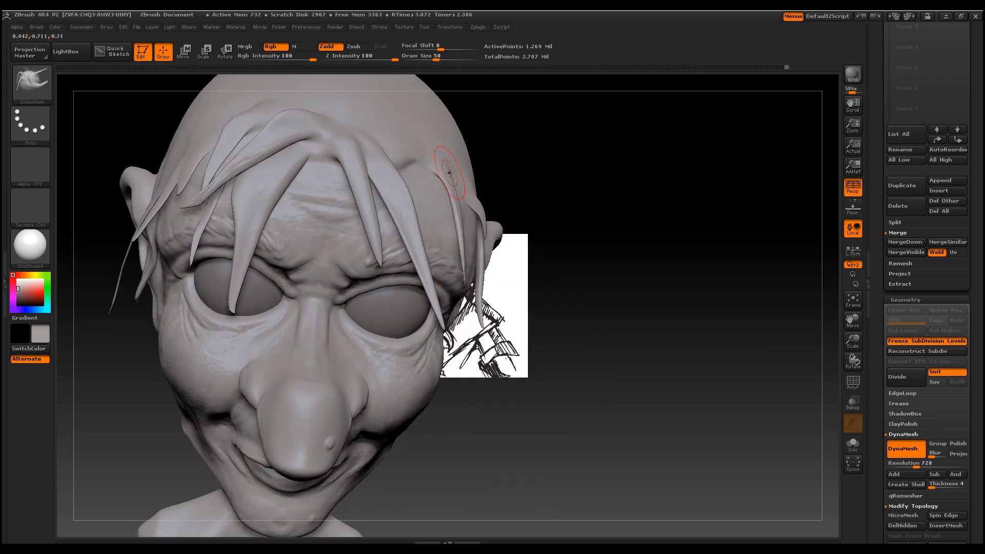
{"action": "left_click_drag", "start_coordinate": [691, 166], "coordinate": [667, 181]}
{"action": "key", "text": "shift"}
{"action": "mouse_move", "coordinate": [298, 134]}
{"action": "left_mouse_down", "text": "shift"}
{"action": "mouse_move", "coordinate": [207, 197]}
{"action": "mouse_move", "coordinate": [254, 163]}
{"action": "left_mouse_up", "text": "shift"}
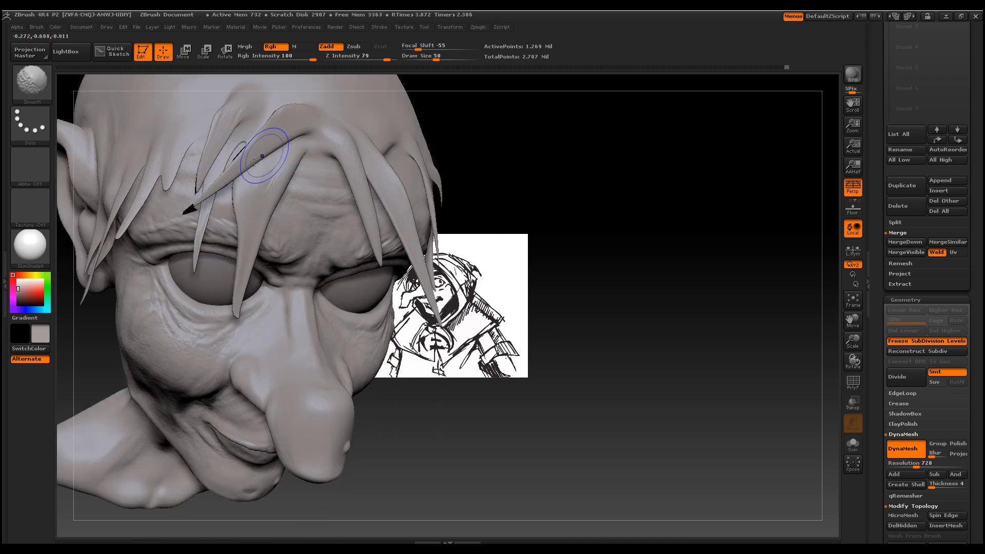
Pull a long strand down over the witch's left eye and smooth it along its length
{"action": "mouse_move", "coordinate": [390, 139]}
{"action": "left_mouse_down"}
{"action": "mouse_move", "coordinate": [405, 139]}
{"action": "mouse_move", "coordinate": [425, 169]}
{"action": "mouse_move", "coordinate": [435, 257]}
{"action": "mouse_move", "coordinate": [451, 293]}
{"action": "mouse_move", "coordinate": [450, 323]}
{"action": "mouse_move", "coordinate": [420, 369]}
{"action": "left_mouse_up"}
{"action": "left_click_drag", "start_coordinate": [663, 335], "coordinate": [595, 317]}
{"action": "left_click_drag", "start_coordinate": [412, 274], "coordinate": [392, 334], "text": "shift"}
{"action": "left_click_drag", "start_coordinate": [401, 294], "coordinate": [411, 166], "text": "shift"}
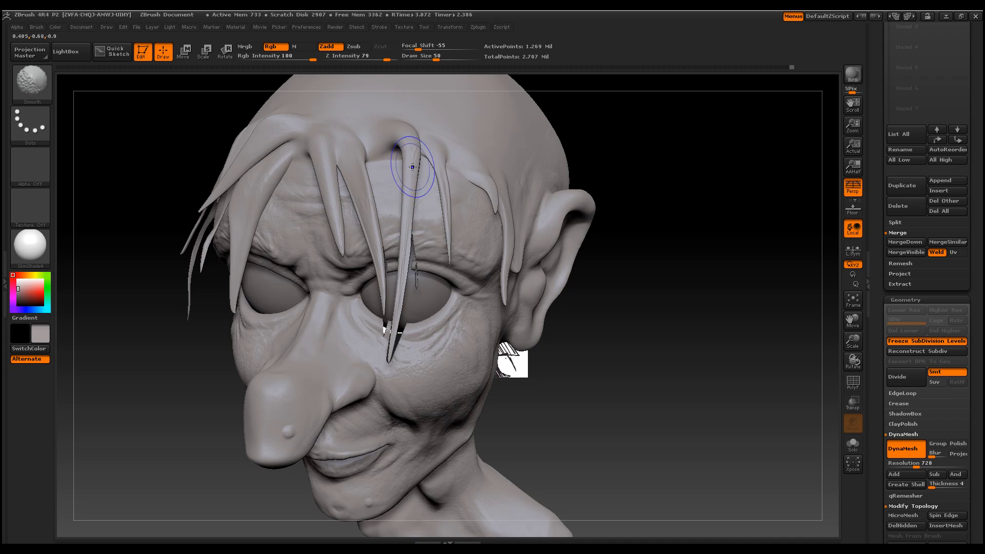
Set the SnakeHook brush's Draw Size to 30 and pull thin strands down in front of the ears
{"action": "left_click_drag", "start_coordinate": [614, 310], "coordinate": [710, 368]}
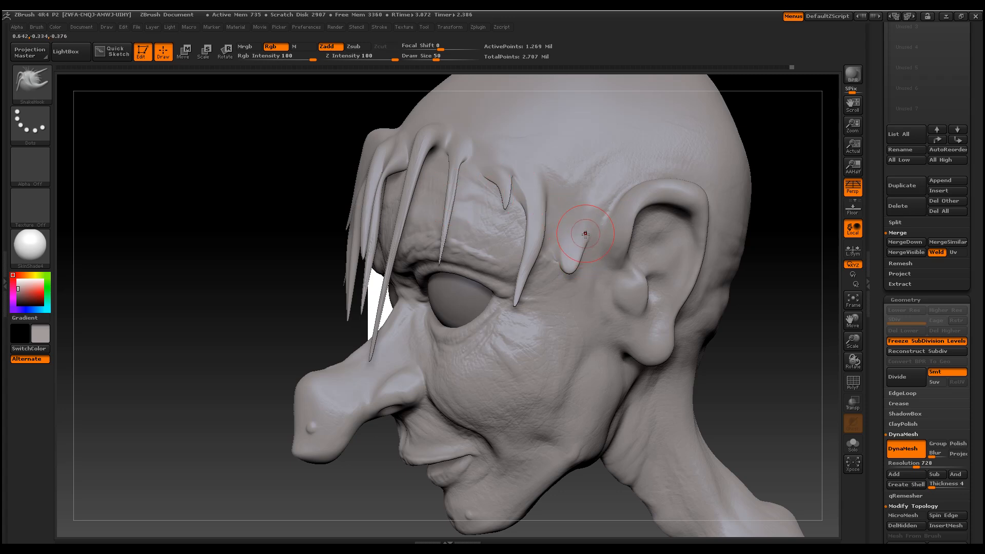
{"action": "key", "text": "space"}
{"action": "left_click_drag", "start_coordinate": [595, 208], "coordinate": [585, 208]}
{"action": "left_click_drag", "start_coordinate": [590, 245], "coordinate": [592, 294]}
{"action": "left_click_drag", "start_coordinate": [572, 261], "coordinate": [574, 299]}
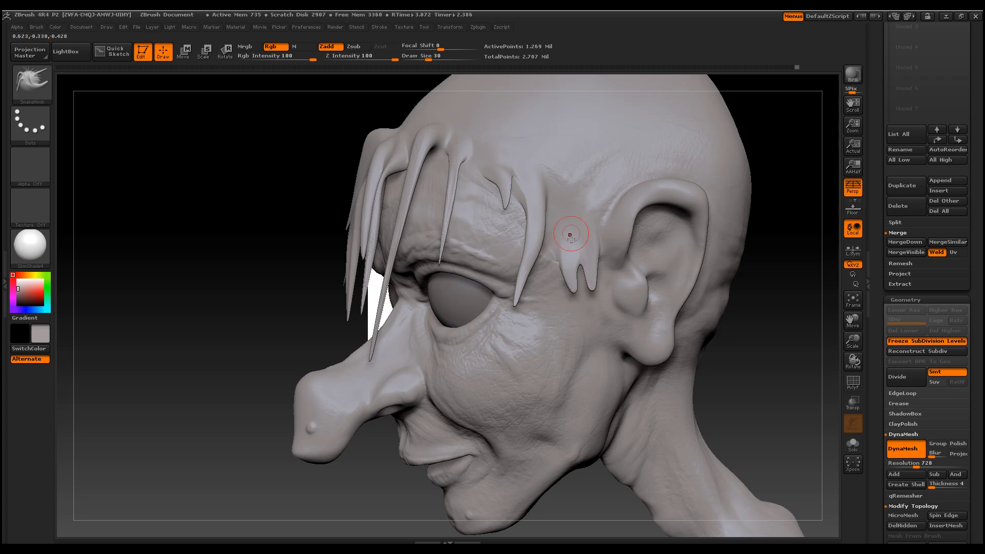
{"action": "left_click_drag", "start_coordinate": [770, 341], "coordinate": [674, 270]}
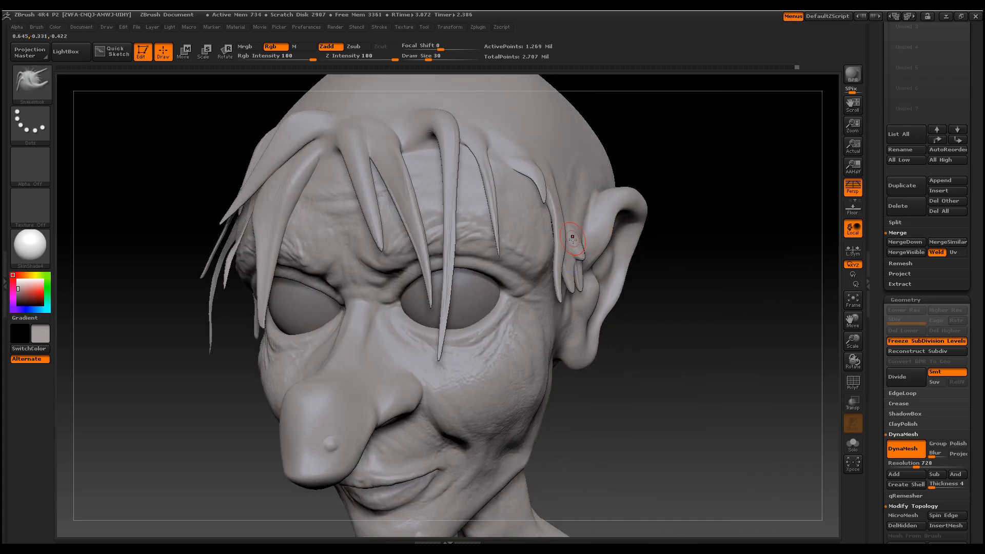
{"action": "left_click_drag", "start_coordinate": [693, 292], "coordinate": [771, 334]}
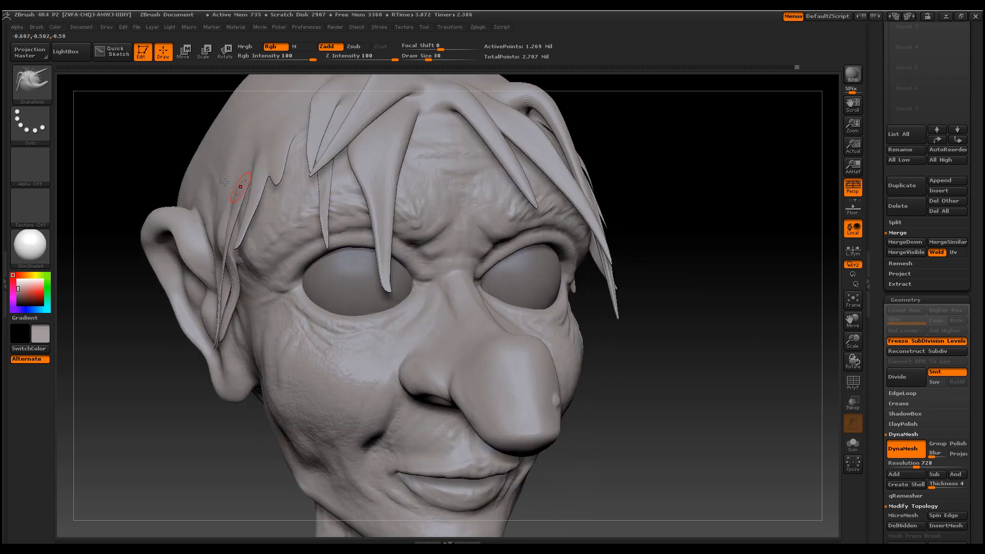
Thicken the strands along the witch's right temple and ear with the Inflat brush
{"action": "left_click", "coordinate": [29, 77]}
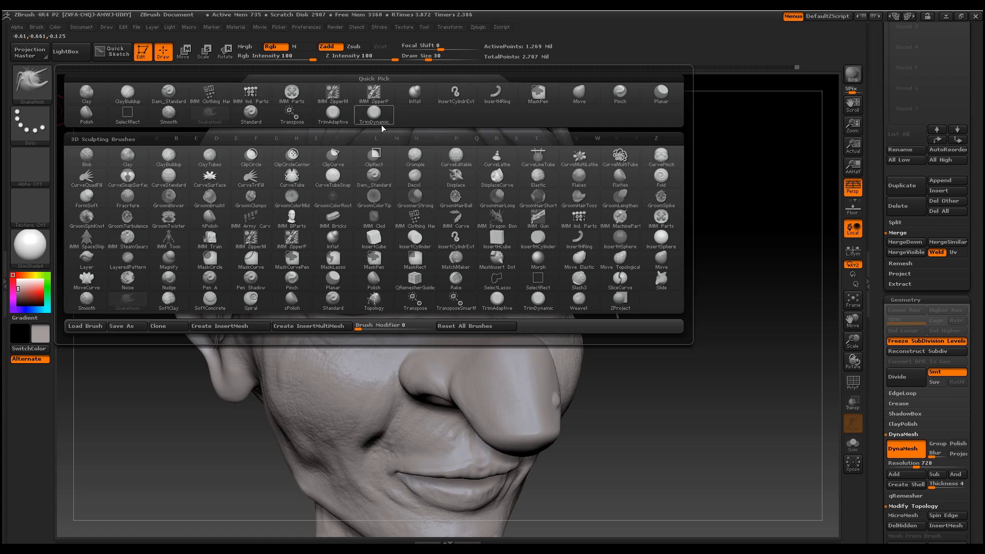
{"action": "left_click", "coordinate": [415, 94]}
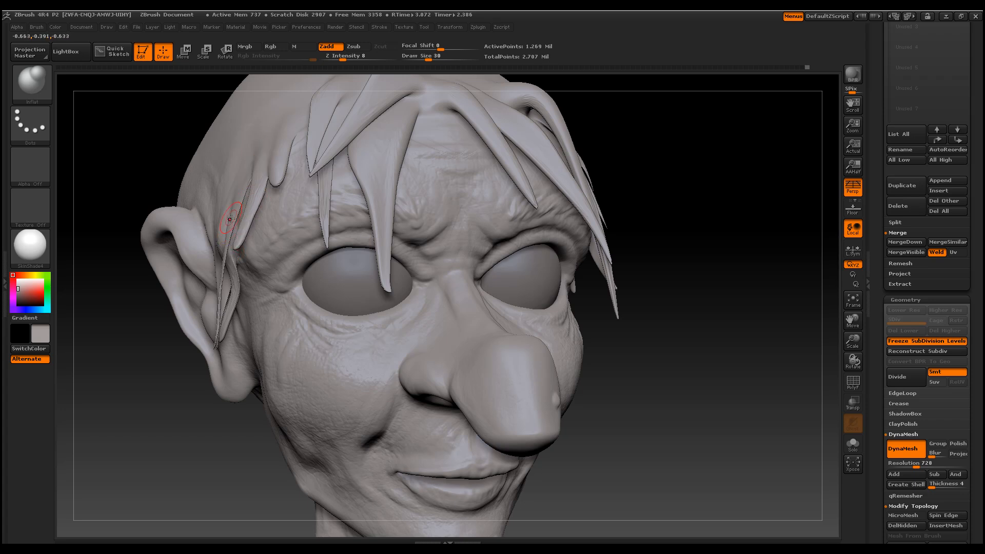
{"action": "left_click_drag", "start_coordinate": [110, 369], "coordinate": [191, 267]}
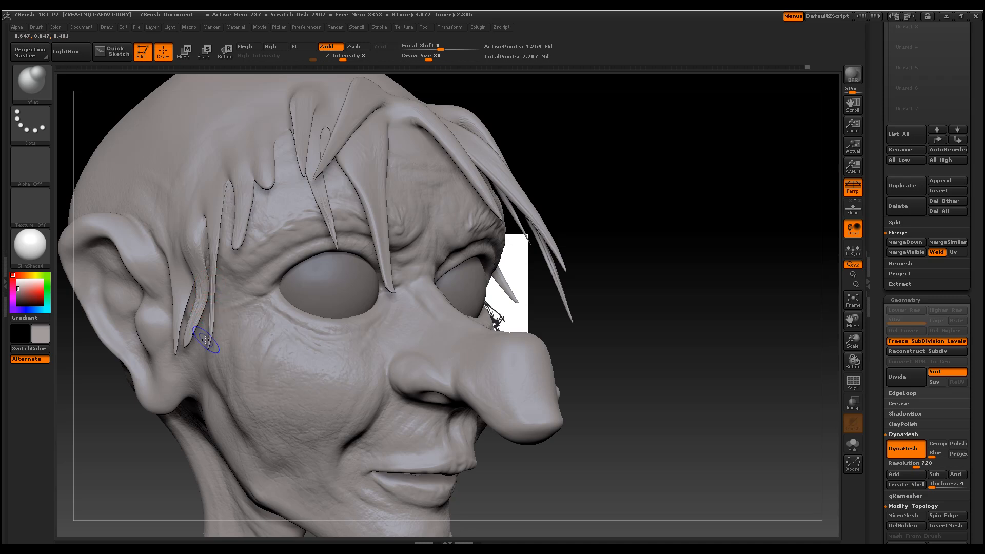
Sculpt fine hair ridges along the forehead and right temple strands with the ClayBuildup brush at Draw Size 17
{"action": "left_click", "coordinate": [20, 74]}
{"action": "left_click", "coordinate": [128, 105]}
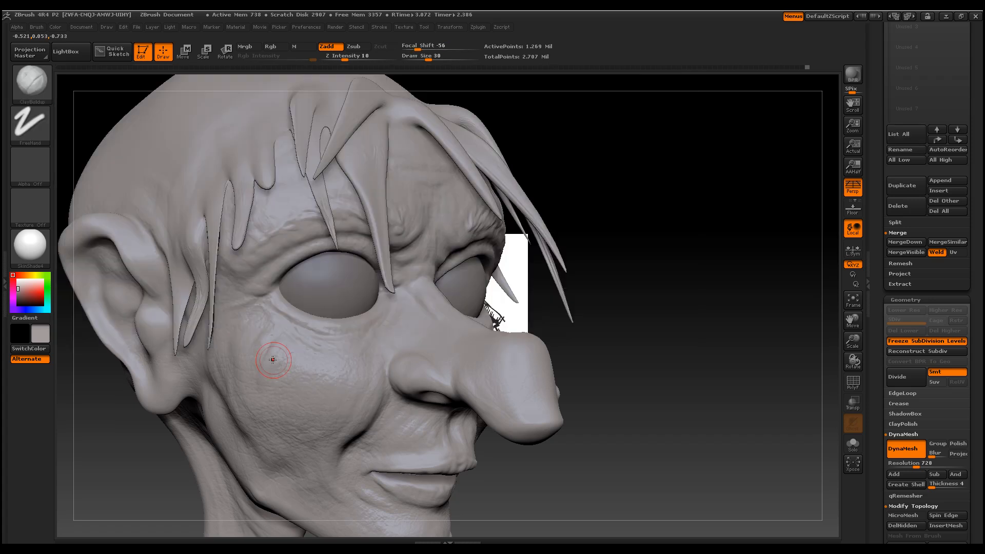
{"action": "key", "text": "space"}
{"action": "left_click_drag", "start_coordinate": [384, 149], "coordinate": [376, 149]}
{"action": "left_click_drag", "start_coordinate": [376, 206], "coordinate": [380, 243]}
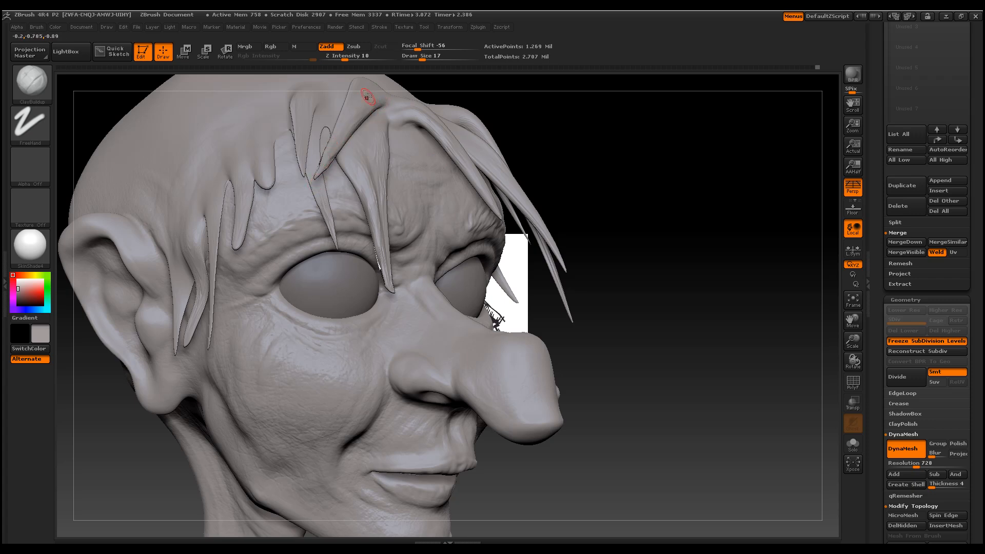
{"action": "left_click_drag", "start_coordinate": [301, 161], "coordinate": [305, 112]}
{"action": "mouse_move", "coordinate": [268, 164]}
{"action": "left_mouse_down"}
{"action": "mouse_move", "coordinate": [267, 191]}
{"action": "mouse_move", "coordinate": [237, 168]}
{"action": "mouse_move", "coordinate": [229, 215]}
{"action": "mouse_move", "coordinate": [202, 203]}
{"action": "mouse_move", "coordinate": [191, 221]}
{"action": "left_mouse_up"}
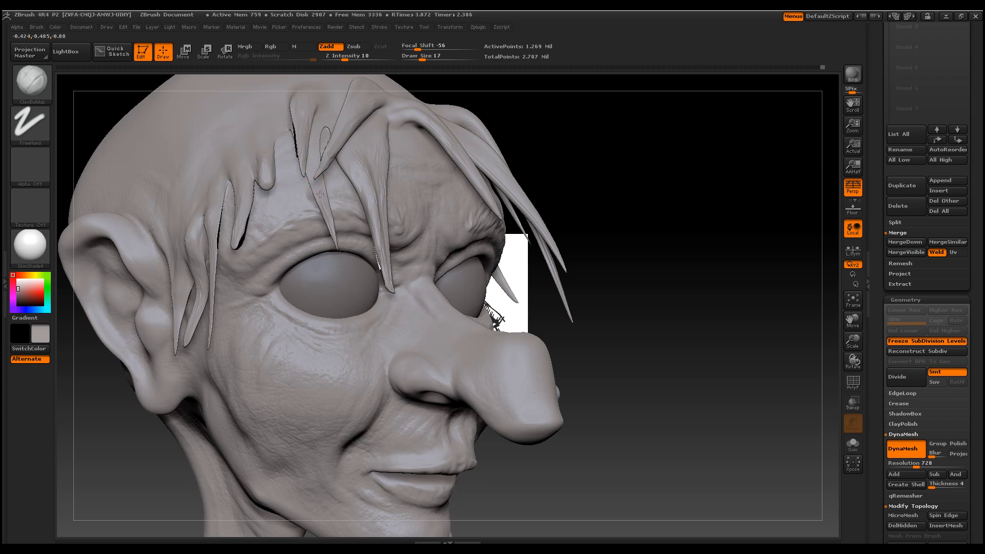
Thicken the forehead strands with the Inflat brush at Draw Size 16, then smooth the strand over the left eye
{"action": "left_click_drag", "start_coordinate": [651, 315], "coordinate": [642, 314]}
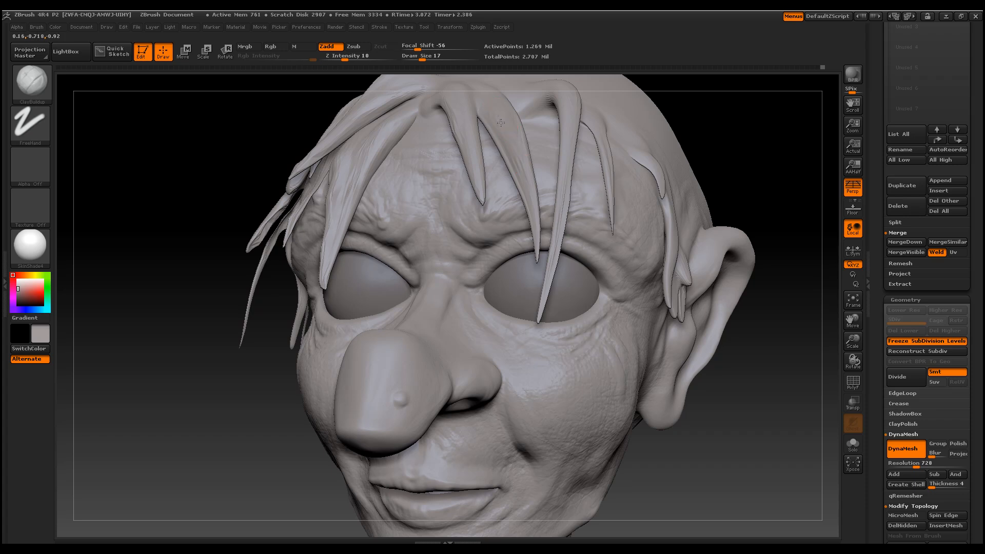
{"action": "key", "text": "ctrl"}
{"action": "left_click", "coordinate": [30, 81]}
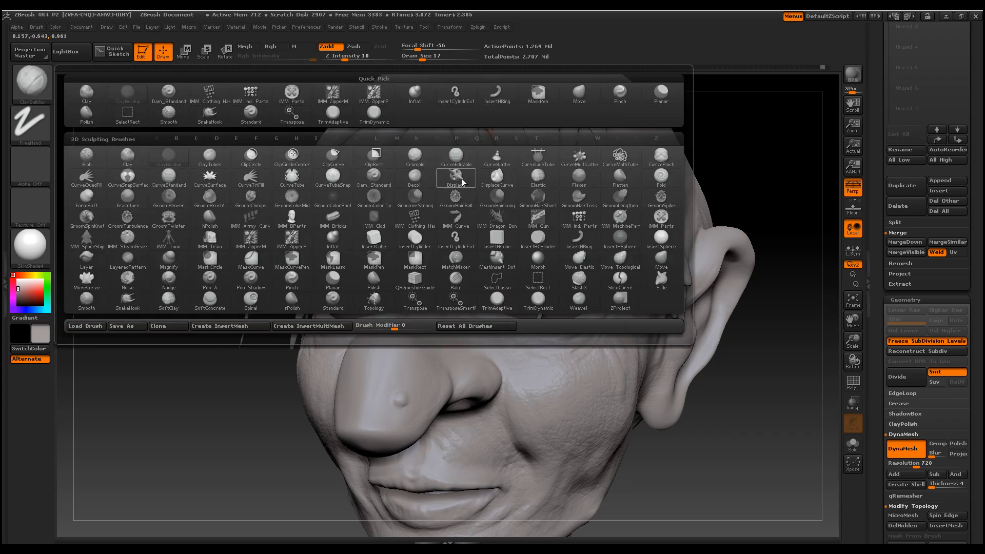
{"action": "left_click", "coordinate": [413, 93]}
{"action": "key", "text": "space"}
{"action": "left_click_drag", "start_coordinate": [499, 138], "coordinate": [501, 128]}
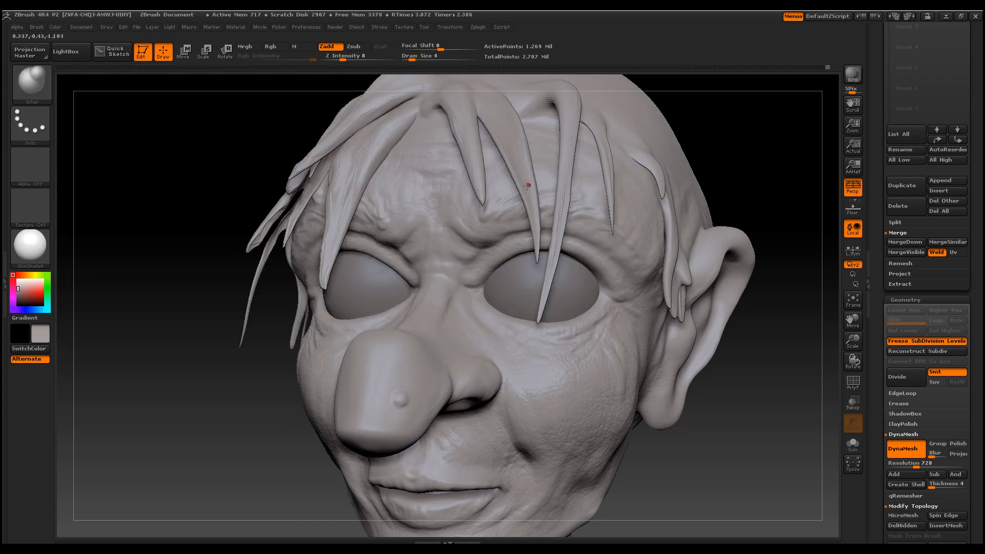
{"action": "key", "text": "space"}
{"action": "left_click_drag", "start_coordinate": [524, 164], "coordinate": [494, 128]}
{"action": "key", "text": "shift"}
{"action": "key", "text": "shift"}
{"action": "left_click_drag", "start_coordinate": [560, 223], "coordinate": [555, 259], "text": "shift"}
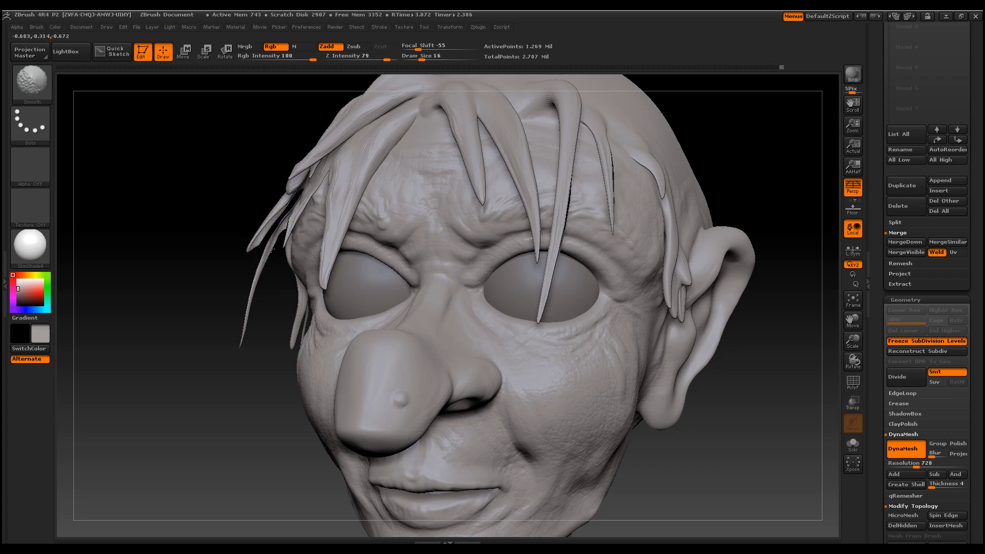
Make the WitchDynaKurtHood subtool visible around the head and check the hair against it from the front
{"action": "left_click_drag", "start_coordinate": [154, 346], "coordinate": [201, 331]}
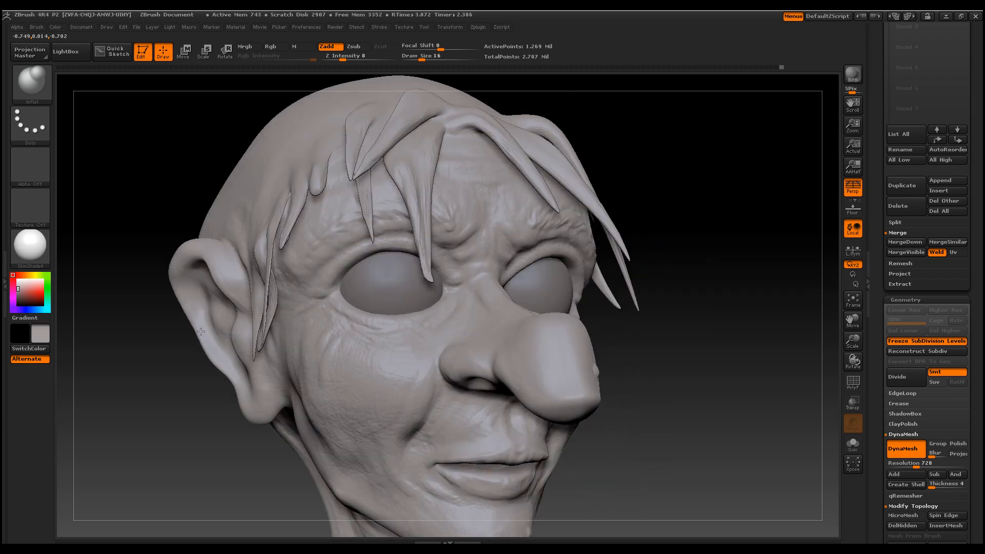
{"action": "key", "text": "shift"}
{"action": "mouse_move", "coordinate": [976, 226]}
{"action": "left_mouse_down"}
{"action": "mouse_move", "coordinate": [977, 211]}
{"action": "mouse_move", "coordinate": [978, 539]}
{"action": "left_mouse_up"}
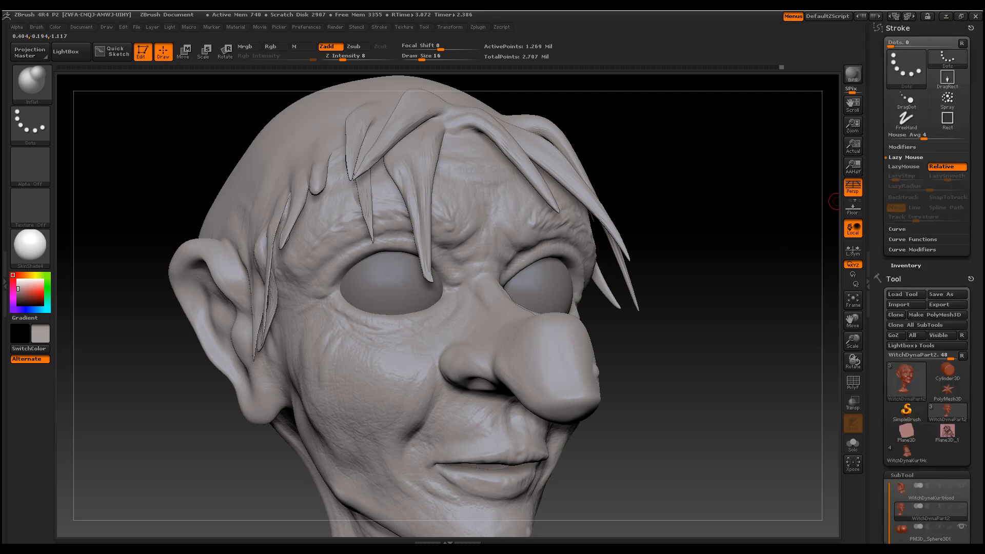
{"action": "left_click", "coordinate": [961, 485]}
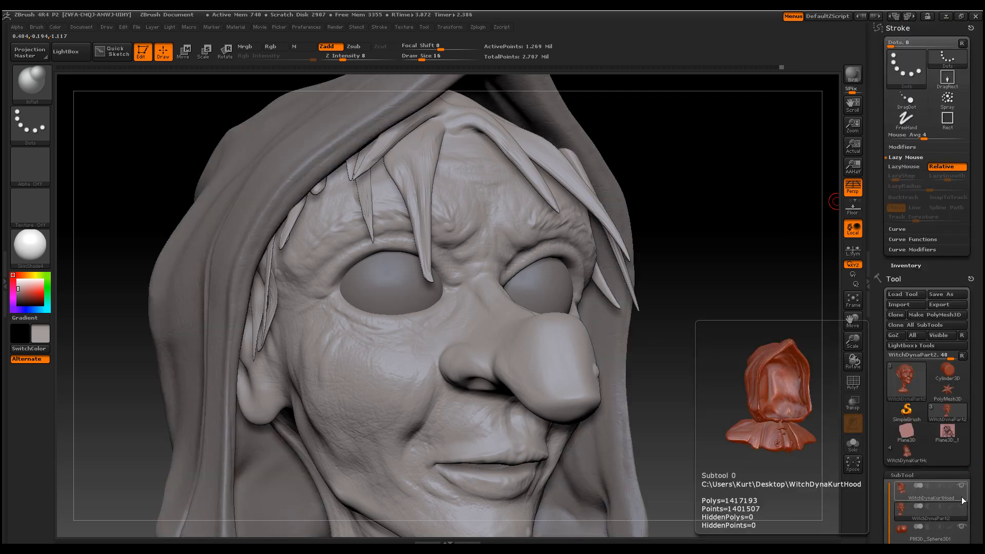
{"action": "left_click_drag", "start_coordinate": [778, 382], "coordinate": [757, 385]}
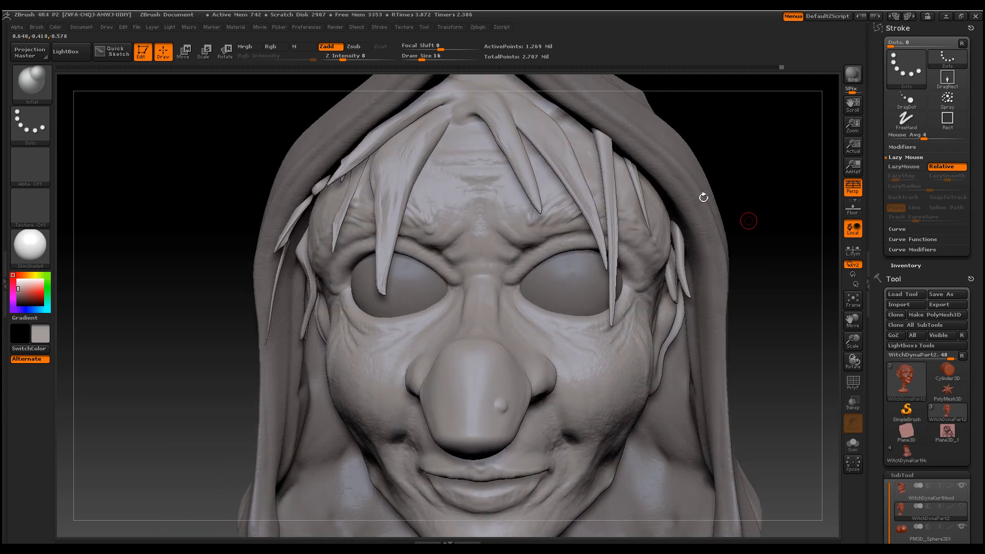
Lengthen the strand at the witch's right temple with the Move brush at Draw Size 61
{"action": "key", "text": "shift"}
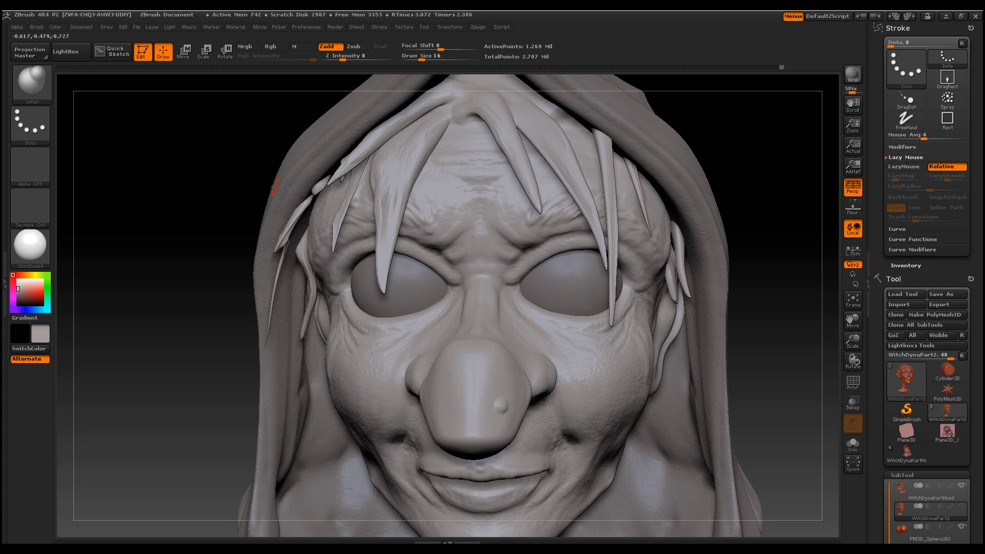
{"action": "left_click", "coordinate": [31, 82]}
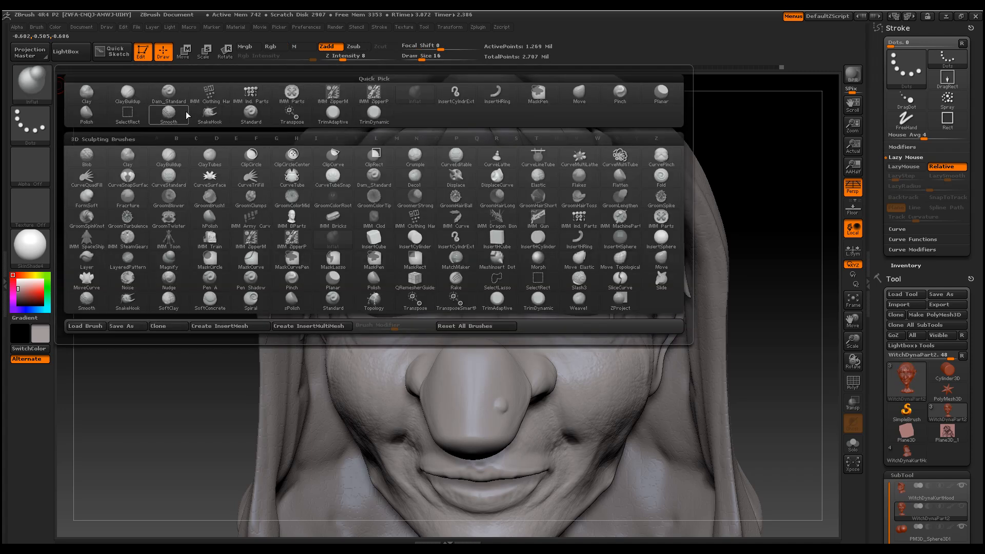
{"action": "left_click", "coordinate": [578, 93]}
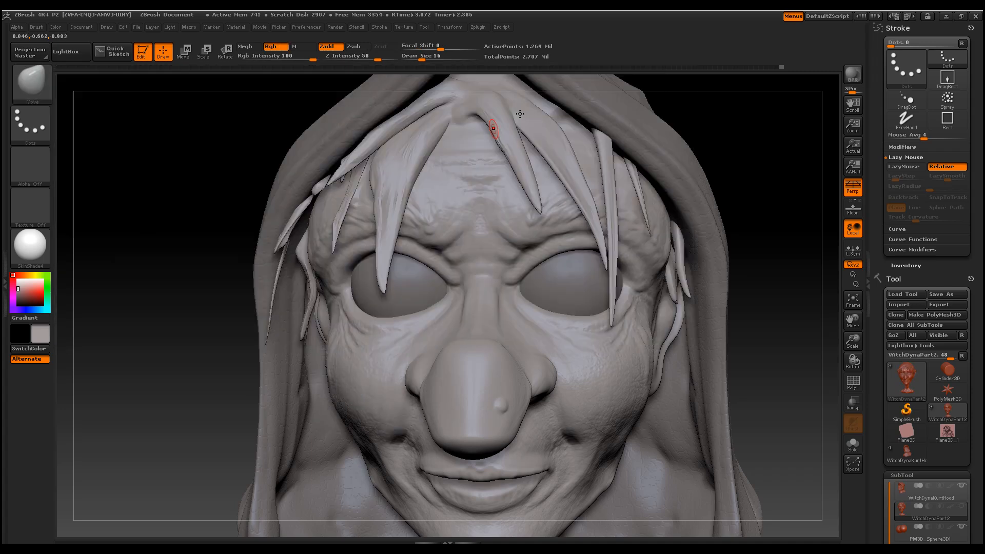
{"action": "mouse_move", "coordinate": [176, 247]}
{"action": "left_mouse_down"}
{"action": "mouse_move", "coordinate": [294, 196]}
{"action": "mouse_move", "coordinate": [312, 175]}
{"action": "left_mouse_up"}
{"action": "key", "text": "space"}
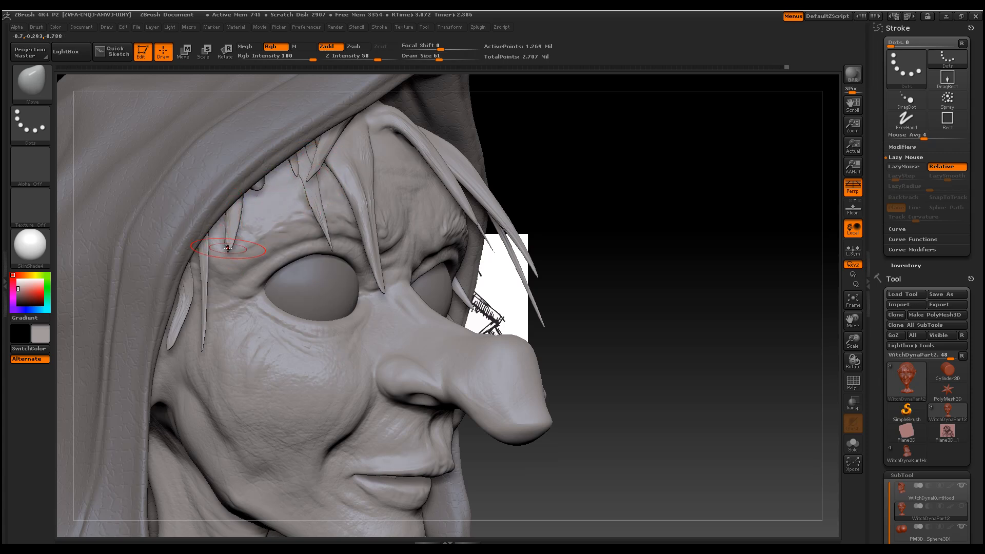
{"action": "mouse_move", "coordinate": [228, 254]}
{"action": "left_mouse_down"}
{"action": "mouse_move", "coordinate": [235, 280]}
{"action": "mouse_move", "coordinate": [236, 219]}
{"action": "mouse_move", "coordinate": [192, 295]}
{"action": "mouse_move", "coordinate": [198, 325]}
{"action": "mouse_move", "coordinate": [206, 291]}
{"action": "mouse_move", "coordinate": [324, 182]}
{"action": "mouse_move", "coordinate": [300, 184]}
{"action": "mouse_move", "coordinate": [318, 151]}
{"action": "mouse_move", "coordinate": [348, 159]}
{"action": "mouse_move", "coordinate": [362, 202]}
{"action": "left_mouse_up"}
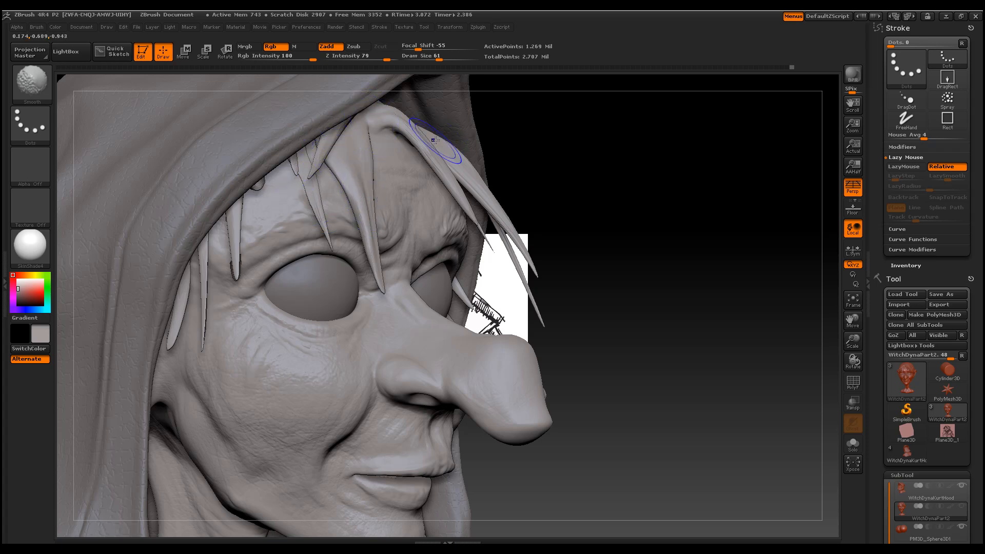
Bend the strands jutting out over the left side of the forehead inward with the Move brush and smooth them
{"action": "key", "text": "b"}
{"action": "key", "text": "m"}
{"action": "key", "text": "v"}
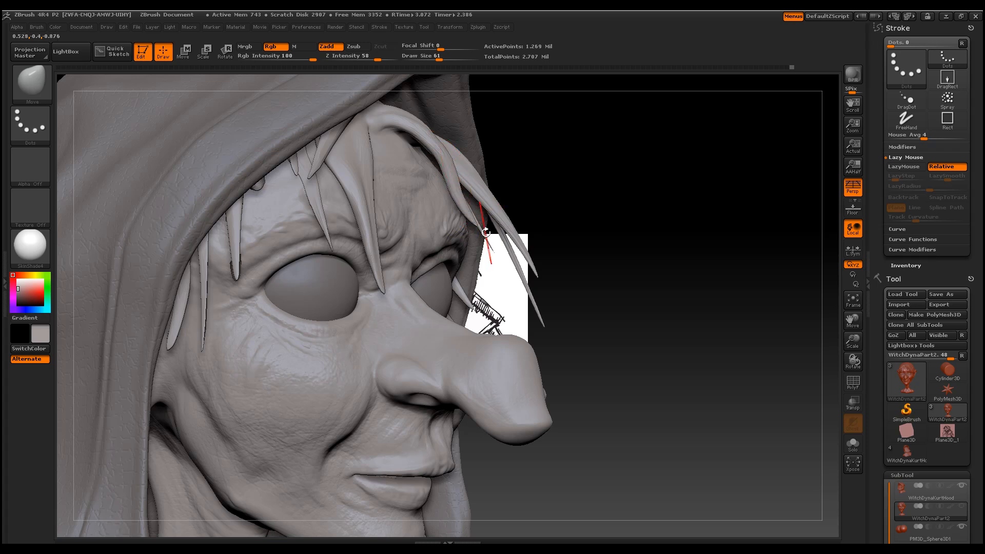
{"action": "left_click_drag", "start_coordinate": [481, 182], "coordinate": [469, 196]}
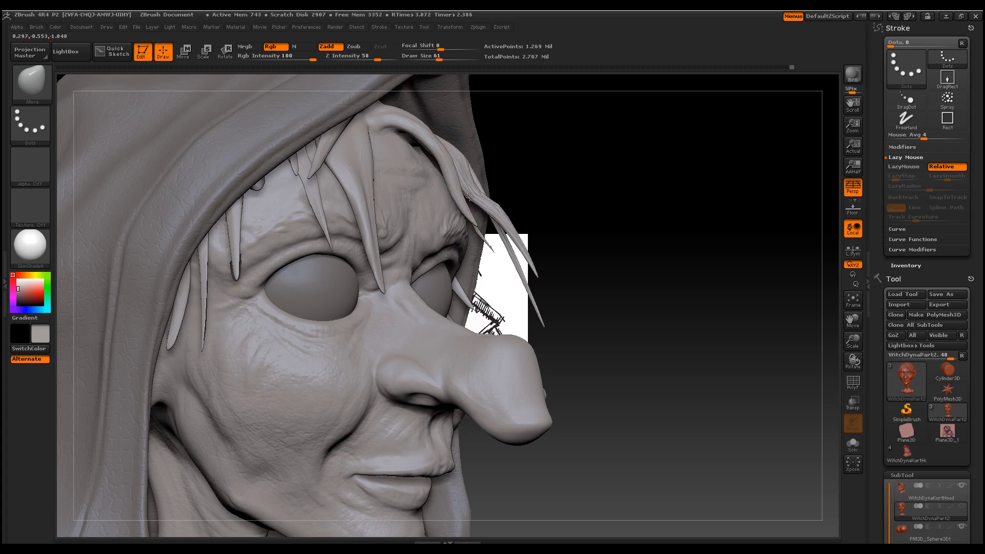
{"action": "key", "text": "shift"}
{"action": "mouse_move", "coordinate": [446, 143]}
{"action": "left_mouse_down"}
{"action": "mouse_move", "coordinate": [516, 248]}
{"action": "mouse_move", "coordinate": [456, 167]}
{"action": "left_mouse_up"}
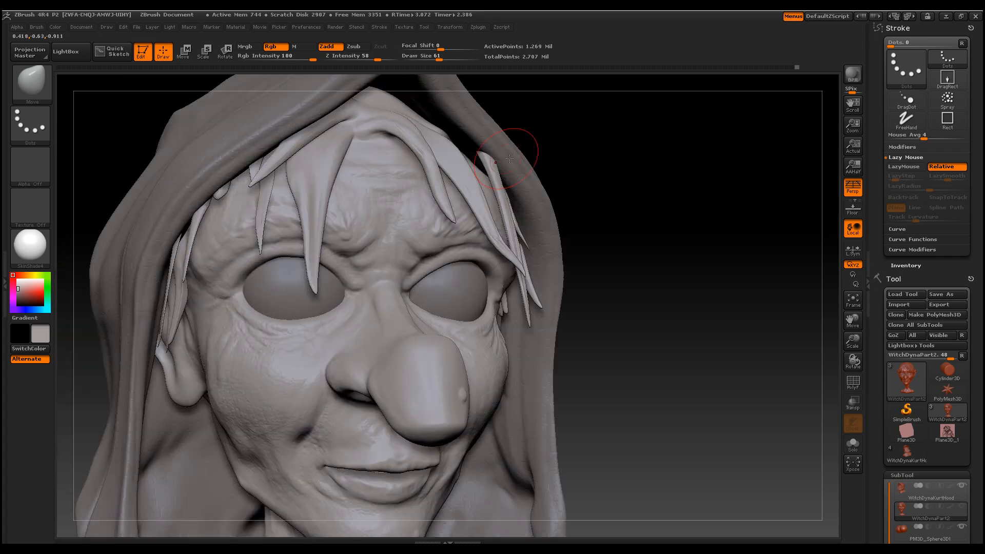
Move the base of the left side strand back against the scalp inside the hood and smooth it
{"action": "left_click_drag", "start_coordinate": [509, 159], "coordinate": [456, 143]}
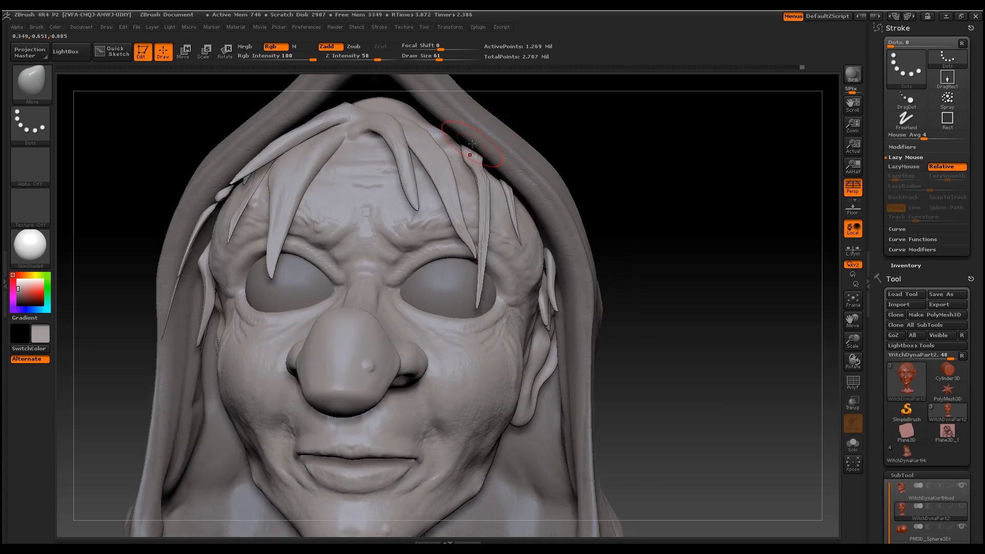
{"action": "left_click_drag", "start_coordinate": [590, 125], "coordinate": [611, 135]}
{"action": "mouse_move", "coordinate": [490, 166]}
{"action": "left_mouse_down", "text": "shift"}
{"action": "mouse_move", "coordinate": [500, 200]}
{"action": "mouse_move", "coordinate": [487, 175]}
{"action": "mouse_move", "coordinate": [495, 226]}
{"action": "mouse_move", "coordinate": [482, 229]}
{"action": "mouse_move", "coordinate": [395, 149]}
{"action": "mouse_move", "coordinate": [418, 154]}
{"action": "left_mouse_up", "text": "shift"}
{"action": "left_click_drag", "start_coordinate": [702, 279], "coordinate": [684, 290]}
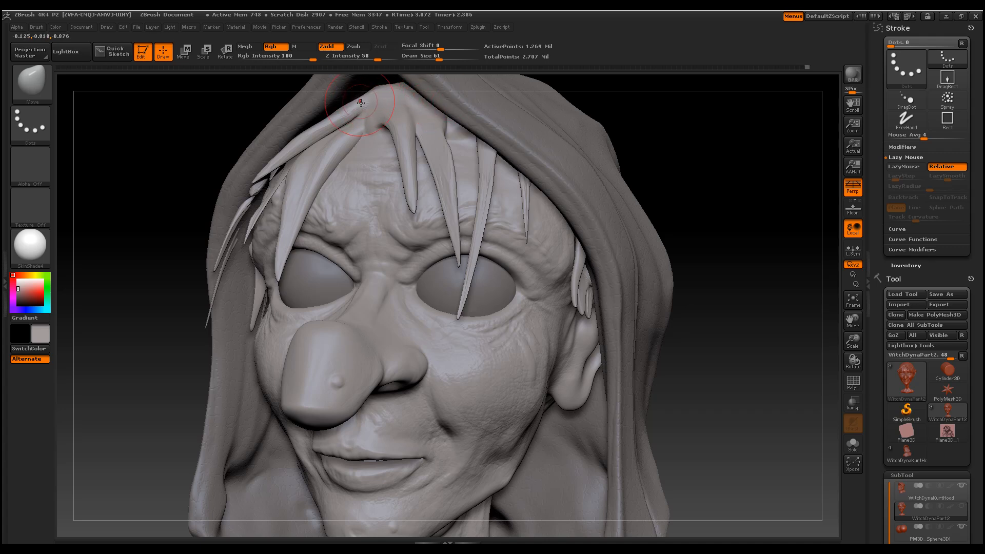
Reshape the strands hanging beside the witch's right temple with the Move brush from a side view
{"action": "left_click_drag", "start_coordinate": [154, 161], "coordinate": [132, 157]}
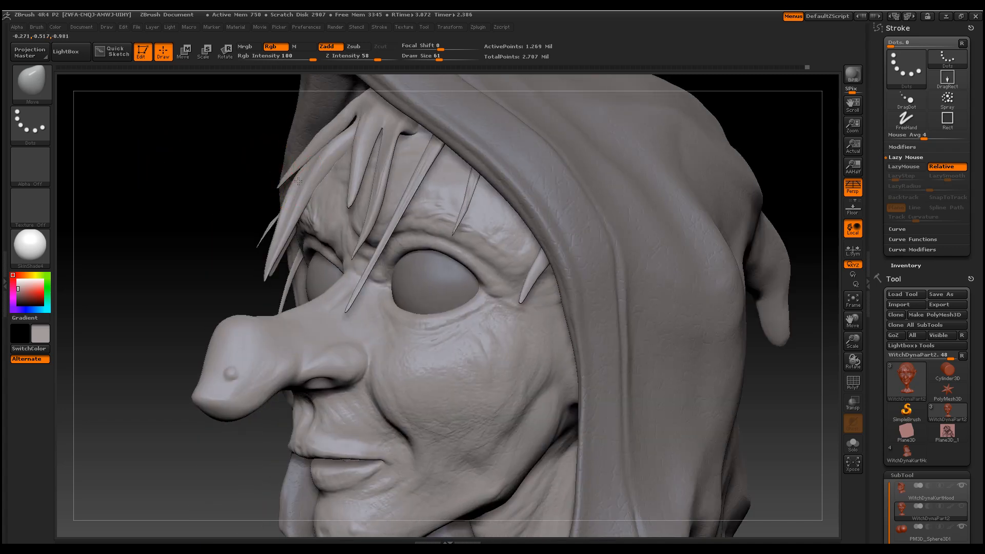
{"action": "left_click_drag", "start_coordinate": [320, 158], "coordinate": [279, 209]}
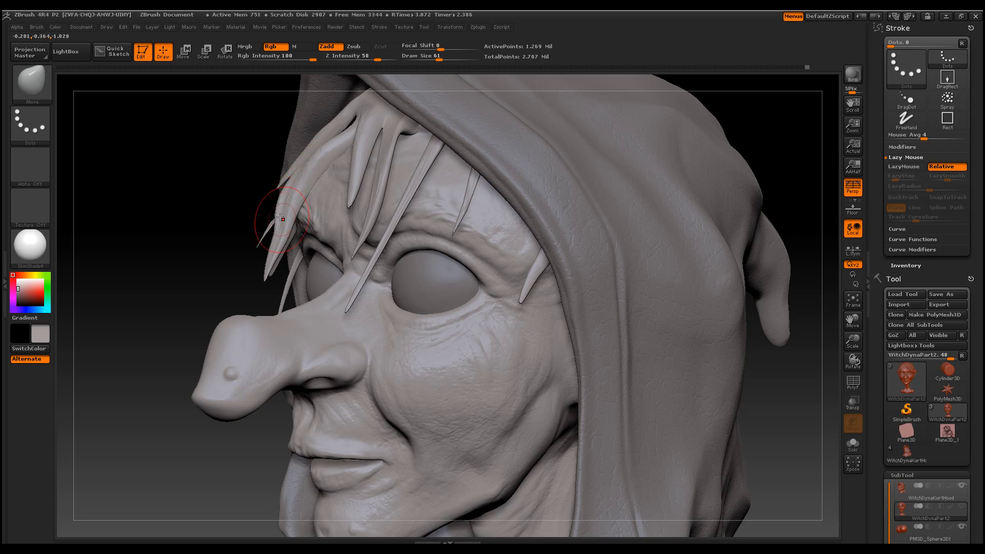
{"action": "left_click_drag", "start_coordinate": [146, 294], "coordinate": [160, 294]}
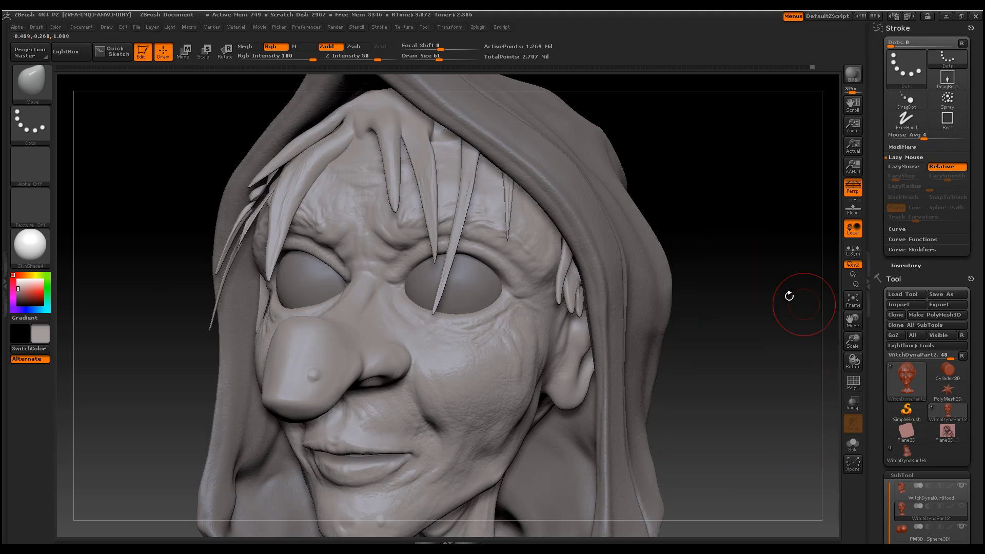
Check how the hair sits inside the hood with transparency temporarily enabled, viewing the head from several angles
{"action": "left_click_drag", "start_coordinate": [853, 341], "coordinate": [854, 341]}
{"action": "left_click", "coordinate": [854, 403]}
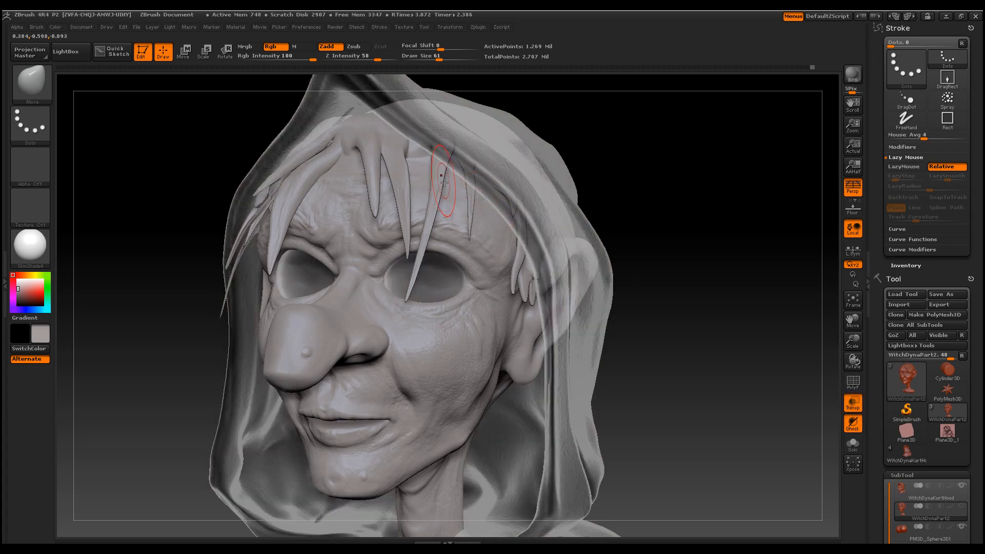
{"action": "left_click_drag", "start_coordinate": [647, 160], "coordinate": [636, 159], "text": "shift"}
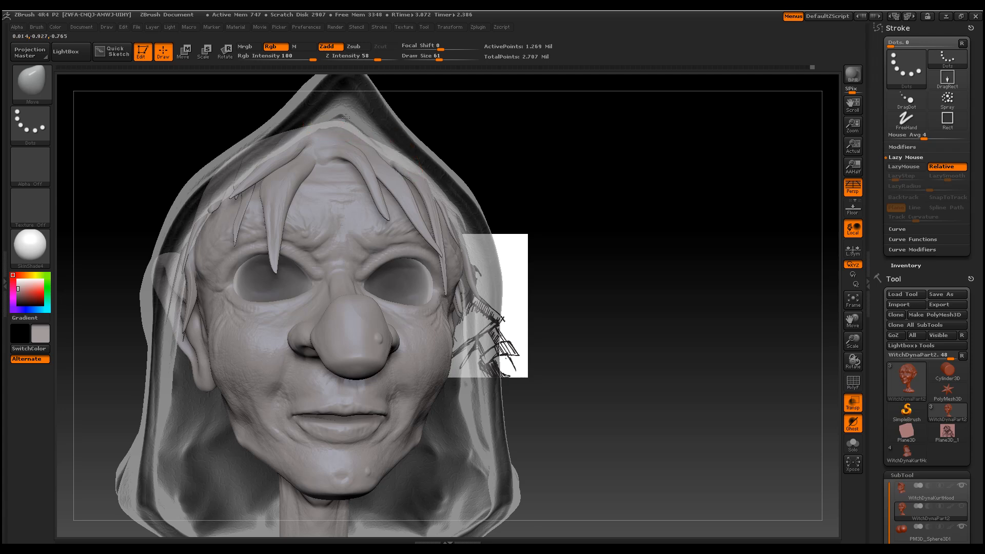
{"action": "left_click_drag", "start_coordinate": [639, 208], "coordinate": [633, 209]}
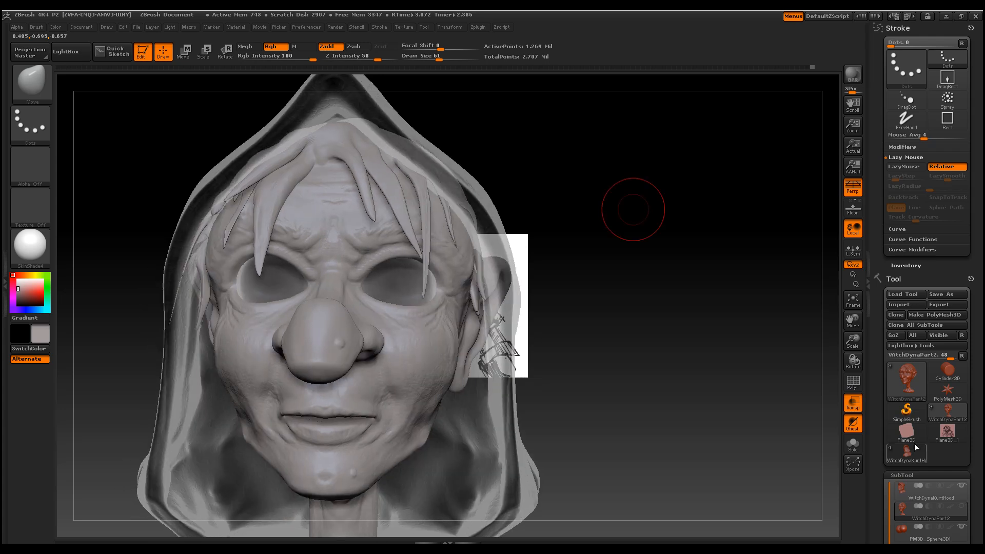
{"action": "left_click", "coordinate": [853, 403]}
{"action": "left_click_drag", "start_coordinate": [713, 315], "coordinate": [693, 308]}
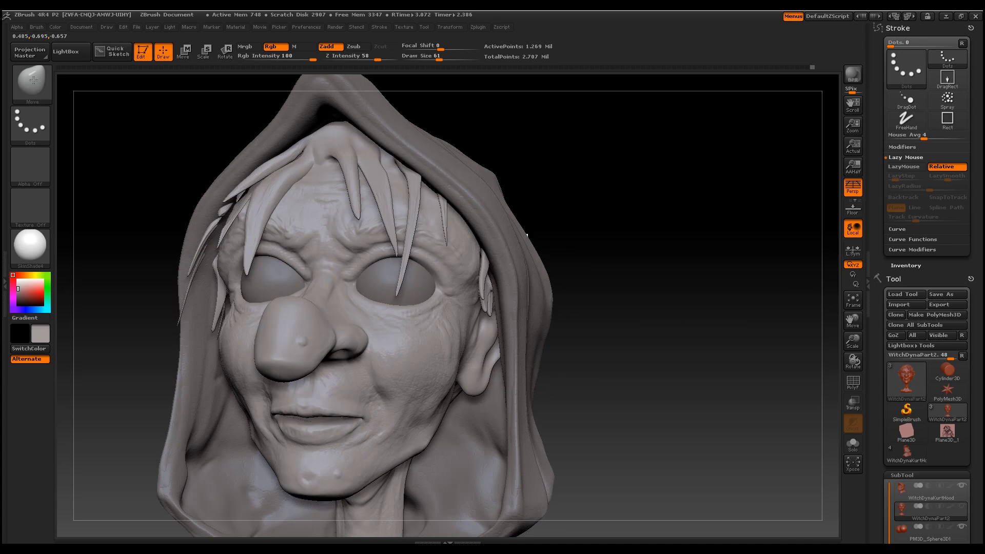
Build up the hair at the top of the forehead with the ClayBuildup brush at Draw Size 10 and smooth it
{"action": "left_click", "coordinate": [32, 82]}
{"action": "left_click", "coordinate": [131, 94]}
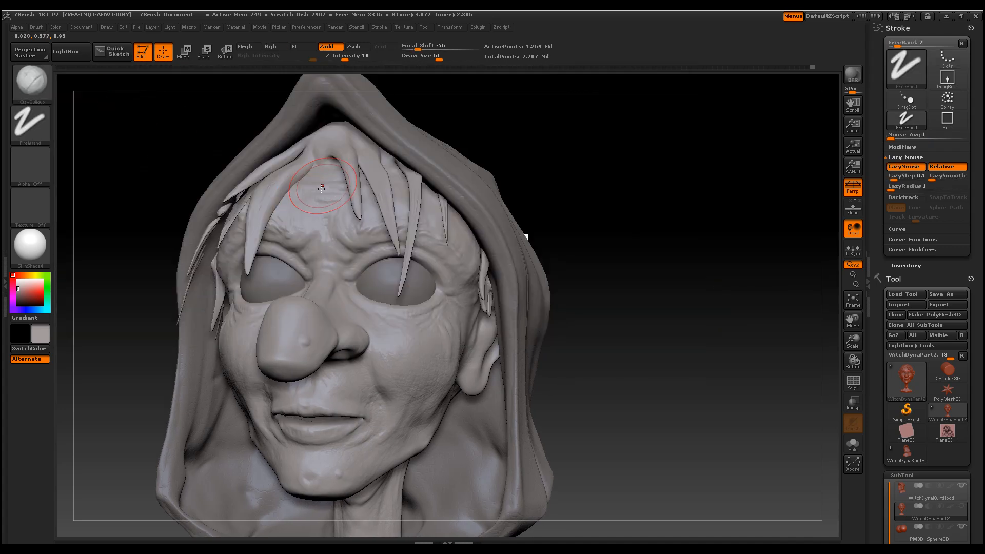
{"action": "key", "text": "space"}
{"action": "left_click_drag", "start_coordinate": [314, 152], "coordinate": [300, 153]}
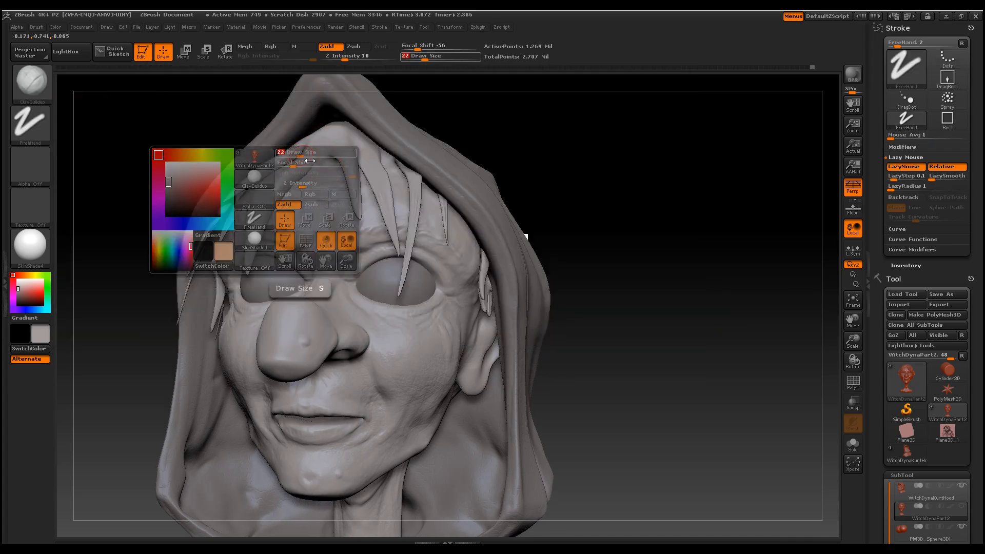
{"action": "key", "text": "space"}
{"action": "left_click_drag", "start_coordinate": [317, 145], "coordinate": [319, 159]}
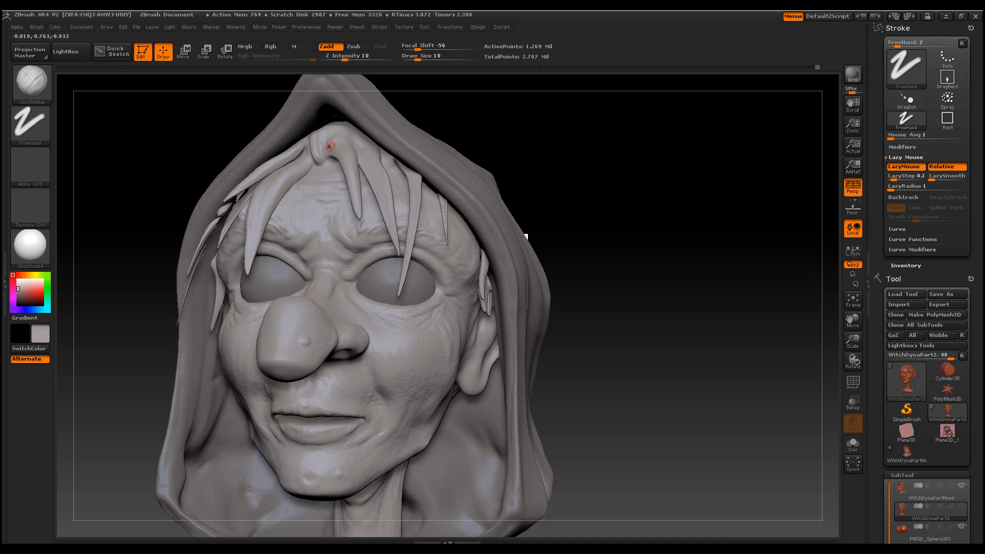
{"action": "key", "text": "shift"}
{"action": "mouse_move", "coordinate": [339, 139]}
{"action": "left_mouse_down", "text": "shift"}
{"action": "mouse_move", "coordinate": [309, 144]}
{"action": "mouse_move", "coordinate": [351, 143]}
{"action": "left_mouse_up", "text": "shift"}
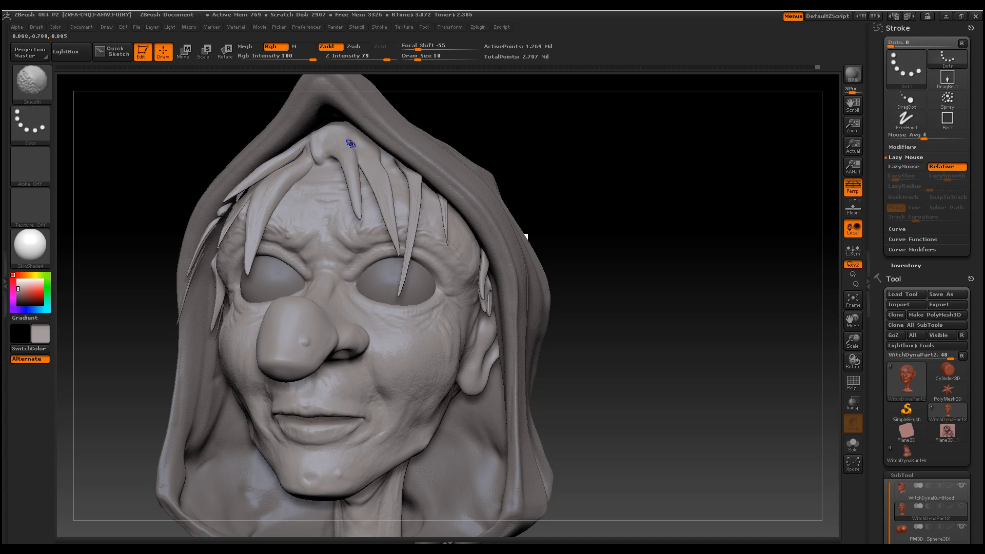
{"action": "key", "text": "shift"}
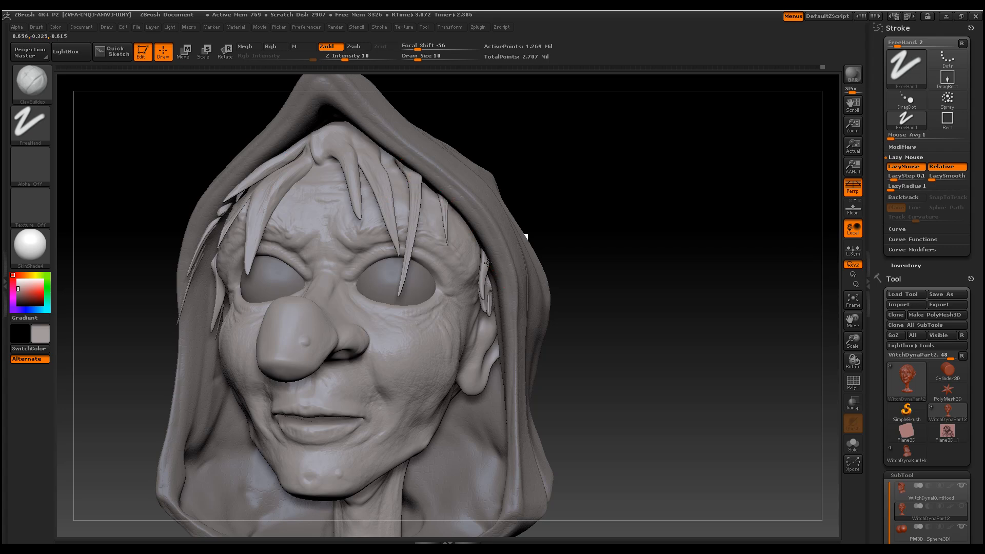
Examine the hair beneath the hood from both sides, up close and with the whole bust in view
{"action": "left_click_drag", "start_coordinate": [147, 235], "coordinate": [179, 238]}
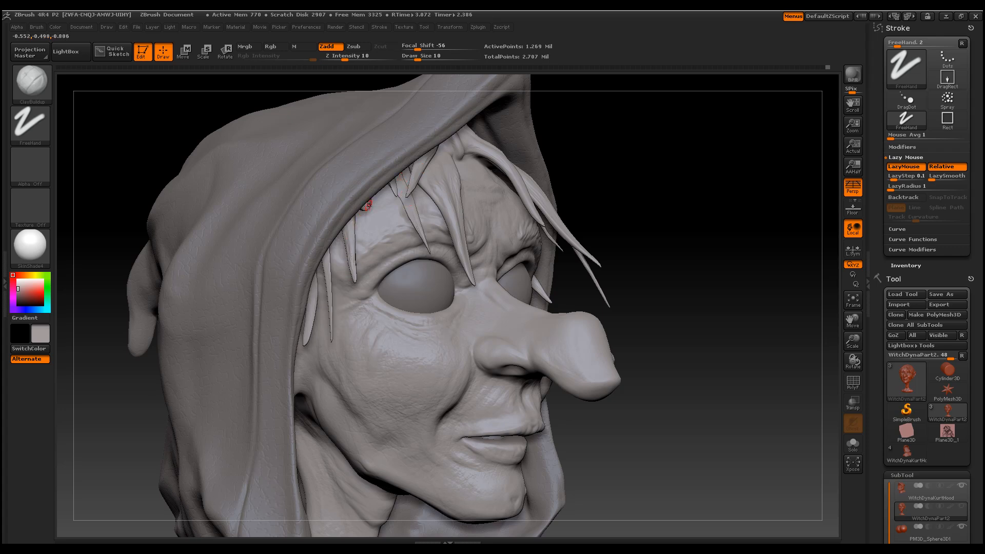
{"action": "left_click_drag", "start_coordinate": [704, 227], "coordinate": [654, 226]}
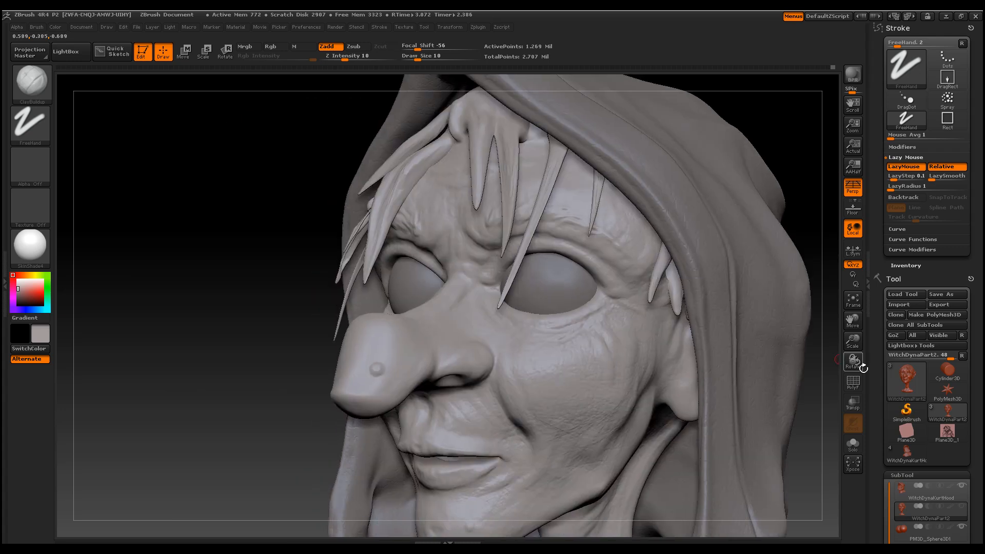
{"action": "left_click_drag", "start_coordinate": [855, 341], "coordinate": [812, 298]}
{"action": "mouse_move", "coordinate": [672, 274]}
{"action": "left_mouse_down"}
{"action": "mouse_move", "coordinate": [687, 272]}
{"action": "mouse_move", "coordinate": [678, 274]}
{"action": "left_mouse_up"}
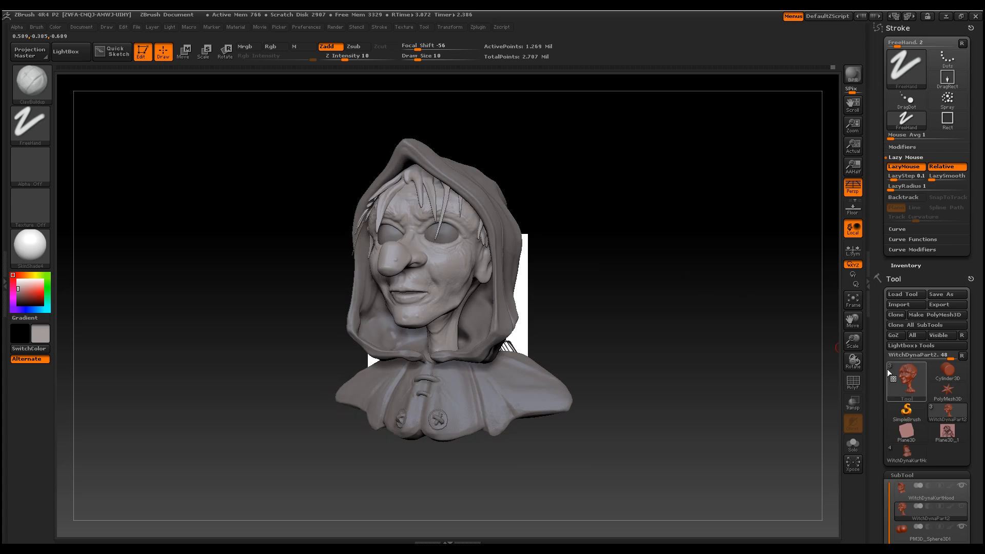
{"action": "left_click_drag", "start_coordinate": [854, 343], "coordinate": [856, 394]}
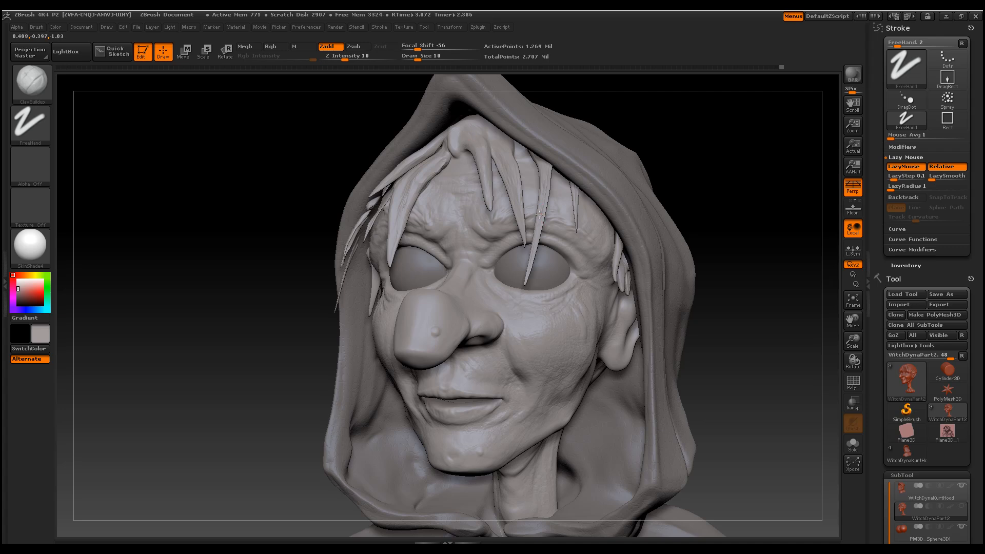
{"action": "mouse_move", "coordinate": [716, 206]}
{"action": "left_mouse_down"}
{"action": "mouse_move", "coordinate": [771, 216]}
{"action": "mouse_move", "coordinate": [731, 227]}
{"action": "left_mouse_up"}
{"action": "left_click_drag", "start_coordinate": [853, 340], "coordinate": [845, 313]}
{"action": "mouse_move", "coordinate": [726, 279]}
{"action": "left_mouse_down"}
{"action": "mouse_move", "coordinate": [715, 281]}
{"action": "mouse_move", "coordinate": [739, 277]}
{"action": "left_mouse_up"}
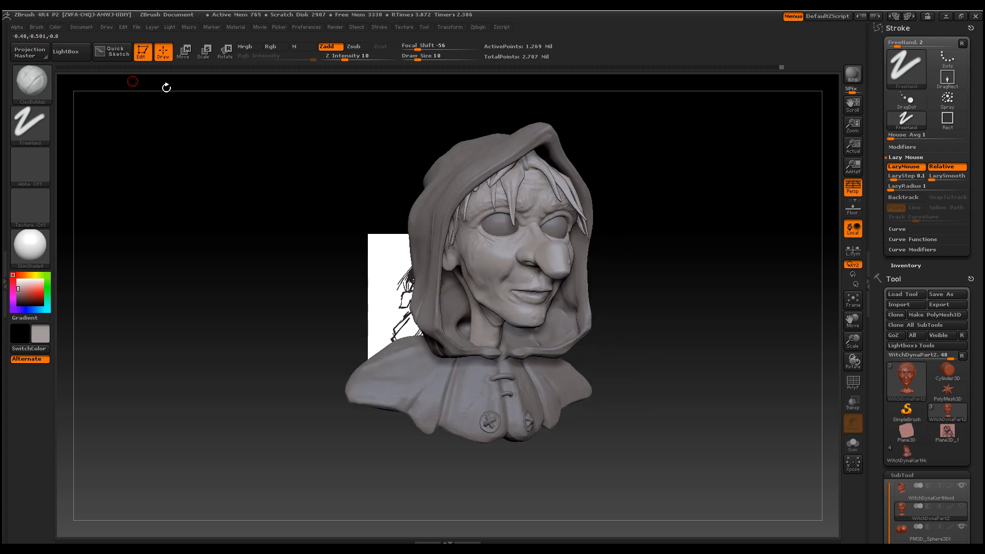
Adjust the outer strand at the witch's right temple with the Move brush at Draw Size 41
{"action": "left_click", "coordinate": [32, 81]}
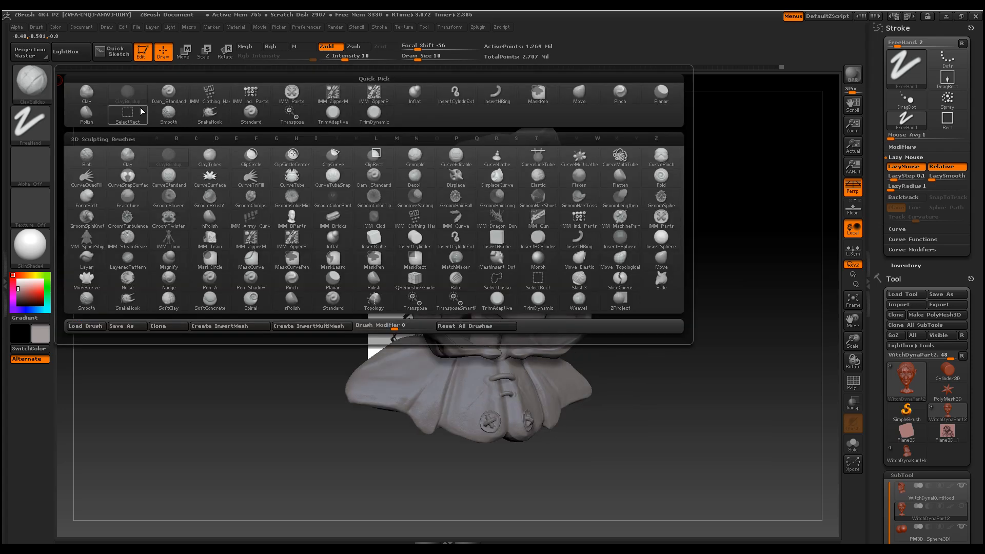
{"action": "left_click", "coordinate": [580, 93]}
{"action": "left_click_drag", "start_coordinate": [856, 345], "coordinate": [866, 372]}
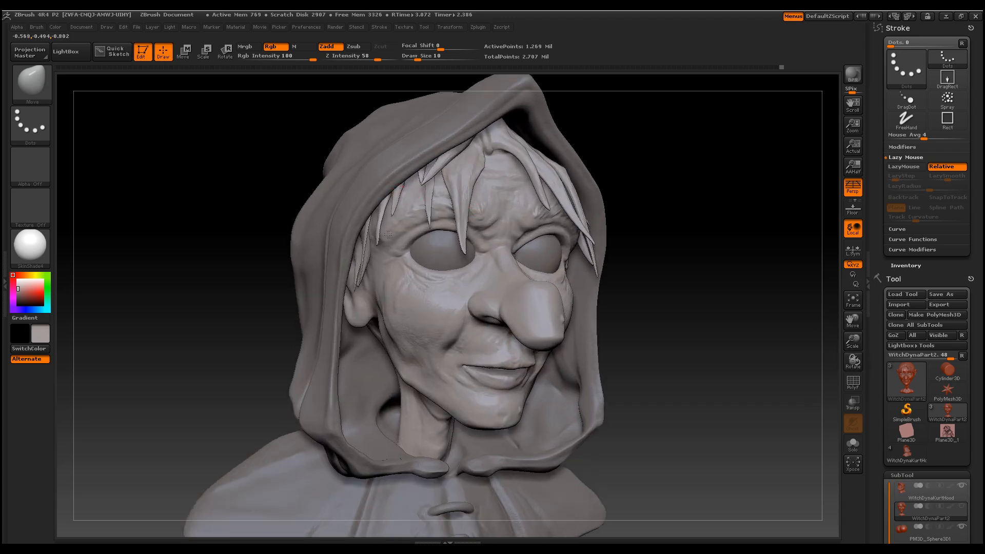
{"action": "left_click_drag", "start_coordinate": [735, 253], "coordinate": [692, 235]}
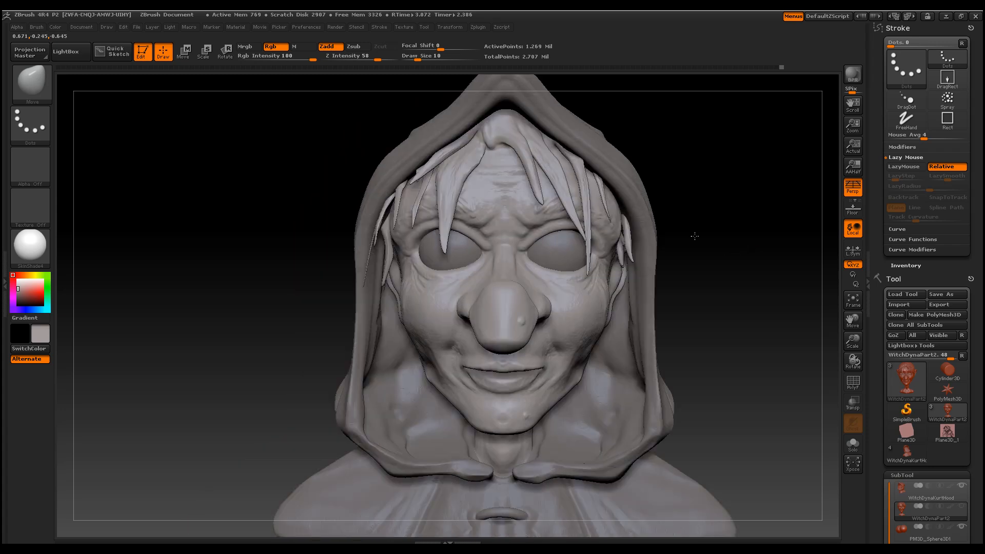
{"action": "key", "text": "s"}
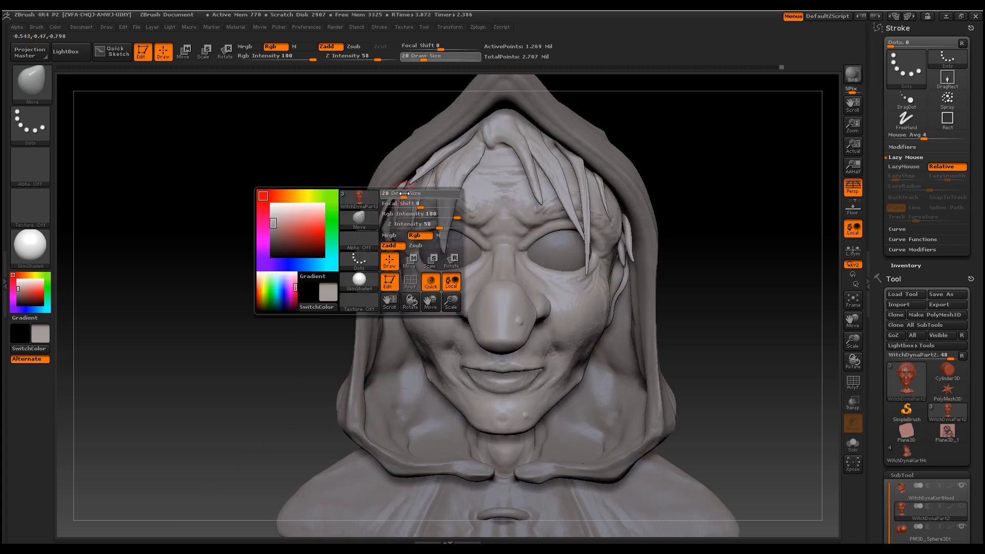
{"action": "left_click_drag", "start_coordinate": [399, 196], "coordinate": [412, 198]}
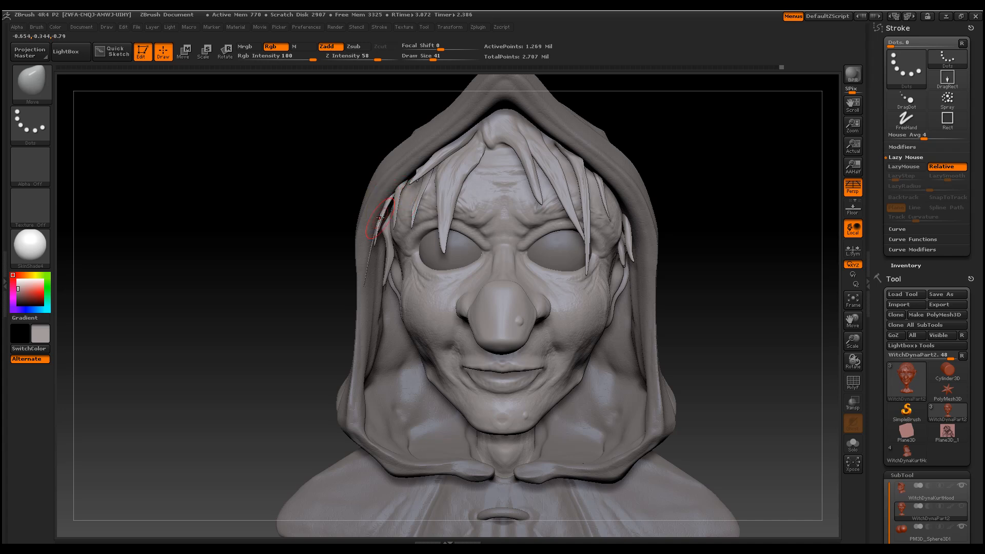
{"action": "key", "text": "shift"}
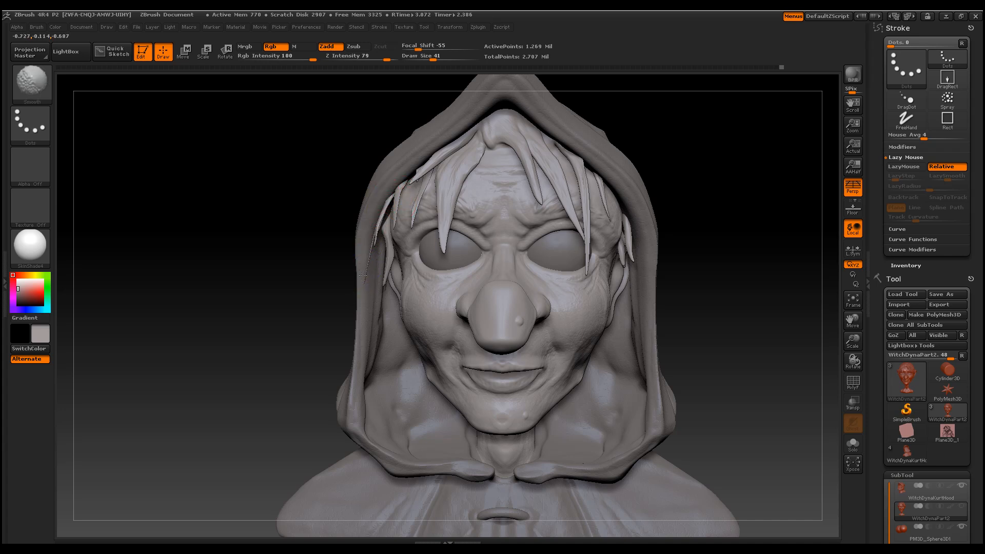
Curve the long strand near the witch's left eye with the Move brush, smooth it, and bend the left temple strand's tip
{"action": "left_click_drag", "start_coordinate": [319, 235], "coordinate": [289, 190]}
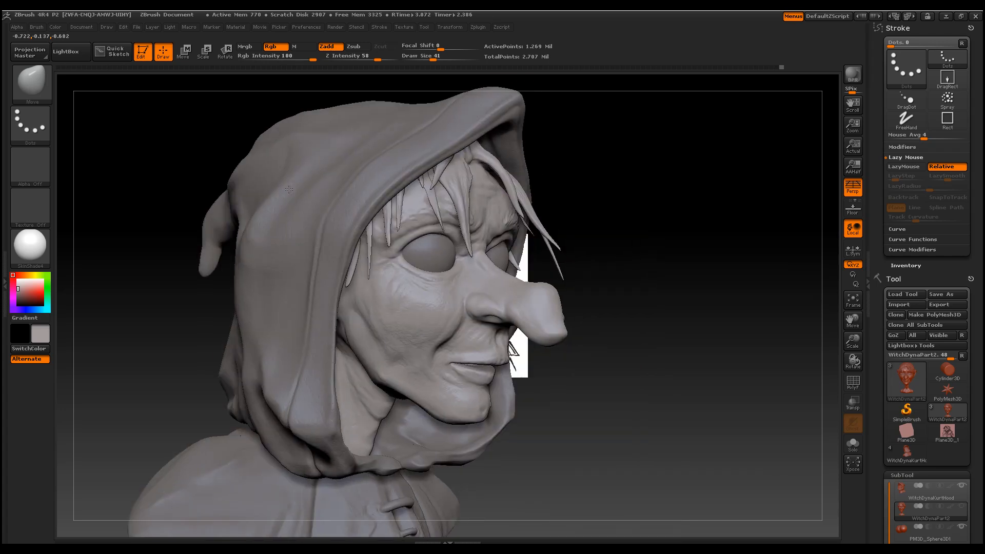
{"action": "left_click_drag", "start_coordinate": [657, 217], "coordinate": [418, 214]}
{"action": "left_click_drag", "start_coordinate": [609, 210], "coordinate": [653, 209]}
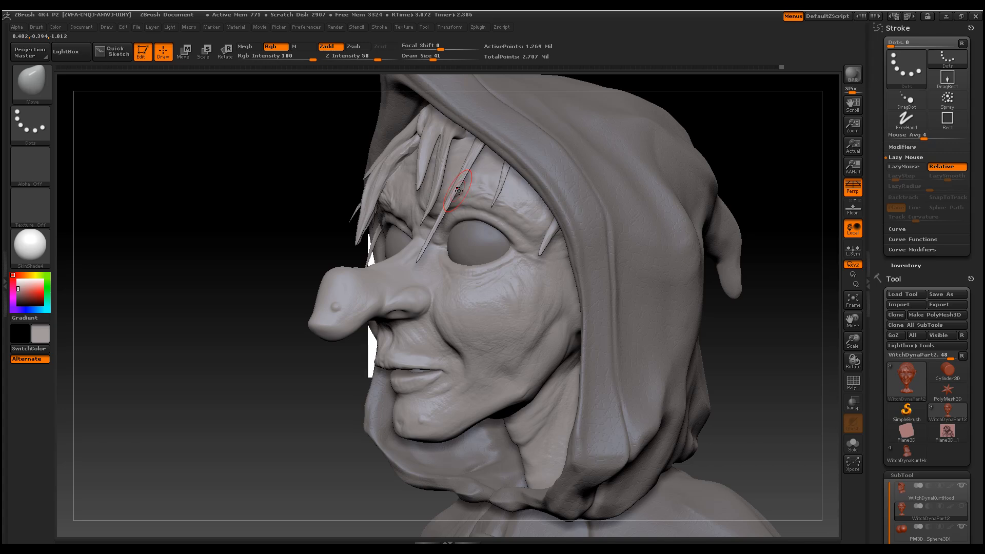
{"action": "left_click_drag", "start_coordinate": [455, 191], "coordinate": [430, 221]}
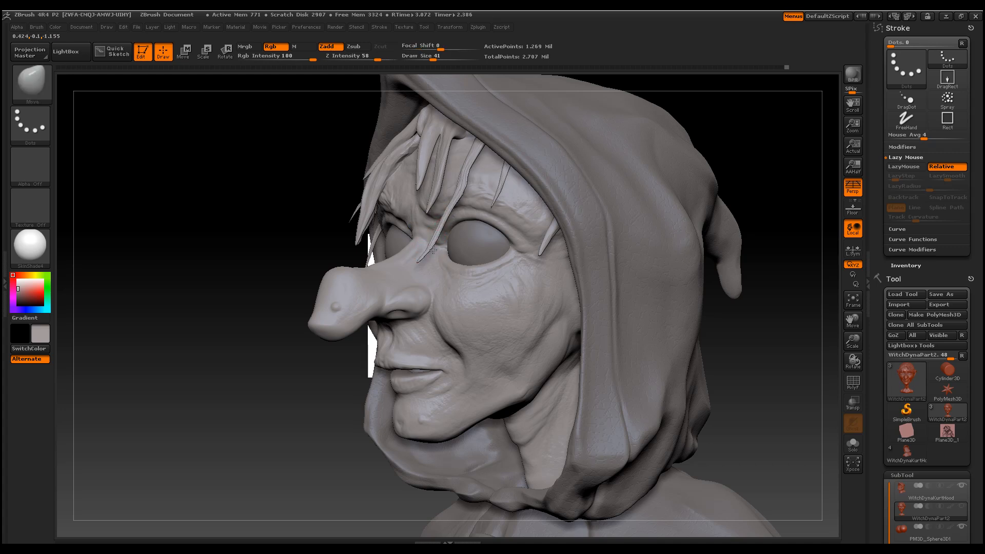
{"action": "left_click_drag", "start_coordinate": [436, 233], "coordinate": [475, 150], "text": "shift"}
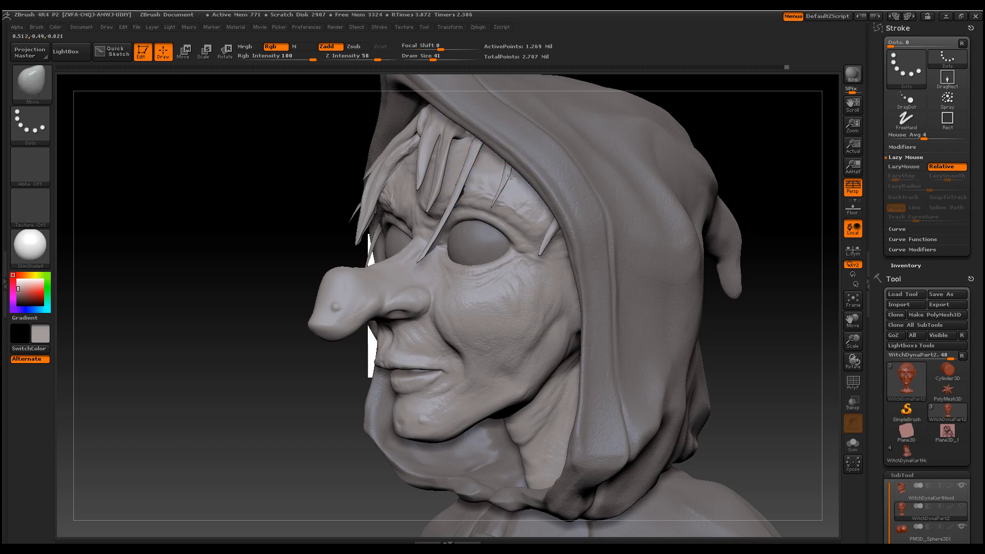
{"action": "left_click_drag", "start_coordinate": [550, 238], "coordinate": [558, 242]}
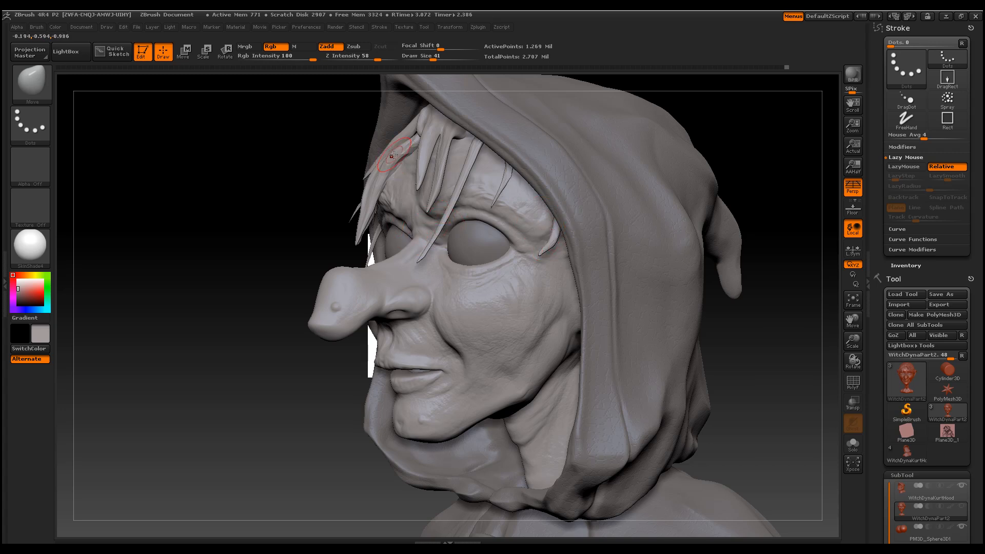
{"action": "mouse_move", "coordinate": [263, 137]}
{"action": "left_mouse_down"}
{"action": "mouse_move", "coordinate": [328, 154]}
{"action": "mouse_move", "coordinate": [318, 169]}
{"action": "mouse_move", "coordinate": [350, 140]}
{"action": "left_mouse_up"}
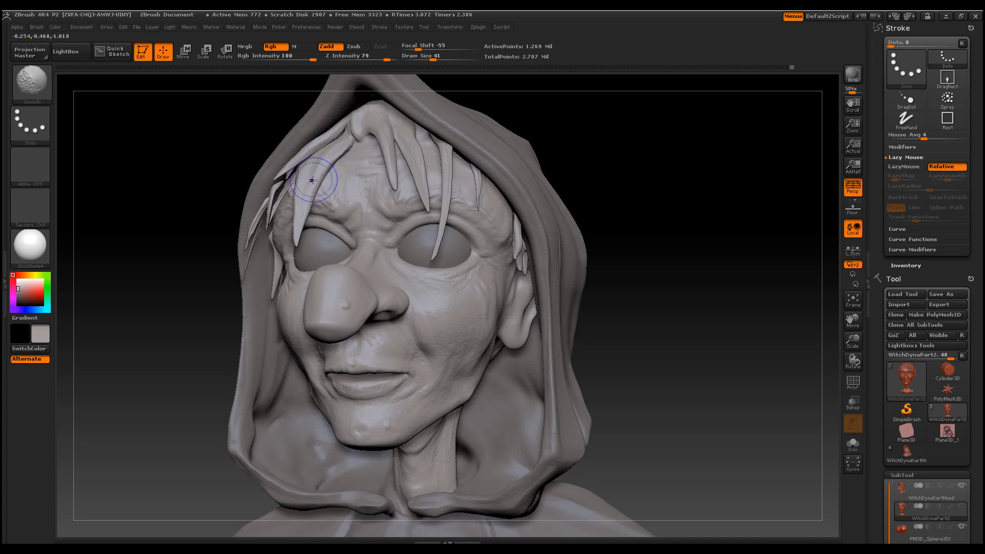
Carve fine grooves into the hair strands with the Dam_Standard brush at Draw Size 12 and Z Intensity 10
{"action": "left_click", "coordinate": [33, 83]}
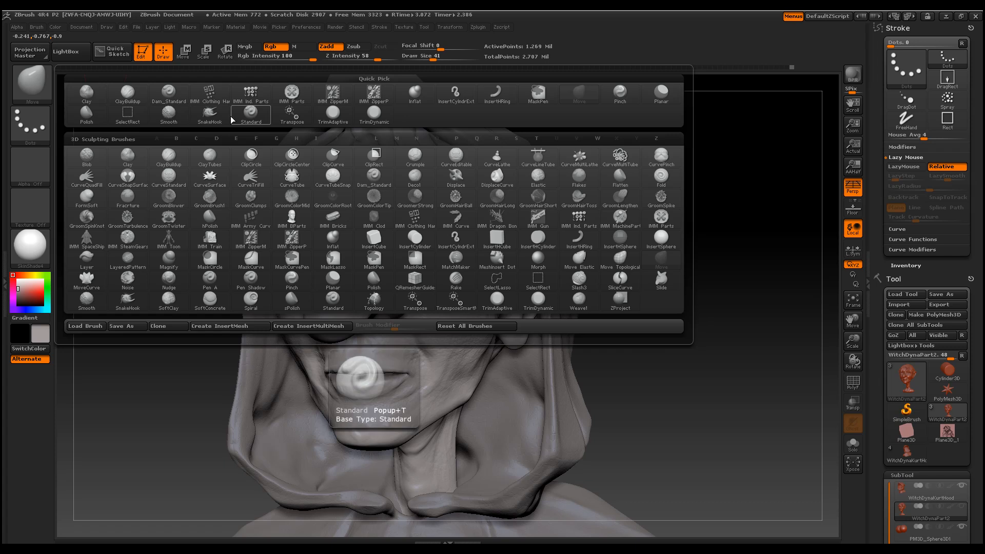
{"action": "left_click", "coordinate": [169, 94]}
{"action": "key", "text": "space"}
{"action": "left_click_drag", "start_coordinate": [369, 126], "coordinate": [365, 119]}
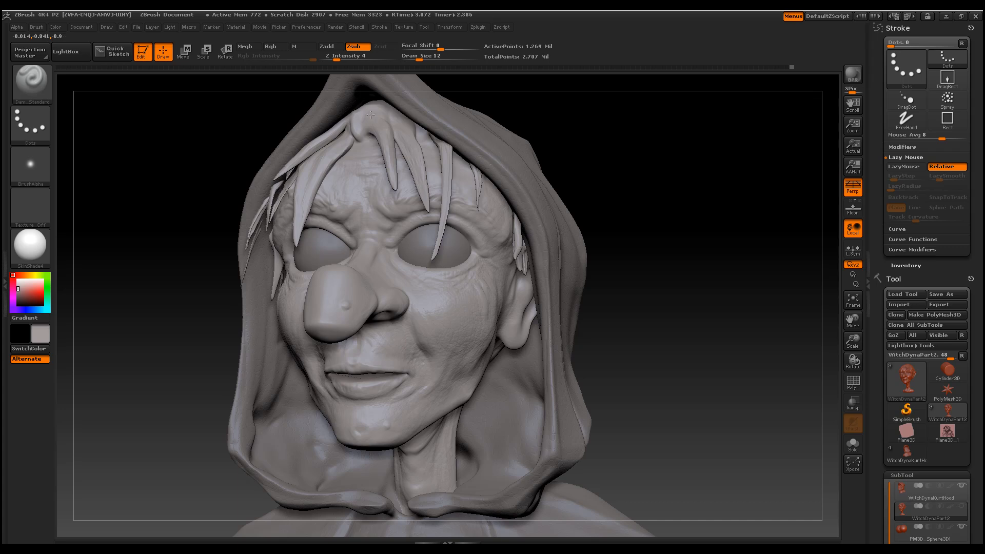
{"action": "type", "text": "u10"}
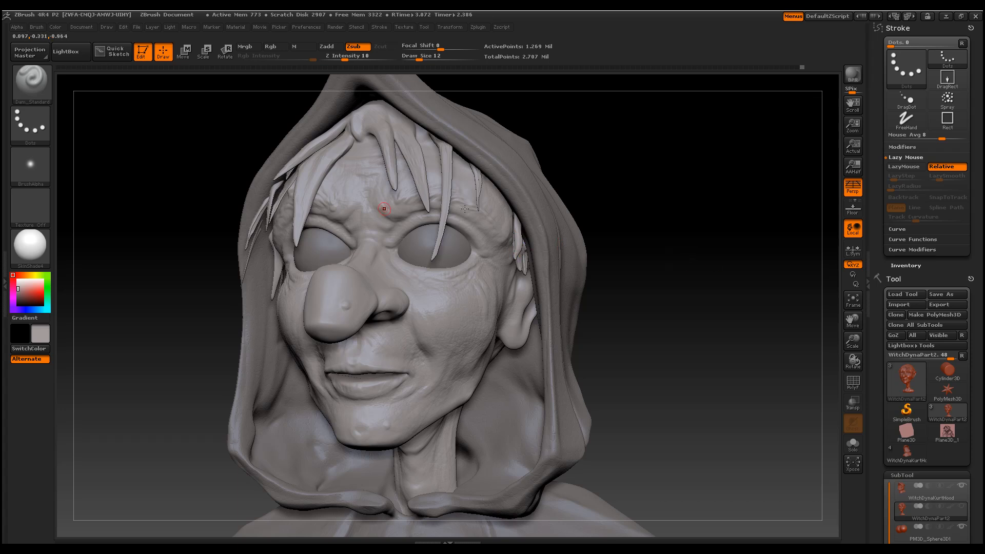
{"action": "mouse_move", "coordinate": [675, 231]}
{"action": "left_mouse_down"}
{"action": "mouse_move", "coordinate": [725, 222]}
{"action": "mouse_move", "coordinate": [699, 233]}
{"action": "mouse_move", "coordinate": [636, 206]}
{"action": "left_mouse_up"}
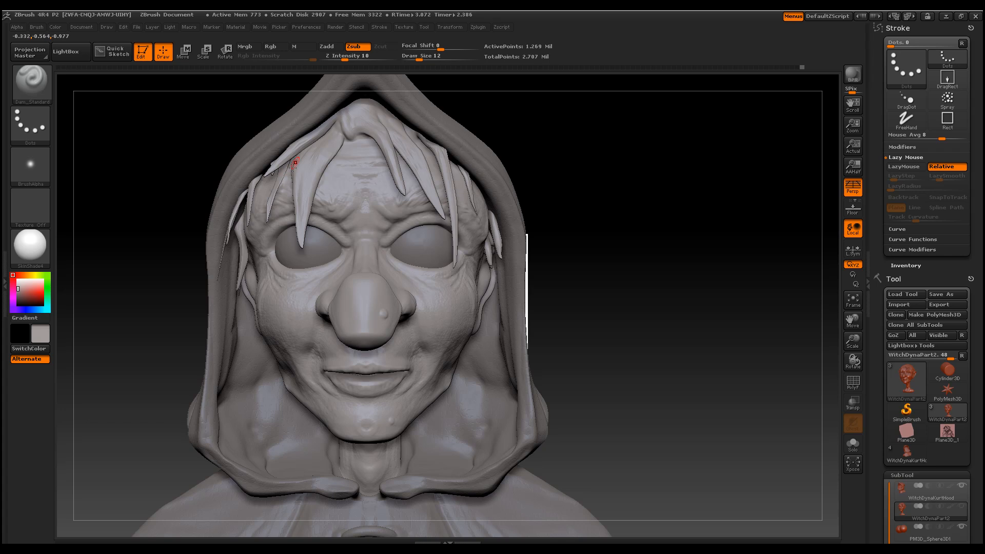
Polish the hair strands over the witch's forehead with the Polish brush at Draw Size 12 and Z Intensity 79
{"action": "left_click", "coordinate": [40, 82]}
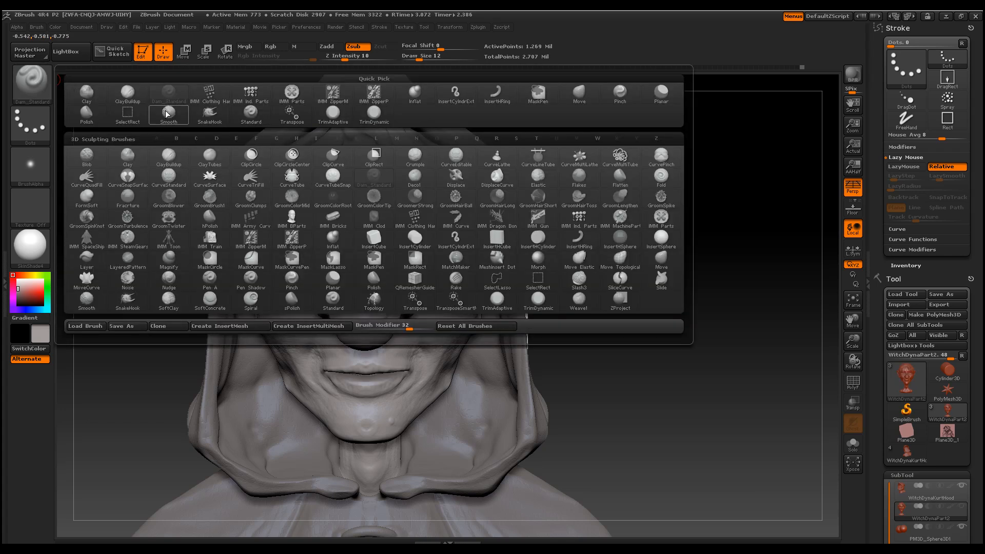
{"action": "left_click", "coordinate": [90, 109]}
{"action": "left_click_drag", "start_coordinate": [628, 178], "coordinate": [329, 162]}
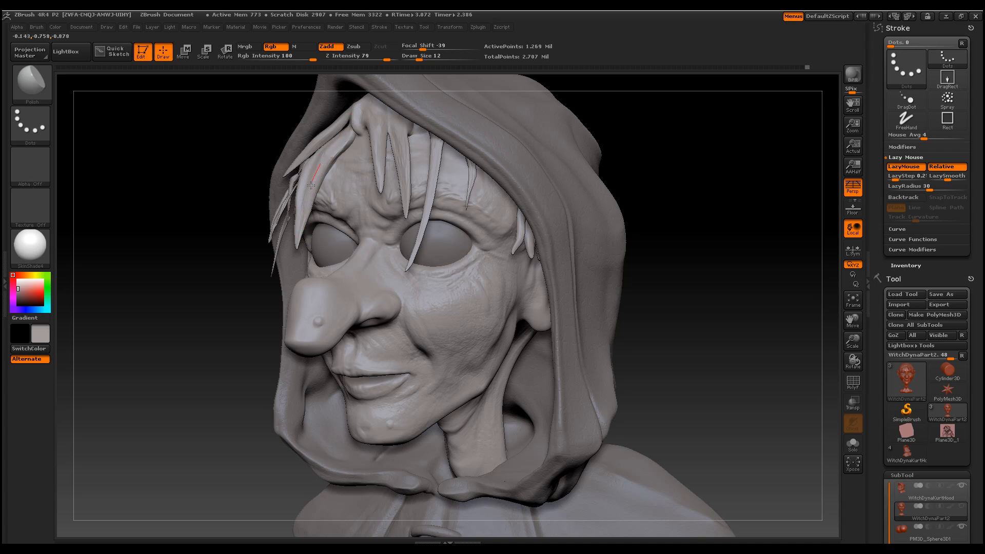
{"action": "left_click_drag", "start_coordinate": [375, 126], "coordinate": [378, 173]}
{"action": "left_click_drag", "start_coordinate": [138, 186], "coordinate": [163, 177]}
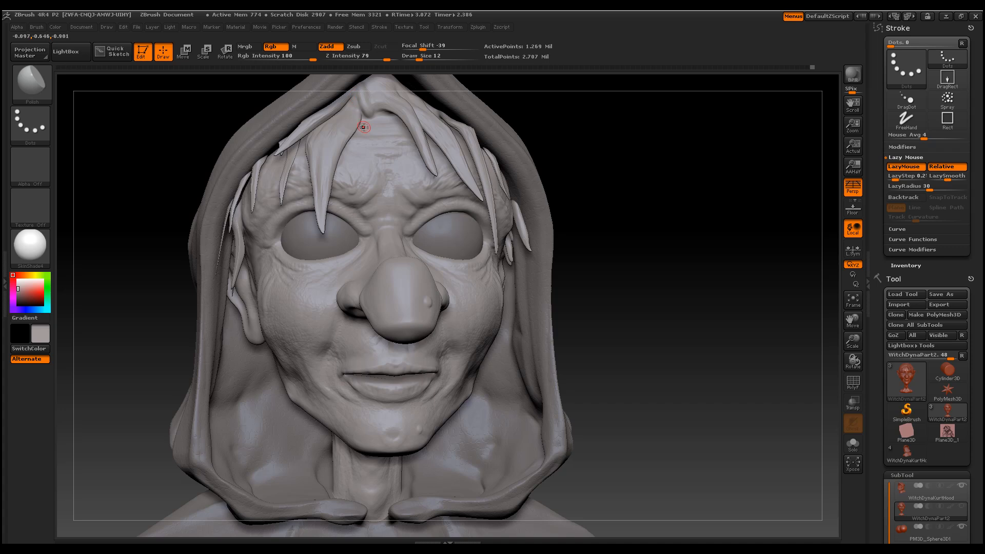
Switch to the TrimDynamic brush and show the whole bust in side view beside the reference sketch
{"action": "left_click", "coordinate": [51, 88]}
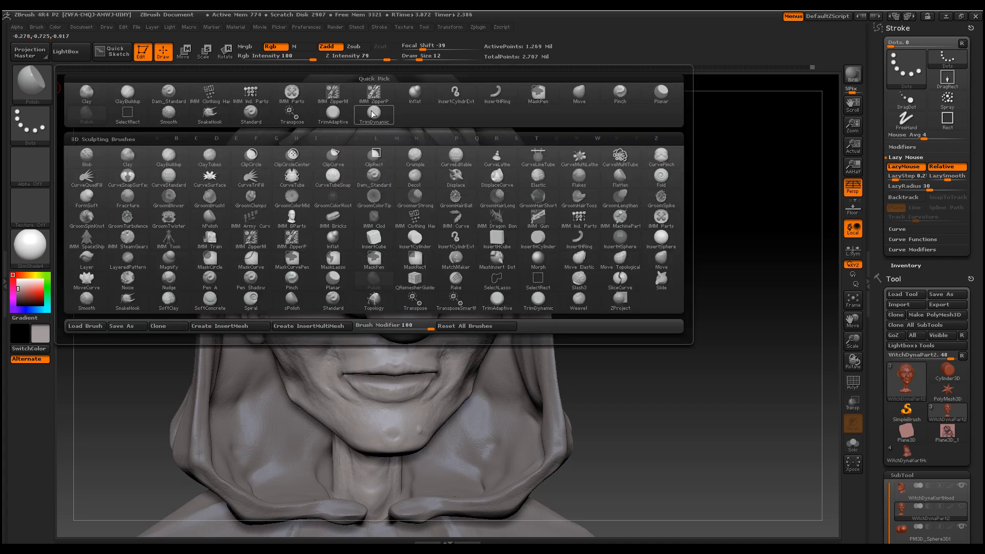
{"action": "left_click", "coordinate": [371, 110]}
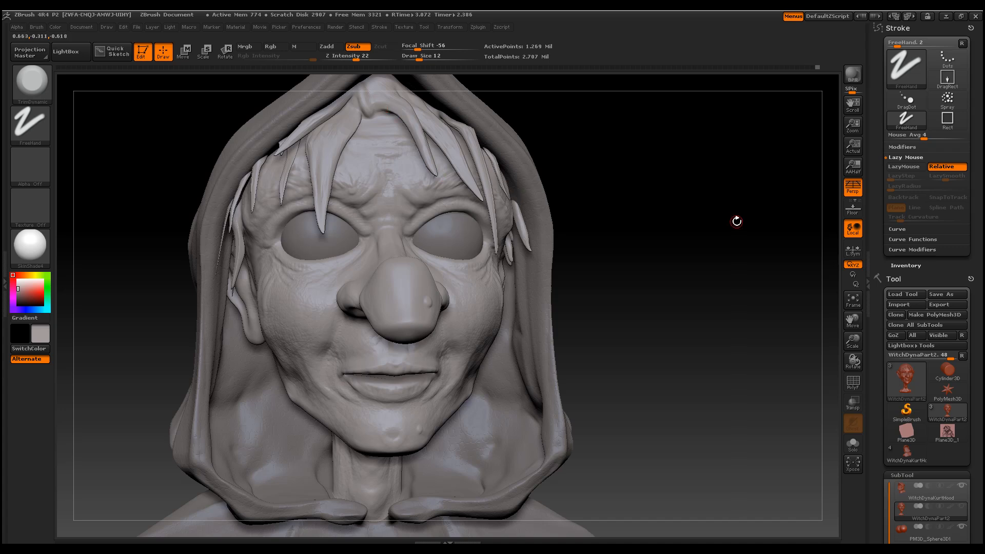
{"action": "left_click_drag", "start_coordinate": [735, 221], "coordinate": [697, 219], "text": "shift"}
{"action": "left_click_drag", "start_coordinate": [853, 339], "coordinate": [800, 295]}
{"action": "mouse_move", "coordinate": [683, 273]}
{"action": "left_mouse_down"}
{"action": "mouse_move", "coordinate": [671, 277]}
{"action": "mouse_move", "coordinate": [728, 315]}
{"action": "mouse_move", "coordinate": [790, 333]}
{"action": "left_mouse_up"}
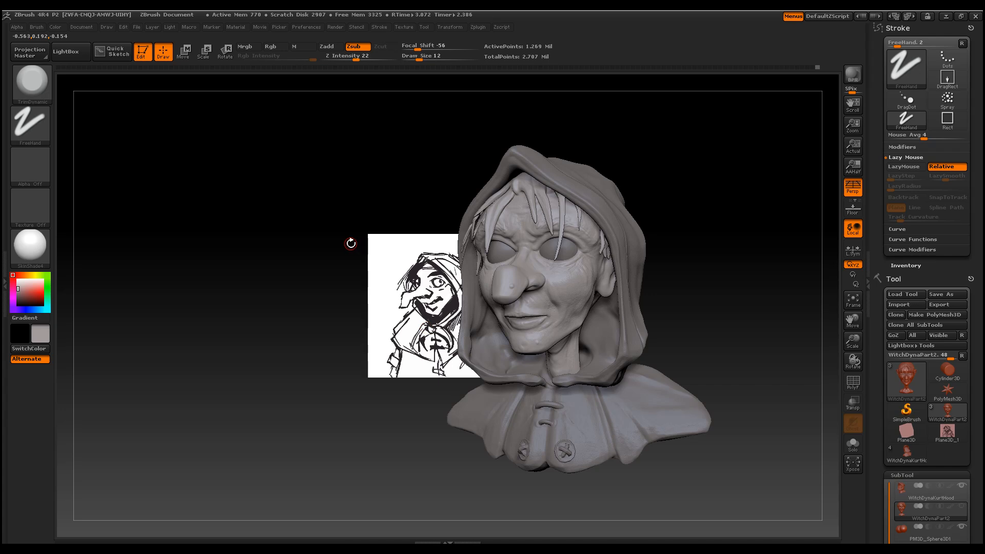
{"action": "left_click_drag", "start_coordinate": [320, 255], "coordinate": [283, 251]}
Isolate the lower face of the head mesh and hide the hood, eyes and clothing subtools
{"action": "key", "text": "ctrl+shift"}
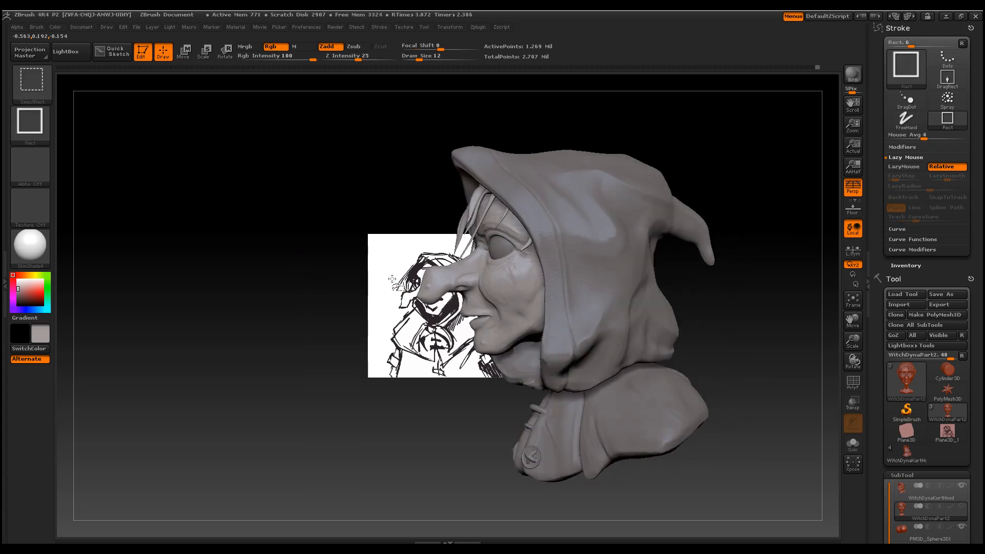
{"action": "left_click_drag", "start_coordinate": [802, 341], "coordinate": [725, 336]}
{"action": "mouse_move", "coordinate": [394, 250]}
{"action": "left_mouse_down", "text": "ctrl+shift"}
{"action": "mouse_move", "coordinate": [463, 337]}
{"action": "mouse_move", "coordinate": [540, 383]}
{"action": "left_mouse_up", "text": "ctrl+shift"}
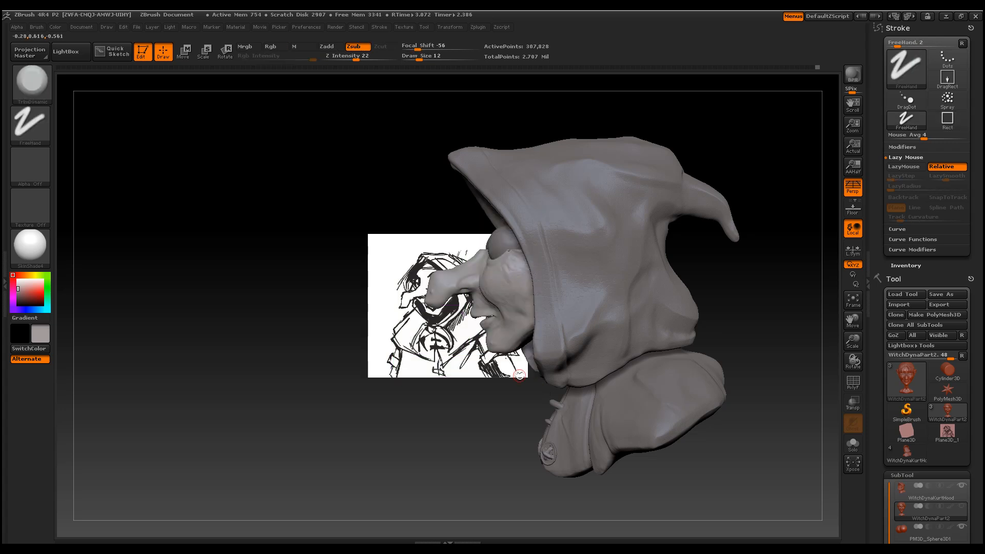
{"action": "mouse_move", "coordinate": [965, 508]}
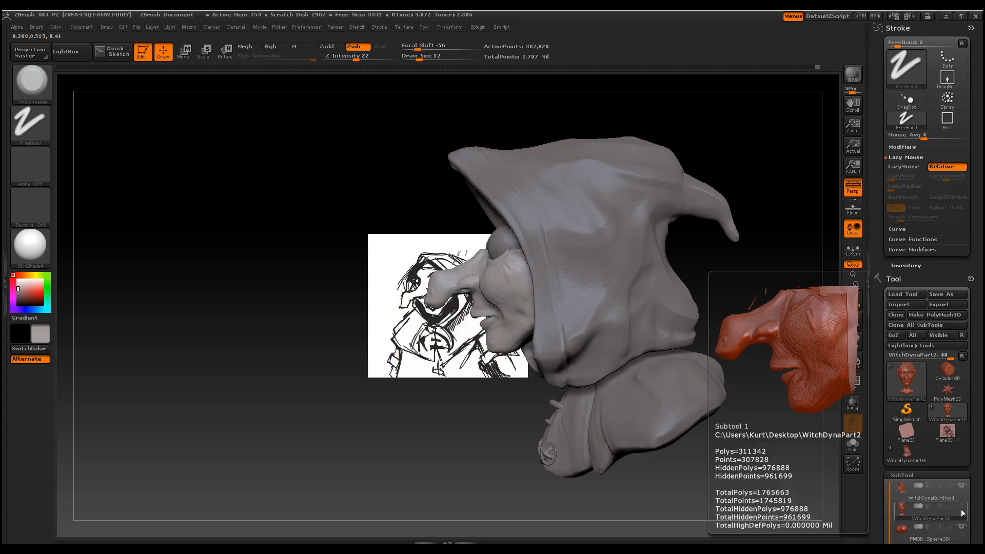
{"action": "left_click", "coordinate": [963, 507]}
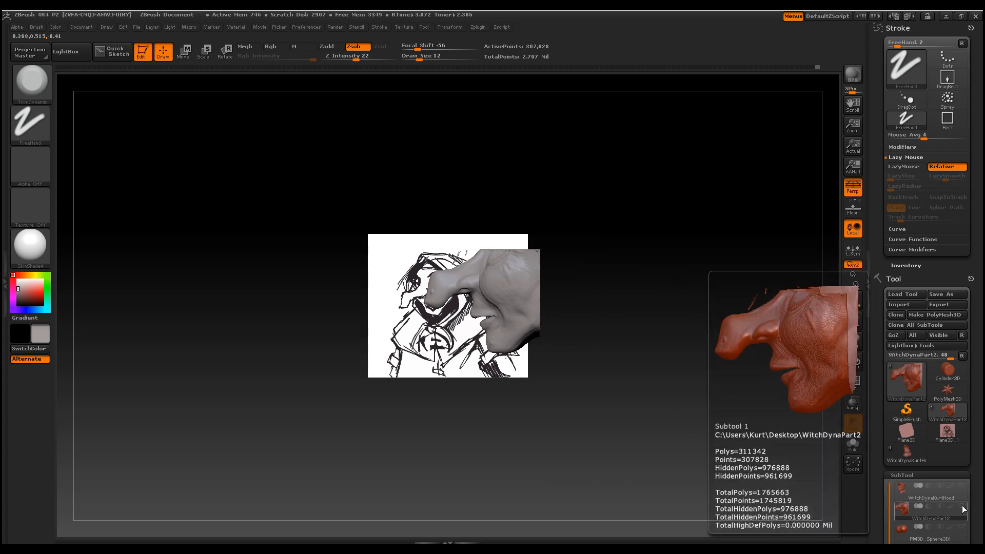
Inspect the isolated face from several angles and narrow the visible mesh to the nose, mouth and chin
{"action": "left_click_drag", "start_coordinate": [718, 389], "coordinate": [715, 359]}
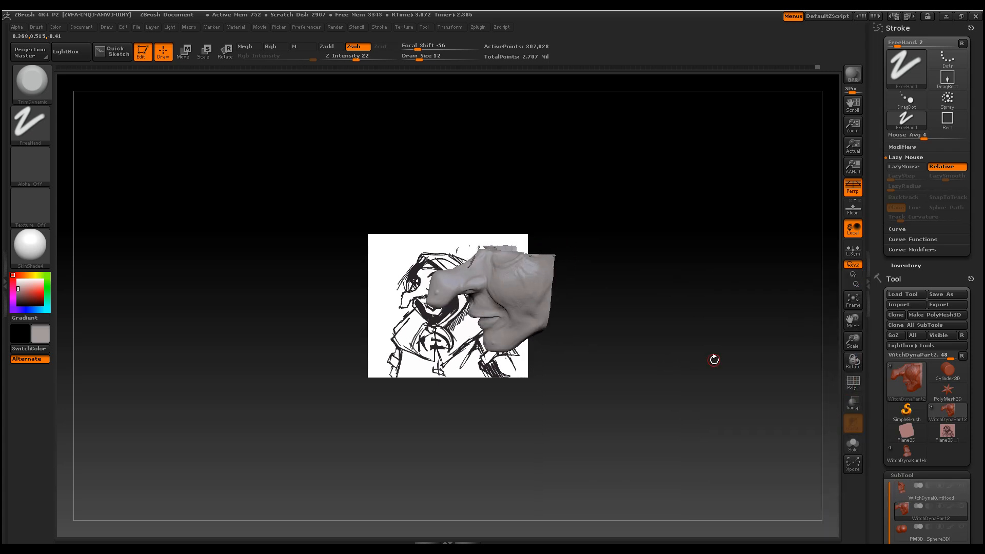
{"action": "left_click_drag", "start_coordinate": [853, 341], "coordinate": [565, 293]}
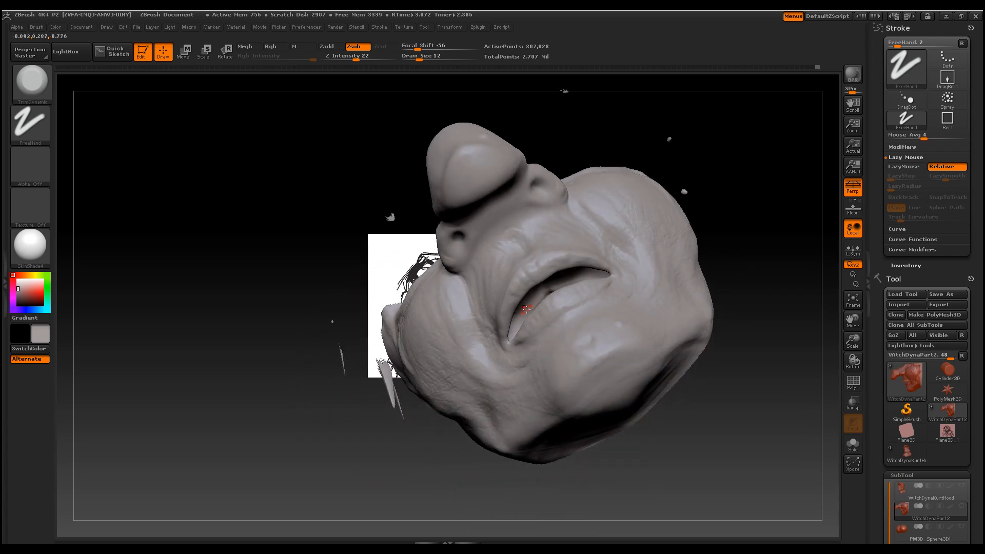
{"action": "left_click_drag", "start_coordinate": [856, 336], "coordinate": [743, 339]}
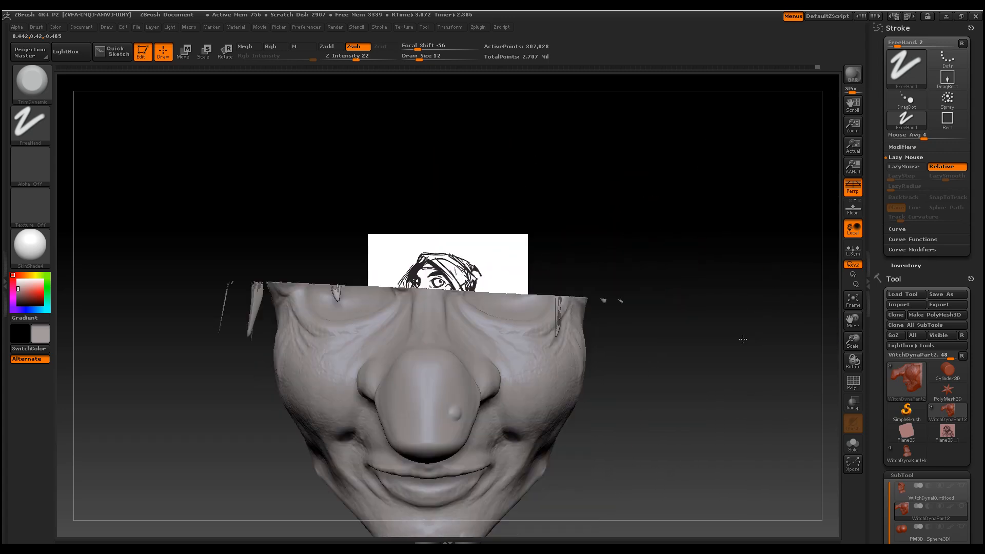
{"action": "left_click_drag", "start_coordinate": [732, 394], "coordinate": [670, 403]}
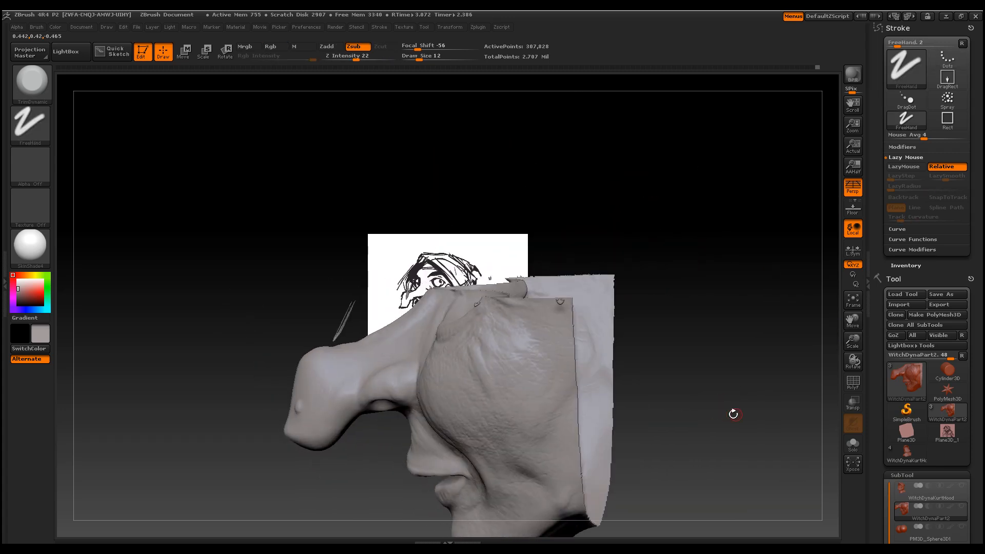
{"action": "left_click_drag", "start_coordinate": [734, 414], "coordinate": [744, 412], "text": "shift"}
{"action": "left_click_drag", "start_coordinate": [720, 471], "coordinate": [718, 361], "text": "alt"}
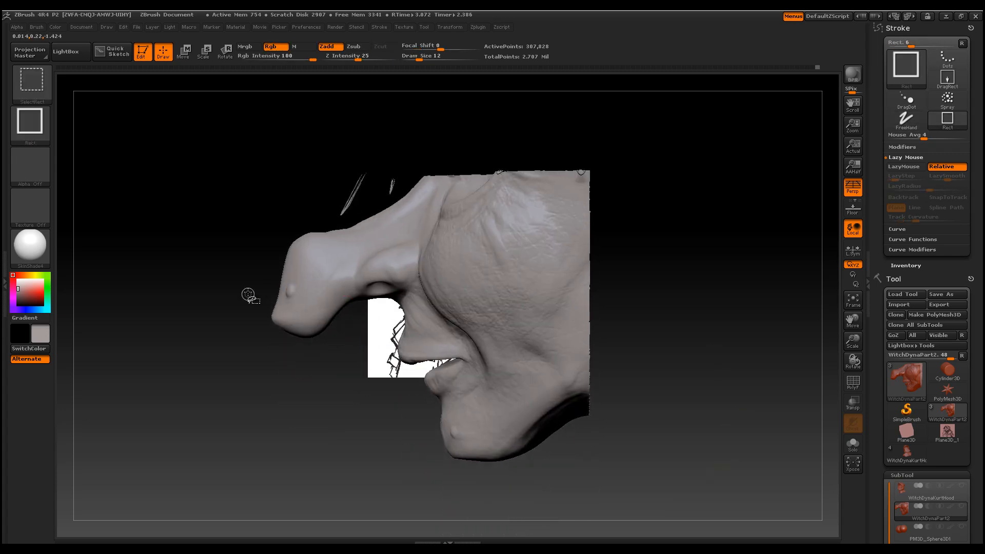
{"action": "left_click_drag", "start_coordinate": [254, 258], "coordinate": [506, 433], "text": "ctrl+shift"}
Hide more of the mesh around the chin, leaving the nose, lips and adjoining cheeks visible
{"action": "mouse_move", "coordinate": [688, 395]}
{"action": "left_mouse_down"}
{"action": "mouse_move", "coordinate": [719, 341]}
{"action": "mouse_move", "coordinate": [696, 344]}
{"action": "mouse_move", "coordinate": [720, 304]}
{"action": "mouse_move", "coordinate": [702, 359]}
{"action": "mouse_move", "coordinate": [665, 411]}
{"action": "mouse_move", "coordinate": [706, 374]}
{"action": "mouse_move", "coordinate": [679, 386]}
{"action": "mouse_move", "coordinate": [670, 373]}
{"action": "left_mouse_up"}
{"action": "mouse_move", "coordinate": [590, 194]}
{"action": "left_mouse_down"}
{"action": "mouse_move", "coordinate": [738, 169]}
{"action": "mouse_move", "coordinate": [762, 128]}
{"action": "mouse_move", "coordinate": [664, 165]}
{"action": "mouse_move", "coordinate": [719, 319]}
{"action": "mouse_move", "coordinate": [620, 299]}
{"action": "mouse_move", "coordinate": [575, 207]}
{"action": "mouse_move", "coordinate": [724, 310]}
{"action": "mouse_move", "coordinate": [724, 361]}
{"action": "mouse_move", "coordinate": [728, 334]}
{"action": "left_mouse_up"}
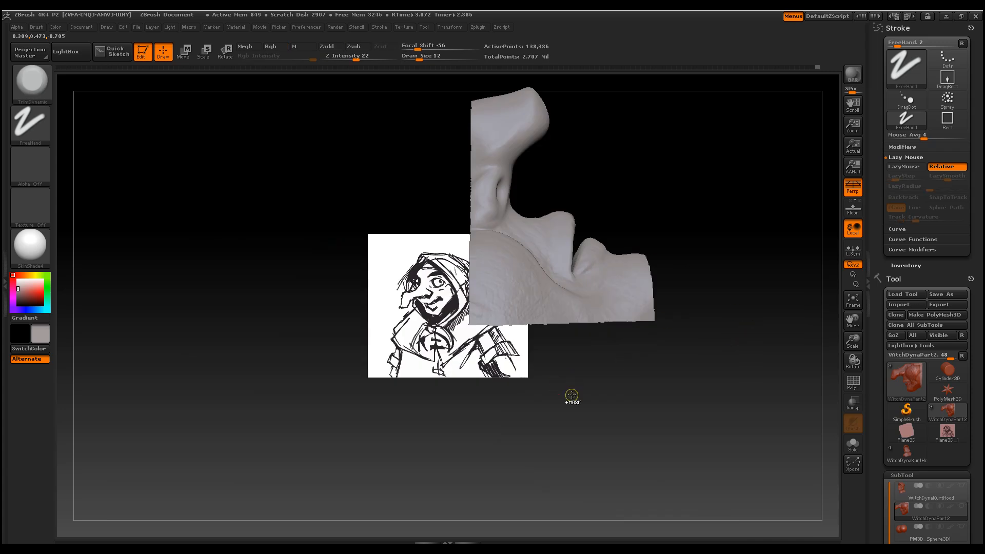
{"action": "mouse_move", "coordinate": [578, 405]}
{"action": "left_mouse_down", "text": "ctrl"}
{"action": "mouse_move", "coordinate": [528, 338]}
{"action": "mouse_move", "coordinate": [578, 405]}
{"action": "mouse_move", "coordinate": [528, 382]}
{"action": "mouse_move", "coordinate": [468, 286]}
{"action": "mouse_move", "coordinate": [405, 75]}
{"action": "mouse_move", "coordinate": [576, 214]}
{"action": "mouse_move", "coordinate": [590, 213]}
{"action": "mouse_move", "coordinate": [577, 228]}
{"action": "left_mouse_up", "text": "ctrl"}
{"action": "left_click_drag", "start_coordinate": [411, 153], "coordinate": [577, 378], "text": "ctrl+shift"}
{"action": "left_click_drag", "start_coordinate": [671, 334], "coordinate": [708, 357]}
{"action": "left_click", "coordinate": [693, 320], "text": "ctrl+shift"}
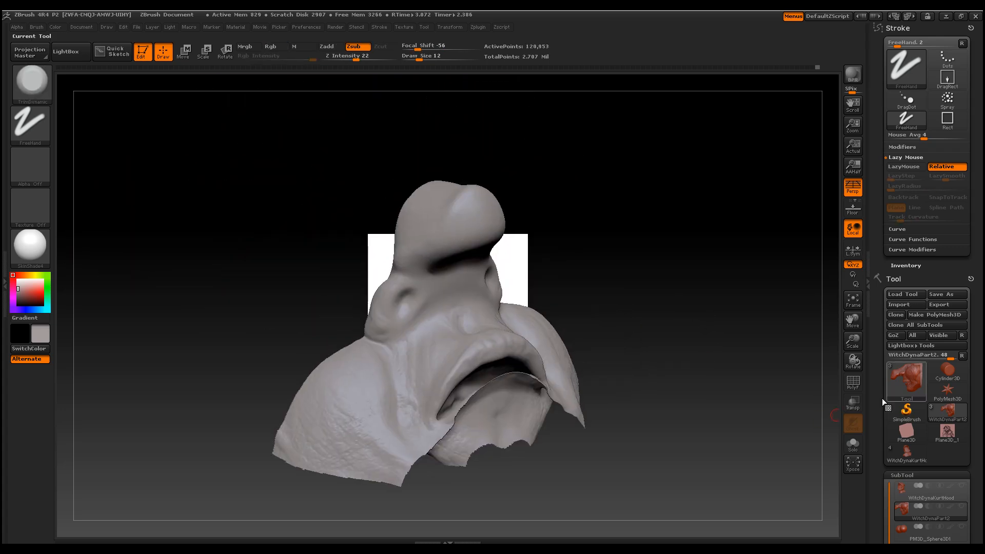
Frame the lips closely from below and set the TrimDynamic brush's Draw Size to 38
{"action": "left_click_drag", "start_coordinate": [856, 342], "coordinate": [863, 390]}
{"action": "left_click_drag", "start_coordinate": [771, 293], "coordinate": [777, 264], "text": "alt"}
{"action": "key", "text": "f"}
{"action": "left_click_drag", "start_coordinate": [572, 336], "coordinate": [628, 349]}
{"action": "left_click_drag", "start_coordinate": [852, 339], "coordinate": [876, 414]}
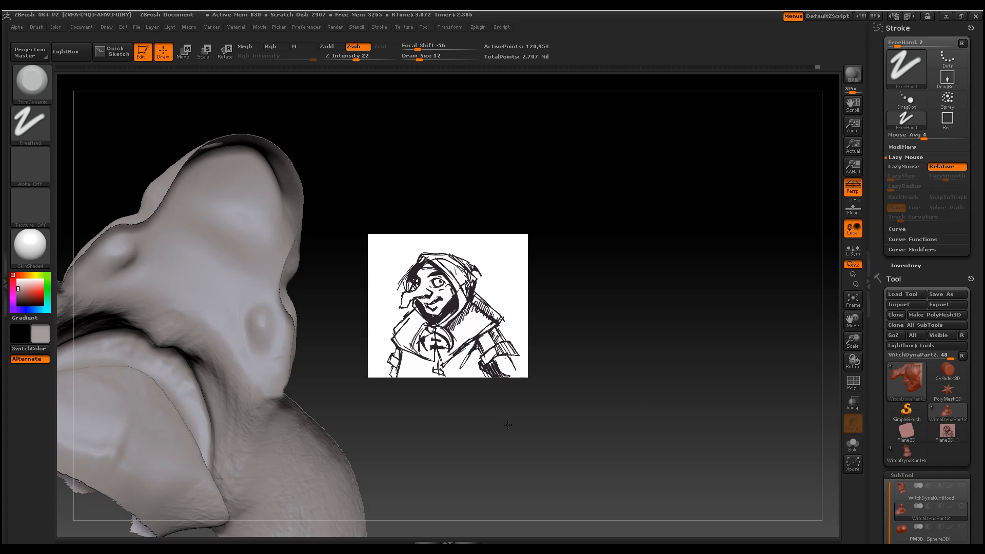
{"action": "left_click_drag", "start_coordinate": [508, 425], "coordinate": [757, 379], "text": "alt"}
{"action": "right_click", "coordinate": [322, 351]}
{"action": "left_click_drag", "start_coordinate": [322, 351], "coordinate": [333, 349]}
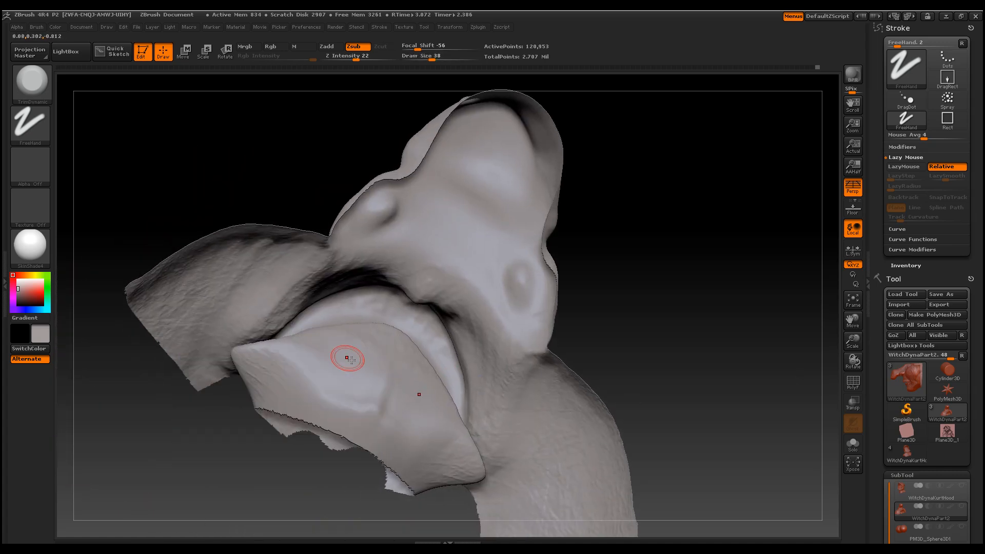
Mask a curved band along the gum surface inside the upper mouth and invert the mask
{"action": "mouse_move", "coordinate": [310, 352]}
{"action": "left_mouse_down", "text": "ctrl"}
{"action": "mouse_move", "coordinate": [349, 341]}
{"action": "mouse_move", "coordinate": [394, 349]}
{"action": "left_mouse_up", "text": "ctrl"}
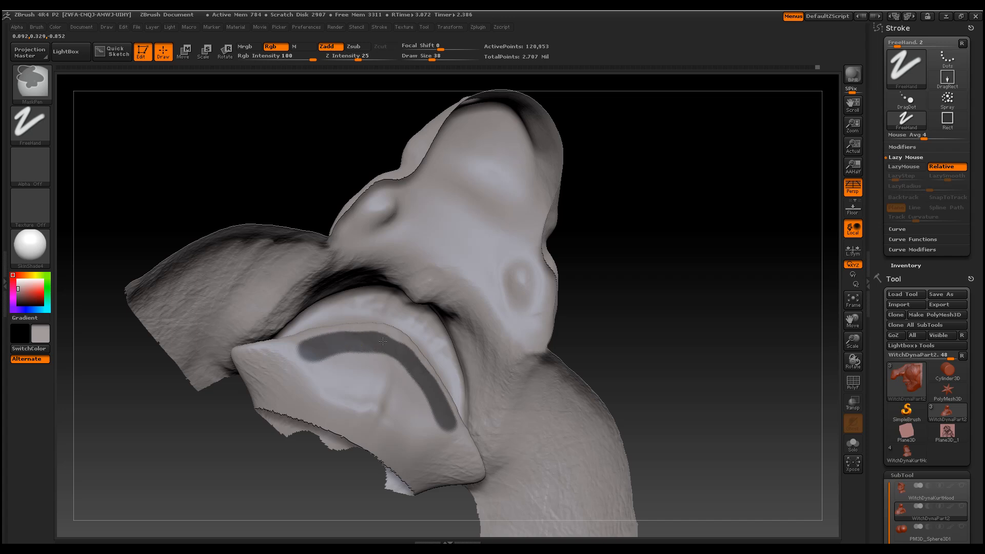
{"action": "mouse_move", "coordinate": [394, 348]}
{"action": "left_mouse_down", "text": "ctrl"}
{"action": "mouse_move", "coordinate": [358, 341]}
{"action": "mouse_move", "coordinate": [290, 354]}
{"action": "left_mouse_up", "text": "ctrl"}
{"action": "mouse_move", "coordinate": [689, 358]}
{"action": "left_mouse_down"}
{"action": "mouse_move", "coordinate": [677, 378]}
{"action": "mouse_move", "coordinate": [668, 286]}
{"action": "left_mouse_up"}
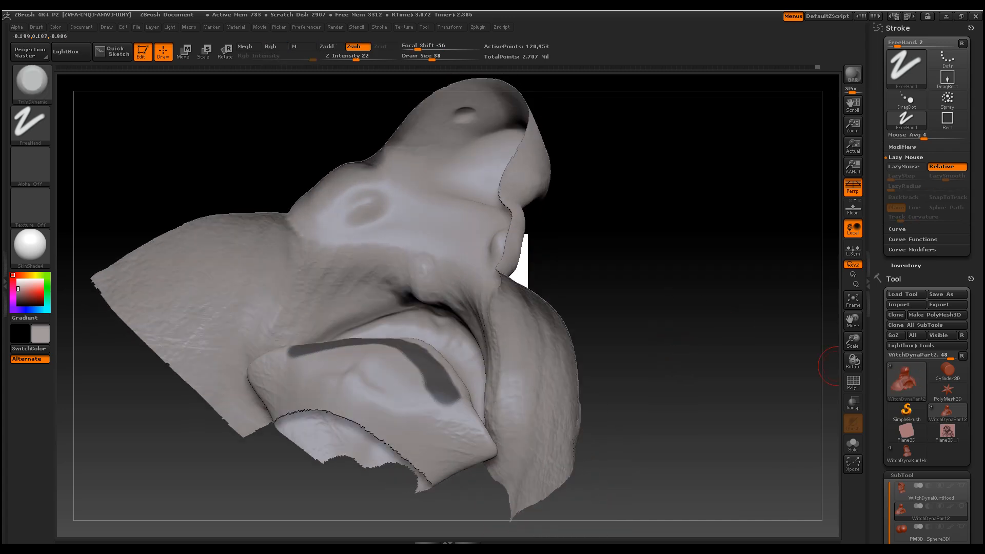
{"action": "scroll", "coordinate": [977, 487], "scroll_direction": "down", "scroll_amount": 10}
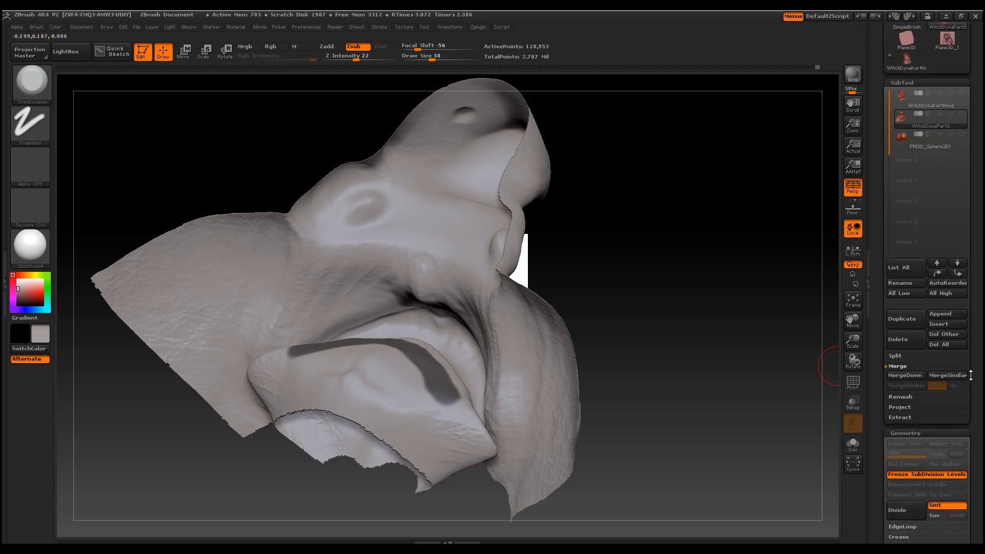
{"action": "scroll", "coordinate": [967, 342], "scroll_direction": "down", "scroll_amount": 10}
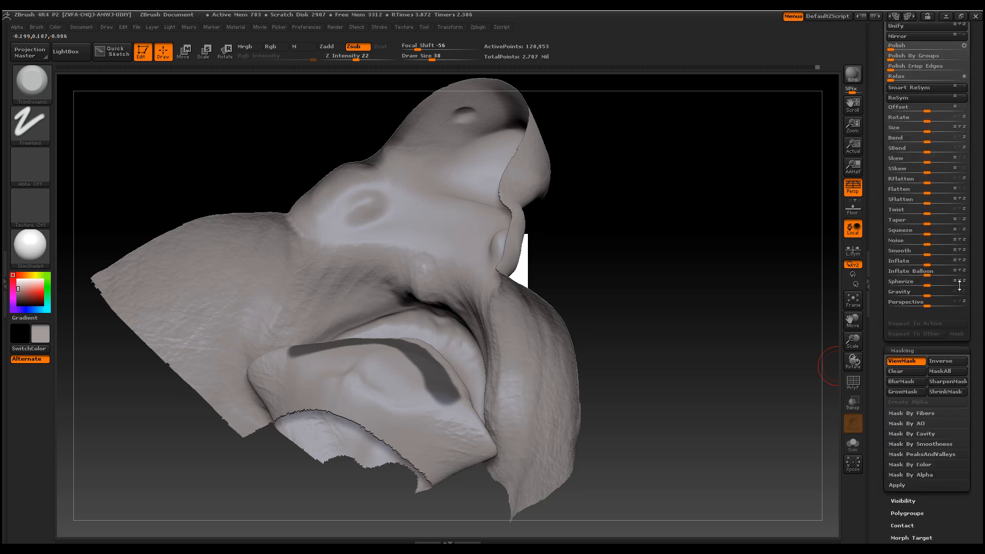
{"action": "left_click", "coordinate": [952, 363]}
Apply the Inflate deformation to the unmasked gum band so it bulges out behind the upper lip
{"action": "left_click_drag", "start_coordinate": [810, 361], "coordinate": [698, 296]}
{"action": "mouse_move", "coordinate": [564, 154]}
{"action": "left_mouse_down"}
{"action": "mouse_move", "coordinate": [631, 356]}
{"action": "mouse_move", "coordinate": [625, 335]}
{"action": "mouse_move", "coordinate": [646, 341]}
{"action": "left_mouse_up"}
{"action": "left_click_drag", "start_coordinate": [978, 239], "coordinate": [979, 355]}
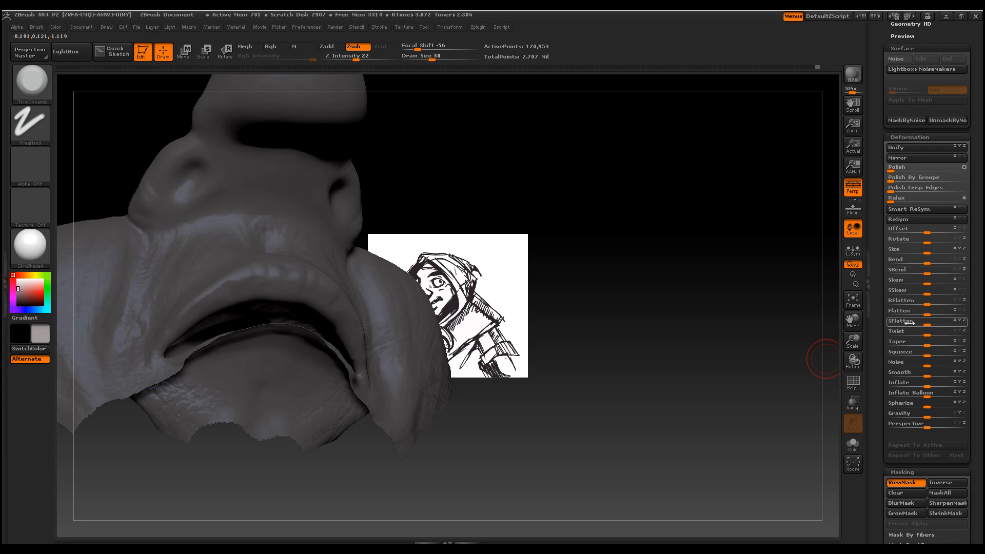
{"action": "left_click_drag", "start_coordinate": [926, 385], "coordinate": [943, 384]}
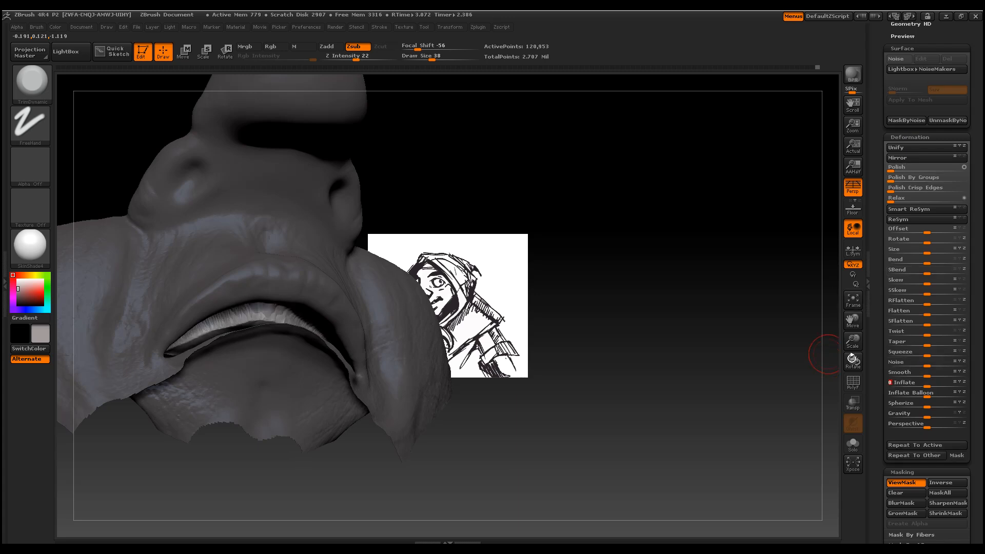
Smooth the inflated gum band along its whole length behind the upper lip
{"action": "left_click_drag", "start_coordinate": [766, 355], "coordinate": [764, 372]}
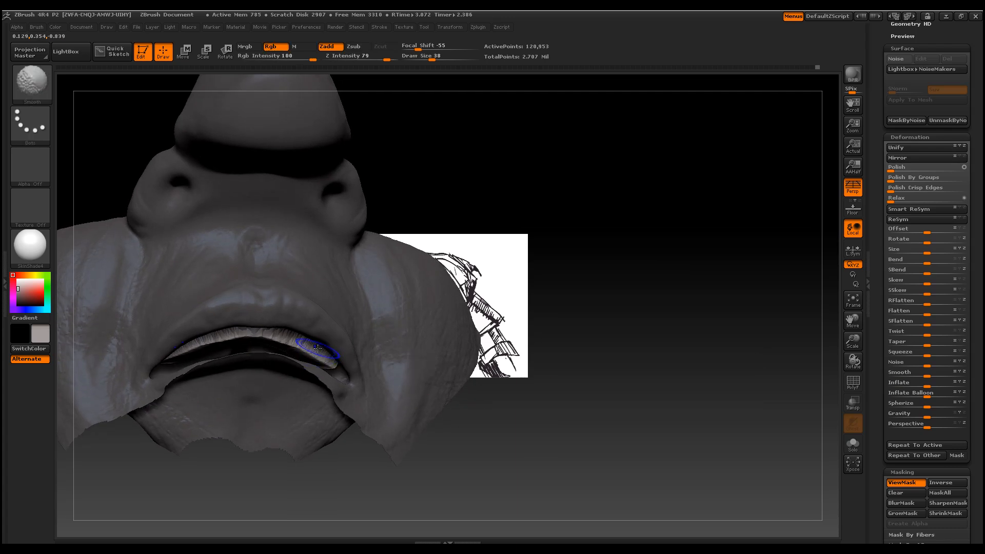
{"action": "left_click_drag", "start_coordinate": [316, 348], "coordinate": [295, 337], "text": "shift"}
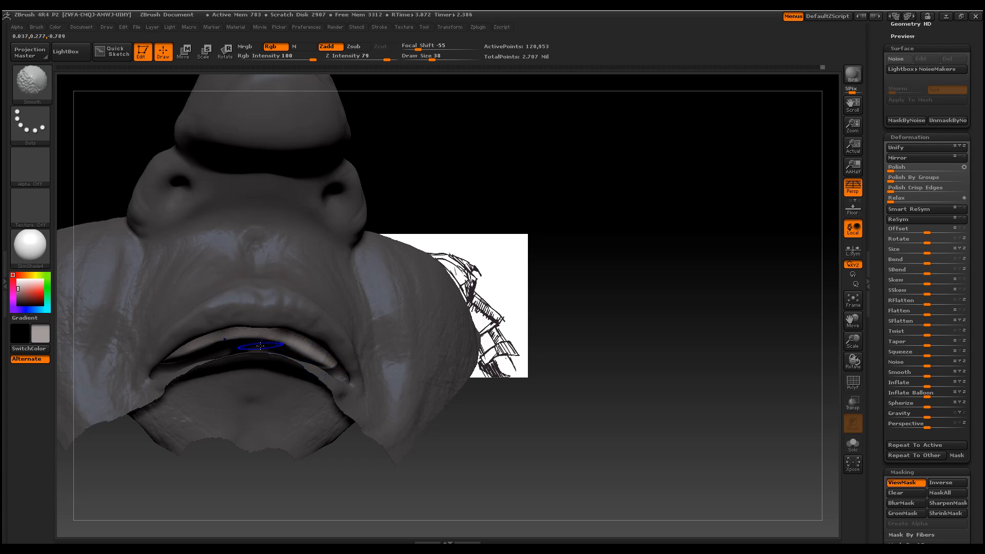
{"action": "left_click_drag", "start_coordinate": [594, 409], "coordinate": [513, 370]}
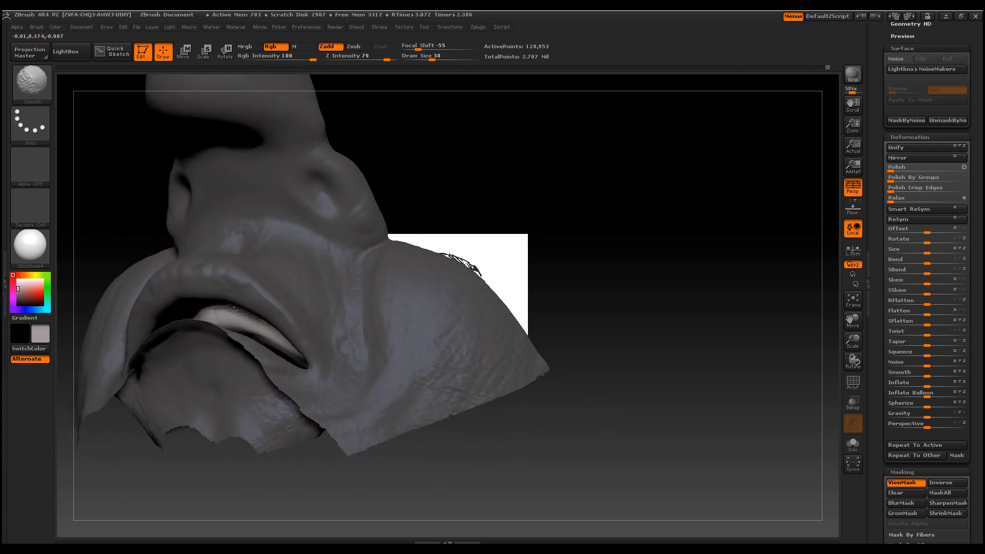
{"action": "mouse_move", "coordinate": [682, 302]}
{"action": "left_mouse_down"}
{"action": "mouse_move", "coordinate": [695, 281]}
{"action": "mouse_move", "coordinate": [644, 289]}
{"action": "mouse_move", "coordinate": [639, 279]}
{"action": "mouse_move", "coordinate": [708, 280]}
{"action": "mouse_move", "coordinate": [518, 285]}
{"action": "left_mouse_up"}
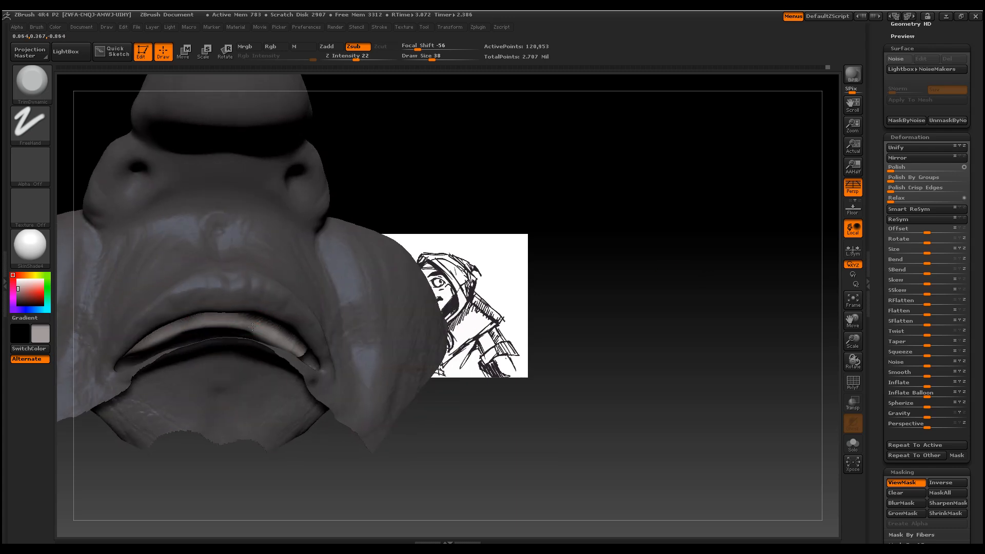
Set the brush draw size to 24 and clear the mask from the model
{"action": "key", "text": "space"}
{"action": "left_click_drag", "start_coordinate": [252, 327], "coordinate": [247, 327]}
{"action": "left_click", "coordinate": [906, 493]}
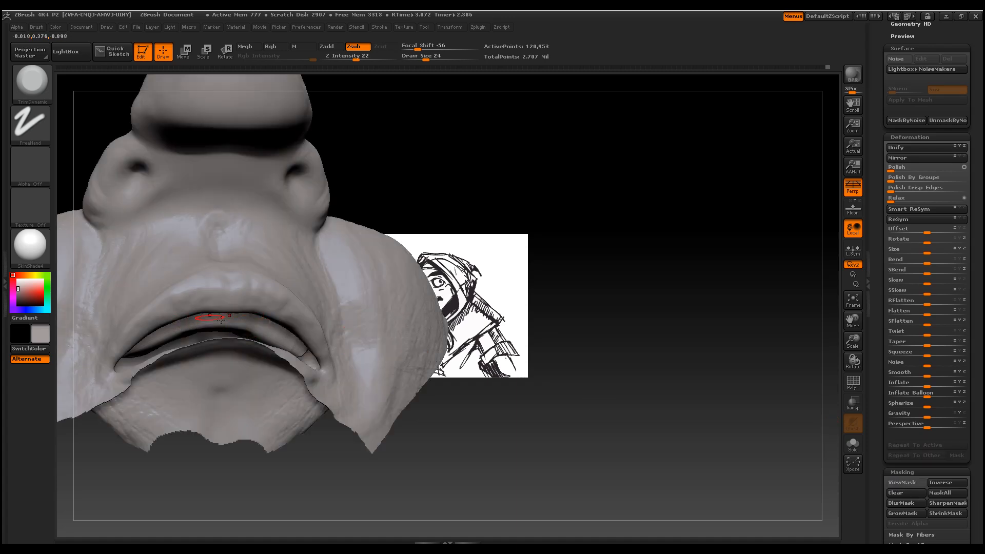
Mask a small tooth-sized spot on one side of the upper gum and invert the mask
{"action": "left_click_drag", "start_coordinate": [182, 327], "coordinate": [241, 330]}
{"action": "key", "text": "ctrl"}
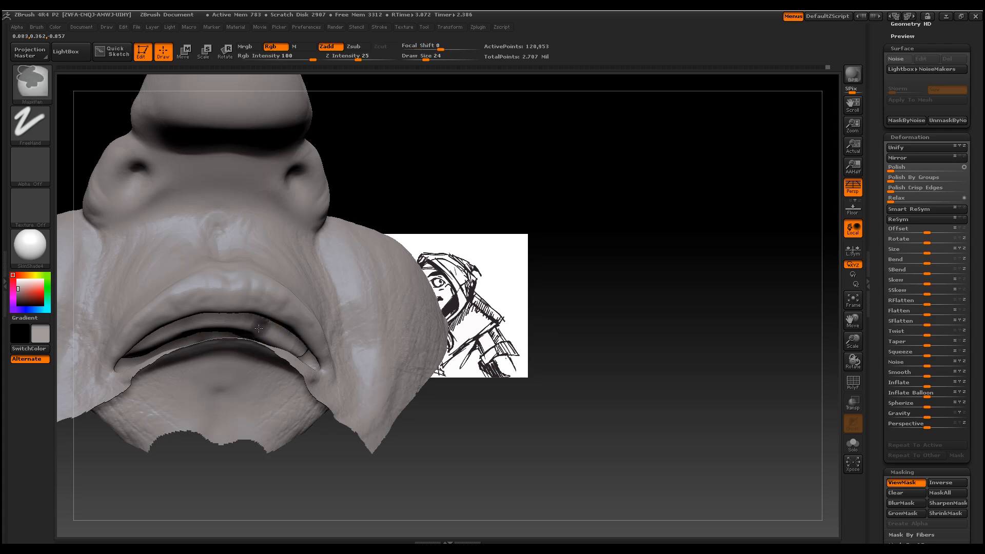
{"action": "left_click", "coordinate": [949, 483]}
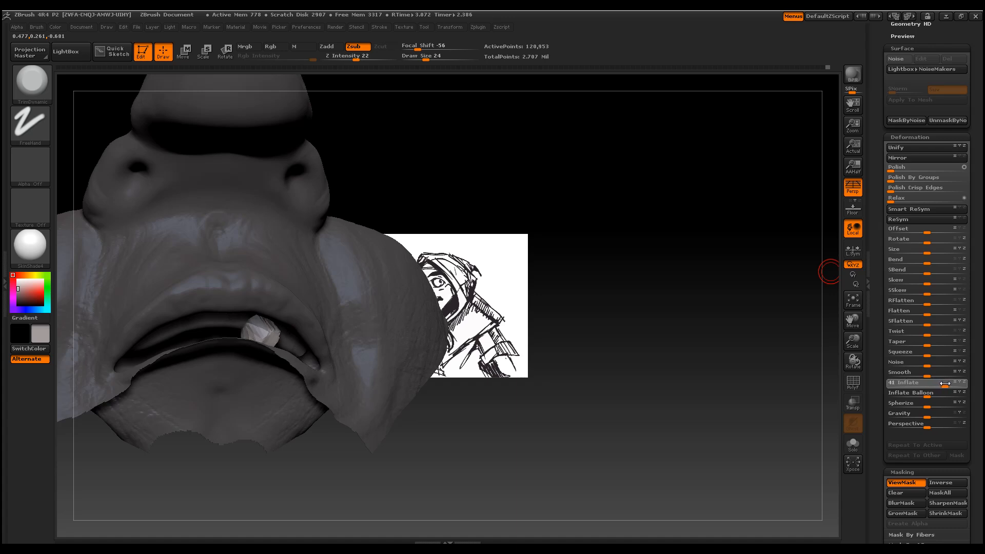
Inflate the unmasked spot on the gum by 41 and smooth the resulting lump
{"action": "left_click_drag", "start_coordinate": [945, 384], "coordinate": [944, 384]}
{"action": "left_click_drag", "start_coordinate": [811, 377], "coordinate": [729, 372]}
{"action": "key", "text": "shift"}
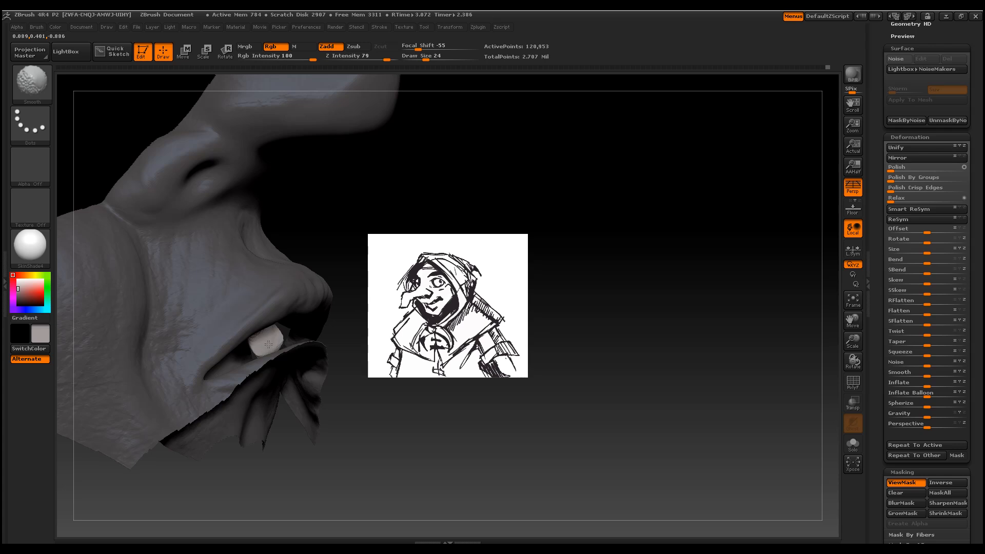
{"action": "left_click_drag", "start_coordinate": [616, 419], "coordinate": [495, 456]}
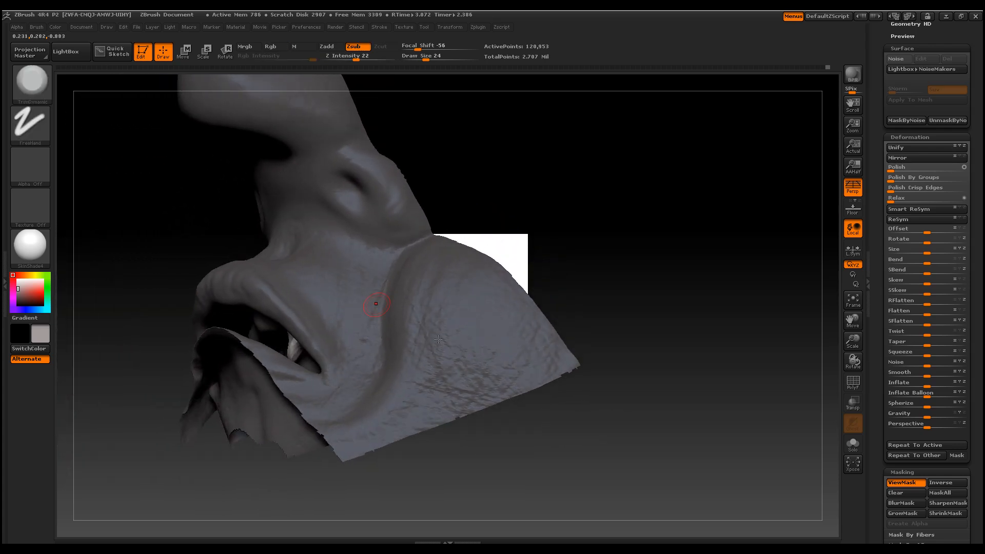
Pull the inflated lump out of the gum into a tooth with the Move brush at draw size 115
{"action": "left_click", "coordinate": [32, 81]}
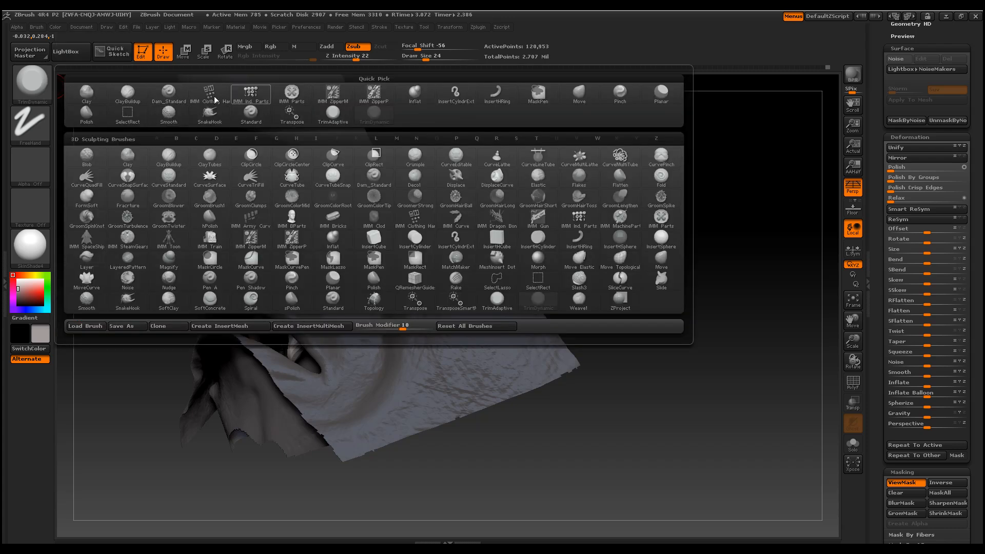
{"action": "left_click", "coordinate": [578, 93]}
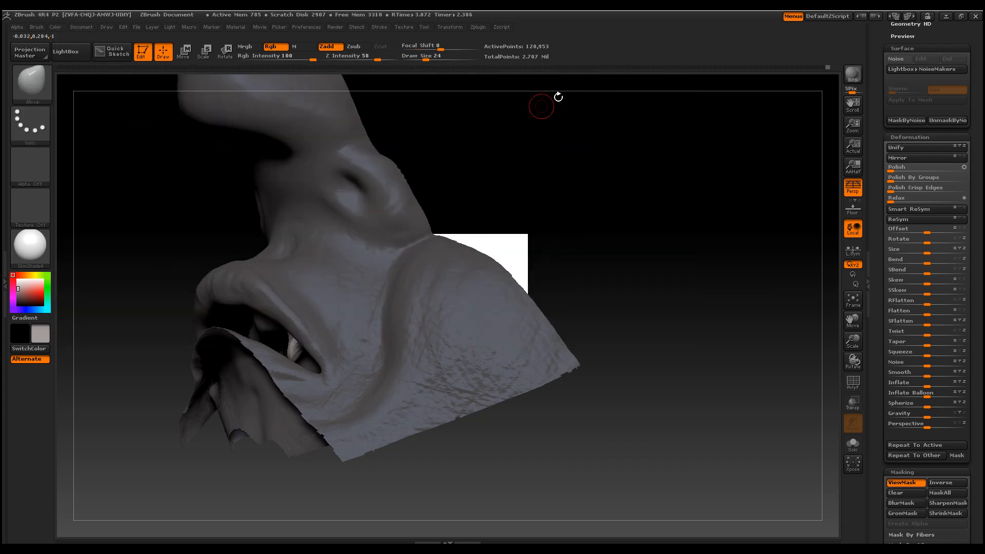
{"action": "key", "text": "space"}
{"action": "left_click_drag", "start_coordinate": [282, 353], "coordinate": [299, 354]}
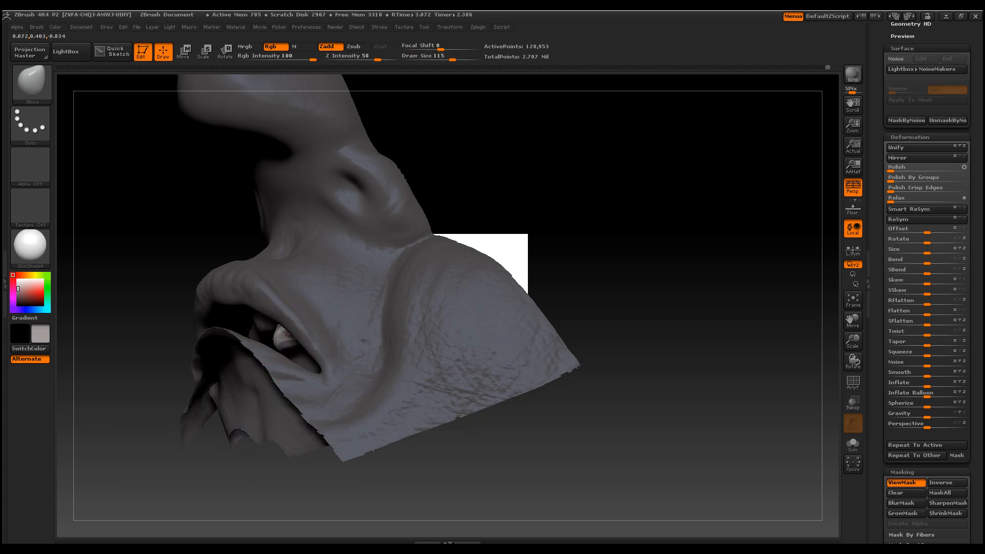
{"action": "left_click_drag", "start_coordinate": [567, 205], "coordinate": [628, 226]}
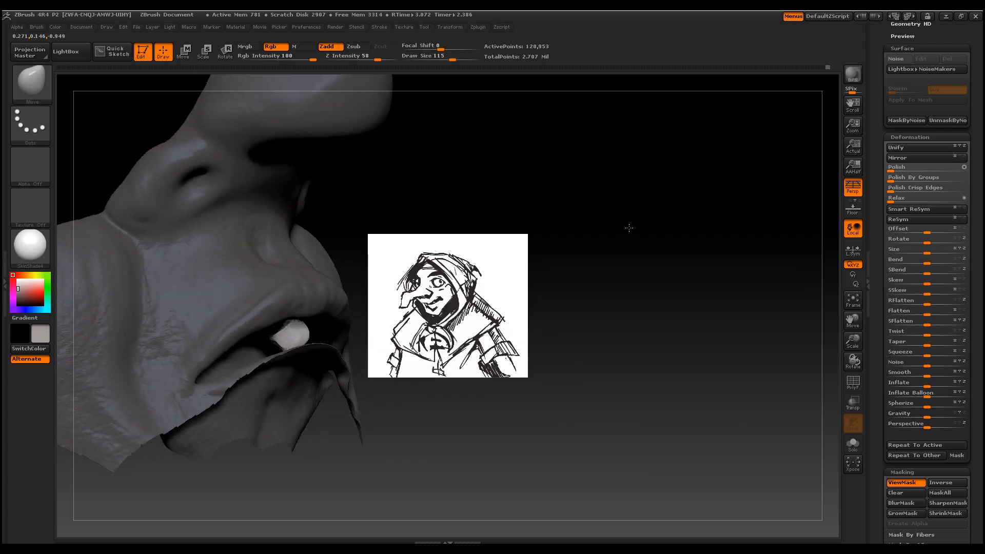
{"action": "key", "text": "shift"}
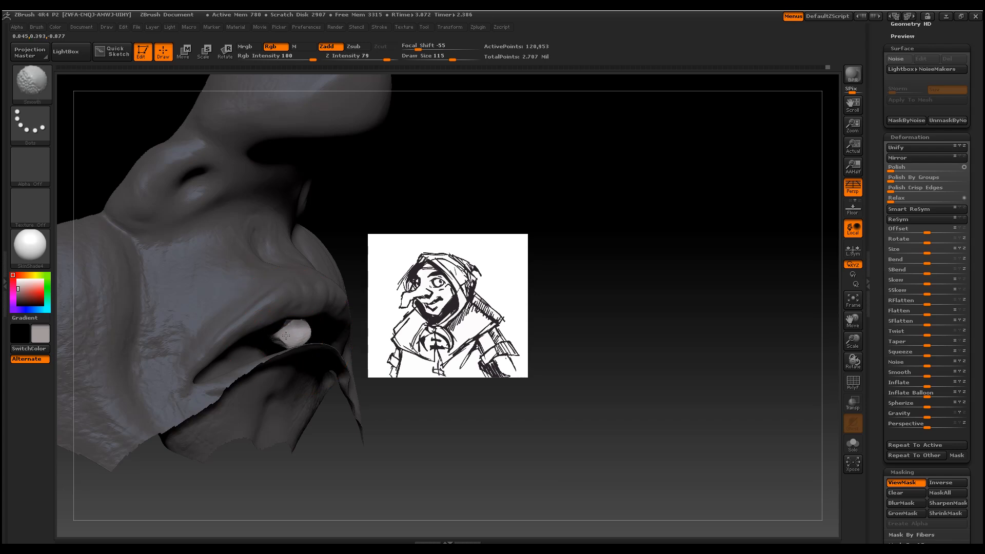
Refine the tooth into a pointed shape with moving and smoothing strokes, and turn off the mask display
{"action": "left_click_drag", "start_coordinate": [523, 231], "coordinate": [462, 233]}
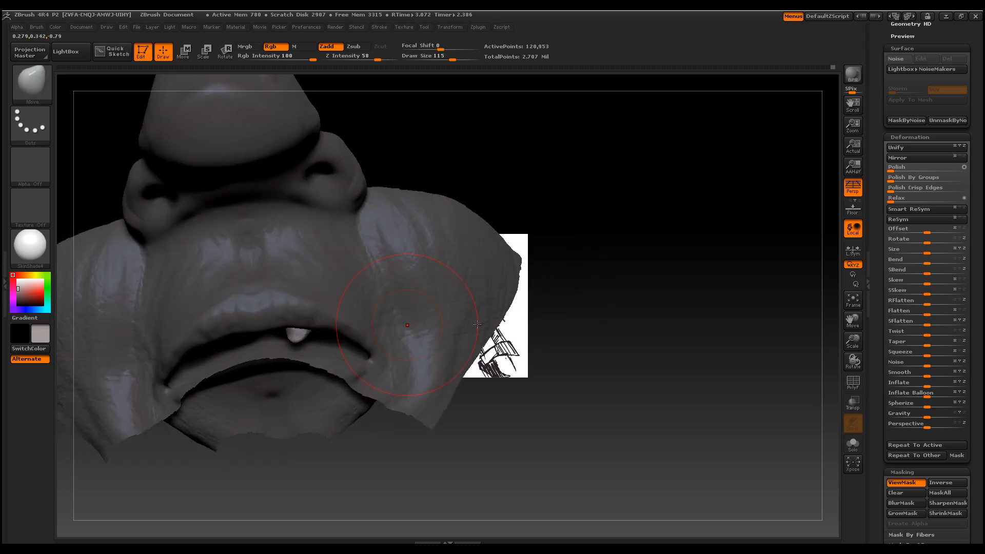
{"action": "key", "text": "shift"}
{"action": "left_click_drag", "start_coordinate": [647, 294], "coordinate": [680, 297]}
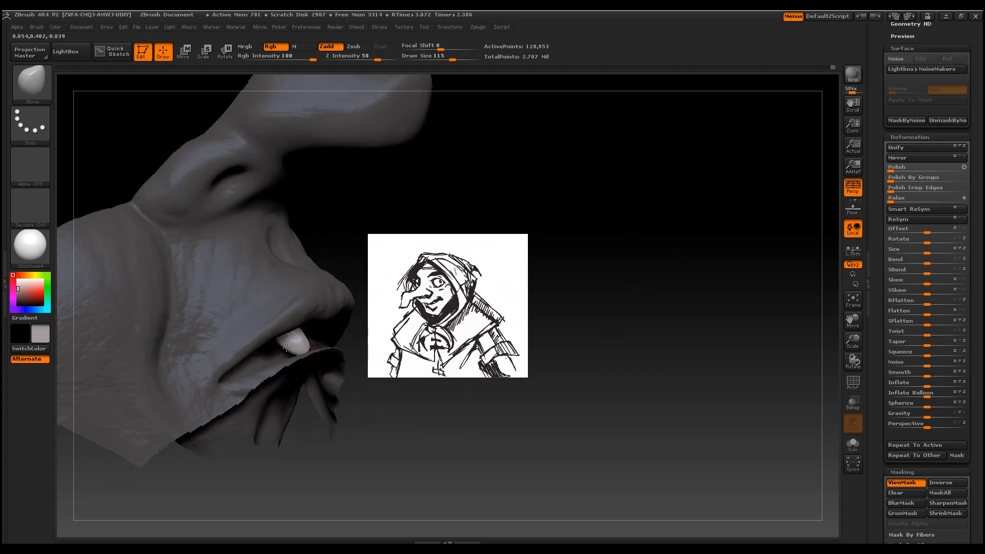
{"action": "left_click_drag", "start_coordinate": [608, 354], "coordinate": [482, 329]}
{"action": "key", "text": "shift"}
{"action": "left_click", "coordinate": [32, 82]}
{"action": "key", "text": "ctrl+h"}
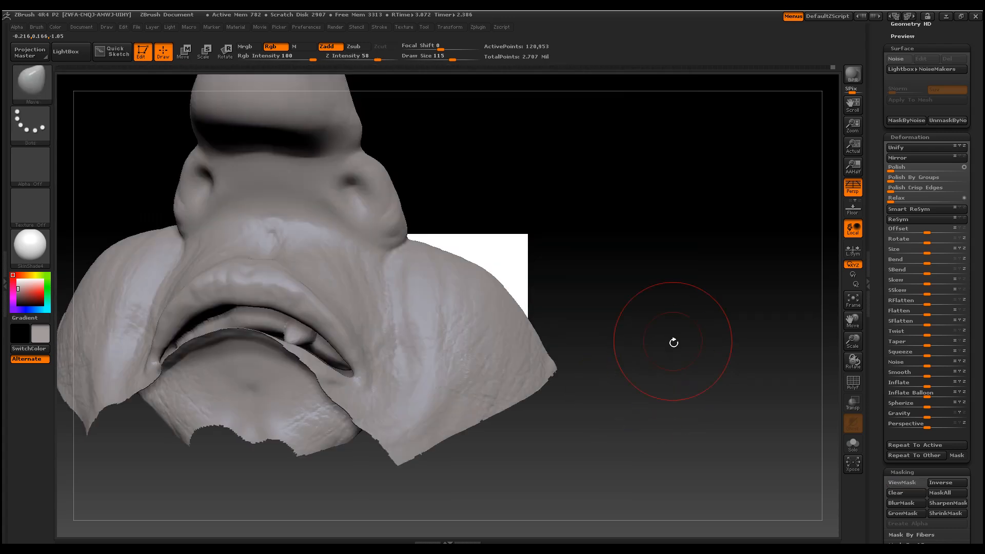
Flatten the side of the tooth with the Polish brush at draw size 63
{"action": "mouse_move", "coordinate": [682, 314]}
{"action": "left_mouse_down"}
{"action": "mouse_move", "coordinate": [688, 356]}
{"action": "mouse_move", "coordinate": [703, 356]}
{"action": "mouse_move", "coordinate": [695, 362]}
{"action": "mouse_move", "coordinate": [681, 340]}
{"action": "mouse_move", "coordinate": [688, 312]}
{"action": "mouse_move", "coordinate": [664, 310]}
{"action": "left_mouse_up"}
{"action": "left_click_drag", "start_coordinate": [852, 340], "coordinate": [804, 286]}
{"action": "left_click_drag", "start_coordinate": [772, 165], "coordinate": [766, 167]}
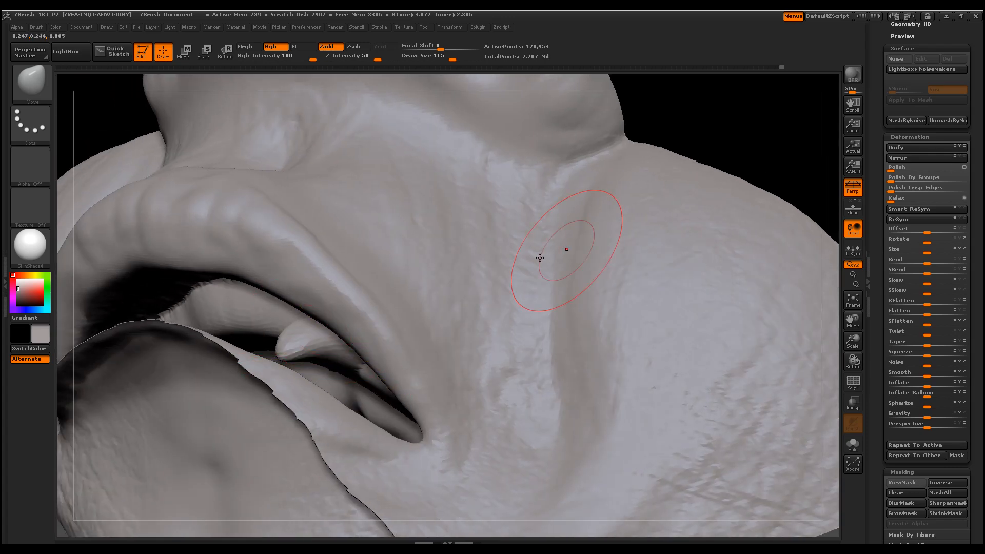
{"action": "left_click_drag", "start_coordinate": [797, 149], "coordinate": [758, 176]}
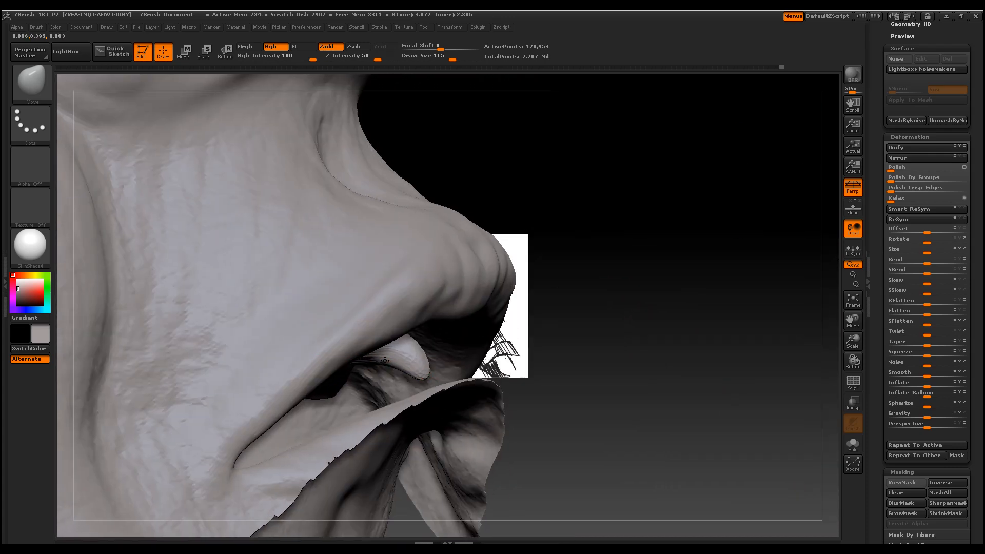
{"action": "left_click", "coordinate": [25, 72]}
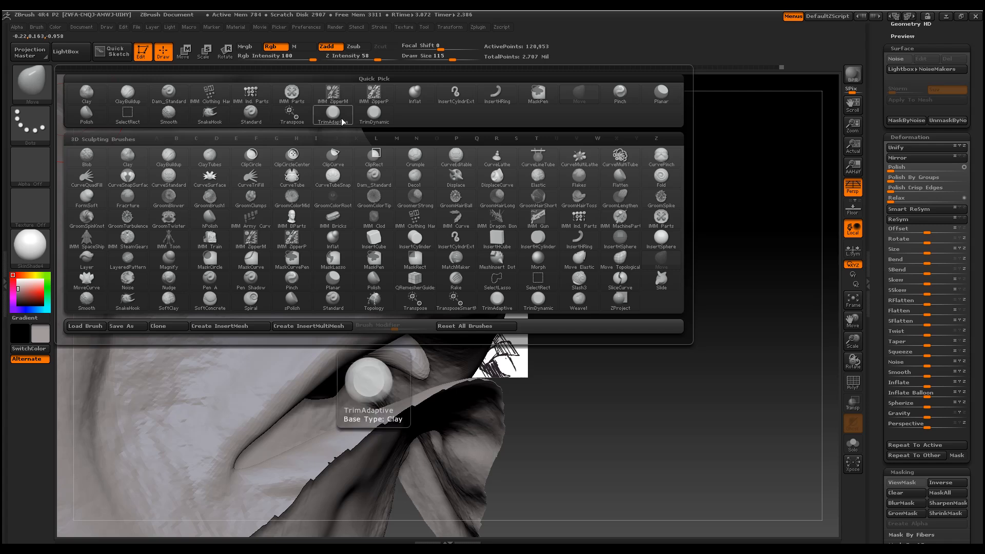
{"action": "left_click", "coordinate": [661, 95]}
{"action": "key", "text": "b"}
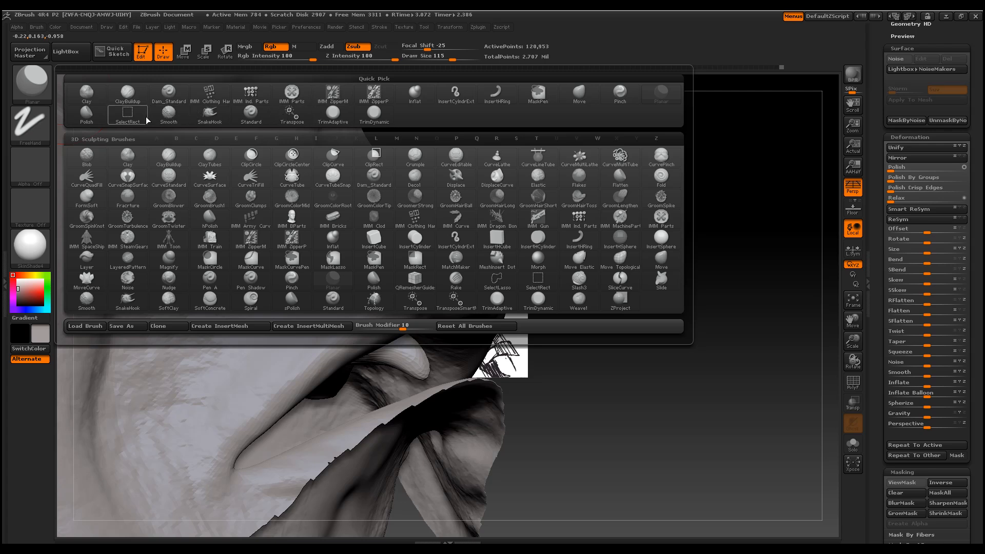
{"action": "left_click", "coordinate": [86, 112]}
{"action": "key", "text": "space"}
{"action": "mouse_move", "coordinate": [418, 339]}
{"action": "left_mouse_down"}
{"action": "mouse_move", "coordinate": [403, 337]}
{"action": "mouse_move", "coordinate": [418, 351]}
{"action": "mouse_move", "coordinate": [410, 345]}
{"action": "left_mouse_up"}
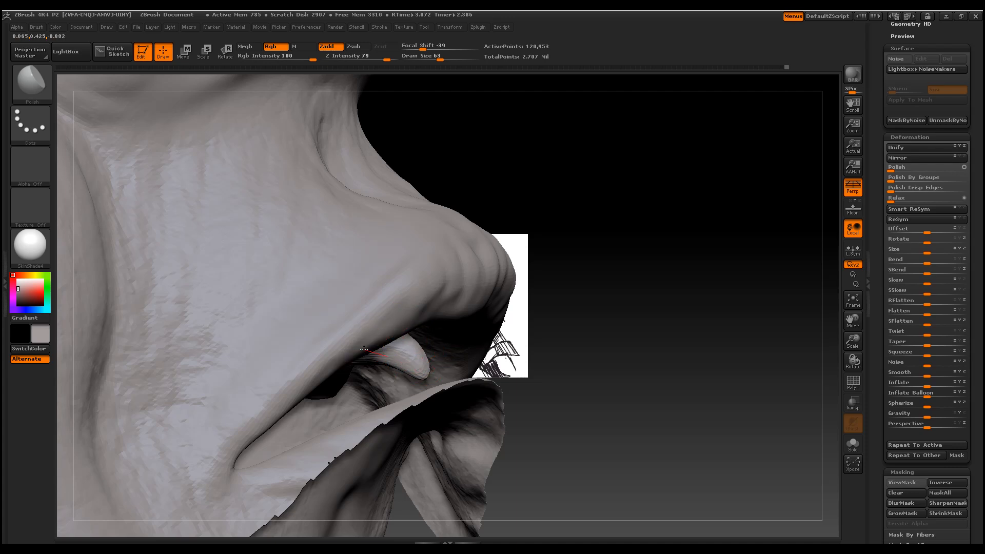
Smooth the tooth and the surrounding gum from the front of the mouth
{"action": "left_click_drag", "start_coordinate": [668, 365], "coordinate": [471, 354]}
{"action": "mouse_move", "coordinate": [266, 306]}
{"action": "left_mouse_down", "text": "shift"}
{"action": "mouse_move", "coordinate": [285, 309]}
{"action": "mouse_move", "coordinate": [256, 354]}
{"action": "mouse_move", "coordinate": [292, 335]}
{"action": "left_mouse_up", "text": "shift"}
{"action": "left_click_drag", "start_coordinate": [114, 121], "coordinate": [136, 116]}
{"action": "mouse_move", "coordinate": [344, 340]}
{"action": "left_mouse_down", "text": "shift"}
{"action": "mouse_move", "coordinate": [347, 352]}
{"action": "mouse_move", "coordinate": [390, 350]}
{"action": "mouse_move", "coordinate": [429, 366]}
{"action": "left_mouse_up", "text": "shift"}
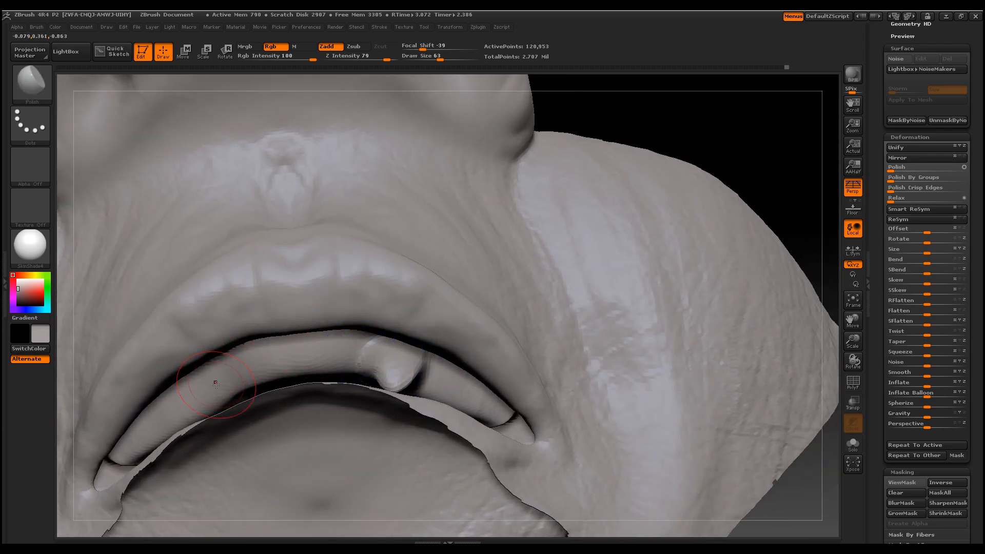
Build up small crooked teeth on both sides of the existing tooth along the upper gum, using the ClayBuildup brush at draw size 30
{"action": "key", "text": "b"}
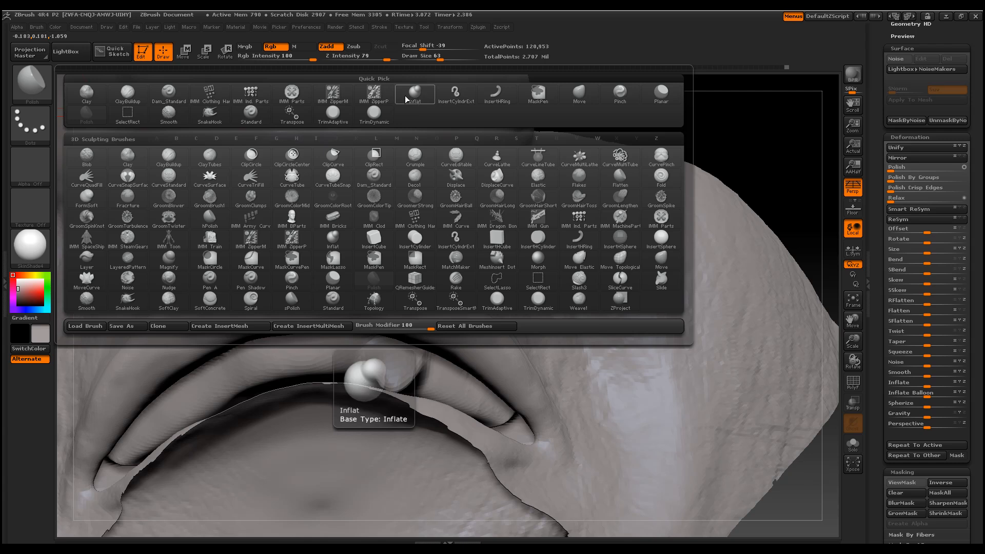
{"action": "left_click", "coordinate": [133, 98]}
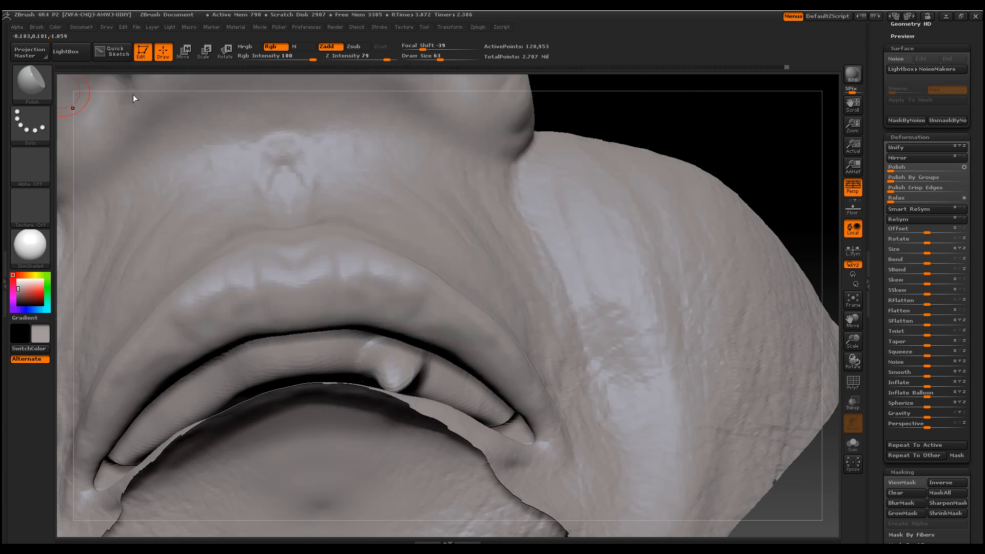
{"action": "scroll", "coordinate": [707, 151], "scroll_direction": "up", "scroll_amount": 3}
{"action": "left_click_drag", "start_coordinate": [723, 162], "coordinate": [739, 128]}
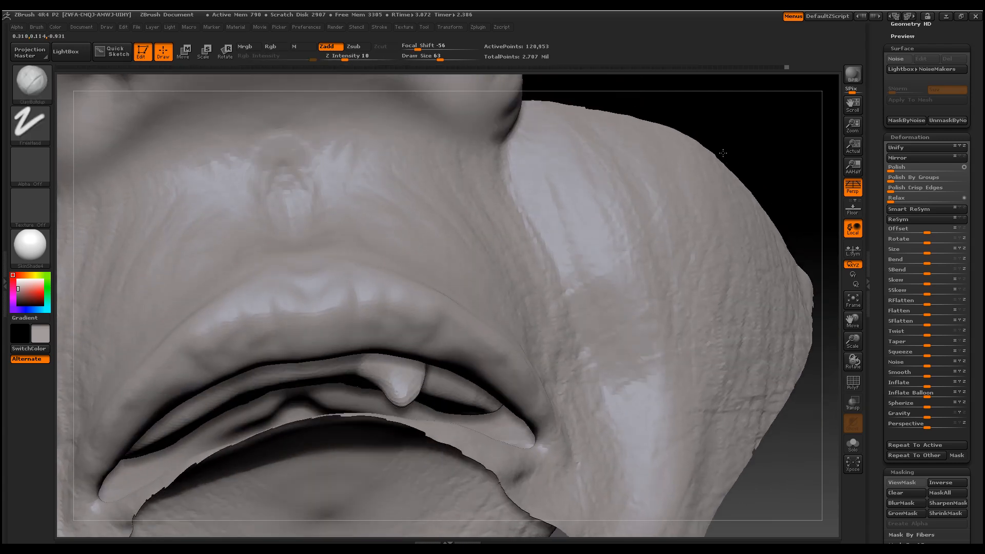
{"action": "key", "text": "space"}
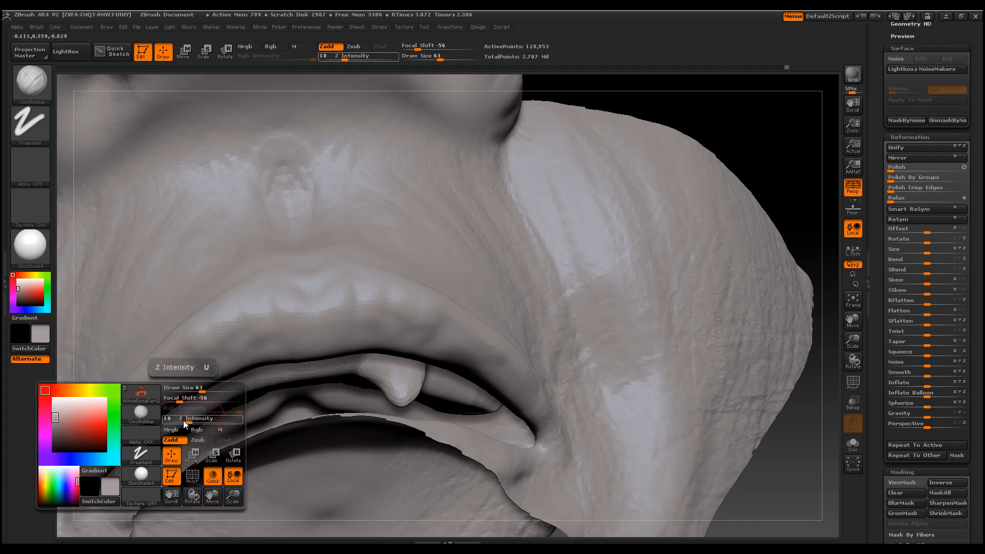
{"action": "mouse_move", "coordinate": [203, 390]}
{"action": "left_mouse_down"}
{"action": "mouse_move", "coordinate": [188, 391]}
{"action": "mouse_move", "coordinate": [201, 416]}
{"action": "mouse_move", "coordinate": [192, 415]}
{"action": "mouse_move", "coordinate": [206, 406]}
{"action": "mouse_move", "coordinate": [180, 419]}
{"action": "mouse_move", "coordinate": [199, 408]}
{"action": "mouse_move", "coordinate": [188, 415]}
{"action": "left_mouse_up"}
{"action": "mouse_move", "coordinate": [235, 391]}
{"action": "left_mouse_down"}
{"action": "mouse_move", "coordinate": [255, 396]}
{"action": "mouse_move", "coordinate": [242, 385]}
{"action": "mouse_move", "coordinate": [248, 389]}
{"action": "mouse_move", "coordinate": [192, 420]}
{"action": "left_mouse_up"}
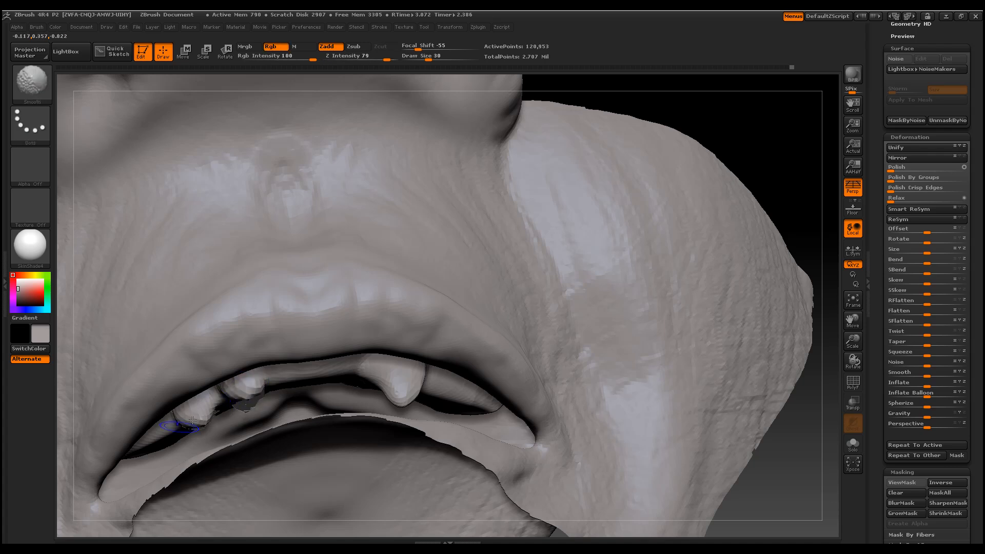
{"action": "left_click_drag", "start_coordinate": [453, 393], "coordinate": [466, 396]}
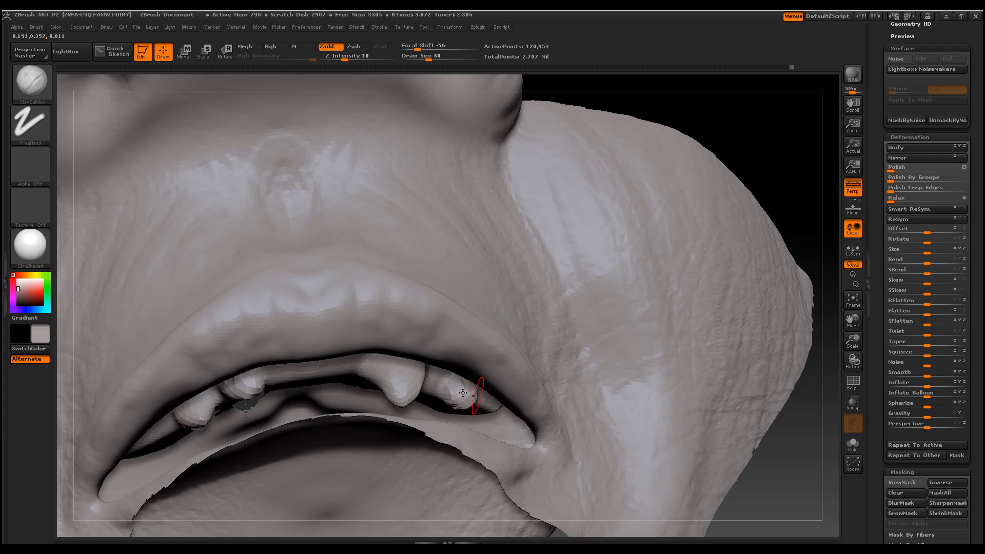
Unhide the whole head and inspect the mouth with its teeth from below and from the side
{"action": "left_click", "coordinate": [796, 474], "text": "ctrl+shift"}
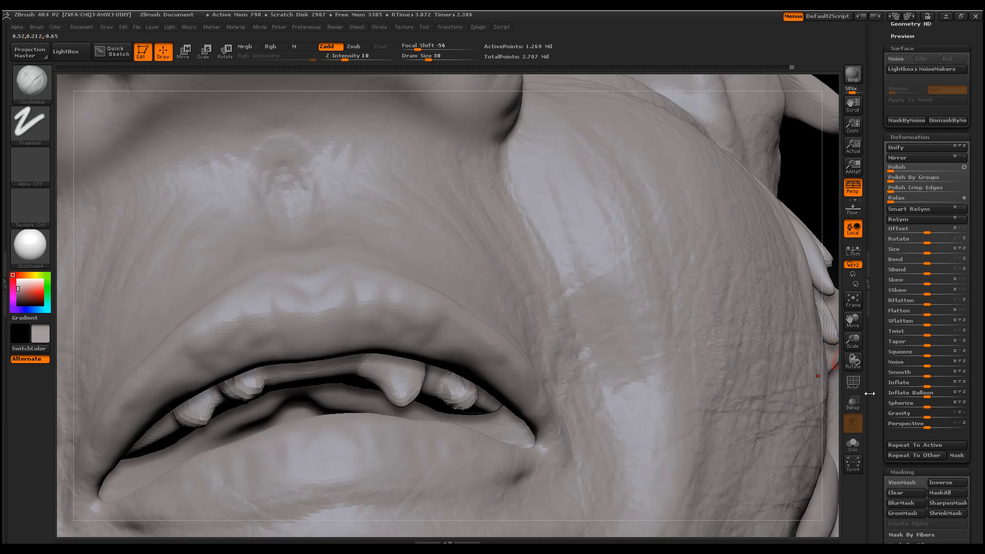
{"action": "mouse_move", "coordinate": [852, 341]}
{"action": "left_mouse_down"}
{"action": "mouse_move", "coordinate": [817, 284]}
{"action": "mouse_move", "coordinate": [769, 309]}
{"action": "mouse_move", "coordinate": [768, 356]}
{"action": "mouse_move", "coordinate": [785, 358]}
{"action": "mouse_move", "coordinate": [765, 327]}
{"action": "mouse_move", "coordinate": [767, 296]}
{"action": "left_mouse_up"}
{"action": "key", "text": "ctrl"}
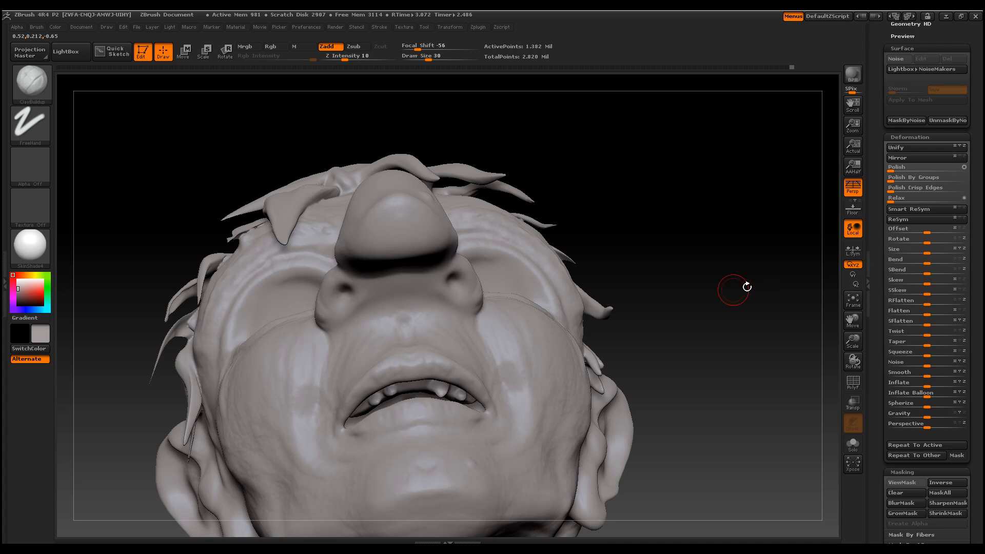
{"action": "left_click_drag", "start_coordinate": [710, 376], "coordinate": [708, 399]}
{"action": "mouse_move", "coordinate": [739, 476]}
{"action": "left_mouse_down"}
{"action": "mouse_move", "coordinate": [436, 359]}
{"action": "mouse_move", "coordinate": [205, 246]}
{"action": "left_mouse_up"}
Choose the Move brush and check how the teeth sit behind the lips from both sides of the face
{"action": "left_click", "coordinate": [40, 87]}
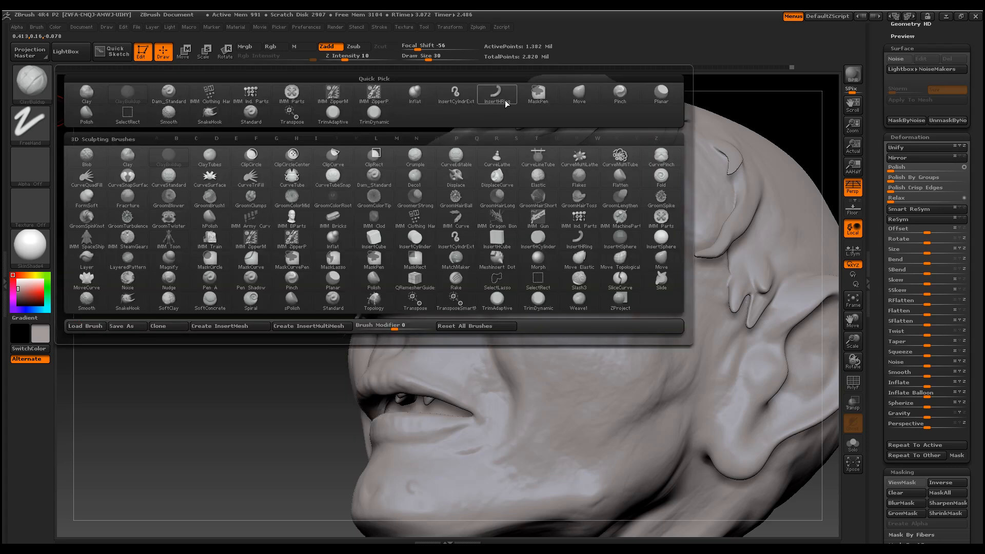
{"action": "left_click", "coordinate": [579, 93]}
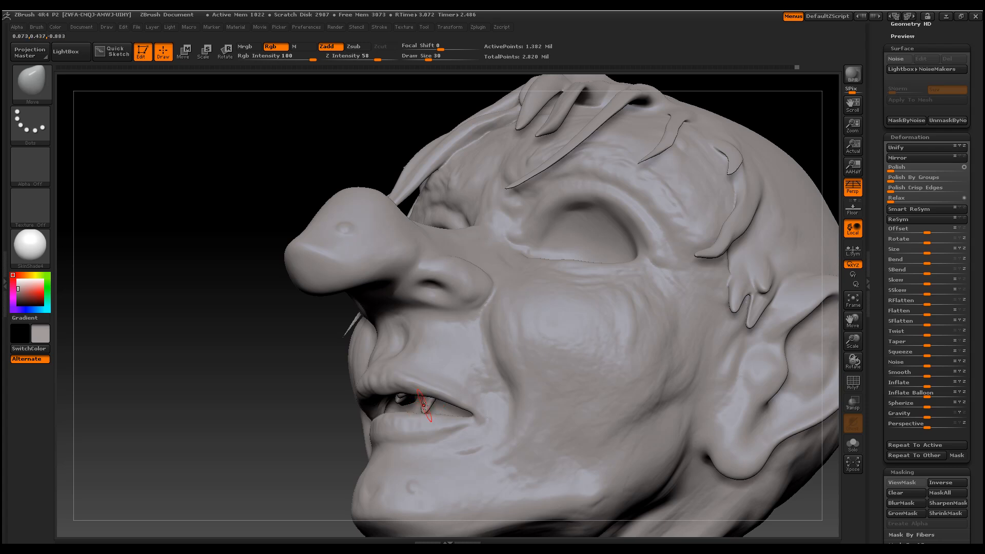
{"action": "left_click_drag", "start_coordinate": [221, 390], "coordinate": [308, 392]}
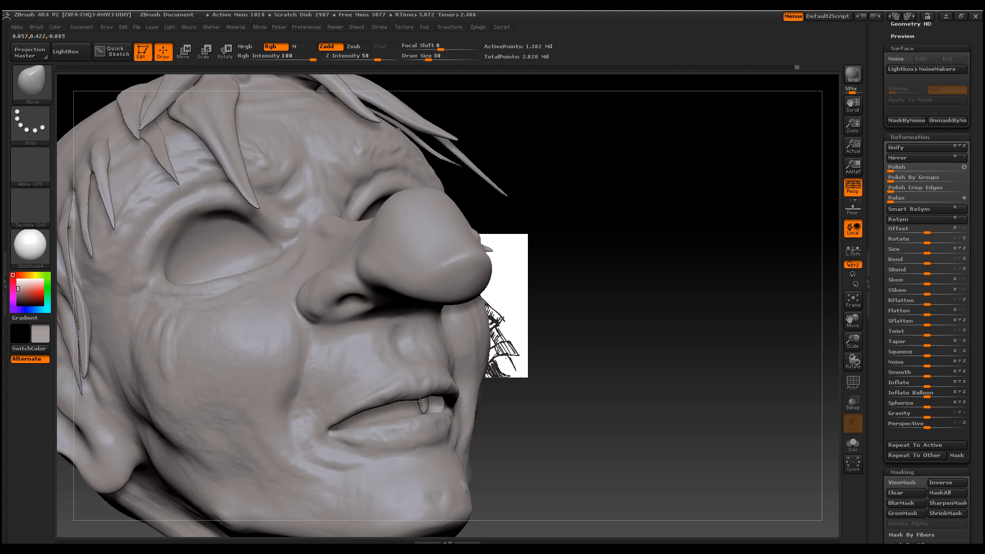
{"action": "mouse_move", "coordinate": [608, 440]}
{"action": "left_mouse_down"}
{"action": "mouse_move", "coordinate": [577, 443]}
{"action": "mouse_move", "coordinate": [669, 456]}
{"action": "left_mouse_up"}
{"action": "mouse_move", "coordinate": [729, 479]}
{"action": "left_mouse_down"}
{"action": "mouse_move", "coordinate": [752, 471]}
{"action": "mouse_move", "coordinate": [745, 479]}
{"action": "mouse_move", "coordinate": [708, 461]}
{"action": "mouse_move", "coordinate": [708, 410]}
{"action": "mouse_move", "coordinate": [723, 446]}
{"action": "mouse_move", "coordinate": [696, 444]}
{"action": "left_mouse_up"}
From the exact side profile, isolate the mouth and chin region with a rectangular selection to expose the inner lower jaw
{"action": "left_click_drag", "start_coordinate": [212, 456], "coordinate": [197, 463], "text": "shift"}
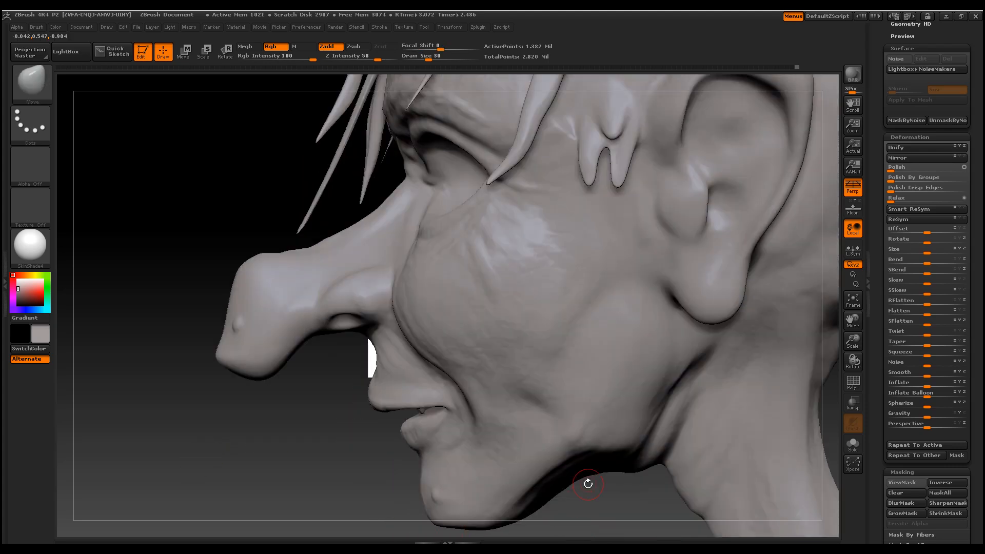
{"action": "left_click_drag", "start_coordinate": [613, 504], "coordinate": [591, 462]}
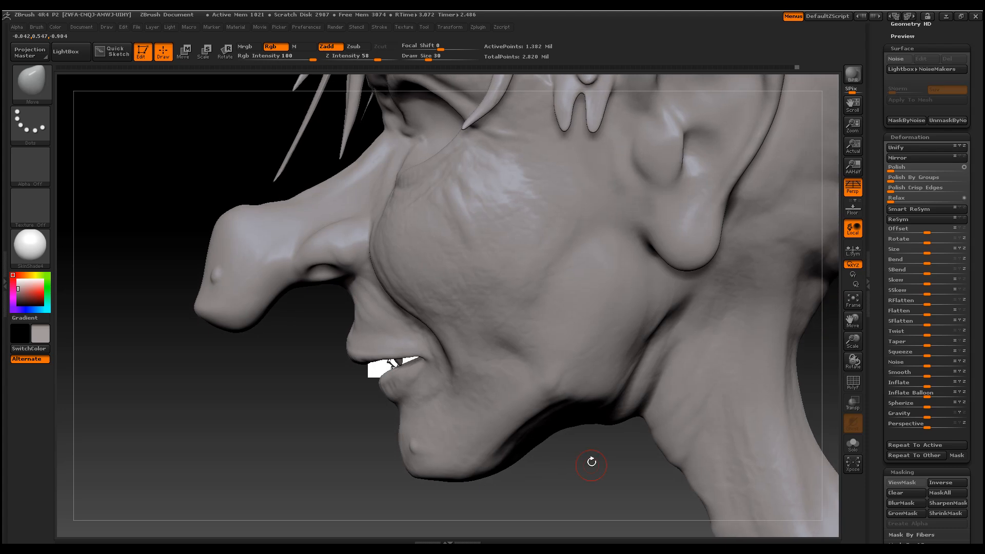
{"action": "key", "text": "ctrl"}
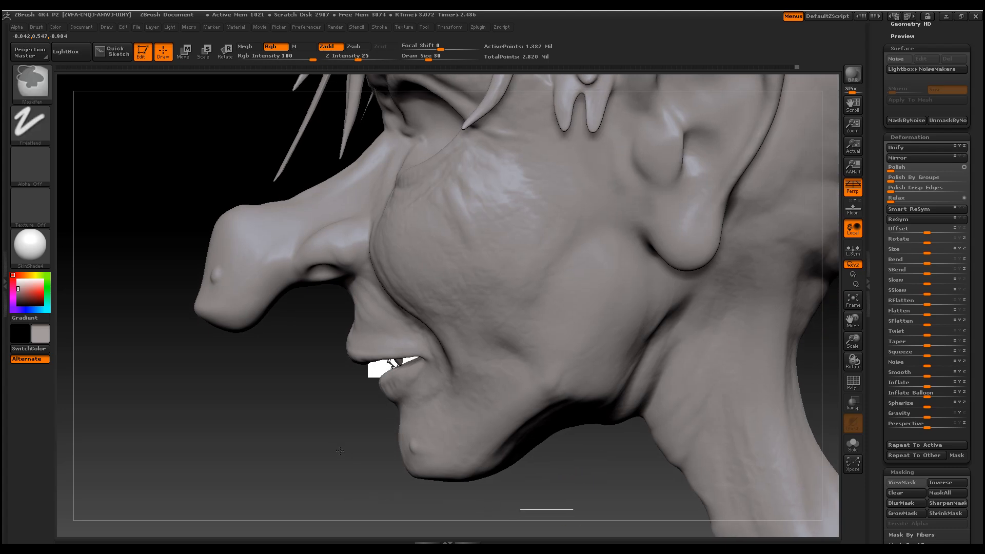
{"action": "key", "text": "shift"}
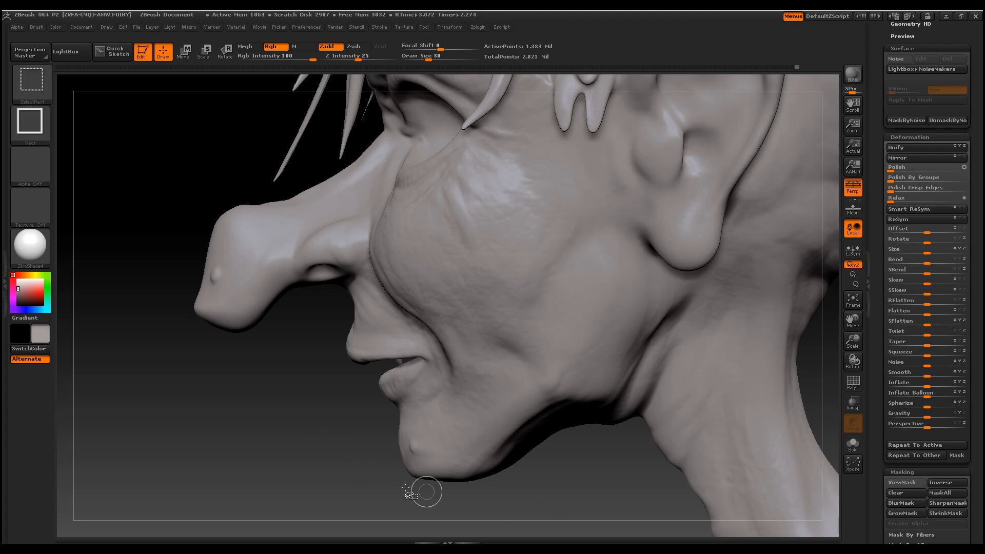
{"action": "mouse_move", "coordinate": [496, 512]}
{"action": "left_mouse_down", "text": "ctrl+shift"}
{"action": "mouse_move", "coordinate": [365, 430]}
{"action": "mouse_move", "coordinate": [364, 344]}
{"action": "left_mouse_up", "text": "ctrl+shift"}
{"action": "left_click_drag", "start_coordinate": [569, 434], "coordinate": [466, 329]}
{"action": "key", "text": "ctrl"}
{"action": "left_click_drag", "start_coordinate": [468, 327], "coordinate": [429, 355], "text": "ctrl"}
{"action": "key", "text": "ctrl+z"}
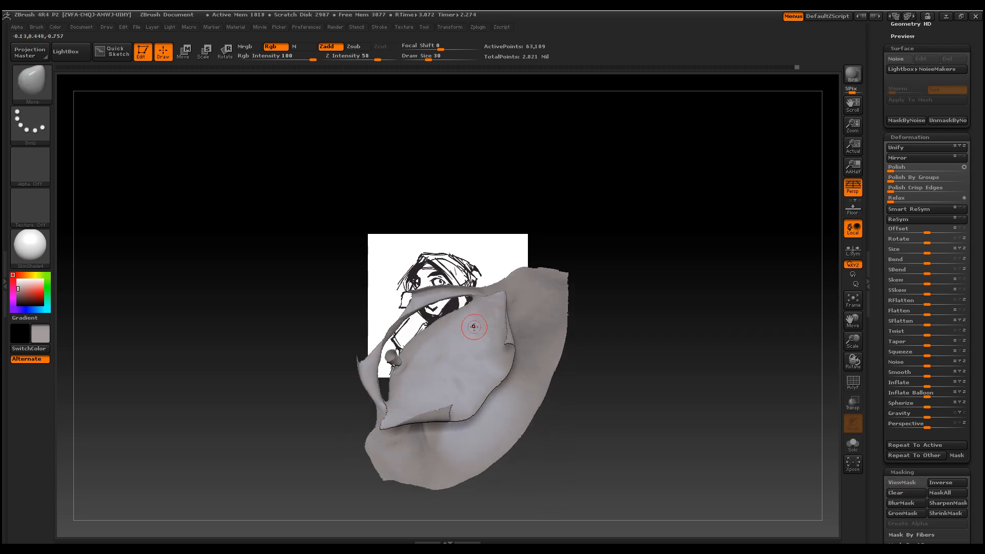
{"action": "left_click_drag", "start_coordinate": [473, 327], "coordinate": [419, 382], "text": "ctrl"}
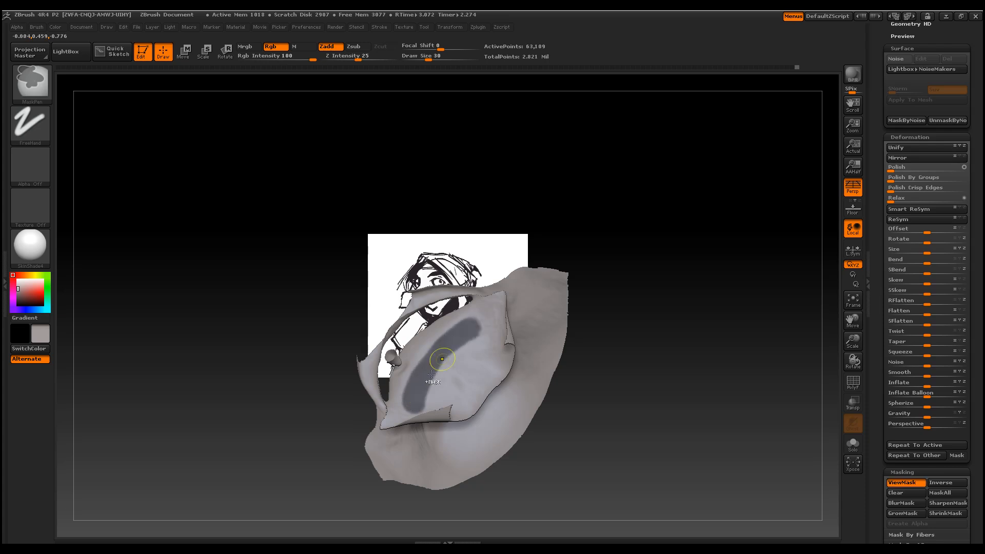
{"action": "key", "text": "ctrl+z"}
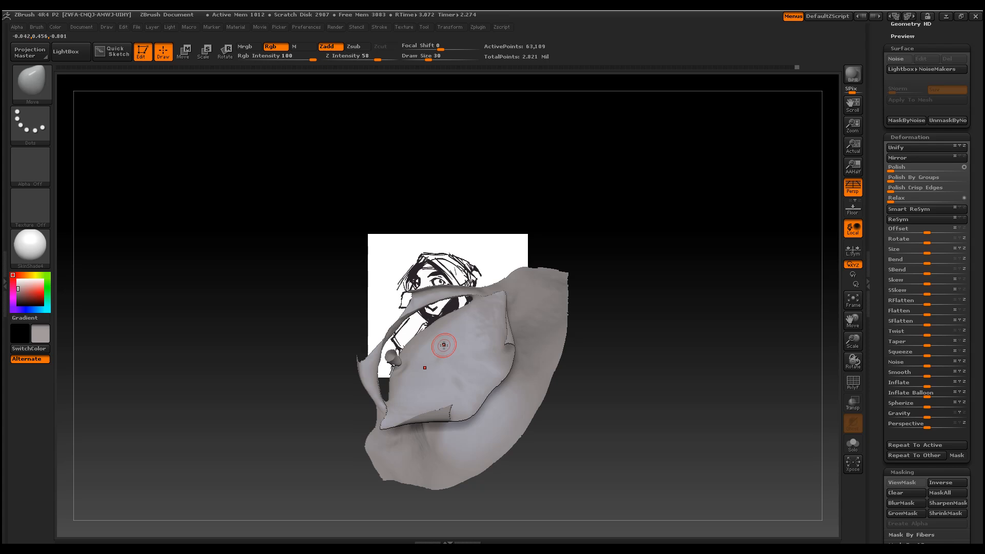
Mask a curved strip along the inner lower jaw, invert the mask, and raise the strip with Inflate Balloon
{"action": "left_click_drag", "start_coordinate": [487, 324], "coordinate": [439, 352], "text": "ctrl"}
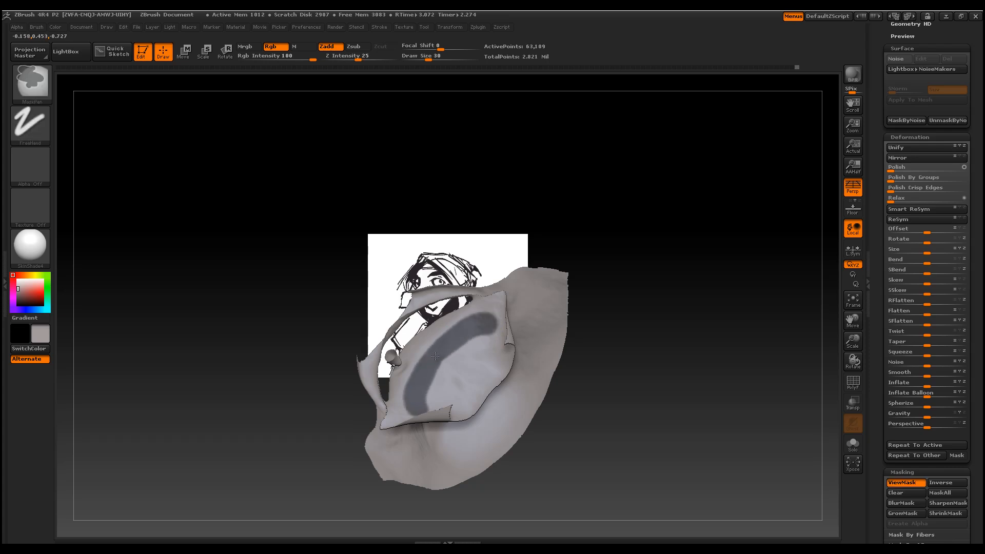
{"action": "left_click", "coordinate": [803, 439], "text": "ctrl"}
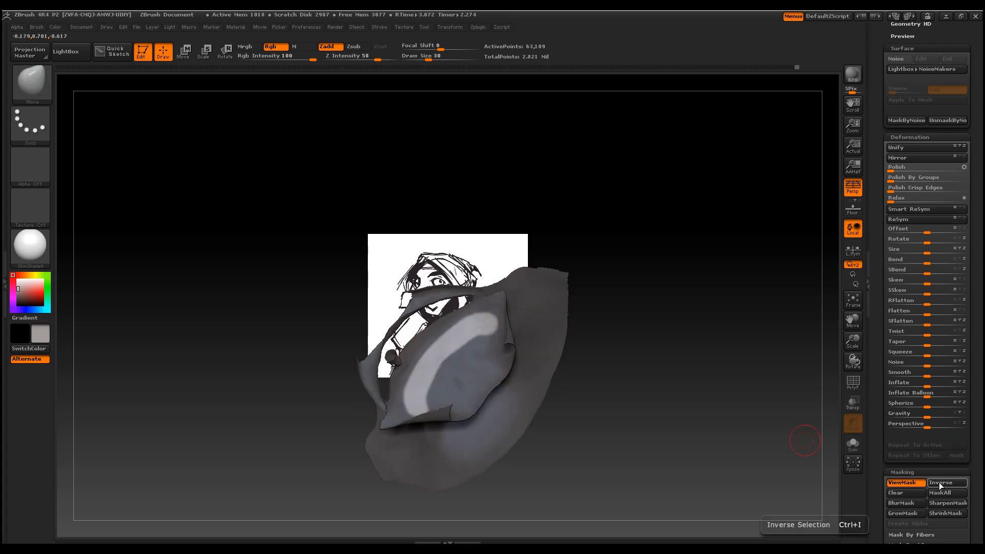
{"action": "left_click_drag", "start_coordinate": [928, 384], "coordinate": [944, 383]}
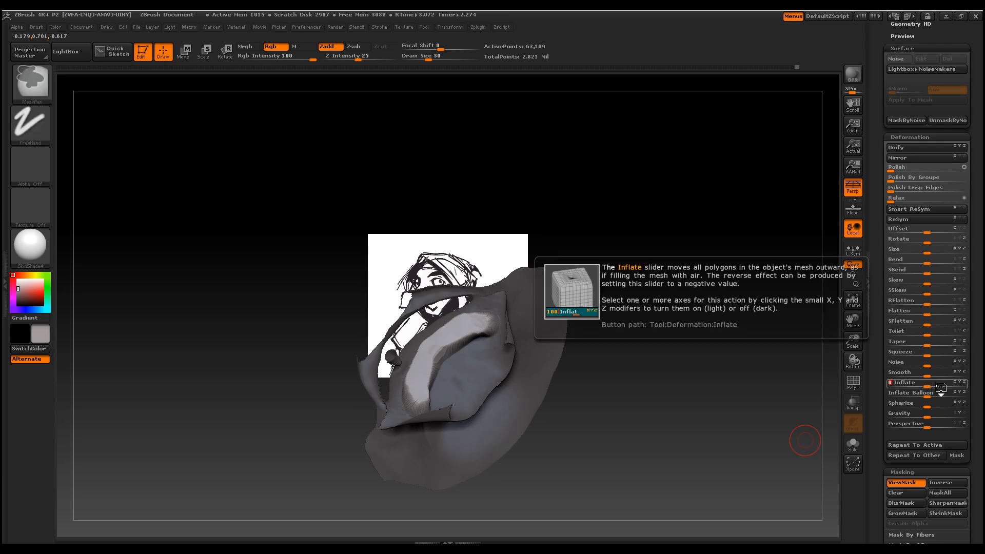
{"action": "key", "text": "ctrl+z"}
{"action": "left_click_drag", "start_coordinate": [929, 396], "coordinate": [937, 396]}
Shape the inflated strip into a rounded lower gum with the Move brush at draw size 63, smoothing its surface
{"action": "mouse_move", "coordinate": [739, 356]}
{"action": "left_mouse_down"}
{"action": "mouse_move", "coordinate": [763, 352]}
{"action": "mouse_move", "coordinate": [764, 373]}
{"action": "mouse_move", "coordinate": [721, 359]}
{"action": "mouse_move", "coordinate": [736, 378]}
{"action": "mouse_move", "coordinate": [648, 304]}
{"action": "left_mouse_up"}
{"action": "left_click", "coordinate": [22, 90]}
{"action": "left_click", "coordinate": [450, 105]}
{"action": "left_click_drag", "start_coordinate": [621, 339], "coordinate": [659, 336]}
{"action": "key", "text": "space"}
{"action": "mouse_move", "coordinate": [457, 330]}
{"action": "left_mouse_down"}
{"action": "mouse_move", "coordinate": [468, 330]}
{"action": "mouse_move", "coordinate": [465, 316]}
{"action": "left_mouse_up"}
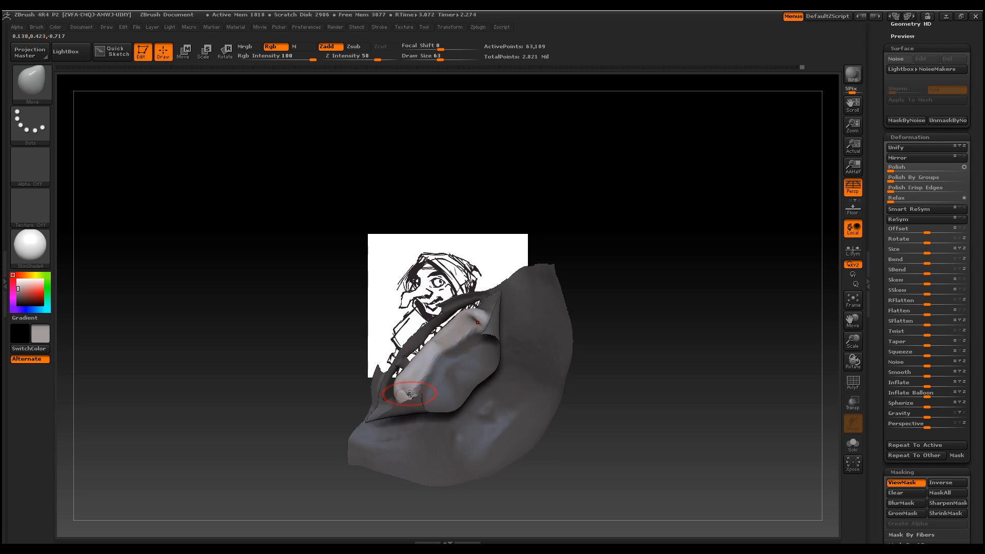
{"action": "left_click_drag", "start_coordinate": [575, 354], "coordinate": [722, 350]}
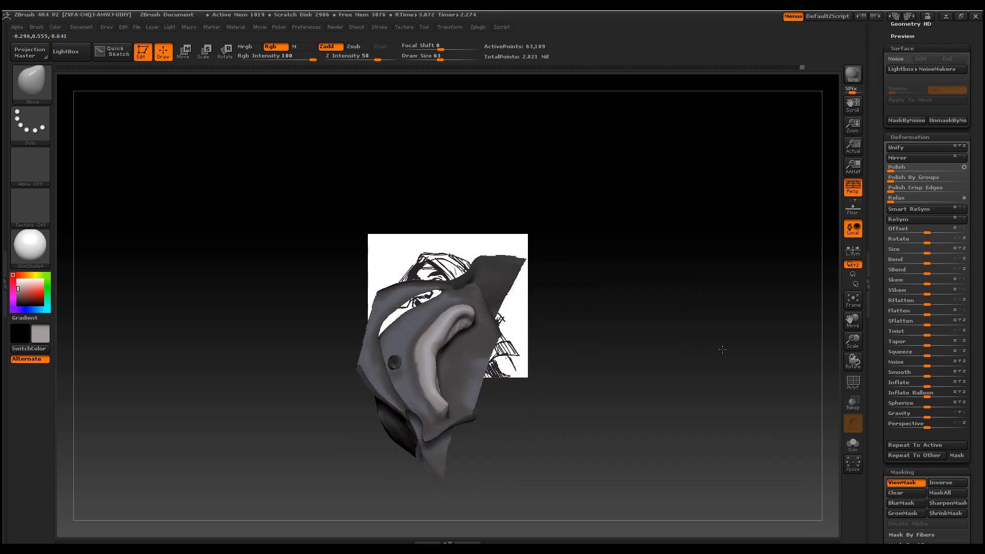
{"action": "key", "text": "shift"}
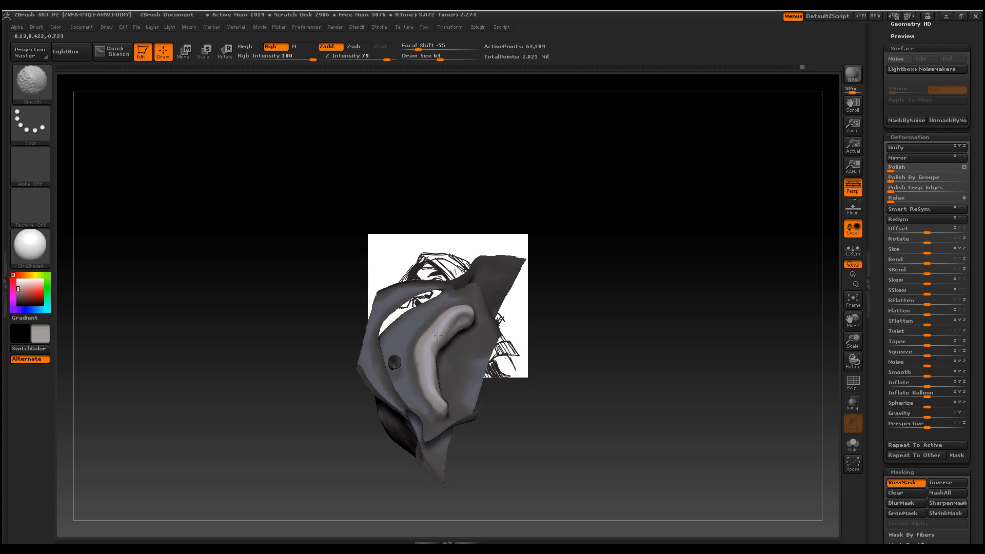
Flatten the surface of the lower gum with the TrimAdaptive brush at draw size 29
{"action": "left_click", "coordinate": [31, 84]}
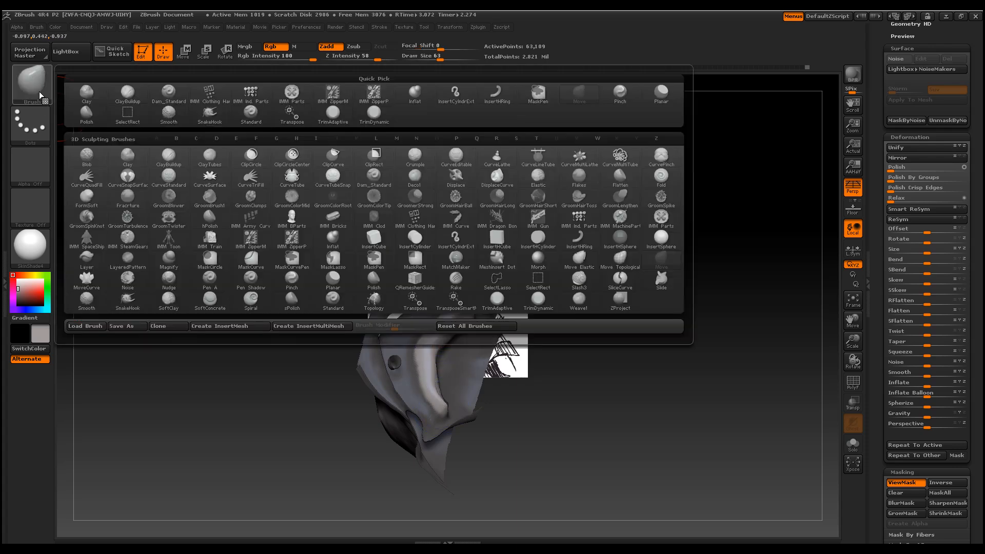
{"action": "left_click", "coordinate": [332, 114]}
{"action": "key", "text": "space"}
{"action": "left_click_drag", "start_coordinate": [460, 318], "coordinate": [448, 322]}
{"action": "left_click_drag", "start_coordinate": [853, 343], "coordinate": [853, 388]}
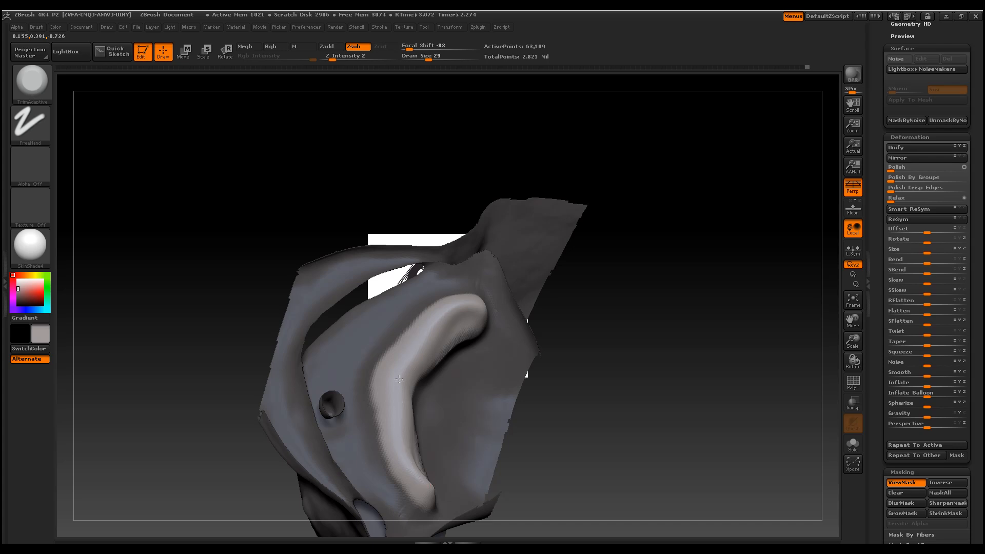
Adjust the height and curvature of the lower gum from several angles with the Move brush at draw size 70
{"action": "left_click", "coordinate": [24, 88]}
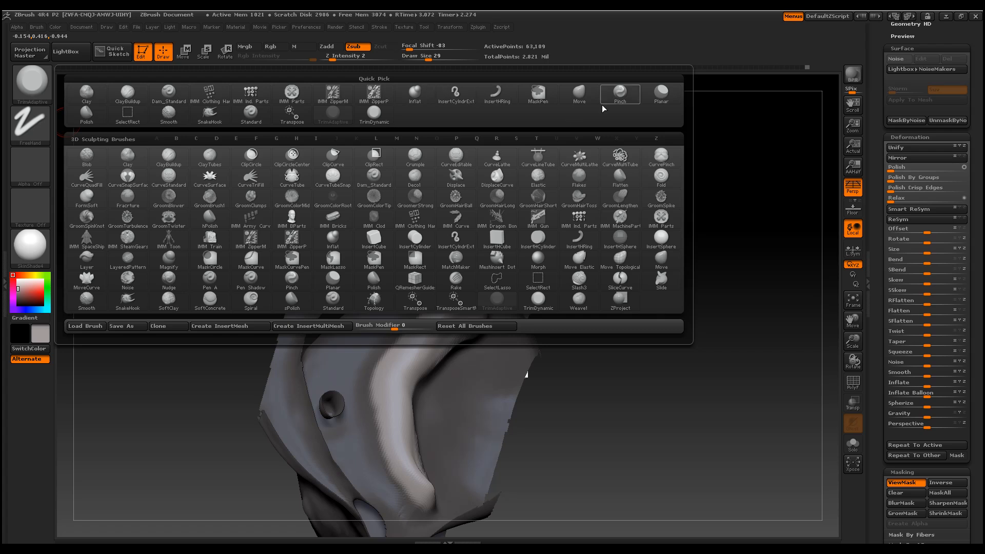
{"action": "left_click", "coordinate": [579, 93]}
{"action": "key", "text": "space"}
{"action": "mouse_move", "coordinate": [451, 357]}
{"action": "left_mouse_down"}
{"action": "mouse_move", "coordinate": [464, 353]}
{"action": "mouse_move", "coordinate": [408, 385]}
{"action": "left_mouse_up"}
{"action": "left_click_drag", "start_coordinate": [464, 316], "coordinate": [464, 318]}
{"action": "left_click_drag", "start_coordinate": [544, 341], "coordinate": [480, 349]}
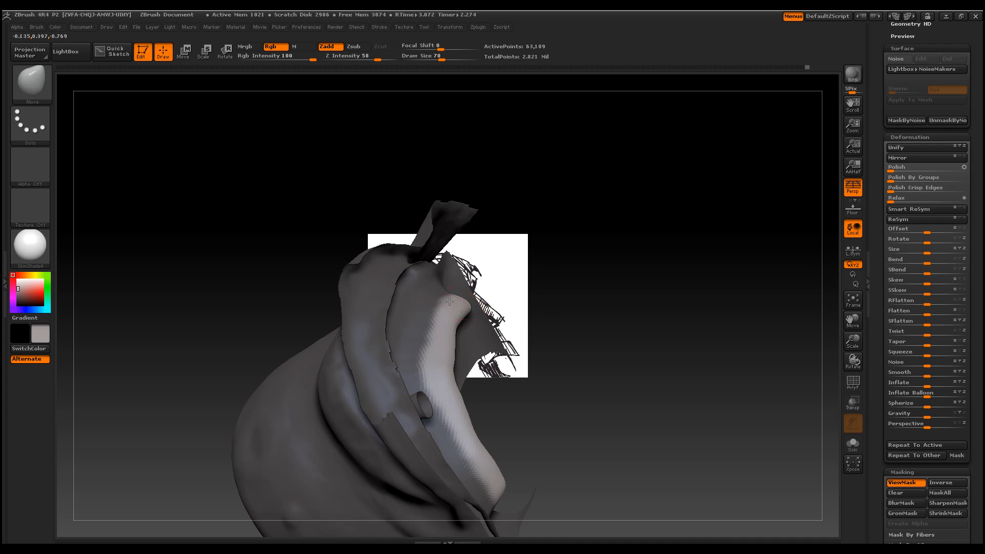
{"action": "left_click_drag", "start_coordinate": [452, 322], "coordinate": [452, 323]}
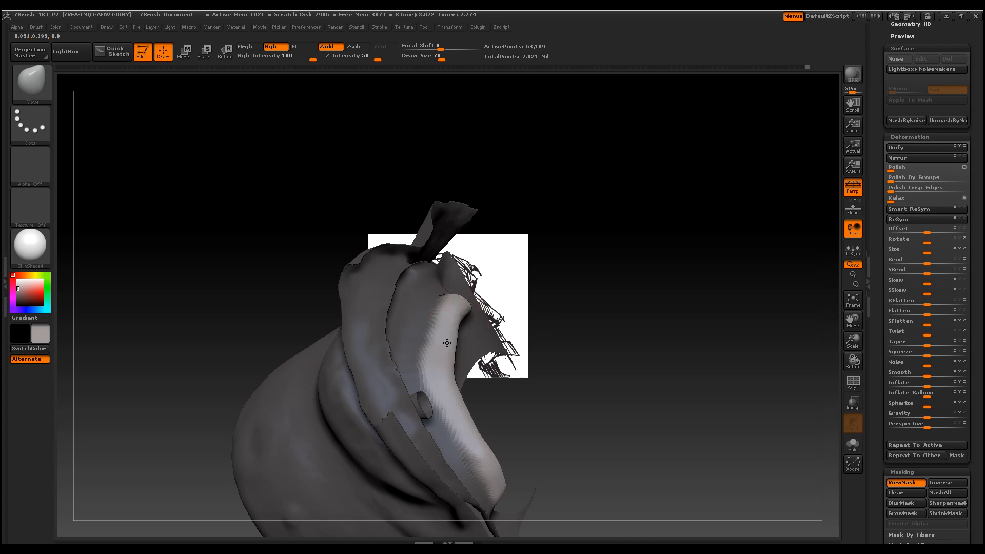
{"action": "left_click_drag", "start_coordinate": [635, 424], "coordinate": [445, 364]}
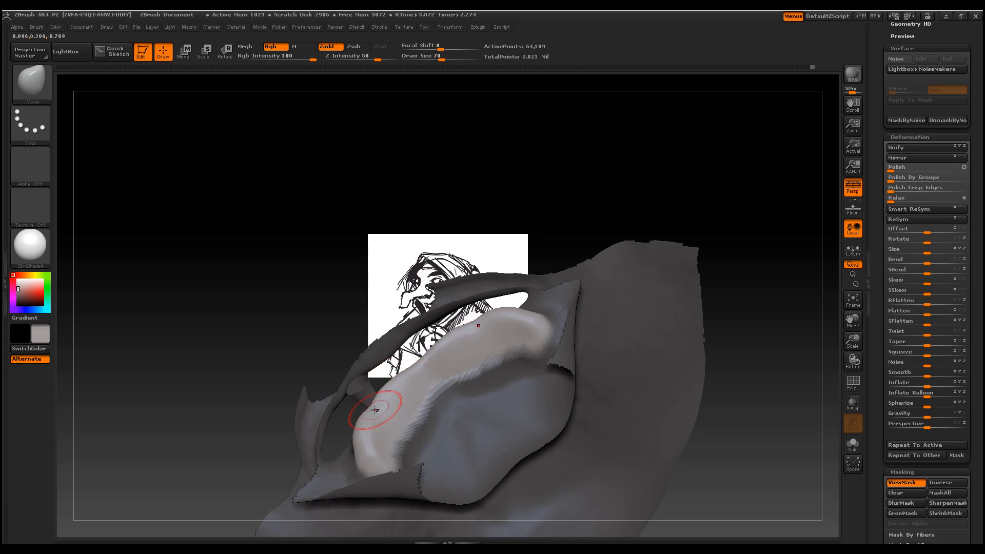
{"action": "left_click_drag", "start_coordinate": [458, 341], "coordinate": [459, 333]}
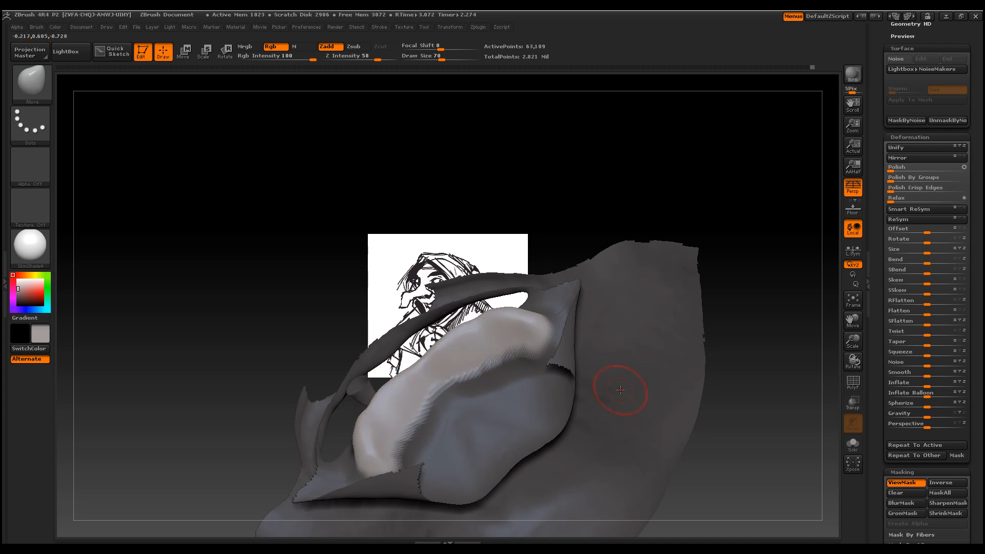
Clear the mask and smooth the lower gum's edges into the surrounding mouth interior
{"action": "left_click", "coordinate": [908, 492]}
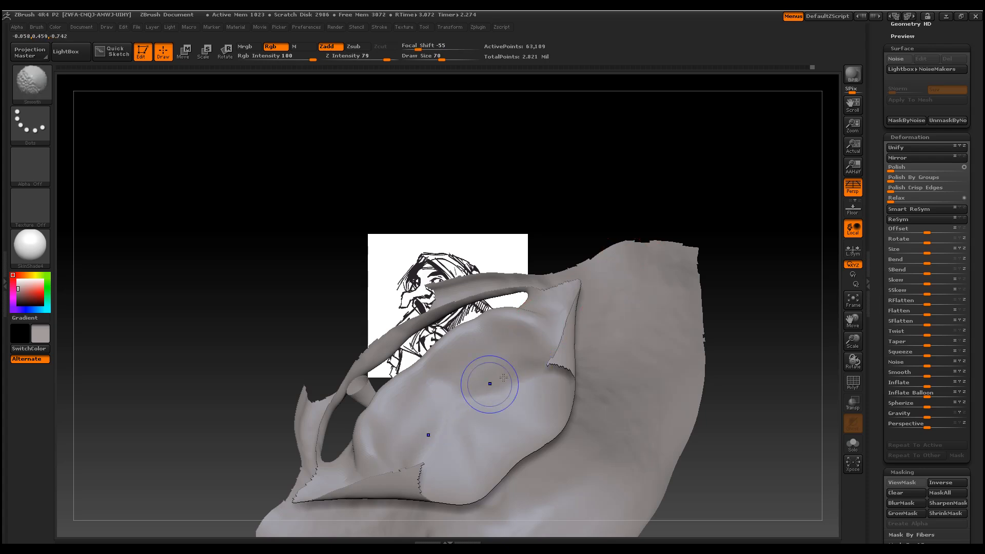
{"action": "mouse_move", "coordinate": [407, 248]}
{"action": "left_mouse_down"}
{"action": "mouse_move", "coordinate": [542, 209]}
{"action": "mouse_move", "coordinate": [578, 204]}
{"action": "mouse_move", "coordinate": [590, 215]}
{"action": "left_mouse_up"}
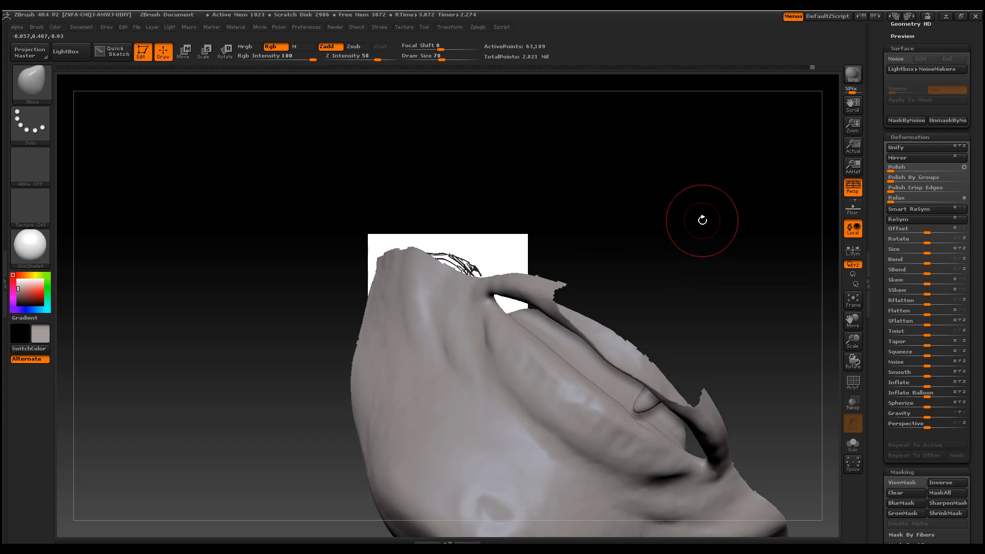
Unhide the rest of the head and frame the entire bust from the front
{"action": "left_click", "coordinate": [712, 213], "text": "ctrl+shift"}
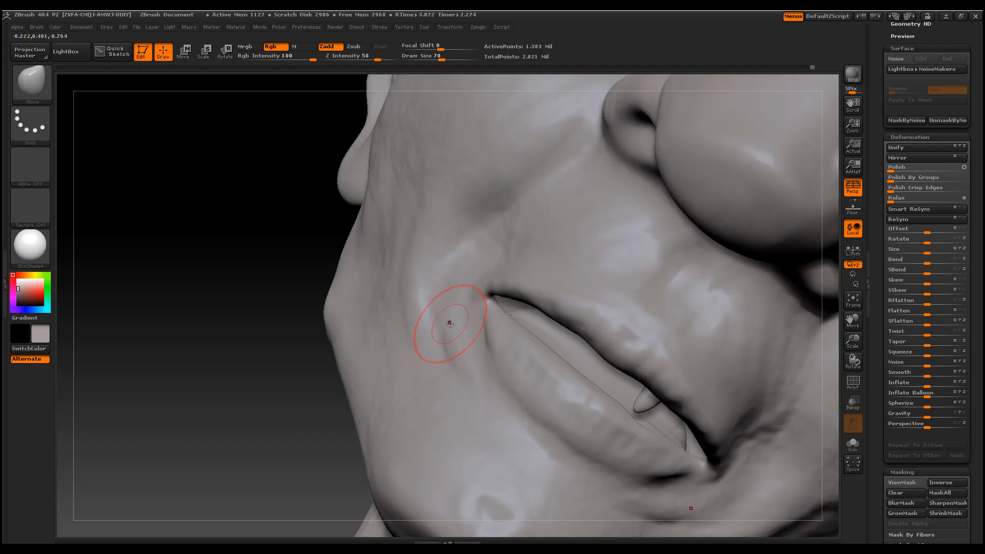
{"action": "key", "text": "f"}
{"action": "left_click_drag", "start_coordinate": [655, 418], "coordinate": [718, 388], "text": "shift"}
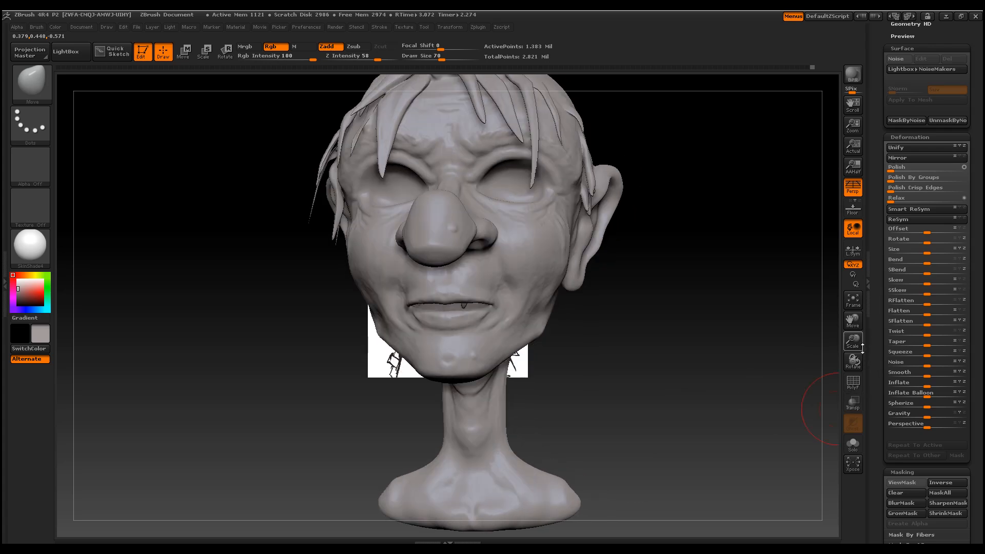
Isolate the mouth and chin region of the head by hiding everything around it, and turn it to face front
{"action": "left_click_drag", "start_coordinate": [853, 341], "coordinate": [740, 399]}
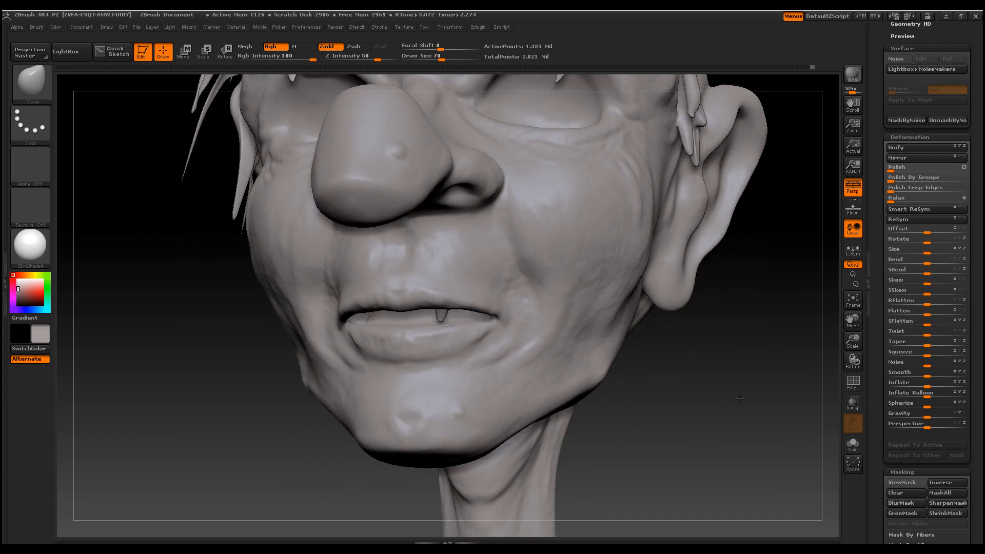
{"action": "mouse_move", "coordinate": [852, 341]}
{"action": "left_mouse_down"}
{"action": "mouse_move", "coordinate": [697, 456]}
{"action": "mouse_move", "coordinate": [666, 455]}
{"action": "left_mouse_up"}
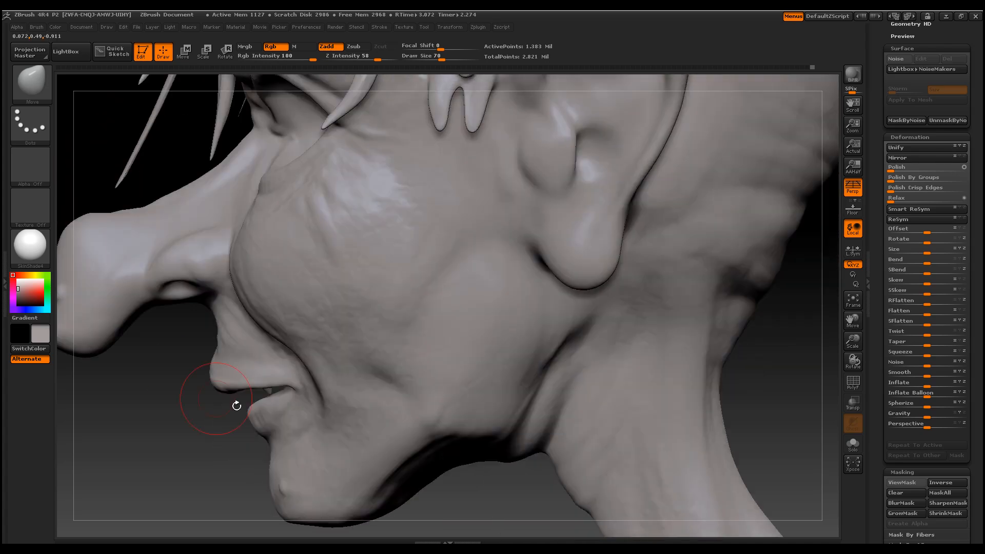
{"action": "key", "text": "ctrl"}
{"action": "left_click_drag", "start_coordinate": [178, 356], "coordinate": [433, 534], "text": "ctrl+shift"}
{"action": "left_click_drag", "start_coordinate": [240, 460], "coordinate": [346, 412]}
{"action": "mouse_move", "coordinate": [739, 402]}
{"action": "left_mouse_down"}
{"action": "mouse_move", "coordinate": [650, 402]}
{"action": "mouse_move", "coordinate": [654, 427]}
{"action": "left_mouse_up"}
{"action": "left_click_drag", "start_coordinate": [329, 290], "coordinate": [327, 277]}
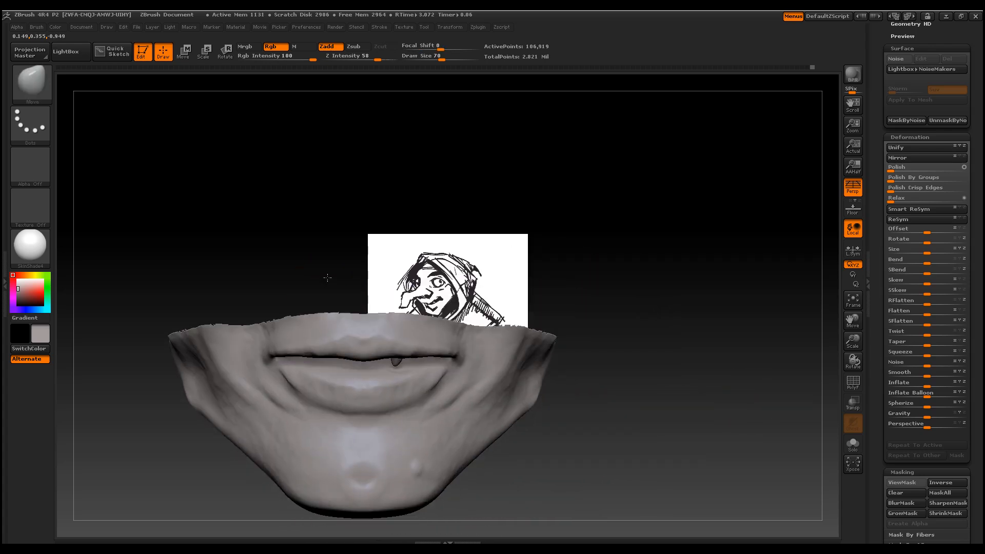
{"action": "left_click_drag", "start_coordinate": [146, 249], "coordinate": [285, 236], "text": "ctrl"}
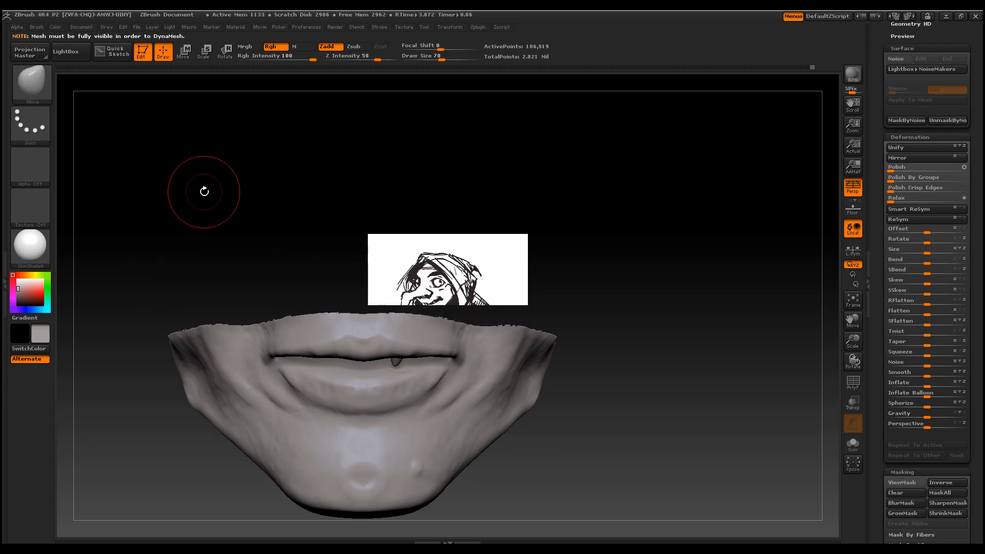
{"action": "left_click_drag", "start_coordinate": [130, 191], "coordinate": [619, 365], "text": "ctrl+shift"}
{"action": "left_click_drag", "start_coordinate": [722, 353], "coordinate": [718, 357]}
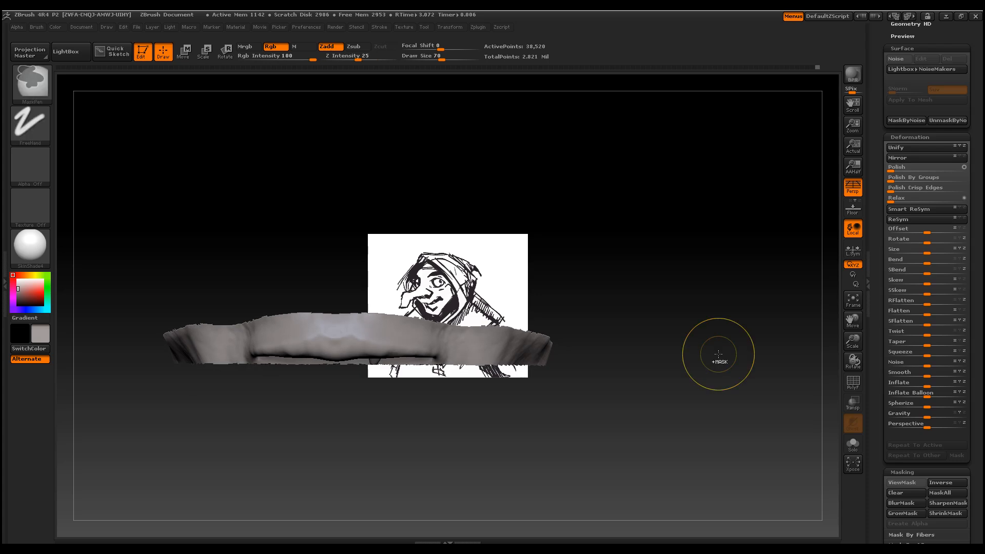
{"action": "key", "text": "ctrl+z"}
Hide the upper lip and upper mouth area so only the lower jaw remains, with its inner gum exposed from above
{"action": "left_click_drag", "start_coordinate": [630, 484], "coordinate": [671, 447], "text": "ctrl"}
{"action": "mouse_move", "coordinate": [628, 485]}
{"action": "left_mouse_down", "text": "ctrl+shift"}
{"action": "mouse_move", "coordinate": [312, 457]}
{"action": "mouse_move", "coordinate": [190, 332]}
{"action": "mouse_move", "coordinate": [189, 302]}
{"action": "left_mouse_up", "text": "ctrl+shift"}
{"action": "left_click_drag", "start_coordinate": [696, 246], "coordinate": [705, 287]}
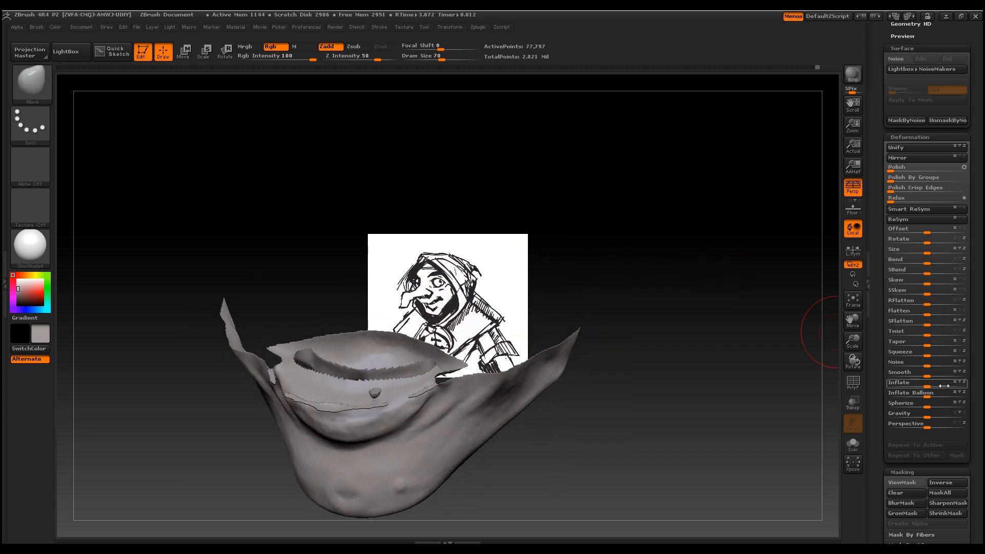
{"action": "left_click_drag", "start_coordinate": [853, 342], "coordinate": [860, 328]}
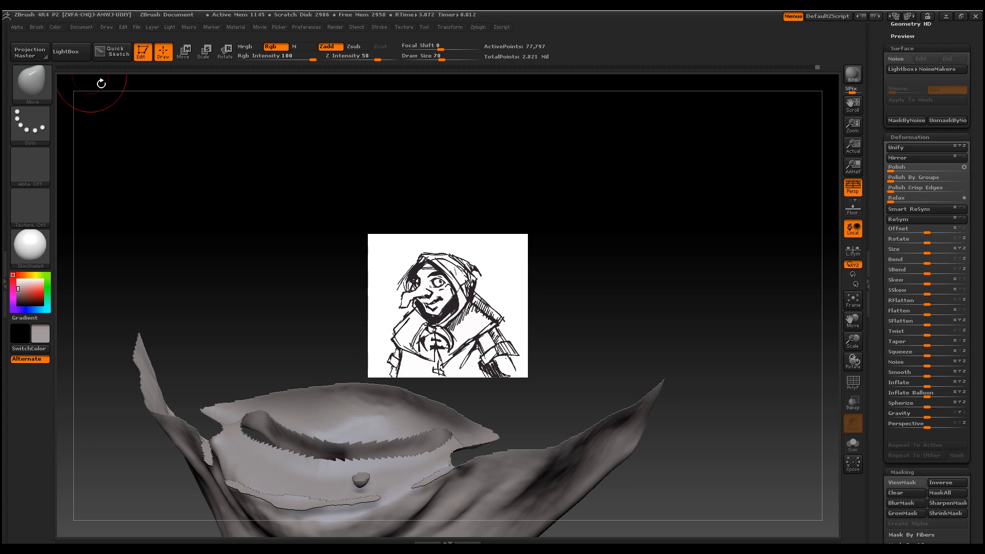
Carve a groove along the front base of the lower gum with the Dam_Standard brush at draw size 33 and Z intensity 22
{"action": "left_click", "coordinate": [42, 78]}
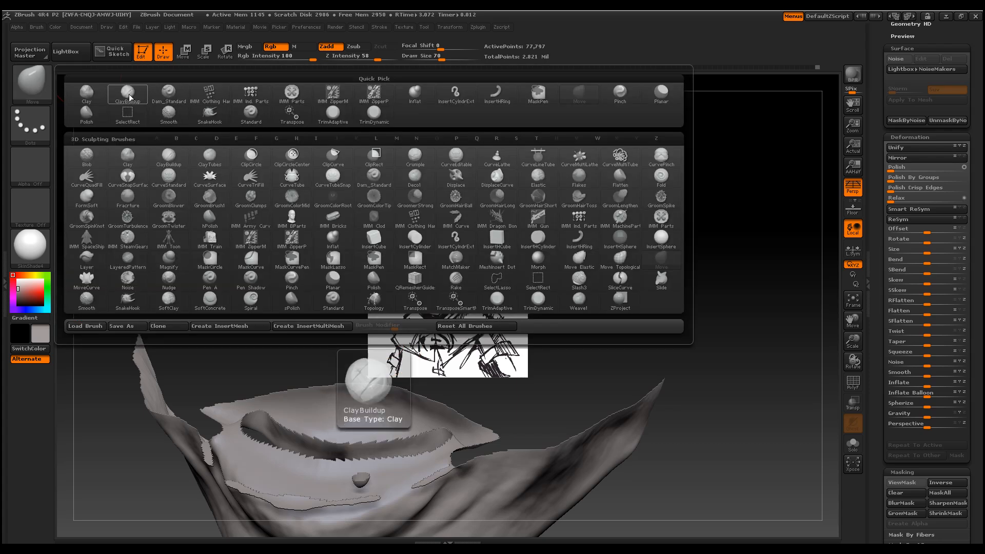
{"action": "left_click", "coordinate": [170, 99]}
{"action": "key", "text": "space"}
{"action": "mouse_move", "coordinate": [254, 399]}
{"action": "left_mouse_down"}
{"action": "mouse_move", "coordinate": [243, 398]}
{"action": "mouse_move", "coordinate": [266, 402]}
{"action": "mouse_move", "coordinate": [245, 404]}
{"action": "left_mouse_up"}
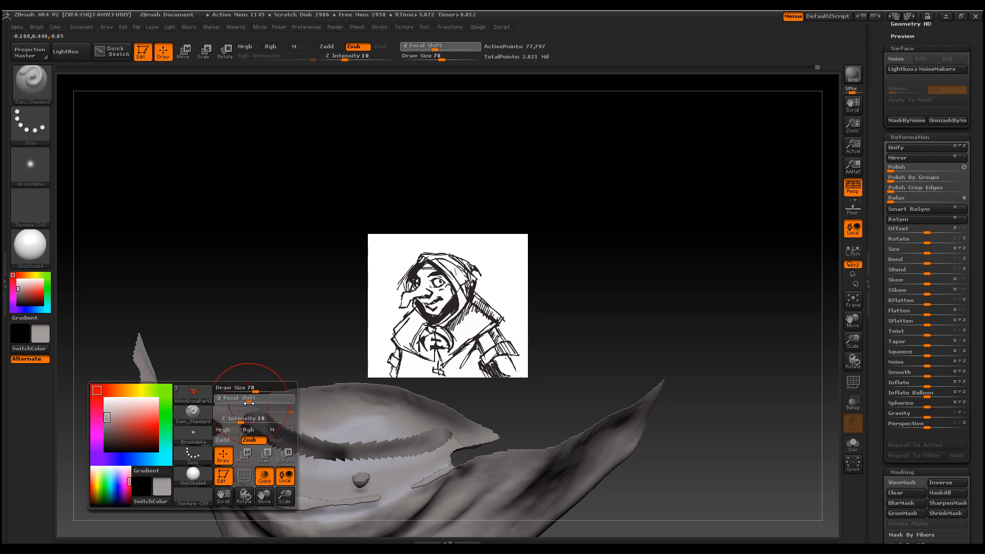
{"action": "key", "text": "space"}
{"action": "left_click_drag", "start_coordinate": [251, 392], "coordinate": [233, 391]}
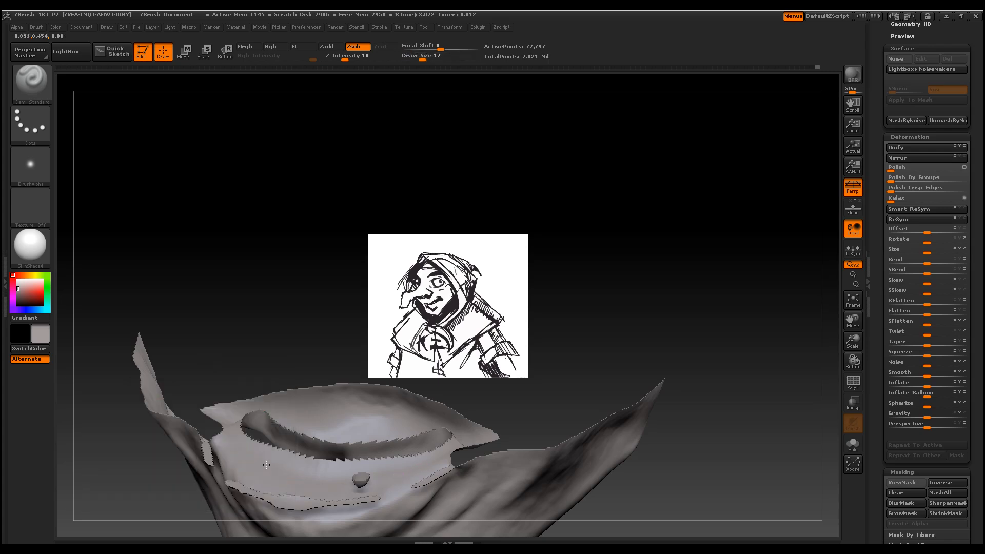
{"action": "left_click_drag", "start_coordinate": [345, 60], "coordinate": [356, 59]}
{"action": "key", "text": "space"}
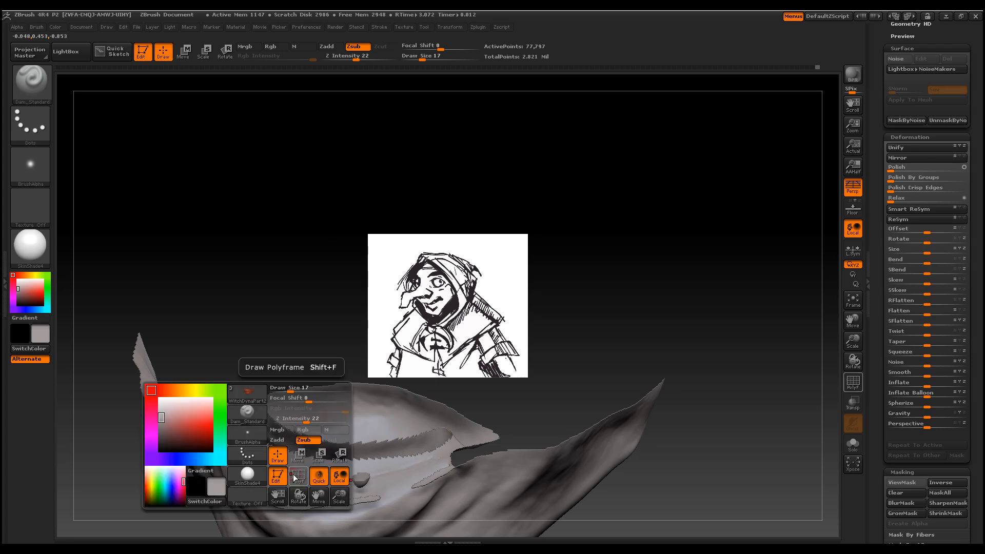
{"action": "left_click_drag", "start_coordinate": [241, 392], "coordinate": [257, 391]}
{"action": "left_click_drag", "start_coordinate": [276, 332], "coordinate": [263, 405]}
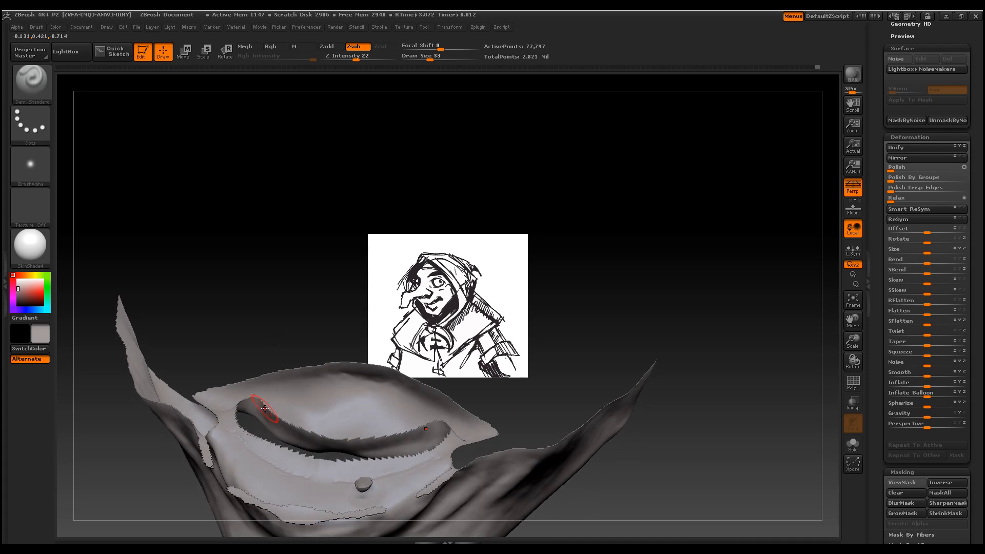
{"action": "mouse_move", "coordinate": [272, 464]}
{"action": "left_mouse_down"}
{"action": "mouse_move", "coordinate": [308, 479]}
{"action": "mouse_move", "coordinate": [385, 482]}
{"action": "left_mouse_up"}
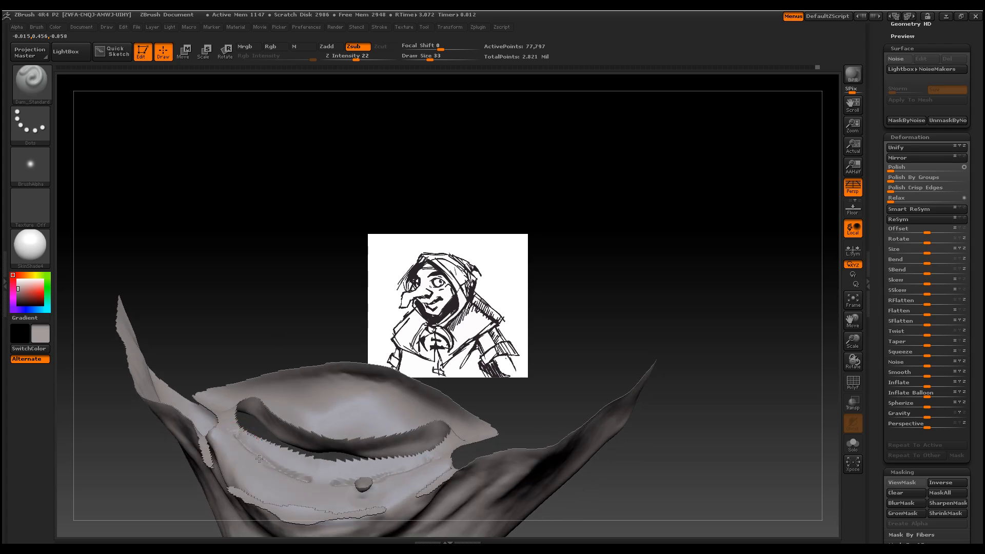
Smooth the groove between the lower gum and lip, and recarve it from the mouth corner toward the middle
{"action": "left_click_drag", "start_coordinate": [239, 443], "coordinate": [307, 483], "text": "shift"}
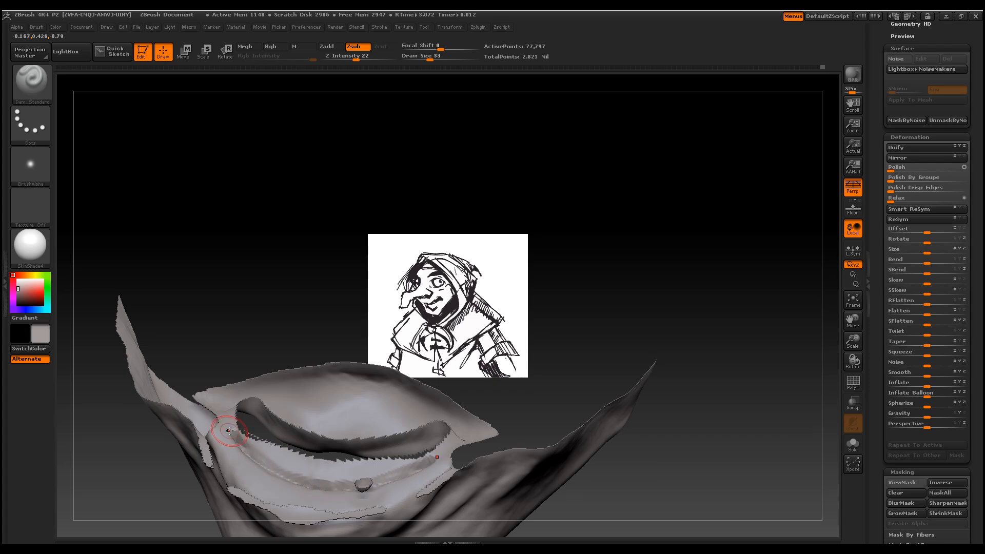
{"action": "left_click_drag", "start_coordinate": [236, 439], "coordinate": [325, 489], "text": "shift"}
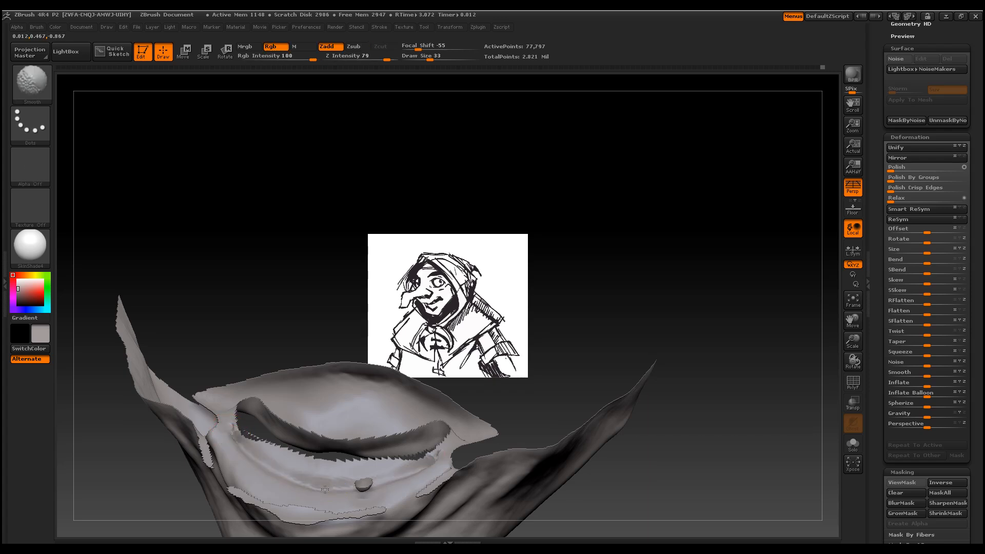
{"action": "mouse_move", "coordinate": [611, 334]}
{"action": "left_mouse_down"}
{"action": "mouse_move", "coordinate": [614, 297]}
{"action": "mouse_move", "coordinate": [600, 277]}
{"action": "mouse_move", "coordinate": [610, 274]}
{"action": "mouse_move", "coordinate": [611, 328]}
{"action": "mouse_move", "coordinate": [592, 349]}
{"action": "left_mouse_up"}
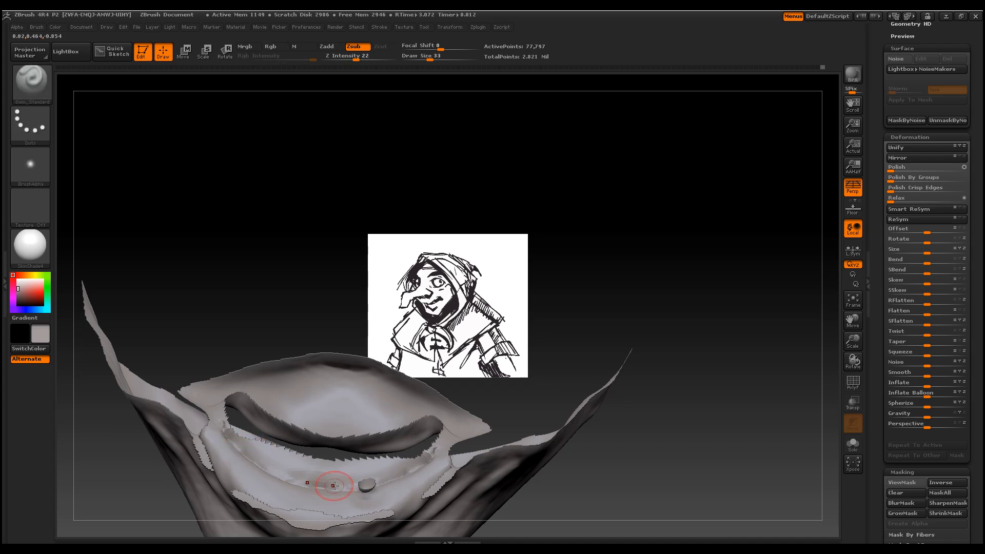
{"action": "left_click_drag", "start_coordinate": [237, 448], "coordinate": [303, 486]}
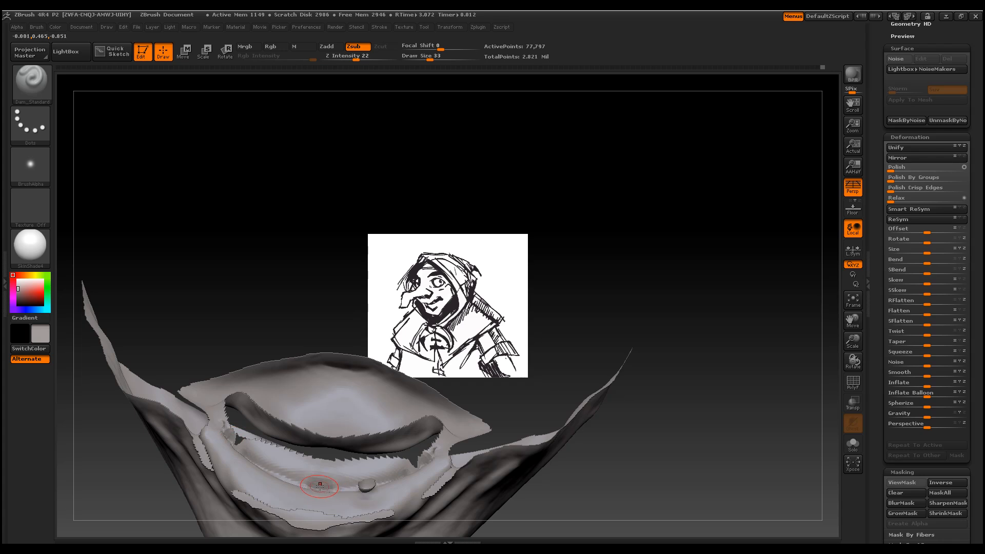
Unhide the whole head, check the mouth from several angles, and frame the full bust from the front
{"action": "key", "text": "ctrl+shift"}
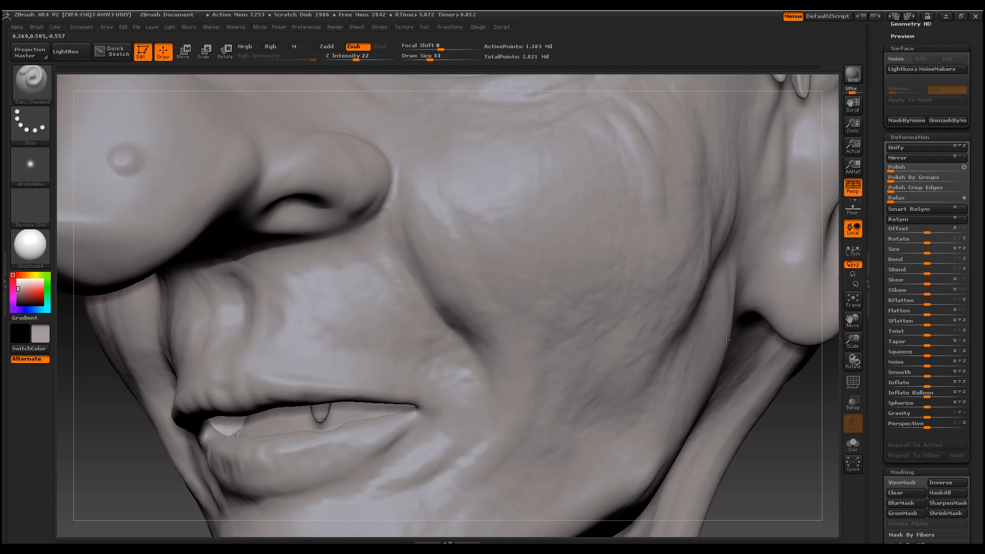
{"action": "mouse_move", "coordinate": [726, 340]}
{"action": "right_mouse_down"}
{"action": "mouse_move", "coordinate": [738, 338]}
{"action": "mouse_move", "coordinate": [753, 384]}
{"action": "right_mouse_up"}
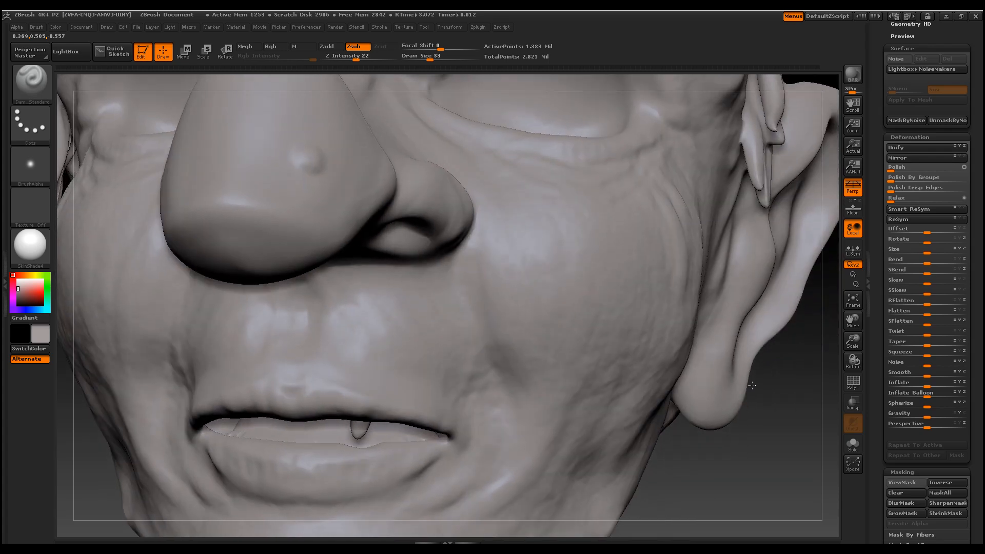
{"action": "right_click_drag", "start_coordinate": [745, 441], "coordinate": [759, 462]}
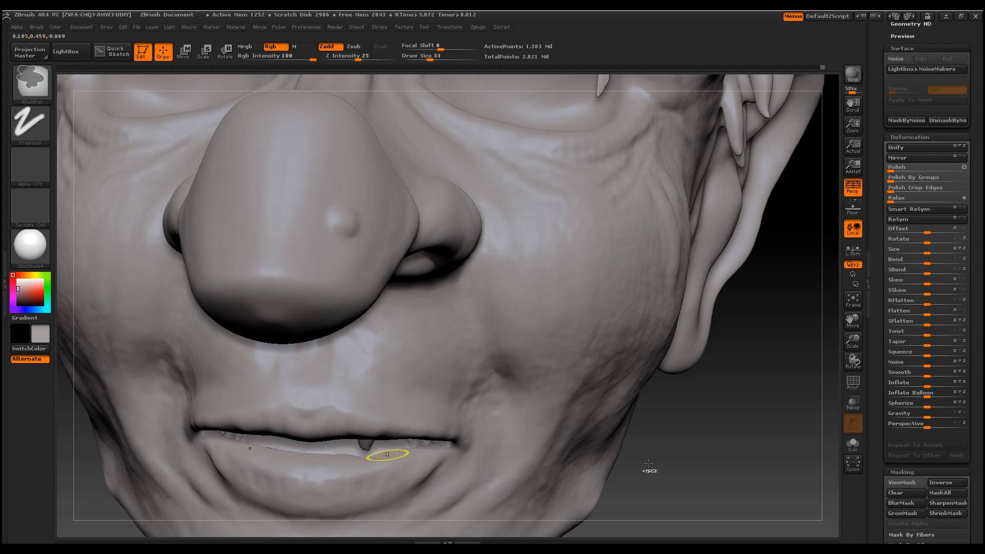
{"action": "key", "text": "f"}
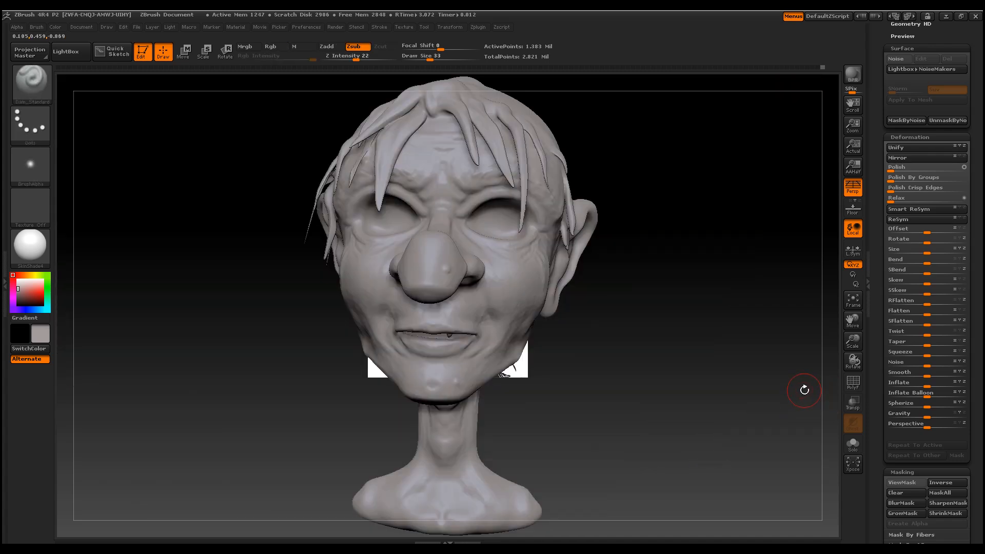
{"action": "mouse_move", "coordinate": [730, 377]}
{"action": "right_mouse_down"}
{"action": "mouse_move", "coordinate": [708, 374]}
{"action": "mouse_move", "coordinate": [707, 346]}
{"action": "mouse_move", "coordinate": [749, 366]}
{"action": "mouse_move", "coordinate": [718, 378]}
{"action": "right_mouse_up"}
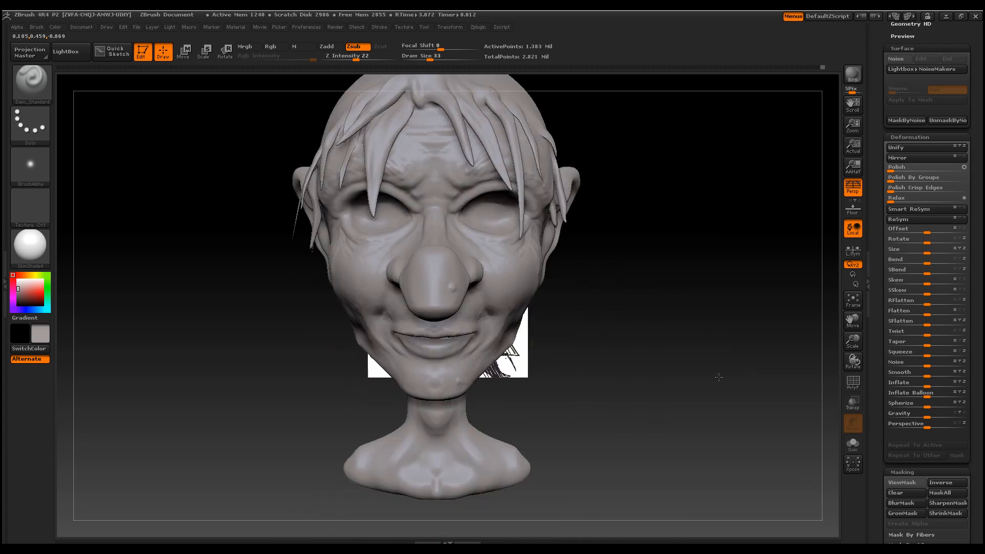
Make the hood and eyeball subtools visible and set the PM3D_Sphere3D1 eyeballs as the active subtool
{"action": "scroll", "coordinate": [980, 210], "scroll_direction": "up", "scroll_amount": 15}
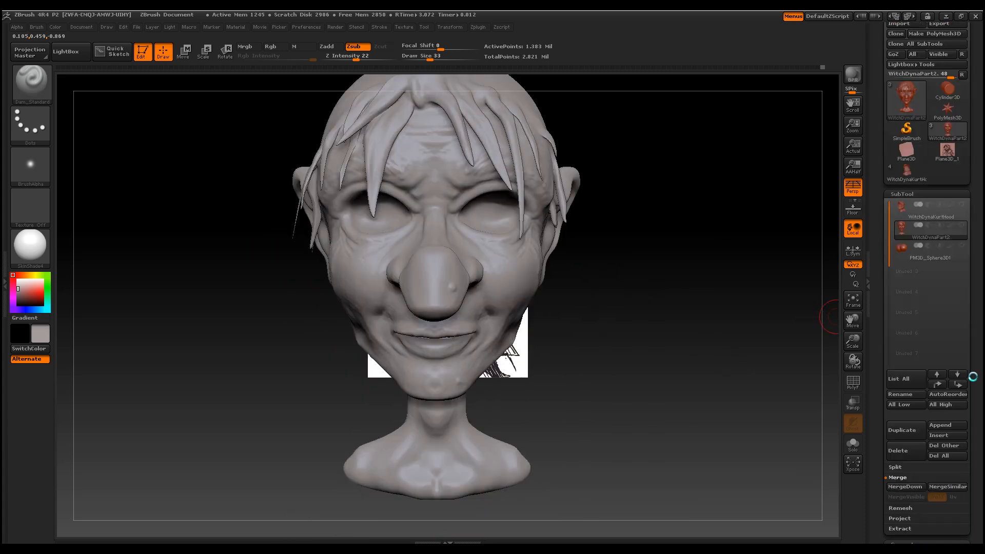
{"action": "left_click", "coordinate": [962, 219]}
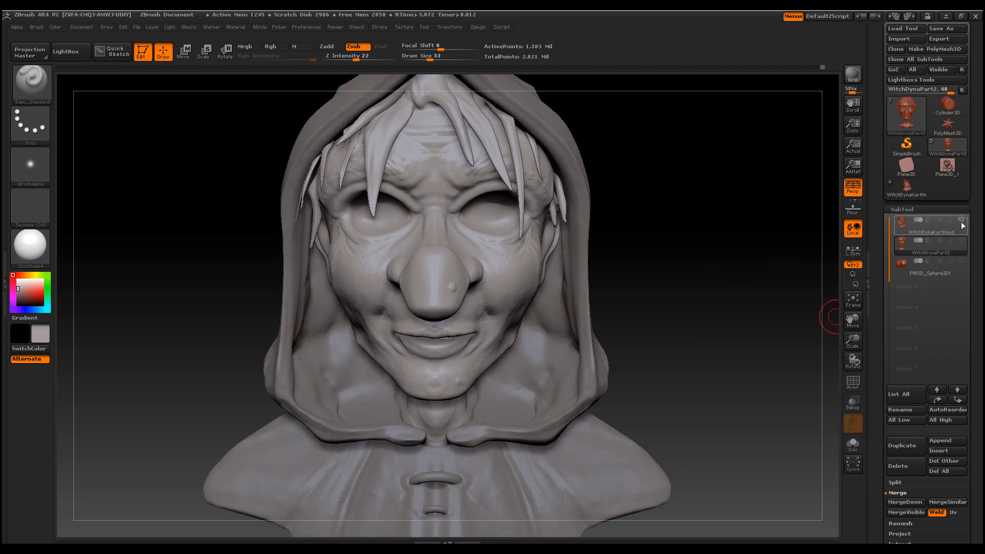
{"action": "left_click", "coordinate": [962, 260]}
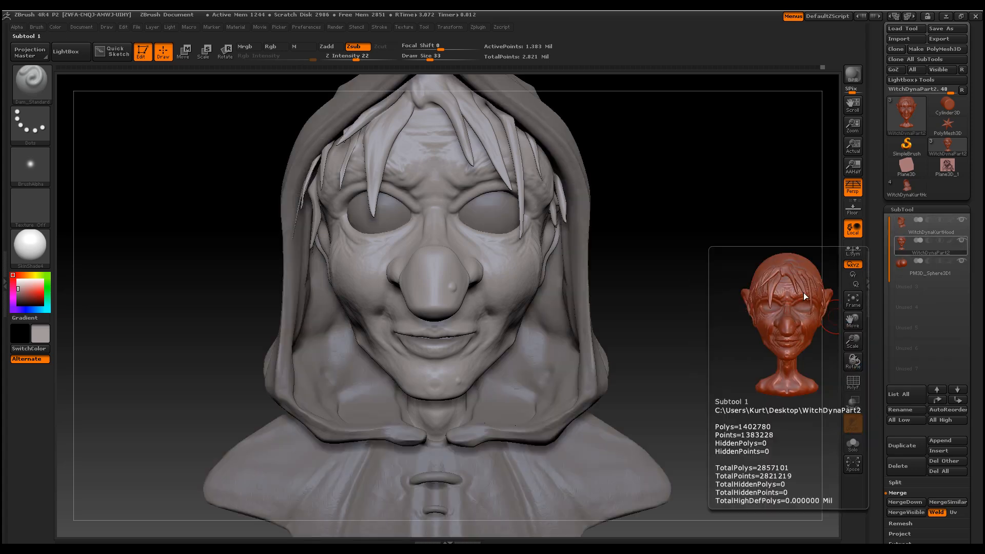
{"action": "left_click_drag", "start_coordinate": [700, 316], "coordinate": [722, 300]}
{"action": "left_click_drag", "start_coordinate": [744, 306], "coordinate": [726, 318]}
{"action": "left_click_drag", "start_coordinate": [765, 354], "coordinate": [729, 371]}
{"action": "left_click", "coordinate": [945, 271]}
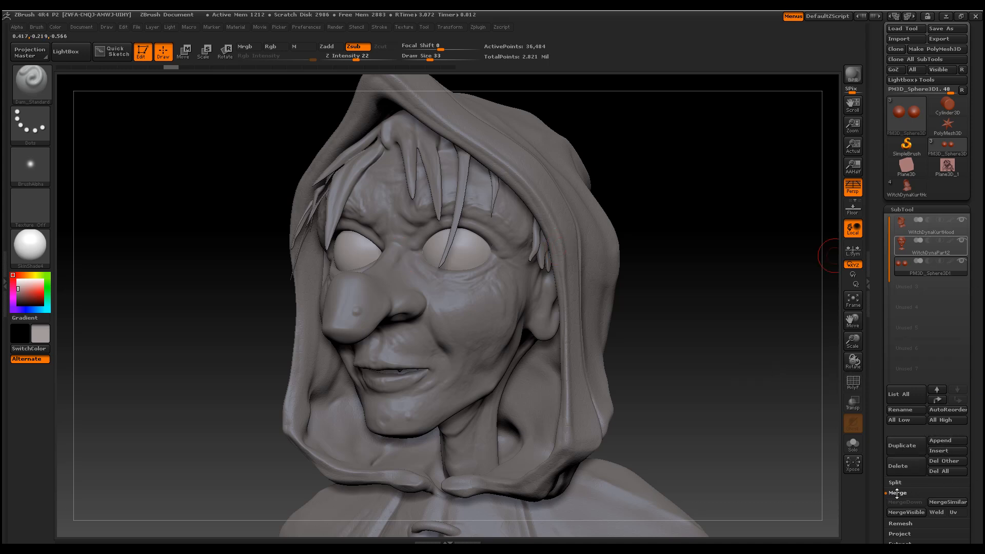
{"action": "left_click_drag", "start_coordinate": [979, 513], "coordinate": [887, 424]}
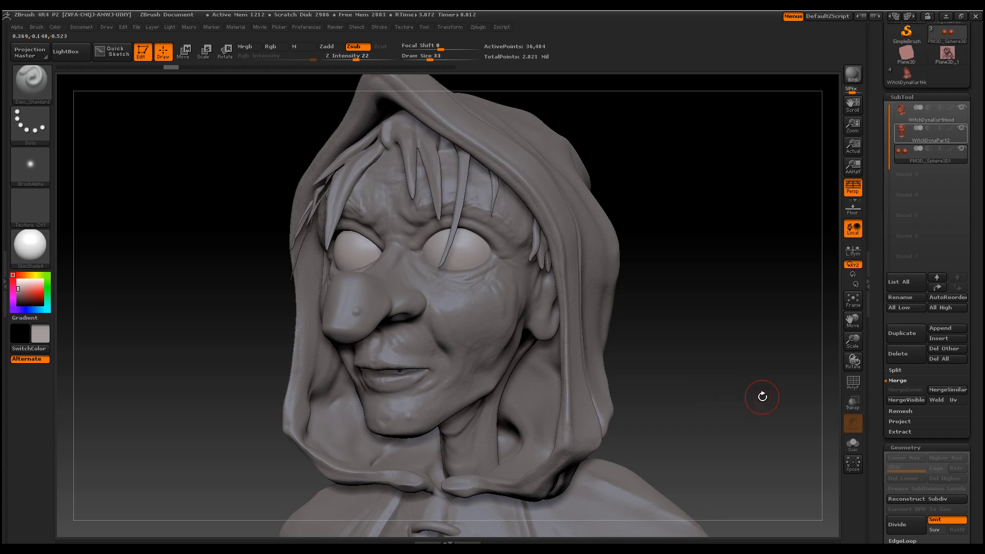
{"action": "left_click_drag", "start_coordinate": [976, 437], "coordinate": [924, 238]}
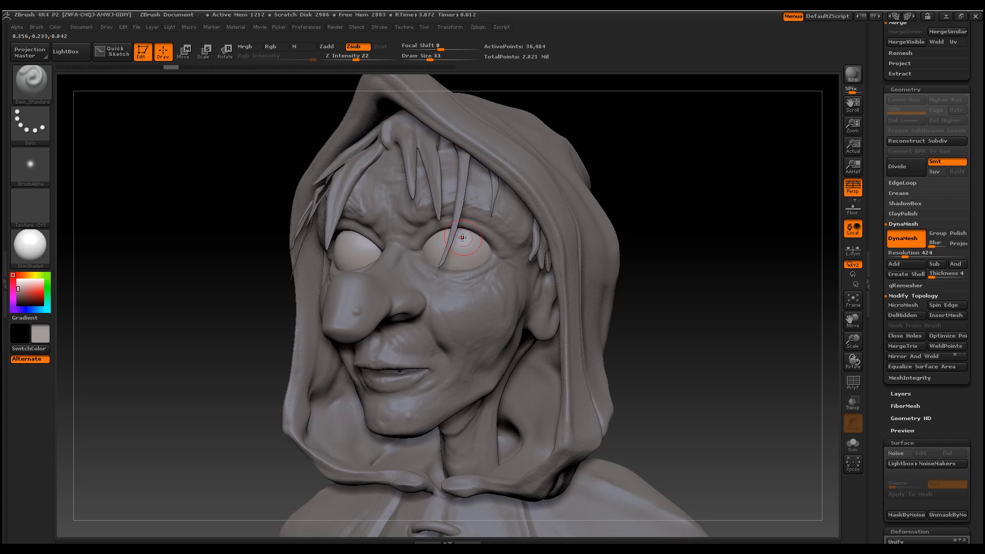
{"action": "mouse_move", "coordinate": [696, 280]}
{"action": "left_mouse_down"}
{"action": "mouse_move", "coordinate": [704, 282]}
{"action": "mouse_move", "coordinate": [668, 280]}
{"action": "left_mouse_up"}
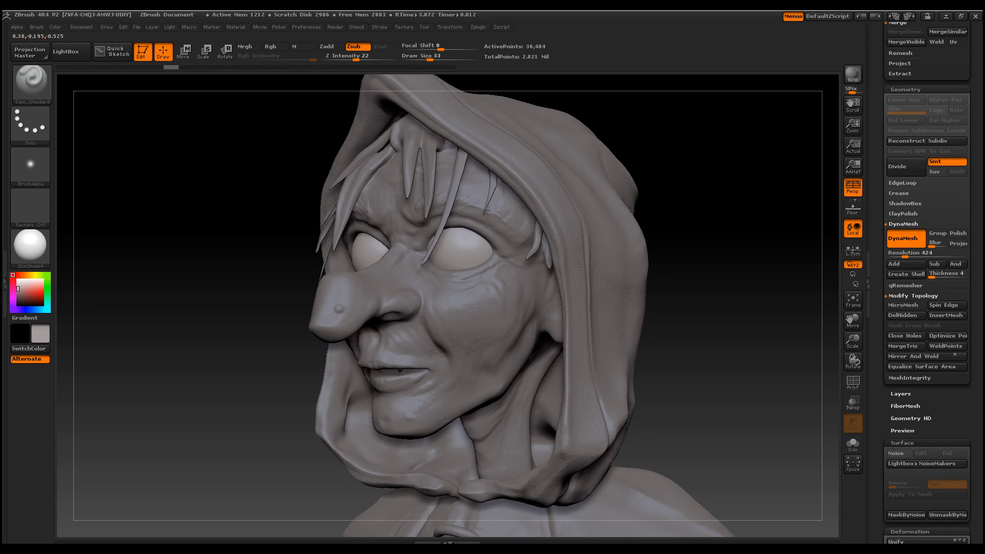
{"action": "left_click_drag", "start_coordinate": [739, 325], "coordinate": [756, 325]}
{"action": "left_click_drag", "start_coordinate": [976, 123], "coordinate": [976, 185]}
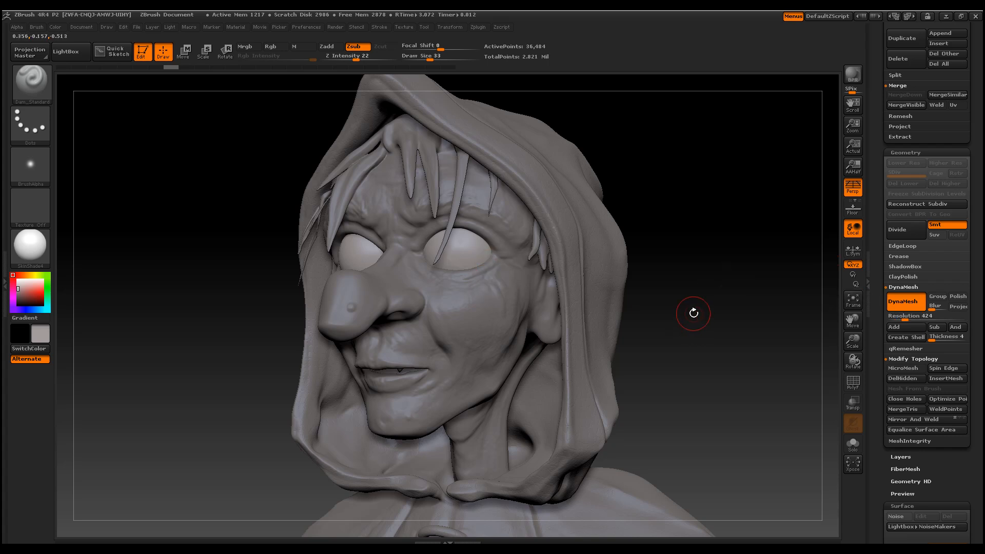
Mask a round iris area on the character's left eyeball with the MaskPen brush at draw size 31
{"action": "key", "text": "shift"}
{"action": "mouse_move", "coordinate": [746, 320]}
{"action": "left_mouse_down", "text": "shift"}
{"action": "mouse_move", "coordinate": [681, 298]}
{"action": "mouse_move", "coordinate": [708, 302]}
{"action": "left_mouse_up", "text": "shift"}
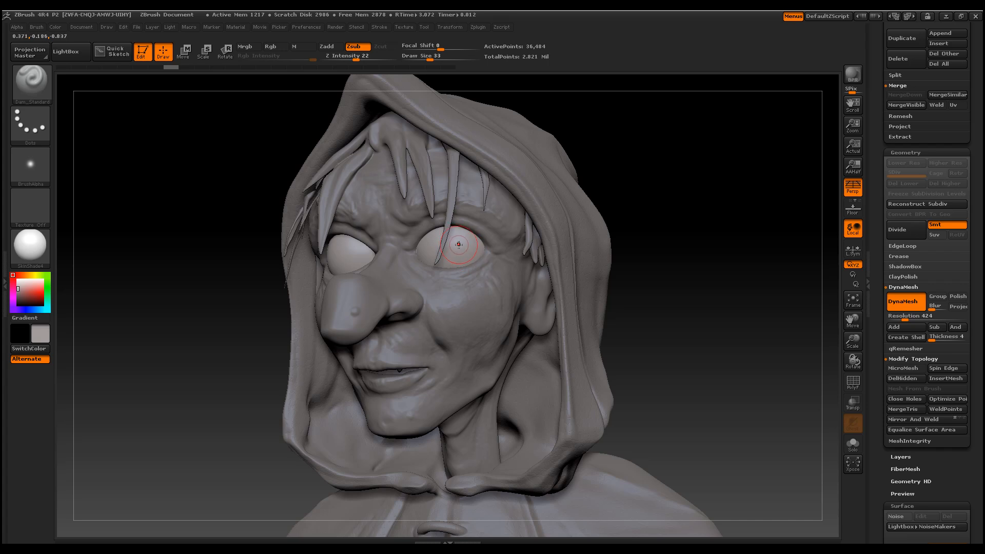
{"action": "key", "text": "space"}
{"action": "left_click_drag", "start_coordinate": [460, 246], "coordinate": [458, 246]}
{"action": "key", "text": "space"}
{"action": "left_click_drag", "start_coordinate": [458, 246], "coordinate": [456, 246]}
{"action": "key", "text": "ctrl"}
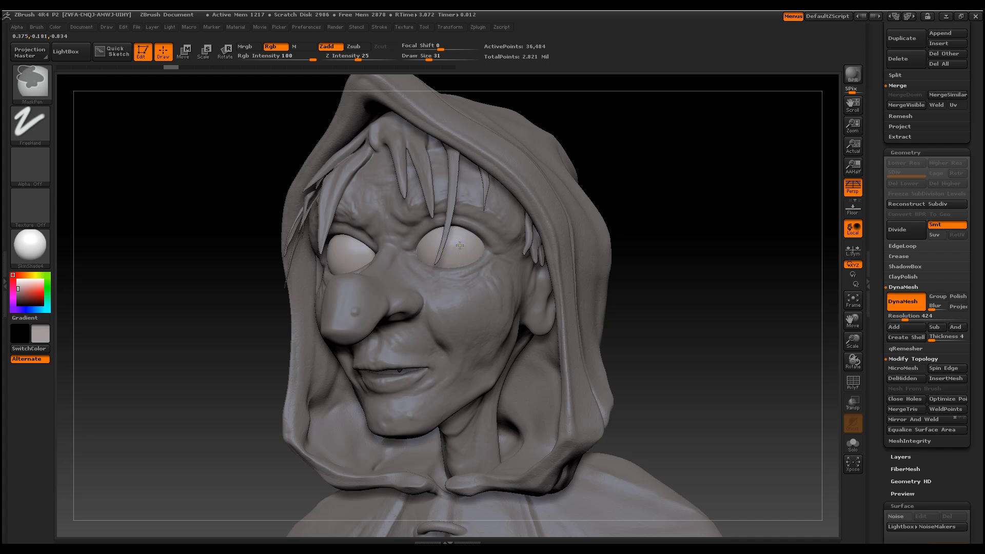
{"action": "left_click_drag", "start_coordinate": [460, 246], "coordinate": [460, 245], "text": "ctrl"}
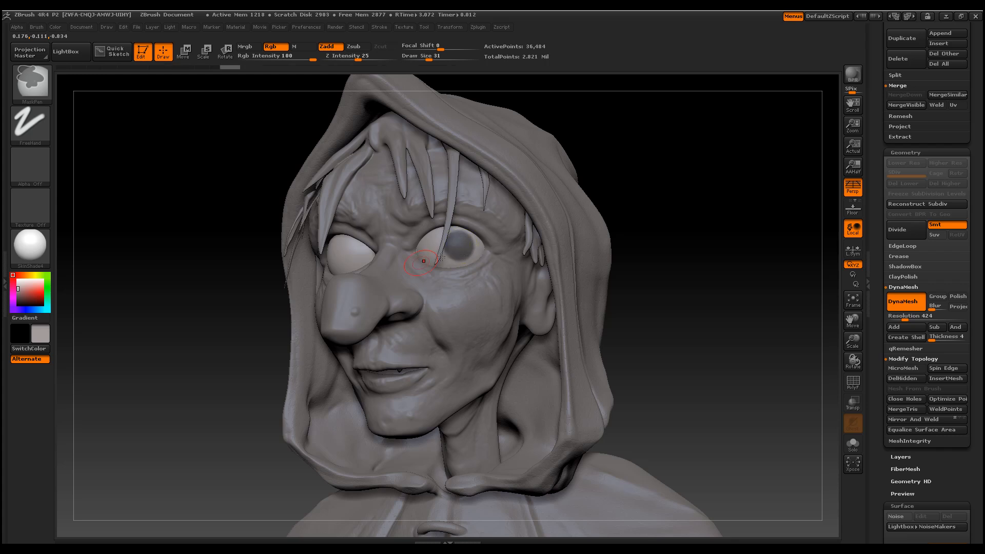
Mask a matching round iris area on the character's right eyeball and bring up the deformation and masking options
{"action": "key", "text": "ctrl"}
{"action": "left_click", "coordinate": [353, 254], "text": "ctrl"}
{"action": "left_click", "coordinate": [354, 252], "text": "ctrl"}
{"action": "left_click", "coordinate": [354, 251], "text": "ctrl"}
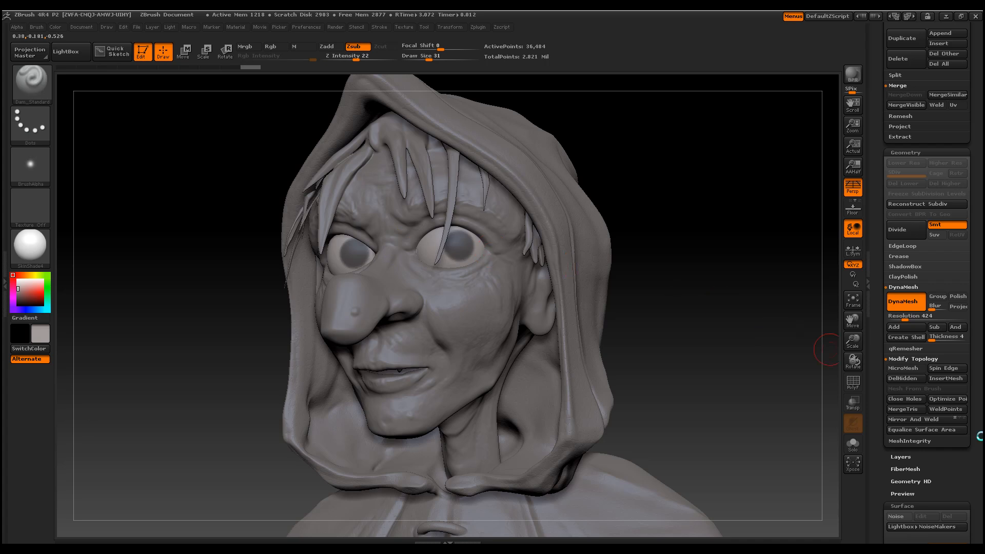
{"action": "scroll", "coordinate": [978, 436], "scroll_direction": "down", "scroll_amount": 10}
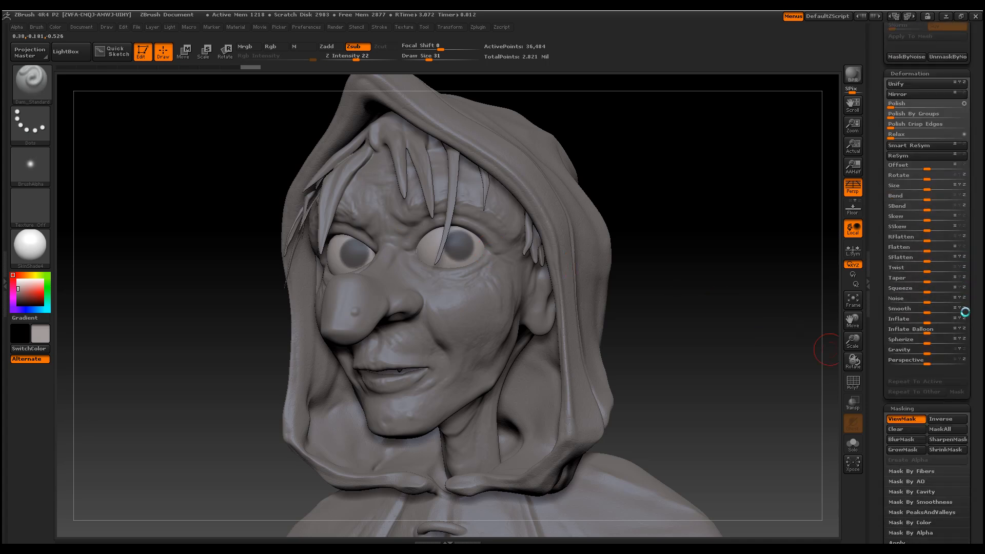
Invert the eyeball mask and reshape both iris areas with a negative Inflate Balloon deformation
{"action": "scroll", "coordinate": [965, 312], "scroll_direction": "down", "scroll_amount": 1}
{"action": "left_click", "coordinate": [949, 389]}
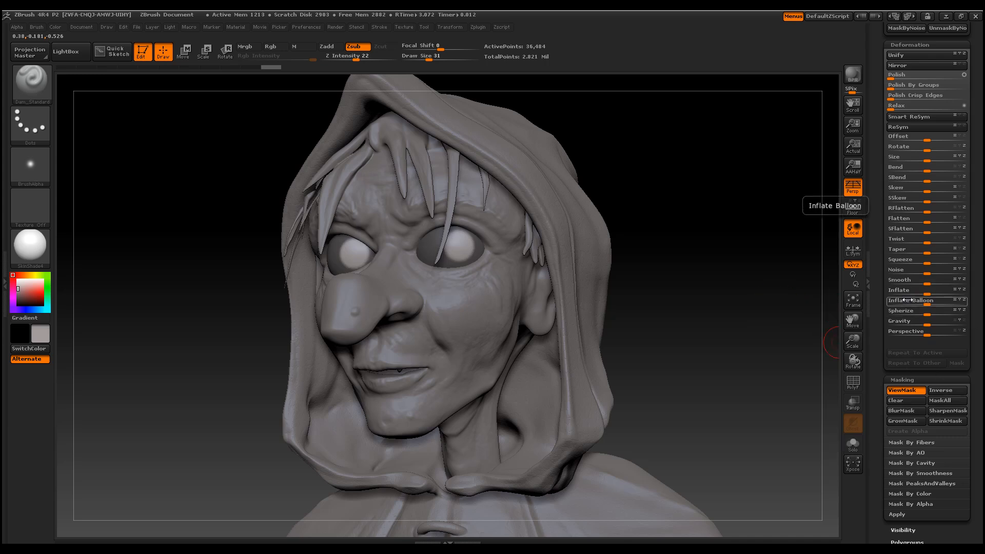
{"action": "left_click_drag", "start_coordinate": [926, 304], "coordinate": [919, 301]}
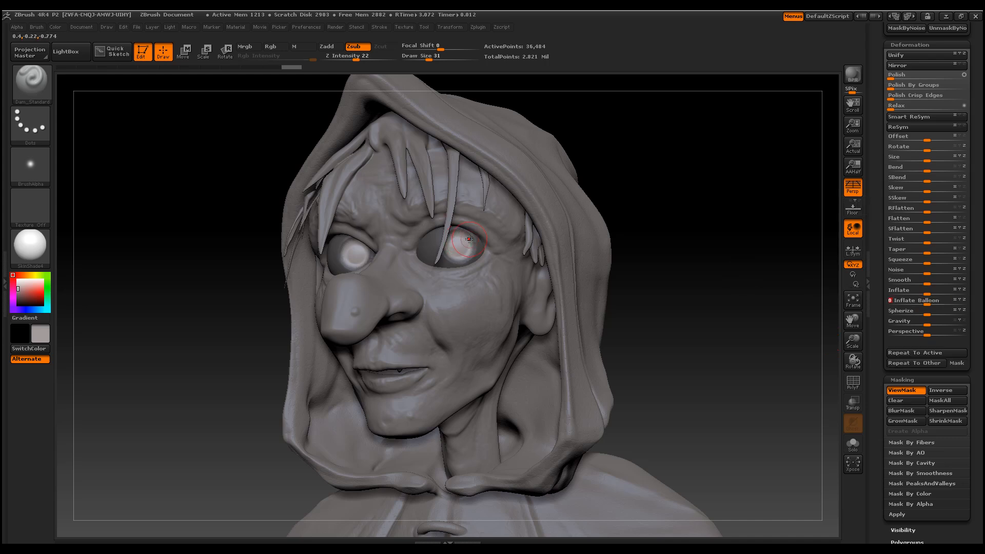
Smooth the iris surfaces on both eyeballs and clear the mask
{"action": "key", "text": "shift"}
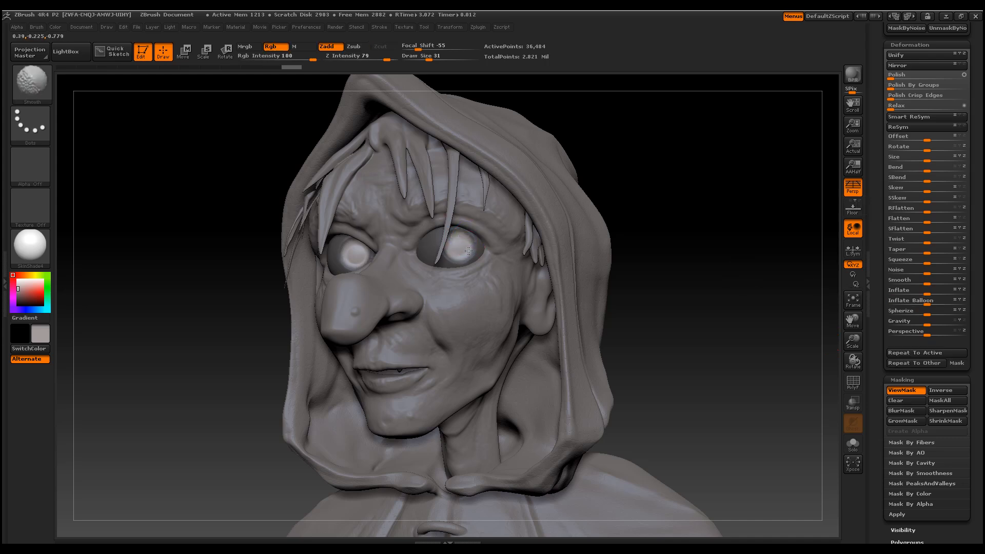
{"action": "left_click_drag", "start_coordinate": [467, 237], "coordinate": [456, 247], "text": "shift"}
{"action": "left_click_drag", "start_coordinate": [359, 250], "coordinate": [359, 256], "text": "shift"}
{"action": "mouse_move", "coordinate": [711, 315]}
{"action": "left_mouse_down"}
{"action": "mouse_move", "coordinate": [750, 313]}
{"action": "mouse_move", "coordinate": [710, 317]}
{"action": "mouse_move", "coordinate": [715, 323]}
{"action": "left_mouse_up"}
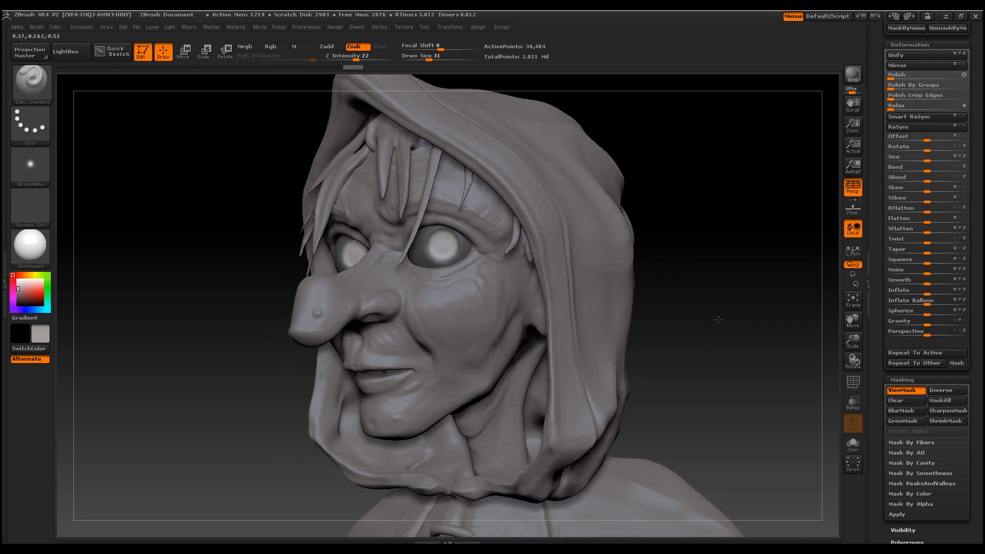
{"action": "left_click", "coordinate": [916, 399]}
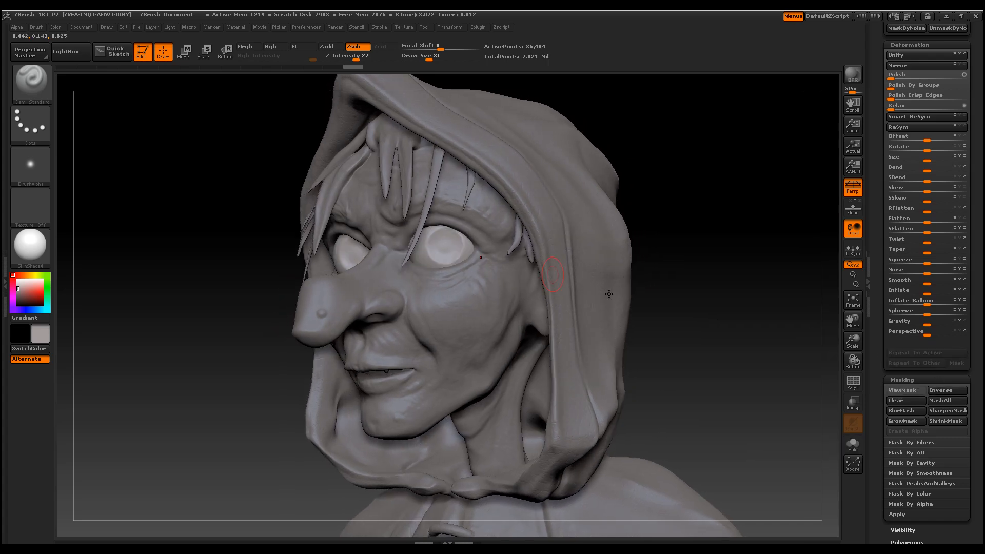
Mask a small round pupil at the centre of each iris with the MaskPen brush at draw size 16
{"action": "key", "text": "space"}
{"action": "left_click_drag", "start_coordinate": [444, 245], "coordinate": [442, 245]}
{"action": "key", "text": "ctrl"}
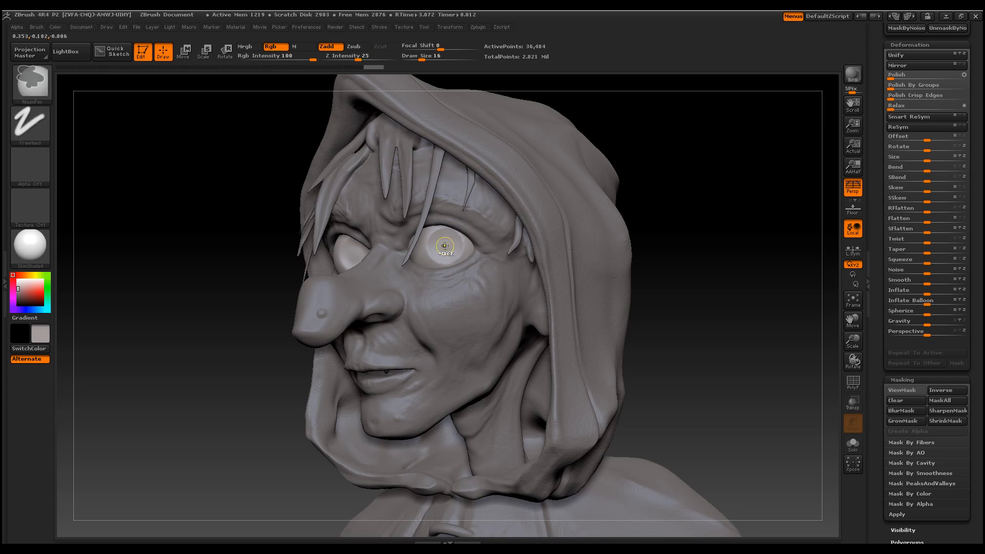
{"action": "key", "text": "ctrl+h"}
{"action": "left_click", "coordinate": [445, 245], "text": "ctrl"}
{"action": "key", "text": "ctrl"}
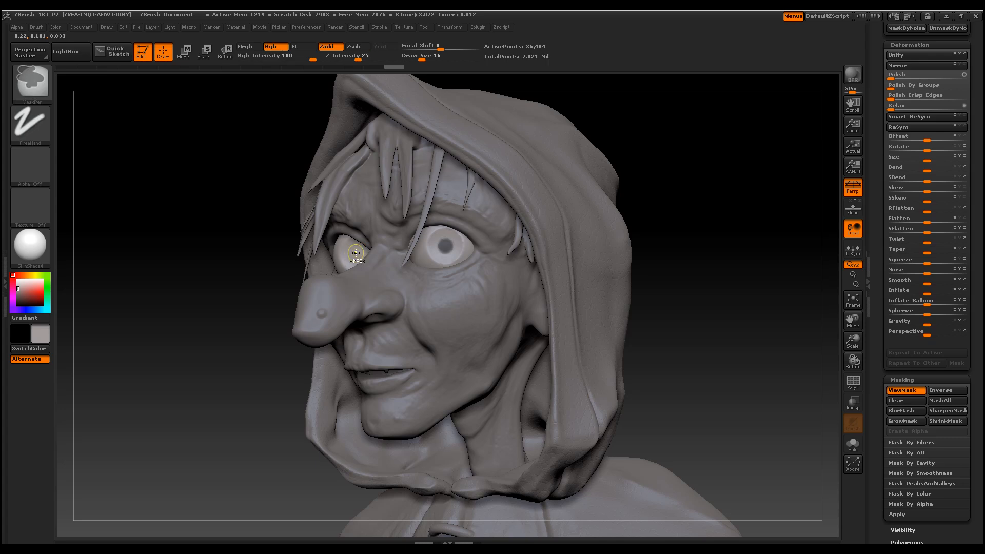
{"action": "left_click", "coordinate": [356, 253], "text": "ctrl"}
{"action": "left_click_drag", "start_coordinate": [719, 318], "coordinate": [727, 318]}
{"action": "left_click", "coordinate": [454, 246], "text": "ctrl"}
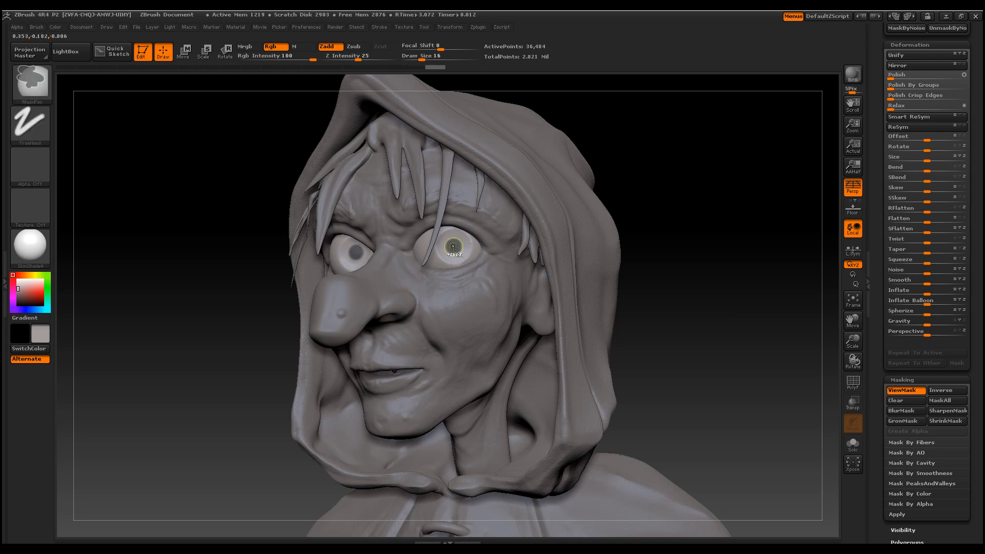
Invert the pupil mask and sink both pupils with an Inflate deformation of about -62
{"action": "left_click", "coordinate": [943, 390]}
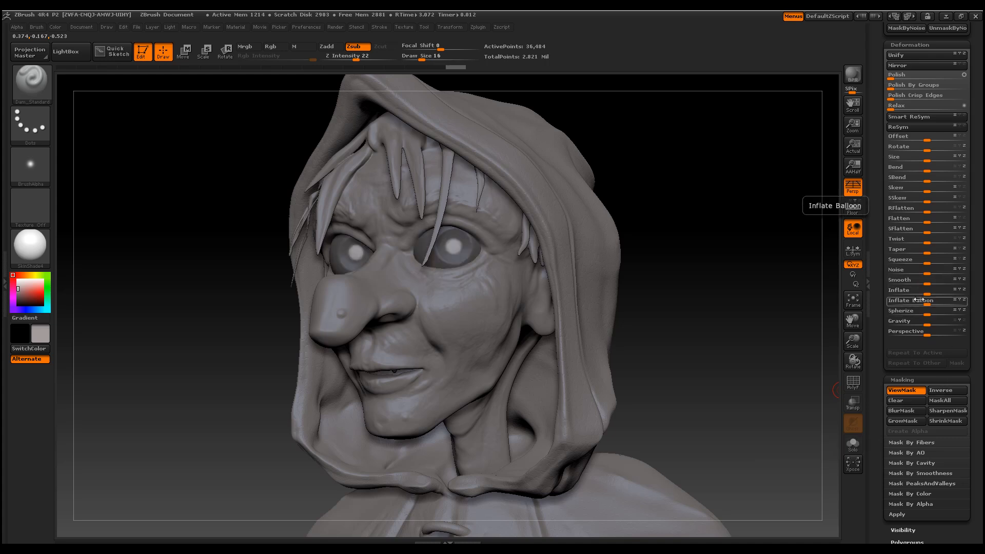
{"action": "left_click_drag", "start_coordinate": [921, 293], "coordinate": [905, 290]}
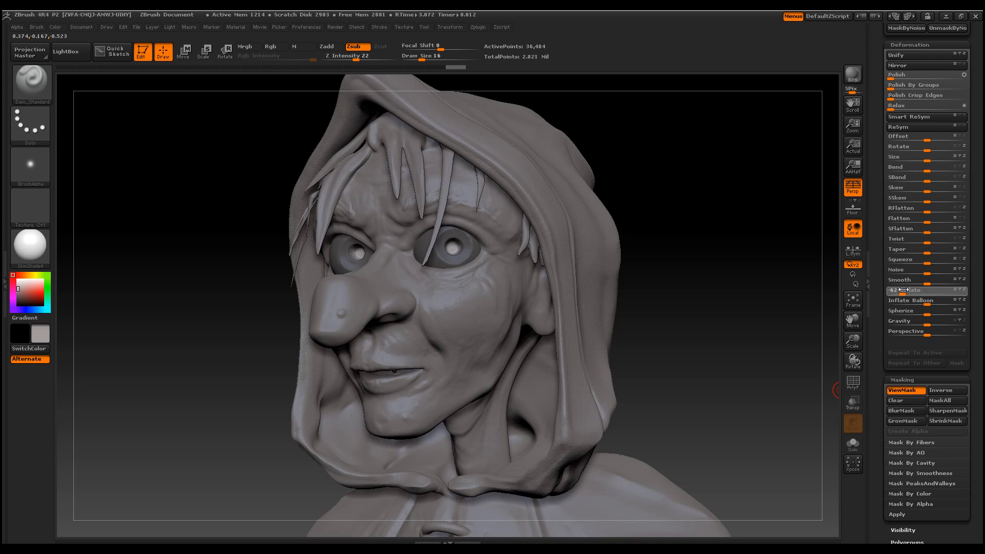
{"action": "left_click_drag", "start_coordinate": [771, 267], "coordinate": [771, 267]}
Smooth the pupil on the character's right eye and clear the mask
{"action": "key", "text": "shift"}
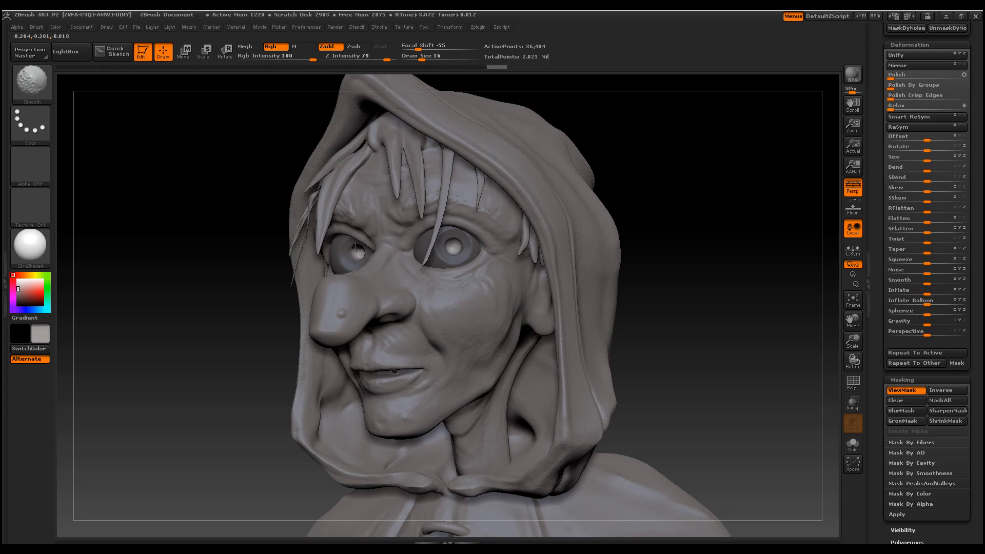
{"action": "left_click_drag", "start_coordinate": [354, 253], "coordinate": [357, 253], "text": "shift"}
{"action": "left_click", "coordinate": [899, 400]}
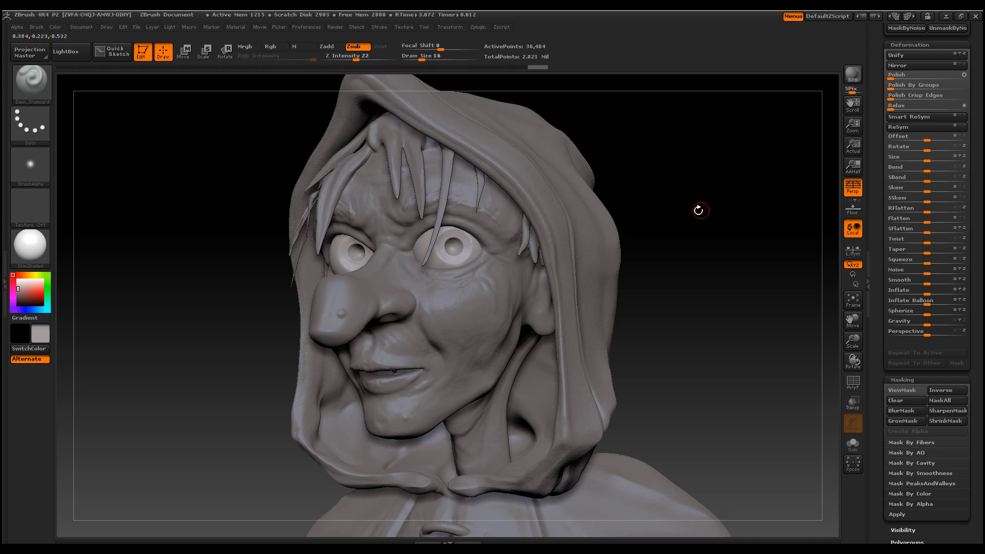
Zoom out to the whole bust and examine the eyes and hood from the front, three-quarter and side views
{"action": "key", "text": "Down"}
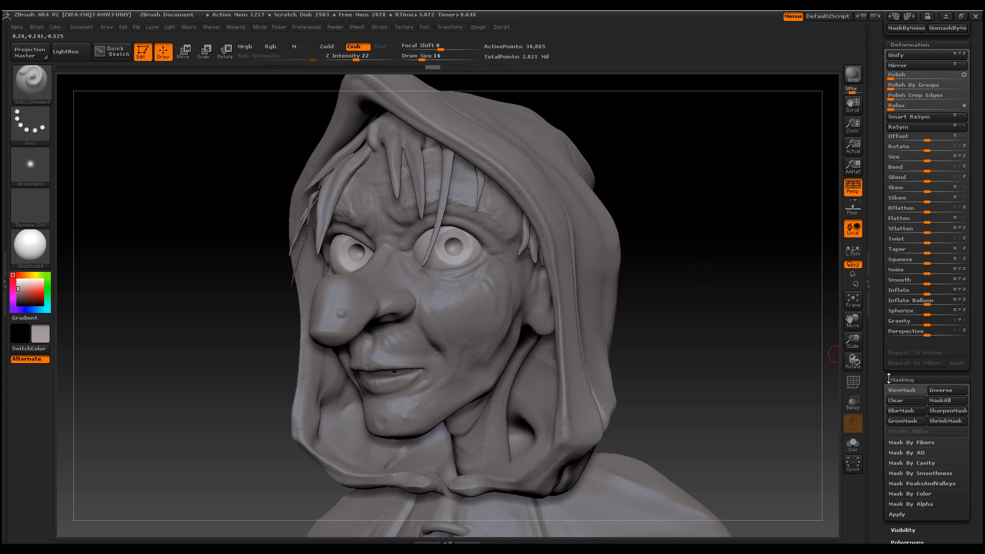
{"action": "left_click_drag", "start_coordinate": [853, 340], "coordinate": [848, 323]}
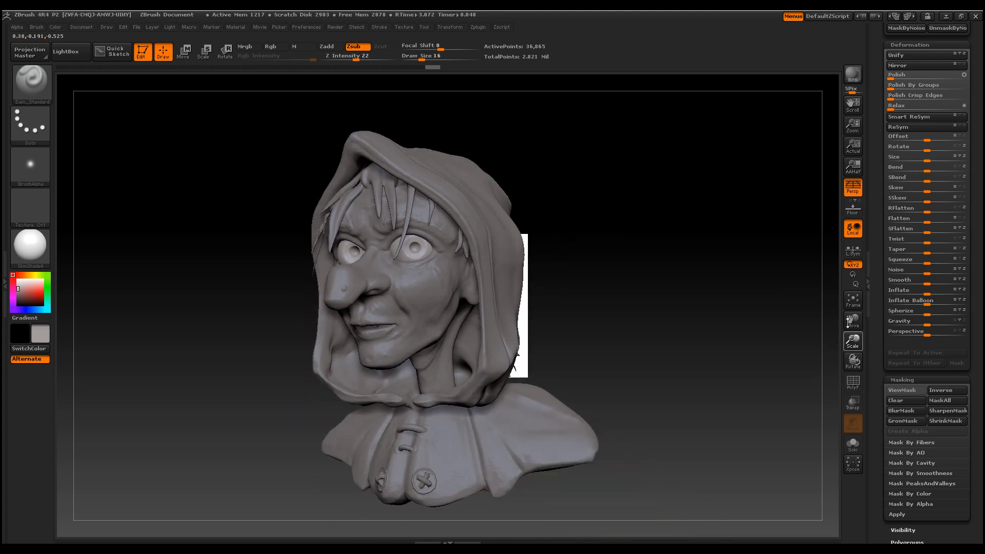
{"action": "mouse_move", "coordinate": [635, 297]}
{"action": "left_mouse_down"}
{"action": "mouse_move", "coordinate": [653, 292]}
{"action": "mouse_move", "coordinate": [611, 294]}
{"action": "mouse_move", "coordinate": [677, 292]}
{"action": "mouse_move", "coordinate": [634, 291]}
{"action": "mouse_move", "coordinate": [659, 282]}
{"action": "mouse_move", "coordinate": [637, 287]}
{"action": "left_mouse_up"}
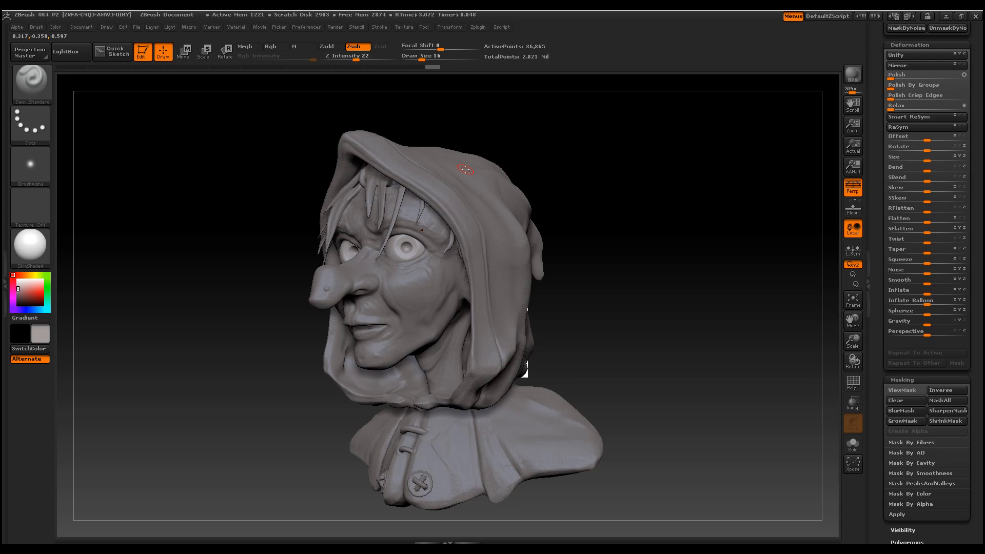
{"action": "mouse_move", "coordinate": [610, 240]}
{"action": "left_mouse_down"}
{"action": "mouse_move", "coordinate": [626, 240]}
{"action": "mouse_move", "coordinate": [612, 237]}
{"action": "left_mouse_up"}
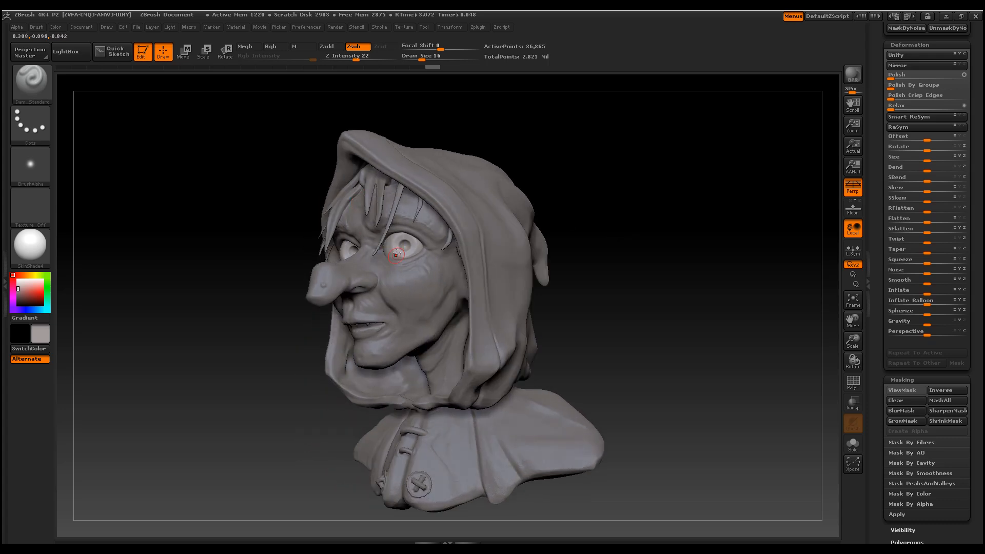
{"action": "left_click_drag", "start_coordinate": [607, 282], "coordinate": [611, 288]}
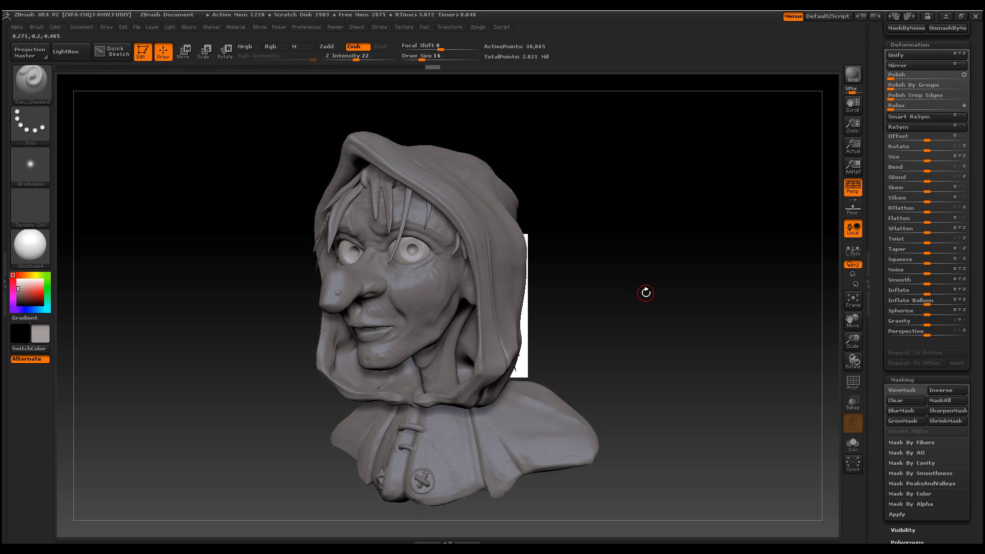
{"action": "left_click_drag", "start_coordinate": [645, 293], "coordinate": [643, 294]}
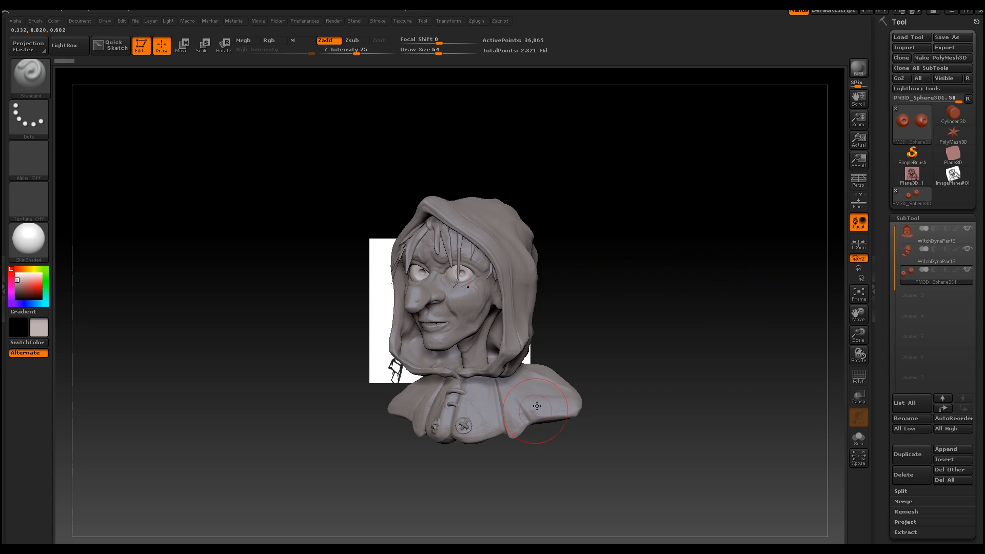
{"action": "left_click_drag", "start_coordinate": [635, 316], "coordinate": [567, 316]}
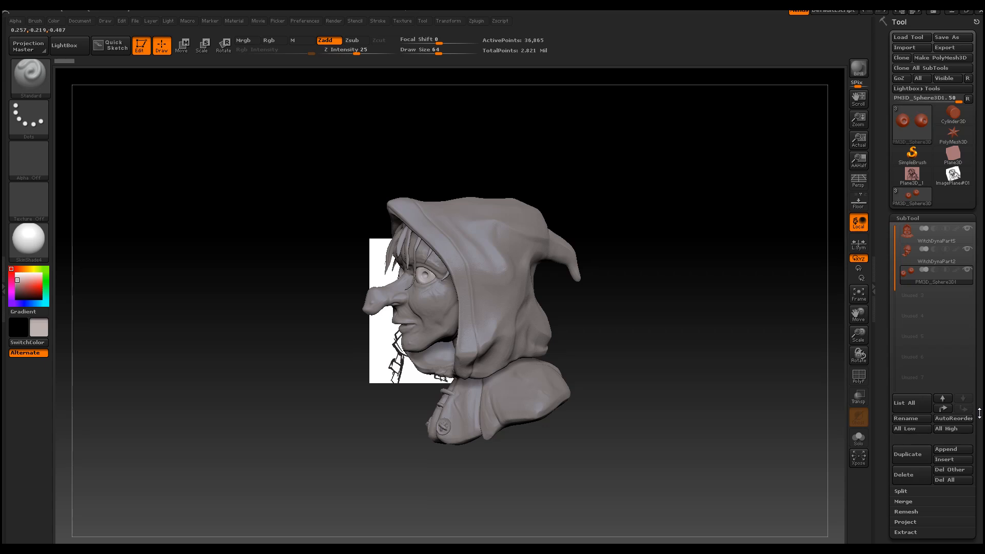
{"action": "mouse_move", "coordinate": [699, 279]}
{"action": "left_mouse_down"}
{"action": "mouse_move", "coordinate": [706, 288]}
{"action": "mouse_move", "coordinate": [722, 276]}
{"action": "mouse_move", "coordinate": [690, 276]}
{"action": "left_mouse_up"}
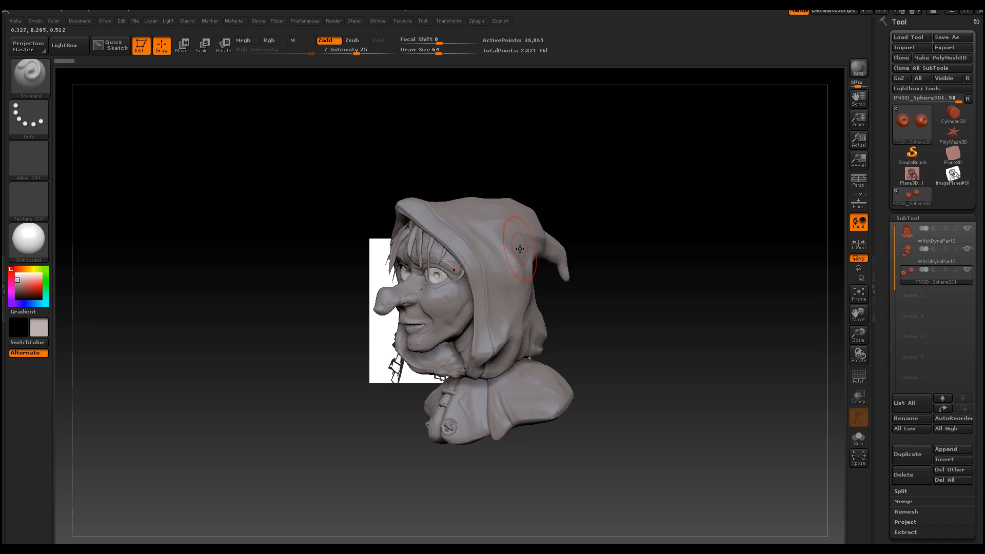
{"action": "left_click_drag", "start_coordinate": [640, 308], "coordinate": [666, 306]}
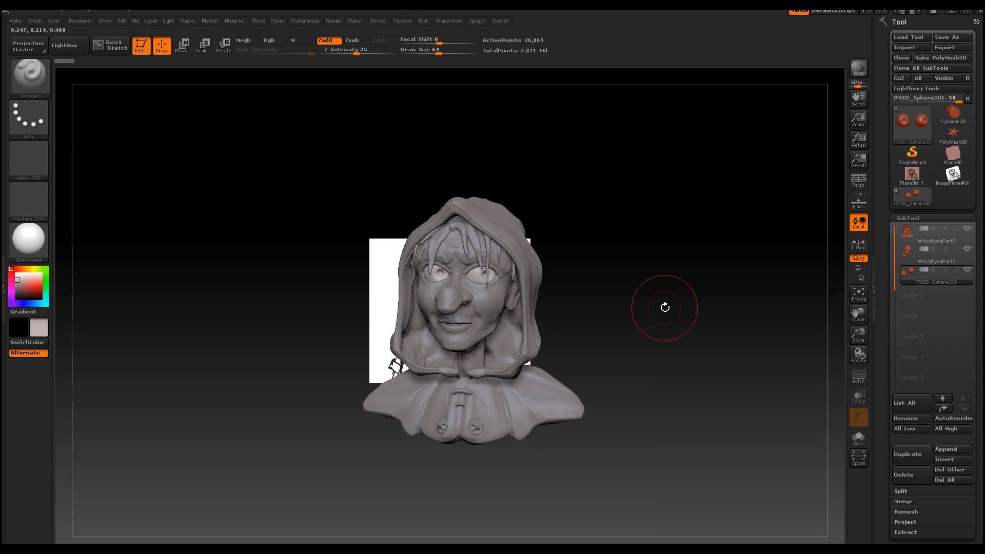
{"action": "left_click_drag", "start_coordinate": [679, 301], "coordinate": [656, 297]}
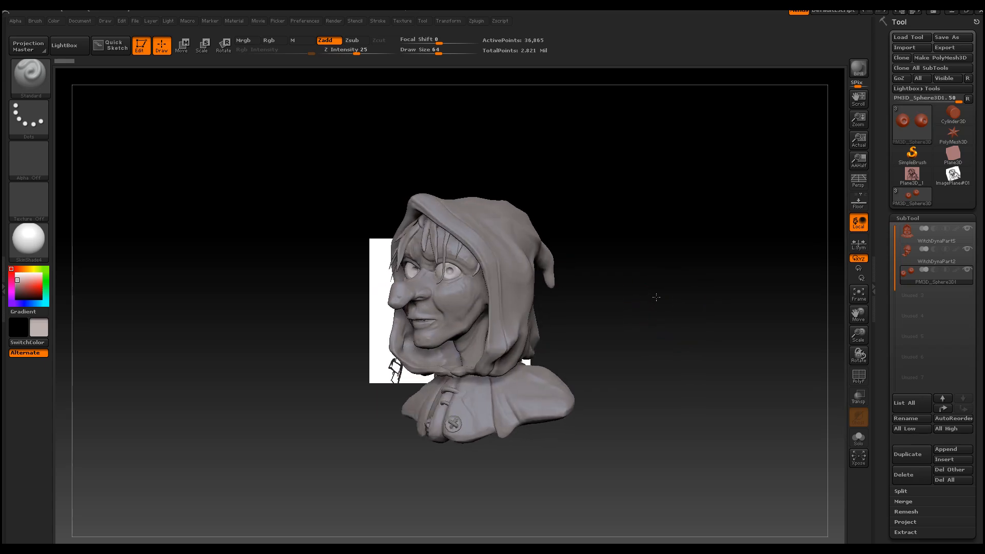
Make the WitchDynaPart5 hood the active subtool, hide the head and eyeballs, and frame the hood in three-quarter view
{"action": "left_click", "coordinate": [964, 240]}
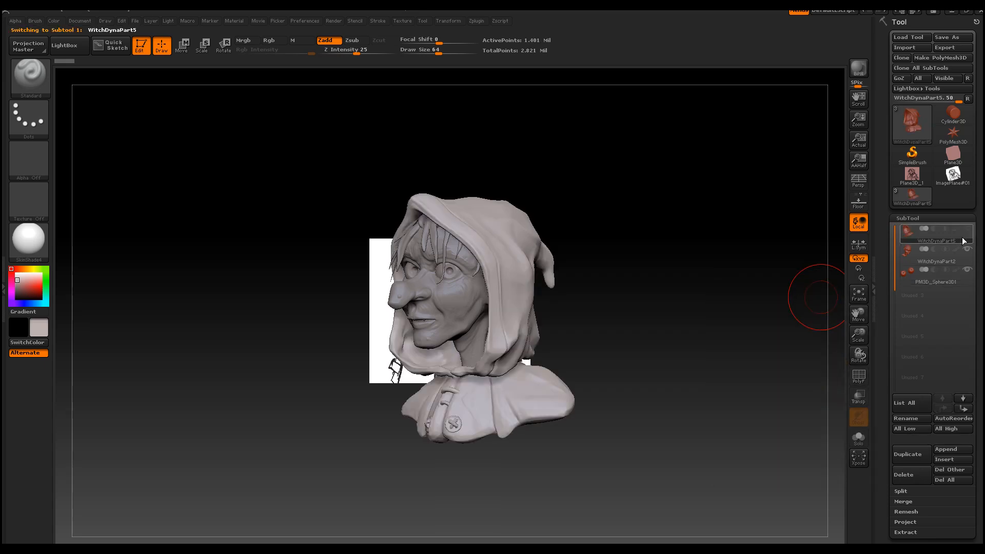
{"action": "mouse_move", "coordinate": [964, 239]}
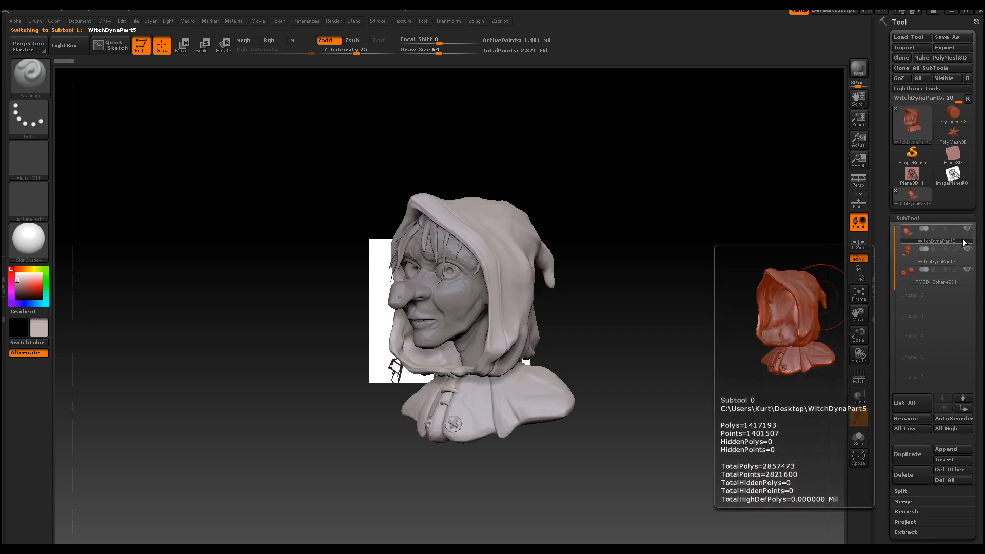
{"action": "left_click", "coordinate": [967, 250]}
{"action": "left_click", "coordinate": [968, 270]}
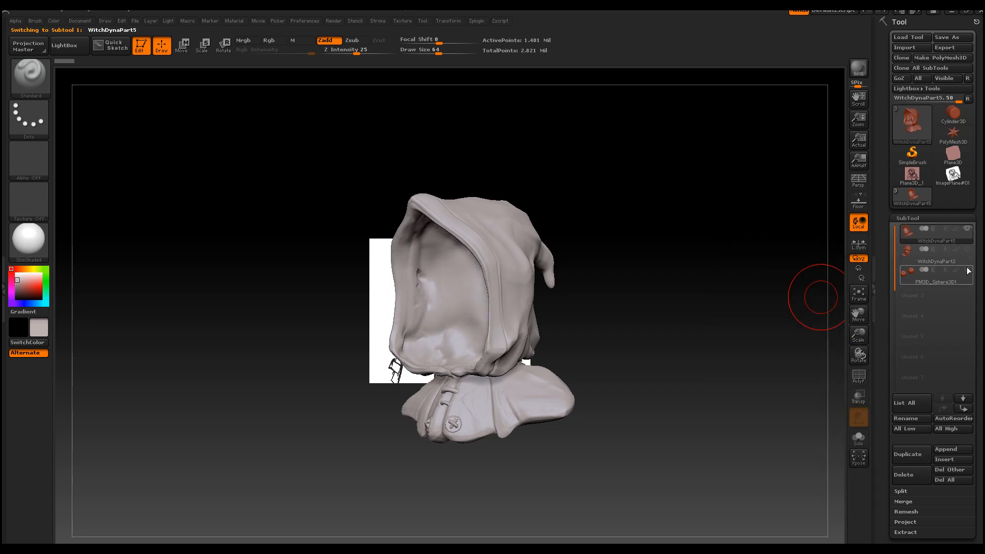
{"action": "key", "text": "f"}
{"action": "left_click_drag", "start_coordinate": [667, 324], "coordinate": [686, 340]}
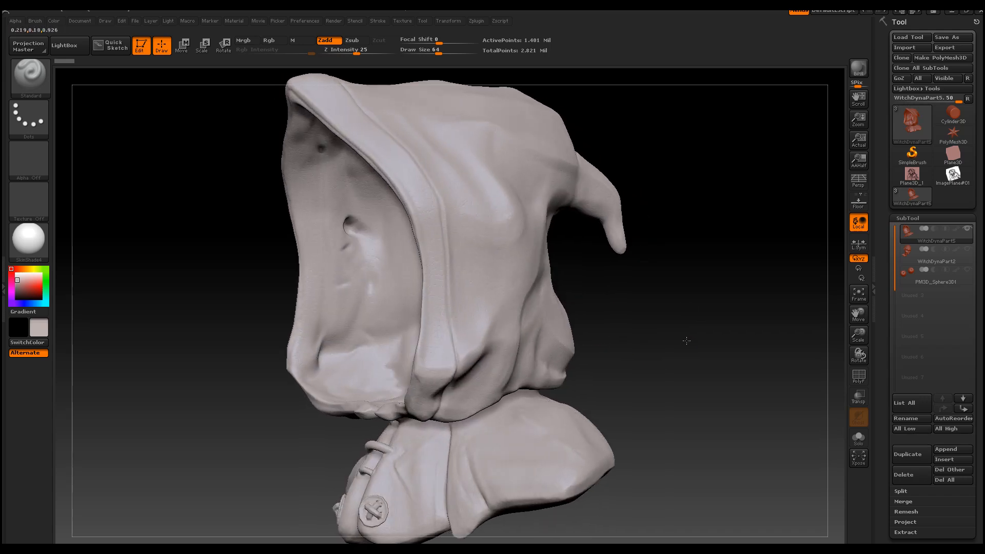
Preview the hood's existing cracked surface noise, check its NoiseMaker settings without changing them, and delete that noise
{"action": "scroll", "coordinate": [908, 296], "scroll_direction": "down", "scroll_amount": 5}
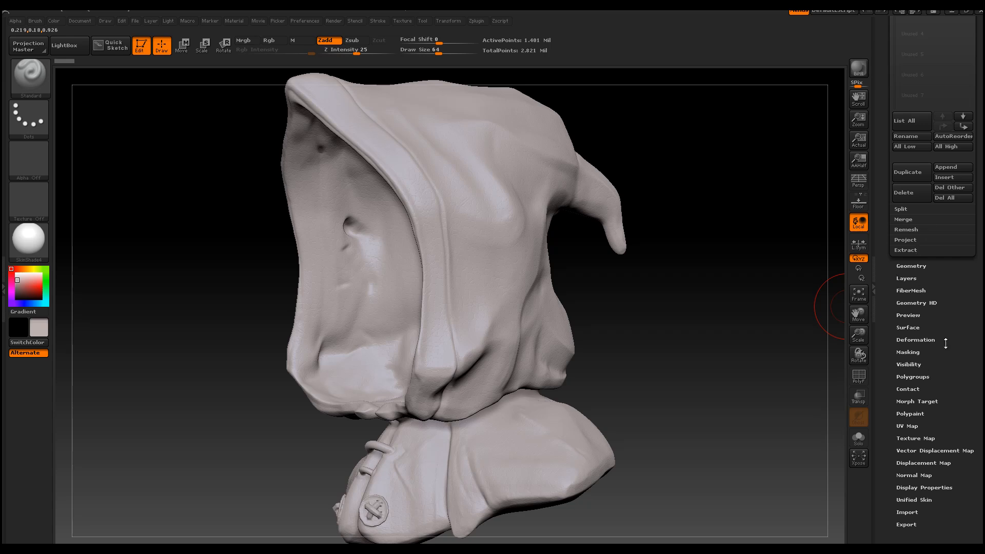
{"action": "scroll", "coordinate": [946, 343], "scroll_direction": "up", "scroll_amount": 3}
{"action": "scroll", "coordinate": [979, 388], "scroll_direction": "down", "scroll_amount": 3}
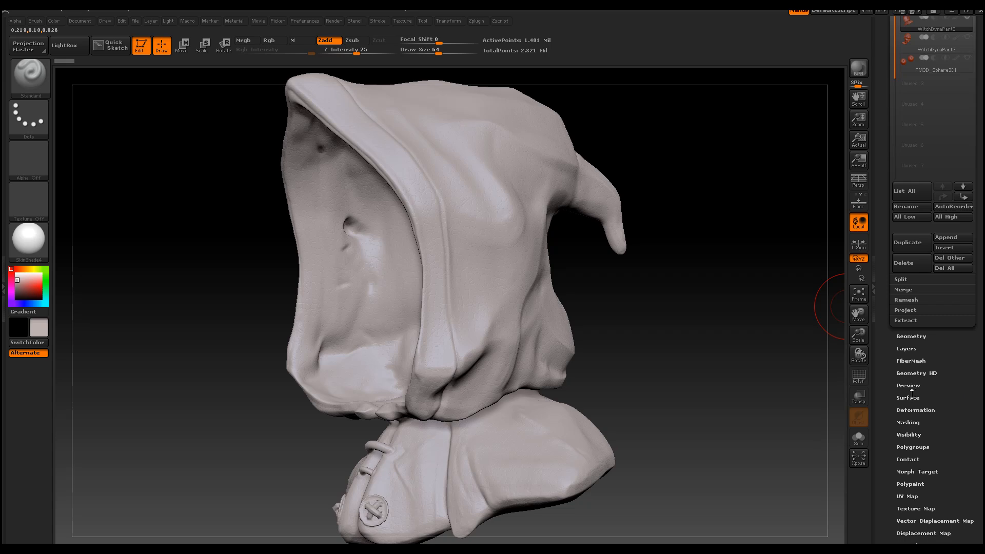
{"action": "left_click", "coordinate": [910, 396]}
{"action": "scroll", "coordinate": [974, 369], "scroll_direction": "down", "scroll_amount": 3}
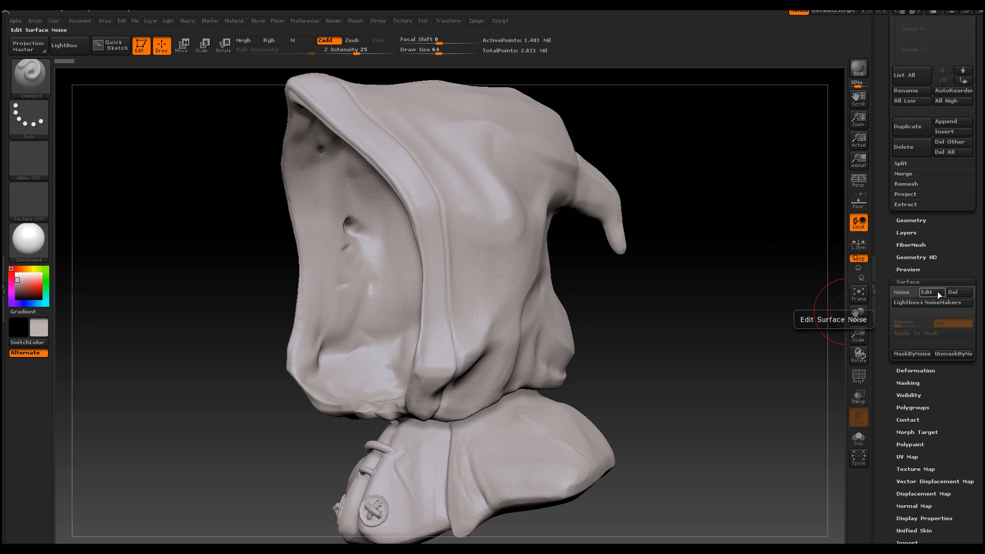
{"action": "left_click", "coordinate": [907, 292]}
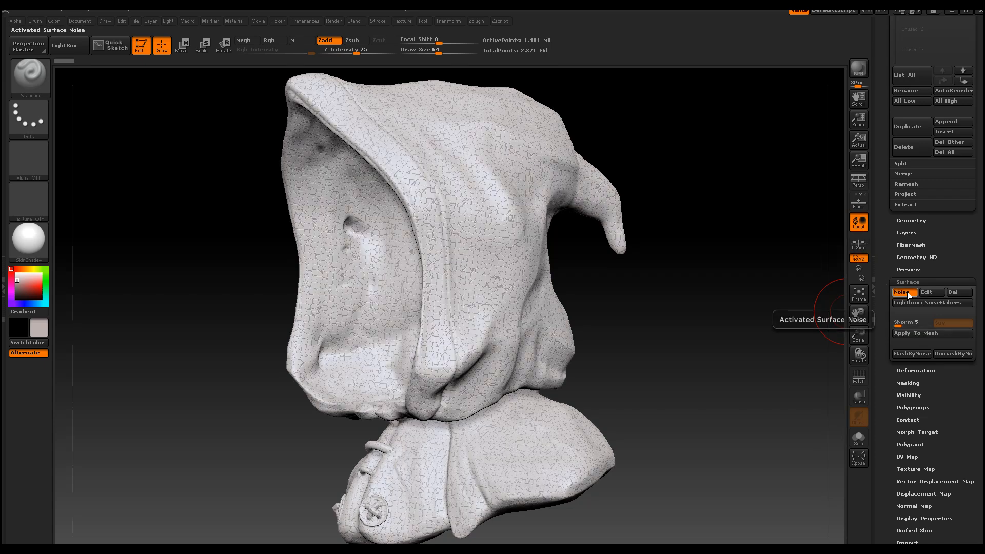
{"action": "left_click", "coordinate": [934, 293]}
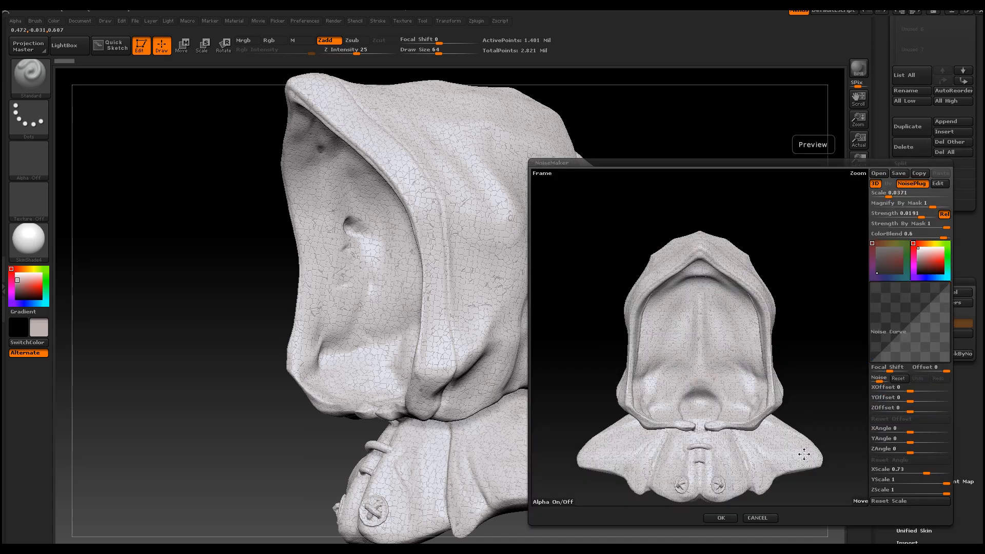
{"action": "left_click", "coordinate": [763, 517]}
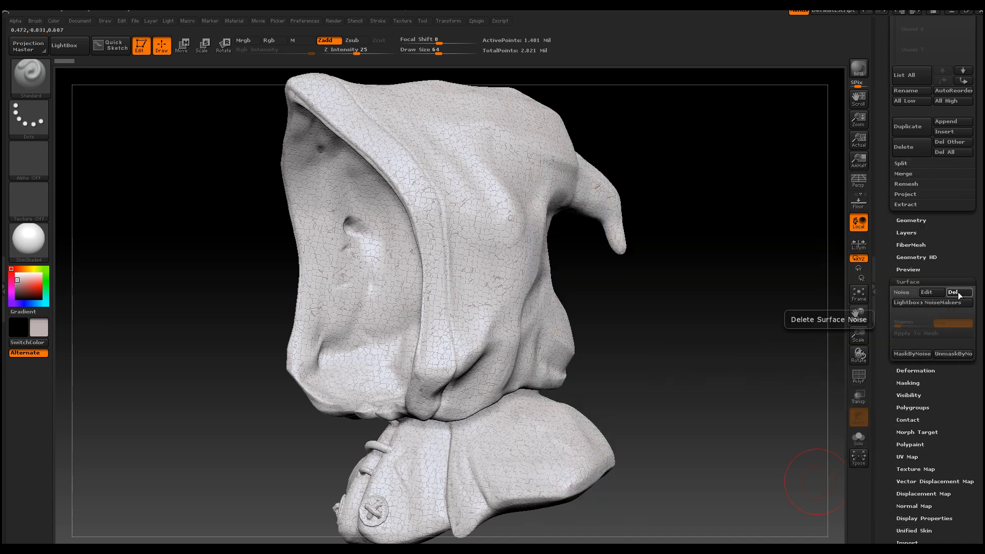
{"action": "left_click", "coordinate": [959, 293]}
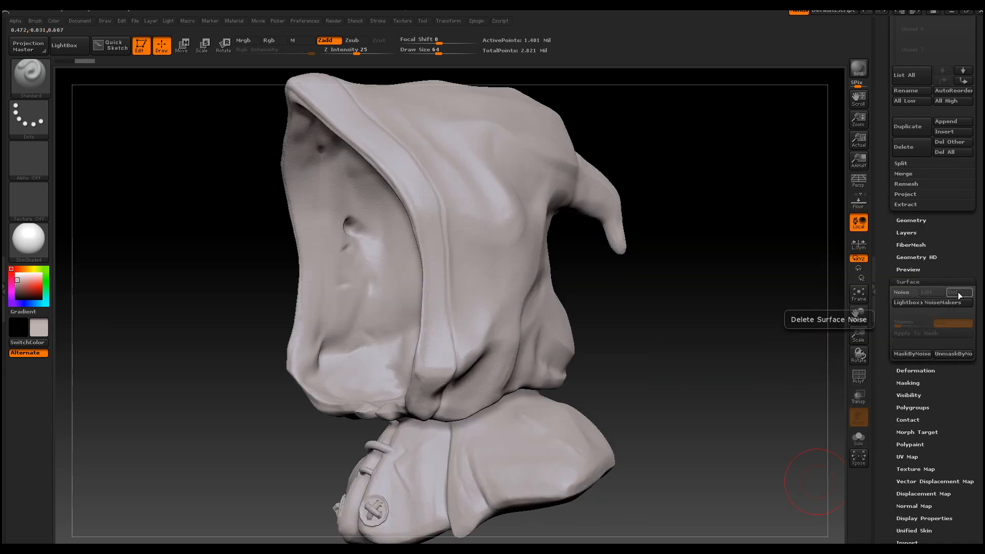
Add a new surface noise to the hood with scale 14.0639 and a weaker strength than the default
{"action": "left_click", "coordinate": [906, 294]}
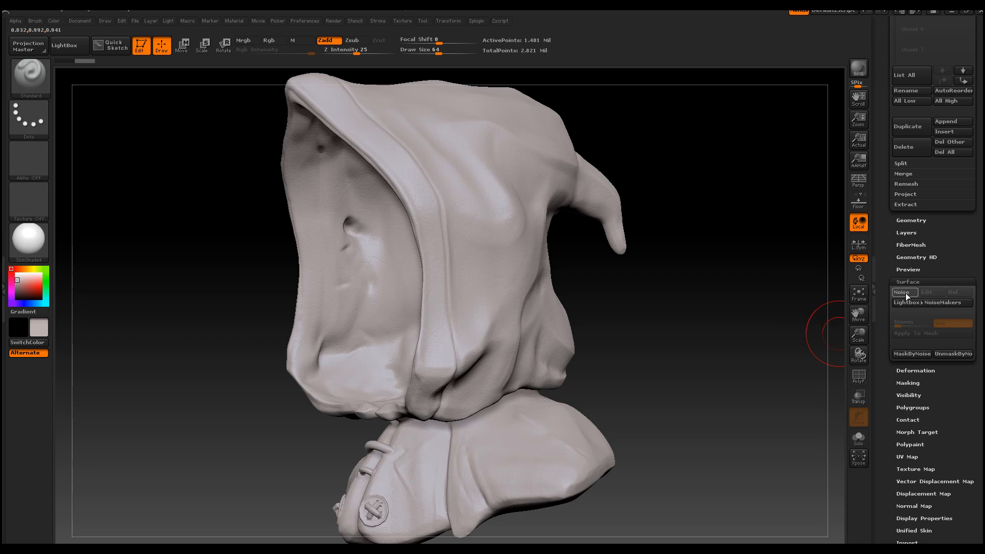
{"action": "left_click_drag", "start_coordinate": [838, 321], "coordinate": [736, 338]}
{"action": "left_click_drag", "start_coordinate": [677, 220], "coordinate": [678, 208]}
{"action": "left_click_drag", "start_coordinate": [791, 282], "coordinate": [788, 303]}
{"action": "left_click_drag", "start_coordinate": [899, 194], "coordinate": [914, 194]}
{"action": "left_click_drag", "start_coordinate": [799, 253], "coordinate": [781, 249]}
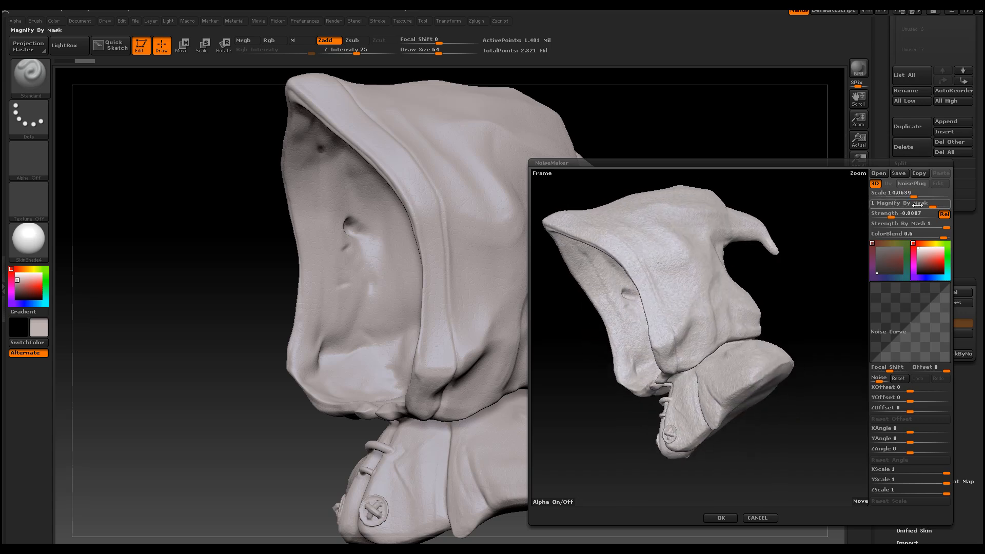
{"action": "mouse_move", "coordinate": [892, 215]}
{"action": "left_mouse_down"}
{"action": "mouse_move", "coordinate": [903, 214]}
{"action": "mouse_move", "coordinate": [894, 214]}
{"action": "left_mouse_up"}
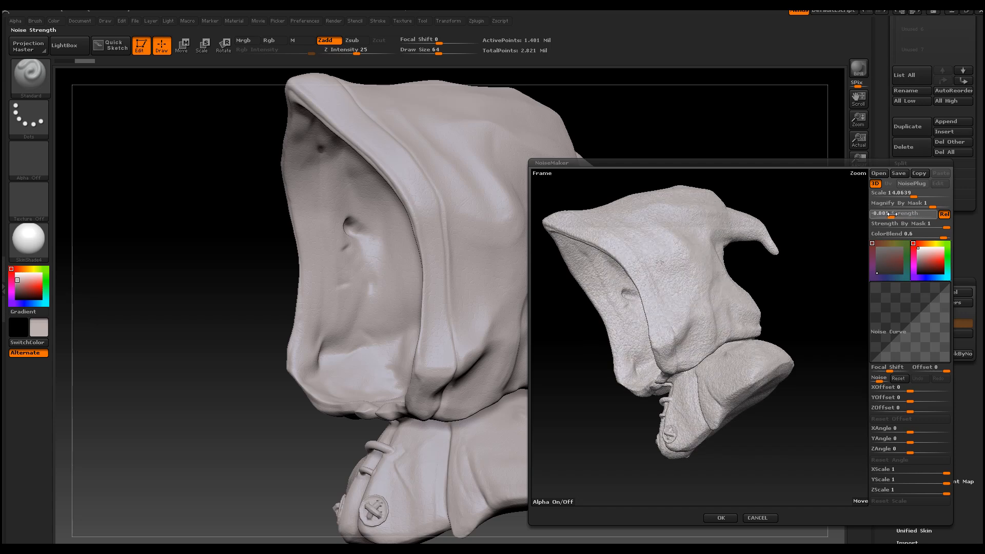
{"action": "left_click", "coordinate": [893, 214]}
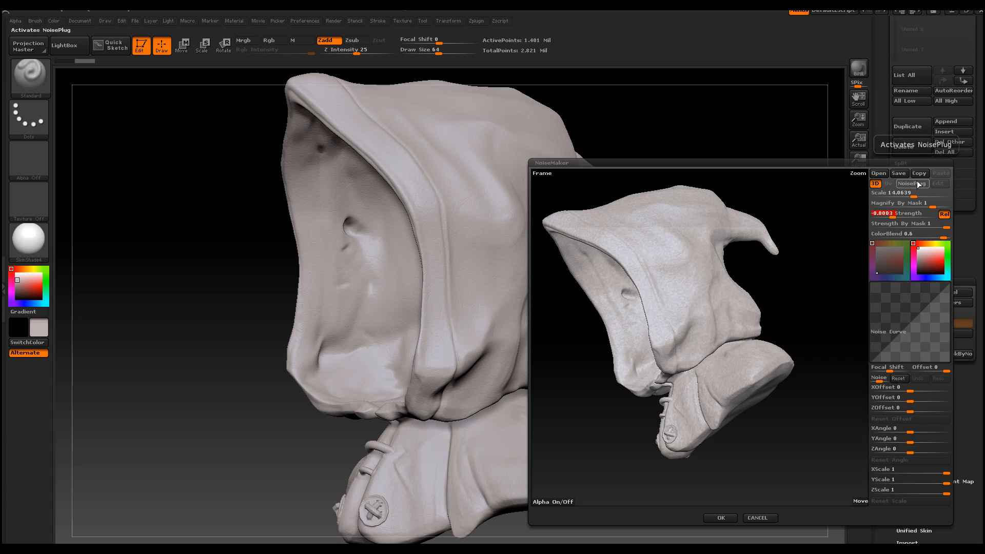
{"action": "left_click", "coordinate": [728, 518]}
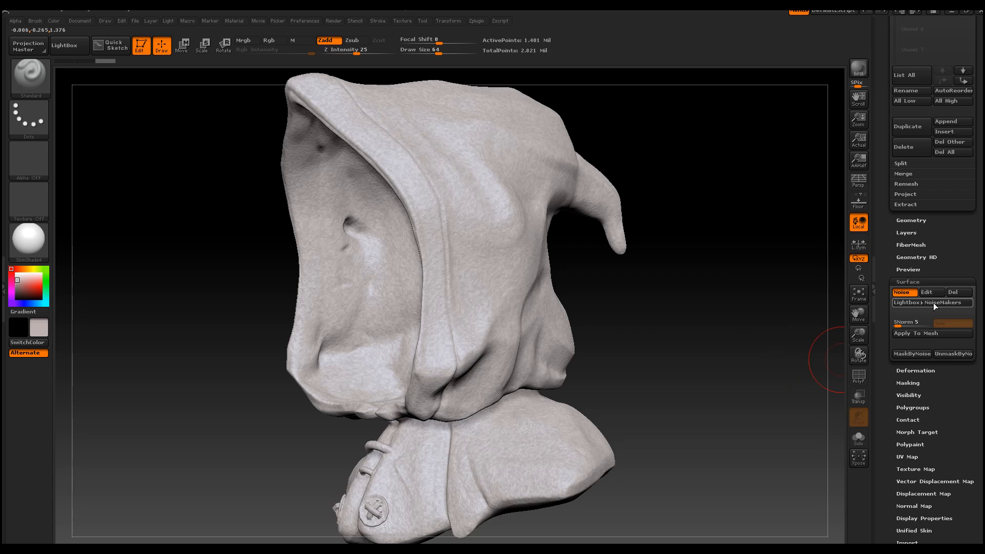
Try the library noise presets Noise01 through Noise07 one after another on the hood
{"action": "left_click", "coordinate": [915, 303]}
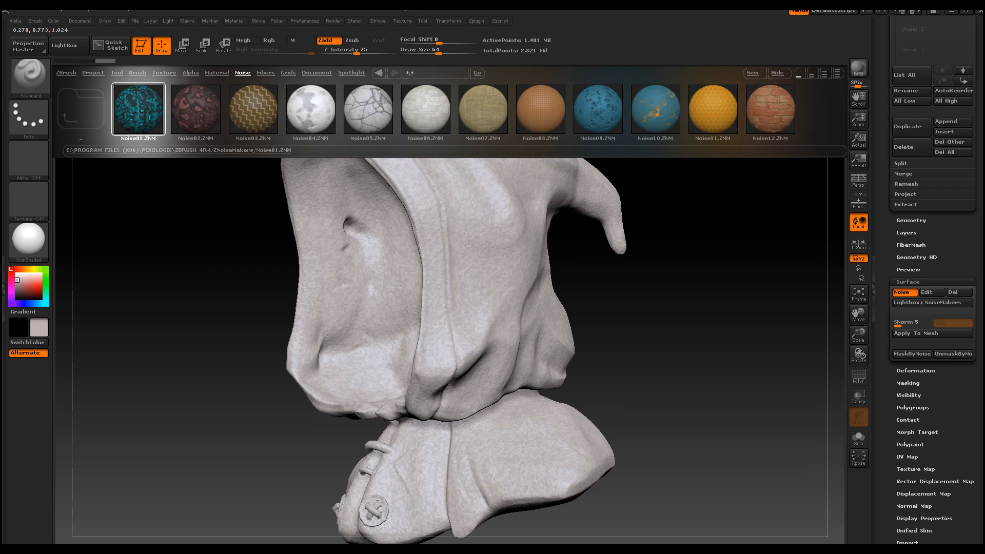
{"action": "double_click", "coordinate": [139, 112]}
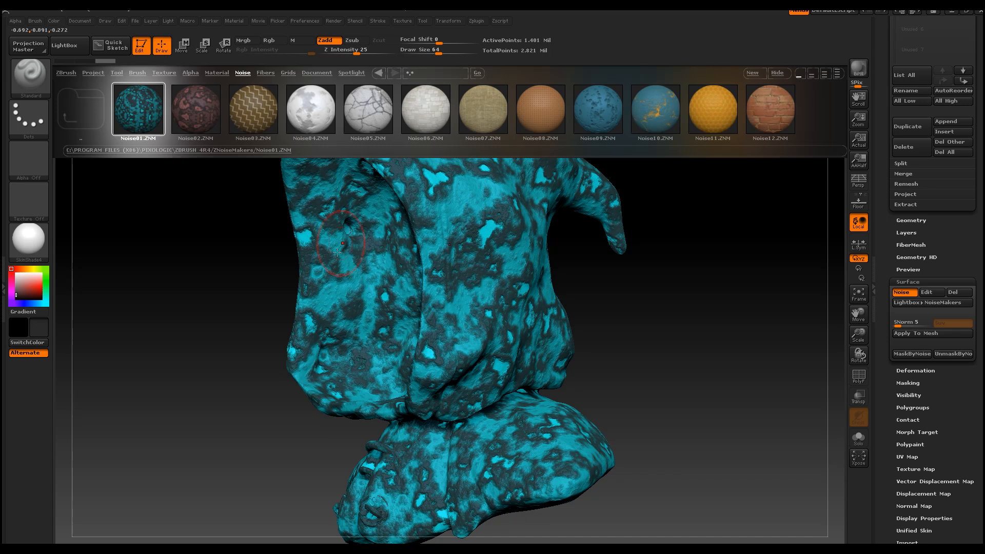
{"action": "double_click", "coordinate": [218, 106]}
{"action": "double_click", "coordinate": [266, 109]}
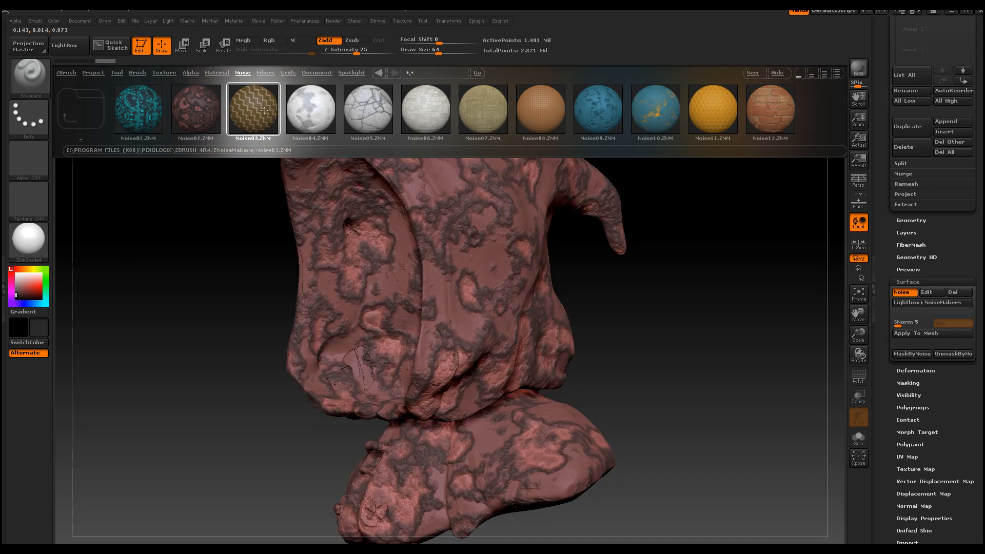
{"action": "double_click", "coordinate": [305, 107]}
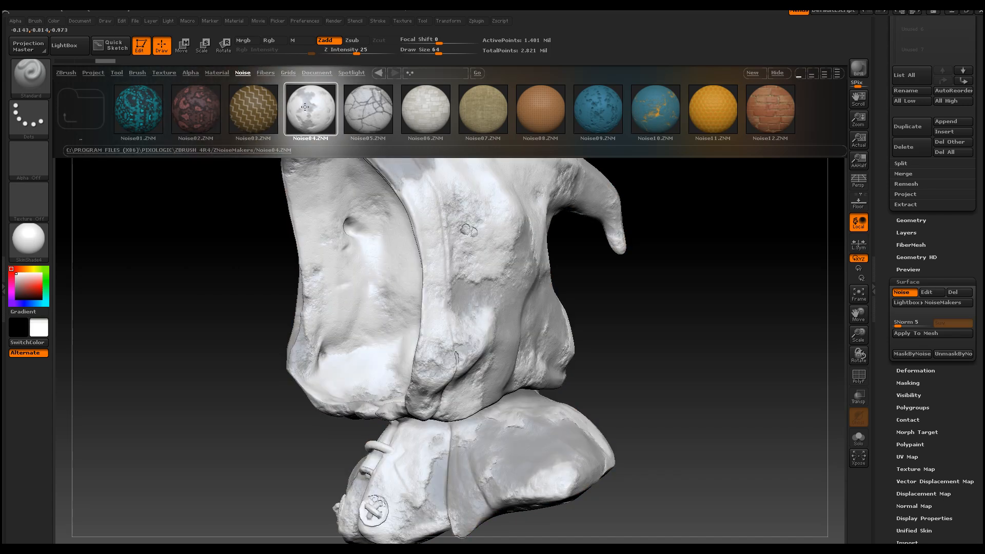
{"action": "double_click", "coordinate": [358, 108]}
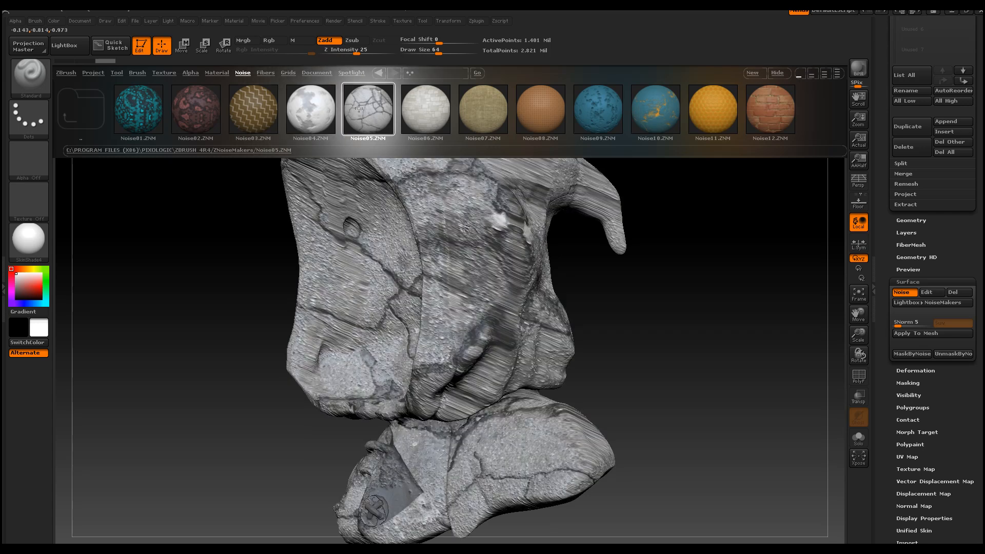
{"action": "double_click", "coordinate": [438, 107]}
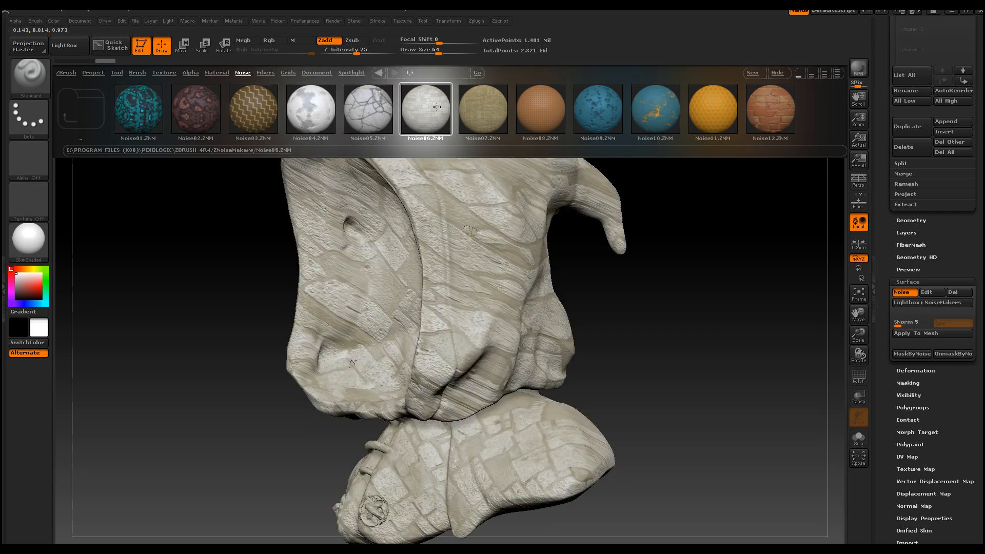
{"action": "double_click", "coordinate": [475, 107]}
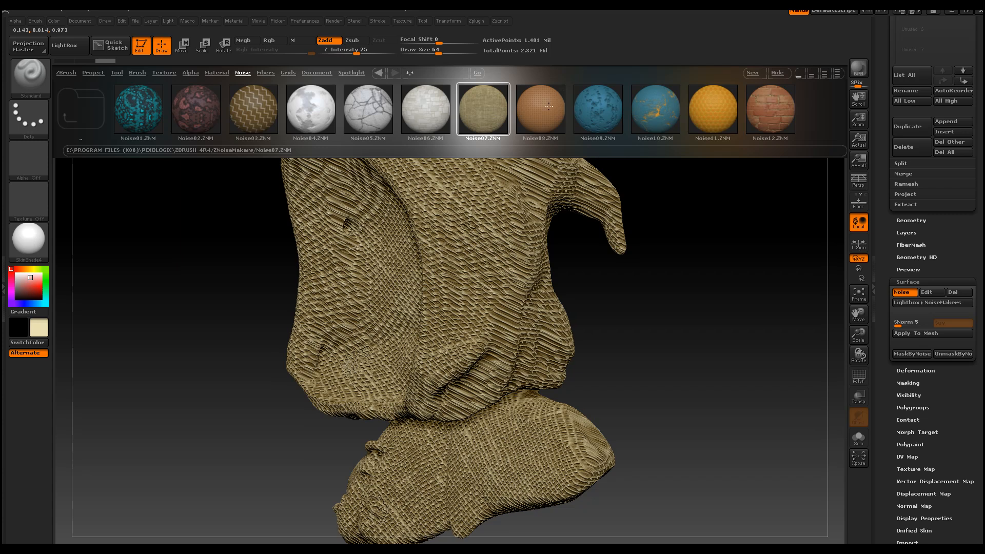
Try the noise presets Noise08 through Noise12 on the hood, then close the preset library and remove the noise
{"action": "double_click", "coordinate": [548, 106]}
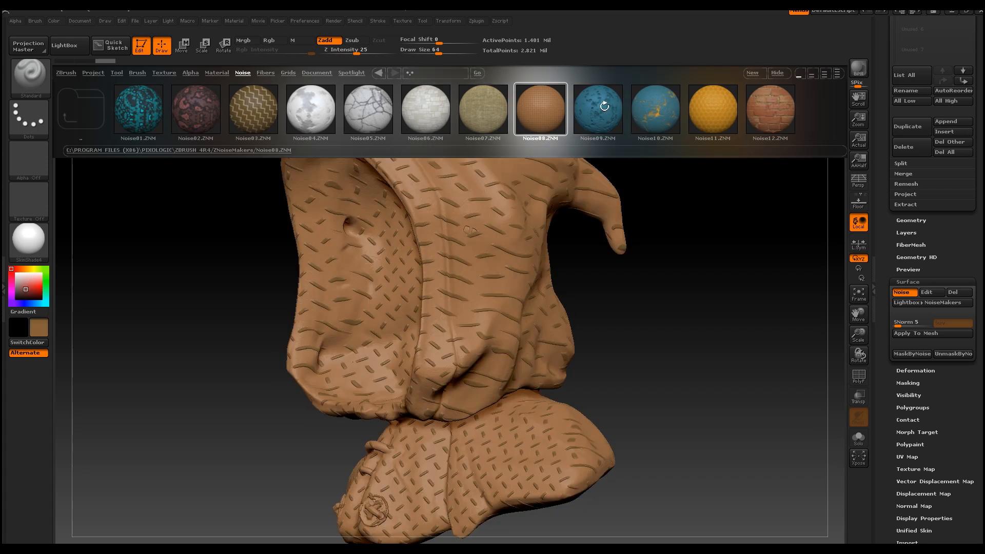
{"action": "double_click", "coordinate": [604, 106]}
{"action": "double_click", "coordinate": [650, 104]}
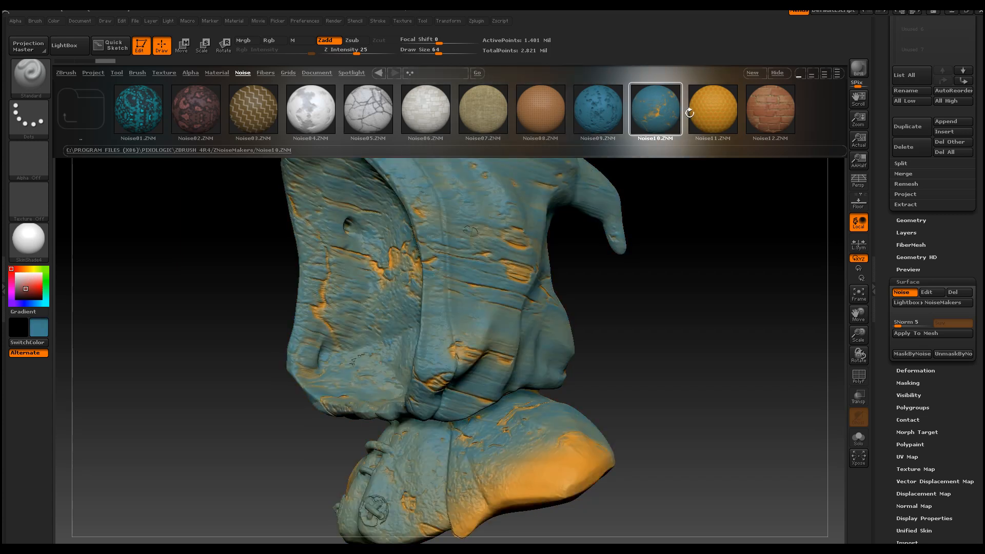
{"action": "double_click", "coordinate": [694, 112]}
{"action": "mouse_move", "coordinate": [648, 306]}
{"action": "left_mouse_down"}
{"action": "mouse_move", "coordinate": [680, 320]}
{"action": "mouse_move", "coordinate": [643, 325]}
{"action": "left_mouse_up"}
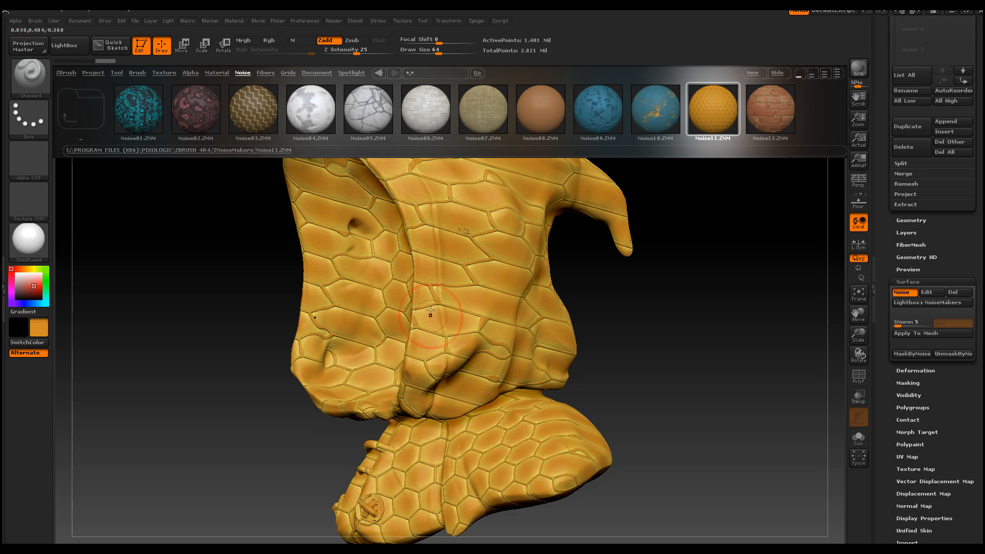
{"action": "left_click", "coordinate": [782, 117]}
{"action": "left_click_drag", "start_coordinate": [650, 359], "coordinate": [637, 287]}
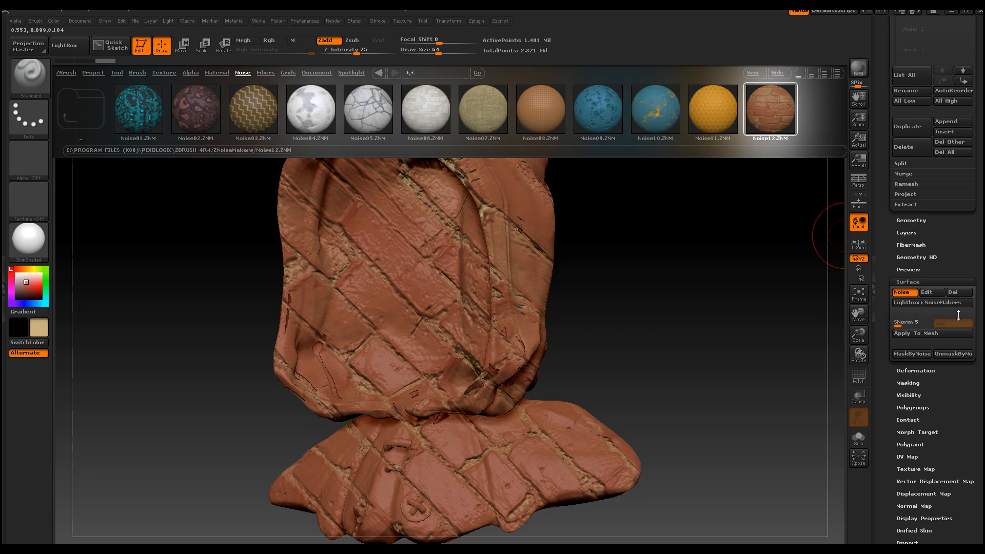
{"action": "left_click", "coordinate": [786, 75]}
{"action": "left_click", "coordinate": [901, 292]}
{"action": "left_click_drag", "start_coordinate": [741, 292], "coordinate": [709, 297]}
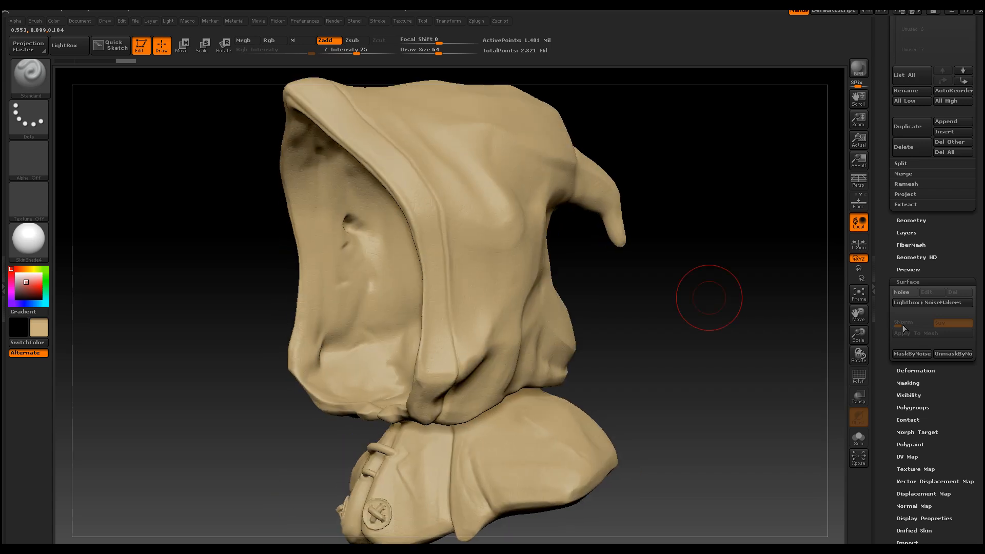
Start a new surface noise on the hood, enable NoisePlug with the Brick pattern, and set the common scale to 0.2
{"action": "left_click", "coordinate": [927, 292]}
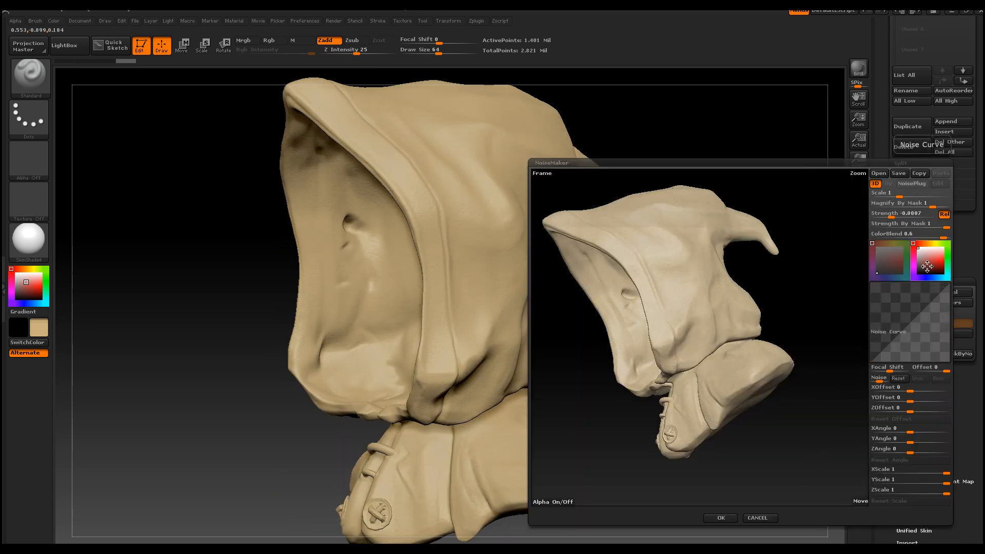
{"action": "left_click", "coordinate": [916, 185]}
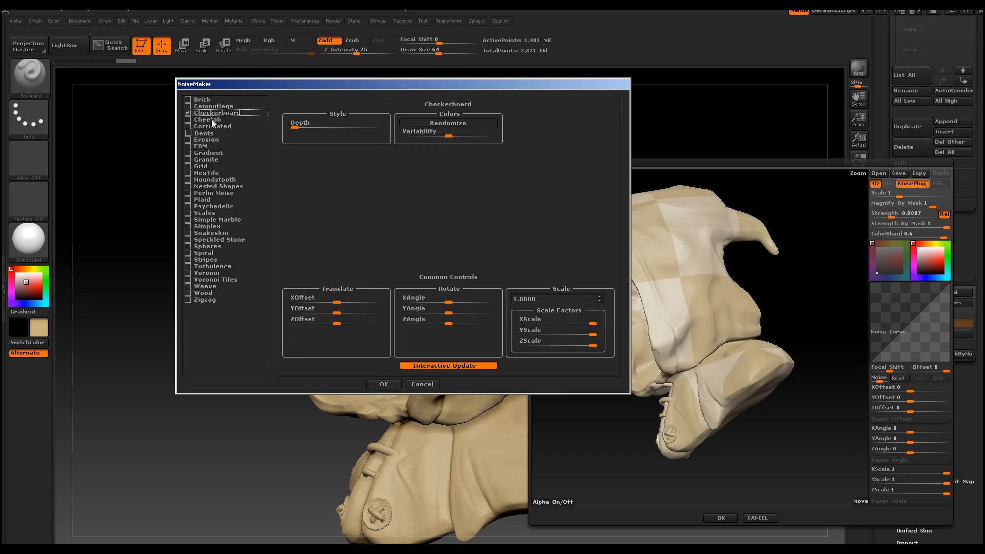
{"action": "left_click_drag", "start_coordinate": [284, 84], "coordinate": [161, 111]}
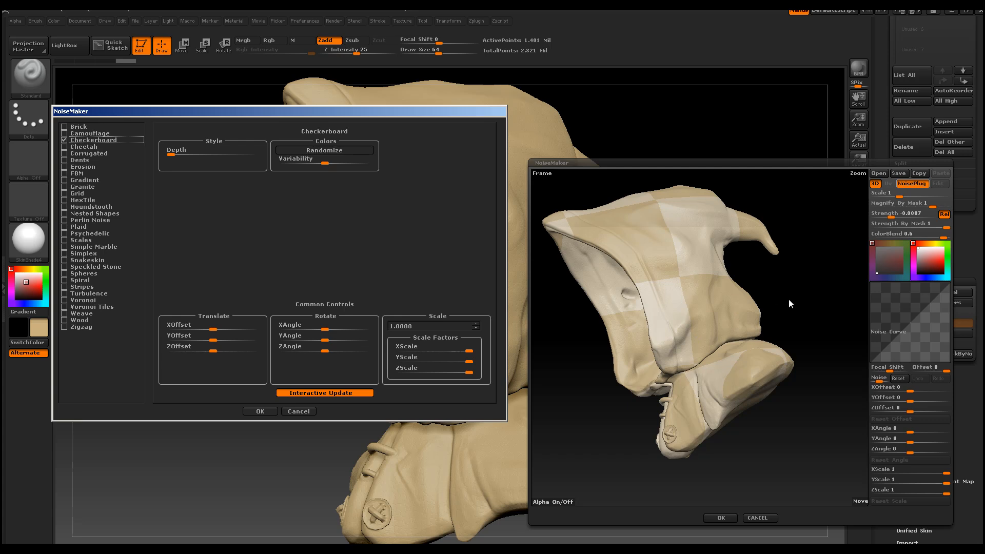
{"action": "left_click", "coordinate": [80, 128]}
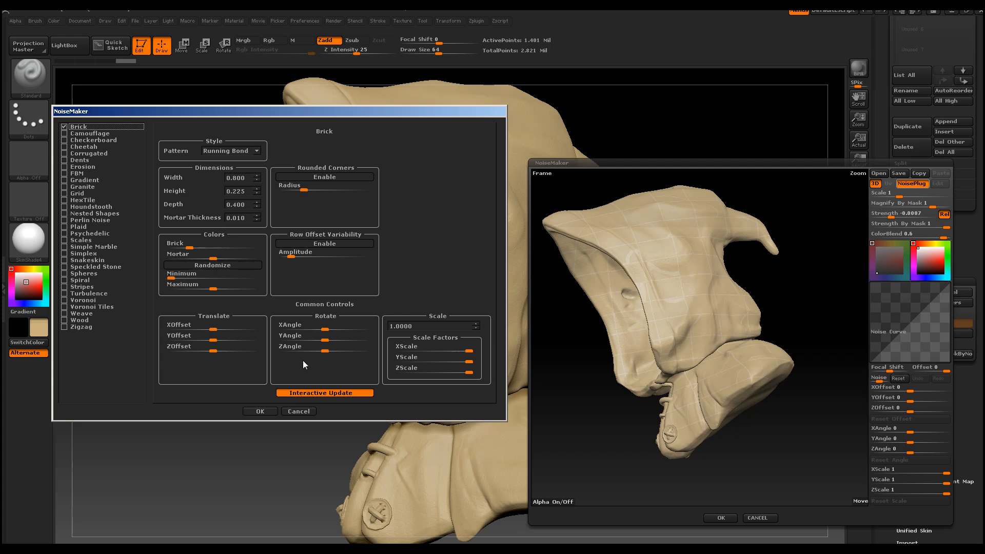
{"action": "left_click", "coordinate": [476, 329]}
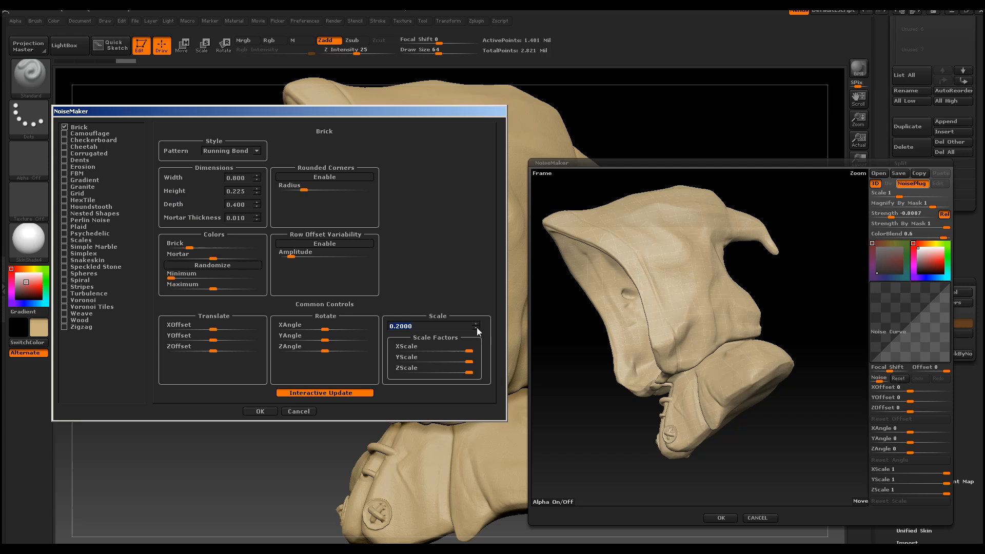
Preview the Camouflage, Checkerboard, Corrugated, Dents, FBM, Gradient, Granite and Grid noise patterns on the hood
{"action": "left_click", "coordinate": [99, 135]}
{"action": "left_click", "coordinate": [99, 138]}
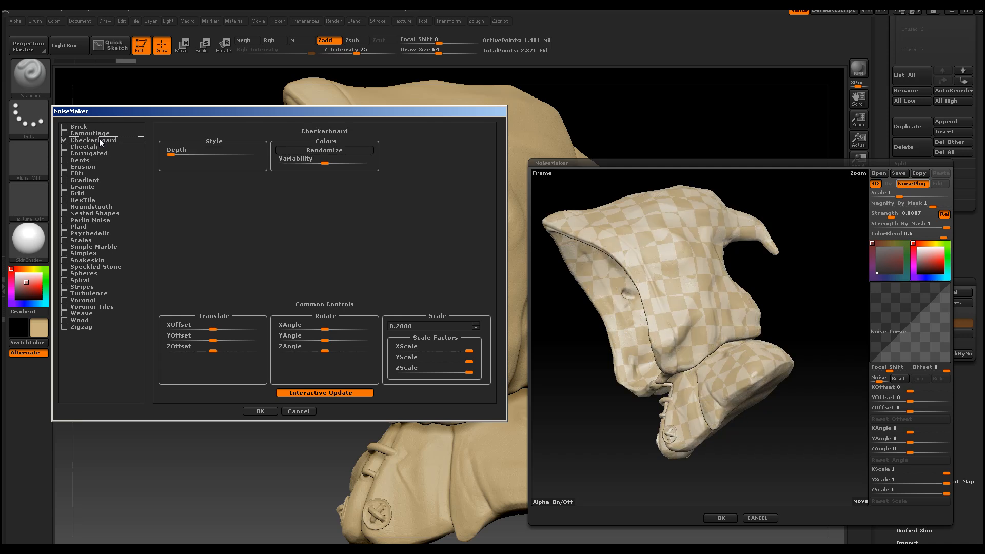
{"action": "left_click", "coordinate": [96, 153]}
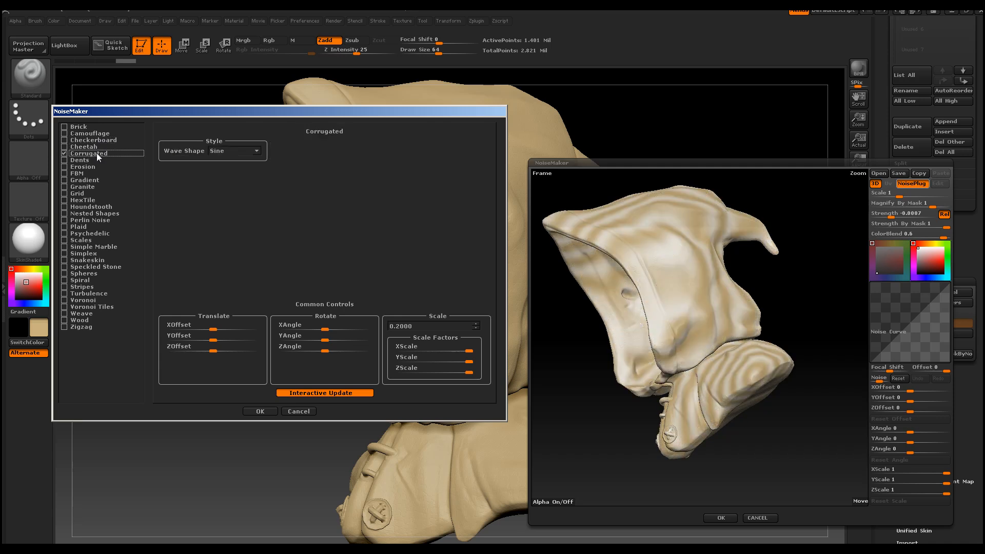
{"action": "left_click", "coordinate": [85, 159]}
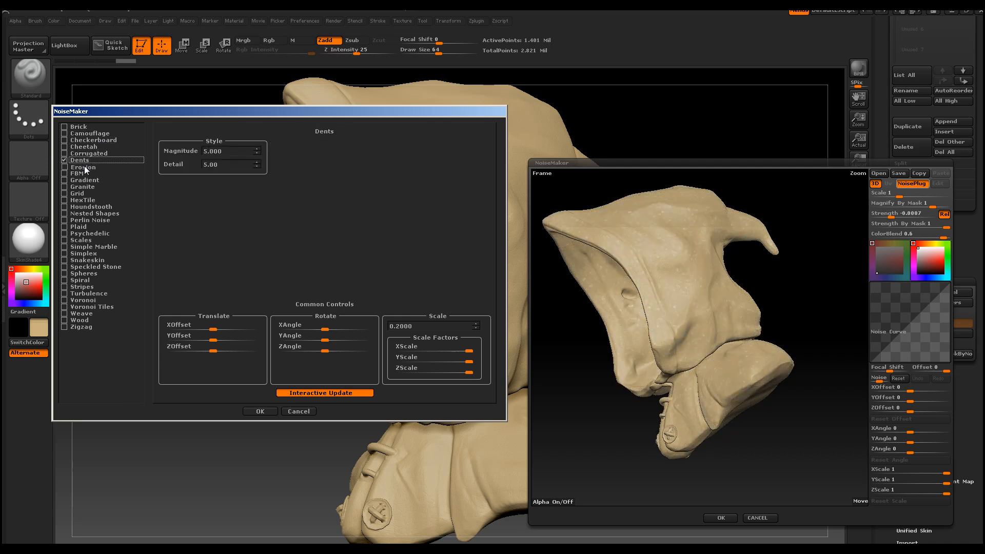
{"action": "left_click", "coordinate": [81, 174]}
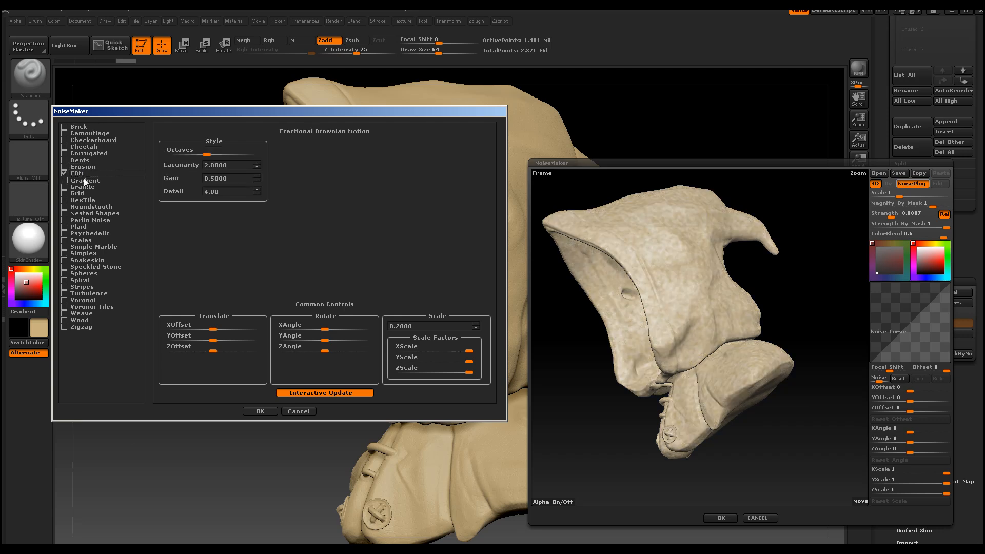
{"action": "left_click", "coordinate": [81, 180]}
{"action": "left_click", "coordinate": [81, 187]}
{"action": "left_click", "coordinate": [81, 192]}
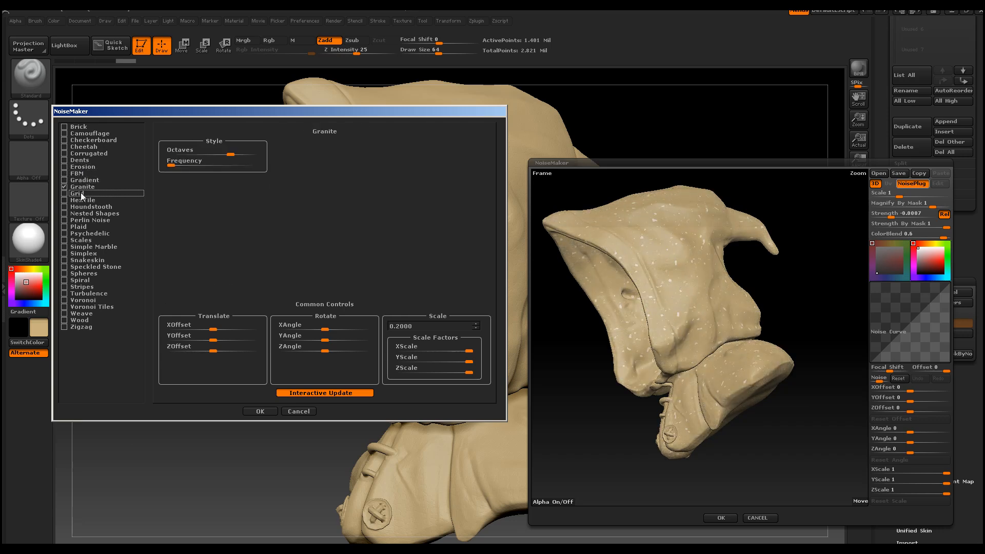
Preview the HexTile, Houndstooth, Nested Shapes, Perlin Noise, Plaid and Psychedelic noise patterns on the hood
{"action": "left_click", "coordinate": [92, 201]}
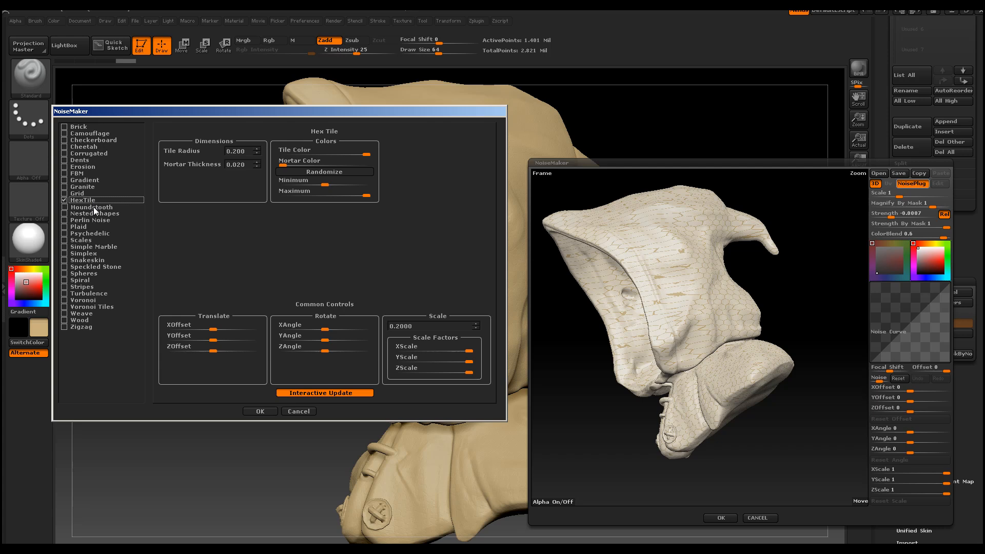
{"action": "left_click", "coordinate": [94, 207]}
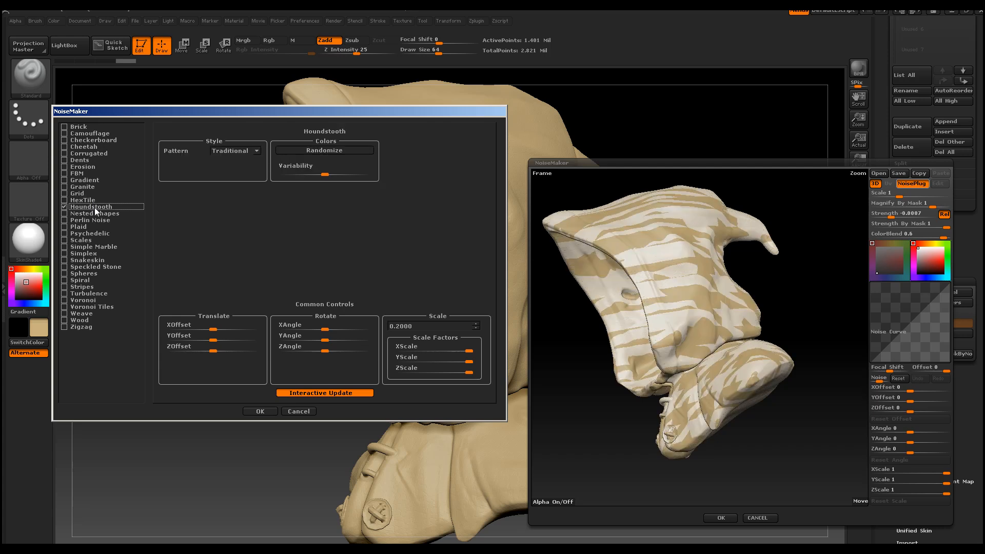
{"action": "left_click", "coordinate": [94, 214]}
{"action": "left_click", "coordinate": [93, 220]}
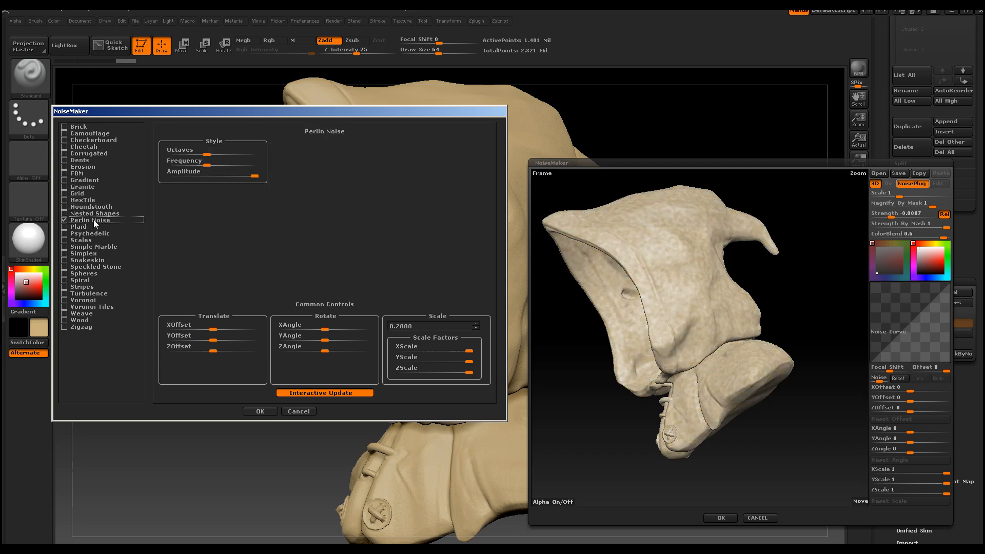
{"action": "left_click", "coordinate": [91, 227]}
{"action": "left_click", "coordinate": [100, 233]}
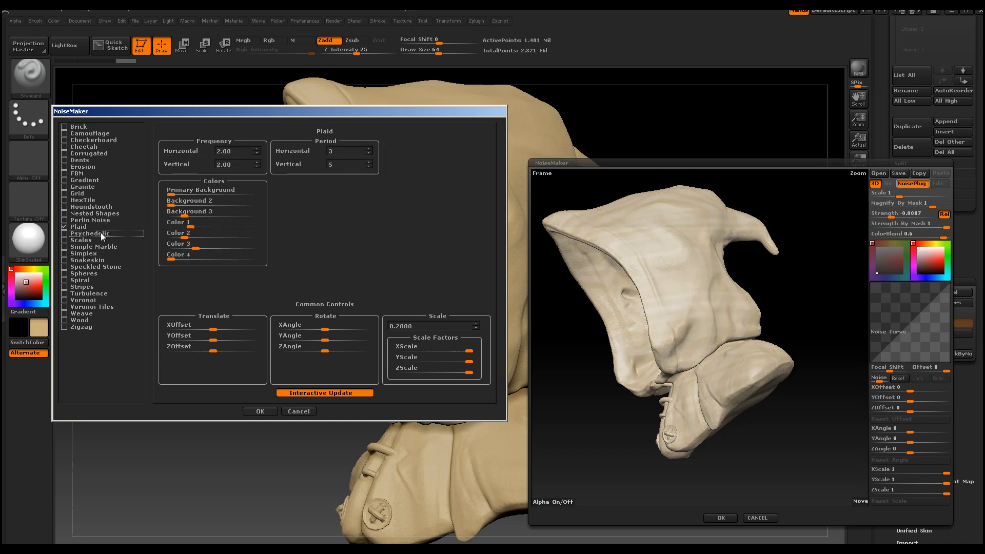
Preview the Scales, Simple Marble, Simplex, Snakeskin and Speckled Stone noise patterns on the hood
{"action": "left_click", "coordinate": [95, 239]}
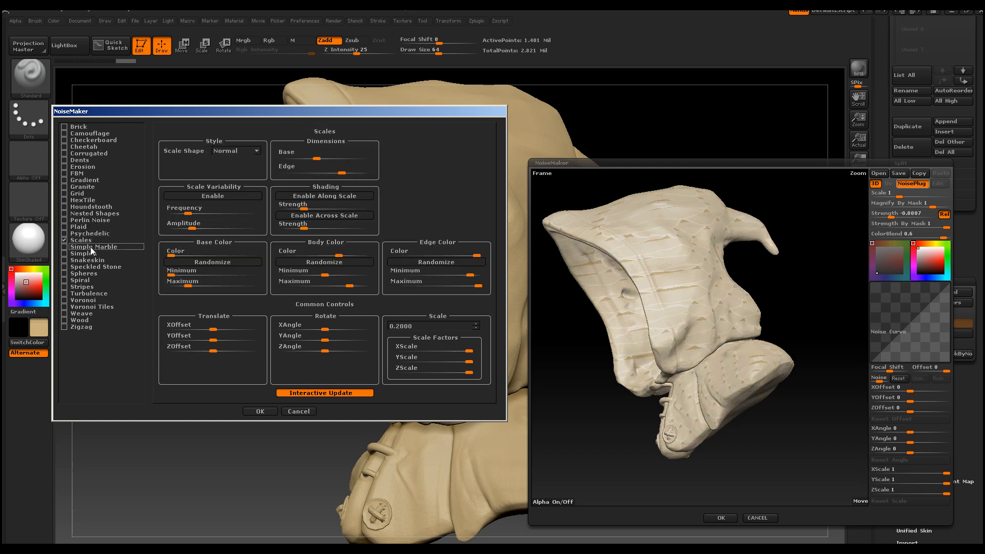
{"action": "left_click", "coordinate": [91, 247]}
{"action": "left_click", "coordinate": [86, 254]}
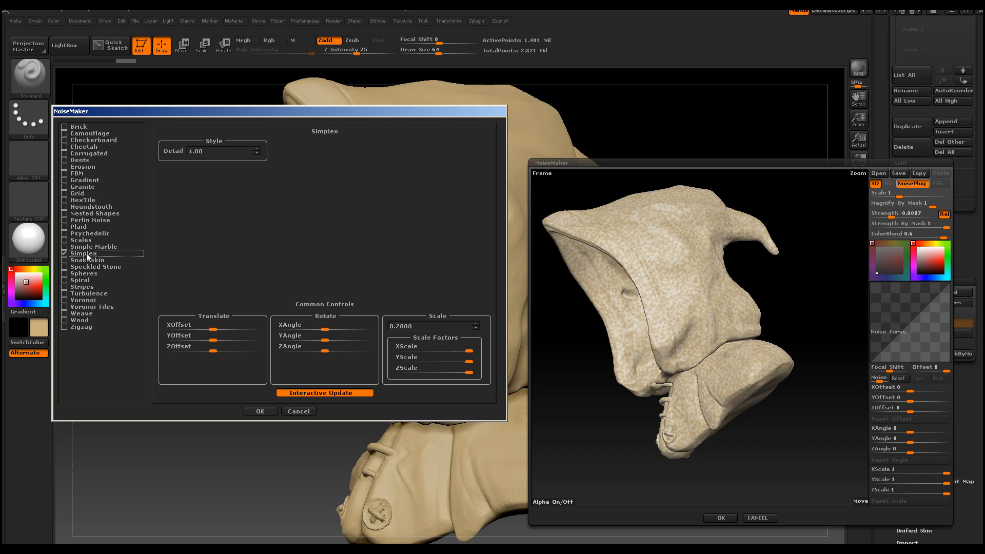
{"action": "left_click", "coordinate": [98, 261]}
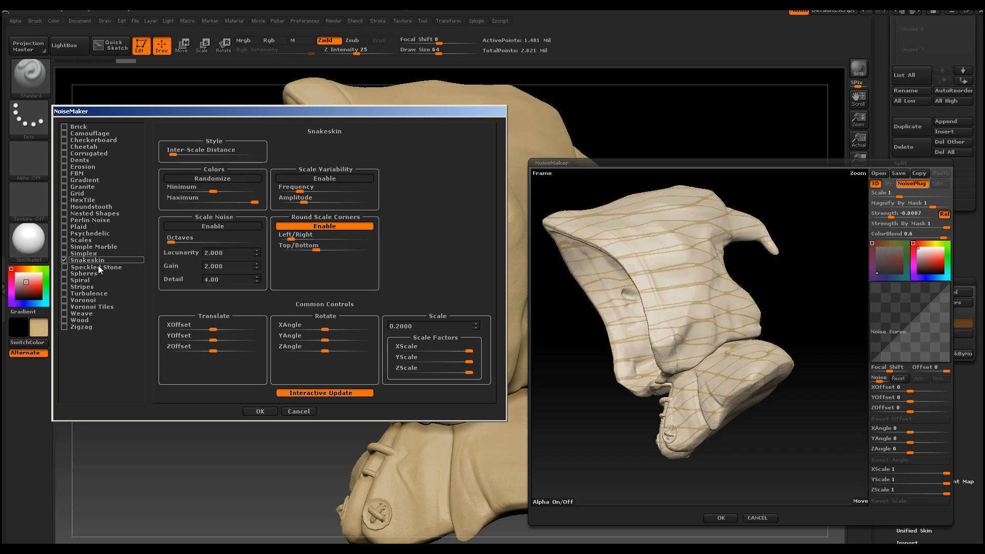
{"action": "left_click", "coordinate": [88, 266]}
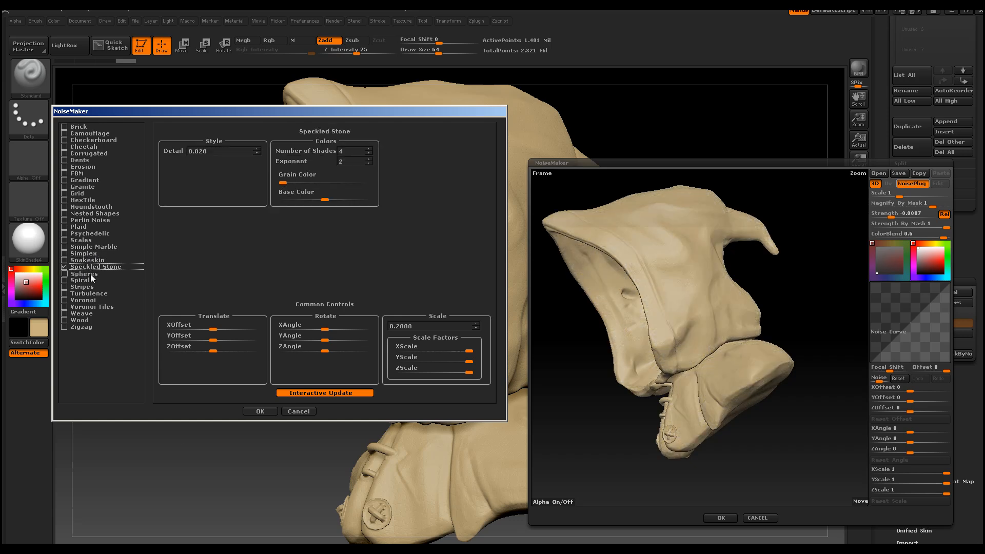
Preview the Spheres, Spiral, Stripes, Turbulence and Voronoi noise patterns on the hood
{"action": "left_click", "coordinate": [91, 273]}
{"action": "left_click", "coordinate": [92, 280]}
{"action": "left_click", "coordinate": [87, 288]}
{"action": "left_click", "coordinate": [91, 293]}
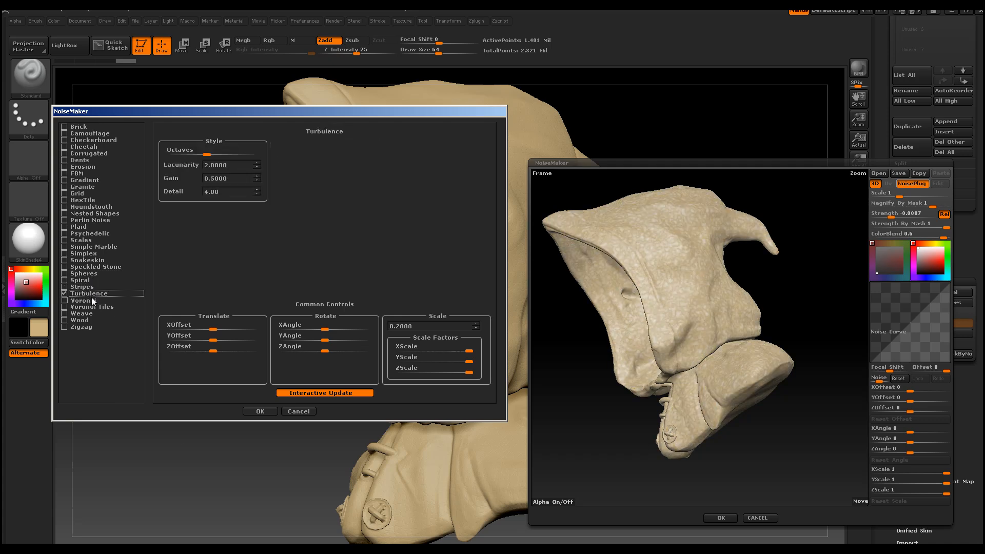
{"action": "left_click", "coordinate": [93, 301]}
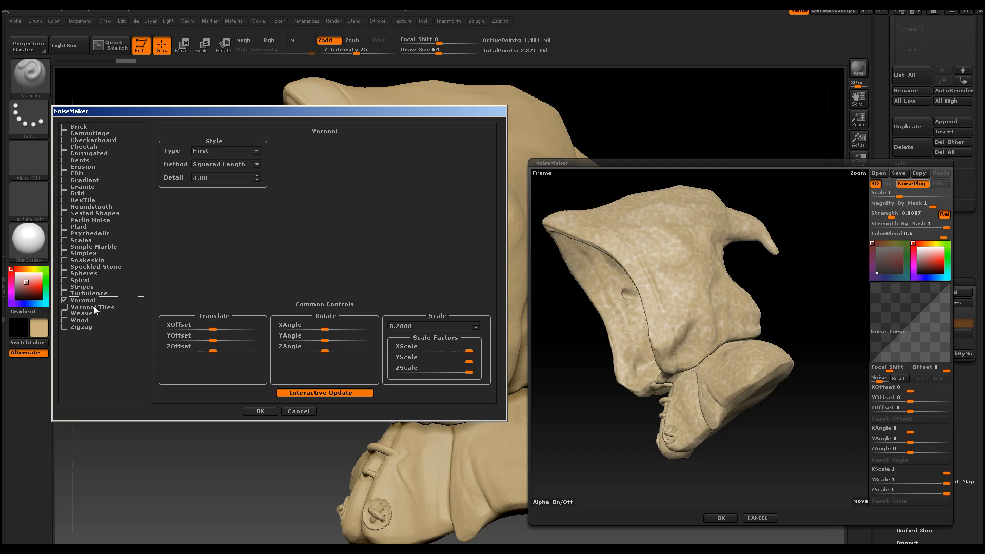
Choose the Voronoi Tiles pattern, reduce its common scale to 0.1001 and accept the NoisePlug settings
{"action": "left_click", "coordinate": [94, 306]}
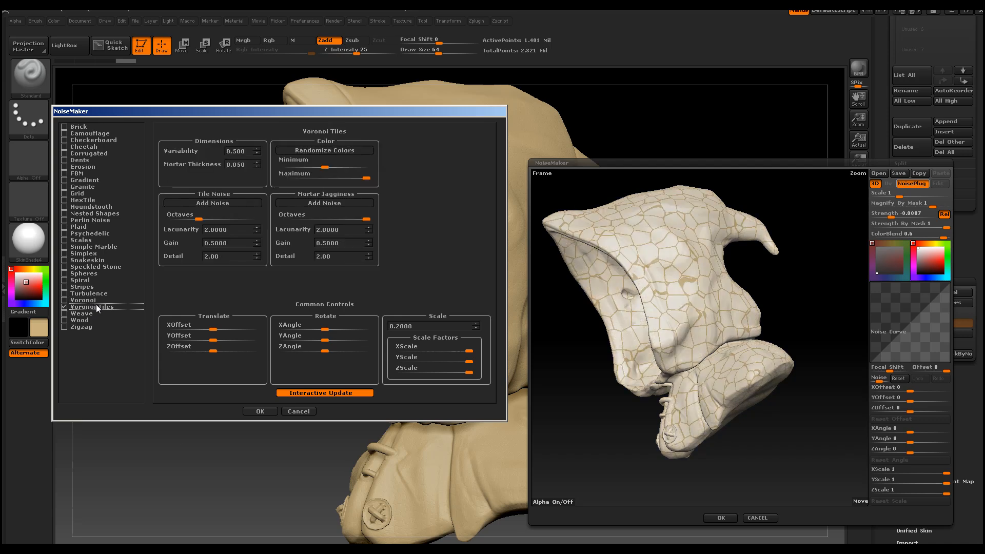
{"action": "left_click", "coordinate": [476, 329]}
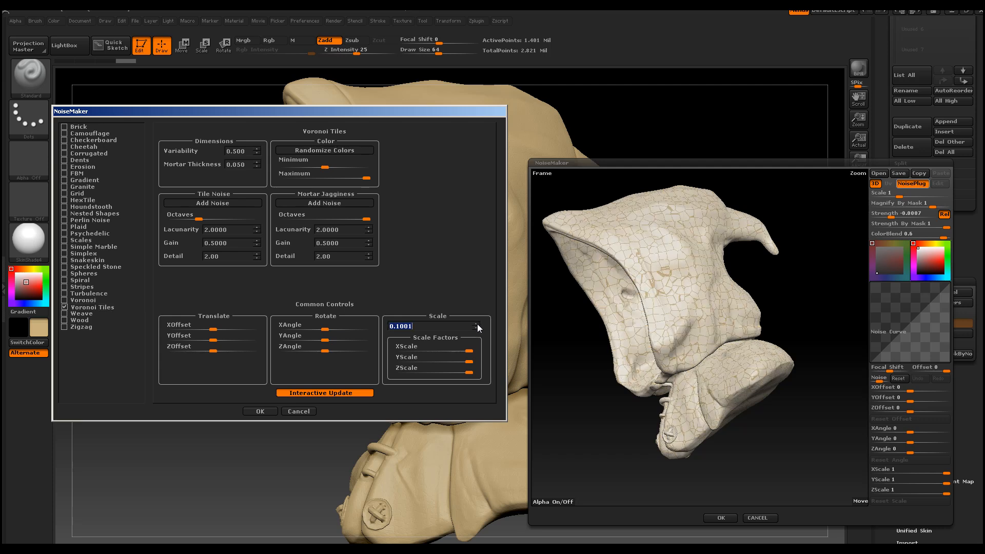
{"action": "left_click", "coordinate": [268, 411]}
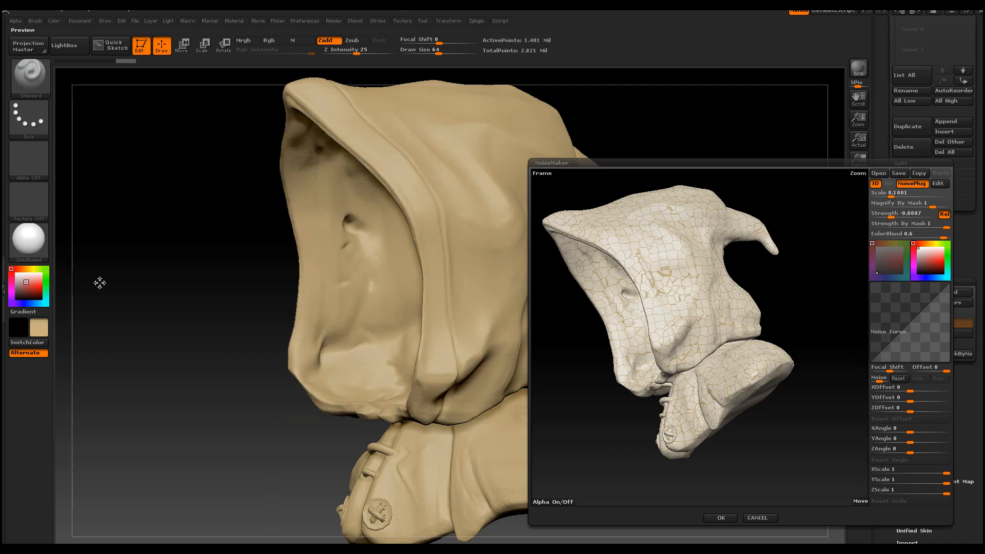
Set the noise scale to 0.03 and its strength to 0, and apply the noise to the hood and collar mesh
{"action": "mouse_move", "coordinate": [777, 291]}
{"action": "left_mouse_down"}
{"action": "mouse_move", "coordinate": [770, 277]}
{"action": "mouse_move", "coordinate": [770, 288]}
{"action": "left_mouse_up"}
{"action": "left_click", "coordinate": [893, 197]}
{"action": "left_click_drag", "start_coordinate": [893, 197], "coordinate": [910, 214]}
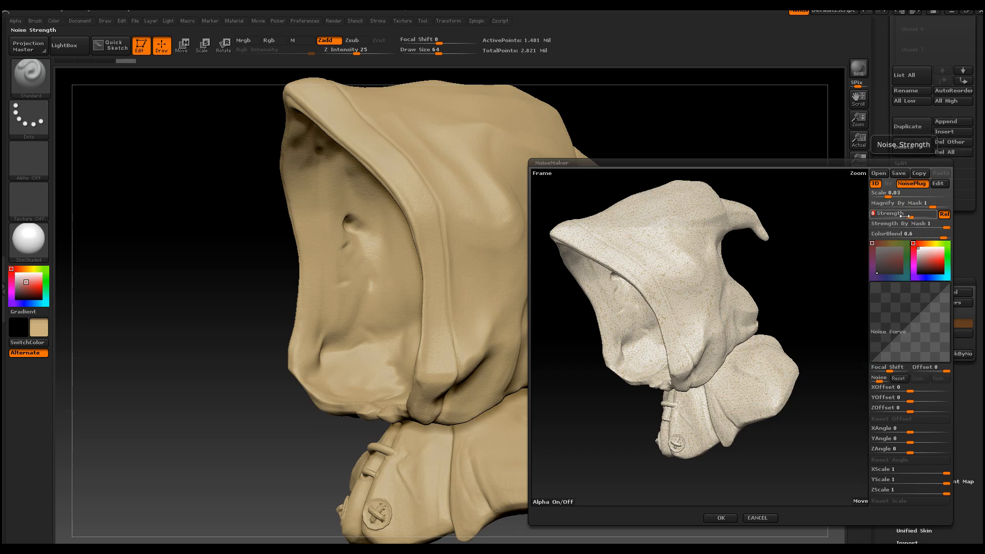
{"action": "left_click", "coordinate": [732, 516]}
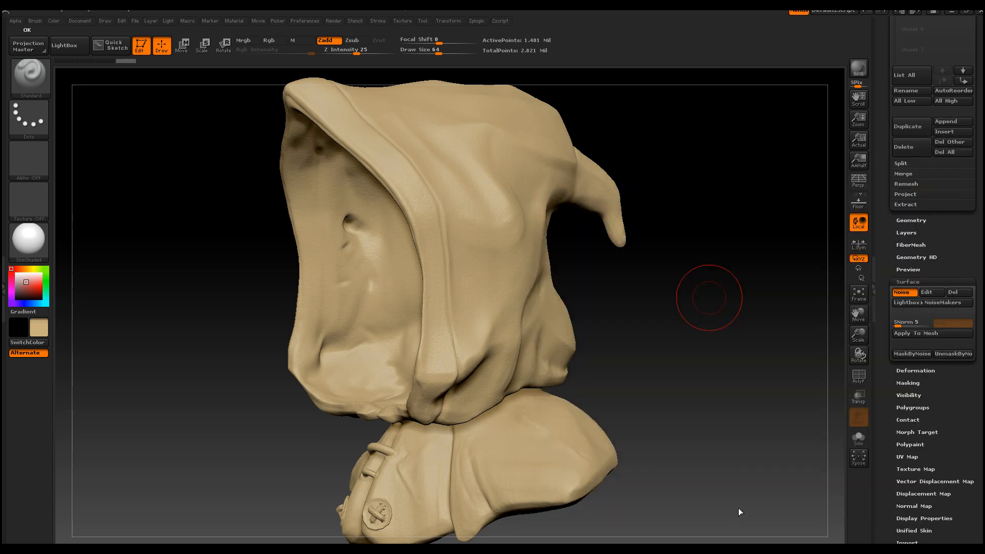
{"action": "left_click_drag", "start_coordinate": [681, 251], "coordinate": [674, 249]}
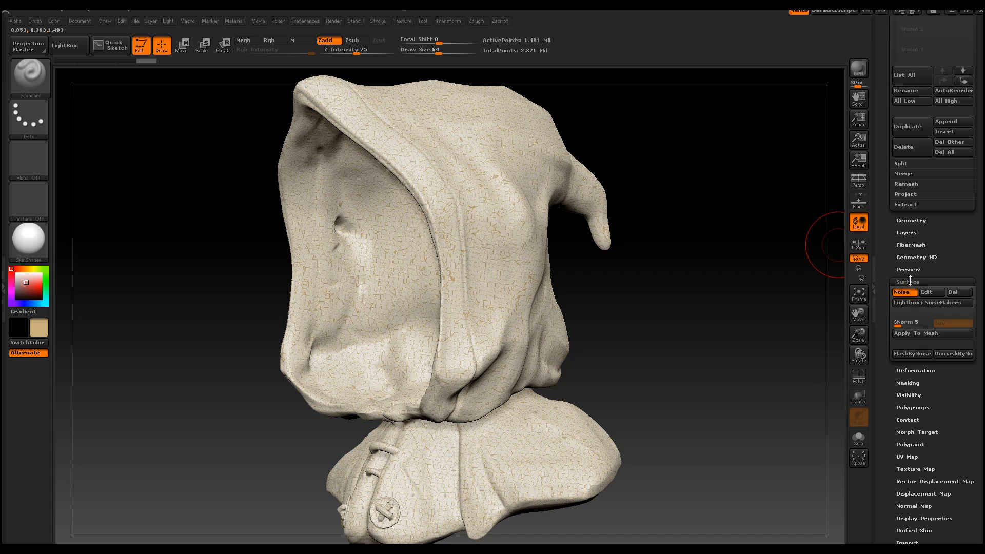
{"action": "left_click", "coordinate": [909, 336]}
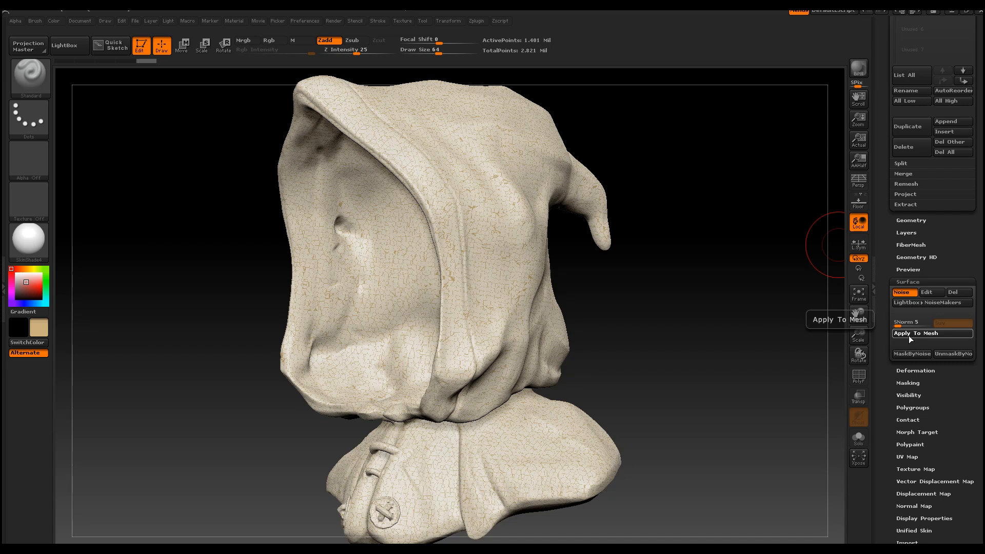
Change the main color to near-white and inspect the hood and collar from the side and front
{"action": "left_click_drag", "start_coordinate": [685, 317], "coordinate": [659, 315]}
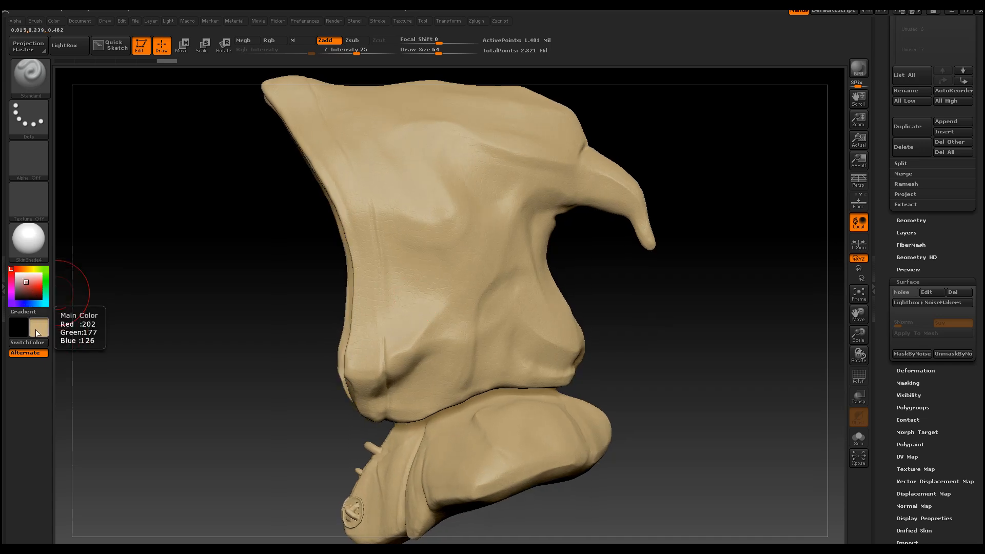
{"action": "left_click", "coordinate": [35, 328]}
{"action": "left_click", "coordinate": [27, 260]}
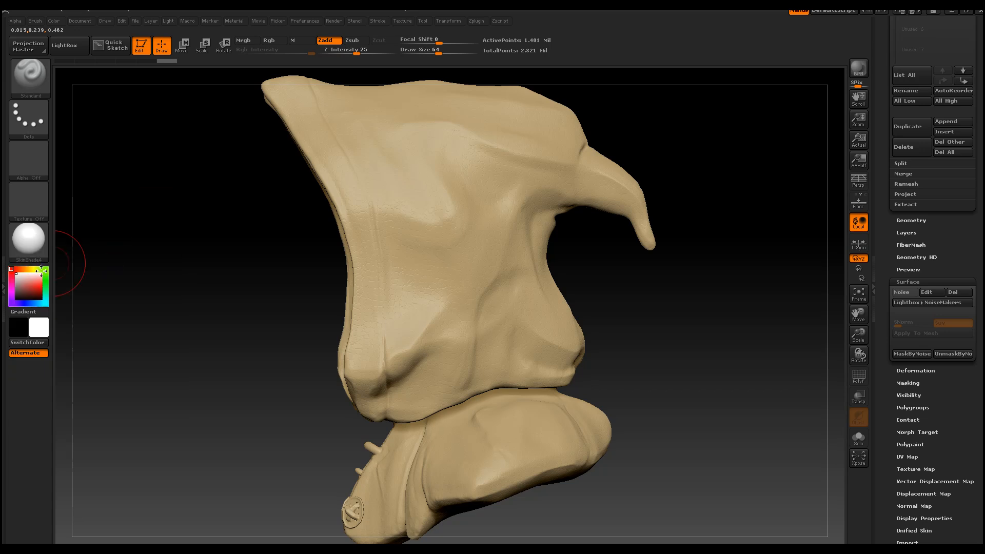
{"action": "left_click", "coordinate": [19, 274]}
{"action": "mouse_move", "coordinate": [656, 306]}
{"action": "left_mouse_down"}
{"action": "mouse_move", "coordinate": [659, 297]}
{"action": "mouse_move", "coordinate": [671, 306]}
{"action": "left_mouse_up"}
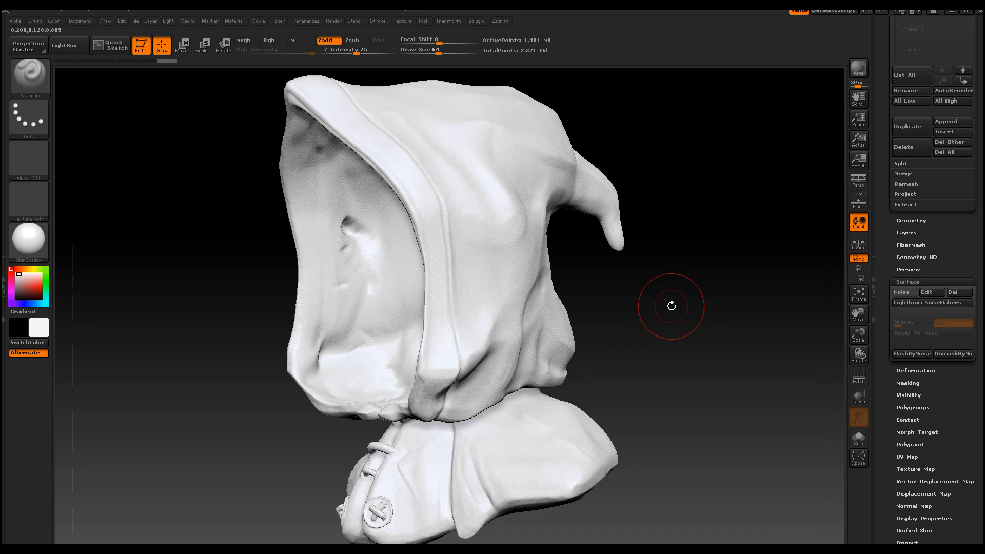
{"action": "mouse_move", "coordinate": [670, 306]}
{"action": "left_mouse_down"}
{"action": "mouse_move", "coordinate": [686, 304]}
{"action": "mouse_move", "coordinate": [669, 303]}
{"action": "left_mouse_up"}
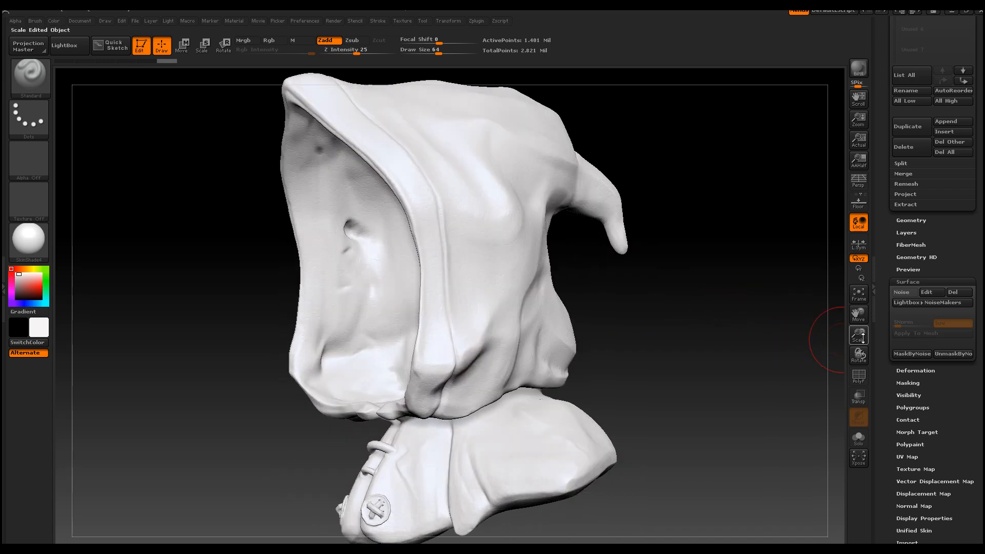
{"action": "left_click_drag", "start_coordinate": [859, 333], "coordinate": [861, 339]}
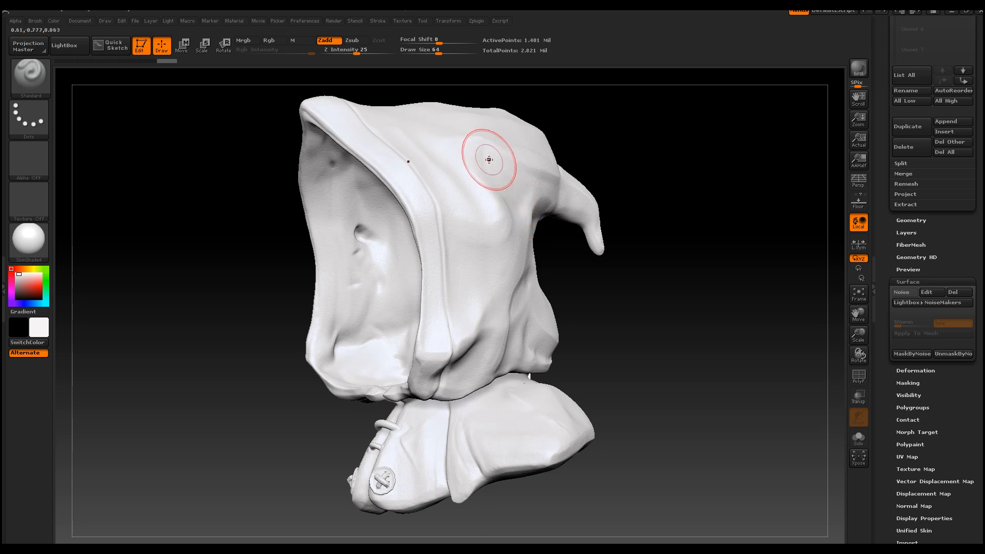
{"action": "mouse_move", "coordinate": [662, 323]}
{"action": "left_mouse_down"}
{"action": "mouse_move", "coordinate": [683, 325]}
{"action": "mouse_move", "coordinate": [668, 325]}
{"action": "left_mouse_up"}
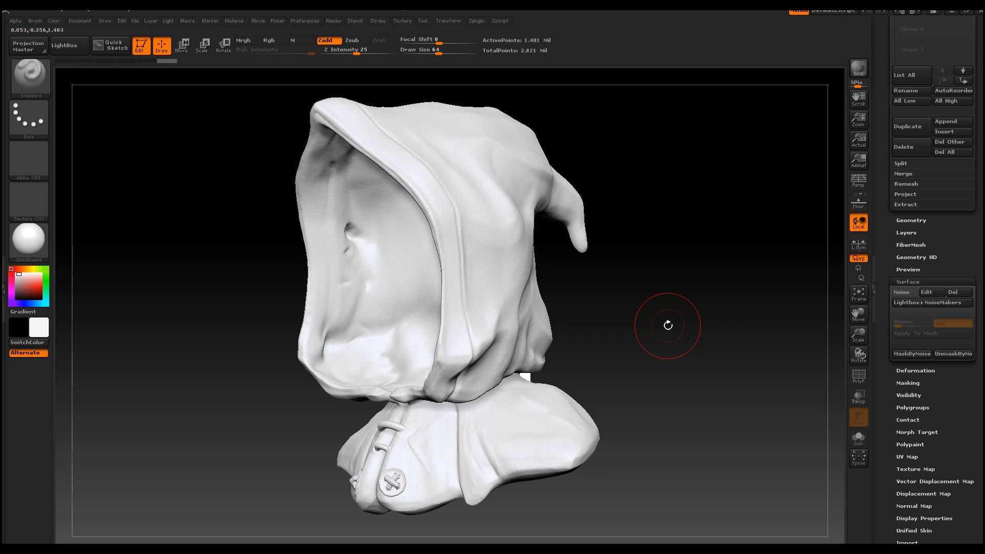
Show the hidden head and eye subtools together with the hood and collar
{"action": "left_click_drag", "start_coordinate": [976, 266], "coordinate": [967, 373]}
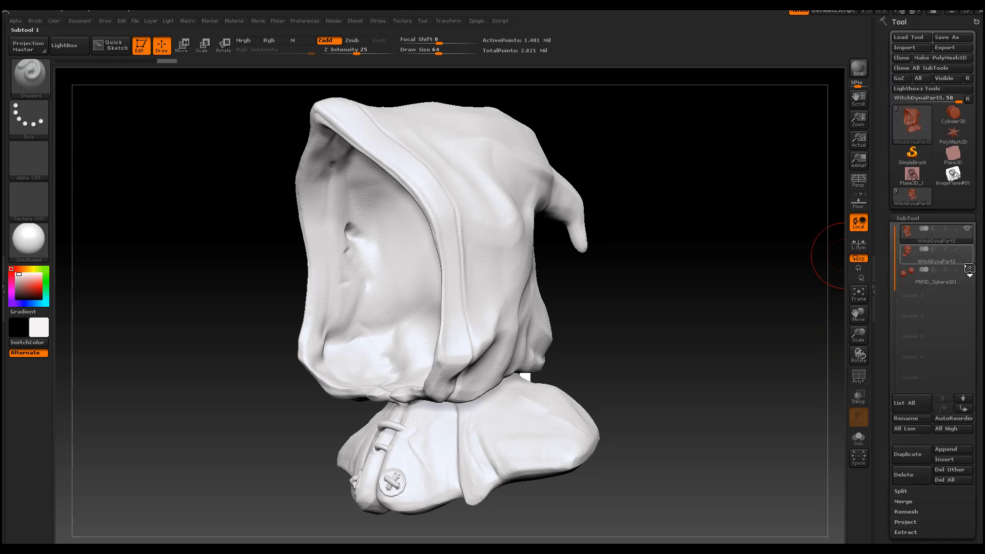
{"action": "left_click", "coordinate": [968, 249]}
{"action": "left_click", "coordinate": [968, 270]}
{"action": "mouse_move", "coordinate": [708, 219]}
{"action": "left_mouse_down"}
{"action": "mouse_move", "coordinate": [719, 222]}
{"action": "mouse_move", "coordinate": [706, 226]}
{"action": "mouse_move", "coordinate": [700, 249]}
{"action": "mouse_move", "coordinate": [725, 259]}
{"action": "mouse_move", "coordinate": [688, 260]}
{"action": "mouse_move", "coordinate": [728, 259]}
{"action": "mouse_move", "coordinate": [706, 272]}
{"action": "left_mouse_up"}
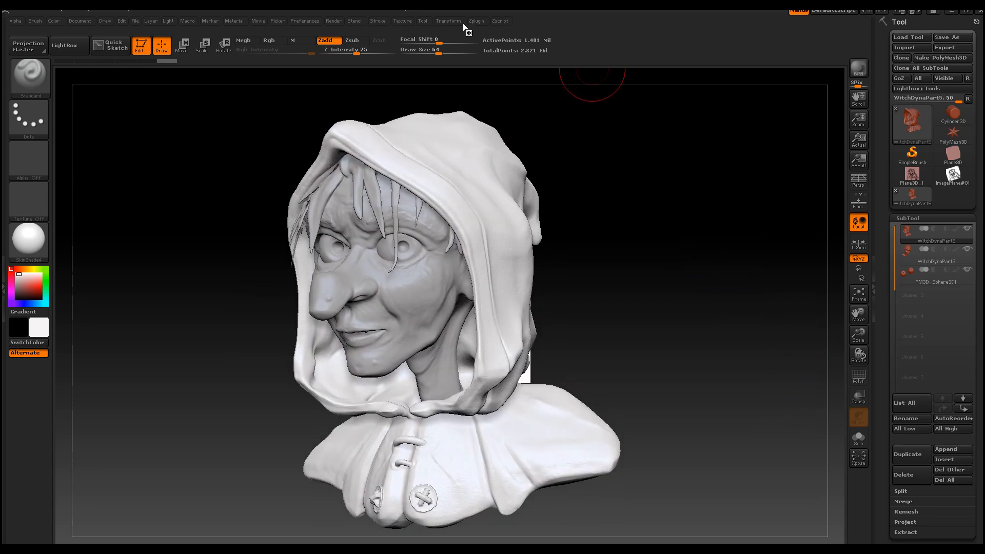
Dock the Zplugin palette above Tool and create a combined TPoseMesh of the bust with Transpose Master
{"action": "left_click", "coordinate": [477, 21]}
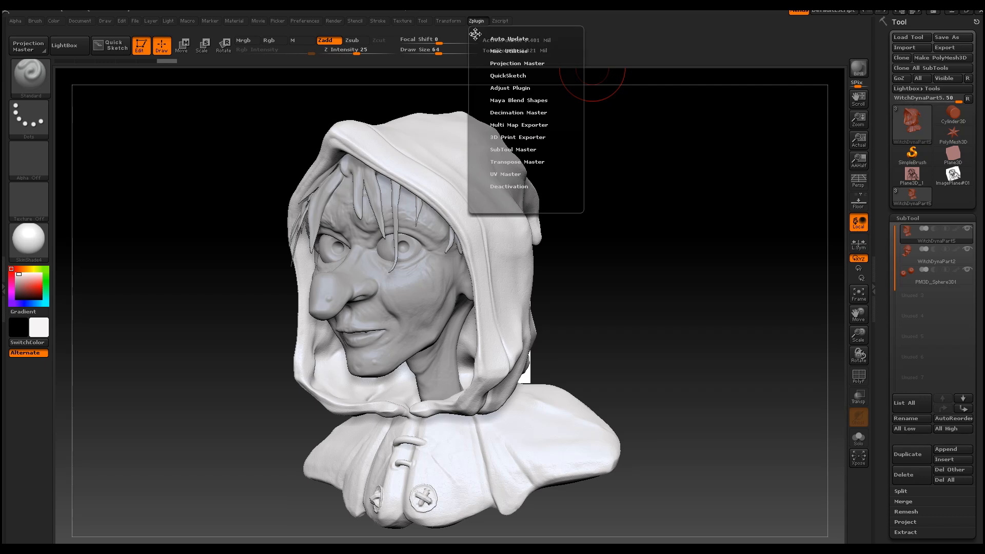
{"action": "left_click_drag", "start_coordinate": [476, 34], "coordinate": [919, 41]}
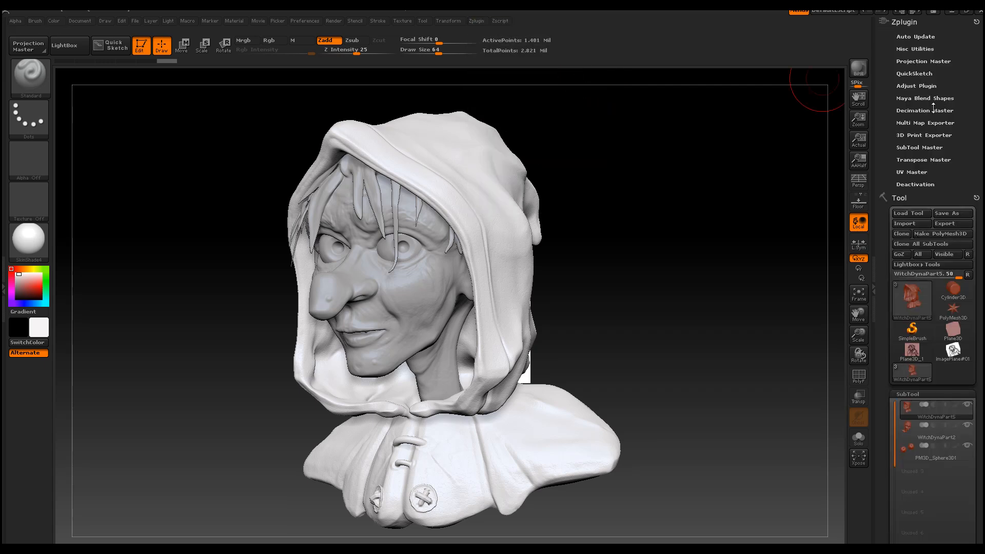
{"action": "left_click", "coordinate": [920, 160]}
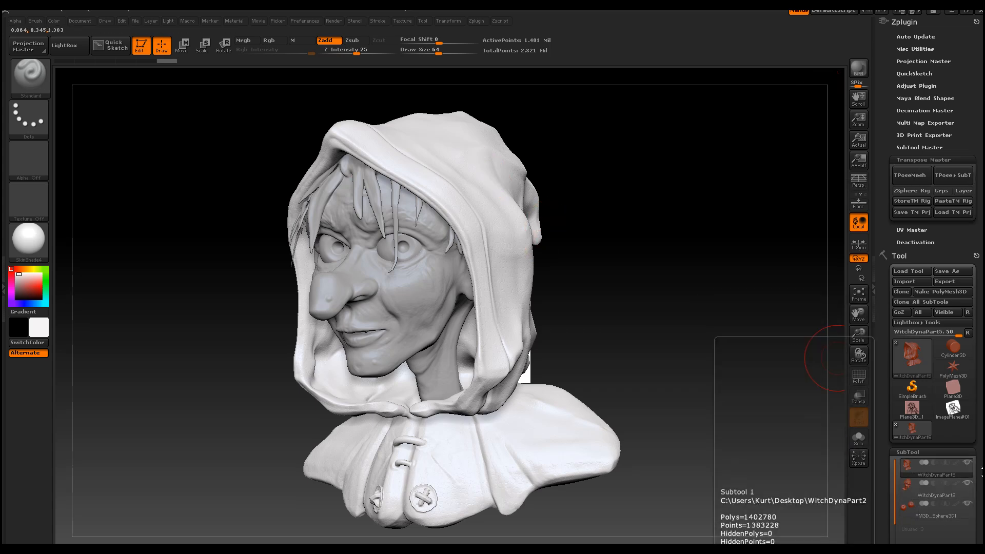
{"action": "left_click_drag", "start_coordinate": [925, 533], "coordinate": [925, 377]}
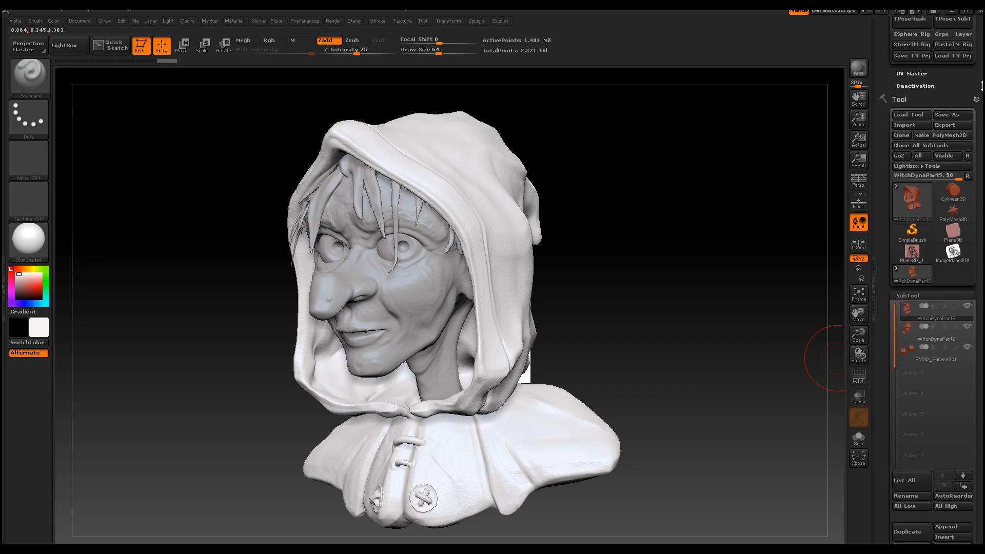
{"action": "scroll", "coordinate": [895, 149], "scroll_direction": "up", "scroll_amount": 5}
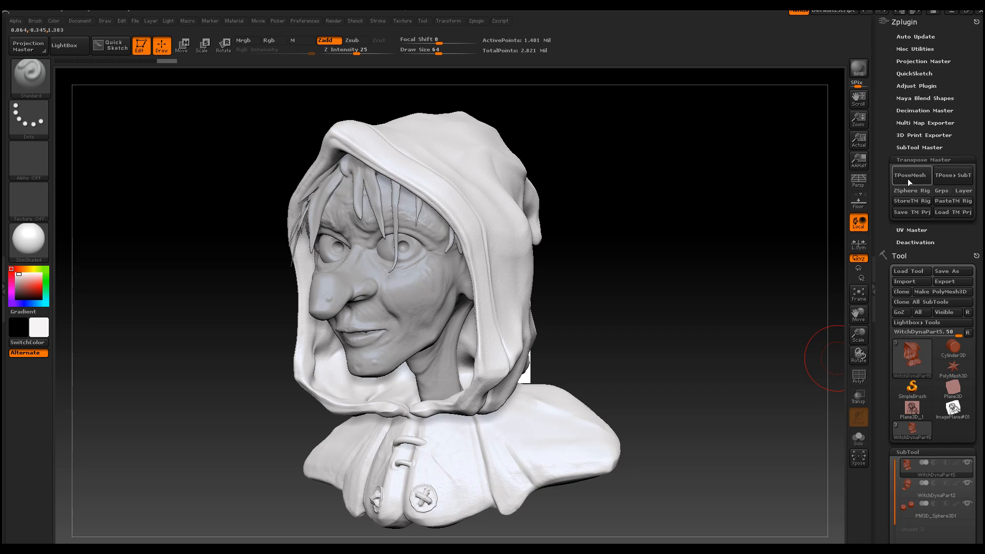
{"action": "left_click", "coordinate": [907, 180]}
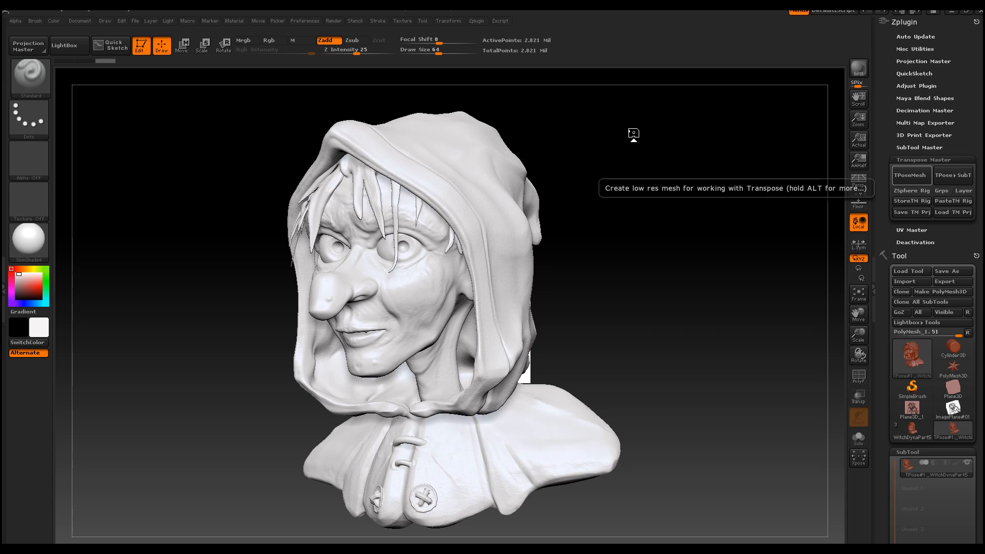
Mask the whole head and hood in side view with the MaskLasso brush, leaving the collar unmasked
{"action": "left_click_drag", "start_coordinate": [669, 213], "coordinate": [716, 274]}
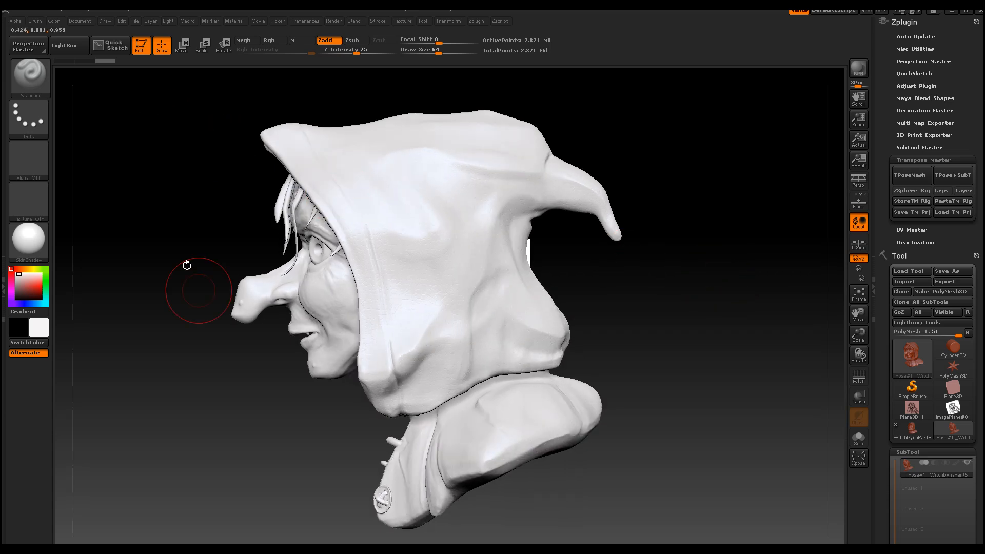
{"action": "key", "text": "ctrl"}
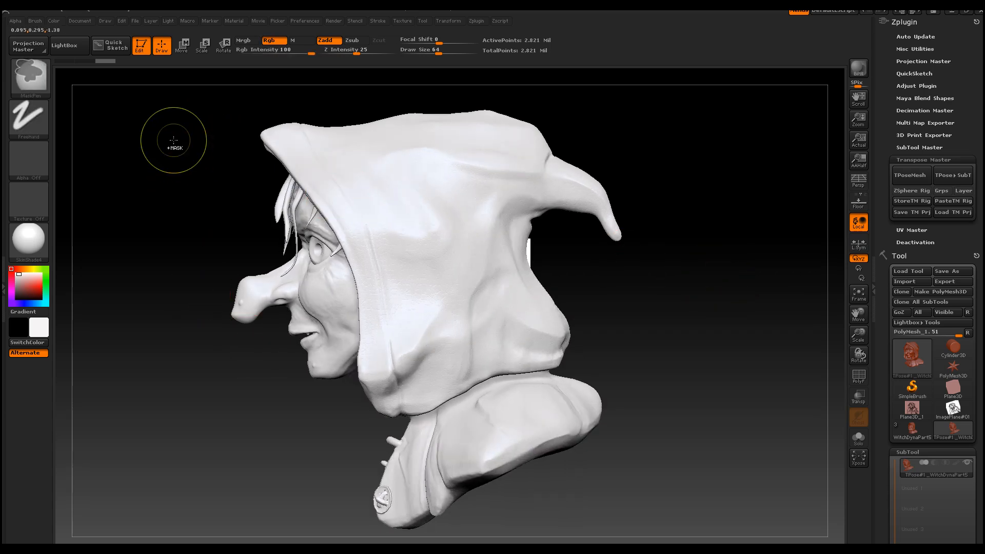
{"action": "left_click", "coordinate": [29, 76], "text": "ctrl"}
{"action": "left_click", "coordinate": [206, 132]}
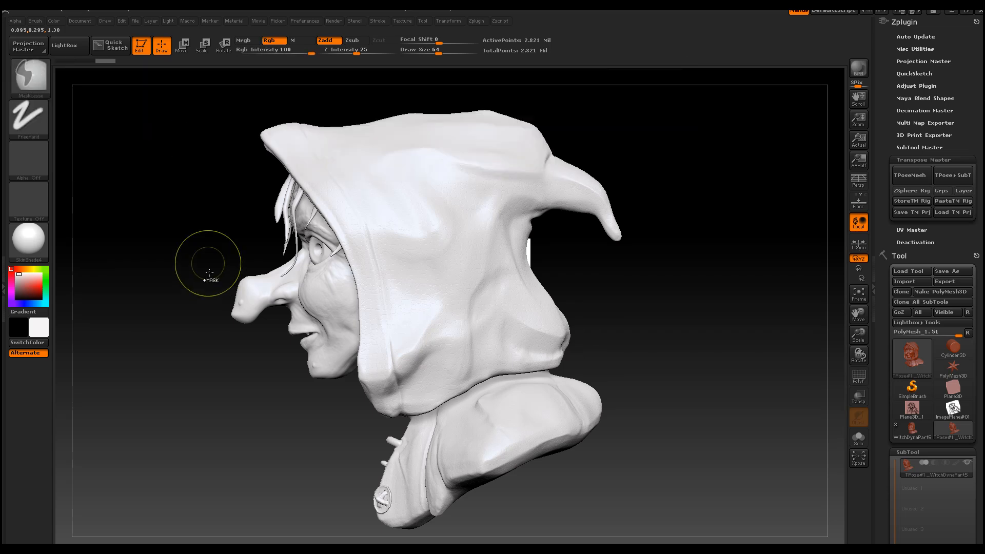
{"action": "mouse_move", "coordinate": [194, 336]}
{"action": "left_mouse_down", "text": "ctrl"}
{"action": "mouse_move", "coordinate": [254, 410]}
{"action": "mouse_move", "coordinate": [374, 427]}
{"action": "mouse_move", "coordinate": [552, 371]}
{"action": "mouse_move", "coordinate": [574, 349]}
{"action": "mouse_move", "coordinate": [562, 249]}
{"action": "mouse_move", "coordinate": [631, 255]}
{"action": "mouse_move", "coordinate": [660, 171]}
{"action": "mouse_move", "coordinate": [544, 90]}
{"action": "left_mouse_up", "text": "ctrl"}
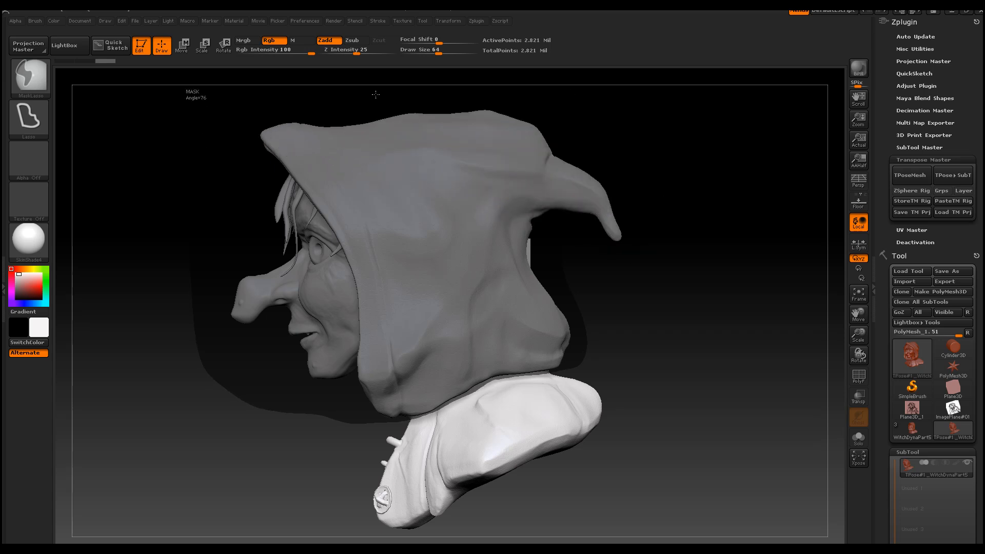
{"action": "mouse_move", "coordinate": [252, 107]}
{"action": "left_mouse_down", "text": "ctrl"}
{"action": "mouse_move", "coordinate": [220, 149]}
{"action": "mouse_move", "coordinate": [253, 144]}
{"action": "mouse_move", "coordinate": [229, 143]}
{"action": "mouse_move", "coordinate": [220, 128]}
{"action": "mouse_move", "coordinate": [231, 93]}
{"action": "mouse_move", "coordinate": [336, 97]}
{"action": "mouse_move", "coordinate": [248, 125]}
{"action": "left_mouse_up", "text": "ctrl"}
Invert the mask so the collar is protected and the head and hood are free
{"action": "mouse_move", "coordinate": [696, 289]}
{"action": "left_mouse_down"}
{"action": "mouse_move", "coordinate": [693, 305]}
{"action": "mouse_move", "coordinate": [656, 327]}
{"action": "left_mouse_up"}
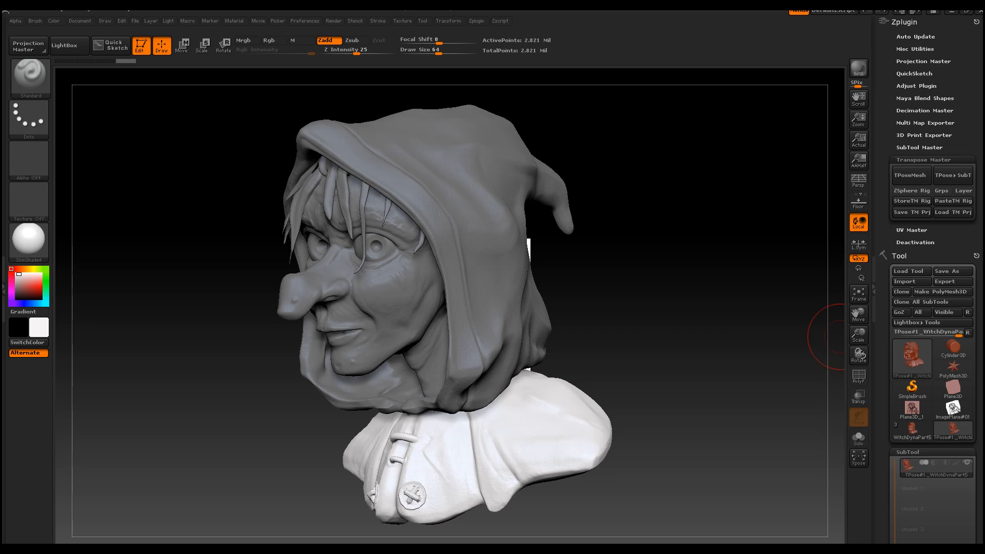
{"action": "left_click_drag", "start_coordinate": [976, 410], "coordinate": [974, 198]}
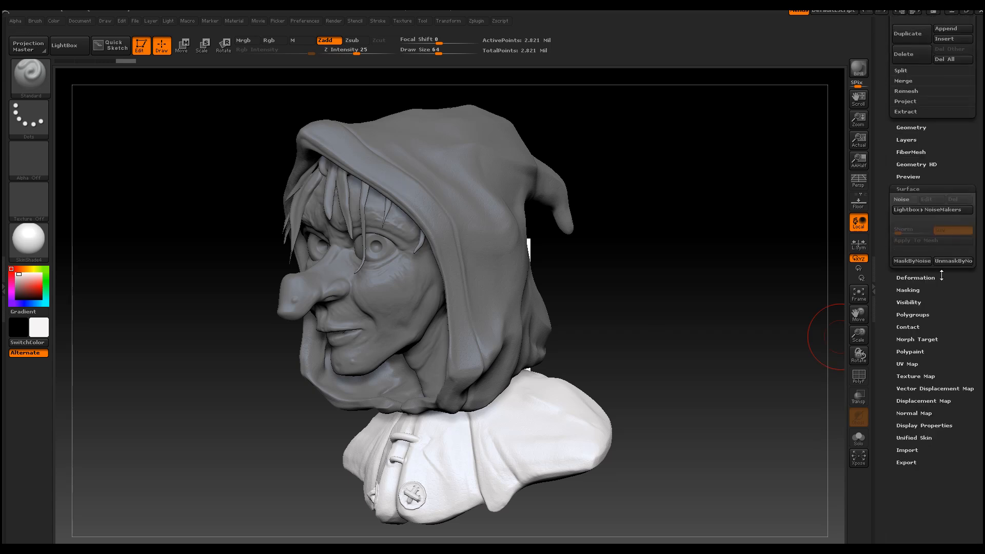
{"action": "left_click", "coordinate": [917, 291]}
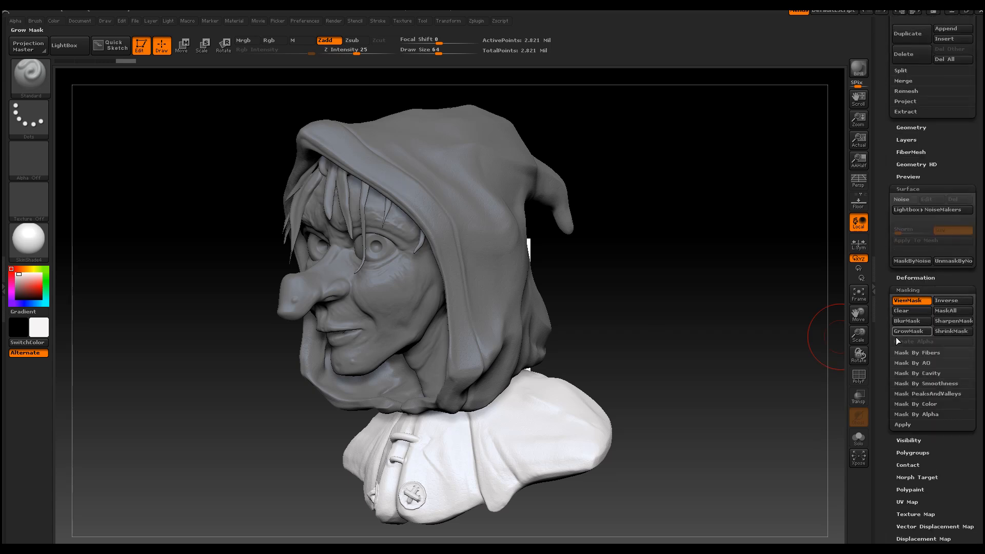
{"action": "left_click", "coordinate": [955, 300]}
Switch the masking brush from MaskLasso to MaskPen and set its Draw Size to 50
{"action": "left_click_drag", "start_coordinate": [691, 297], "coordinate": [710, 286]}
{"action": "left_click_drag", "start_coordinate": [858, 334], "coordinate": [813, 385]}
{"action": "left_click_drag", "start_coordinate": [751, 418], "coordinate": [744, 336], "text": "alt"}
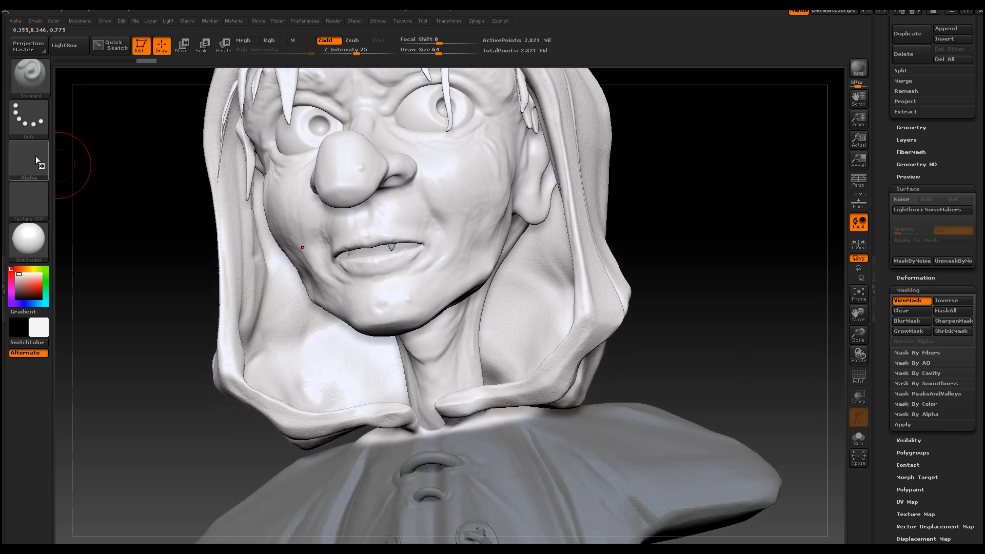
{"action": "left_click", "coordinate": [28, 91]}
{"action": "left_click", "coordinate": [167, 87]}
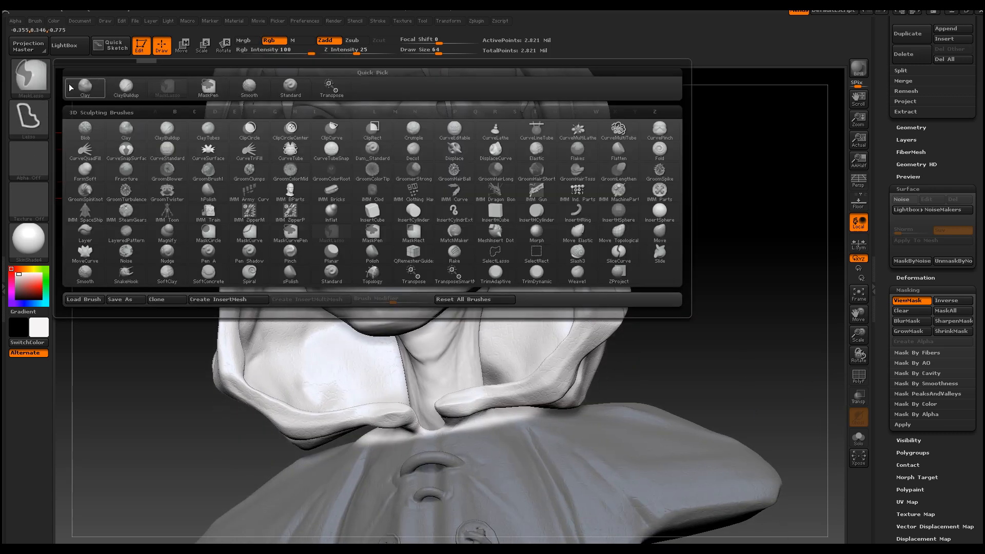
{"action": "left_click", "coordinate": [38, 79]}
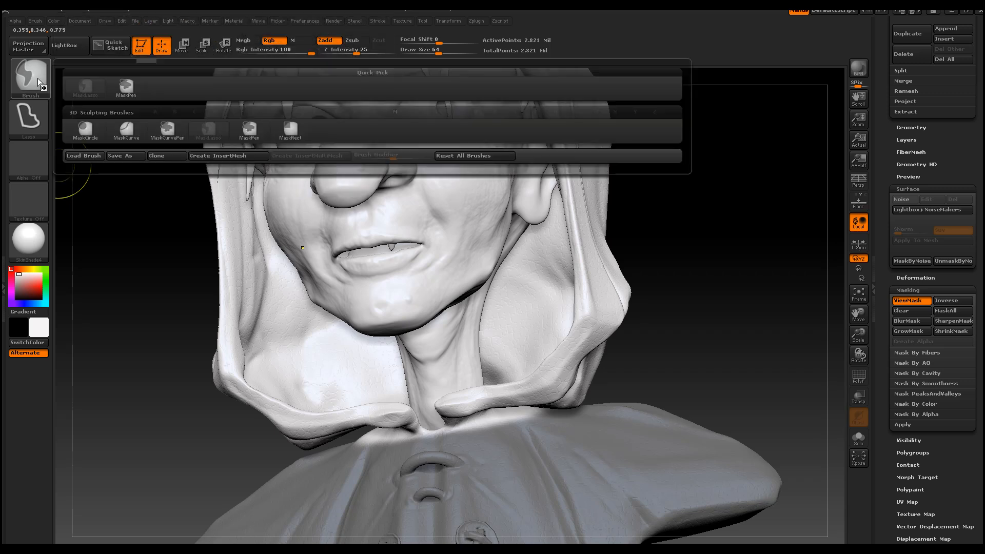
{"action": "left_click", "coordinate": [125, 90]}
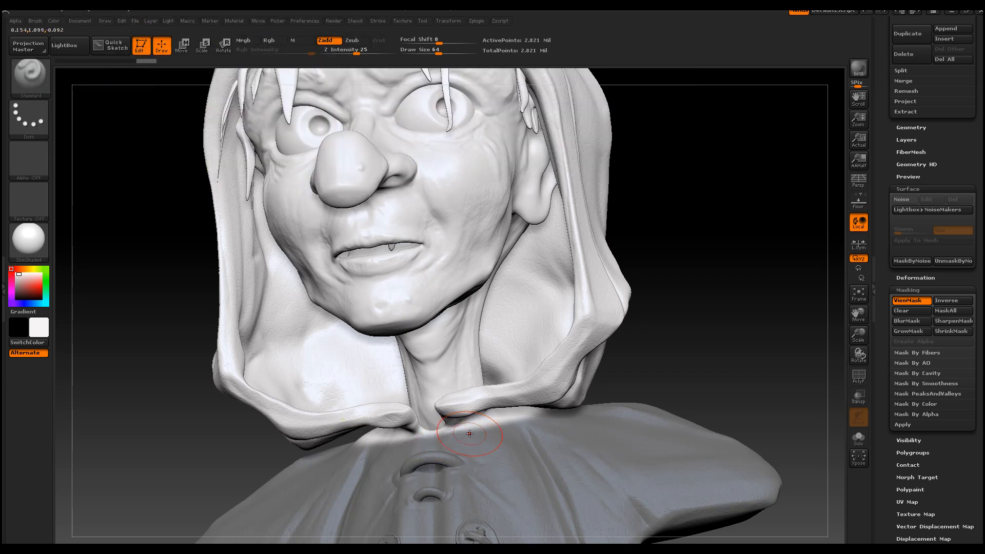
{"action": "key", "text": "space"}
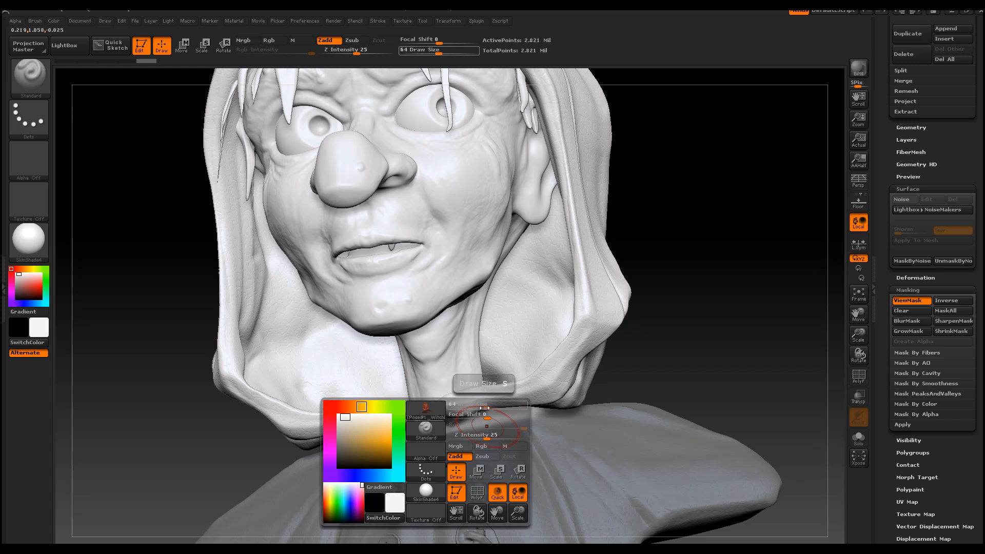
{"action": "key", "text": "ctrl"}
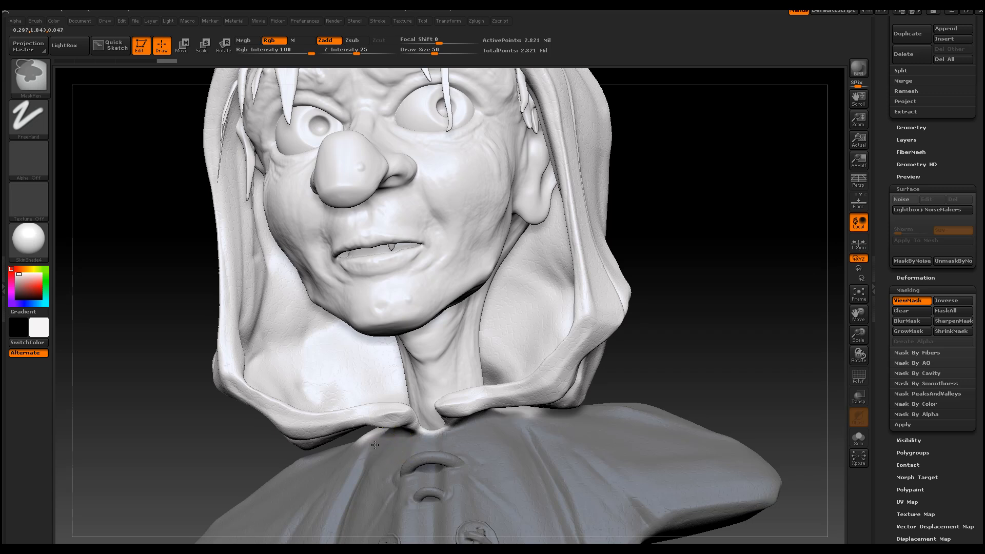
Paint the missing mask along the collar's upper edge beneath the hood, around the side and back of the bust
{"action": "left_click_drag", "start_coordinate": [710, 333], "coordinate": [680, 319]}
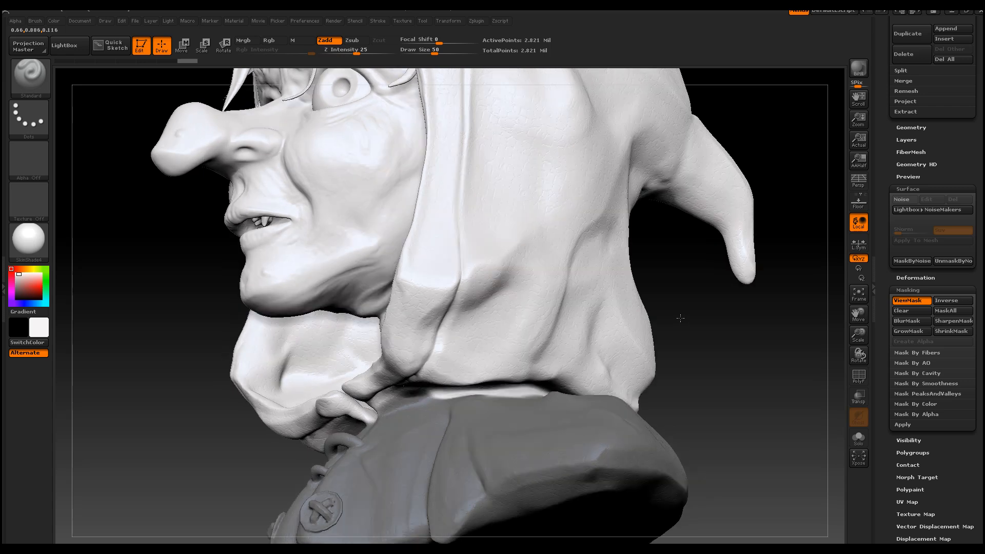
{"action": "key", "text": "ctrl"}
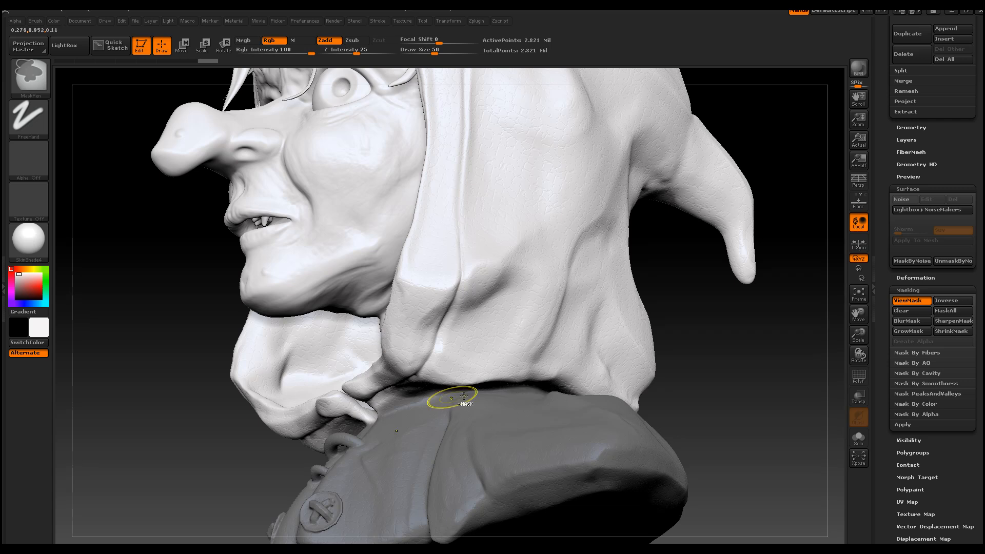
{"action": "left_click_drag", "start_coordinate": [796, 406], "coordinate": [724, 396]}
{"action": "key", "text": "ctrl"}
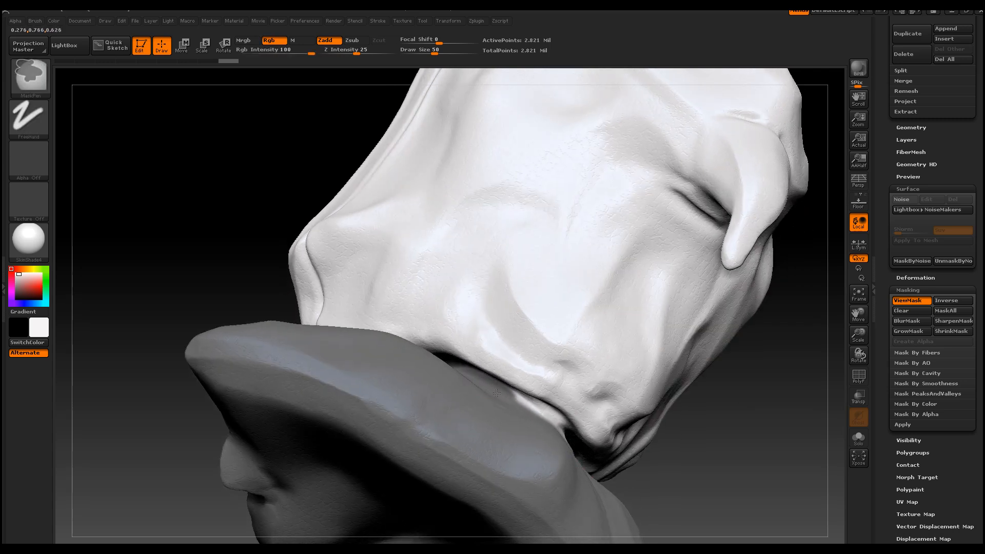
{"action": "left_click_drag", "start_coordinate": [507, 400], "coordinate": [529, 412], "text": "ctrl"}
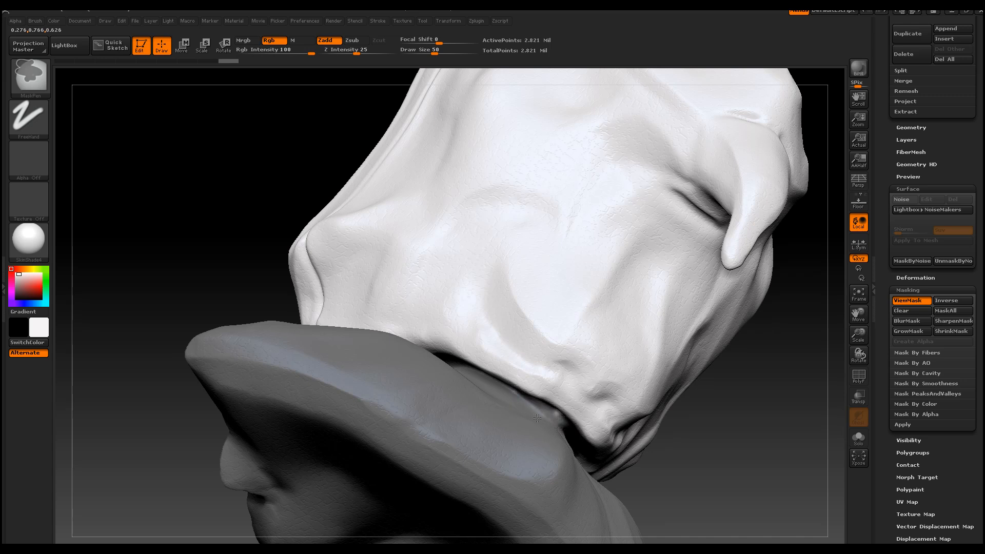
{"action": "mouse_move", "coordinate": [751, 494]}
{"action": "left_mouse_down"}
{"action": "mouse_move", "coordinate": [723, 472]}
{"action": "mouse_move", "coordinate": [799, 505]}
{"action": "mouse_move", "coordinate": [790, 477]}
{"action": "left_mouse_up"}
{"action": "left_click_drag", "start_coordinate": [756, 376], "coordinate": [773, 373]}
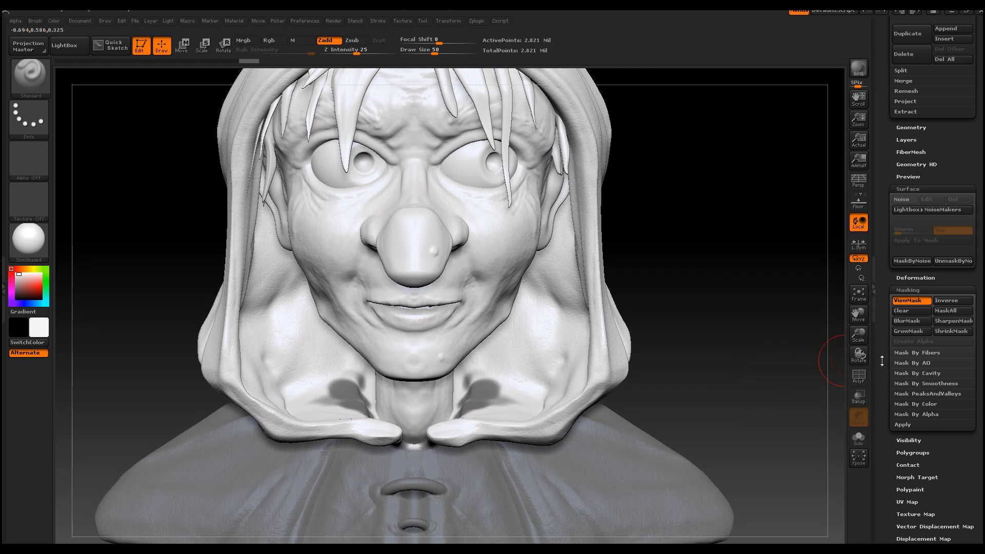
Invert the mask, touch up its coverage on the neck and lower hood, and invert it back to protect the collar
{"action": "left_click", "coordinate": [956, 302]}
{"action": "mouse_move", "coordinate": [475, 385]}
{"action": "left_mouse_down", "text": "ctrl"}
{"action": "mouse_move", "coordinate": [470, 405]}
{"action": "mouse_move", "coordinate": [489, 380]}
{"action": "left_mouse_up", "text": "ctrl"}
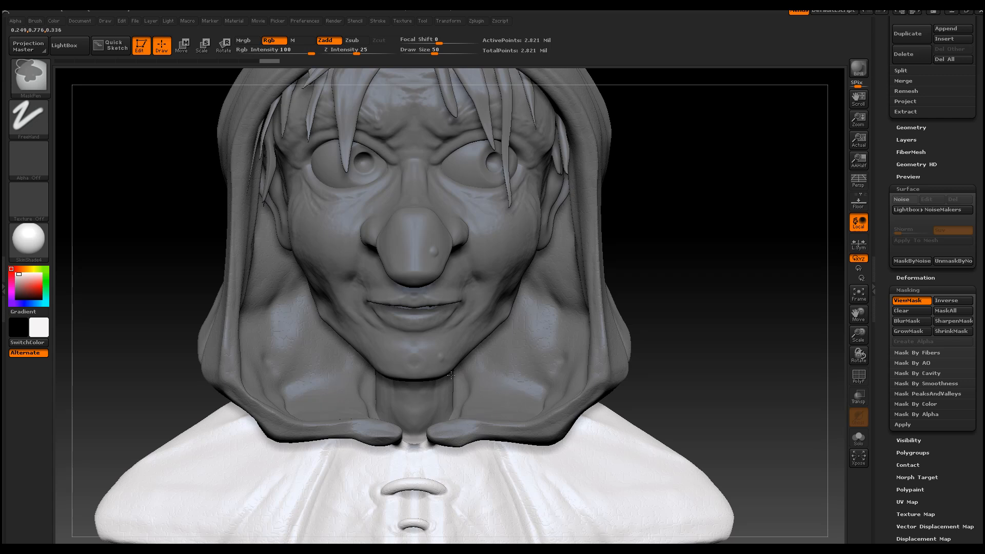
{"action": "mouse_move", "coordinate": [800, 406]}
{"action": "left_mouse_down"}
{"action": "mouse_move", "coordinate": [661, 399]}
{"action": "mouse_move", "coordinate": [690, 401]}
{"action": "mouse_move", "coordinate": [683, 398]}
{"action": "left_mouse_up"}
{"action": "key", "text": "ctrl"}
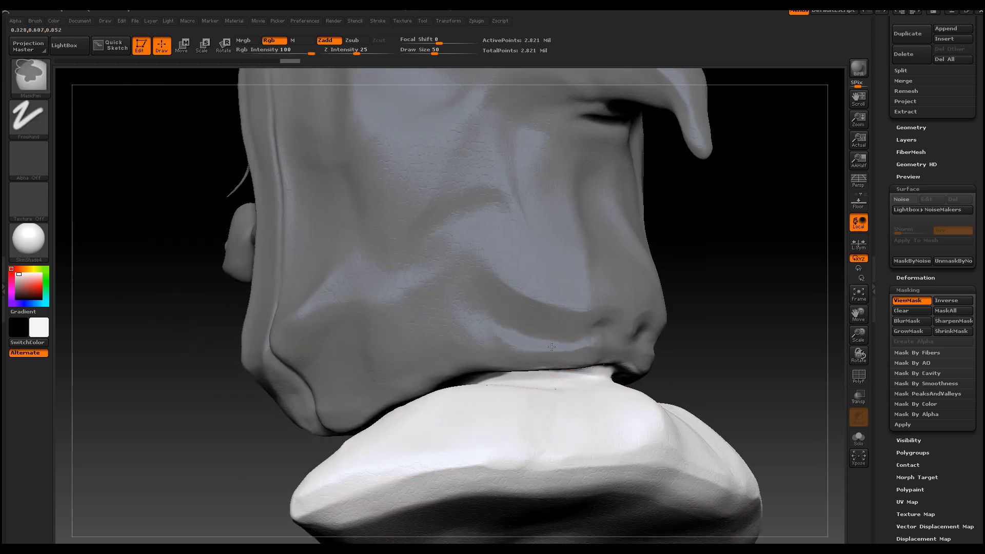
{"action": "mouse_move", "coordinate": [718, 360]}
{"action": "left_mouse_down"}
{"action": "mouse_move", "coordinate": [785, 370]}
{"action": "mouse_move", "coordinate": [764, 368]}
{"action": "left_mouse_up"}
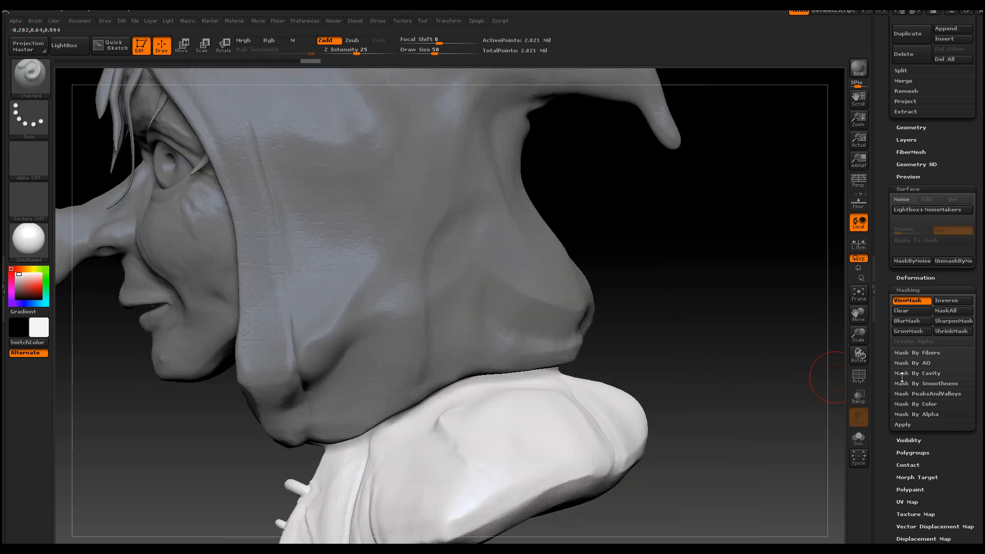
{"action": "left_click", "coordinate": [950, 304]}
Set up a Rotate Transpose line in front view, running from the base of the neck to the hood's peak
{"action": "mouse_move", "coordinate": [672, 337]}
{"action": "left_mouse_down"}
{"action": "mouse_move", "coordinate": [880, 341]}
{"action": "mouse_move", "coordinate": [862, 337]}
{"action": "mouse_move", "coordinate": [852, 308]}
{"action": "left_mouse_up"}
{"action": "mouse_move", "coordinate": [590, 397]}
{"action": "left_mouse_down"}
{"action": "mouse_move", "coordinate": [670, 380]}
{"action": "mouse_move", "coordinate": [649, 386]}
{"action": "left_mouse_up"}
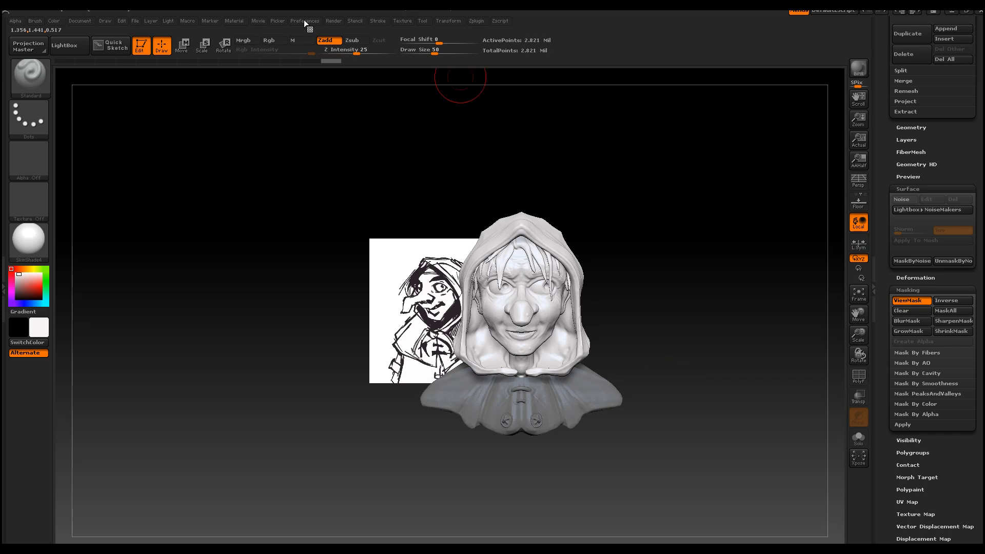
{"action": "left_click_drag", "start_coordinate": [684, 353], "coordinate": [633, 368], "text": "alt"}
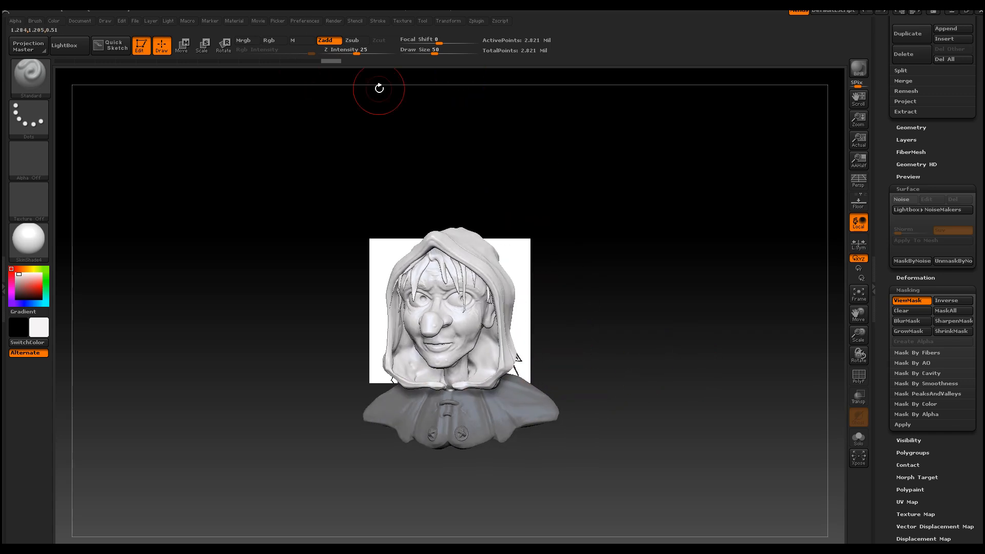
{"action": "left_click", "coordinate": [222, 43]}
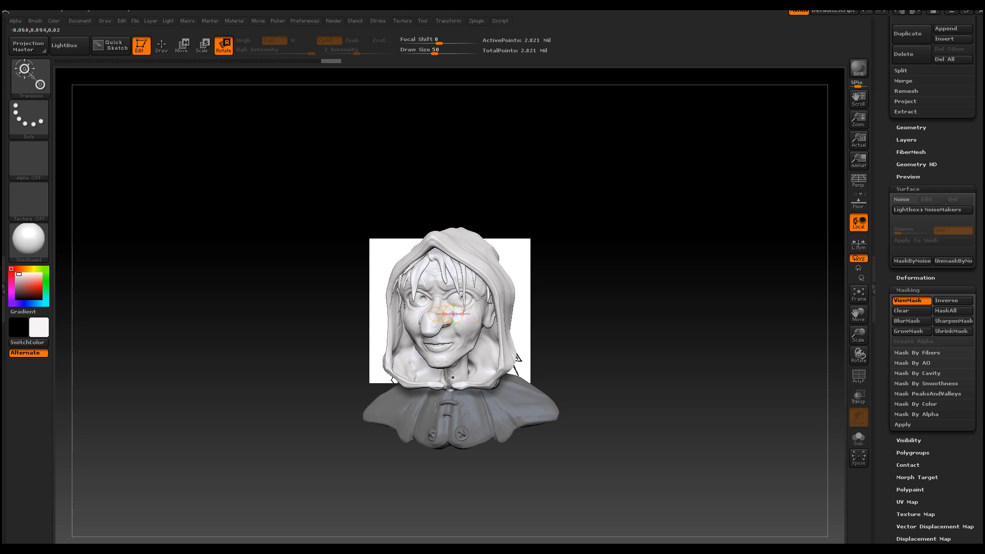
{"action": "left_click_drag", "start_coordinate": [606, 375], "coordinate": [636, 373]}
{"action": "left_click_drag", "start_coordinate": [467, 393], "coordinate": [467, 231]}
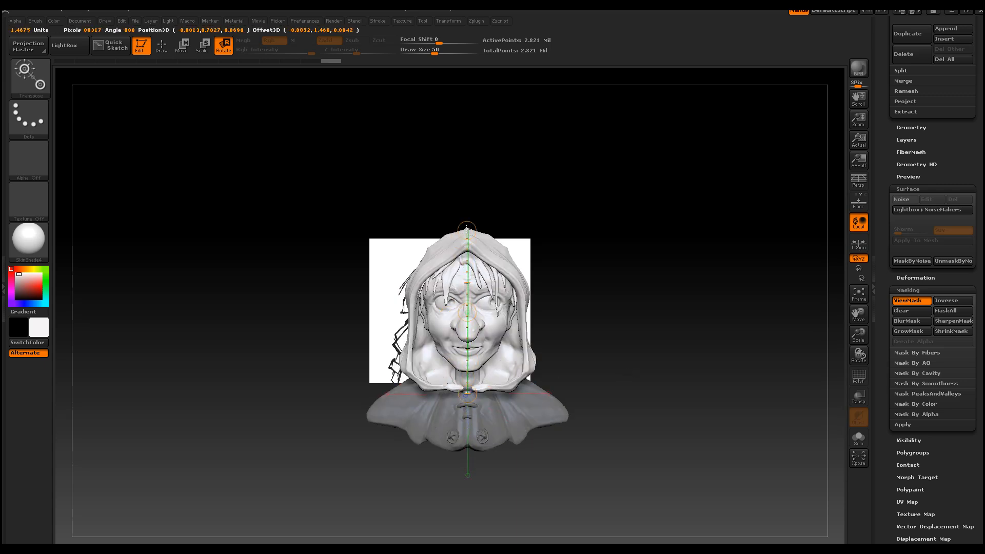
Rotate the unmasked head and hood at the neck, using a second Transpose line in side view to tilt them forward
{"action": "left_click_drag", "start_coordinate": [661, 263], "coordinate": [642, 272]}
{"action": "left_click_drag", "start_coordinate": [531, 298], "coordinate": [486, 306]}
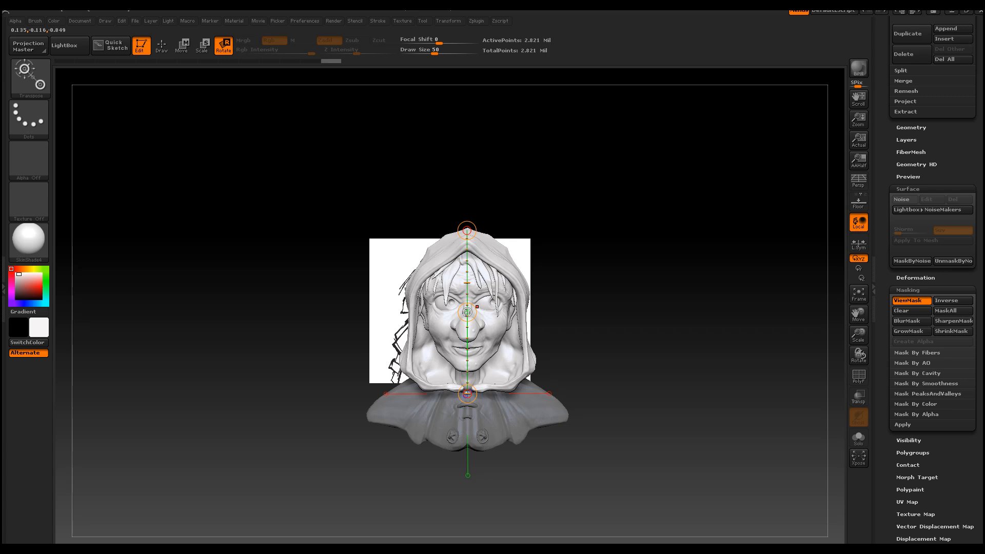
{"action": "left_click_drag", "start_coordinate": [467, 312], "coordinate": [467, 312]}
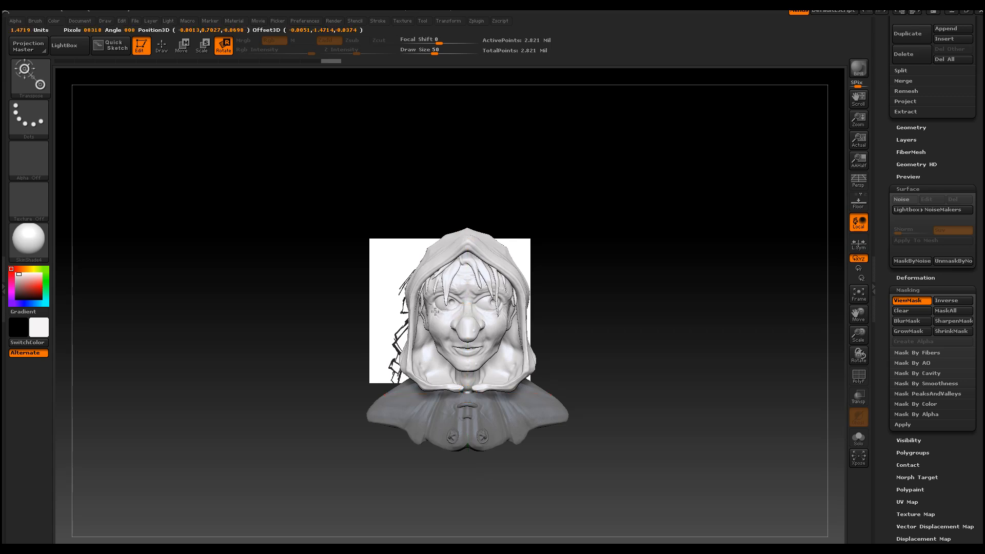
{"action": "left_click_drag", "start_coordinate": [413, 298], "coordinate": [411, 271]}
{"action": "left_click_drag", "start_coordinate": [645, 306], "coordinate": [589, 306]}
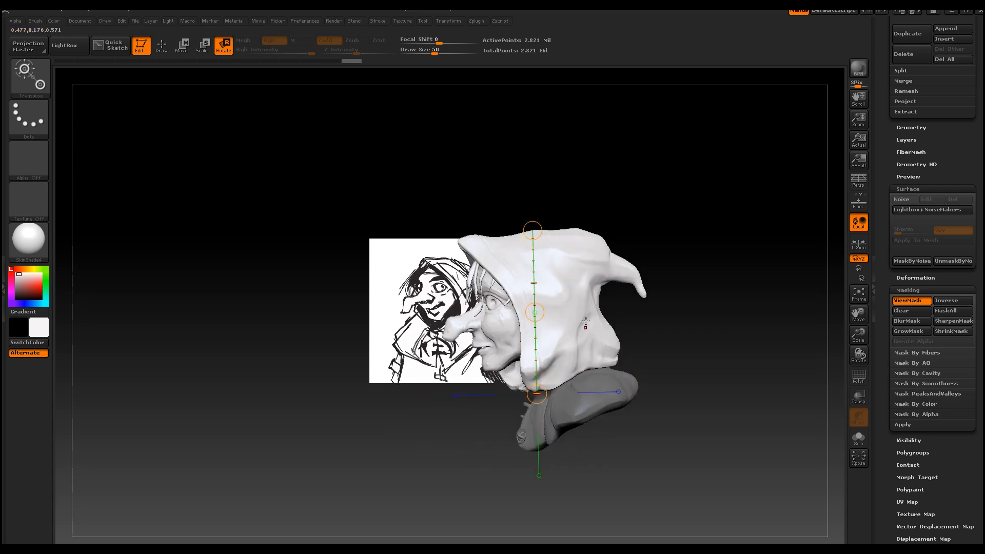
{"action": "mouse_move", "coordinate": [574, 375]}
{"action": "left_mouse_down"}
{"action": "mouse_move", "coordinate": [530, 234]}
{"action": "mouse_move", "coordinate": [518, 243]}
{"action": "left_mouse_up"}
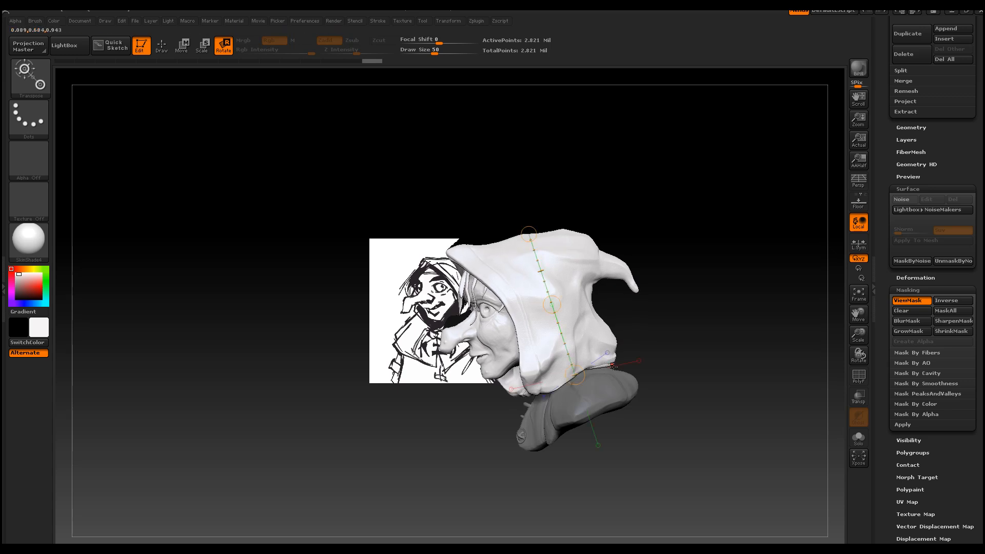
{"action": "mouse_move", "coordinate": [665, 334]}
{"action": "left_mouse_down"}
{"action": "mouse_move", "coordinate": [785, 321]}
{"action": "mouse_move", "coordinate": [774, 329]}
{"action": "mouse_move", "coordinate": [812, 349]}
{"action": "mouse_move", "coordinate": [703, 320]}
{"action": "mouse_move", "coordinate": [695, 297]}
{"action": "mouse_move", "coordinate": [671, 305]}
{"action": "left_mouse_up"}
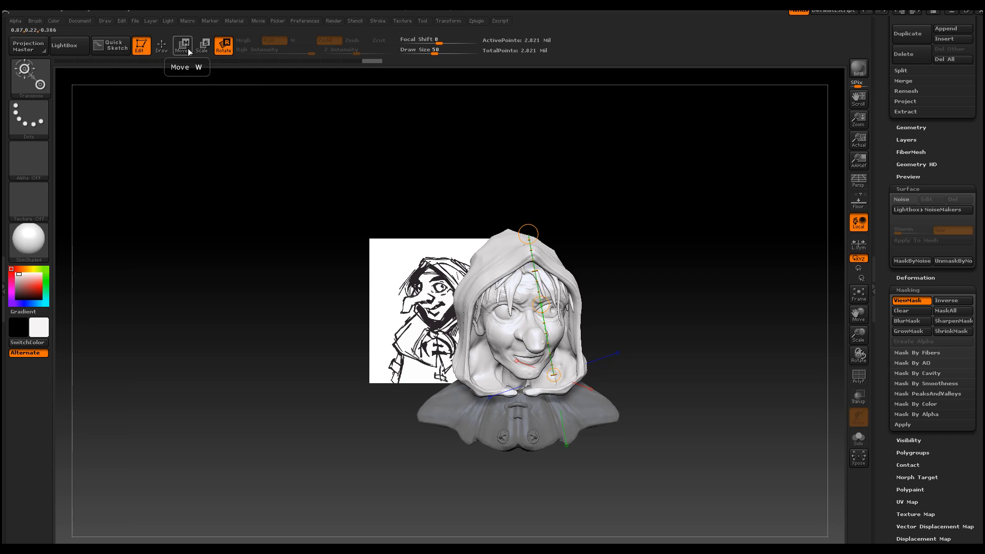
Place a new Rotate Transpose line from the collar opening to the hood's top and fine-tune the head's tilt and turn
{"action": "left_click_drag", "start_coordinate": [524, 399], "coordinate": [512, 246]}
{"action": "mouse_move", "coordinate": [664, 275]}
{"action": "left_mouse_down"}
{"action": "mouse_move", "coordinate": [642, 272]}
{"action": "mouse_move", "coordinate": [704, 301]}
{"action": "mouse_move", "coordinate": [631, 296]}
{"action": "left_mouse_up"}
{"action": "mouse_move", "coordinate": [642, 304]}
{"action": "left_mouse_down"}
{"action": "mouse_move", "coordinate": [625, 293]}
{"action": "mouse_move", "coordinate": [630, 302]}
{"action": "left_mouse_up"}
{"action": "left_click_drag", "start_coordinate": [445, 224], "coordinate": [444, 227]}
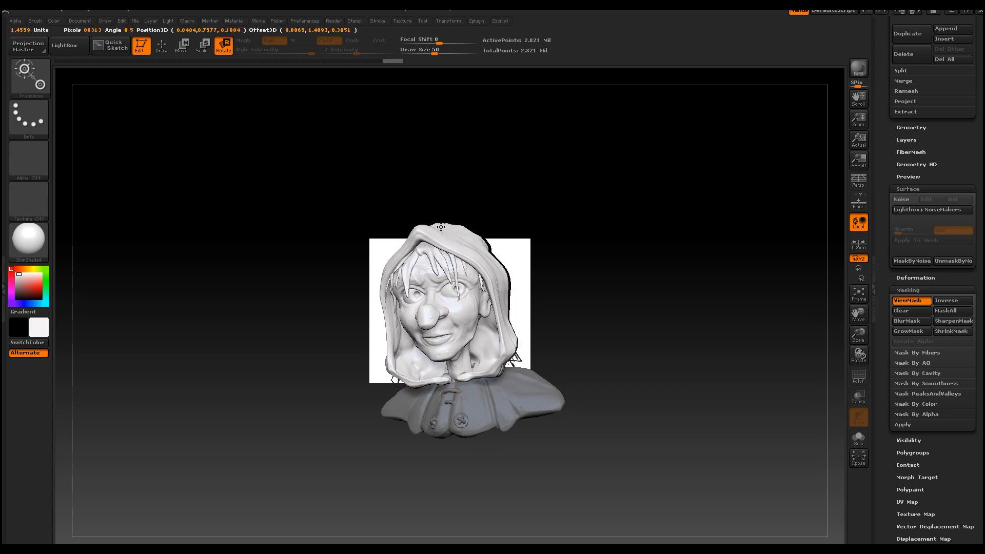
{"action": "left_click_drag", "start_coordinate": [621, 260], "coordinate": [580, 267]}
{"action": "left_click_drag", "start_coordinate": [441, 227], "coordinate": [440, 228]}
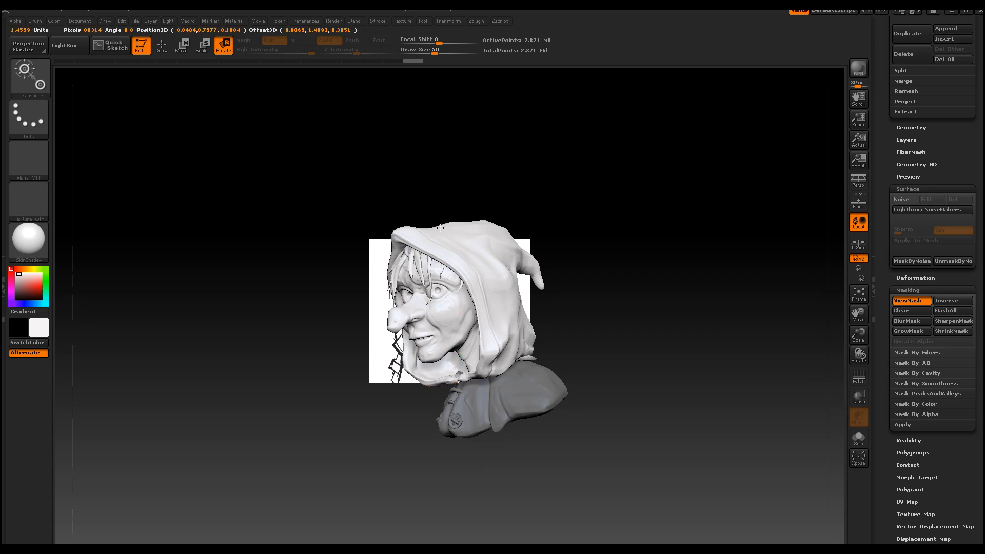
{"action": "left_click_drag", "start_coordinate": [580, 287], "coordinate": [437, 229]}
{"action": "mouse_move", "coordinate": [661, 288]}
{"action": "left_mouse_down"}
{"action": "mouse_move", "coordinate": [682, 280]}
{"action": "mouse_move", "coordinate": [659, 297]}
{"action": "mouse_move", "coordinate": [643, 282]}
{"action": "left_mouse_up"}
{"action": "left_click_drag", "start_coordinate": [729, 261], "coordinate": [749, 290]}
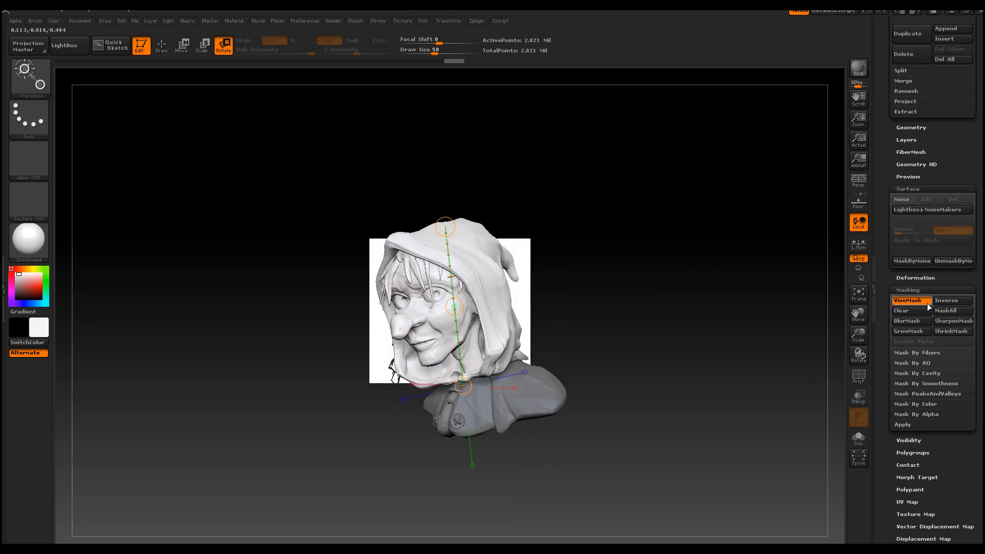
Turn off the mask display and transfer the pose back to the subtools with TPose > SubT
{"action": "left_click", "coordinate": [907, 300]}
{"action": "mouse_move", "coordinate": [662, 287]}
{"action": "left_mouse_down"}
{"action": "mouse_move", "coordinate": [690, 286]}
{"action": "mouse_move", "coordinate": [680, 284]}
{"action": "left_mouse_up"}
{"action": "scroll", "coordinate": [979, 291], "scroll_direction": "up", "scroll_amount": 10}
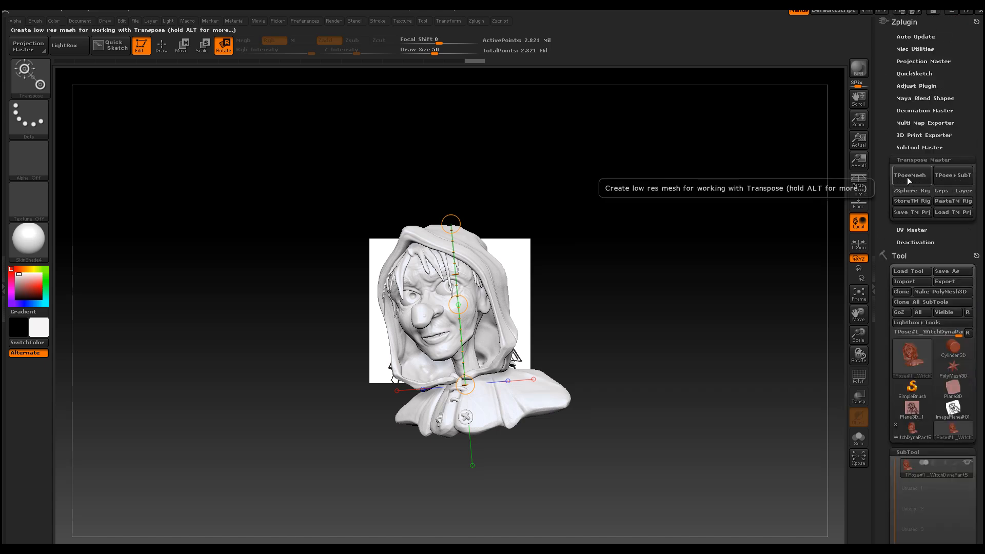
{"action": "left_click", "coordinate": [966, 179]}
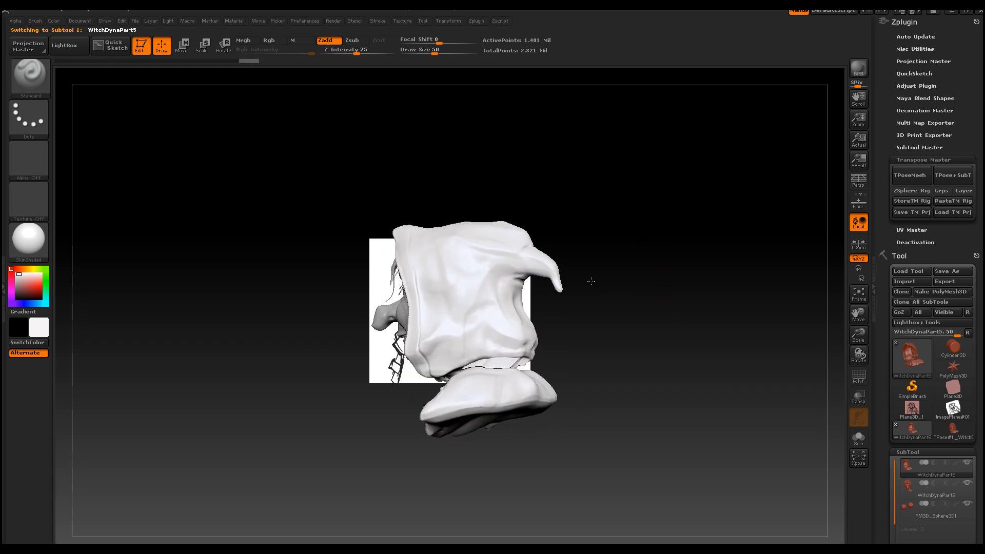
Set the Draw Size to 56 and smooth the open strip between the hood and collar at the side of the neck
{"action": "left_click_drag", "start_coordinate": [863, 336], "coordinate": [862, 285]}
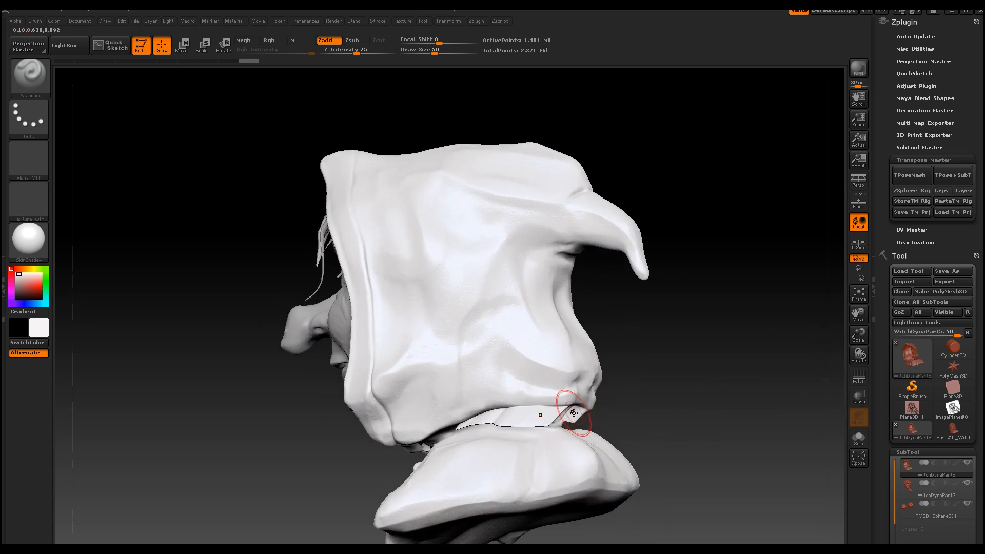
{"action": "key", "text": "space"}
{"action": "left_click_drag", "start_coordinate": [536, 405], "coordinate": [524, 406]}
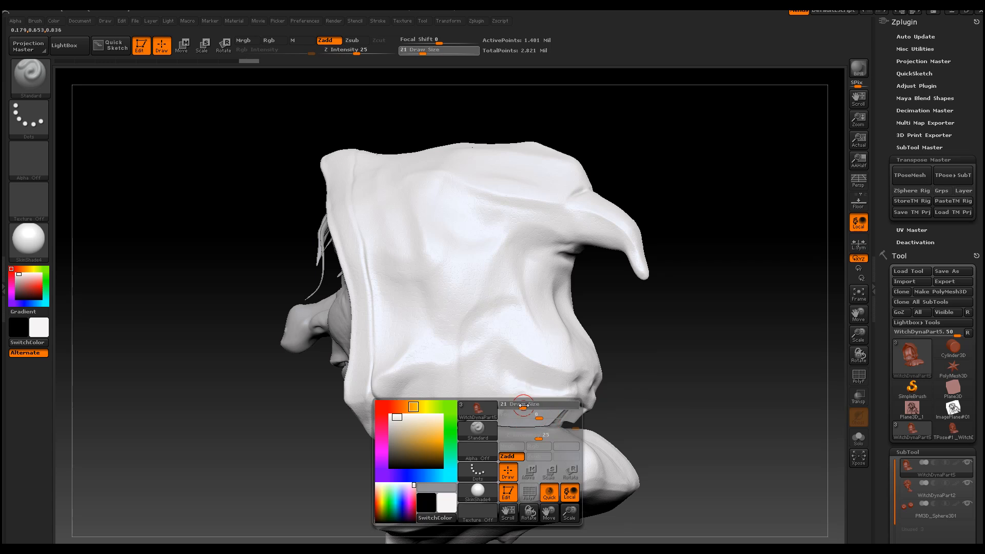
{"action": "left_click", "coordinate": [534, 417], "text": "ctrl"}
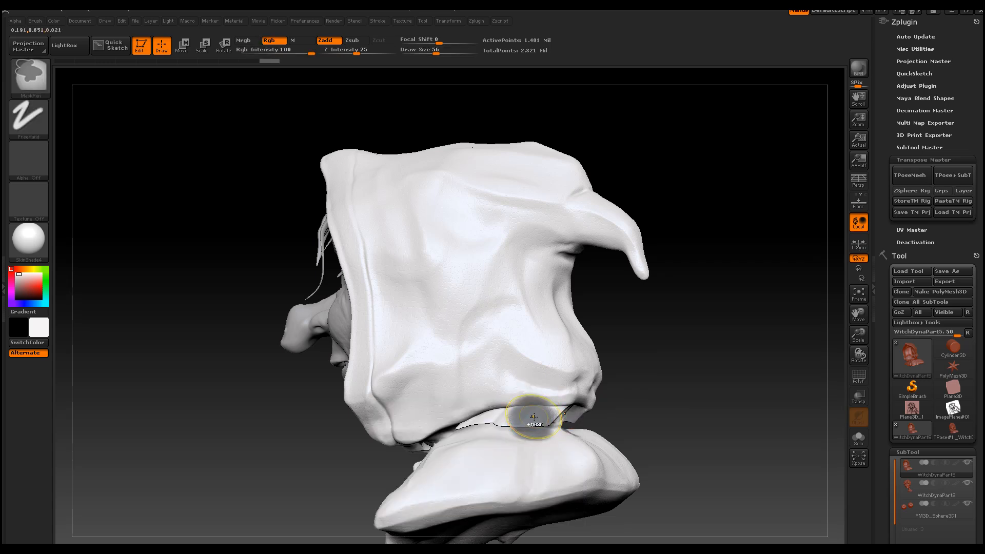
{"action": "key", "text": "ctrl+z"}
{"action": "left_click_drag", "start_coordinate": [531, 417], "coordinate": [522, 419], "text": "shift"}
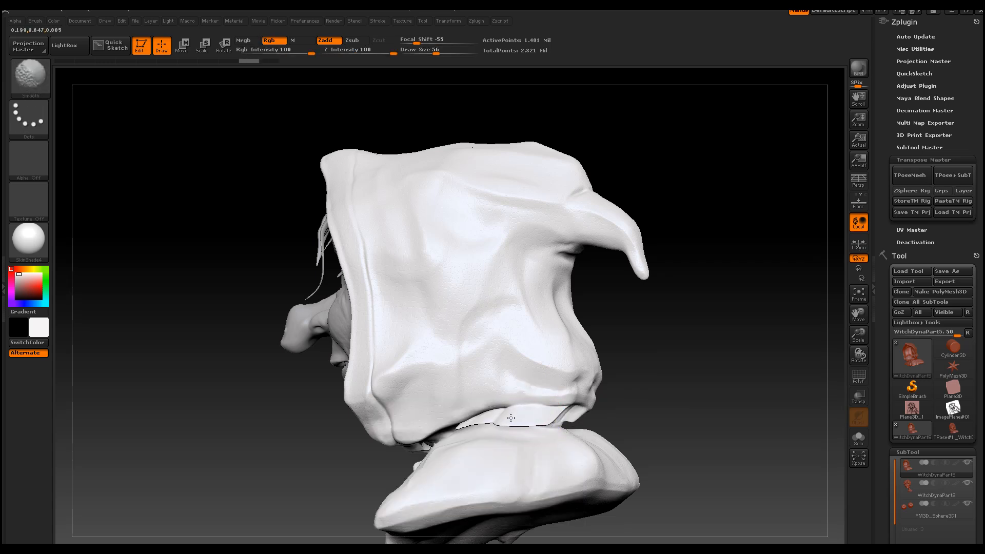
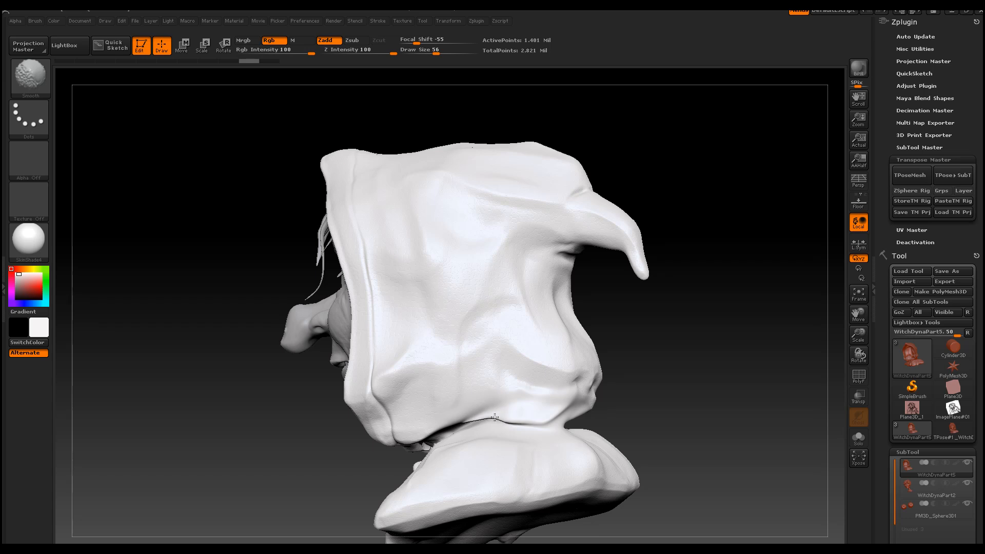
Smooth the remaining seam between the hood and collar around the back and far side of the neck
{"action": "left_click_drag", "start_coordinate": [741, 418], "coordinate": [643, 424]}
{"action": "key", "text": "shift"}
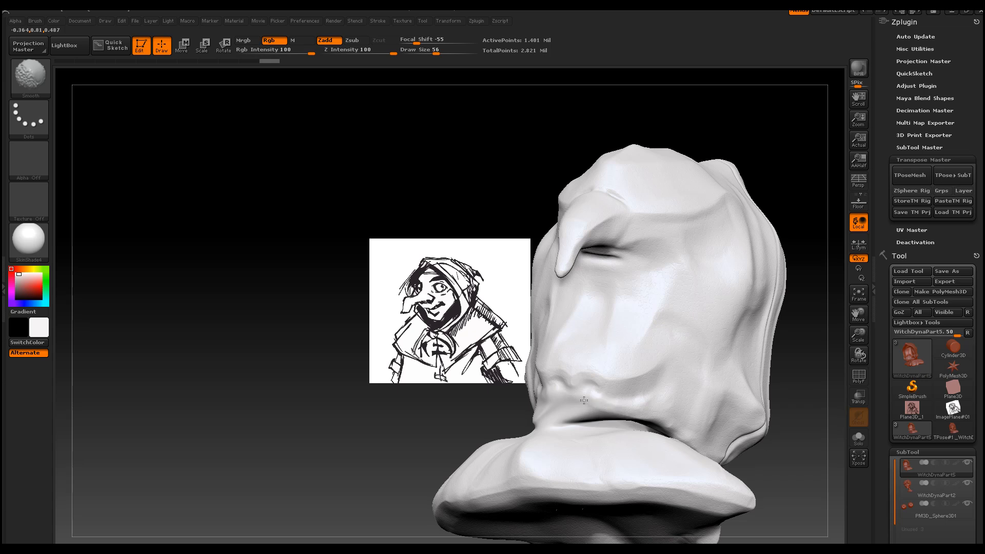
{"action": "left_click_drag", "start_coordinate": [352, 407], "coordinate": [406, 410]}
{"action": "key", "text": "shift"}
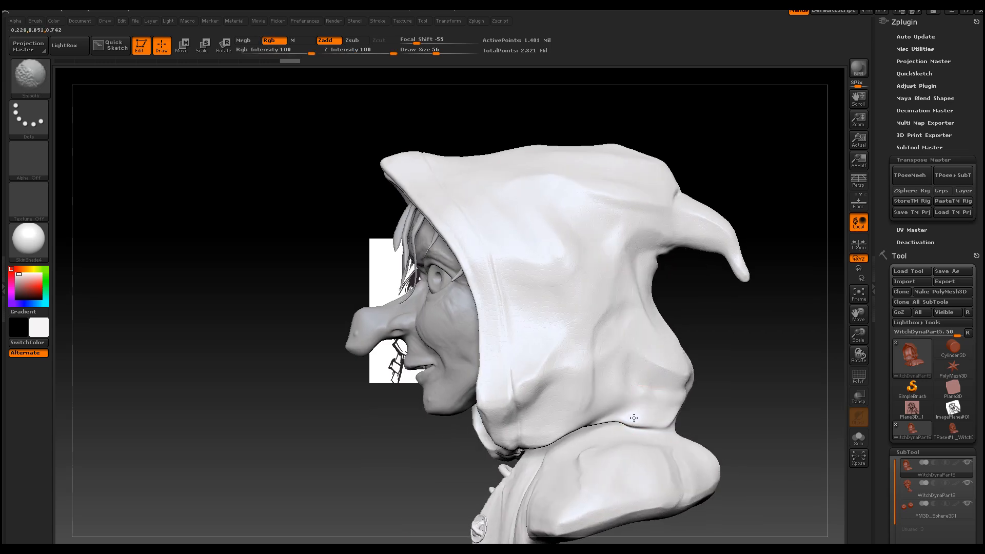
{"action": "left_click_drag", "start_coordinate": [732, 385], "coordinate": [768, 382]}
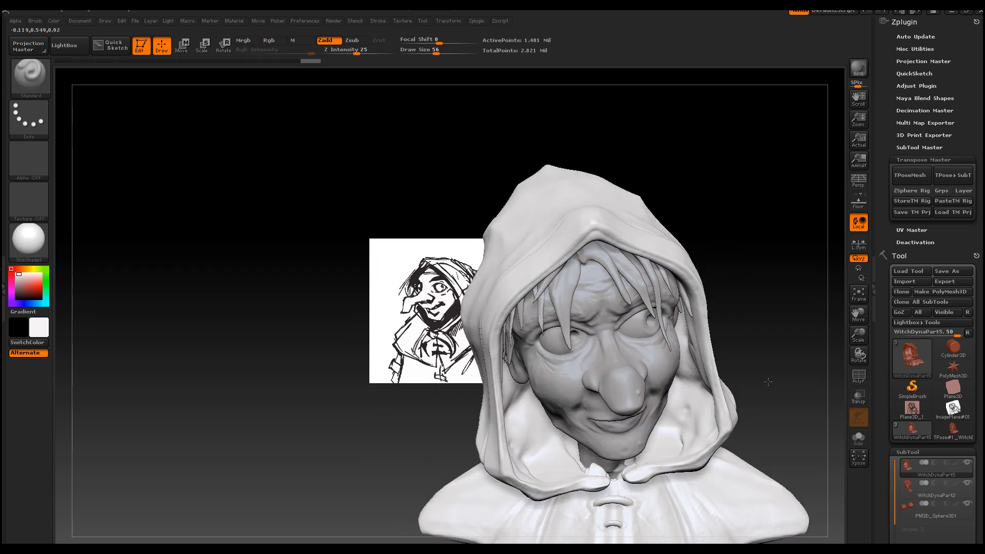
{"action": "left_click_drag", "start_coordinate": [795, 340], "coordinate": [685, 302]}
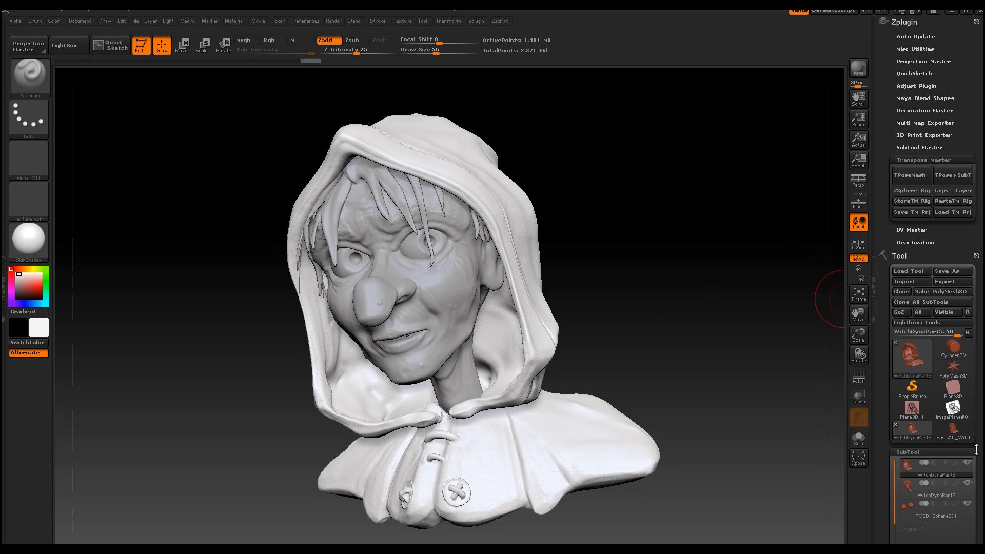
Make the head subtool WitchDynaPart2 active and choose the Move brush with Z Intensity 37
{"action": "mouse_move", "coordinate": [962, 473]}
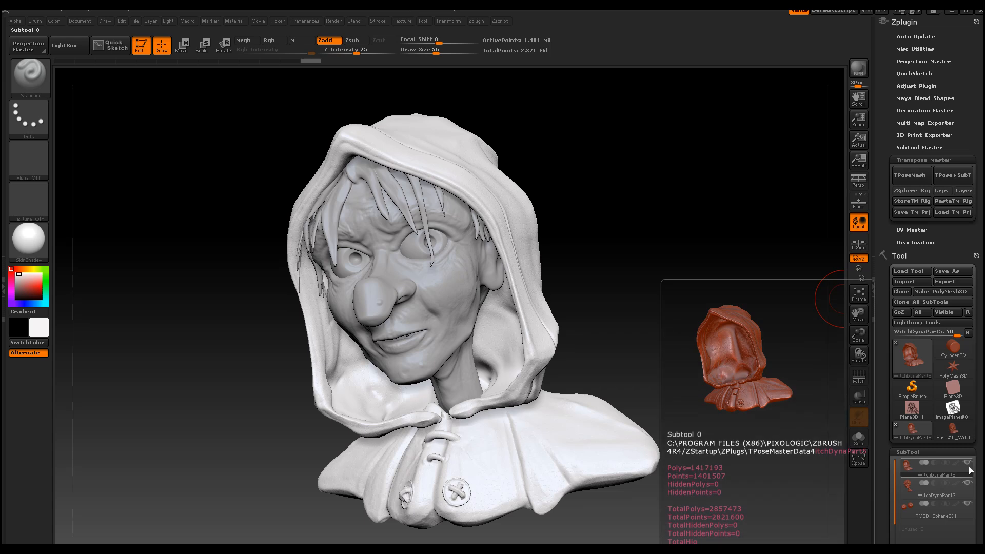
{"action": "left_click", "coordinate": [936, 489]}
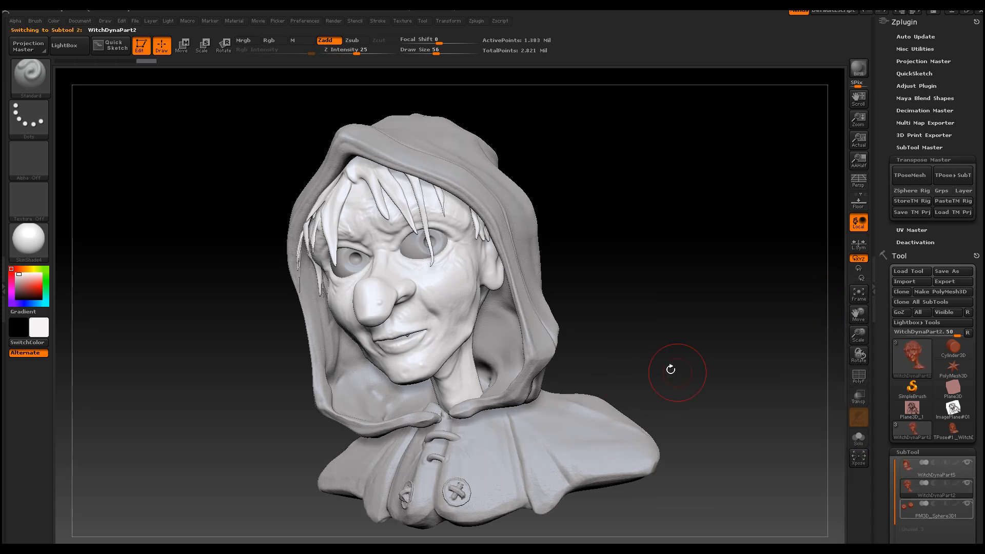
{"action": "left_click_drag", "start_coordinate": [625, 210], "coordinate": [616, 229]}
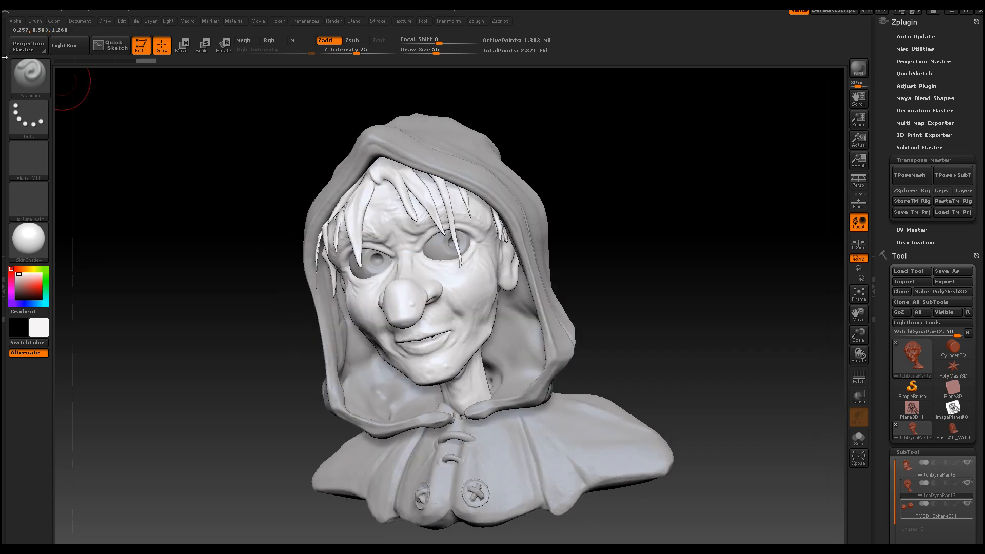
{"action": "left_click", "coordinate": [31, 76]}
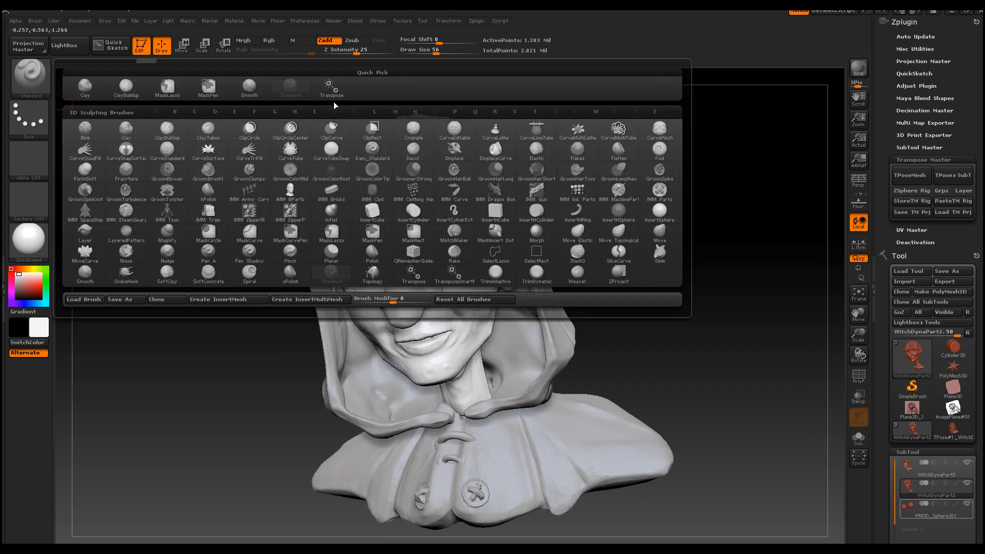
{"action": "left_click", "coordinate": [660, 236]}
{"action": "left_click_drag", "start_coordinate": [367, 53], "coordinate": [364, 52]}
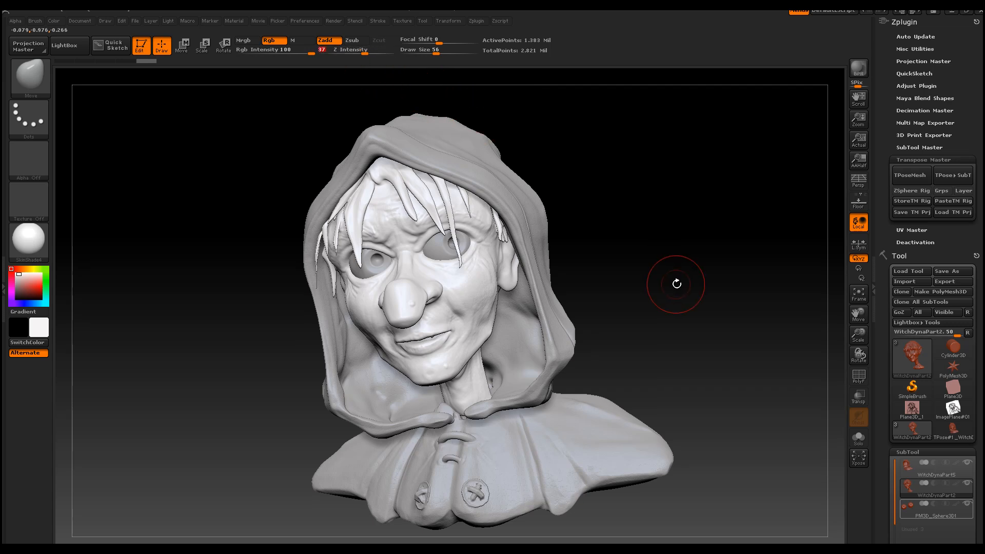
Compare the bust with the reference sketch and hide the hood and collar subtool to expose the whole head
{"action": "left_click_drag", "start_coordinate": [653, 279], "coordinate": [833, 268]}
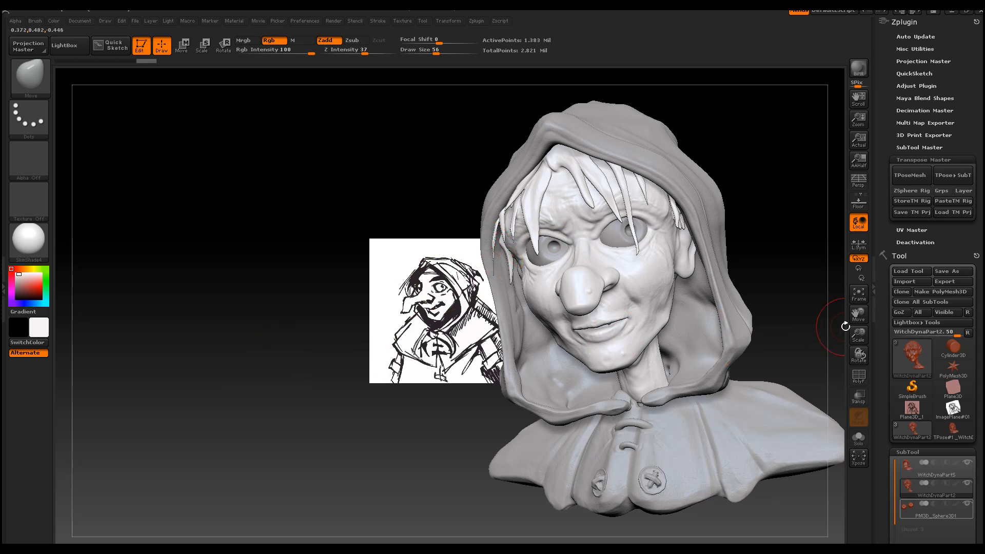
{"action": "left_click_drag", "start_coordinate": [858, 334], "coordinate": [462, 231]}
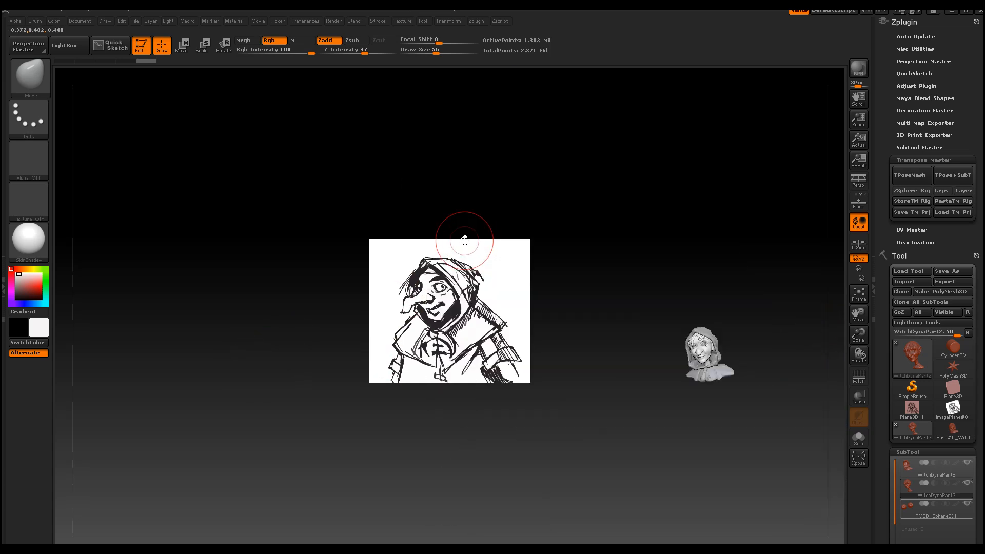
{"action": "key", "text": "f"}
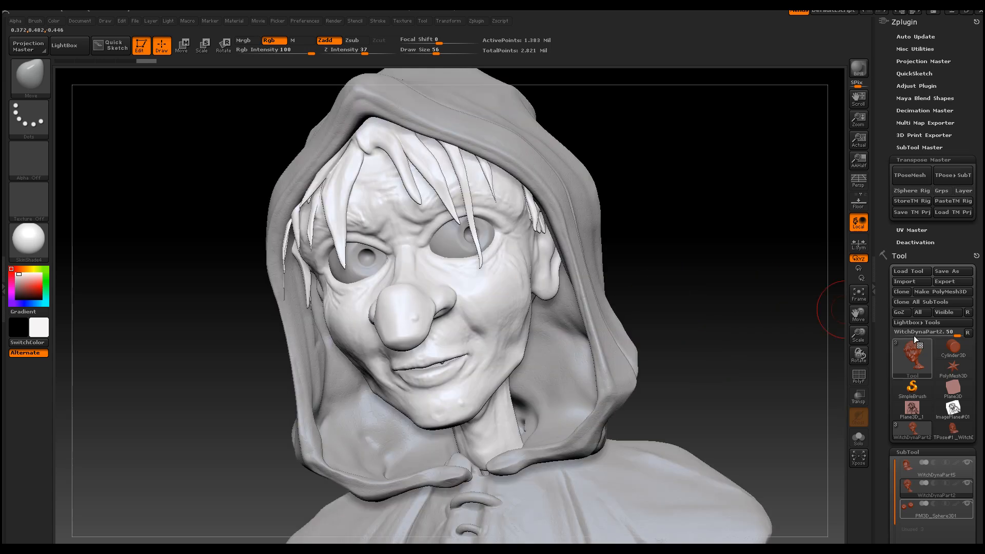
{"action": "left_click", "coordinate": [967, 463]}
{"action": "left_click_drag", "start_coordinate": [752, 325], "coordinate": [708, 280]}
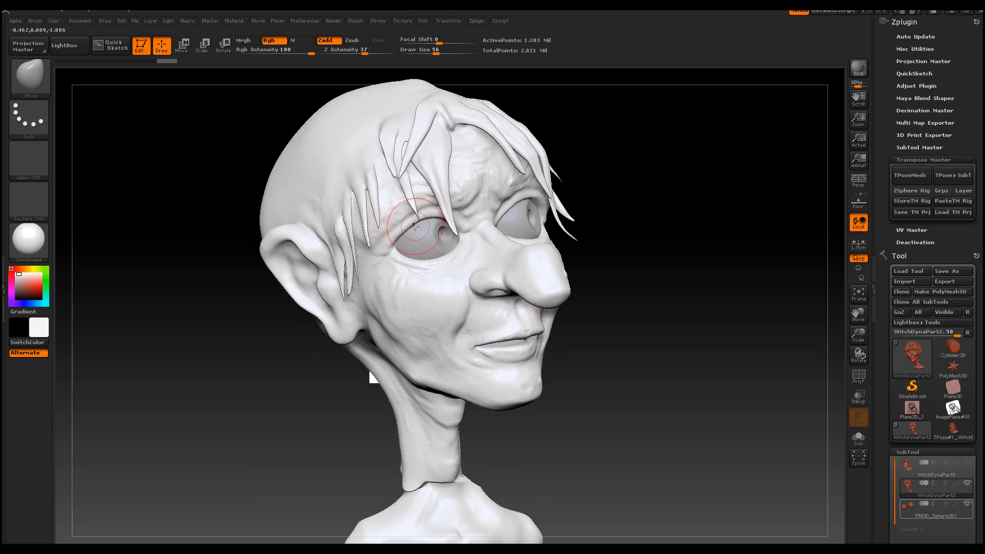
Reshape the upper eyelid and inner brow of the witch's right eye with Move strokes from several angles, smoothing the brow
{"action": "mouse_move", "coordinate": [416, 227]}
{"action": "left_mouse_down"}
{"action": "mouse_move", "coordinate": [433, 223]}
{"action": "mouse_move", "coordinate": [407, 234]}
{"action": "mouse_move", "coordinate": [419, 222]}
{"action": "left_mouse_up"}
{"action": "left_click_drag", "start_coordinate": [709, 260], "coordinate": [651, 244]}
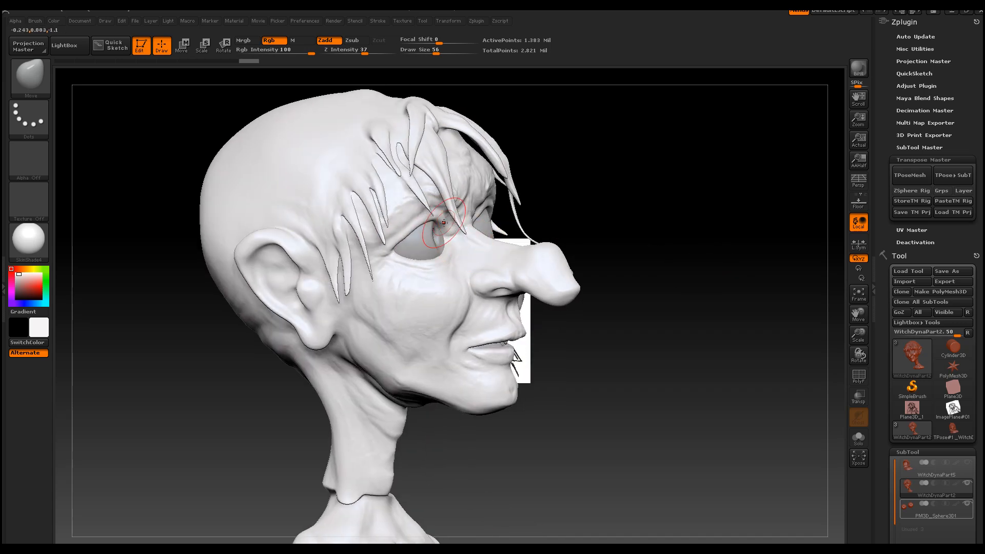
{"action": "mouse_move", "coordinate": [421, 220]}
{"action": "left_mouse_down"}
{"action": "mouse_move", "coordinate": [420, 262]}
{"action": "mouse_move", "coordinate": [446, 254]}
{"action": "left_mouse_up"}
{"action": "mouse_move", "coordinate": [447, 253]}
{"action": "left_mouse_down"}
{"action": "mouse_move", "coordinate": [424, 256]}
{"action": "mouse_move", "coordinate": [406, 244]}
{"action": "mouse_move", "coordinate": [430, 224]}
{"action": "left_mouse_up"}
{"action": "left_click_drag", "start_coordinate": [663, 260], "coordinate": [617, 279]}
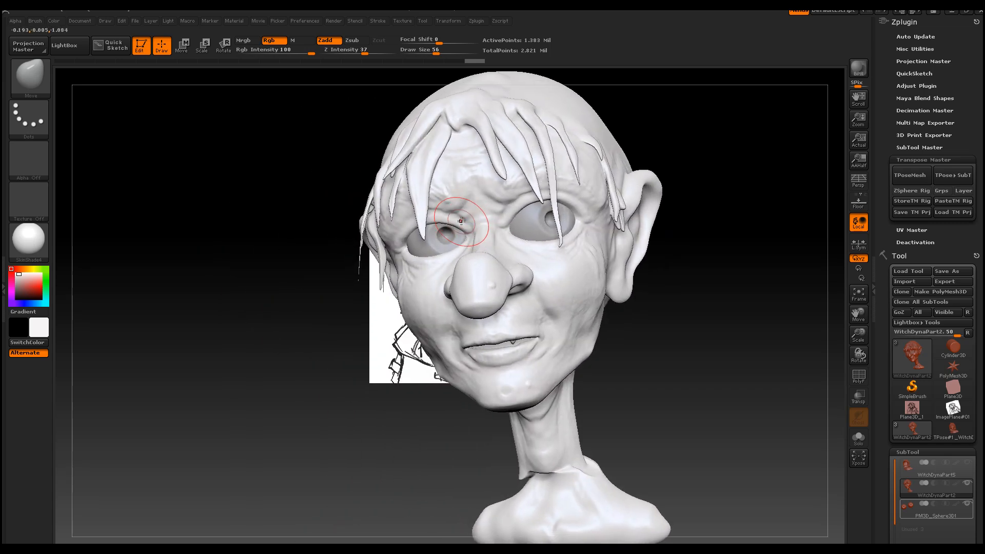
{"action": "mouse_move", "coordinate": [326, 150]}
{"action": "left_mouse_down"}
{"action": "mouse_move", "coordinate": [399, 197]}
{"action": "mouse_move", "coordinate": [418, 187]}
{"action": "mouse_move", "coordinate": [449, 200]}
{"action": "left_mouse_up"}
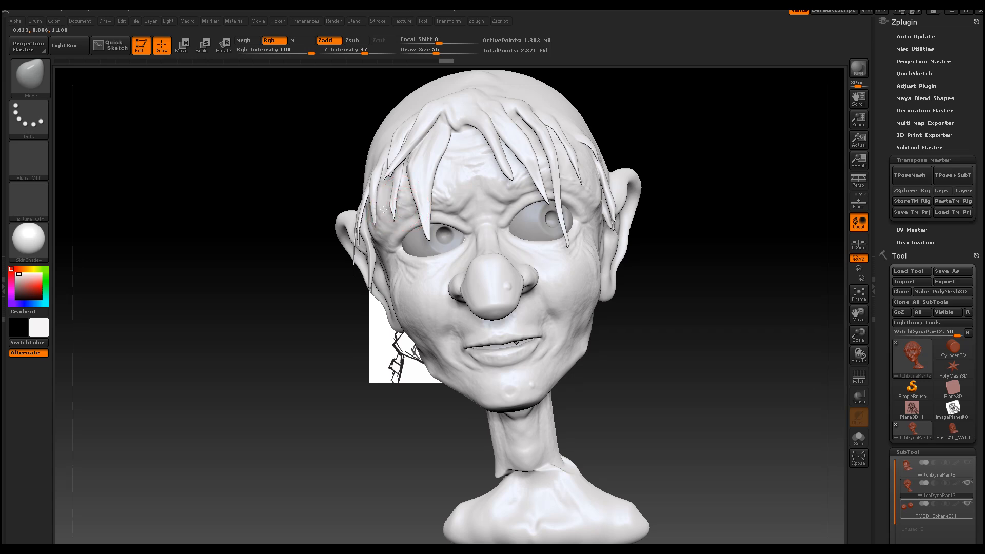
{"action": "mouse_move", "coordinate": [406, 212]}
{"action": "left_mouse_down", "text": "shift"}
{"action": "mouse_move", "coordinate": [383, 222]}
{"action": "mouse_move", "coordinate": [392, 201]}
{"action": "left_mouse_up", "text": "shift"}
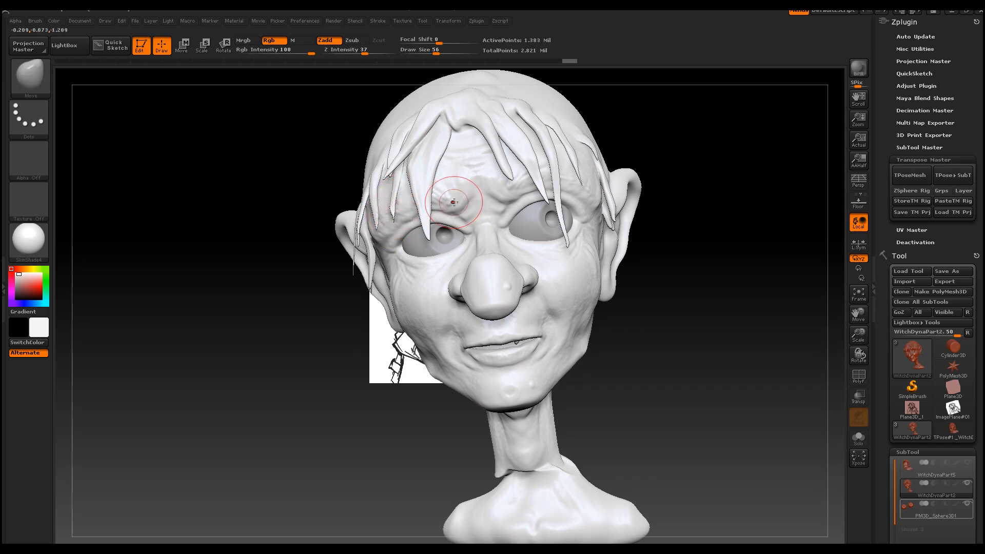
Try further strokes on the brow, outer corner and lower lid of the witch's right eye, and undo them
{"action": "left_click_drag", "start_coordinate": [453, 202], "coordinate": [384, 219]}
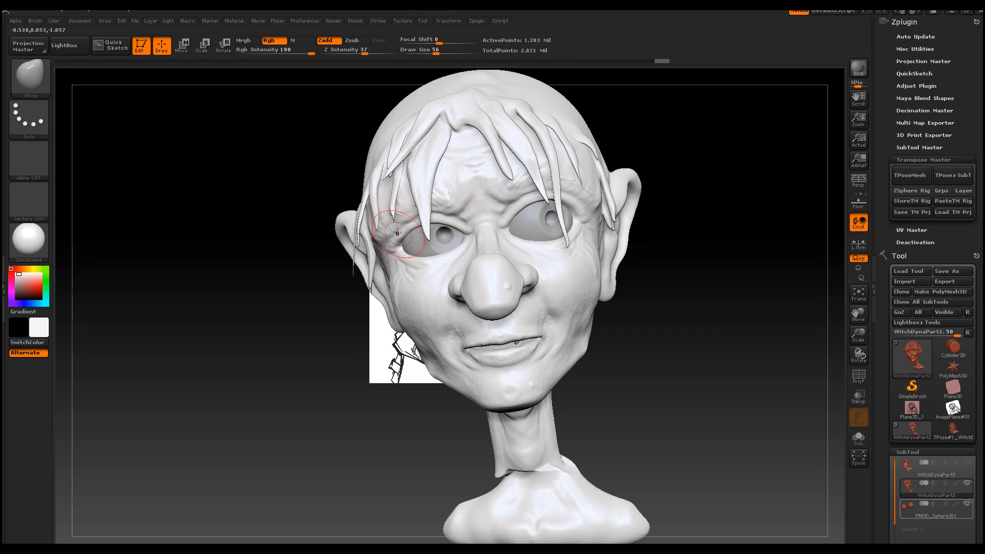
{"action": "mouse_move", "coordinate": [413, 257]}
{"action": "left_mouse_down"}
{"action": "mouse_move", "coordinate": [451, 251]}
{"action": "mouse_move", "coordinate": [398, 260]}
{"action": "left_mouse_up"}
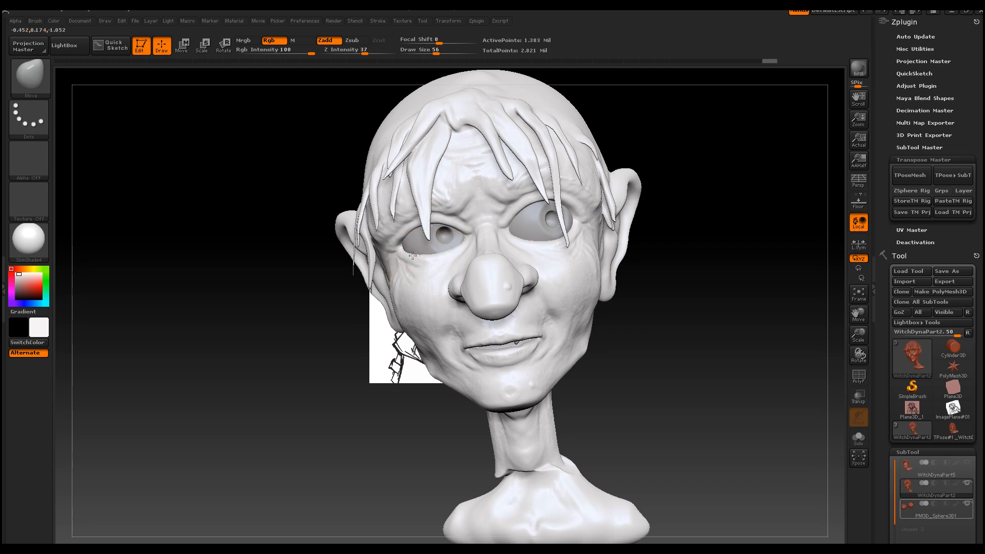
{"action": "key", "text": "ctrl+z"}
{"action": "key", "text": "ctrl+z"}
{"action": "key", "text": "ctrl+z"}
{"action": "key", "text": "ctrl+z"}
{"action": "key", "text": "ctrl+z"}
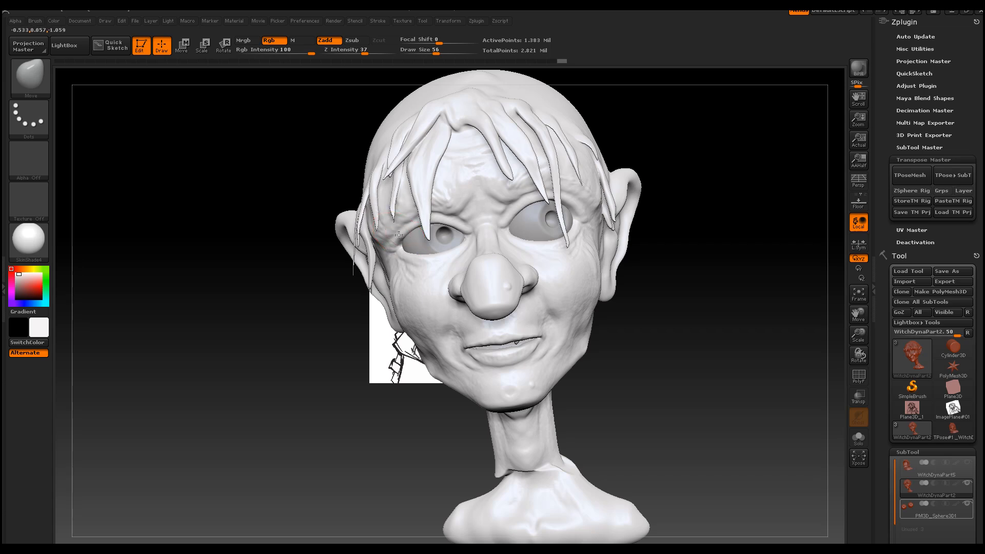
Refine the lids and brow of the witch's right eye into a squint, checking the shape from both sides
{"action": "left_click_drag", "start_coordinate": [421, 232], "coordinate": [414, 220]}
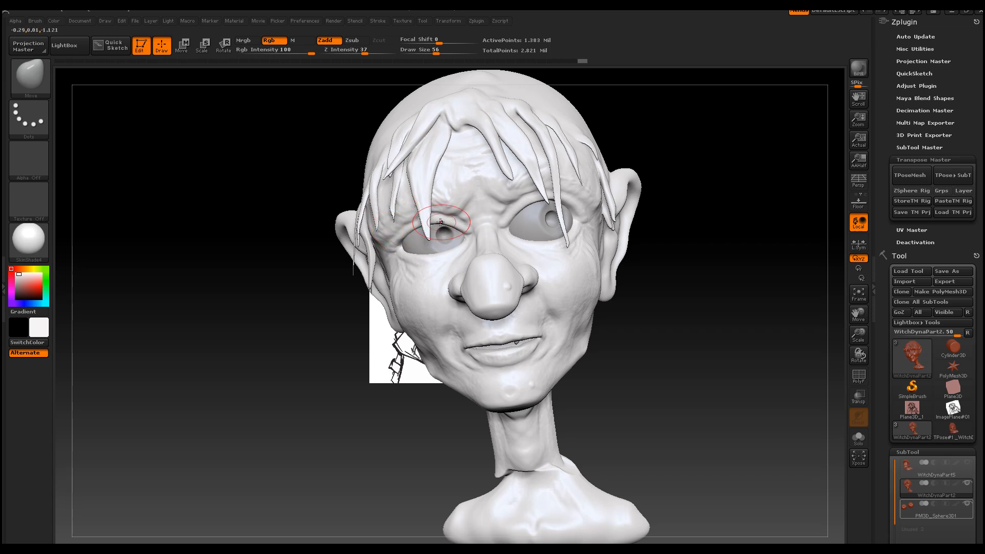
{"action": "left_click_drag", "start_coordinate": [440, 251], "coordinate": [437, 254]}
{"action": "left_click_drag", "start_coordinate": [642, 292], "coordinate": [706, 294]}
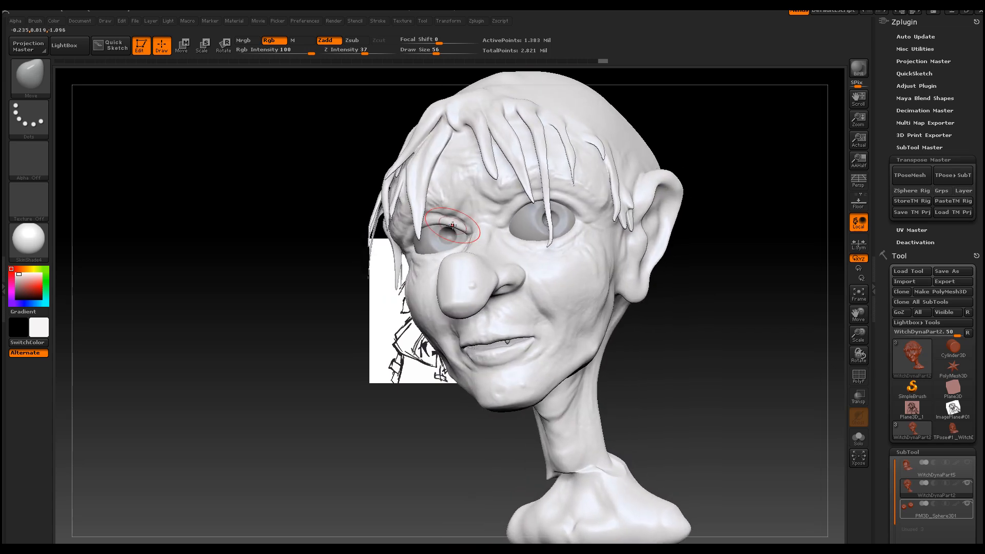
{"action": "left_click_drag", "start_coordinate": [458, 224], "coordinate": [454, 220]}
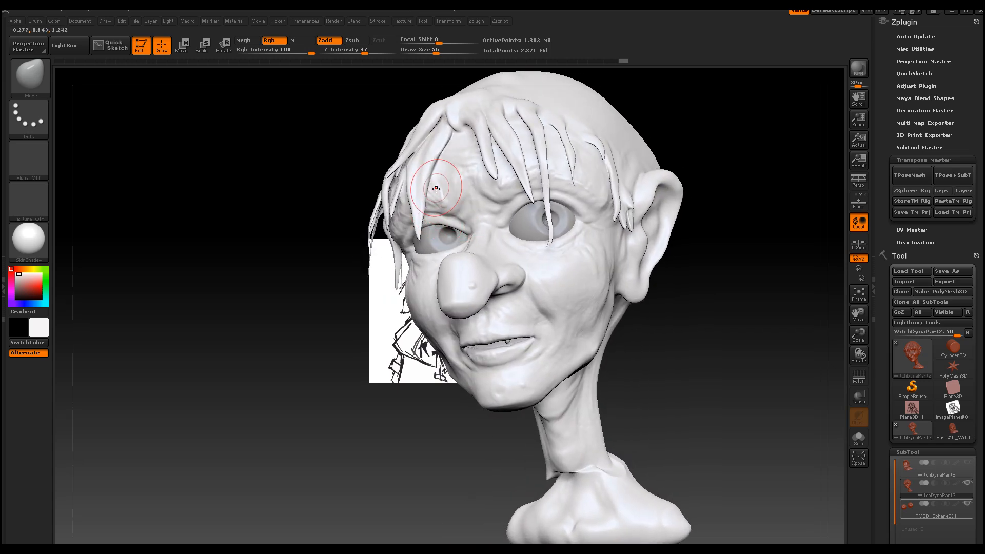
{"action": "left_click_drag", "start_coordinate": [345, 156], "coordinate": [297, 156]}
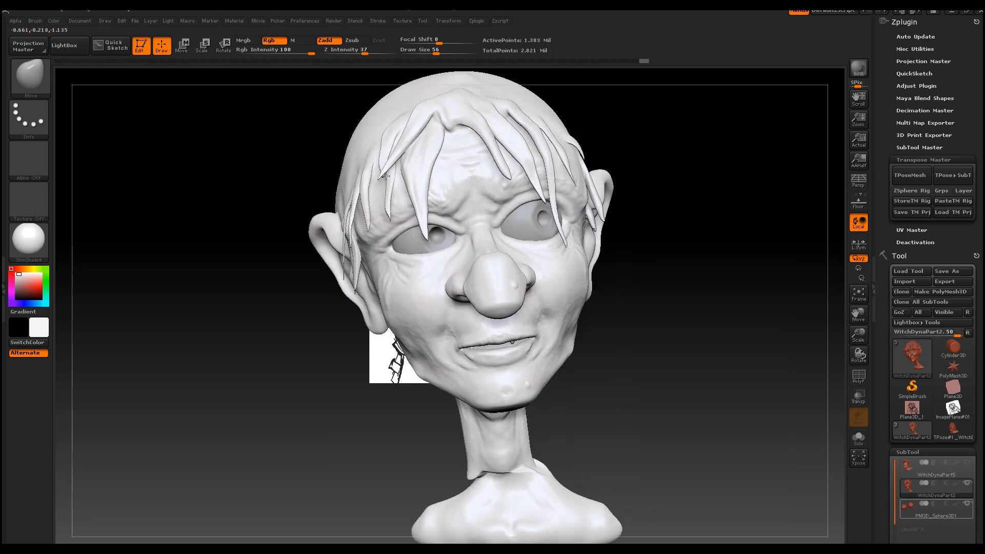
{"action": "left_click_drag", "start_coordinate": [403, 203], "coordinate": [362, 226]}
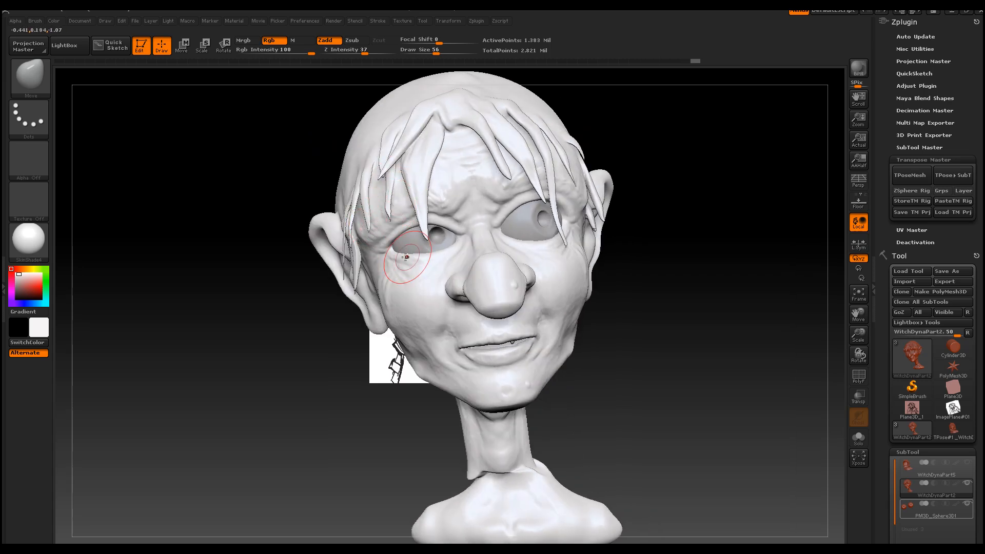
Adjust the brow and eyelids of the witch's left eye for a raised, wide-open look
{"action": "mouse_move", "coordinate": [631, 249]}
{"action": "left_mouse_down"}
{"action": "mouse_move", "coordinate": [714, 249]}
{"action": "mouse_move", "coordinate": [678, 242]}
{"action": "left_mouse_up"}
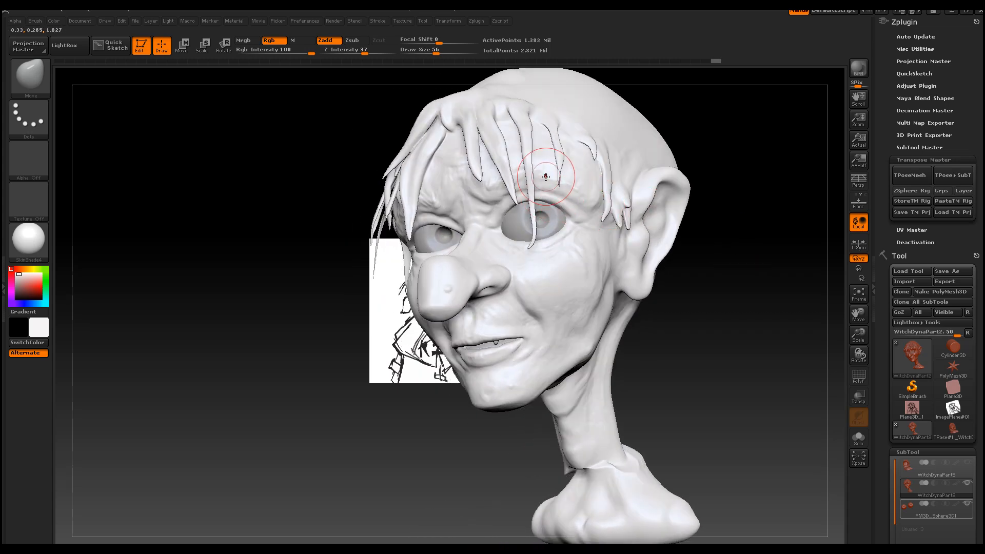
{"action": "mouse_move", "coordinate": [516, 167]}
{"action": "left_mouse_down"}
{"action": "mouse_move", "coordinate": [514, 176]}
{"action": "mouse_move", "coordinate": [543, 167]}
{"action": "mouse_move", "coordinate": [510, 160]}
{"action": "mouse_move", "coordinate": [575, 188]}
{"action": "left_mouse_up"}
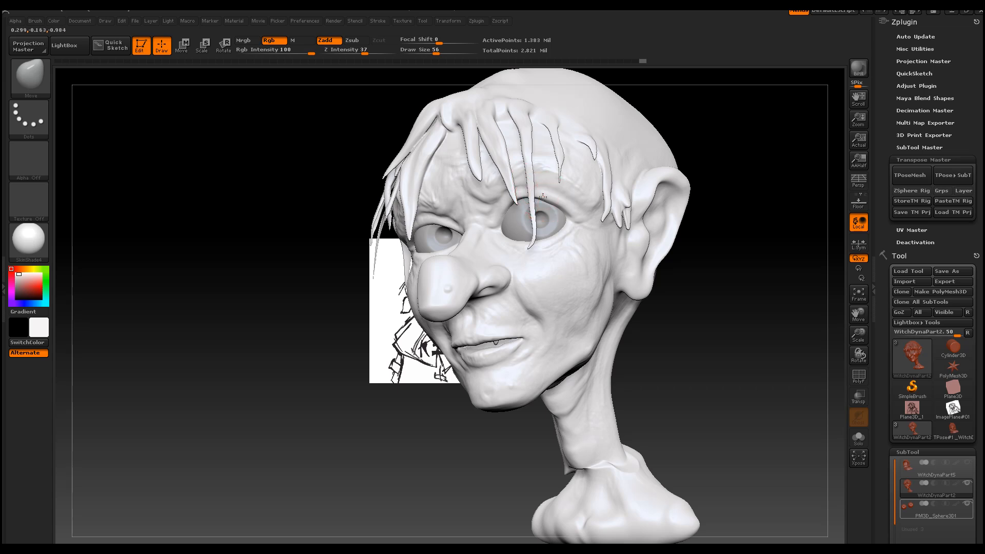
{"action": "left_click_drag", "start_coordinate": [547, 195], "coordinate": [558, 197]}
{"action": "mouse_move", "coordinate": [520, 238]}
{"action": "left_mouse_down"}
{"action": "mouse_move", "coordinate": [540, 243]}
{"action": "mouse_move", "coordinate": [523, 242]}
{"action": "mouse_move", "coordinate": [561, 228]}
{"action": "left_mouse_up"}
Pull the left corner of the witch's mouth upward into a smirk, working from front and side views
{"action": "left_click_drag", "start_coordinate": [667, 365], "coordinate": [731, 371]}
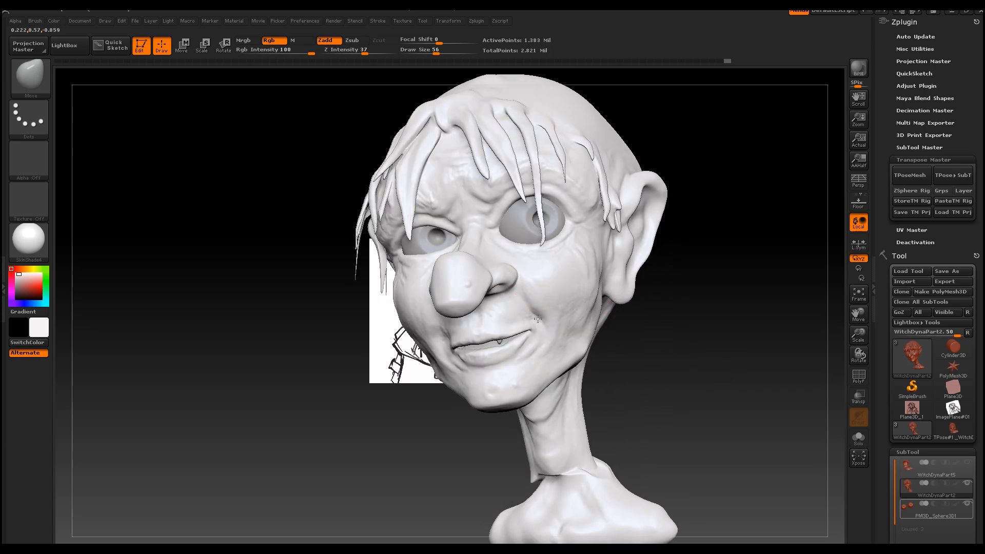
{"action": "left_click_drag", "start_coordinate": [522, 325], "coordinate": [532, 327]}
{"action": "mouse_move", "coordinate": [790, 376]}
{"action": "left_mouse_down"}
{"action": "mouse_move", "coordinate": [682, 359]}
{"action": "mouse_move", "coordinate": [556, 321]}
{"action": "left_mouse_up"}
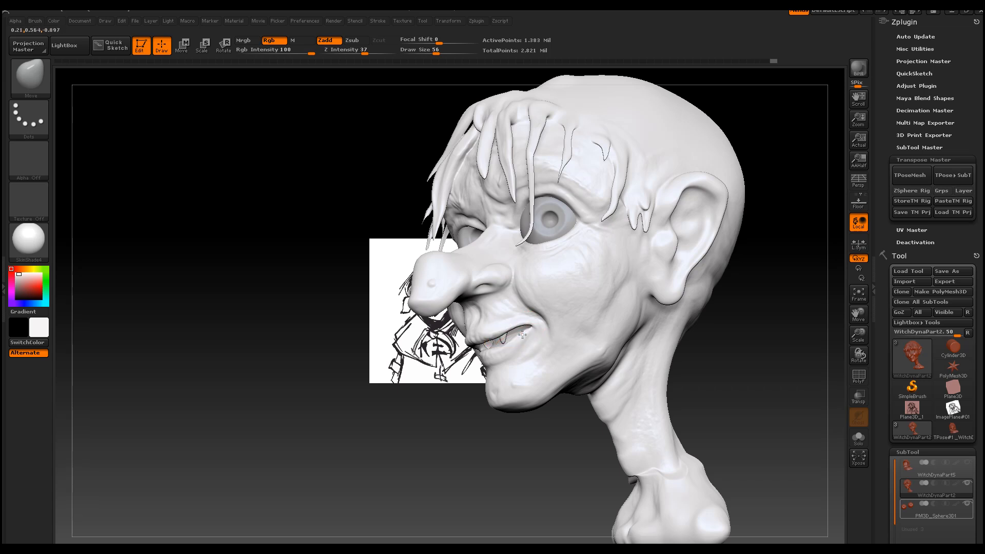
{"action": "left_click", "coordinate": [513, 302]}
{"action": "left_click_drag", "start_coordinate": [382, 404], "coordinate": [449, 398]}
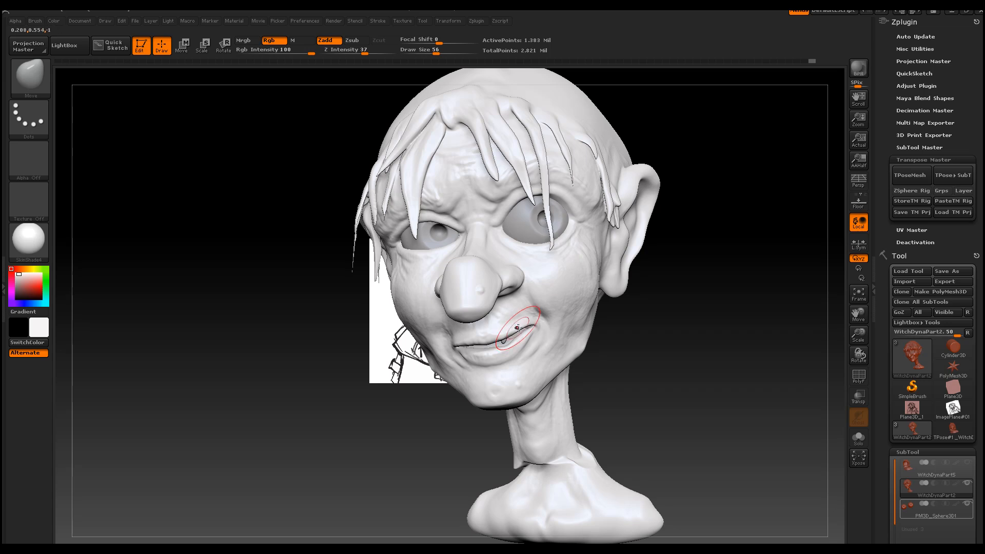
{"action": "mouse_move", "coordinate": [519, 325]}
{"action": "left_mouse_down"}
{"action": "mouse_move", "coordinate": [526, 304]}
{"action": "mouse_move", "coordinate": [506, 286]}
{"action": "left_mouse_up"}
Push up the witch's left cheek and adjust the skin around the smiling mouth corner
{"action": "mouse_move", "coordinate": [702, 360]}
{"action": "left_mouse_down"}
{"action": "mouse_move", "coordinate": [715, 359]}
{"action": "mouse_move", "coordinate": [543, 269]}
{"action": "left_mouse_up"}
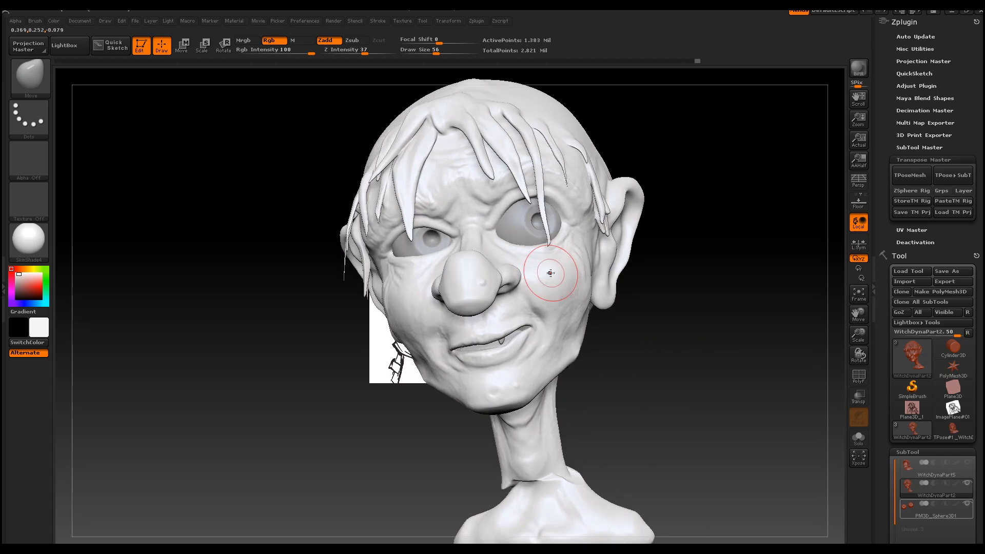
{"action": "left_click_drag", "start_coordinate": [626, 303], "coordinate": [580, 266]}
{"action": "mouse_move", "coordinate": [553, 308]}
{"action": "left_mouse_down"}
{"action": "mouse_move", "coordinate": [544, 318]}
{"action": "mouse_move", "coordinate": [559, 339]}
{"action": "mouse_move", "coordinate": [633, 346]}
{"action": "mouse_move", "coordinate": [557, 336]}
{"action": "left_mouse_up"}
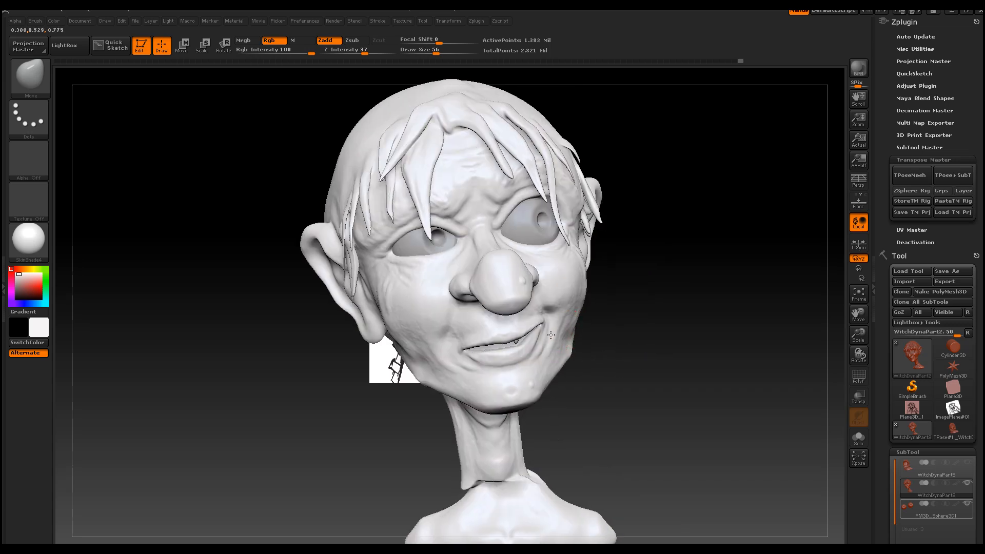
{"action": "left_click_drag", "start_coordinate": [548, 349], "coordinate": [522, 329]}
Refine the smile fold beside the left nostril and the lips' left corner in three-quarter view
{"action": "left_click_drag", "start_coordinate": [661, 350], "coordinate": [590, 328]}
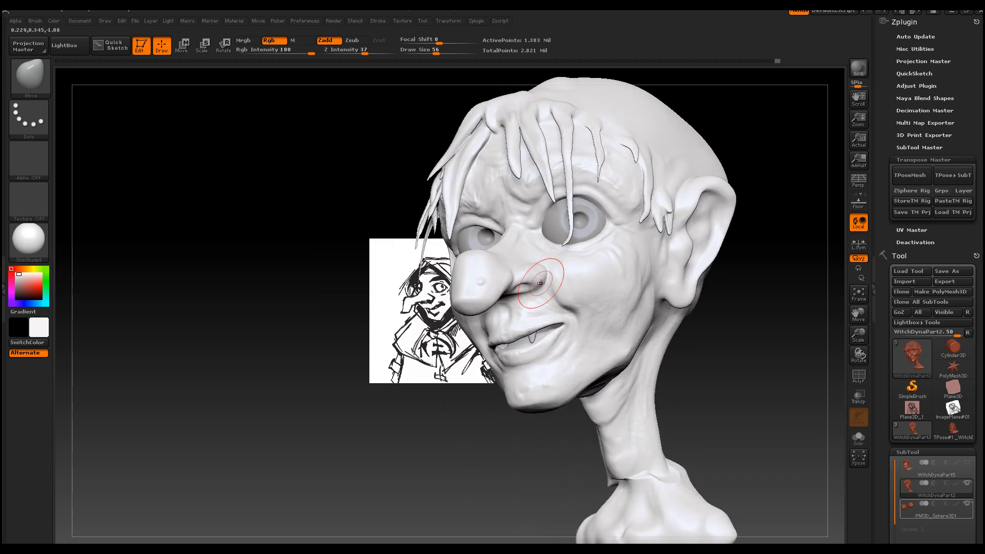
{"action": "mouse_move", "coordinate": [537, 266]}
{"action": "left_mouse_down"}
{"action": "mouse_move", "coordinate": [518, 261]}
{"action": "mouse_move", "coordinate": [536, 256]}
{"action": "mouse_move", "coordinate": [547, 269]}
{"action": "left_mouse_up"}
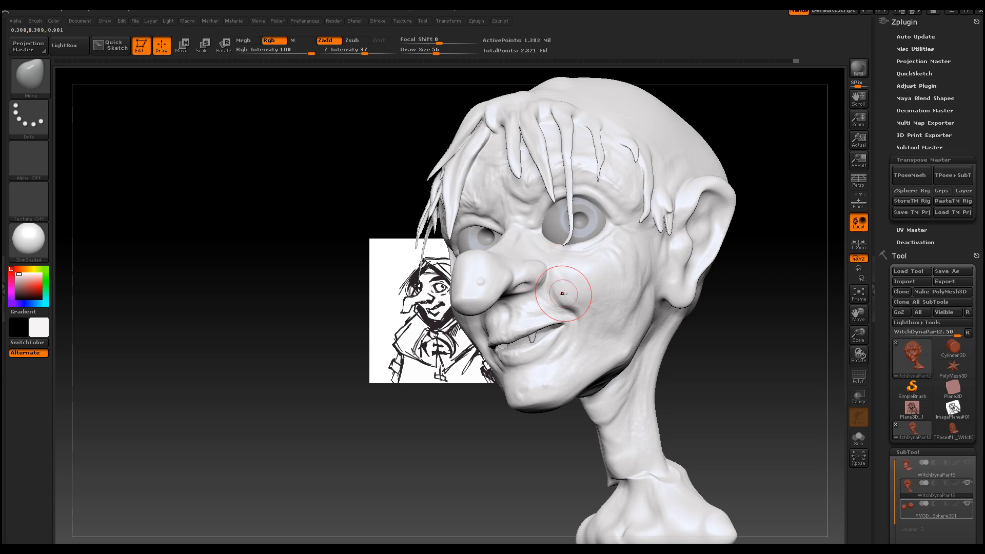
{"action": "left_click_drag", "start_coordinate": [548, 330], "coordinate": [554, 339]}
{"action": "left_click_drag", "start_coordinate": [547, 322], "coordinate": [558, 317]}
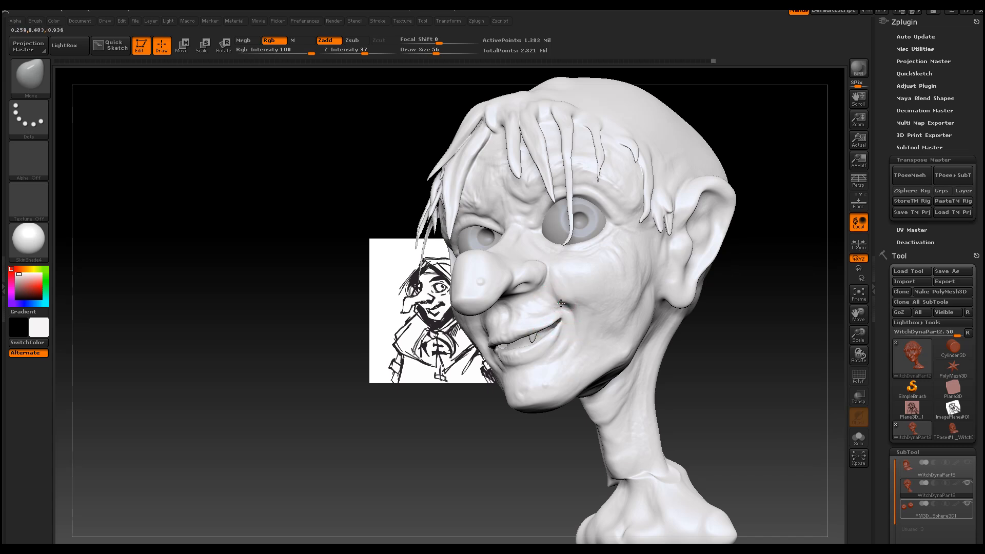
Smooth the witch's left cheek around the smile fold beside the raised mouth corner
{"action": "right_click_drag", "start_coordinate": [622, 280], "coordinate": [554, 276]}
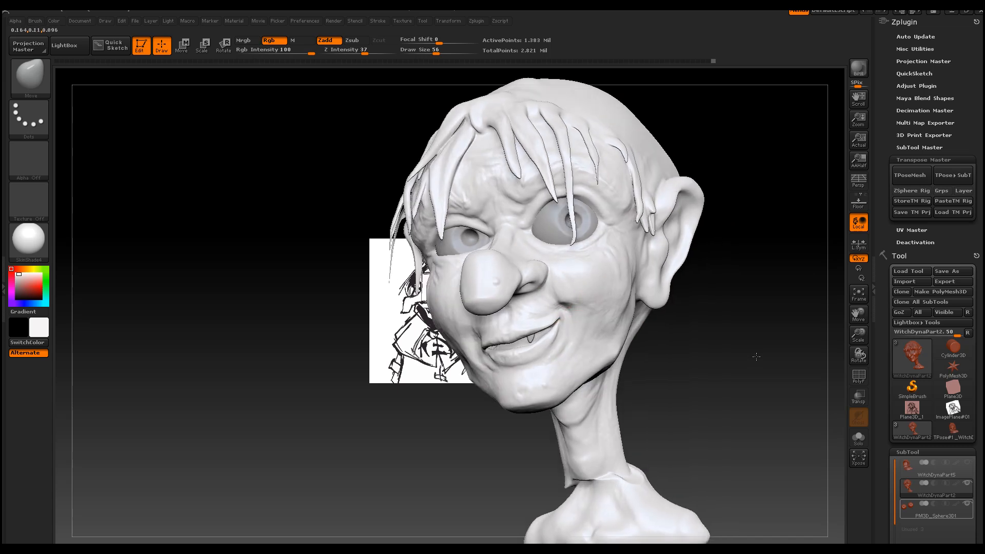
{"action": "key", "text": "shift"}
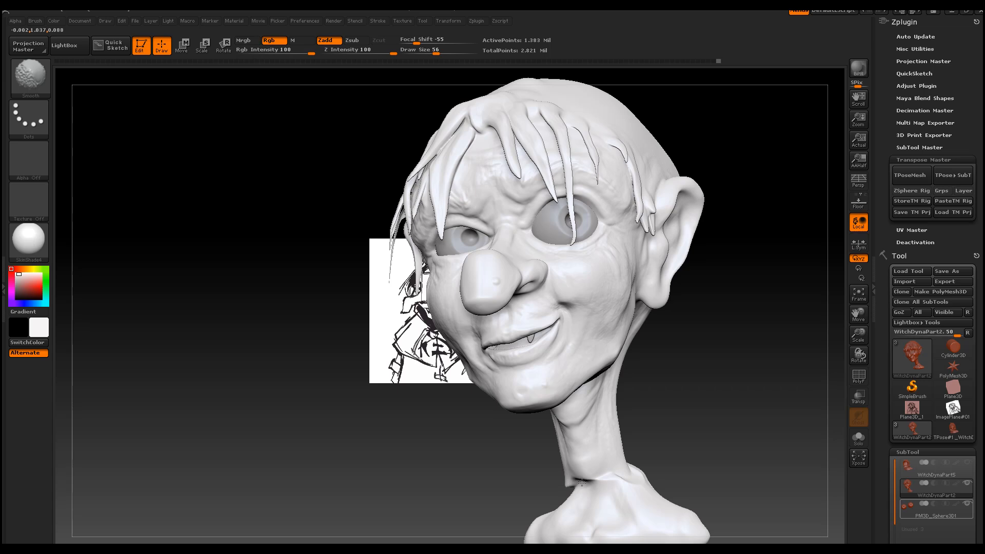
{"action": "mouse_move", "coordinate": [539, 314]}
{"action": "left_mouse_down", "text": "shift"}
{"action": "mouse_move", "coordinate": [563, 299]}
{"action": "mouse_move", "coordinate": [575, 308]}
{"action": "left_mouse_up", "text": "shift"}
{"action": "right_click_drag", "start_coordinate": [649, 352], "coordinate": [672, 360]}
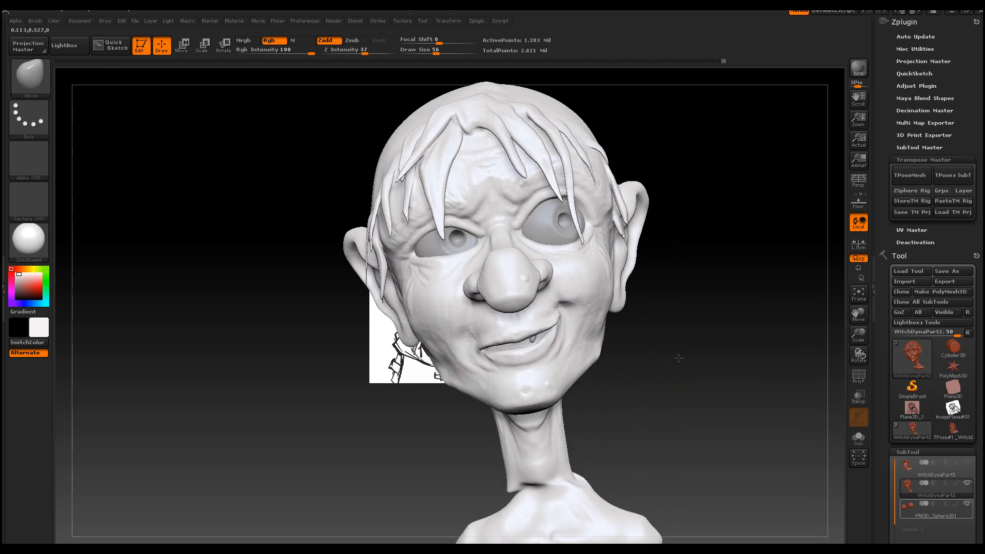
Smooth the crease where the neck meets the shoulders, working around from the front and back
{"action": "key", "text": "shift"}
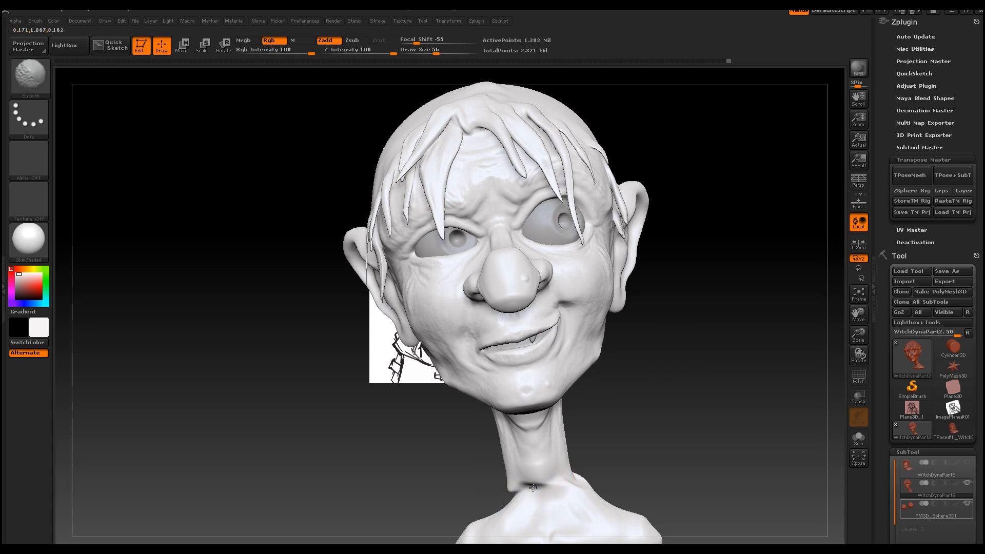
{"action": "mouse_move", "coordinate": [567, 474]}
{"action": "right_mouse_down"}
{"action": "mouse_move", "coordinate": [495, 494]}
{"action": "mouse_move", "coordinate": [533, 478]}
{"action": "right_mouse_up"}
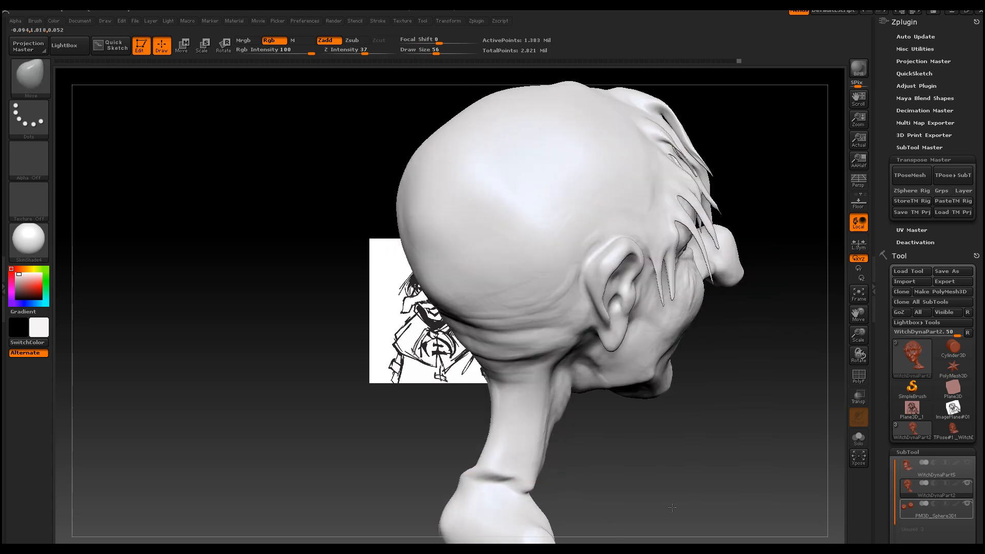
{"action": "right_click_drag", "start_coordinate": [672, 507], "coordinate": [490, 492]}
{"action": "key", "text": "shift"}
{"action": "right_click_drag", "start_coordinate": [484, 474], "coordinate": [521, 484]}
{"action": "left_click_drag", "start_coordinate": [518, 485], "coordinate": [521, 485], "text": "shift"}
Reshape the skin at the witch's right mouth corner and the right cheek beside the nose with the Move brush
{"action": "left_click_drag", "start_coordinate": [715, 399], "coordinate": [693, 411]}
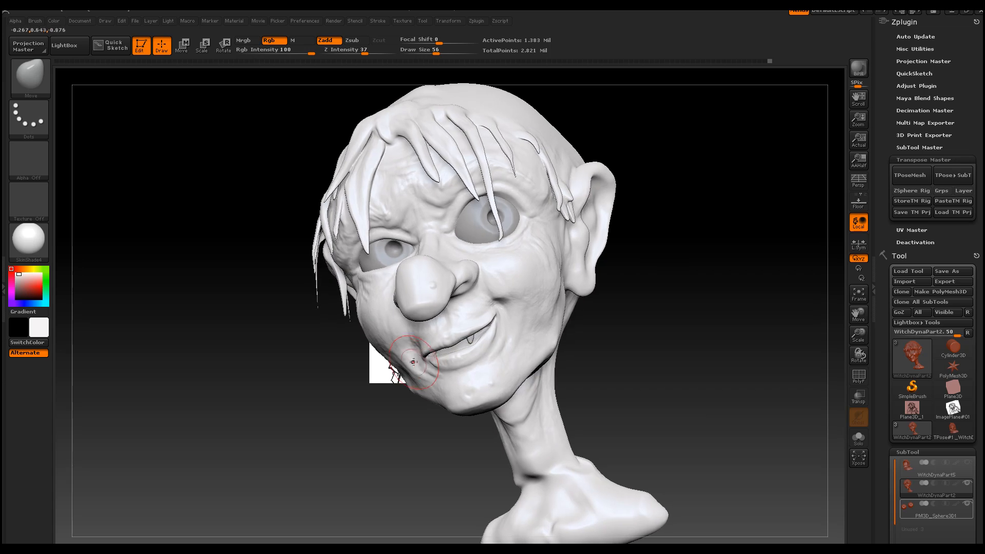
{"action": "right_click_drag", "start_coordinate": [431, 367], "coordinate": [448, 364]}
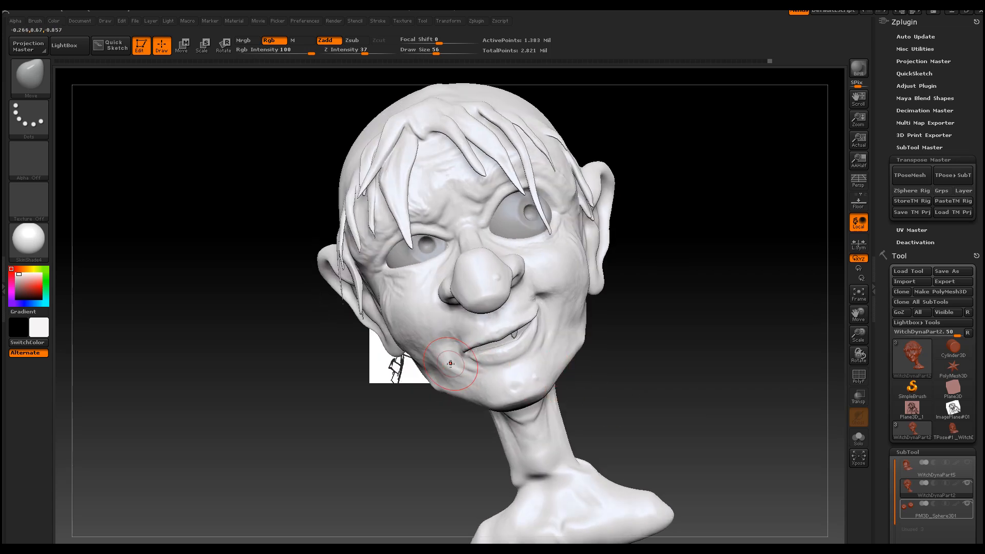
{"action": "left_click_drag", "start_coordinate": [454, 362], "coordinate": [466, 354]}
{"action": "right_click_drag", "start_coordinate": [413, 327], "coordinate": [447, 295]}
{"action": "left_click_drag", "start_coordinate": [447, 292], "coordinate": [444, 287]}
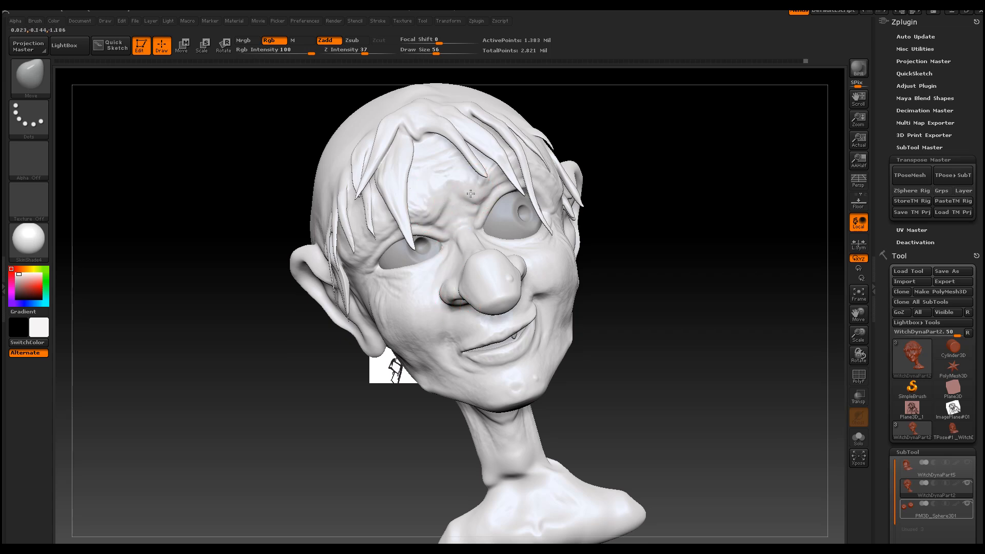
Adjust the forehead above the witch's right brow and the left cheek beside the nose with the Move brush
{"action": "left_click_drag", "start_coordinate": [419, 199], "coordinate": [398, 199]}
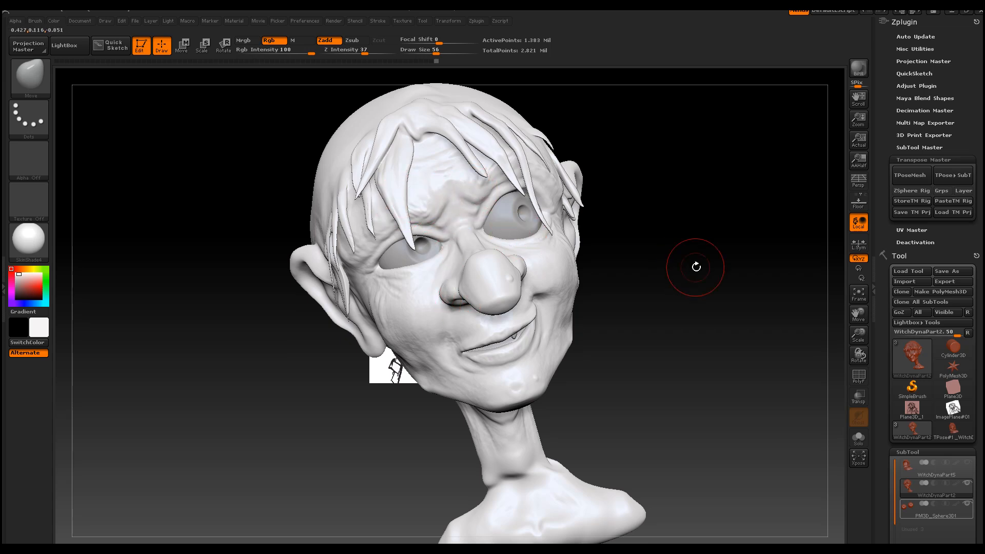
{"action": "left_click_drag", "start_coordinate": [696, 267], "coordinate": [662, 264]}
{"action": "mouse_move", "coordinate": [524, 293]}
{"action": "left_mouse_down"}
{"action": "mouse_move", "coordinate": [527, 307]}
{"action": "mouse_move", "coordinate": [517, 304]}
{"action": "left_mouse_up"}
{"action": "mouse_move", "coordinate": [697, 345]}
{"action": "left_mouse_down"}
{"action": "mouse_move", "coordinate": [675, 340]}
{"action": "mouse_move", "coordinate": [682, 343]}
{"action": "left_mouse_up"}
Show the hidden hood and collar subtool and view the whole bust in three-quarter view
{"action": "left_click", "coordinate": [967, 464]}
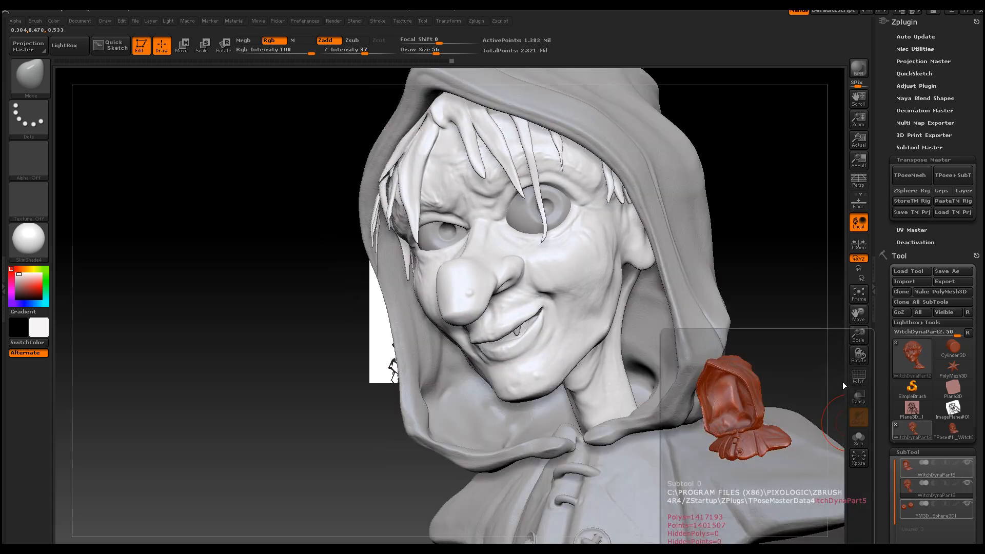
{"action": "left_click_drag", "start_coordinate": [864, 337], "coordinate": [847, 322]}
{"action": "left_click_drag", "start_coordinate": [782, 298], "coordinate": [709, 301]}
Save the tool as a new version named WitchDynaPart6
{"action": "left_click", "coordinate": [77, 20]}
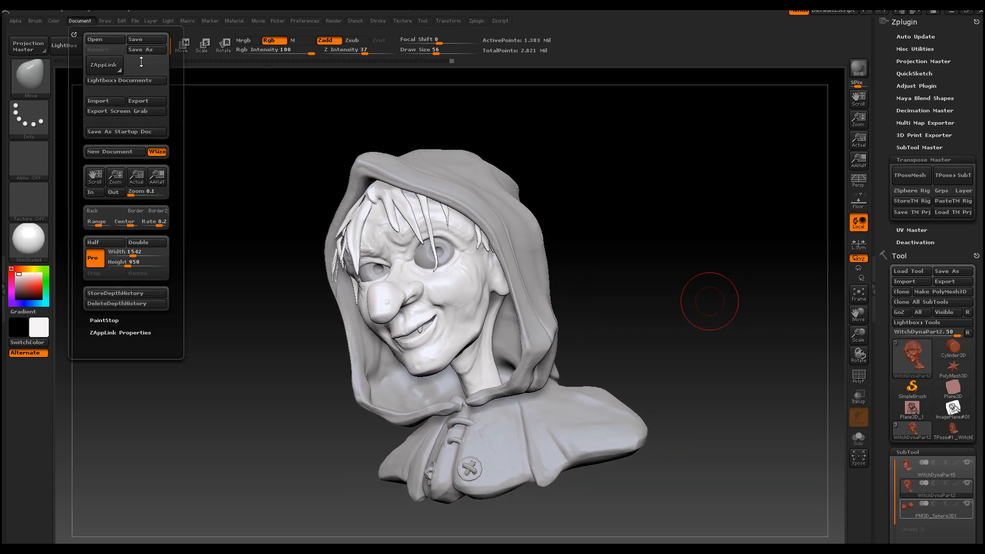
{"action": "left_click", "coordinate": [43, 30]}
{"action": "left_click", "coordinate": [174, 75]}
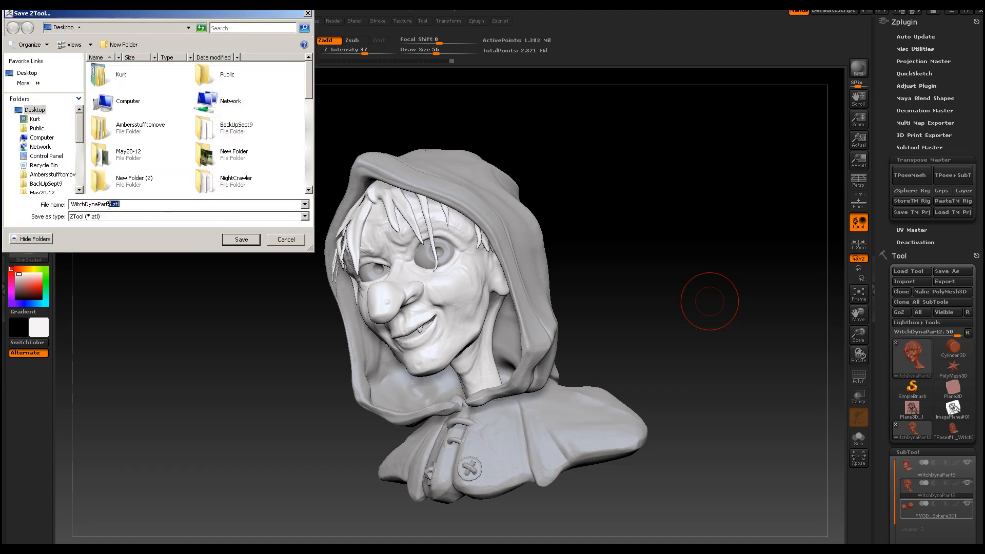
{"action": "left_click", "coordinate": [234, 240]}
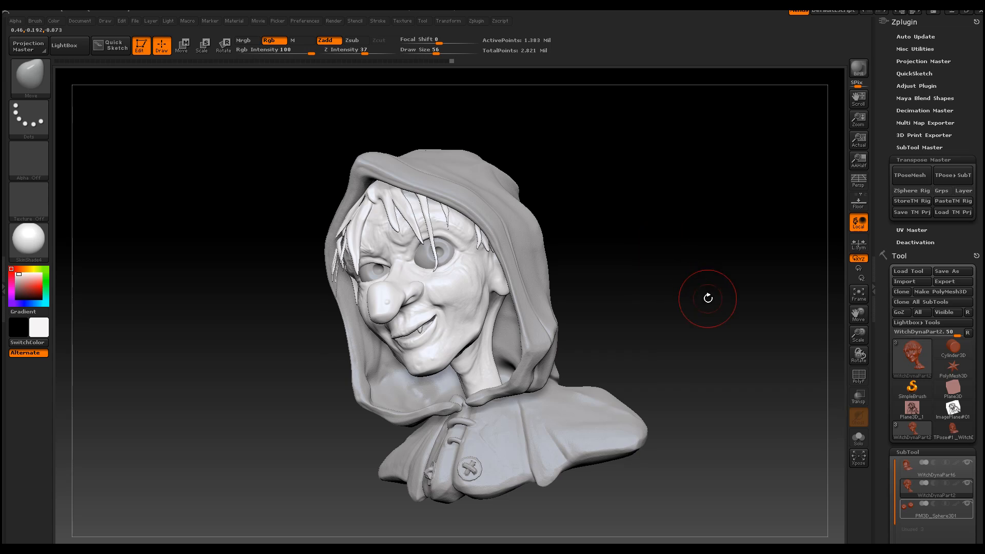
Load the final posed witch ZTL file (WitchDynaPoseFinal) from the desktop
{"action": "left_click_drag", "start_coordinate": [946, 248], "coordinate": [946, 198]}
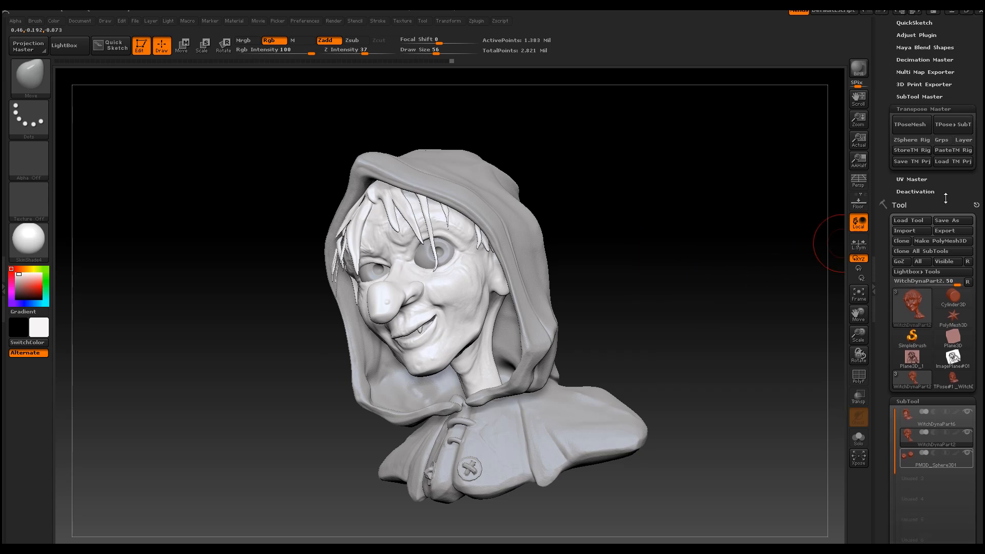
{"action": "left_click", "coordinate": [921, 220]}
{"action": "left_click_drag", "start_coordinate": [310, 66], "coordinate": [318, 188]}
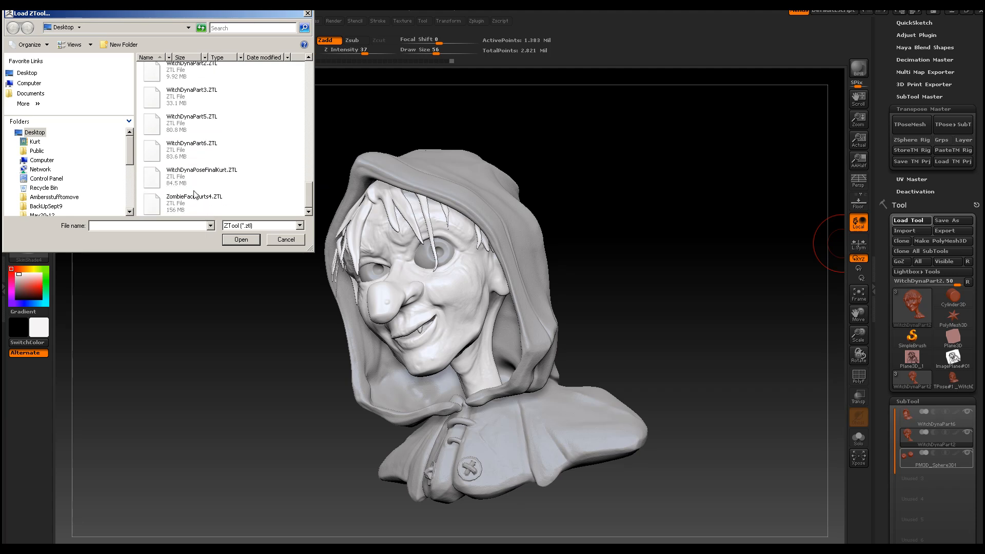
{"action": "double_click", "coordinate": [151, 179]}
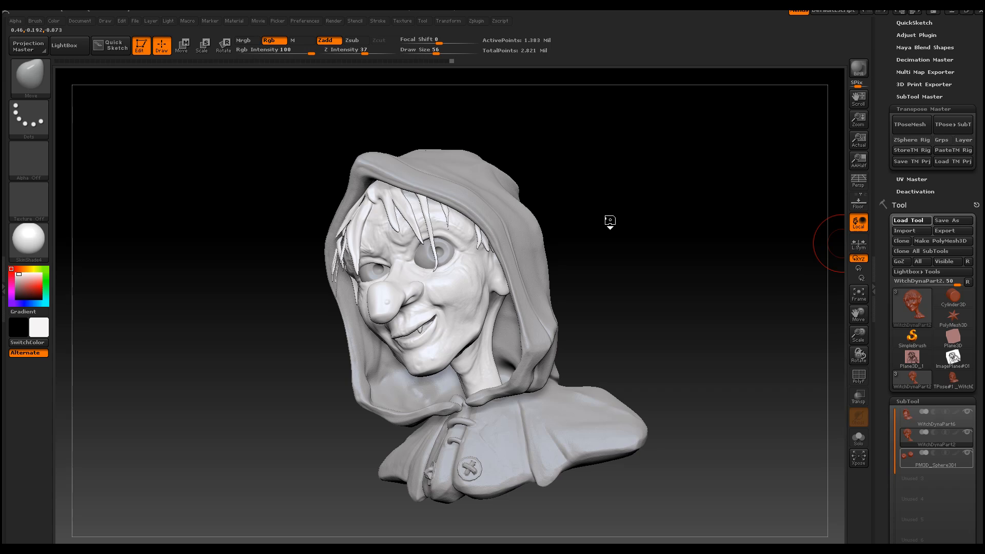
Select the hood and collar subtool and smooth the junction at the back of the neck
{"action": "left_click_drag", "start_coordinate": [626, 208], "coordinate": [537, 214]}
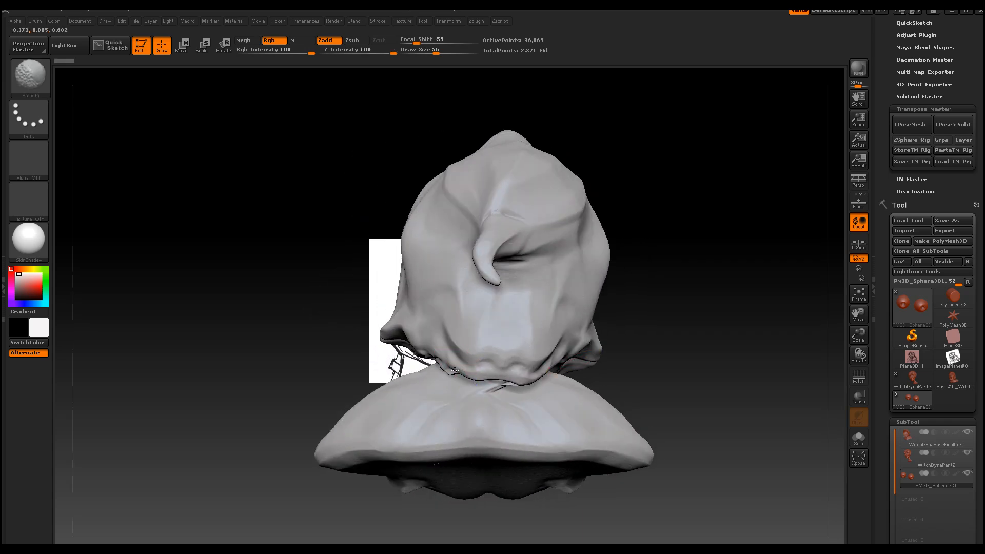
{"action": "left_click_drag", "start_coordinate": [456, 368], "coordinate": [511, 368]}
{"action": "left_click", "coordinate": [922, 436]}
{"action": "key", "text": "shift"}
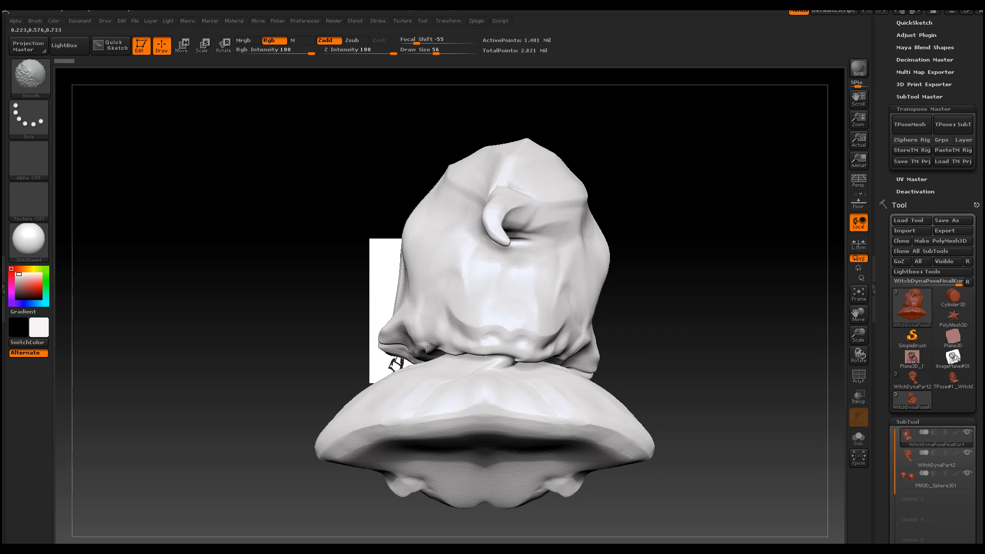
Set the Move brush's draw size to 125, reshape the hood near its pointed tip, and frame the whole bust
{"action": "mouse_move", "coordinate": [769, 279]}
{"action": "left_mouse_down"}
{"action": "mouse_move", "coordinate": [800, 281]}
{"action": "mouse_move", "coordinate": [636, 272]}
{"action": "mouse_move", "coordinate": [633, 334]}
{"action": "left_mouse_up"}
{"action": "left_click", "coordinate": [32, 75]}
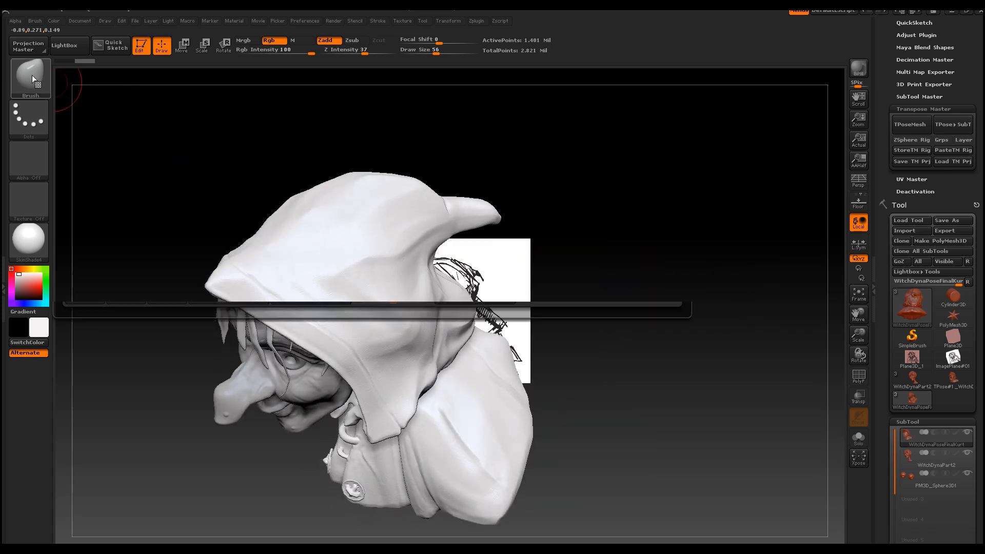
{"action": "key", "text": "space"}
{"action": "left_click_drag", "start_coordinate": [425, 231], "coordinate": [441, 230]}
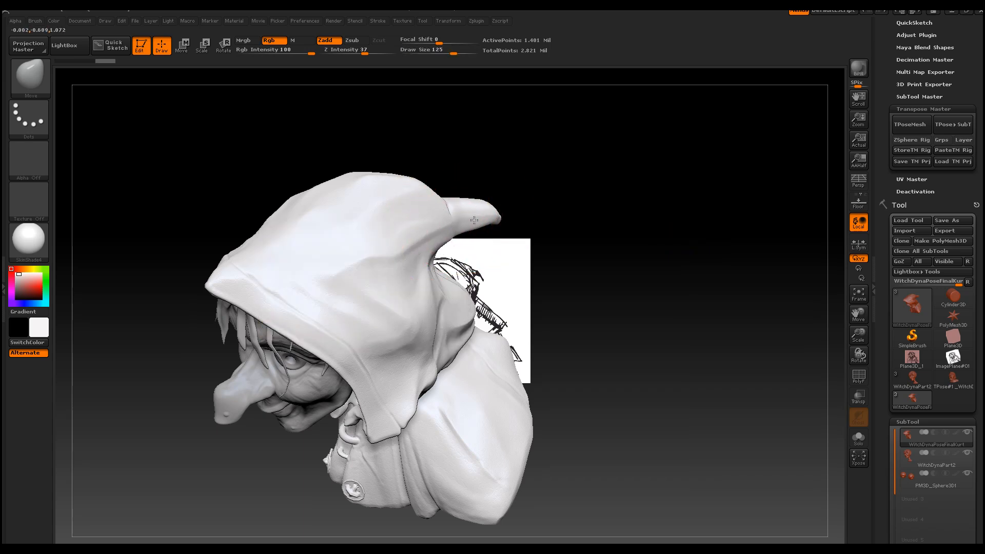
{"action": "mouse_move", "coordinate": [554, 264]}
{"action": "left_mouse_down"}
{"action": "mouse_move", "coordinate": [609, 224]}
{"action": "mouse_move", "coordinate": [631, 269]}
{"action": "mouse_move", "coordinate": [611, 286]}
{"action": "mouse_move", "coordinate": [668, 293]}
{"action": "left_mouse_up"}
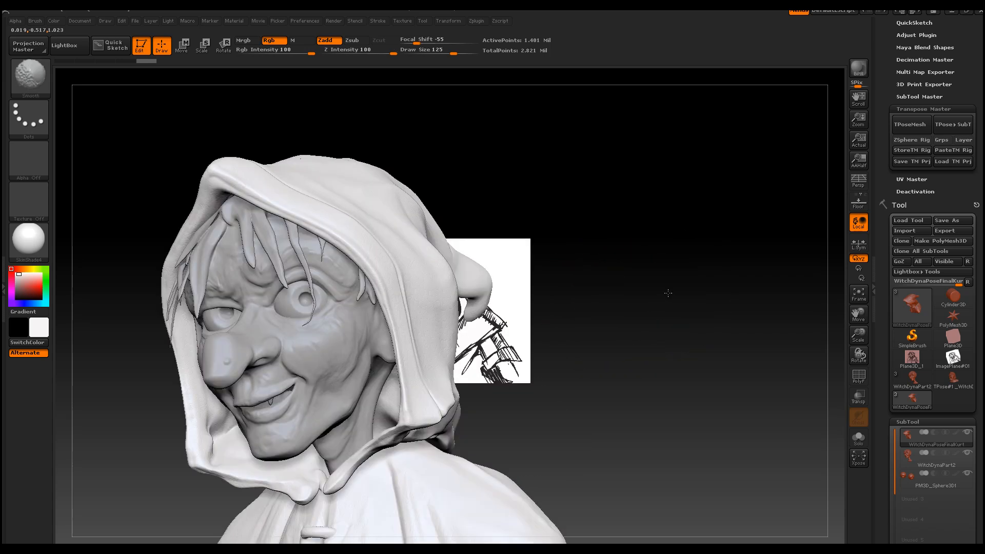
{"action": "key", "text": "f"}
{"action": "left_click_drag", "start_coordinate": [863, 343], "coordinate": [670, 286]}
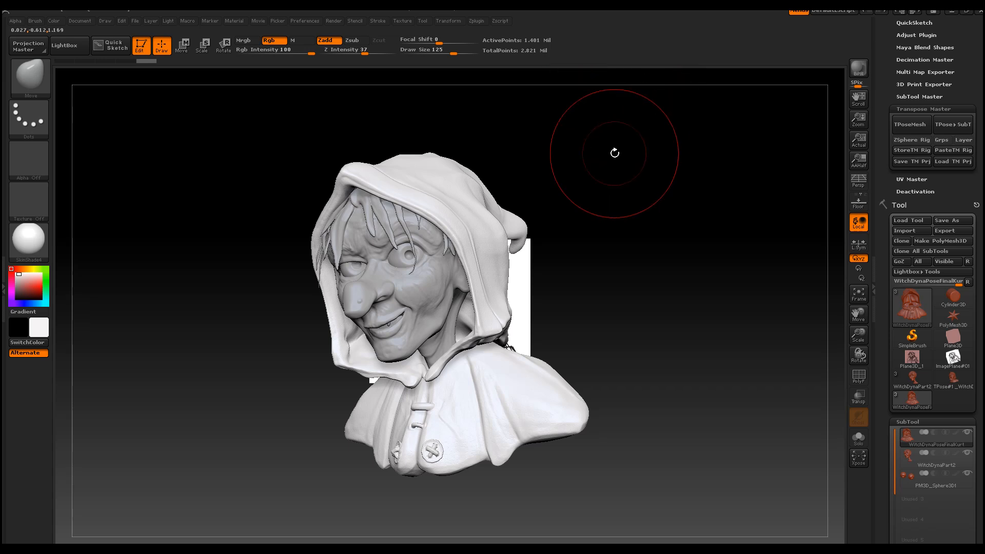
{"action": "left_click_drag", "start_coordinate": [608, 169], "coordinate": [625, 169]}
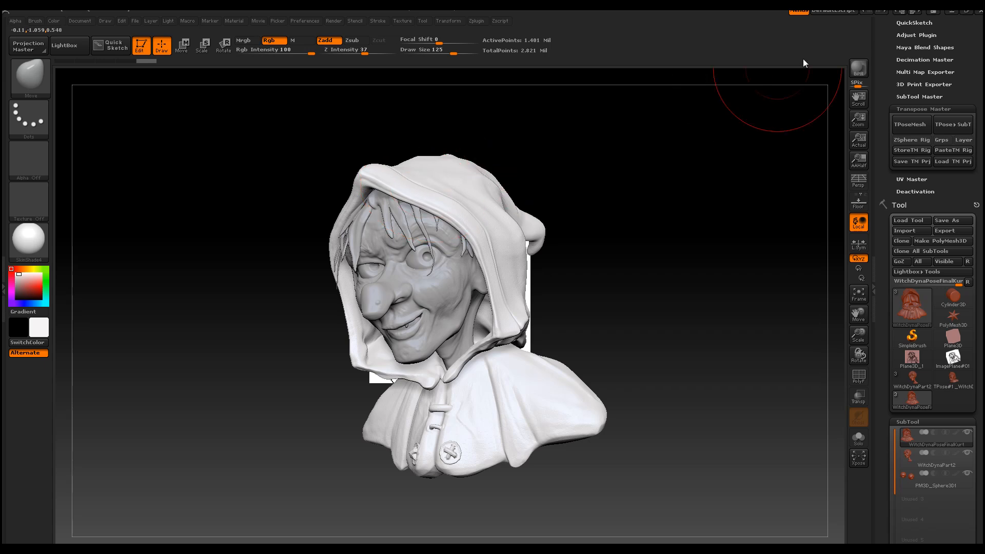
Try the SketchShaded material on the bust and switch back to SkinShade4
{"action": "left_click", "coordinate": [29, 238]}
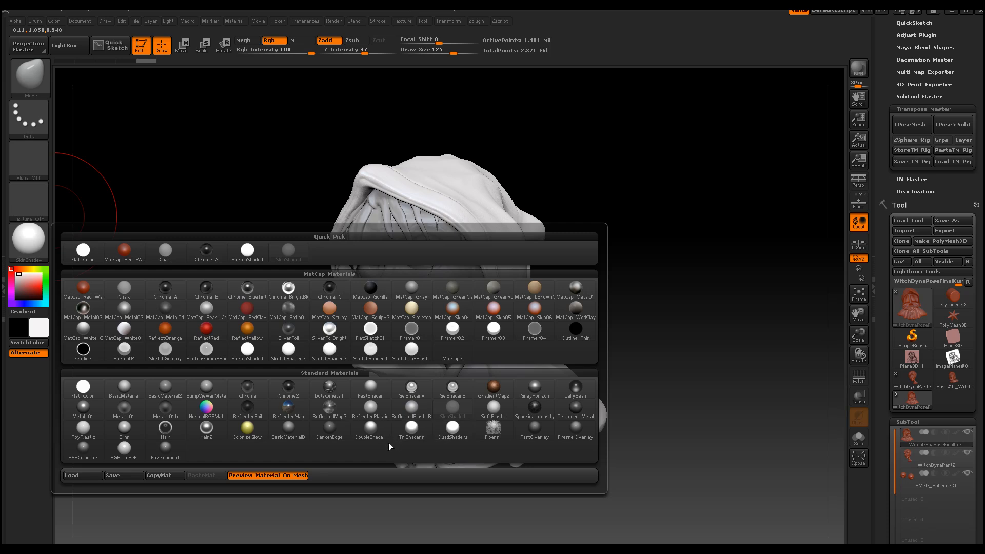
{"action": "mouse_move", "coordinate": [250, 254]}
{"action": "mouse_move", "coordinate": [439, 430]}
{"action": "left_click", "coordinate": [248, 252]}
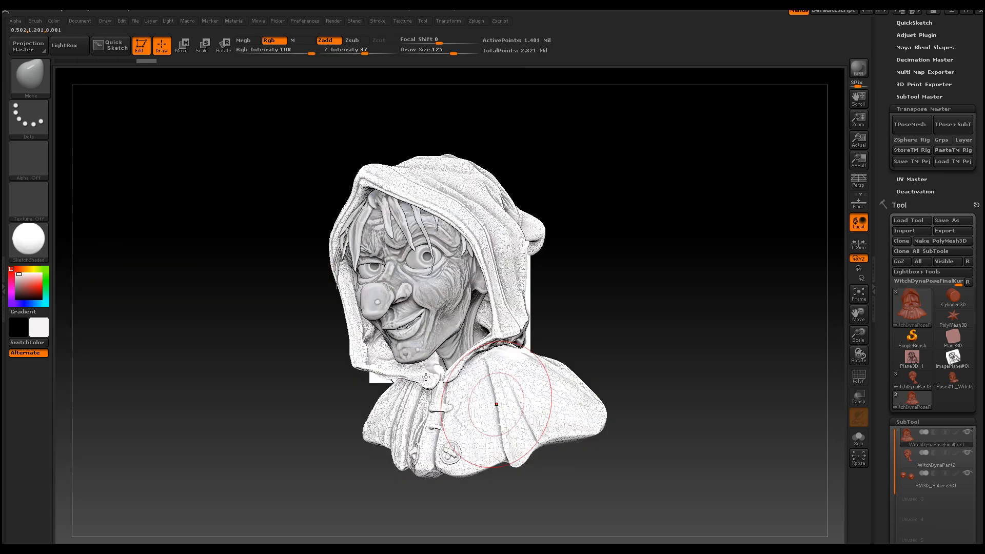
{"action": "left_click", "coordinate": [28, 238]}
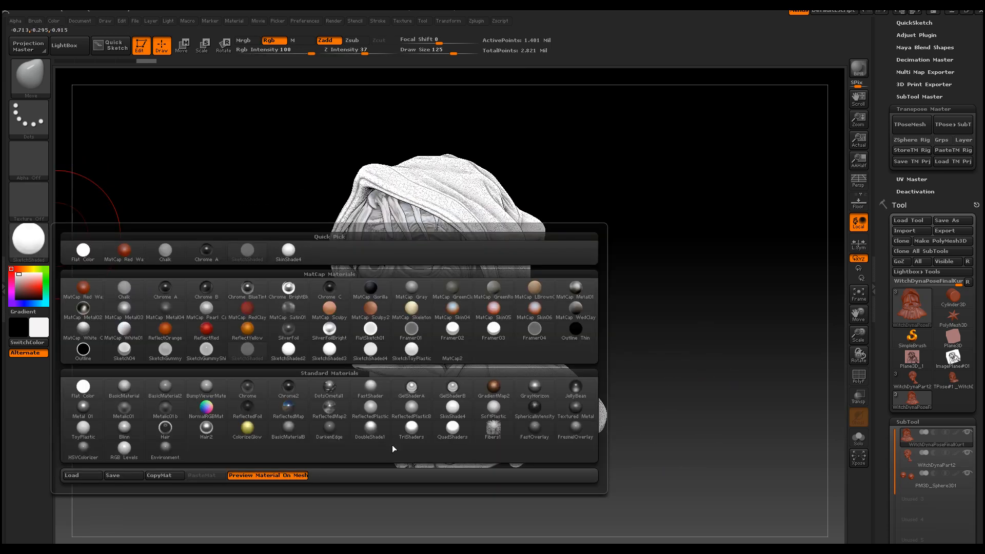
{"action": "left_click", "coordinate": [452, 408]}
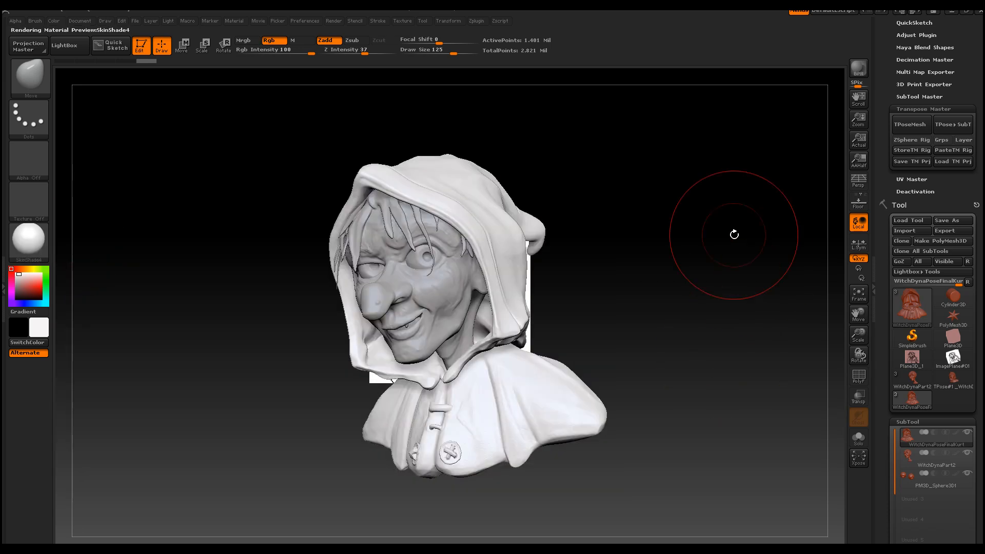
Render a BPR preview of the bust and enable polypaint on all three subtools
{"action": "left_click", "coordinate": [859, 69]}
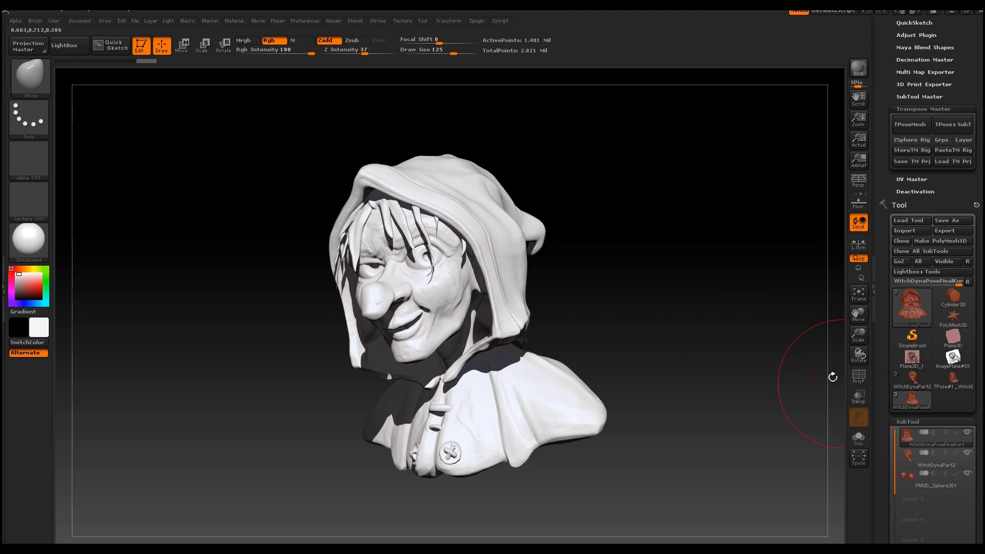
{"action": "scroll", "coordinate": [932, 308], "scroll_direction": "down", "scroll_amount": 5}
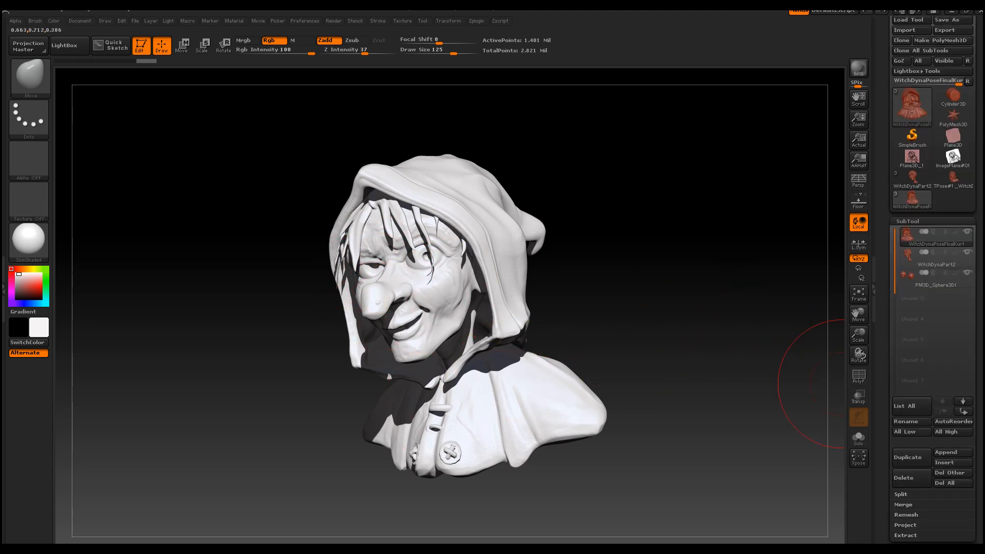
{"action": "scroll", "coordinate": [931, 349], "scroll_direction": "up", "scroll_amount": 3}
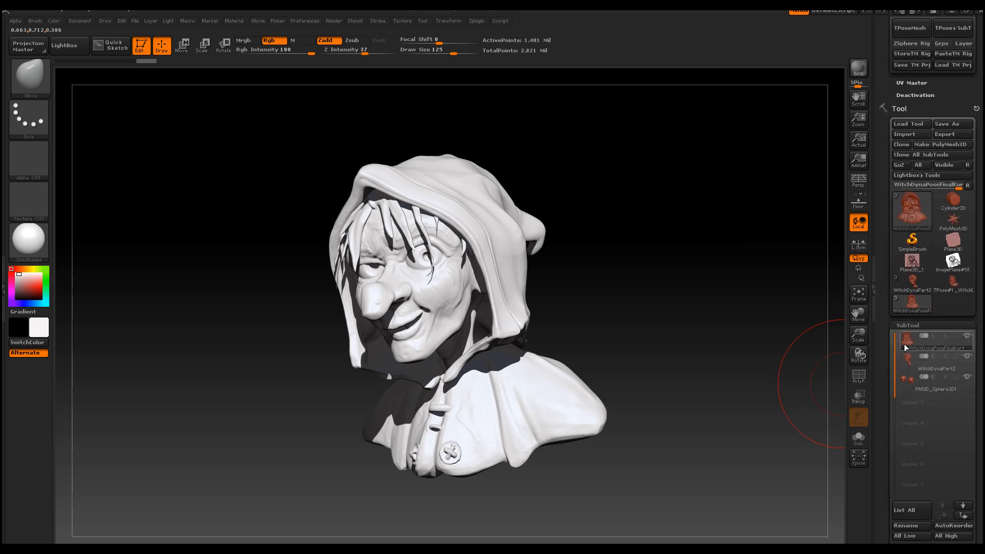
{"action": "mouse_move", "coordinate": [956, 340]}
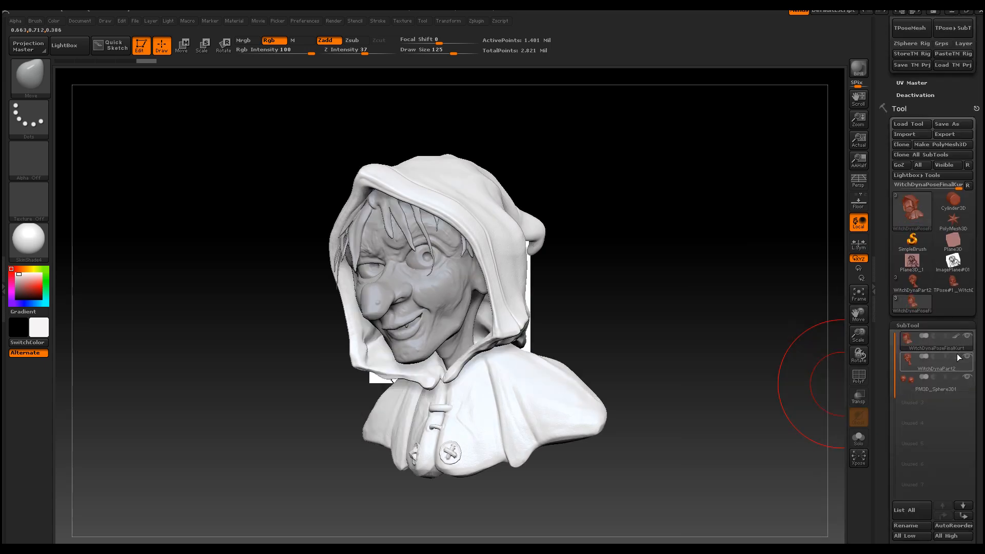
{"action": "mouse_move", "coordinate": [958, 390]}
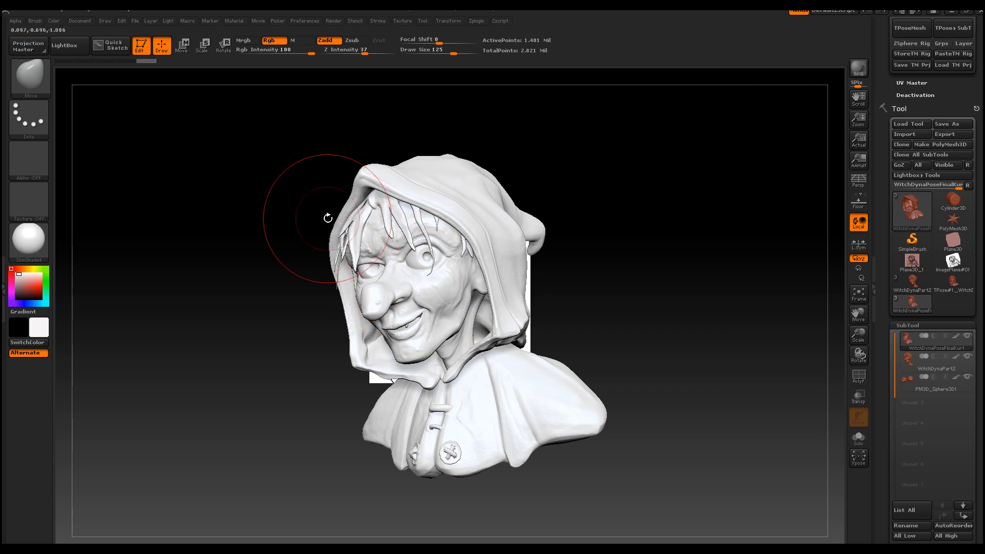
Set the main colour to a light warm grey, keeping SkinShade4 as the material
{"action": "left_click", "coordinate": [18, 278]}
{"action": "left_click_drag", "start_coordinate": [17, 279], "coordinate": [17, 280]}
{"action": "left_click", "coordinate": [26, 245]}
{"action": "left_click", "coordinate": [88, 249]}
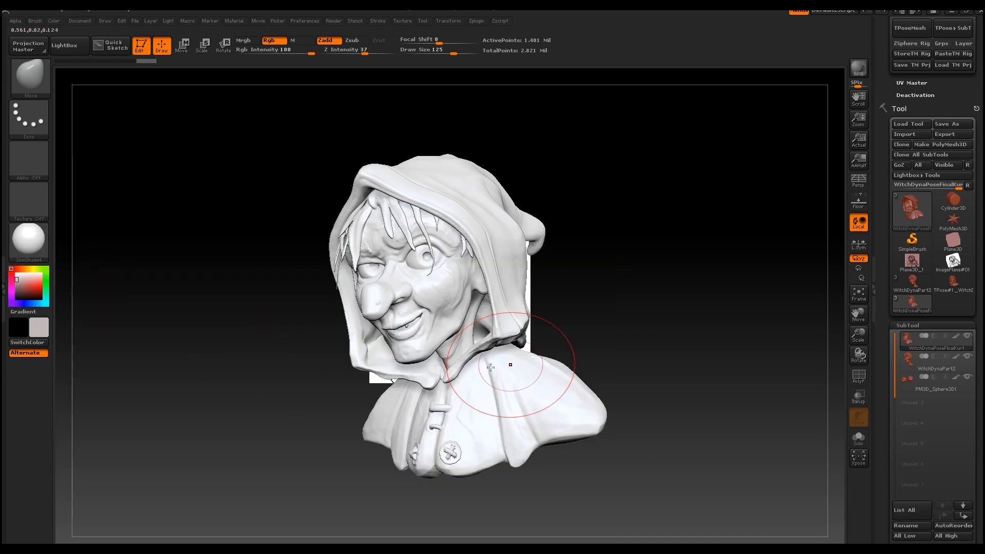
Dock the Material palette in the side tray above the Zplugin palette
{"action": "left_click", "coordinate": [235, 20]}
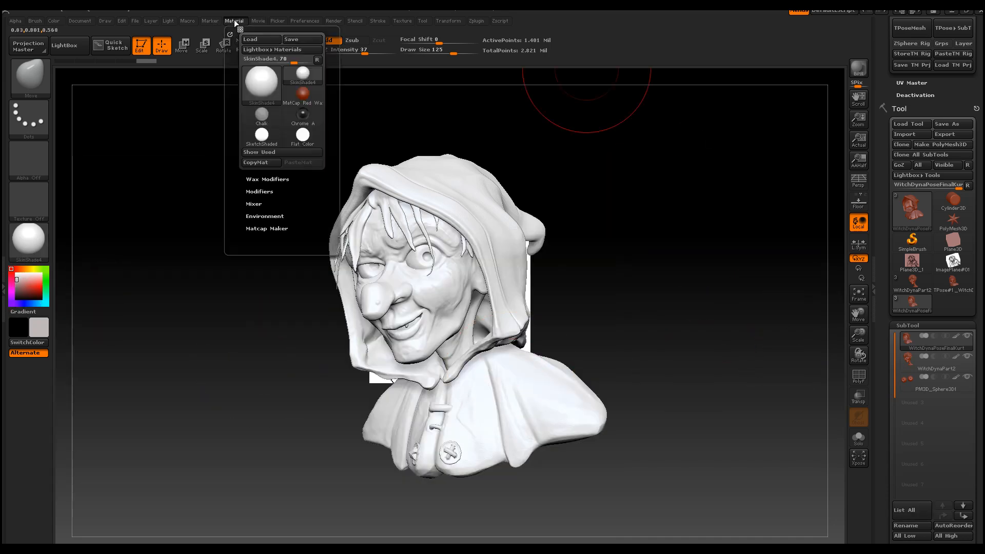
{"action": "left_click_drag", "start_coordinate": [229, 34], "coordinate": [909, 23]}
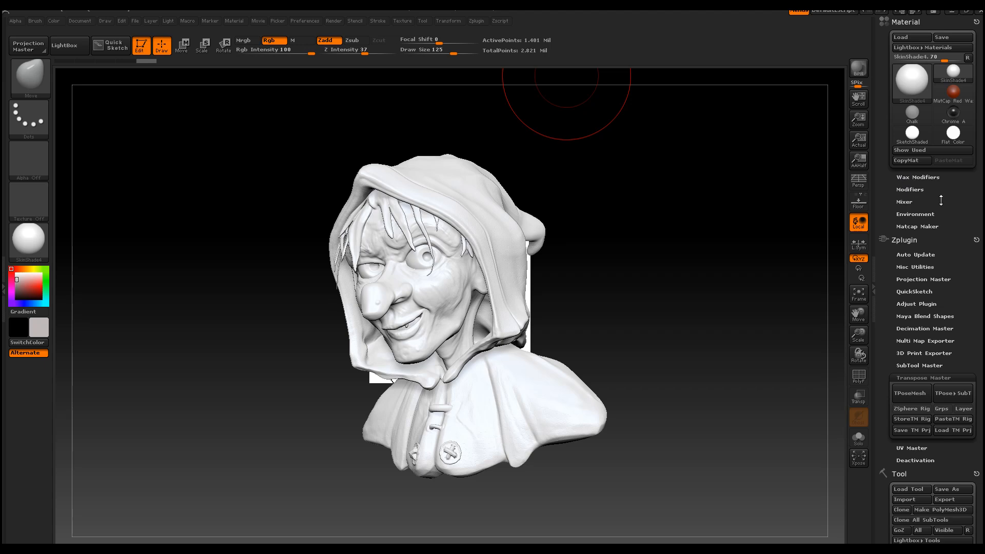
Set SkinShade4's Ambient to 3 and Diffuse to 75 in the material modifiers, and render a BPR preview
{"action": "left_click", "coordinate": [913, 190]}
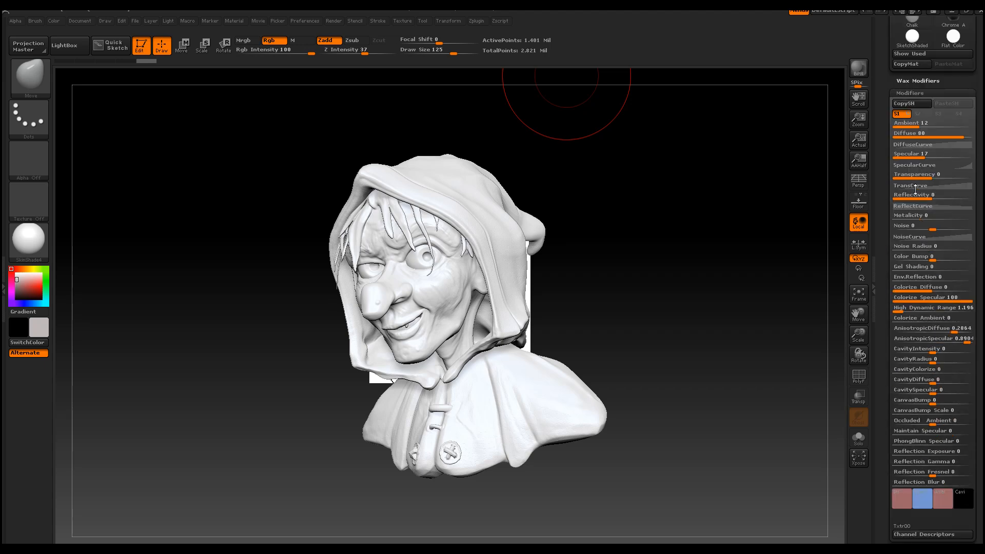
{"action": "left_click_drag", "start_coordinate": [915, 125], "coordinate": [908, 124]}
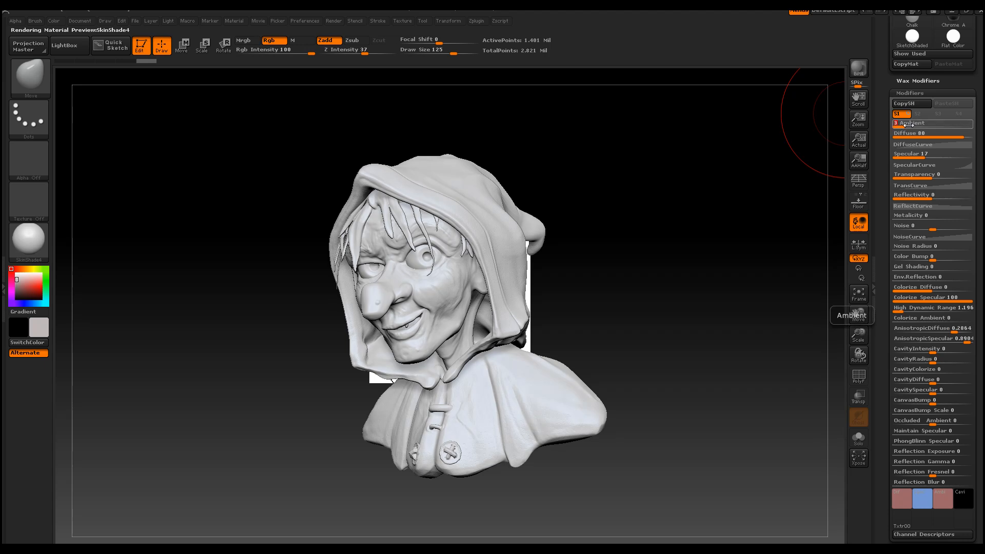
{"action": "left_click_drag", "start_coordinate": [959, 137], "coordinate": [957, 135]}
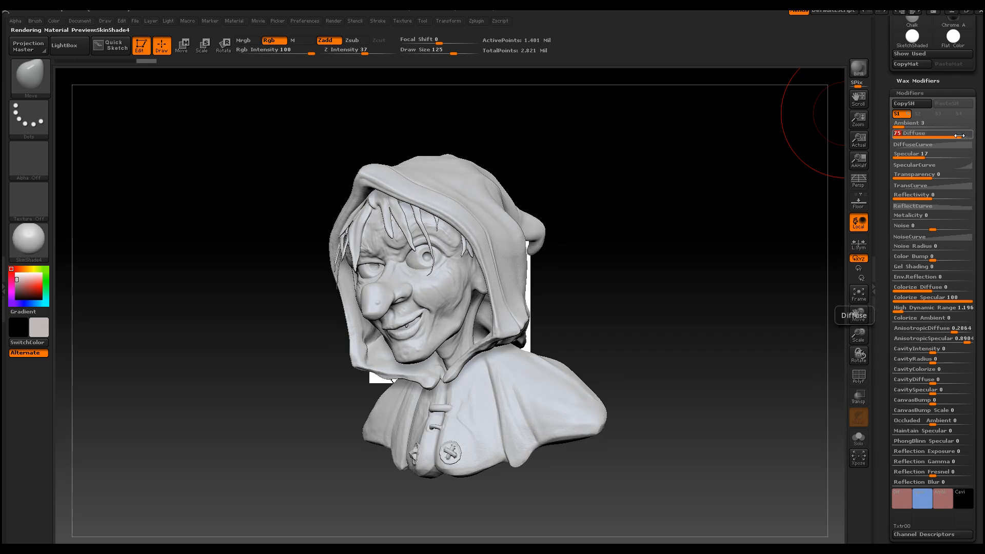
{"action": "left_click", "coordinate": [858, 66]}
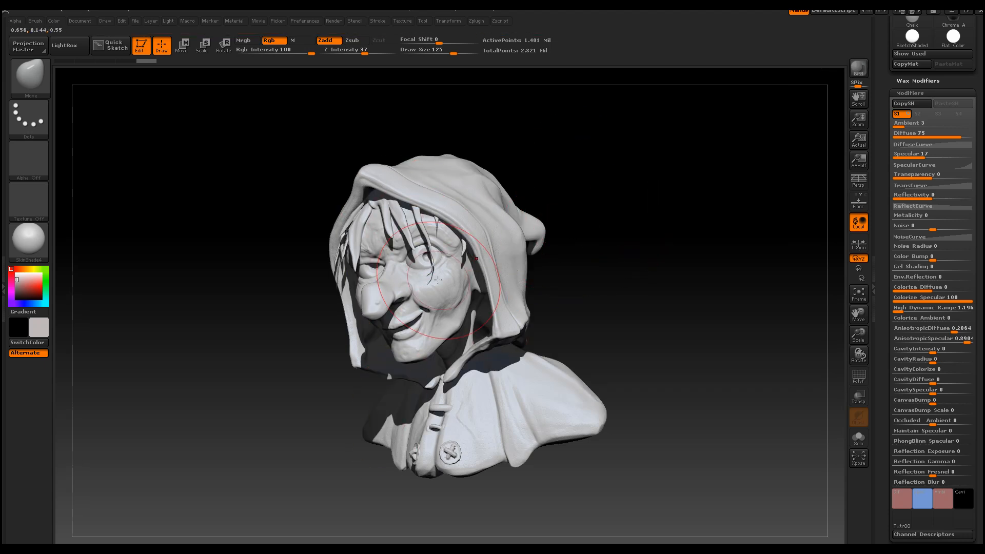
Adjust the document's background gradient range, setting its rate to -1 and its center to about 0.75
{"action": "left_click", "coordinate": [77, 22]}
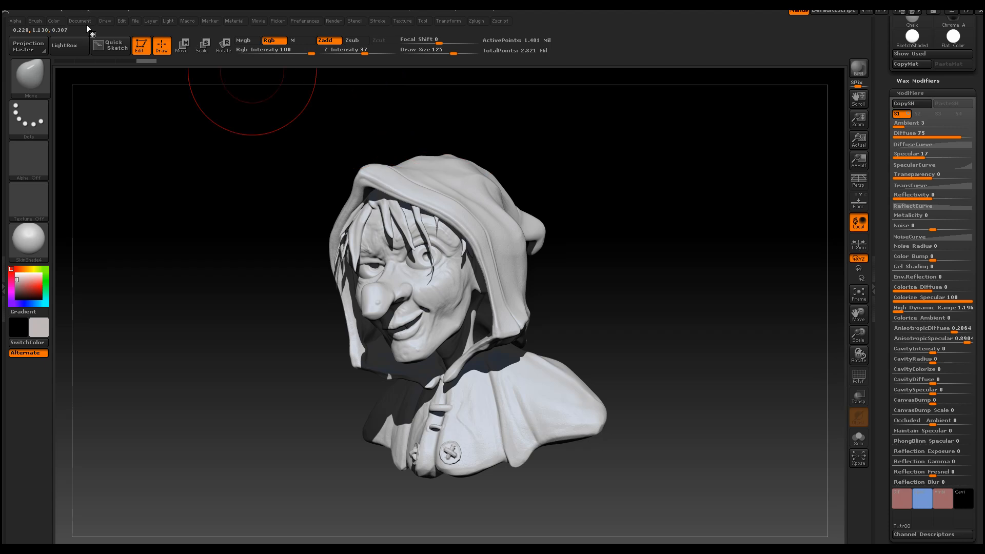
{"action": "left_click", "coordinate": [57, 20]}
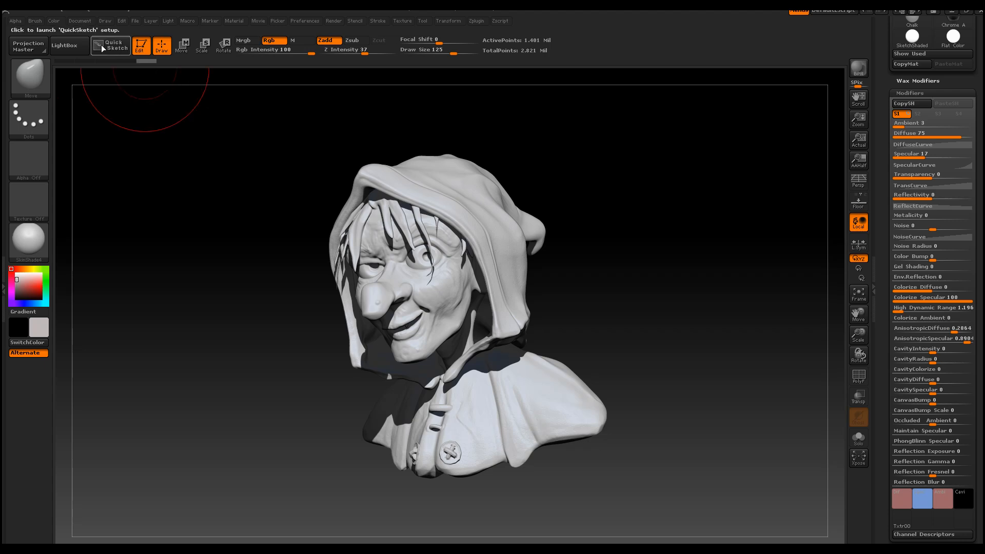
{"action": "left_click", "coordinate": [54, 19]}
{"action": "mouse_move", "coordinate": [81, 23]}
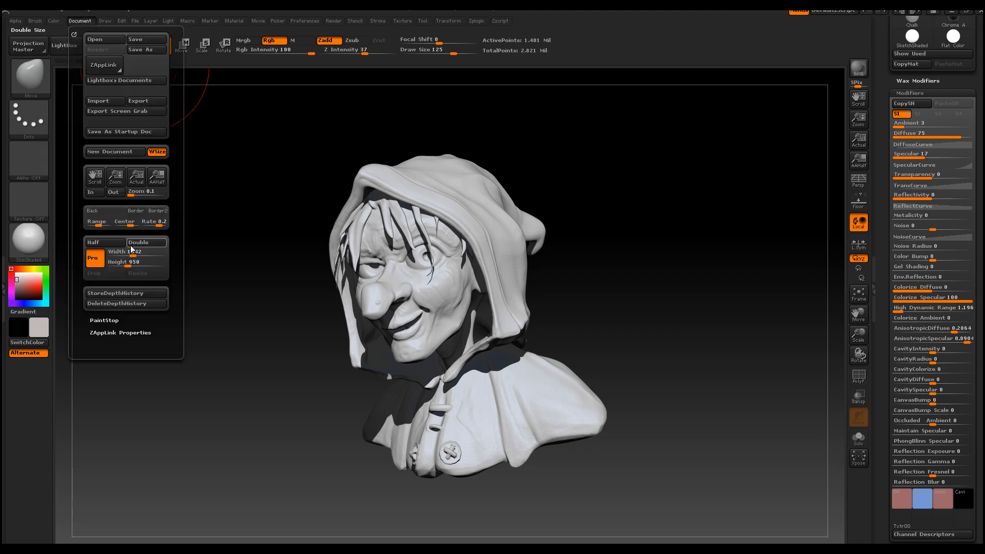
{"action": "left_click_drag", "start_coordinate": [99, 224], "coordinate": [120, 223]}
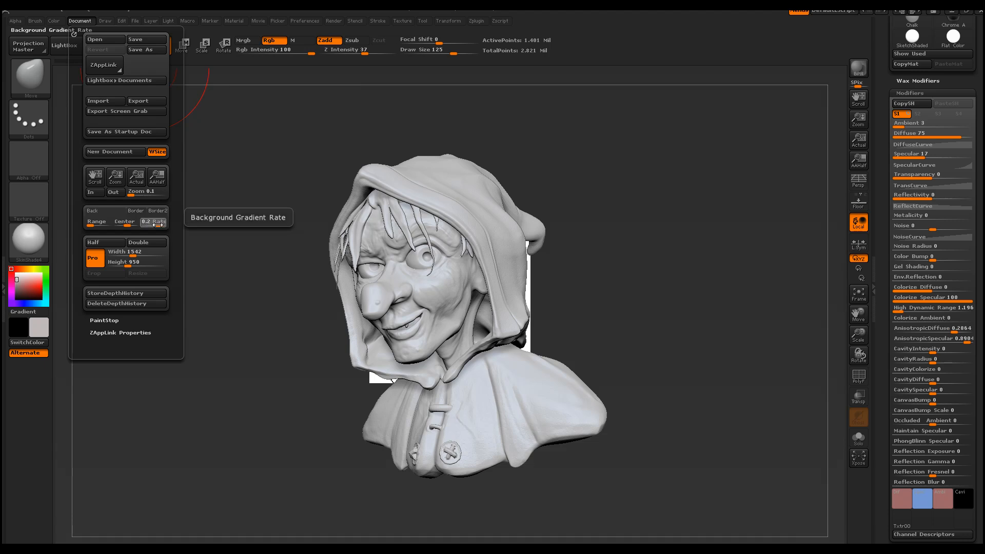
{"action": "left_click_drag", "start_coordinate": [128, 224], "coordinate": [122, 225]}
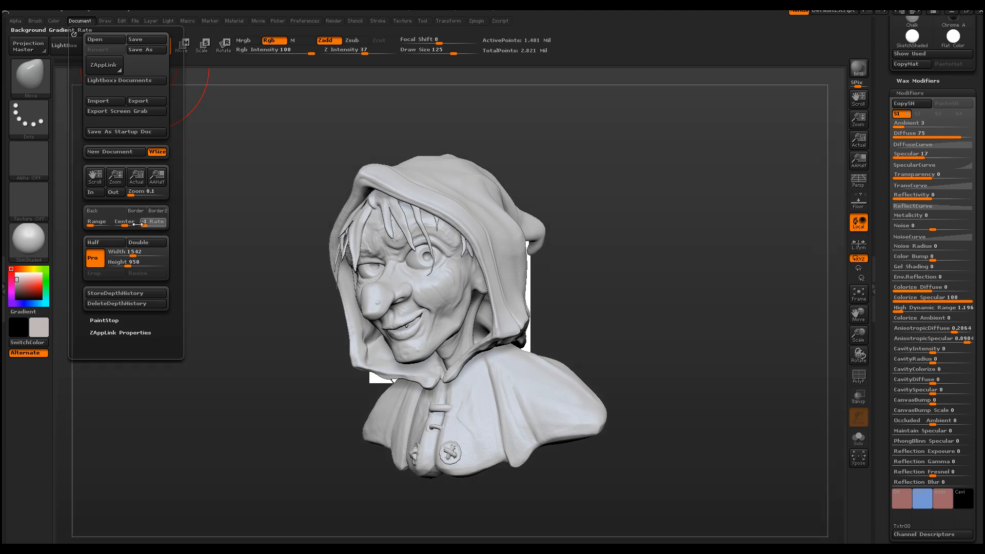
{"action": "left_click_drag", "start_coordinate": [91, 224], "coordinate": [131, 224]}
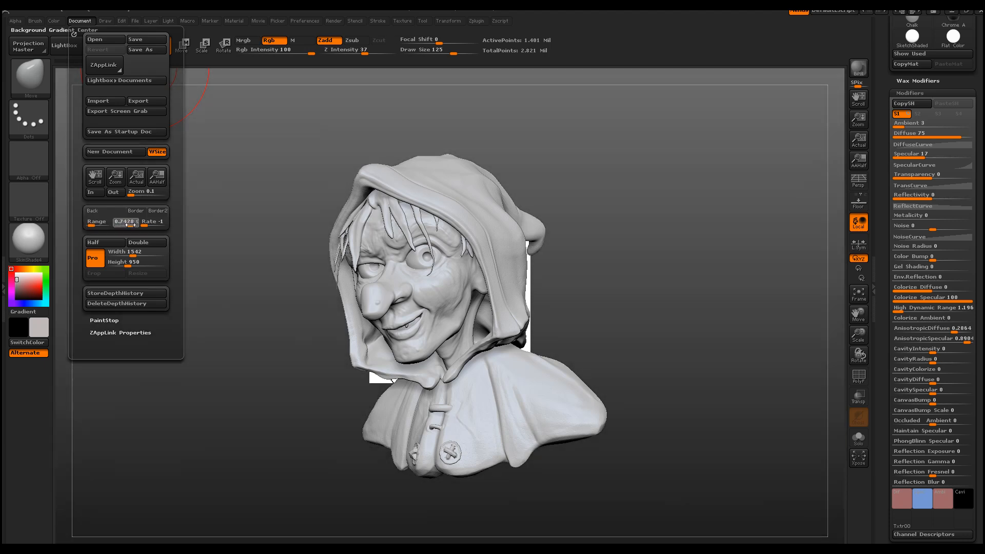
Render a BPR preview against the adjusted background, turn the bust slightly towards the front and render it again
{"action": "left_click", "coordinate": [861, 71]}
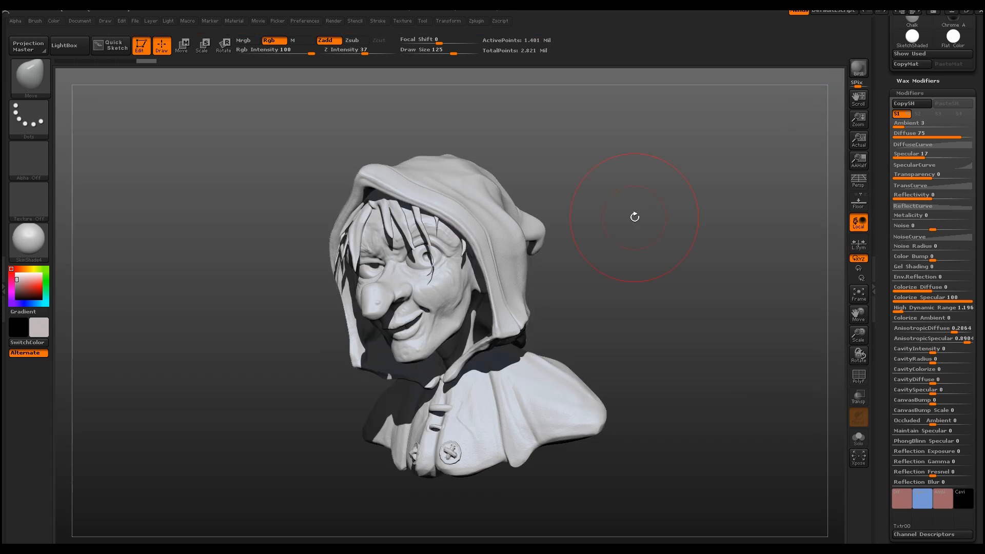
{"action": "left_click_drag", "start_coordinate": [635, 219], "coordinate": [637, 220]}
{"action": "left_click", "coordinate": [858, 68]}
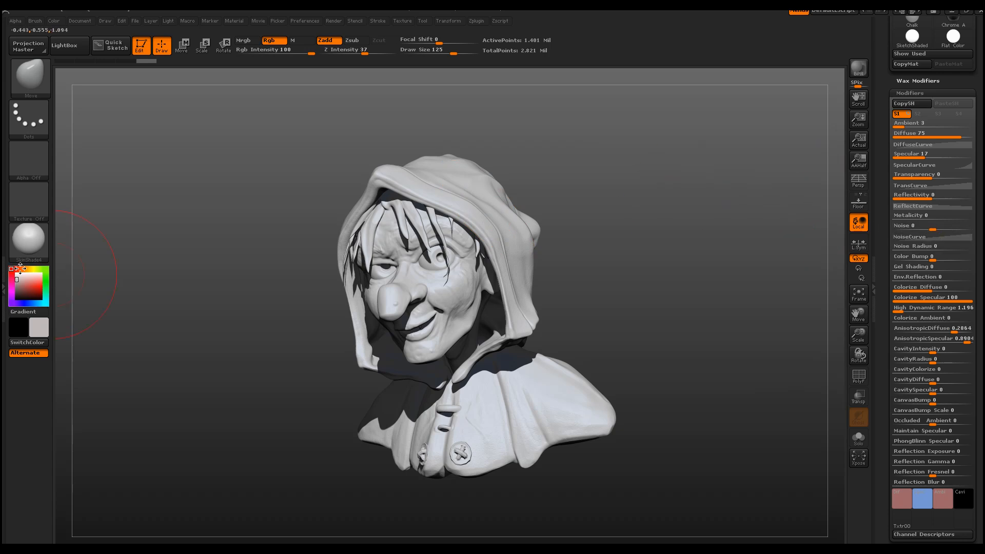
Load the dk_hulk.ZMT material from the desktop onto the bust and render a BPR preview
{"action": "left_click", "coordinate": [35, 245]}
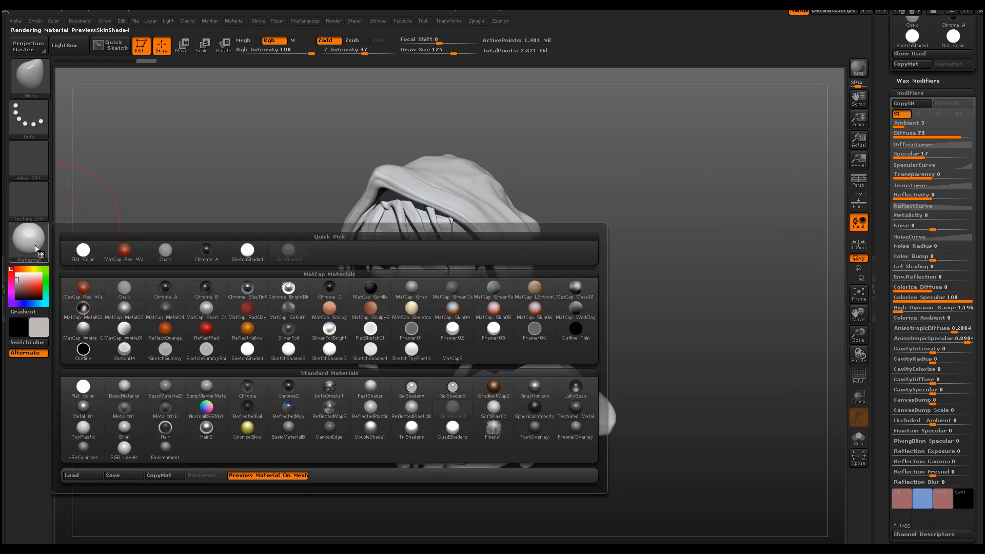
{"action": "left_click", "coordinate": [30, 248]}
{"action": "left_click", "coordinate": [32, 241]}
{"action": "left_click", "coordinate": [76, 475]}
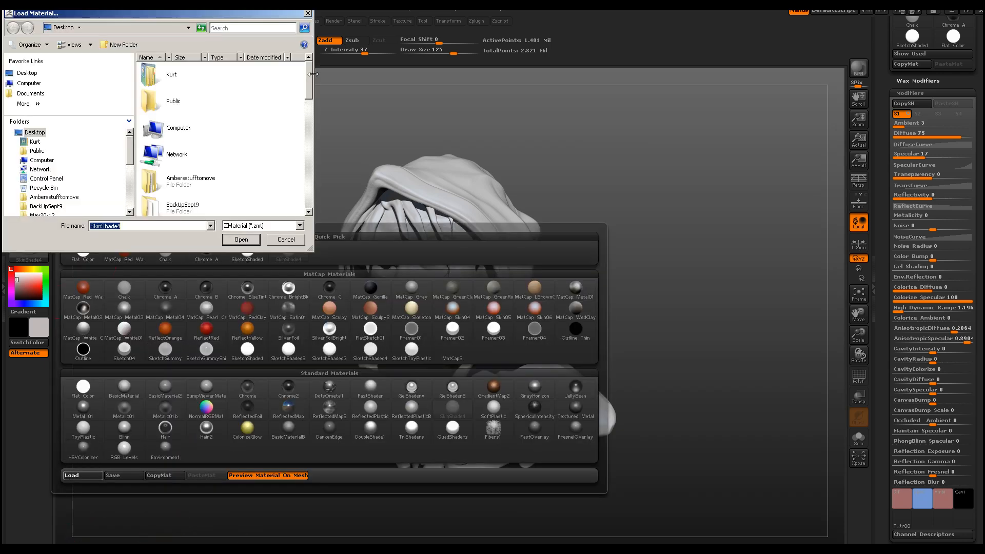
{"action": "left_click_drag", "start_coordinate": [310, 76], "coordinate": [316, 179]}
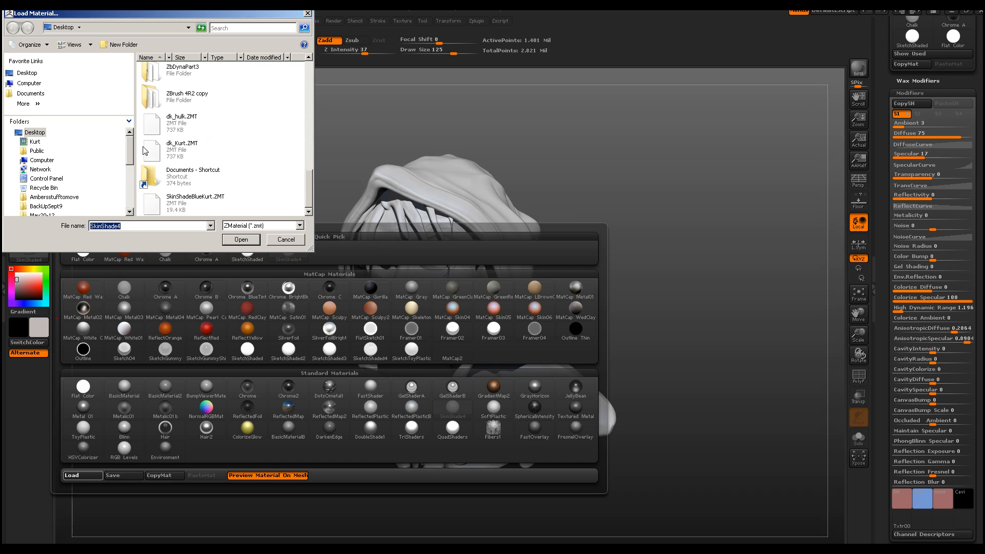
{"action": "double_click", "coordinate": [182, 121]}
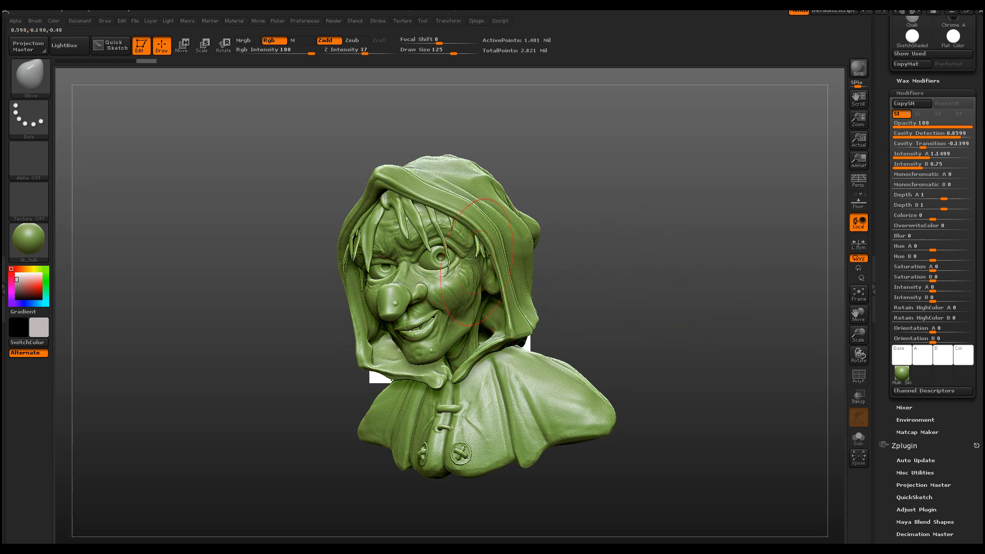
{"action": "key", "text": "shift+r"}
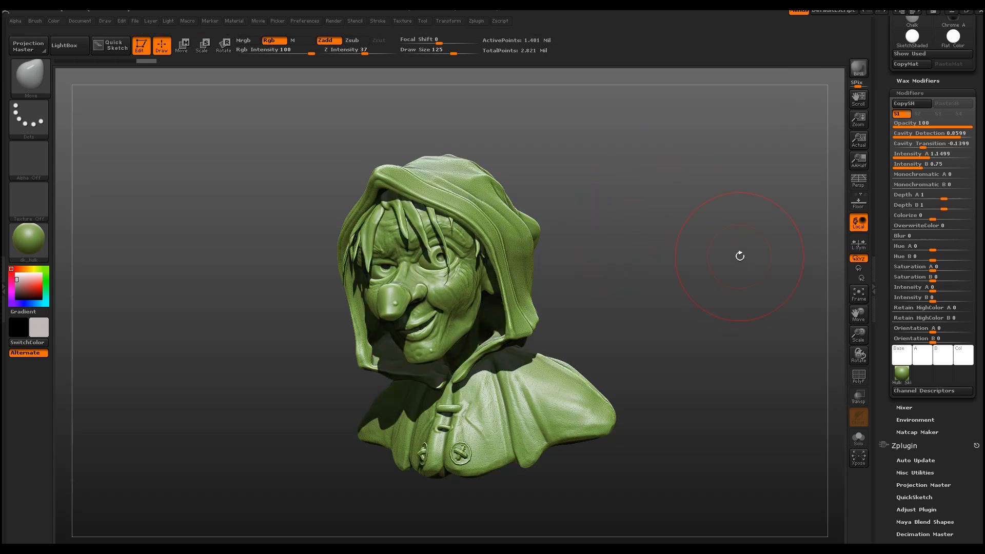
Load the dk_Kurt.ZMT material from the desktop onto the bust and render a BPR preview
{"action": "left_click", "coordinate": [29, 234]}
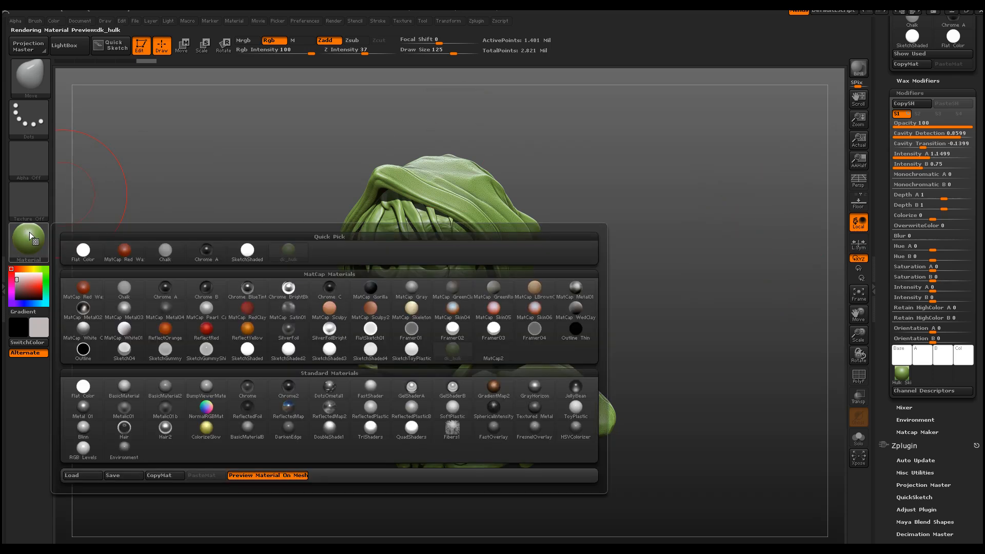
{"action": "left_click", "coordinate": [80, 476]}
{"action": "left_click_drag", "start_coordinate": [311, 73], "coordinate": [308, 186]}
{"action": "double_click", "coordinate": [156, 149]}
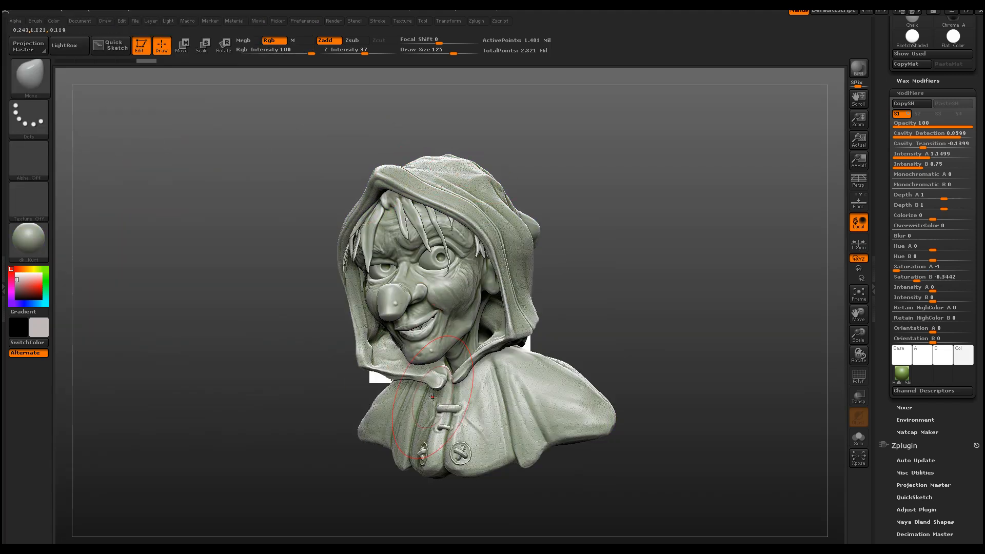
{"action": "left_click", "coordinate": [858, 70]}
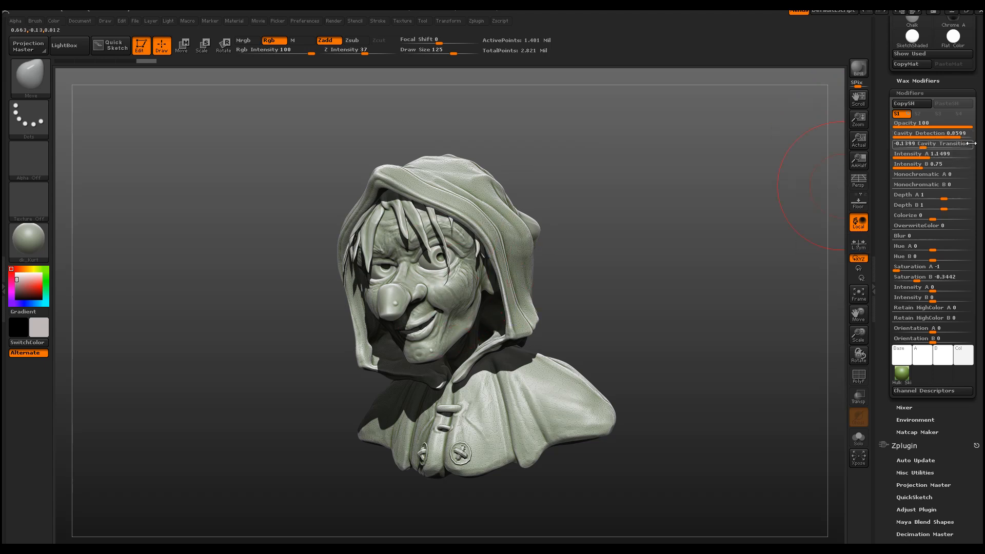
Set the dk_Kurt material's Cavity Detection to 0.9225, Intensity A to 1.0156 and Monochromatic B to about 0.8, and render the bust
{"action": "left_click_drag", "start_coordinate": [958, 136], "coordinate": [961, 136]}
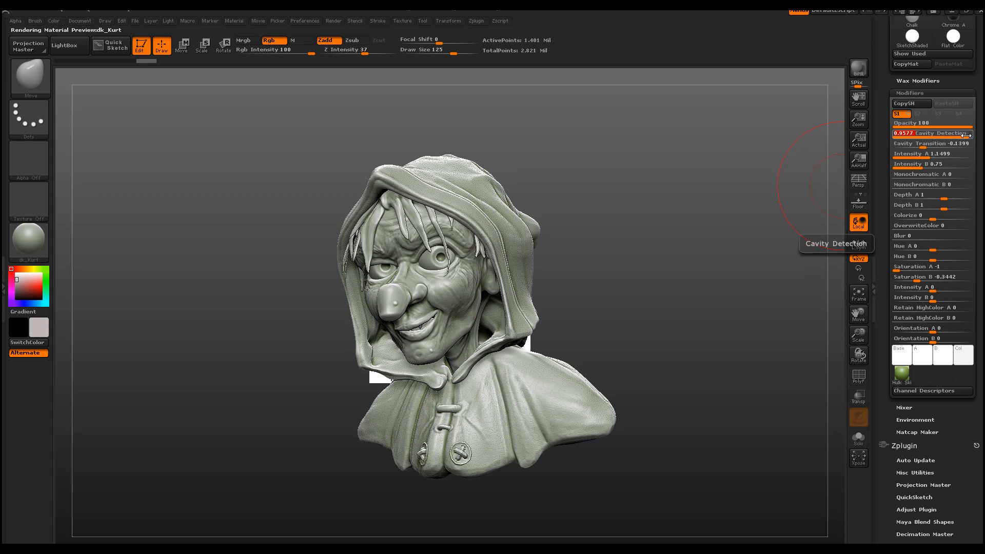
{"action": "left_click_drag", "start_coordinate": [964, 136], "coordinate": [965, 137]}
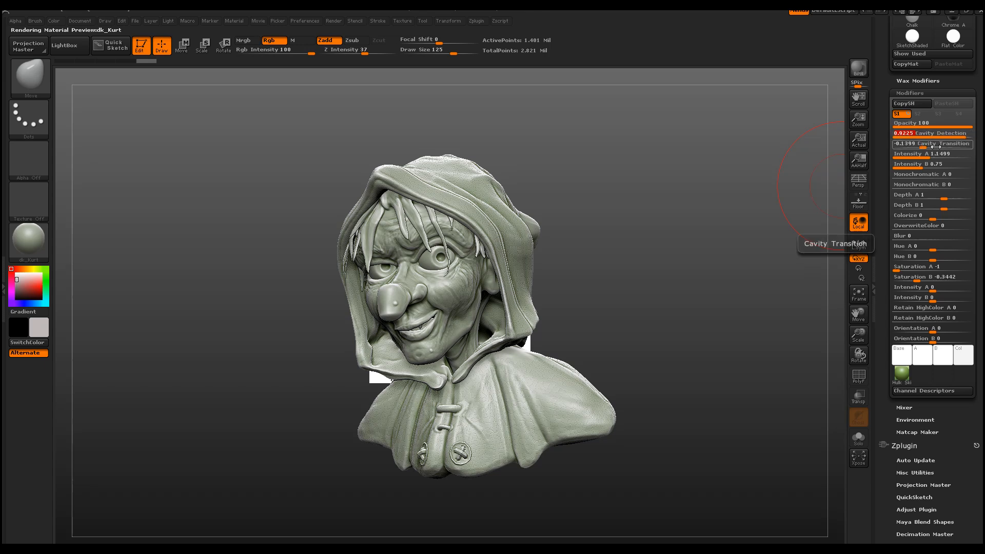
{"action": "mouse_move", "coordinate": [931, 158]}
{"action": "left_mouse_down"}
{"action": "mouse_move", "coordinate": [941, 157]}
{"action": "mouse_move", "coordinate": [929, 156]}
{"action": "left_mouse_up"}
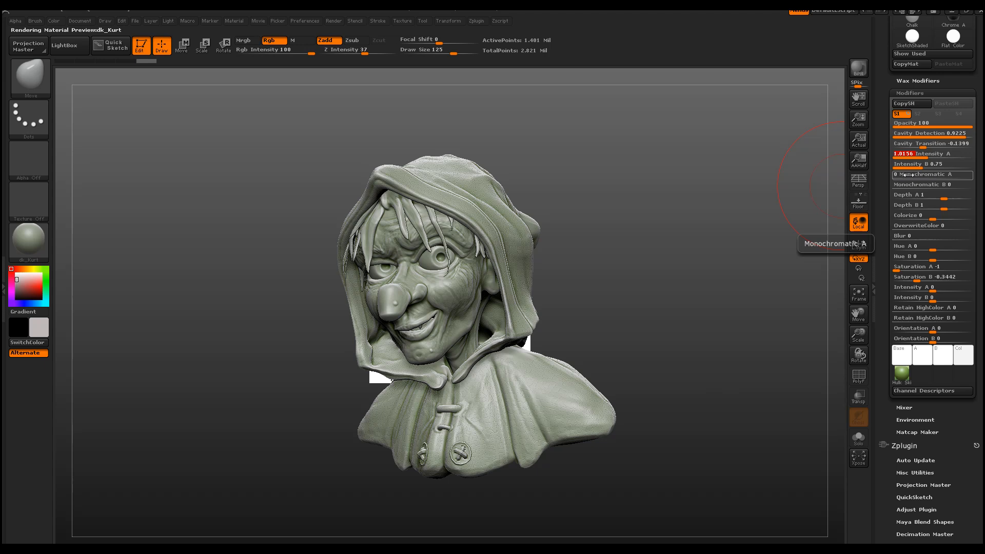
{"action": "left_click_drag", "start_coordinate": [906, 176], "coordinate": [953, 189]}
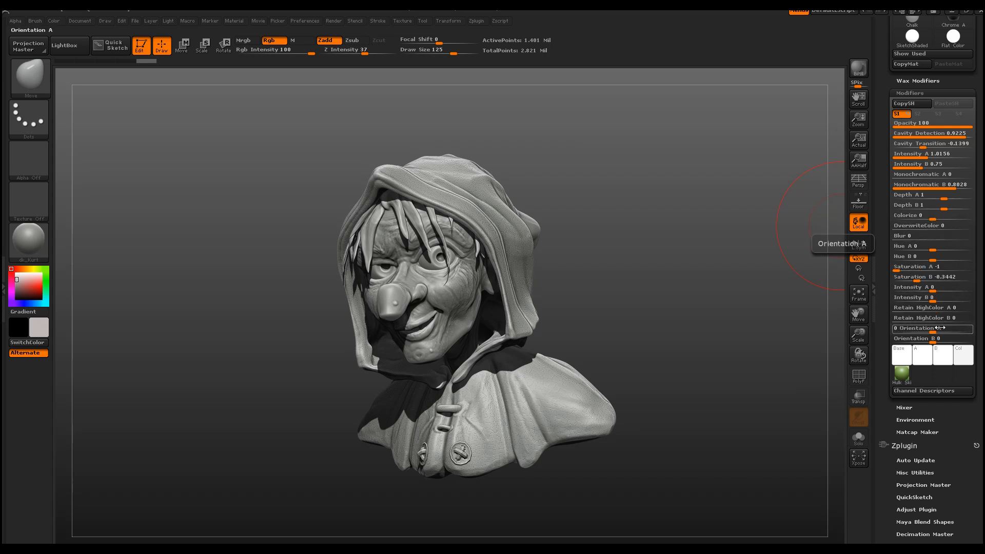
{"action": "key", "text": "Return"}
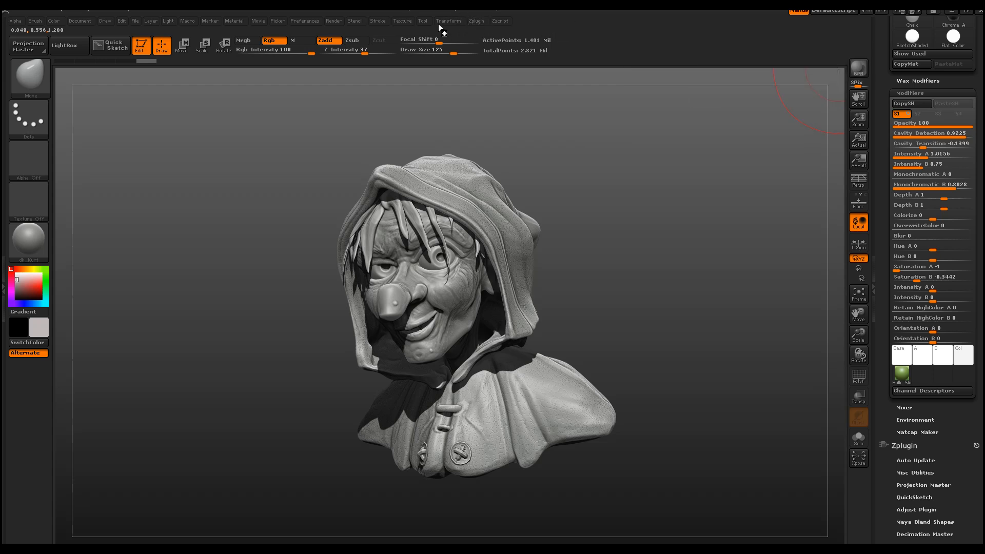
With the Render palette docked in the side tray, enable AOcclusion and Sss in the render properties and render a BPR preview
{"action": "left_click", "coordinate": [334, 21]}
{"action": "left_click", "coordinate": [330, 32]}
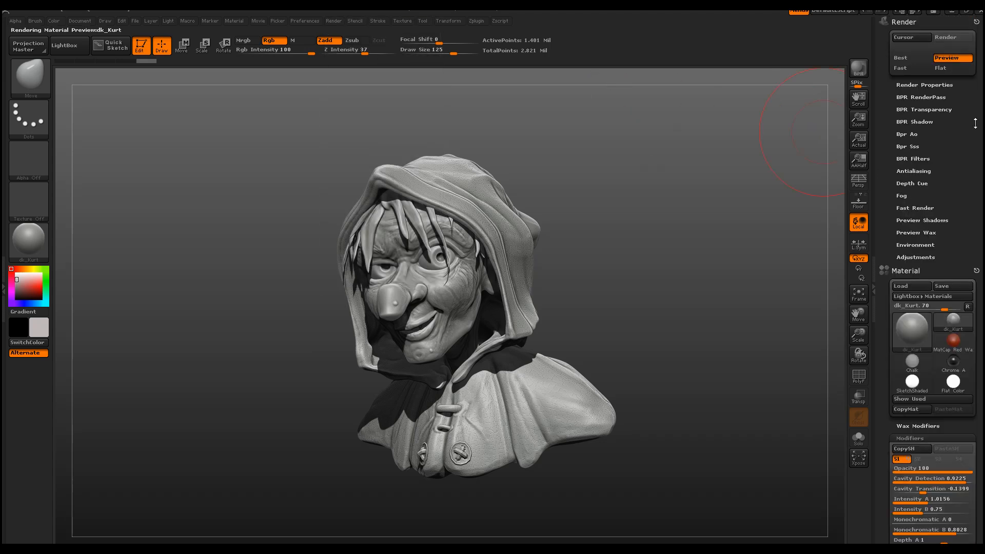
{"action": "left_click", "coordinate": [932, 85]}
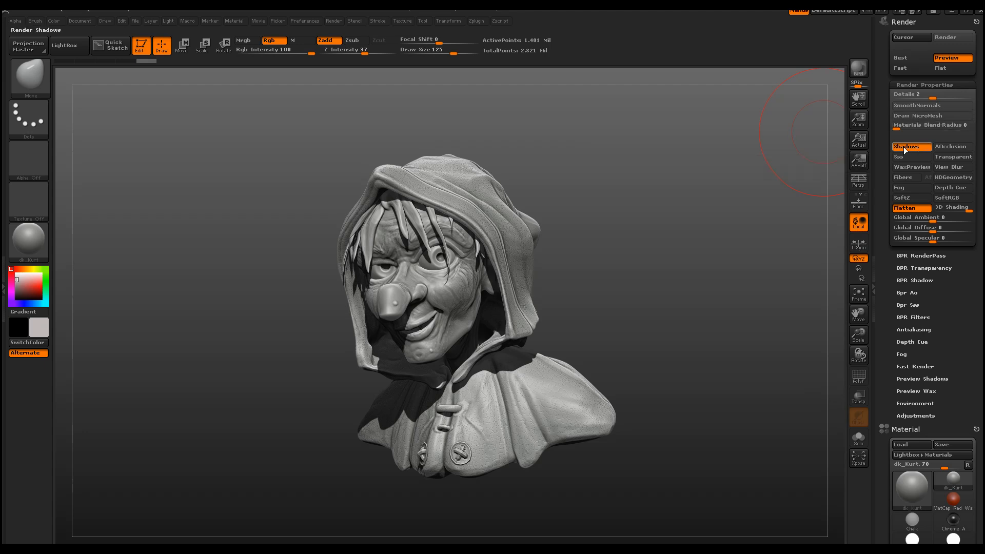
{"action": "left_click", "coordinate": [956, 147]}
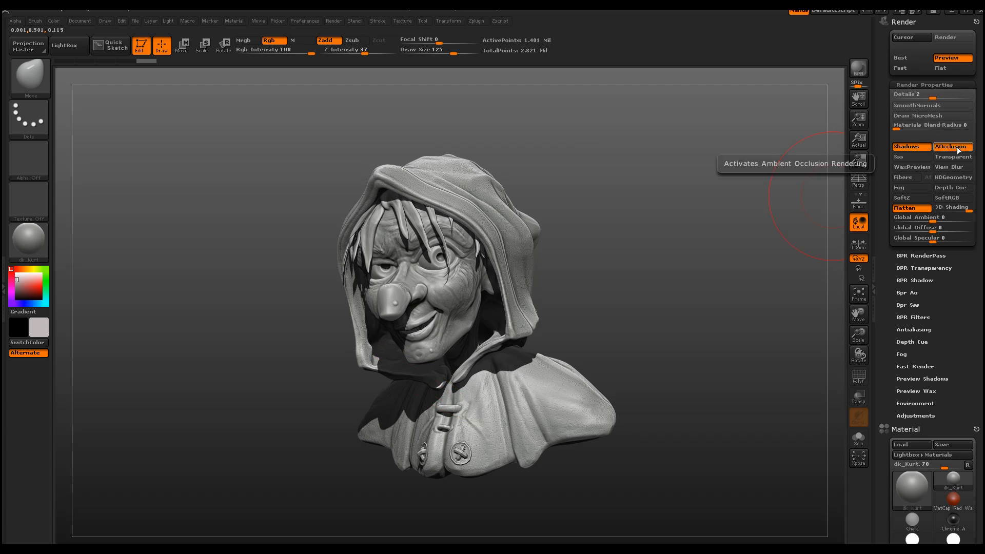
{"action": "left_click", "coordinate": [911, 158]}
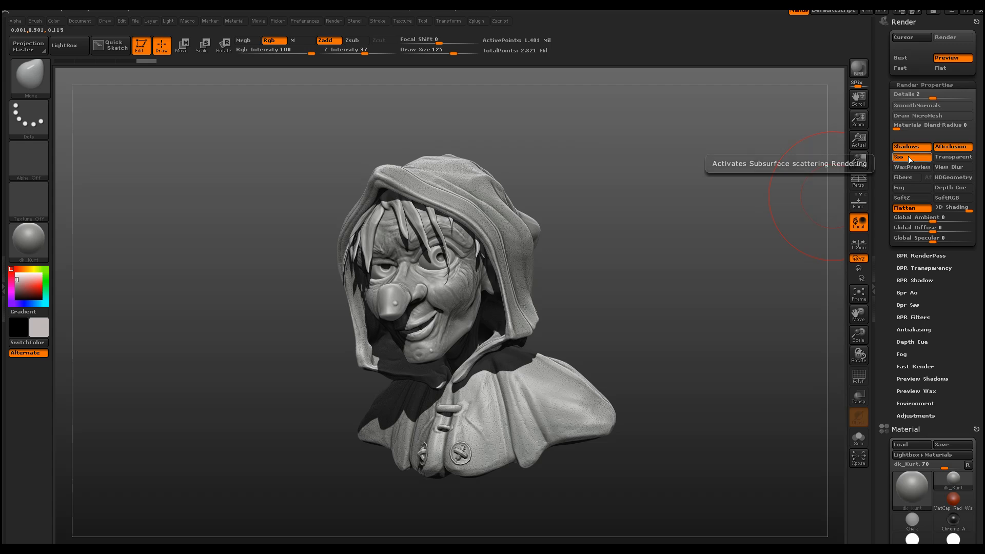
{"action": "left_click", "coordinate": [862, 71]}
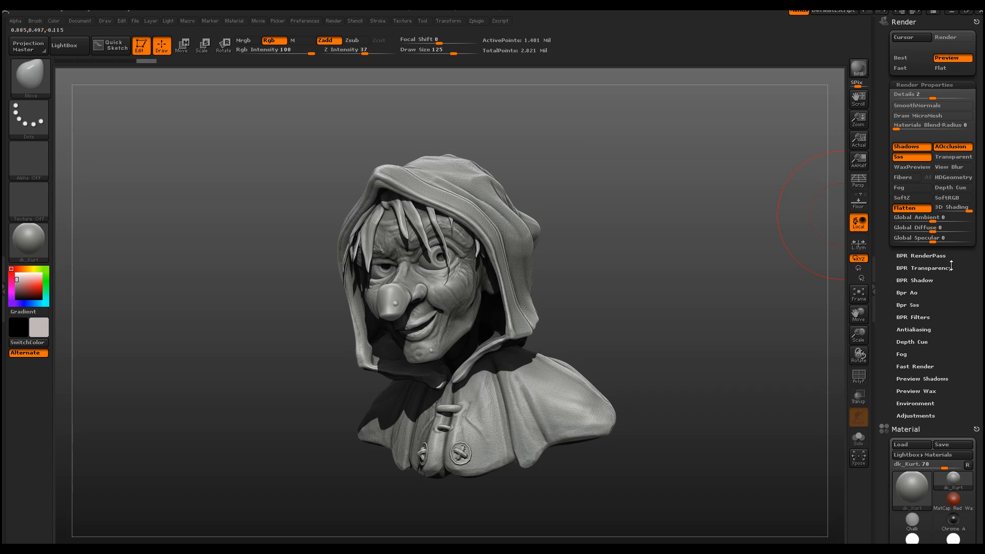
Lower the BPR Shadow global strength first to about 0.65 and finally to about 0.5, checking each value with a BPR render
{"action": "left_click", "coordinate": [910, 280]}
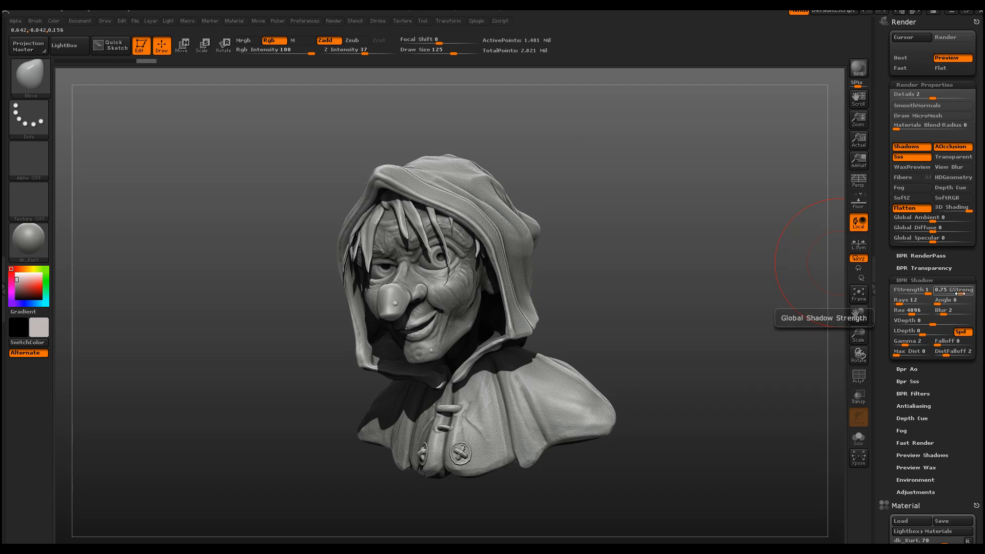
{"action": "left_click_drag", "start_coordinate": [959, 293], "coordinate": [959, 294]}
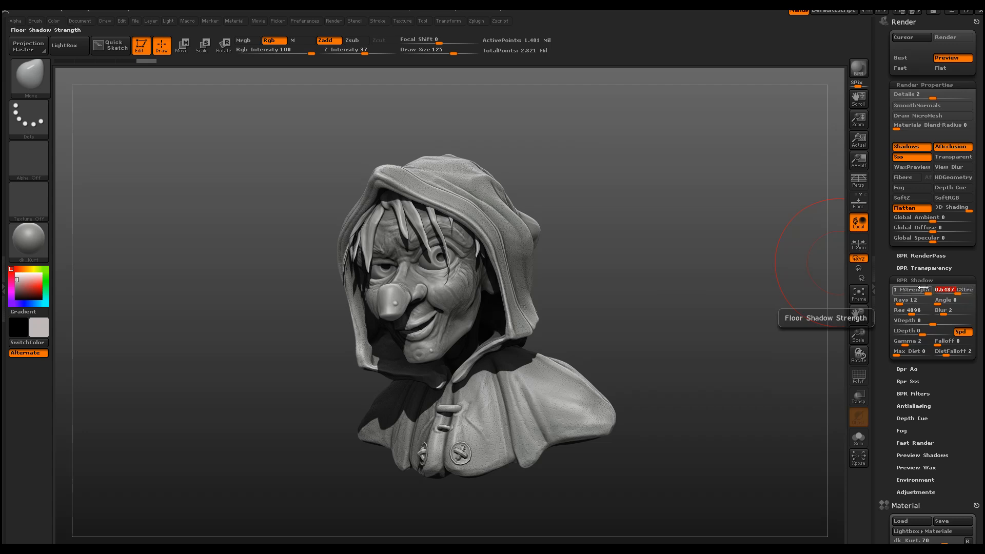
{"action": "left_click", "coordinate": [859, 68]}
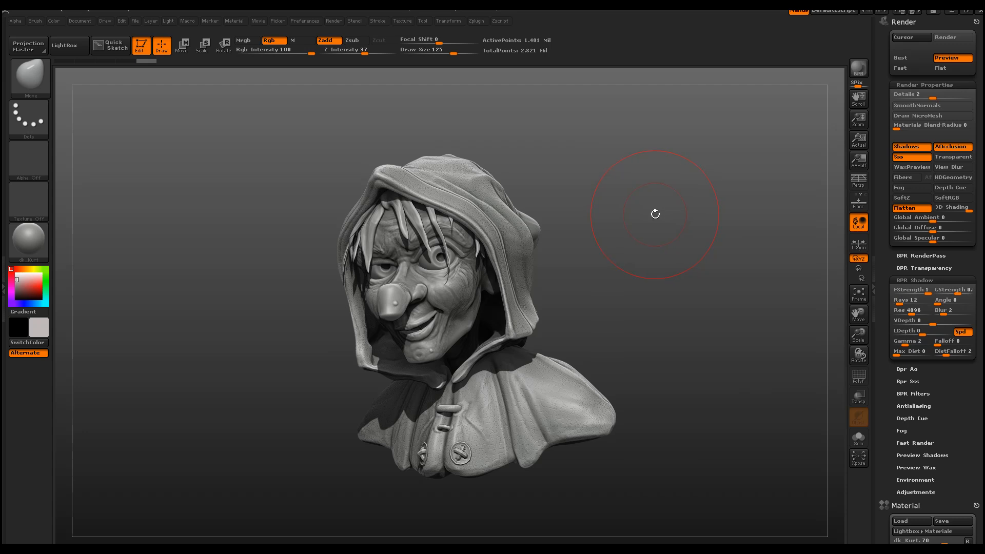
{"action": "left_click", "coordinate": [858, 68]}
{"action": "left_click_drag", "start_coordinate": [958, 293], "coordinate": [956, 293]}
{"action": "type", "text": "0.505"}
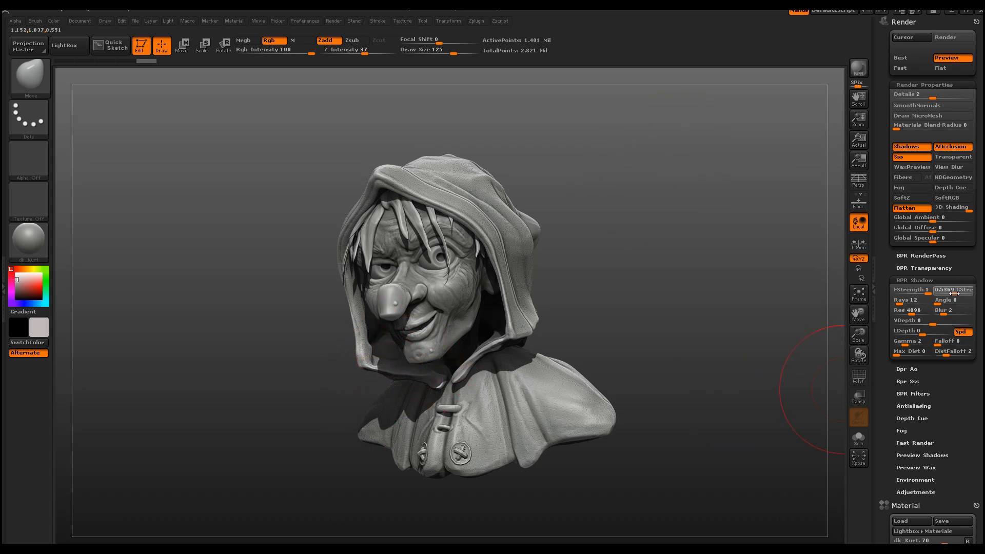
{"action": "key", "text": "Return"}
{"action": "key", "text": "shift+r"}
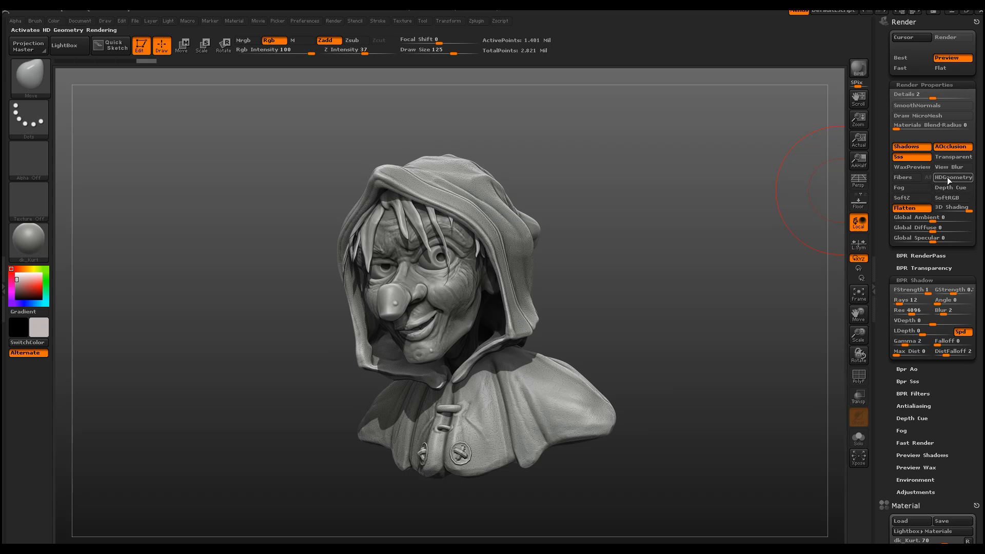
Enable WaxPreview in the render properties and set the Preview Wax Strength to 0.95
{"action": "left_click", "coordinate": [923, 170]}
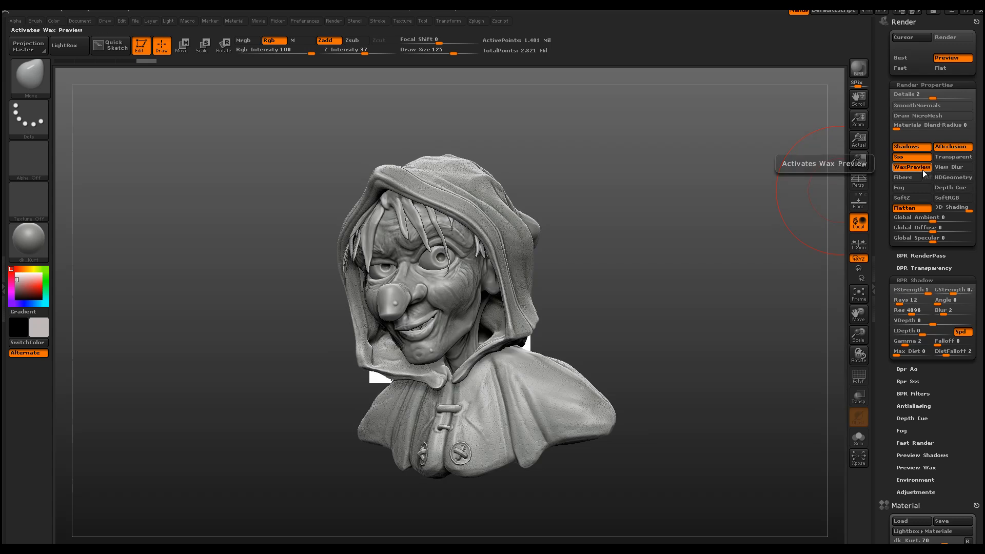
{"action": "left_click", "coordinate": [923, 468]}
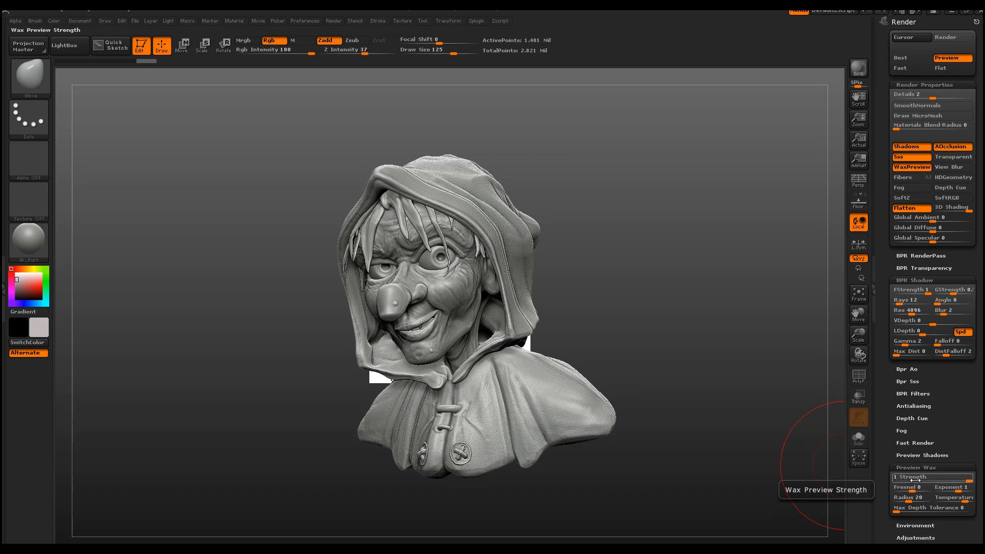
{"action": "mouse_move", "coordinate": [964, 481]}
{"action": "left_mouse_down"}
{"action": "mouse_move", "coordinate": [954, 483]}
{"action": "mouse_move", "coordinate": [967, 484]}
{"action": "left_mouse_up"}
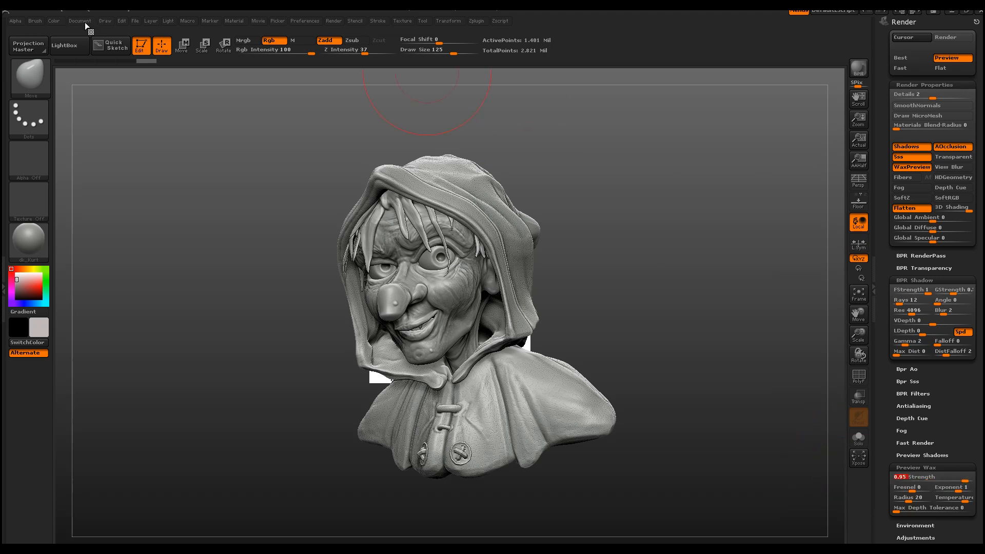
{"action": "left_click", "coordinate": [167, 21]}
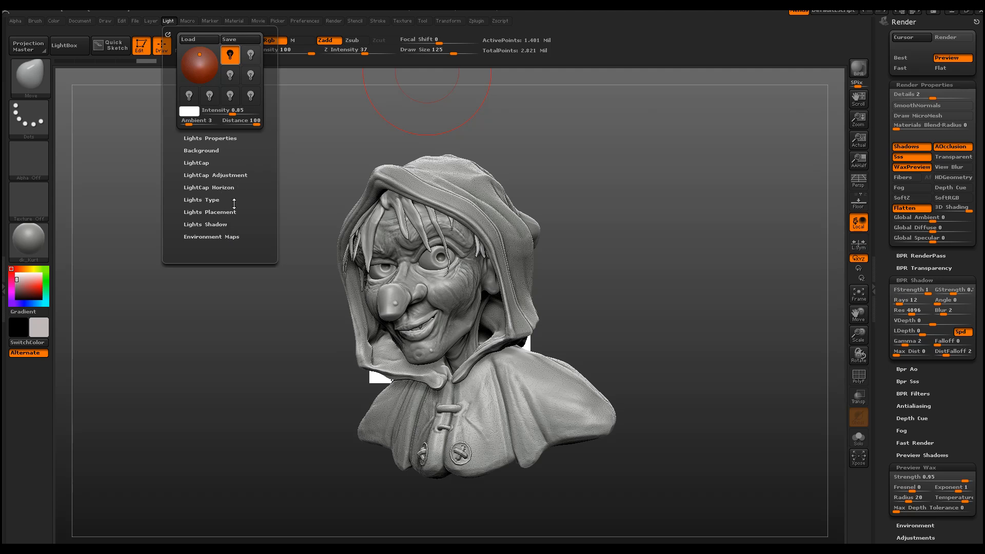
{"action": "left_click", "coordinate": [82, 21]}
{"action": "left_click", "coordinate": [223, 138]}
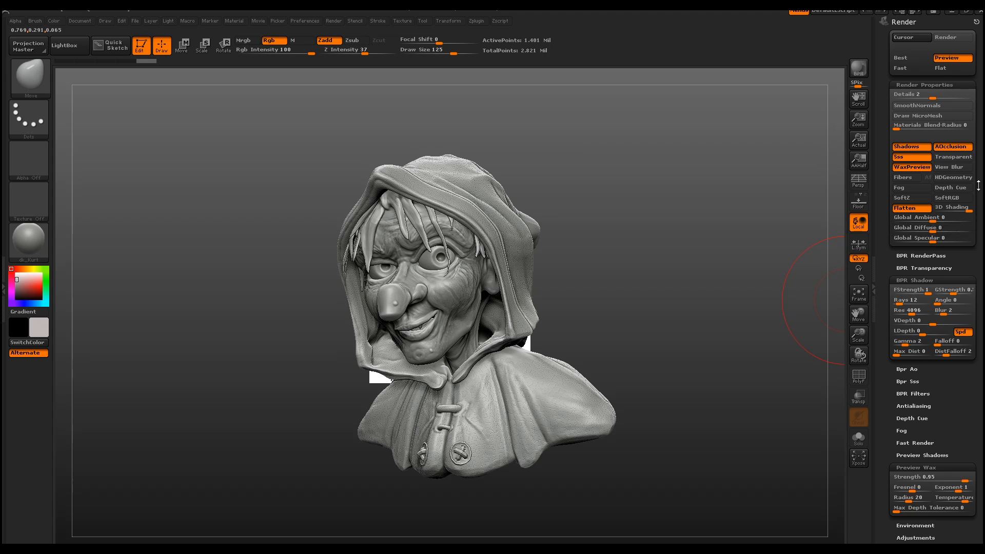
Open the dk_Kurt material's Wax Modifiers and set the wax Strength to 18
{"action": "scroll", "coordinate": [976, 104], "scroll_direction": "down", "scroll_amount": 6}
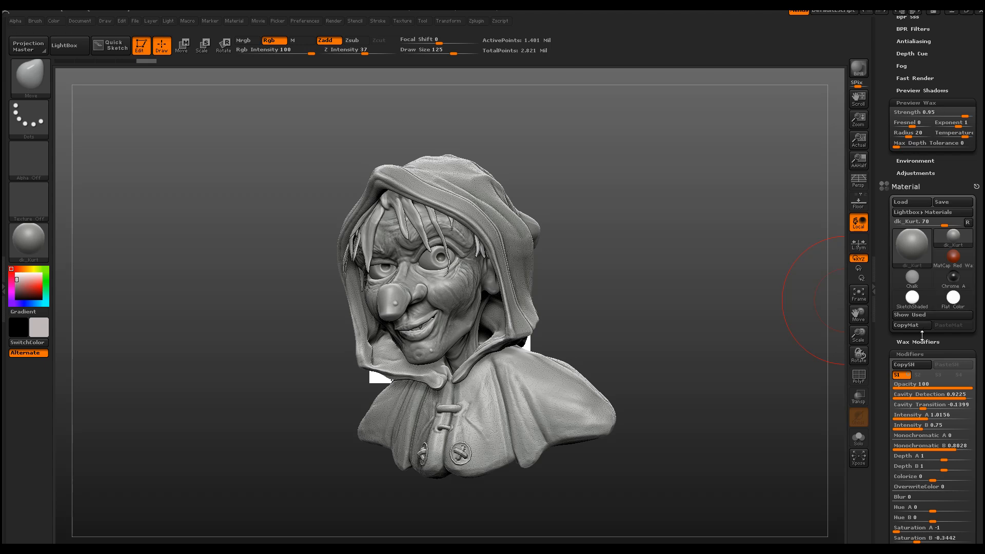
{"action": "left_click", "coordinate": [922, 341]}
{"action": "left_click", "coordinate": [903, 353]}
{"action": "type", "text": "18"}
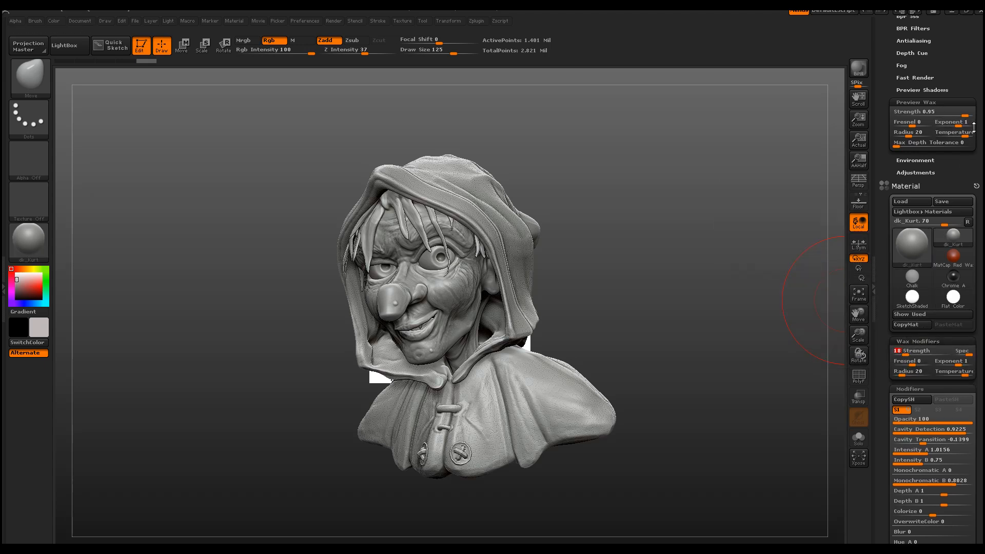
Examine the dk_Kurt material's modifier settings and render a BPR preview of the bust with the wax effect
{"action": "scroll", "coordinate": [974, 127], "scroll_direction": "up", "scroll_amount": 5}
{"action": "scroll", "coordinate": [976, 214], "scroll_direction": "down", "scroll_amount": 5}
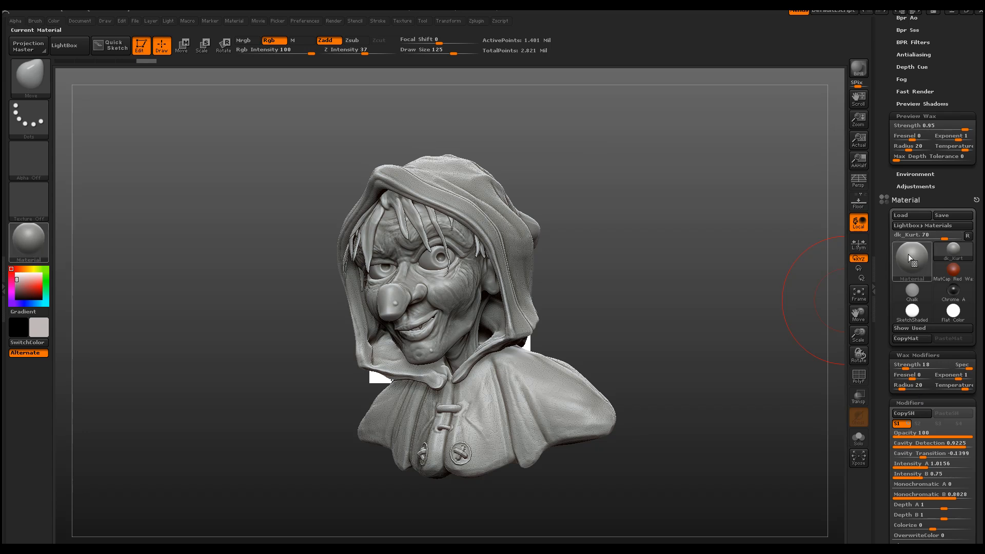
{"action": "scroll", "coordinate": [982, 414], "scroll_direction": "down", "scroll_amount": 1}
{"action": "scroll", "coordinate": [981, 413], "scroll_direction": "down", "scroll_amount": 5}
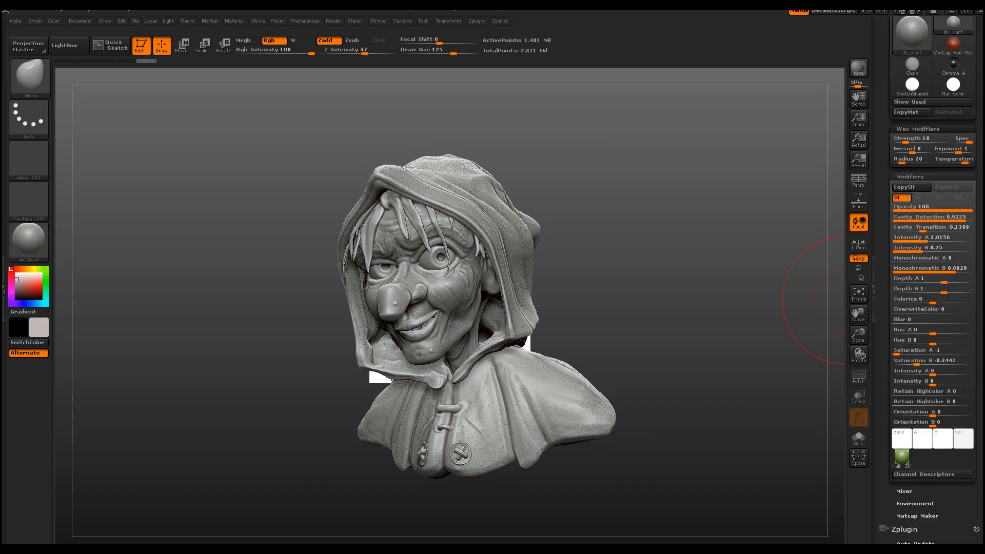
{"action": "scroll", "coordinate": [981, 413], "scroll_direction": "down", "scroll_amount": 1}
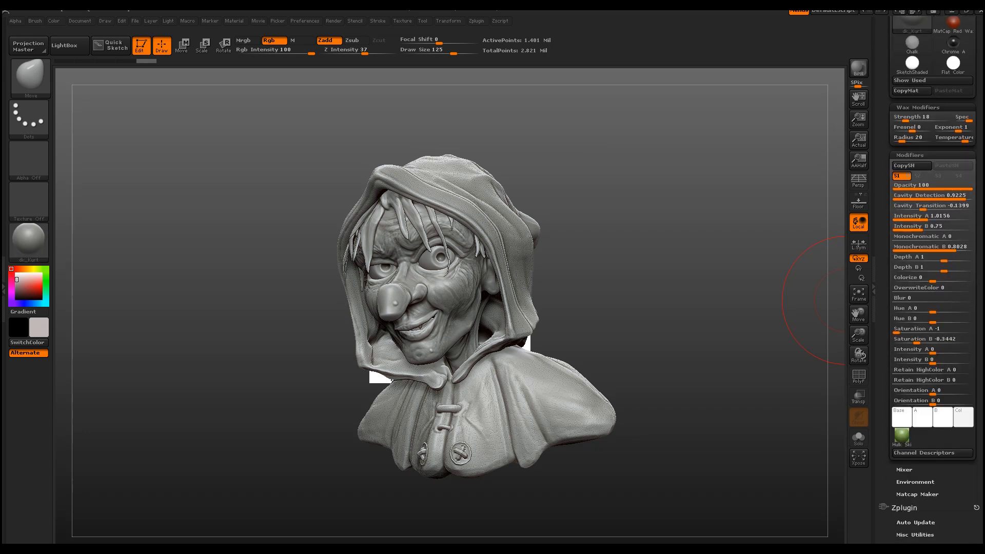
{"action": "scroll", "coordinate": [976, 425], "scroll_direction": "down", "scroll_amount": 2}
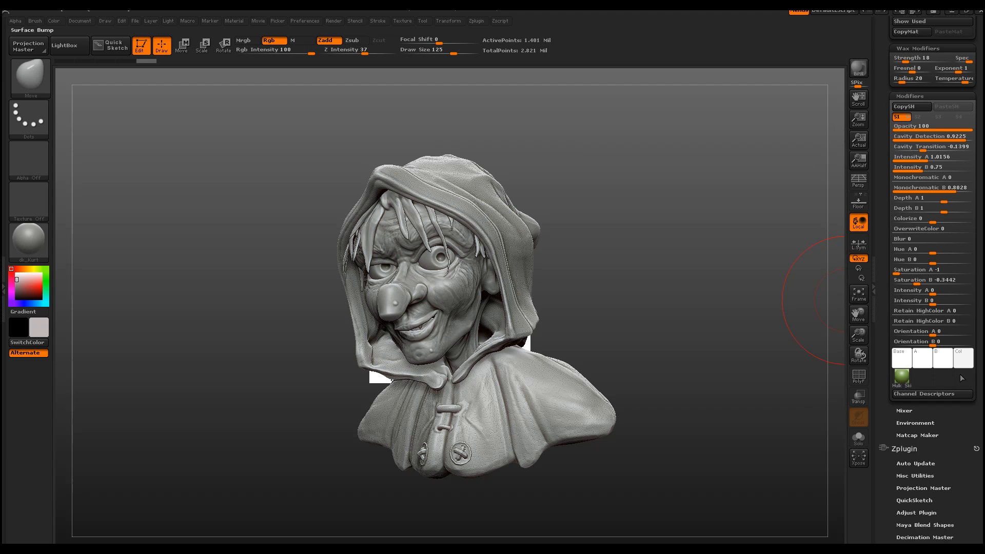
{"action": "scroll", "coordinate": [978, 414], "scroll_direction": "up", "scroll_amount": 4}
{"action": "left_click_drag", "start_coordinate": [973, 460], "coordinate": [973, 458]}
{"action": "left_click", "coordinate": [916, 170]}
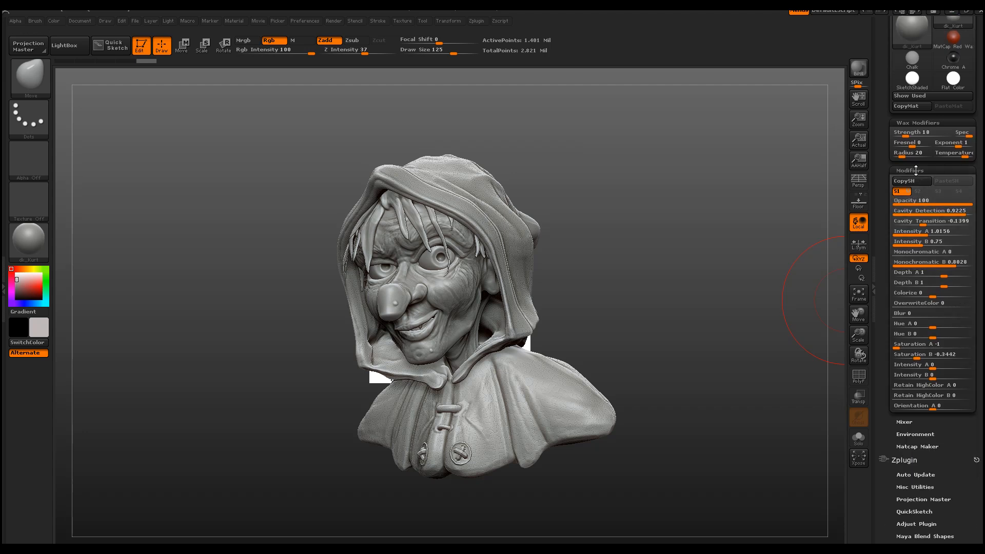
{"action": "left_click", "coordinate": [915, 170]}
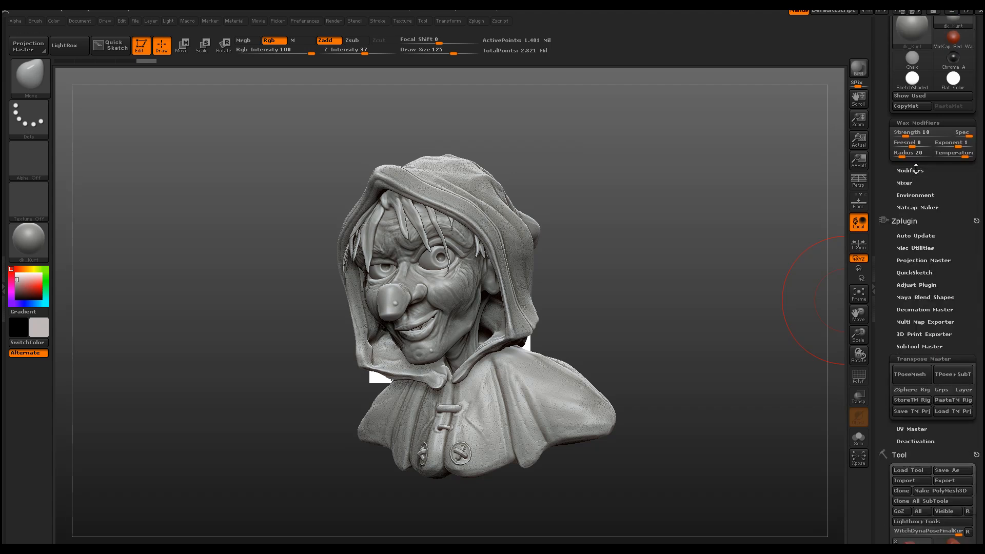
{"action": "left_click", "coordinate": [915, 170]}
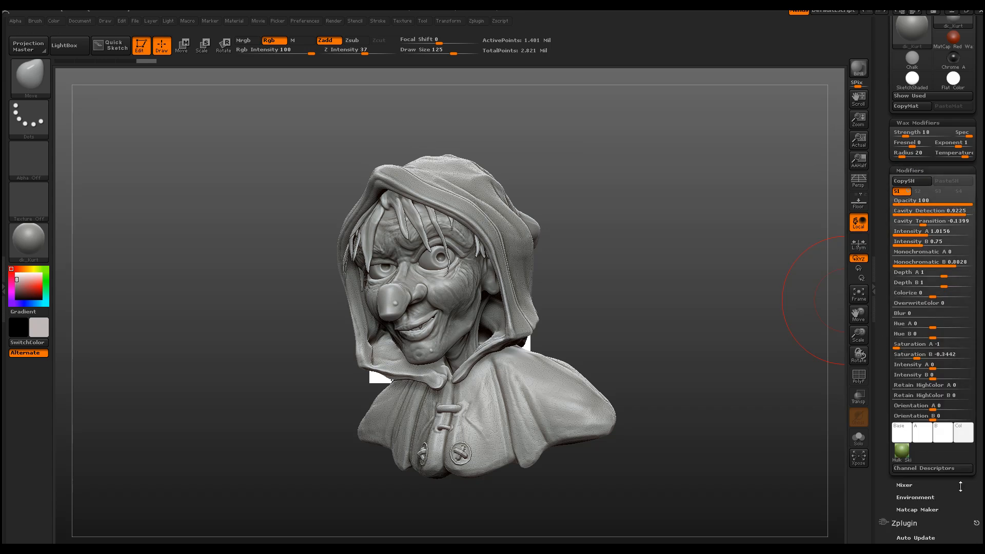
{"action": "left_click_drag", "start_coordinate": [973, 486], "coordinate": [973, 244]}
{"action": "left_click", "coordinate": [858, 66]}
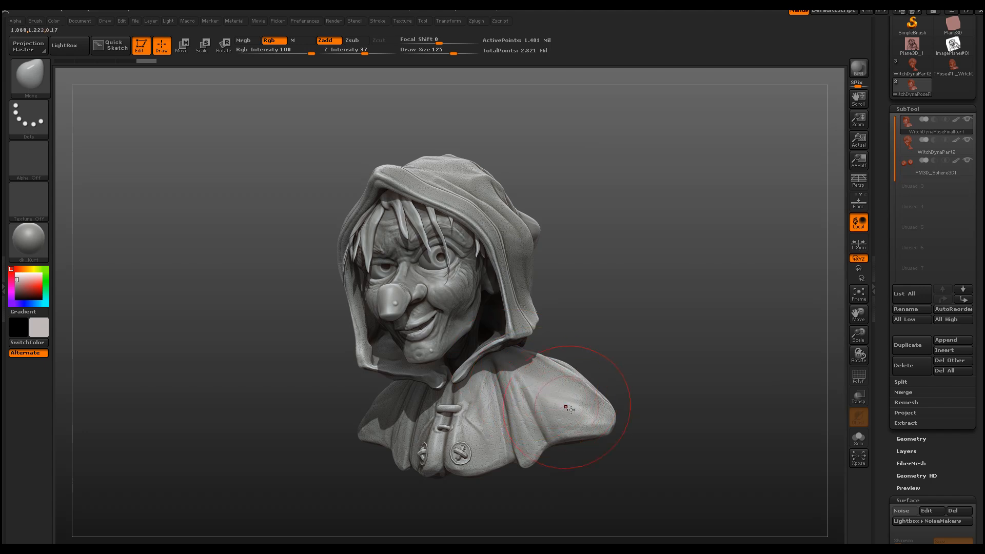
Try a wax Strength of 73 on the dk_Kurt material and render a BPR preview
{"action": "left_click_drag", "start_coordinate": [884, 287], "coordinate": [883, 513]}
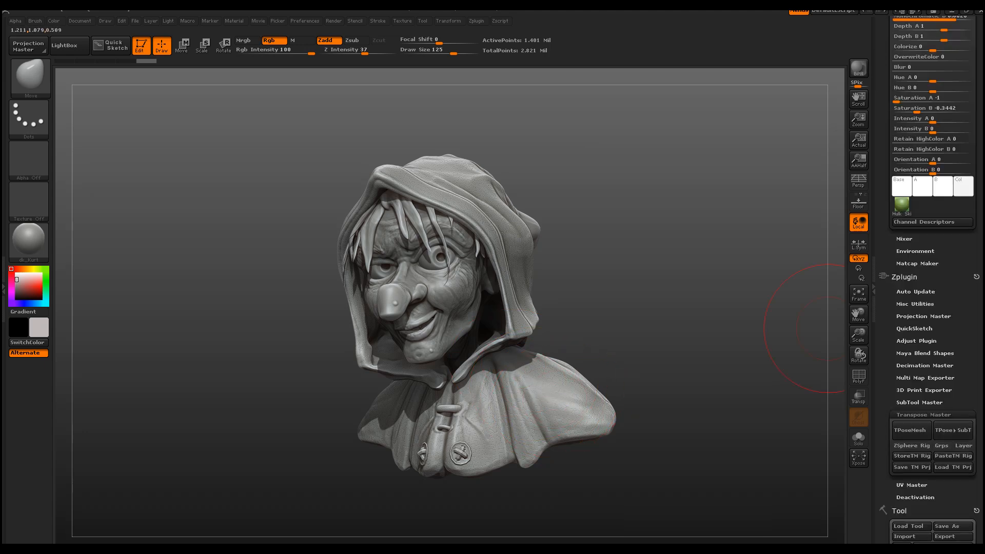
{"action": "left_click", "coordinate": [967, 278]}
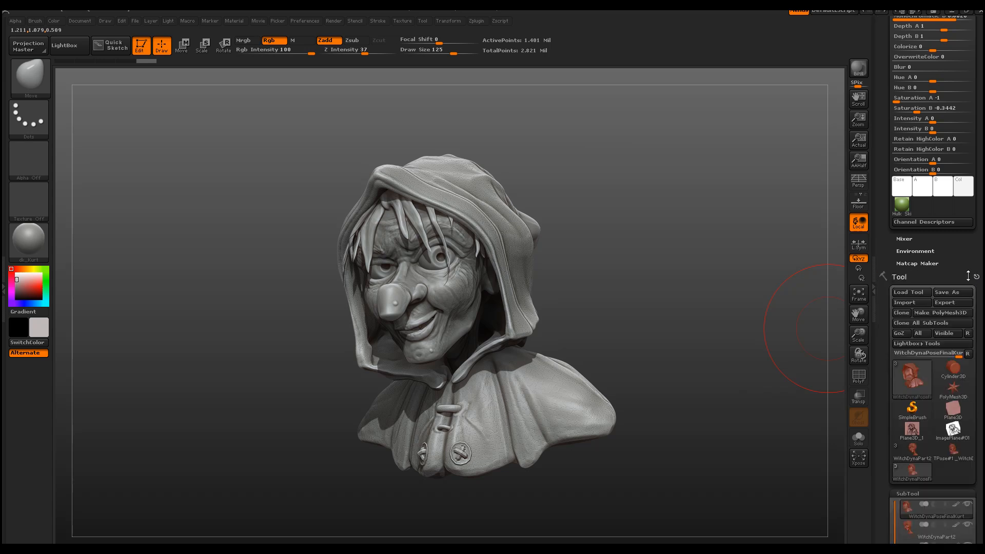
{"action": "scroll", "coordinate": [933, 277], "scroll_direction": "up", "scroll_amount": 5}
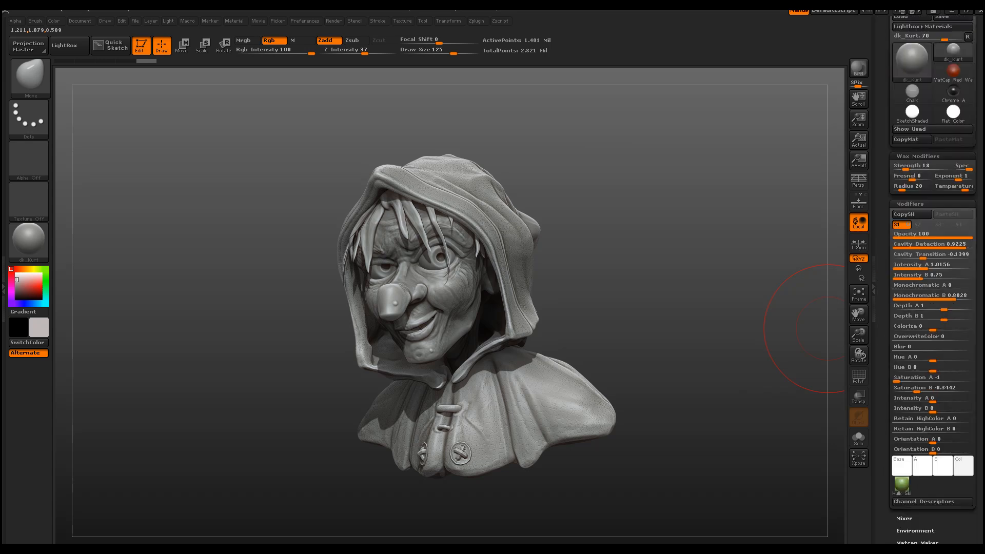
{"action": "scroll", "coordinate": [916, 187], "scroll_direction": "up", "scroll_amount": 1}
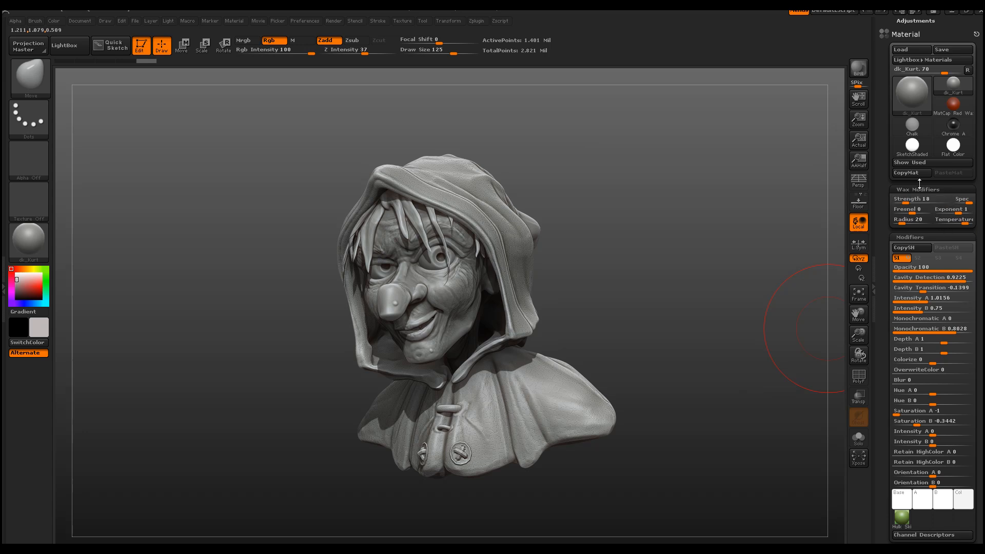
{"action": "left_click_drag", "start_coordinate": [904, 202], "coordinate": [934, 203]}
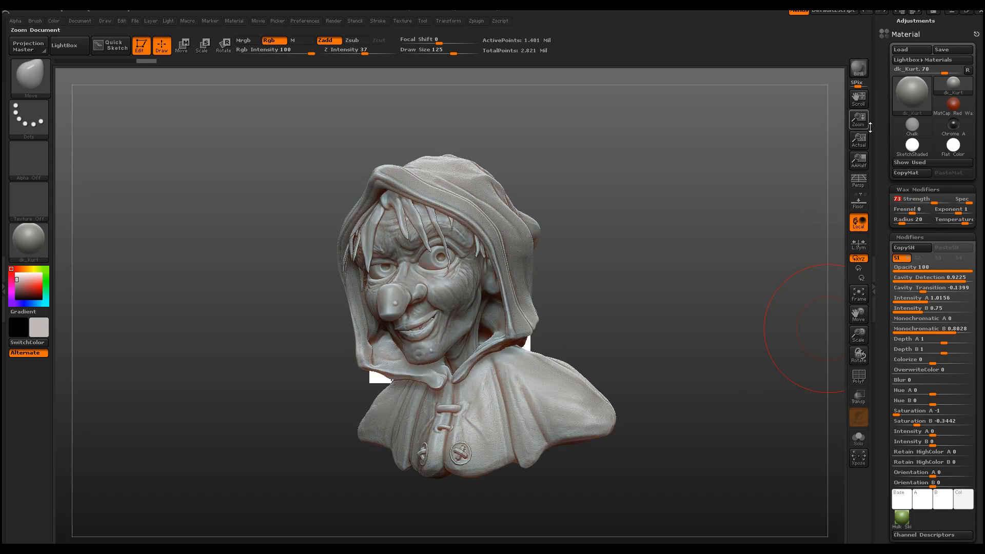
{"action": "left_click", "coordinate": [859, 71]}
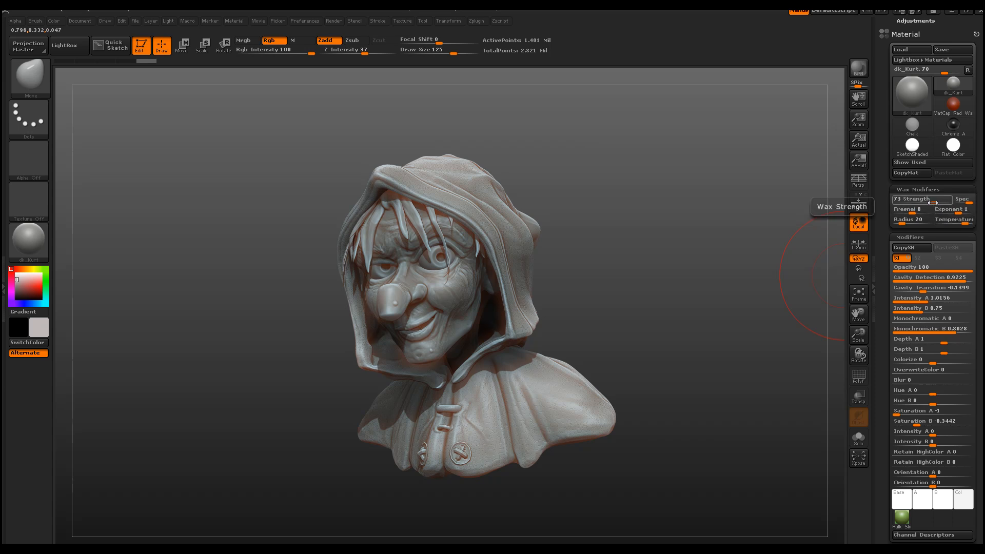
Set the dk_Kurt material's wax Strength to 11 and render a BPR preview
{"action": "left_click_drag", "start_coordinate": [932, 202], "coordinate": [903, 204]}
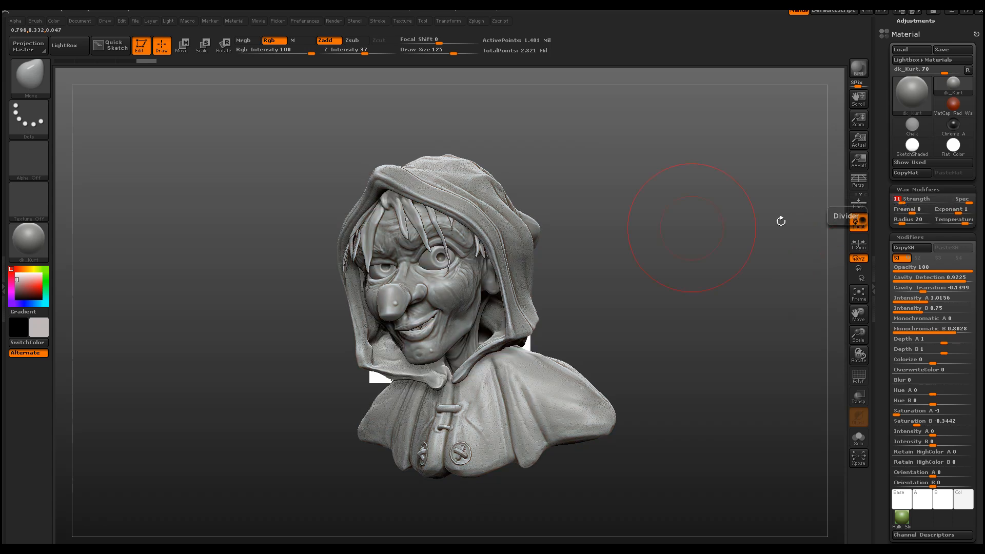
{"action": "left_click", "coordinate": [856, 72]}
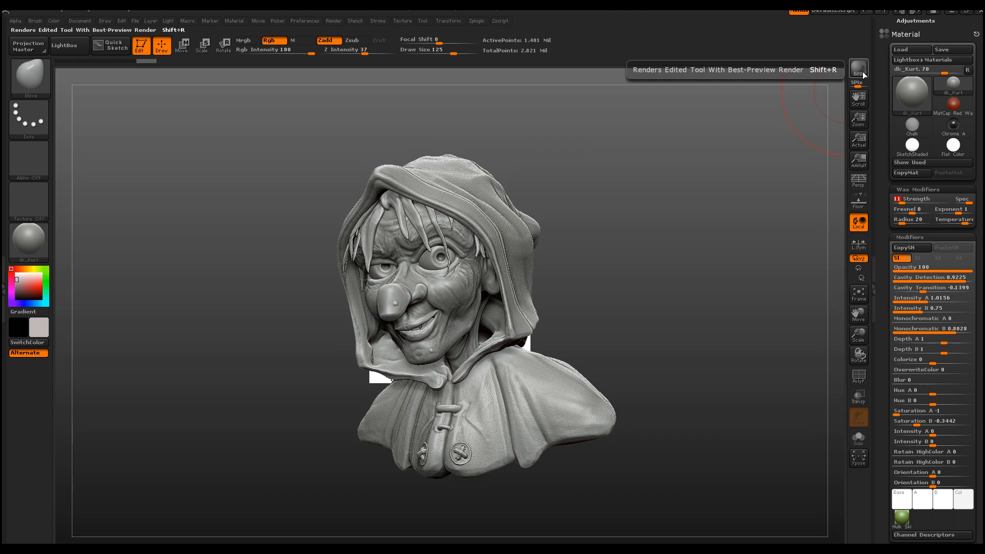
{"action": "left_click", "coordinate": [596, 220]}
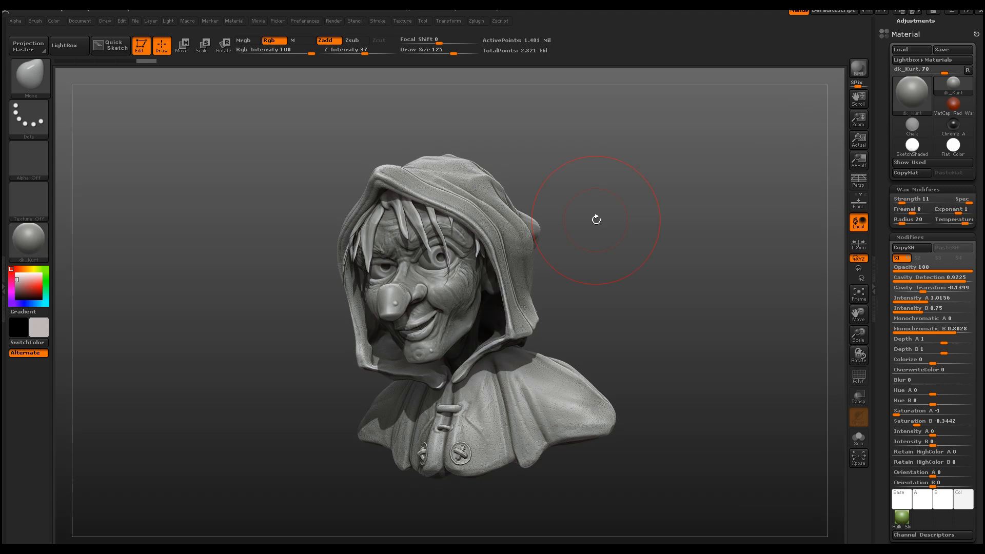
Enlarge the bust in the canvas, turn on perspective distortion and display the floor grid
{"action": "left_click_drag", "start_coordinate": [858, 334], "coordinate": [859, 354]}
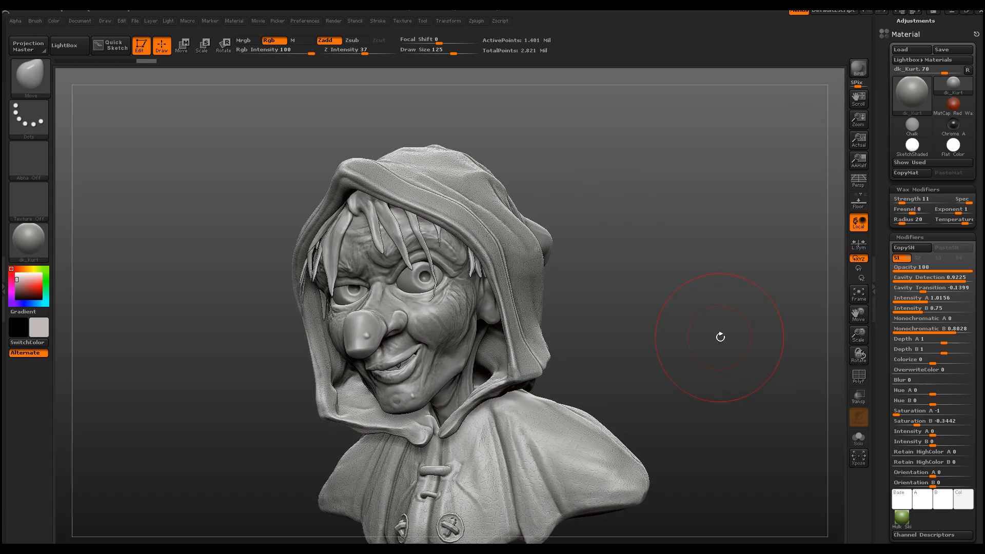
{"action": "left_click_drag", "start_coordinate": [706, 291], "coordinate": [730, 256], "text": "alt"}
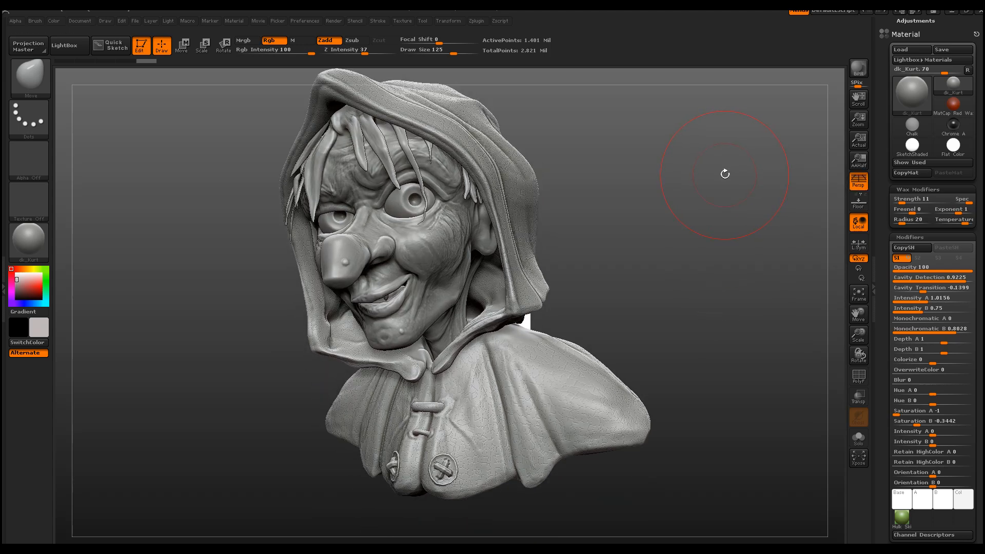
{"action": "key", "text": "p"}
{"action": "left_click_drag", "start_coordinate": [727, 208], "coordinate": [727, 211], "text": "alt"}
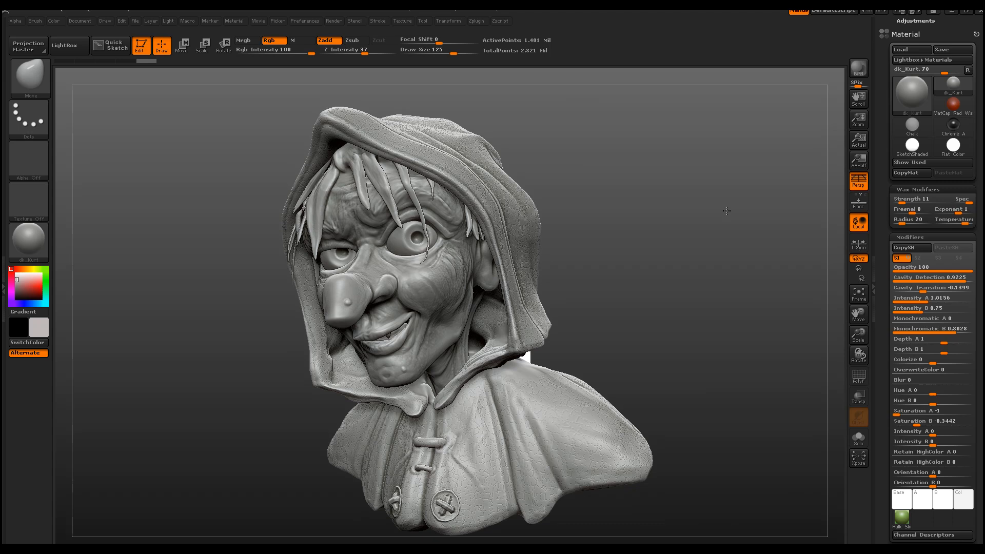
{"action": "left_click", "coordinate": [859, 182]}
{"action": "left_click", "coordinate": [859, 182]}
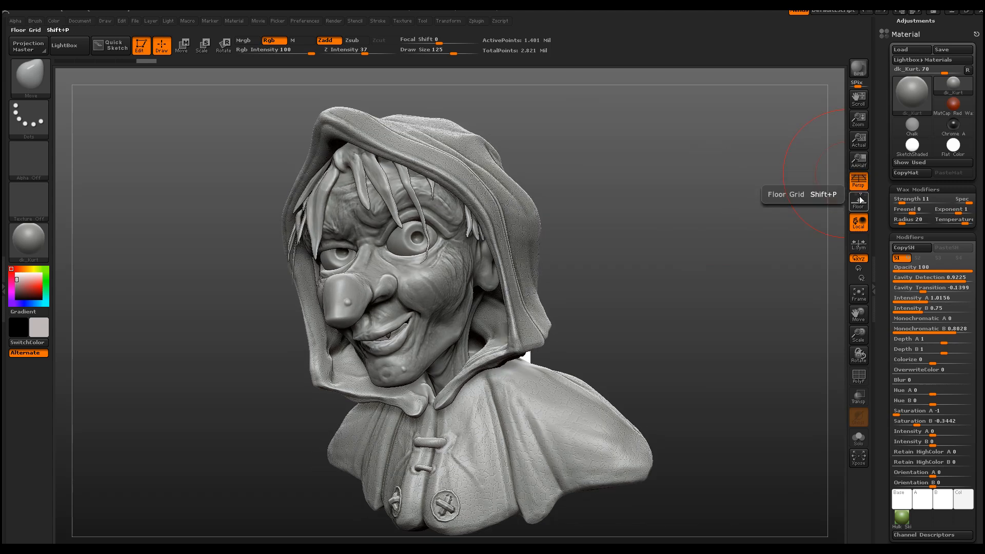
{"action": "left_click", "coordinate": [859, 201]}
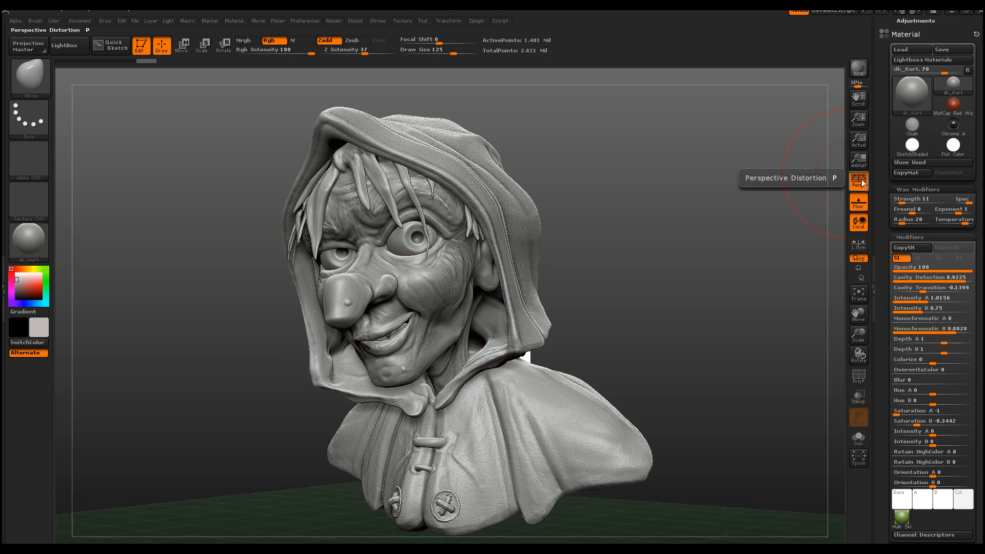
Frame the whole bust above the floor grid in a slightly turned three-quarter view and render it with BPR
{"action": "left_click_drag", "start_coordinate": [859, 334], "coordinate": [862, 332]}
{"action": "left_click_drag", "start_coordinate": [685, 309], "coordinate": [690, 304]}
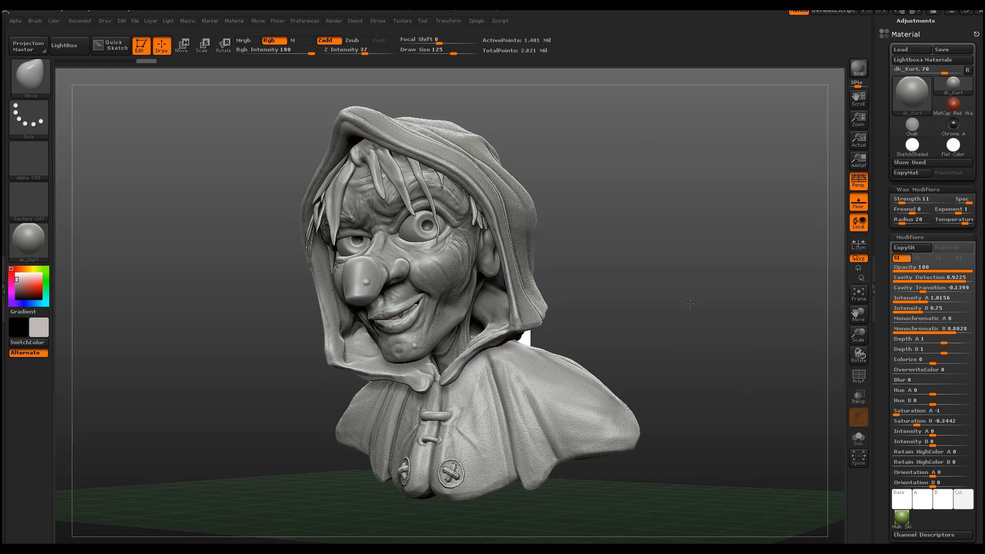
{"action": "left_click_drag", "start_coordinate": [723, 244], "coordinate": [723, 250], "text": "alt"}
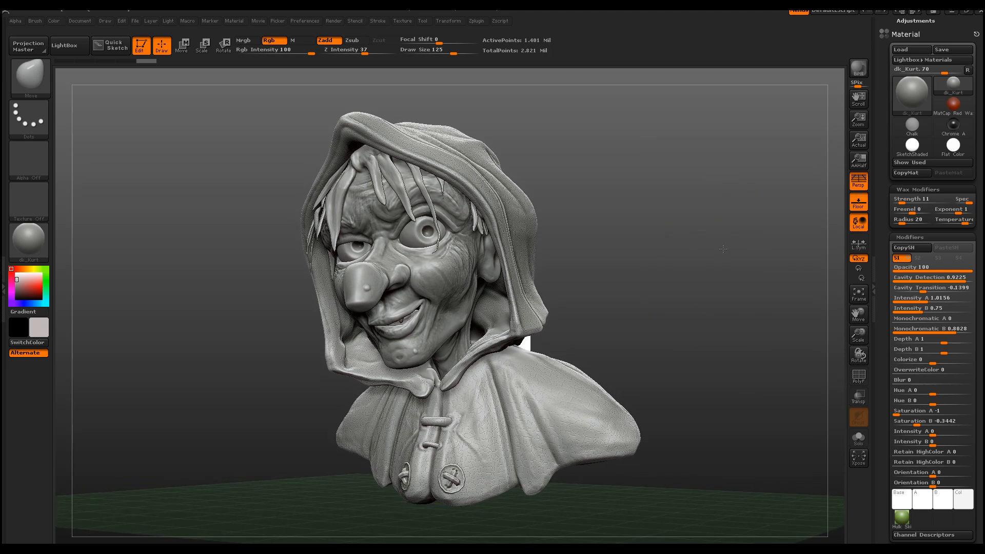
{"action": "left_click", "coordinate": [856, 72]}
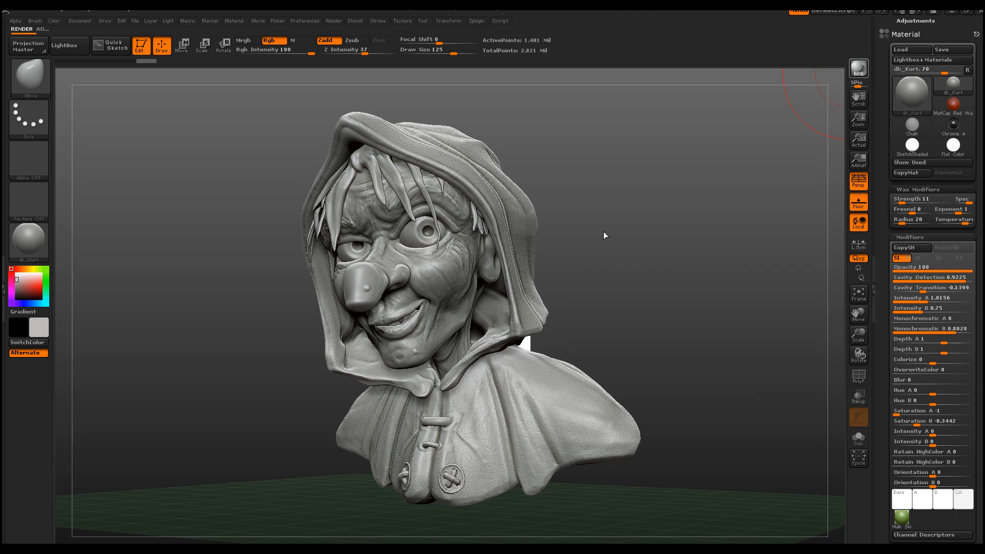